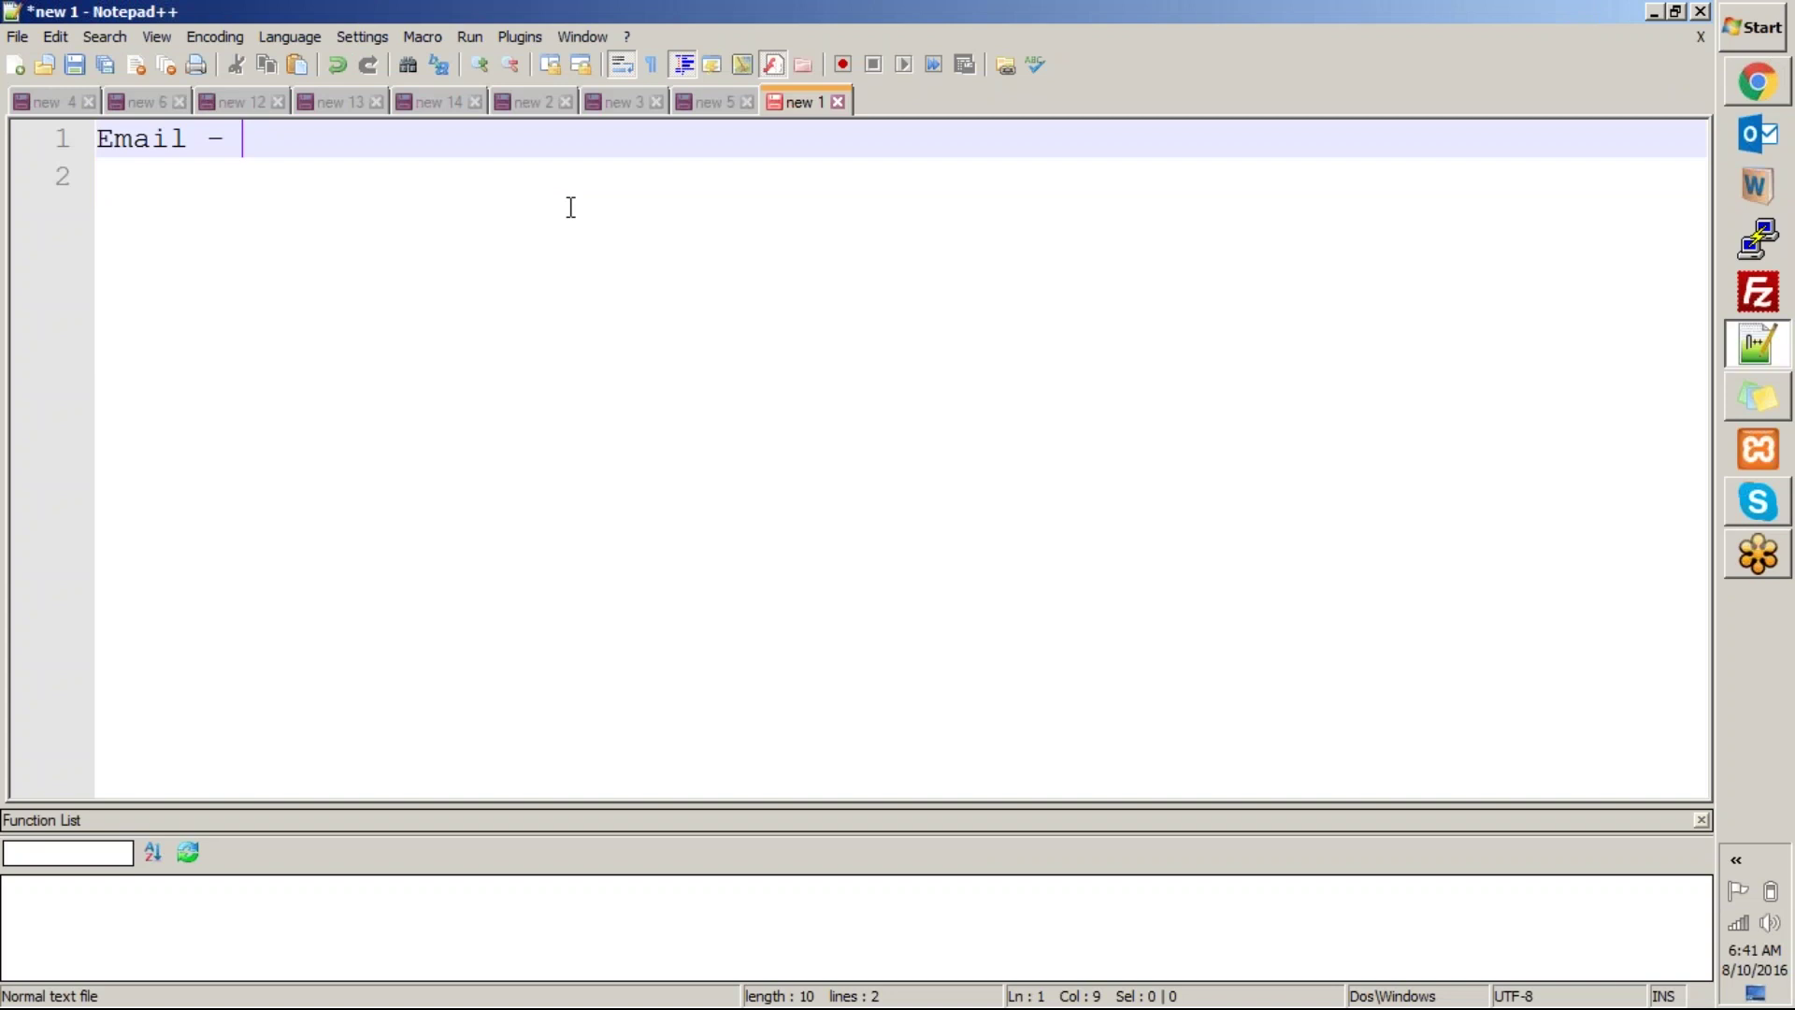
Type the heading 'Email - template + notification (trigger)', fix the 'trigget' typo, and select the line.
type("templ")
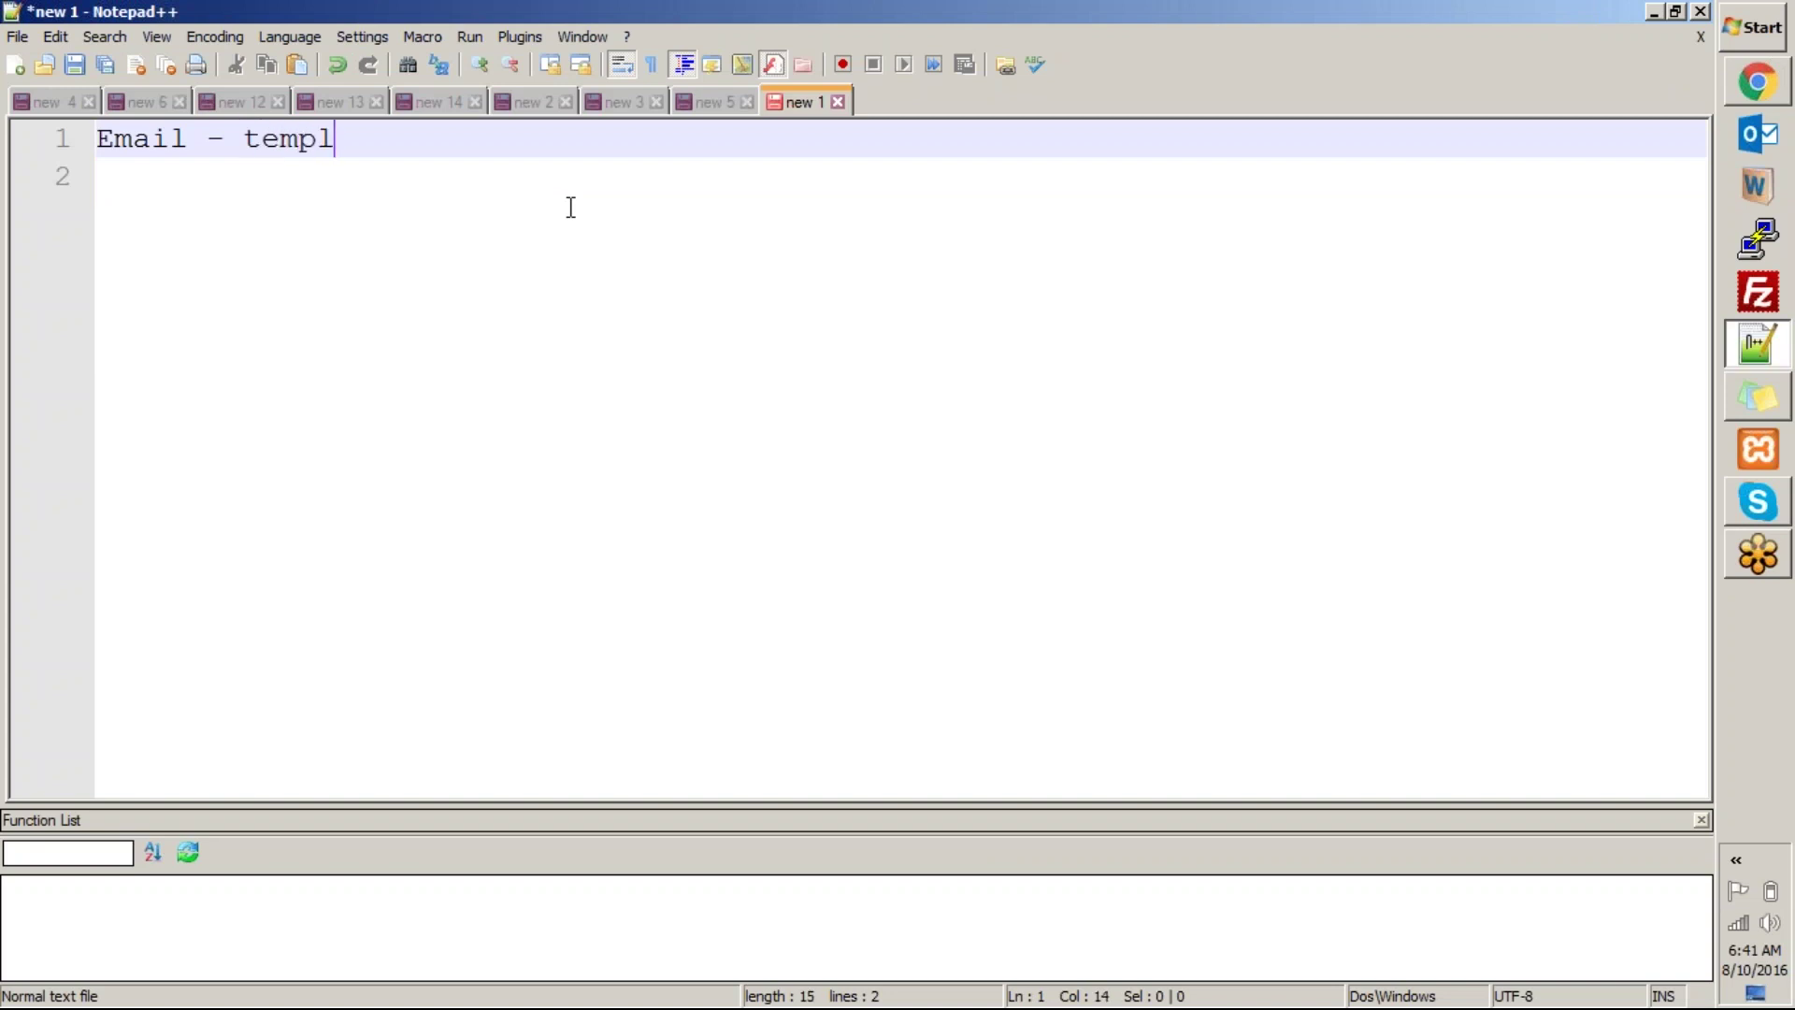
type("ate + notifi")
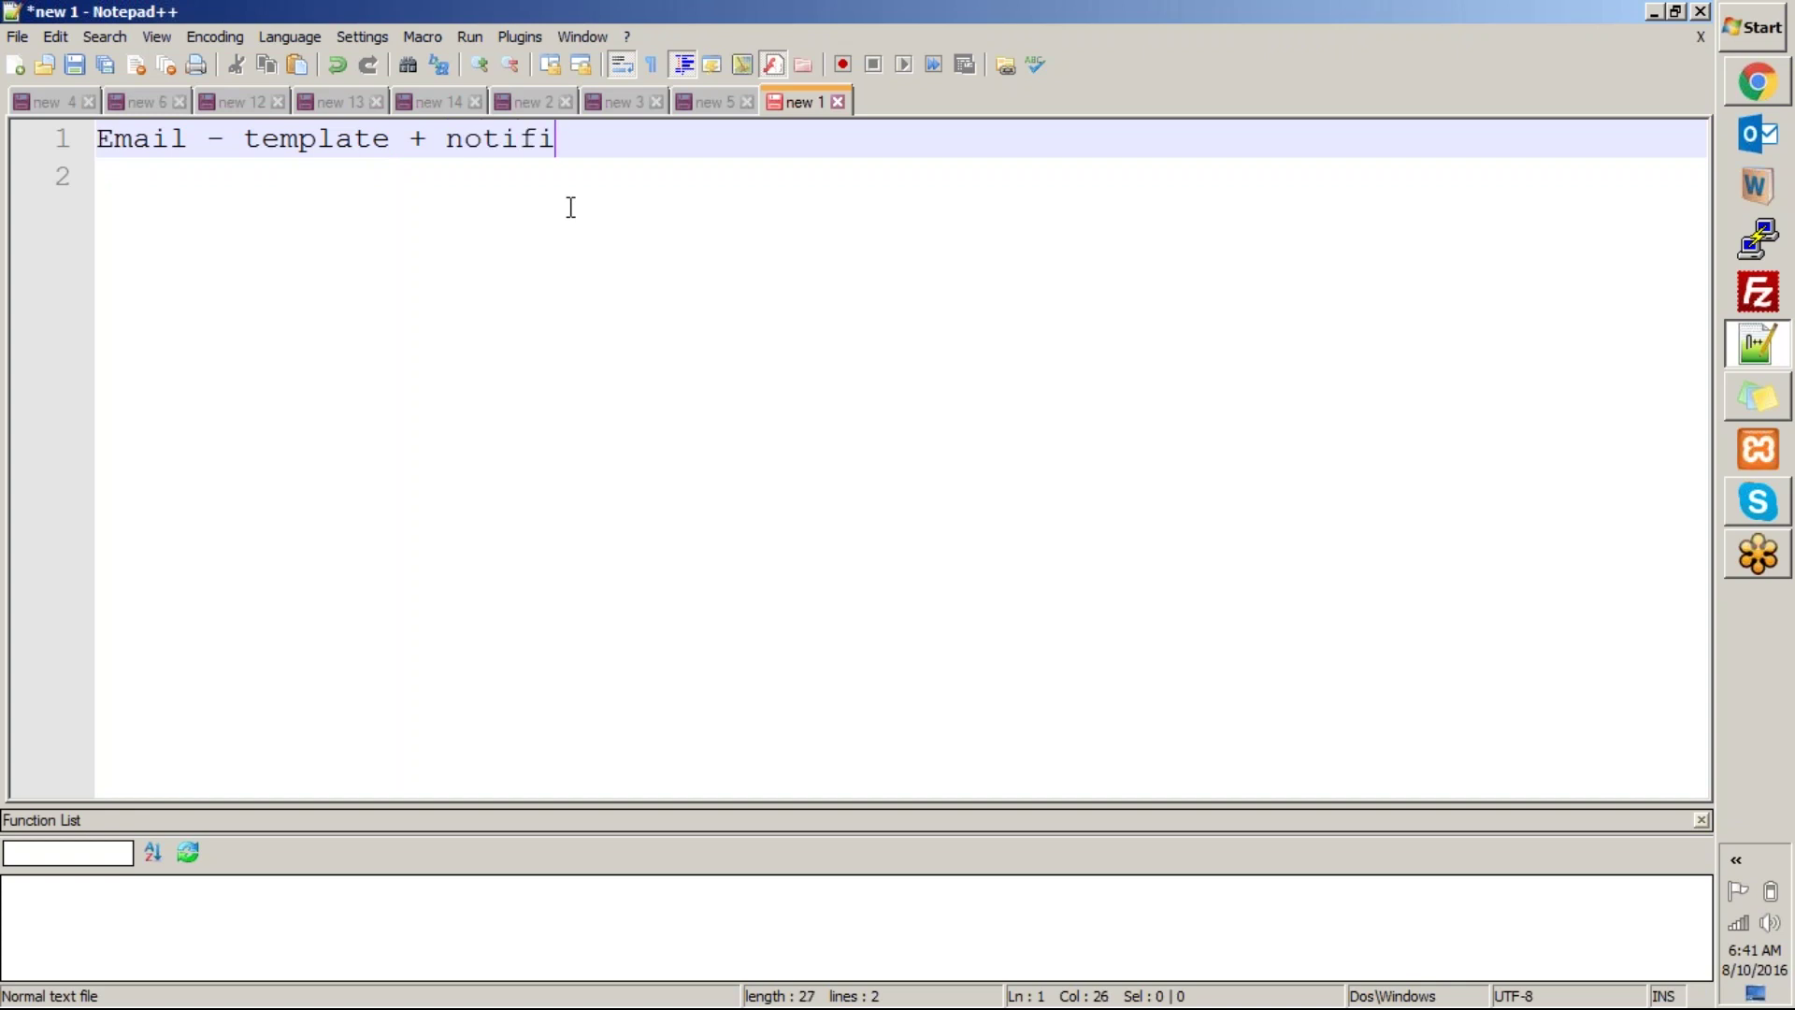
type("cation (")
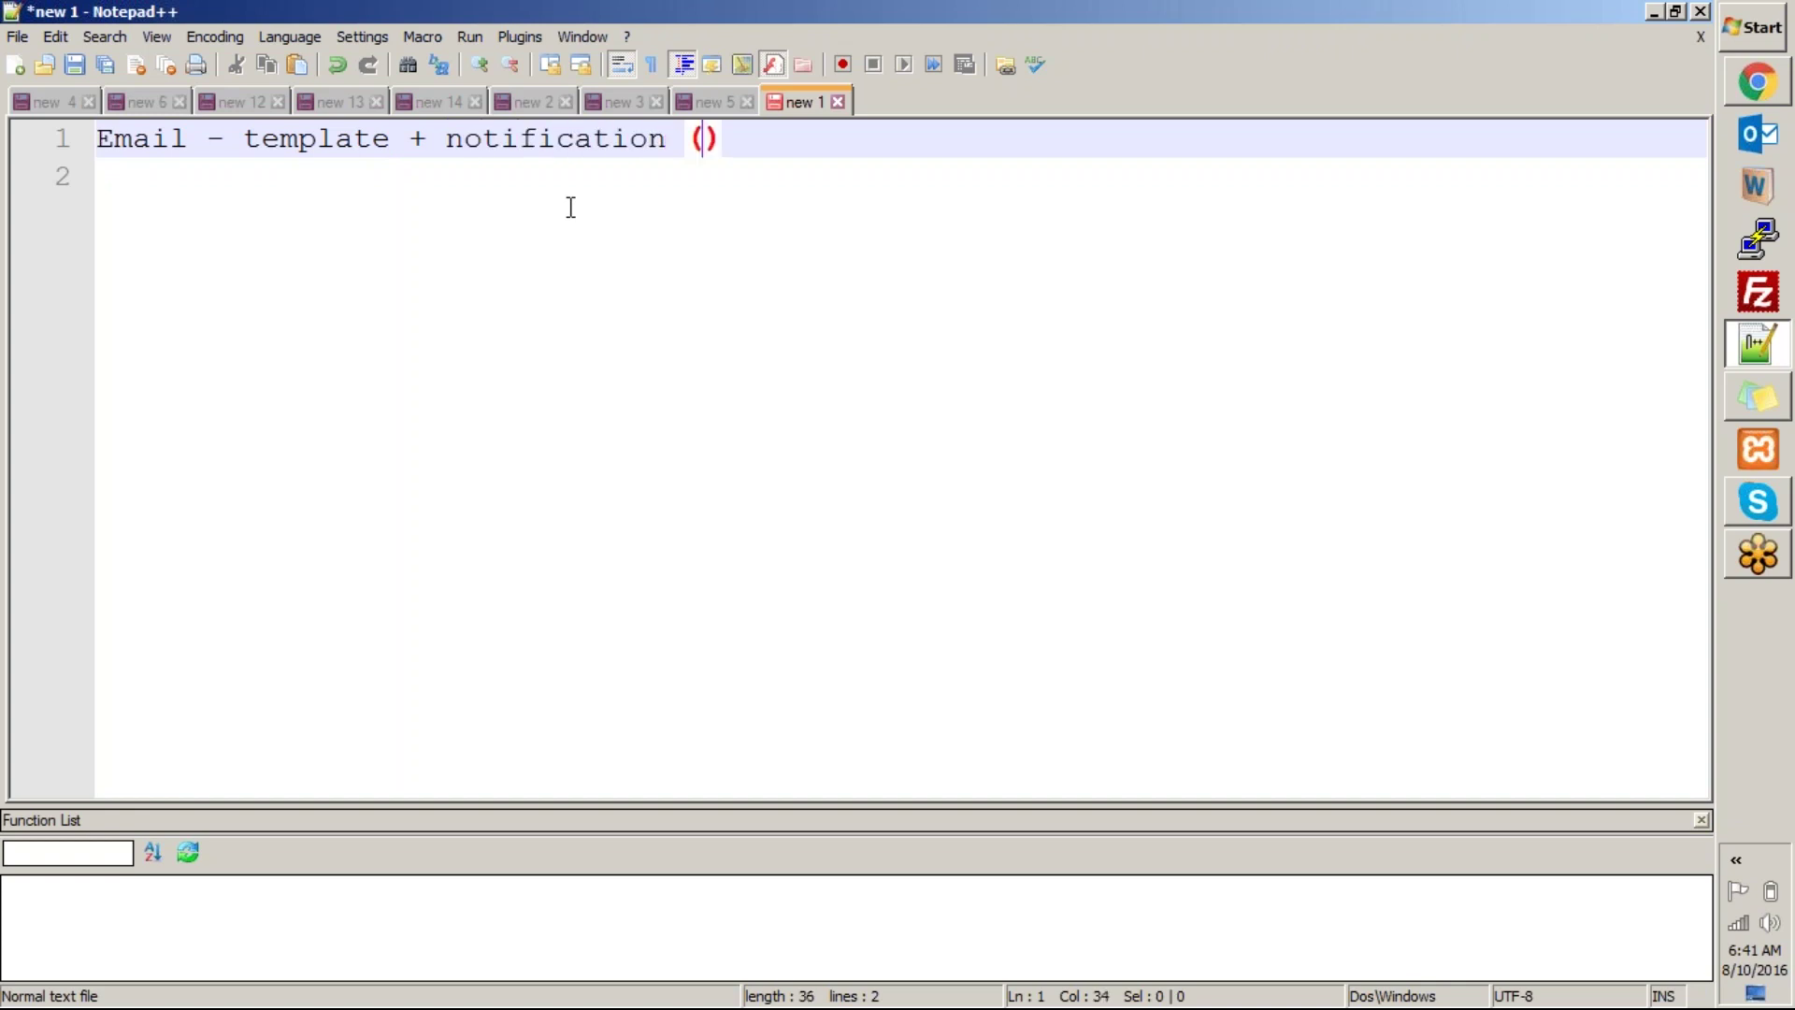
type("trigget")
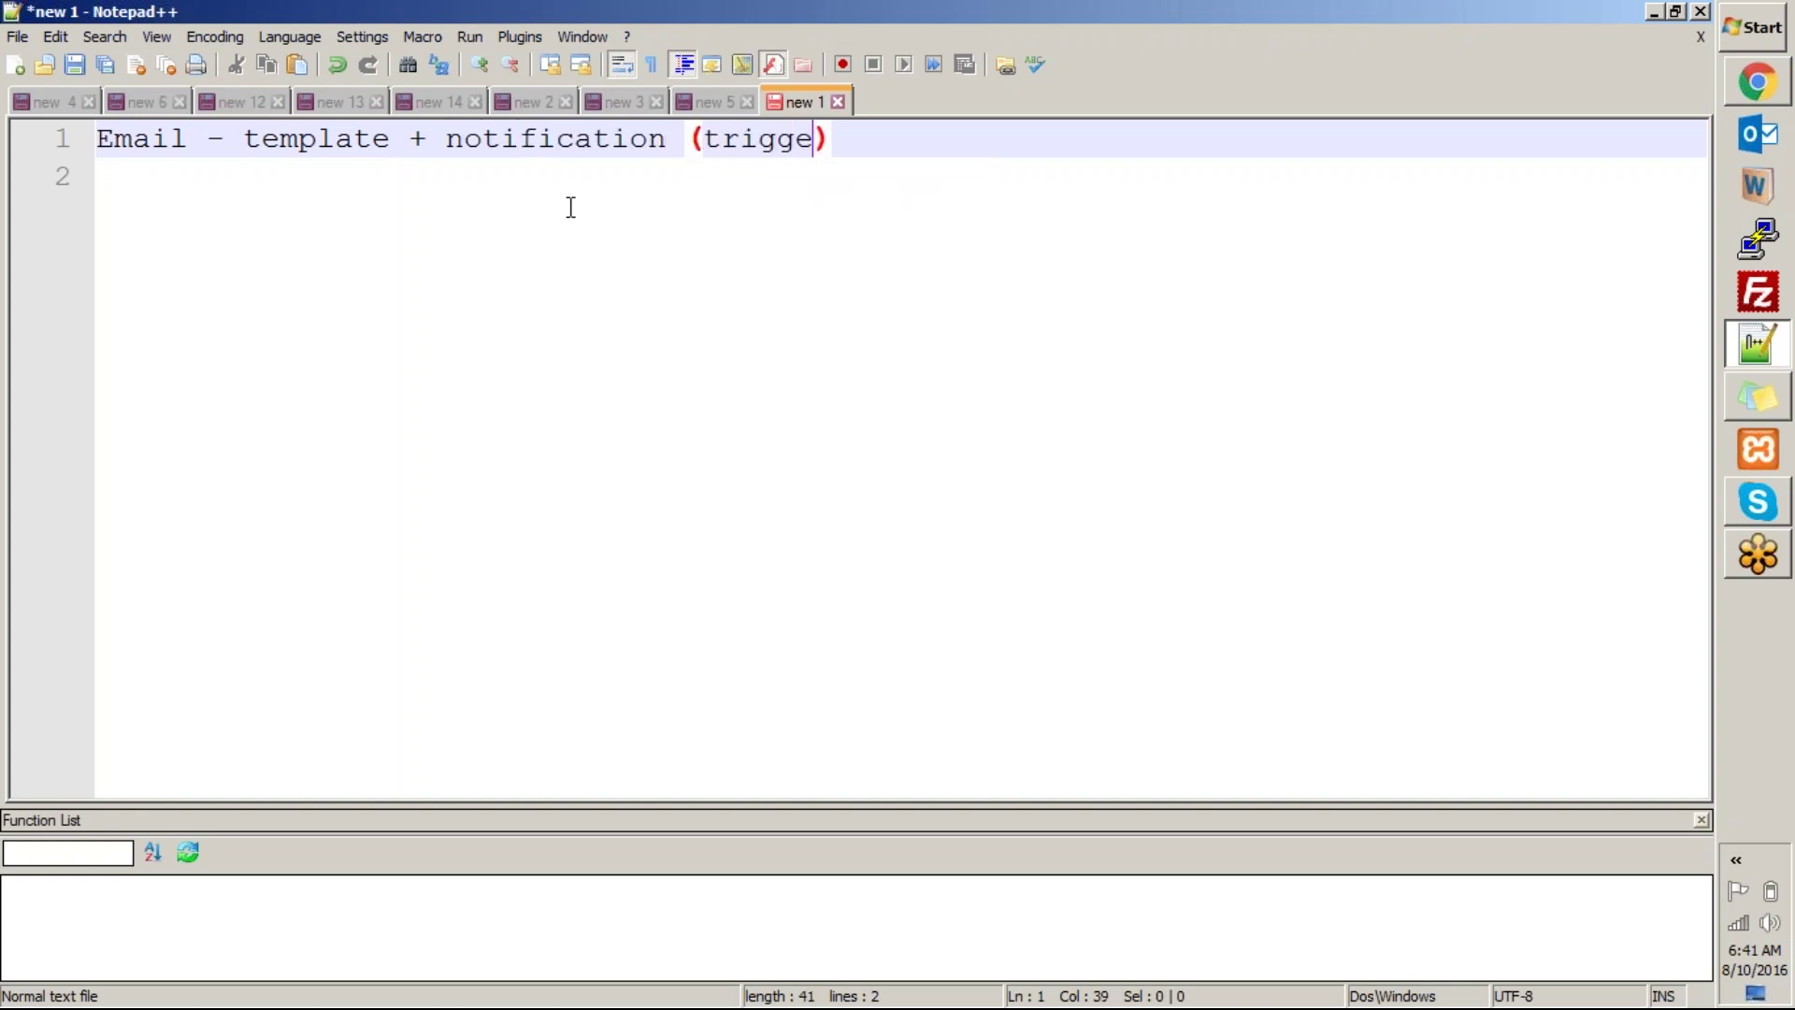
key("BackSpace")
type("r")
left_click(1450, 39)
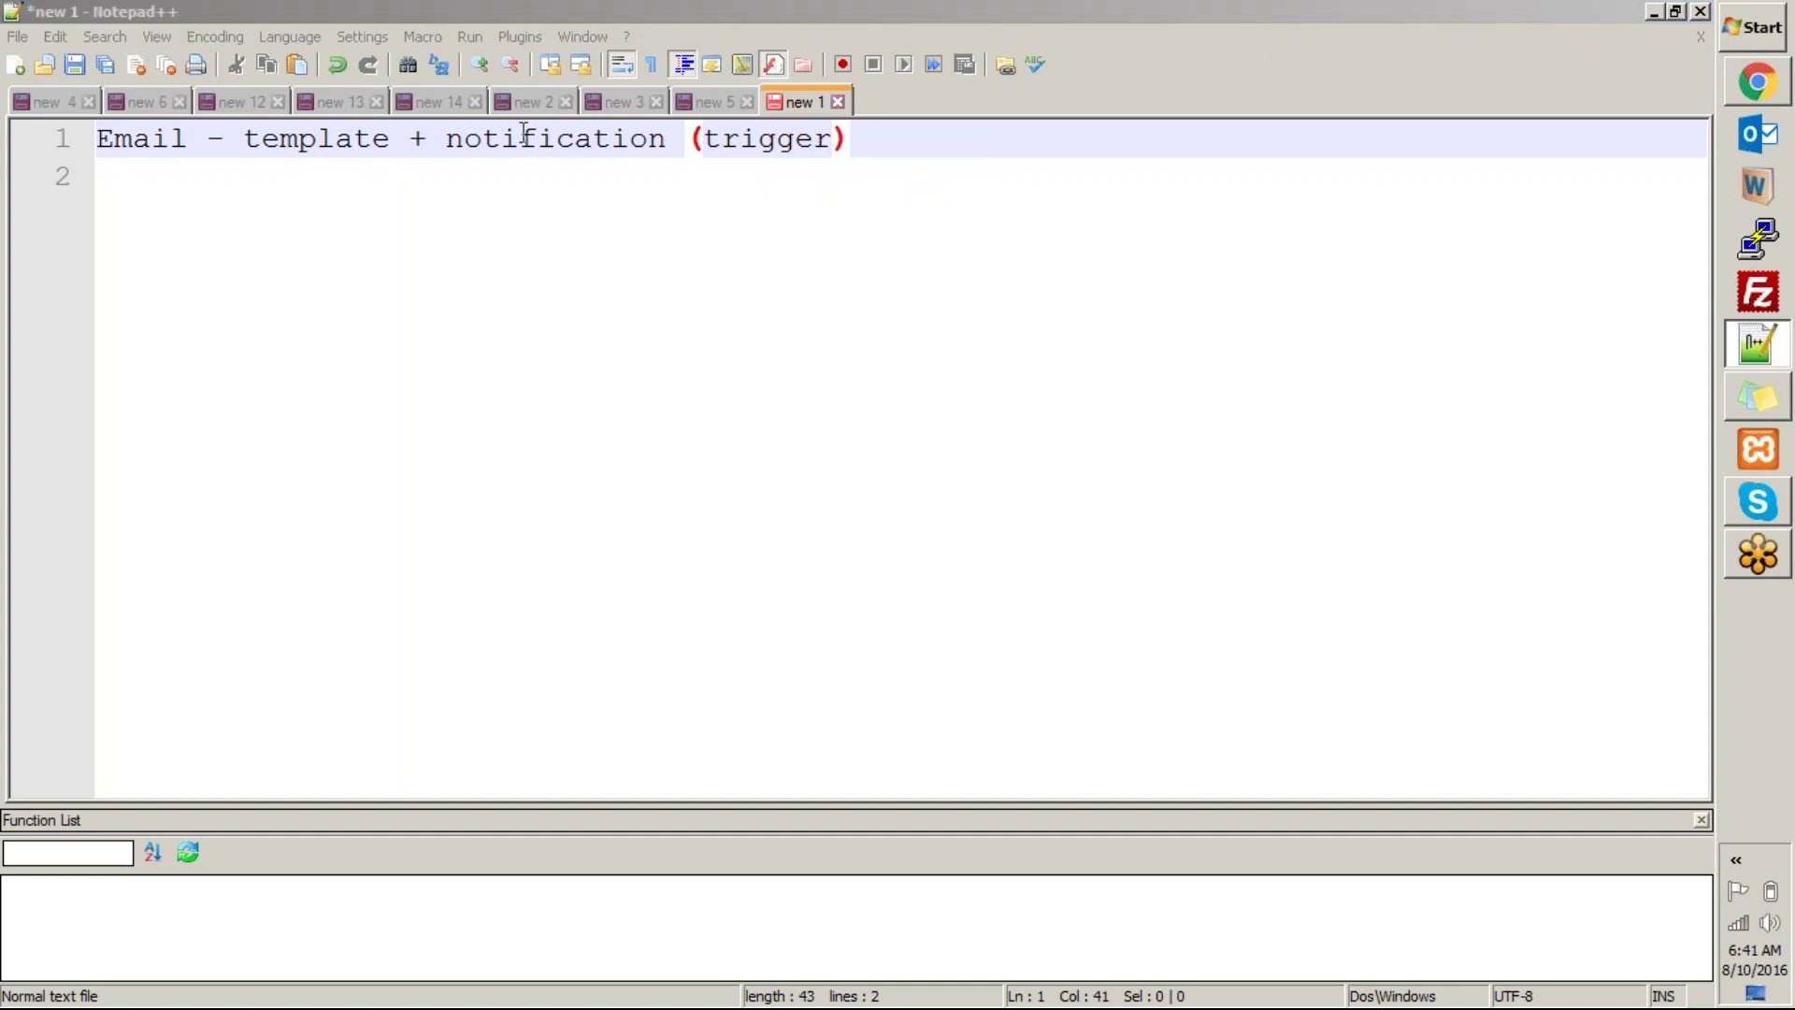
left_click_drag(915, 154, 232, 154)
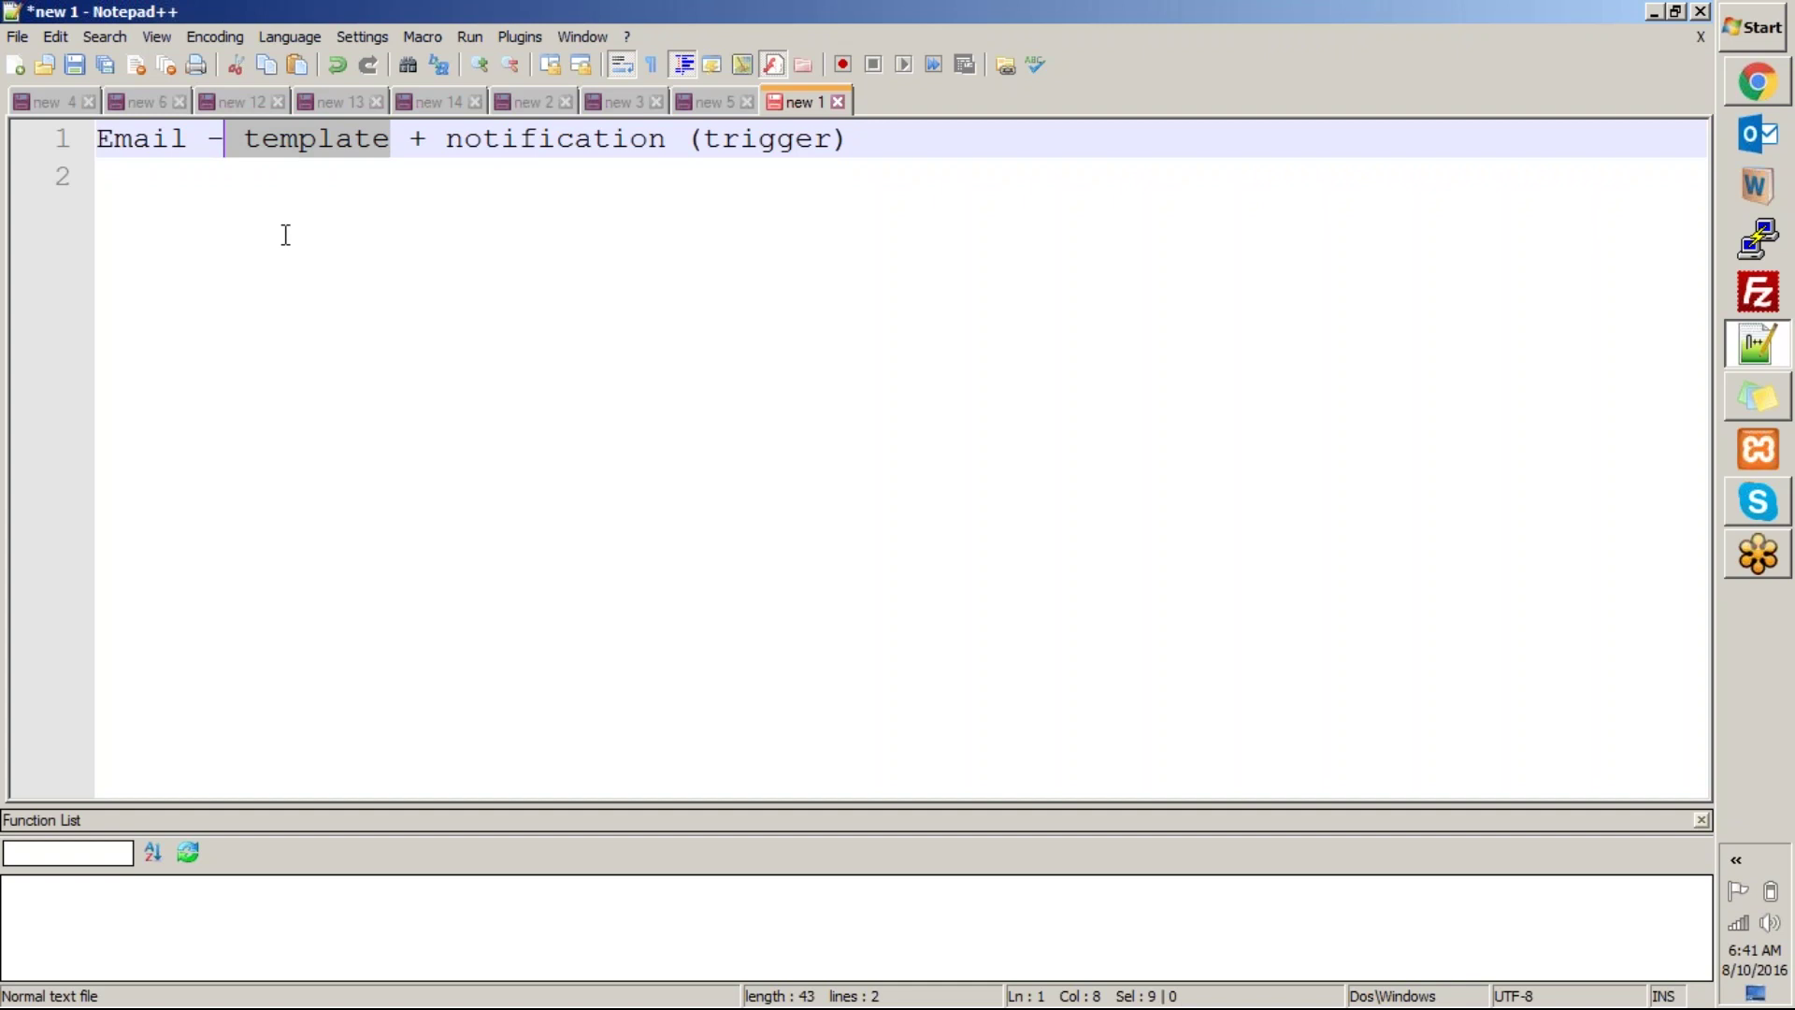
left_click(396, 227)
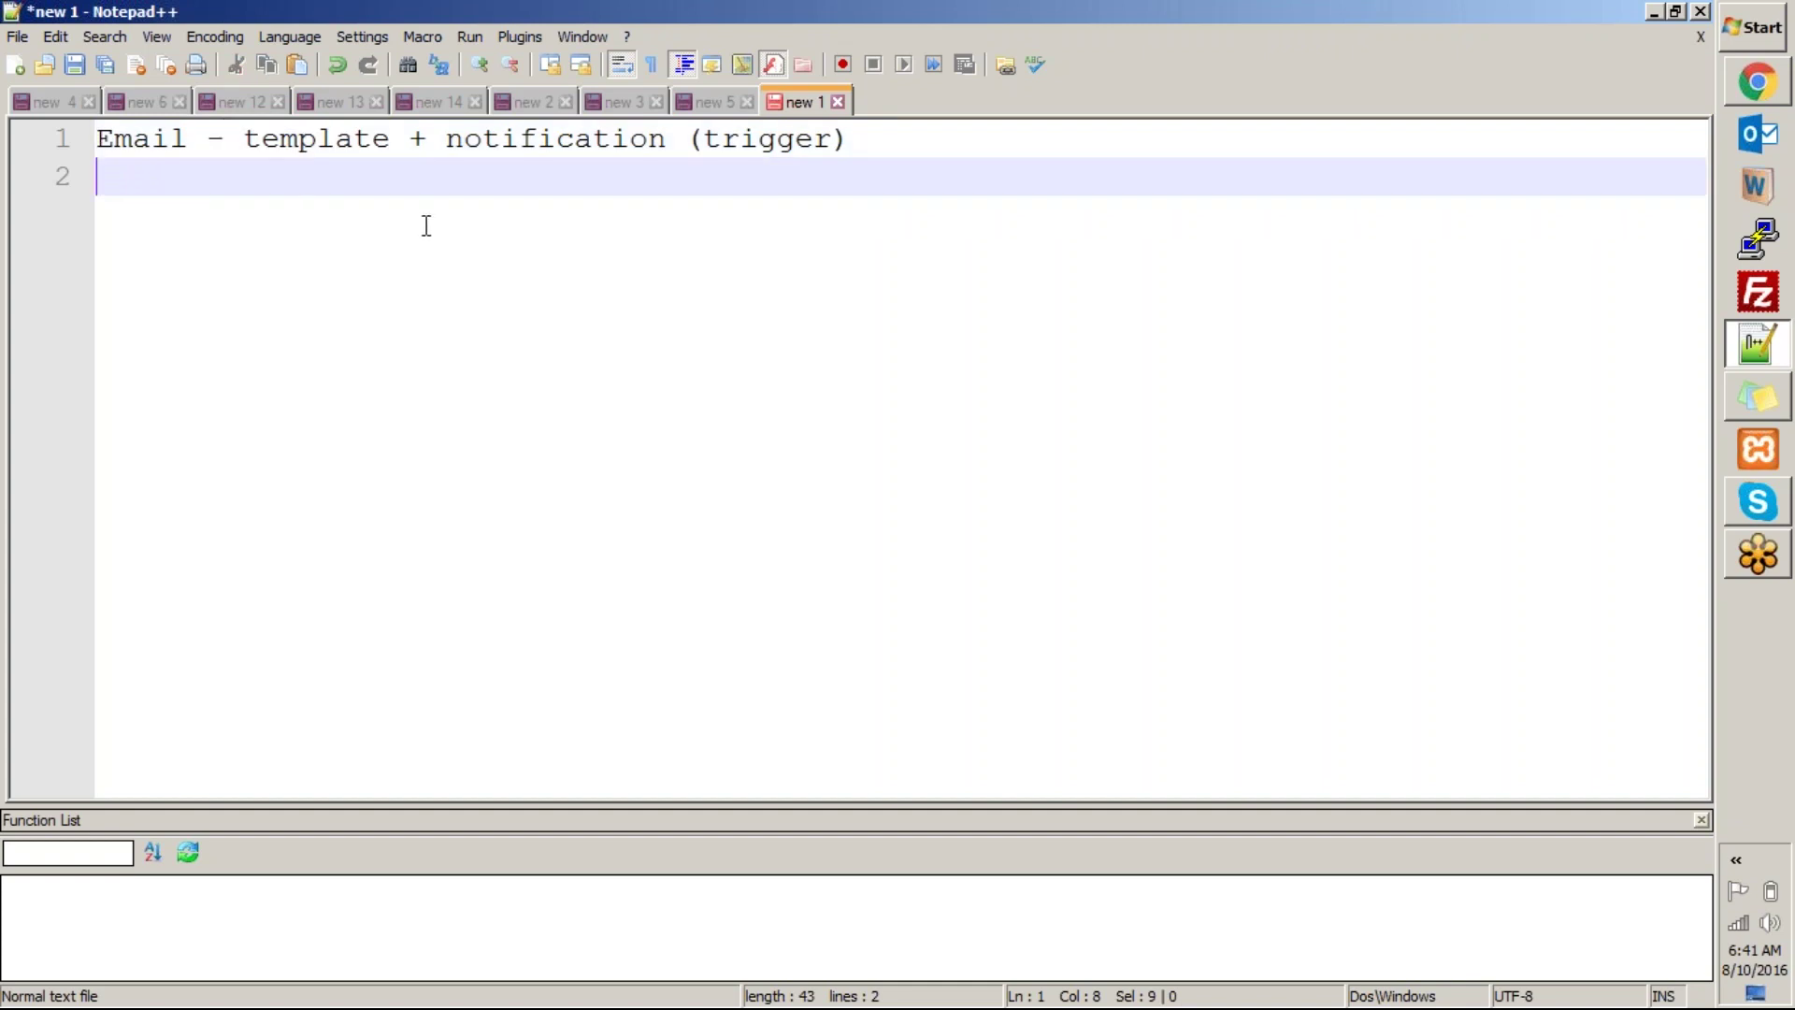
left_click(218, 147)
left_click_drag(886, 140, 14, 152)
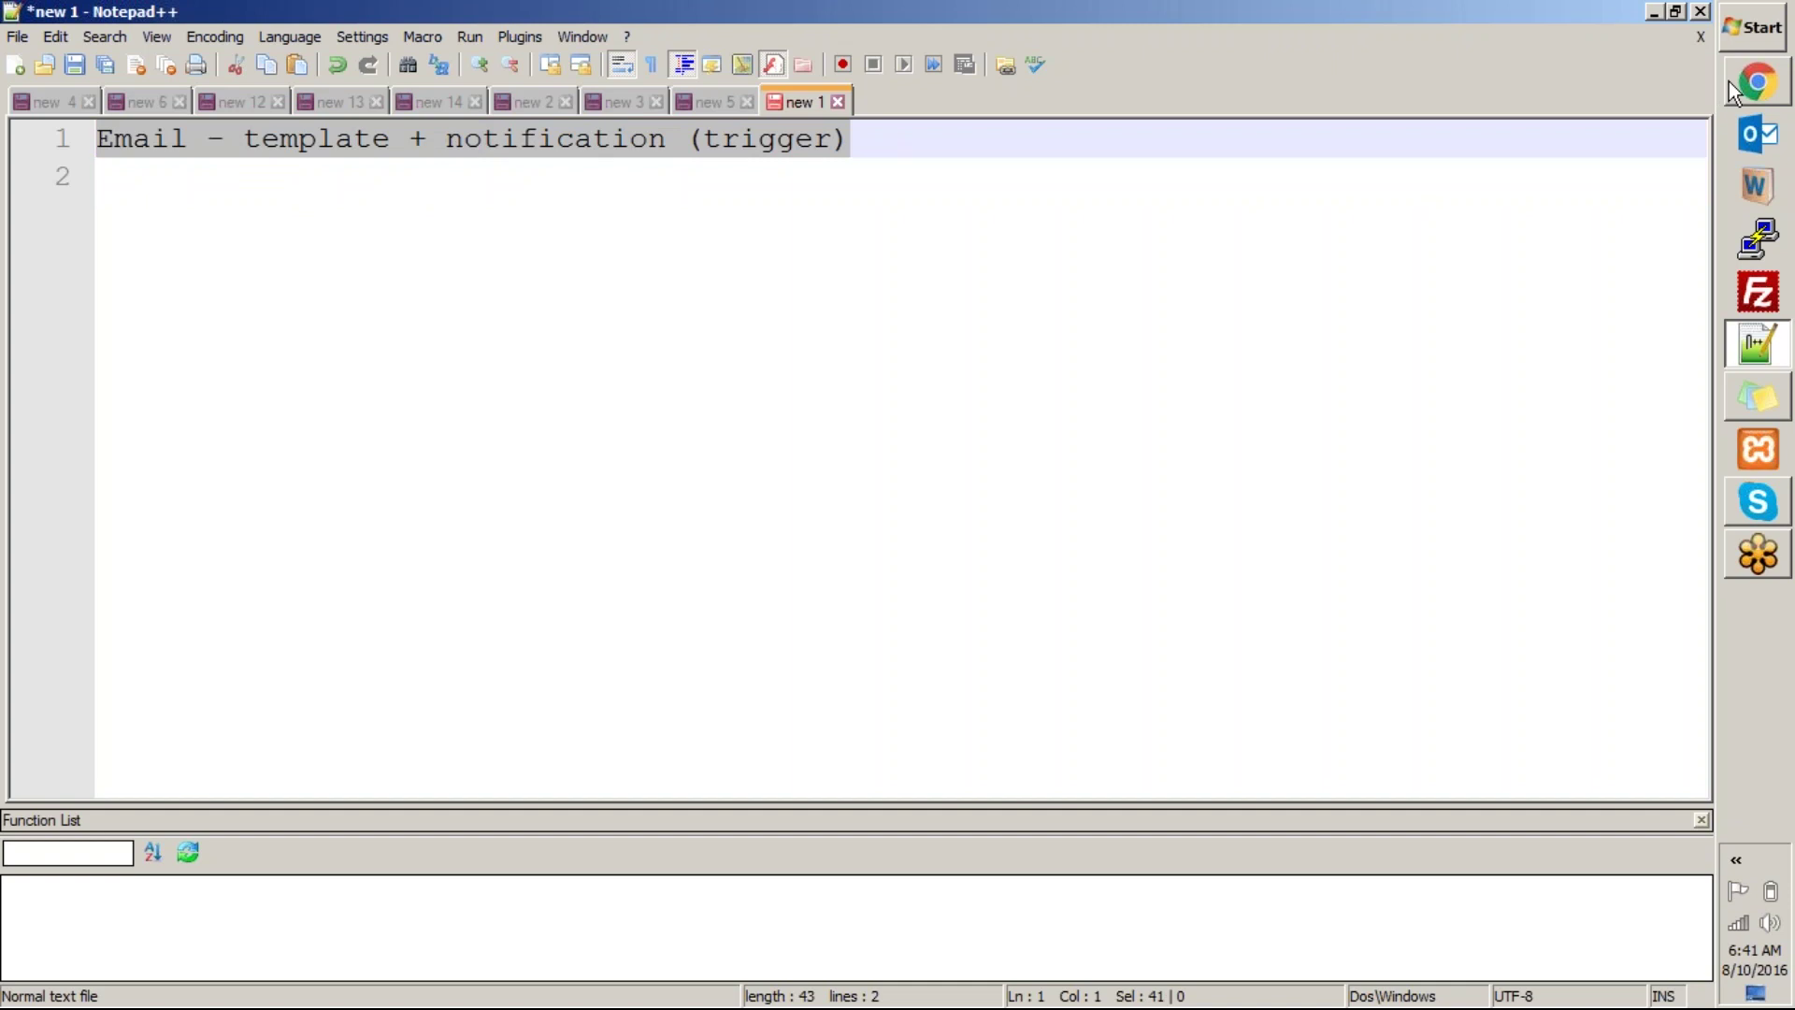
left_click(1759, 86)
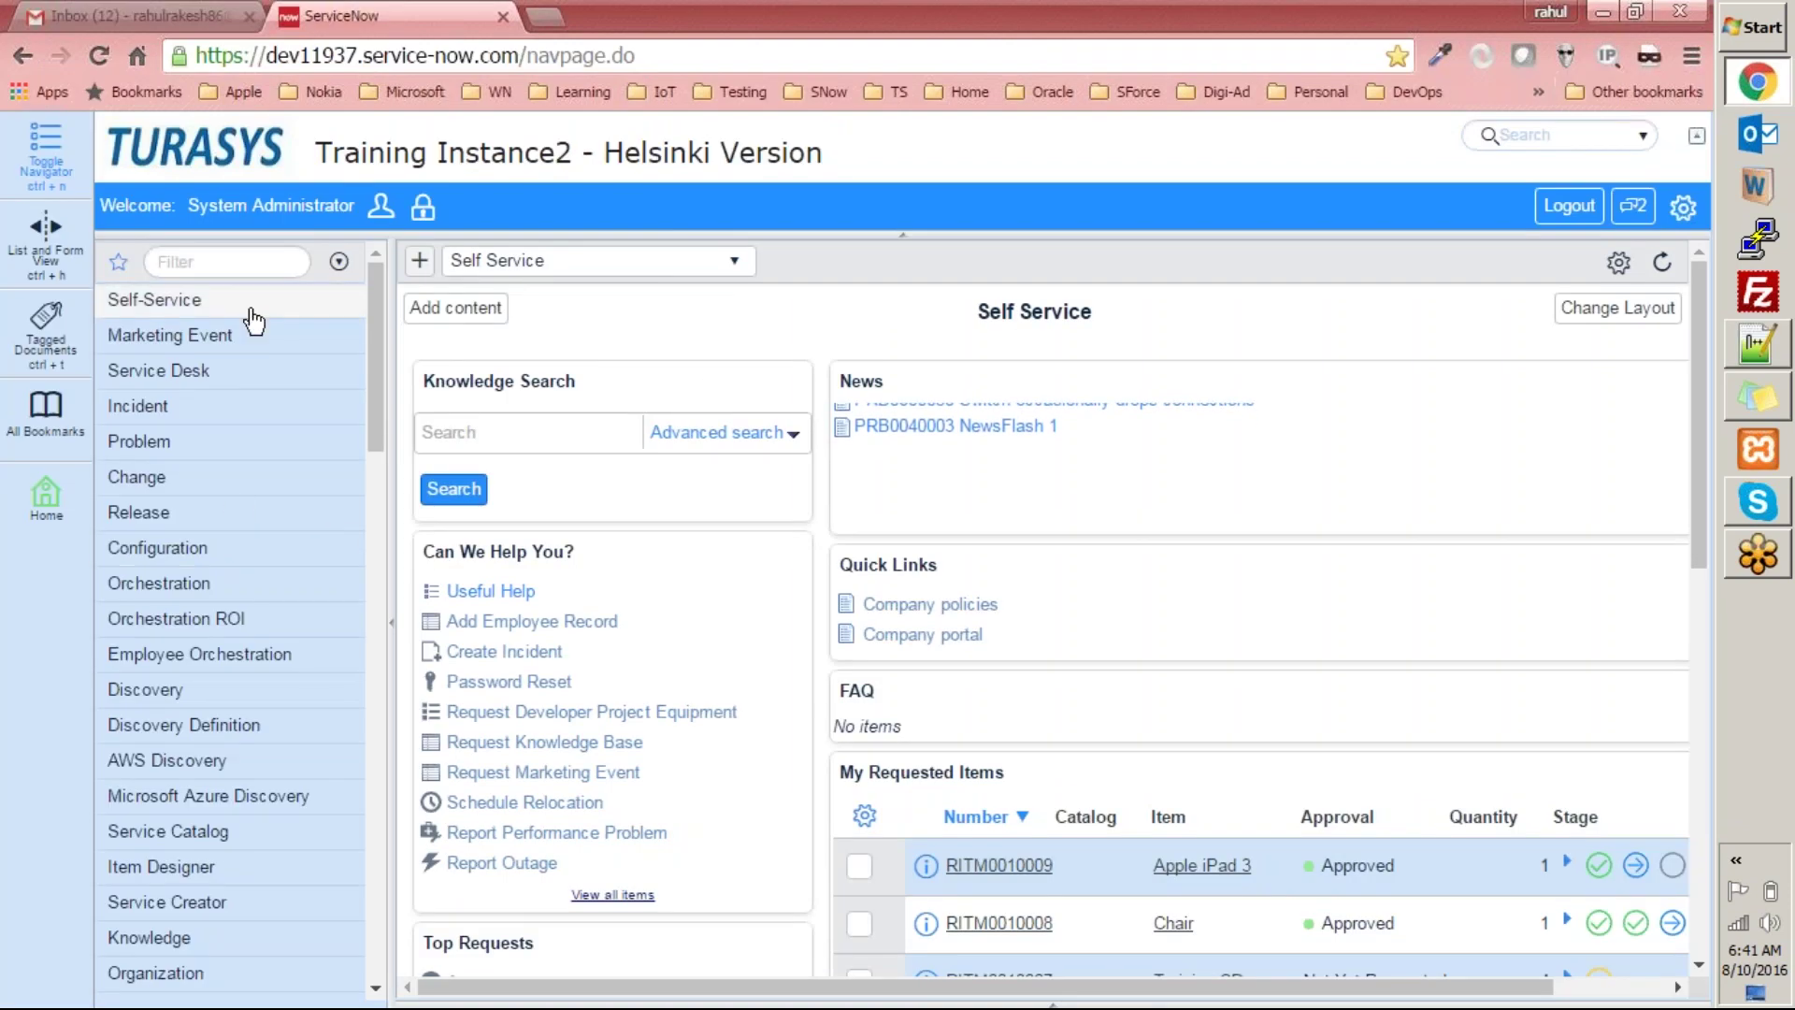
mouse_move(374, 306)
left_mouse_down()
mouse_move(332, 889)
mouse_move(337, 513)
mouse_move(337, 643)
left_mouse_up()
left_click(189, 637)
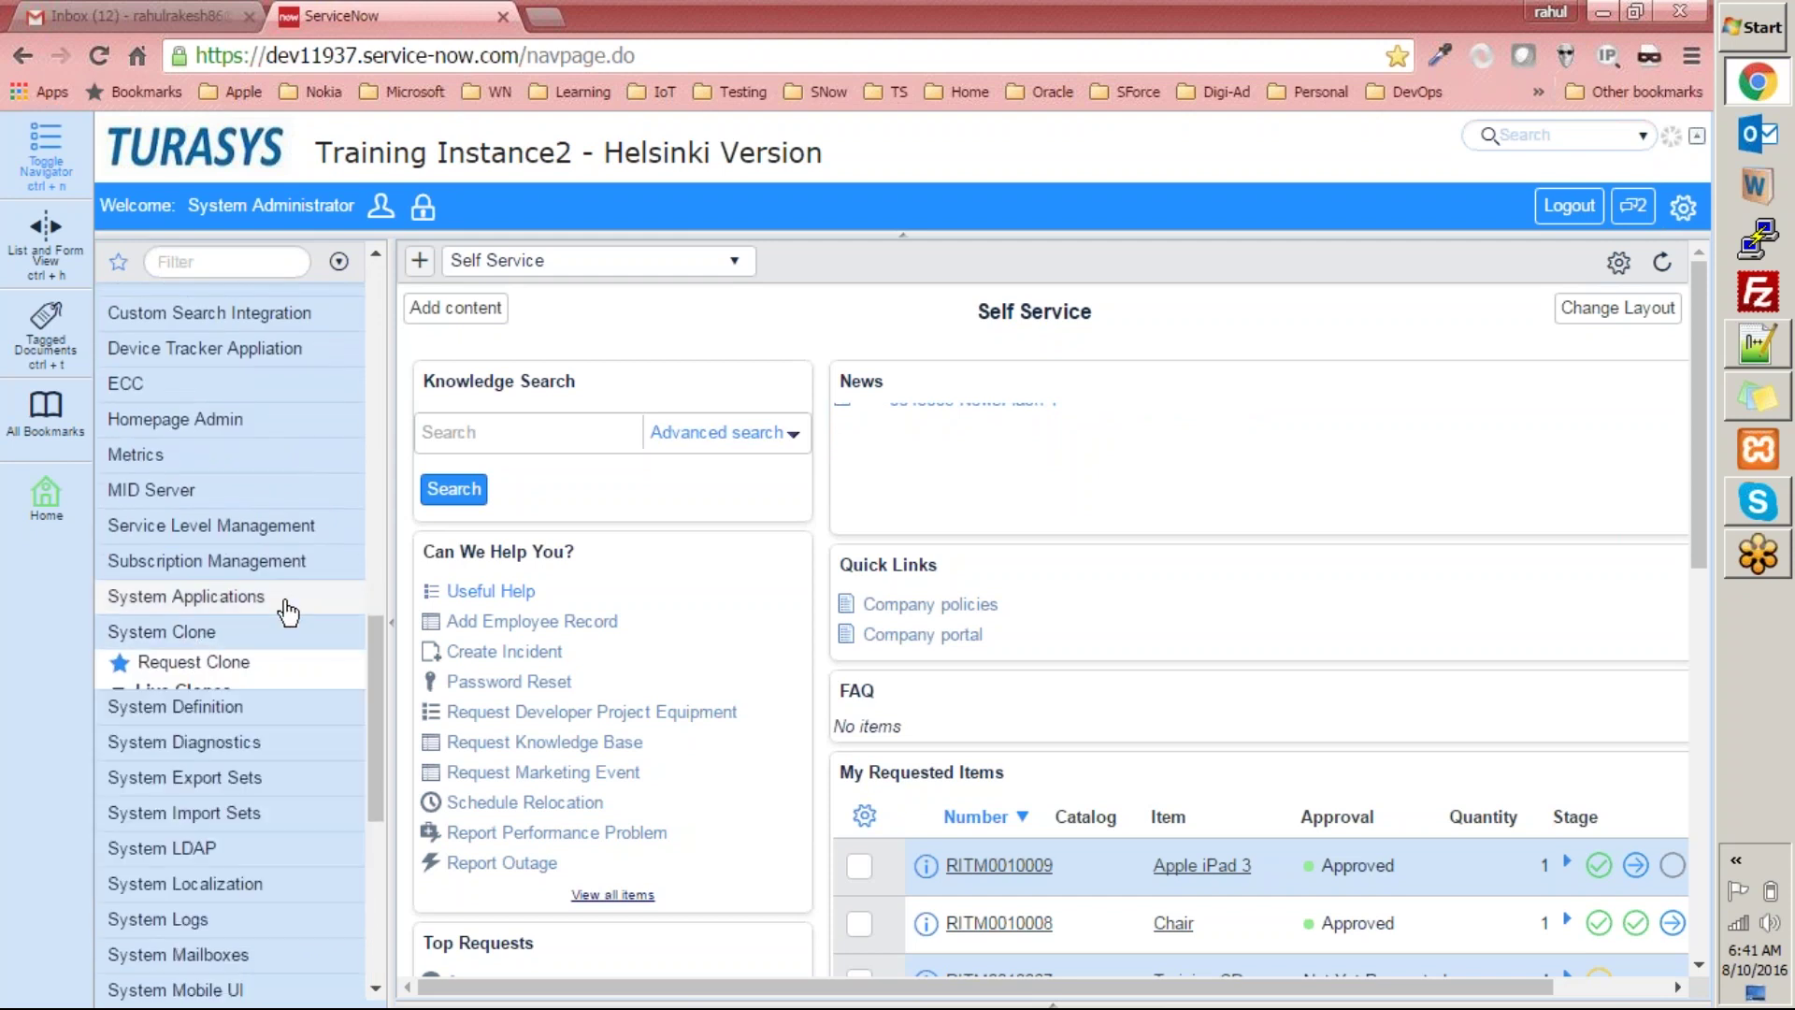
left_click_drag(384, 680, 396, 305)
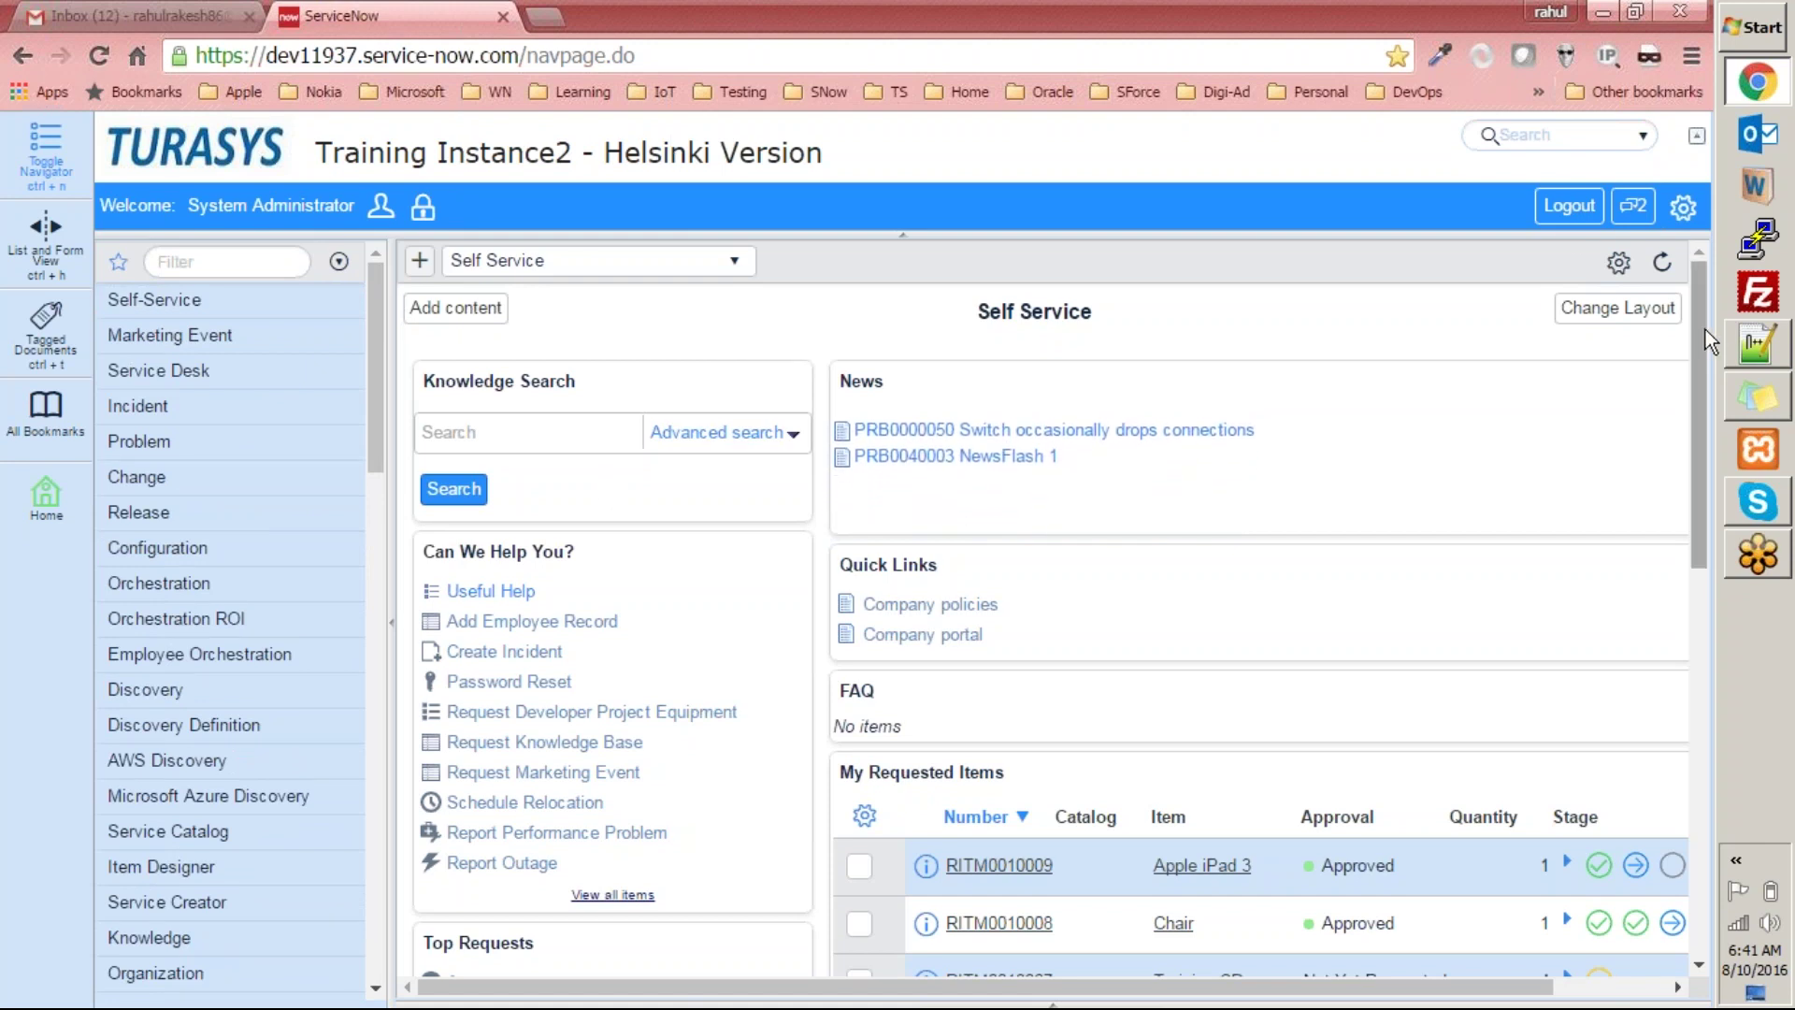
left_click_drag(1703, 329, 1677, 271)
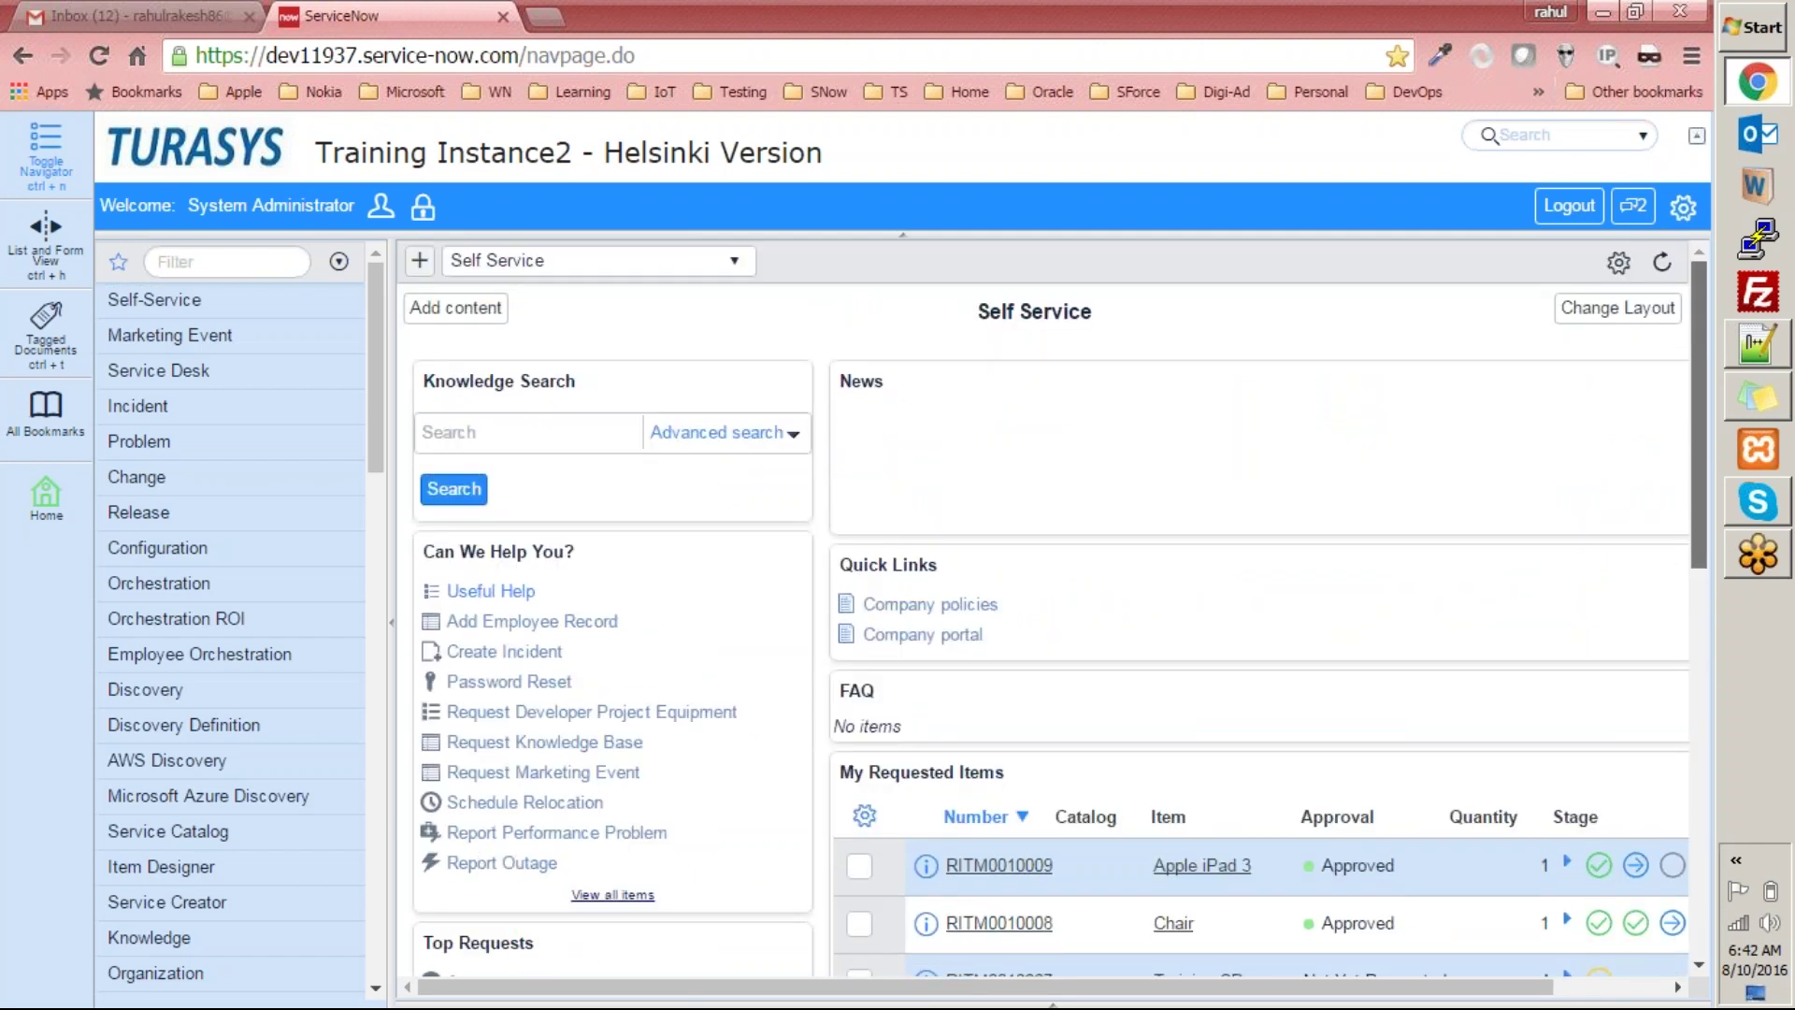
left_click(1758, 345)
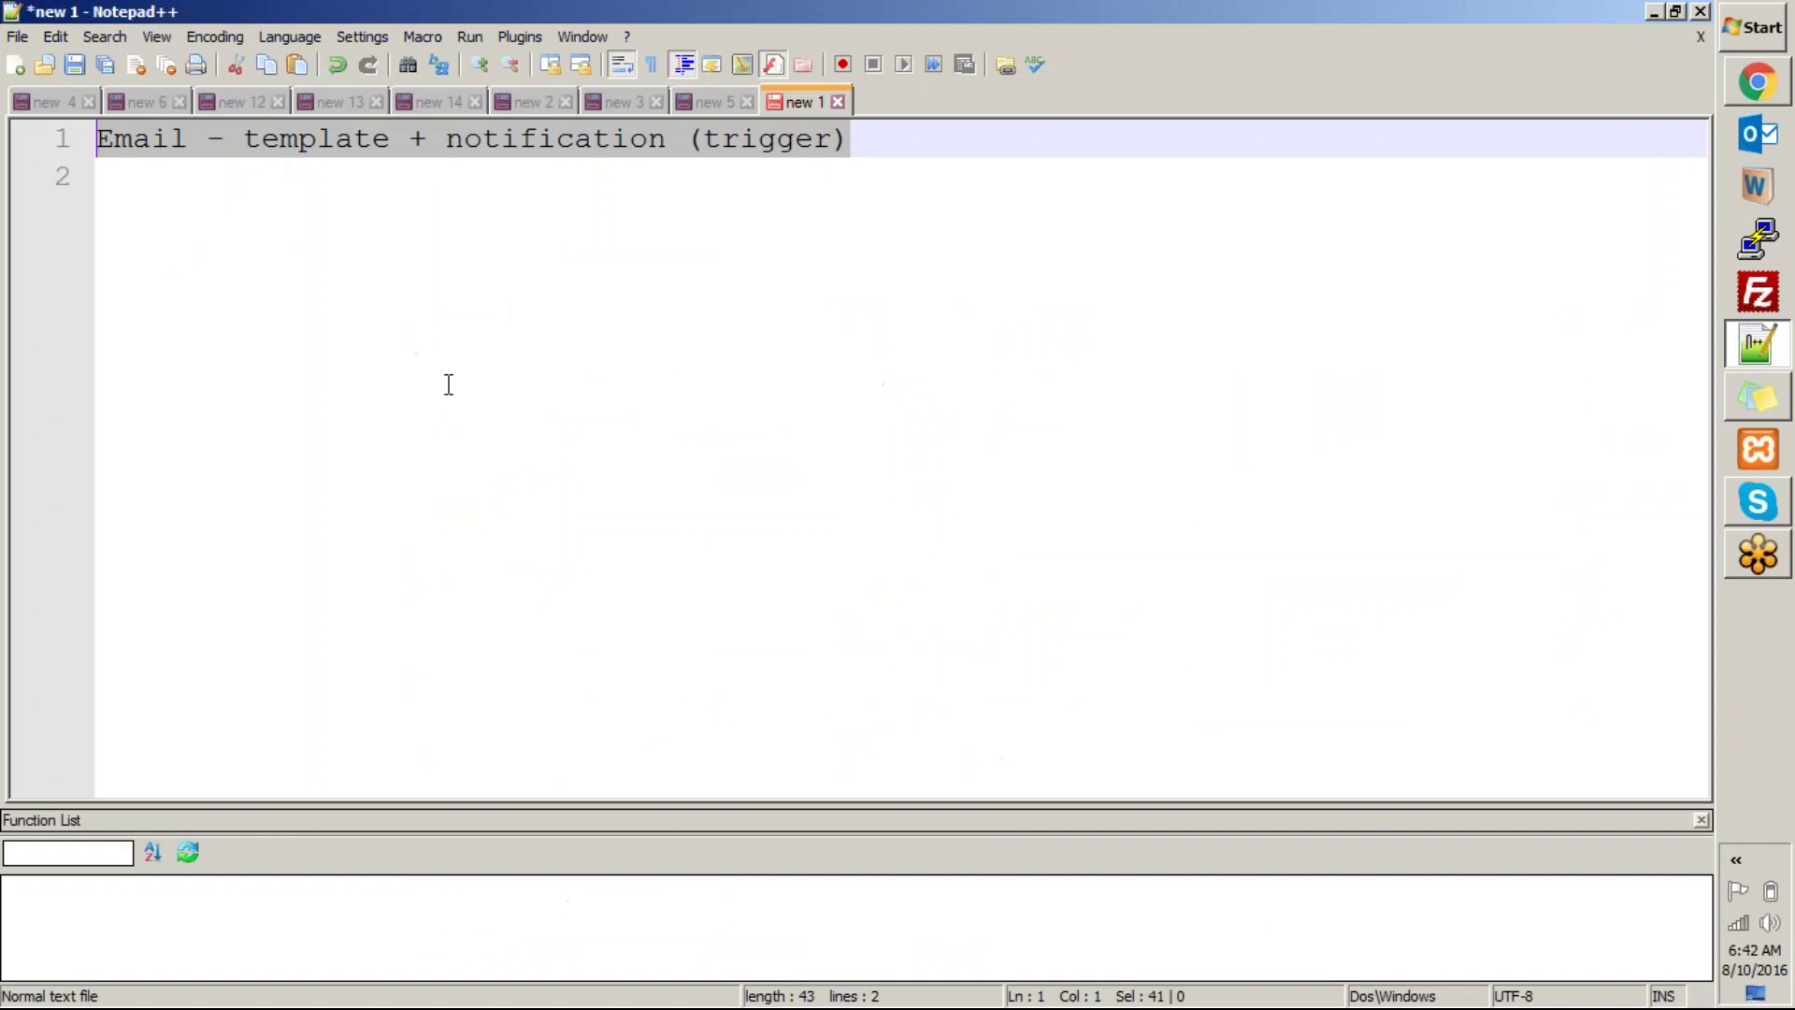
Add indented lines 'whom to send - person', 'group', 'group or a person', 'any email address' under the heading.
left_click(884, 142)
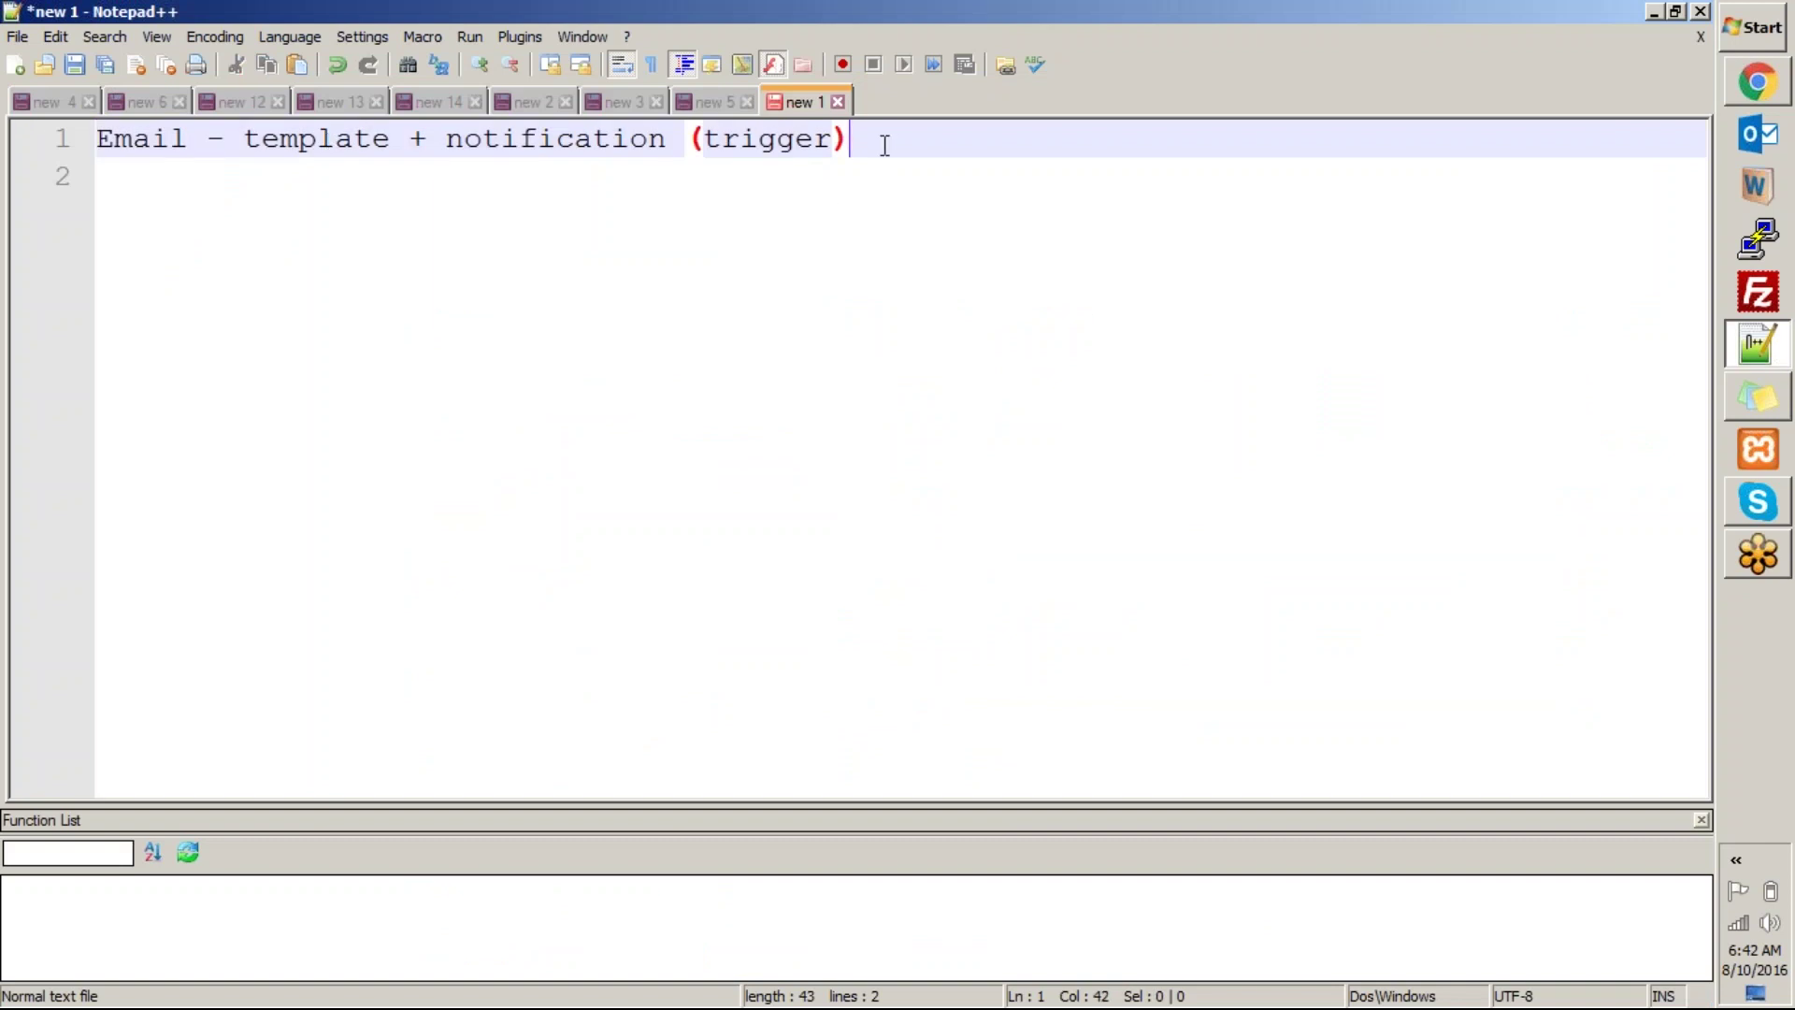
key("Return")
key("Tab")
type("whom to send - ")
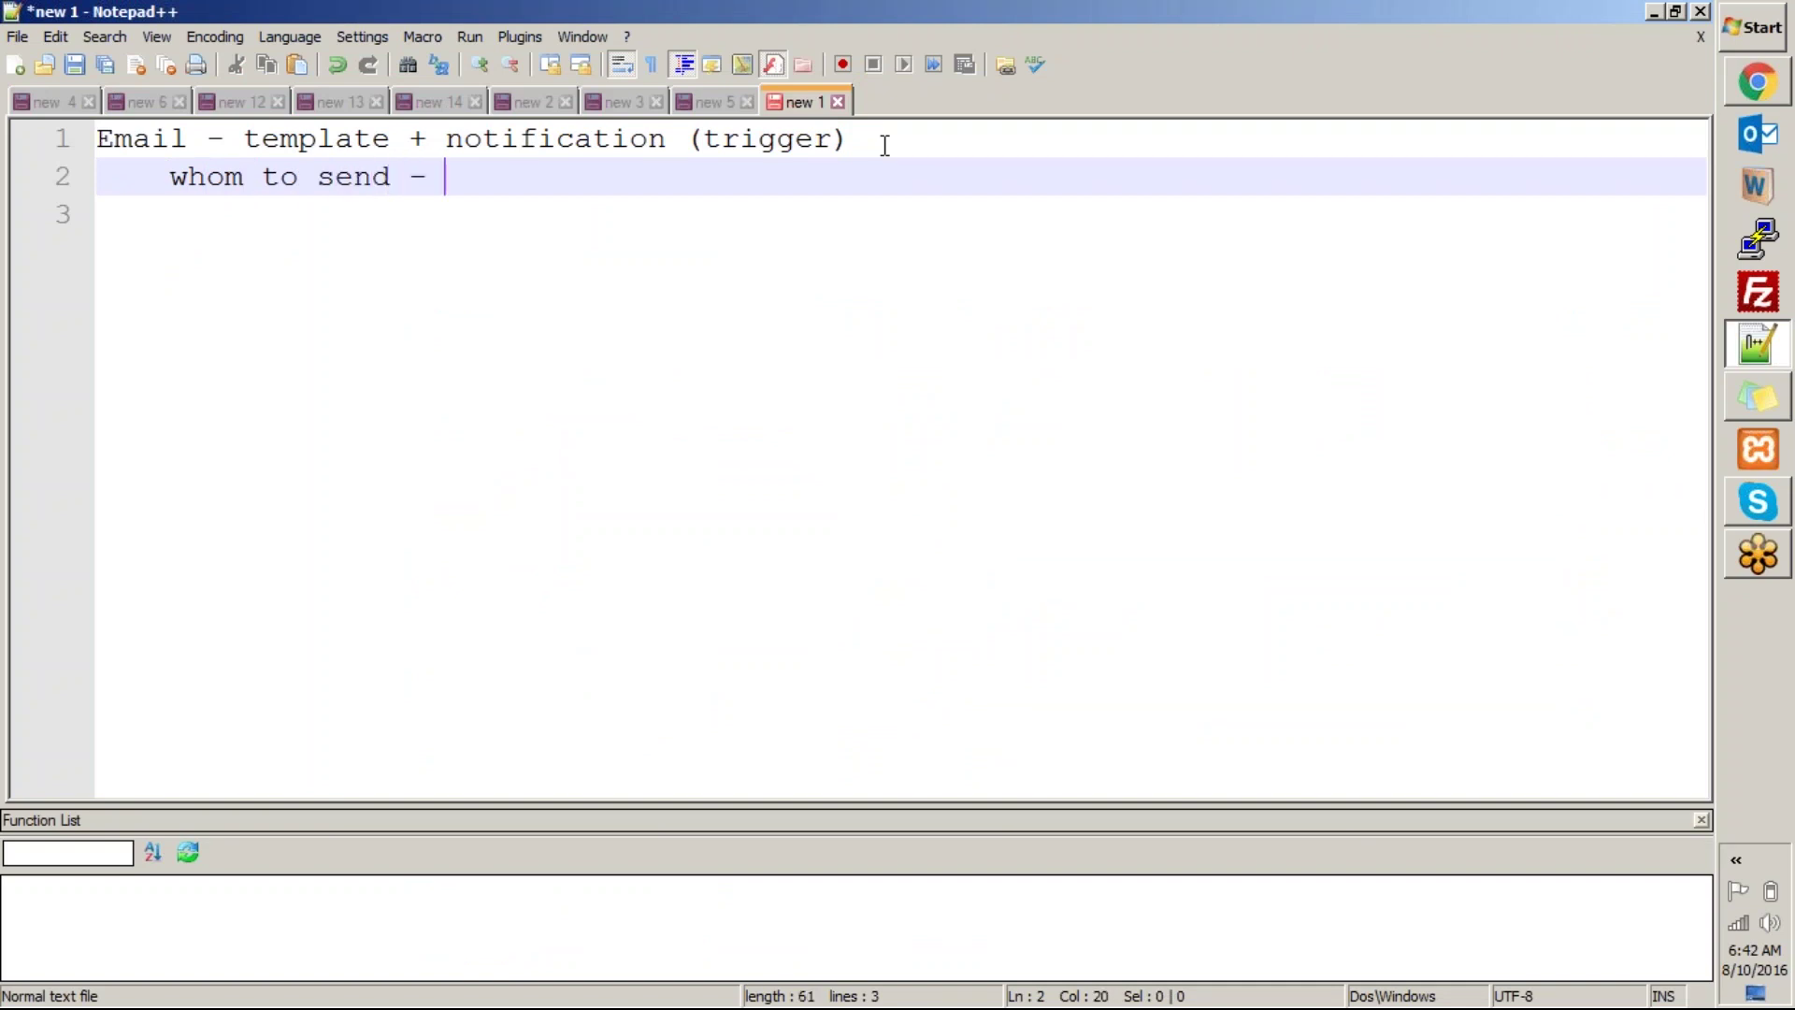
type("person")
key("Return")
key("Tab")
key("Tab")
key("Tab")
type("group")
key("Return")
key("BackSpace")
type("group")
key("Escape")
type("or a person")
key("Return")
type("any email address")
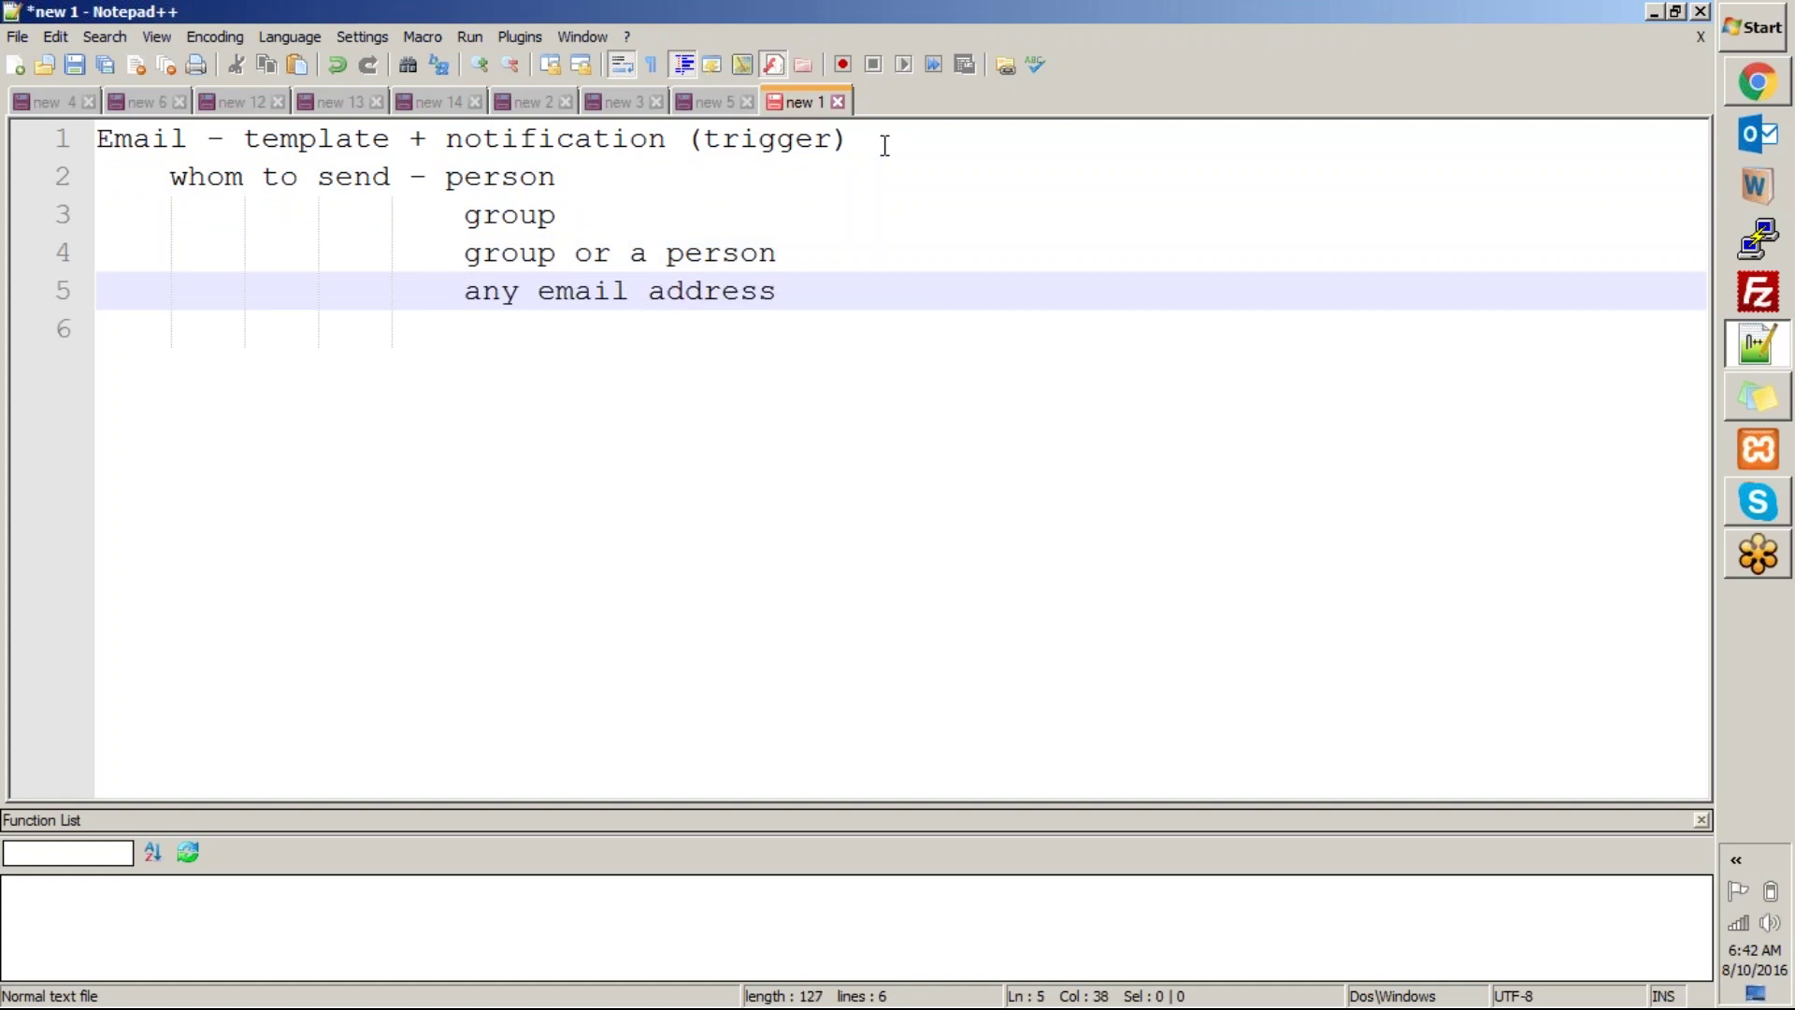
Review the recipient lines and change 'group or a person' to 'group and a person'.
key("shift+Up")
key("shift+Up")
key("shift+Up")
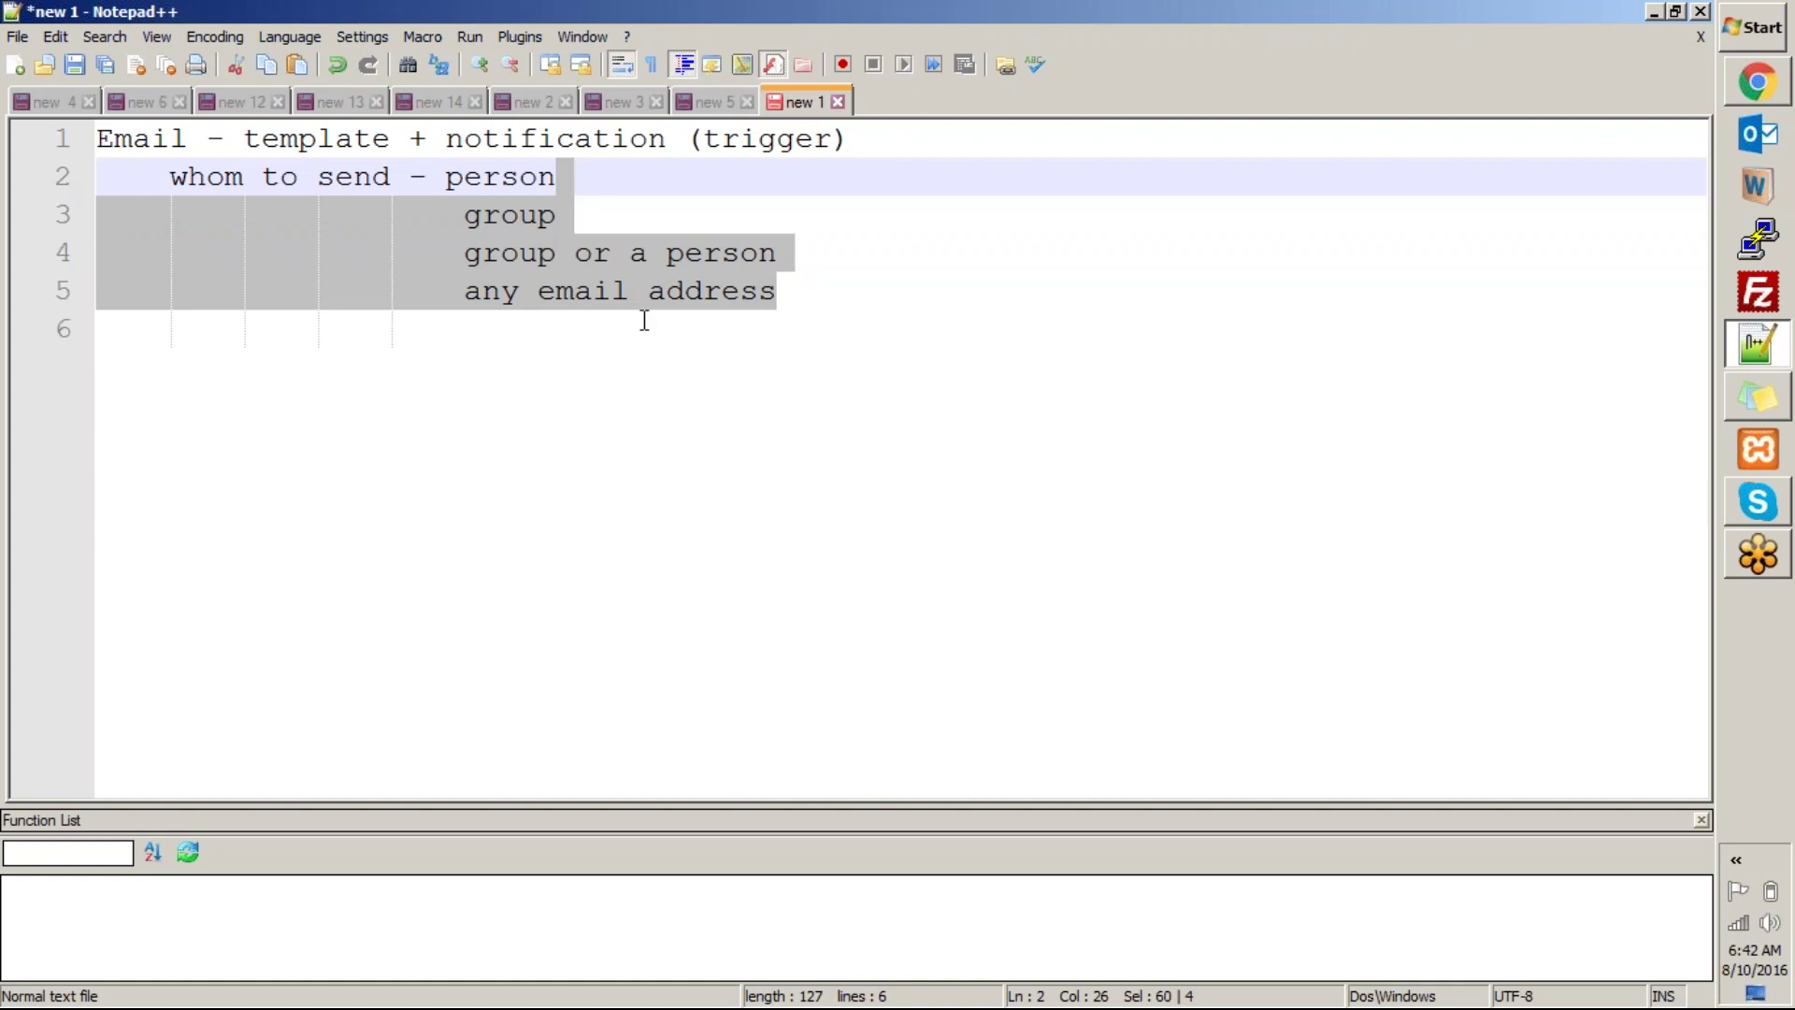
left_click(464, 321)
left_click(447, 177)
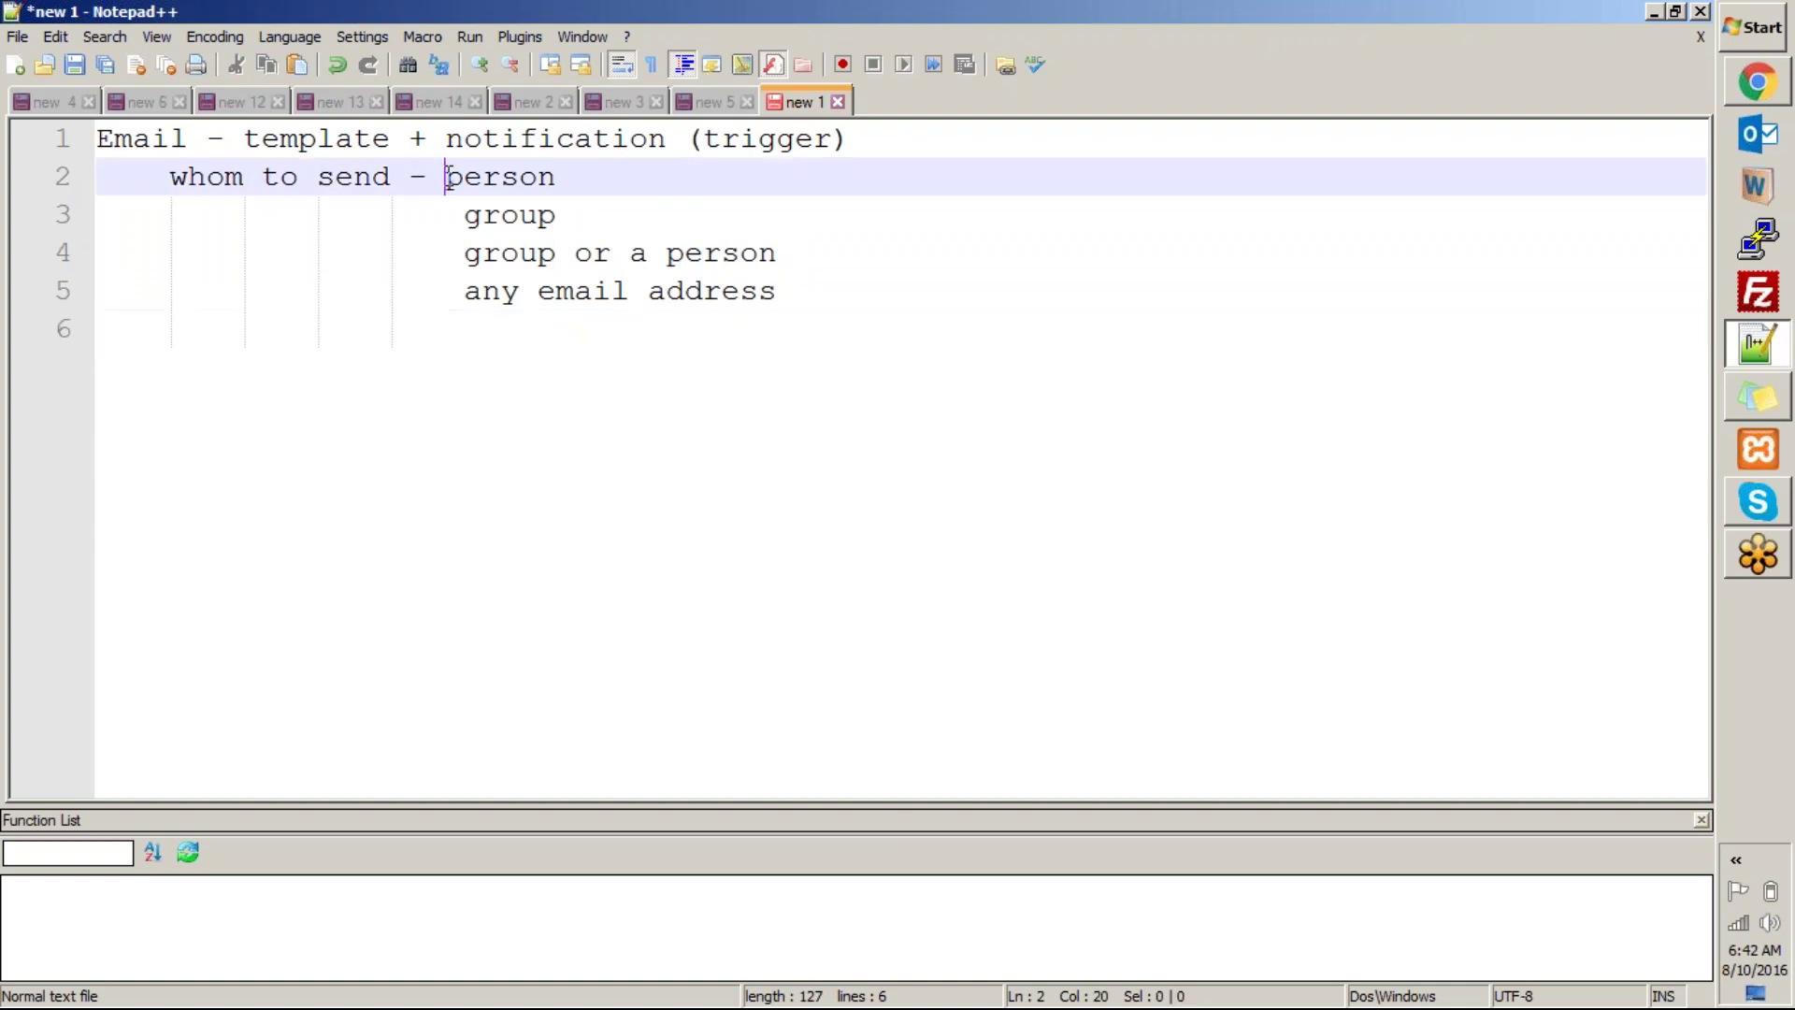
left_click_drag(454, 178, 776, 292)
double_click(520, 172)
left_click(561, 175)
double_click(472, 216)
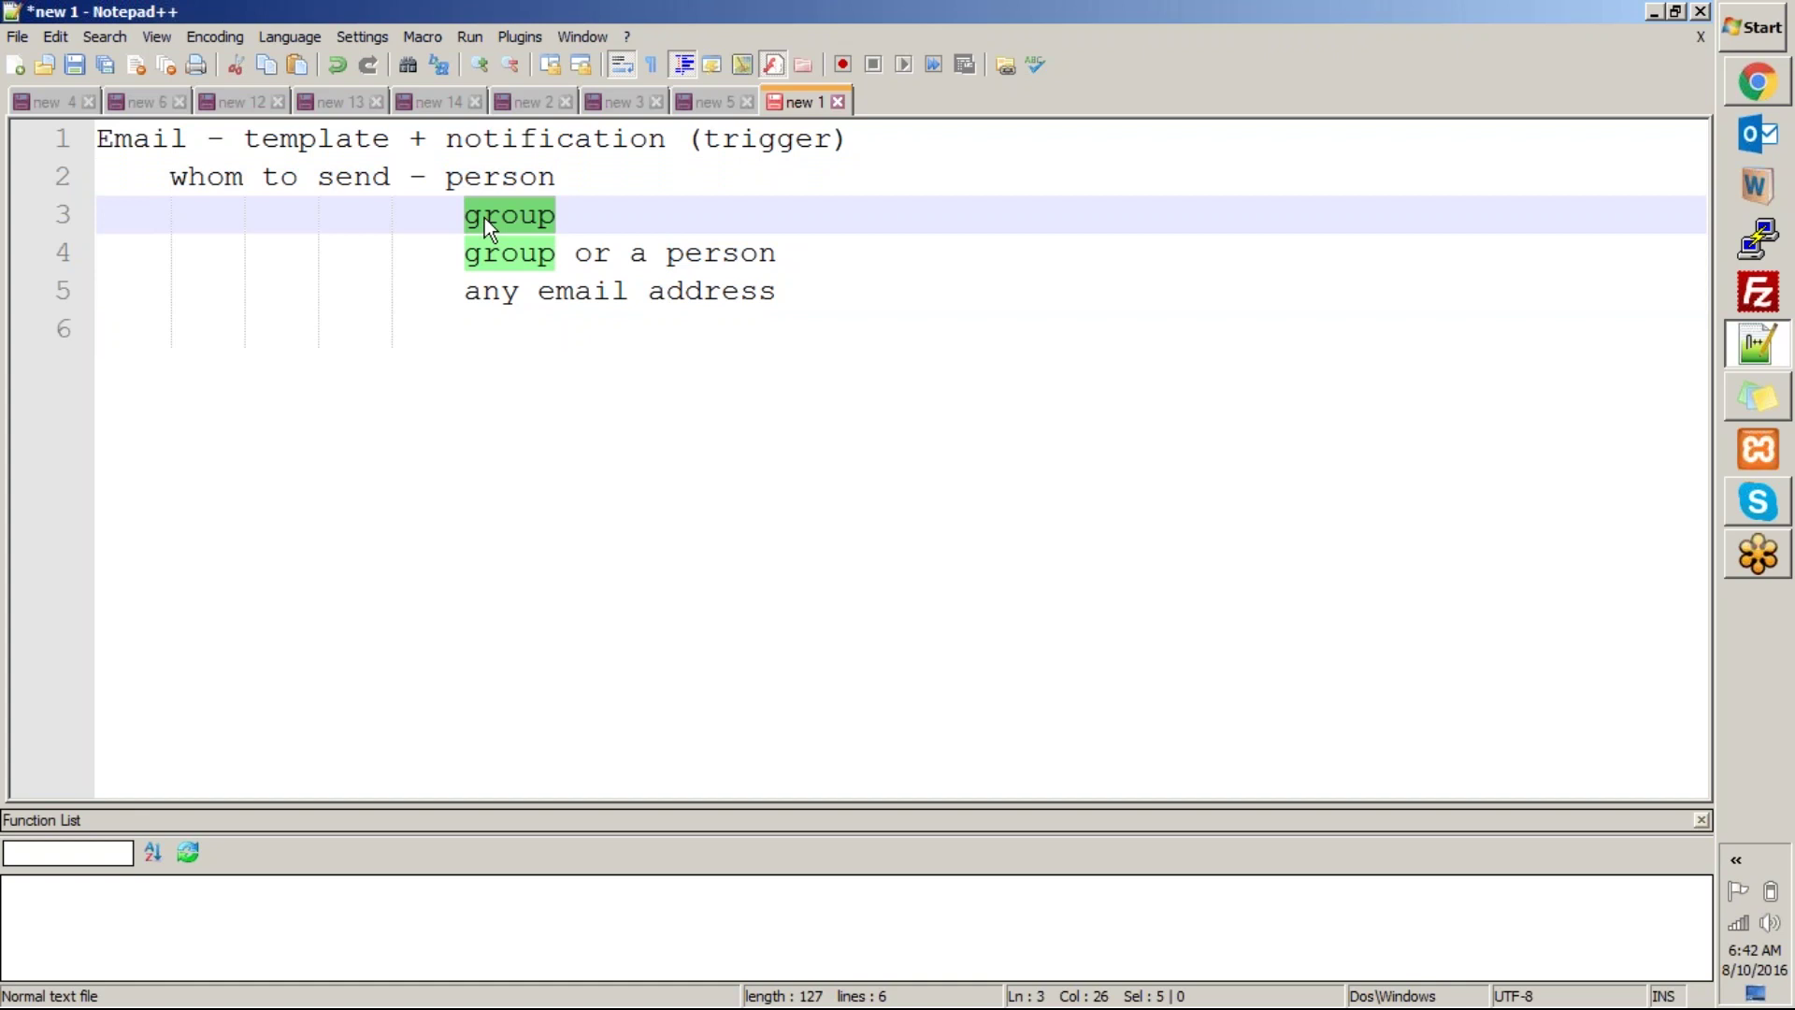
left_click(613, 353)
left_click(501, 254)
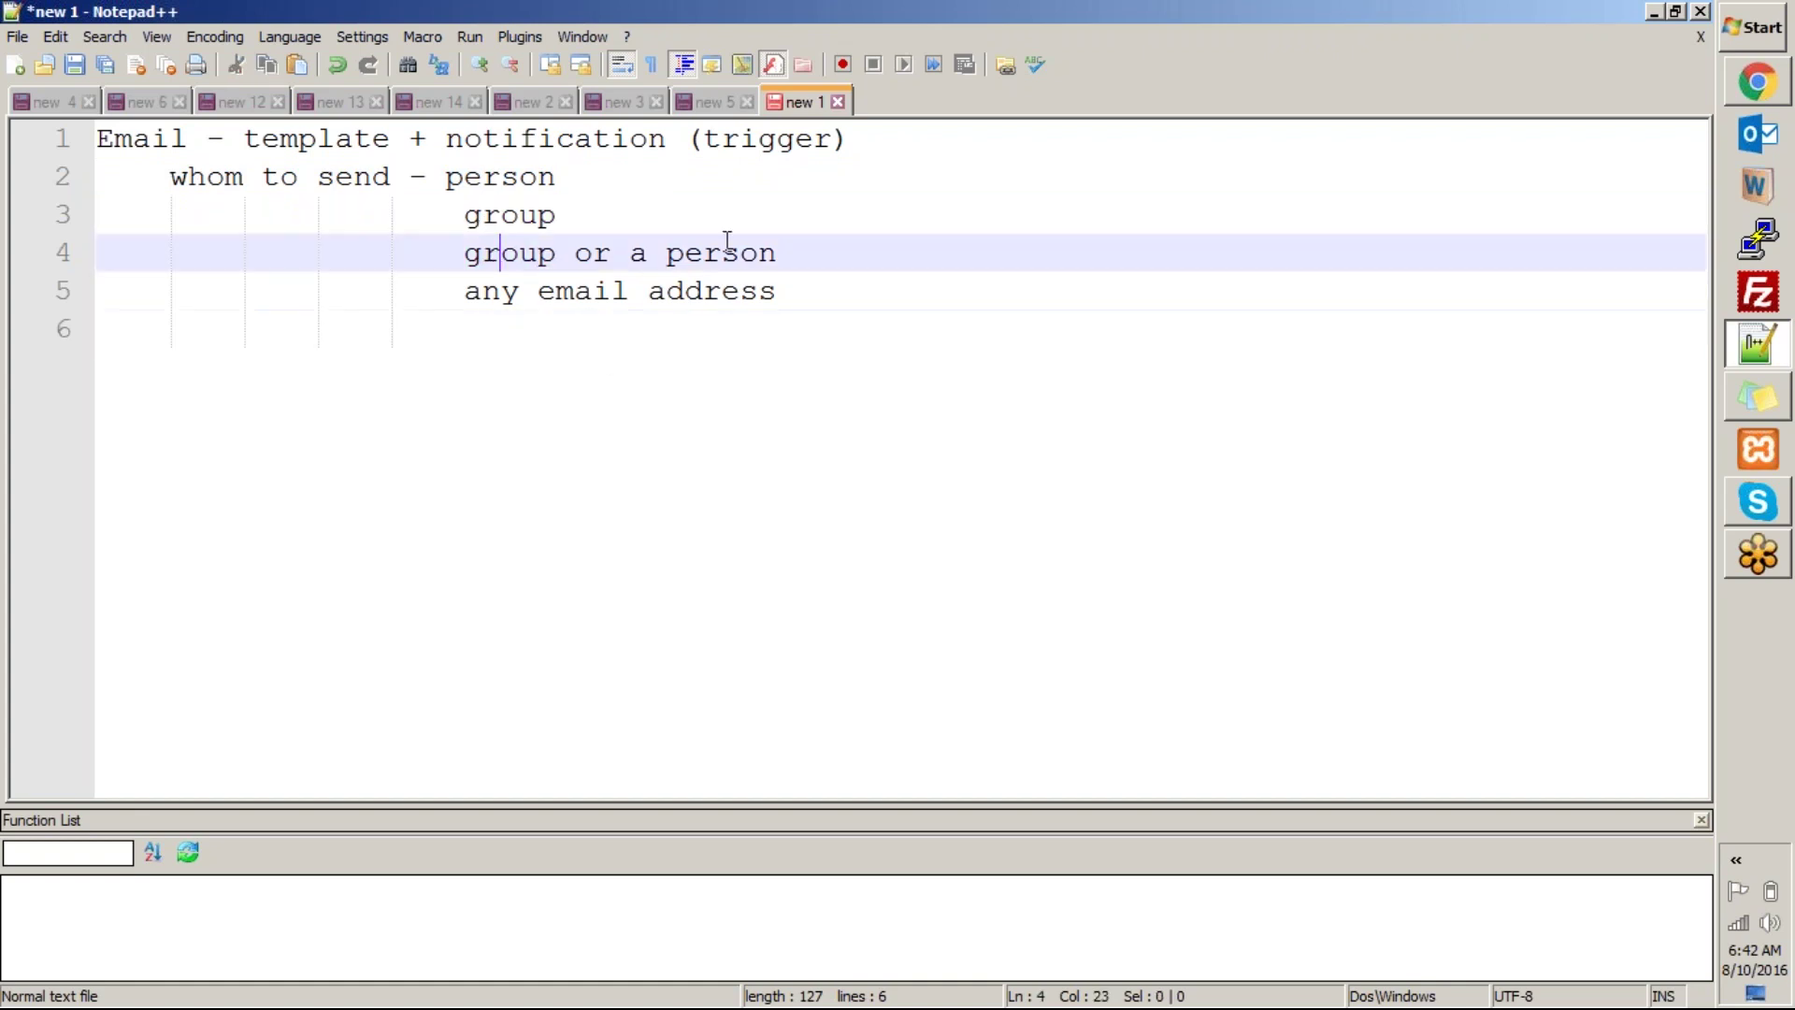
left_click(812, 253)
double_click(584, 253)
type("and")
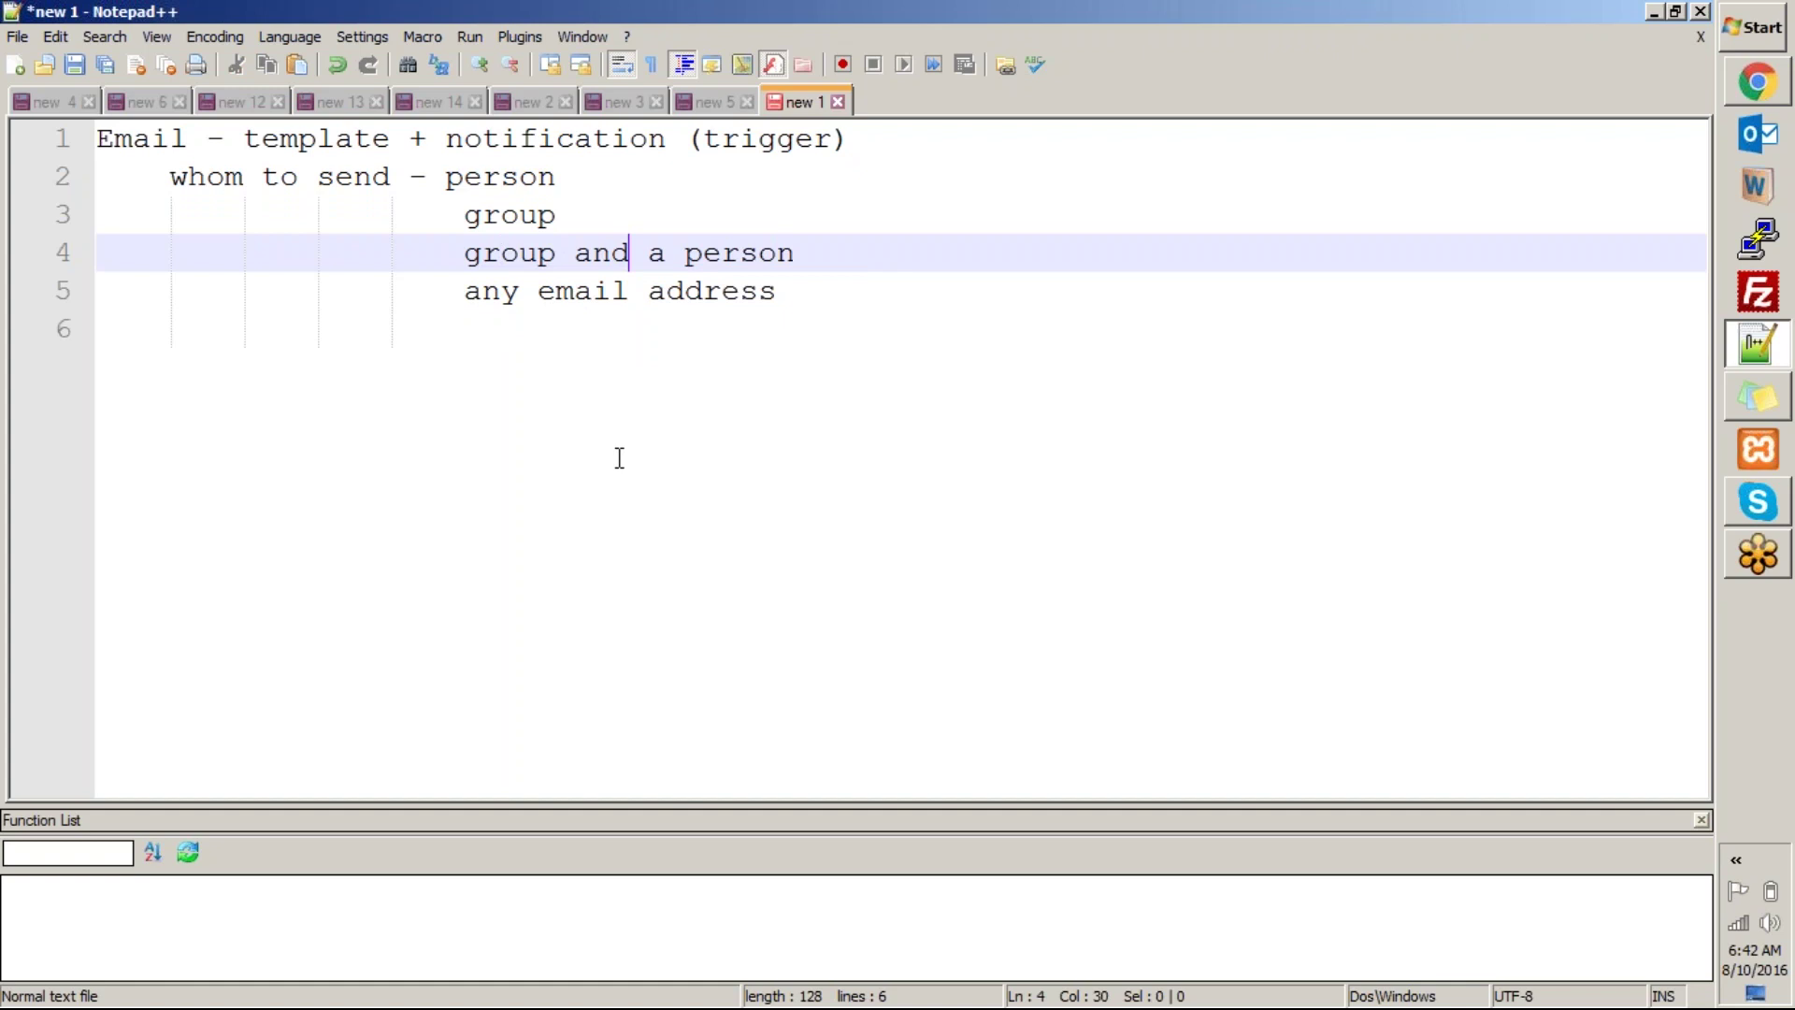
Add blank lines after 'any email address' and return to the ServiceNow window.
left_click(619, 458)
left_click_drag(464, 294, 854, 289)
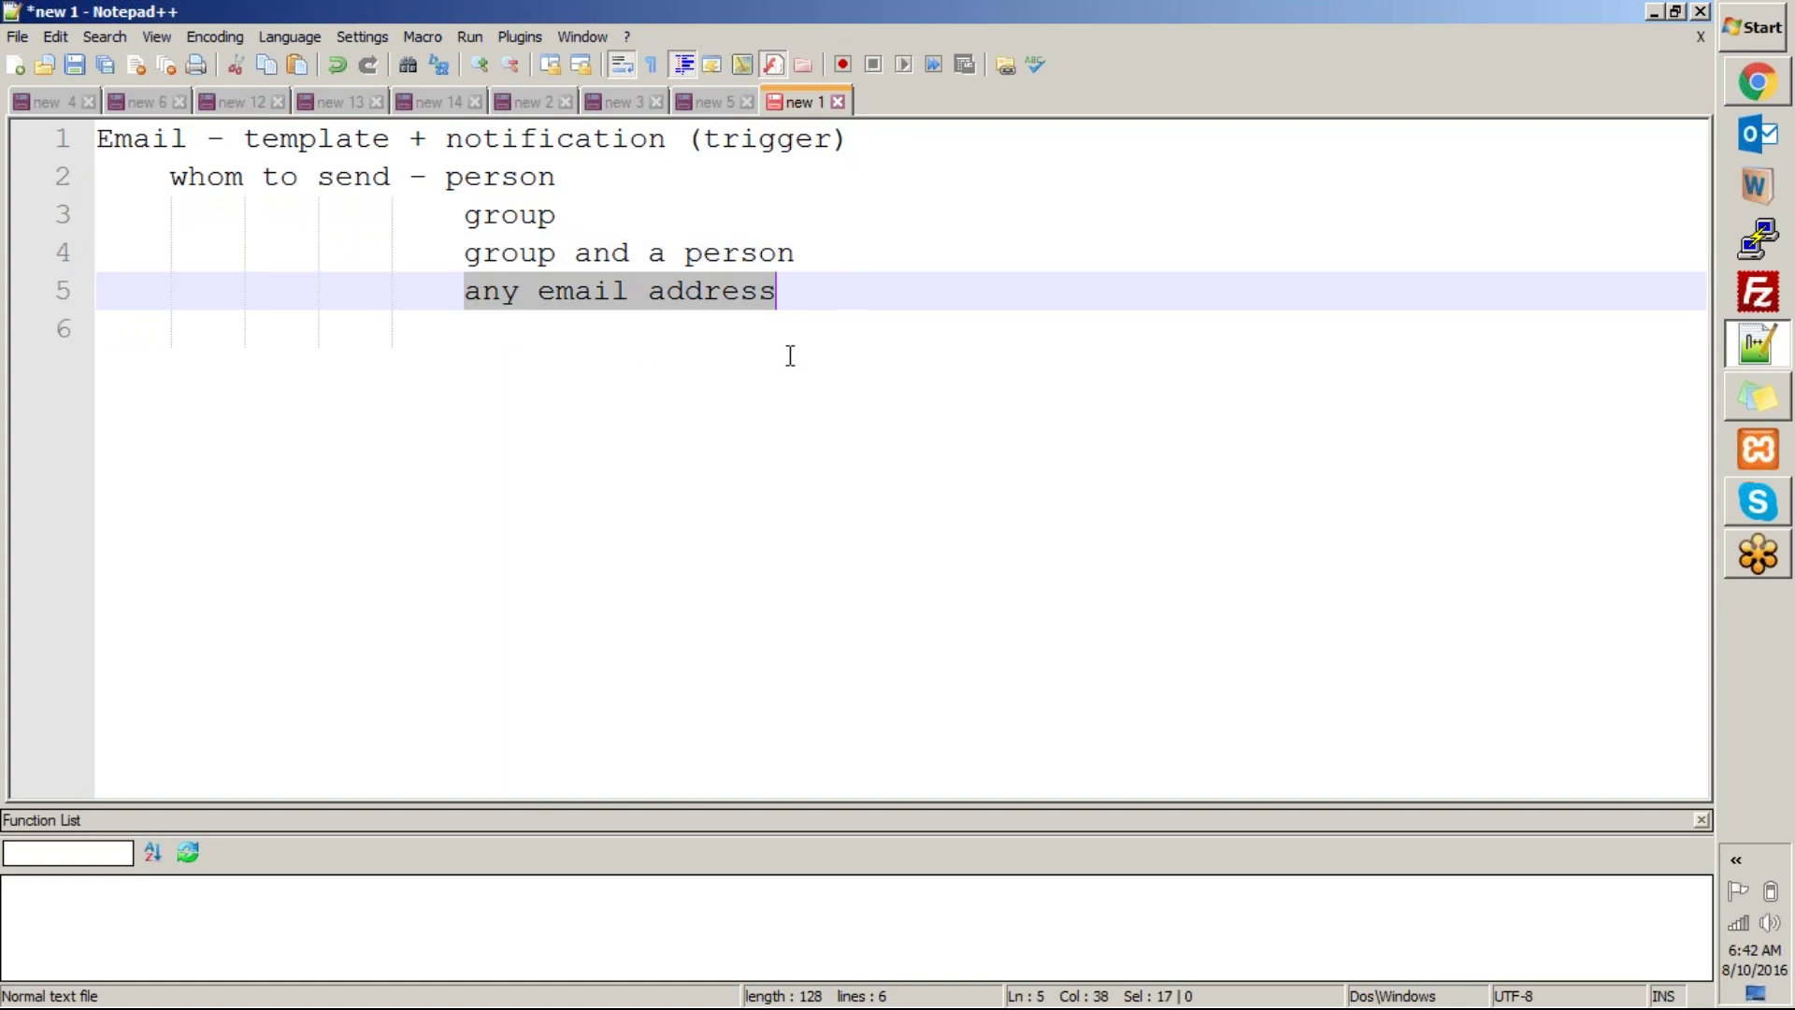
left_click(758, 408)
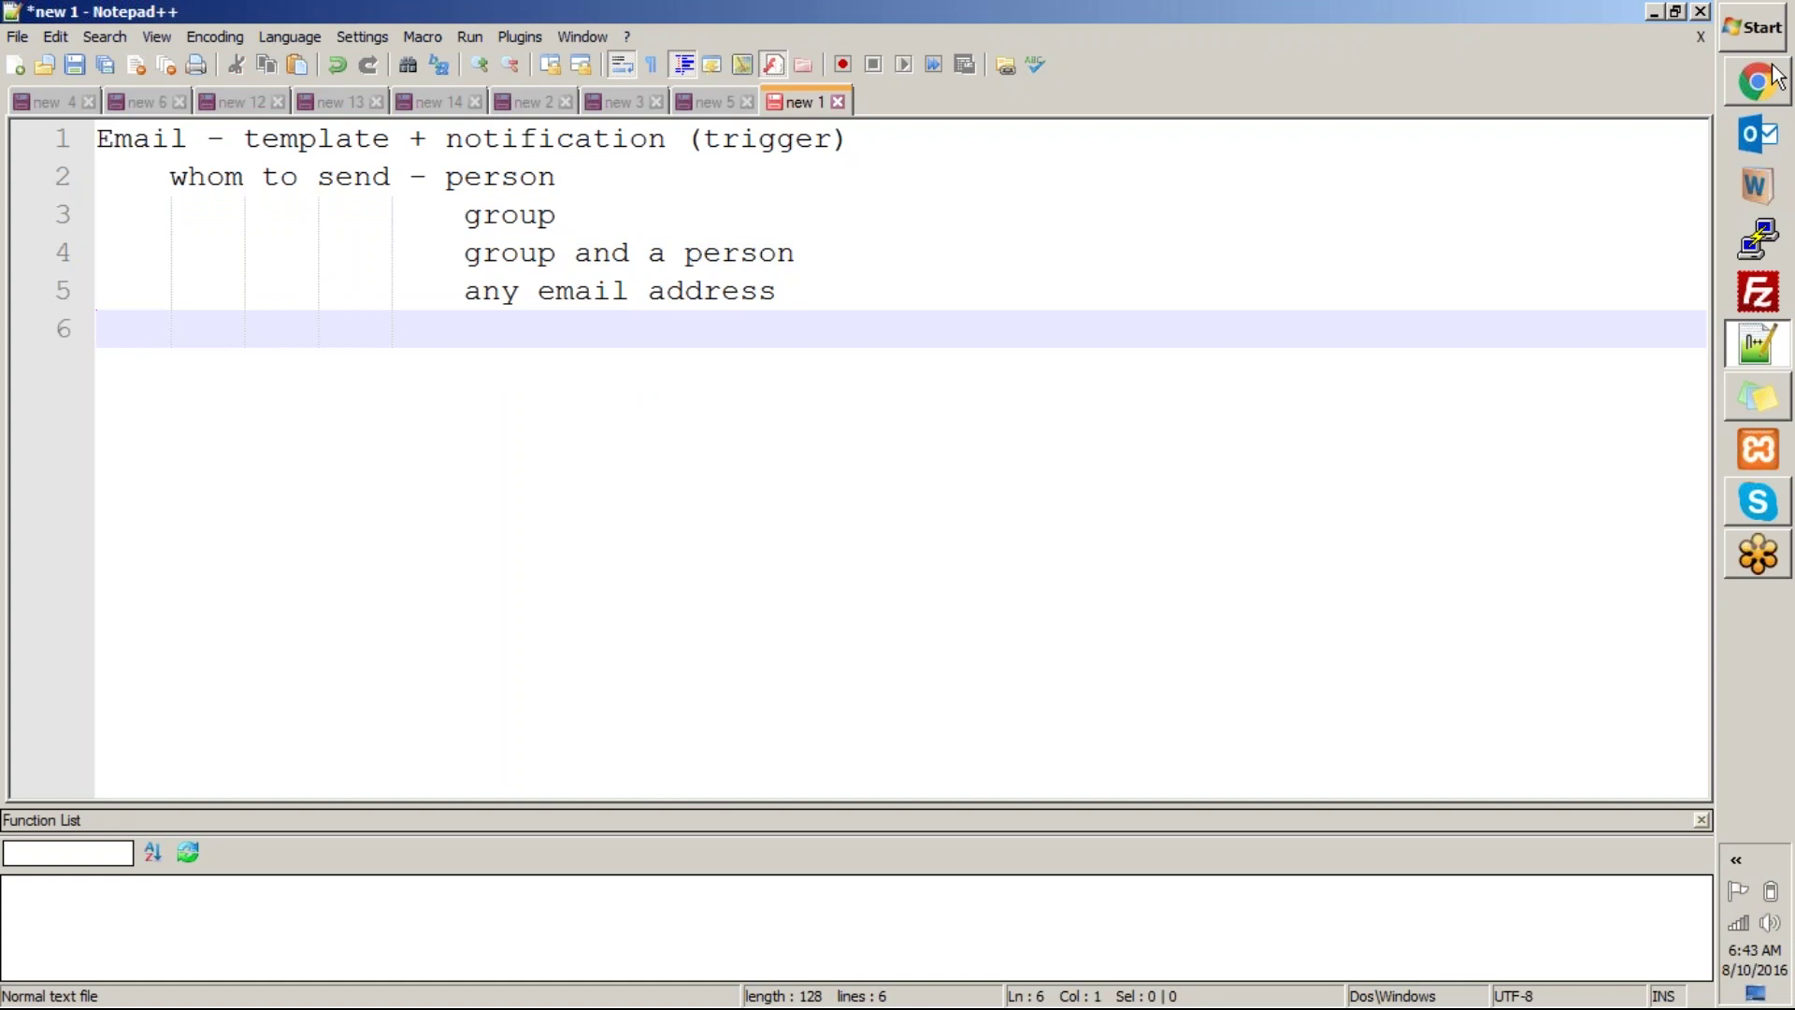
mouse_move(1763, 92)
left_click(168, 178)
left_click(840, 302)
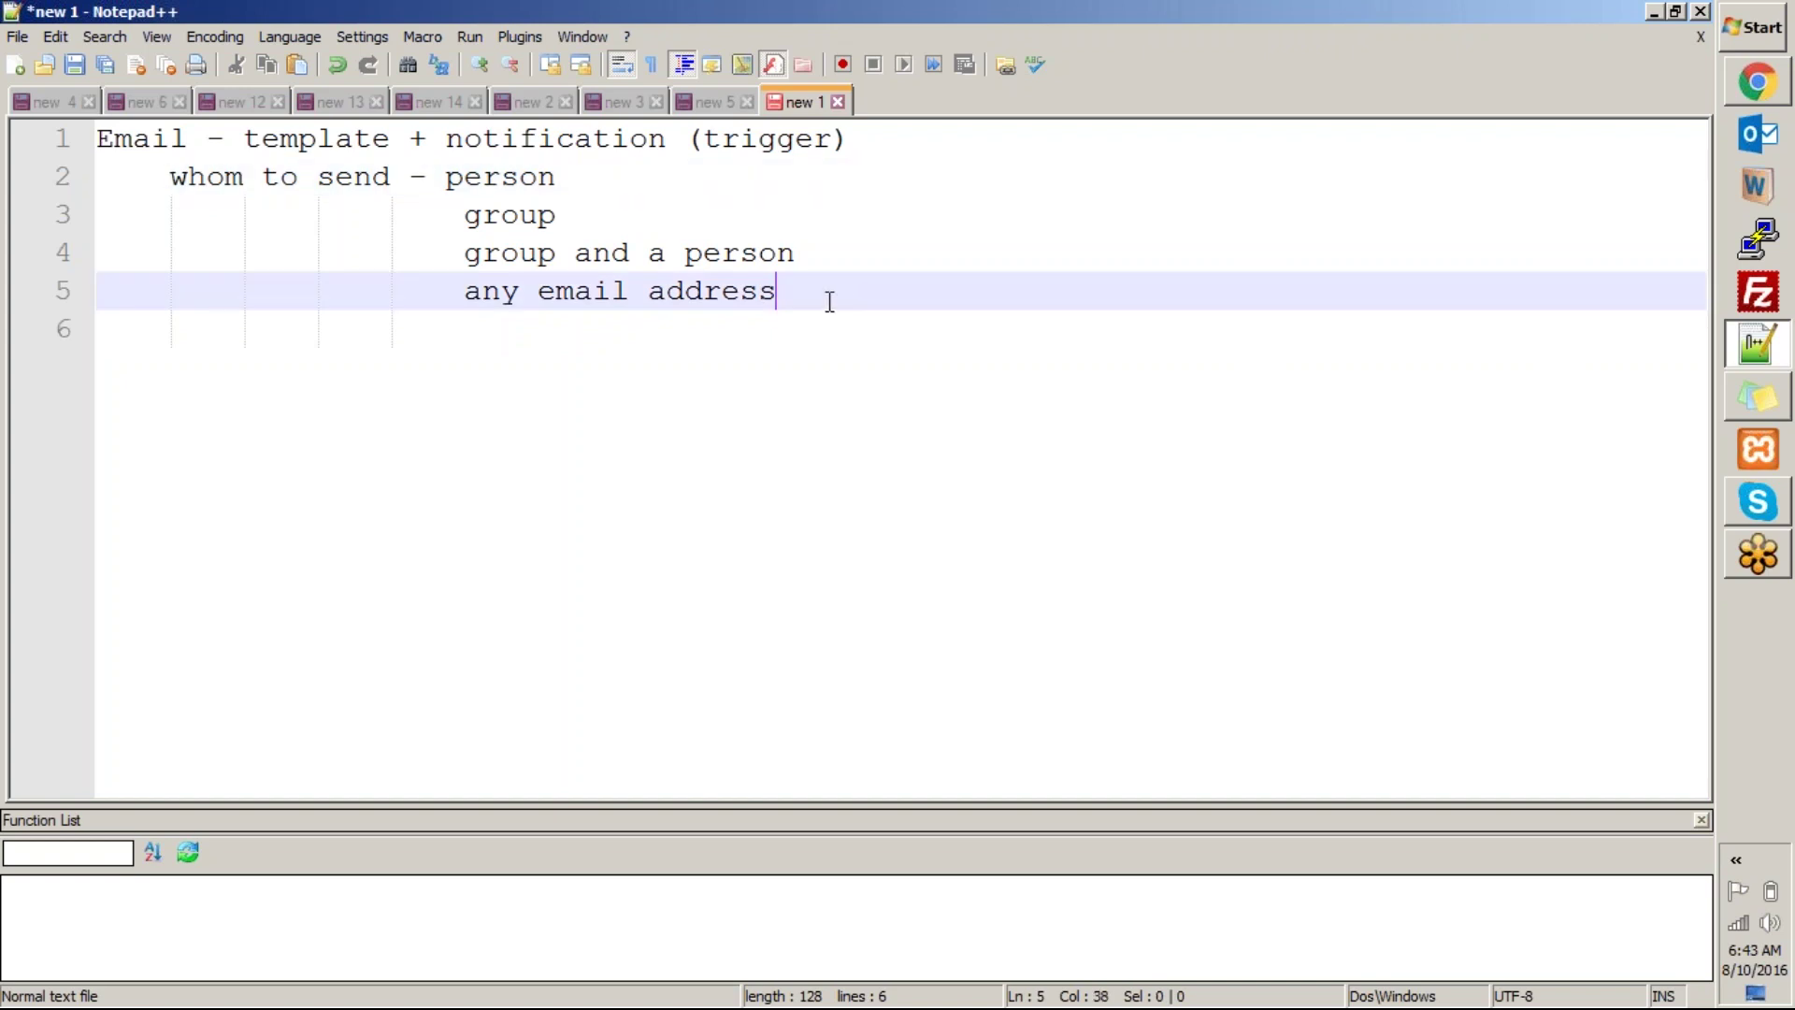
key("Return")
key("BackSpace")
key("BackSpace")
key("BackSpace")
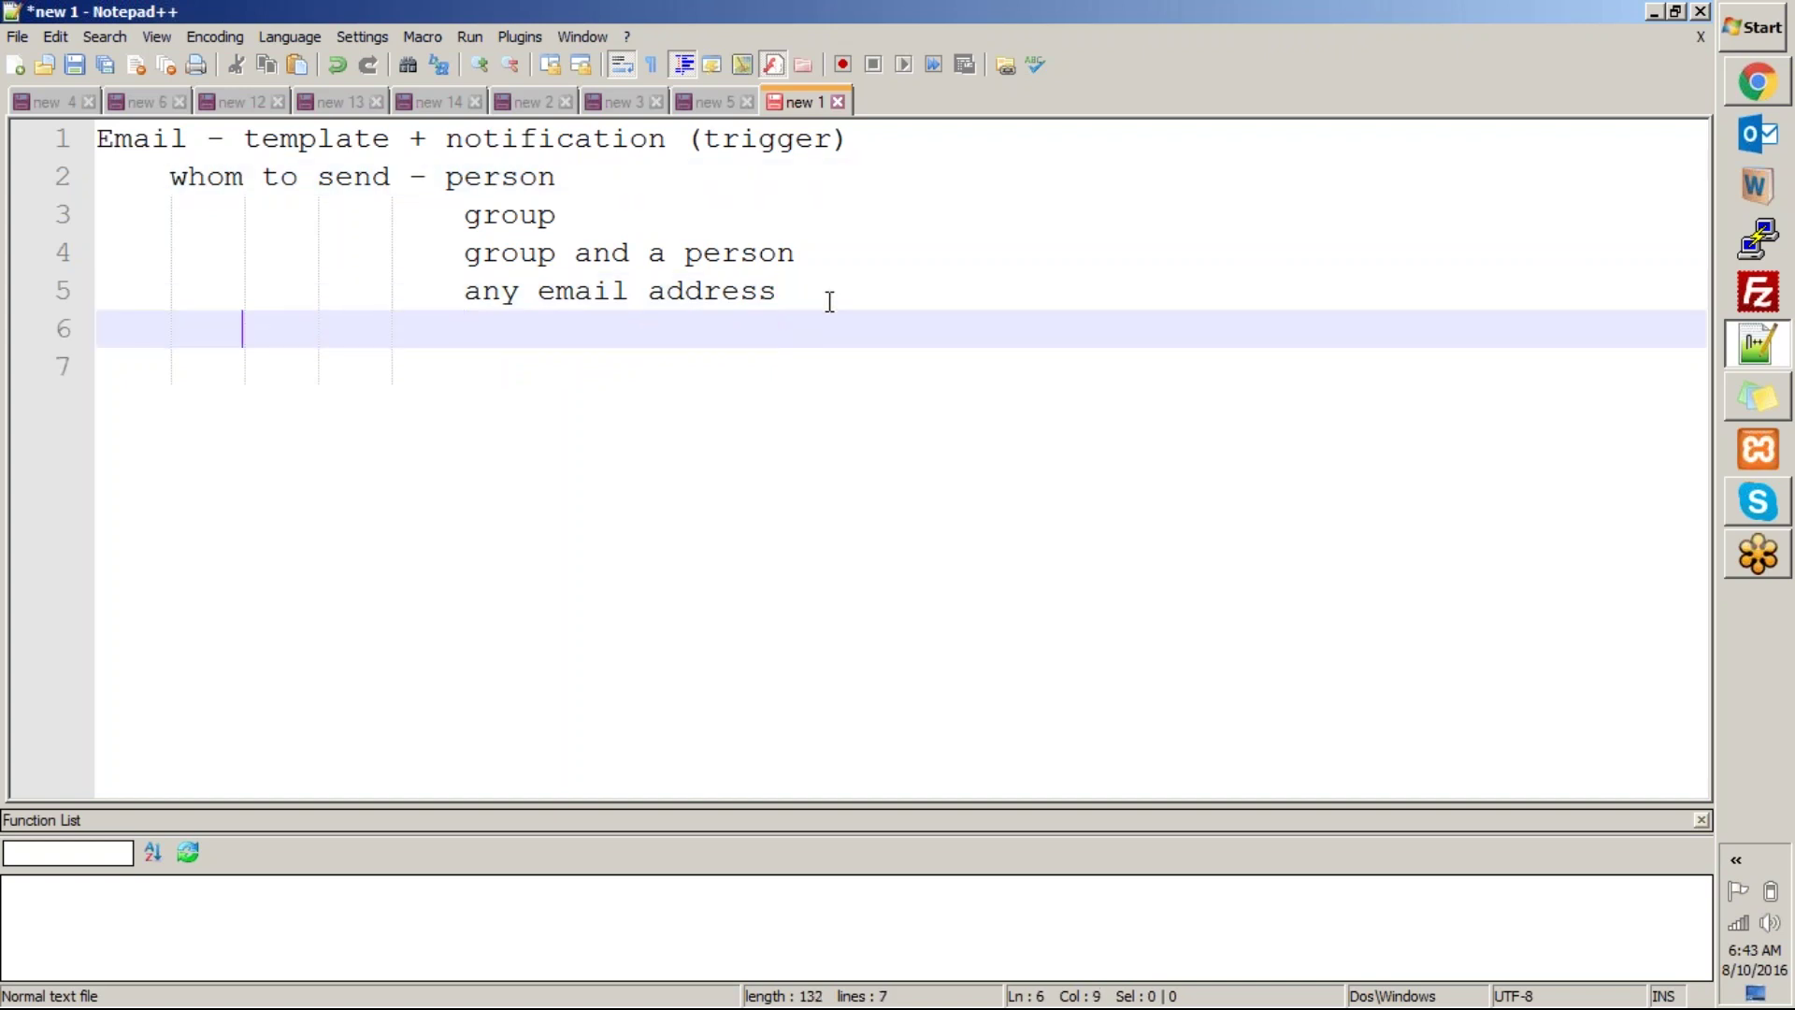
key("BackSpace")
key("Return")
key("BackSpace")
key("BackSpace")
key("BackSpace")
key("BackSpace")
key("BackSpace")
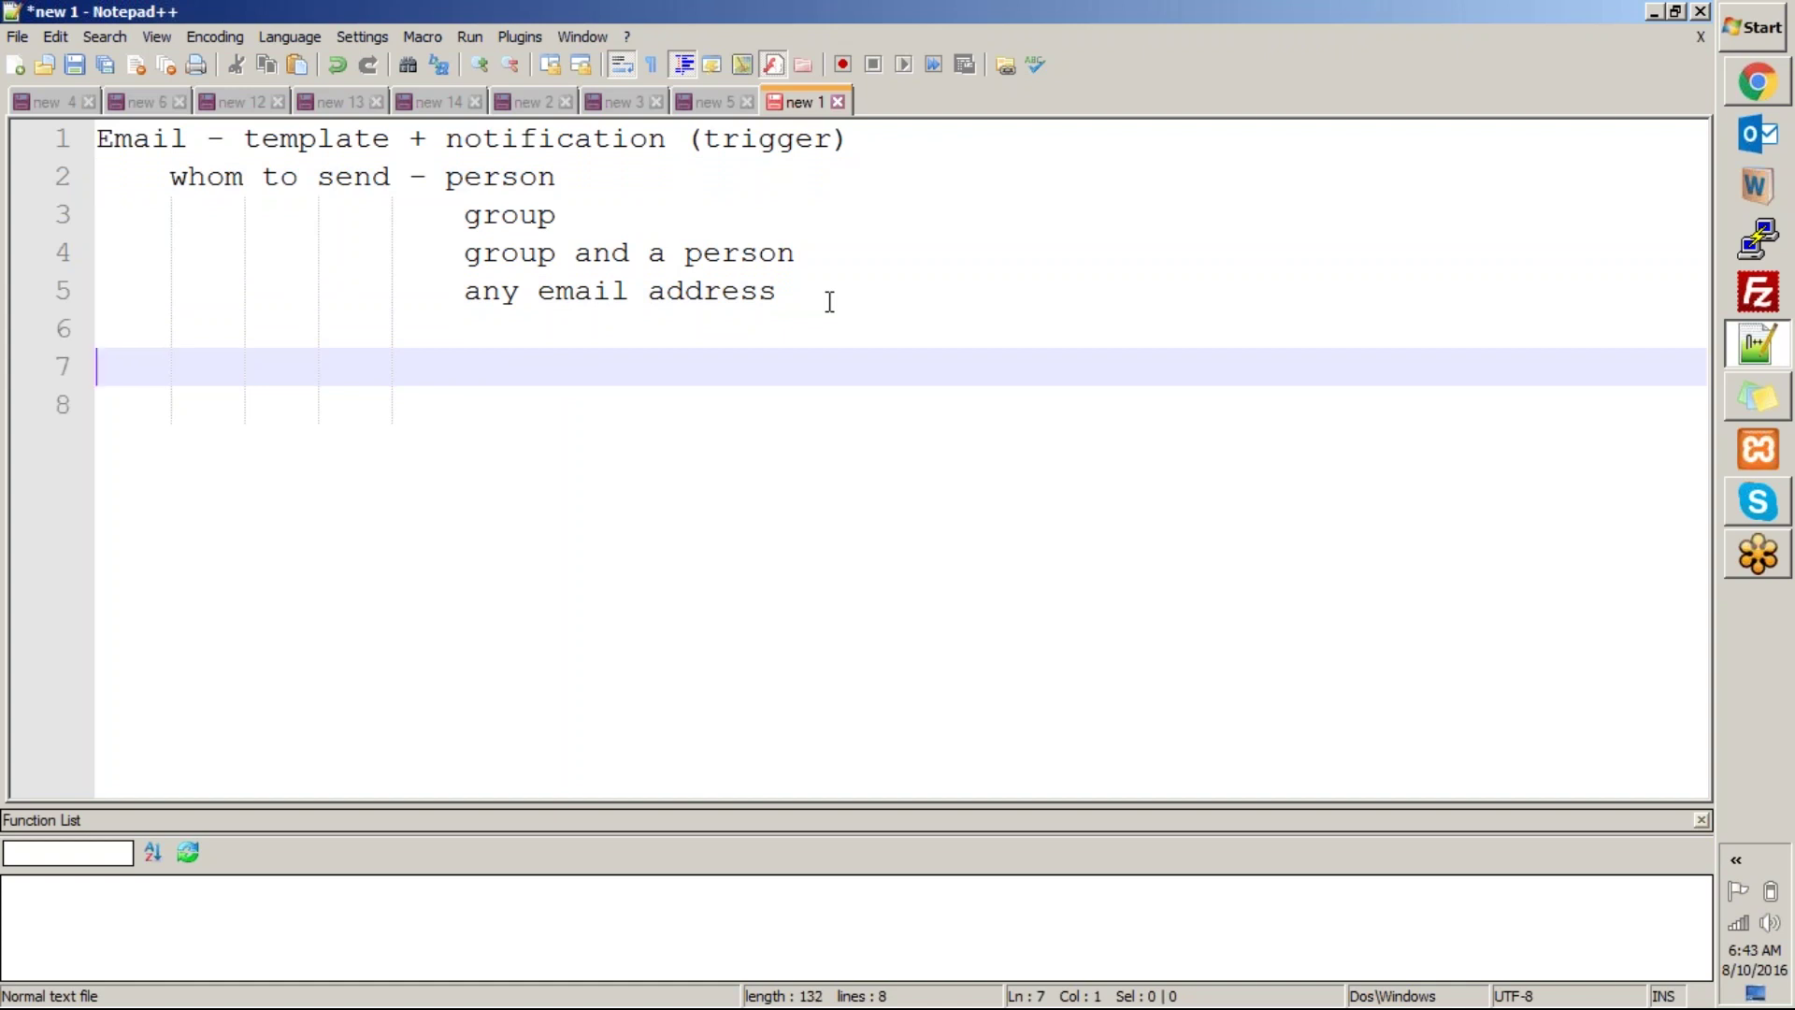
left_click_drag(97, 140, 187, 140)
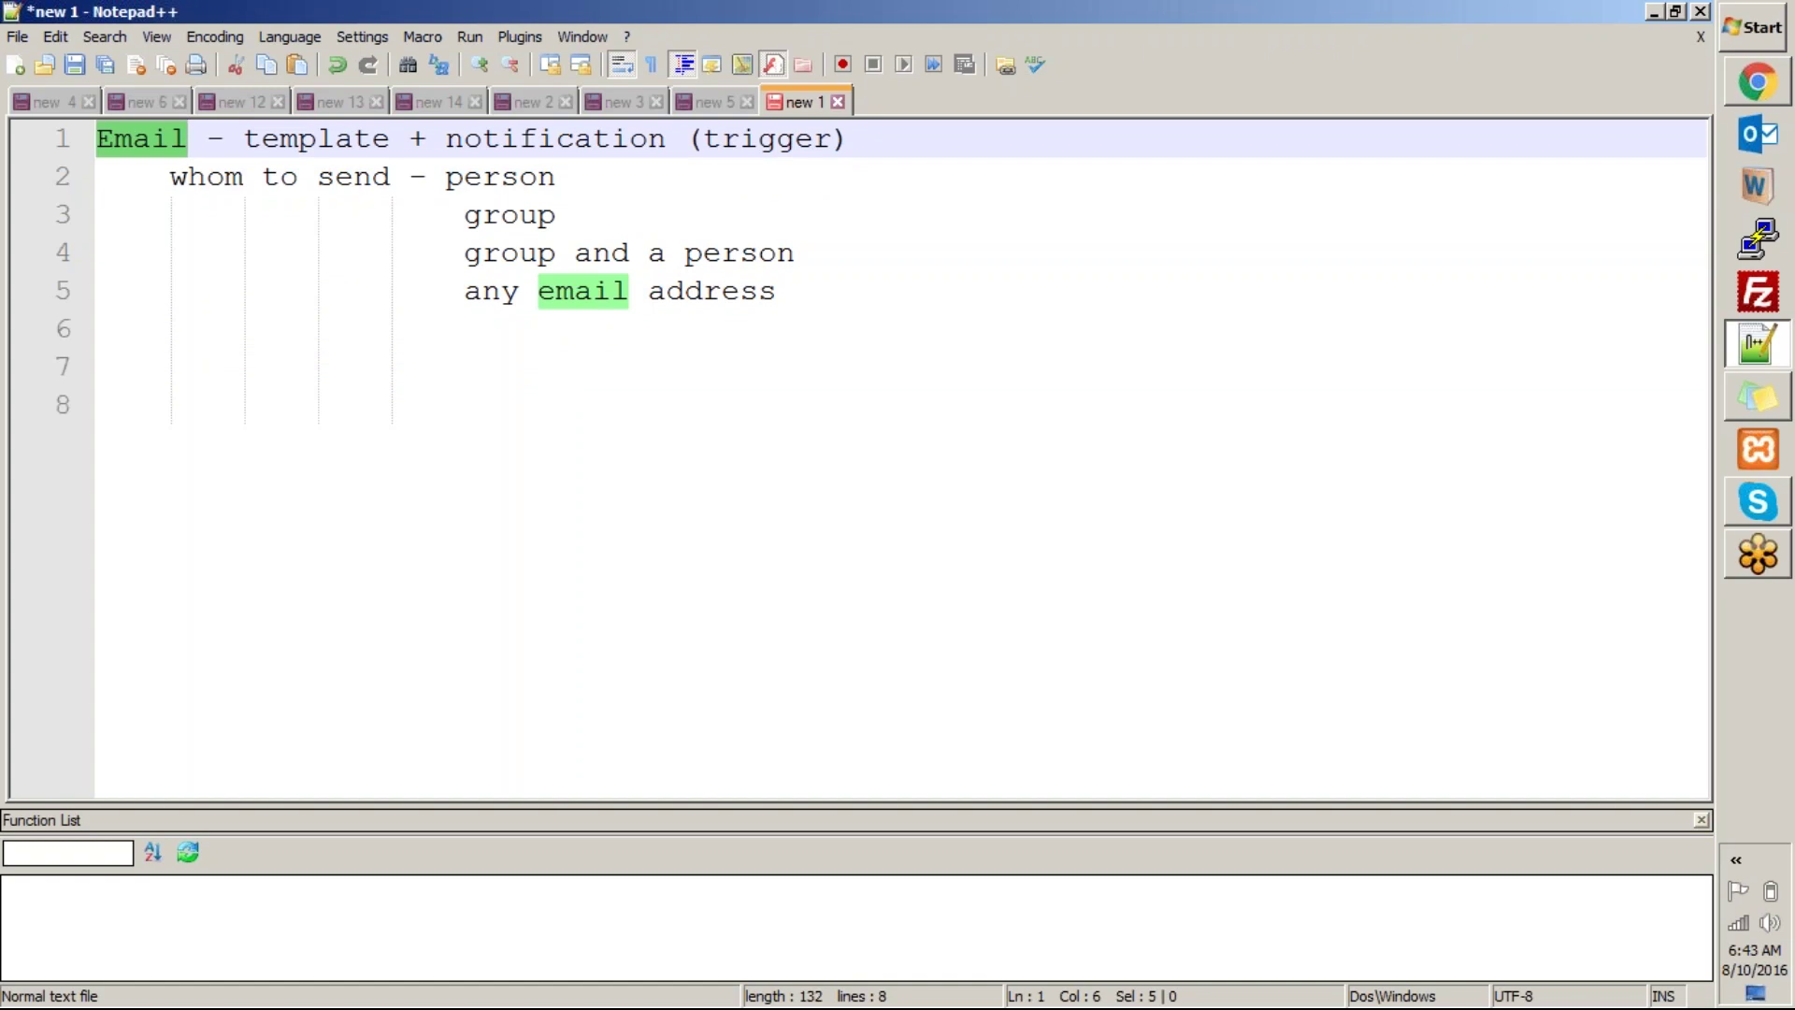
key("alt+Tab")
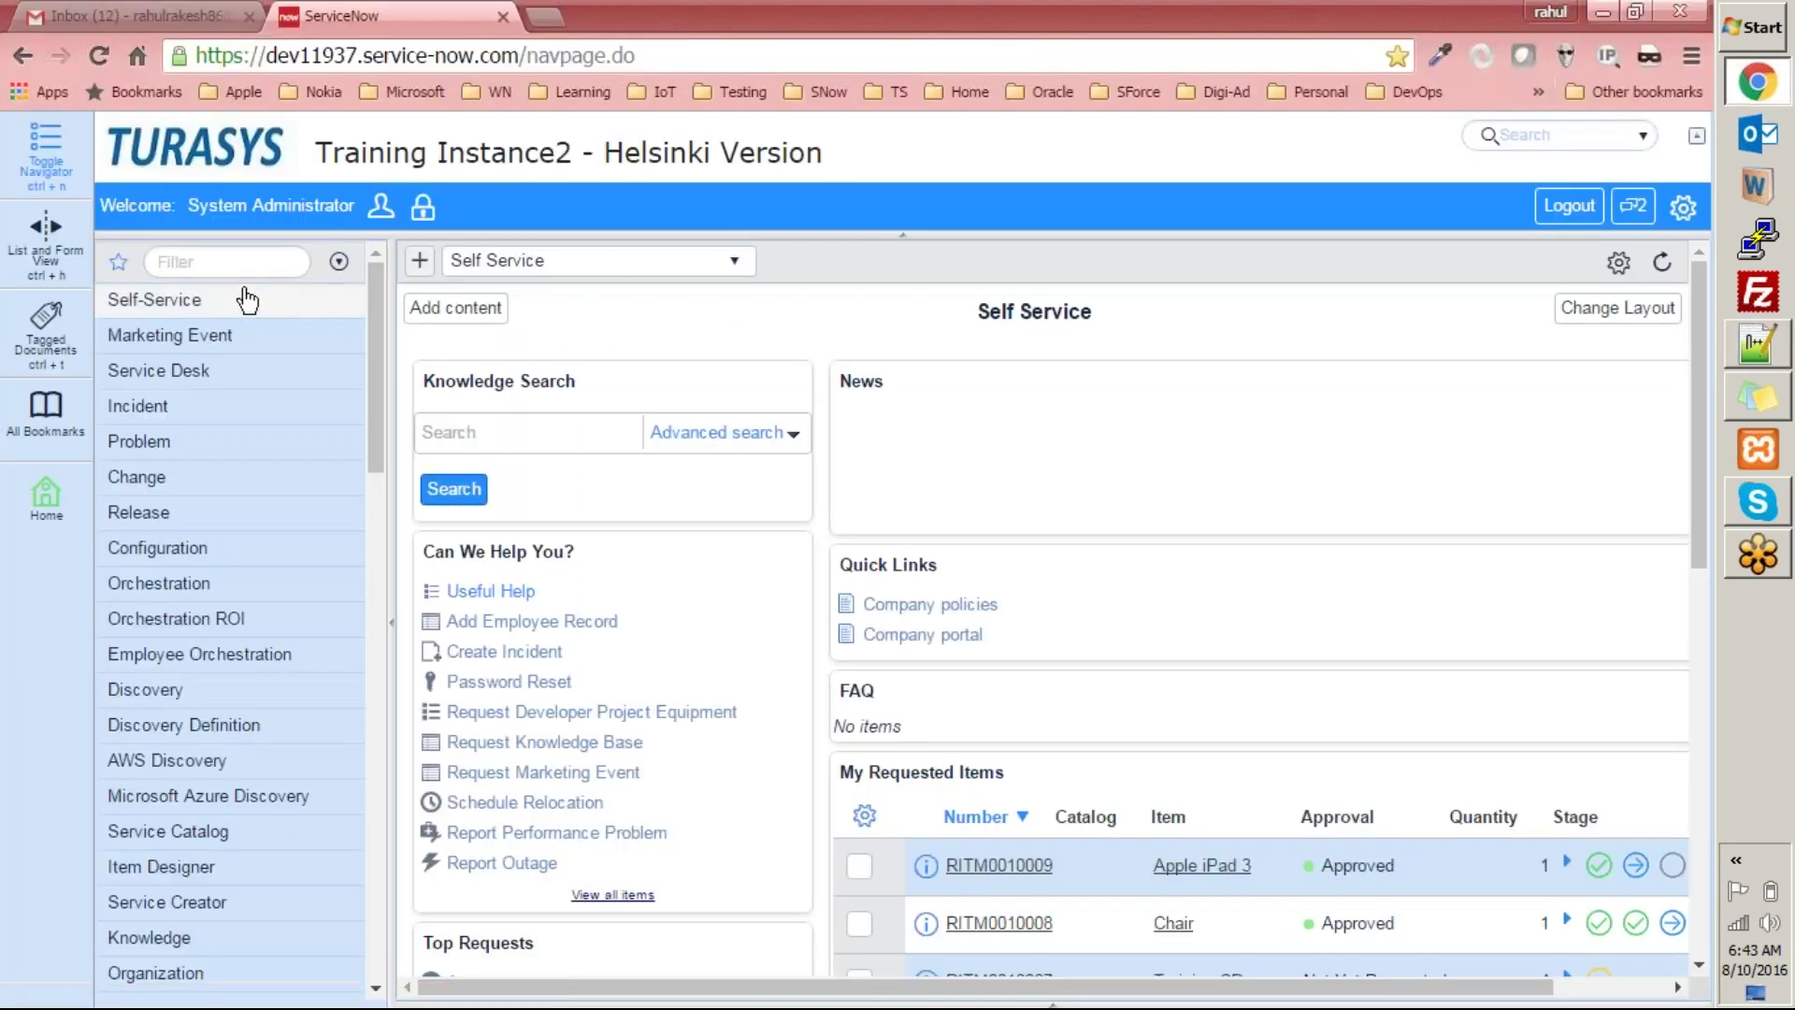
Filter the navigator for 'notifications', open System Notification > Email > Notifications, and click New.
left_click(266, 265)
type("notif")
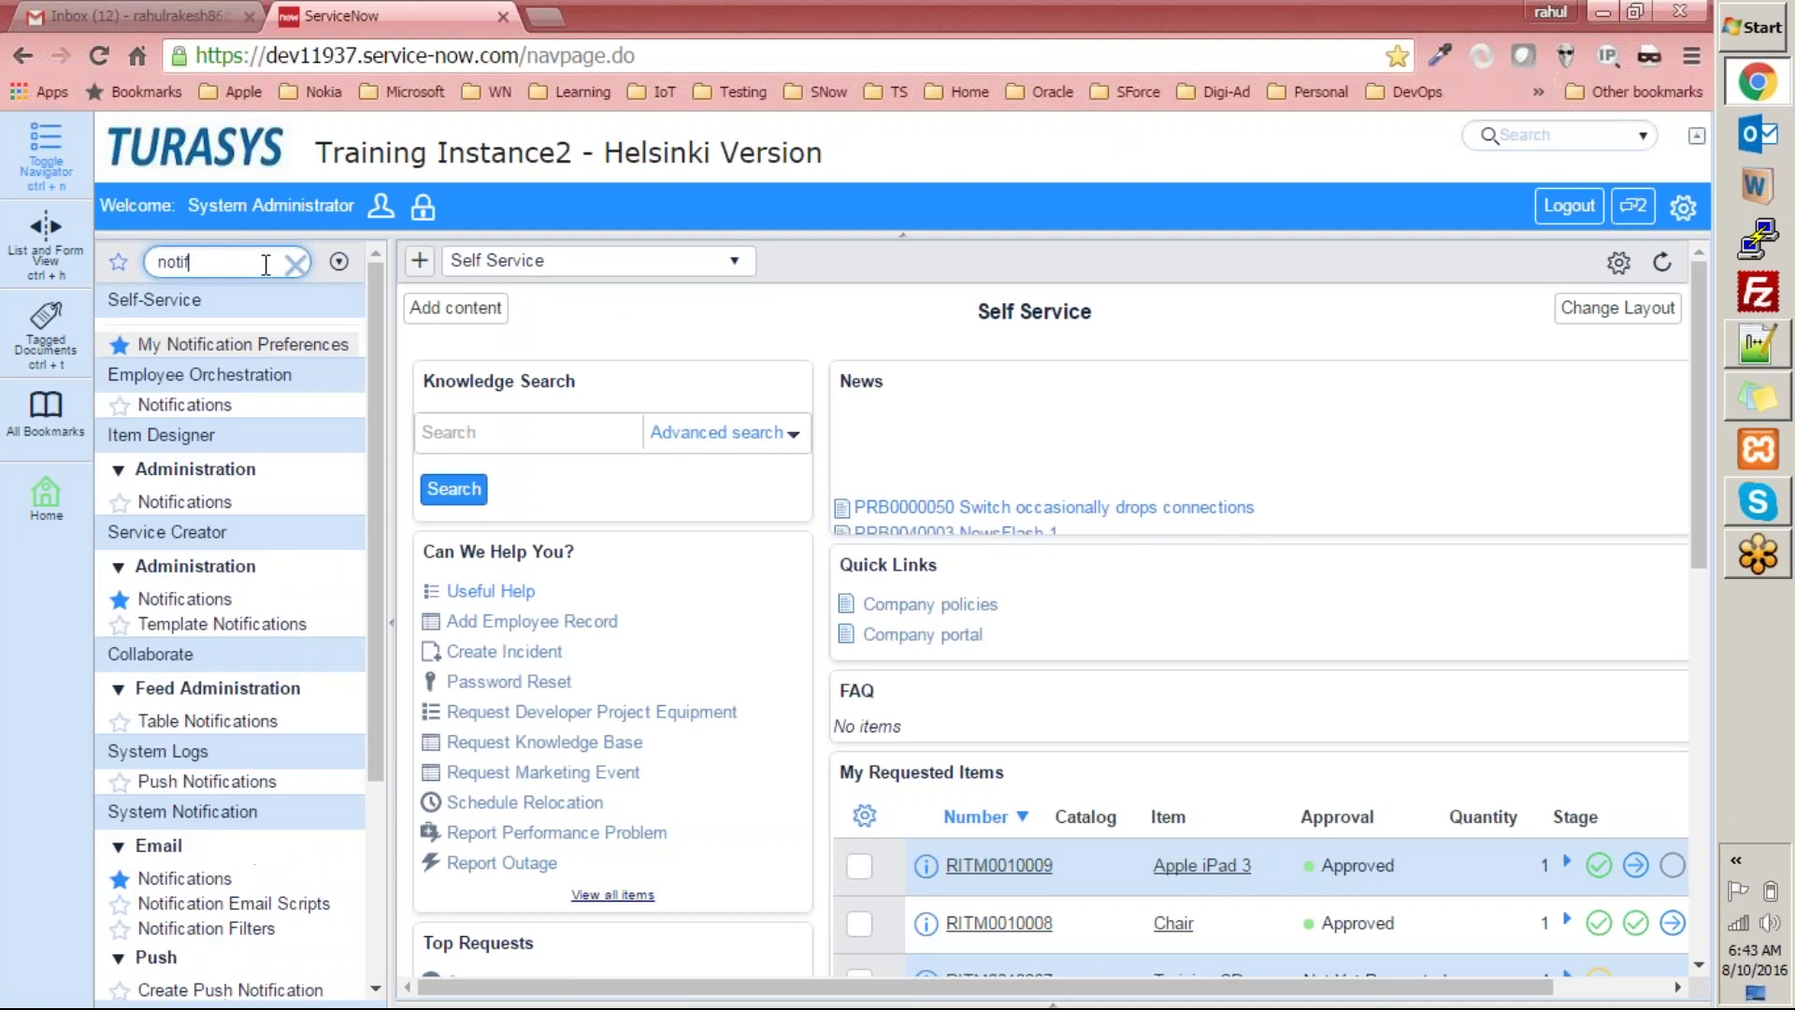
type("ications")
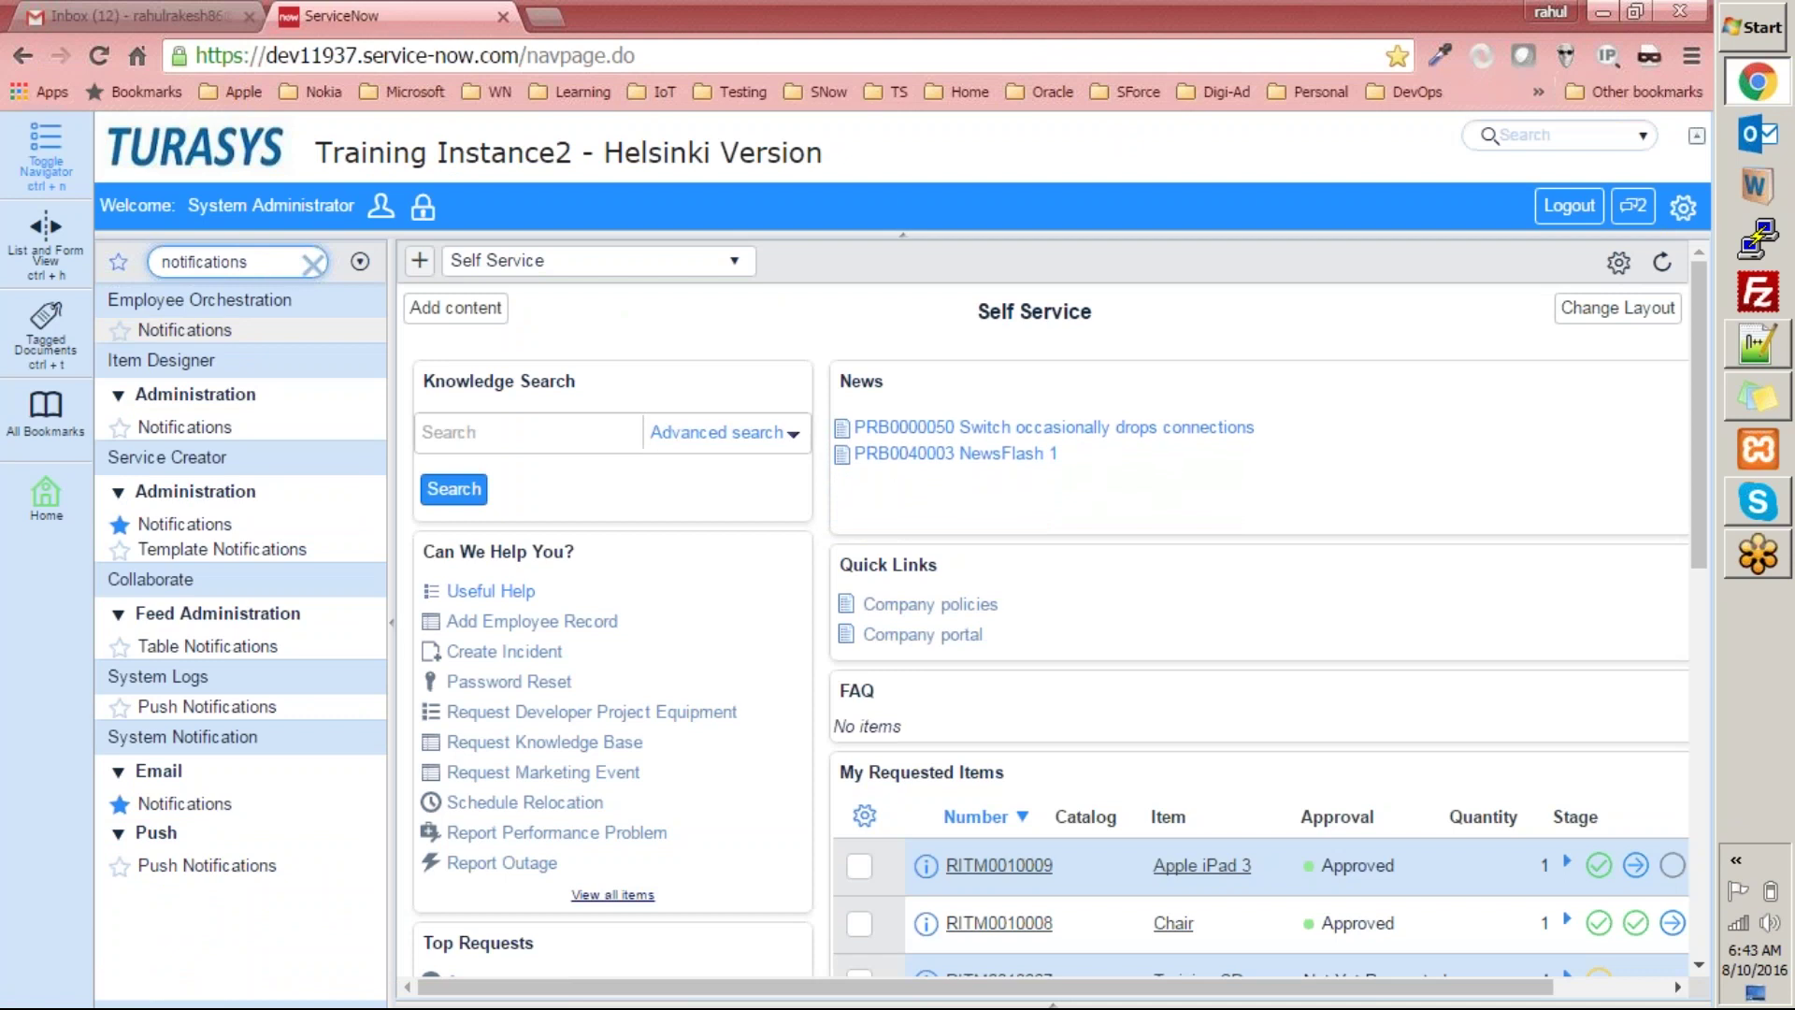
left_click(247, 306)
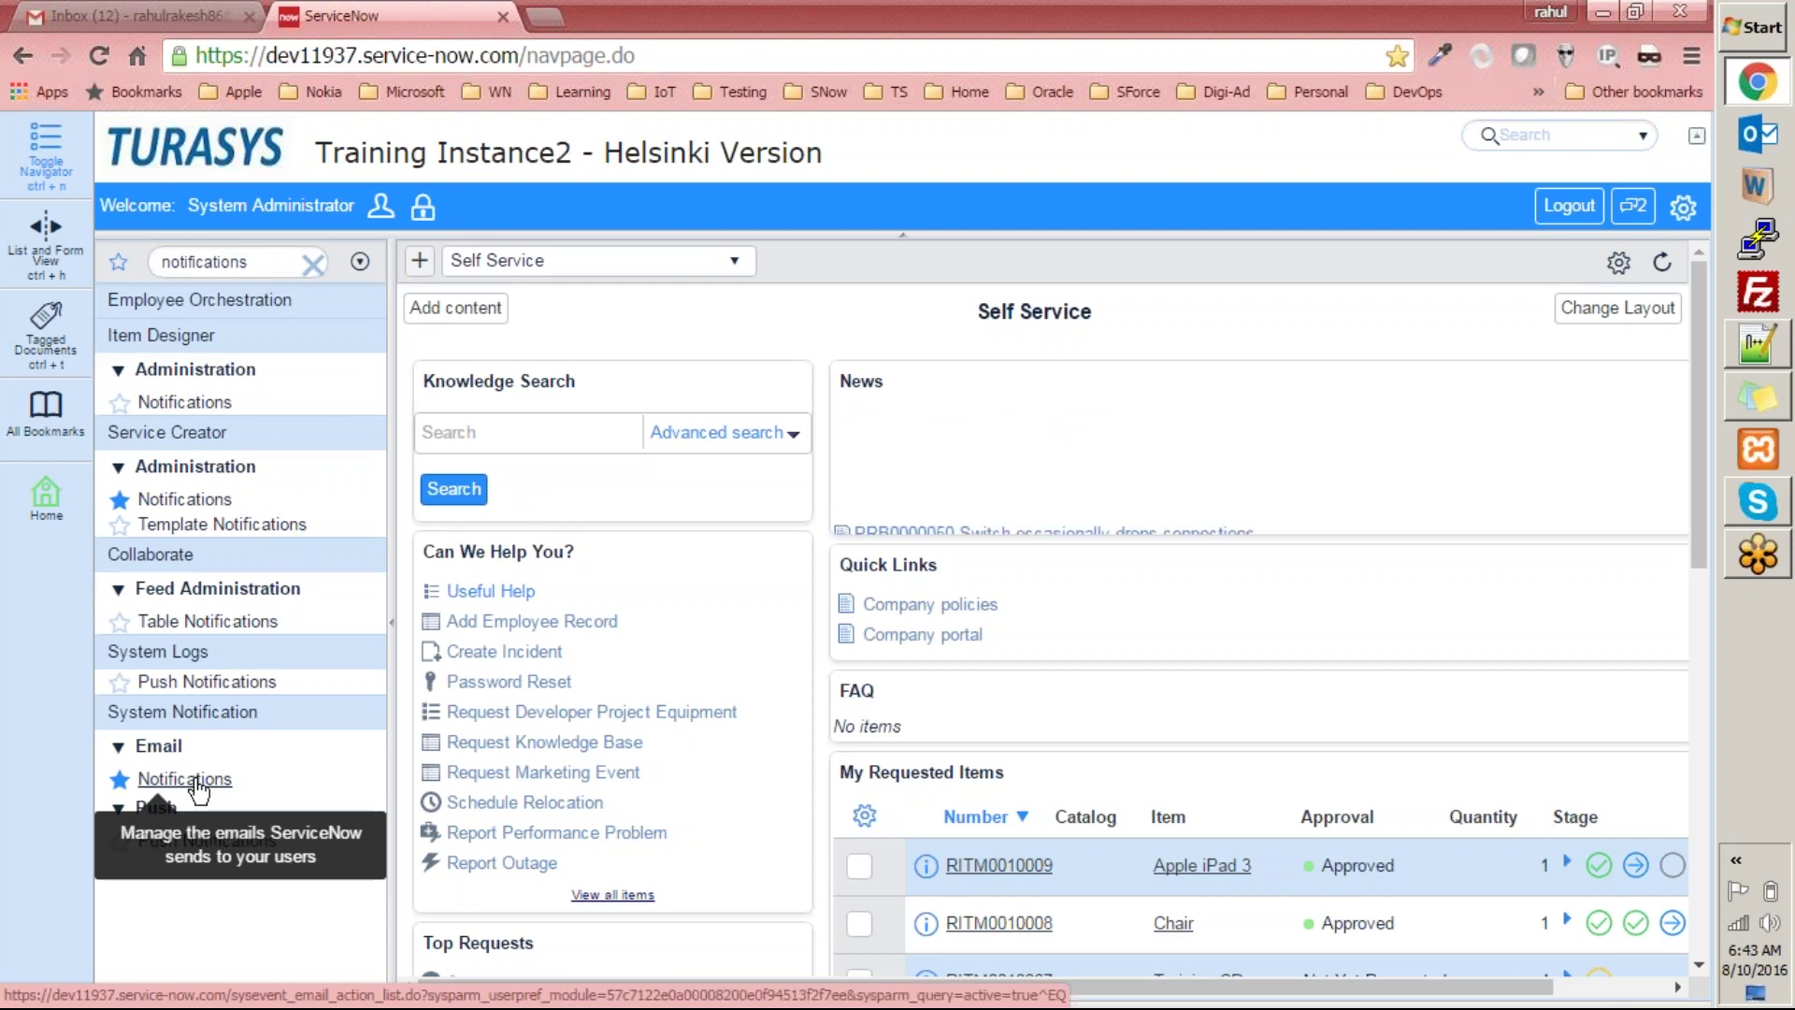
left_click(198, 788)
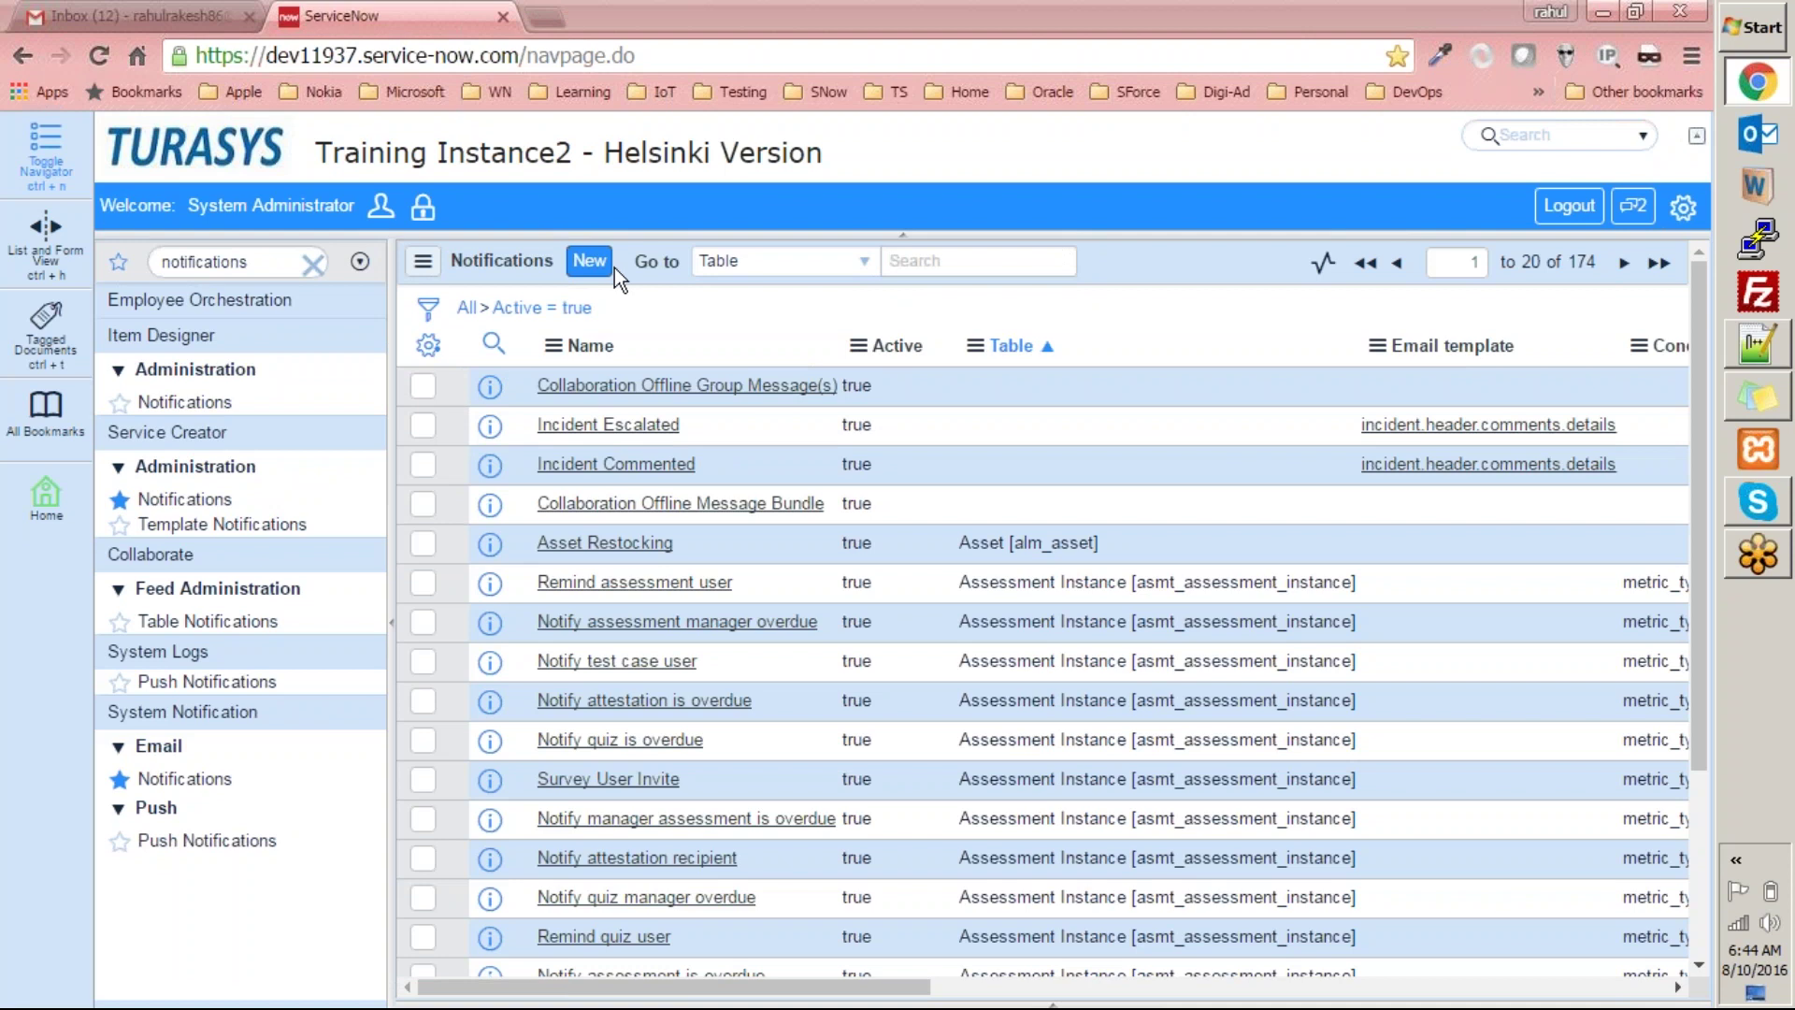
left_click(587, 266)
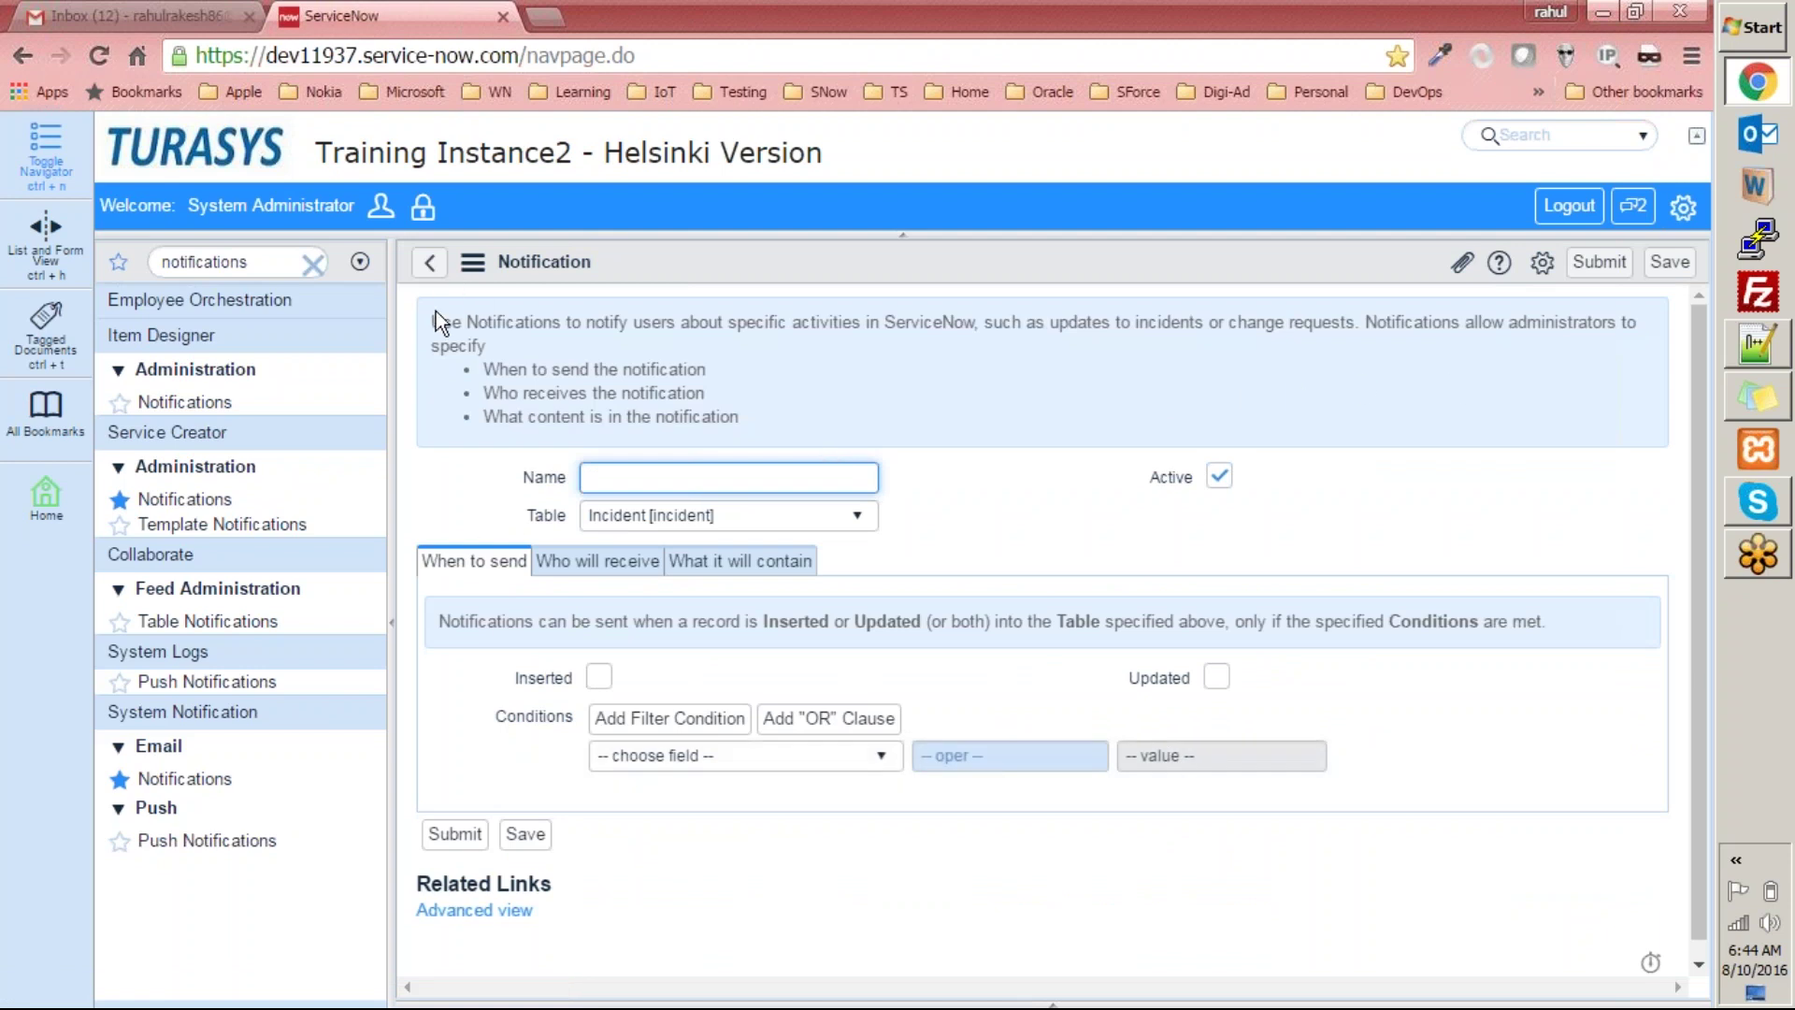
Highlight the form banner's points on when, who and what, then select the Notepad++ recipient notes.
left_click_drag(434, 320, 788, 412)
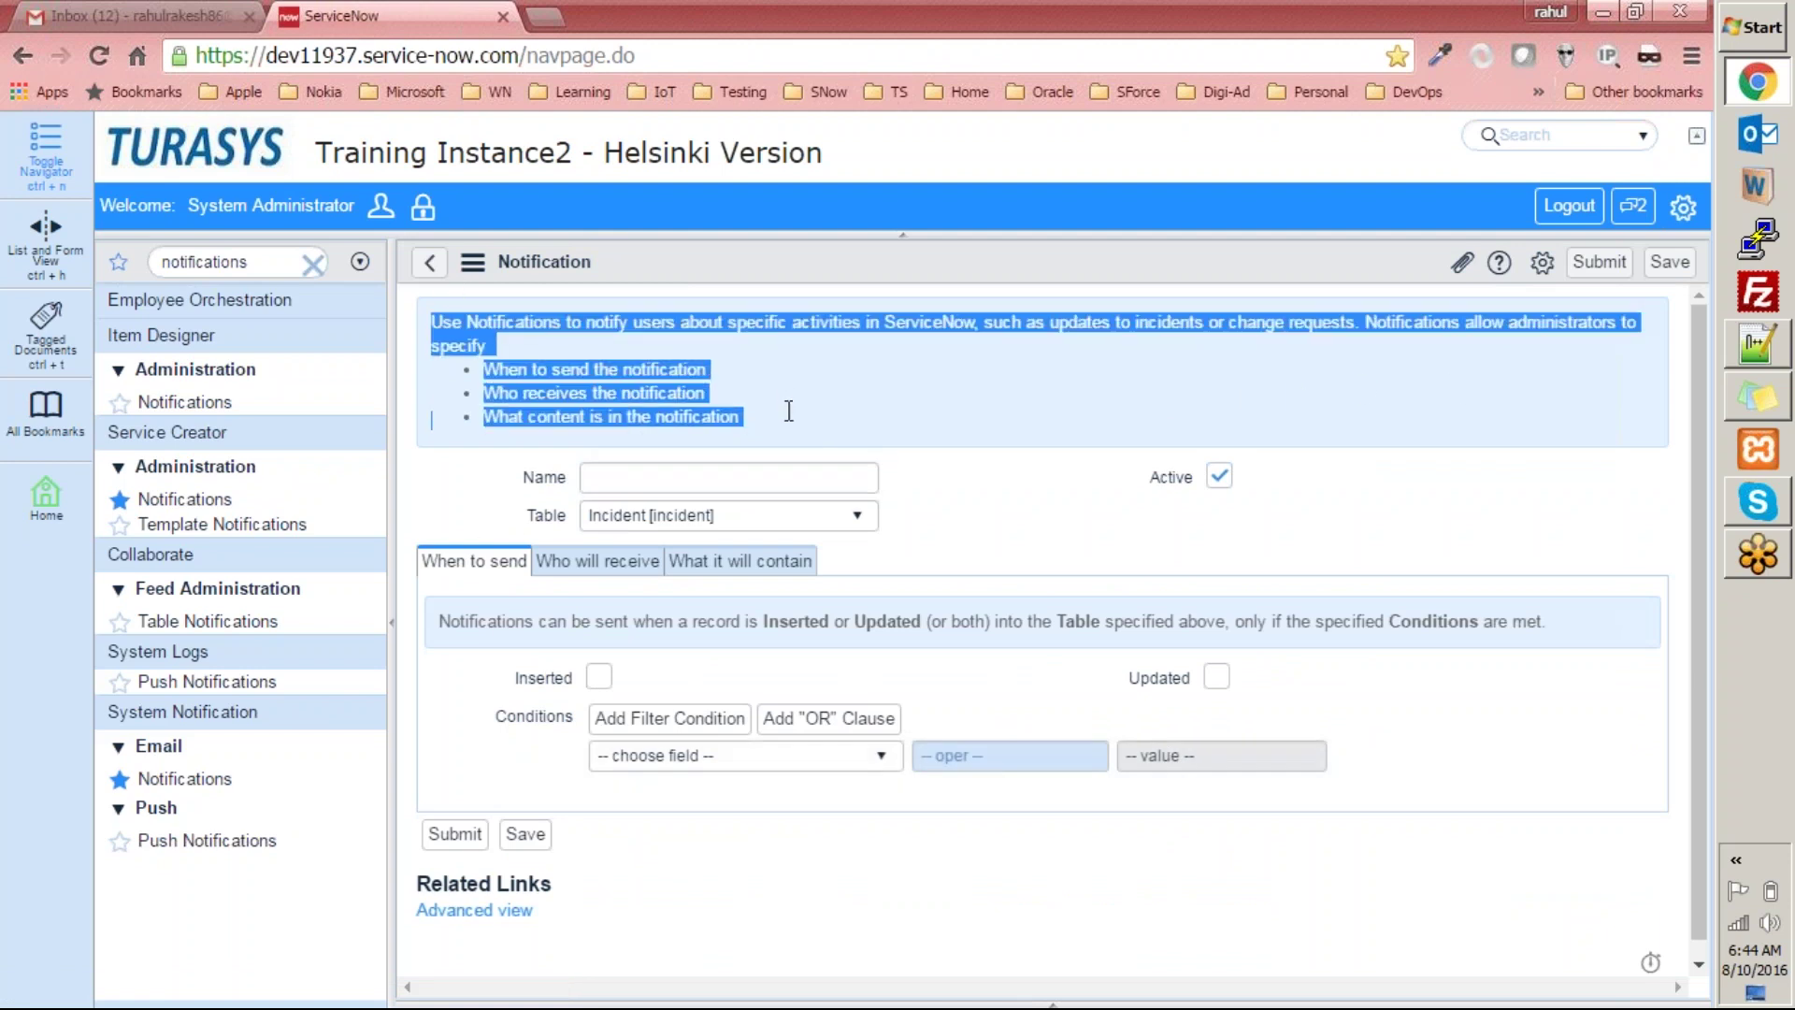
left_click(505, 328)
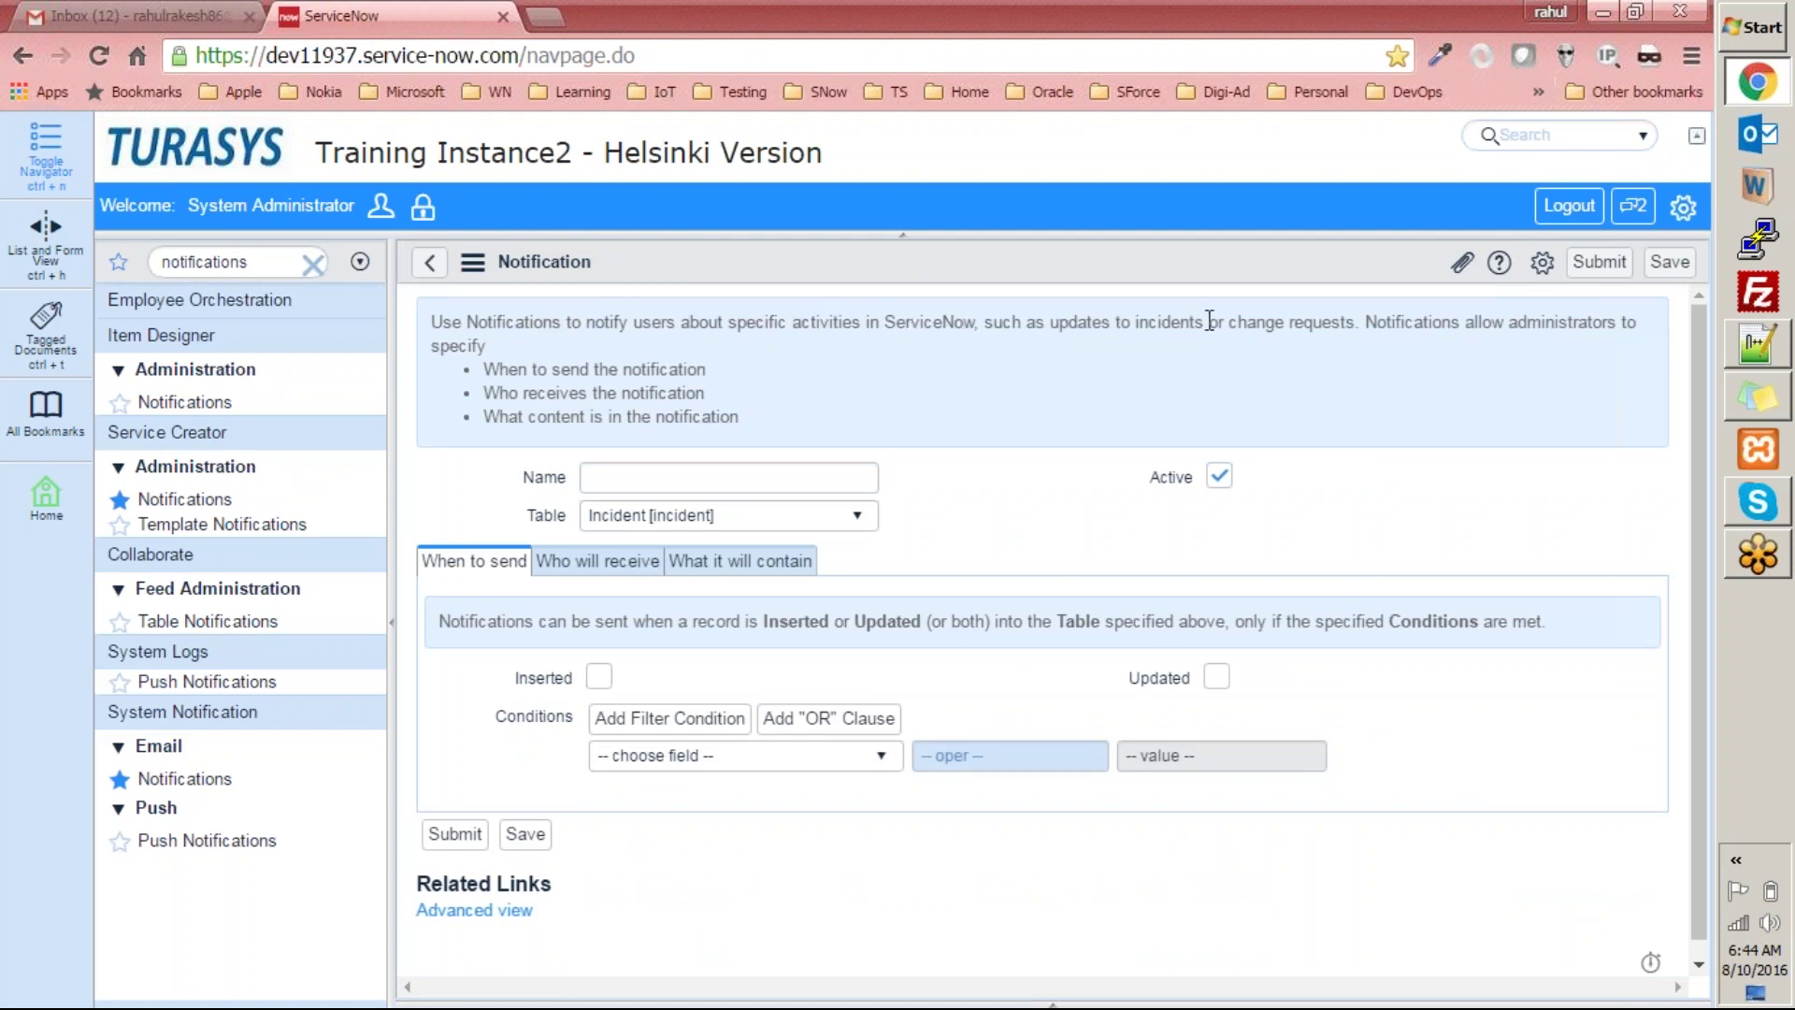
left_click_drag(1354, 324, 1247, 329)
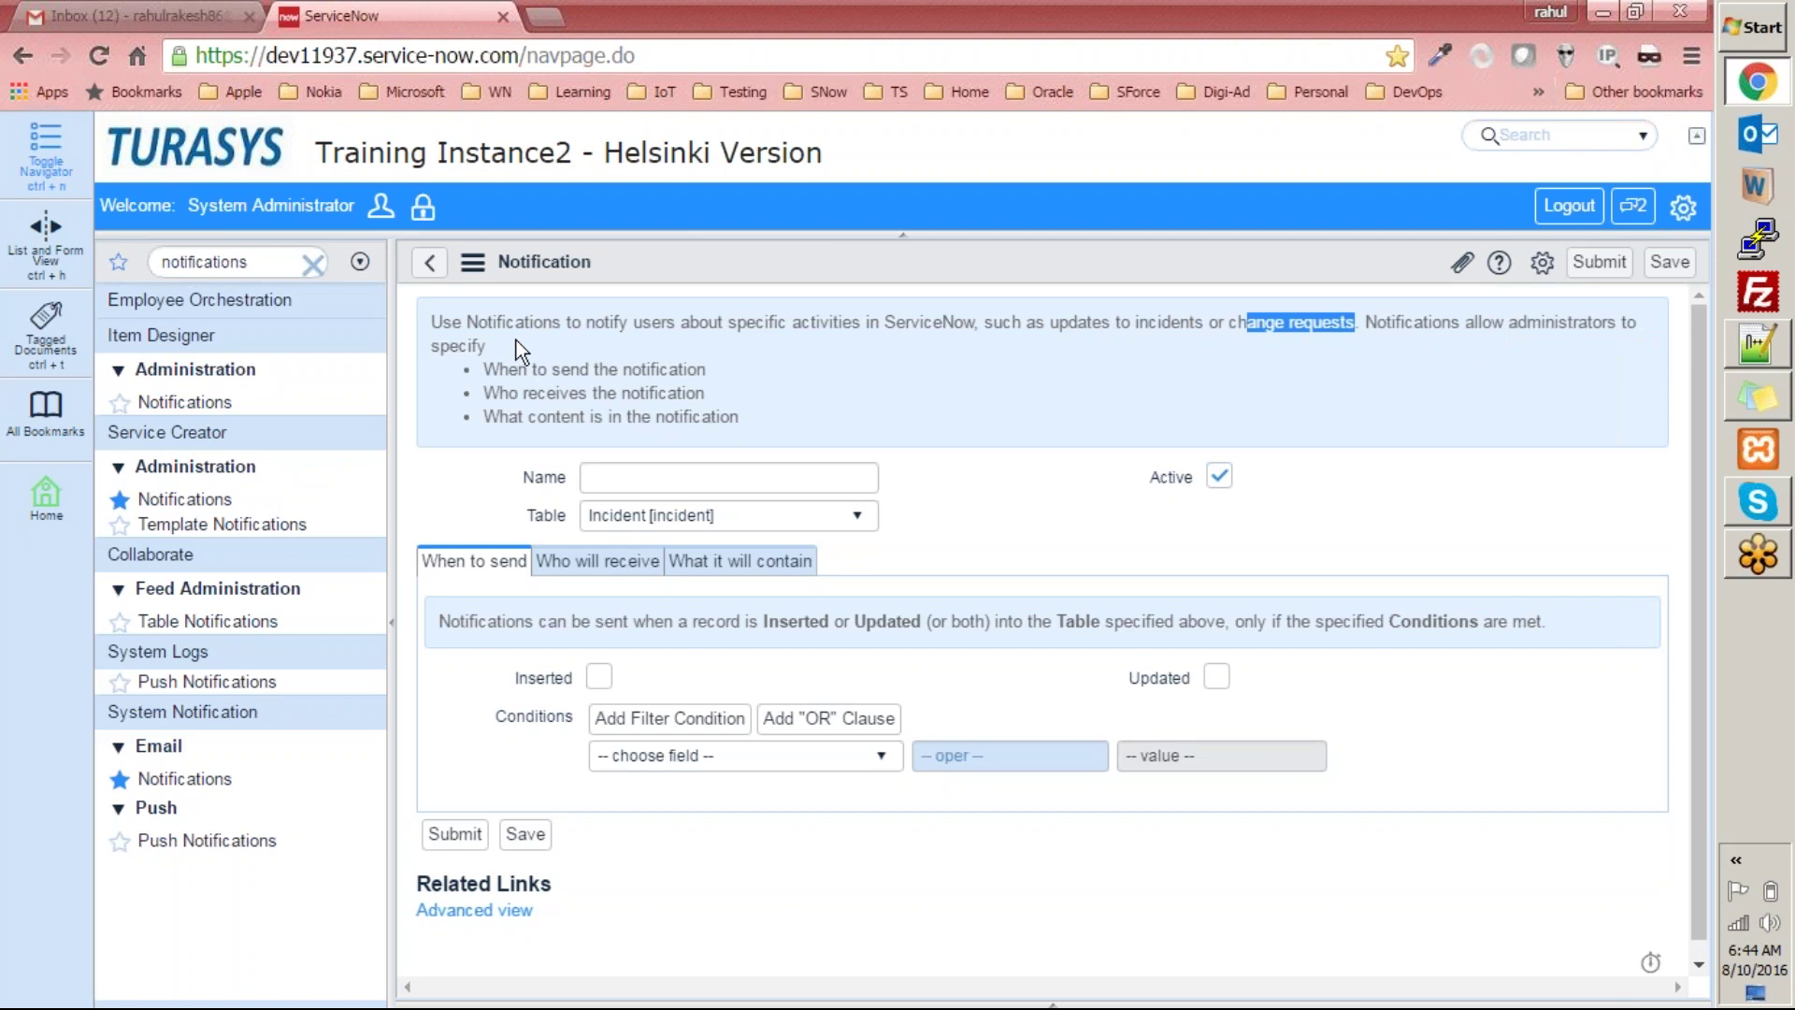
left_click_drag(530, 369, 780, 370)
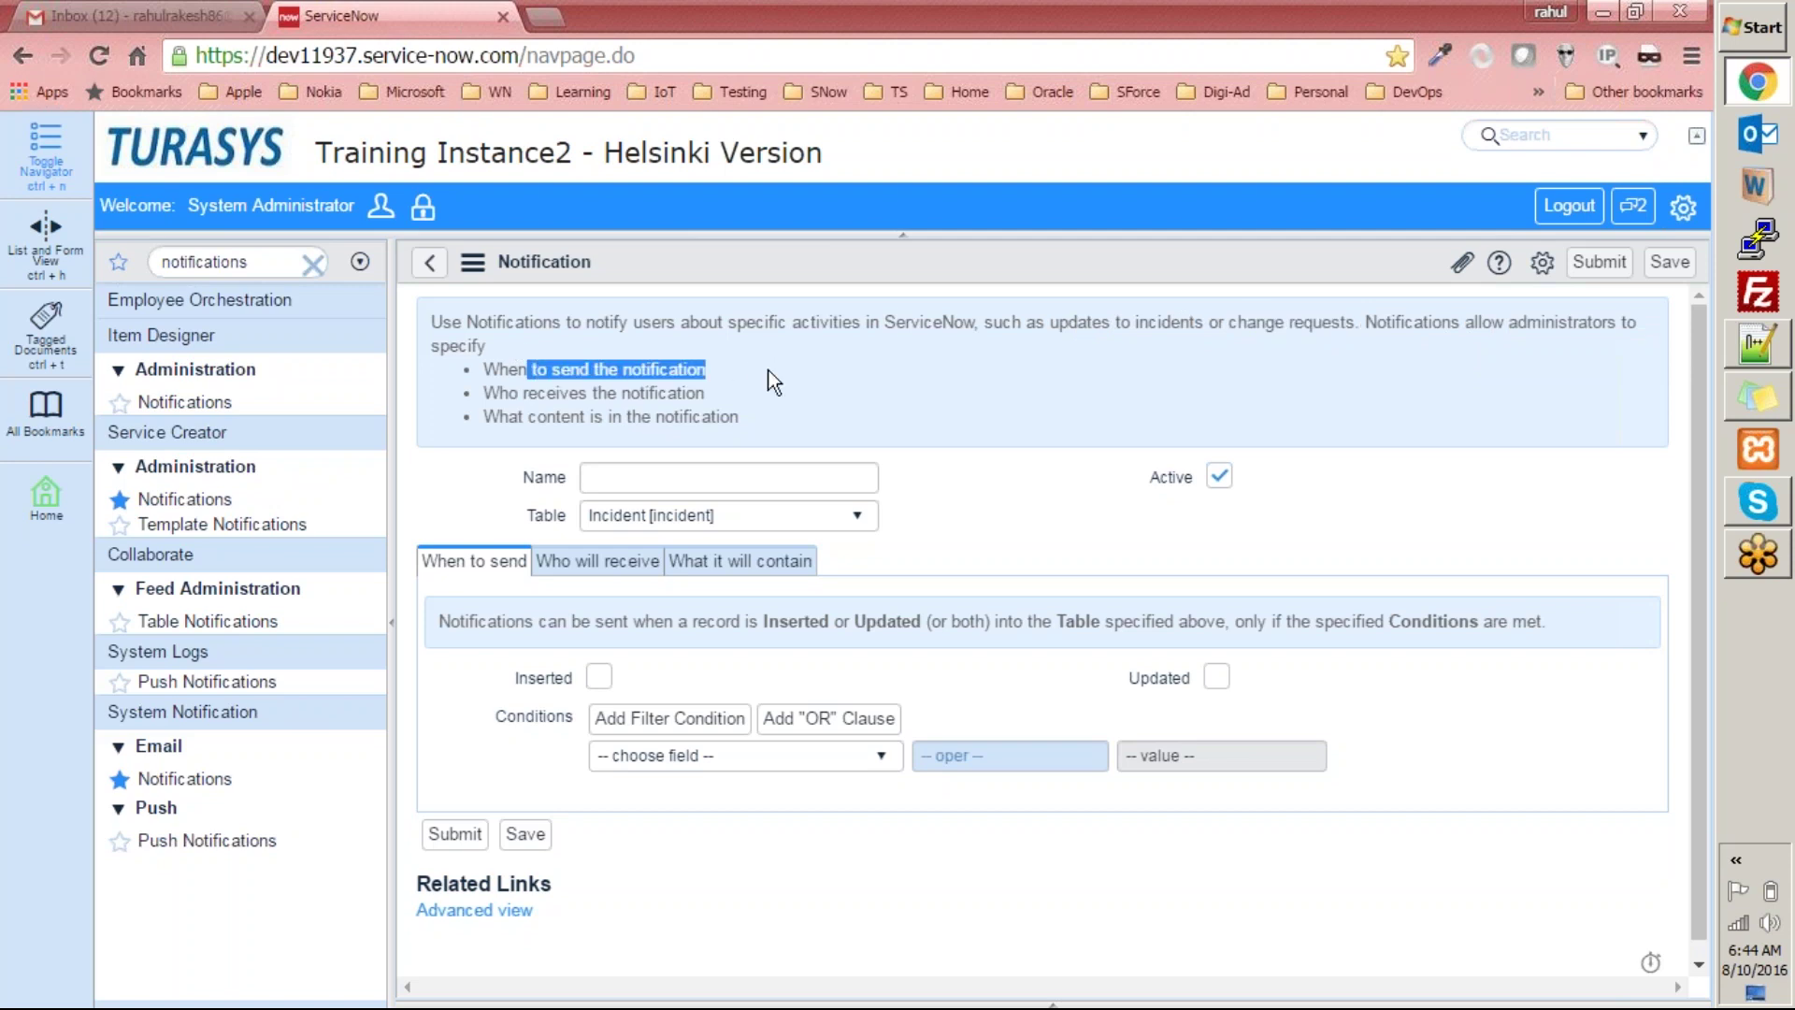
left_click_drag(483, 392, 726, 384)
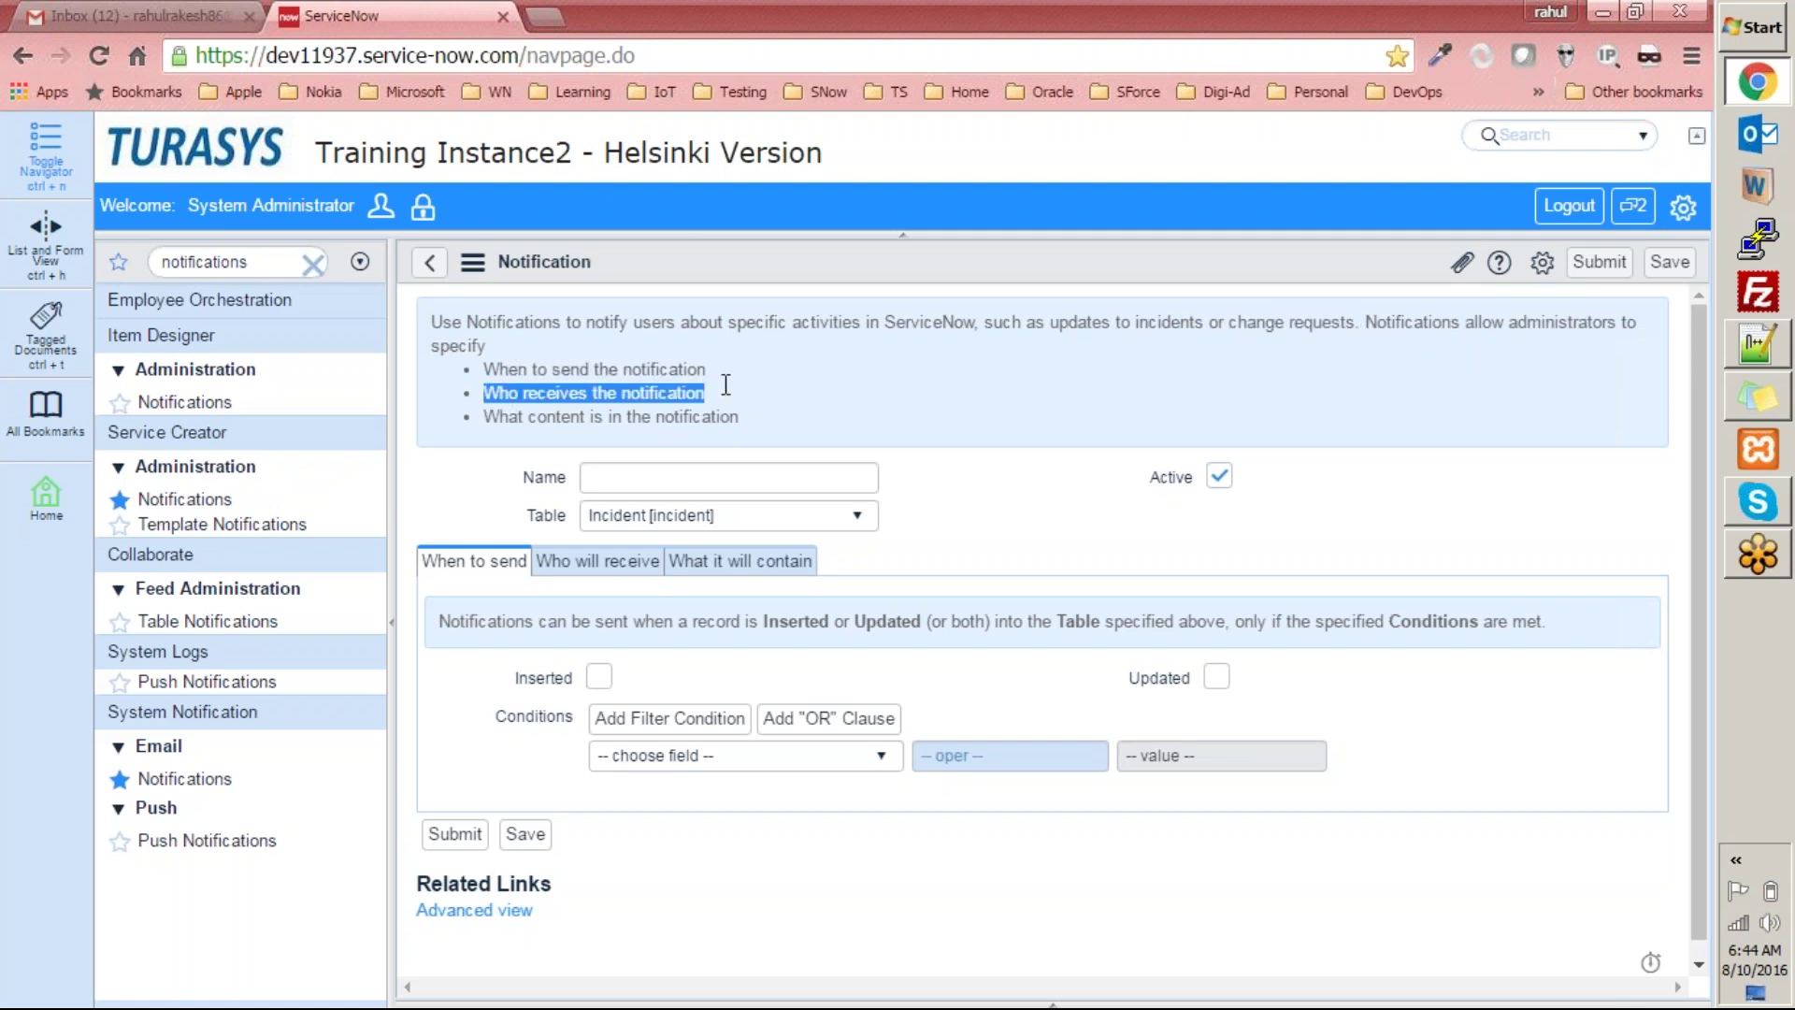
left_click(692, 415)
left_click_drag(744, 417, 737, 414)
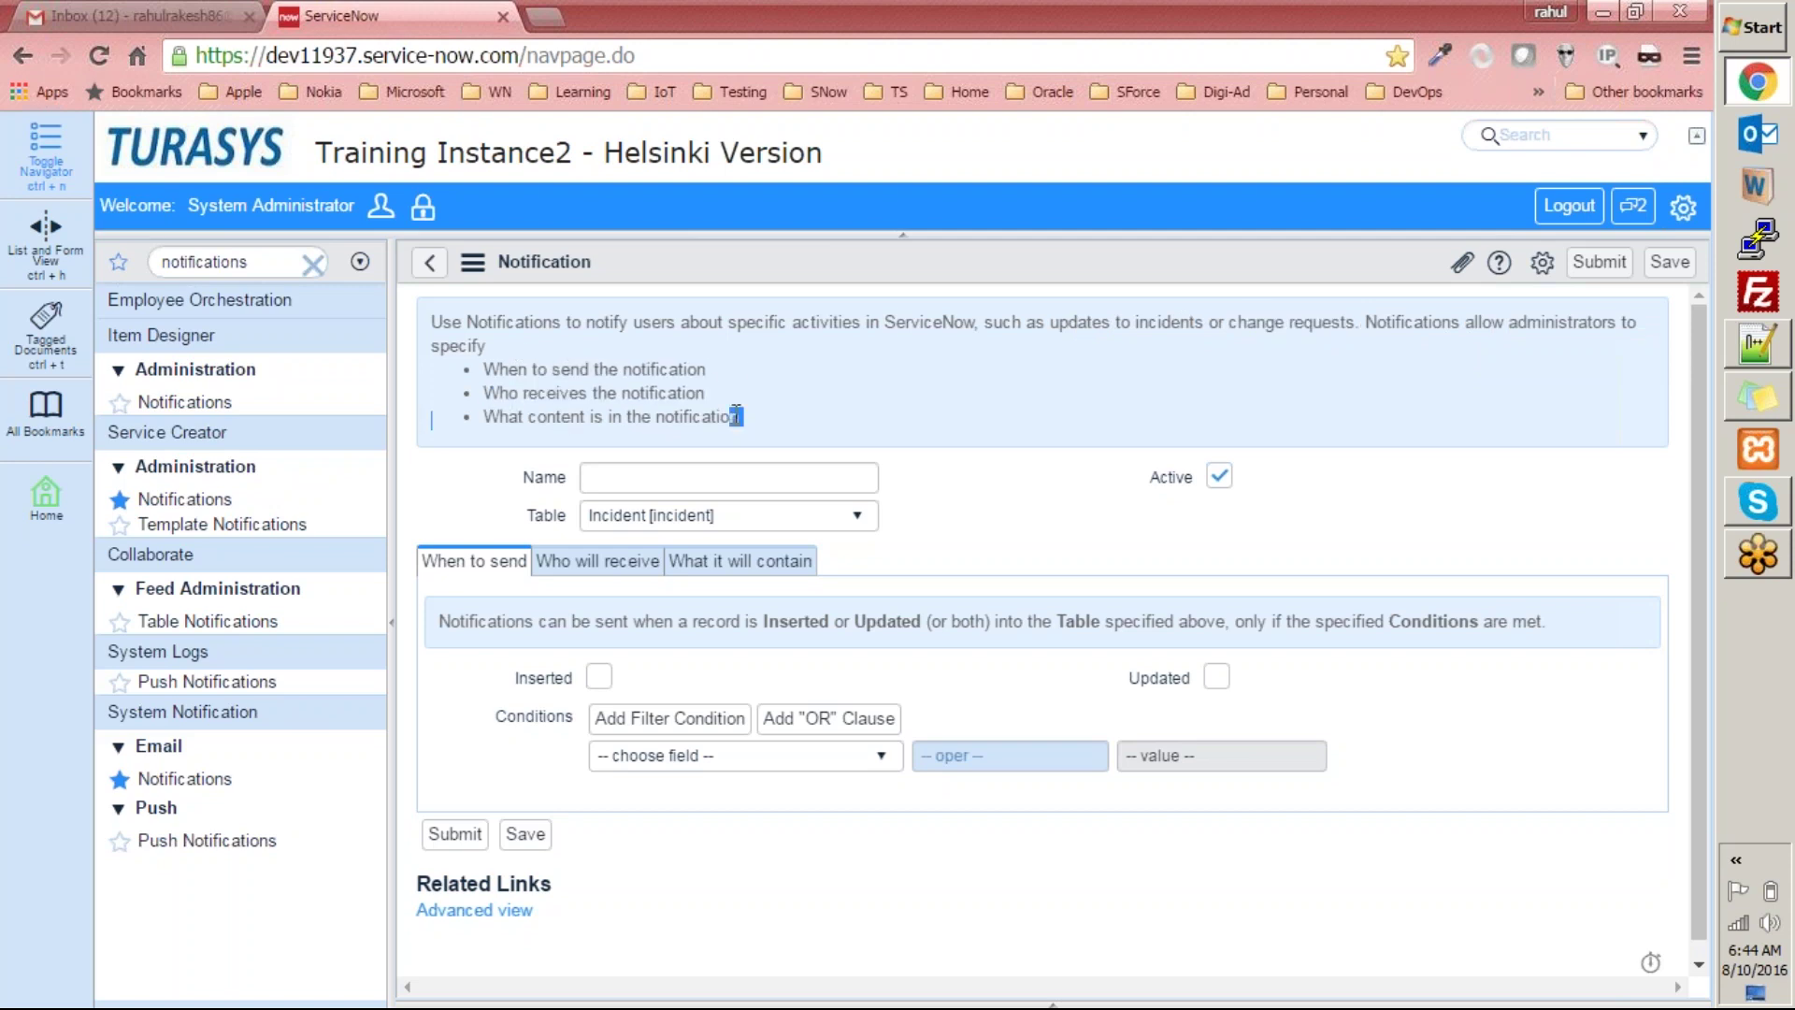
key("alt+Tab")
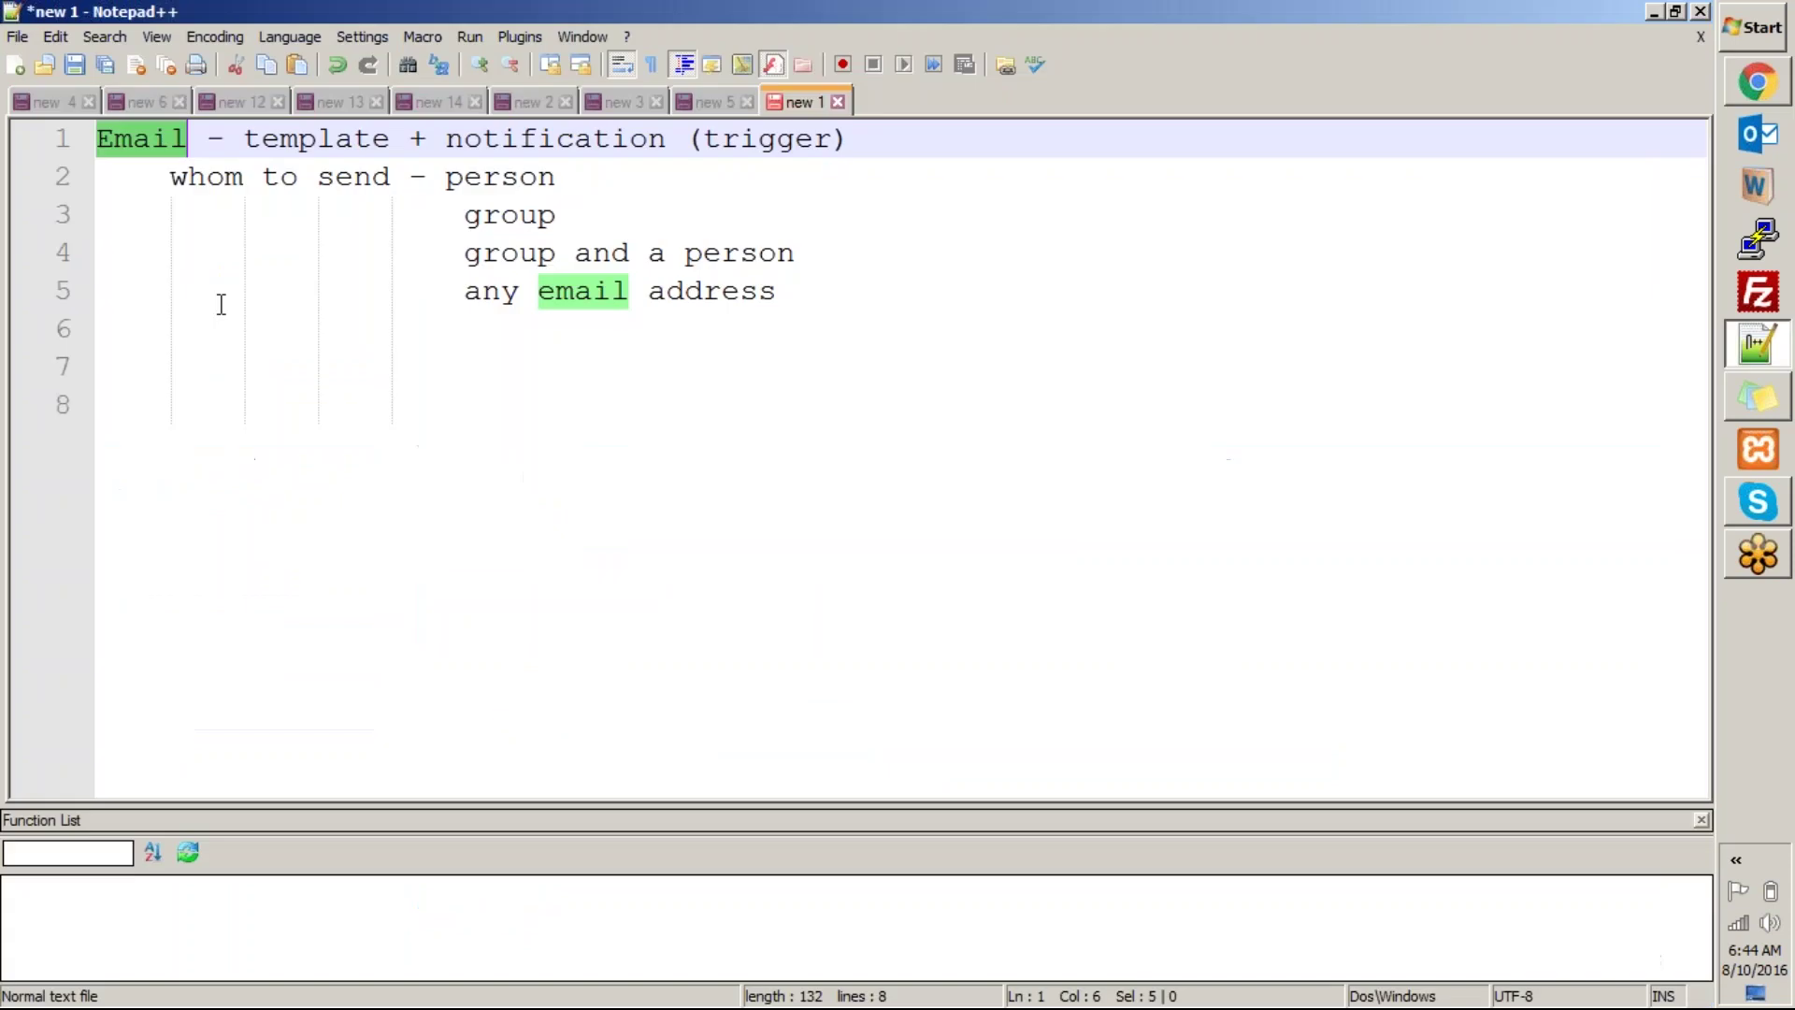
left_click_drag(804, 285, 14, 97)
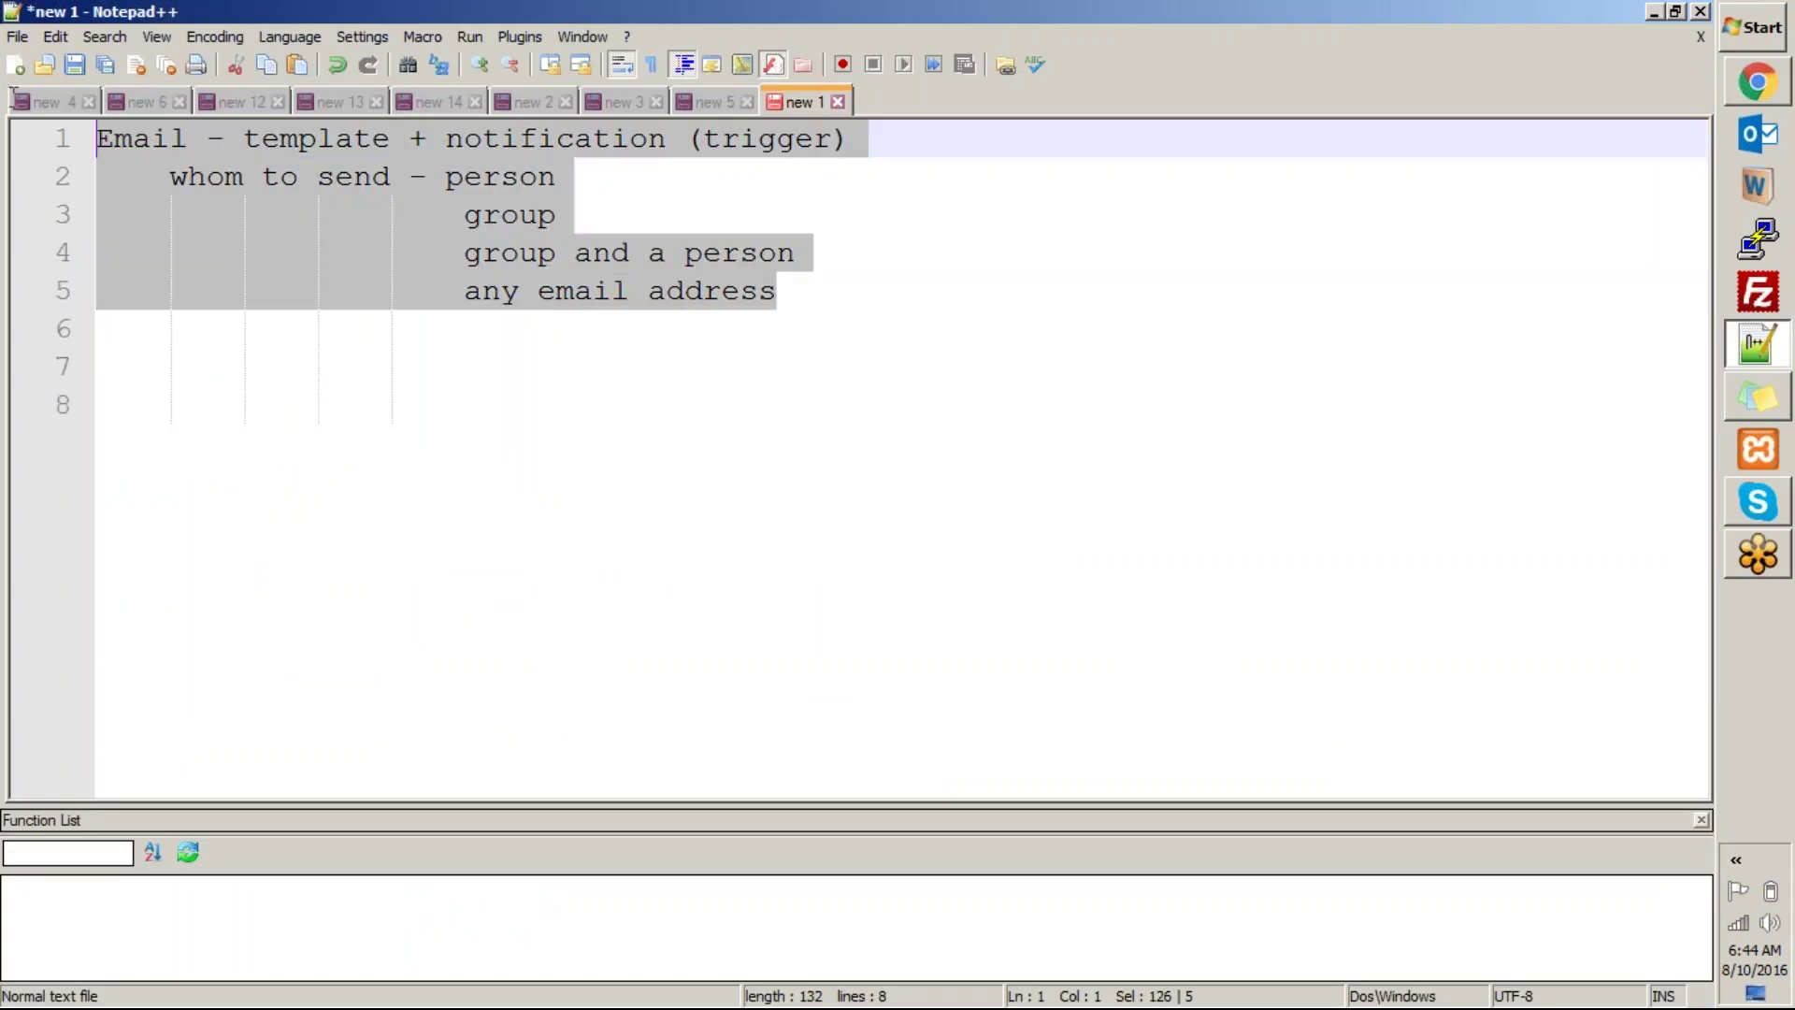
Name the notification 'Marketing Notification' and set its table to Marketing Event.
key("alt+Tab")
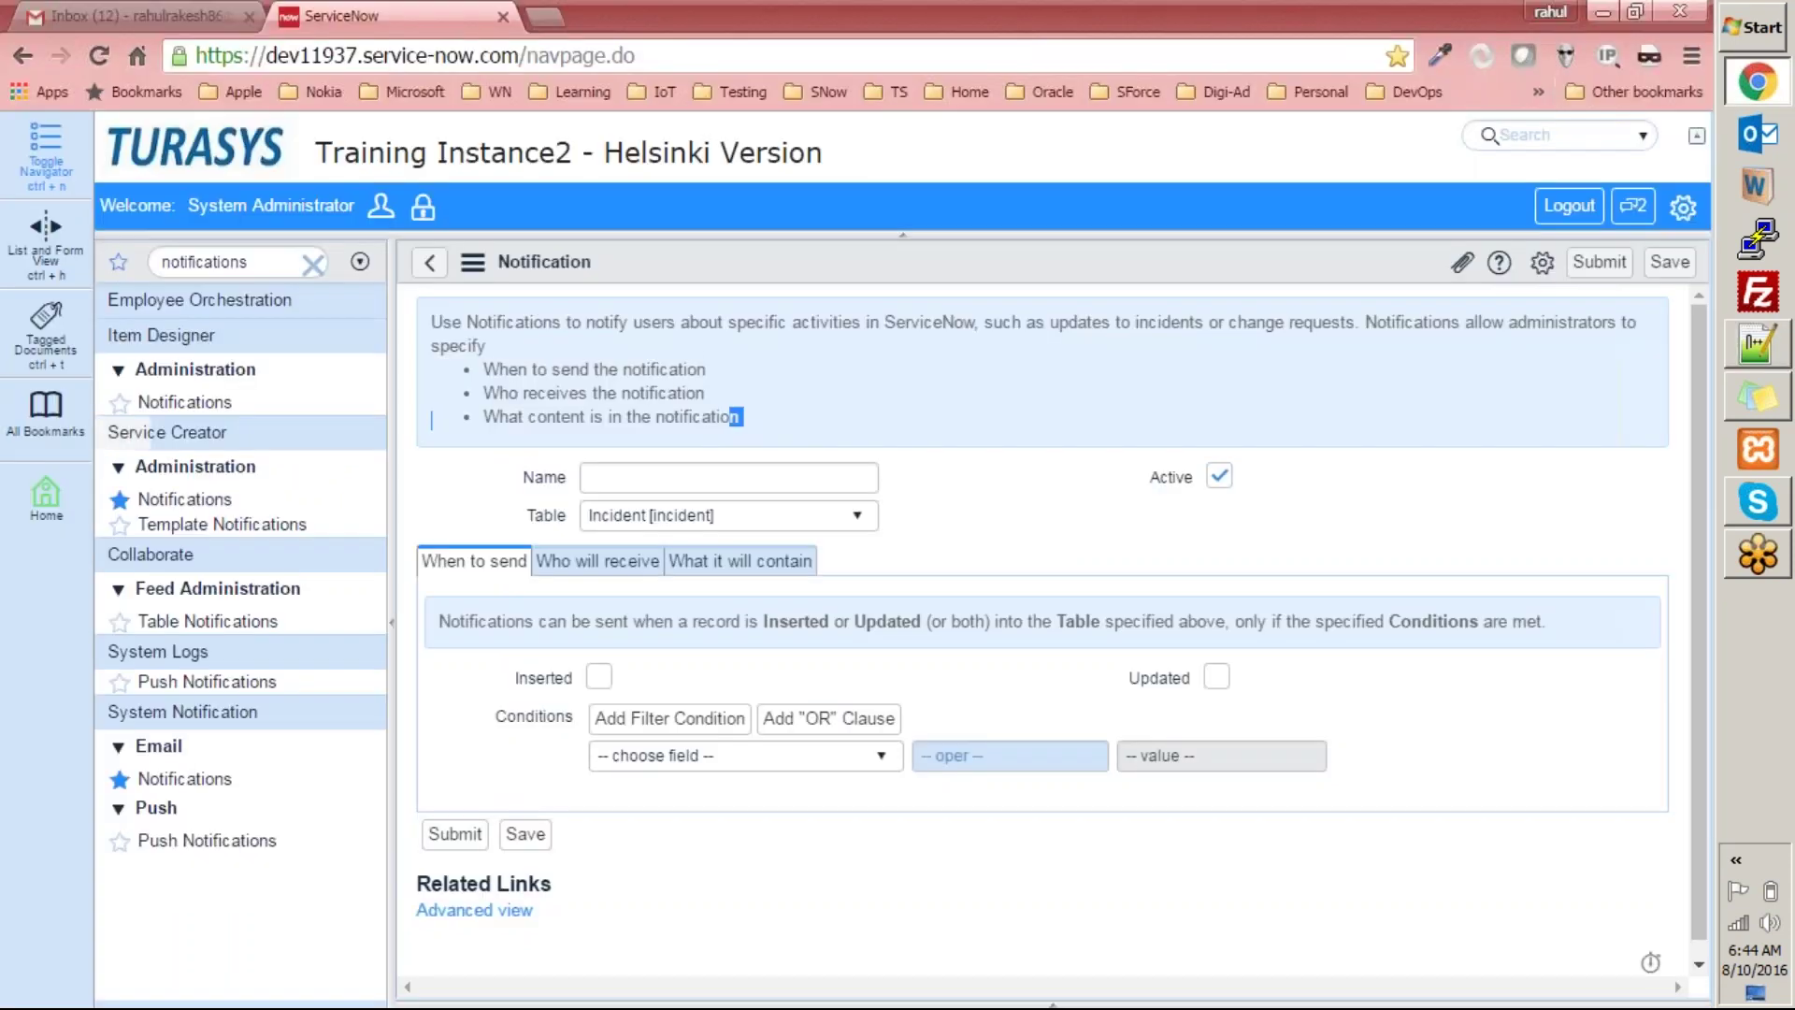
scroll(654, 440, "down", 1)
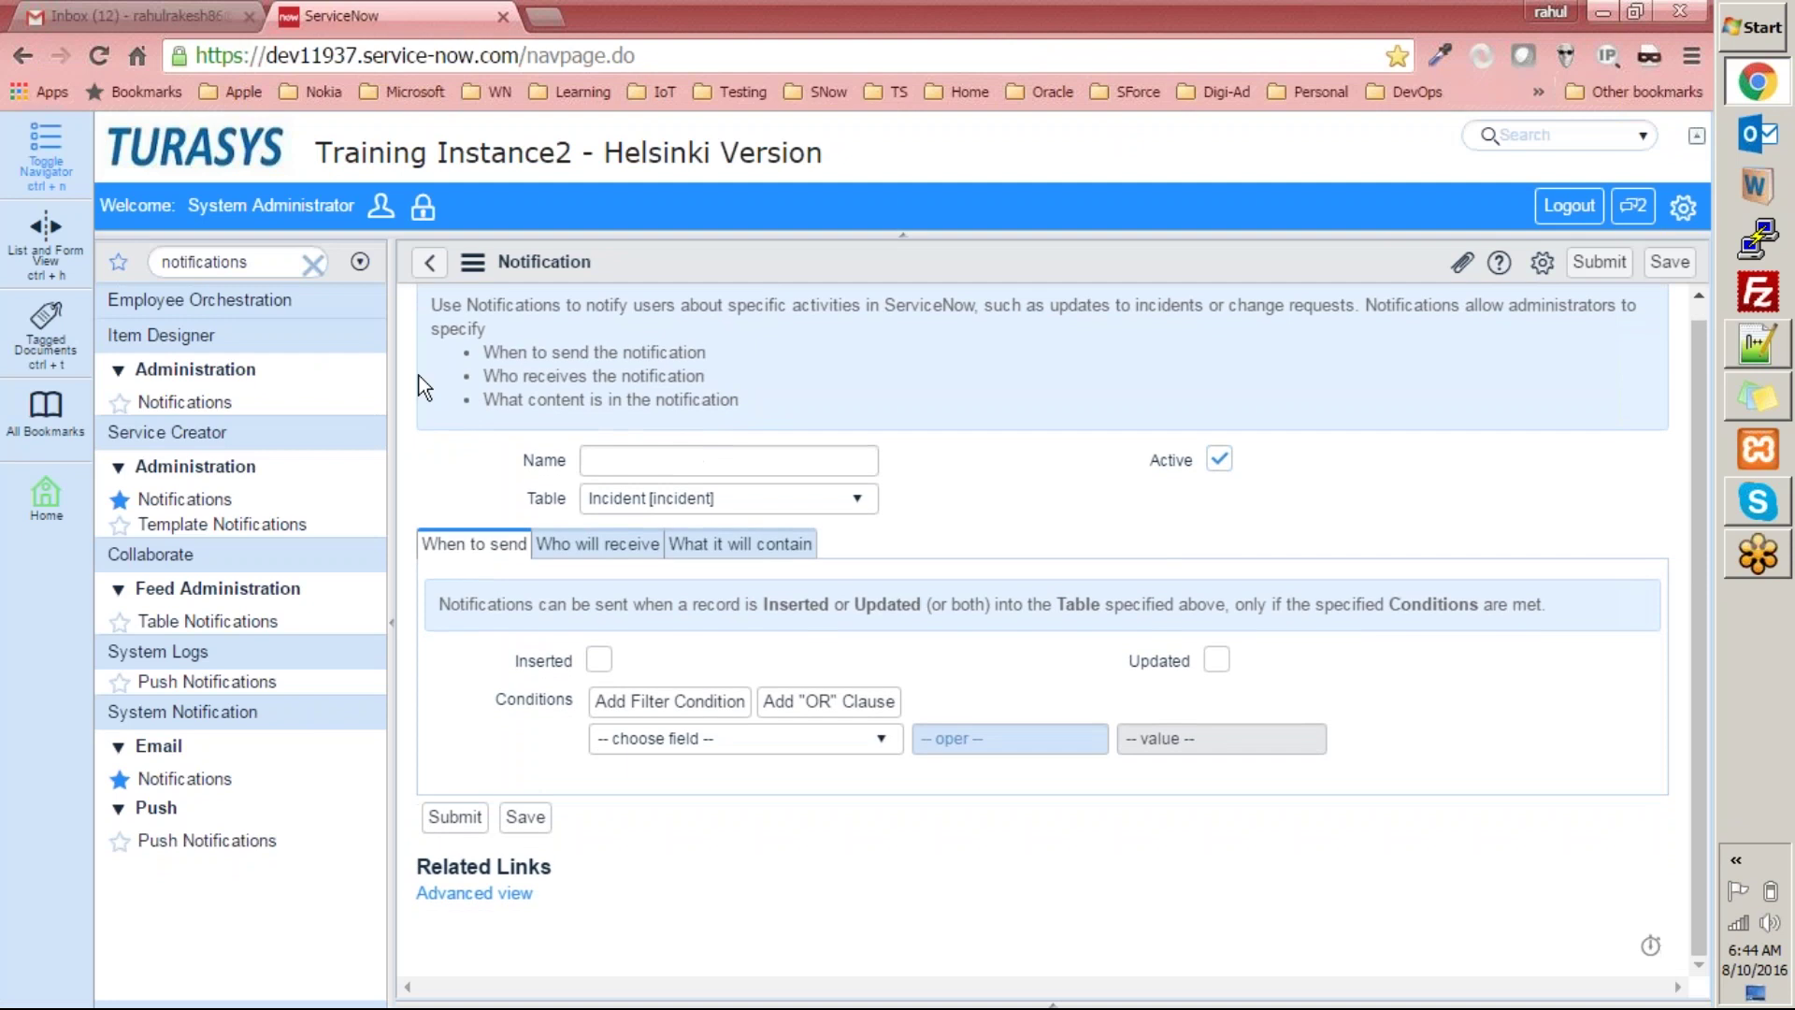
left_click(666, 456)
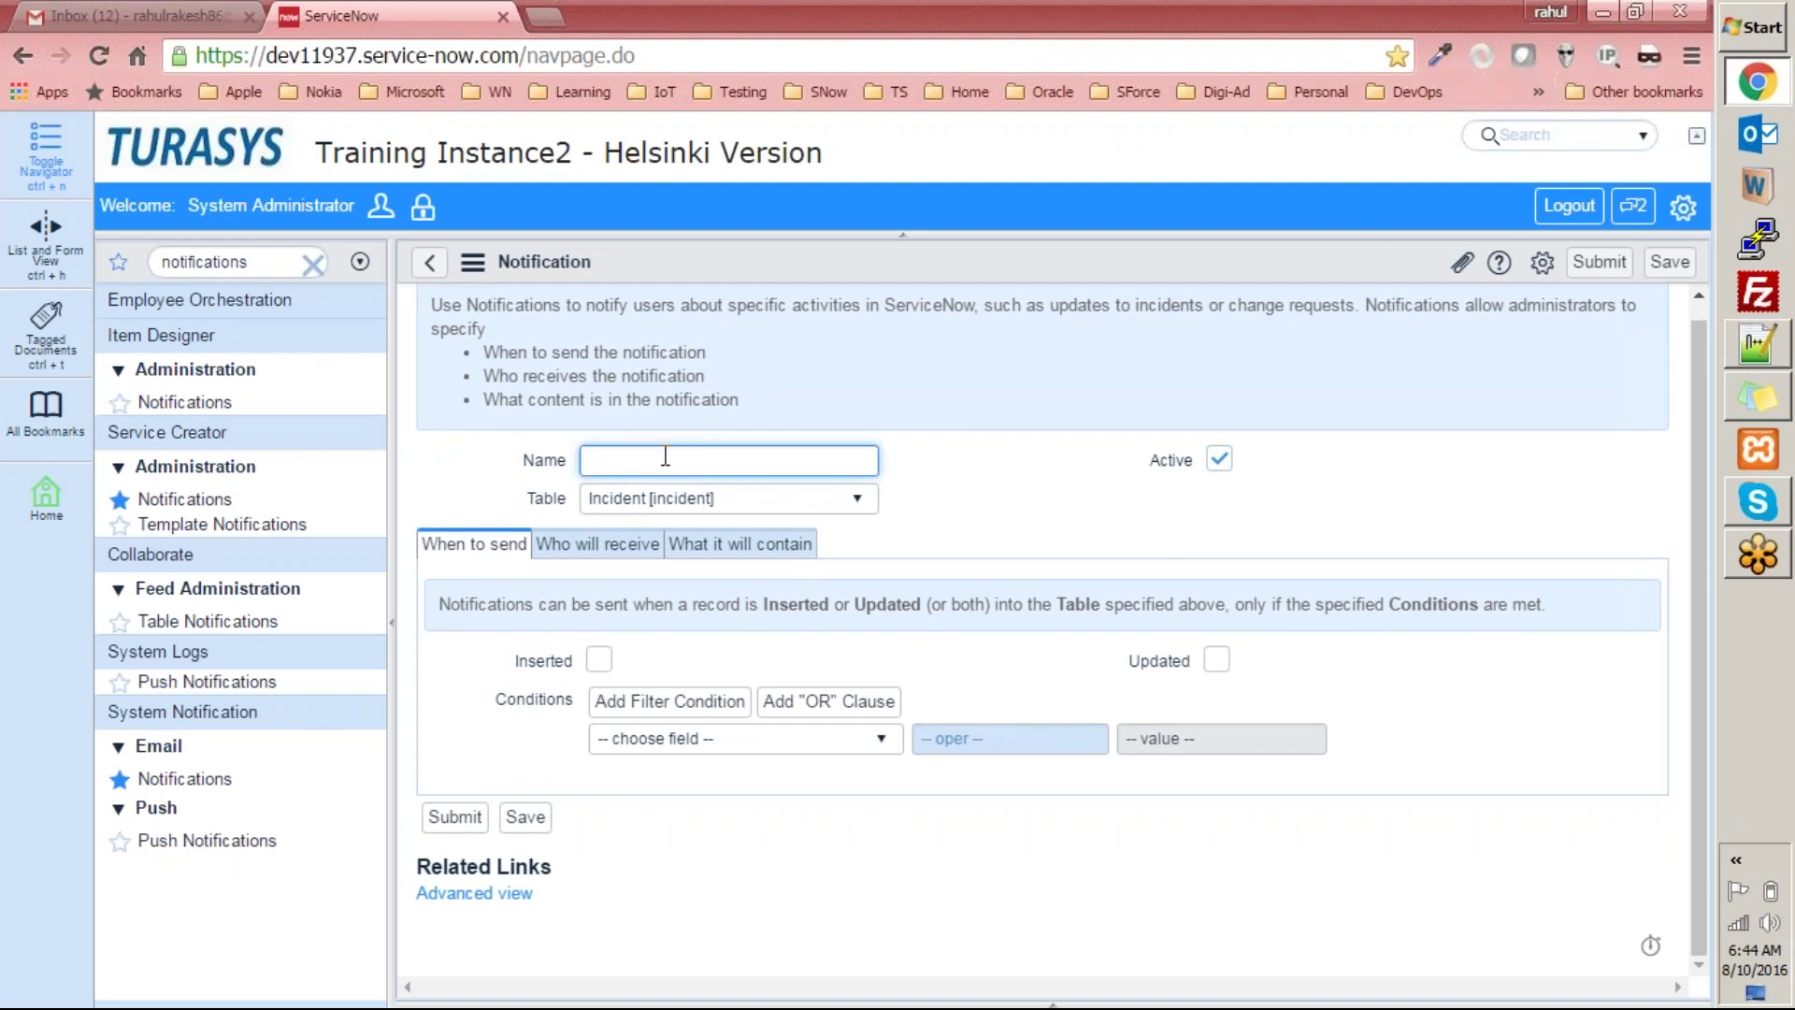
type("Marketing Notification")
left_click(676, 517)
type("m")
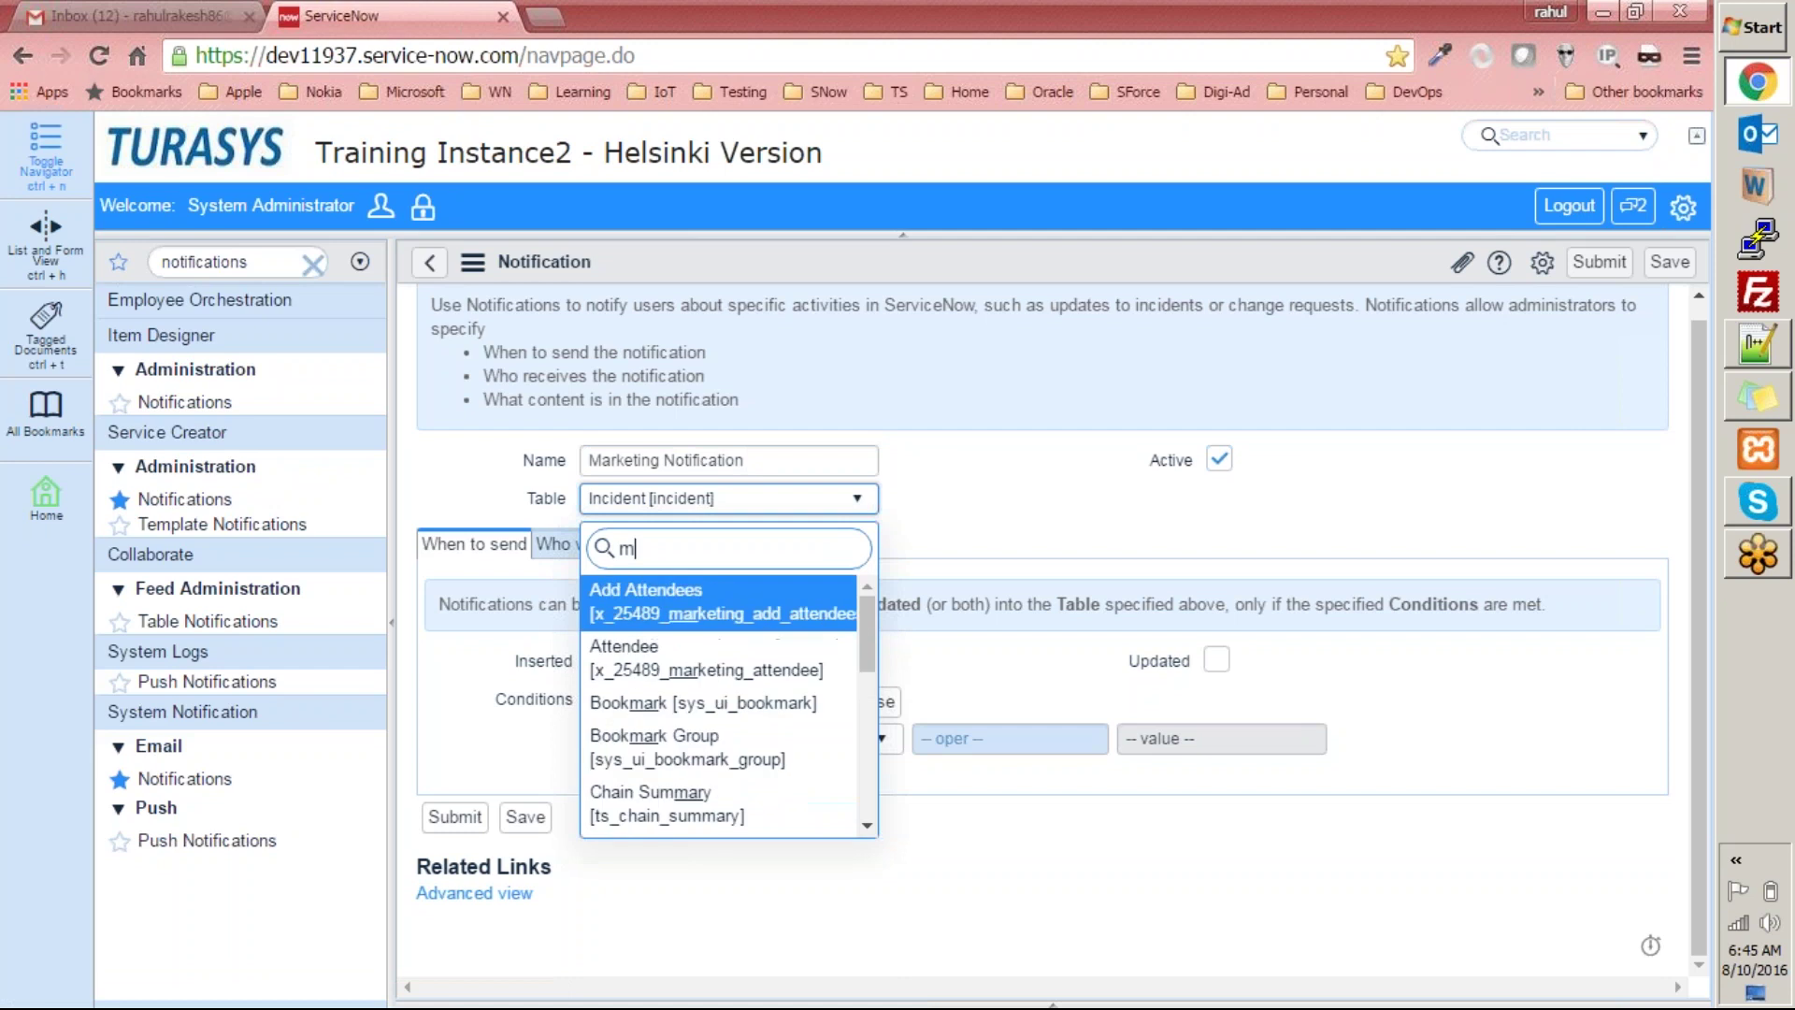
type("arketing e")
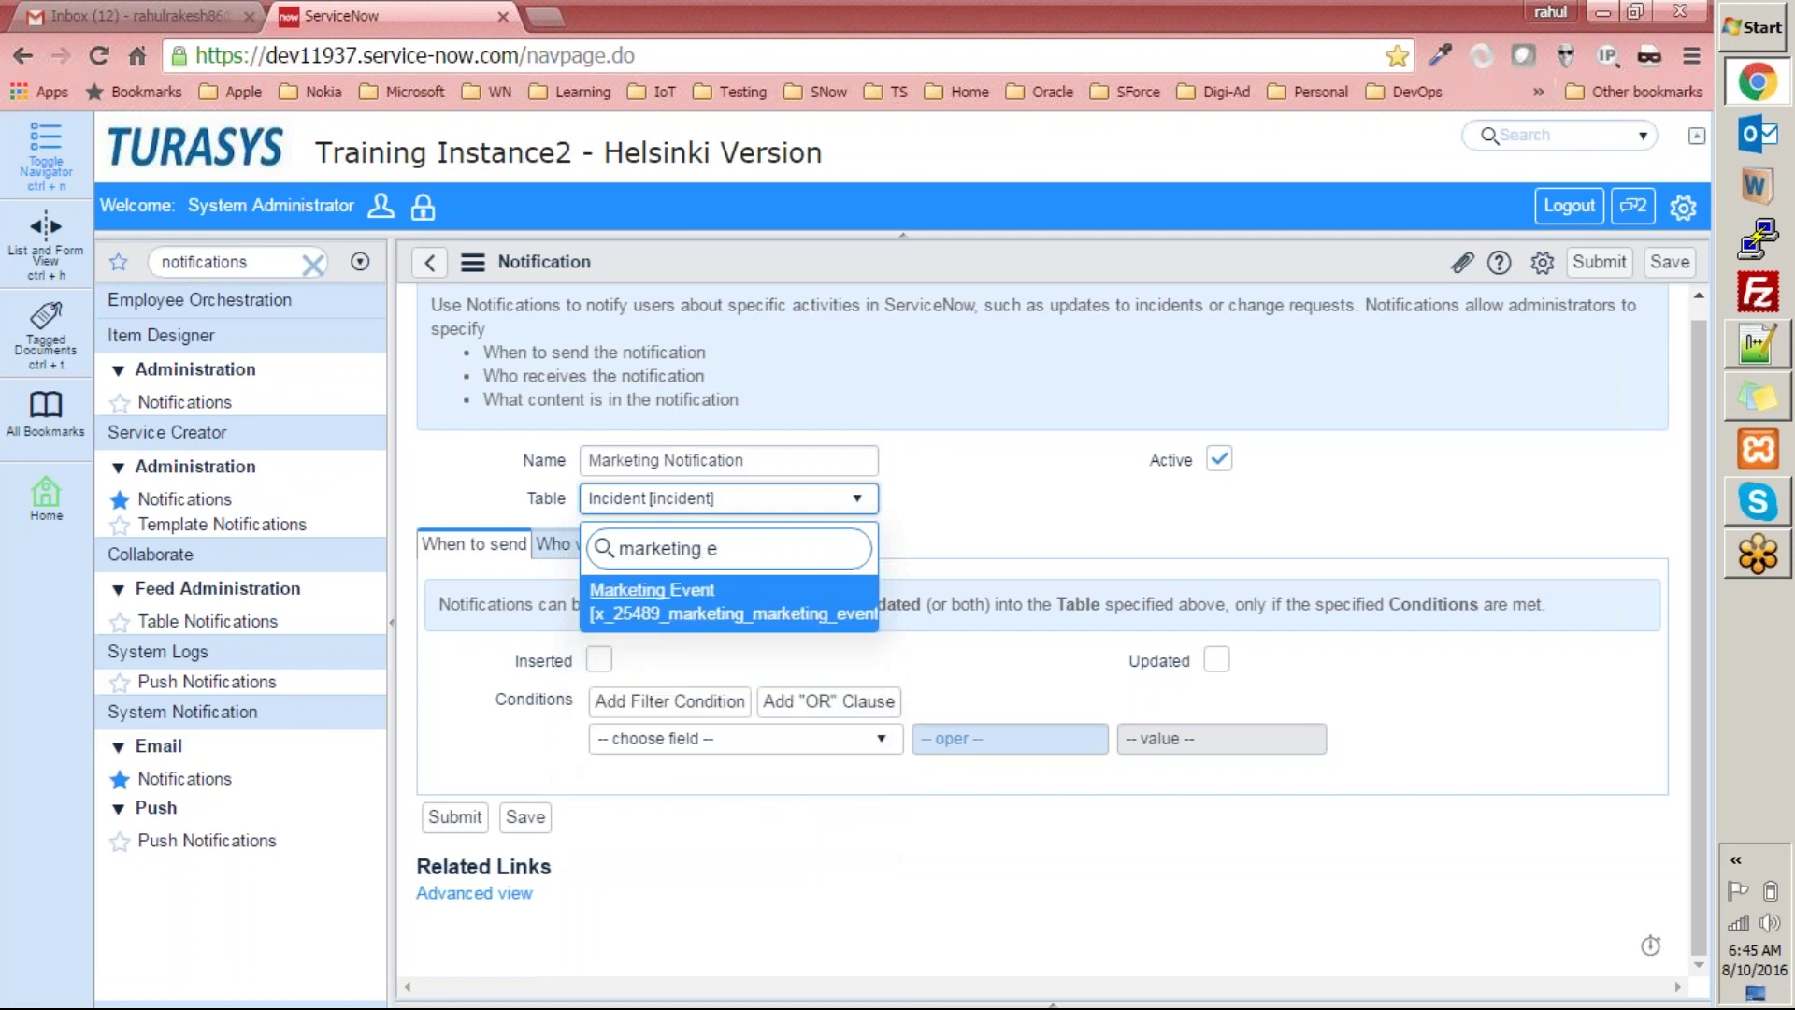
left_click(654, 612)
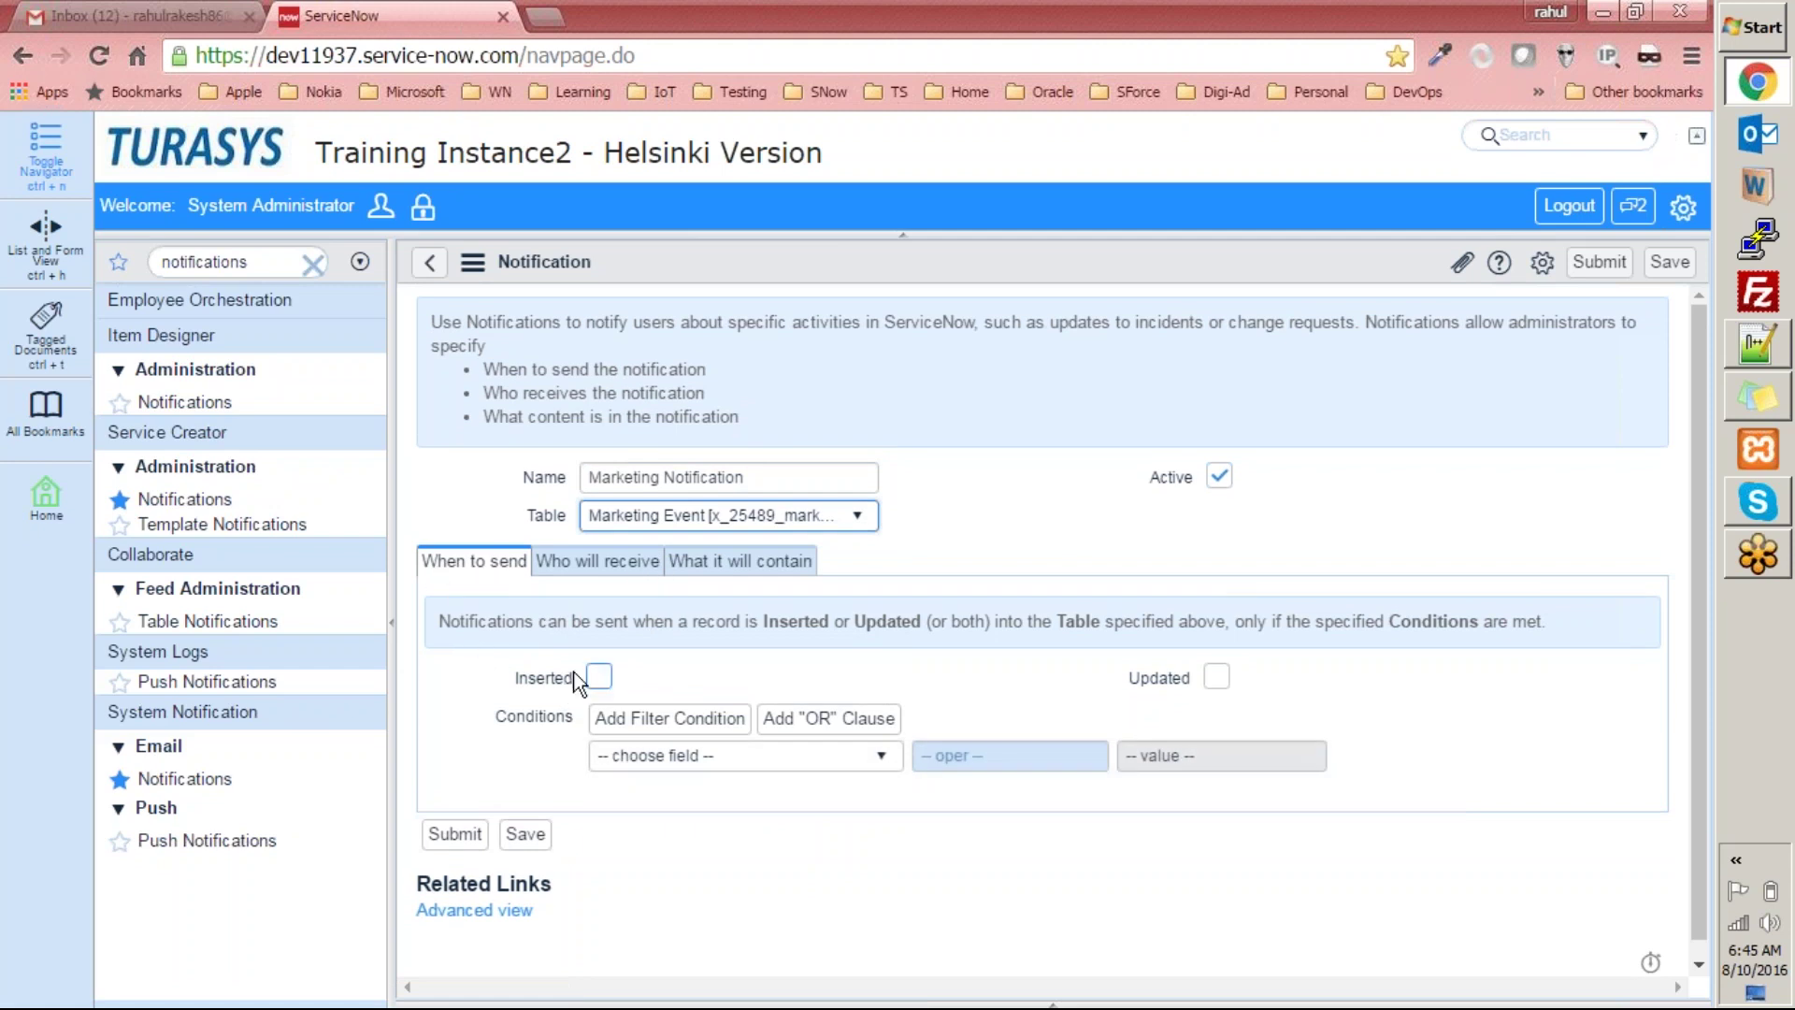
Tick the Inserted and Updated checkboxes under When to send.
left_click(598, 676)
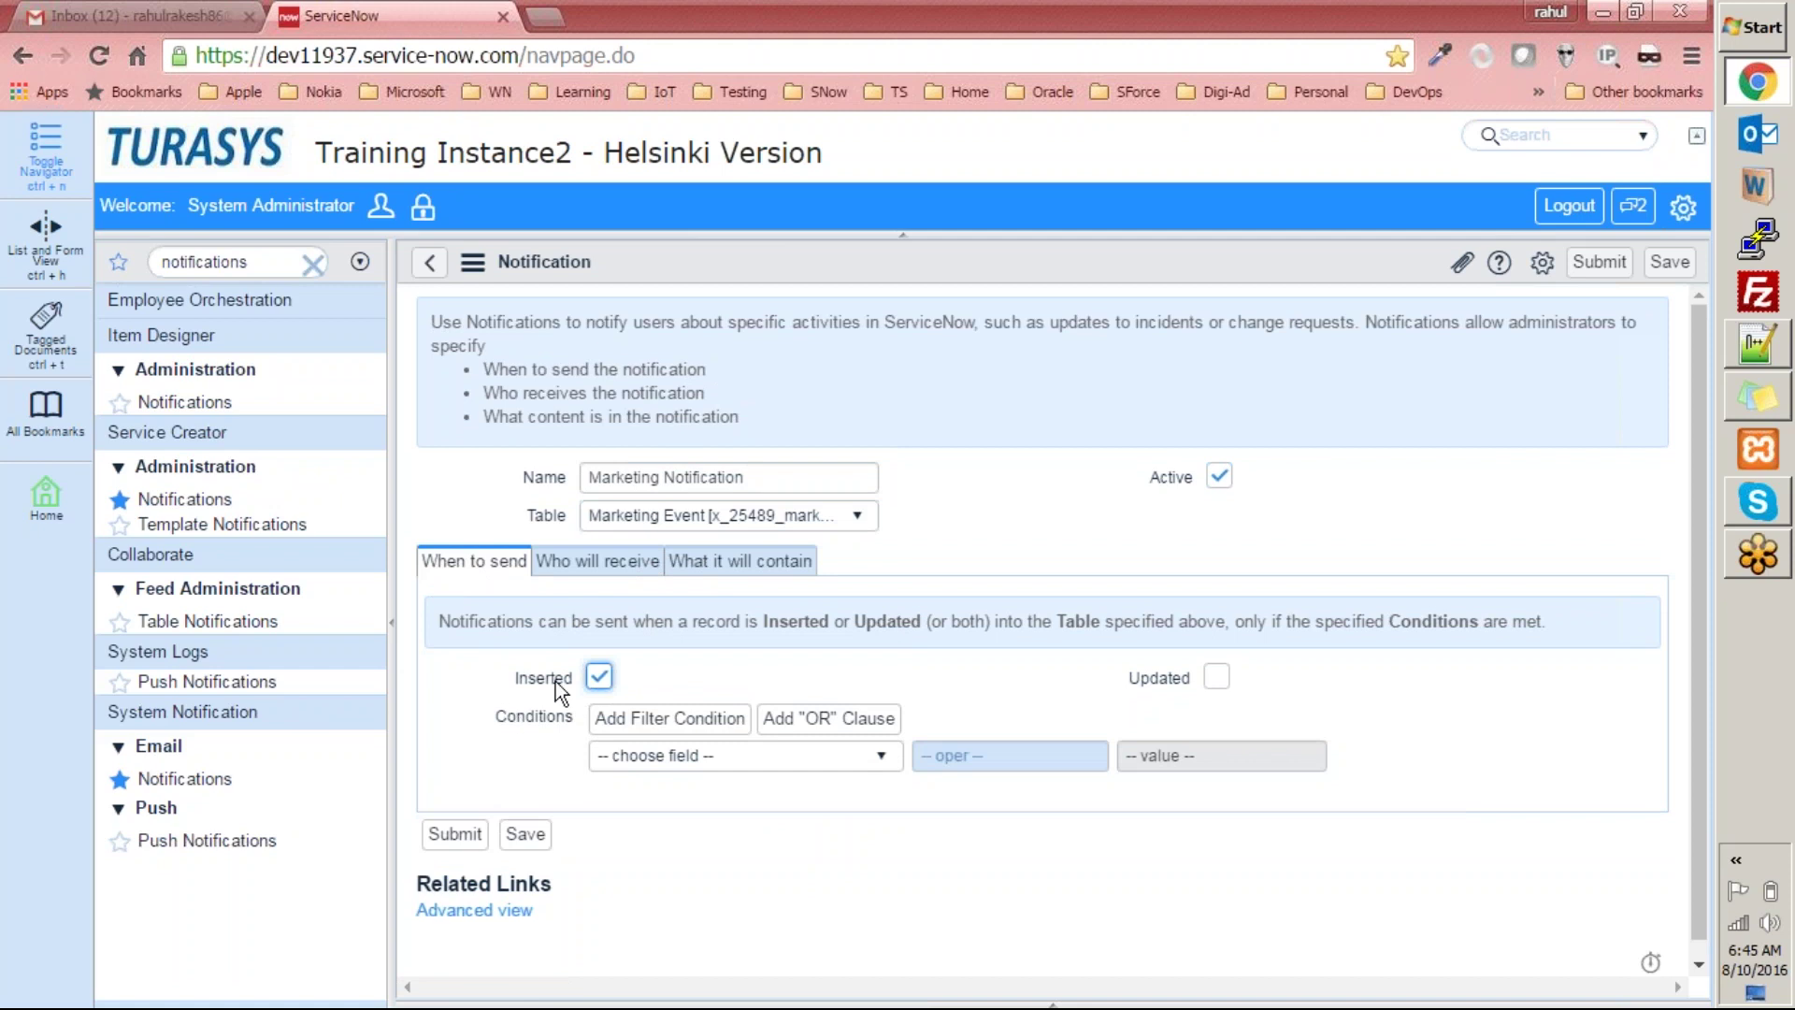
left_click(1218, 677)
left_click(679, 565)
Add the condition Budget greater than 500.
left_click(721, 757)
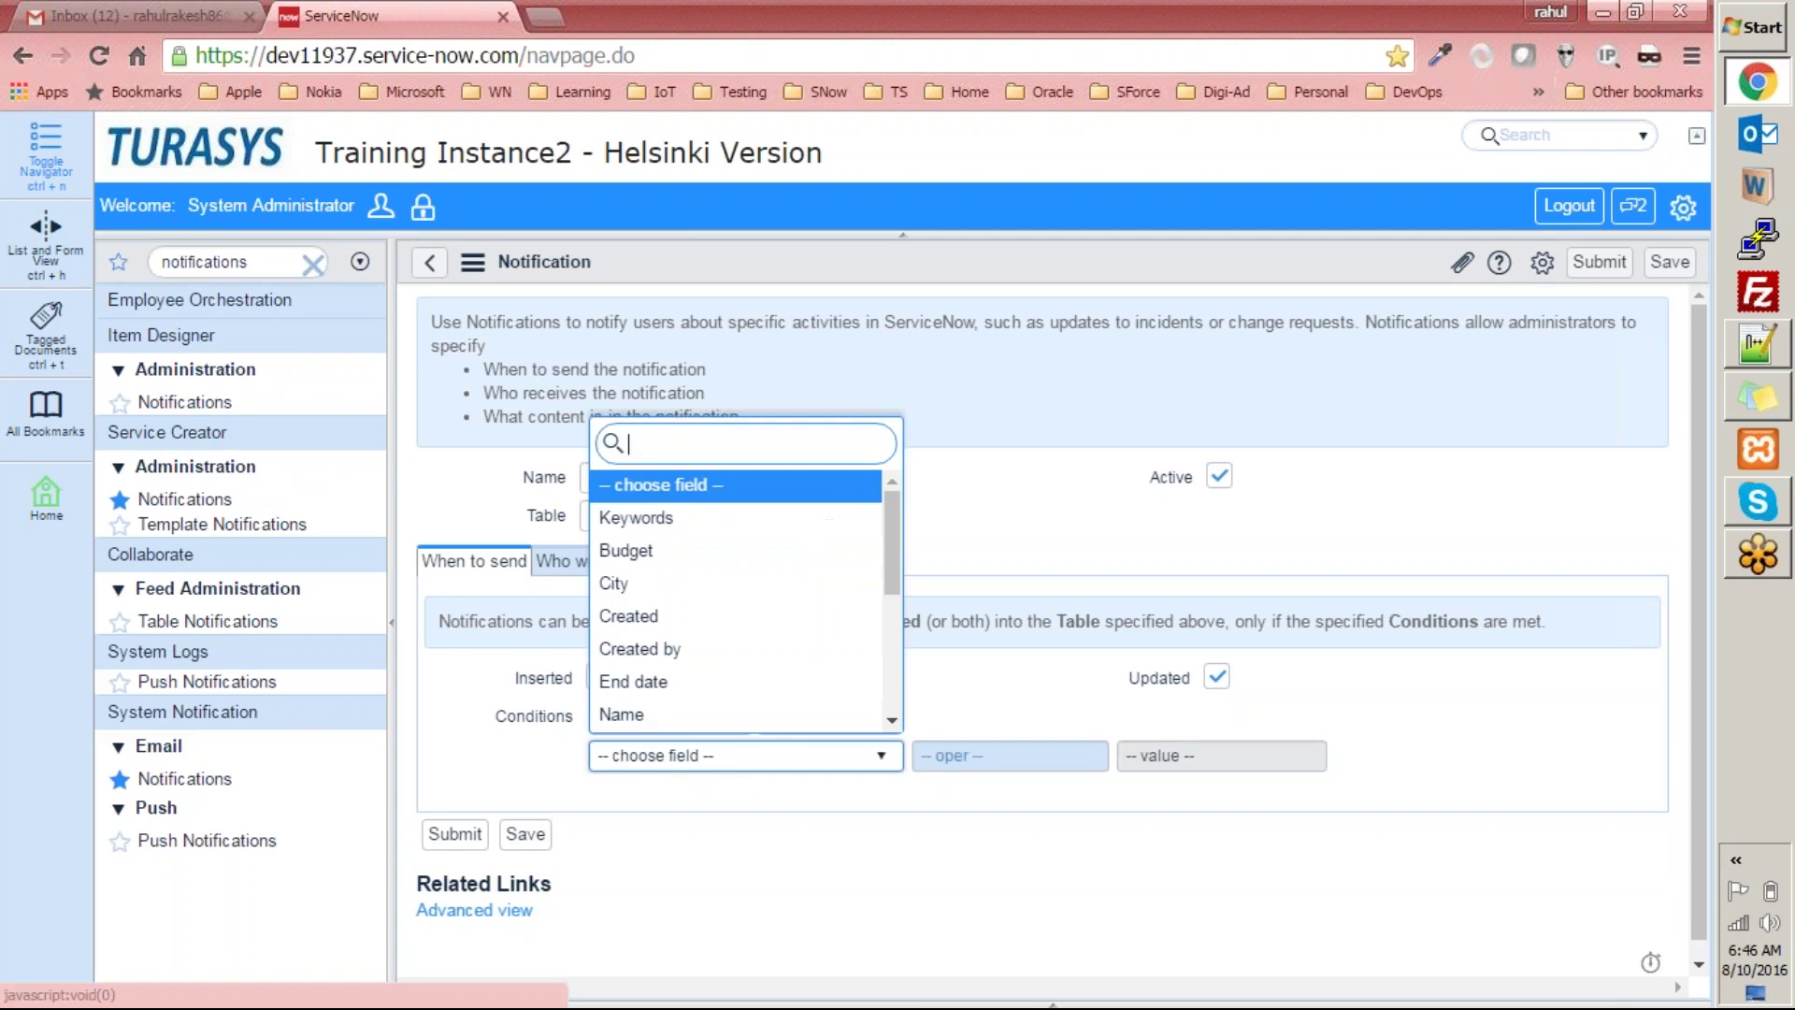
left_click(670, 552)
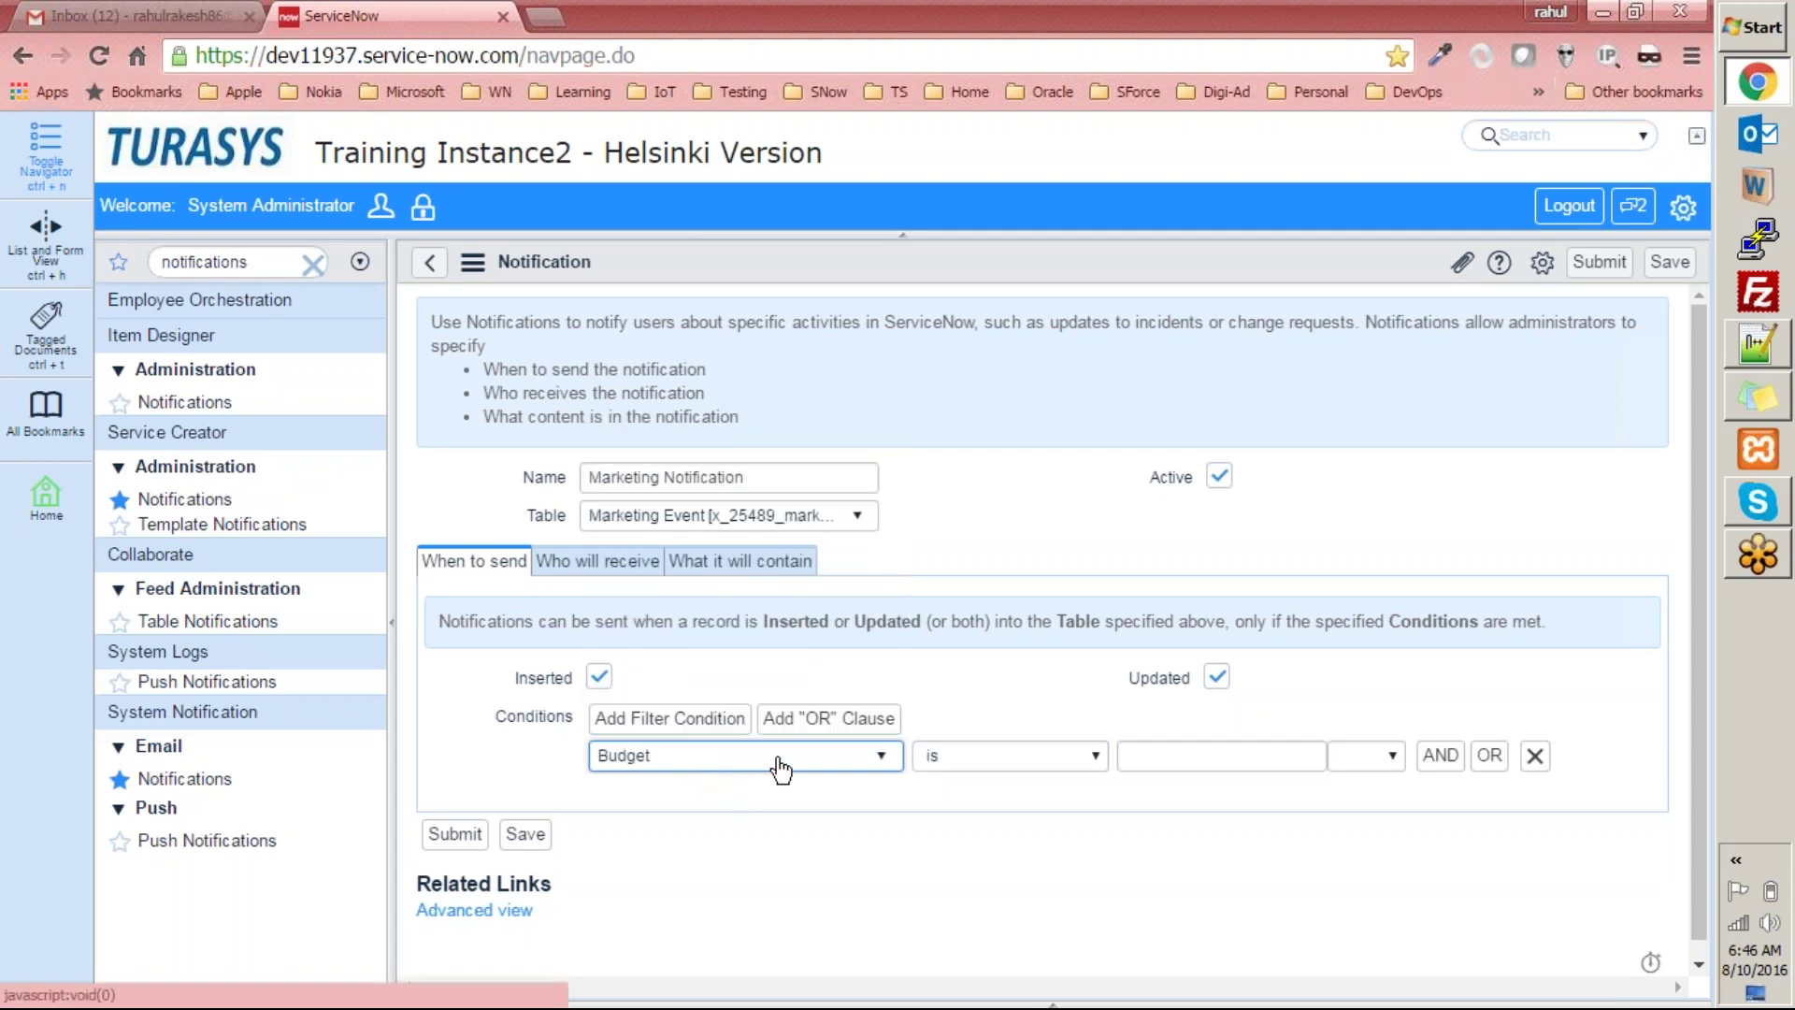
left_click(1035, 761)
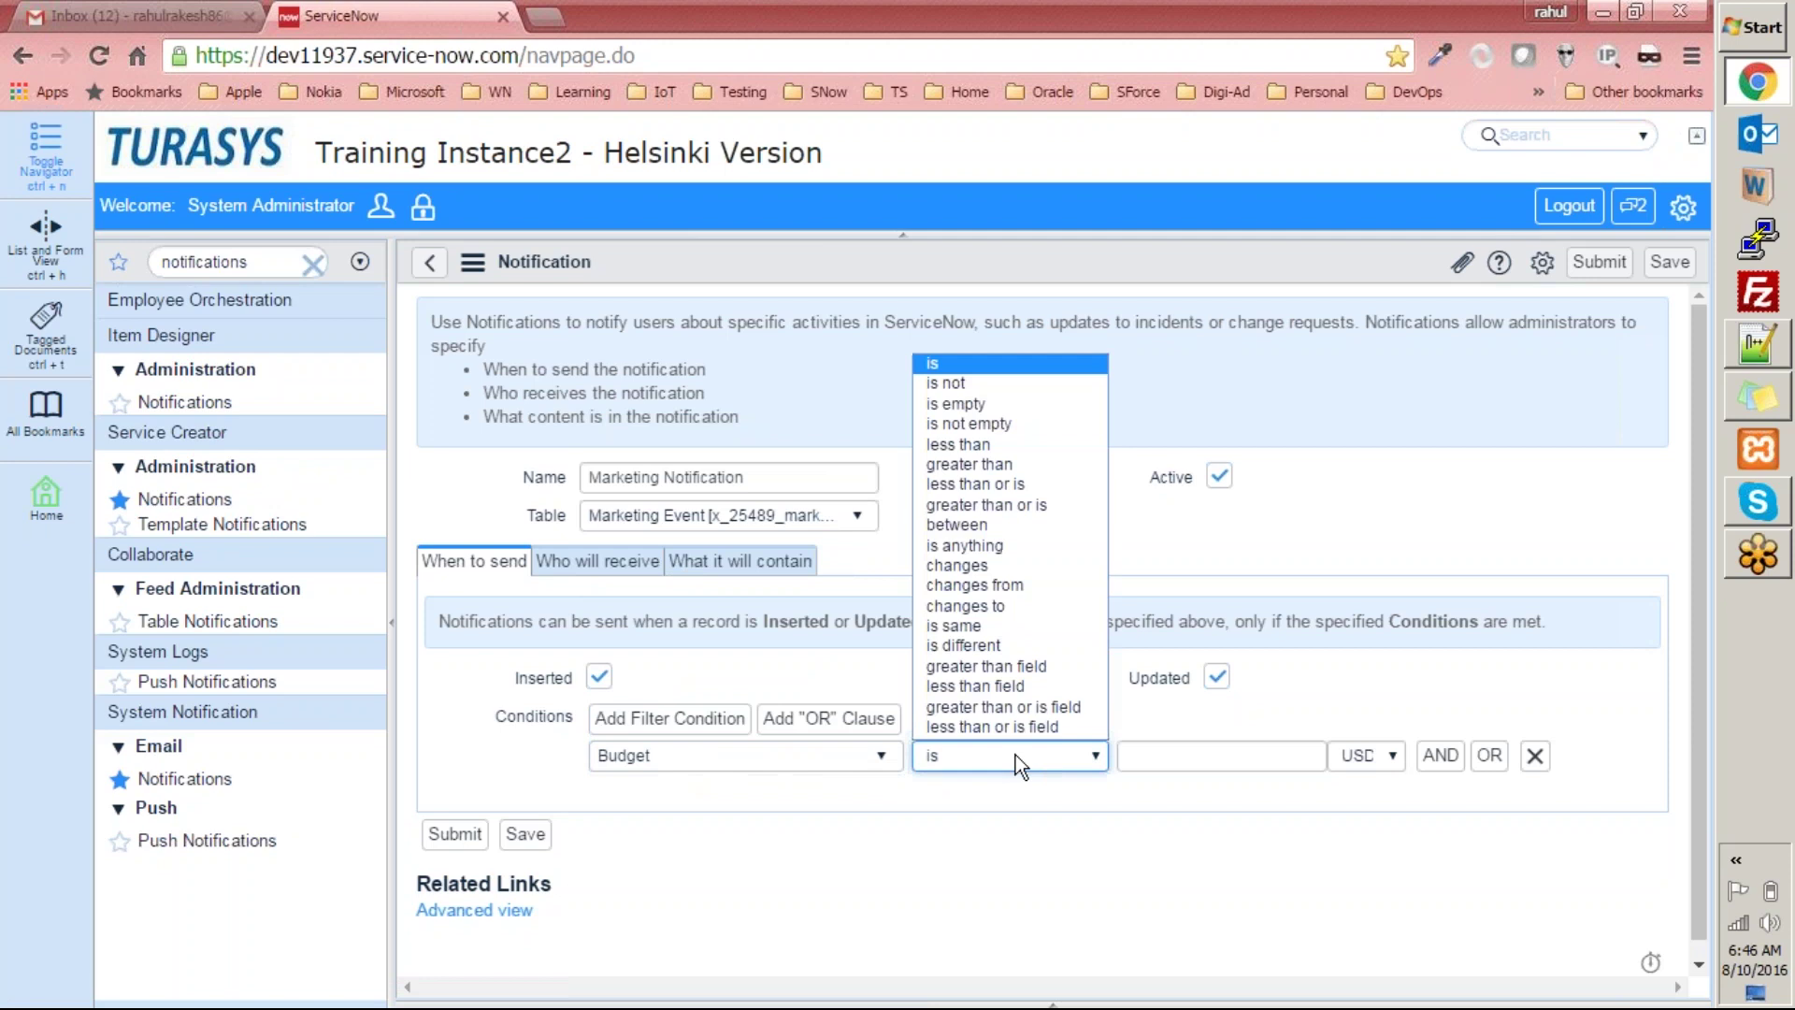
left_click(1006, 464)
left_click(1185, 753)
type("500")
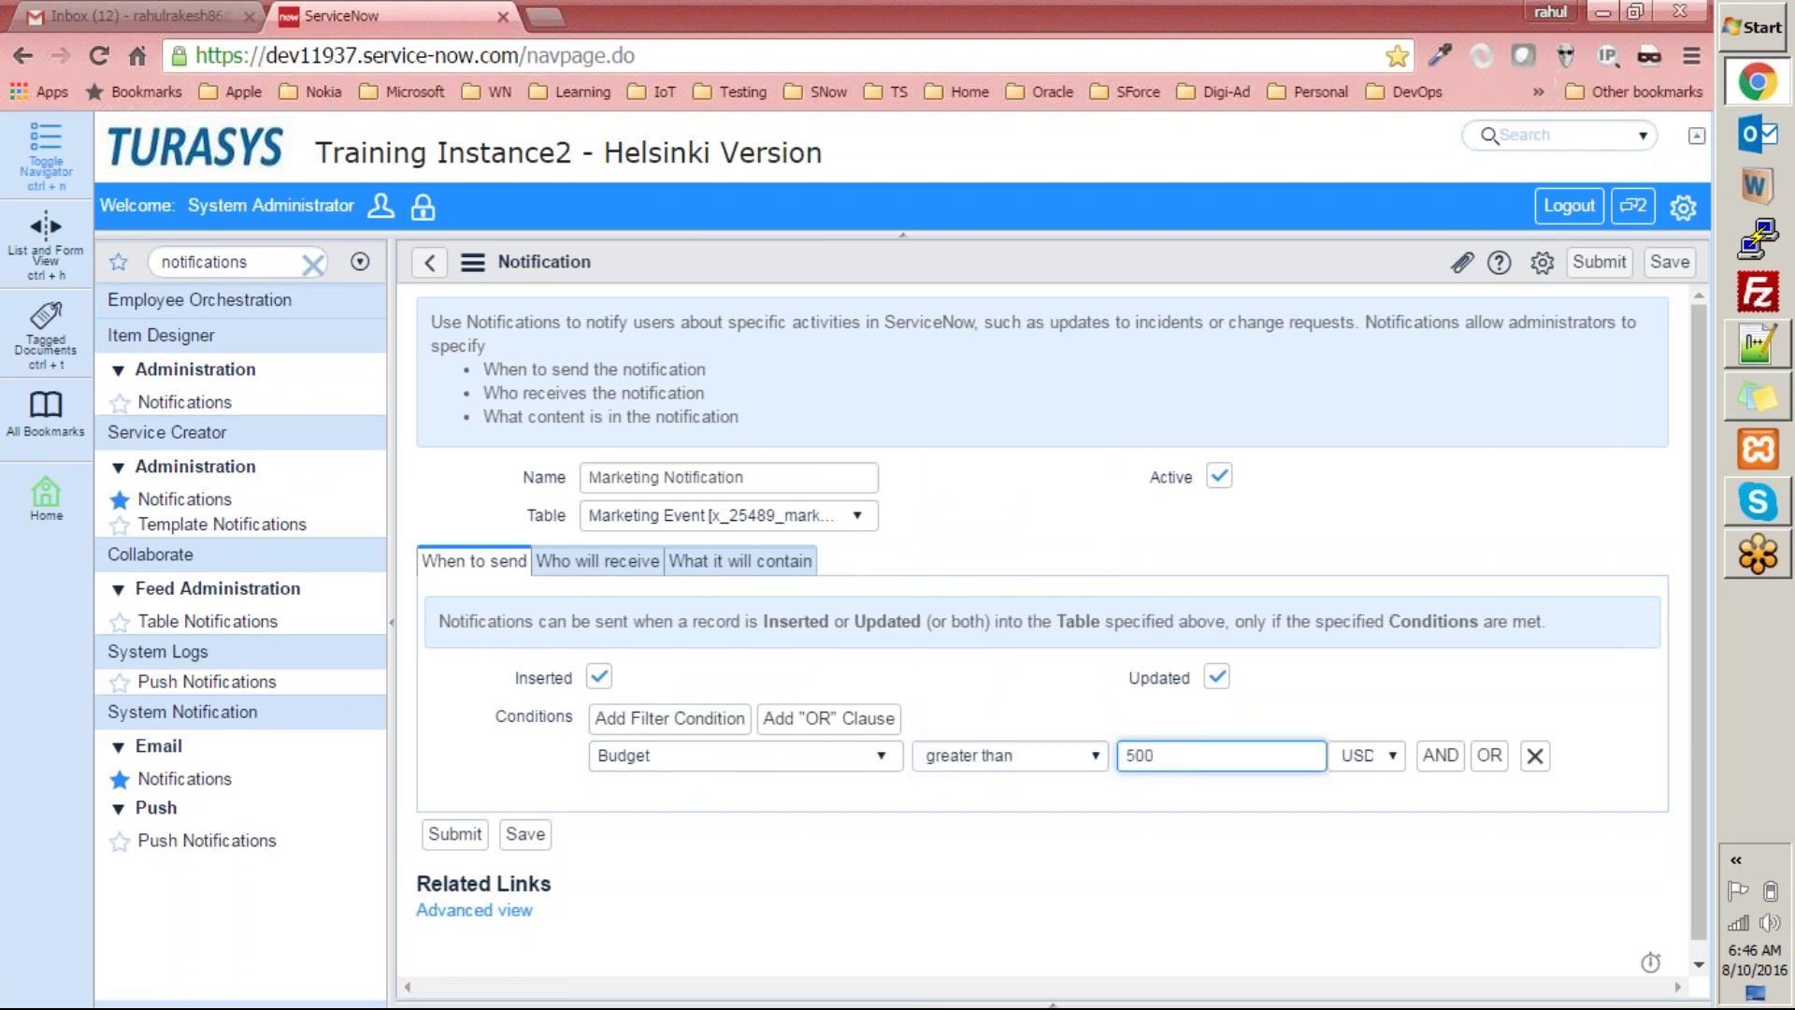
left_click(968, 861)
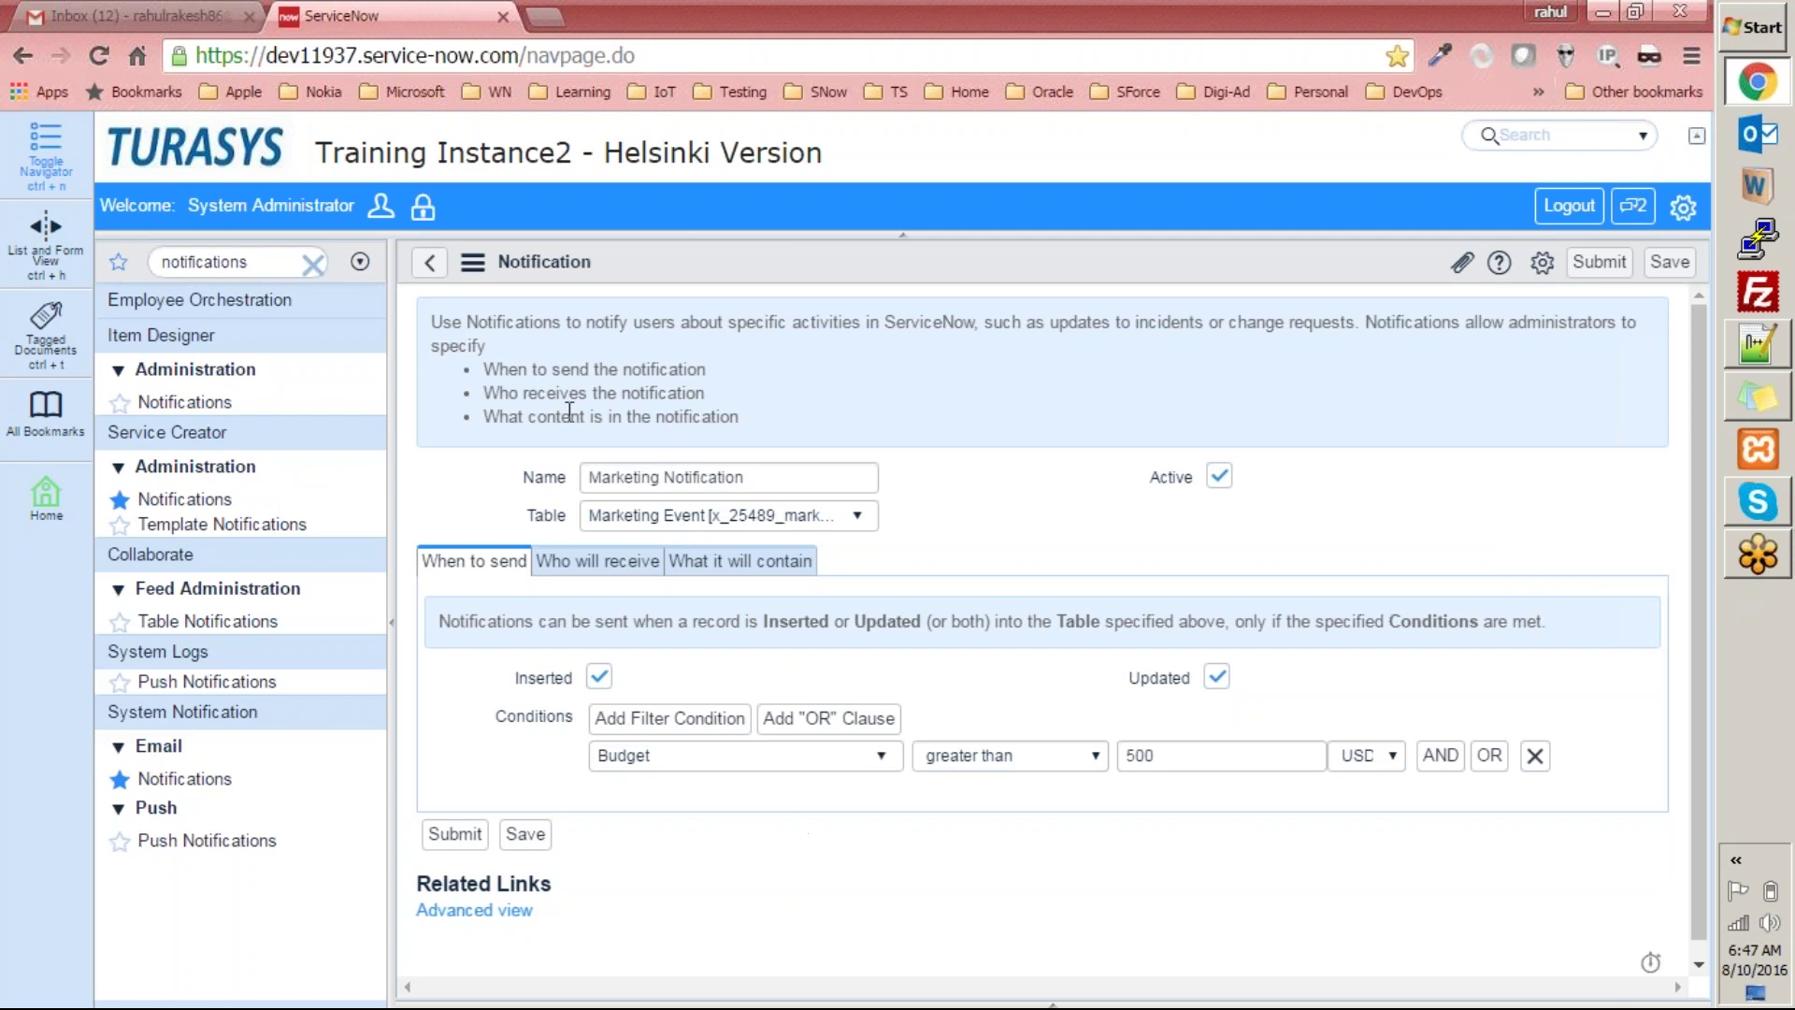
Highlight the banner's recipient and timing points, then show the Who will receive tab.
left_click_drag(530, 386, 793, 376)
left_click_drag(483, 368, 720, 362)
left_click(922, 382)
left_click(575, 564)
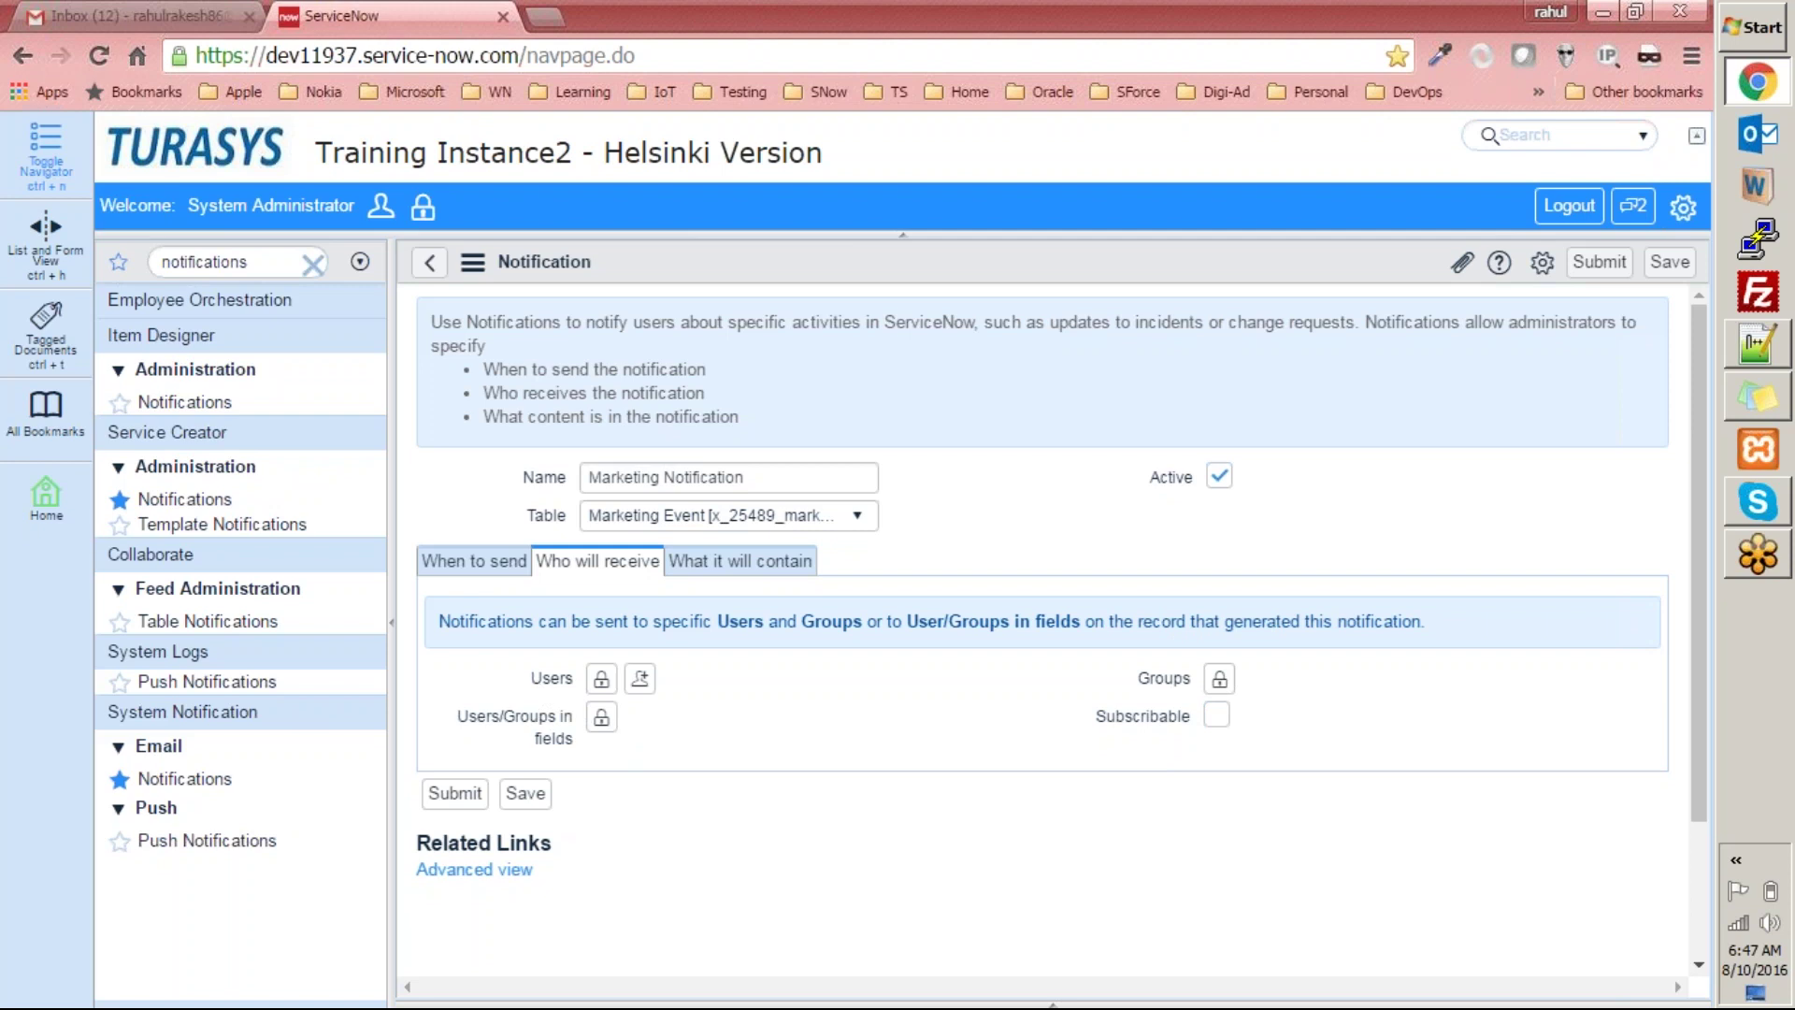
Add one user from the lookup list and another found by name search as recipients.
left_click(601, 679)
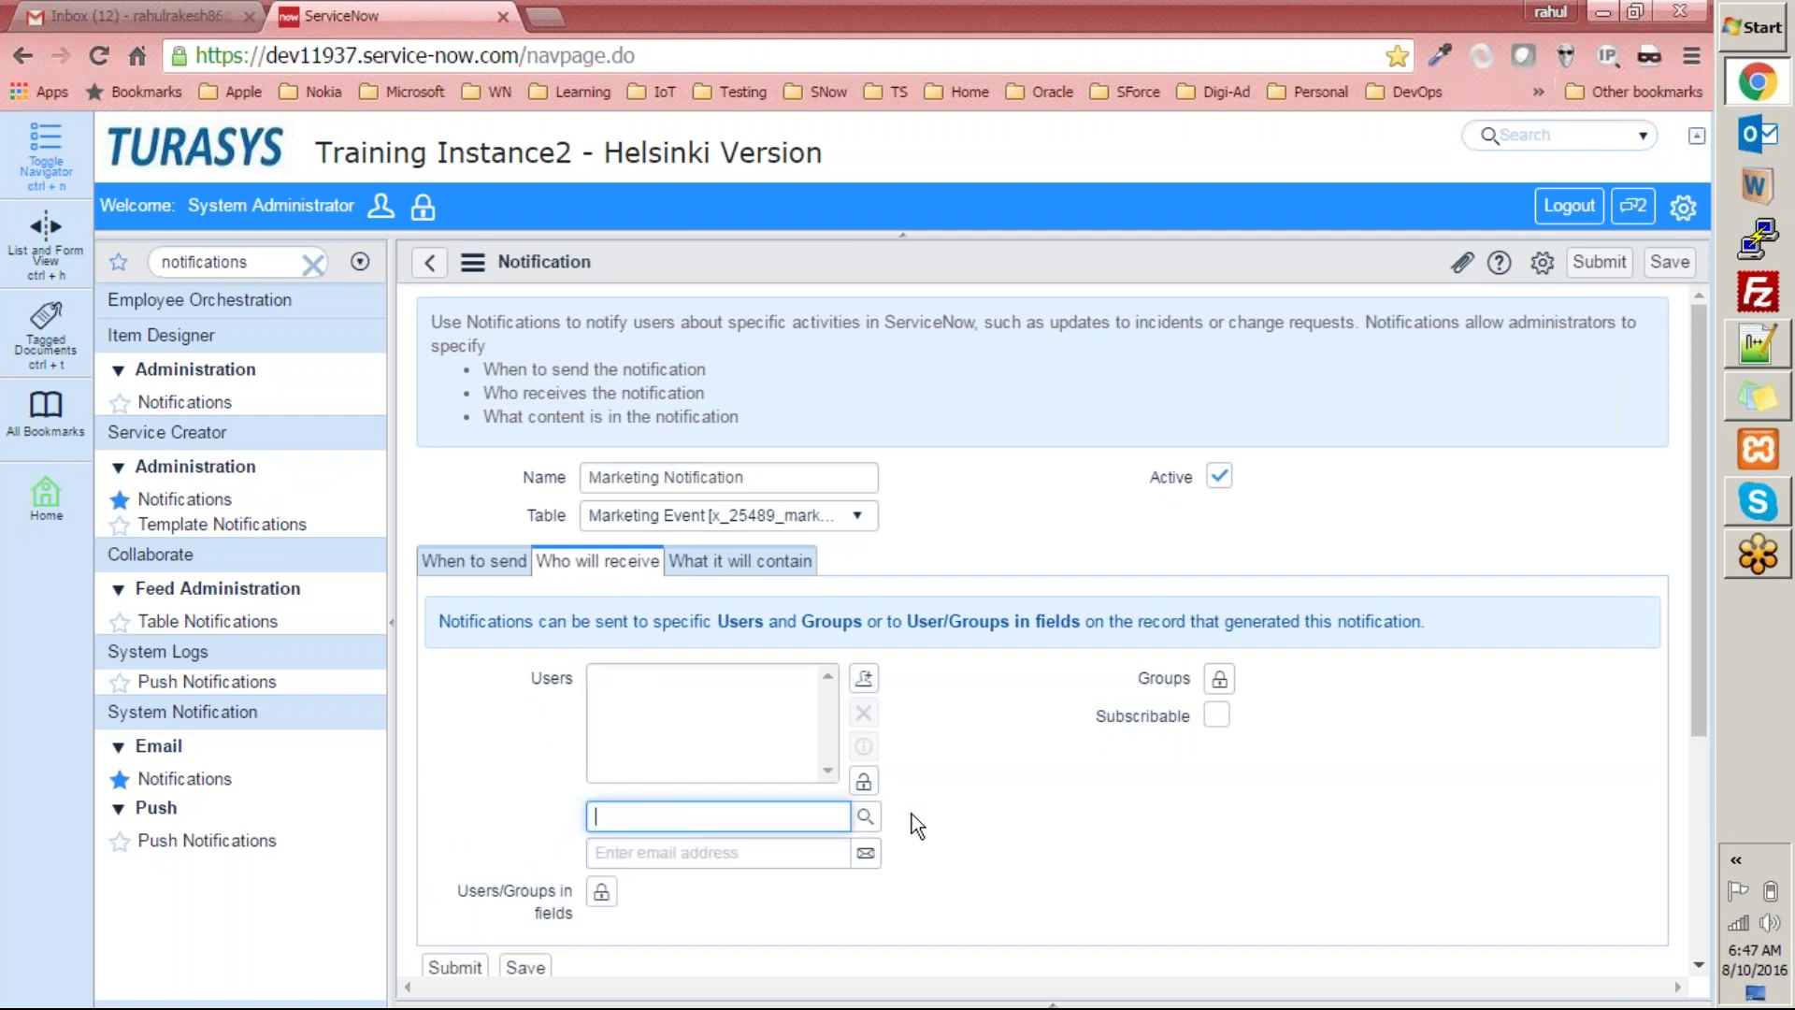
left_click(865, 823)
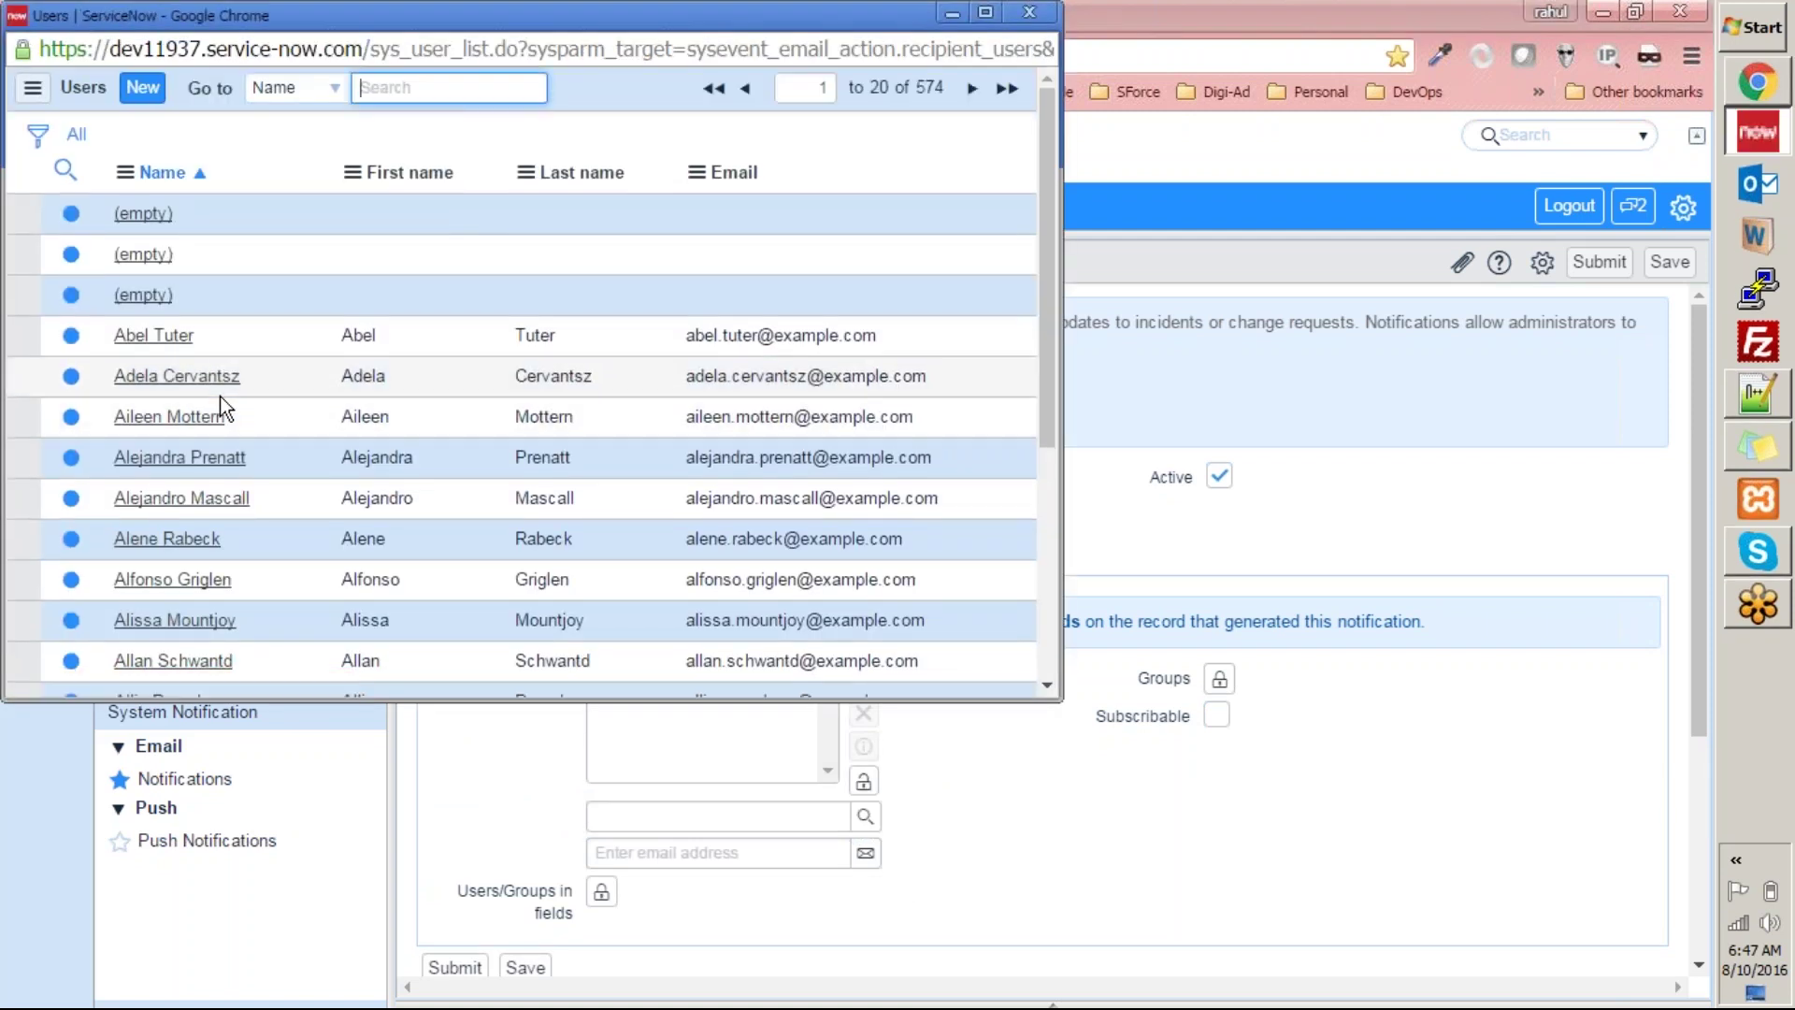
left_click(215, 457)
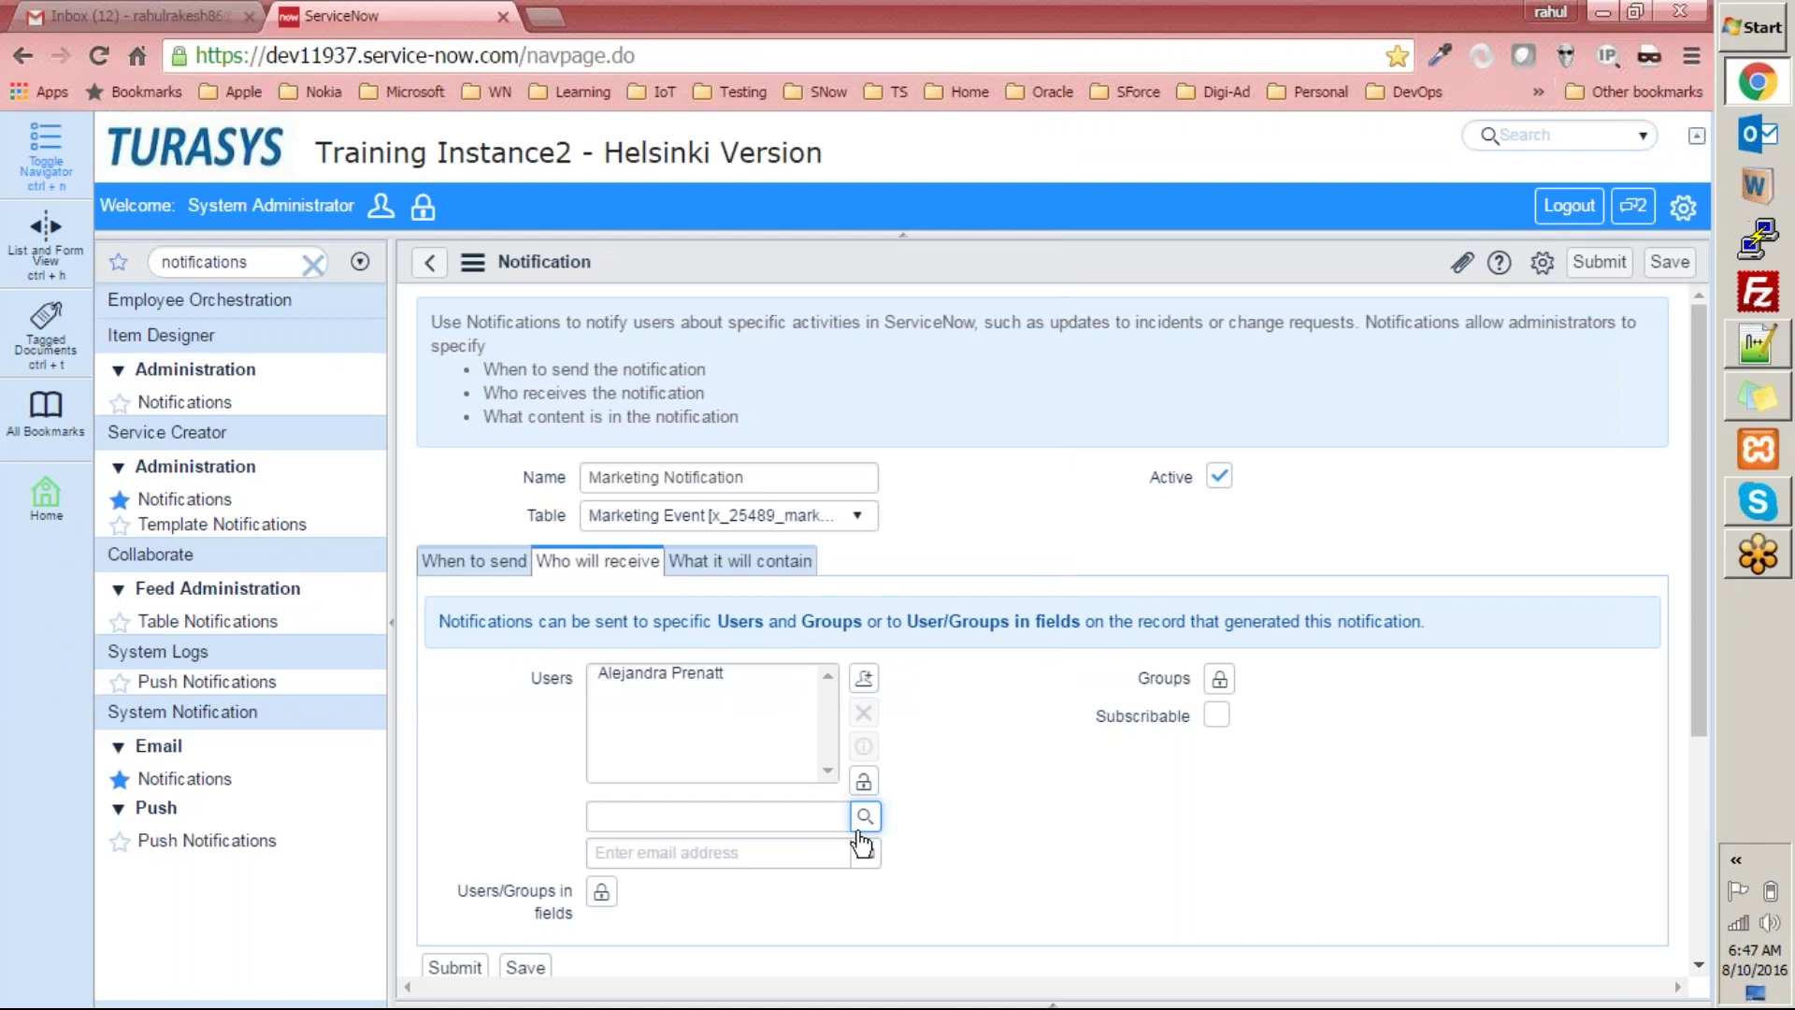
left_click(790, 821)
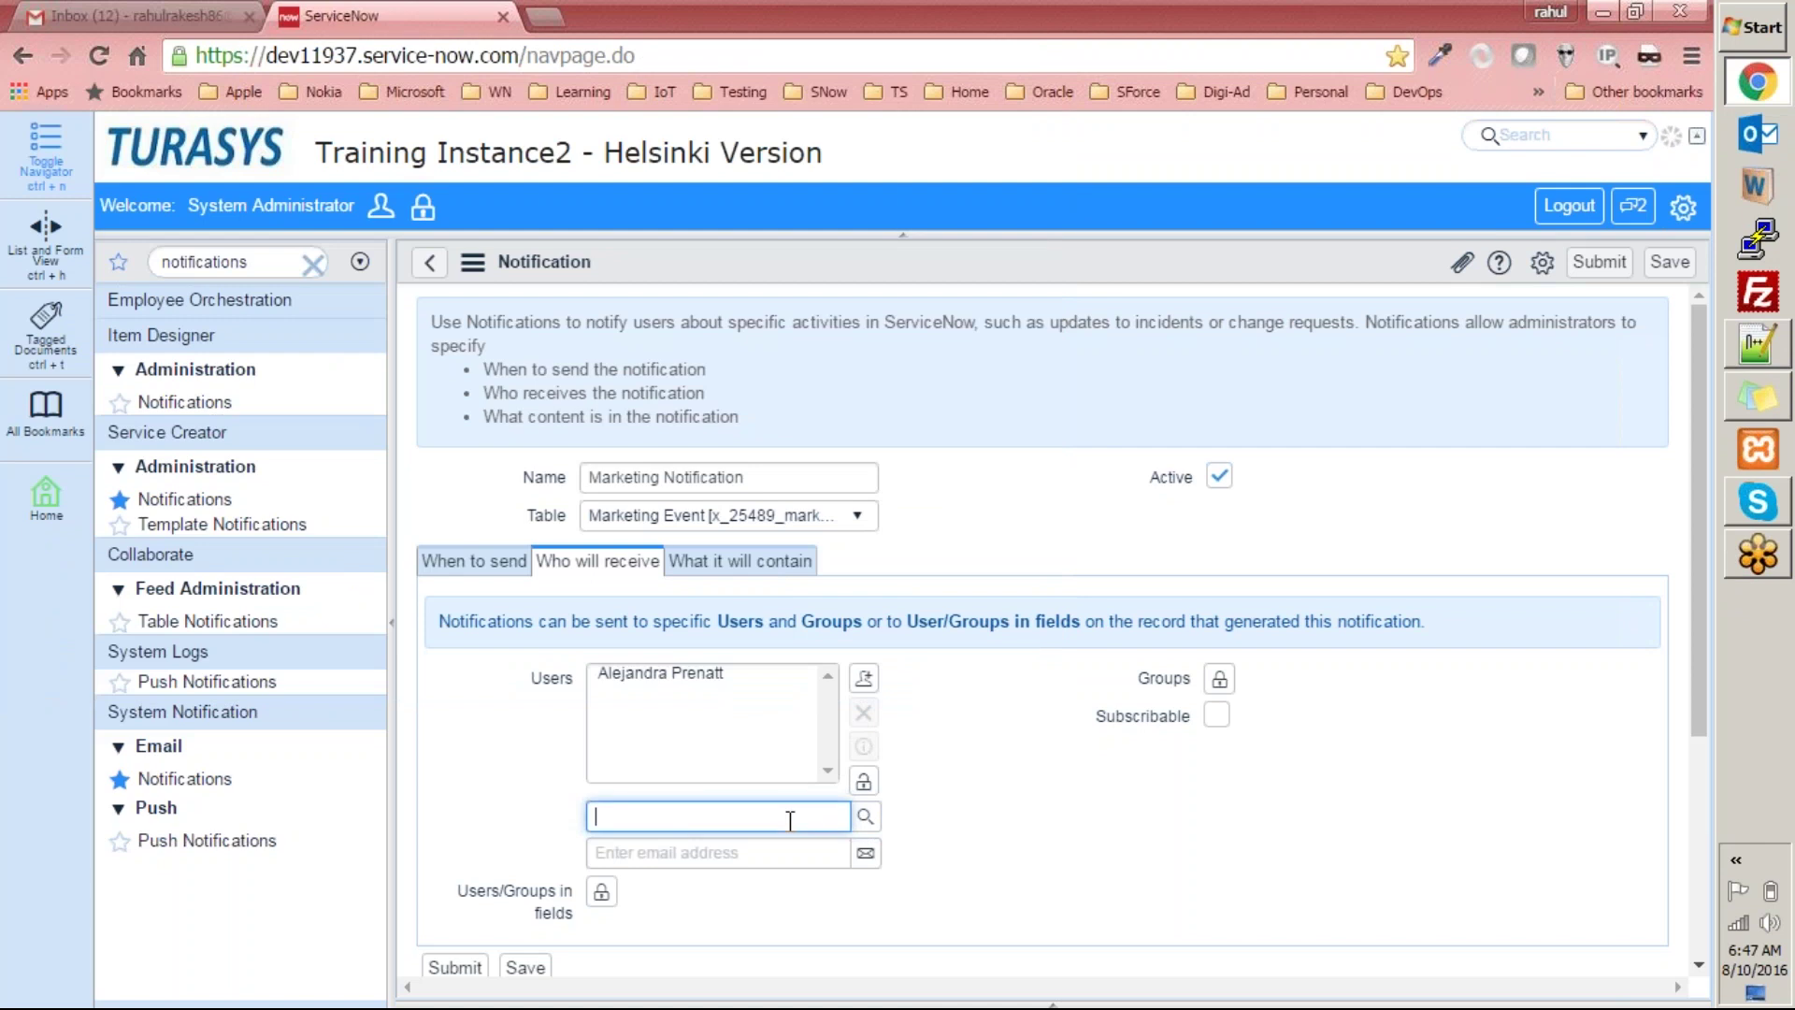
type("rahul")
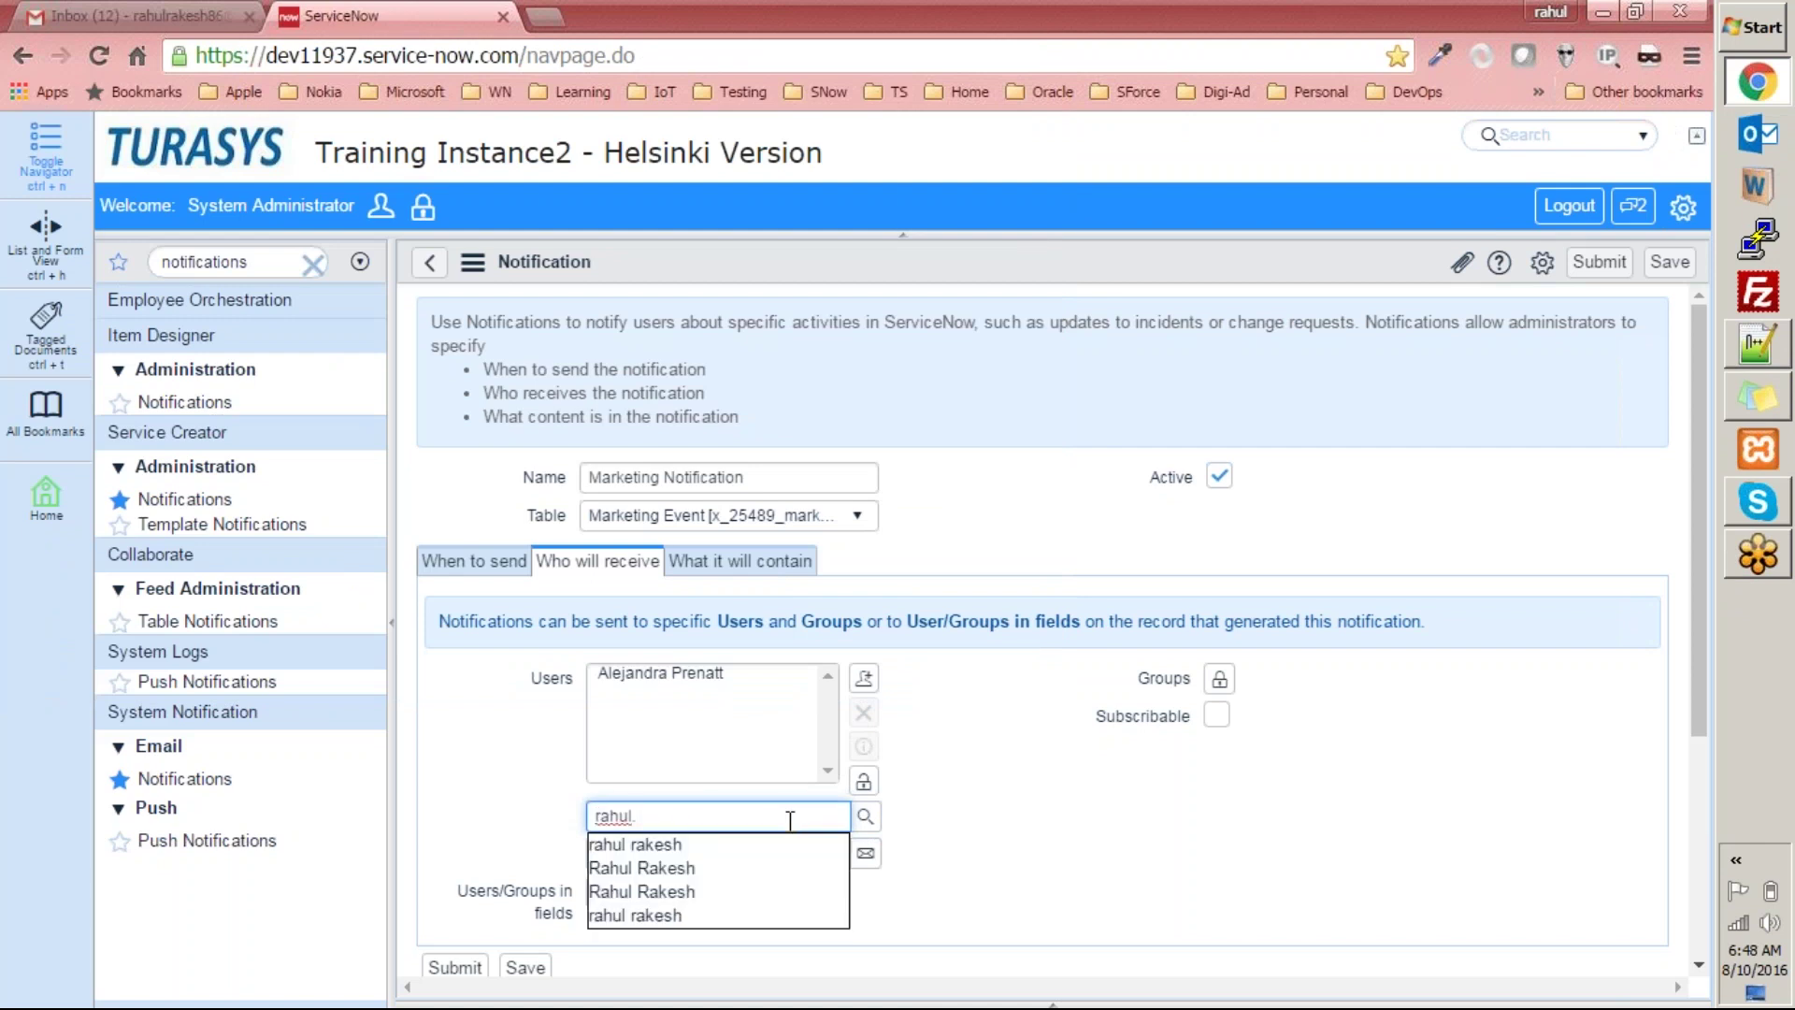
left_click(731, 889)
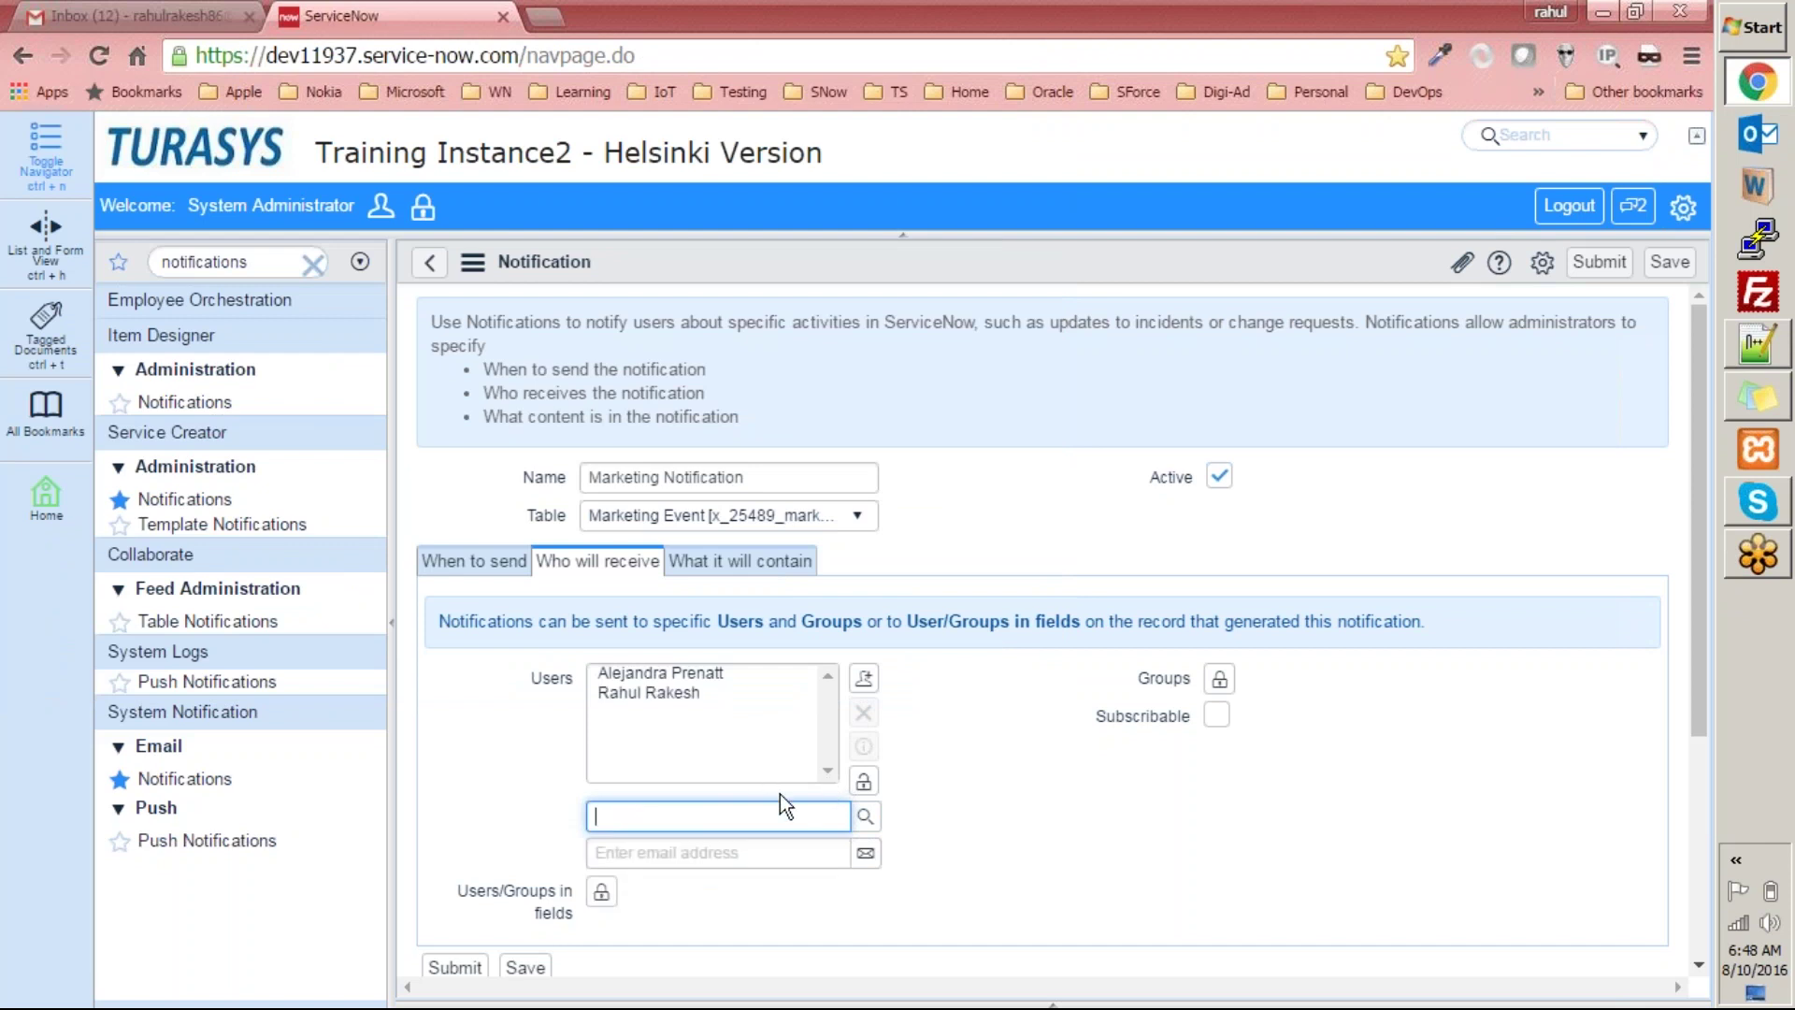
left_click(764, 854)
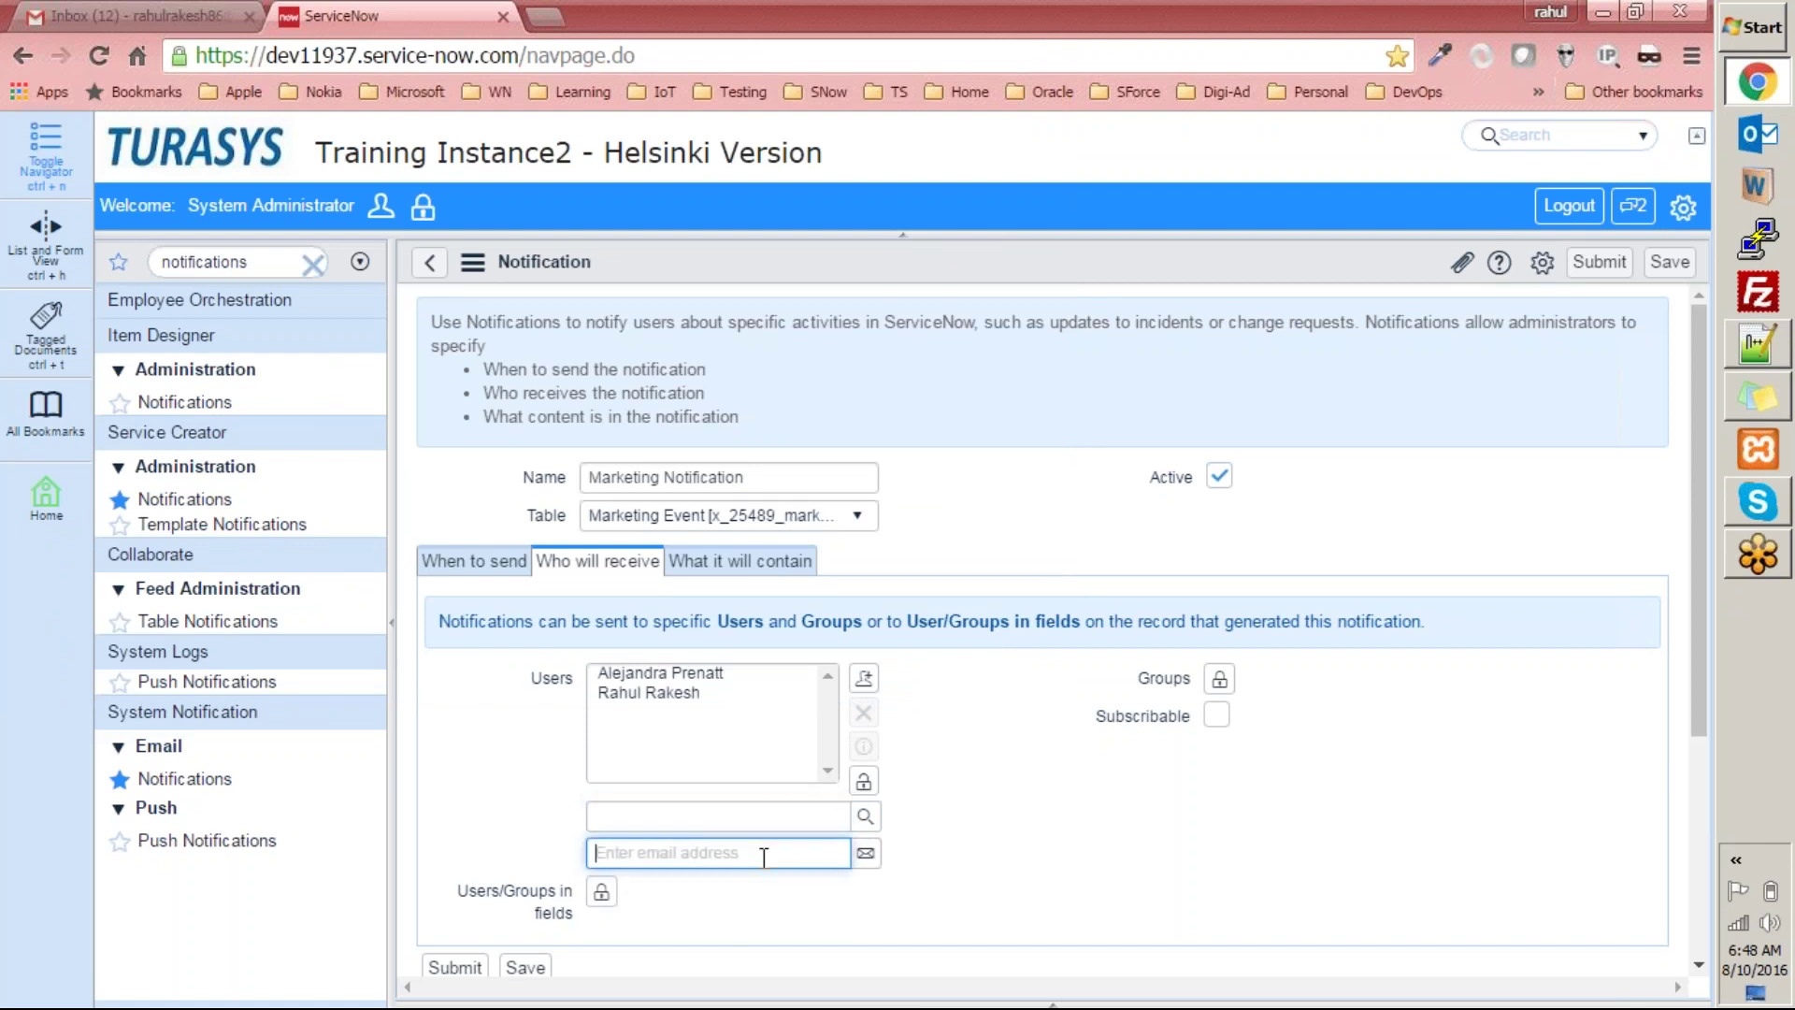
Add a suggested e-mail address from the name search as a recipient.
type("rahul")
key("Down")
key("Return")
left_click(866, 854)
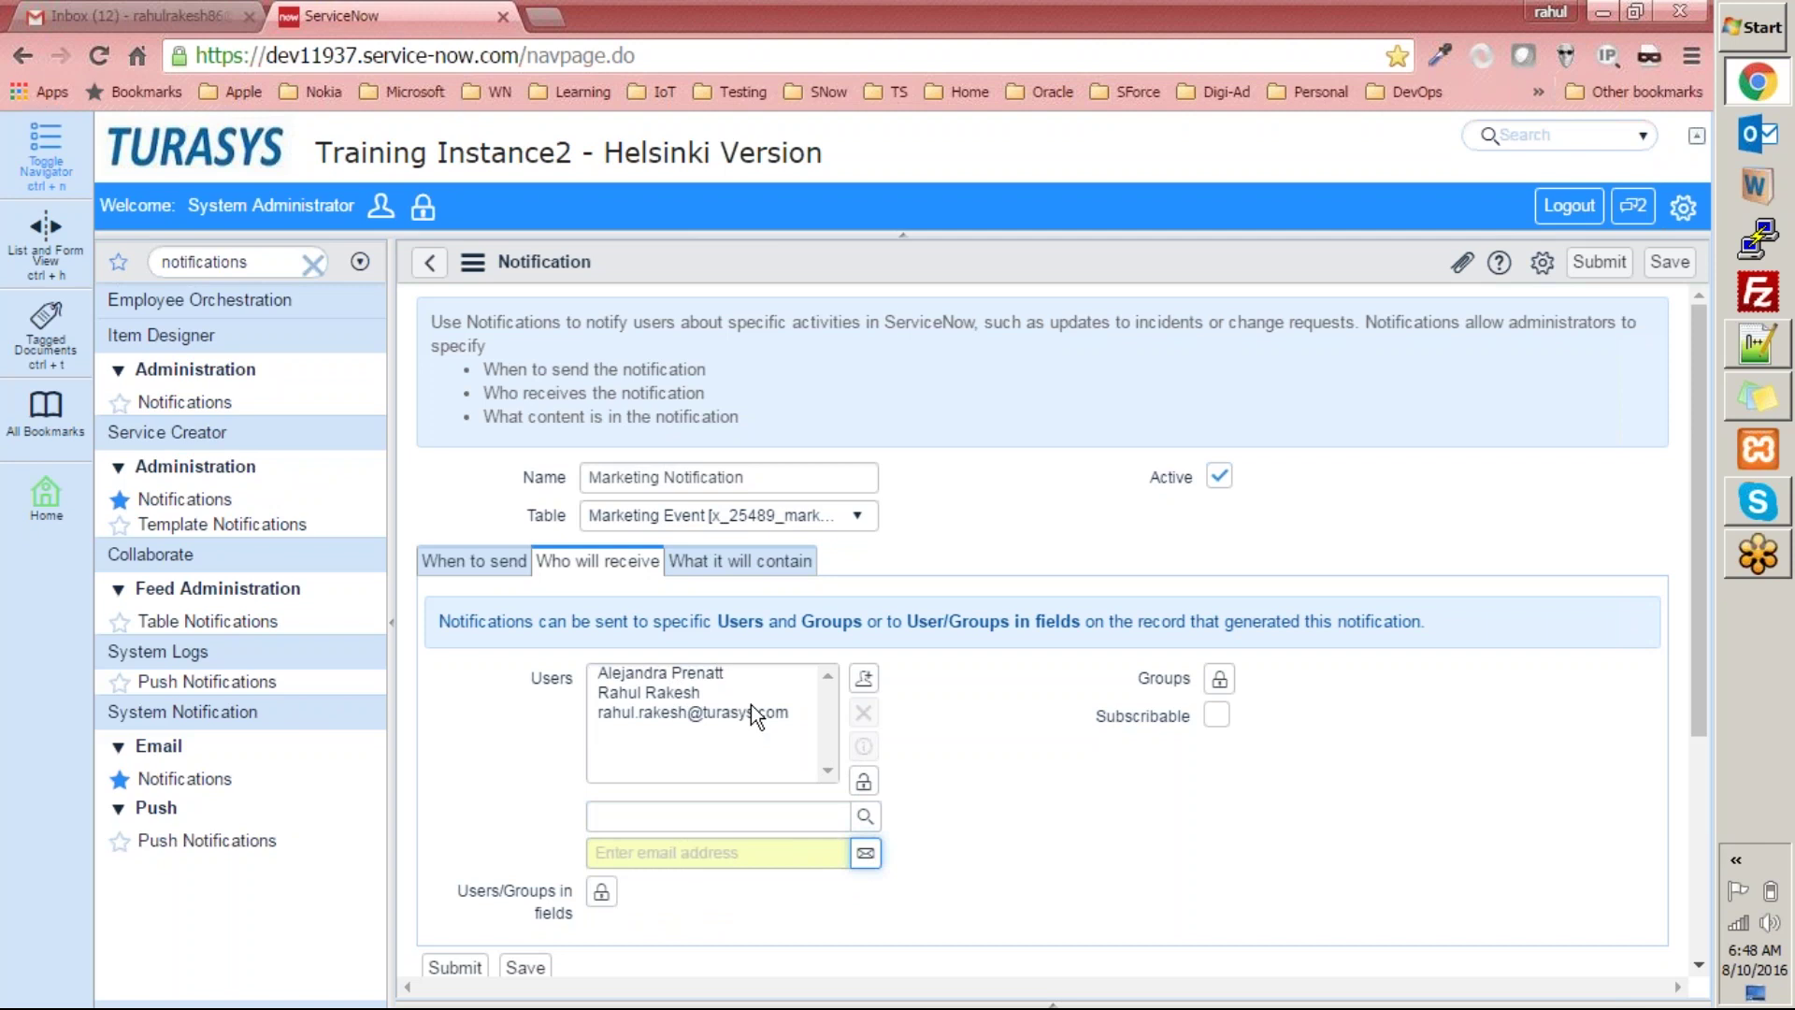
Paste a plain e-mail address into the address field, add it, and lock the Users list.
left_click(695, 711)
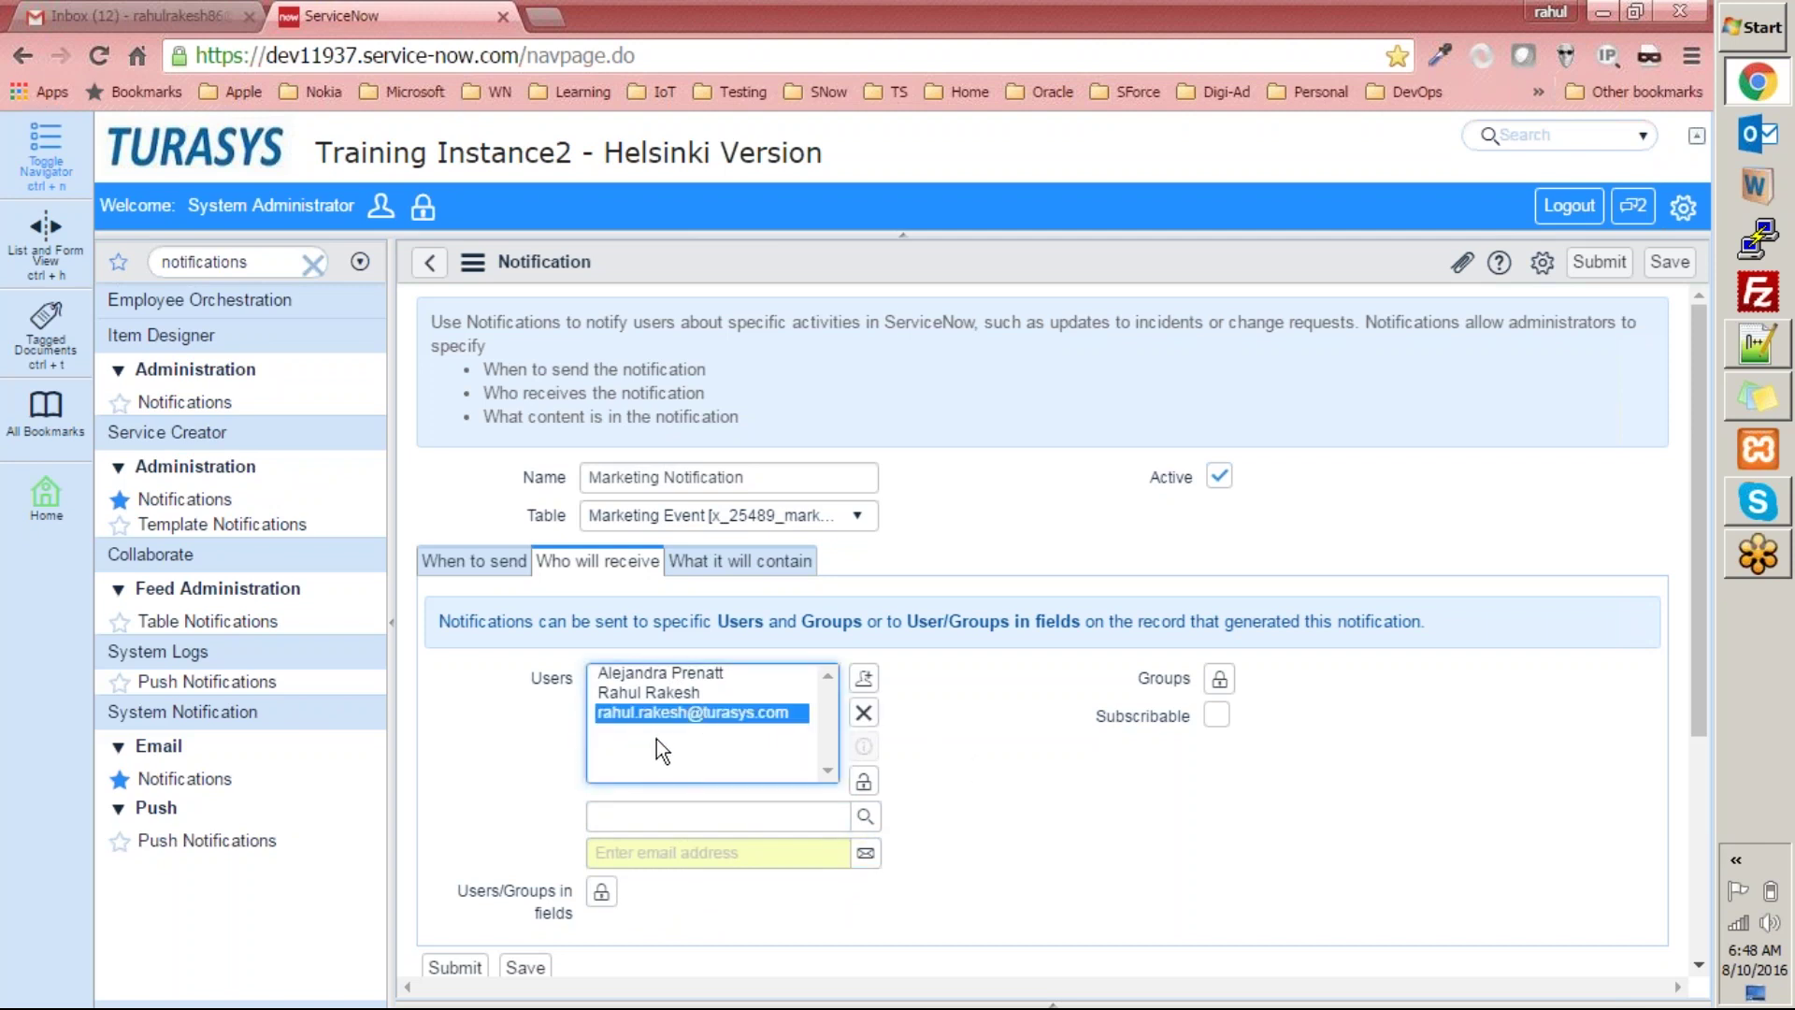
left_click(708, 814)
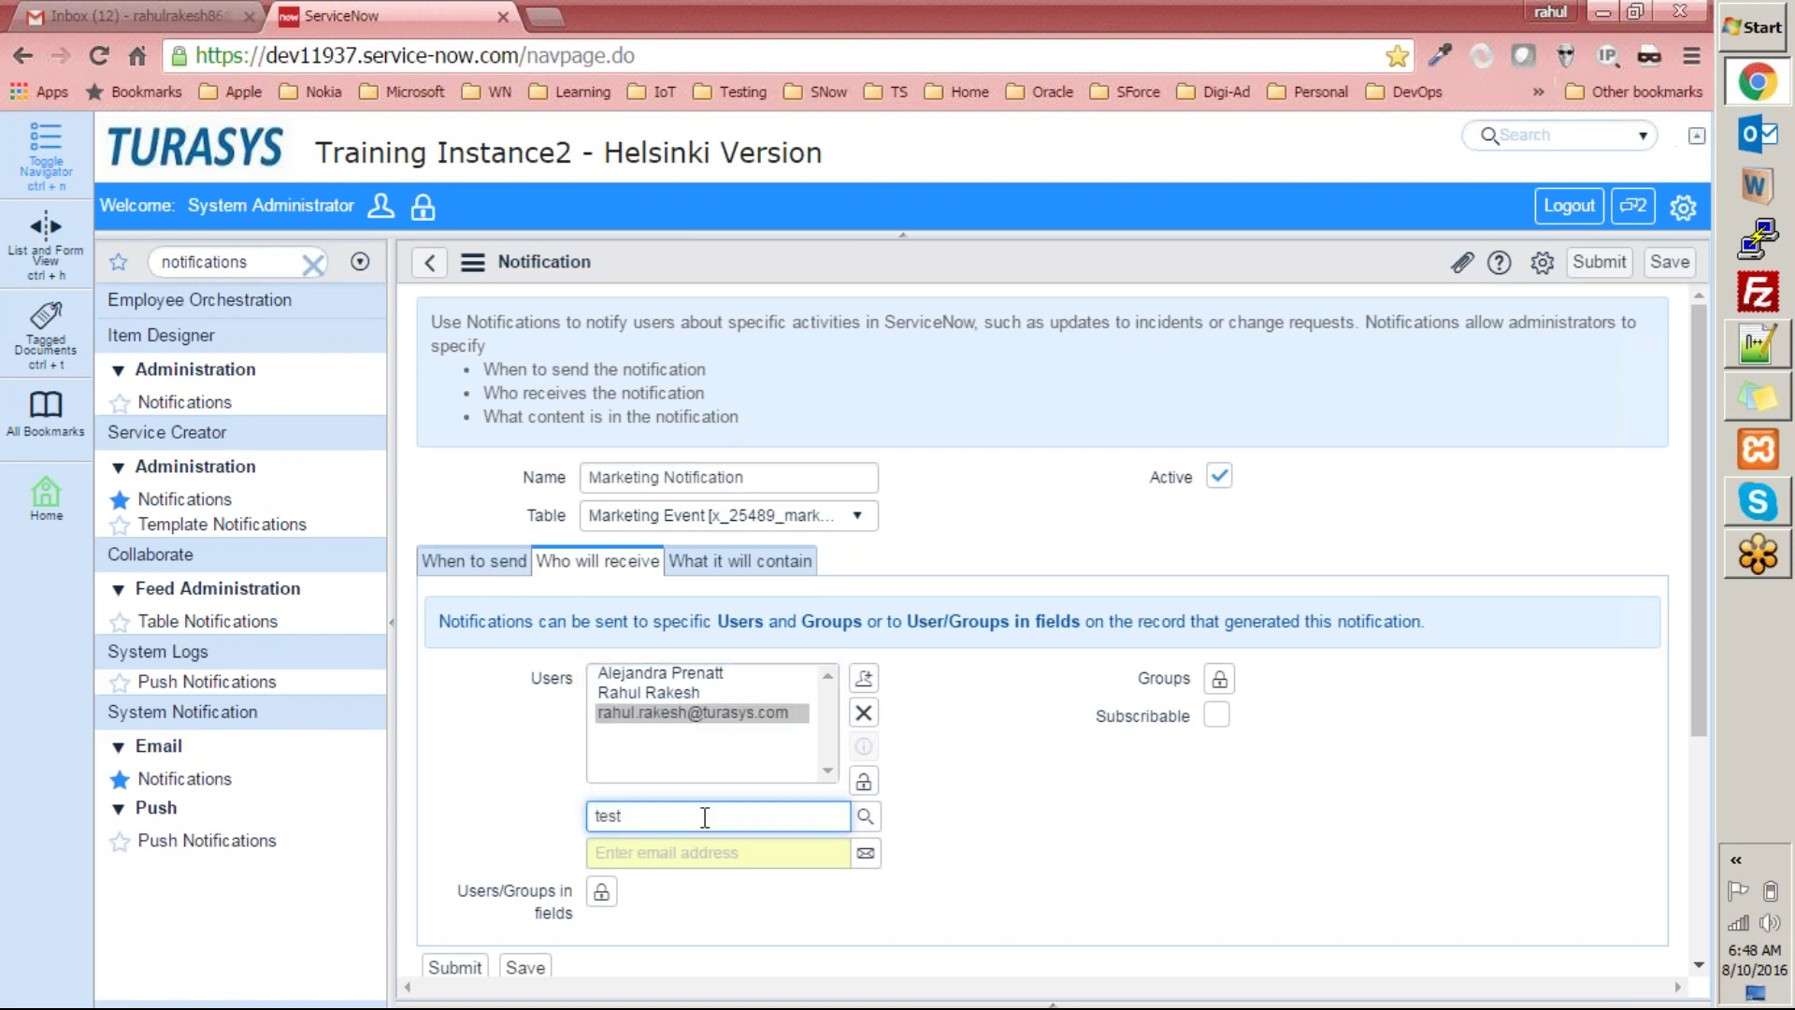
key("ctrl+a")
key("ctrl+c")
key("BackSpace")
left_click(665, 853)
key("ctrl+v")
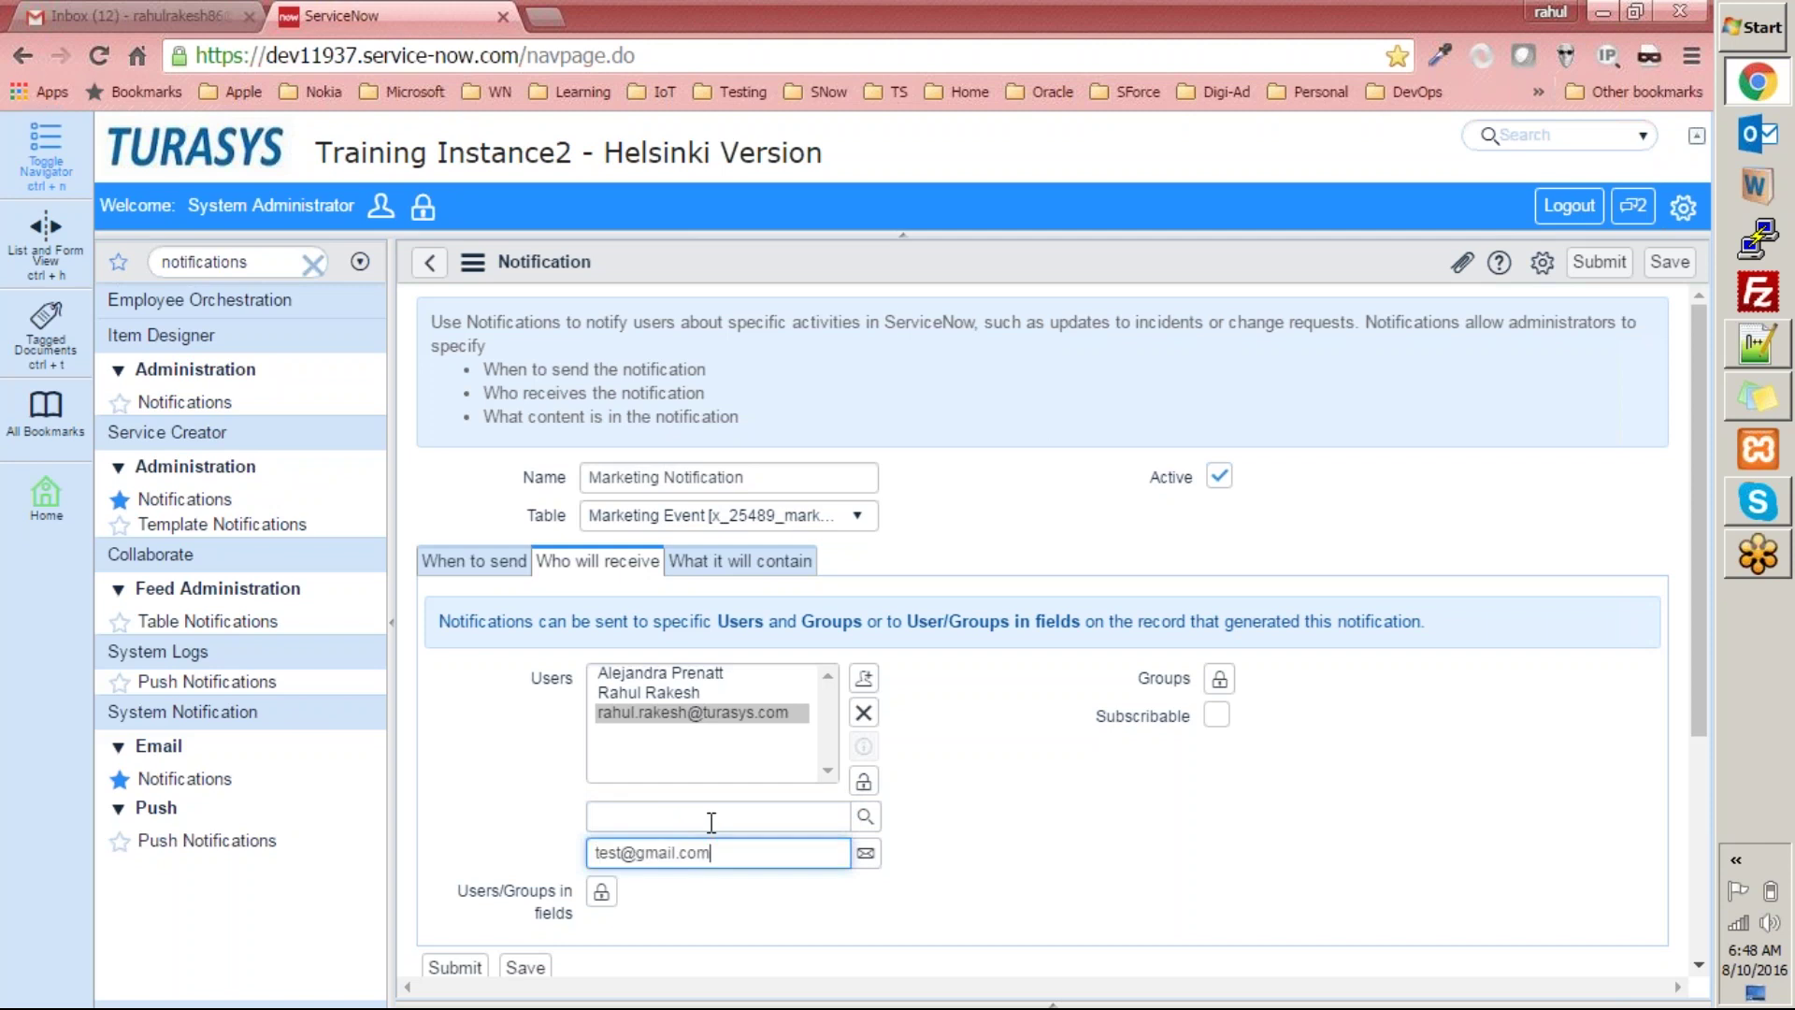
left_click(865, 854)
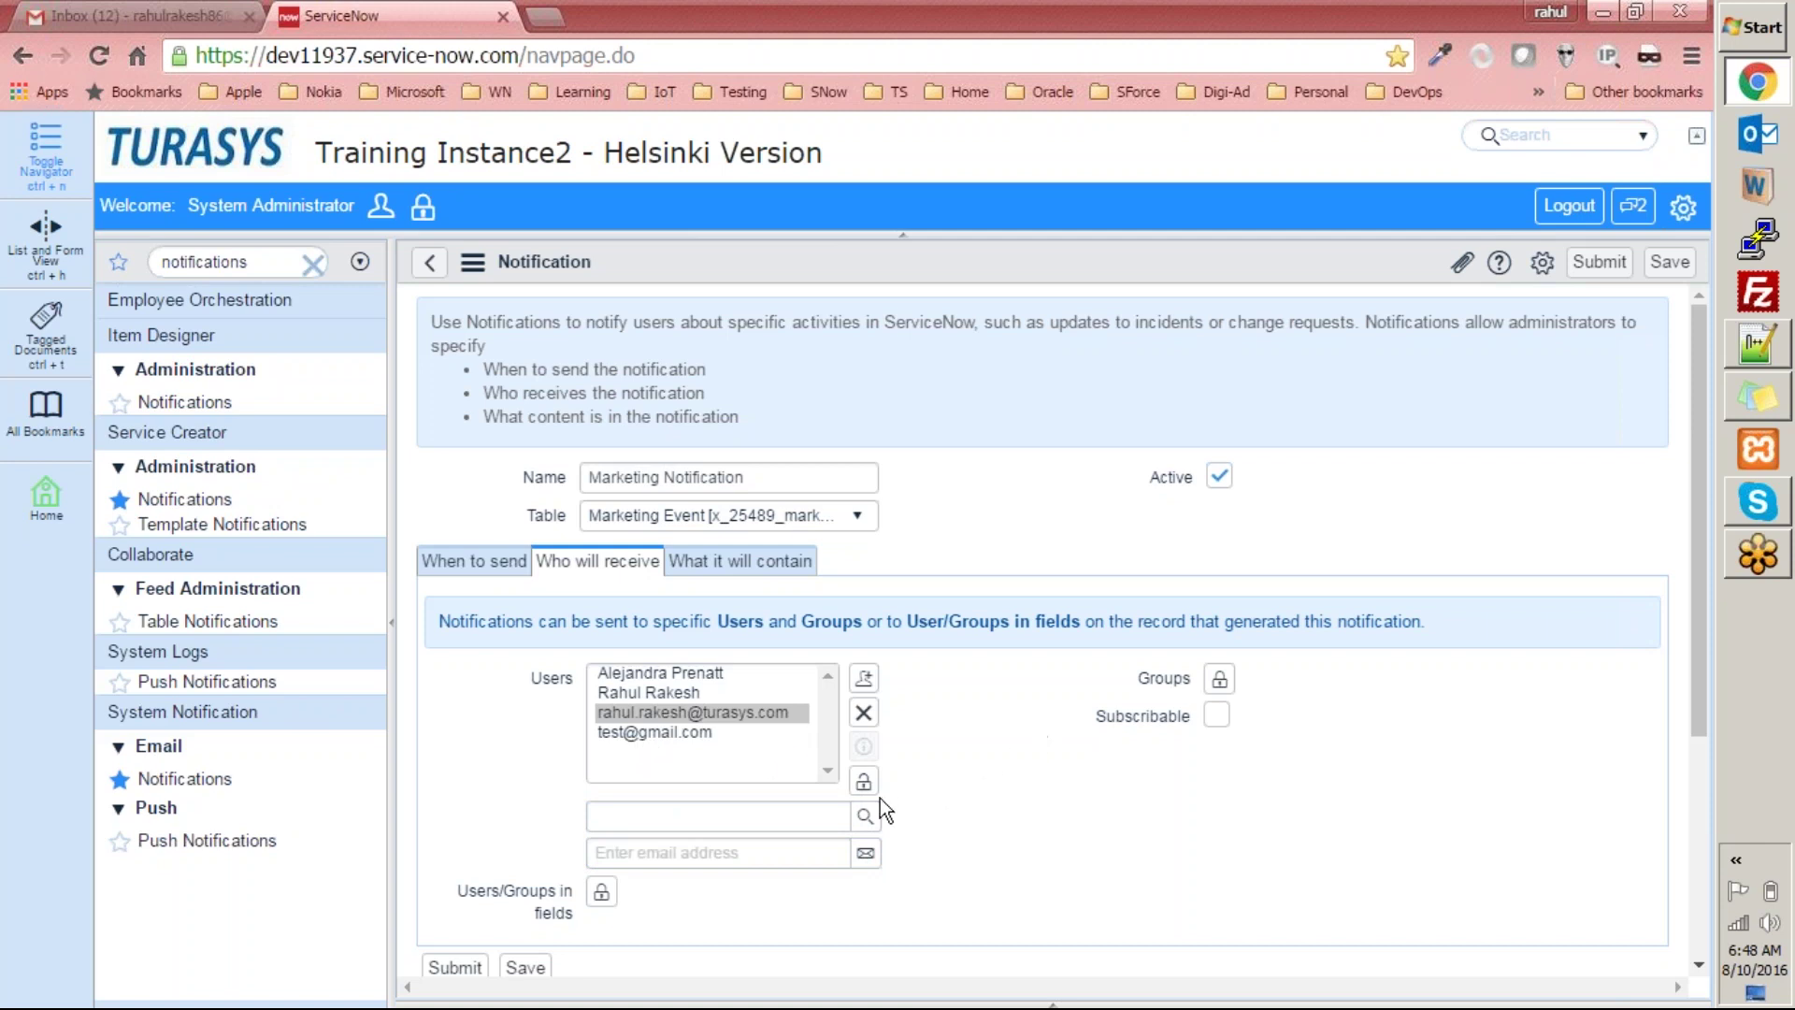
left_click(861, 781)
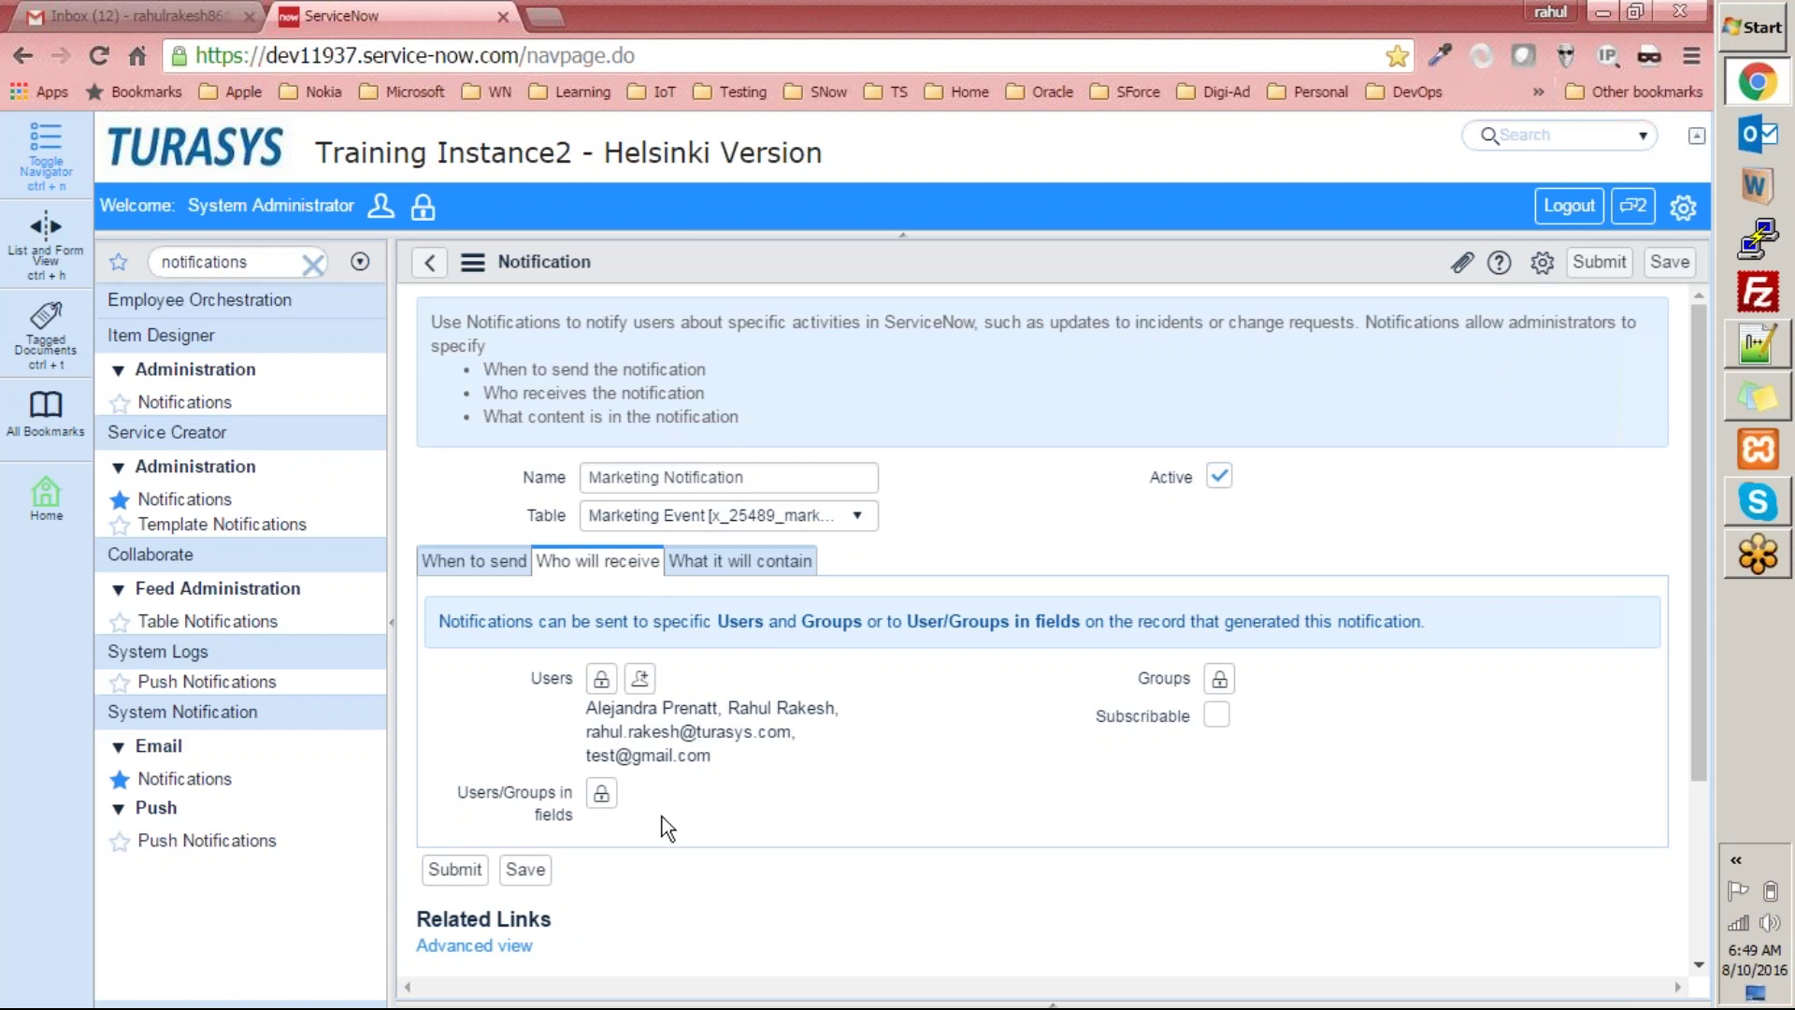
left_click(601, 793)
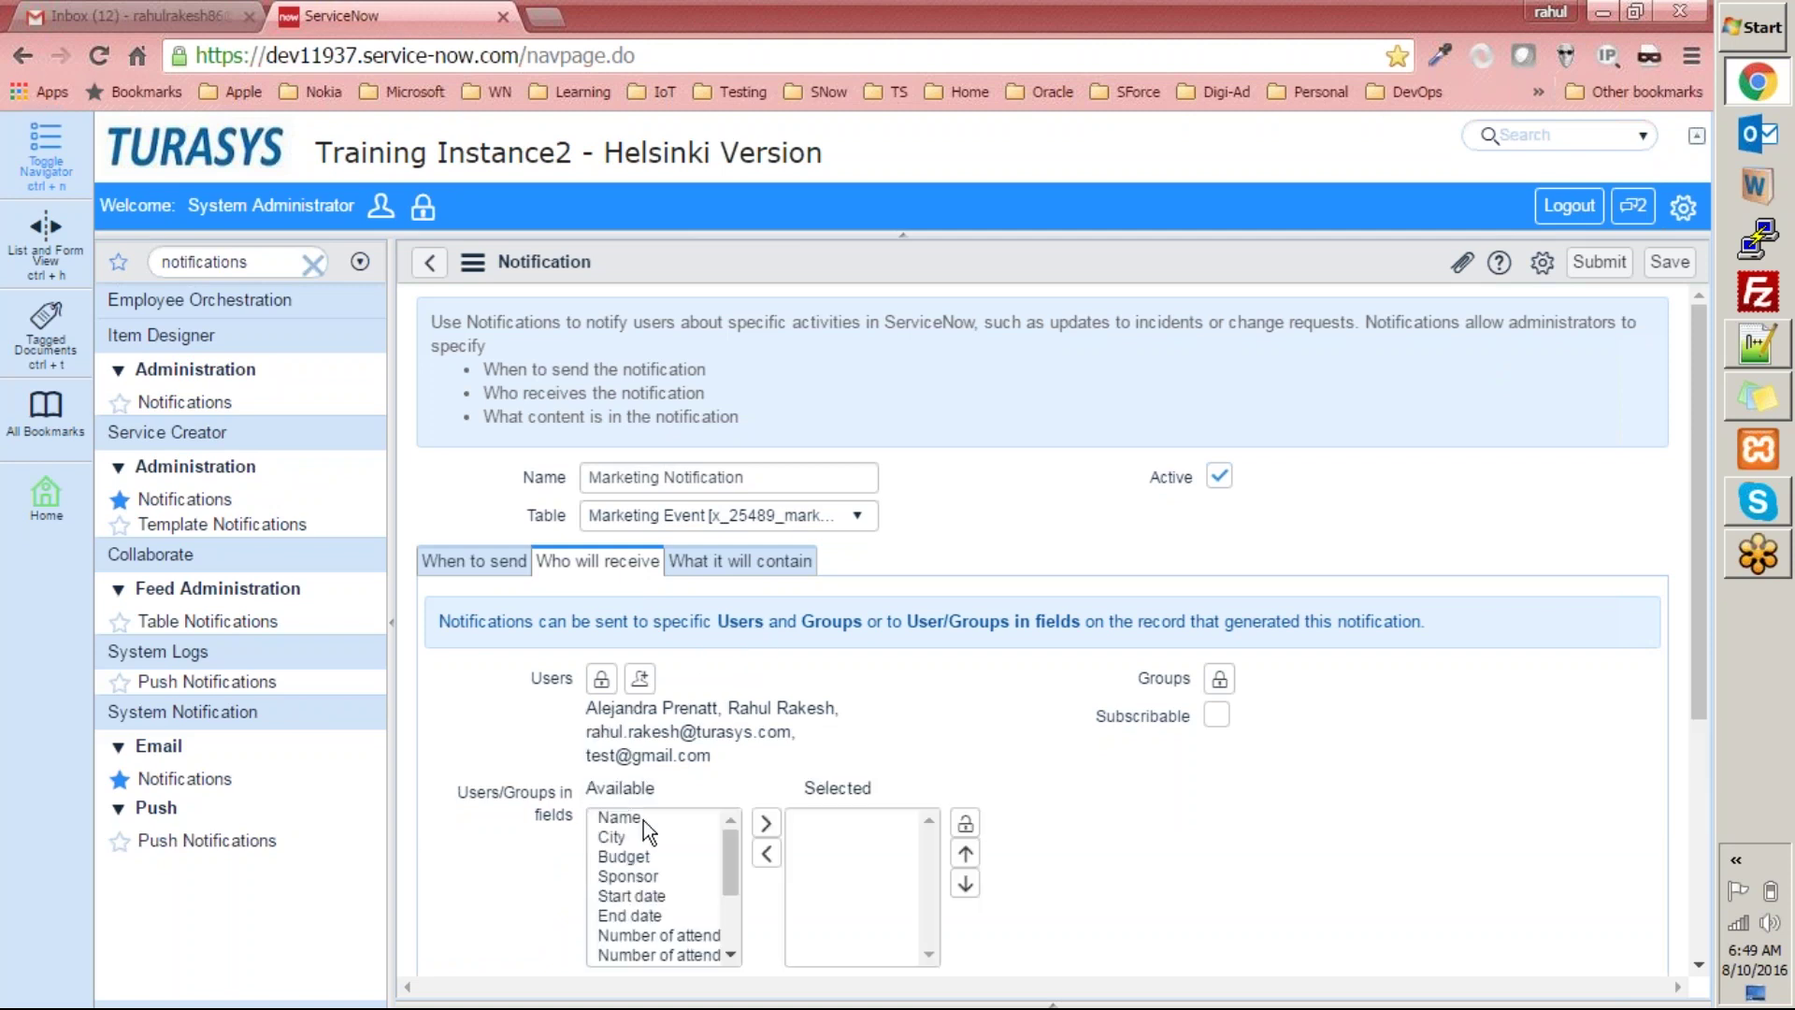
scroll(727, 849, "down", 3)
scroll(711, 869, "down", 2)
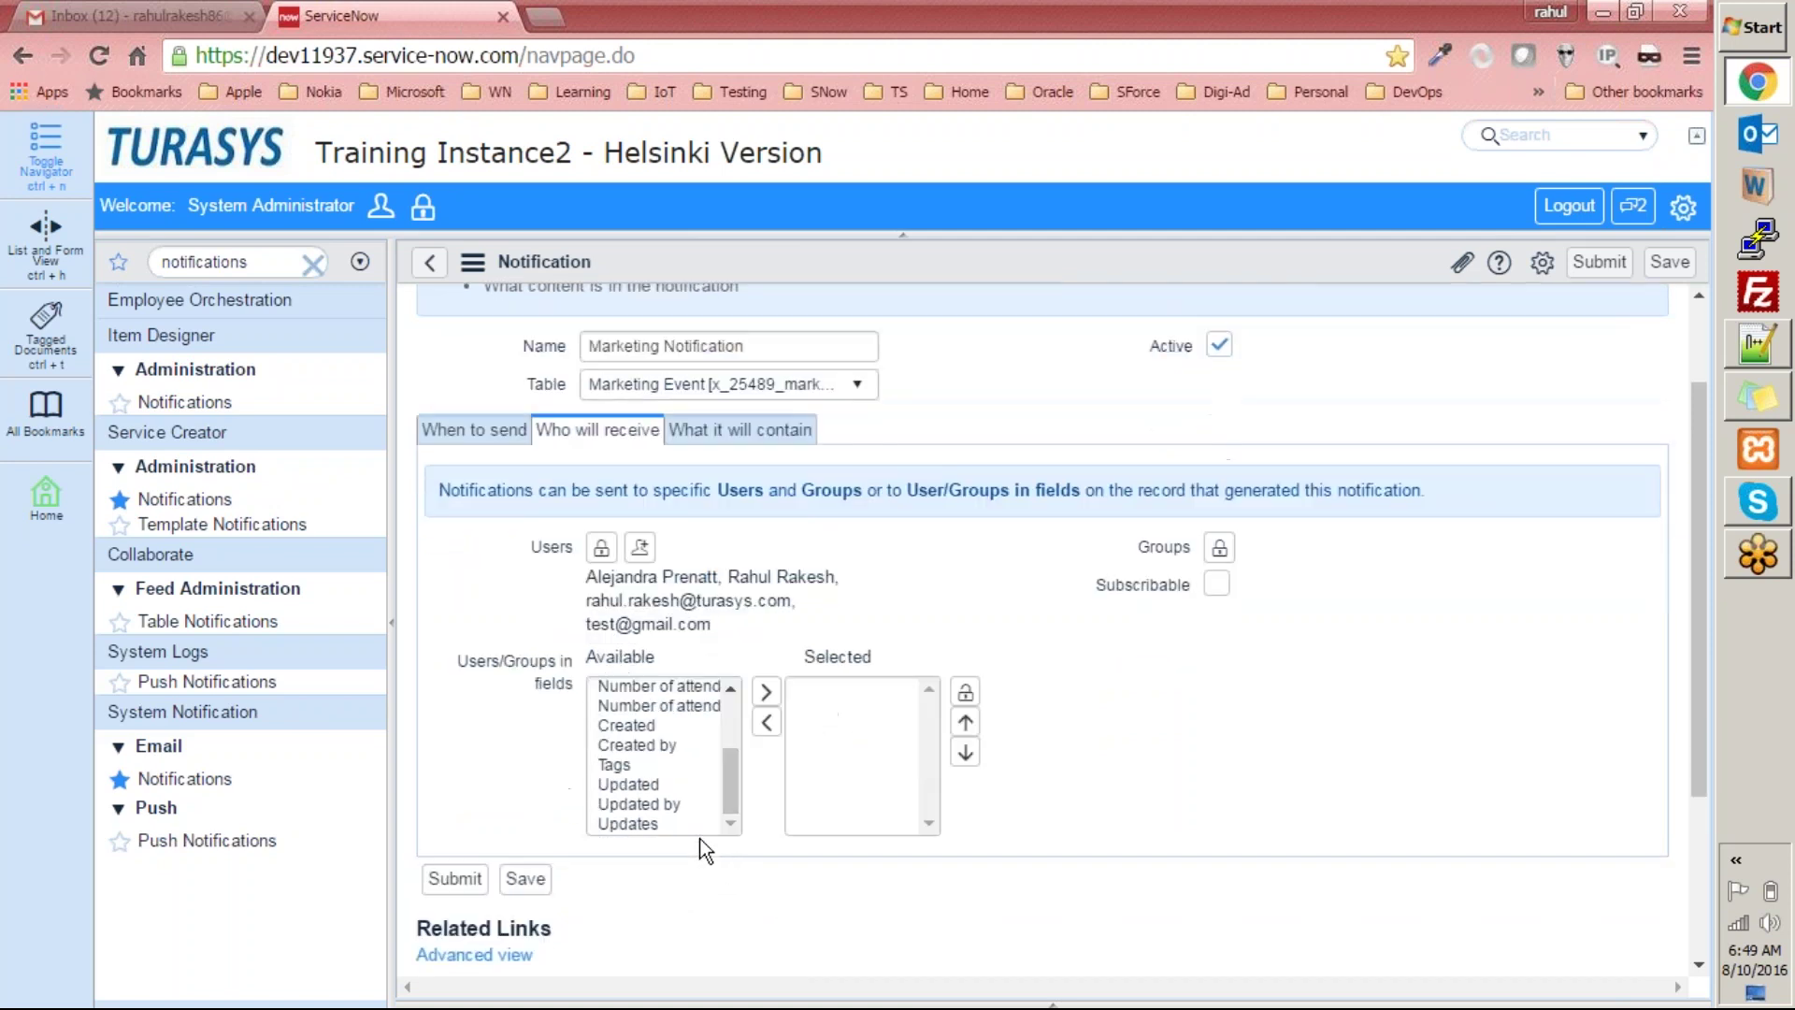
scroll(668, 785, "up", 3)
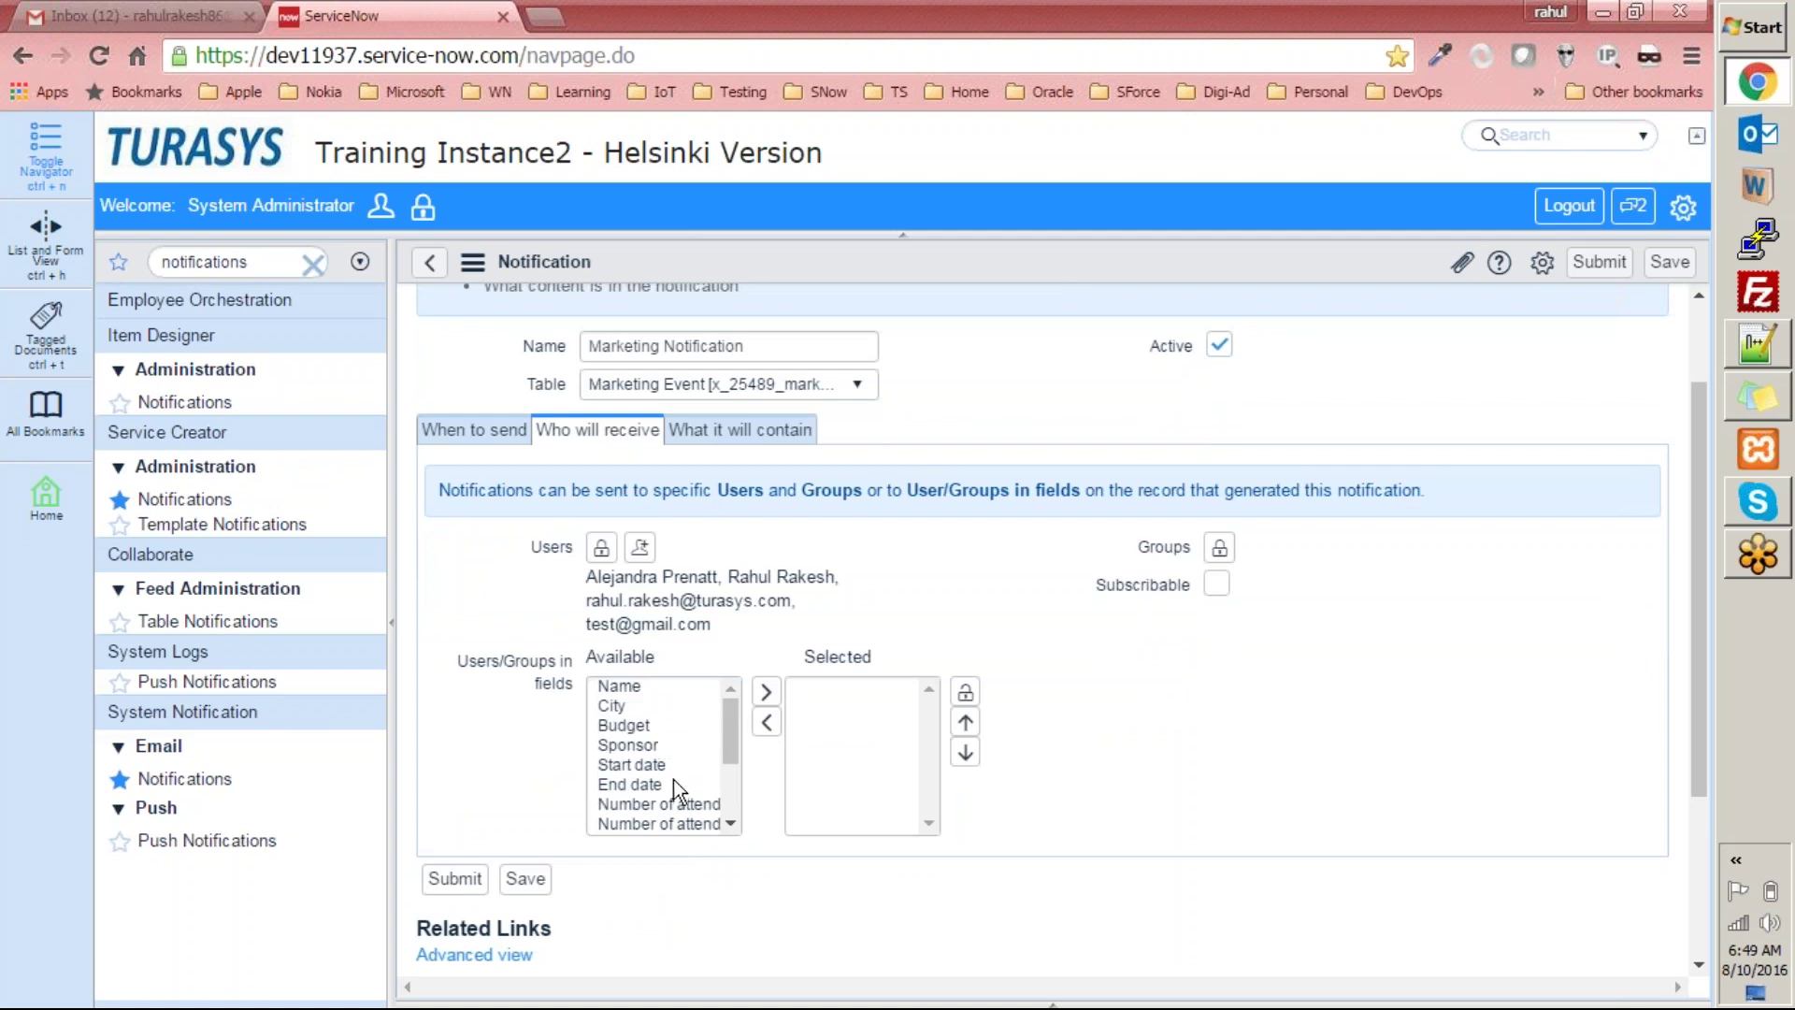
left_click(638, 722)
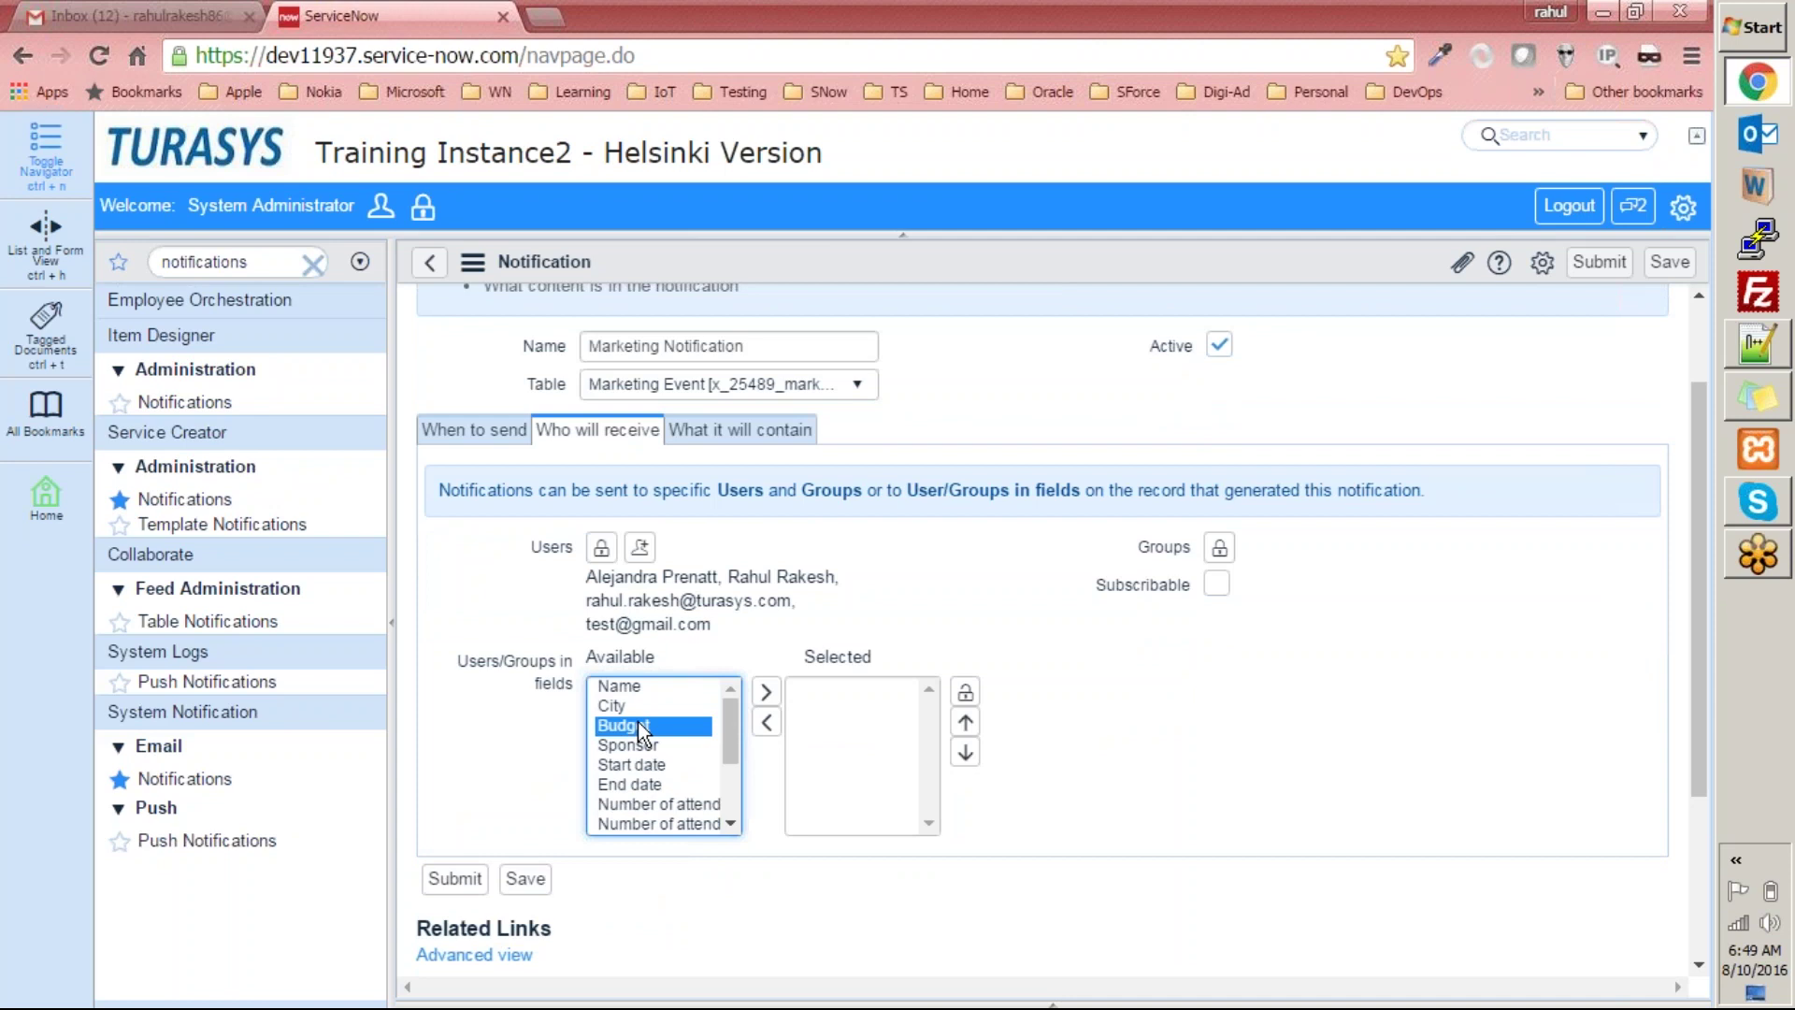
left_click(765, 692)
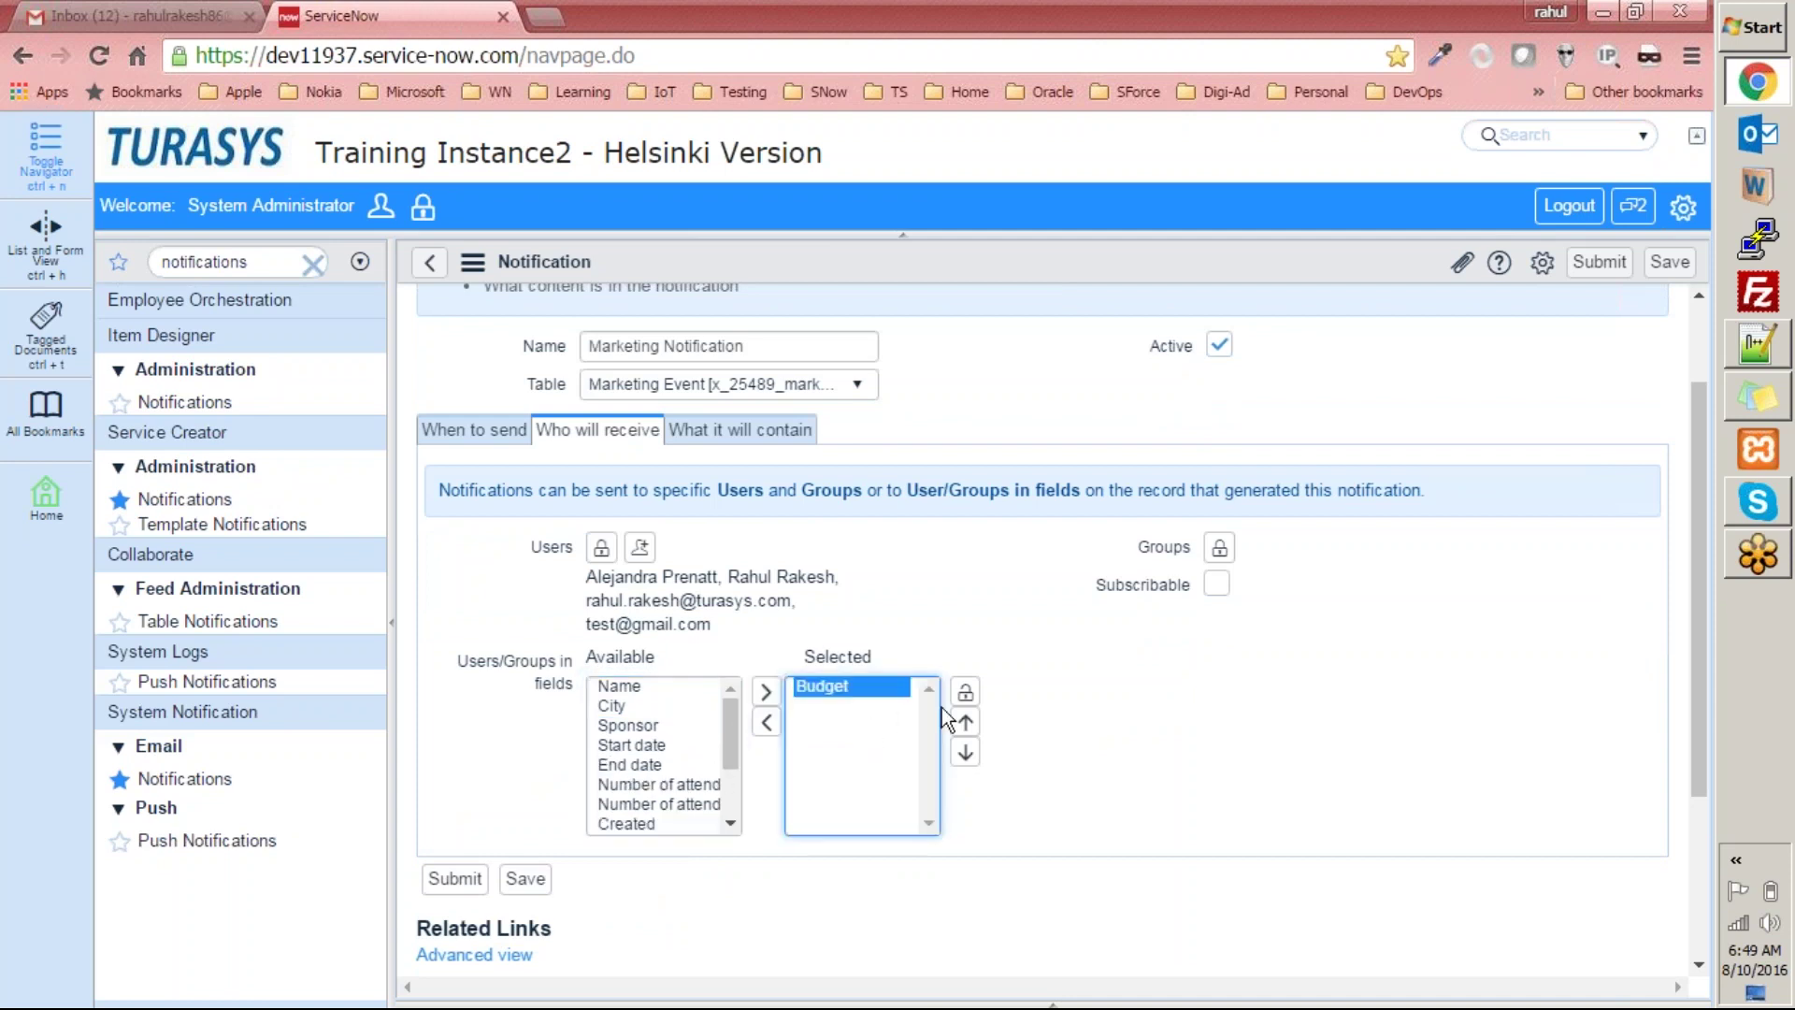
left_click(766, 724)
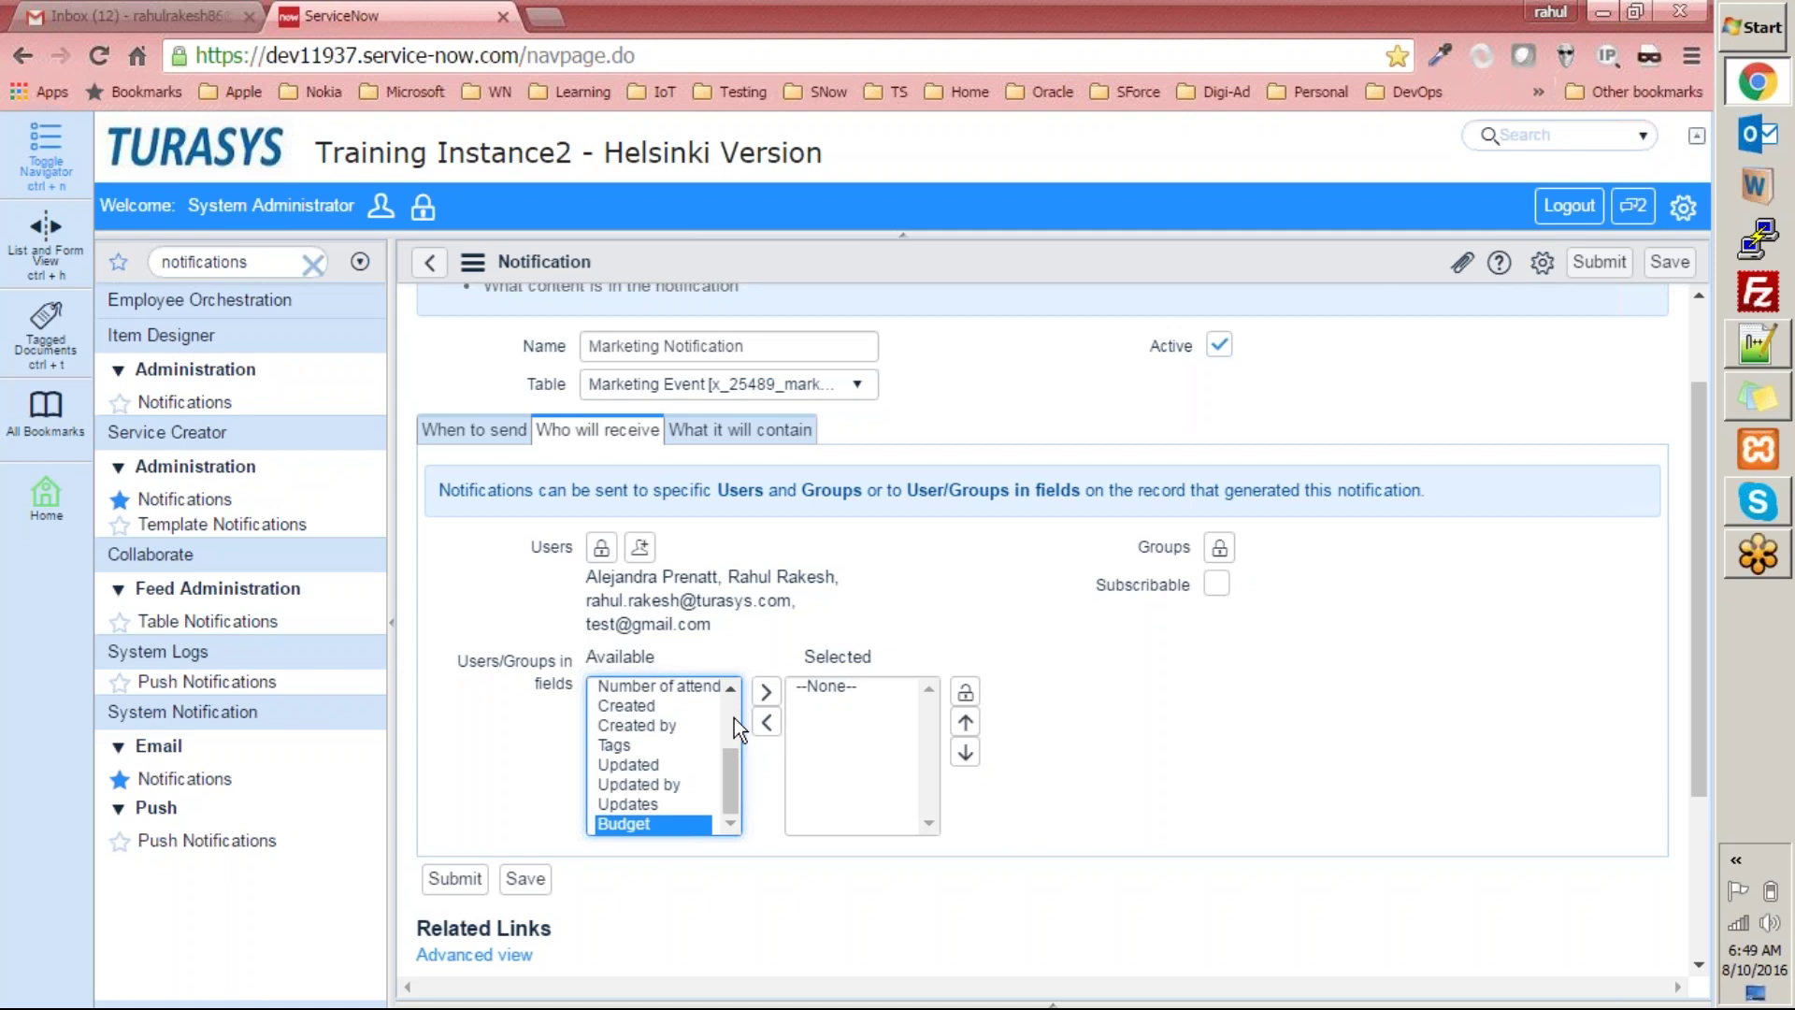
left_click(964, 692)
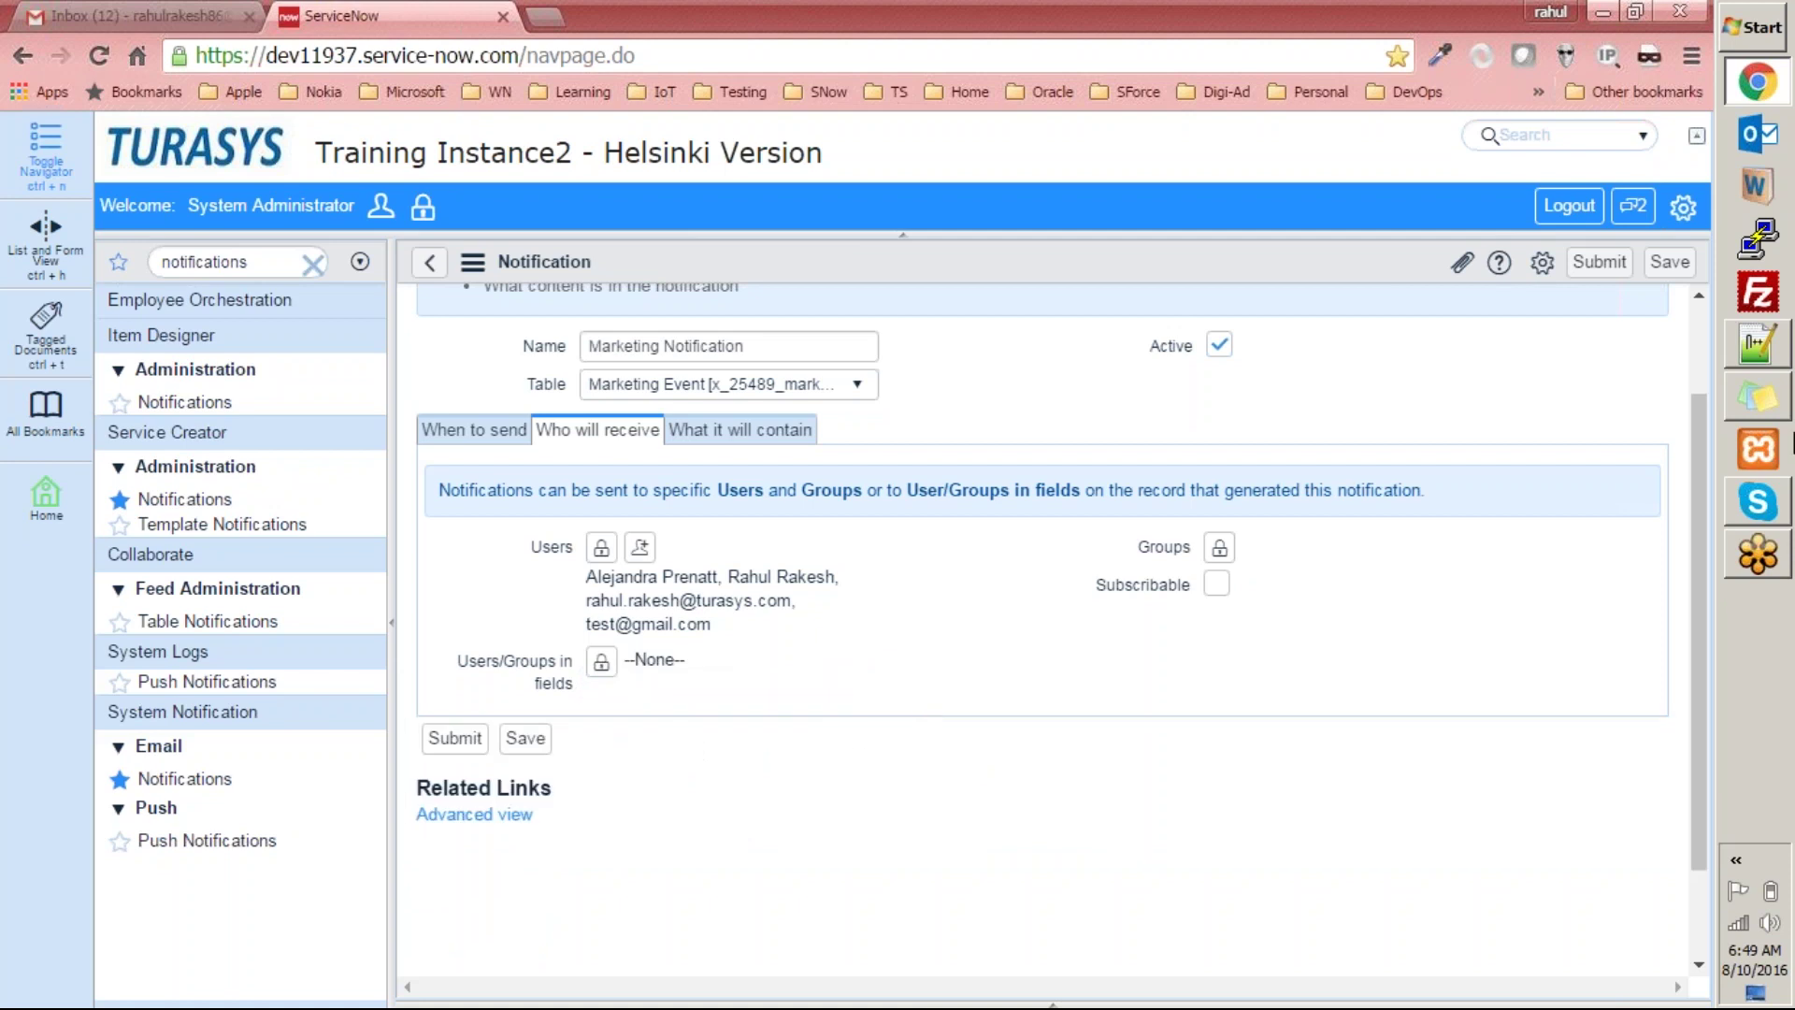
left_click(1219, 547)
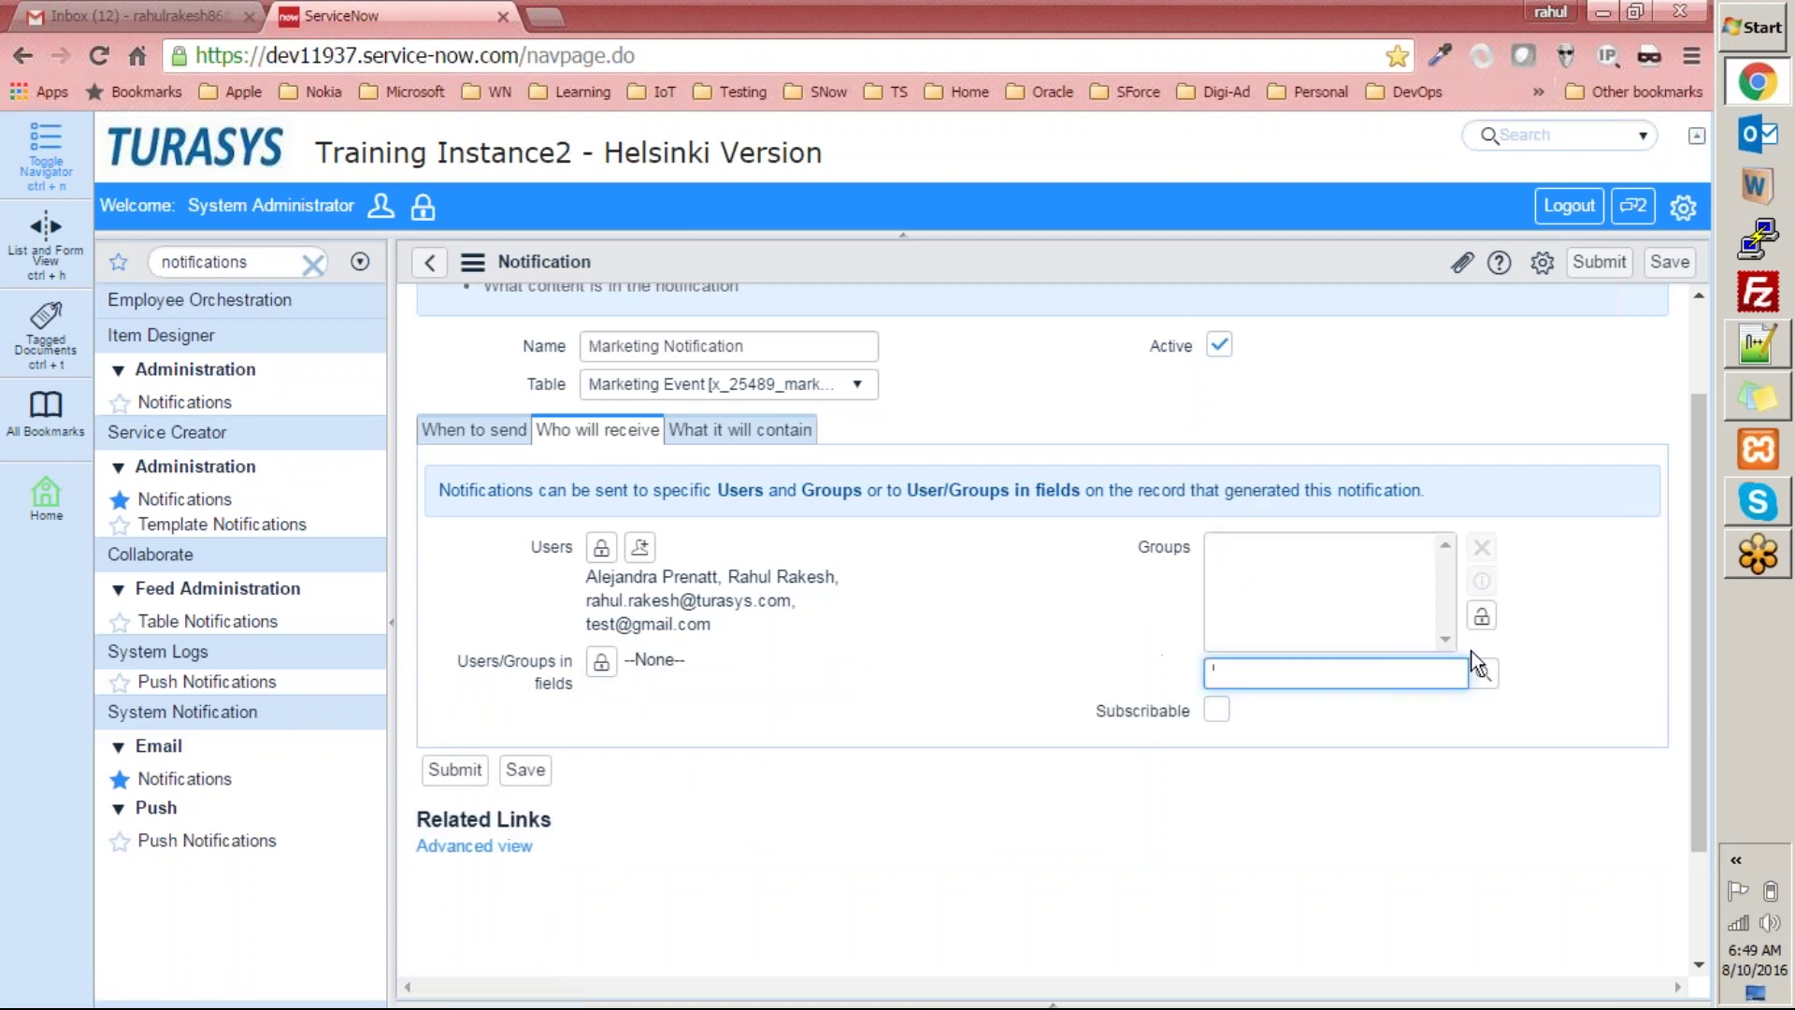
Pick Training User Group from the groups lookup and lock the Groups list.
left_click(1484, 673)
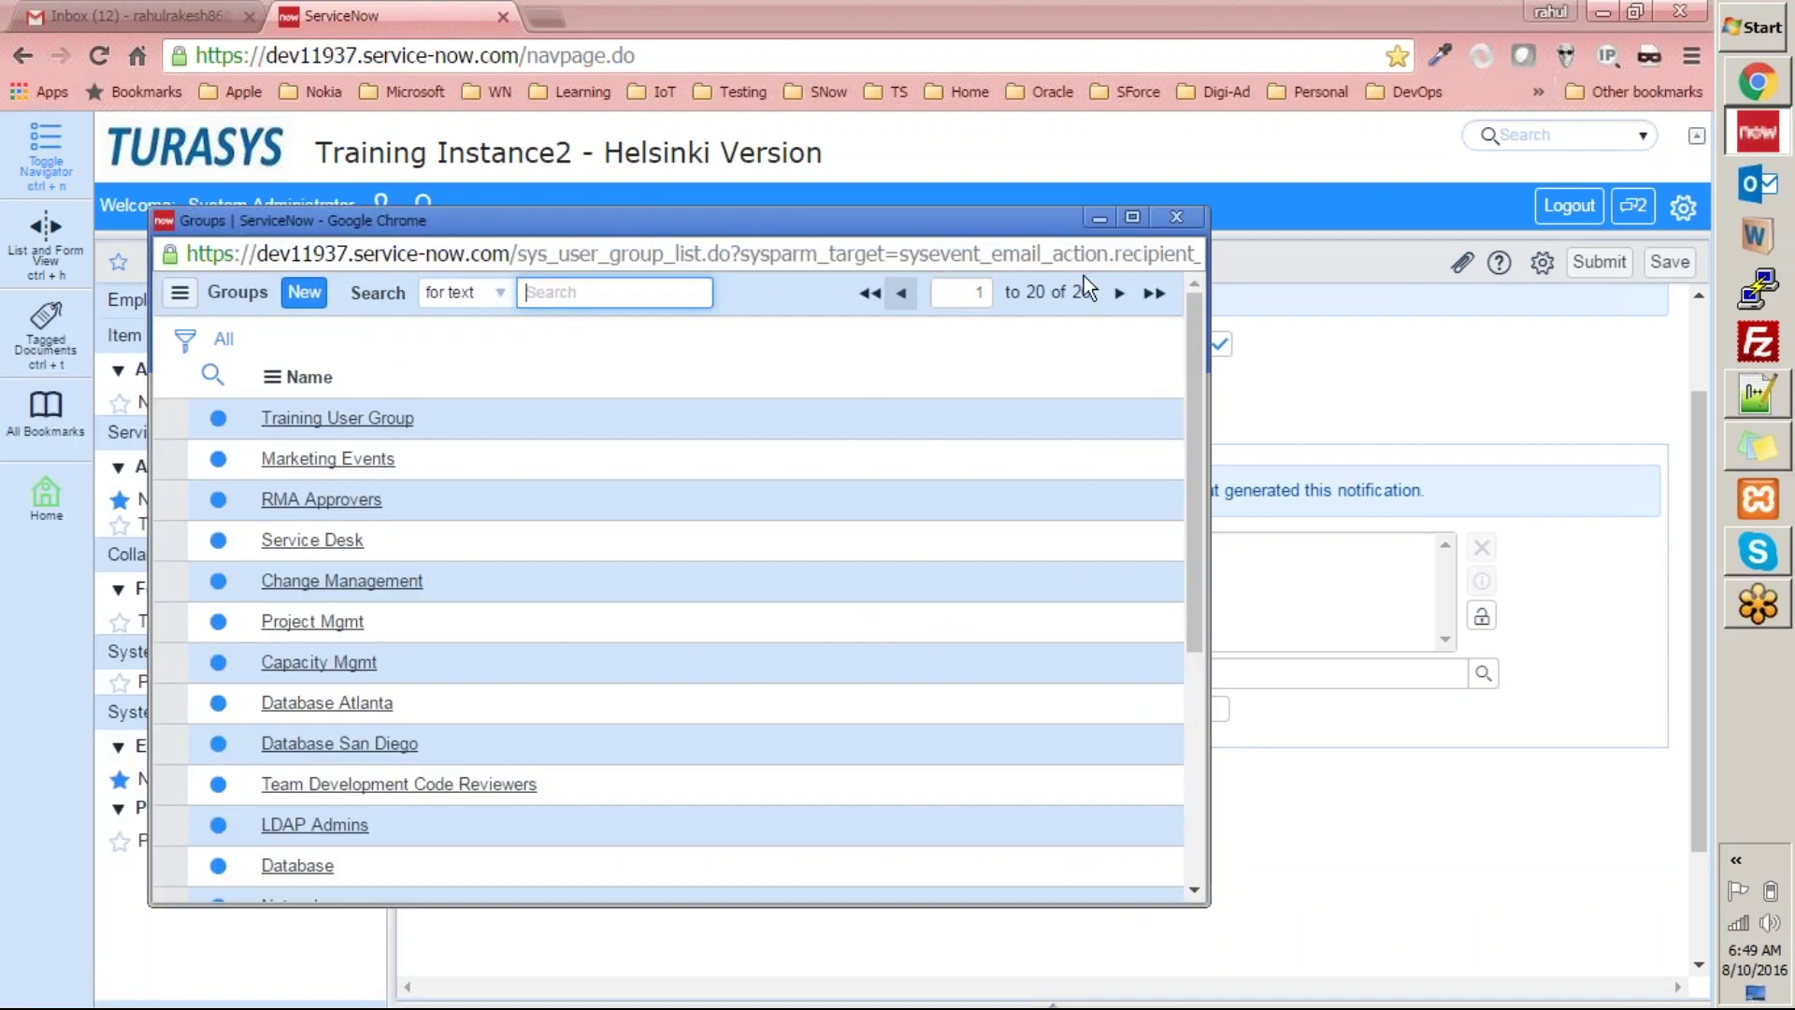
double_click(1082, 293)
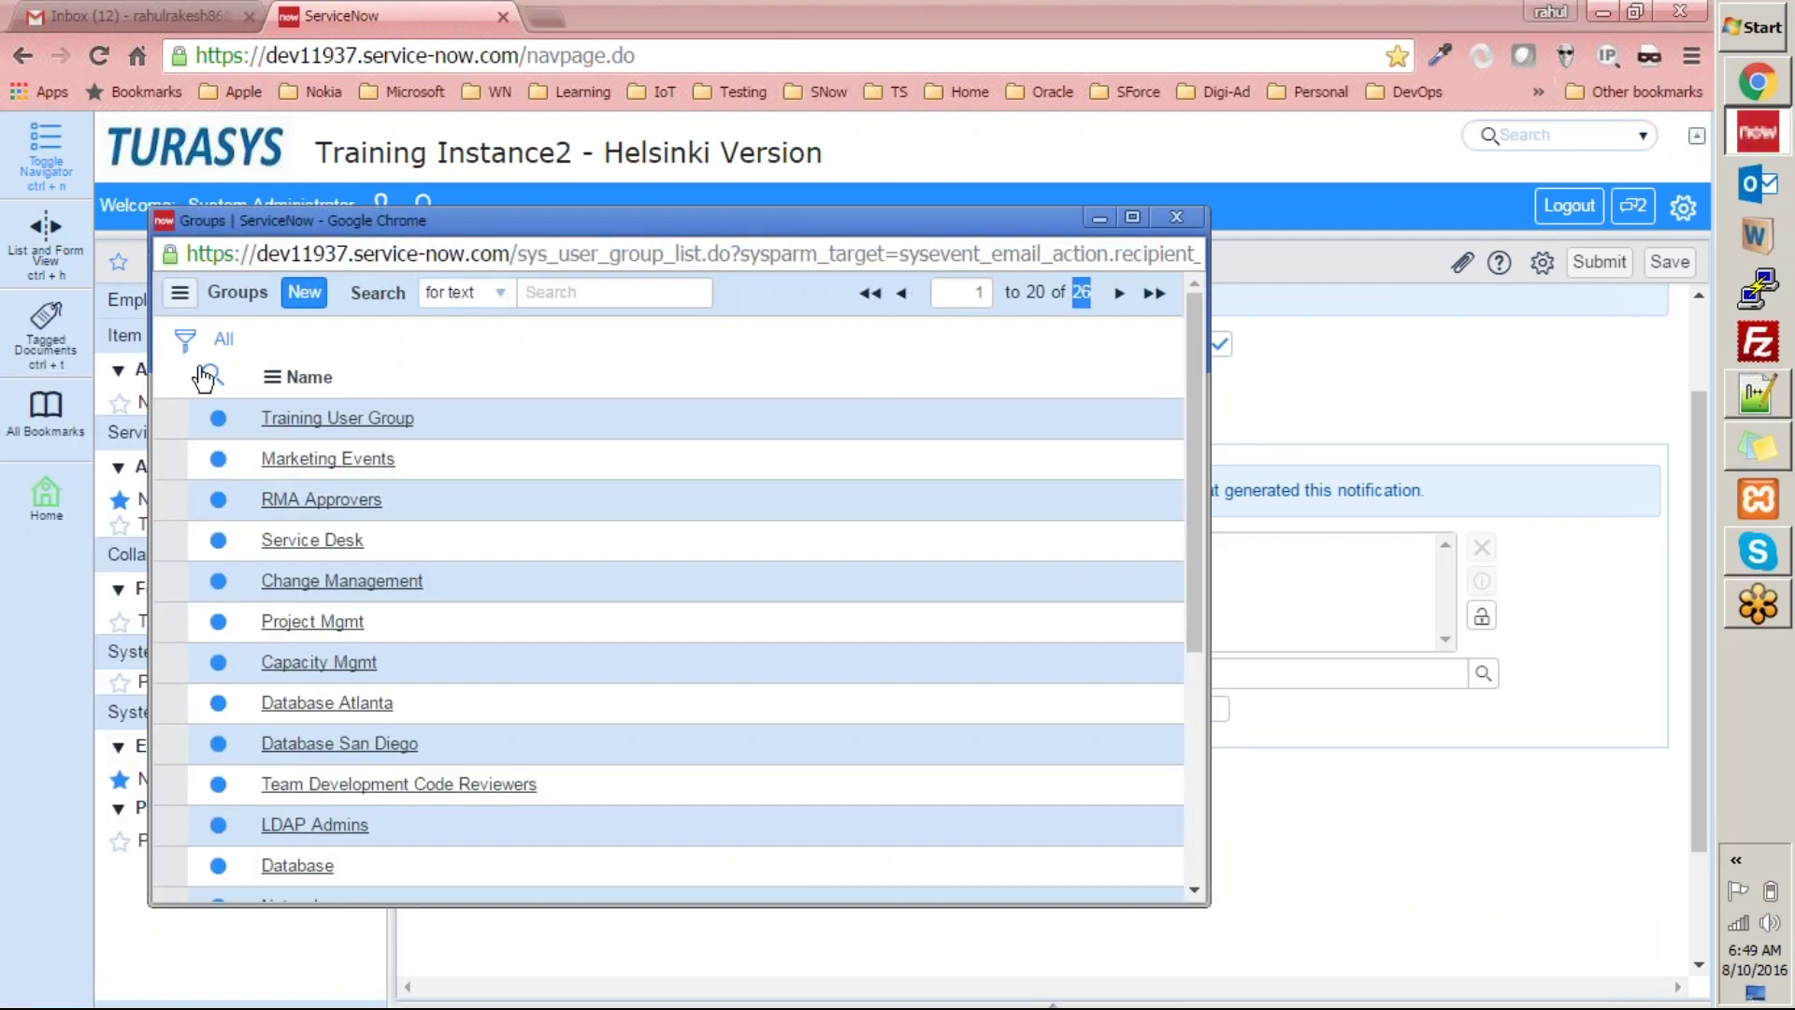
scroll(433, 813, "down", 4)
scroll(433, 817, "up", 4)
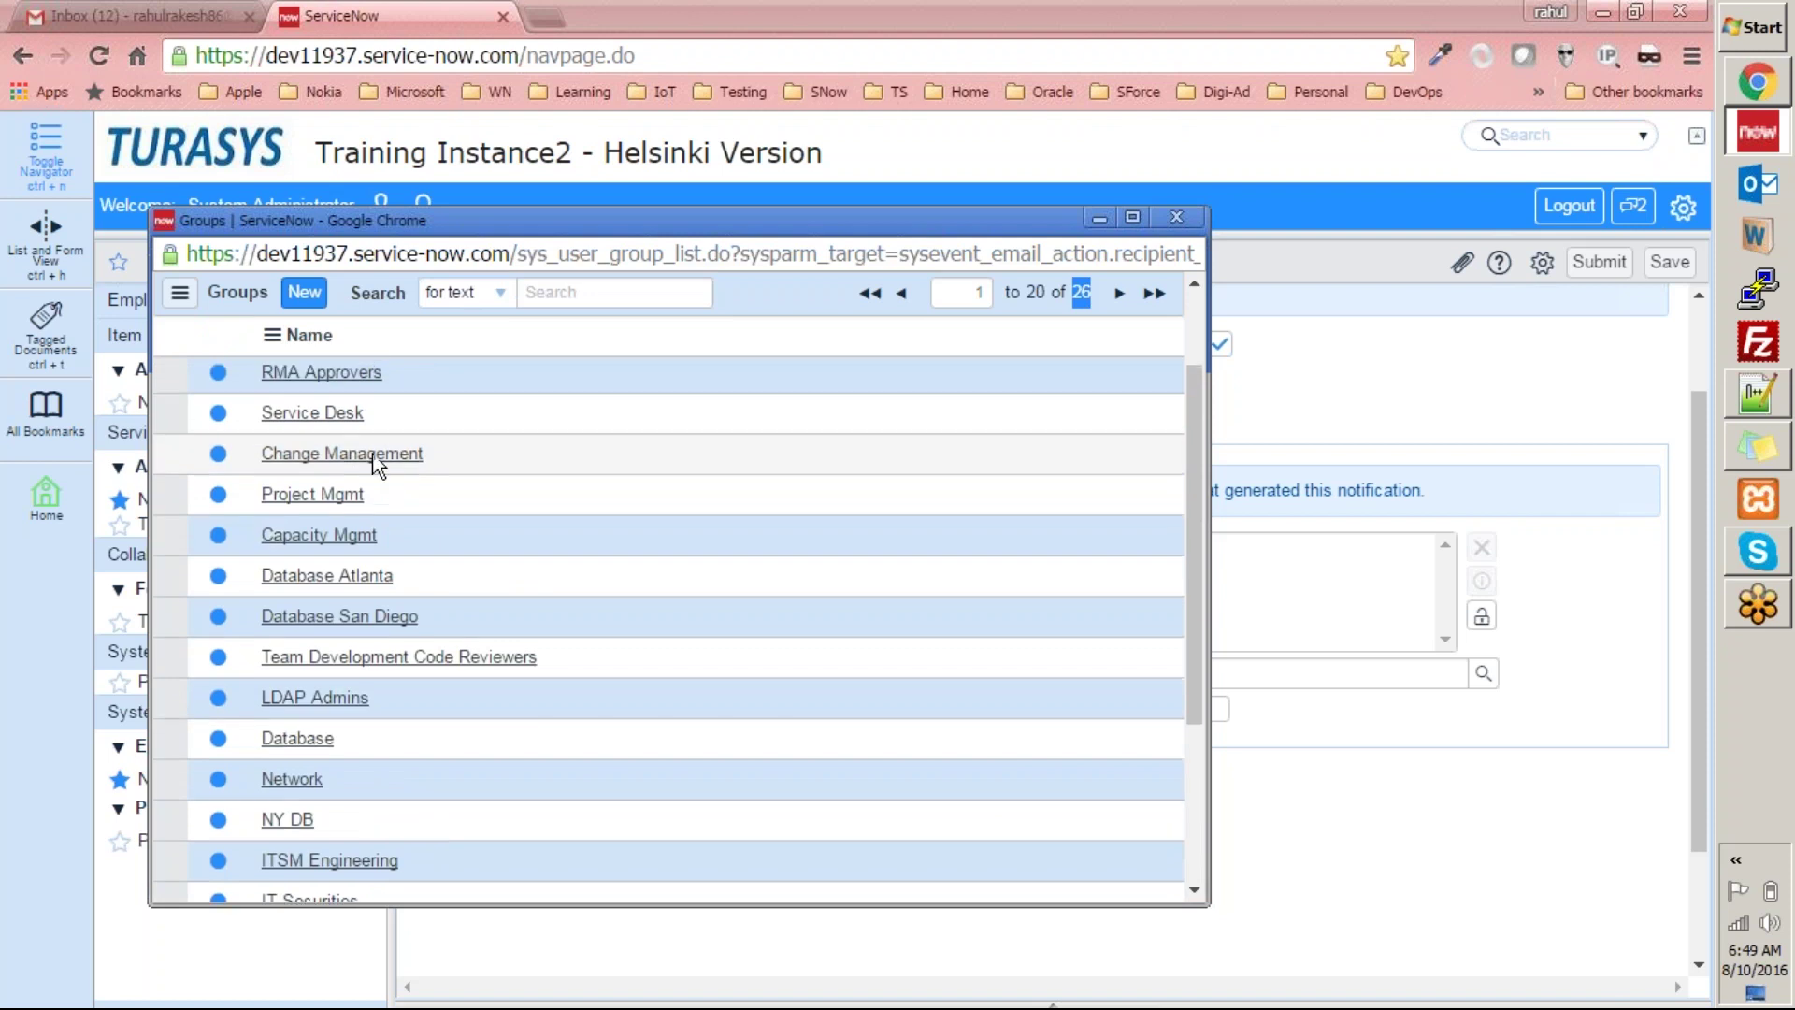
left_click(353, 418)
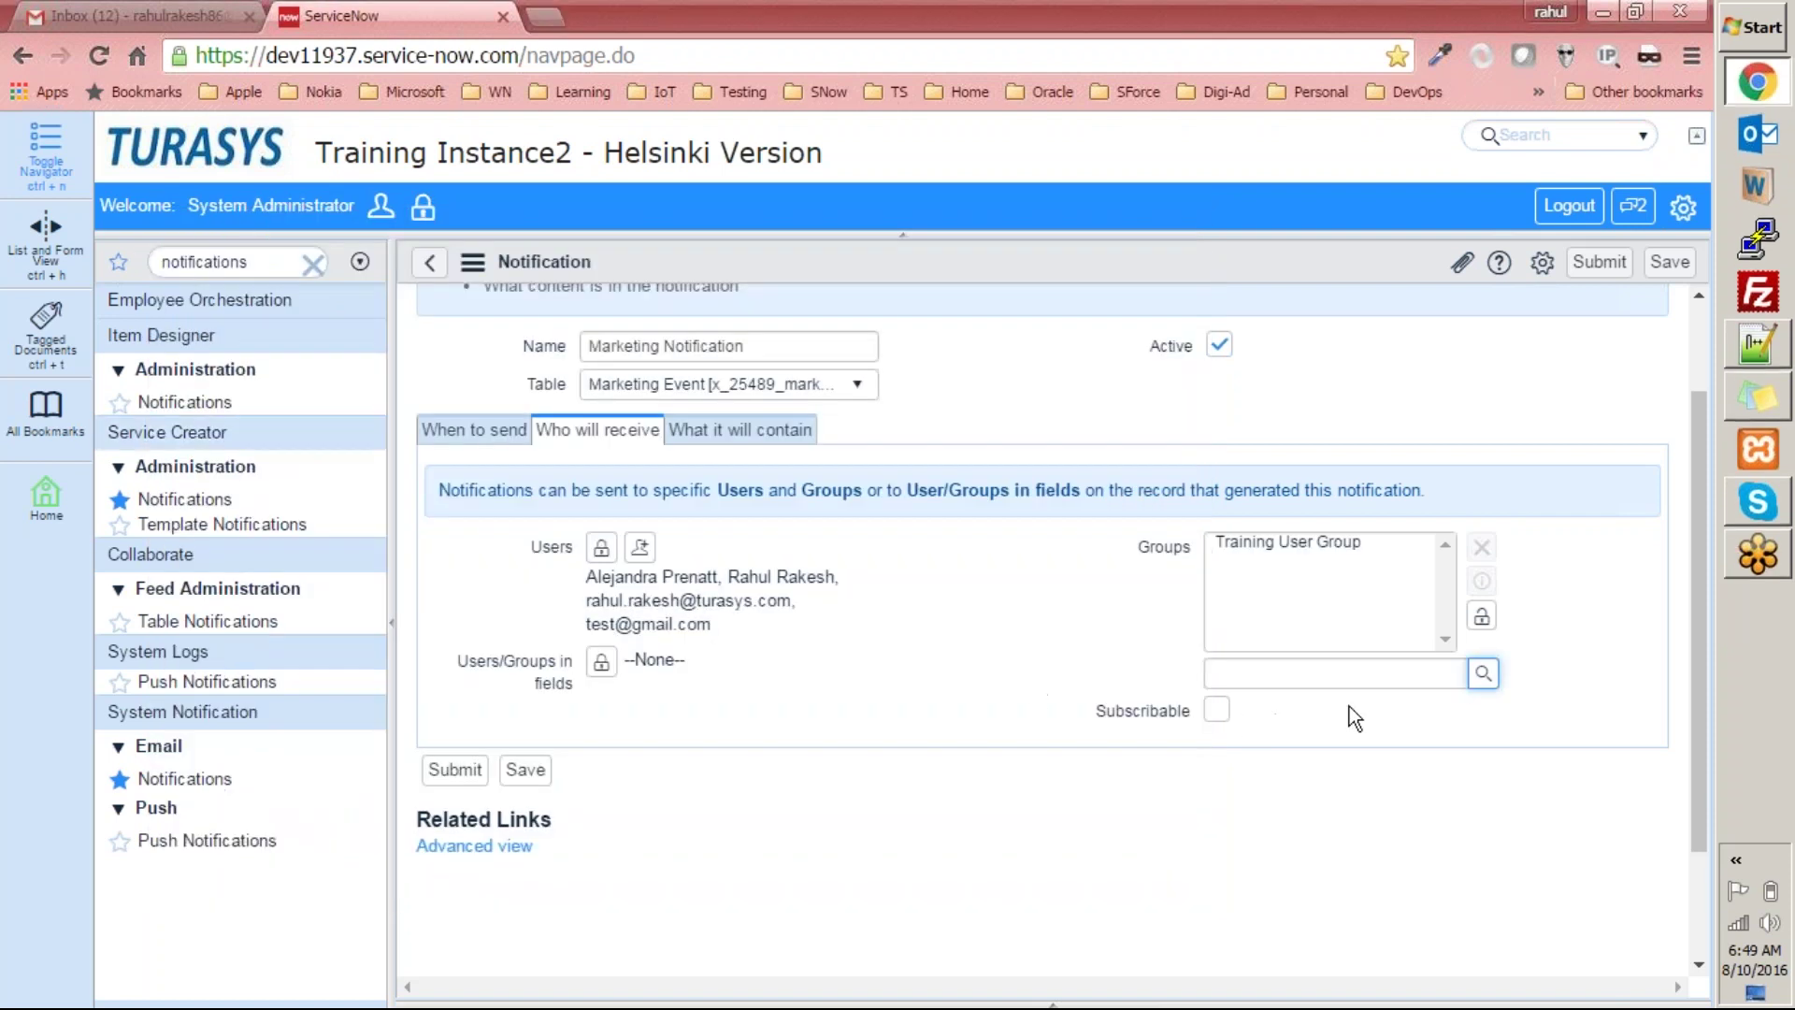
left_click(1482, 615)
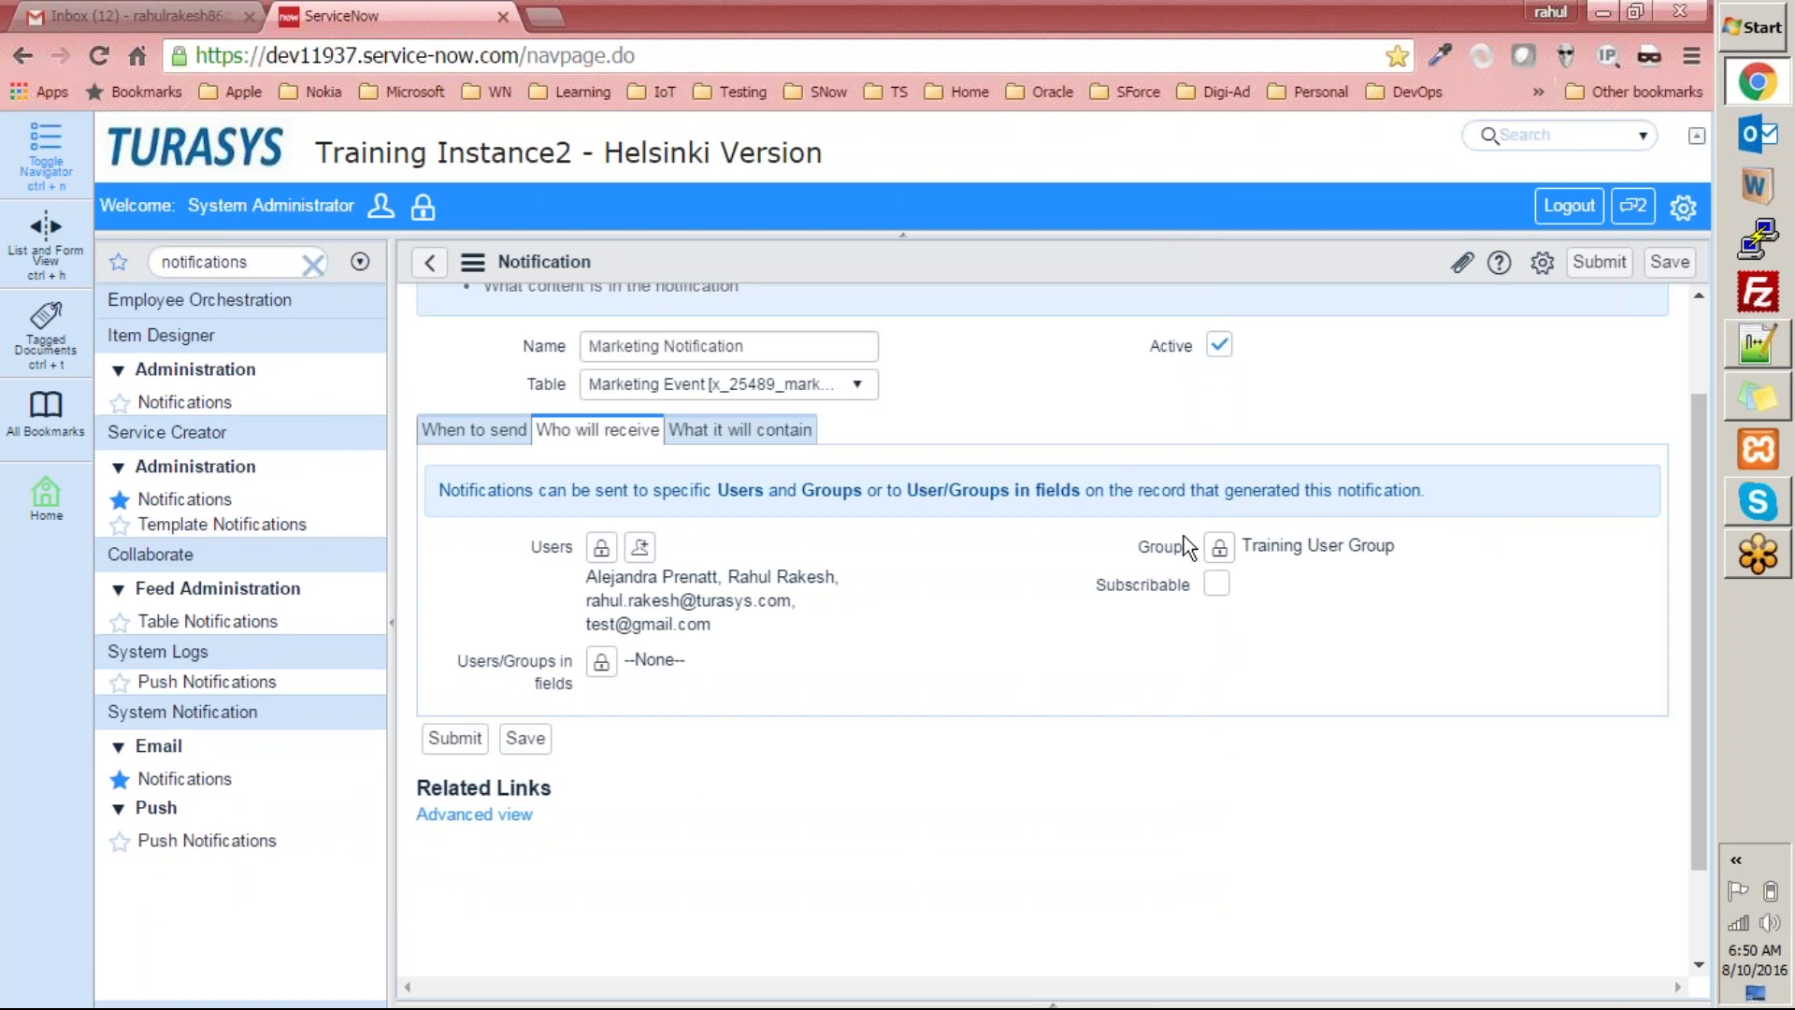
left_click_drag(1246, 547, 1430, 533)
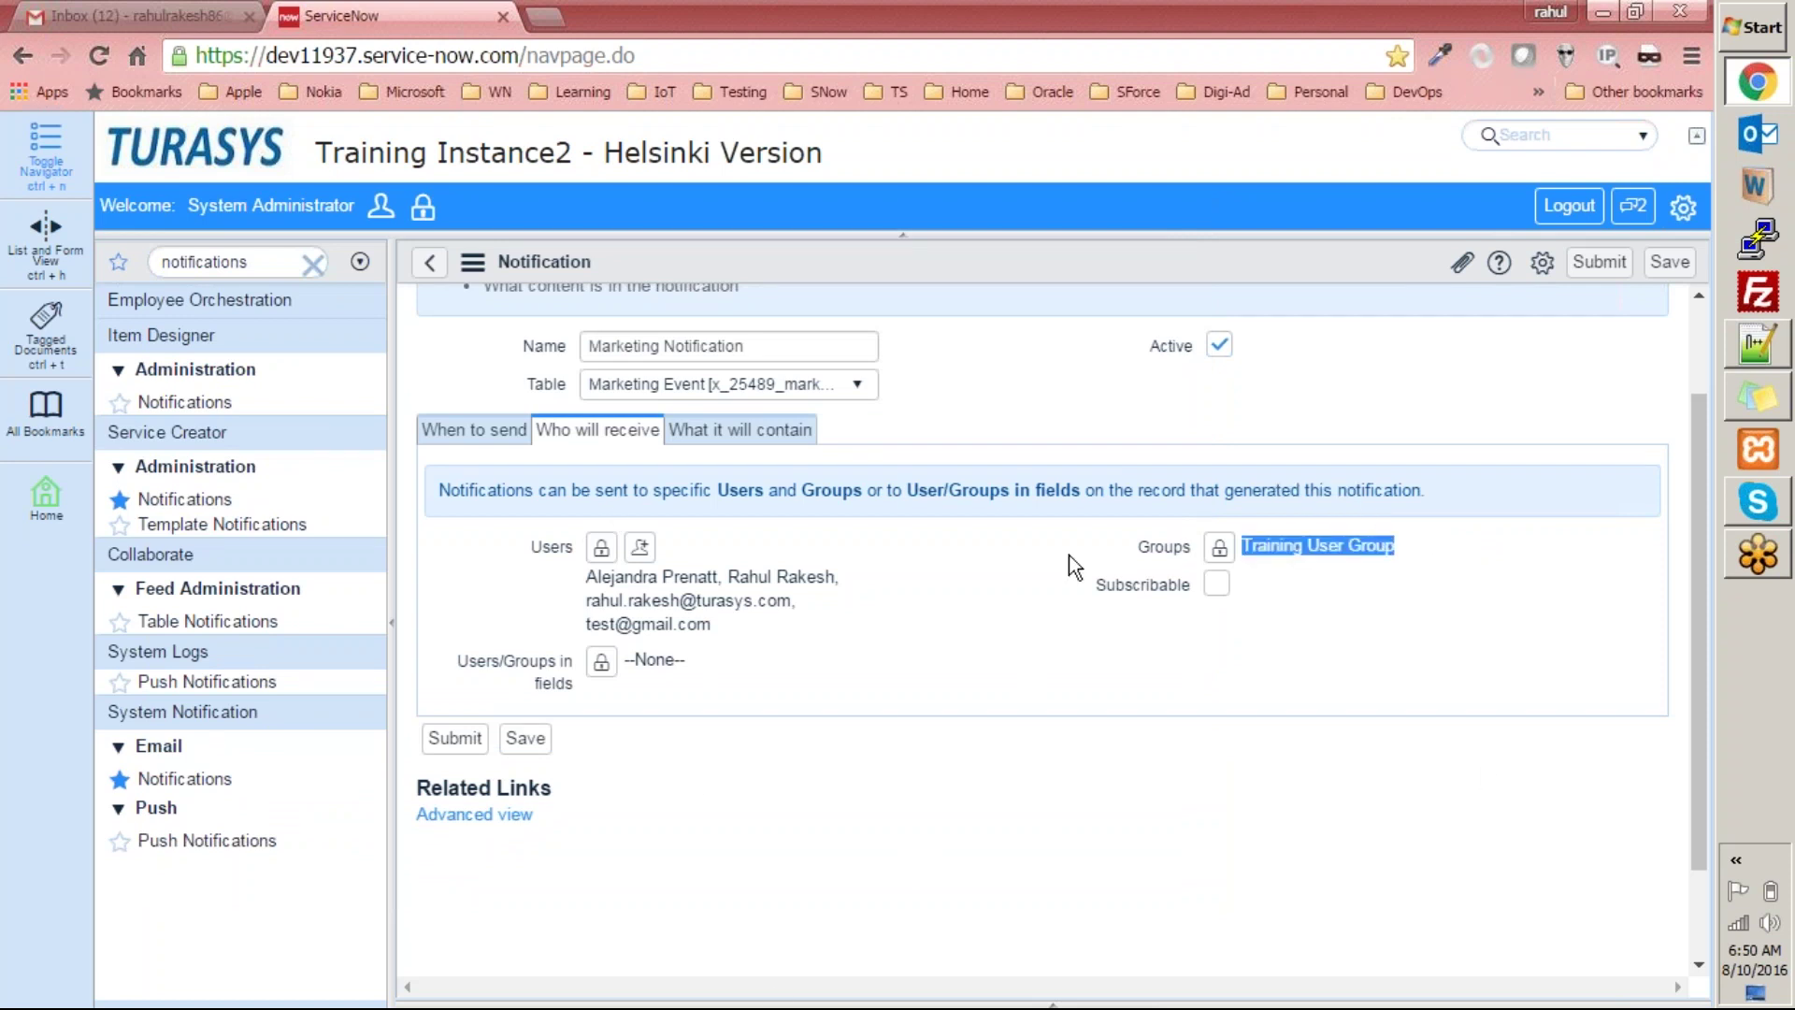
left_click(1439, 32)
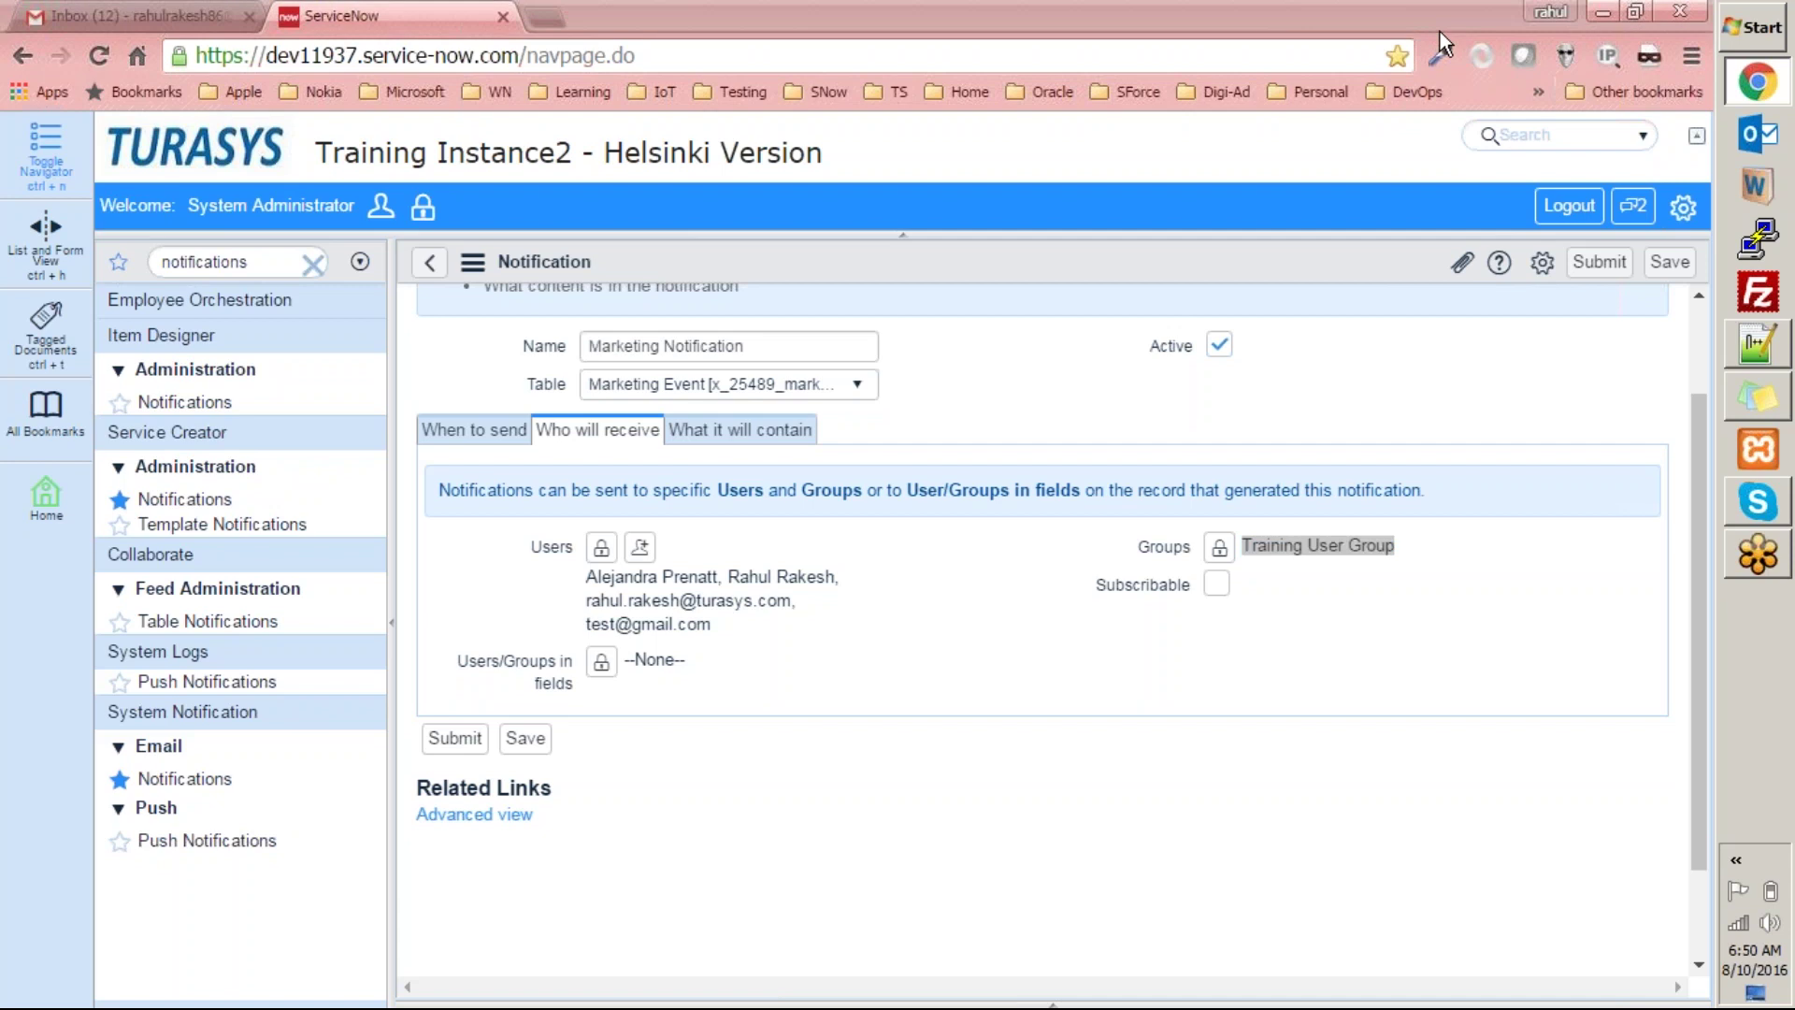
left_click(1229, 683)
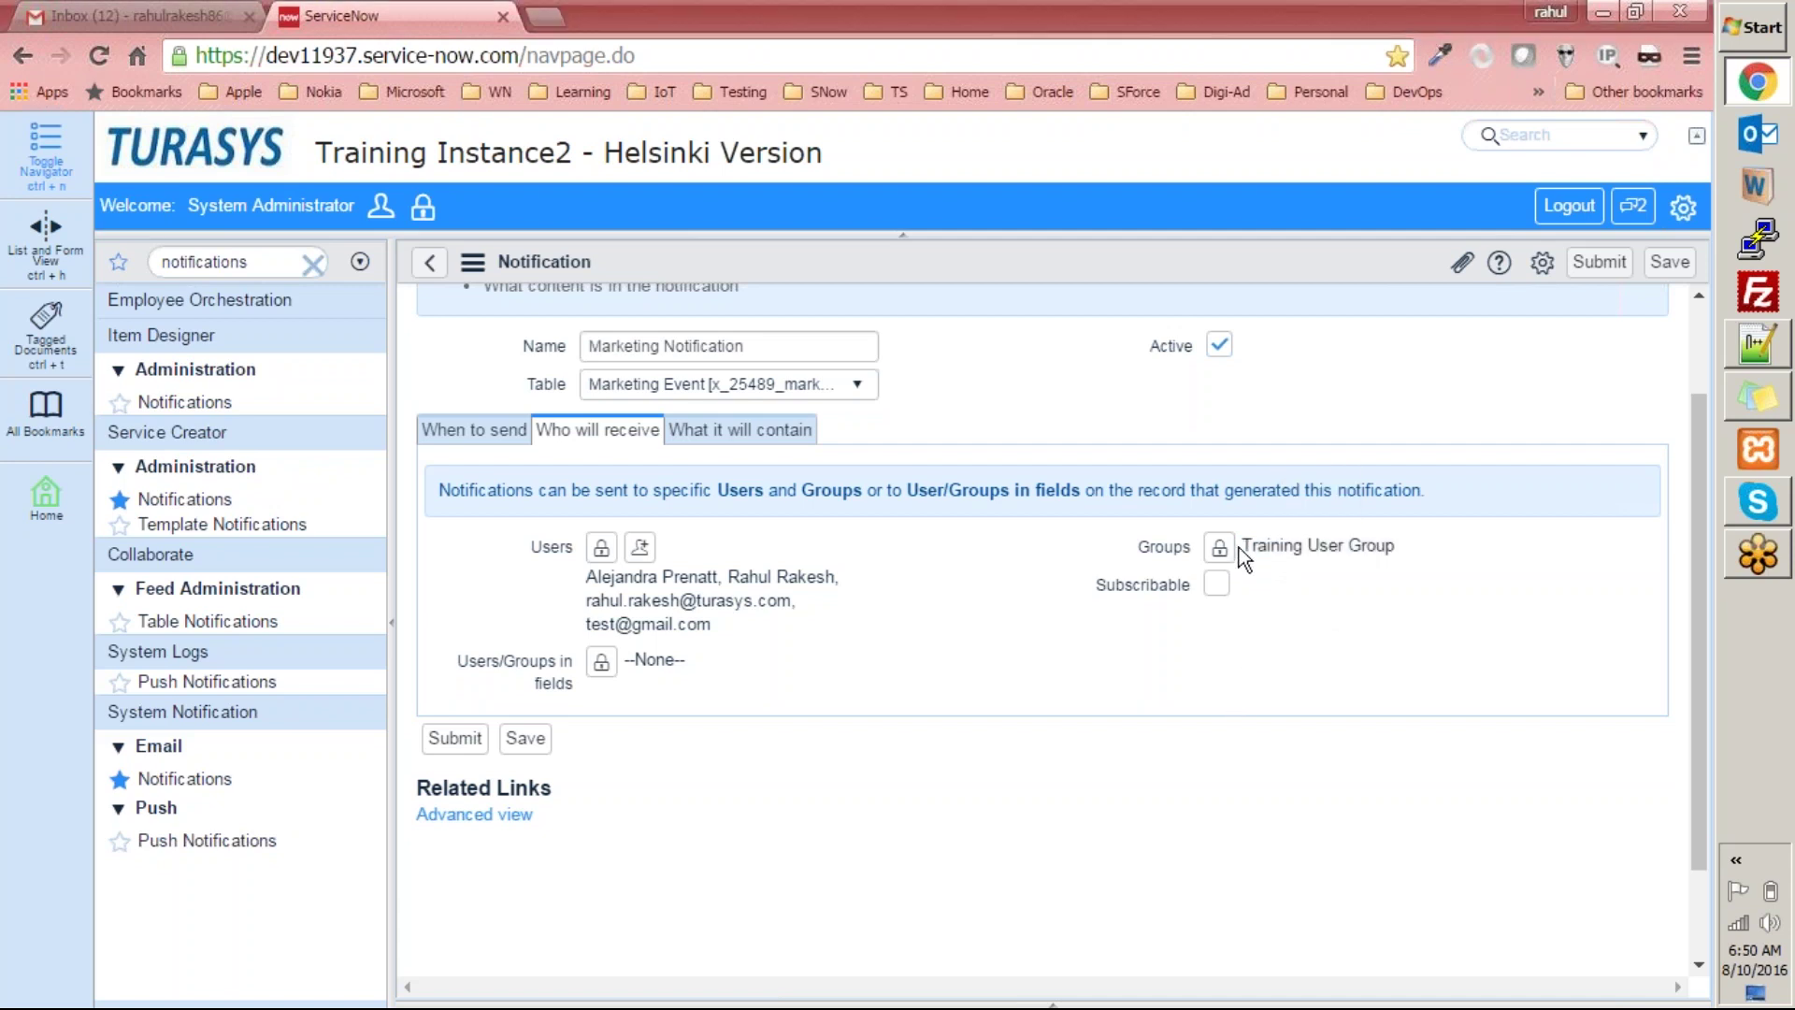
left_click_drag(1412, 559, 1240, 548)
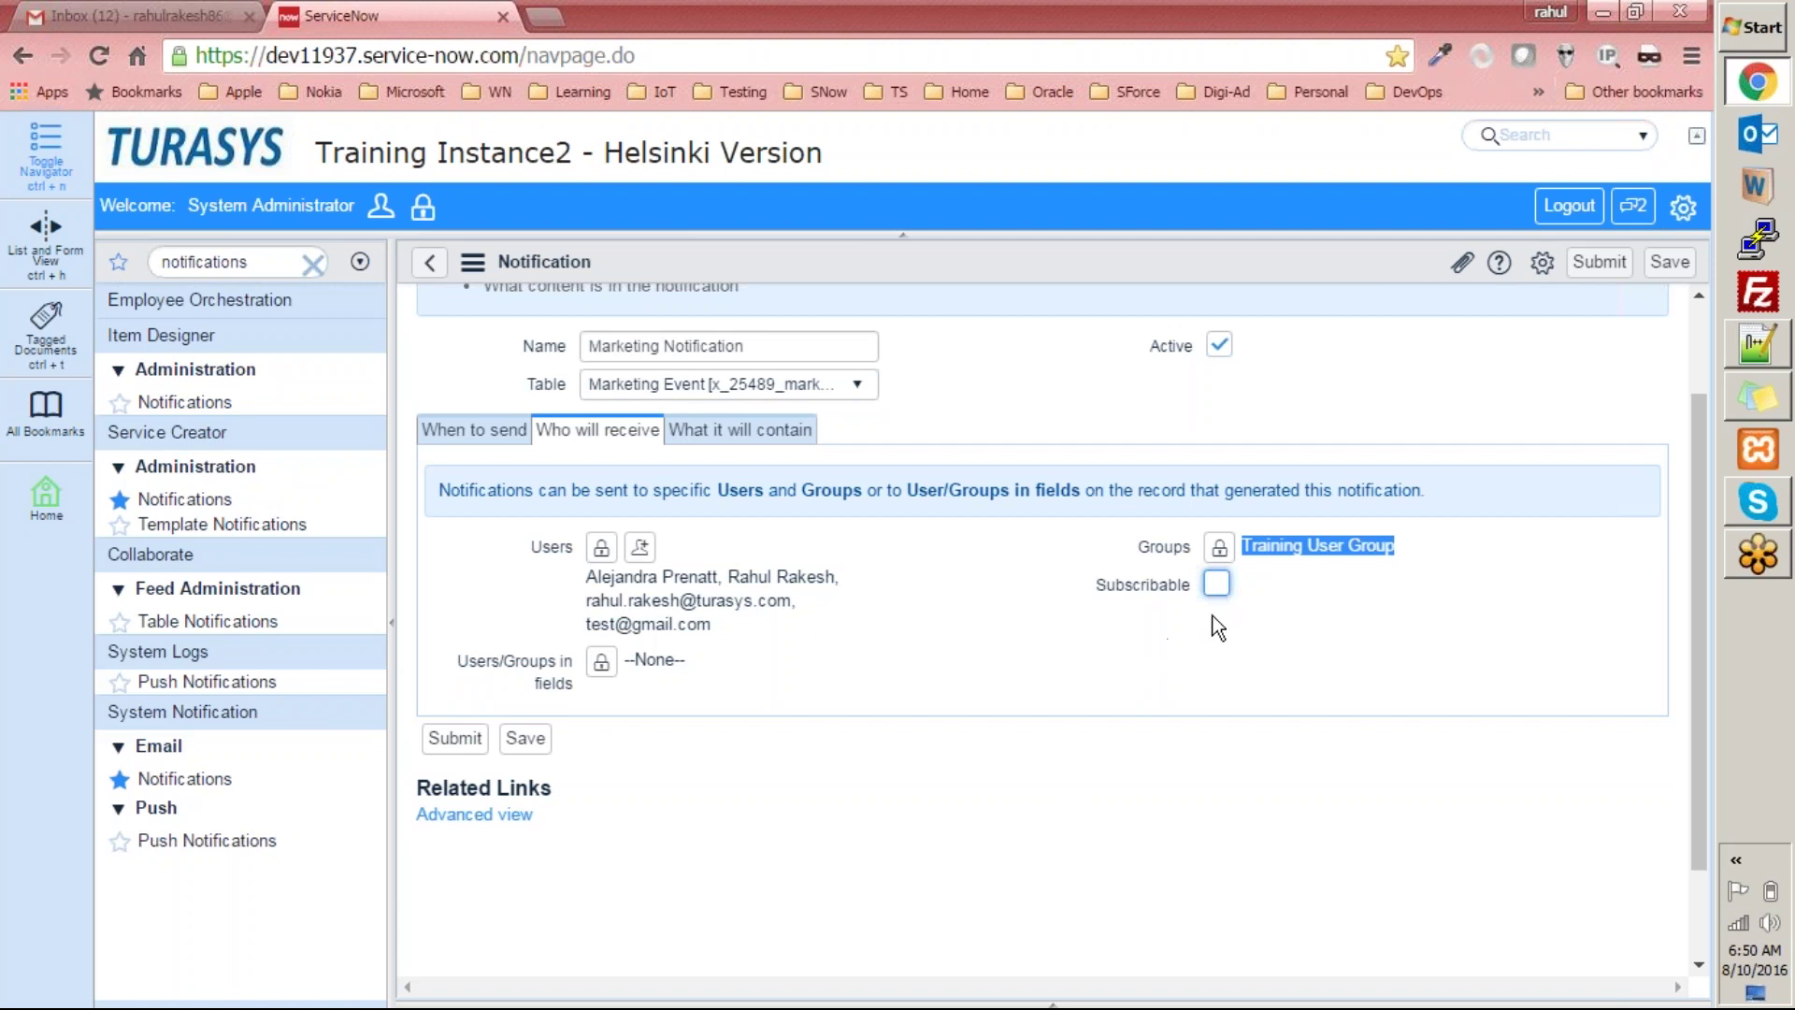
Show the 'What it will contain' settings and compare them with the template note in Notepad++.
scroll(1187, 622, "up", 2)
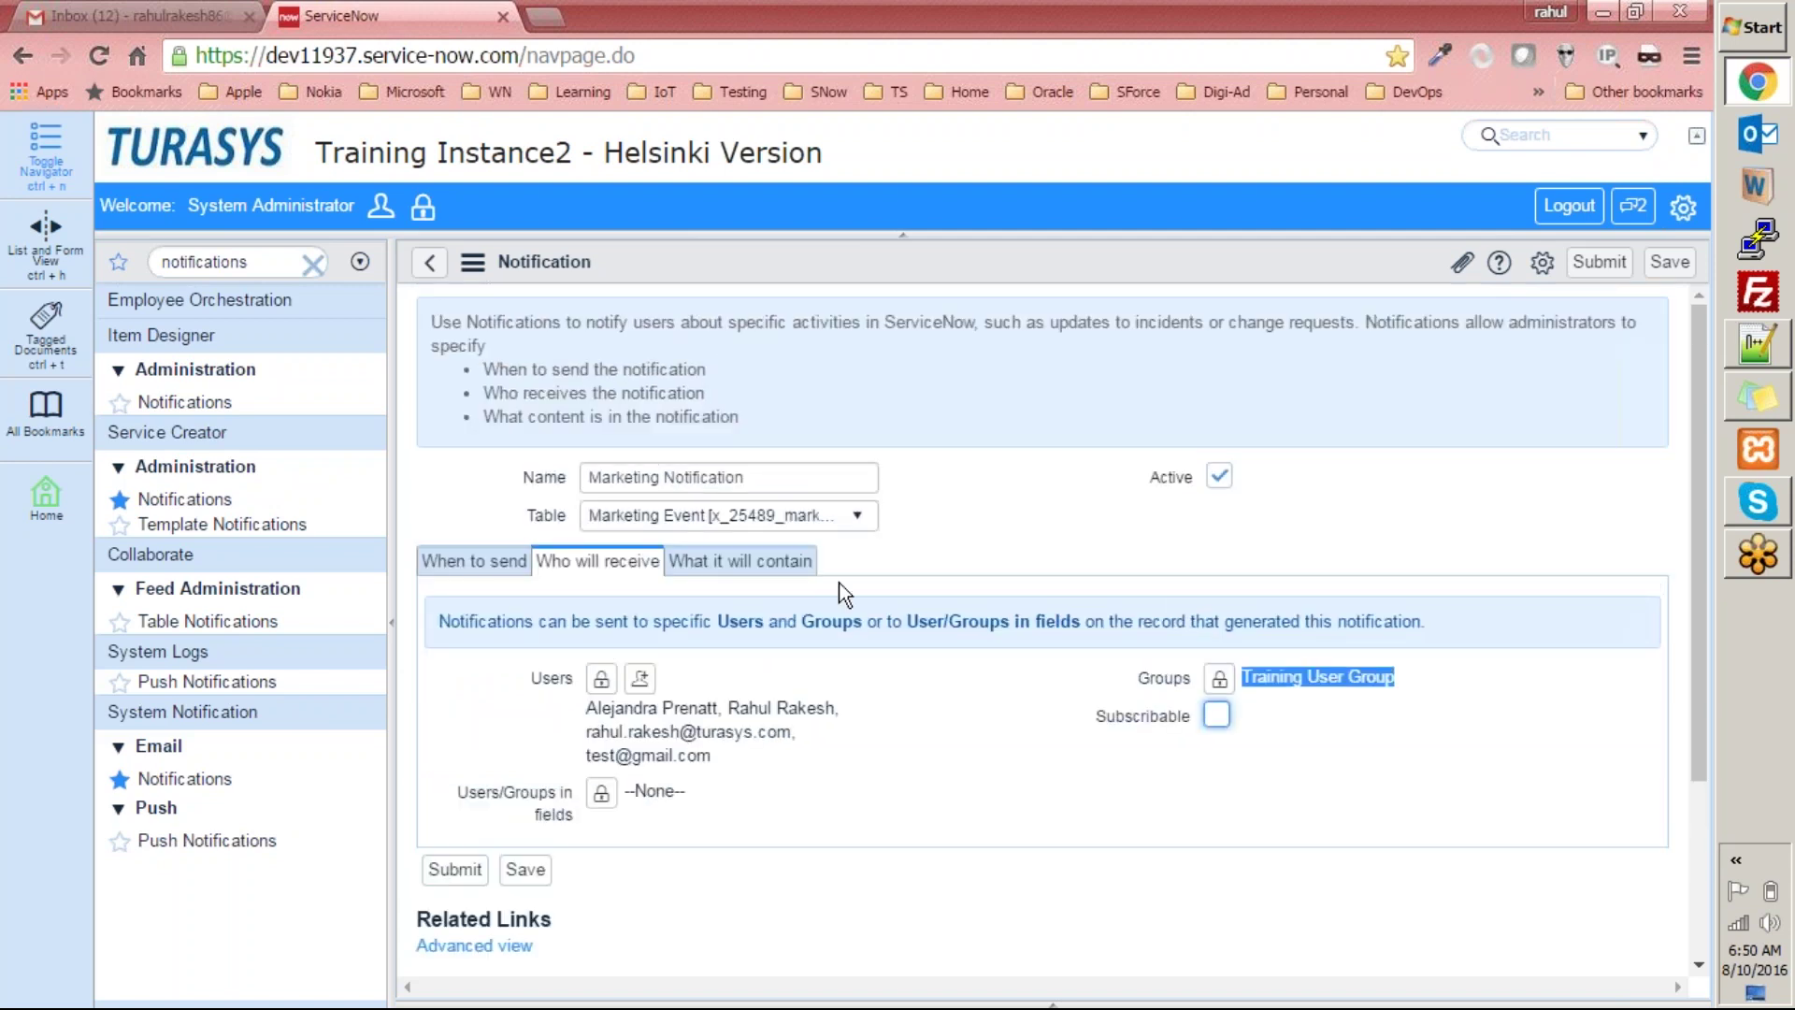
left_click(732, 561)
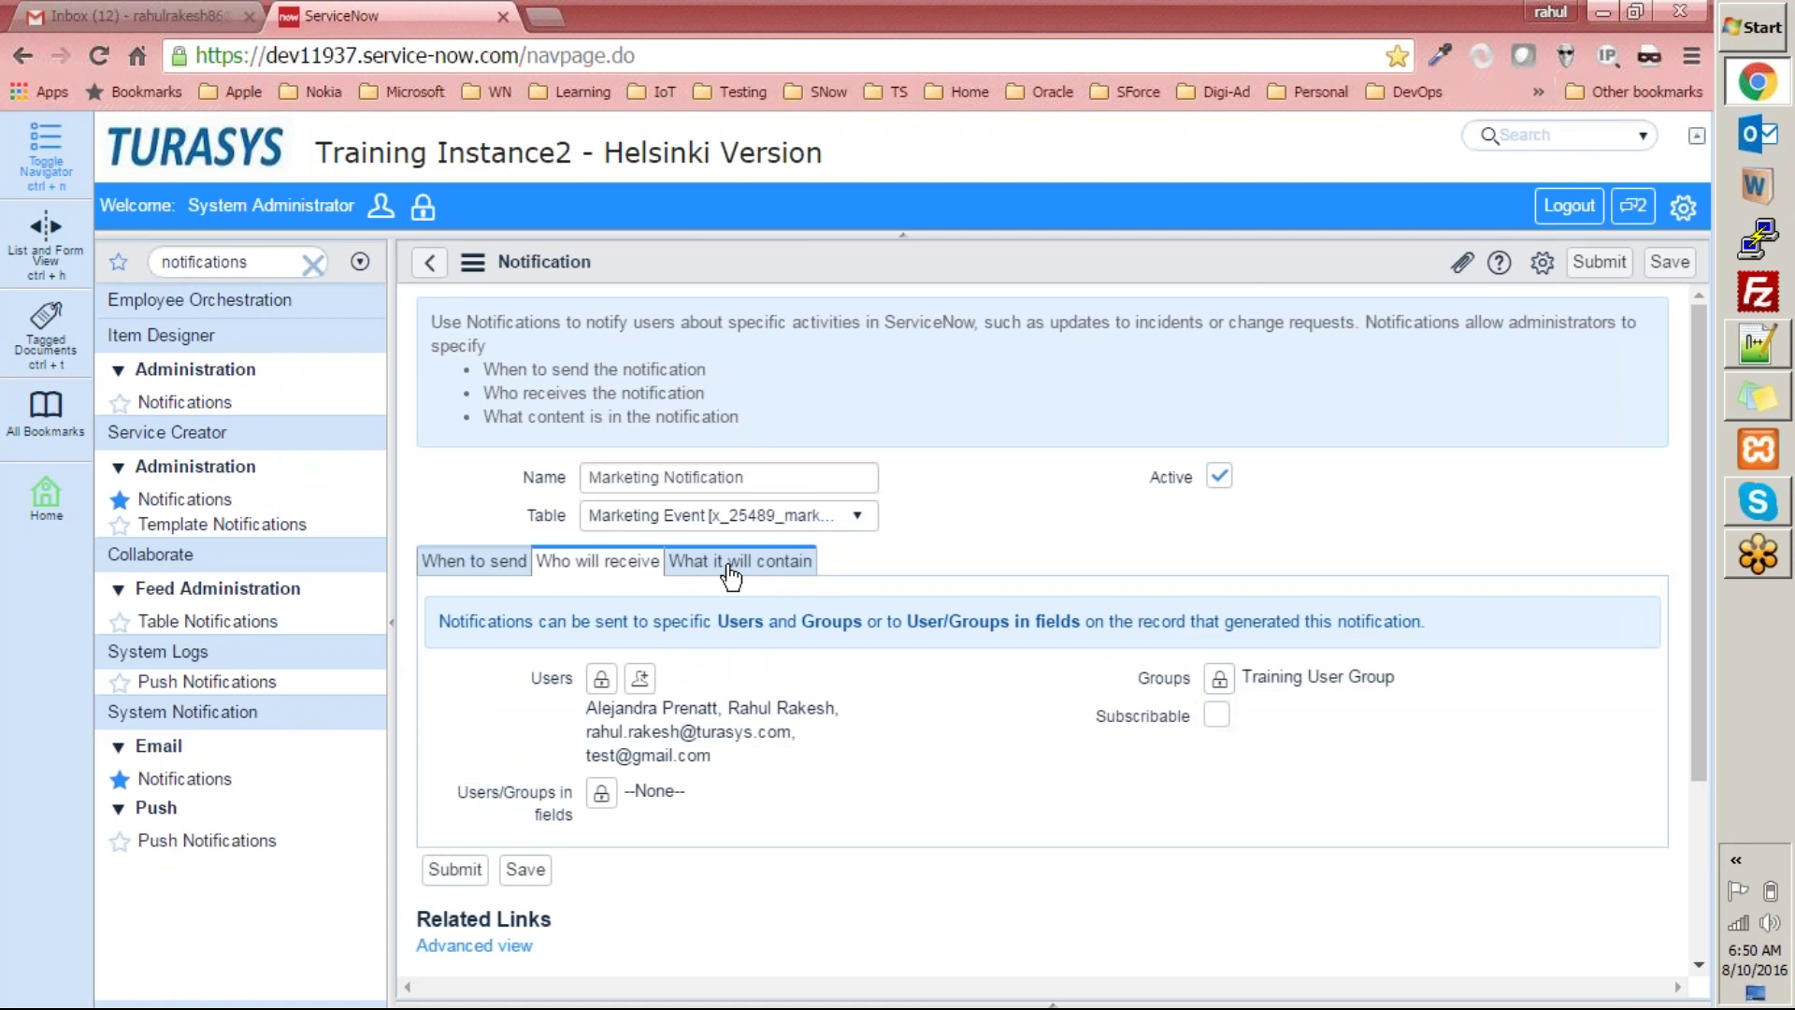
scroll(732, 577, "down", 2)
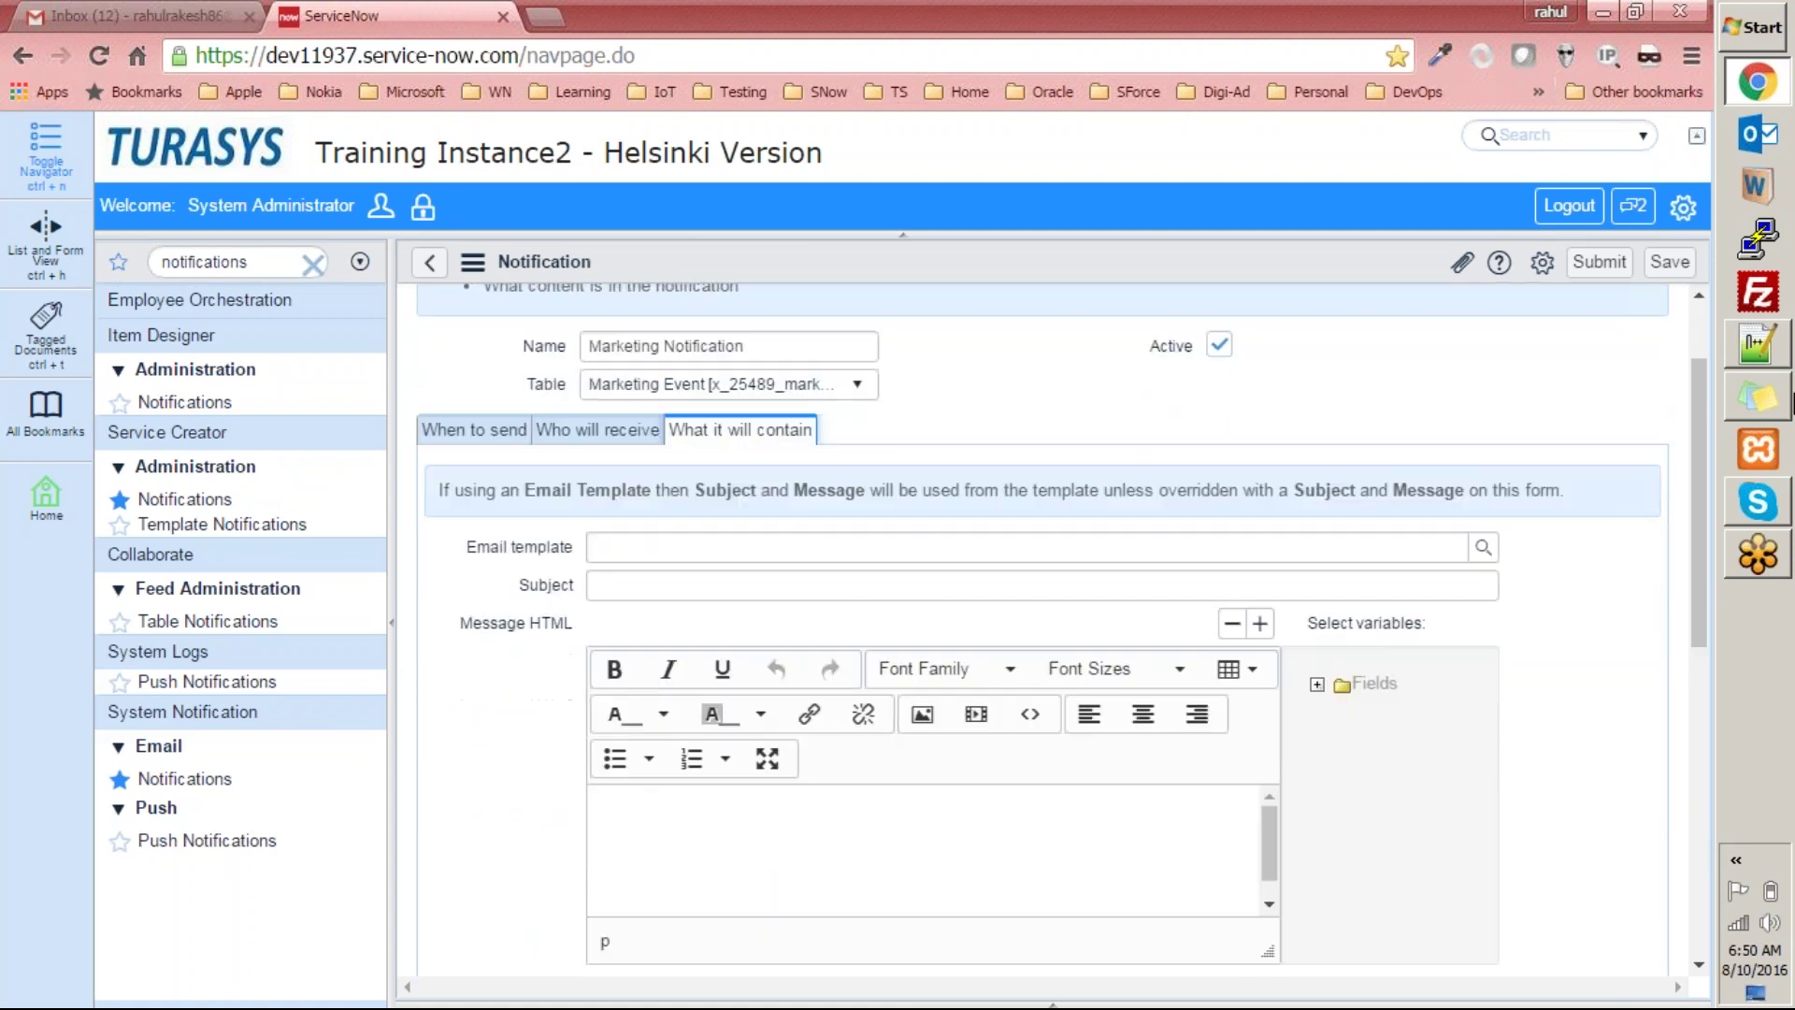
left_click(1775, 363)
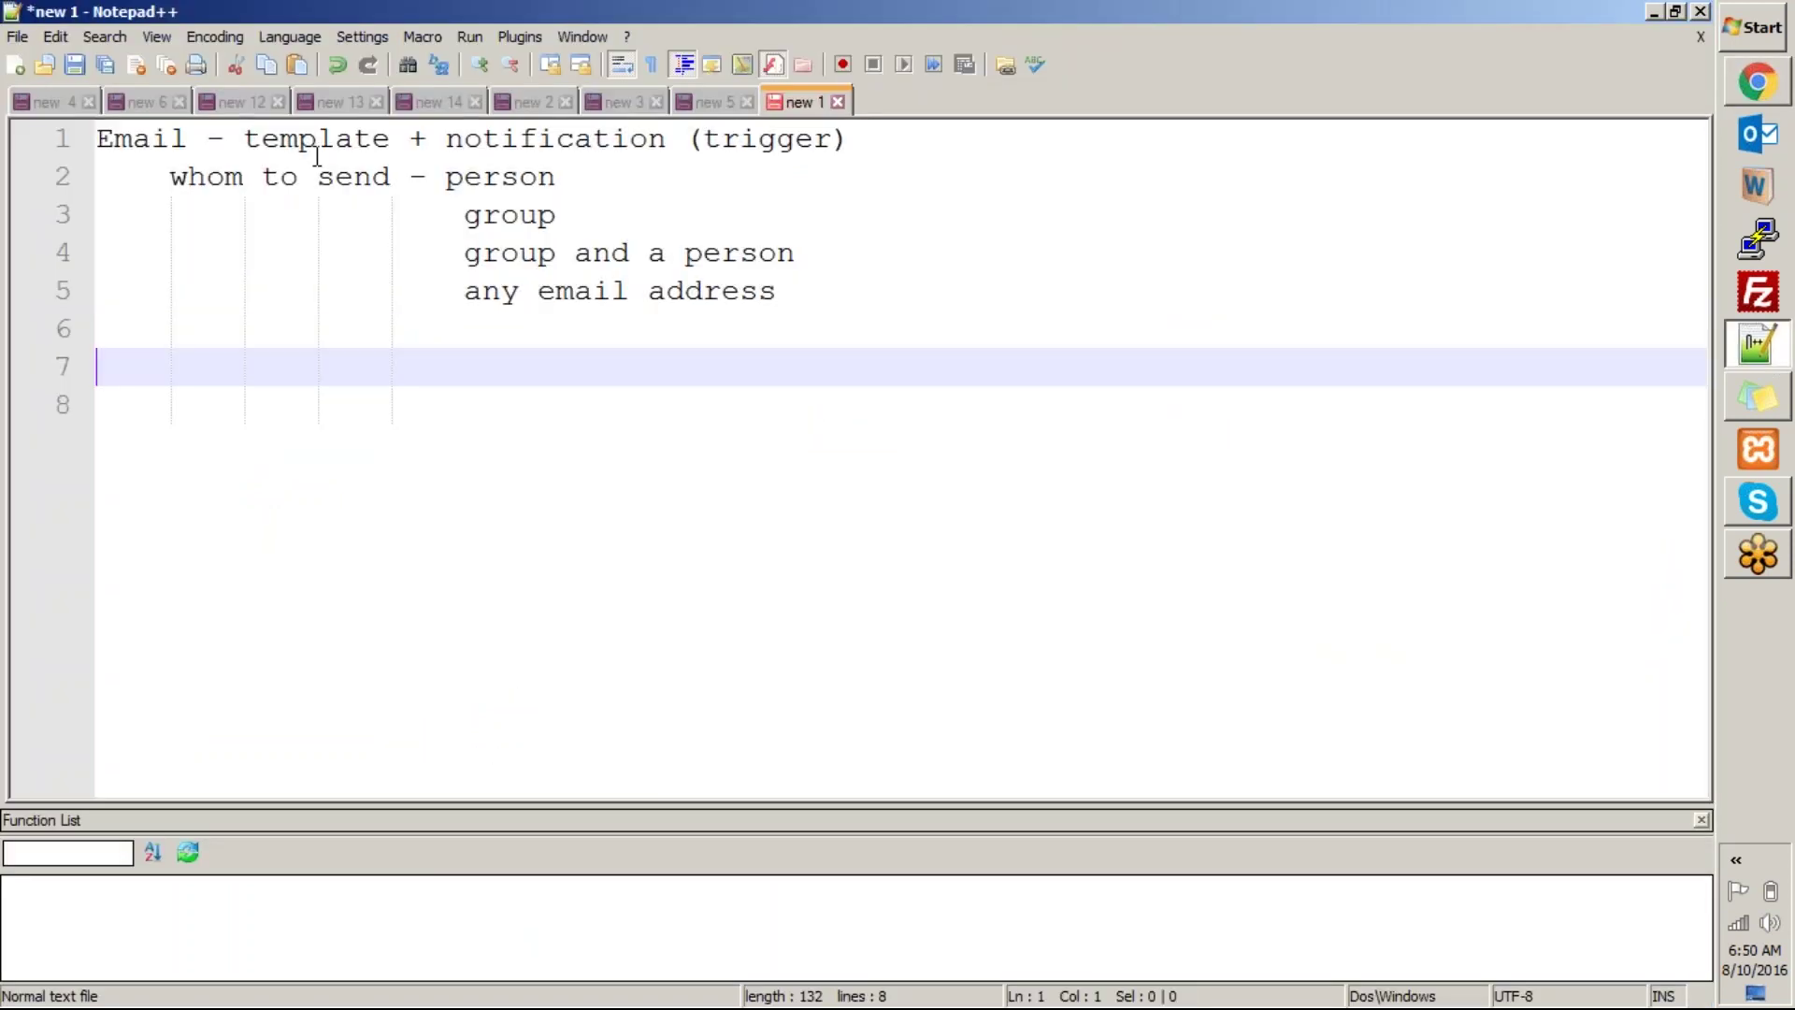
double_click(317, 150)
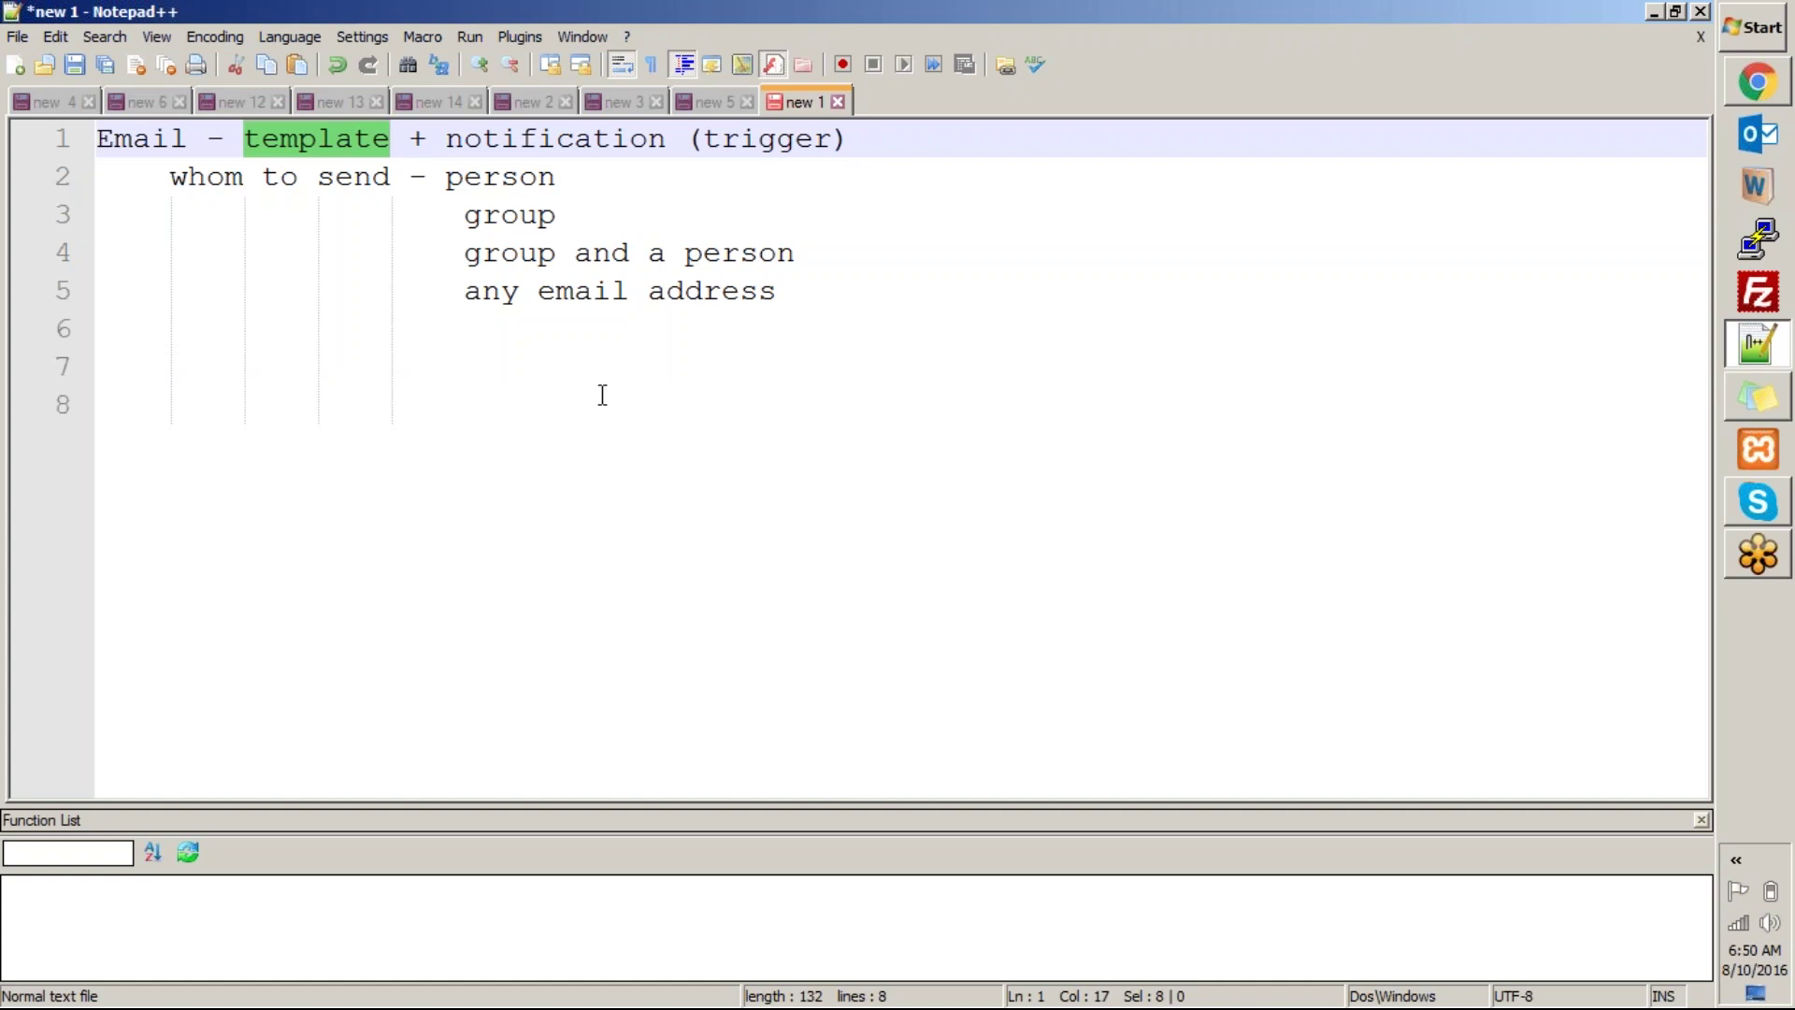
left_click(1774, 86)
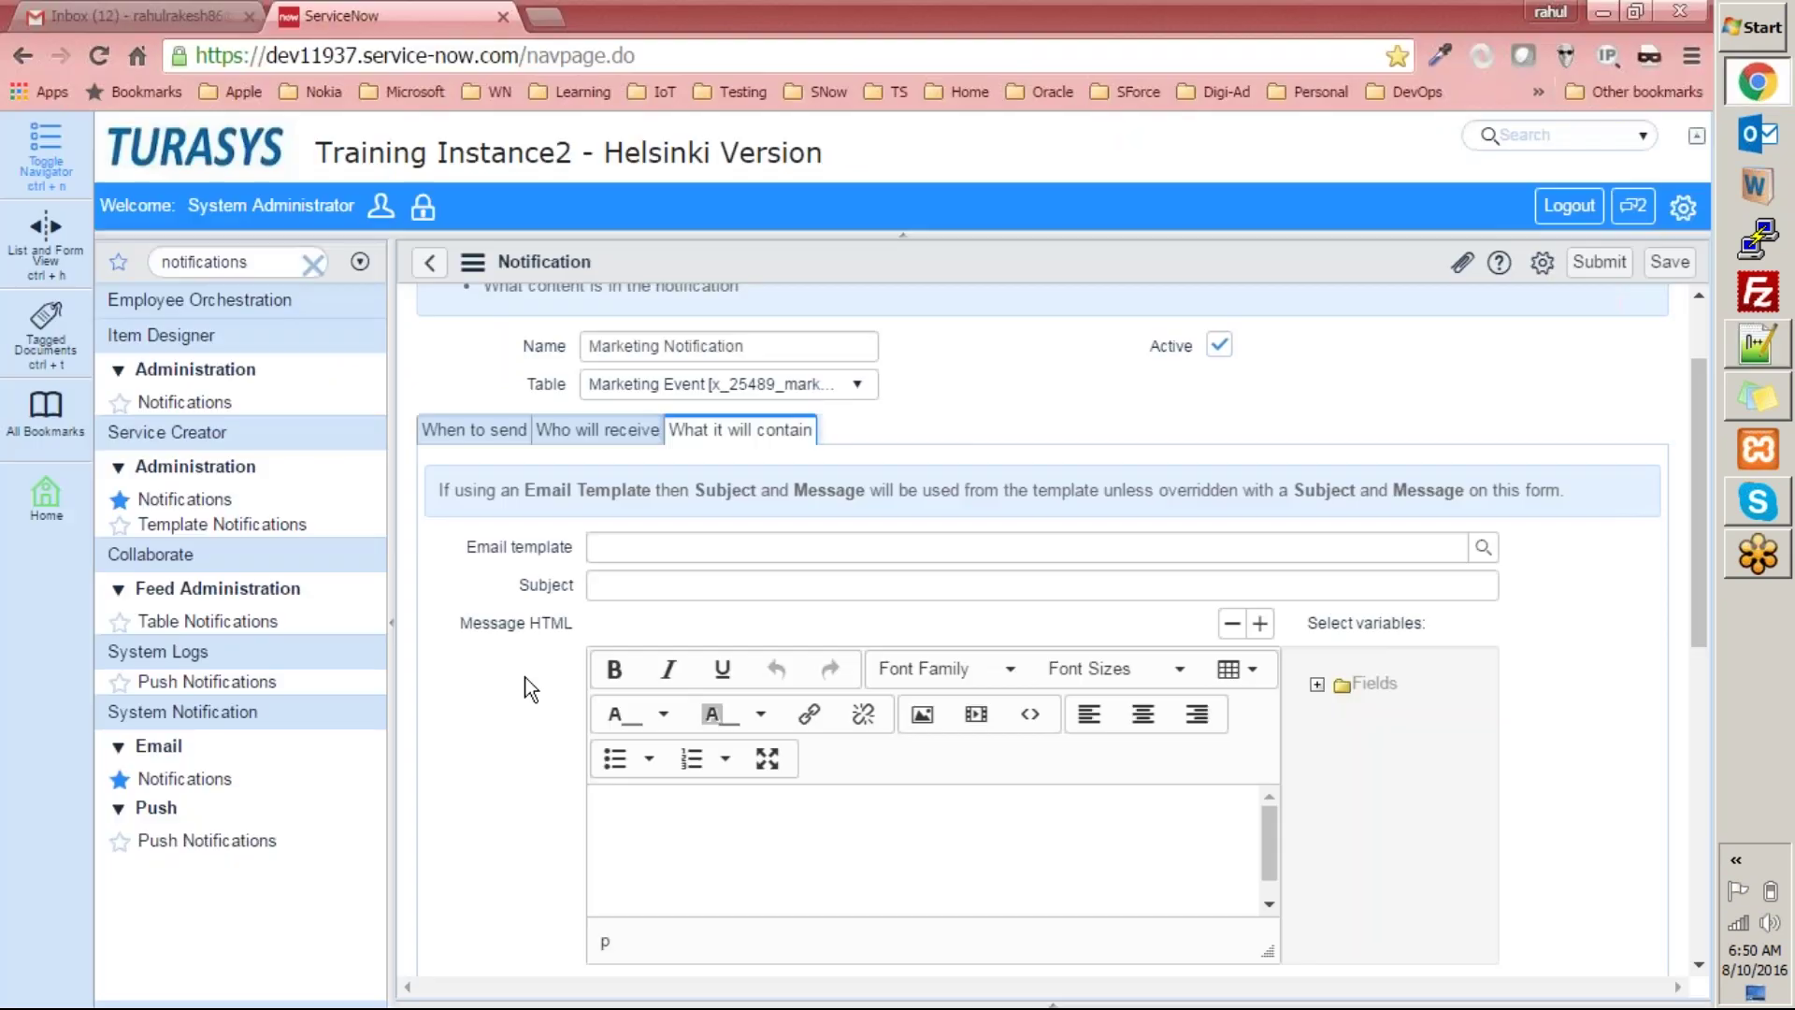
Scroll the 'What it will contain' tab and open the Email template lookup, which lists no templates.
scroll(475, 748, "down", 3)
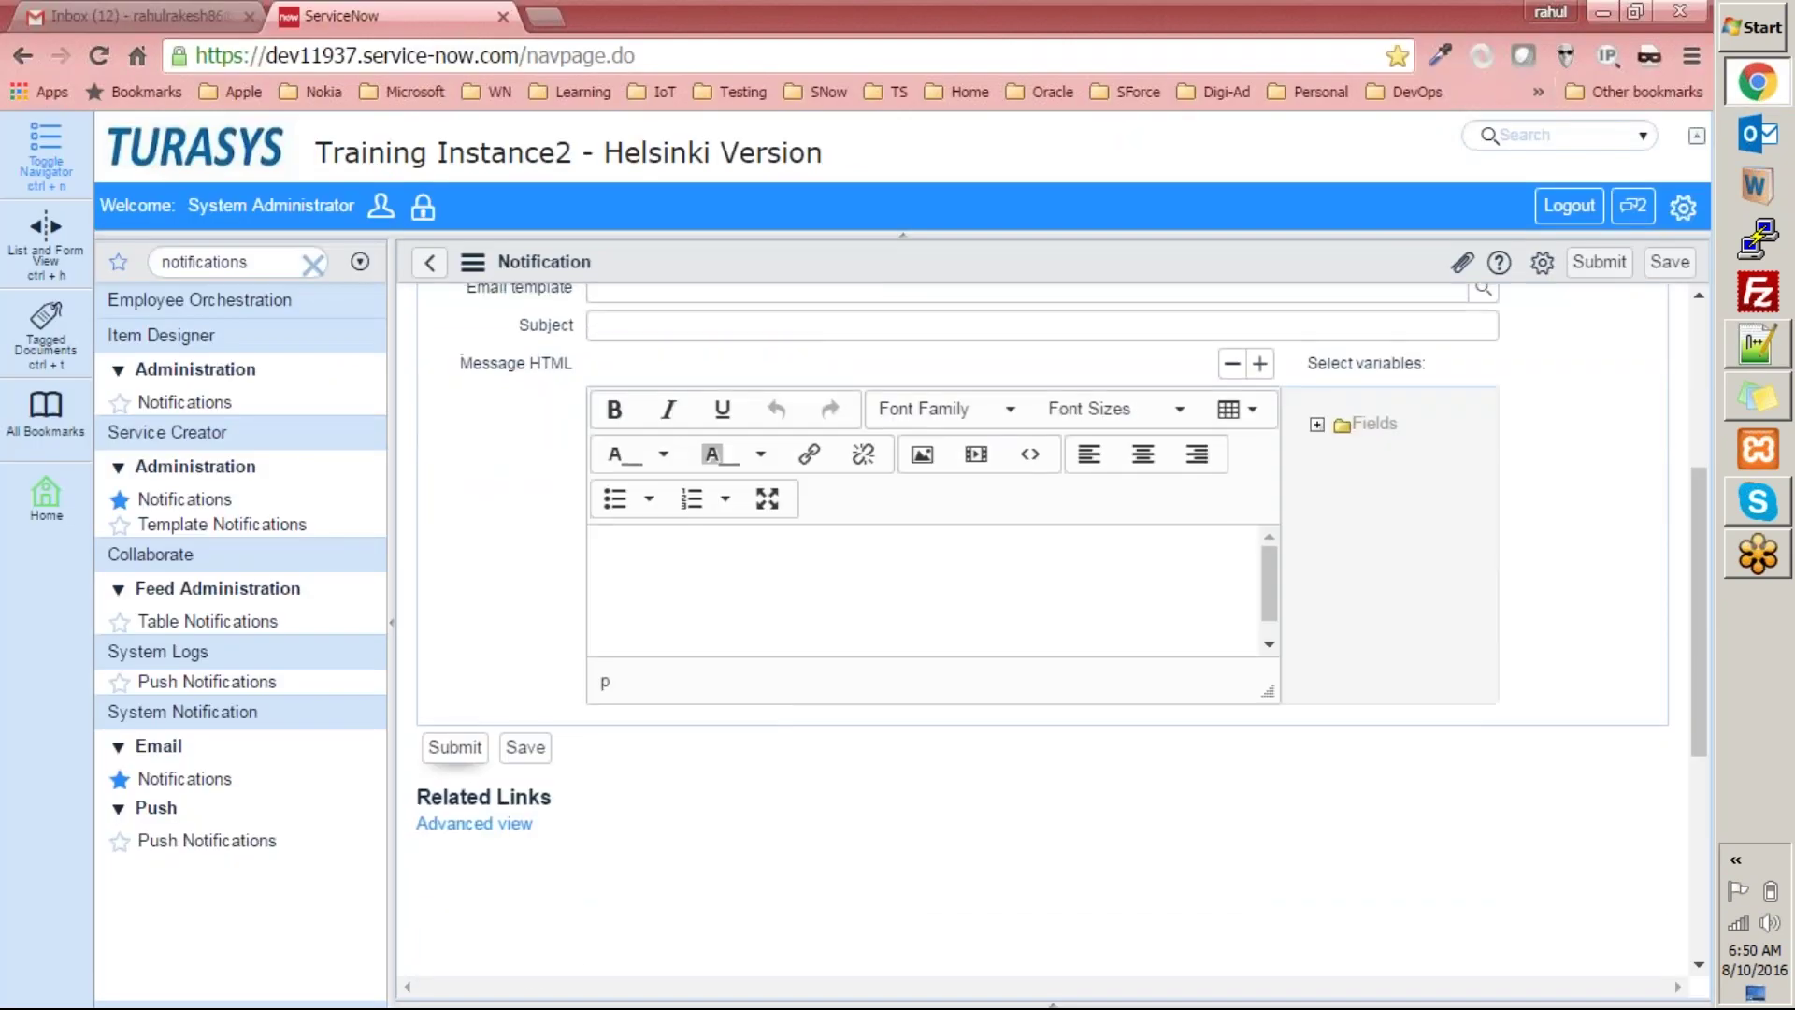
scroll(475, 748, "up", 3)
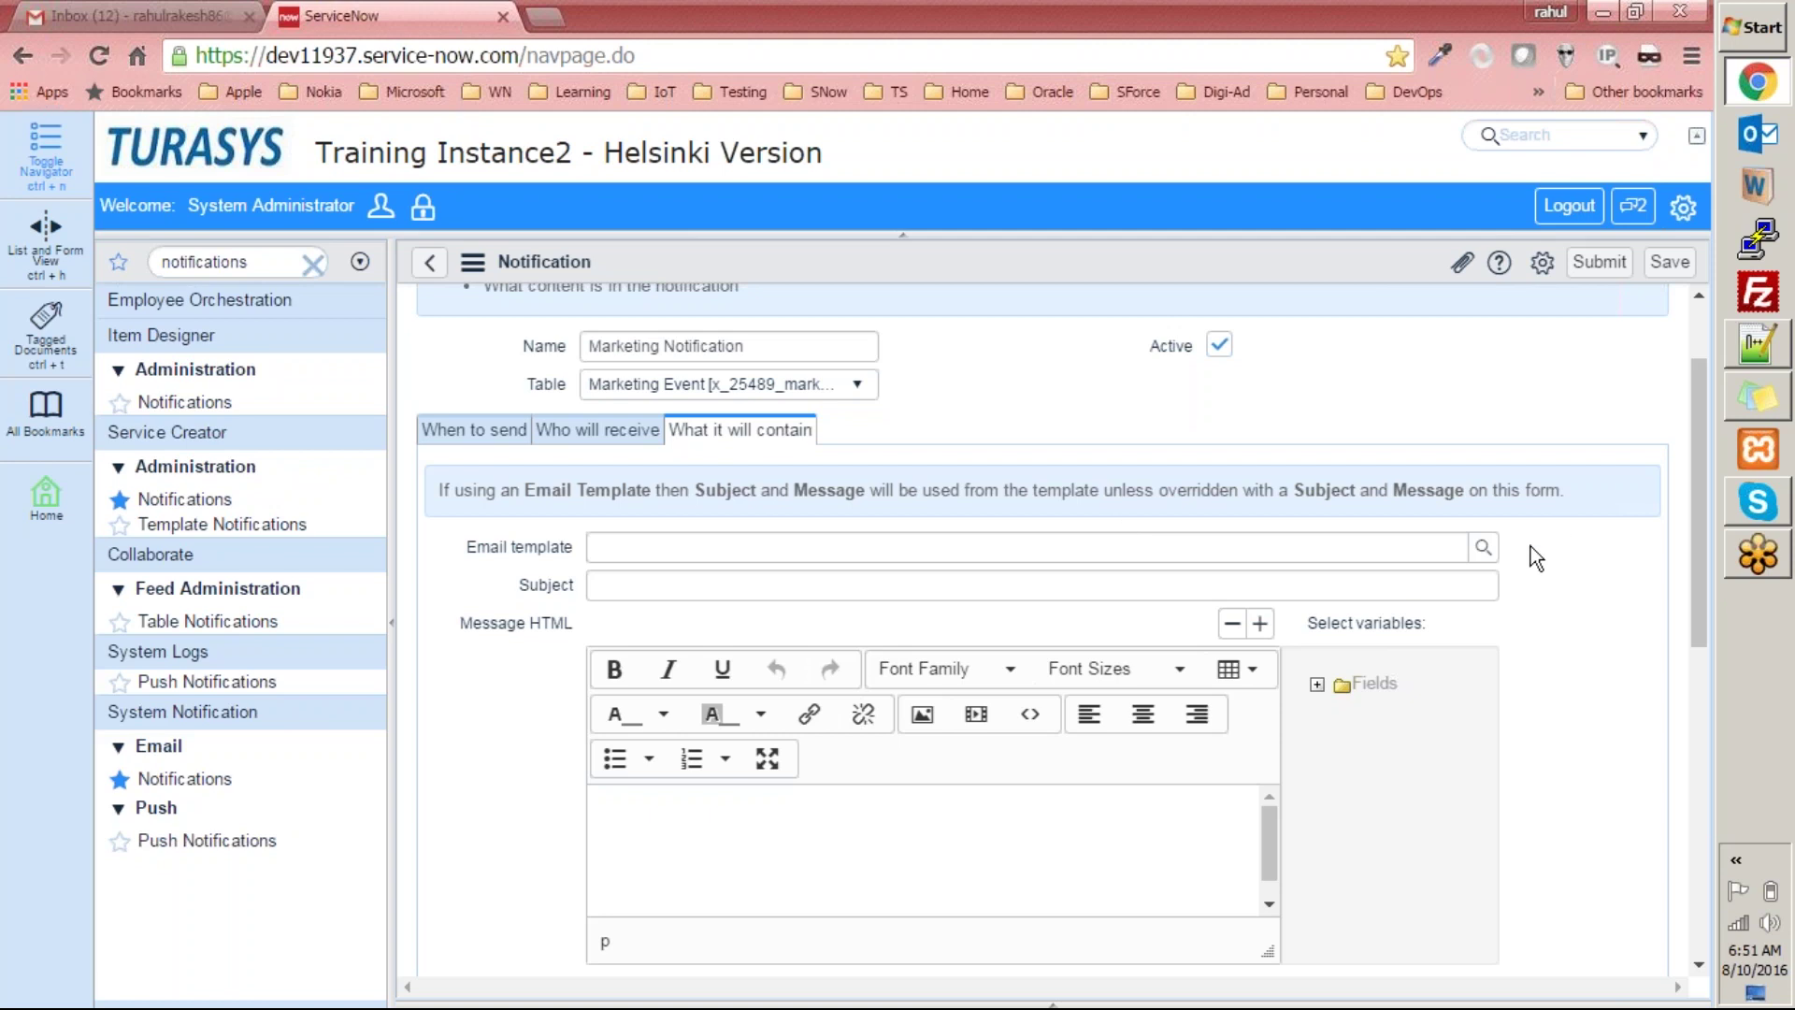
left_click(1483, 547)
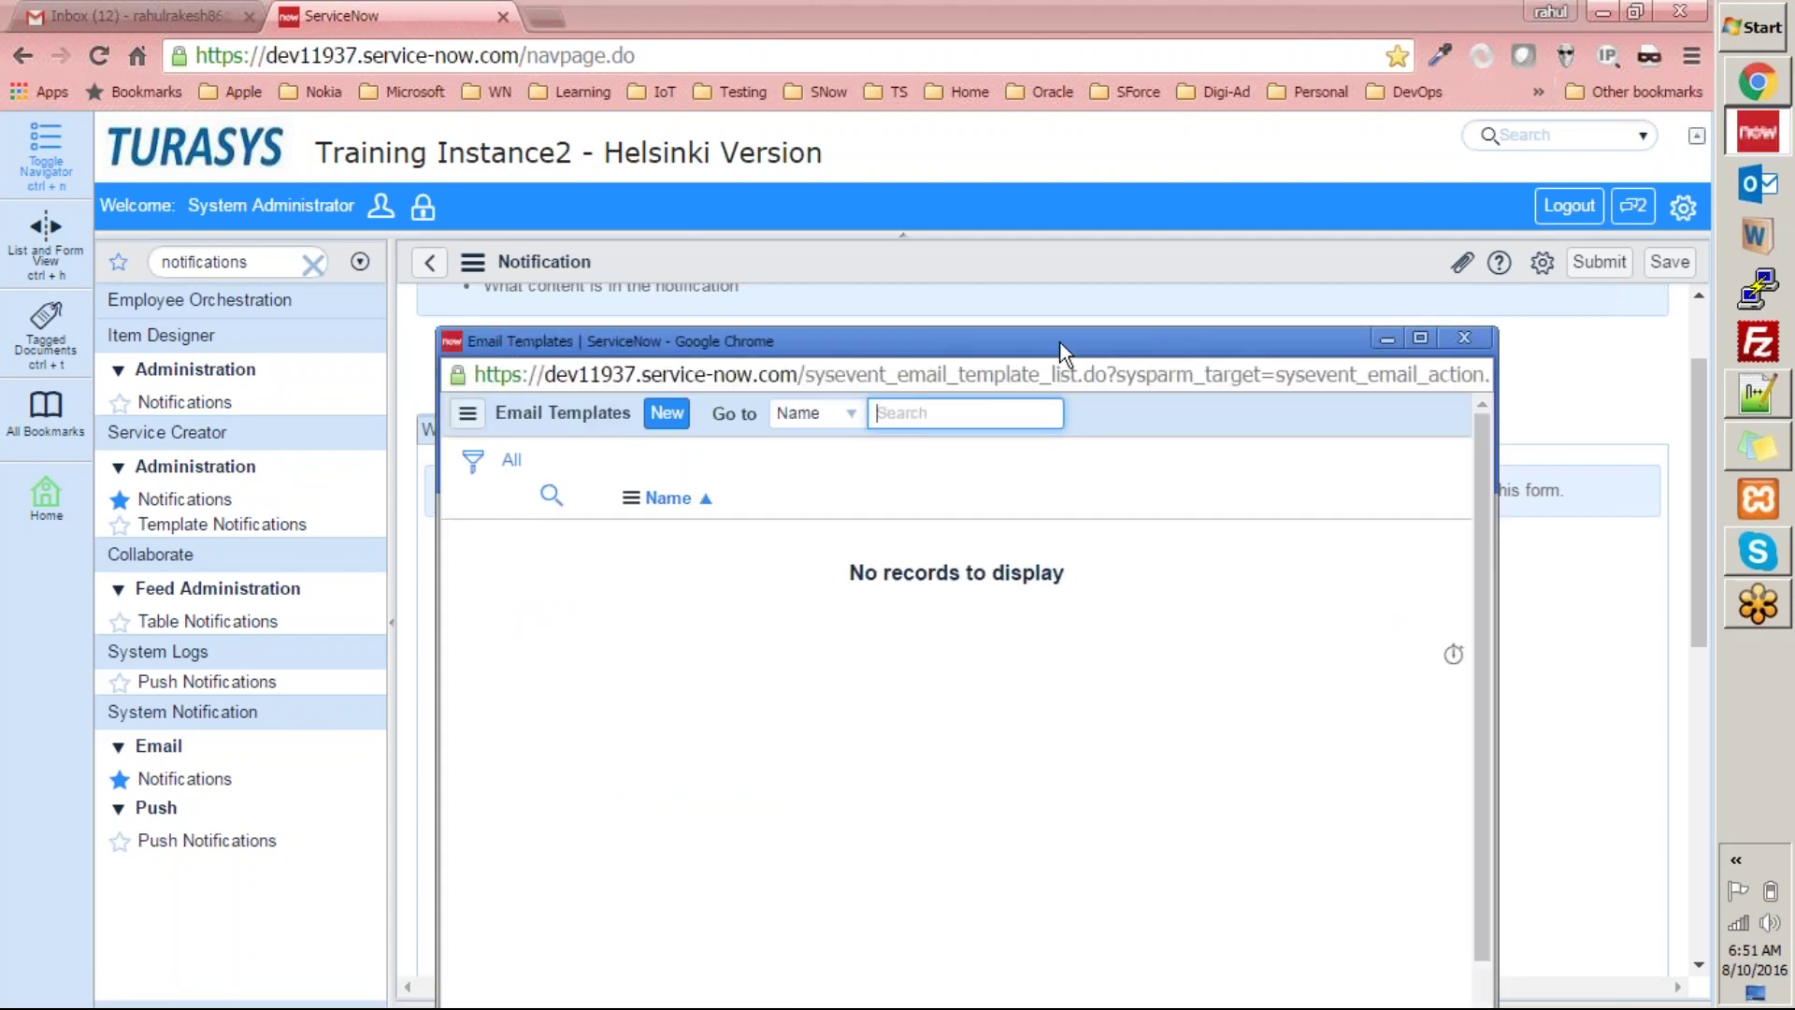
Create a new email template named 'Marketing Events Created' on the Marketing Event table.
double_click(1061, 354)
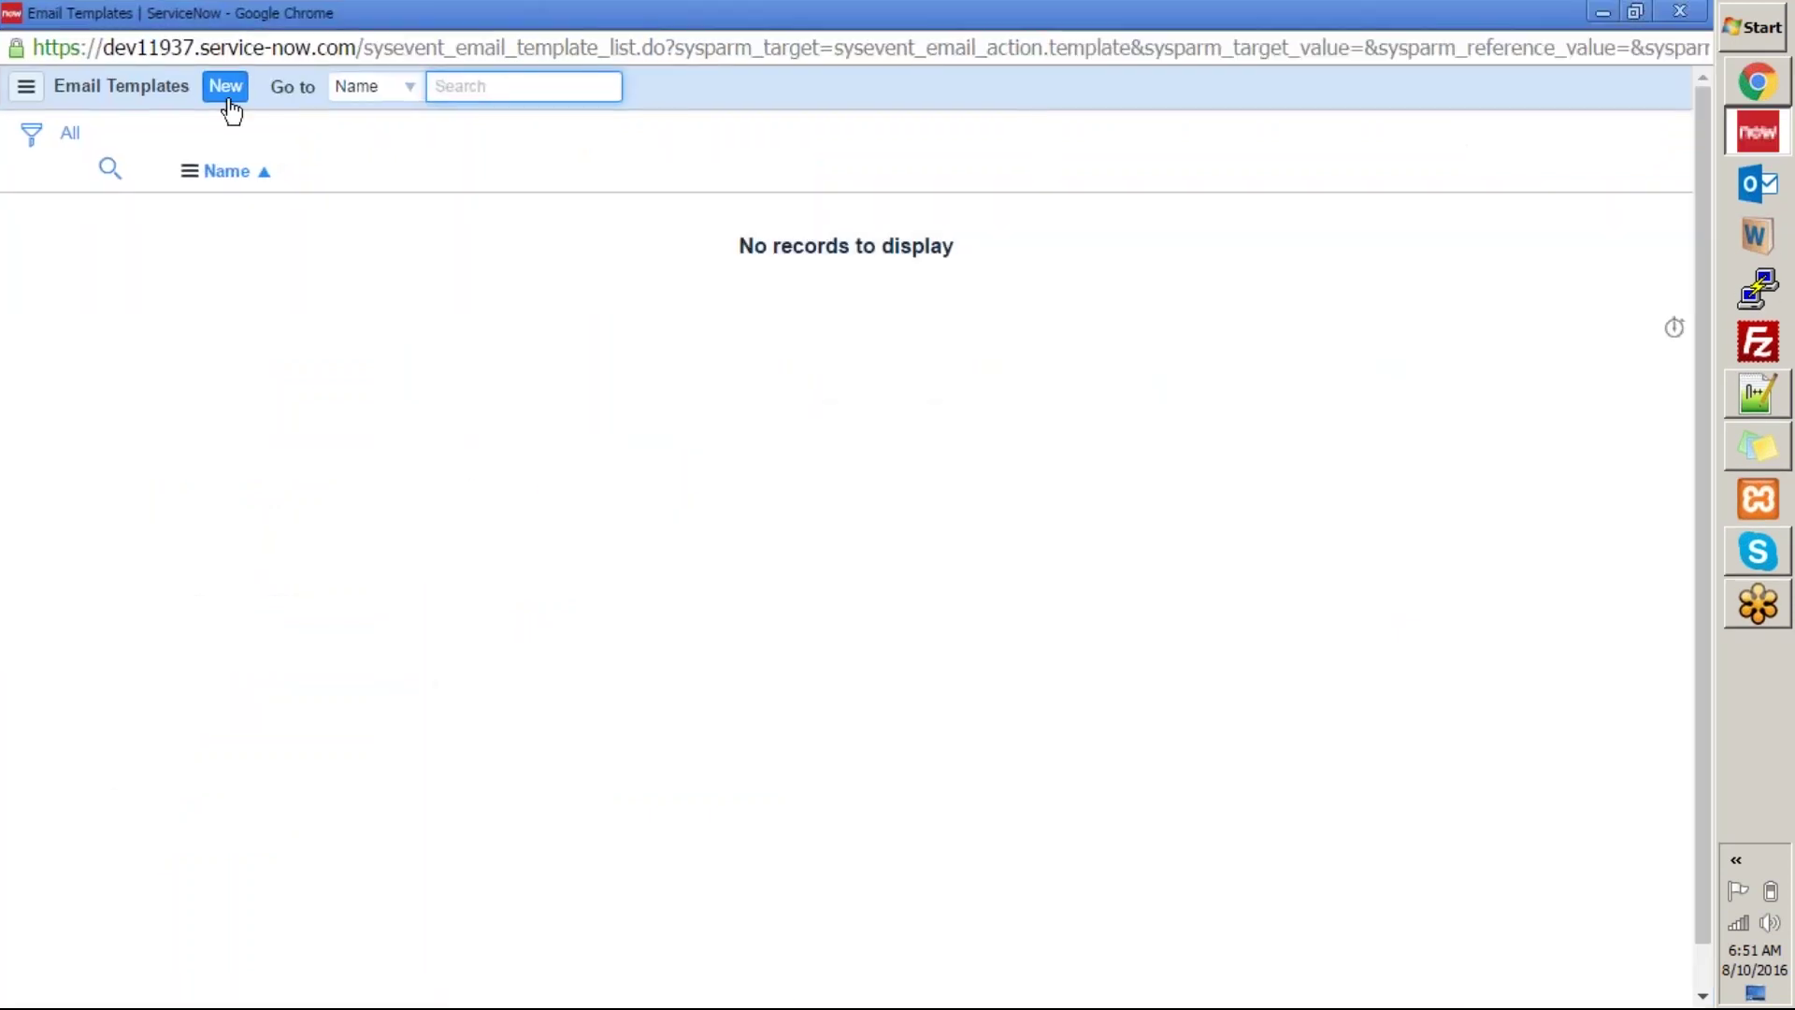
left_click(229, 107)
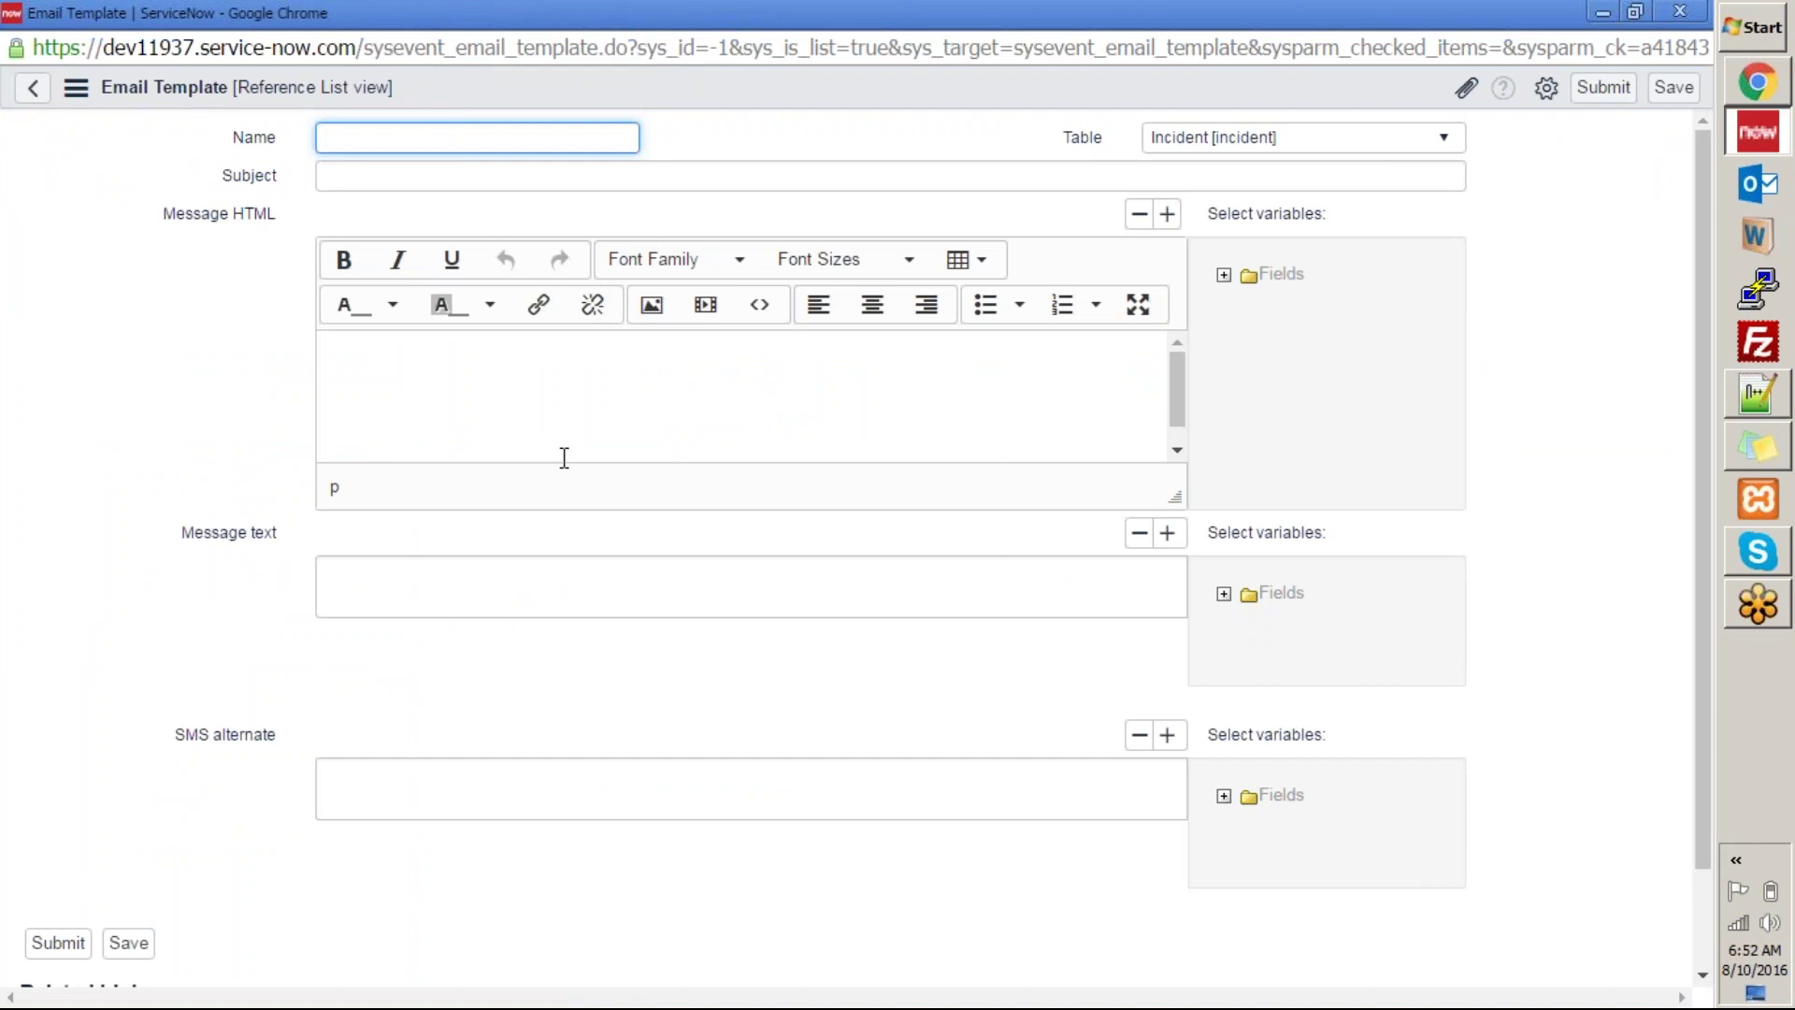
type("Marketing Events Created")
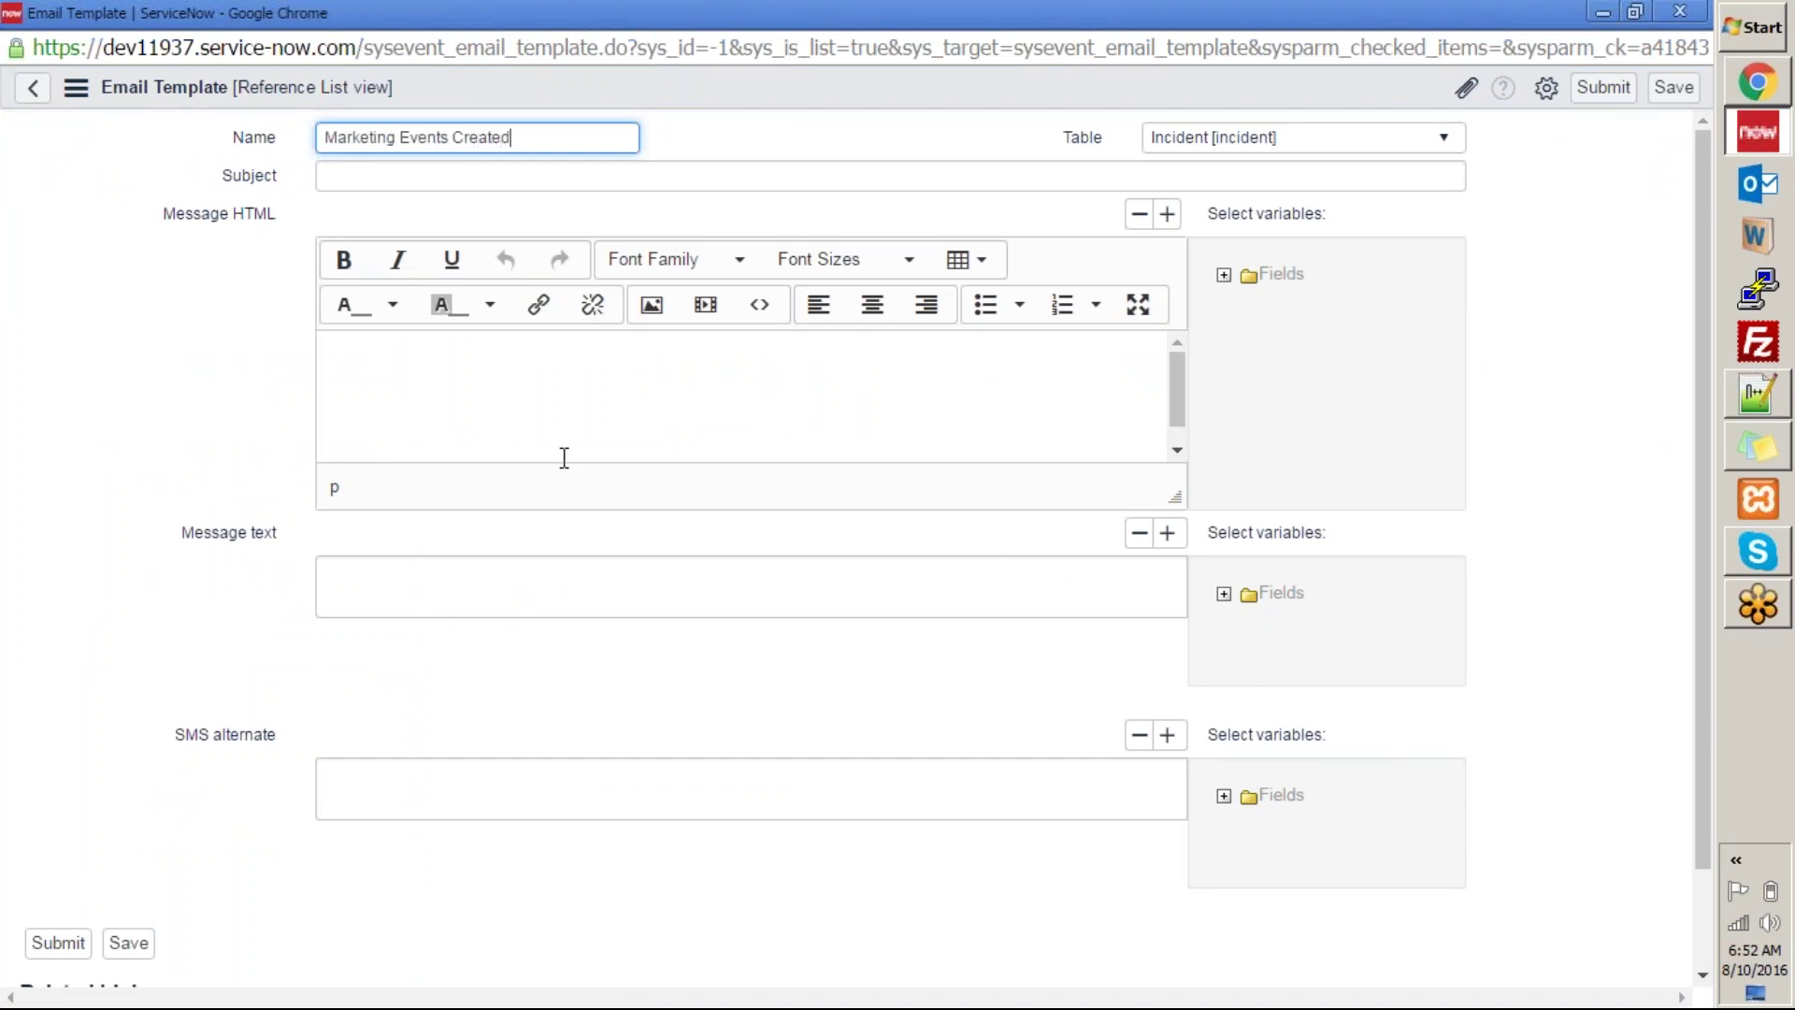
left_click(1251, 140)
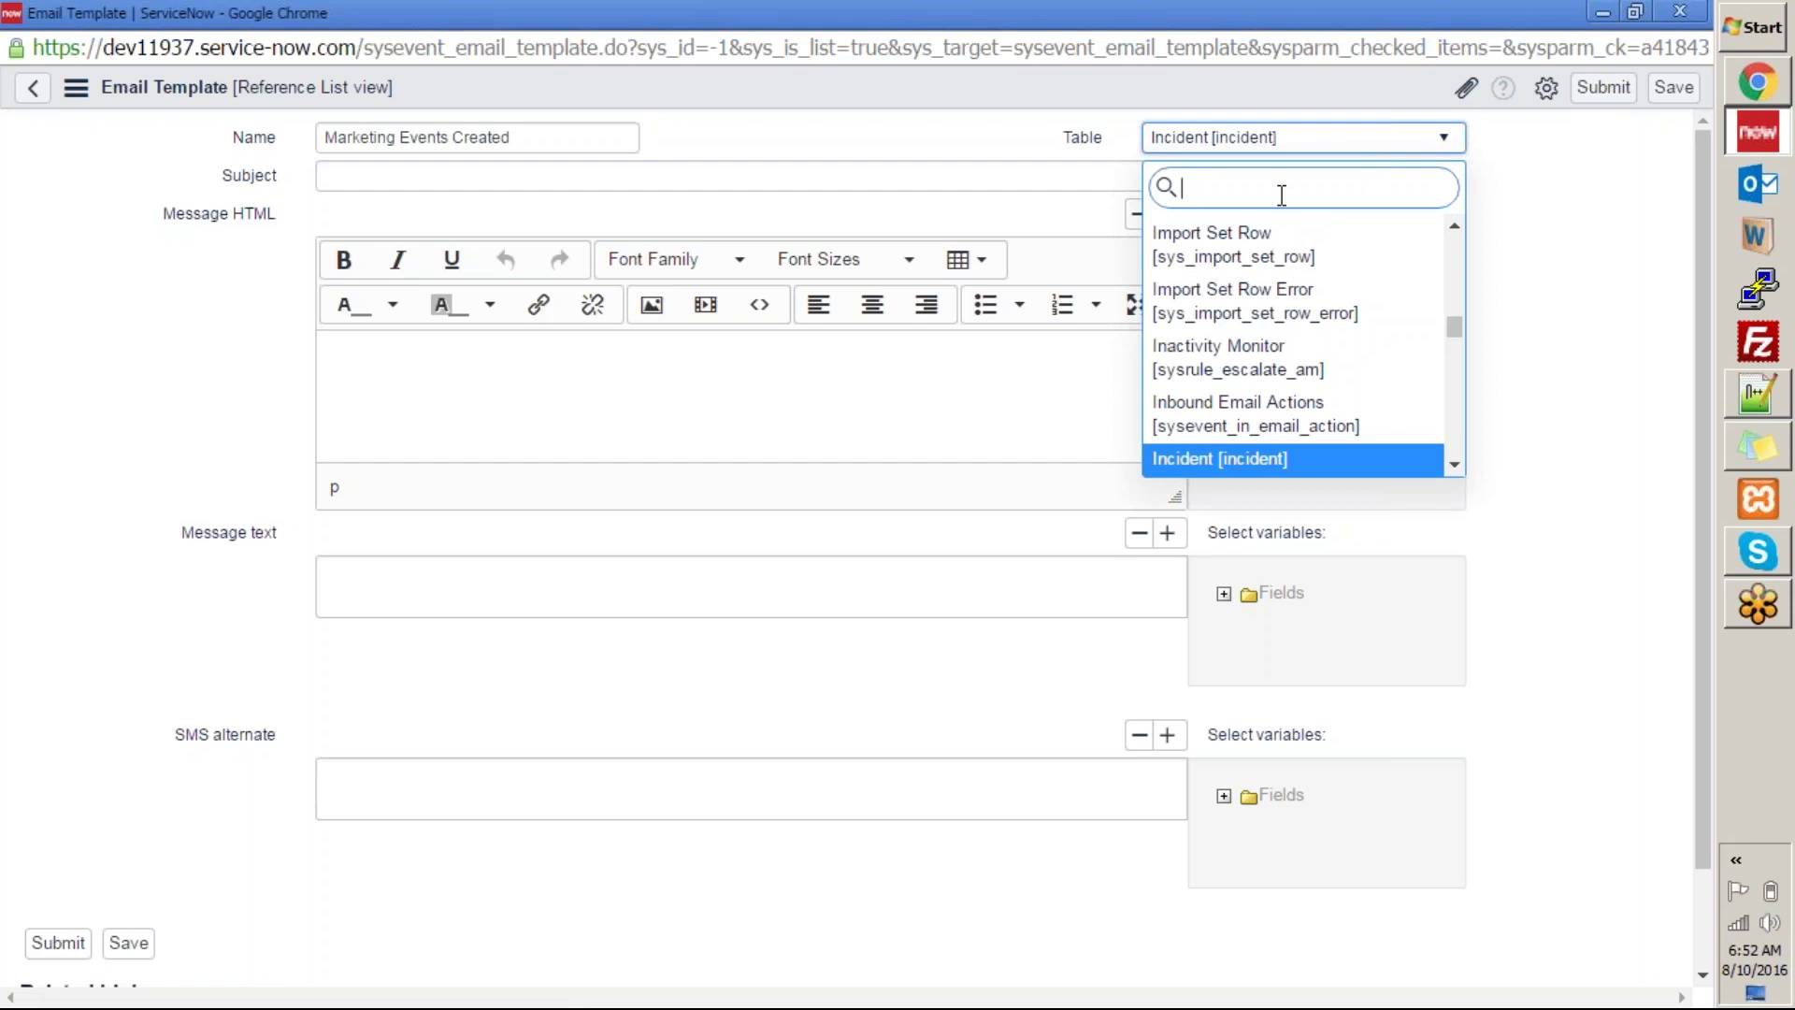
type("marke")
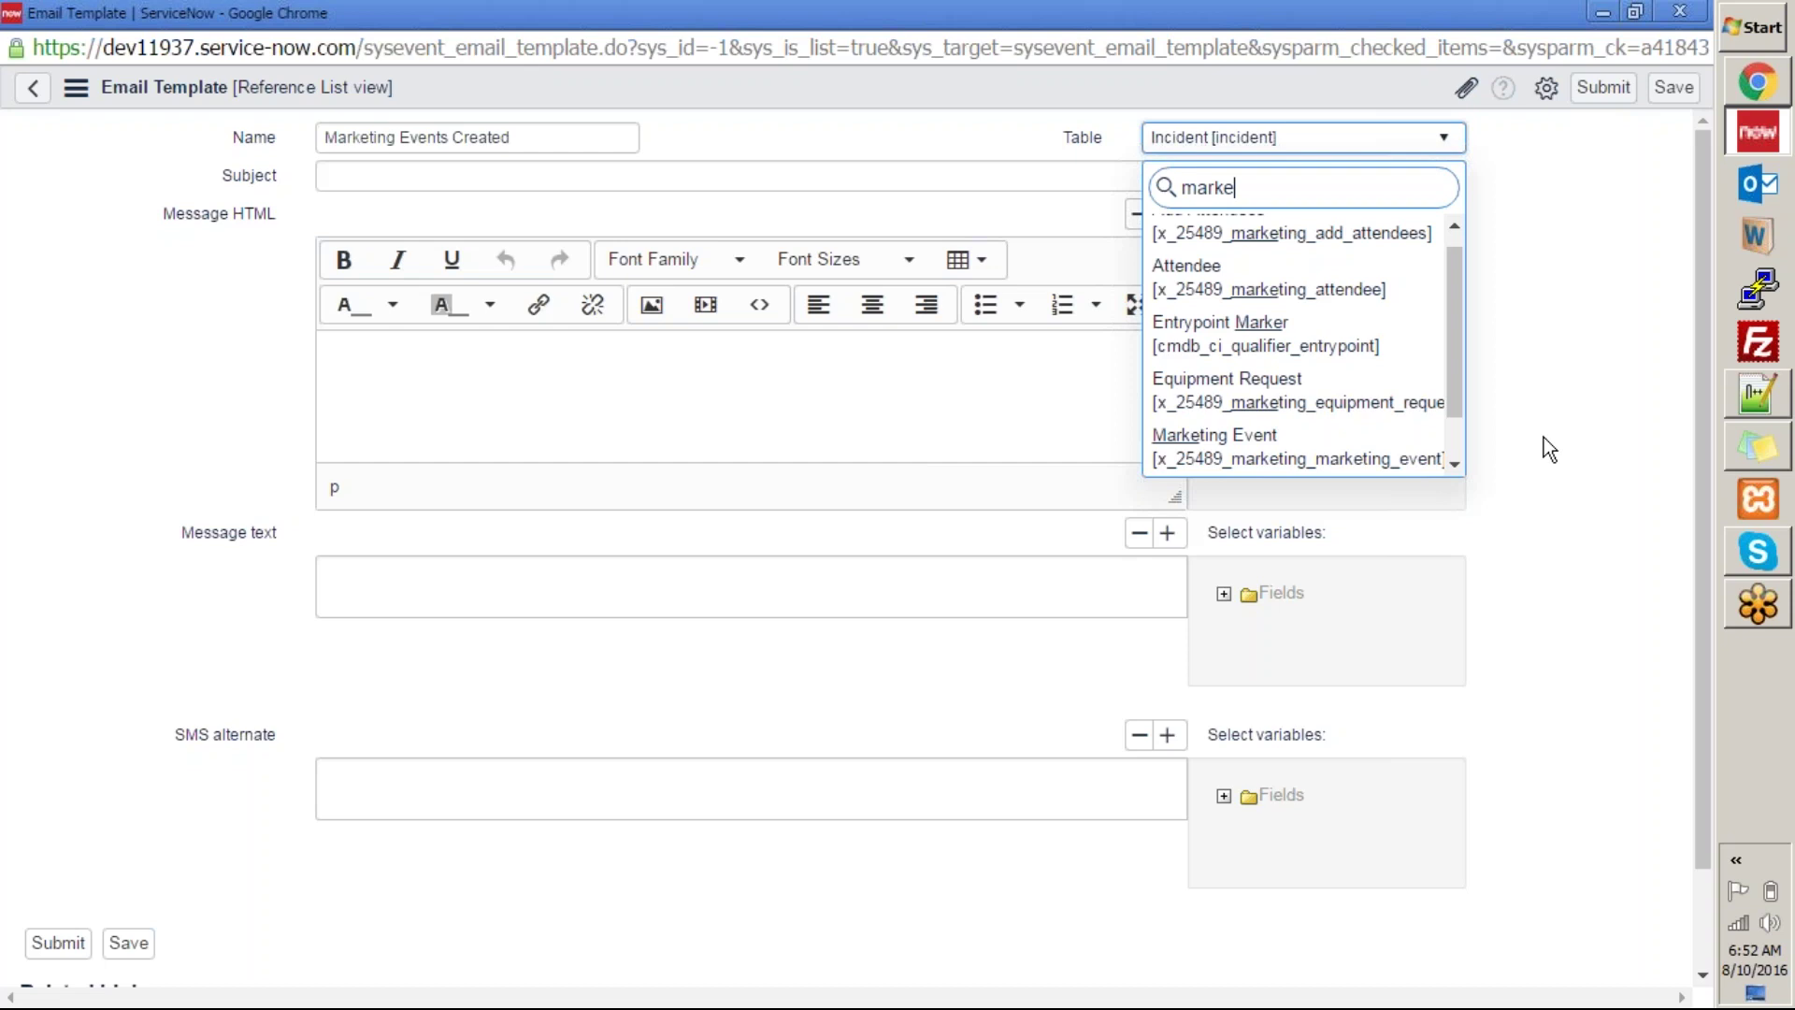
left_click(1373, 465)
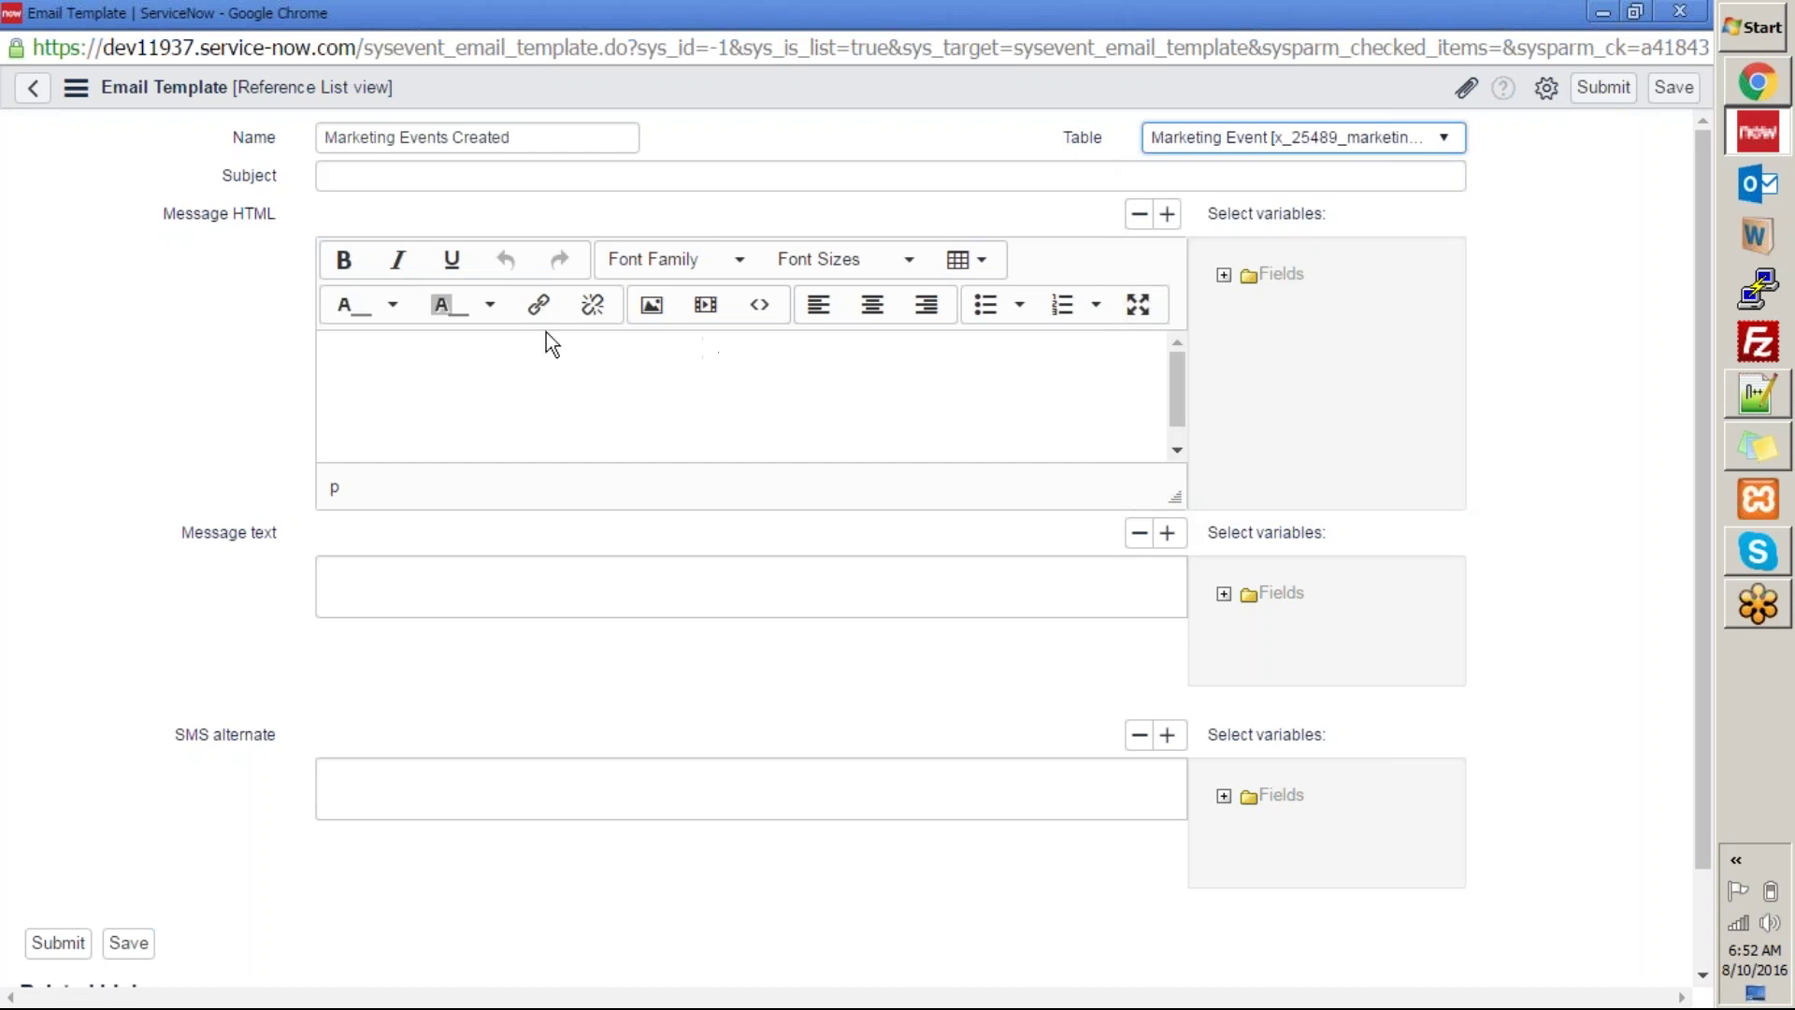
Set the template subject to 'Record Created for marketing Event :'.
left_click(549, 367)
left_click(329, 180)
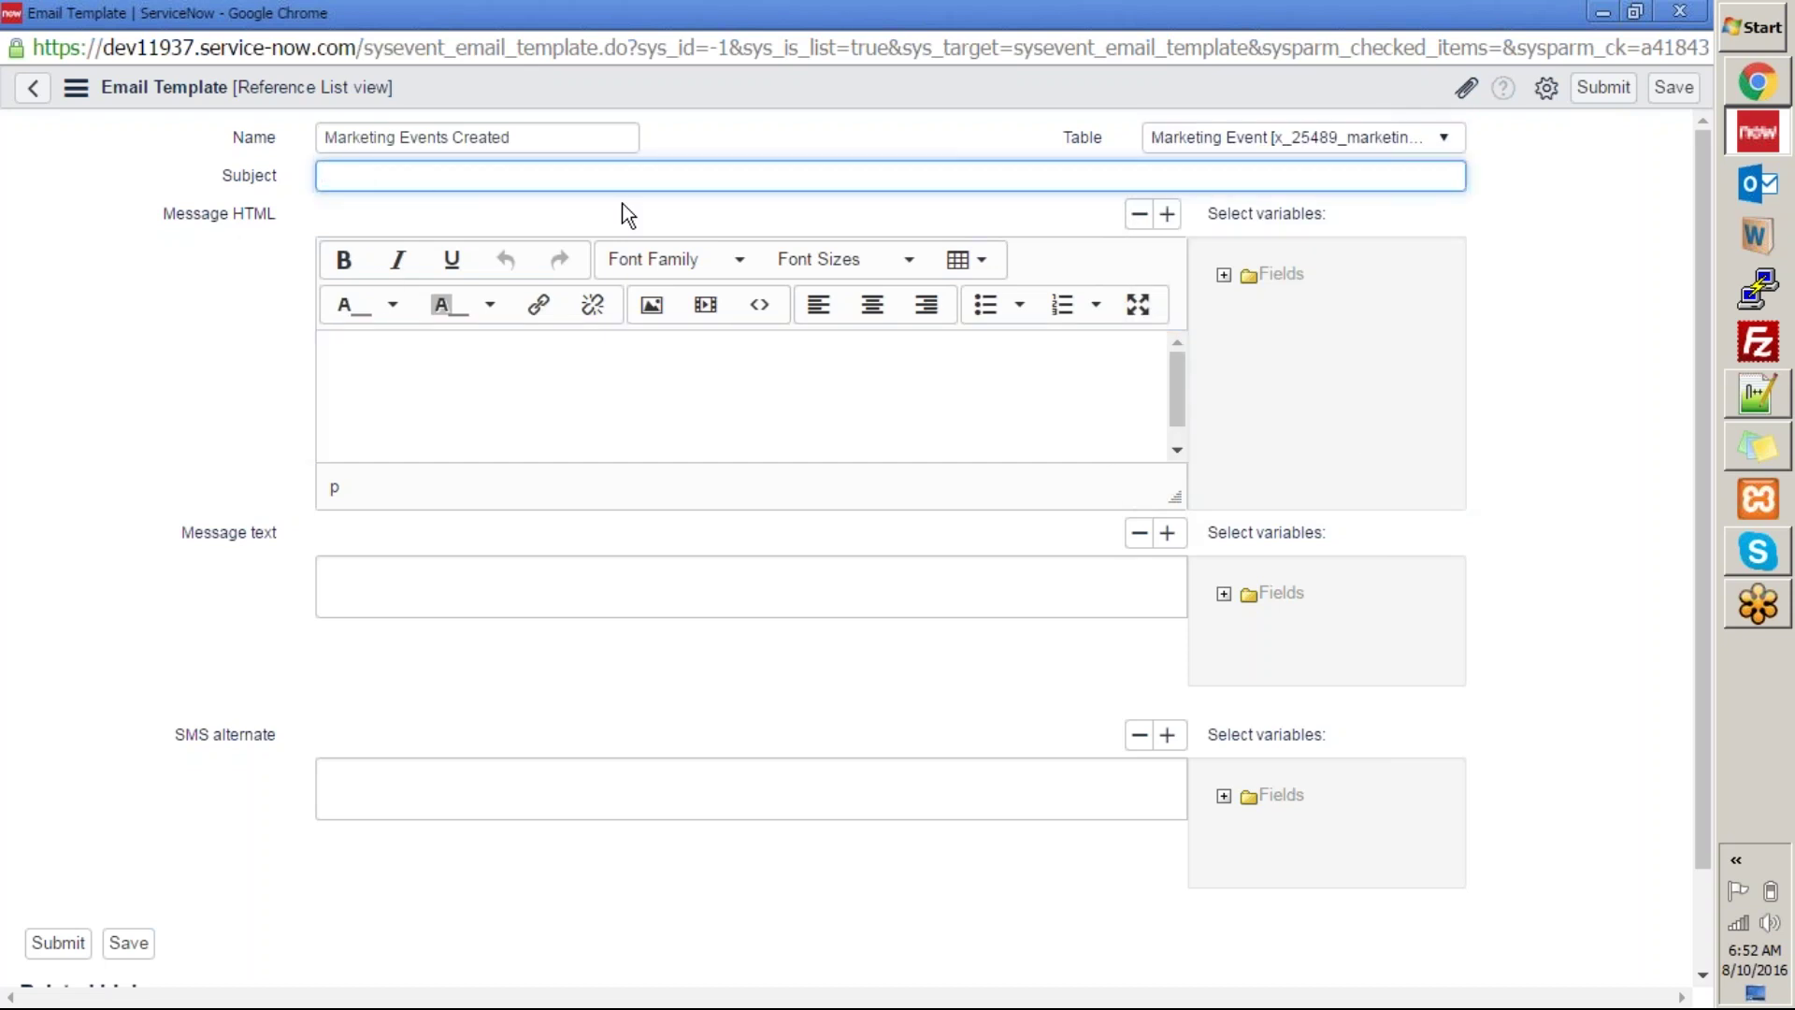
type("Record Created  Created for marketi")
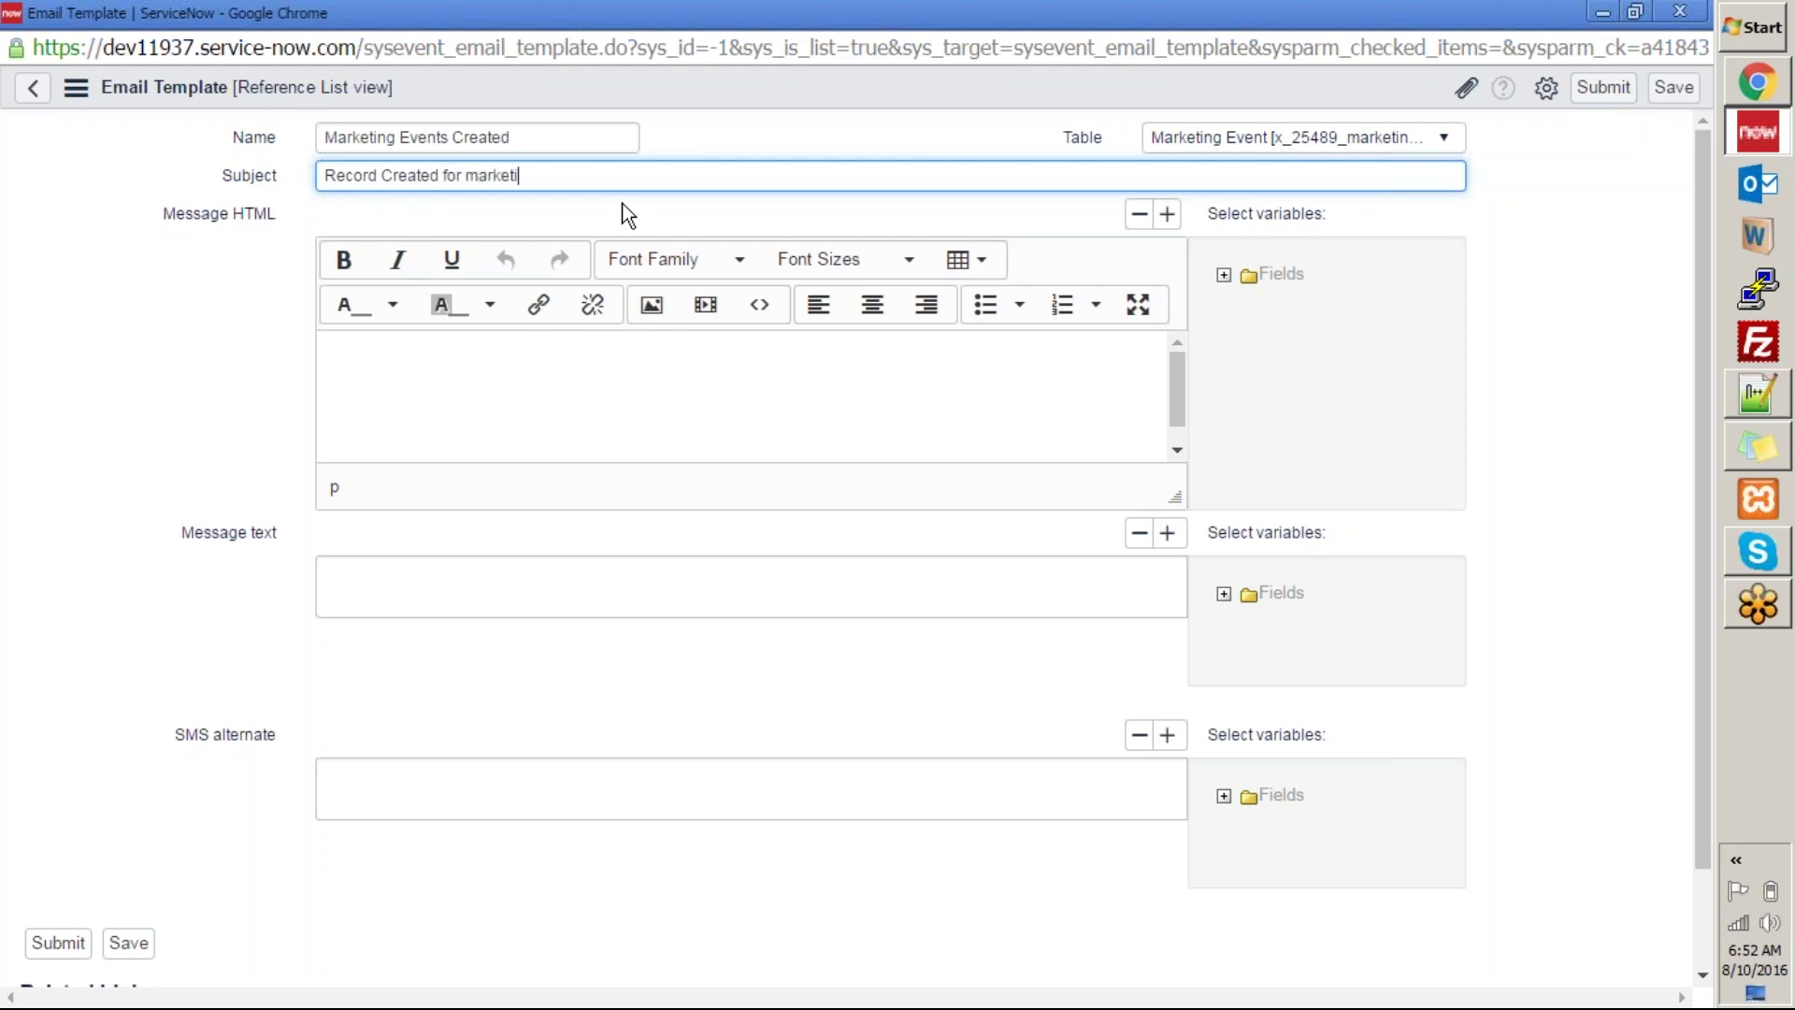
type("ng Event :")
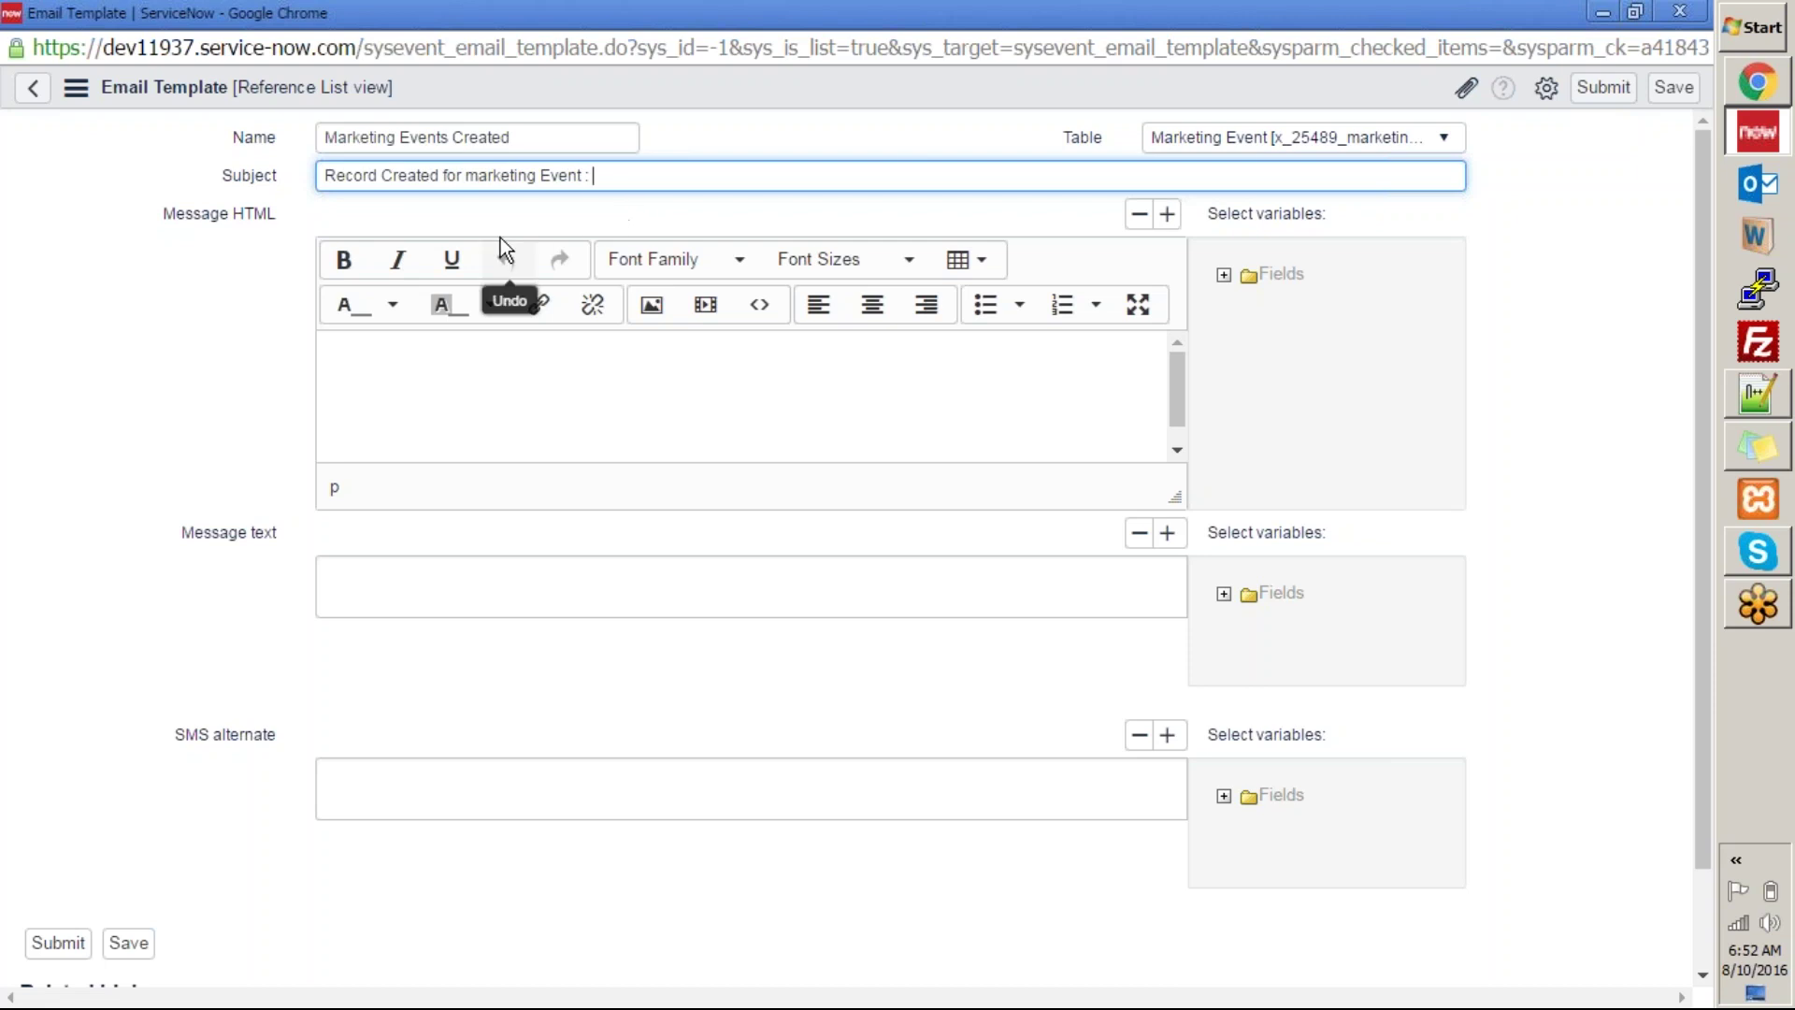
left_click(490, 378)
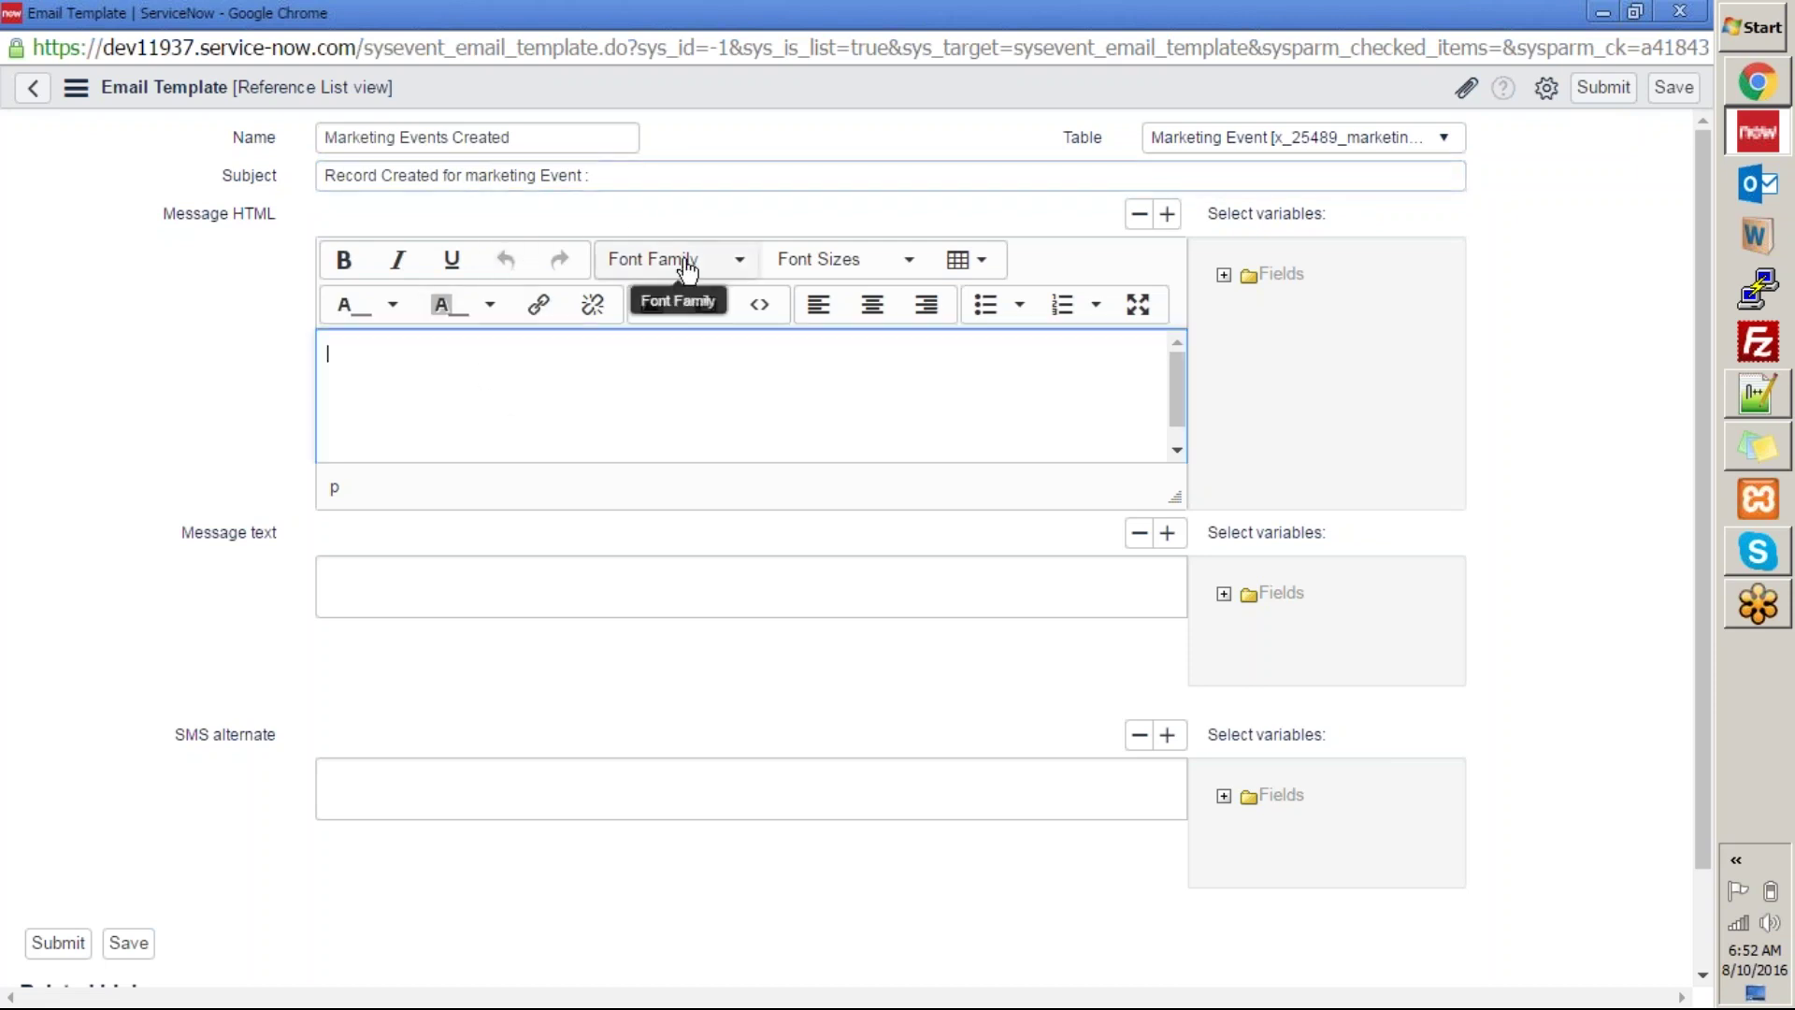
Insert the Name field variable into the HTML message body from Select variables > Fields.
left_click(1228, 278)
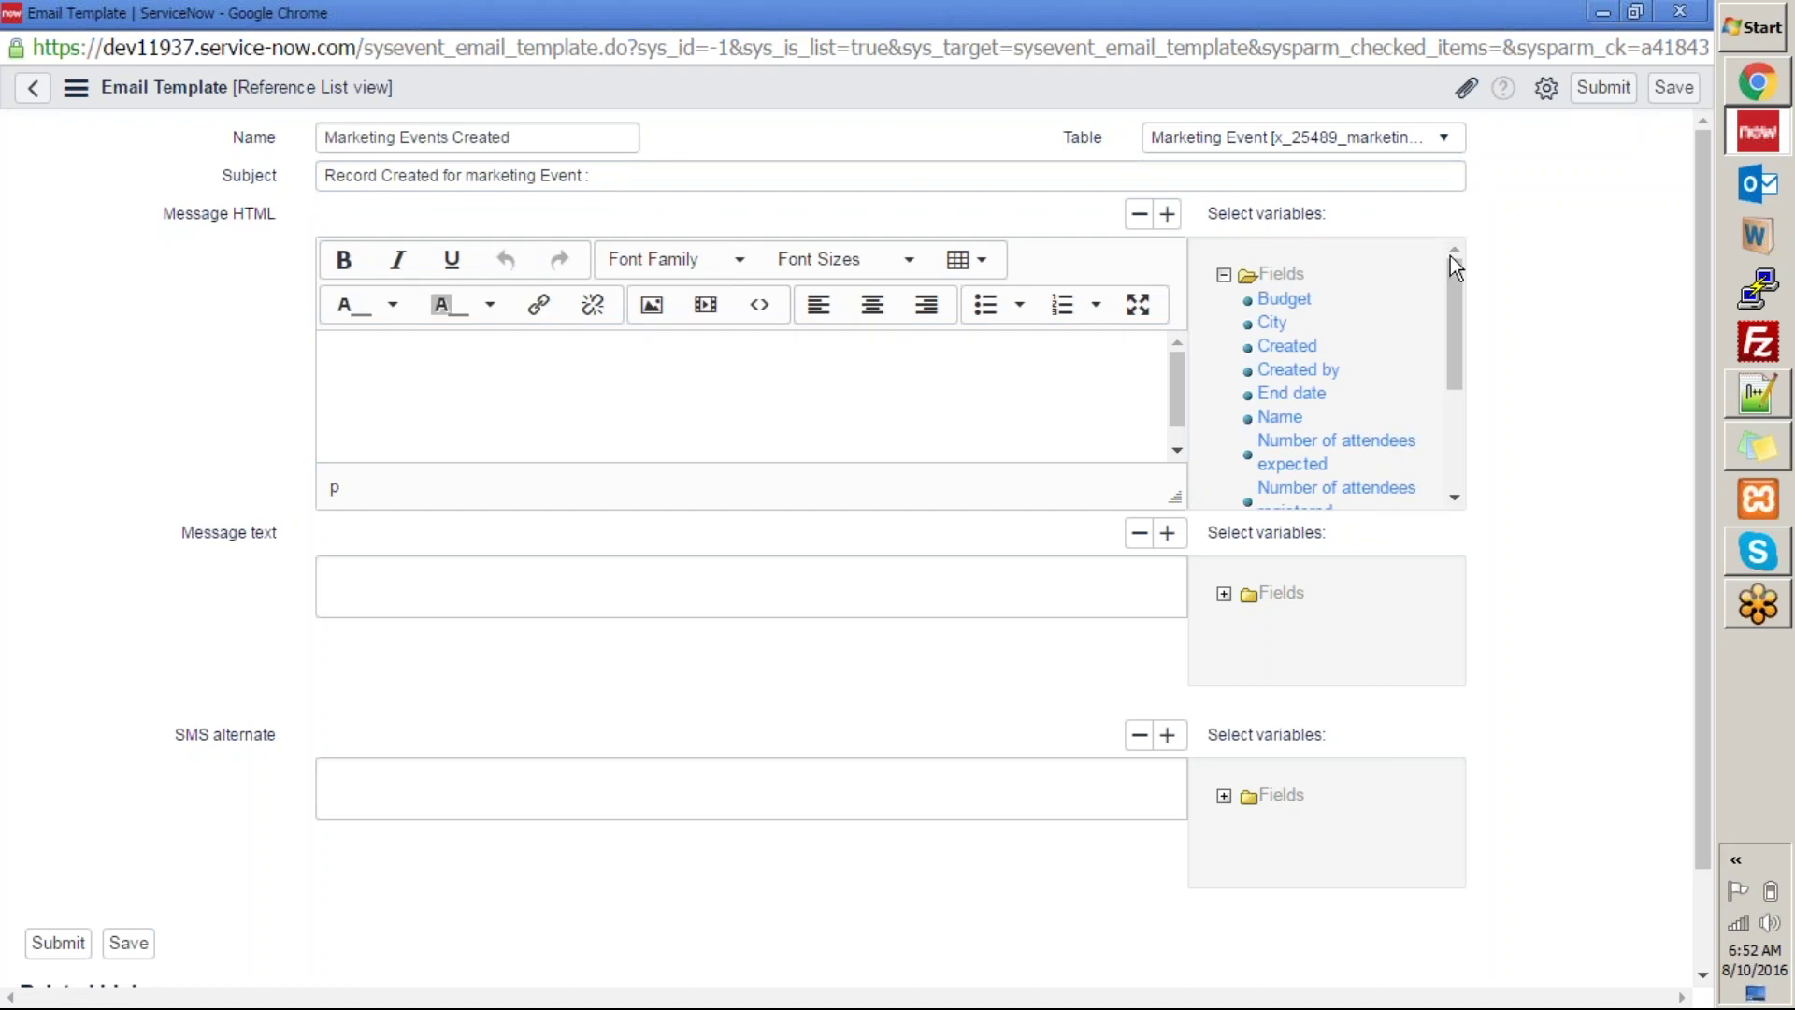
left_click_drag(1454, 279, 1249, 226)
left_click_drag(1460, 312, 1477, 484)
left_click_drag(1468, 406, 1481, 461)
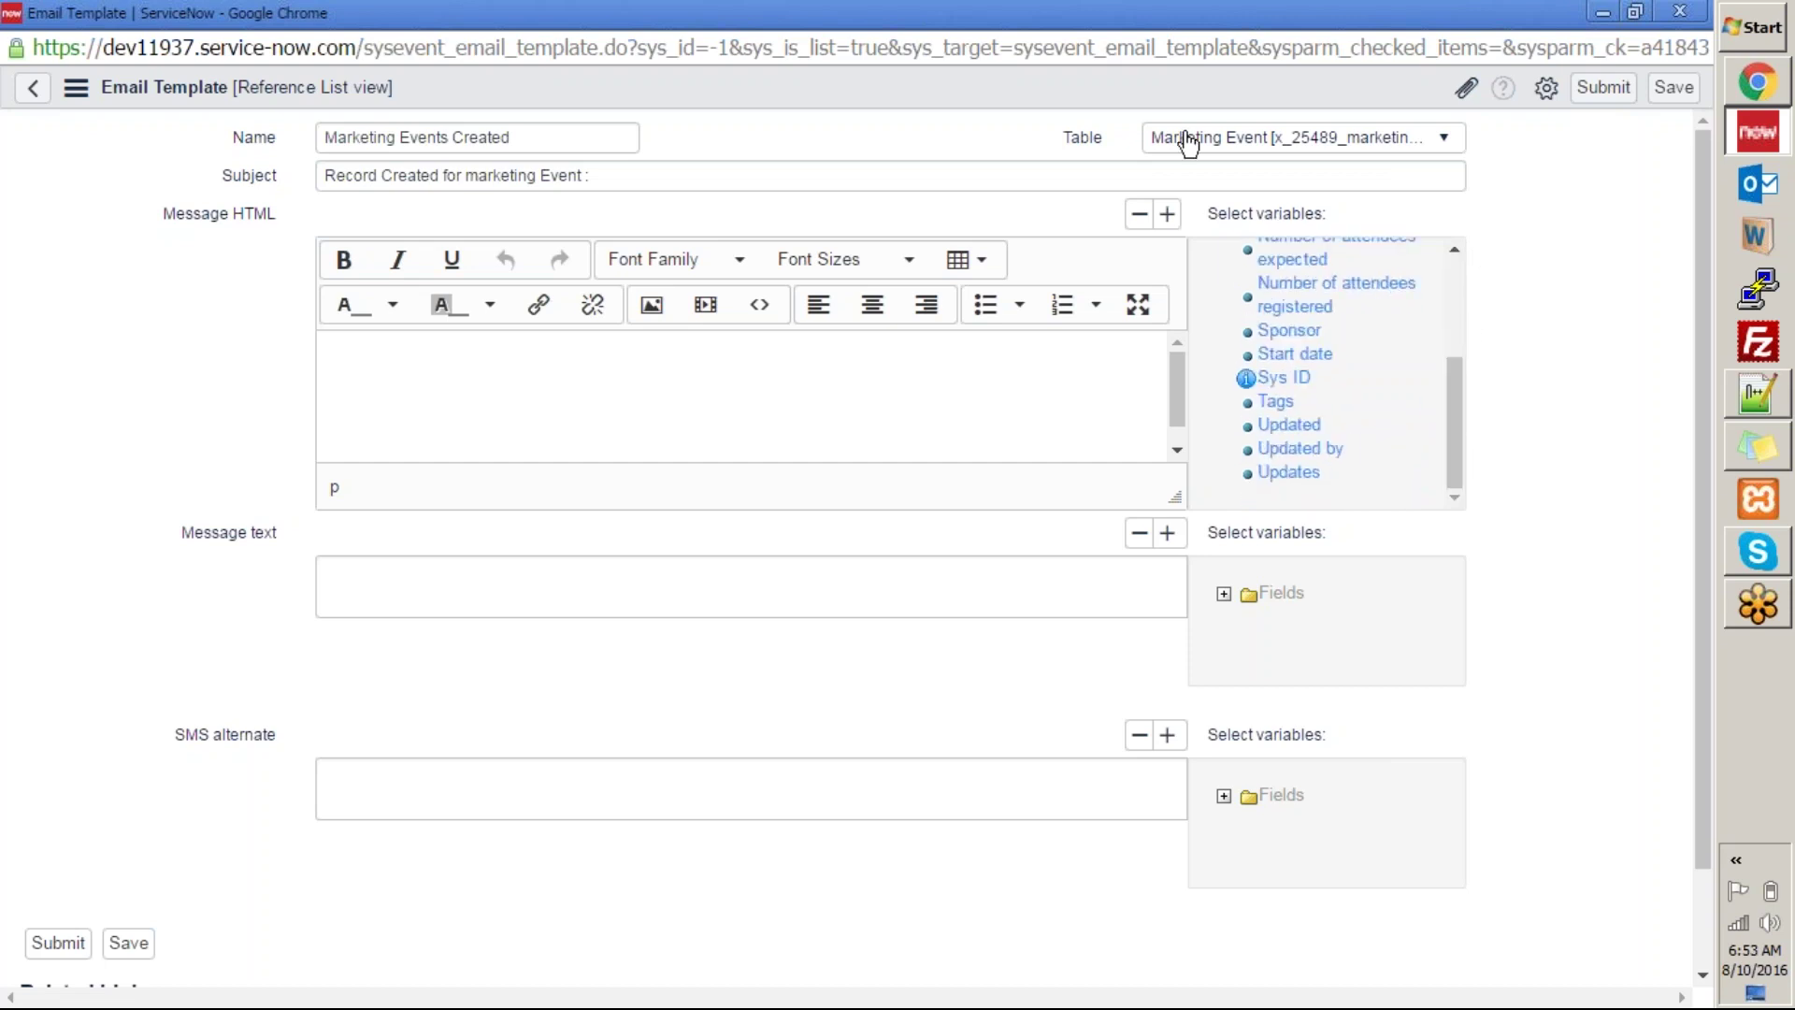
left_click_drag(1453, 422, 1470, 281)
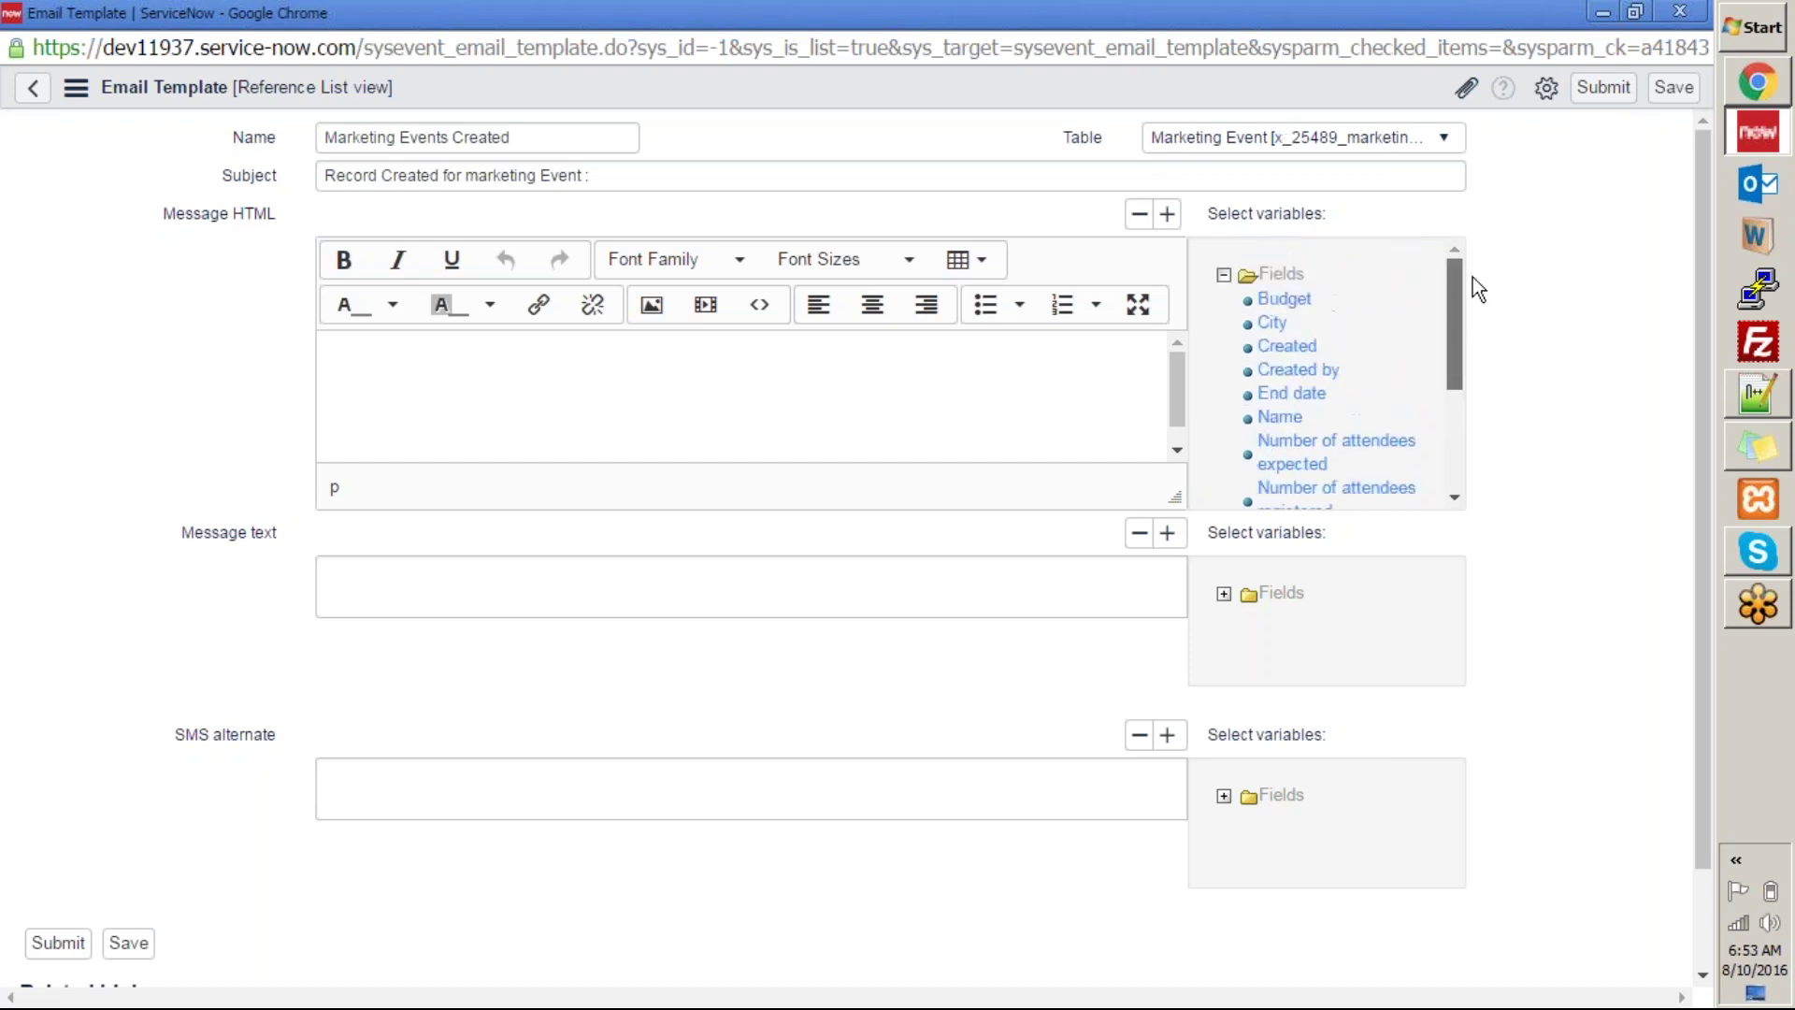
left_click_drag(1279, 418, 1007, 424)
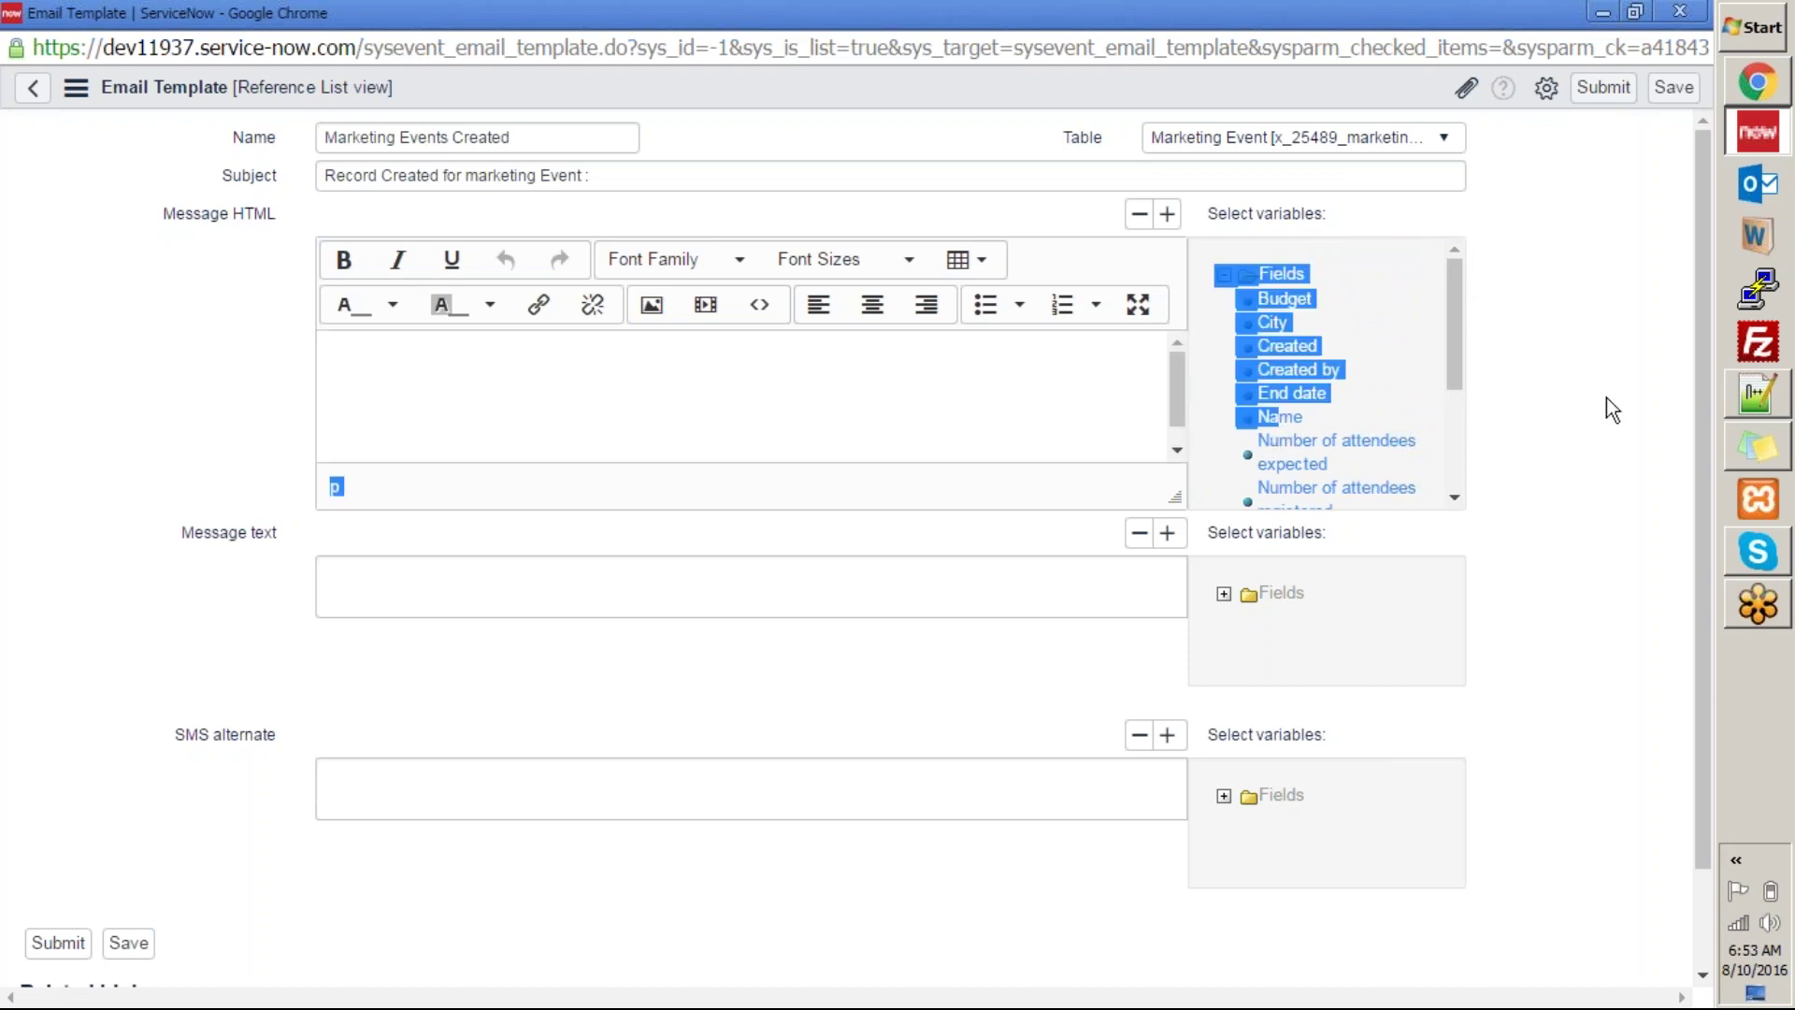
left_click(1606, 398)
left_click(1278, 418)
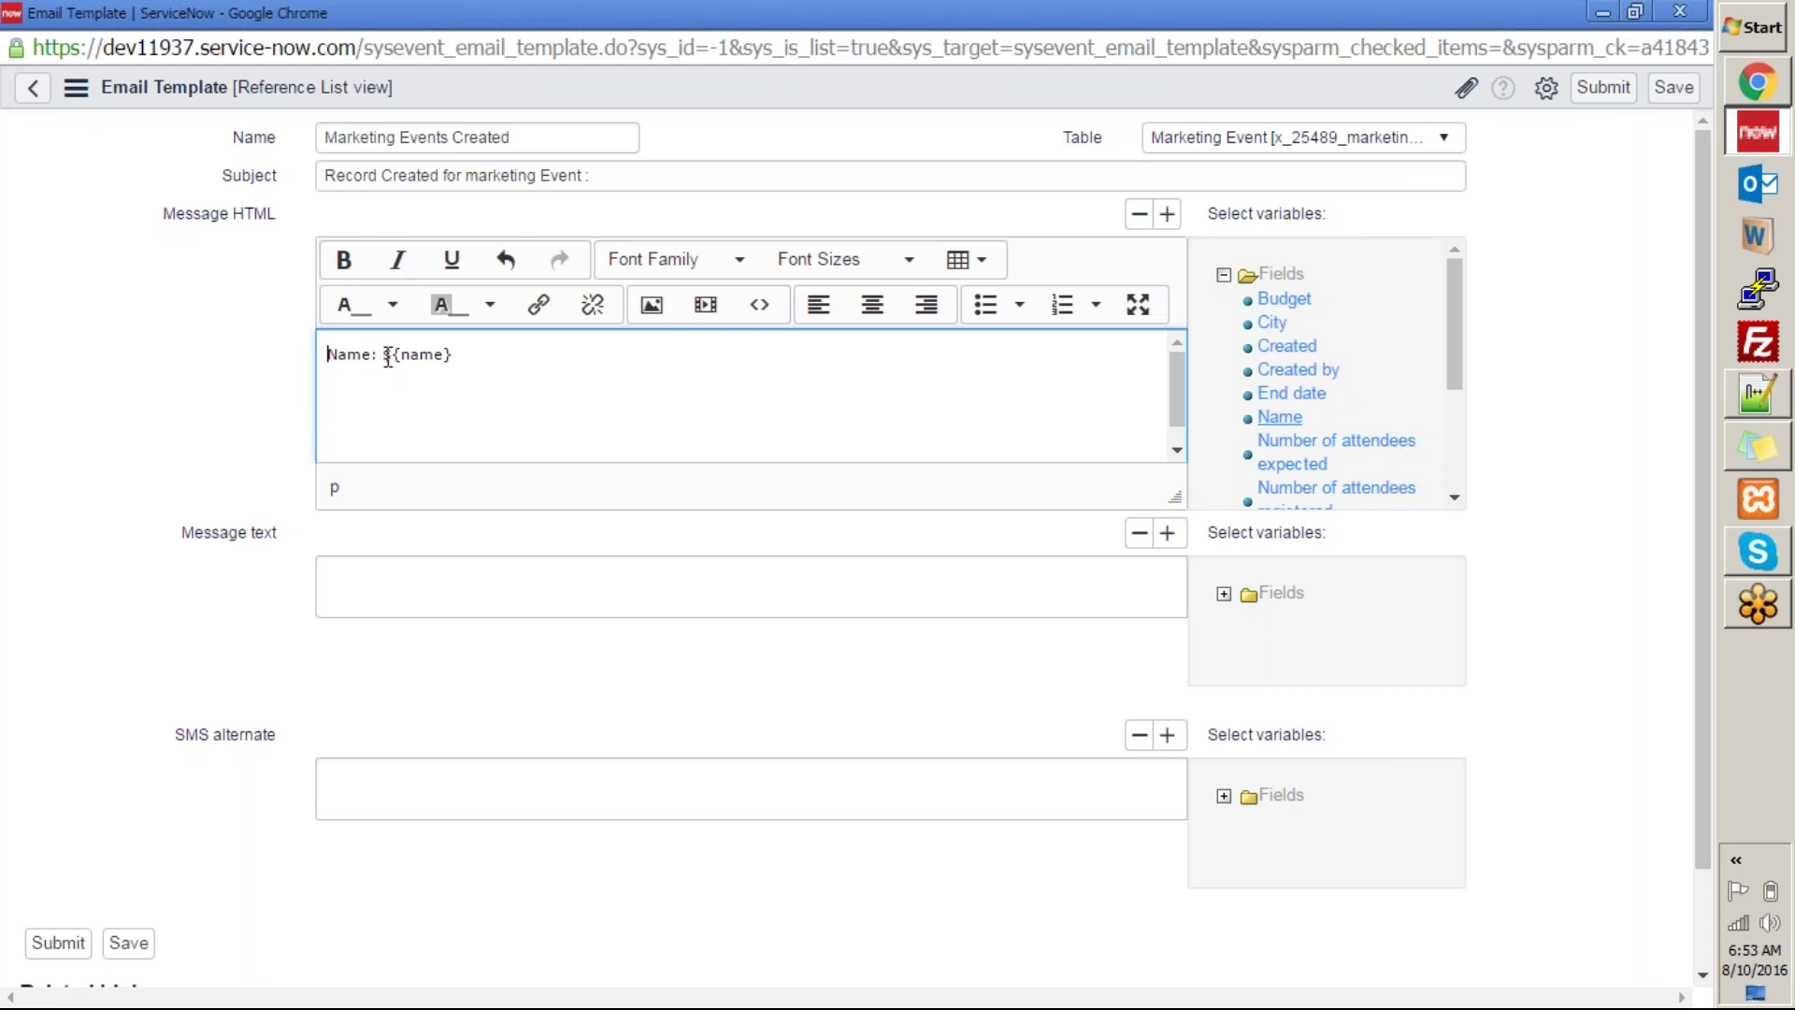
Move ${name} from the message body to the end of the subject and delete the leftover 'Name:'.
left_click(383, 355)
double_click(355, 360)
left_click(414, 381)
left_click_drag(379, 355, 438, 359)
left_click(468, 357)
left_click_drag(381, 357, 455, 356)
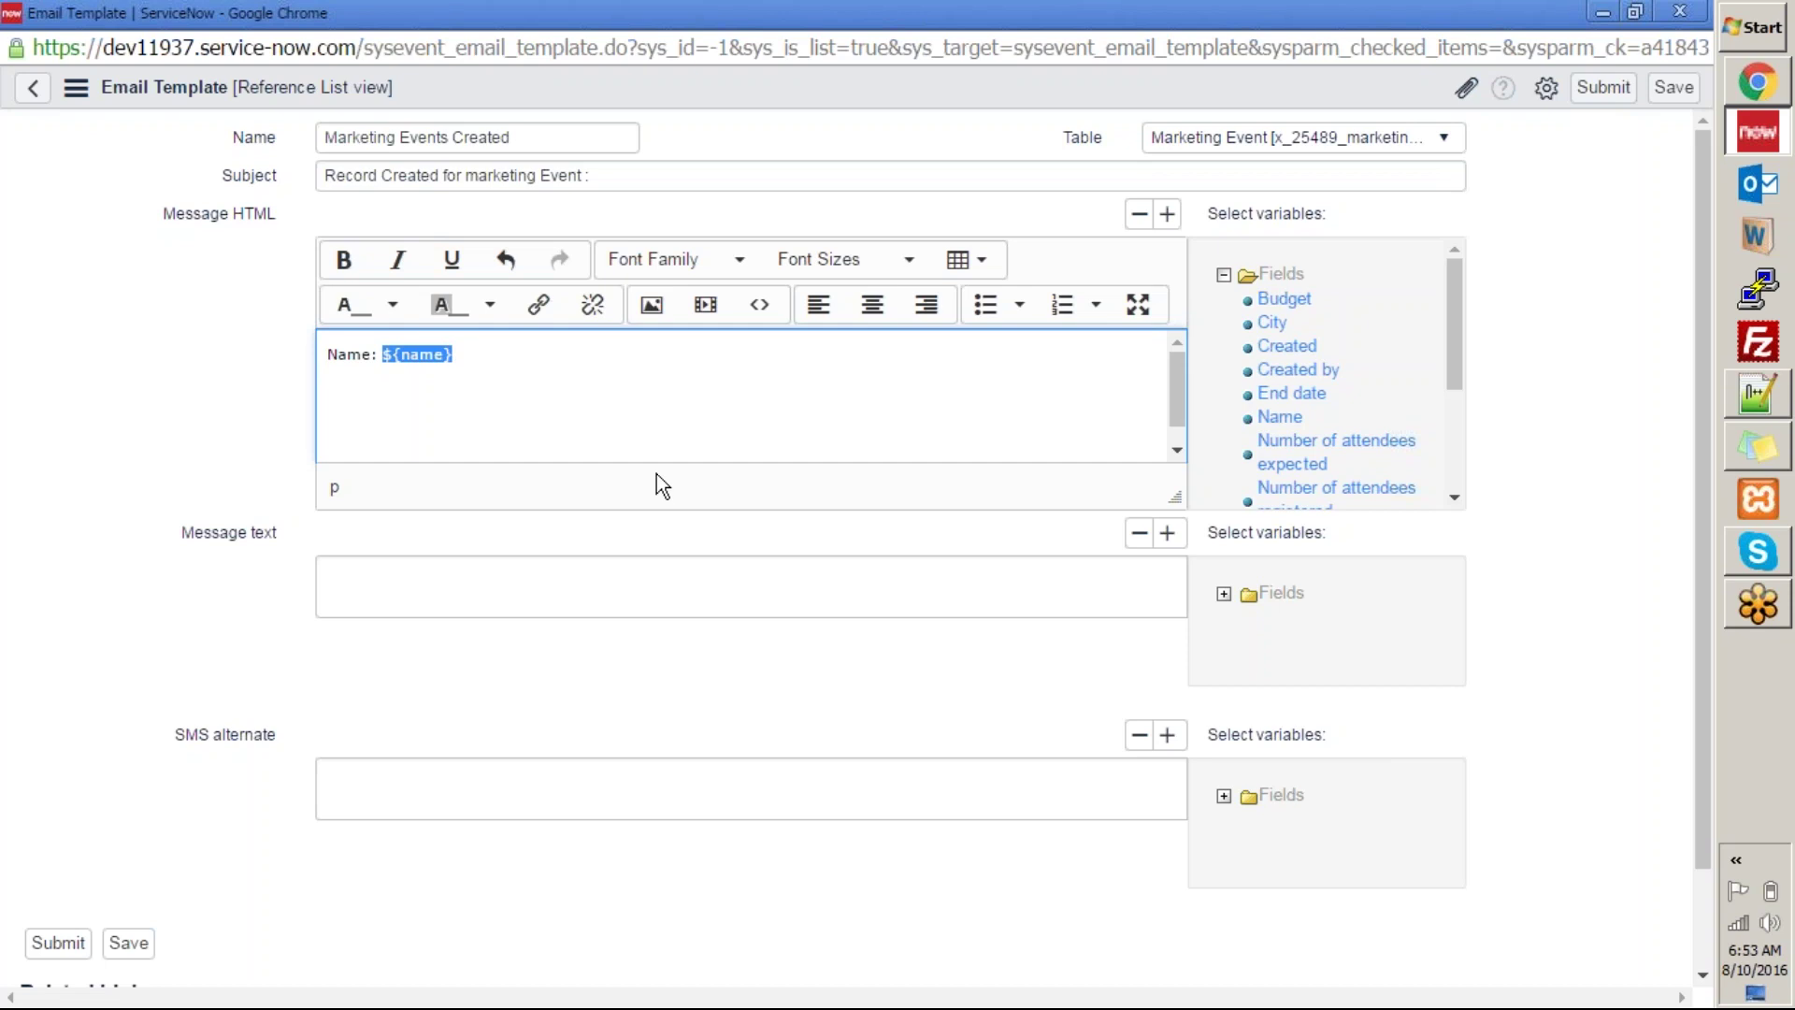
key("ctrl+x")
left_click(645, 174)
key("ctrl+v")
left_click_drag(404, 391, 256, 345)
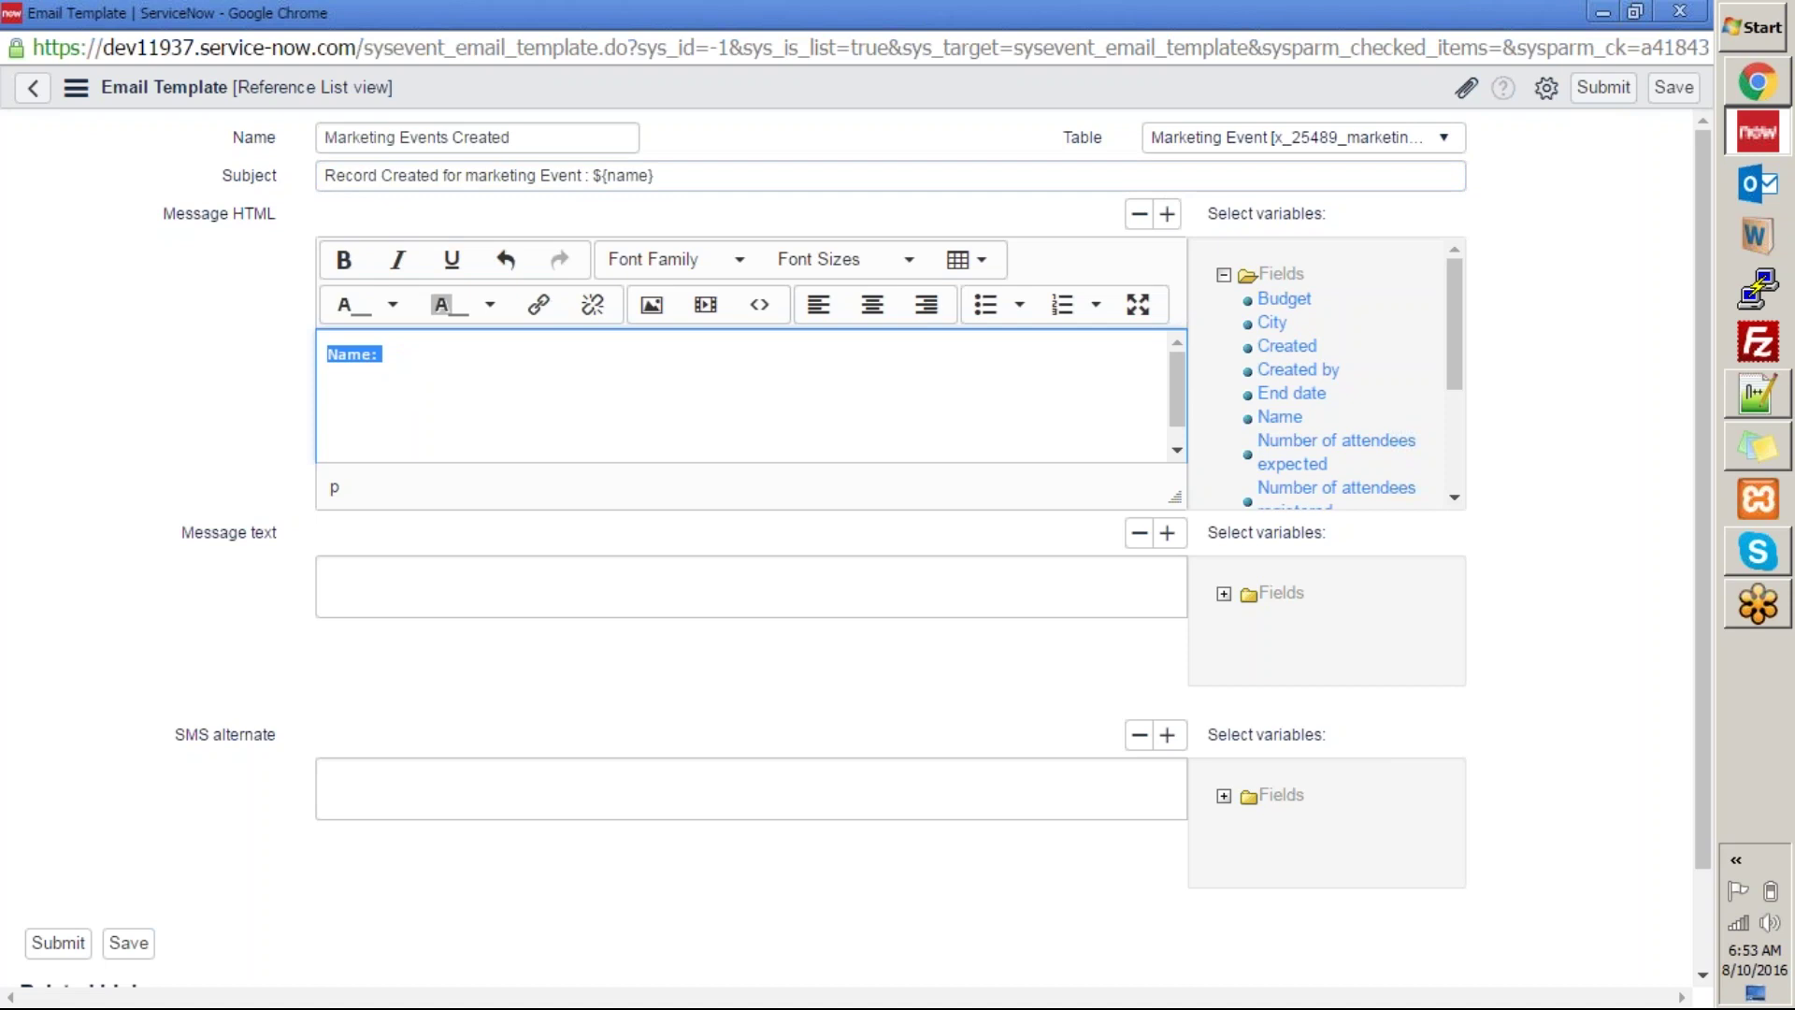
key("BackSpace")
left_click(714, 183)
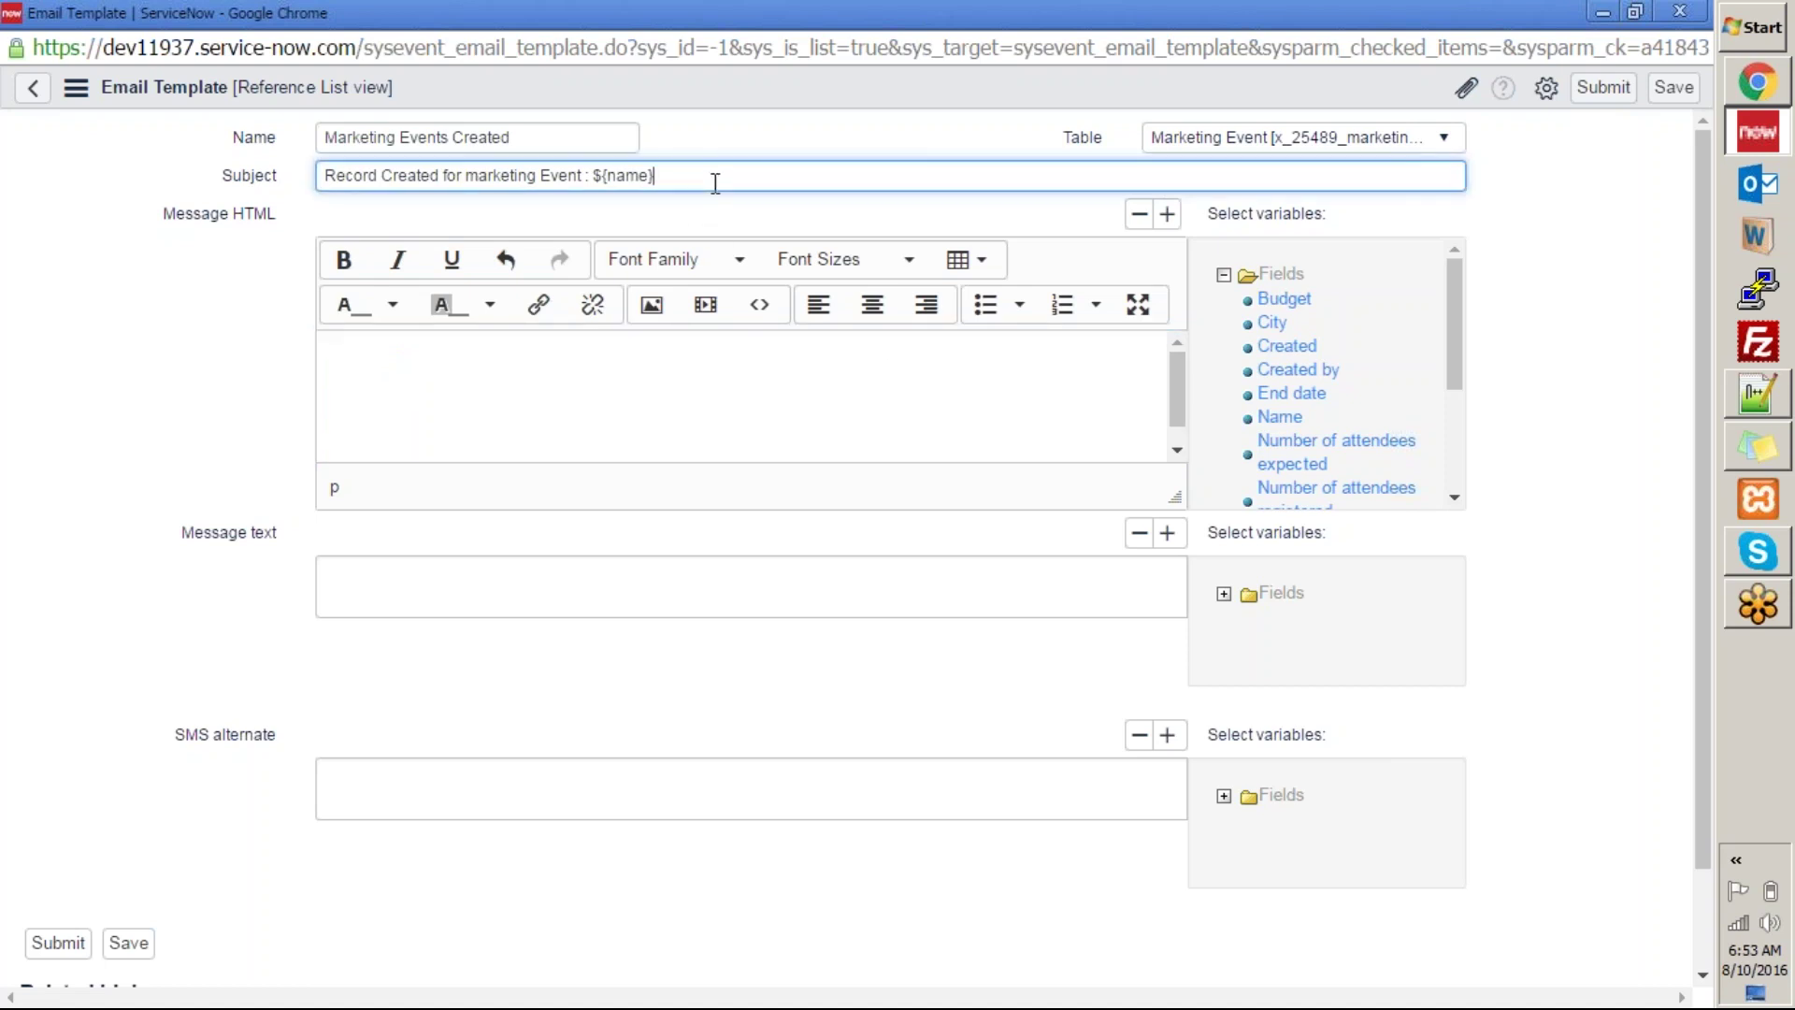
End the subject with a period after ${name}.
type(".")
double_click(362, 178)
double_click(412, 178)
left_click(487, 178)
left_click(563, 366)
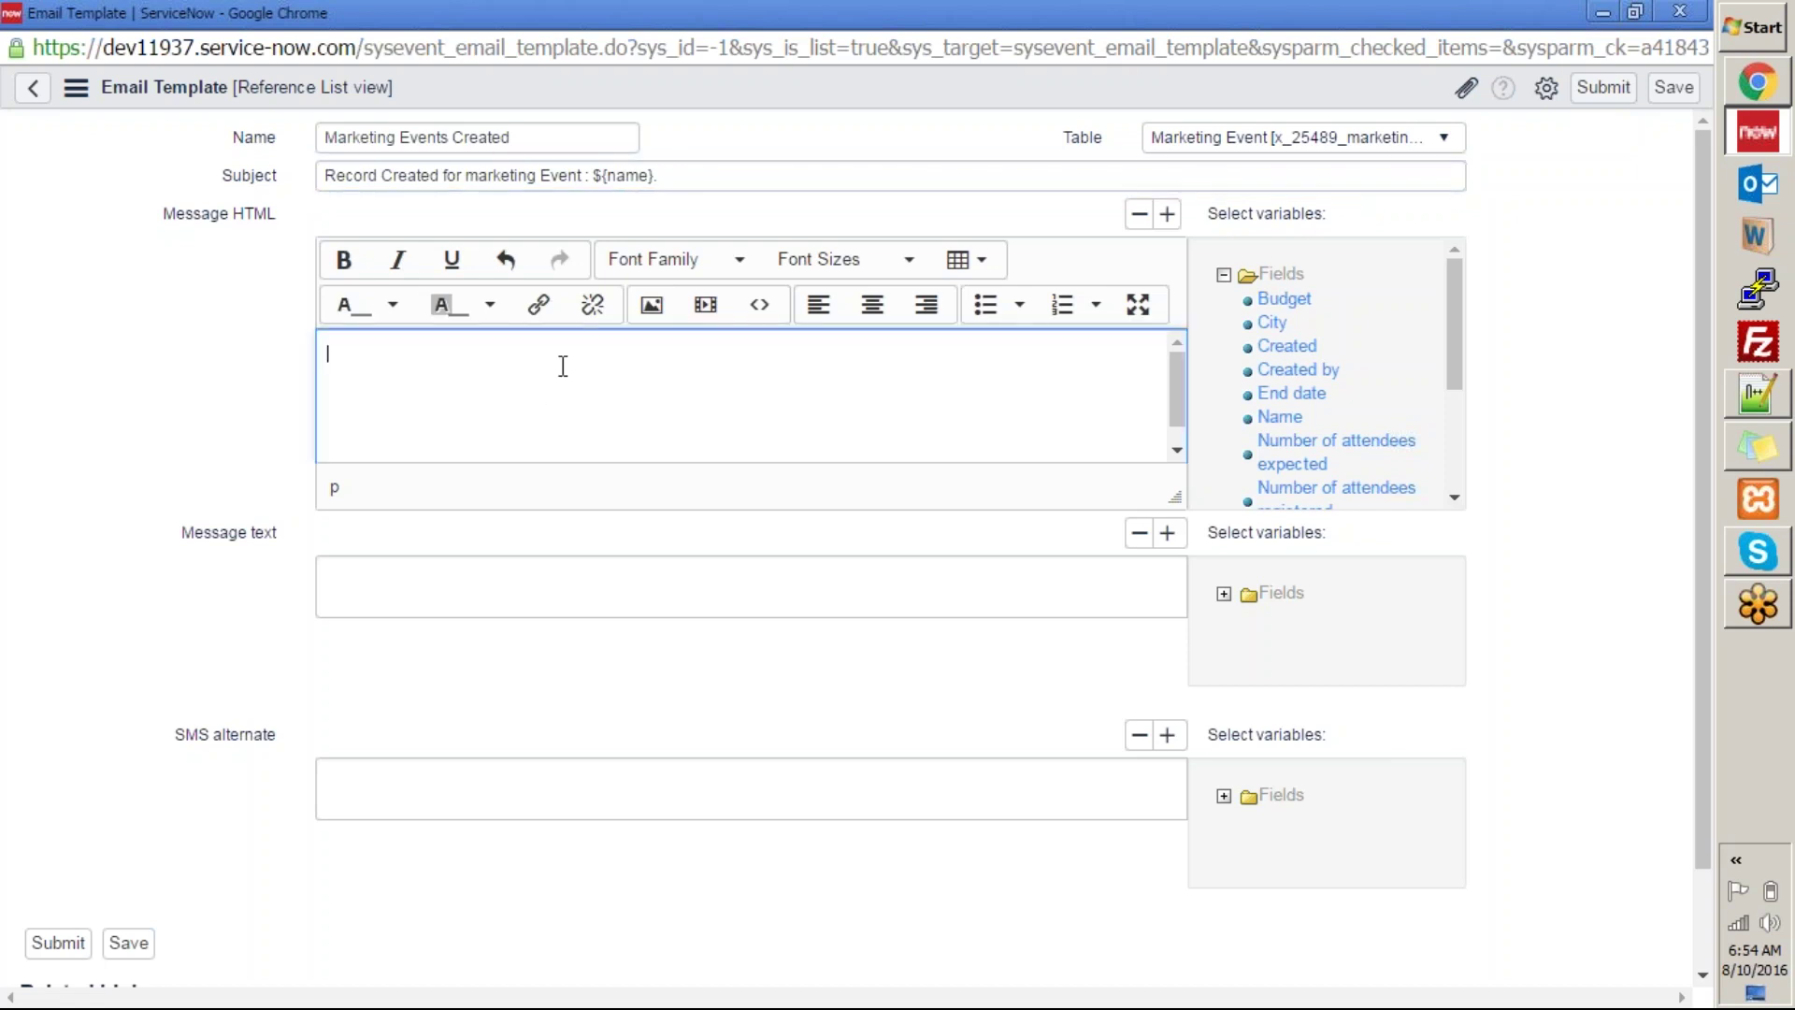
Insert field variables Budget, City, Created, End date, Name, attendee counts, Sponsor, Start date, Sys ID, Tags and Updated into the message.
left_click(1283, 298)
left_click(1271, 322)
left_click(1287, 346)
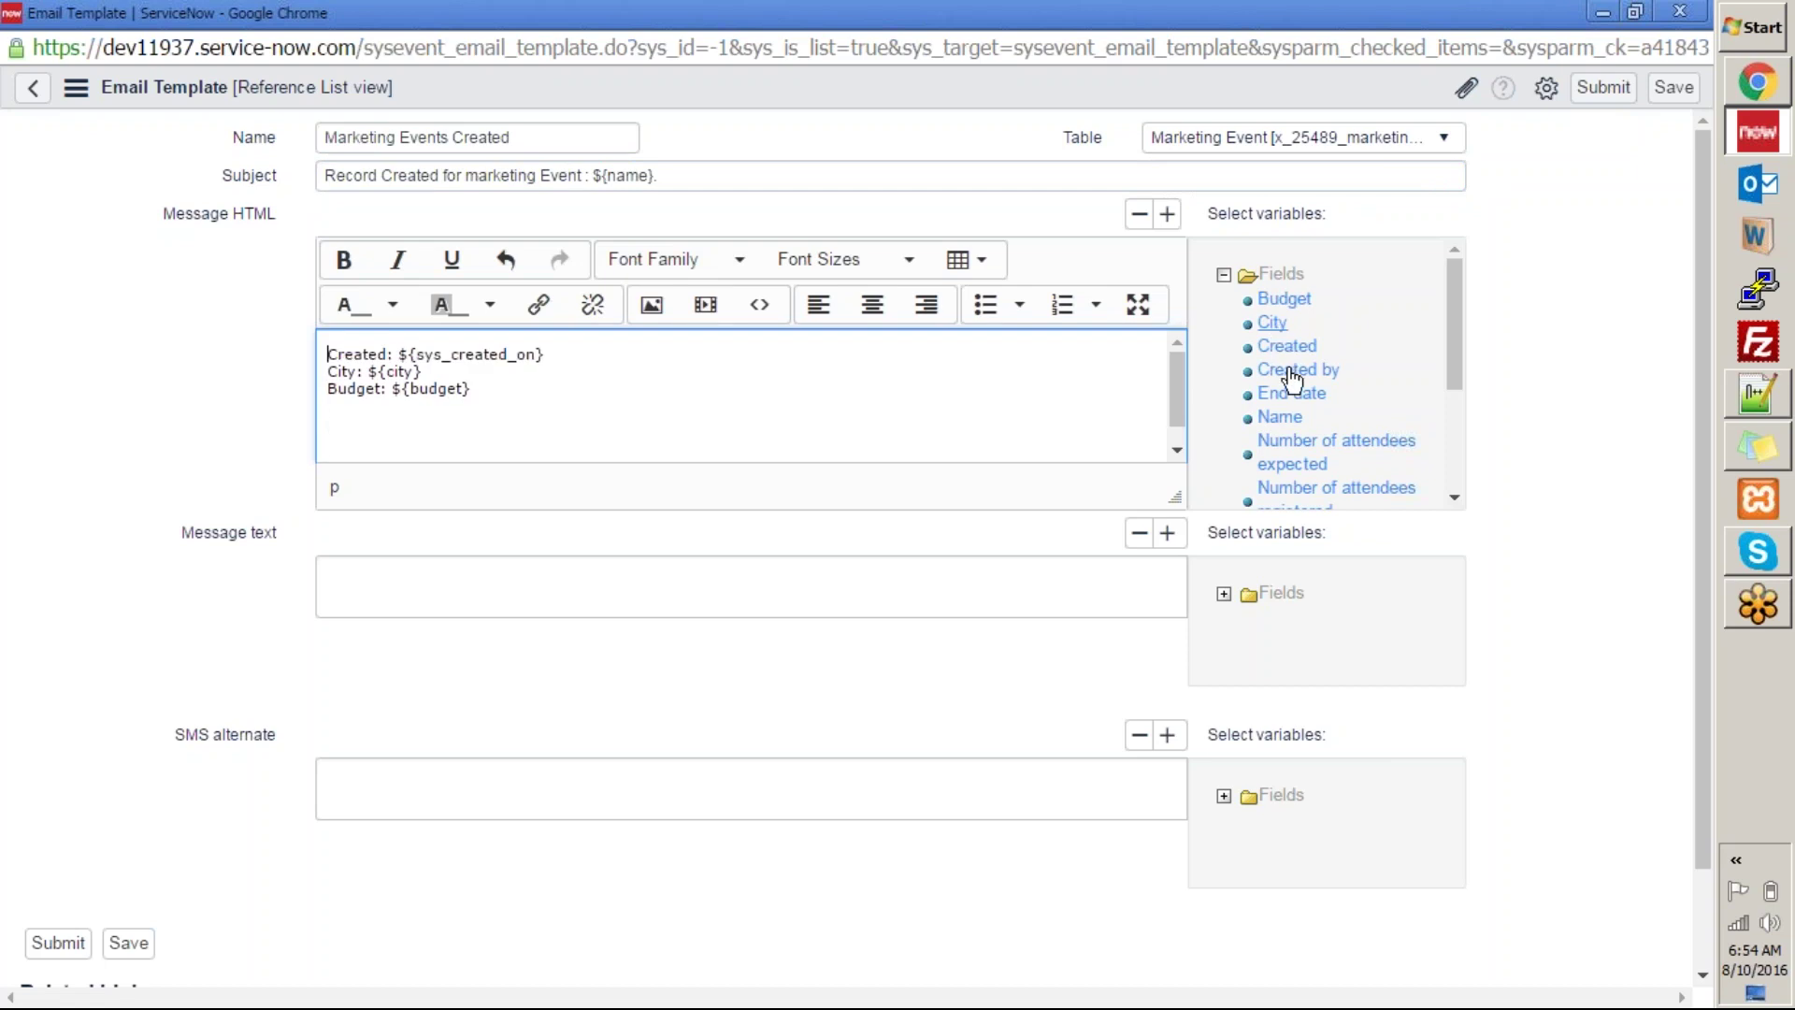
left_click(1295, 370)
left_click(1291, 393)
left_click(1279, 418)
left_click(1290, 451)
left_click(1309, 491)
left_click_drag(1450, 372, 1450, 438)
left_click(1290, 394)
left_click(1294, 417)
left_click(1283, 440)
left_click(1275, 464)
left_click(1276, 488)
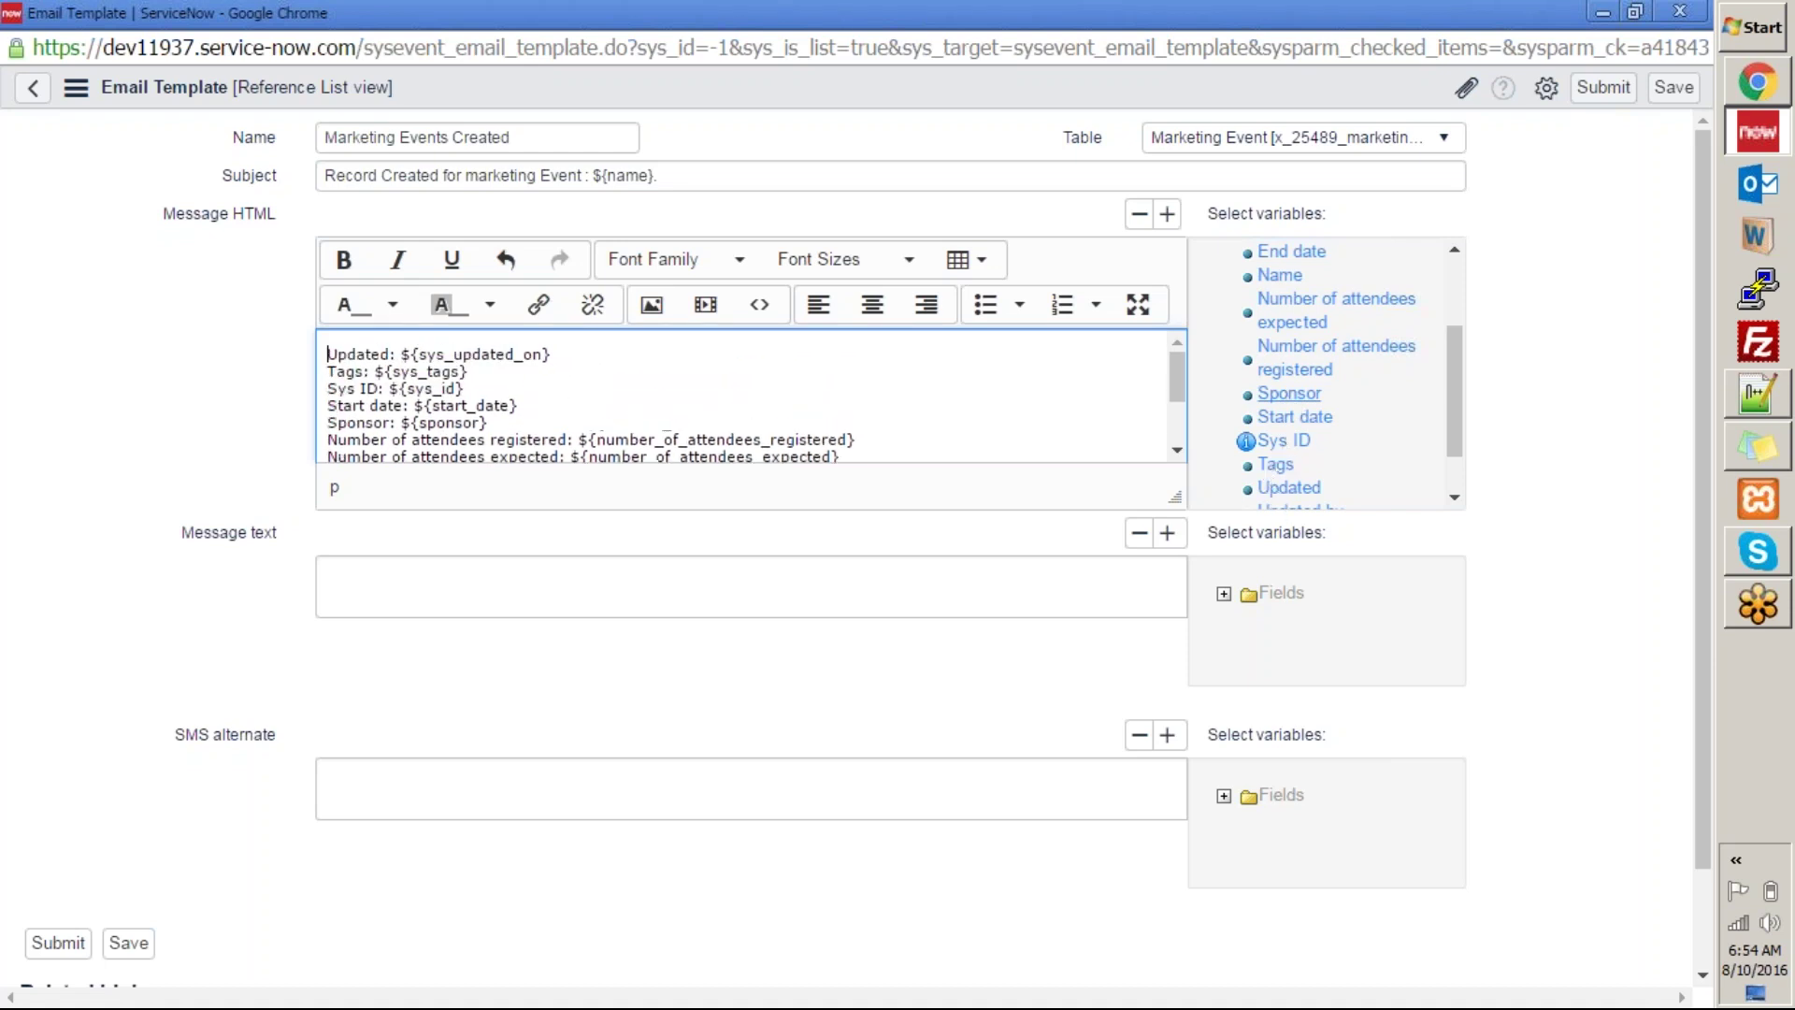
left_click_drag(1456, 417, 1460, 493)
Add Updated by and Updates variables, a 'Hi,' greeting and the line 'Following record was created in the Marketing event application'.
left_click(1310, 453)
left_click(1291, 475)
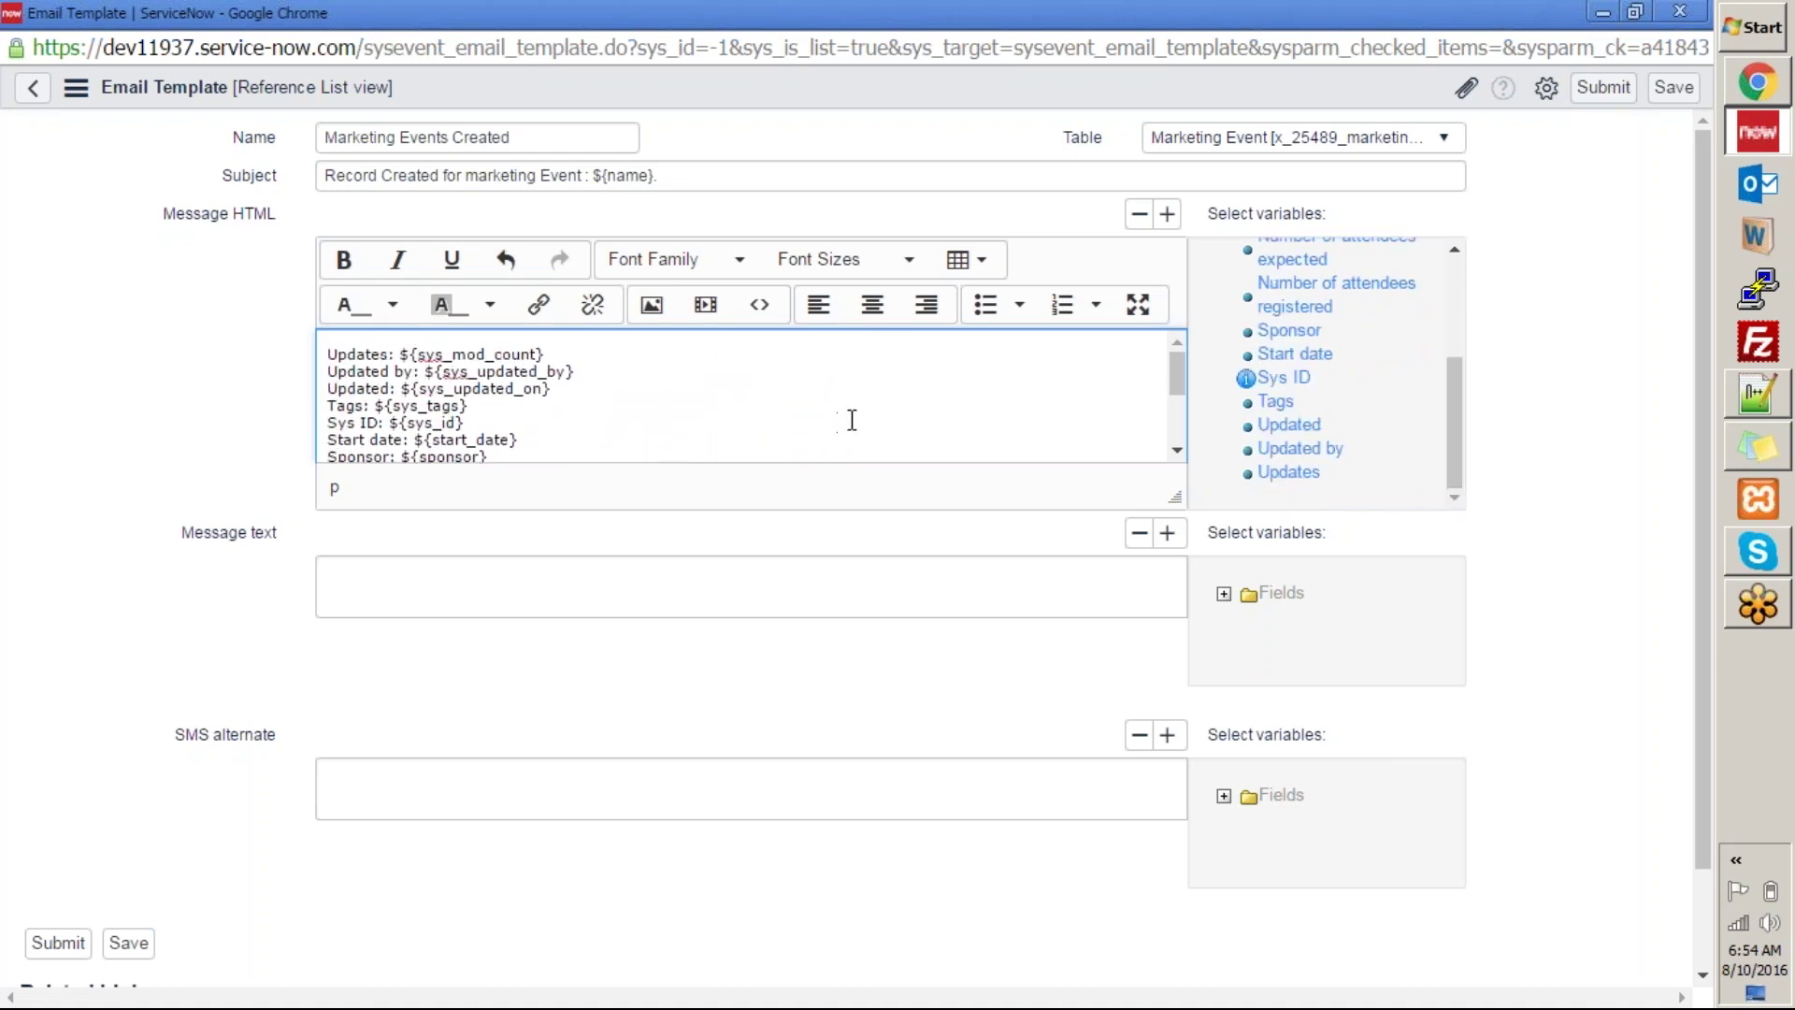
key("Return")
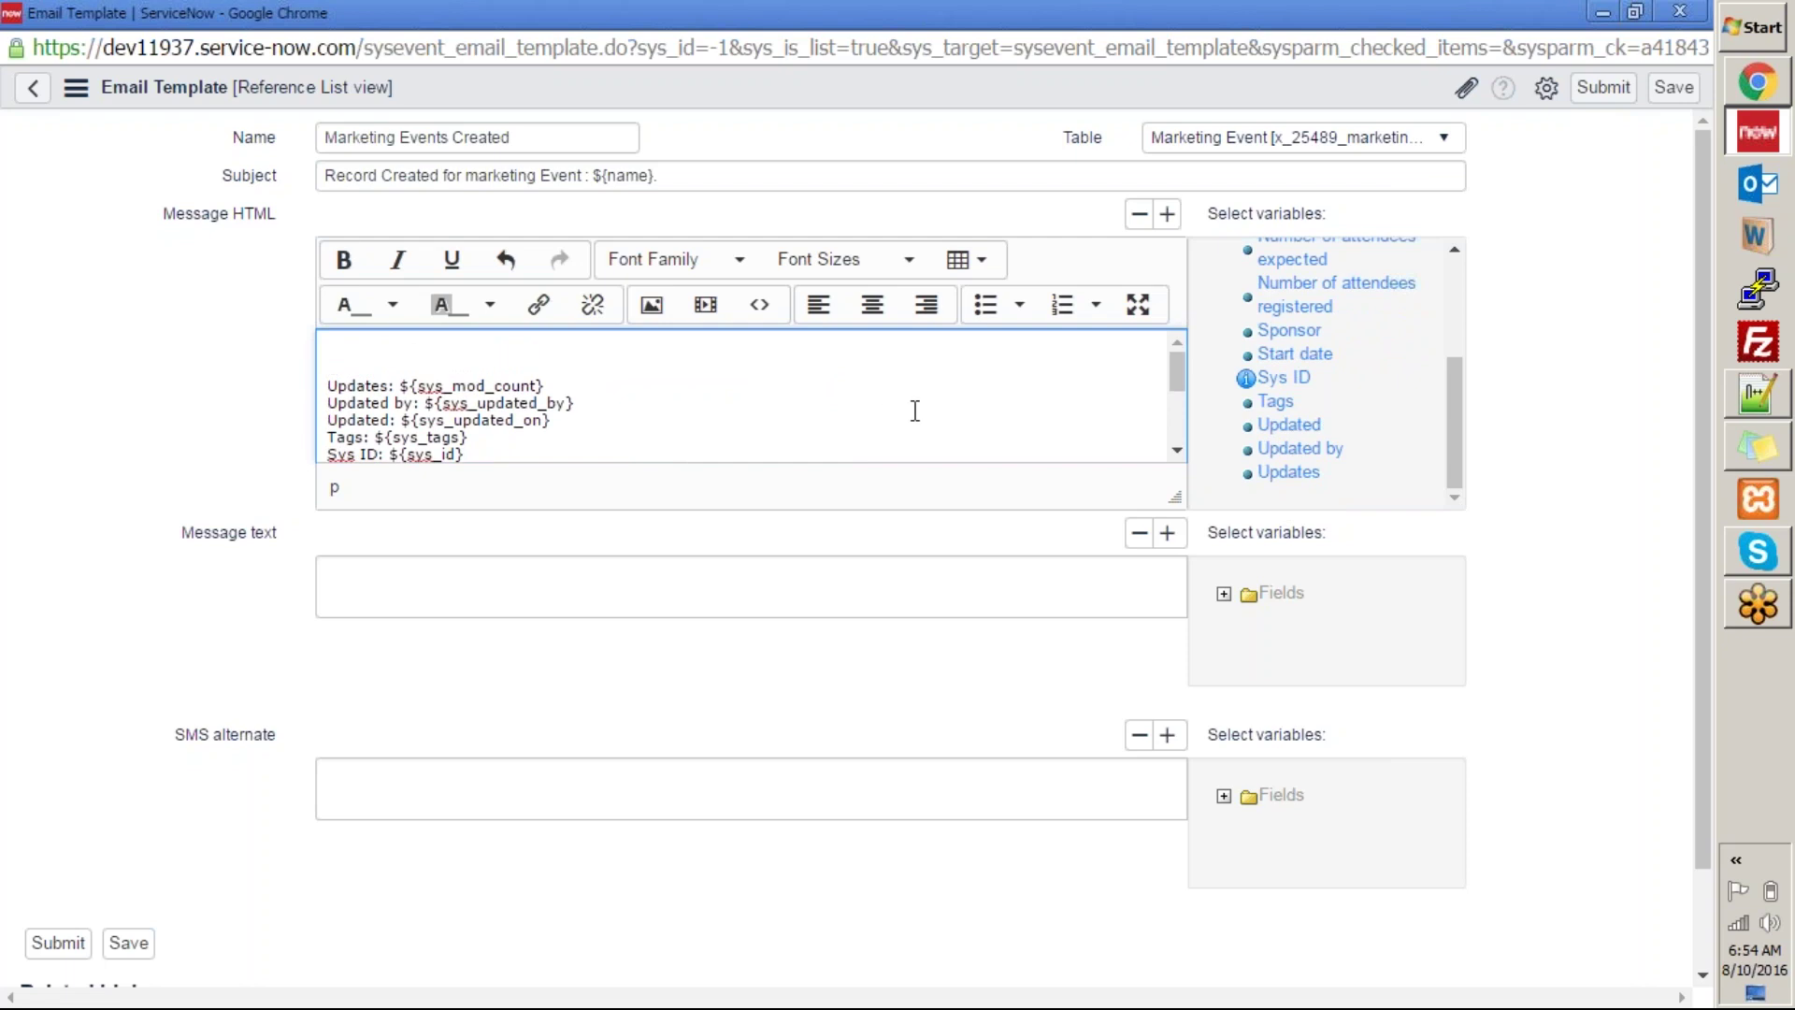
type(",")
key("Return")
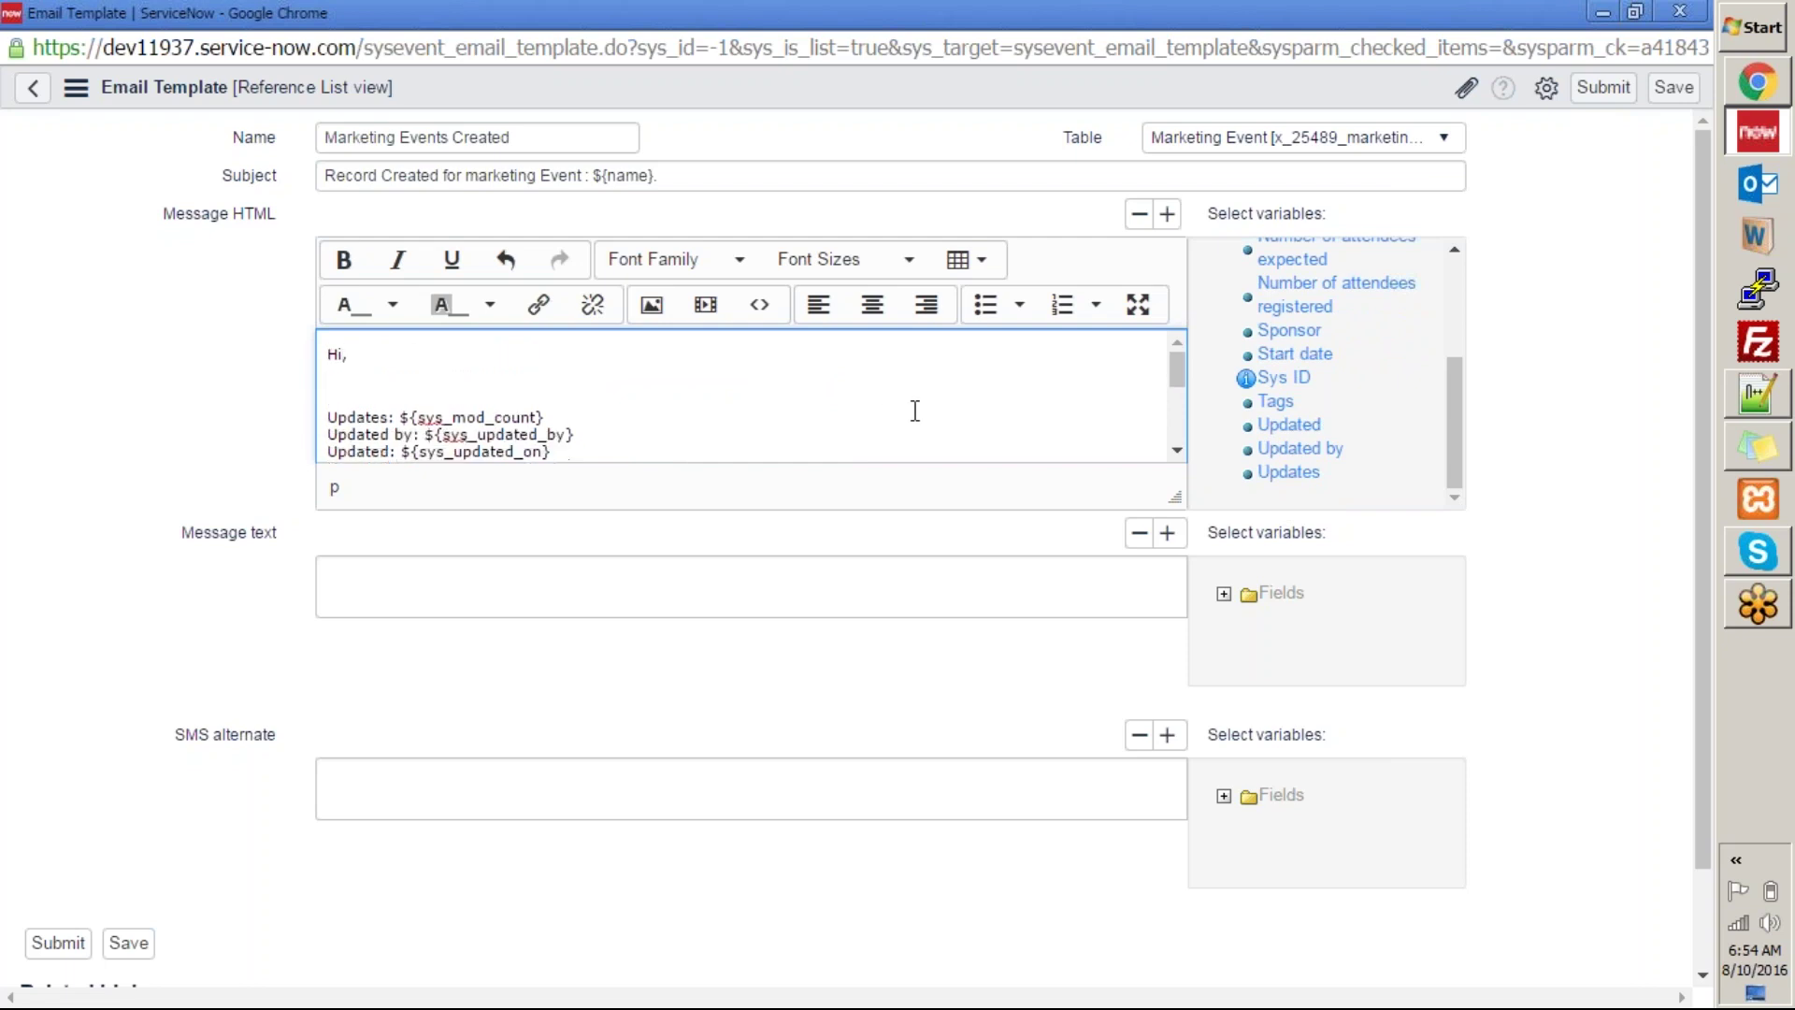
type("Following record was created in th")
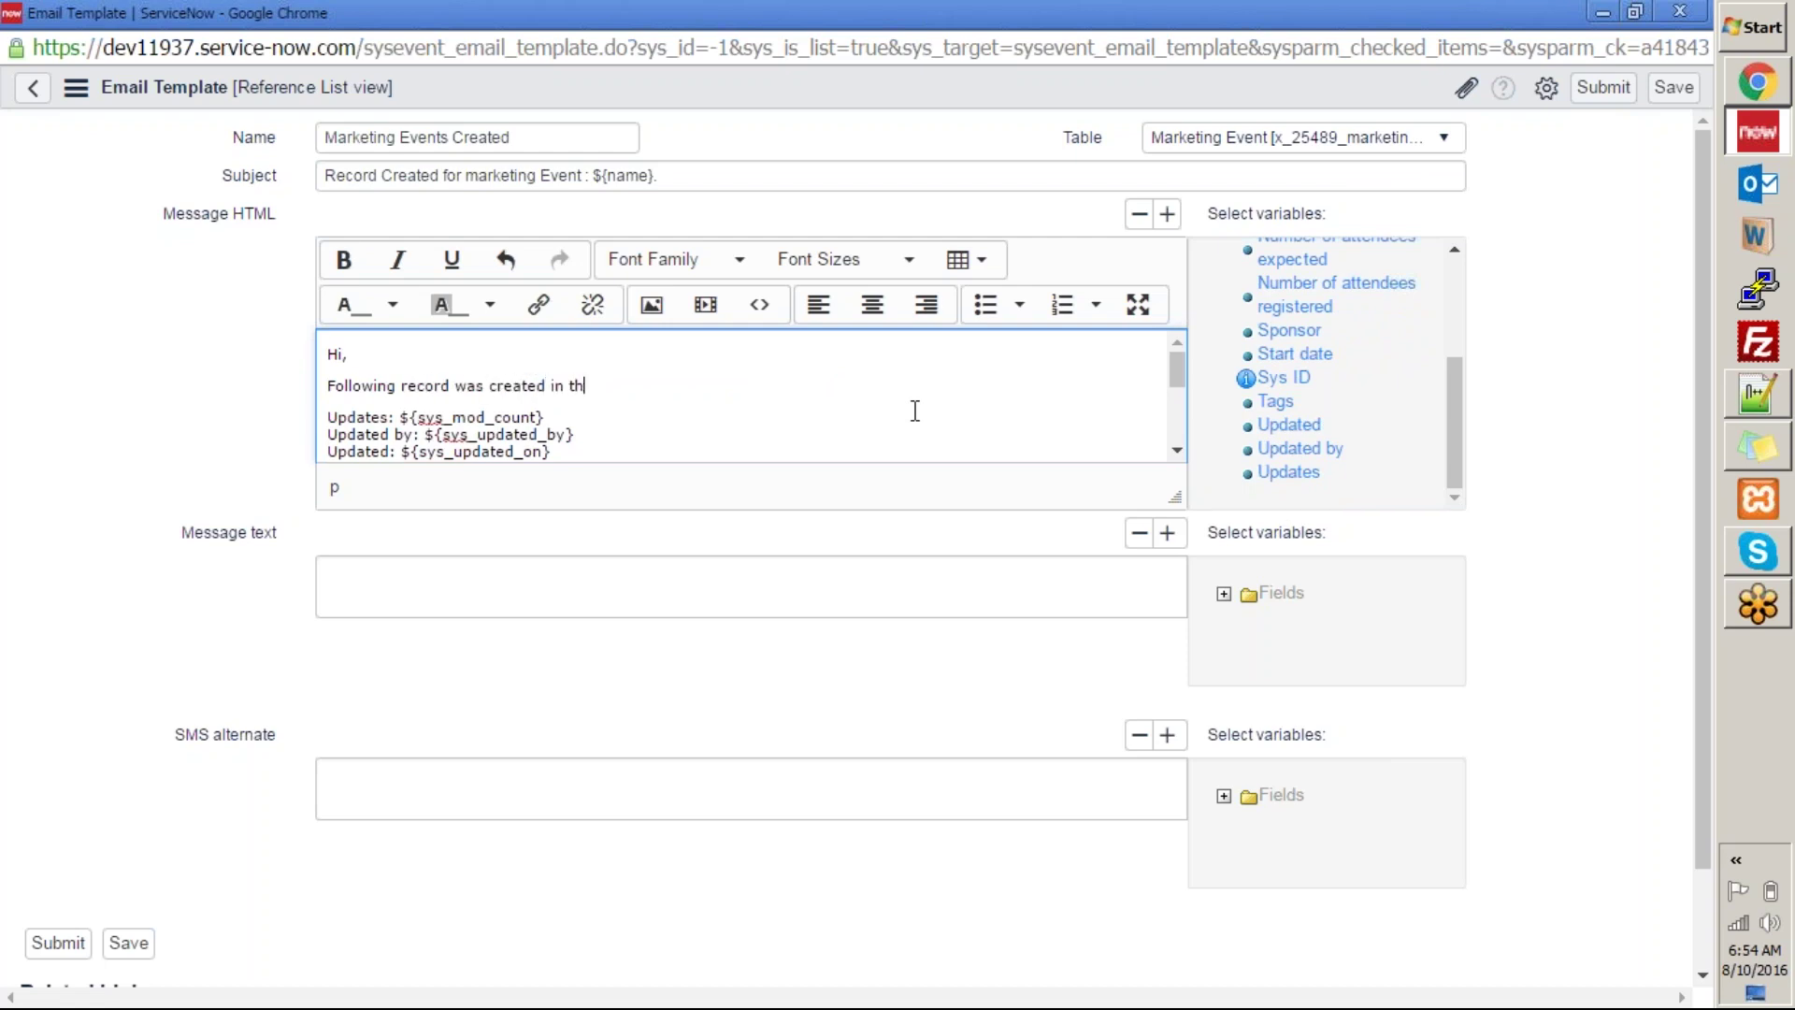
type("e Marketing event application. Details are:")
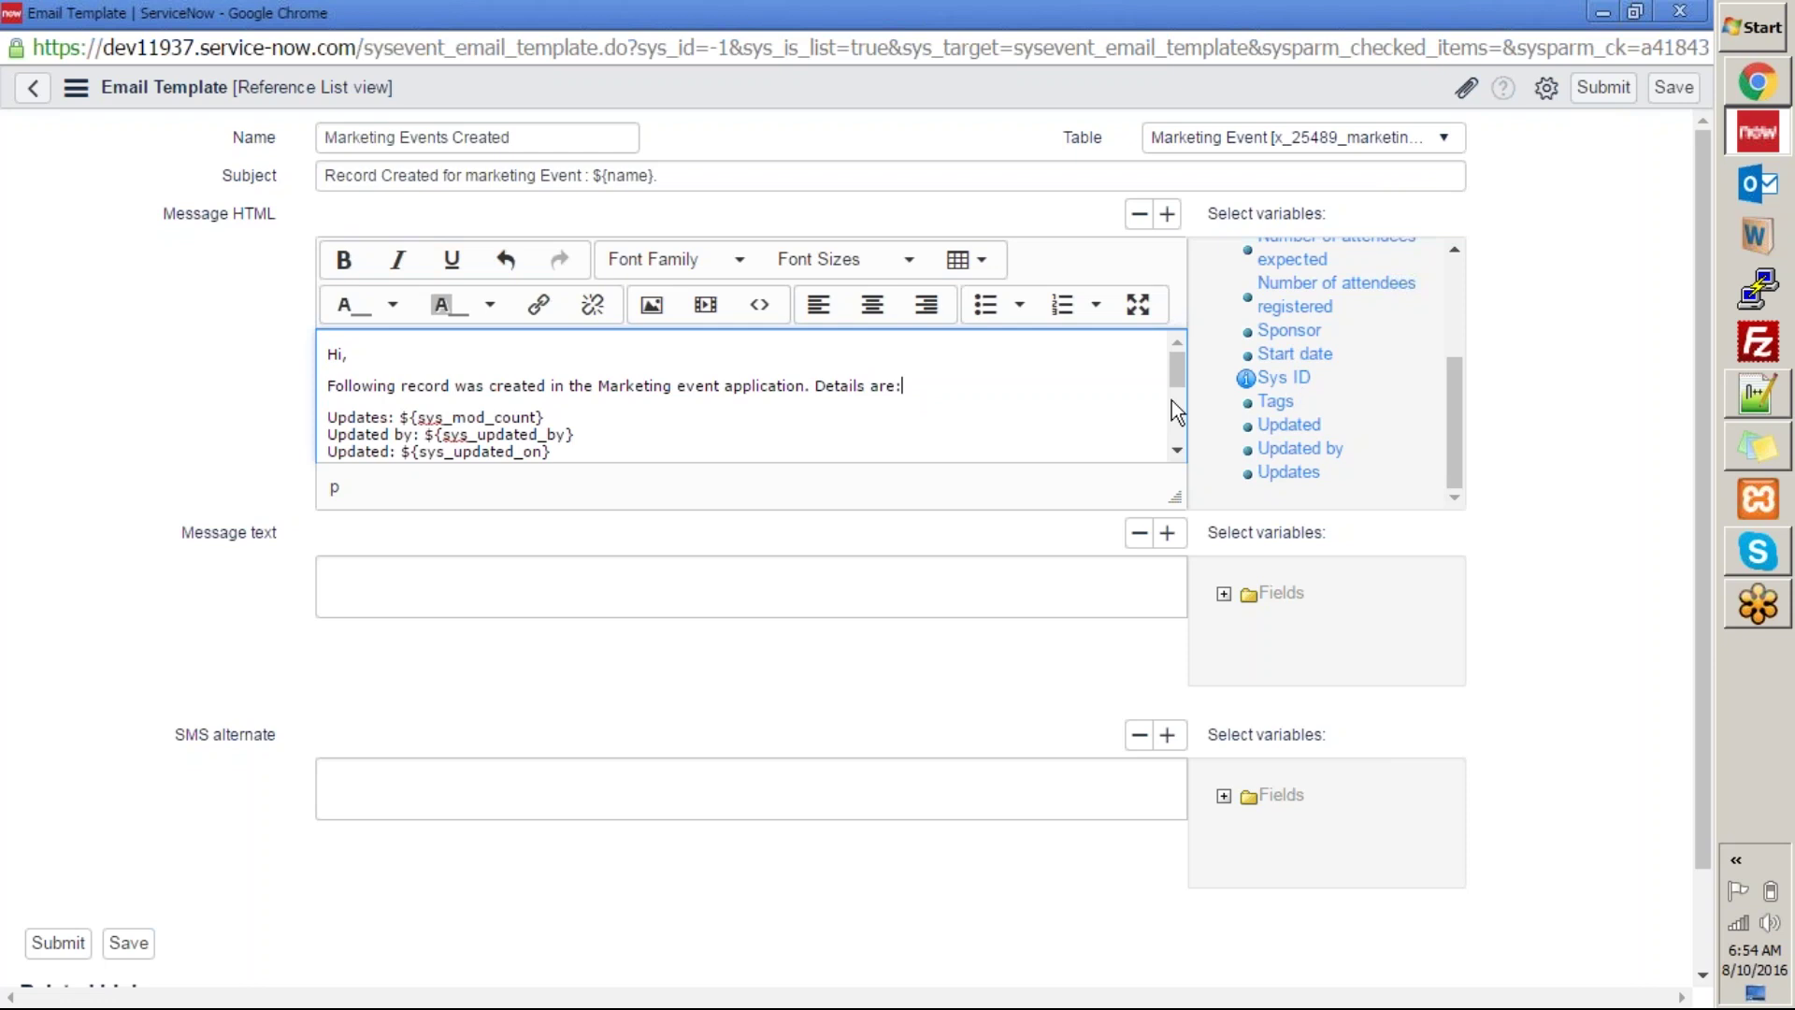
Close the message with 'Regards,' and 'Marketing Events Team'.
left_click_drag(1180, 374, 1182, 483)
left_click(573, 447)
key("Return")
key("Return")
key("Return")
key("Return")
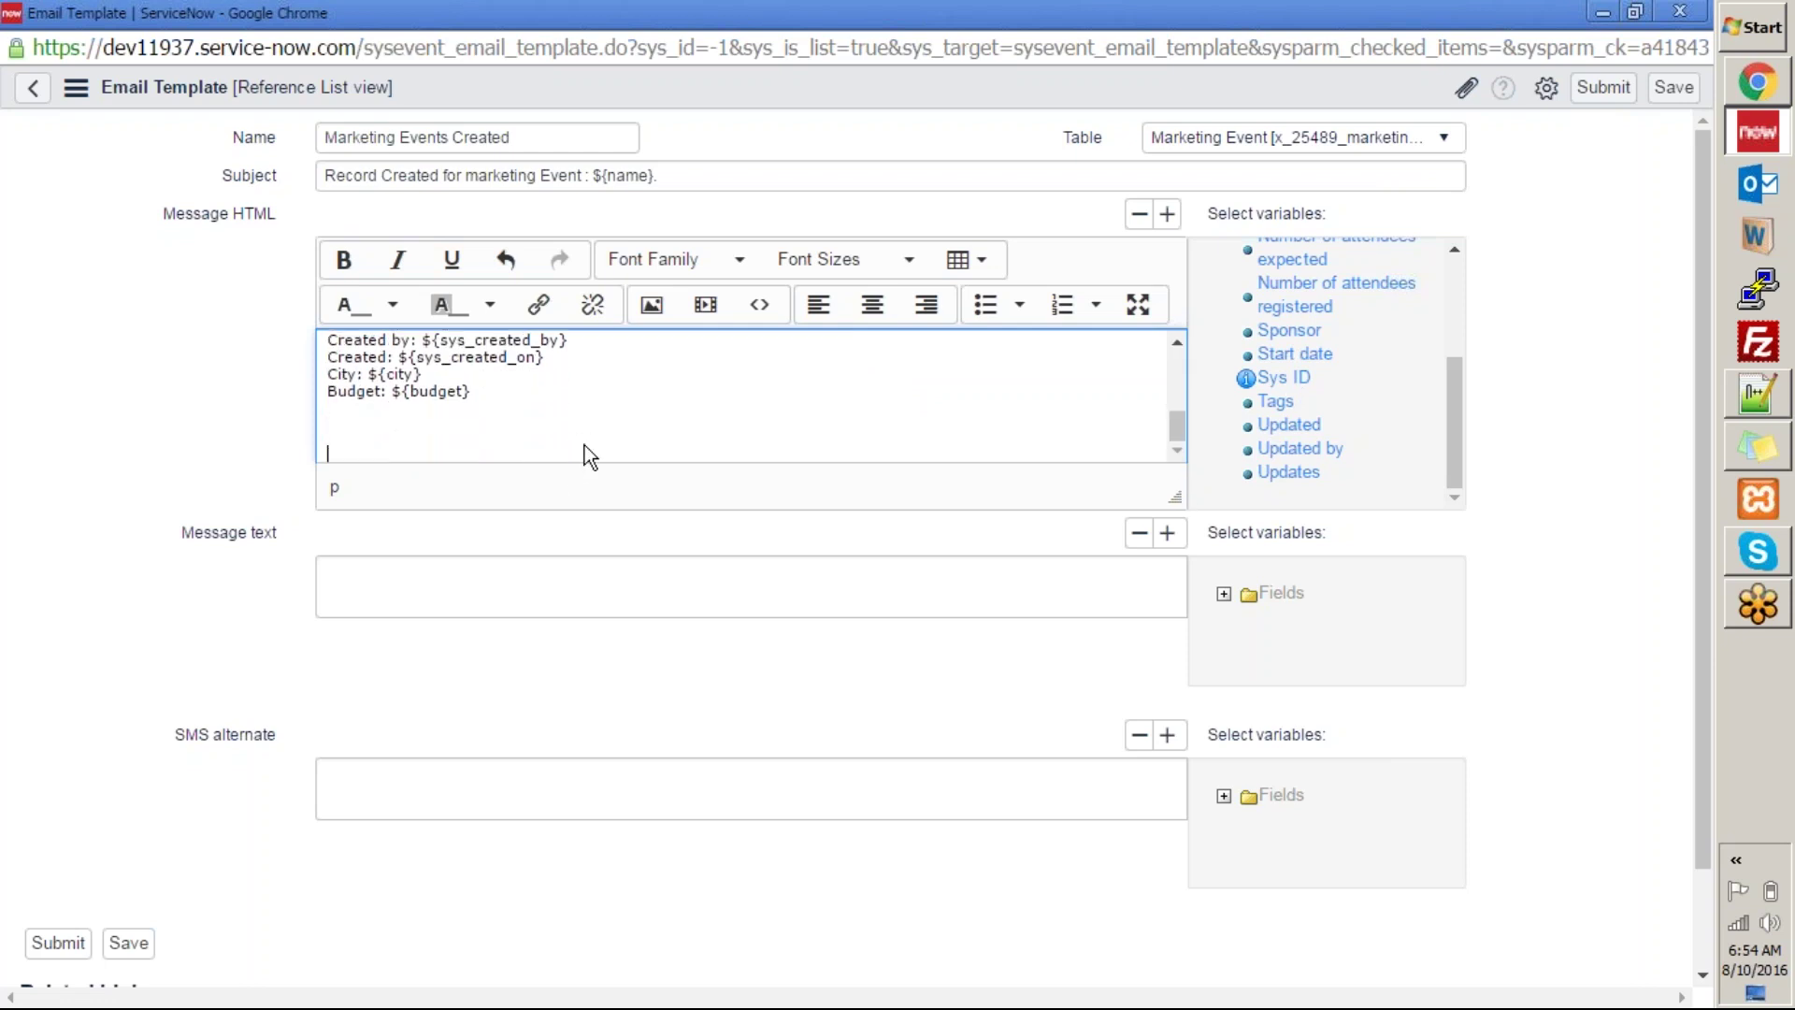
type("Regards,")
key("Return")
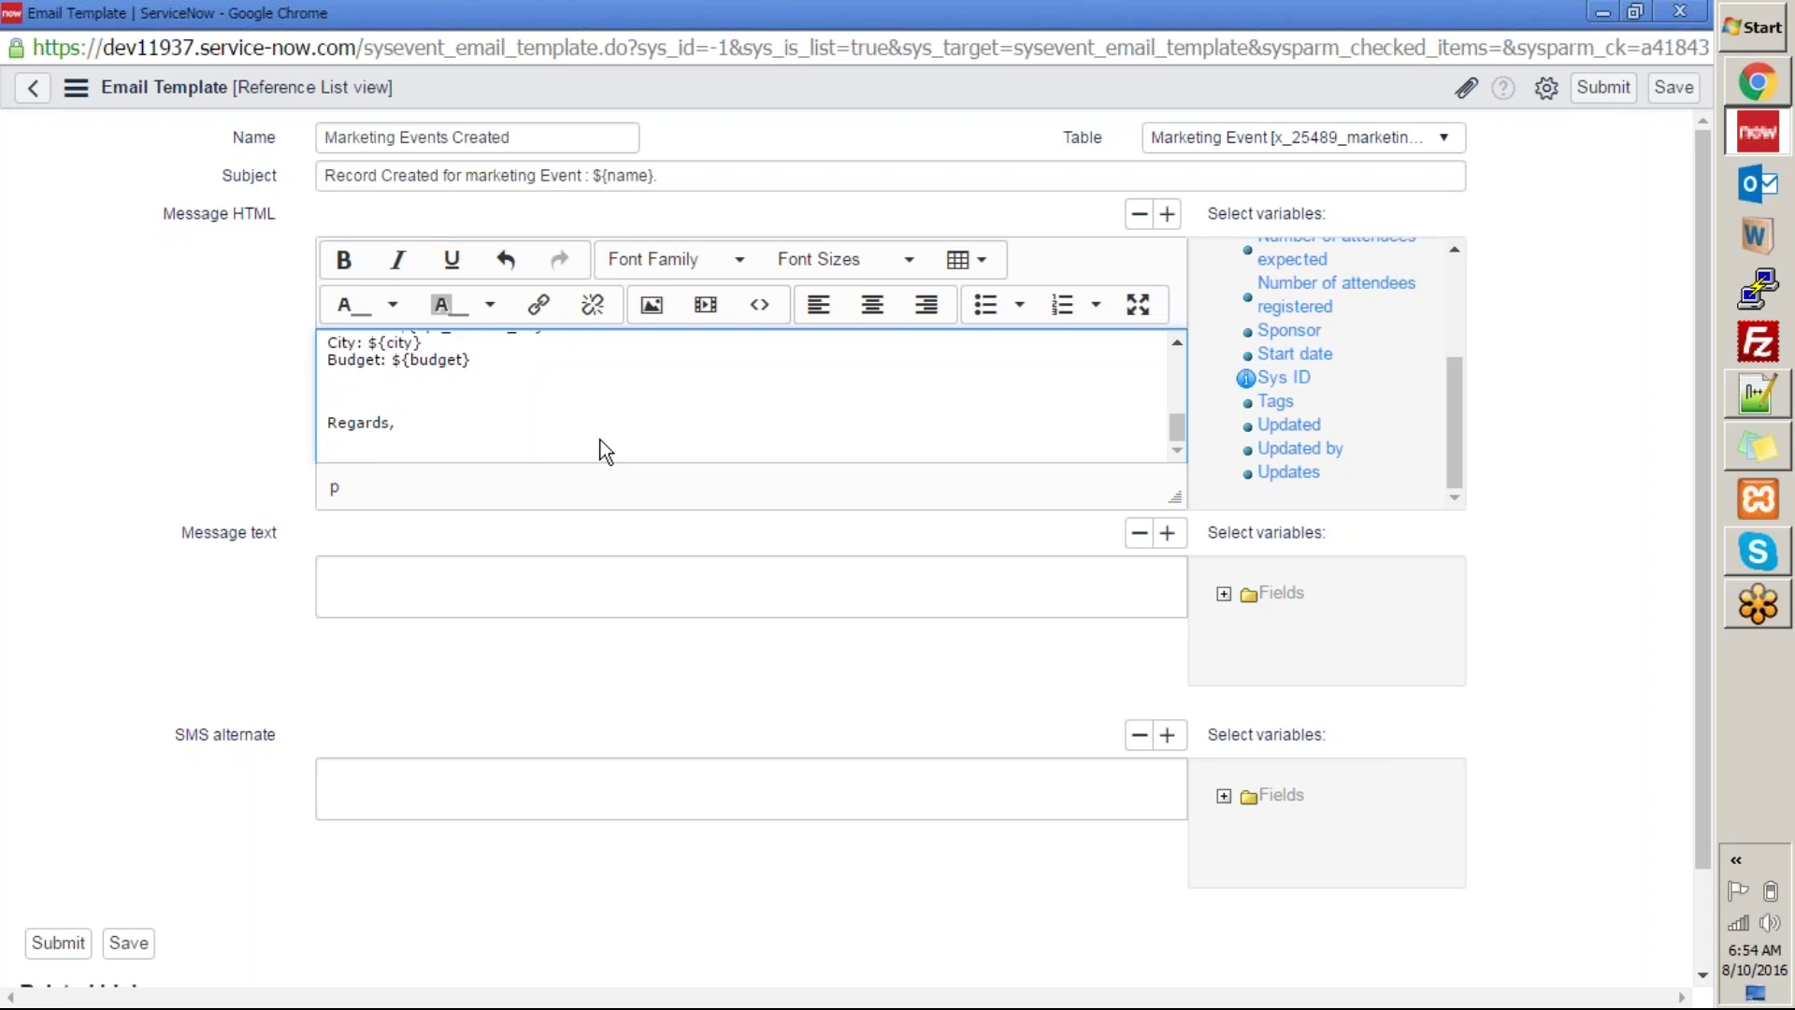
type("Marketing Events Team")
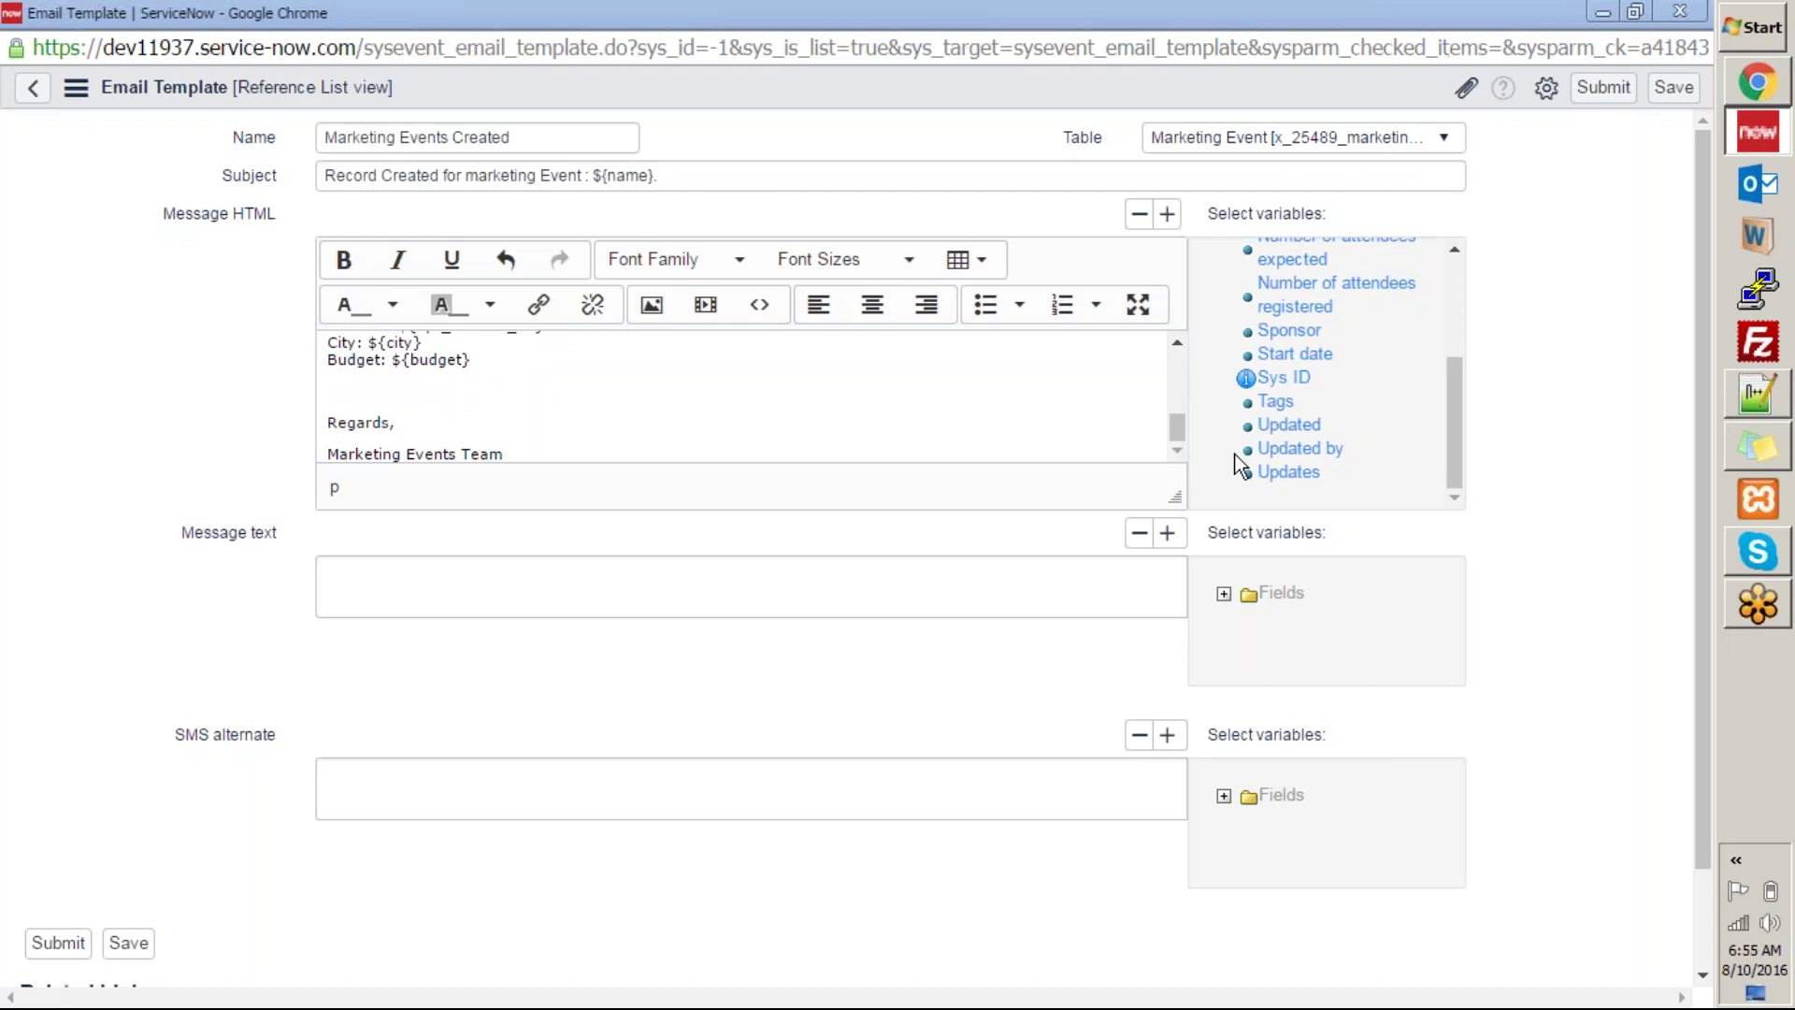
Close the Email Template window without saving the template.
left_click(1176, 440)
left_click_drag(1164, 282, 1120, 492)
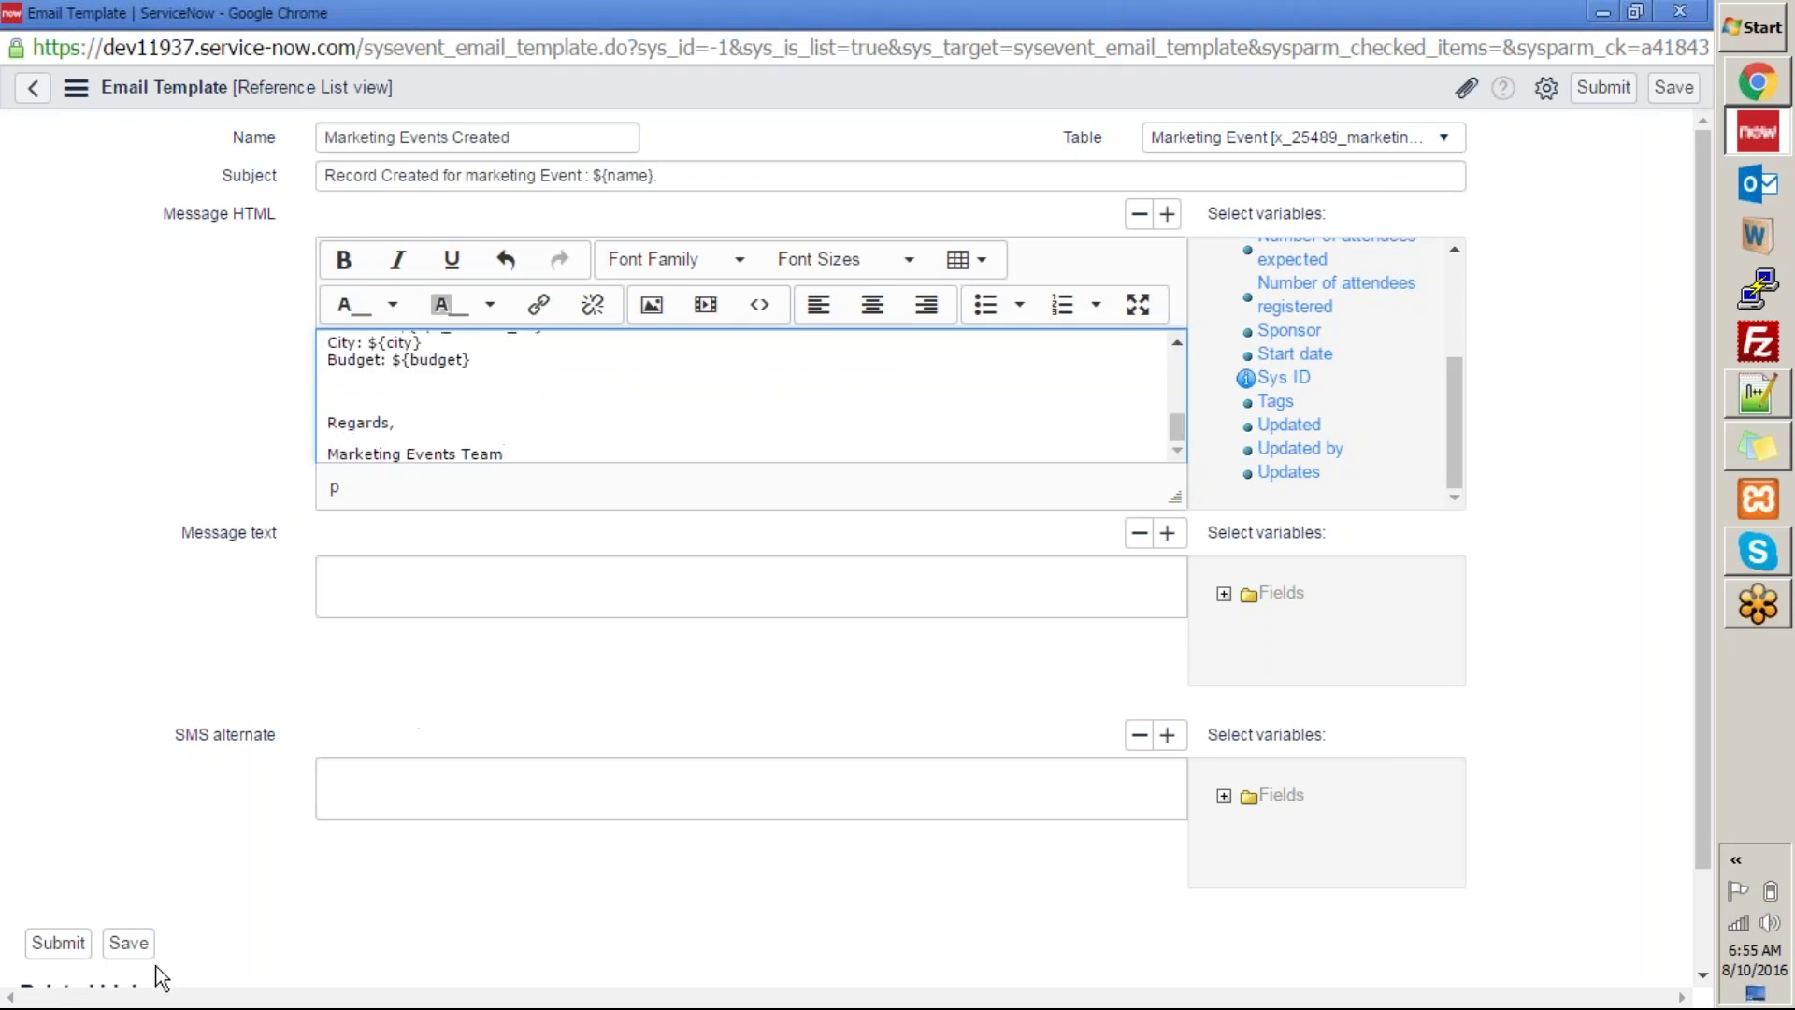
double_click(1112, 17)
left_click(1236, 178)
left_click(852, 357)
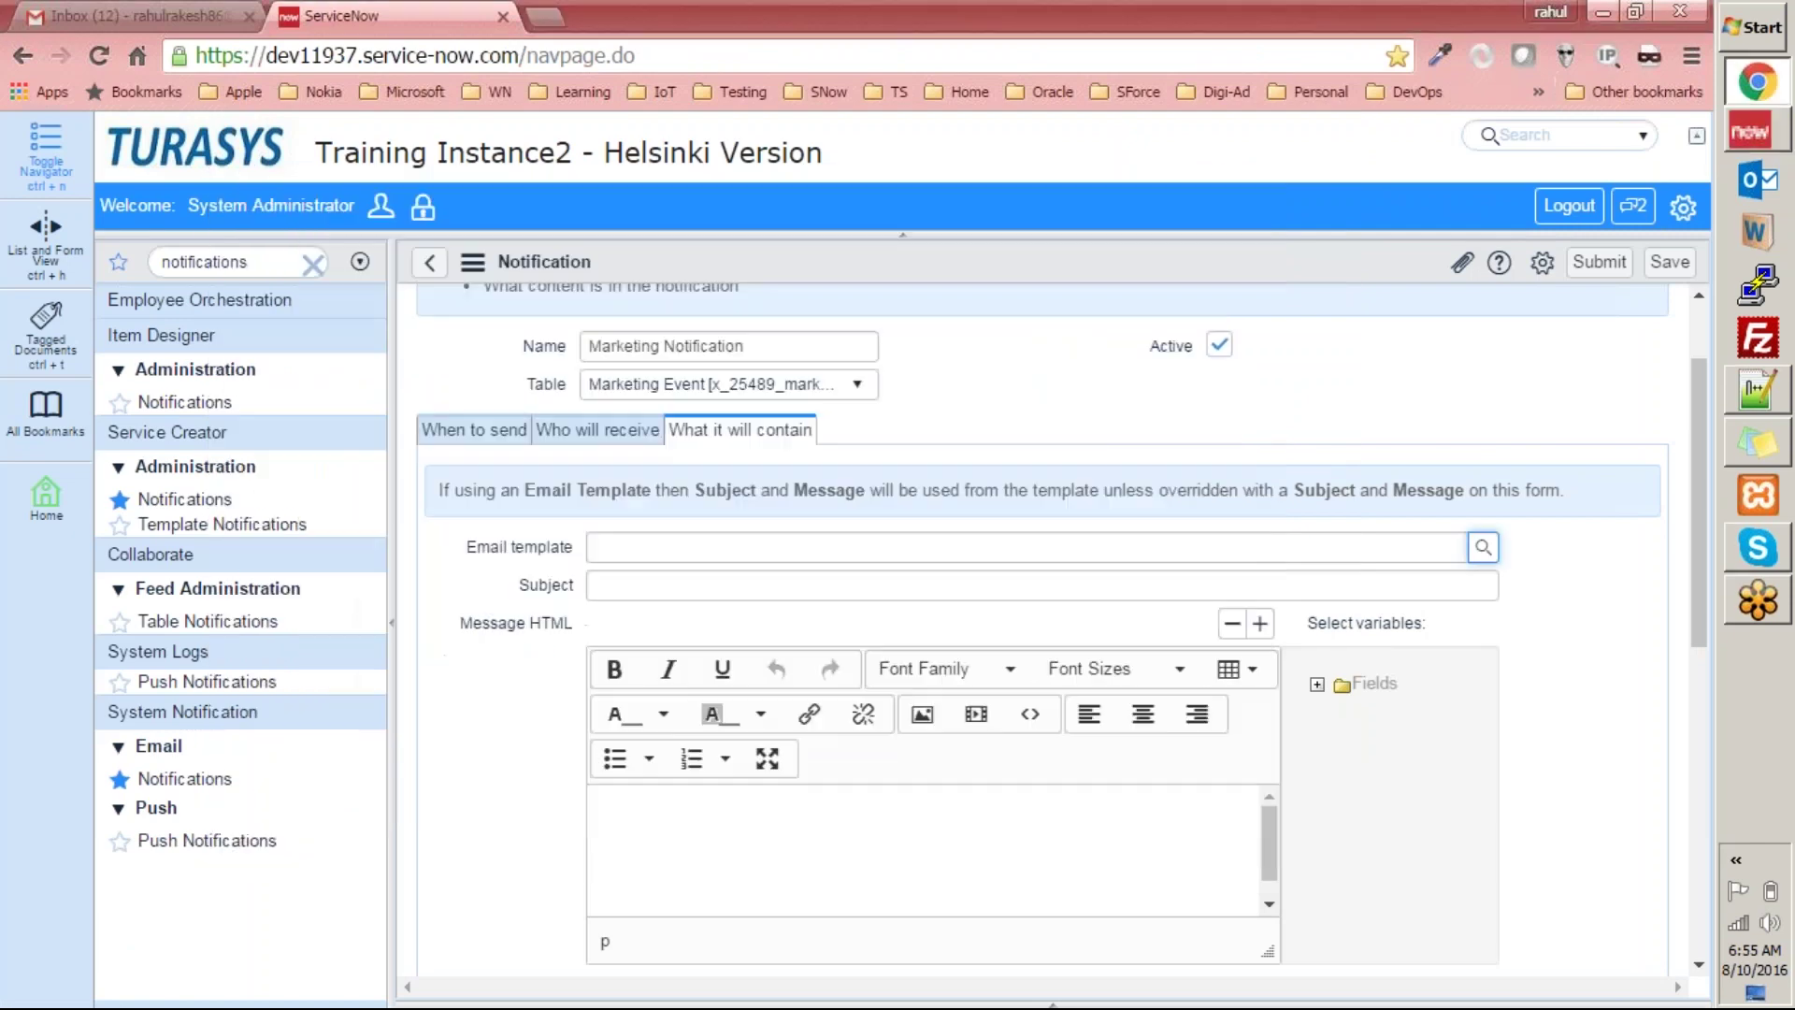
Go back from the Marketing Notification form, choosing Leave to discard unsaved changes.
scroll(470, 360, "up", 2)
scroll(473, 358, "up", 1)
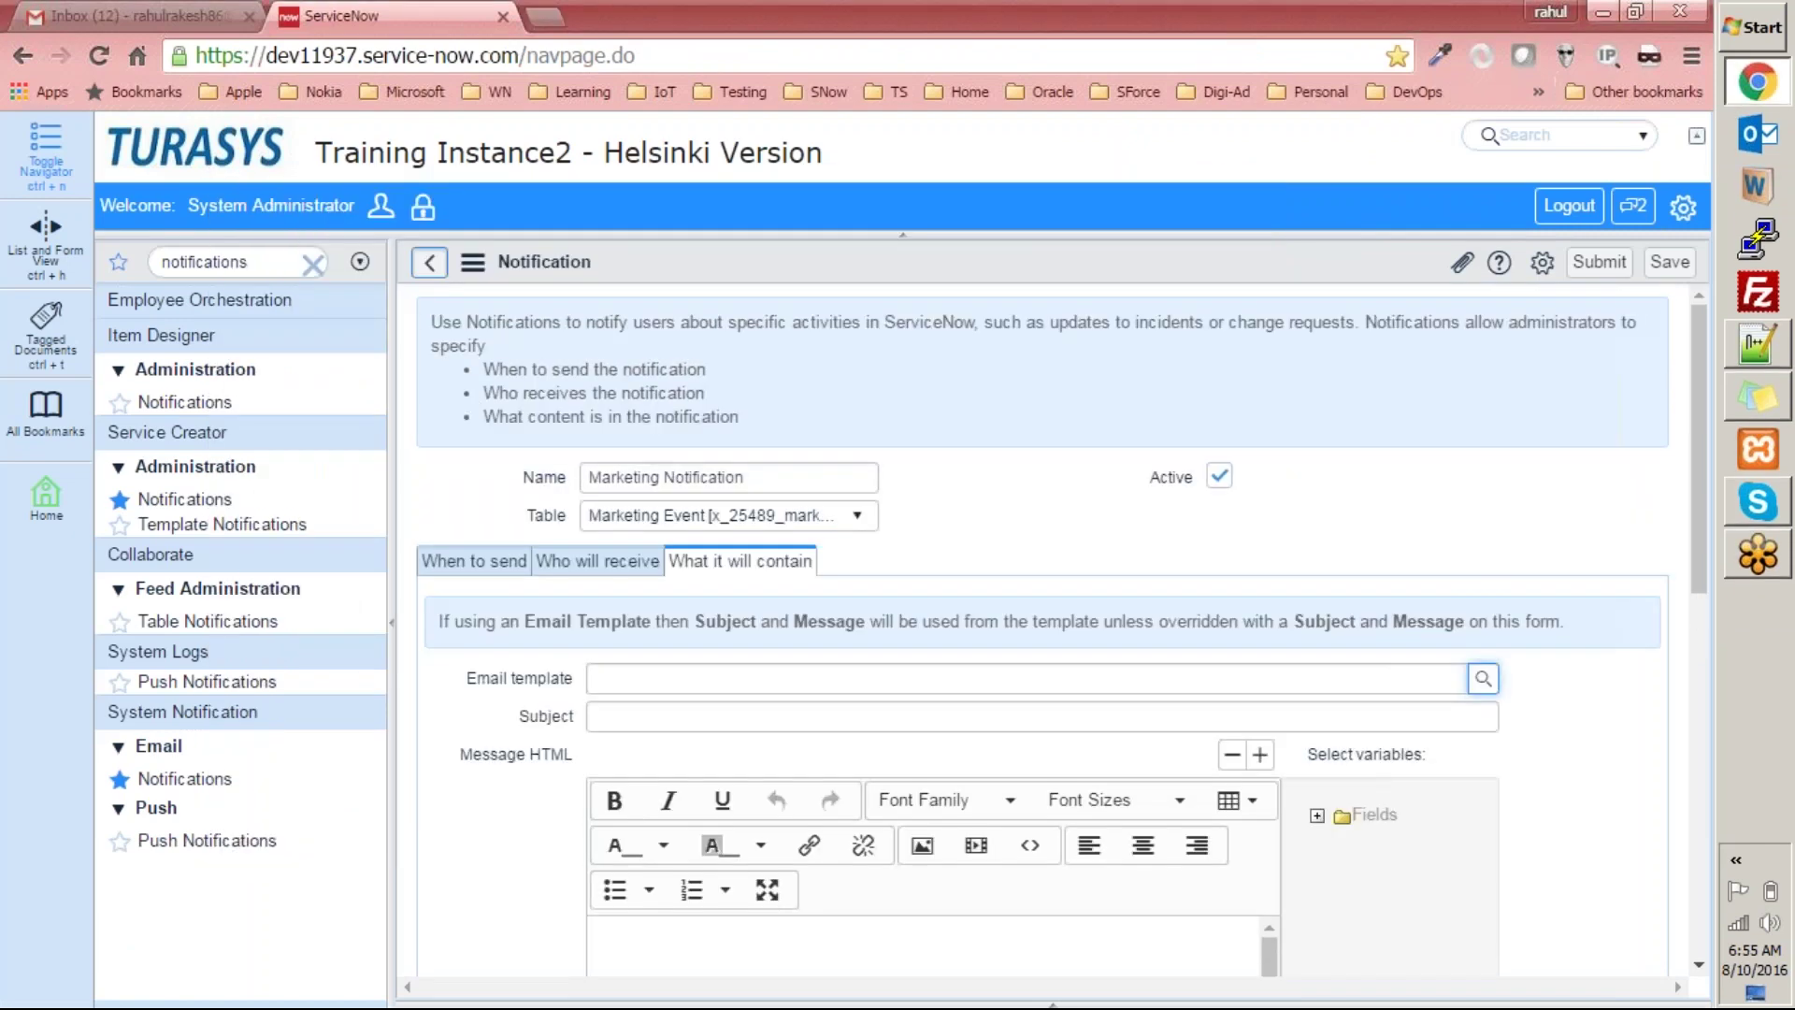
left_click(429, 263)
left_click(967, 213)
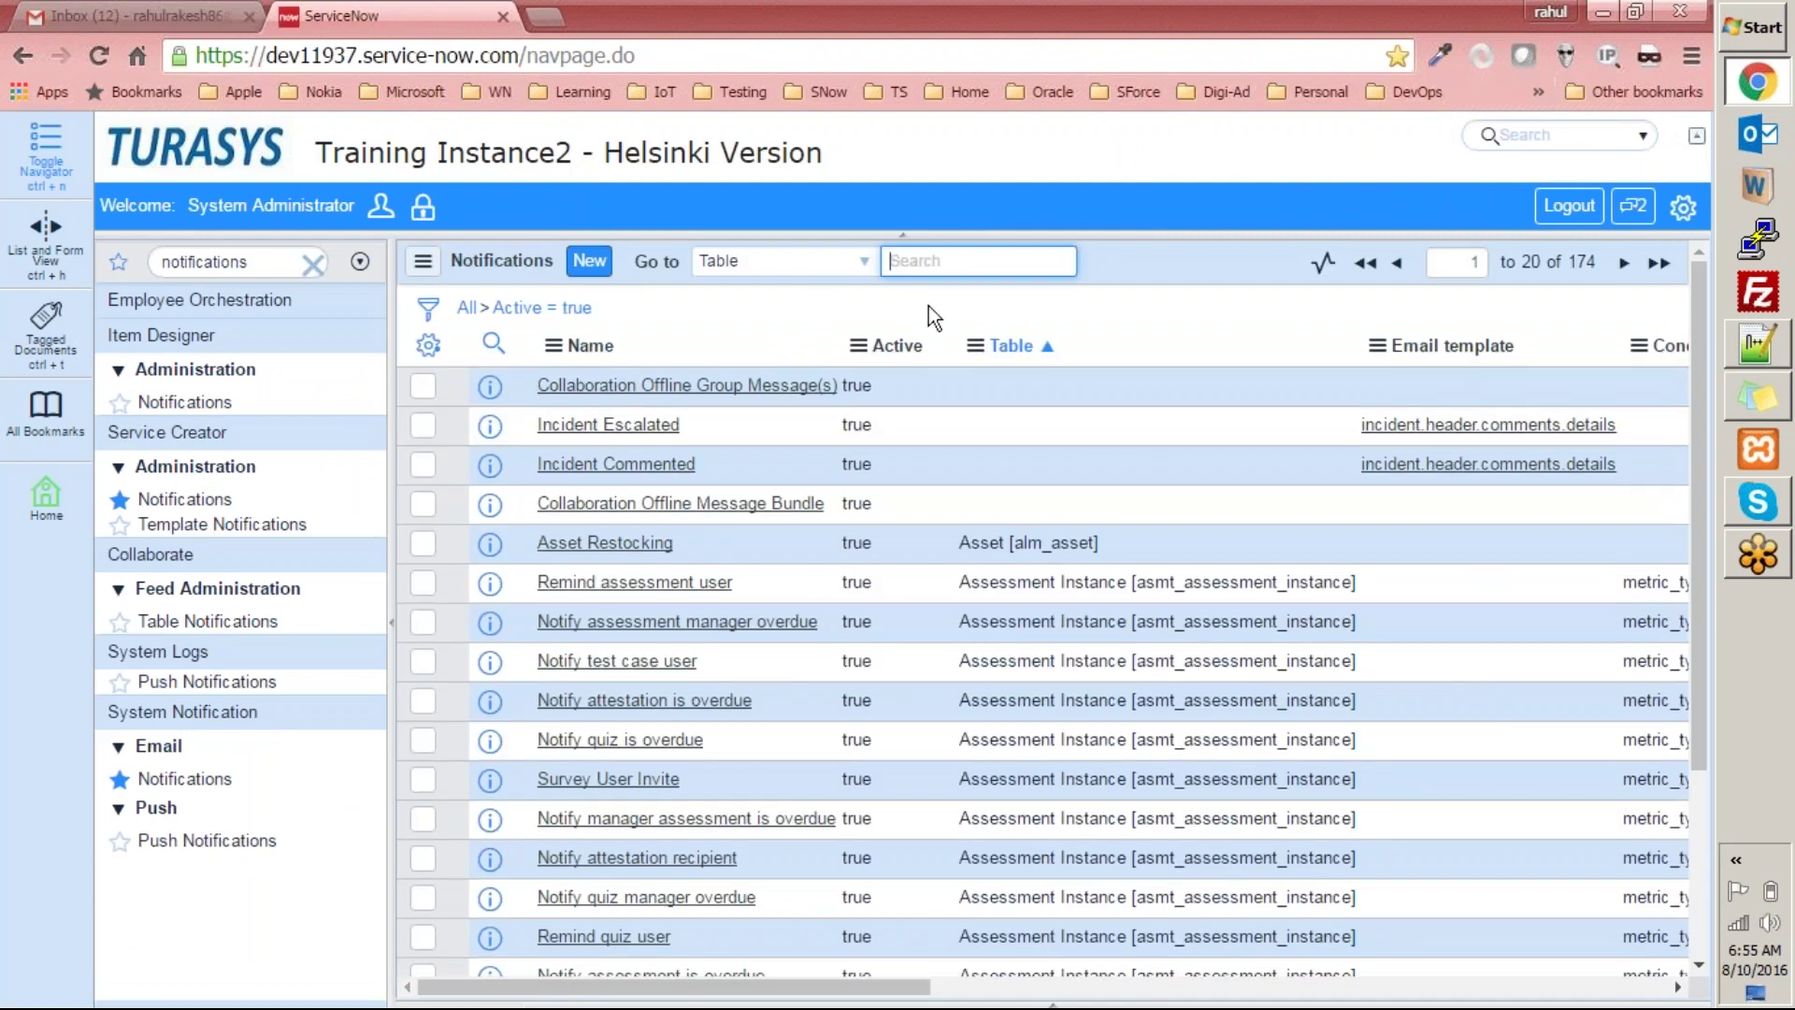
Search the Notifications list by Table for '%marketing'.
left_click(703, 265)
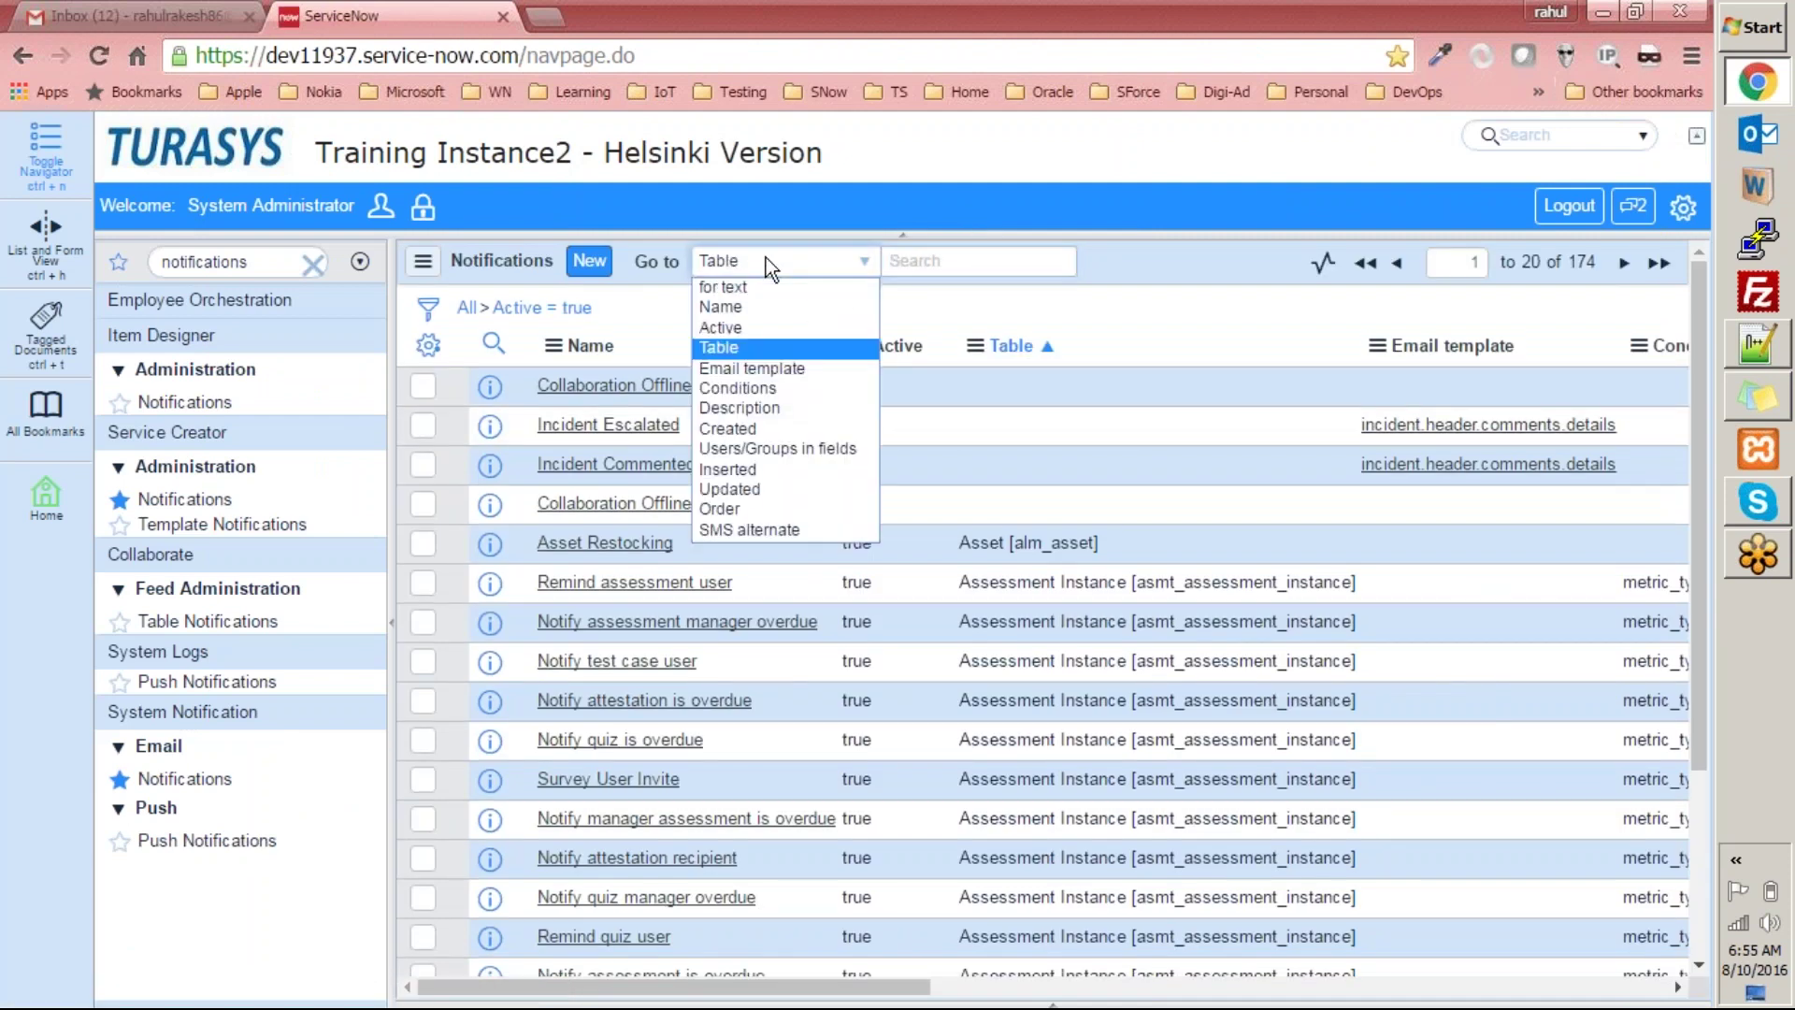
left_click(956, 258)
type("marketing")
key("Return")
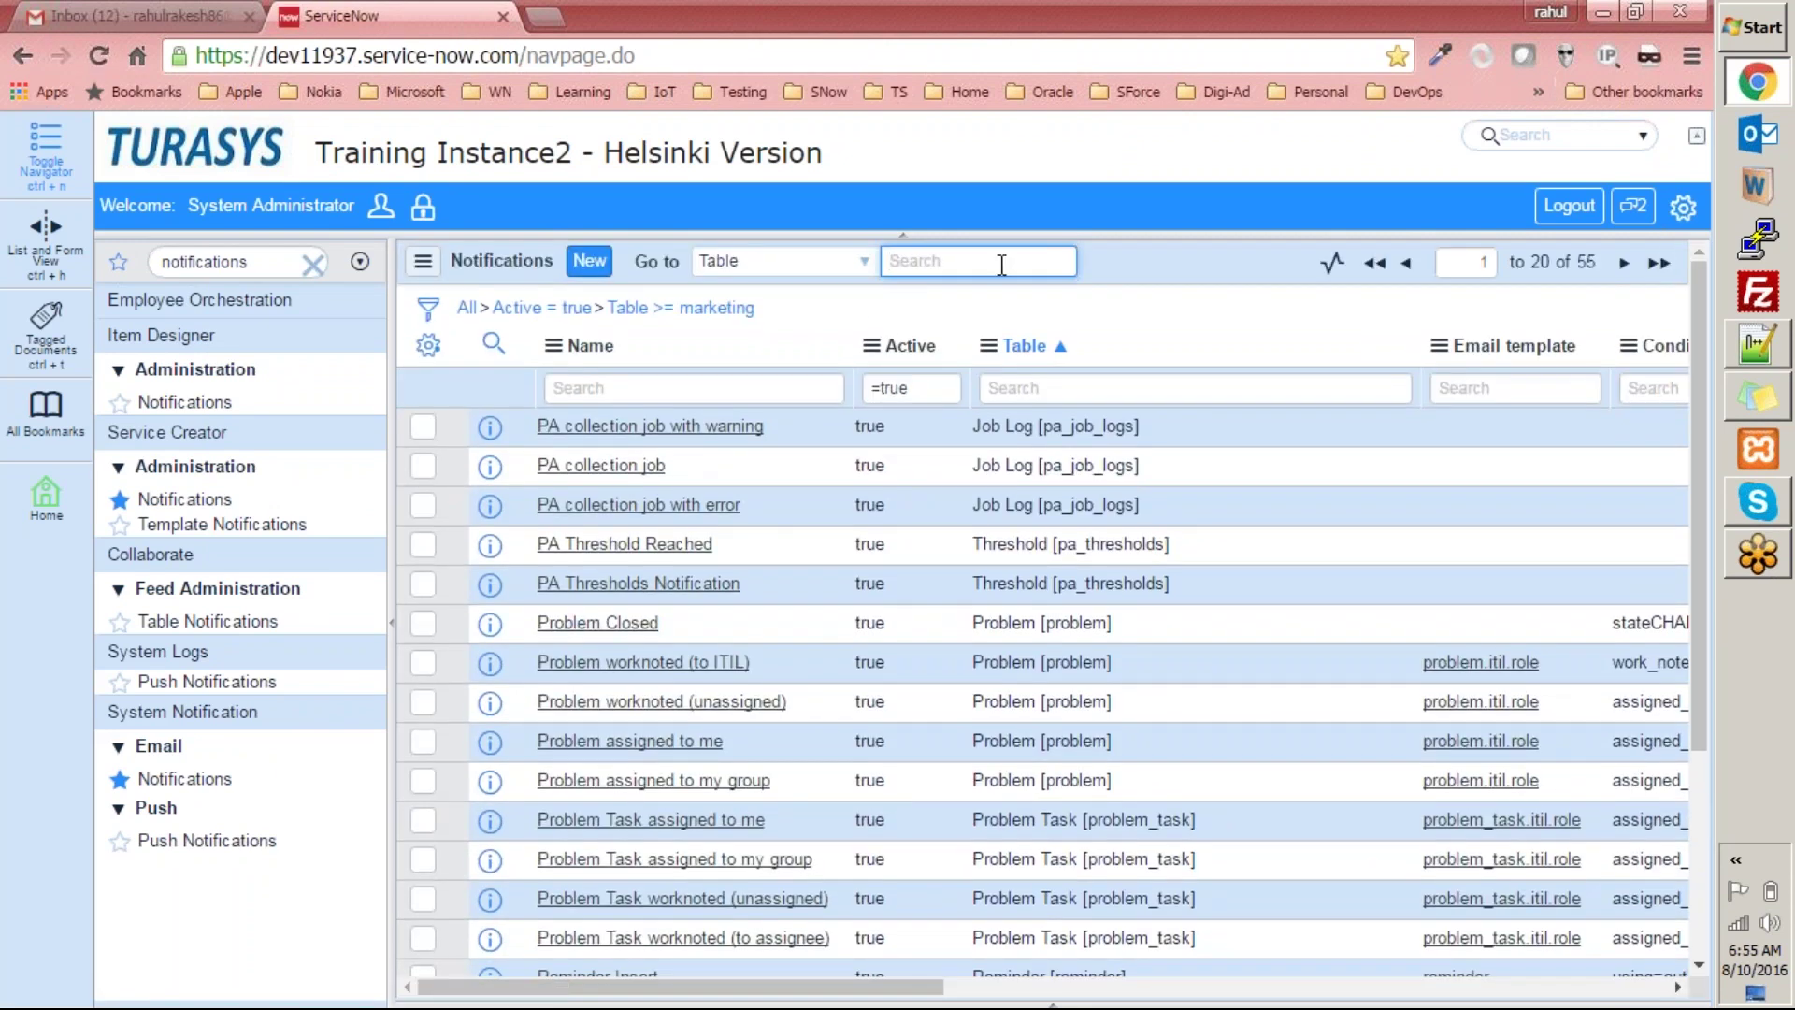
type("%marketing%")
key("Return")
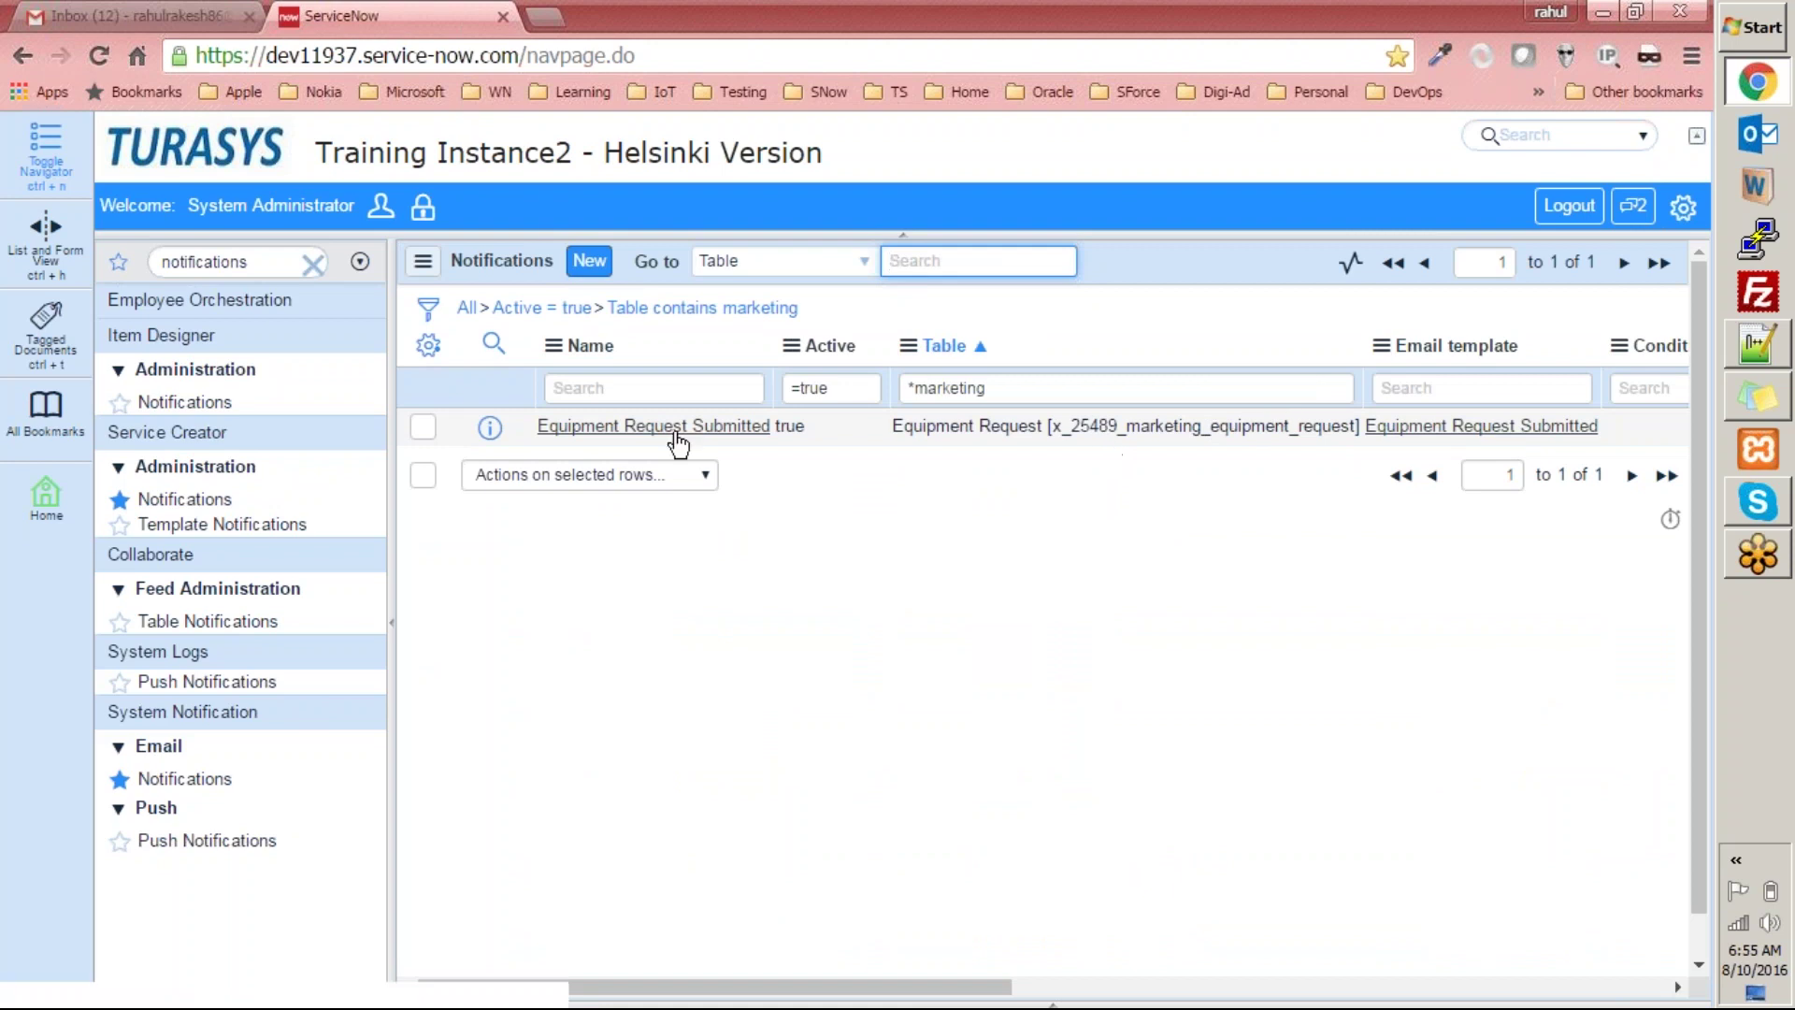
Open Equipment Request Submitted in edit mode and review its When to send settings.
left_click(629, 429)
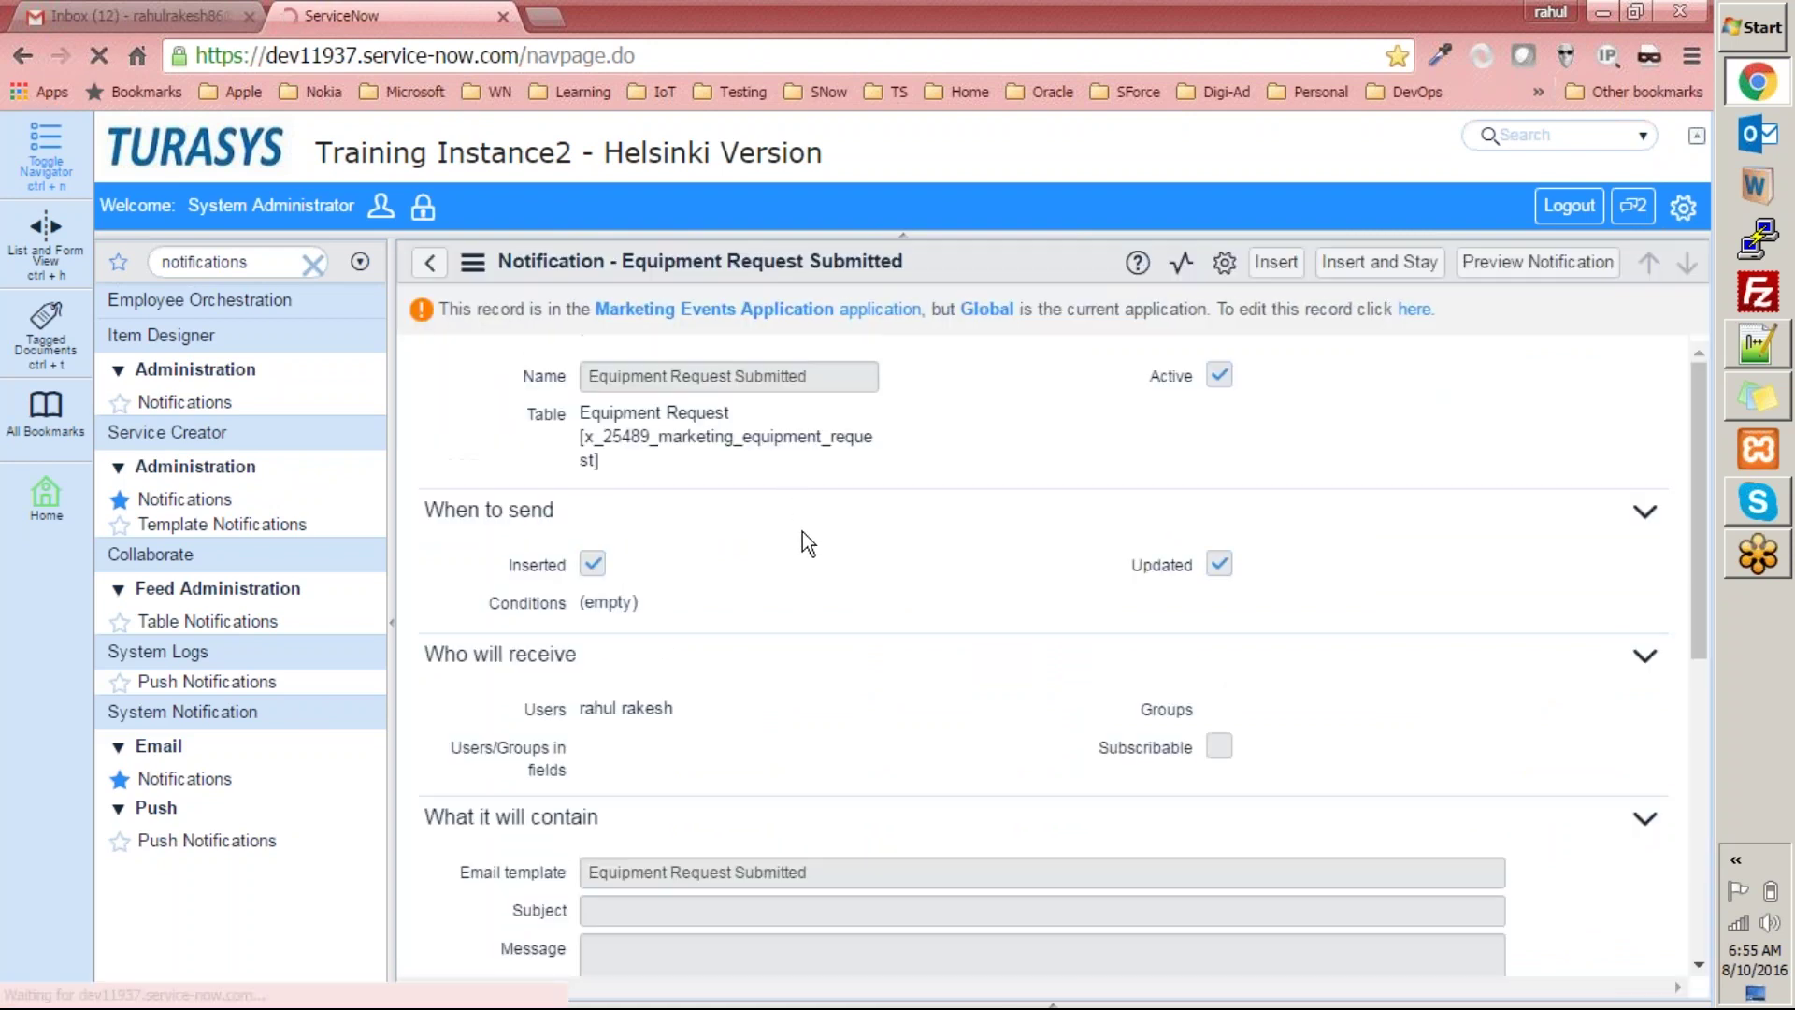
left_click(1414, 310)
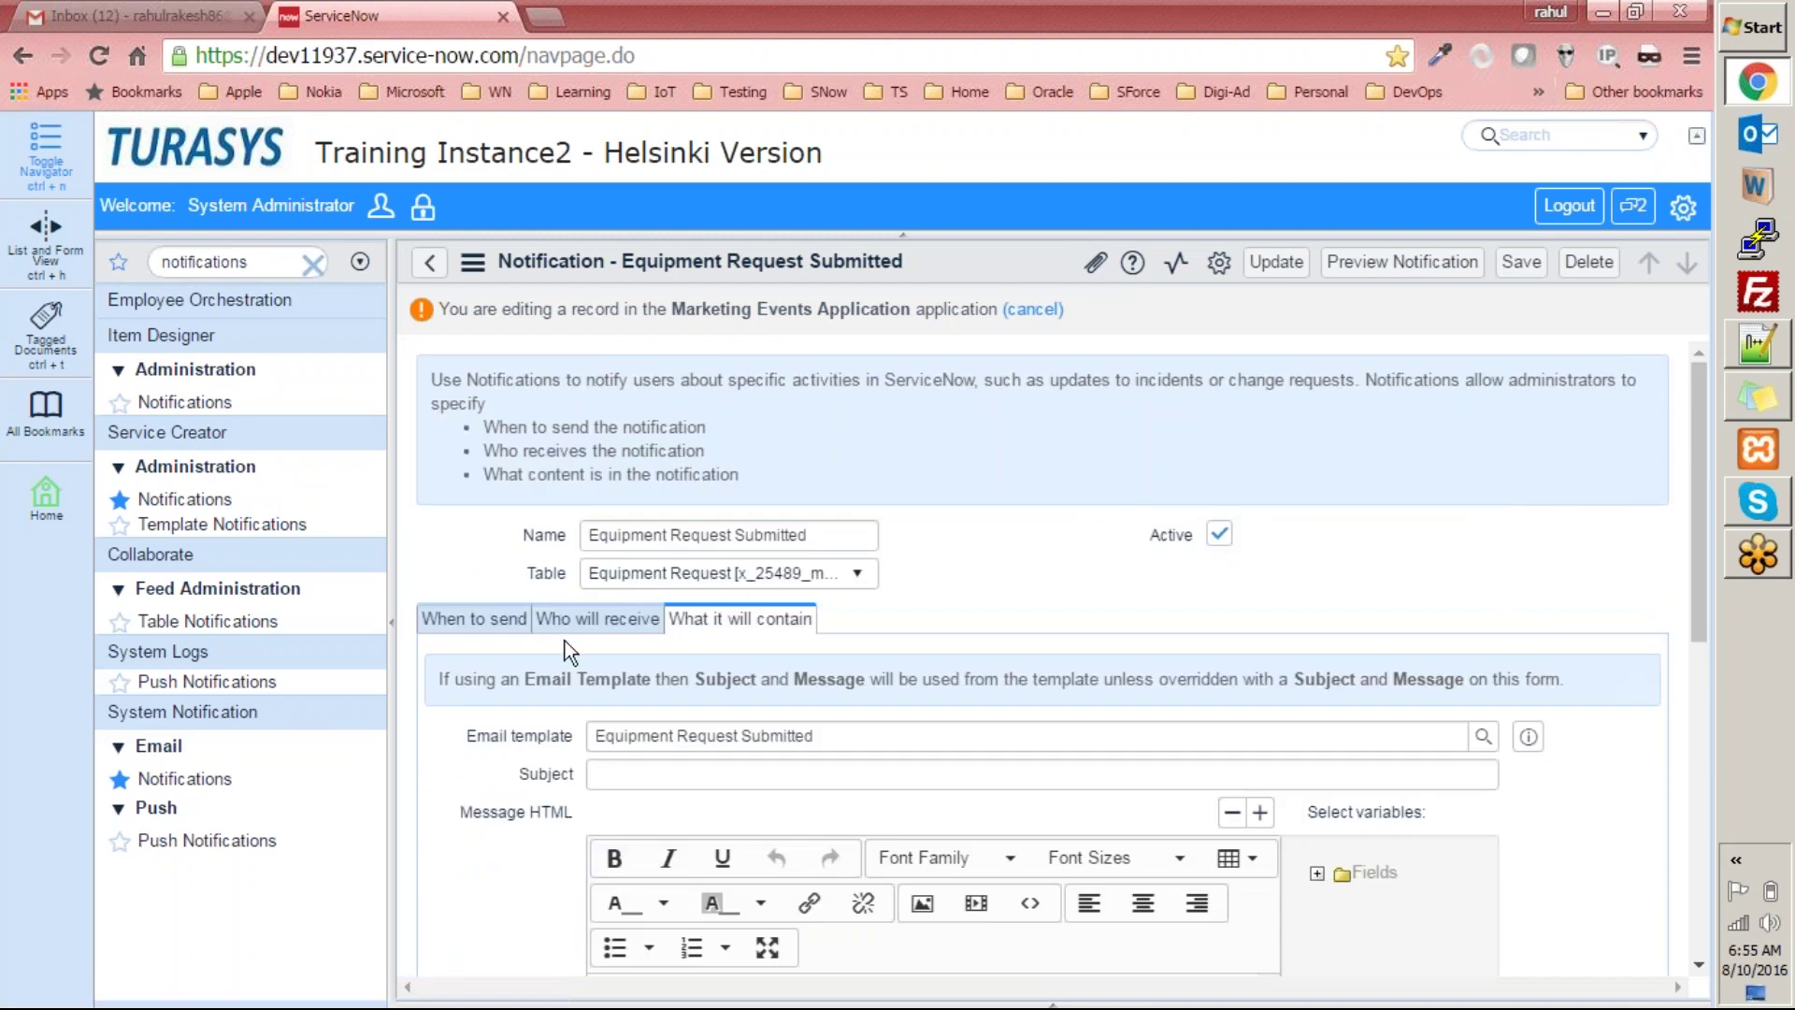
left_click(475, 620)
scroll(561, 598, "down", 3)
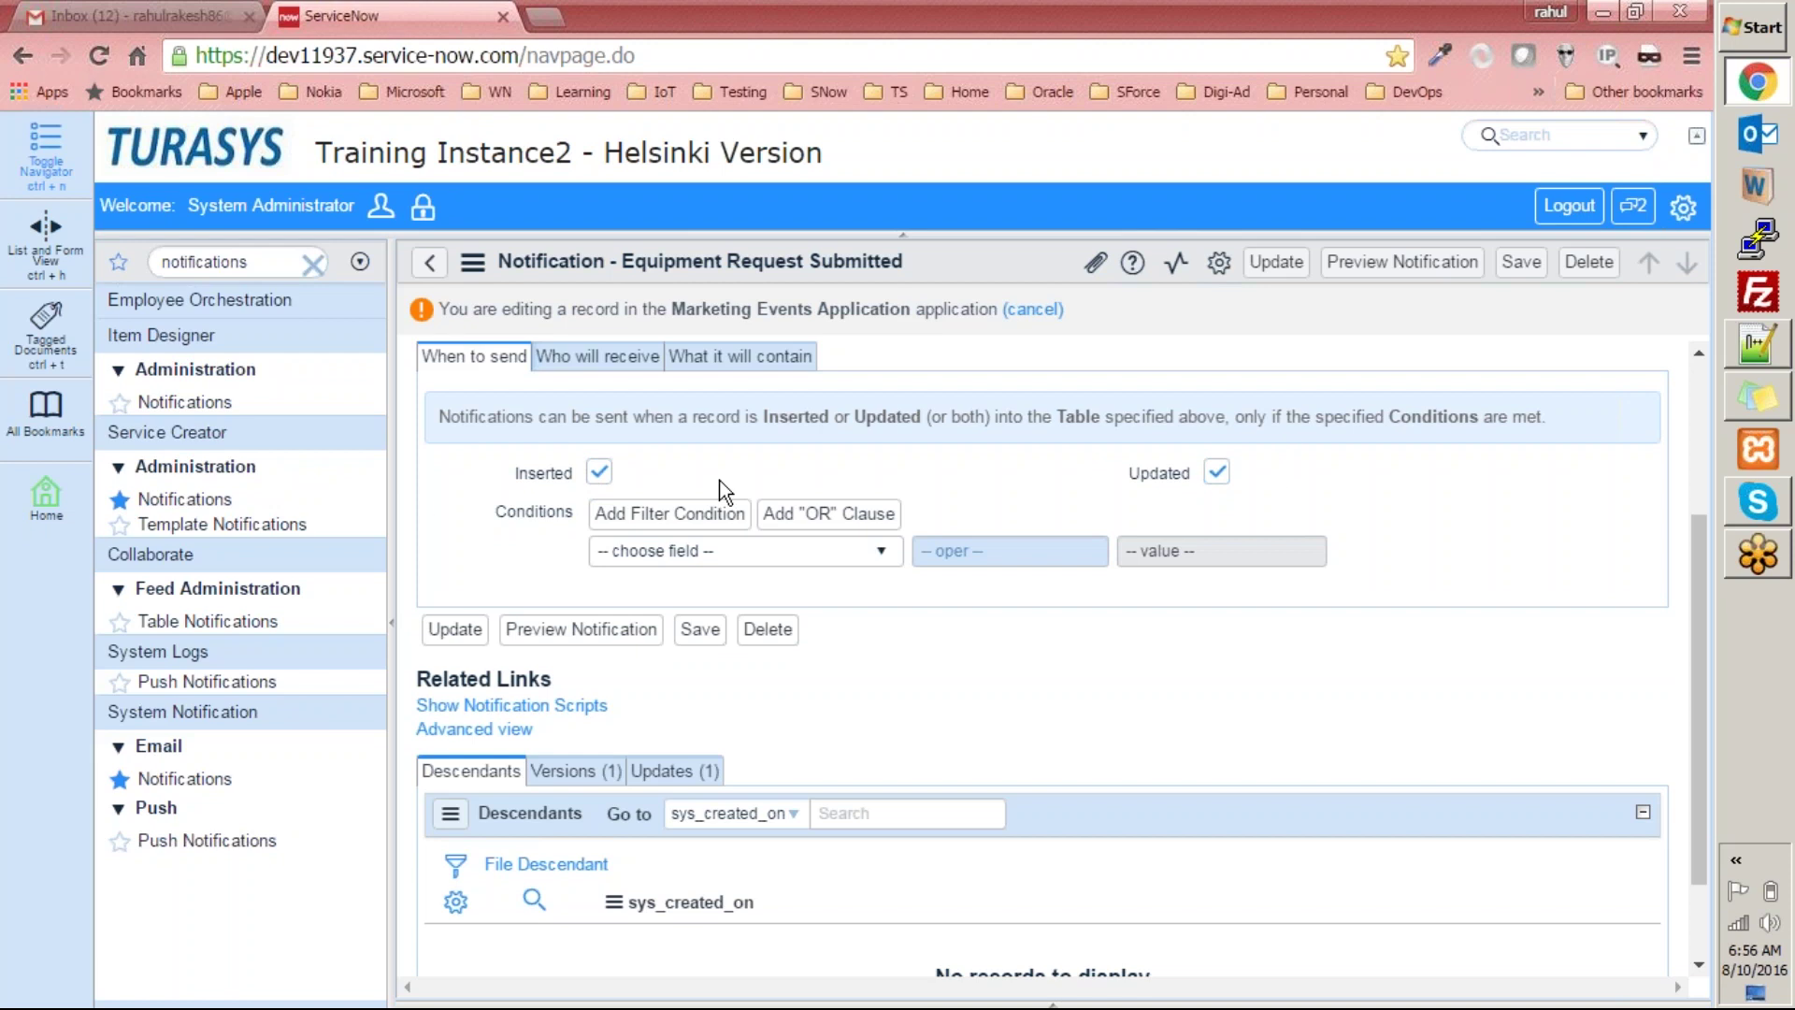
scroll(759, 435, "down", 2)
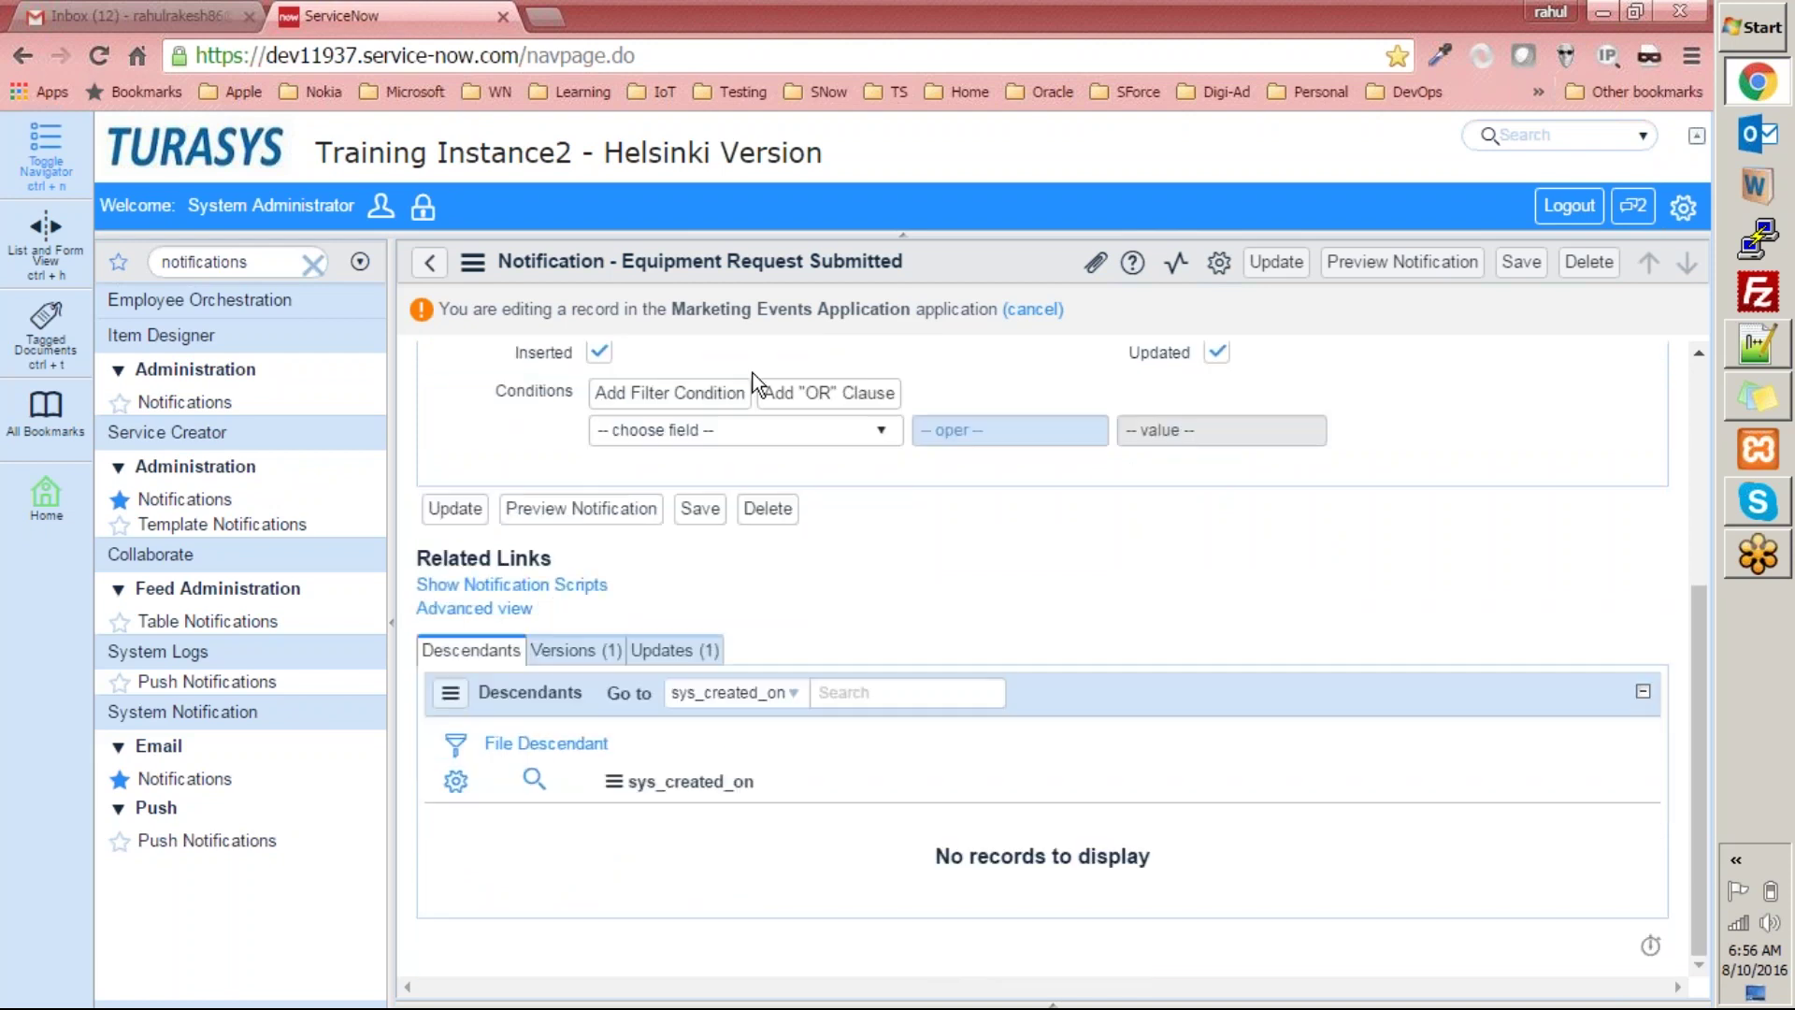
scroll(1216, 591, "up", 4)
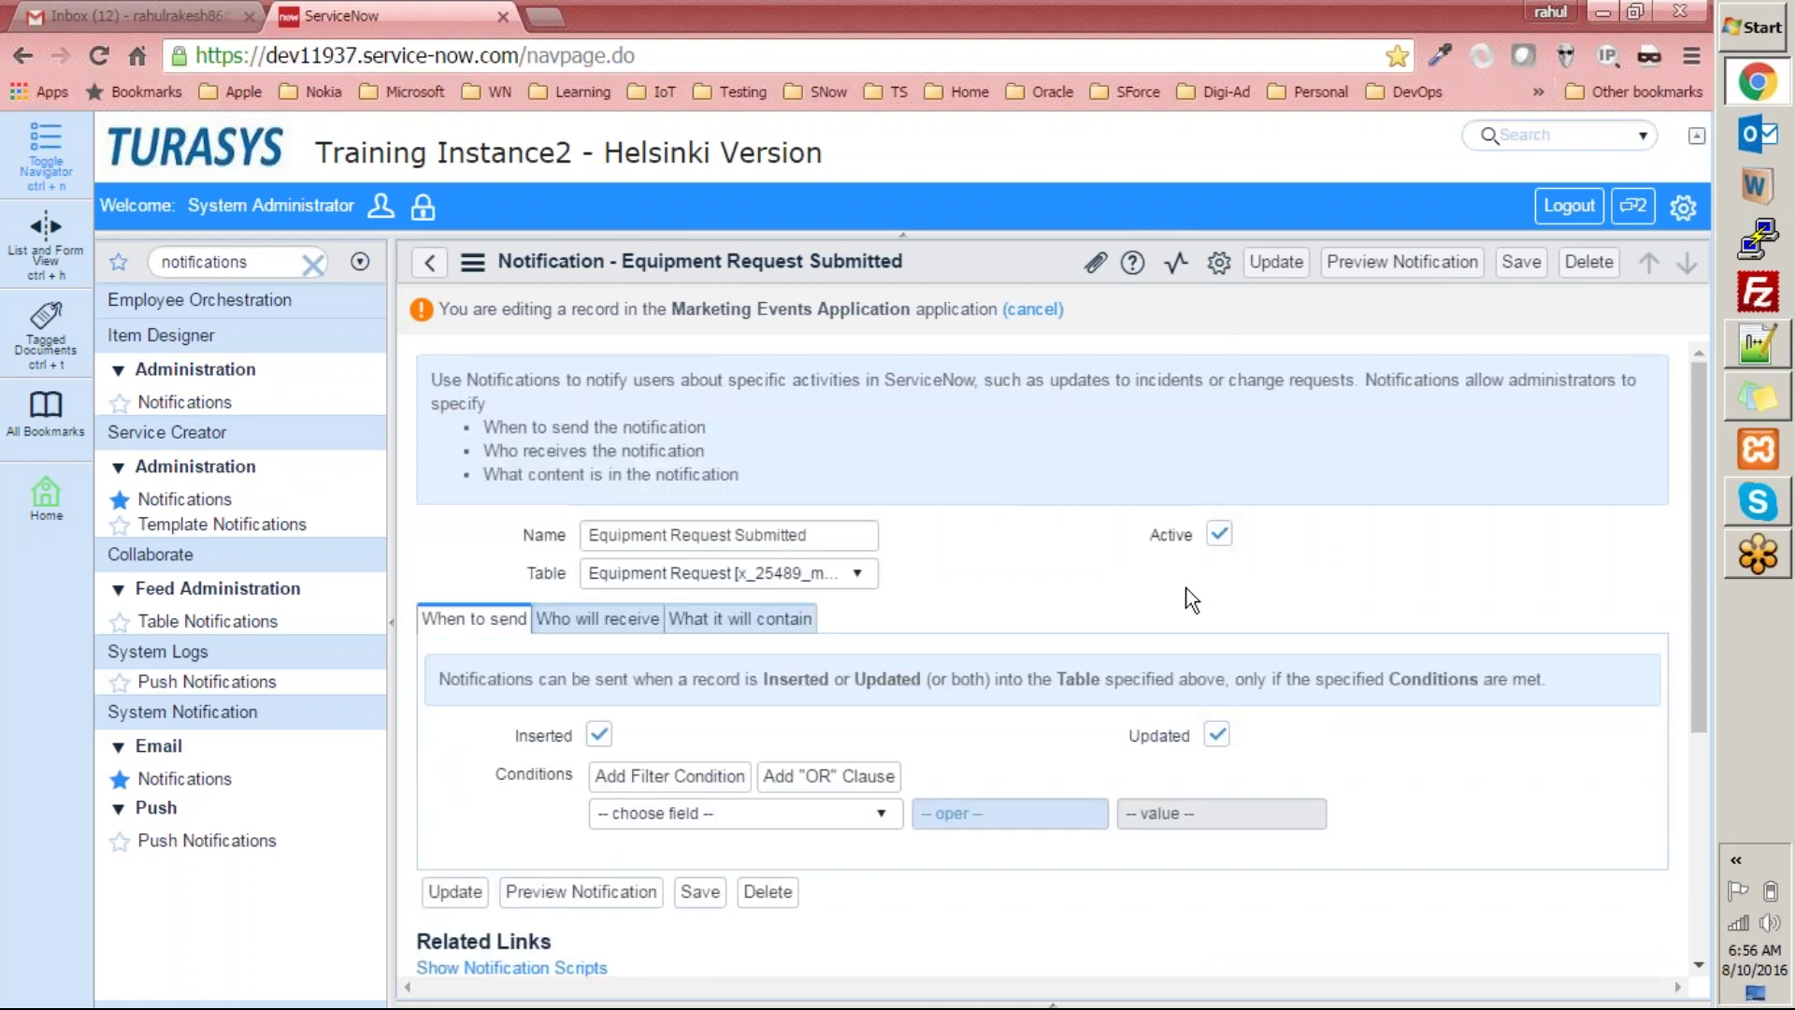
Review the Who will receive tab and unlock the Groups field.
left_click(594, 626)
scroll(654, 636, "down", 2)
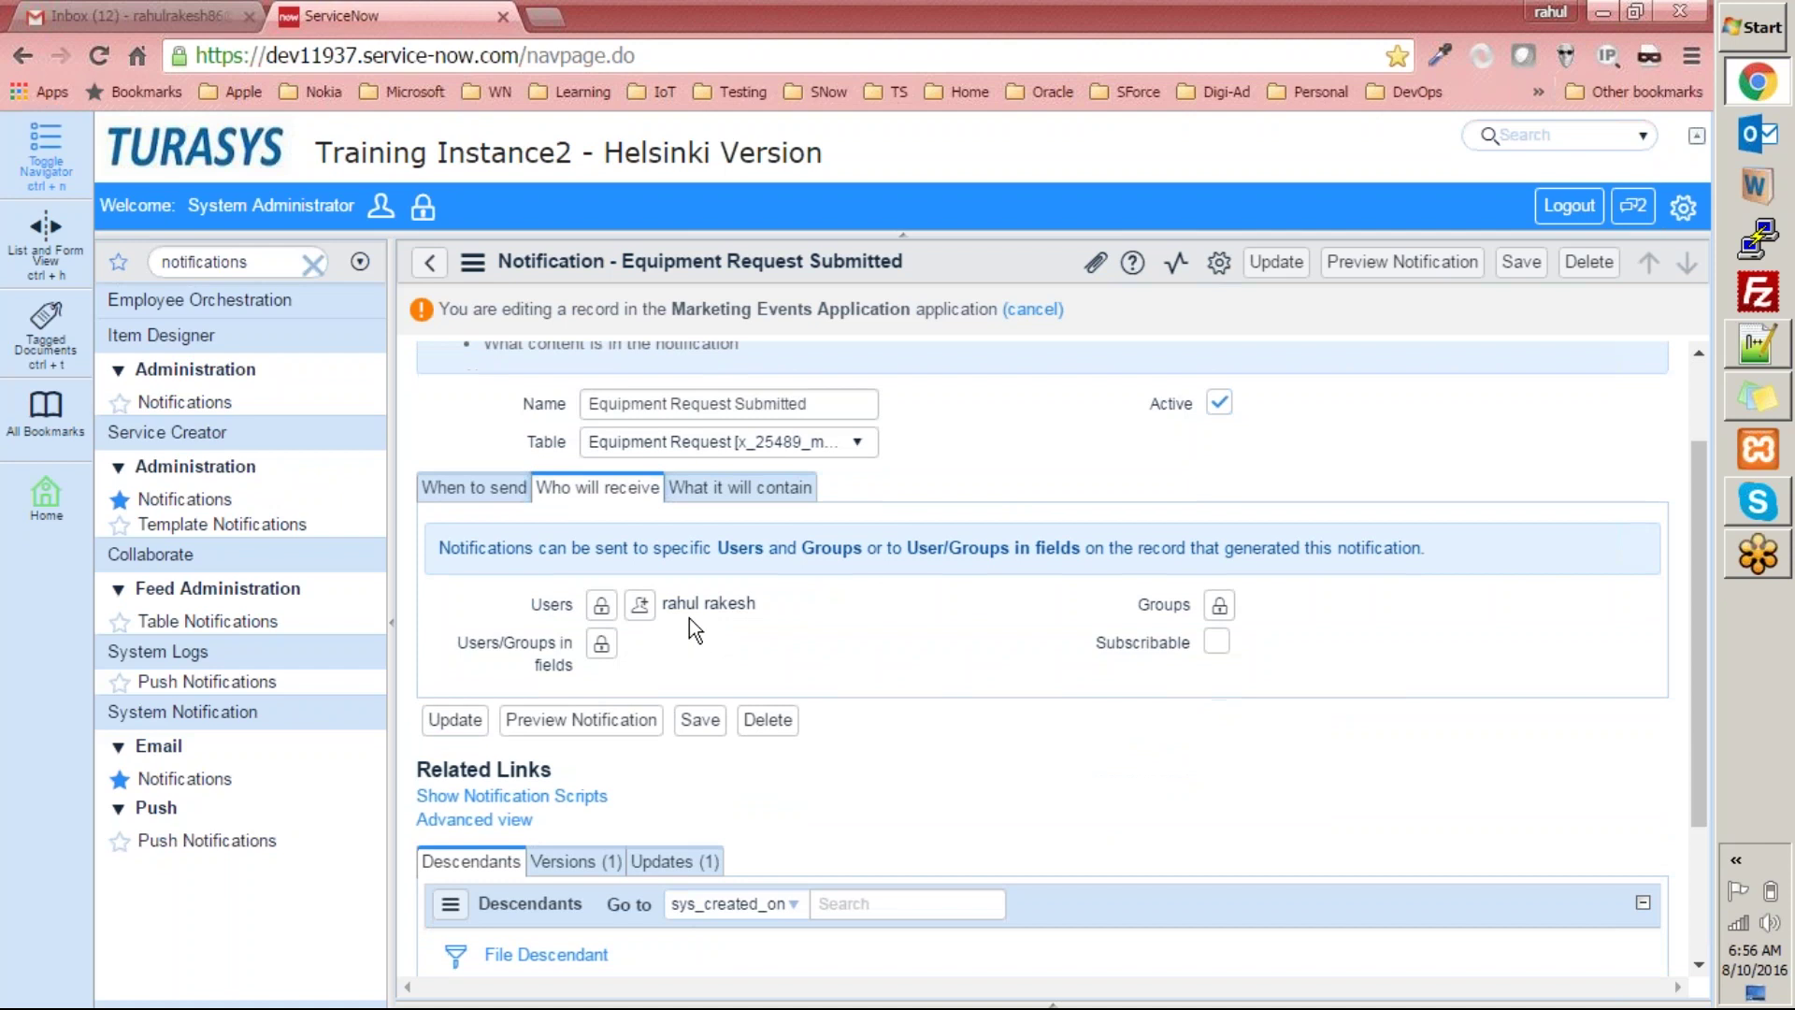
left_click(1219, 604)
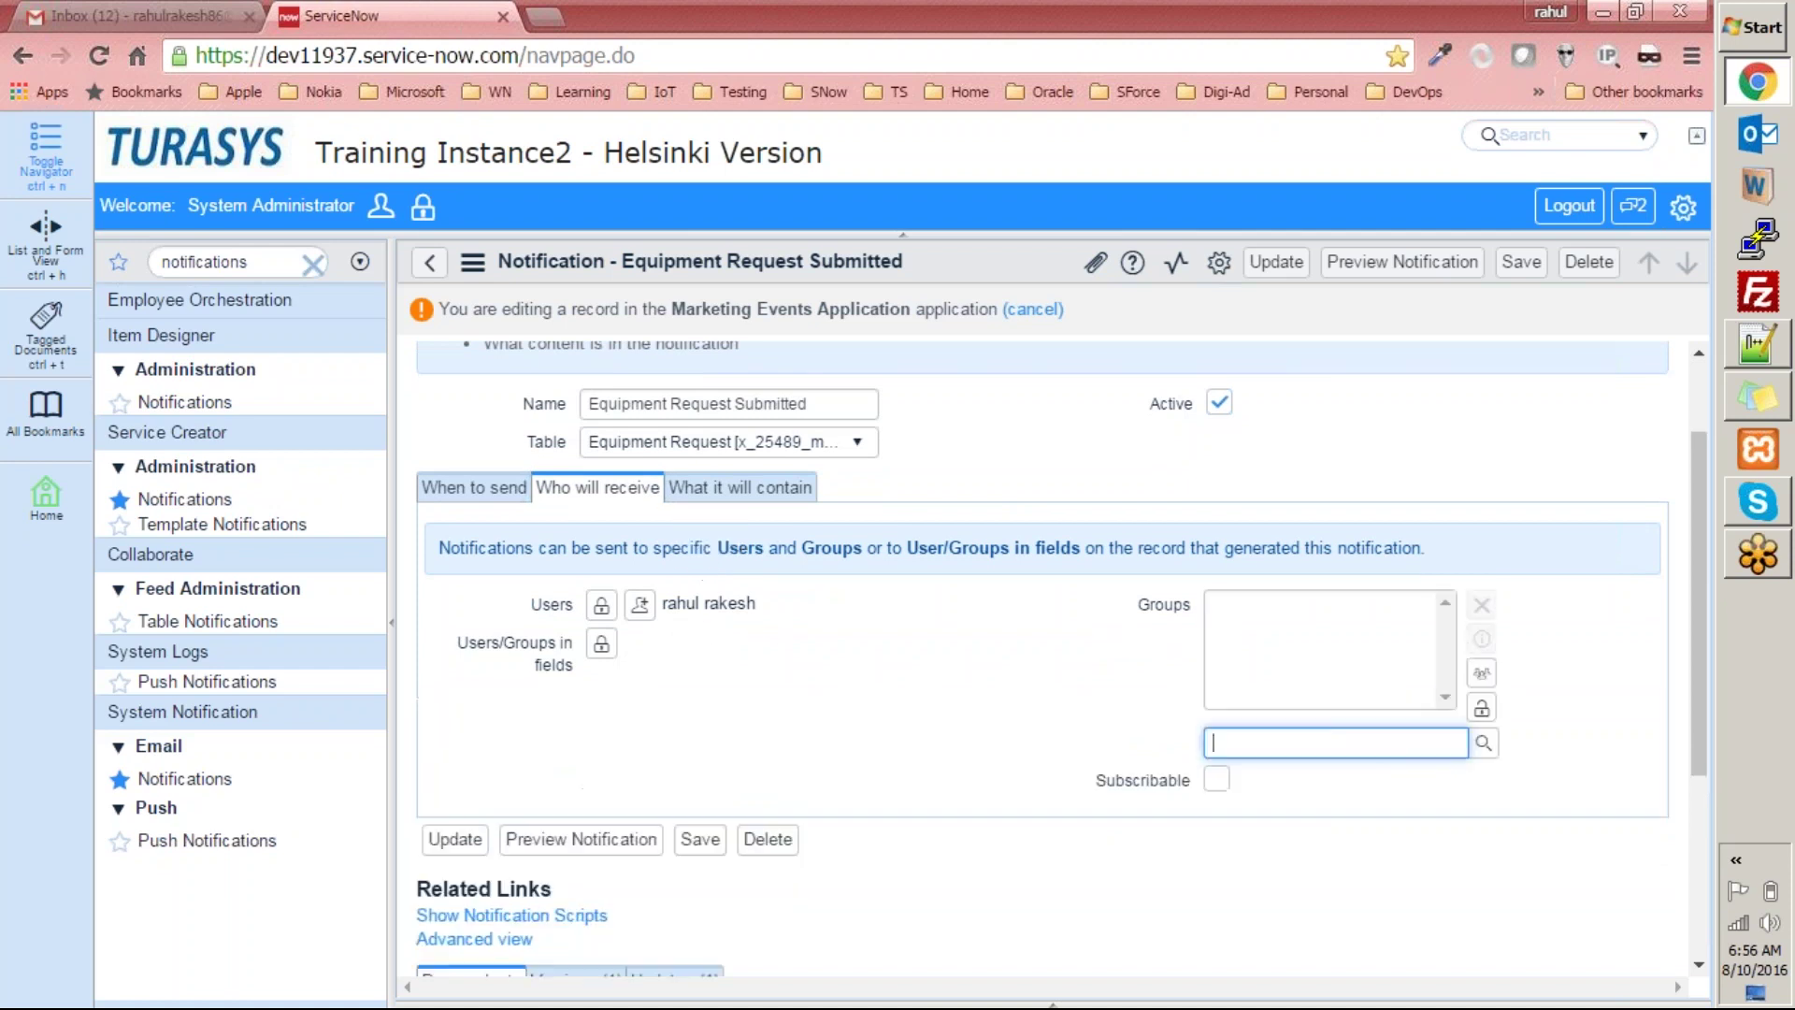
Add Training User Group to the notification's recipient groups.
left_click(1482, 744)
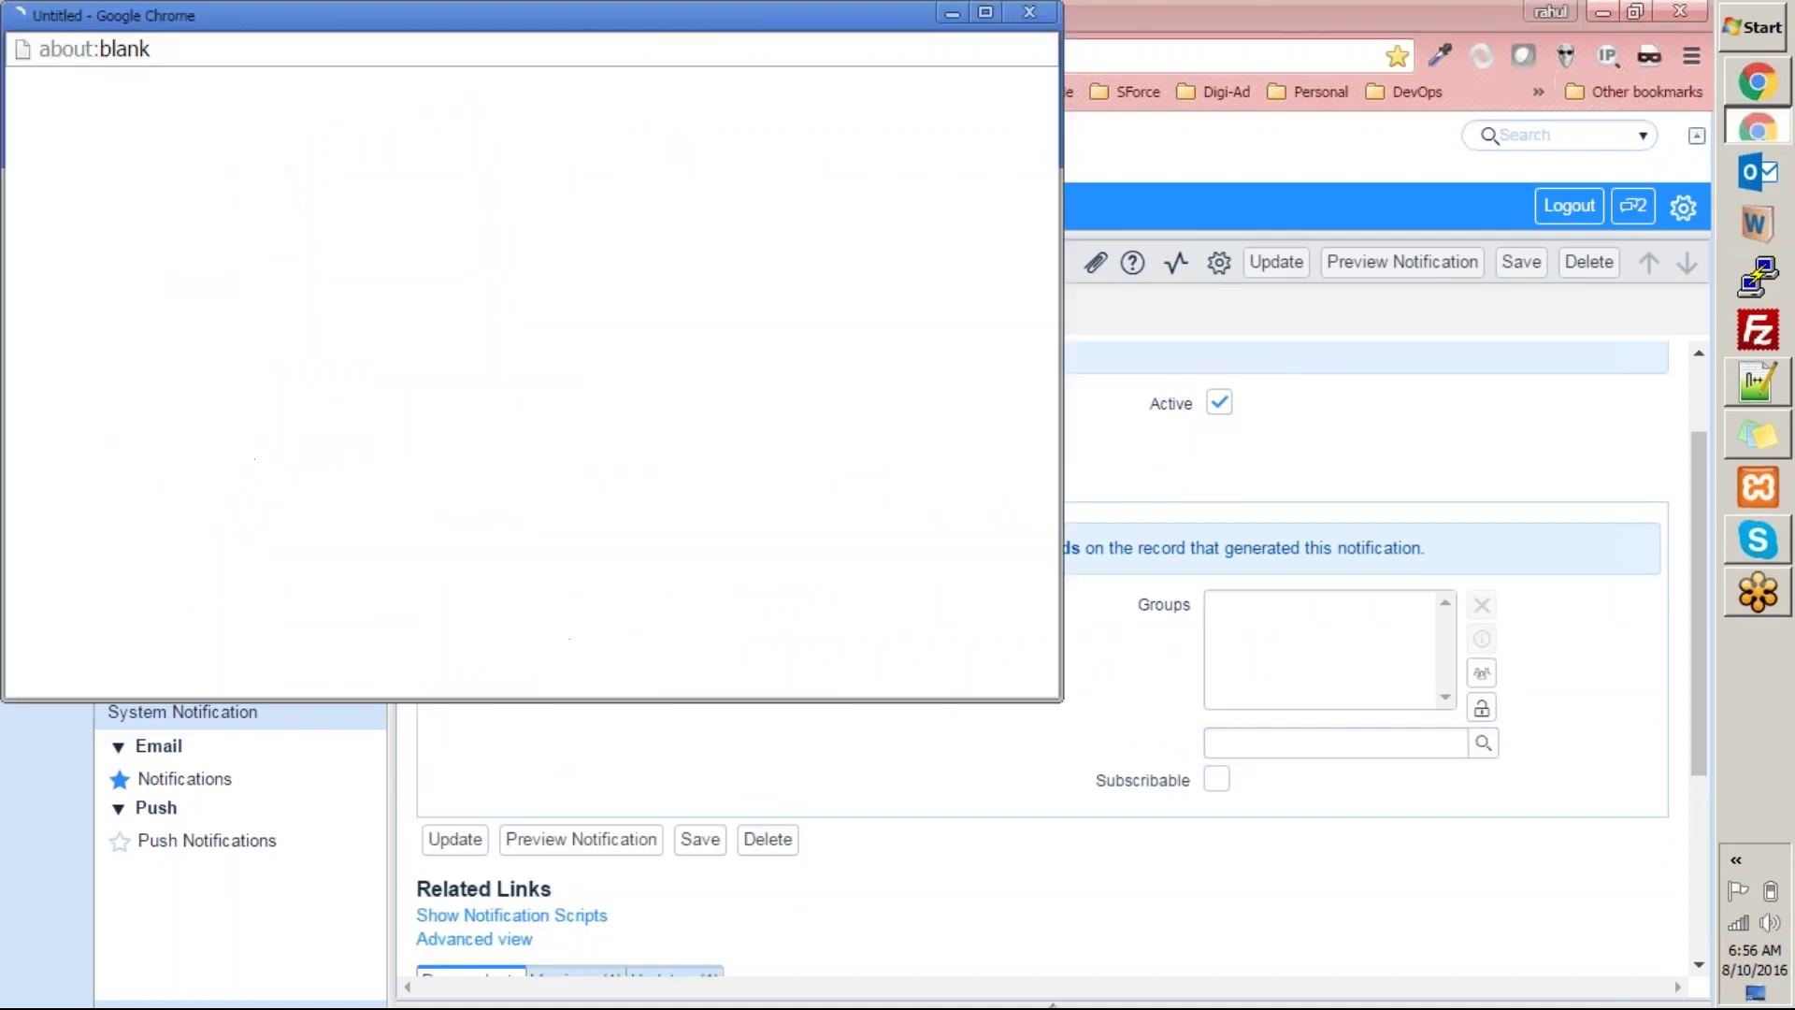
left_click(216, 224)
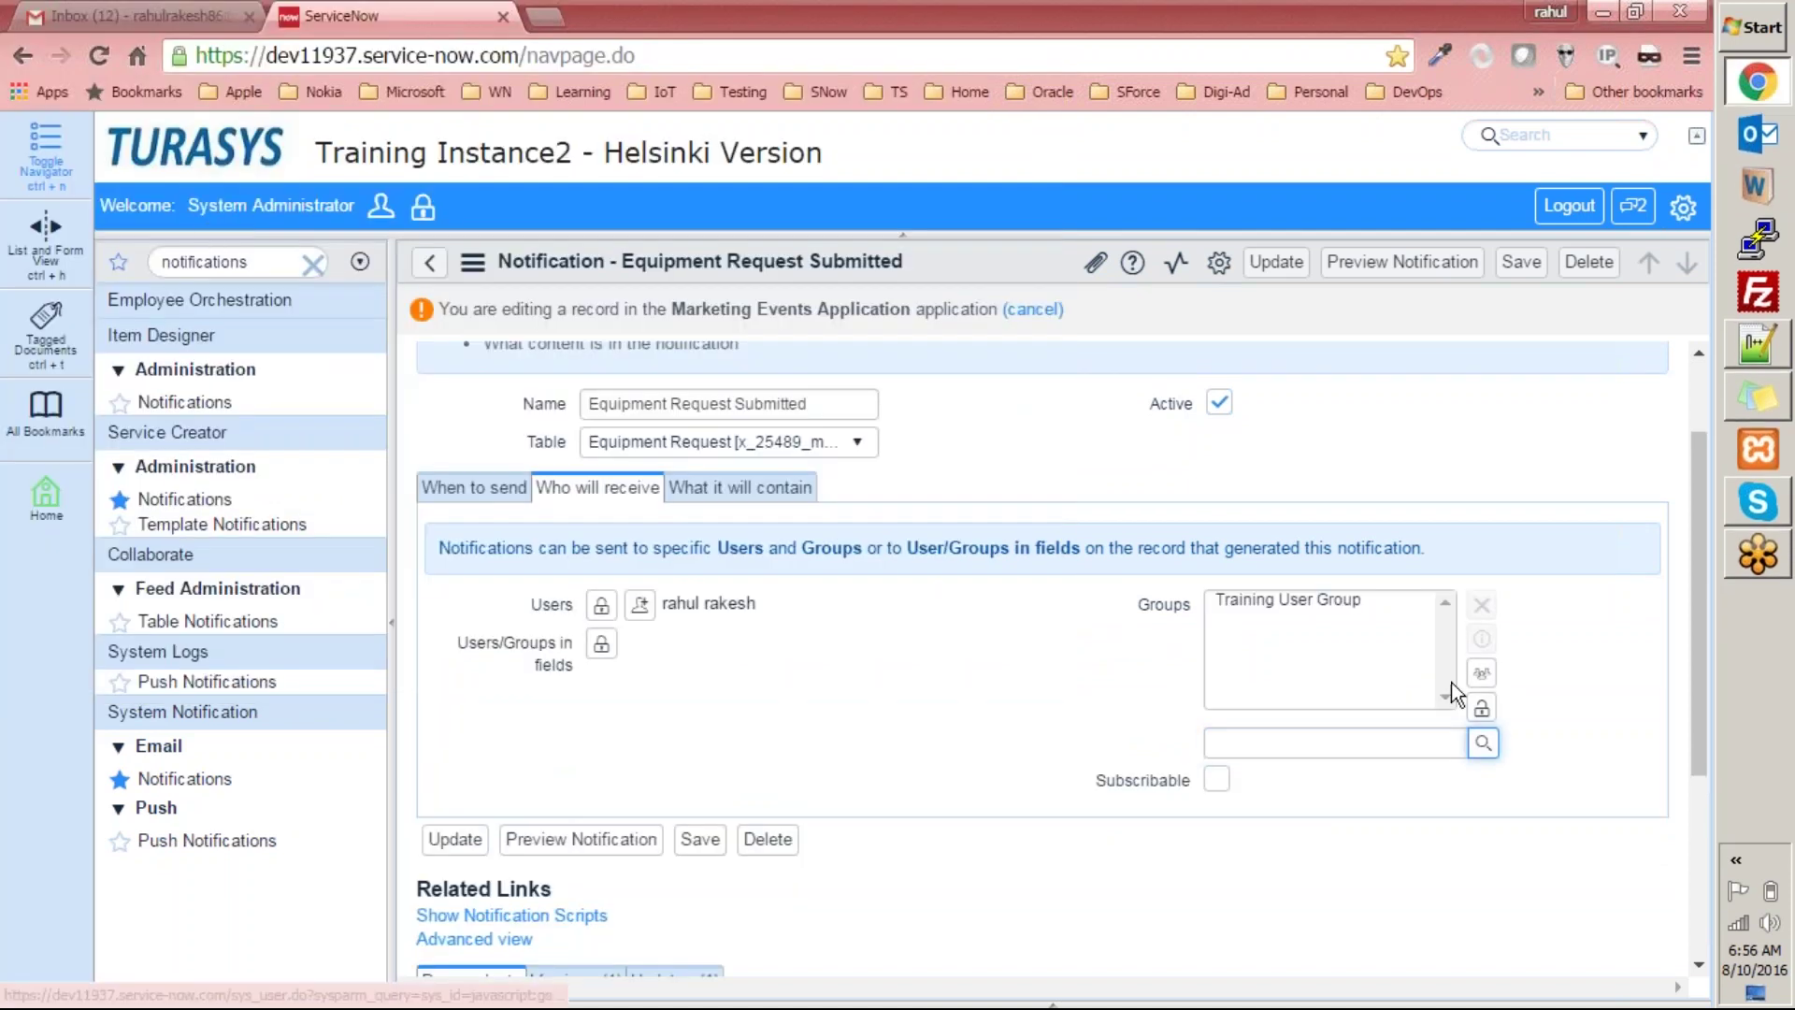
left_click(1482, 707)
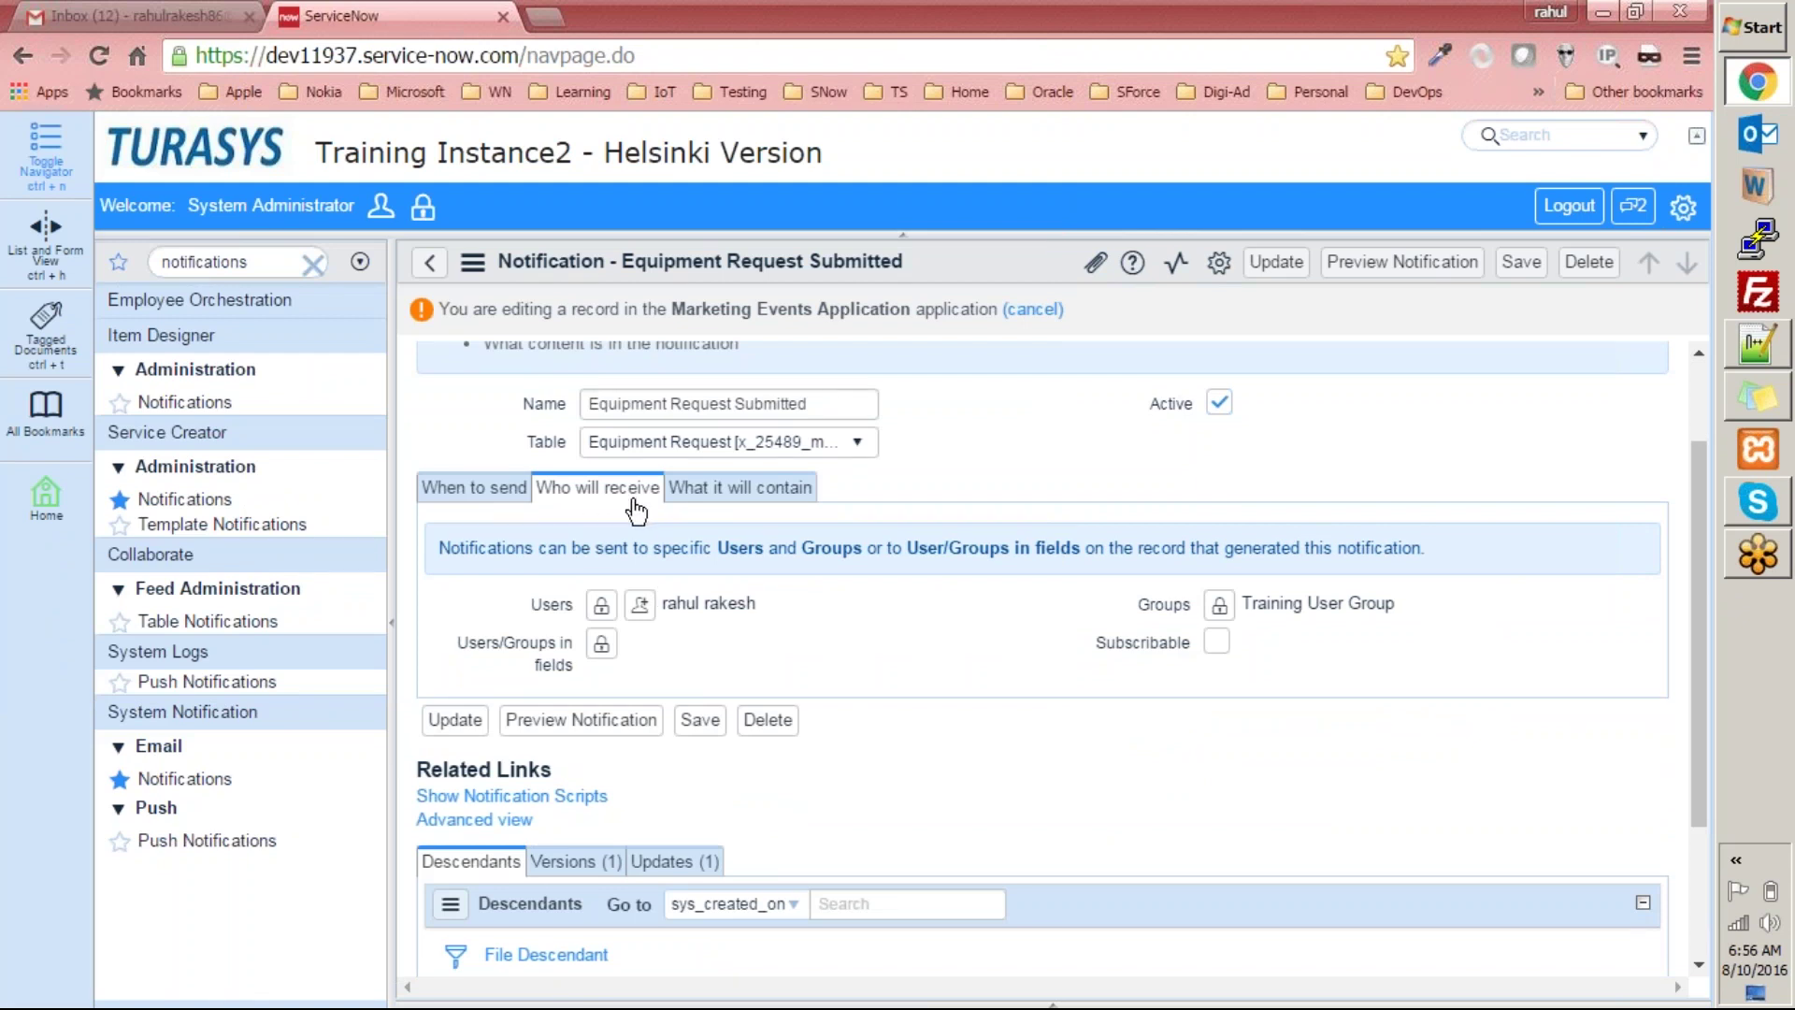
Unlock Users and add an external e-mail address as a recipient.
left_click(601, 605)
left_click(816, 823)
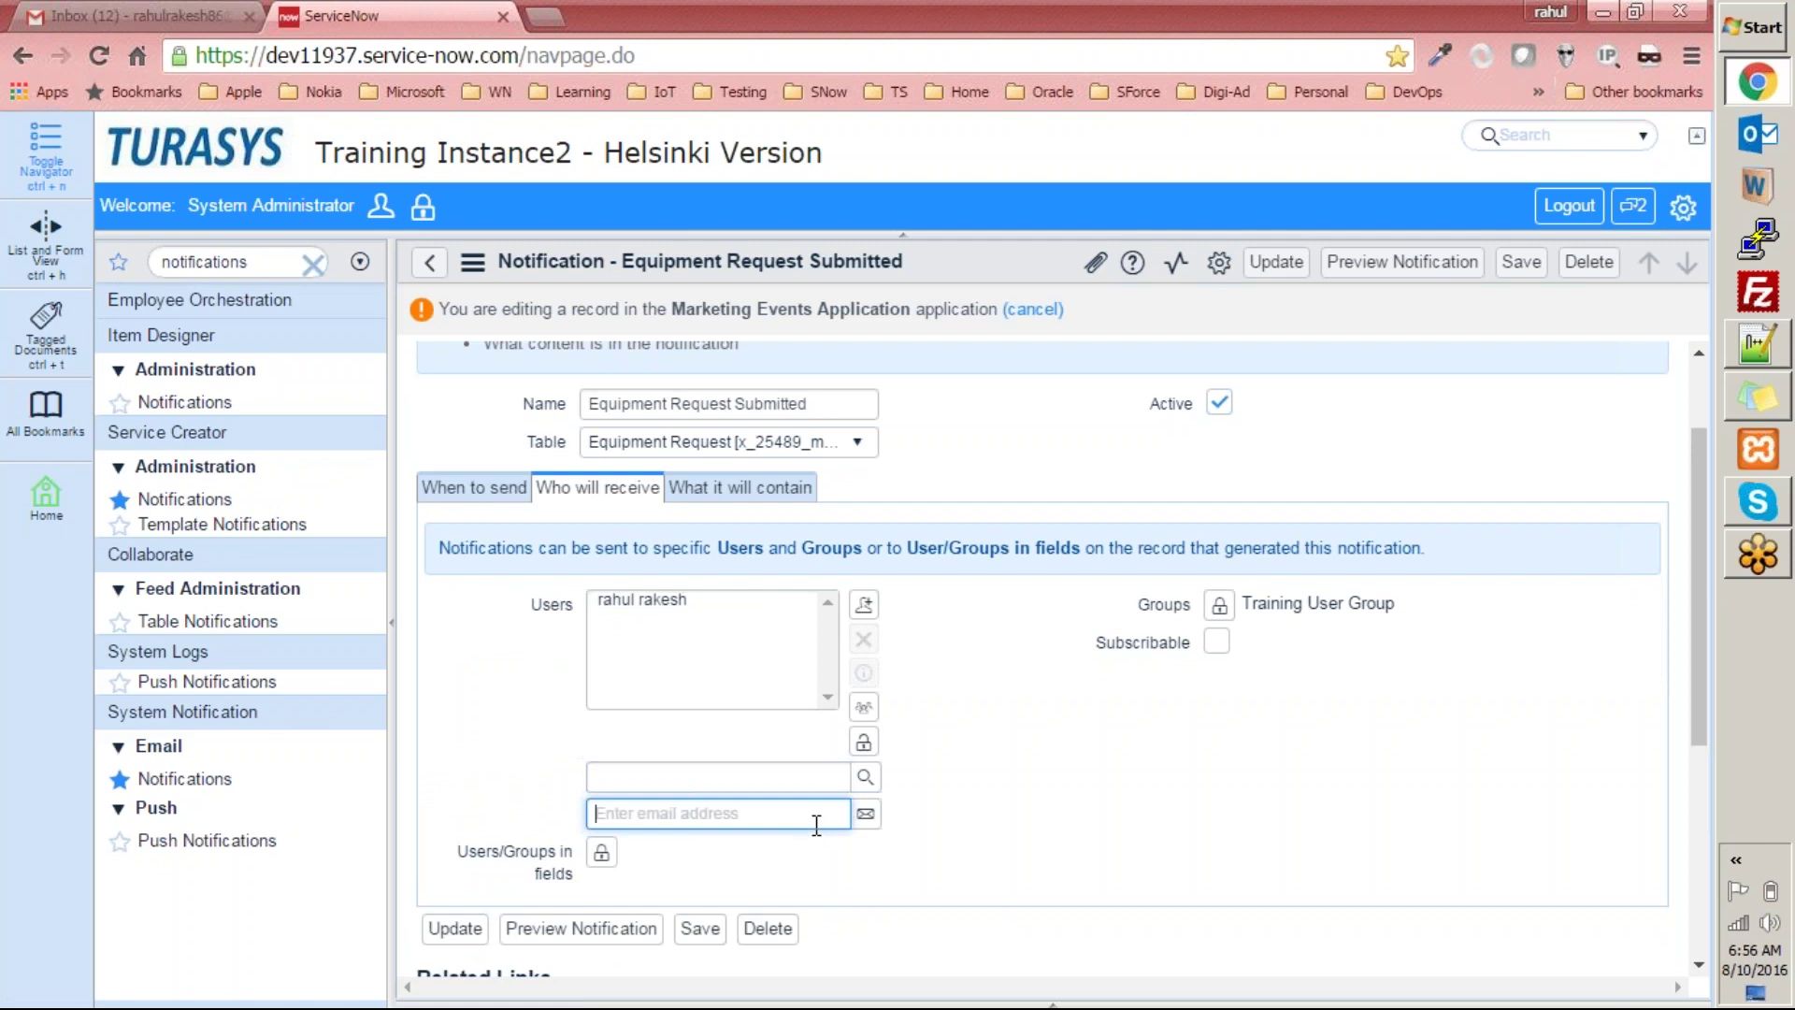
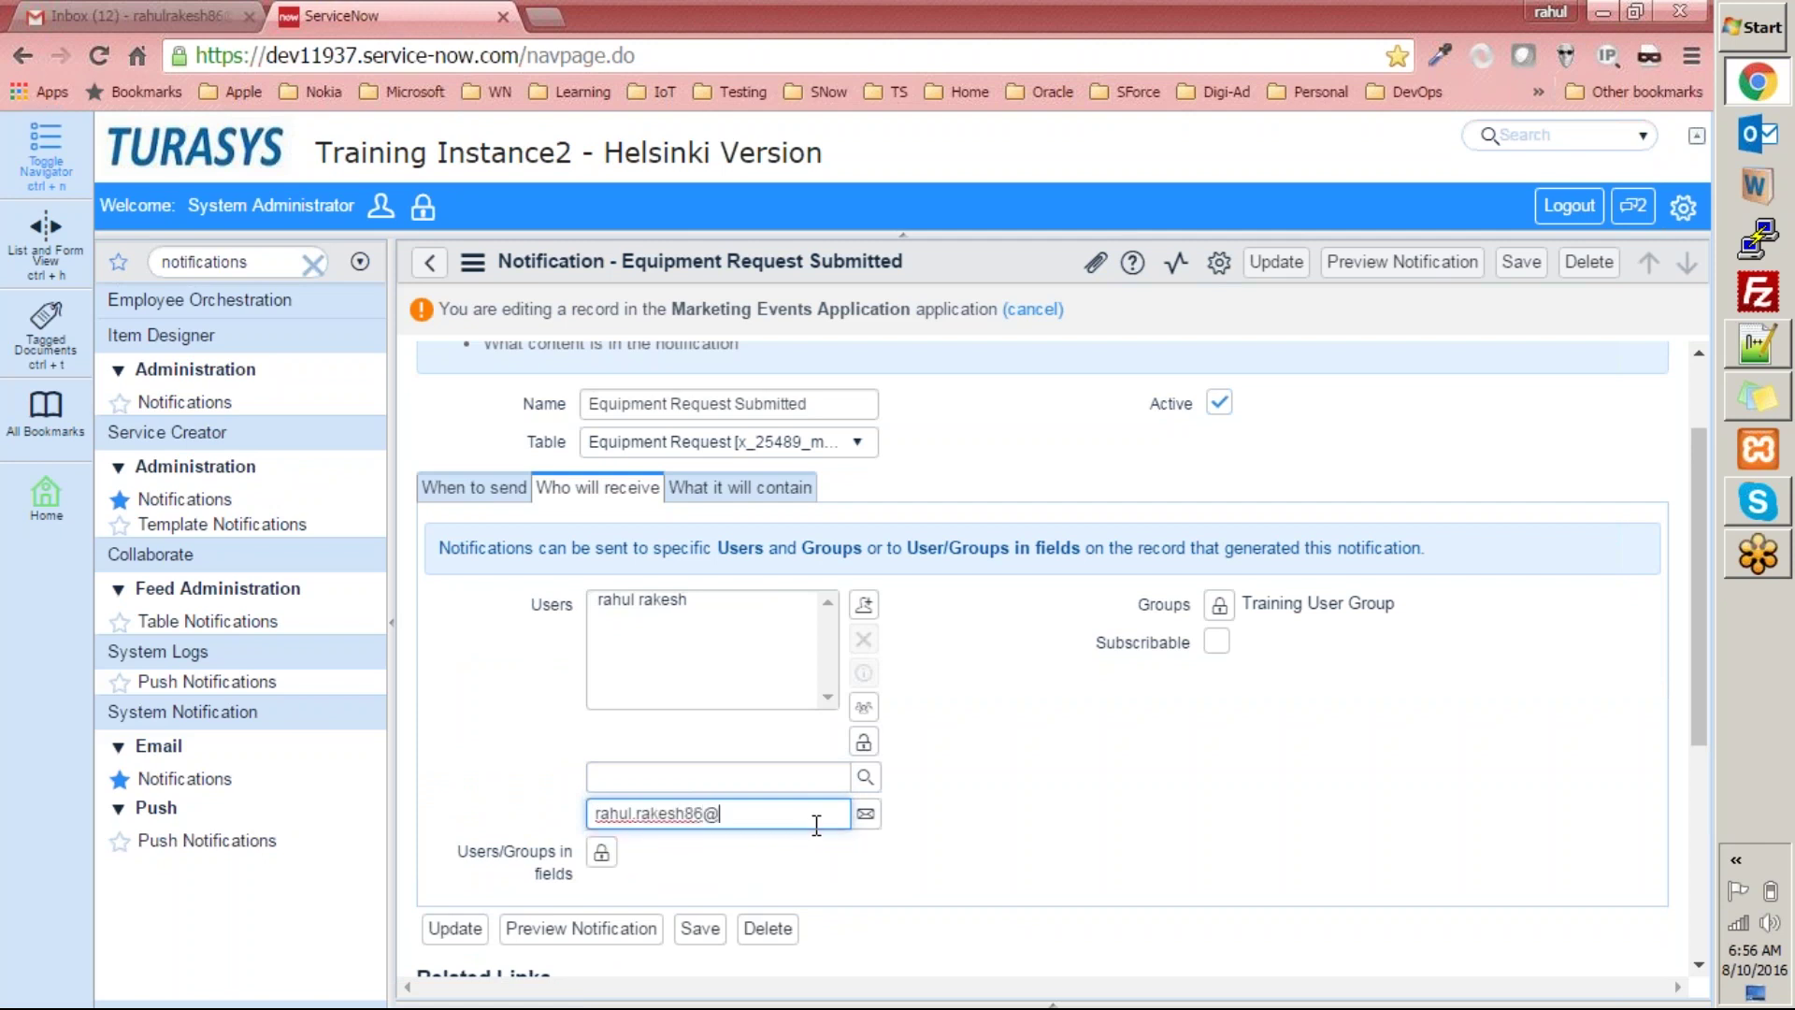
left_click(865, 814)
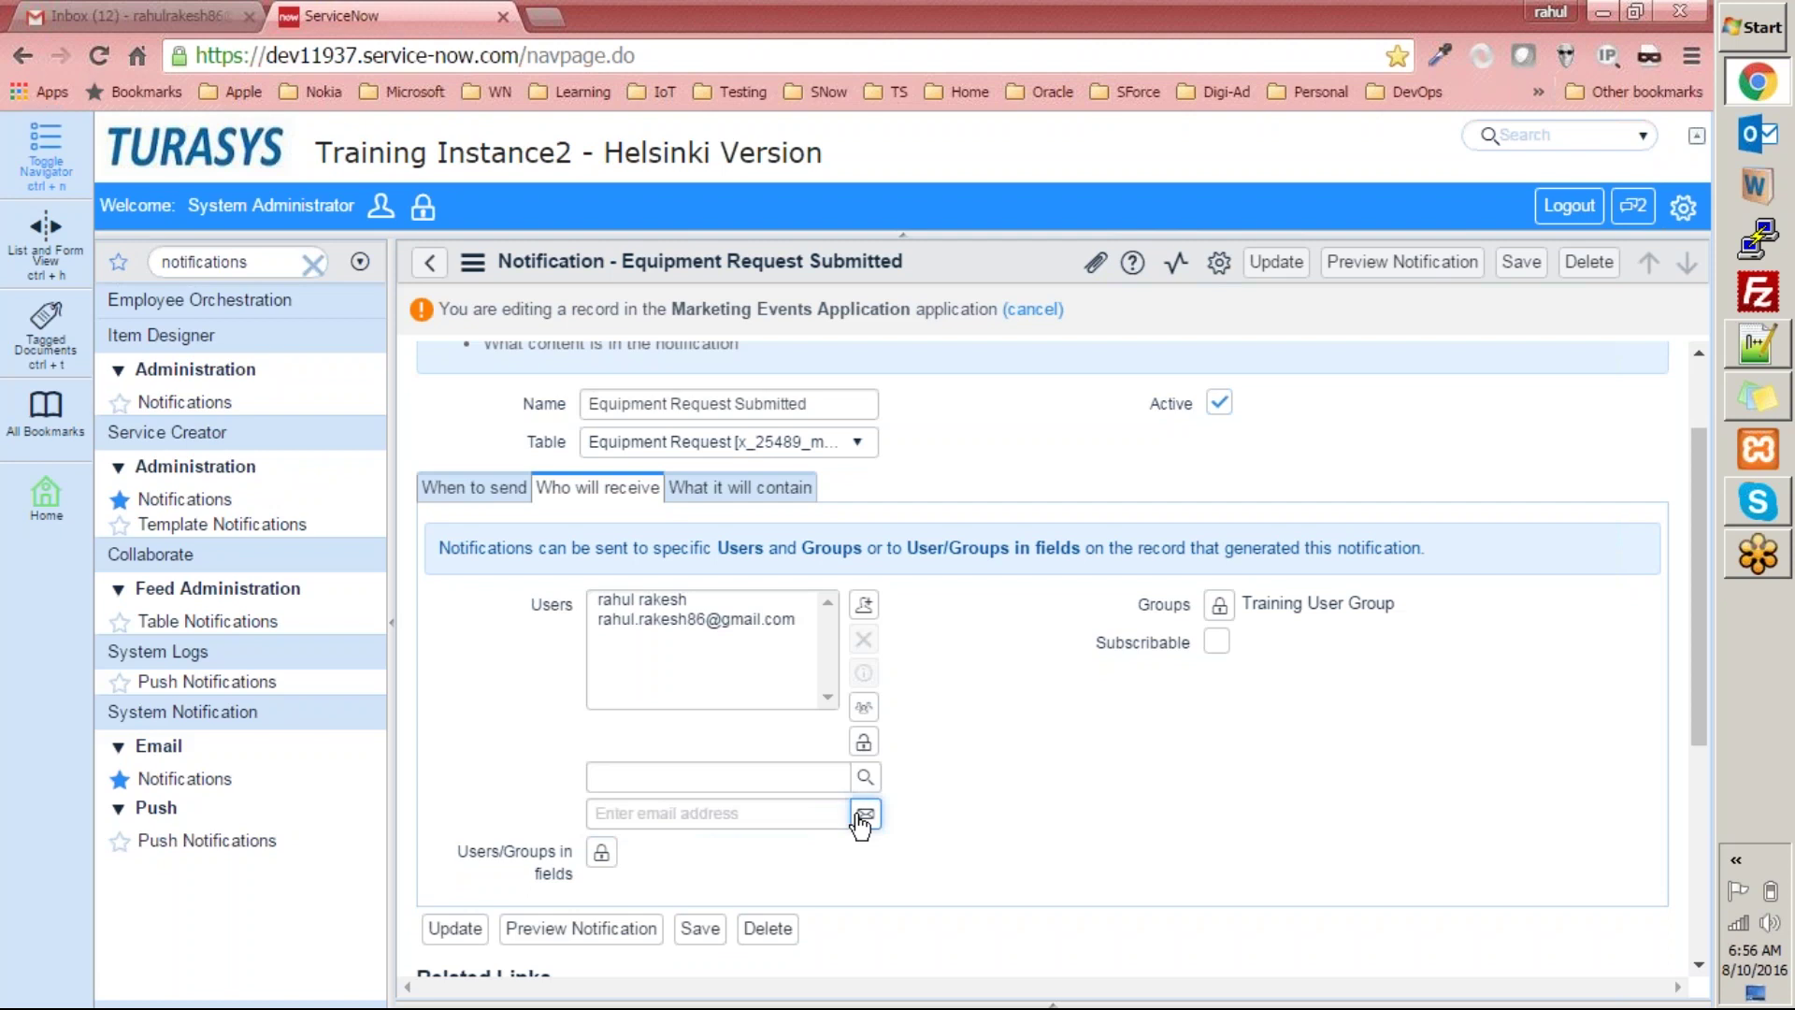
Cut the 'ha' contact's email address from a discarded Gmail draft and return to ServiceNow.
left_click(150, 16)
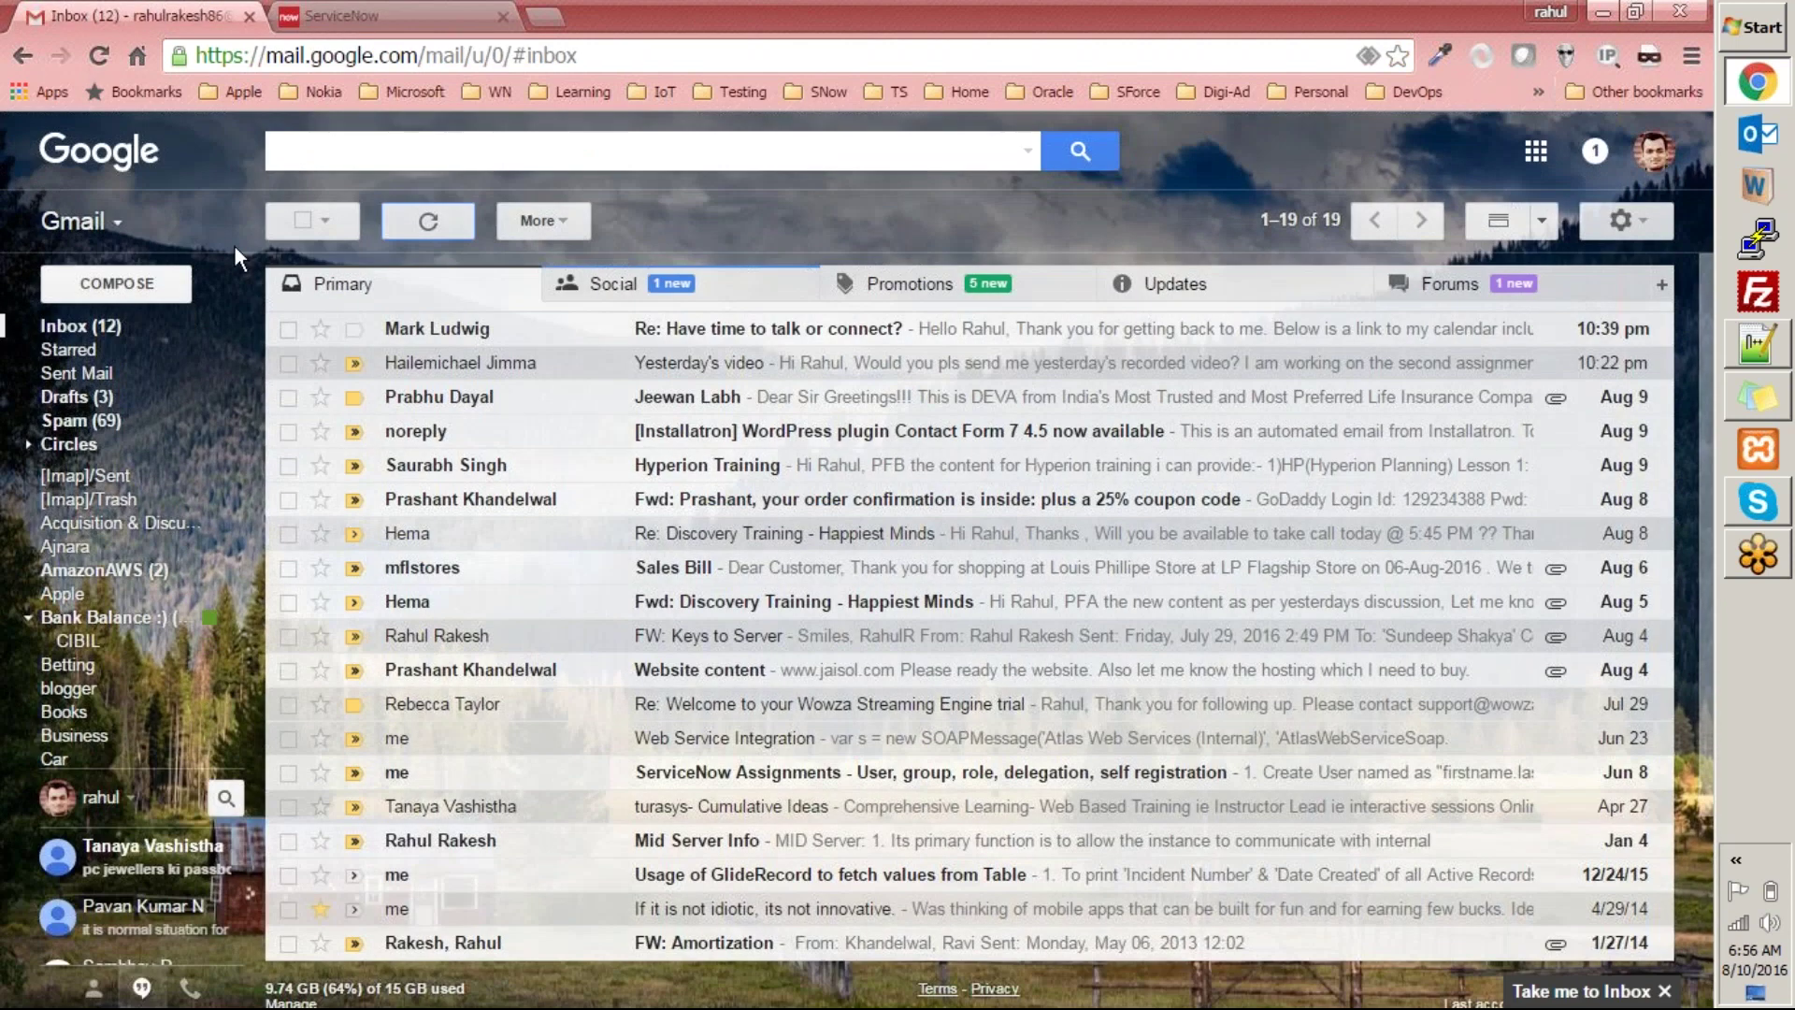
left_click(117, 280)
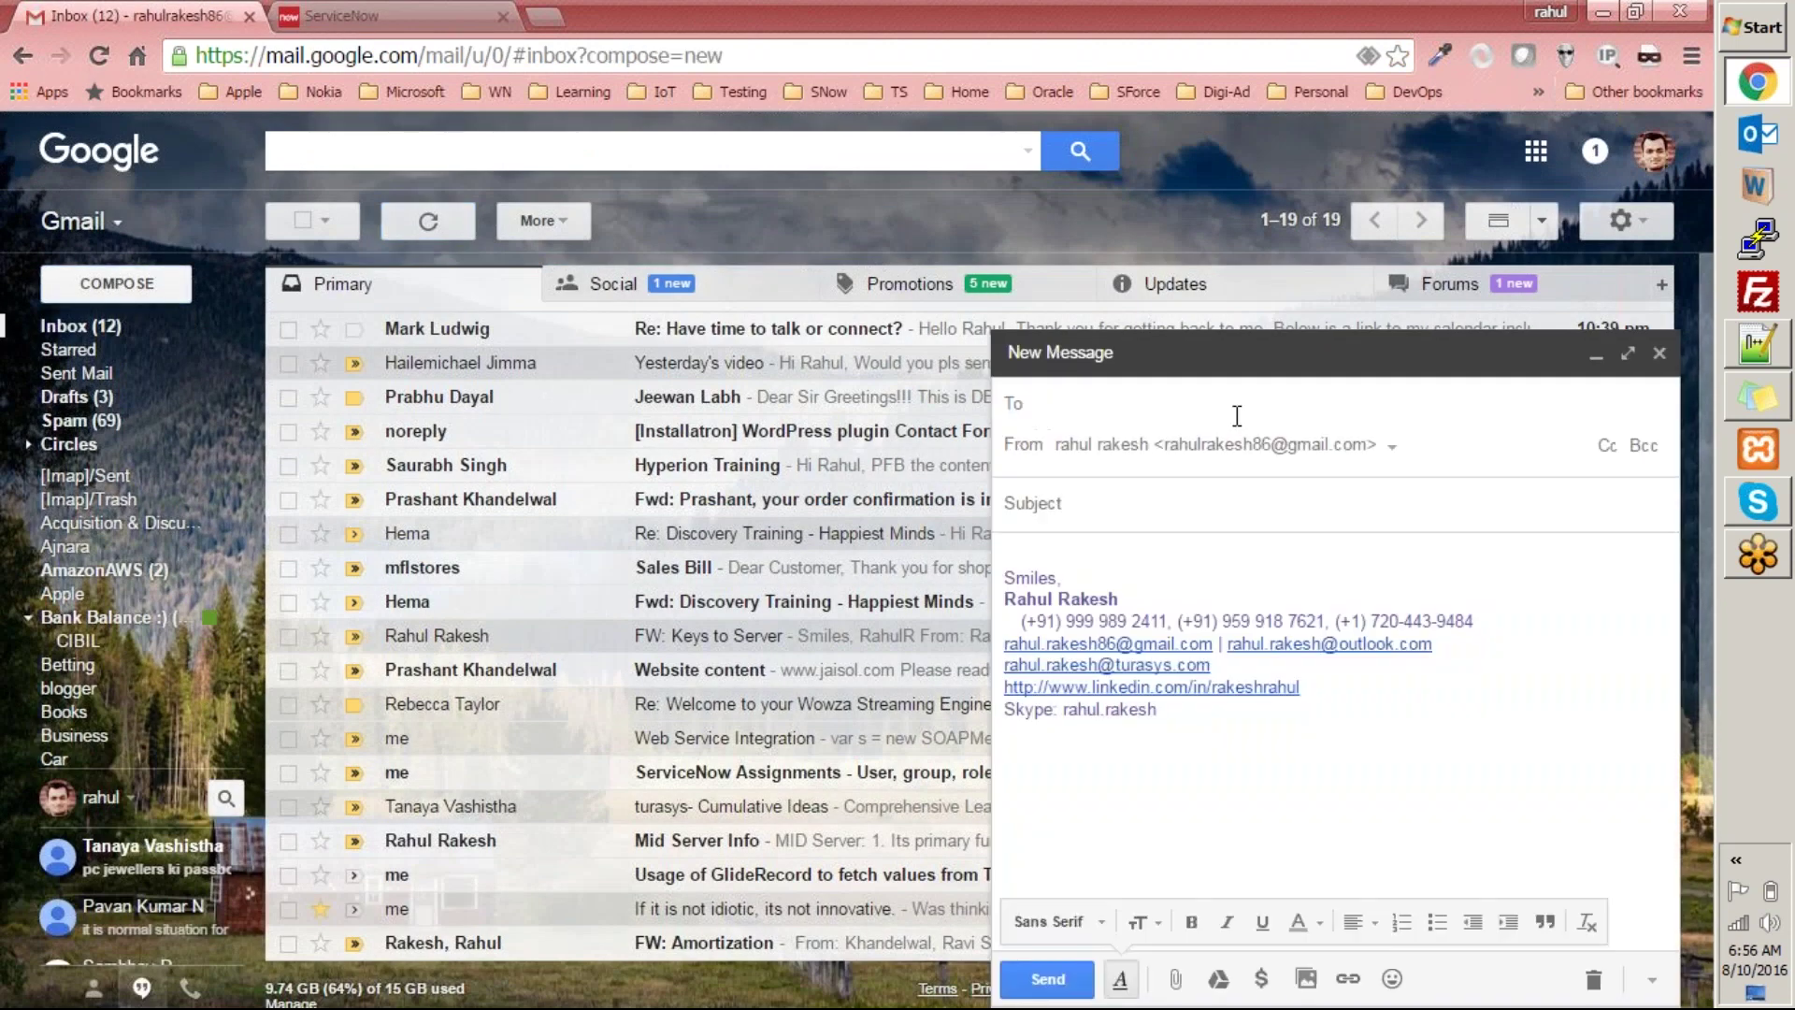
type("ha")
left_click(1270, 476)
double_click(1215, 403)
left_click(1325, 408)
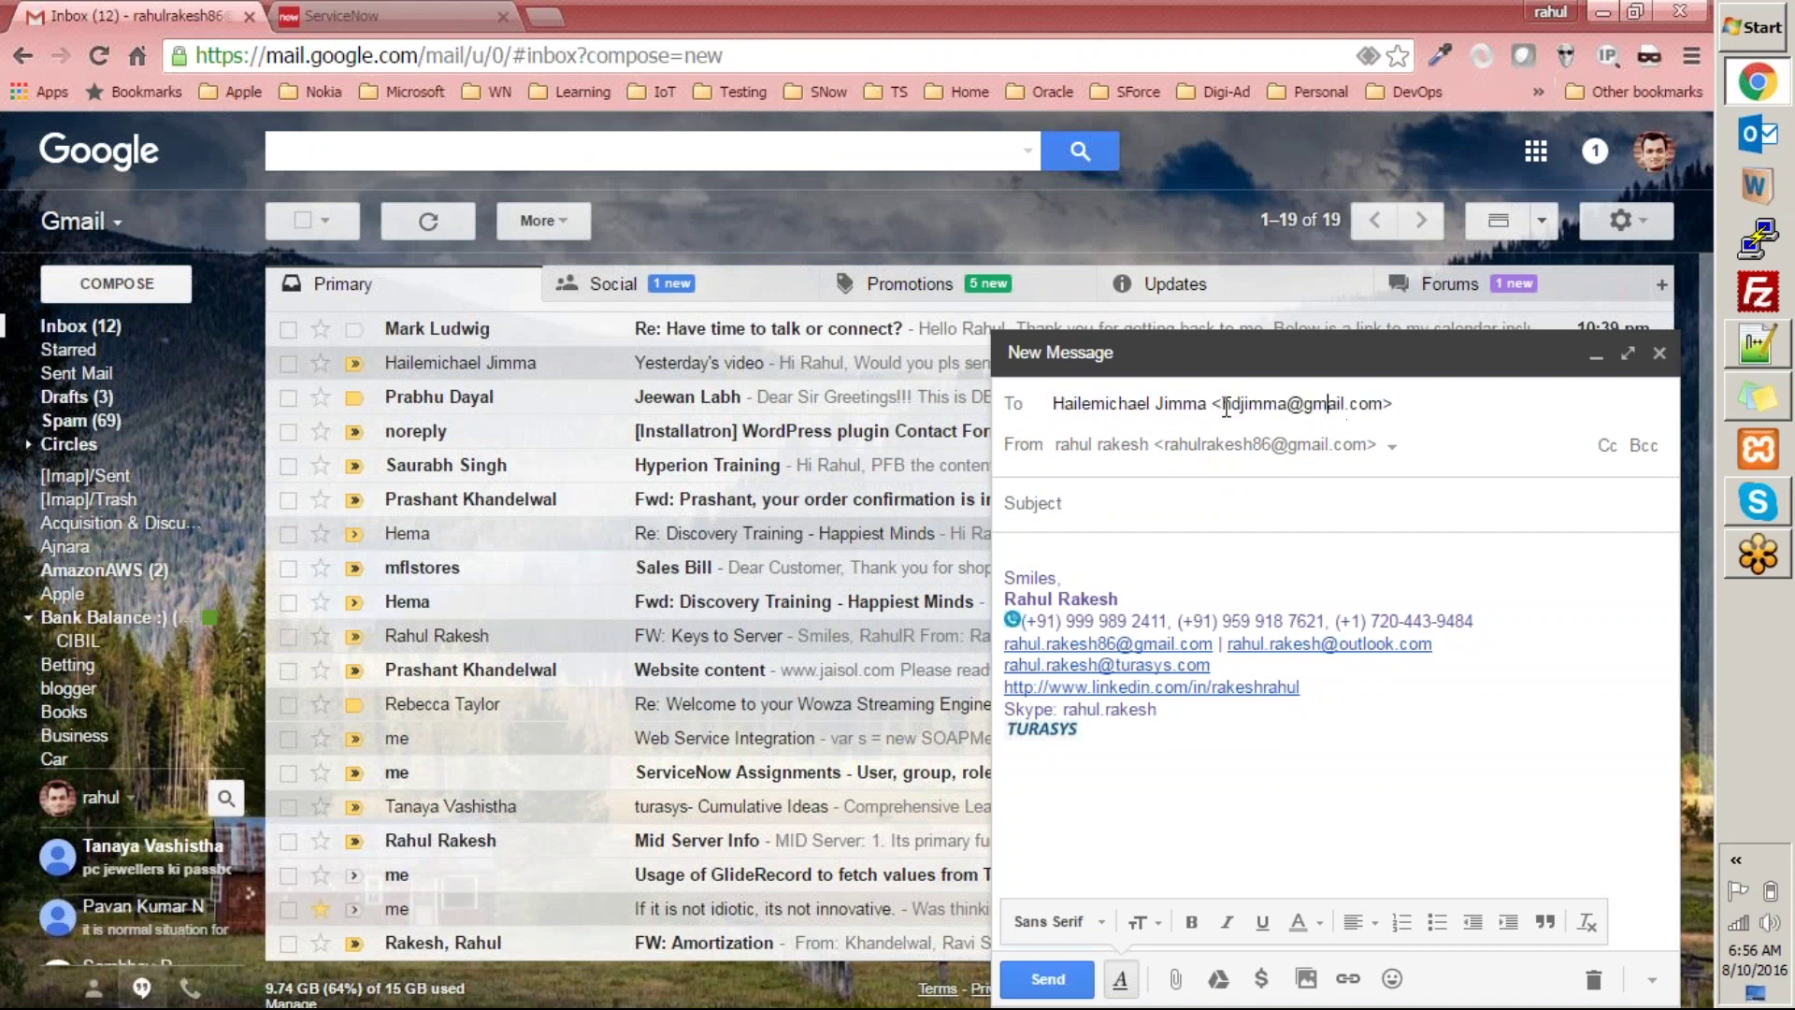
left_click(1386, 402, "shift")
key("ctrl+c")
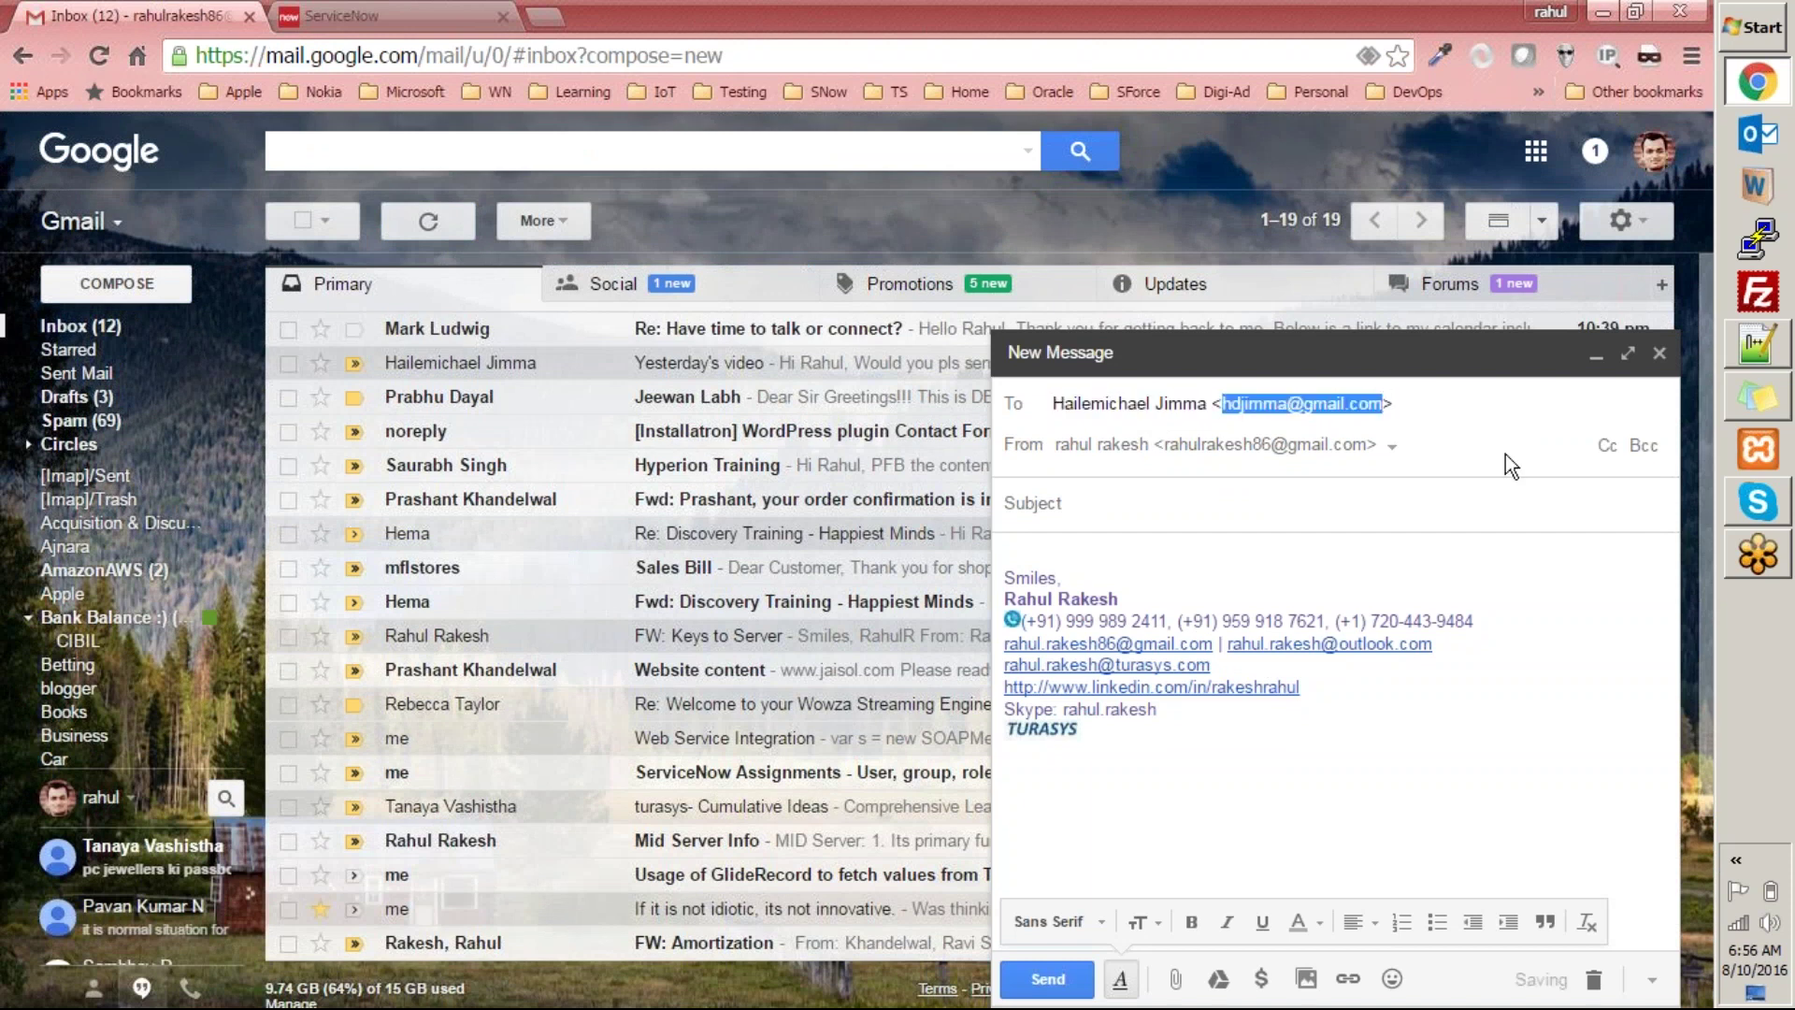
key("BackSpace")
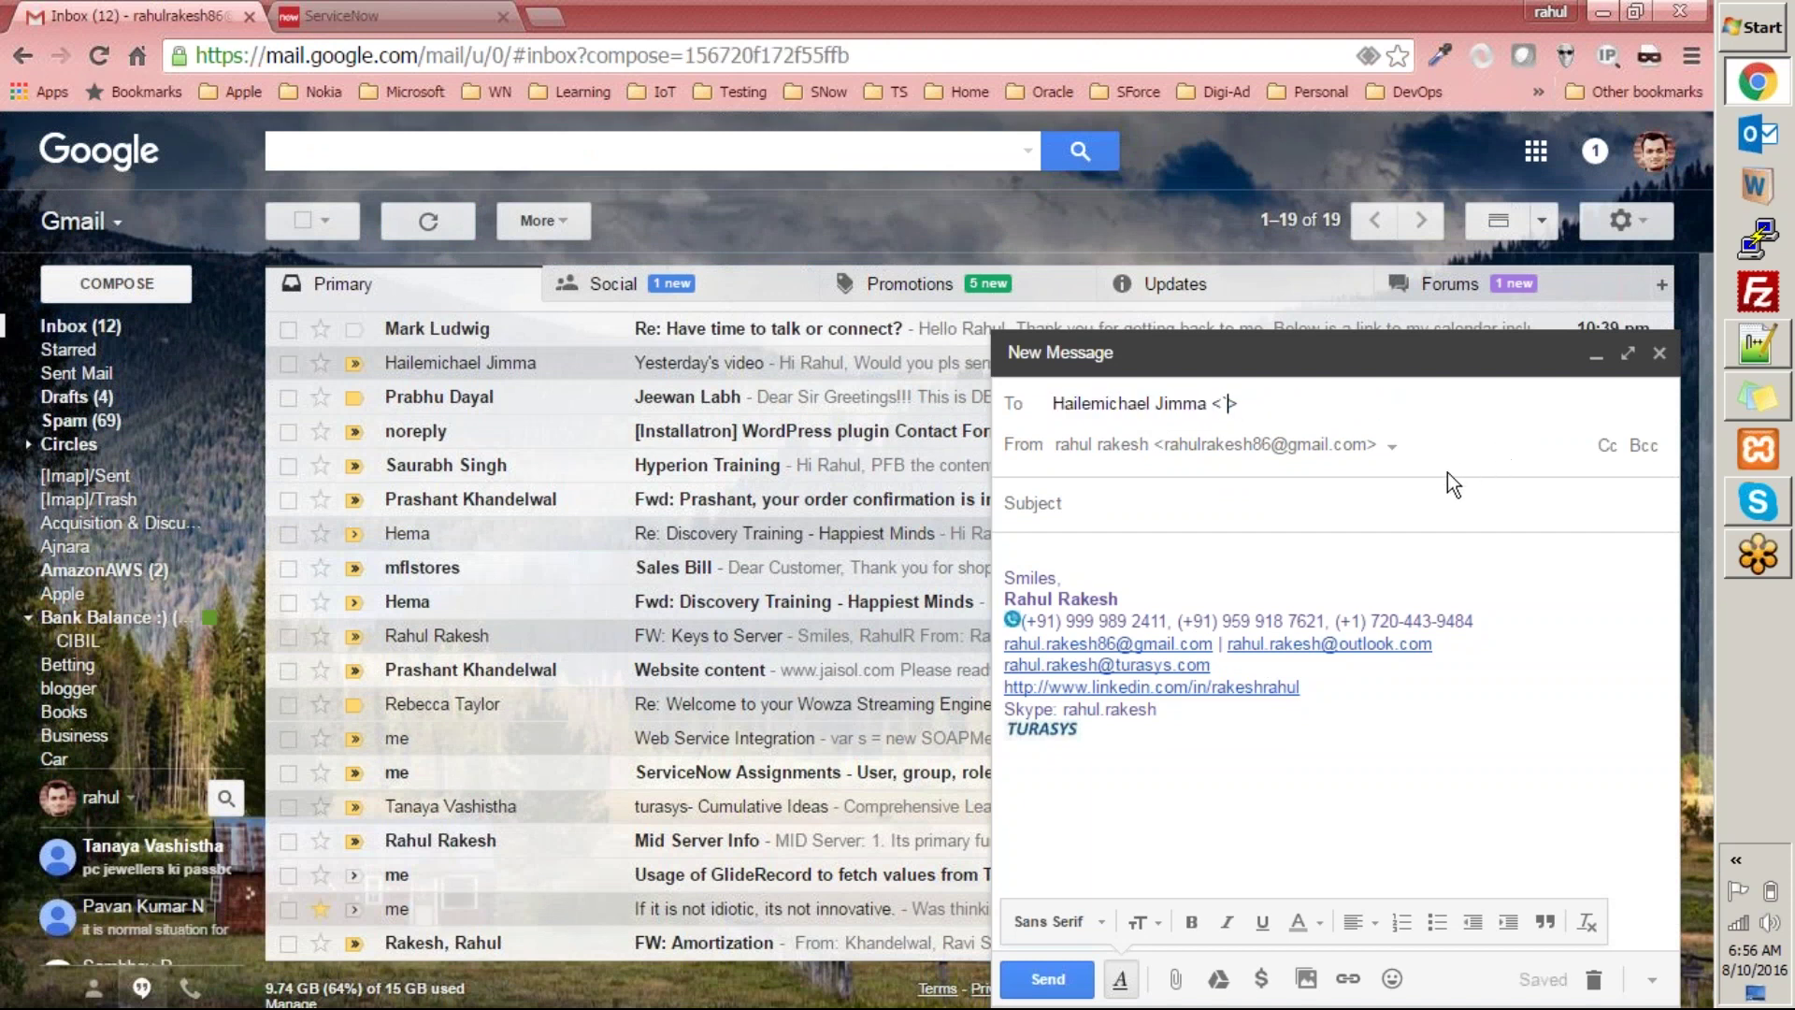
key("Escape")
left_click(367, 13)
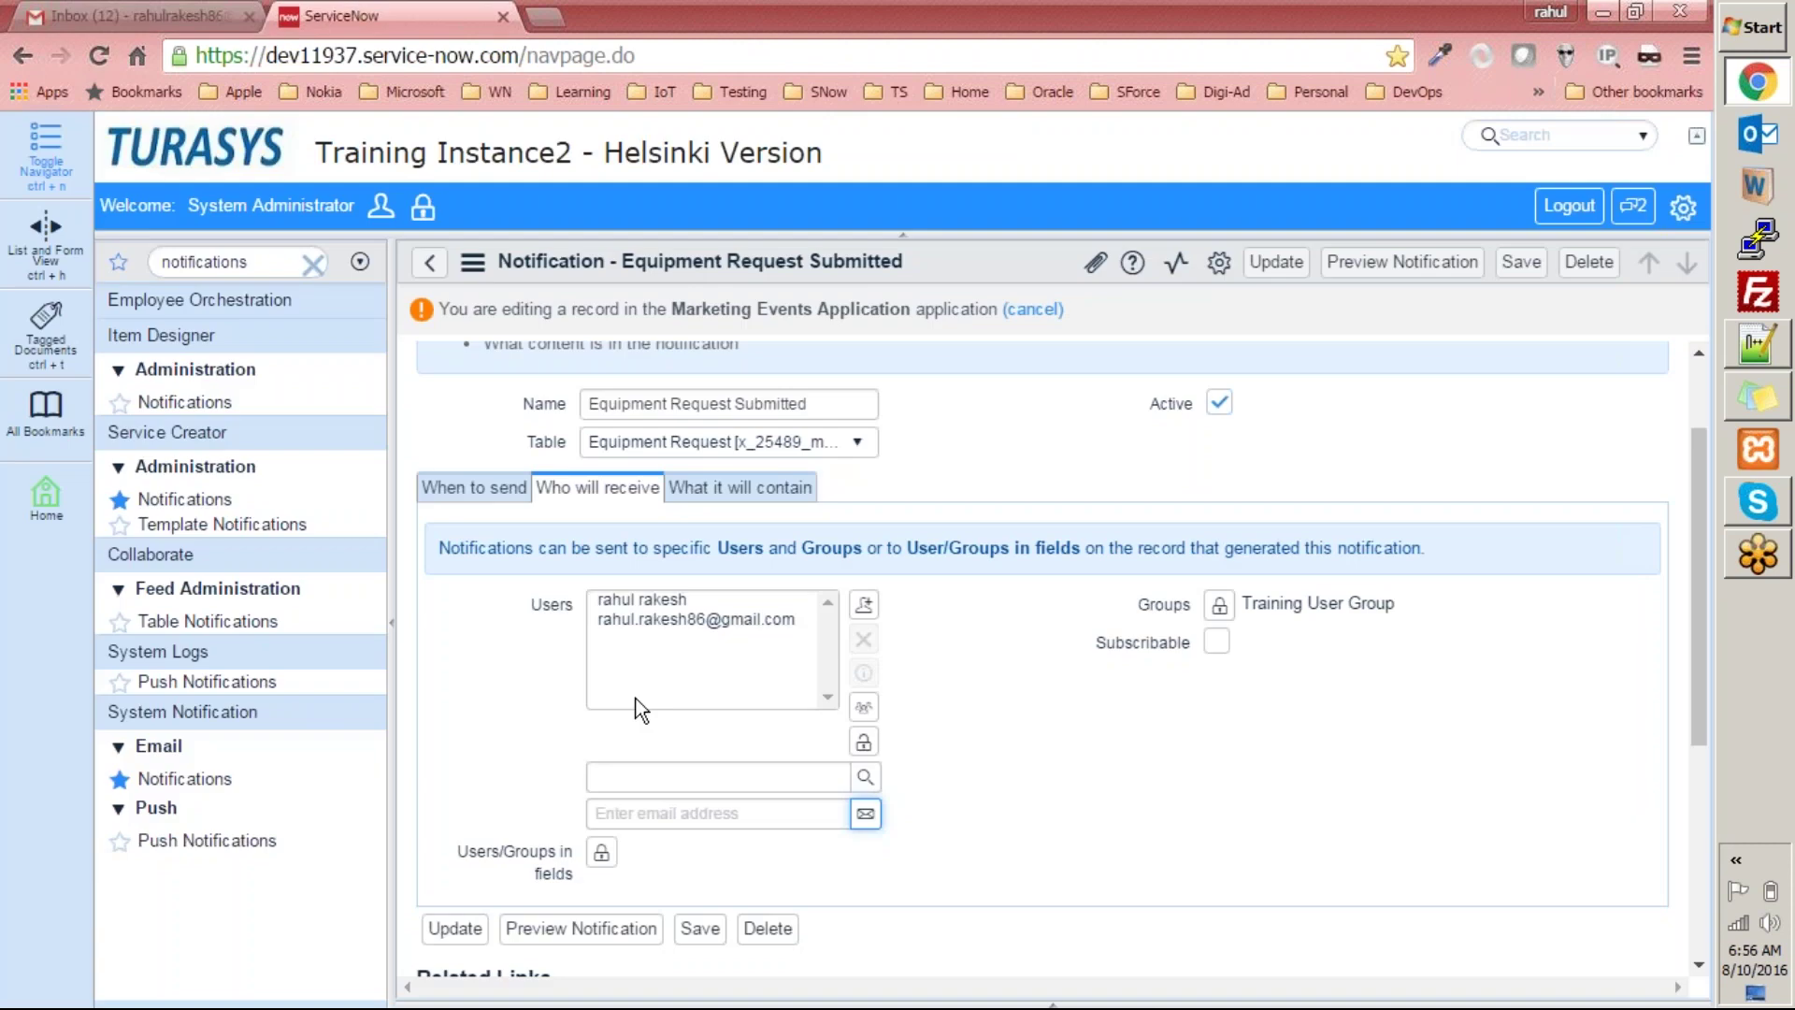
Paste the copied email address into the notification's recipient Users list.
left_click(677, 815)
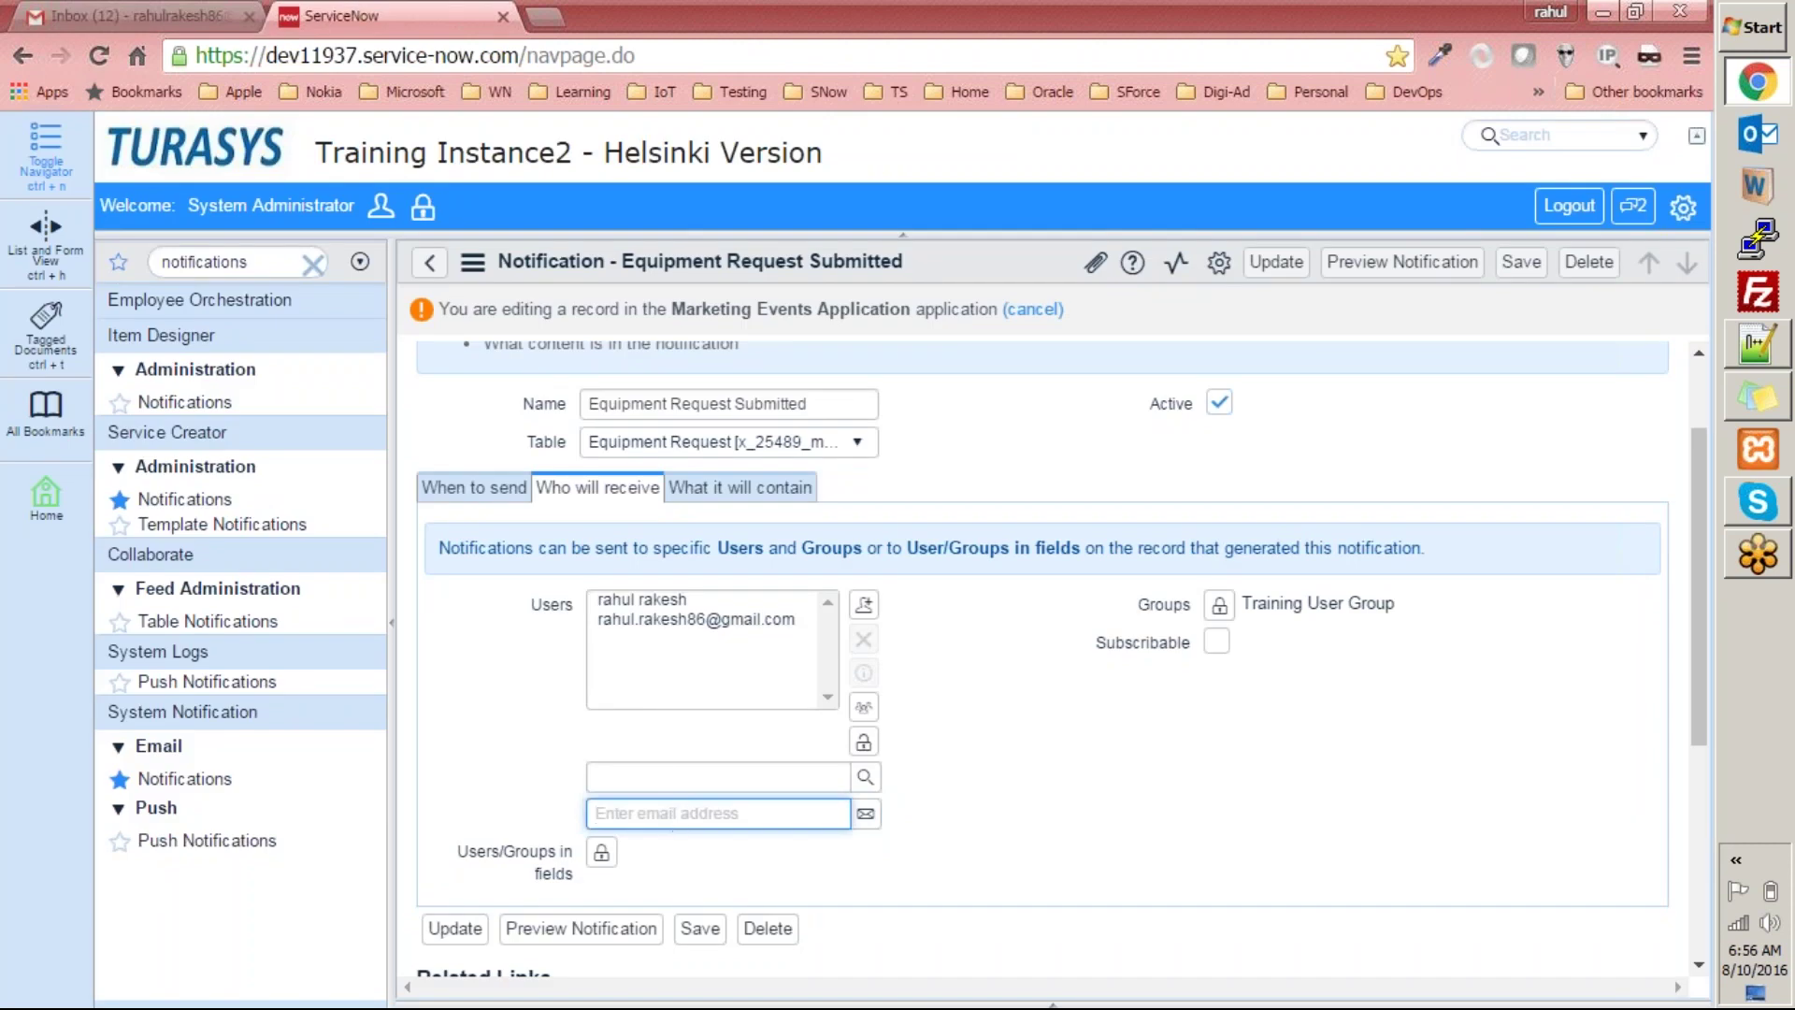
key("ctrl+v")
left_click(867, 813)
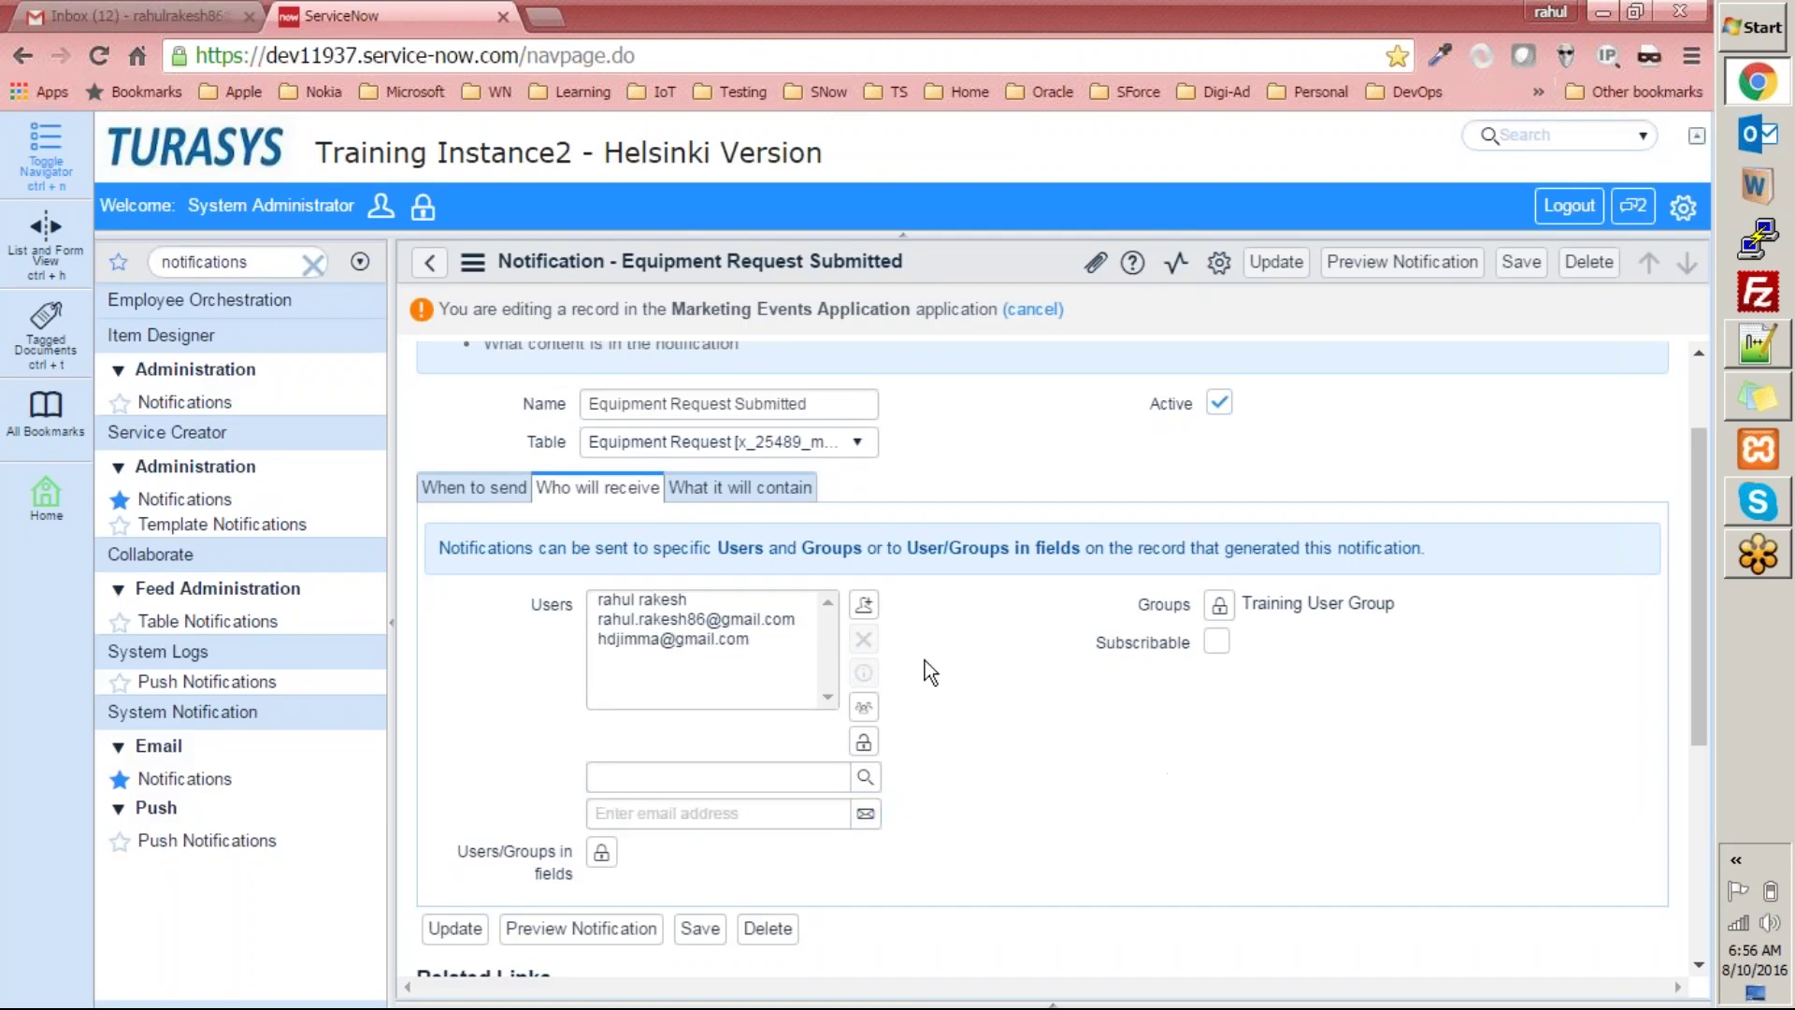
left_click(862, 740)
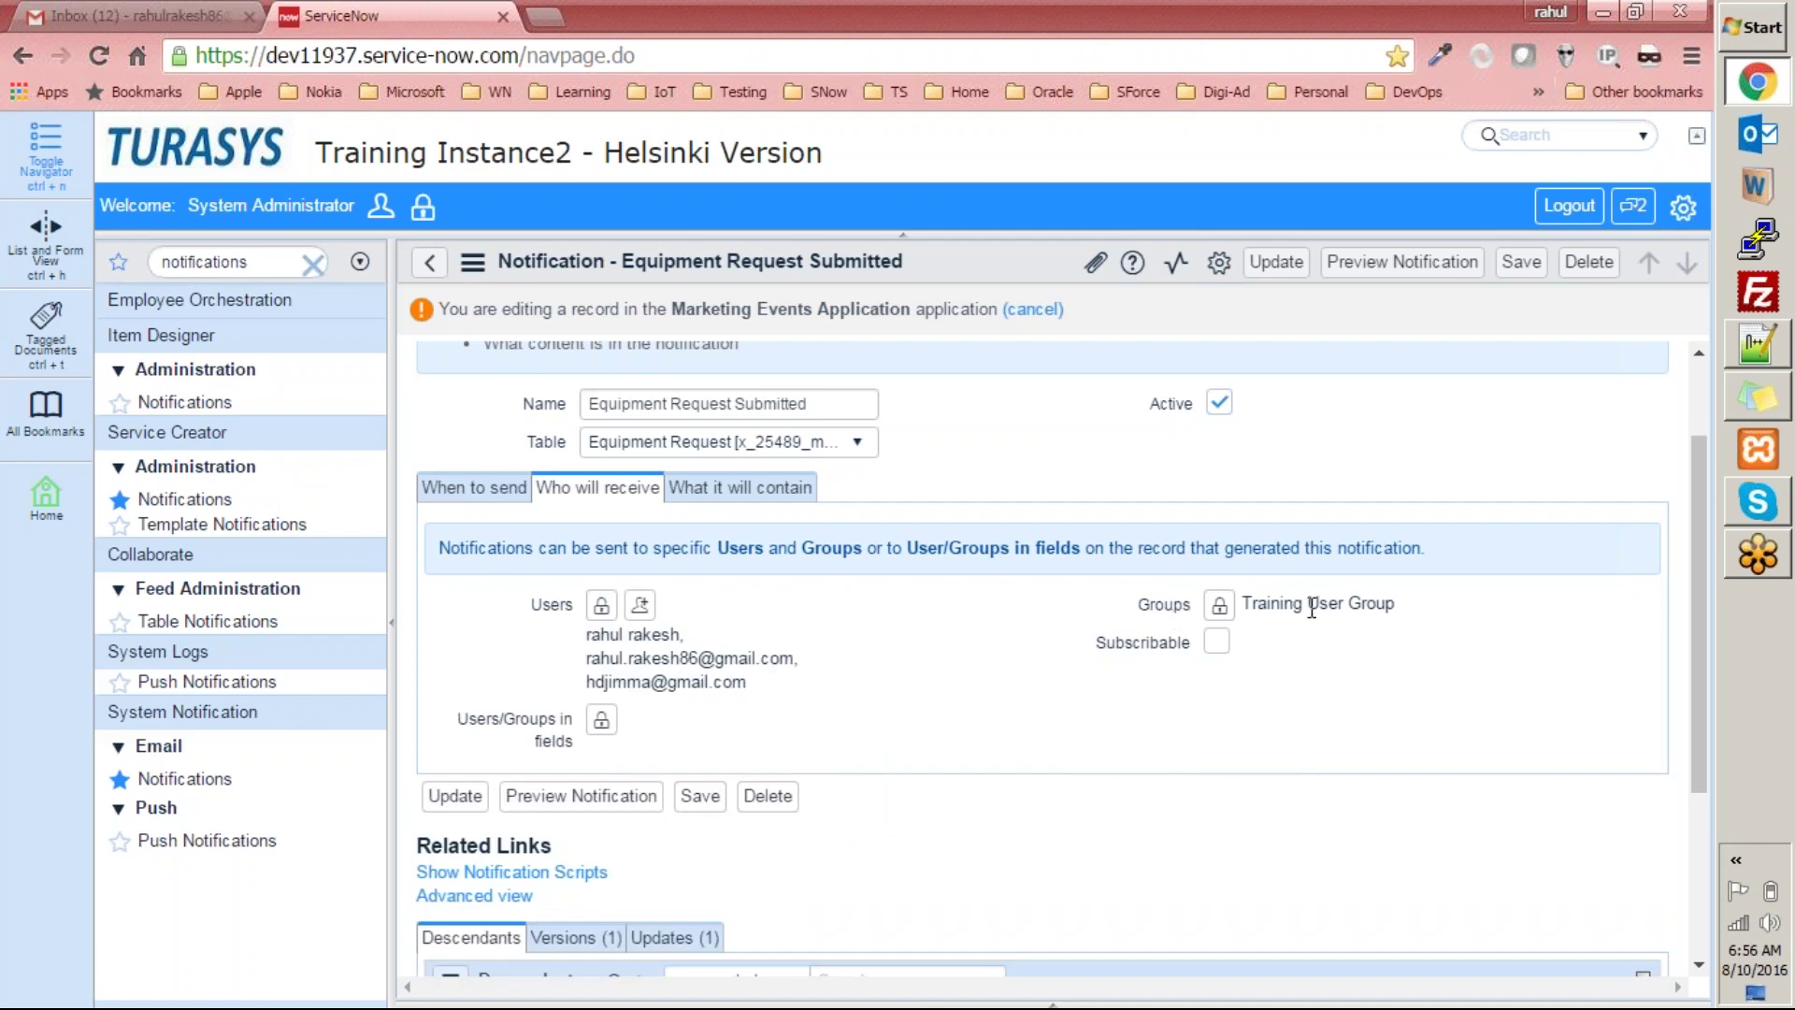
Set the email template to Equipment Request Submitted and save the notification.
left_click(738, 487)
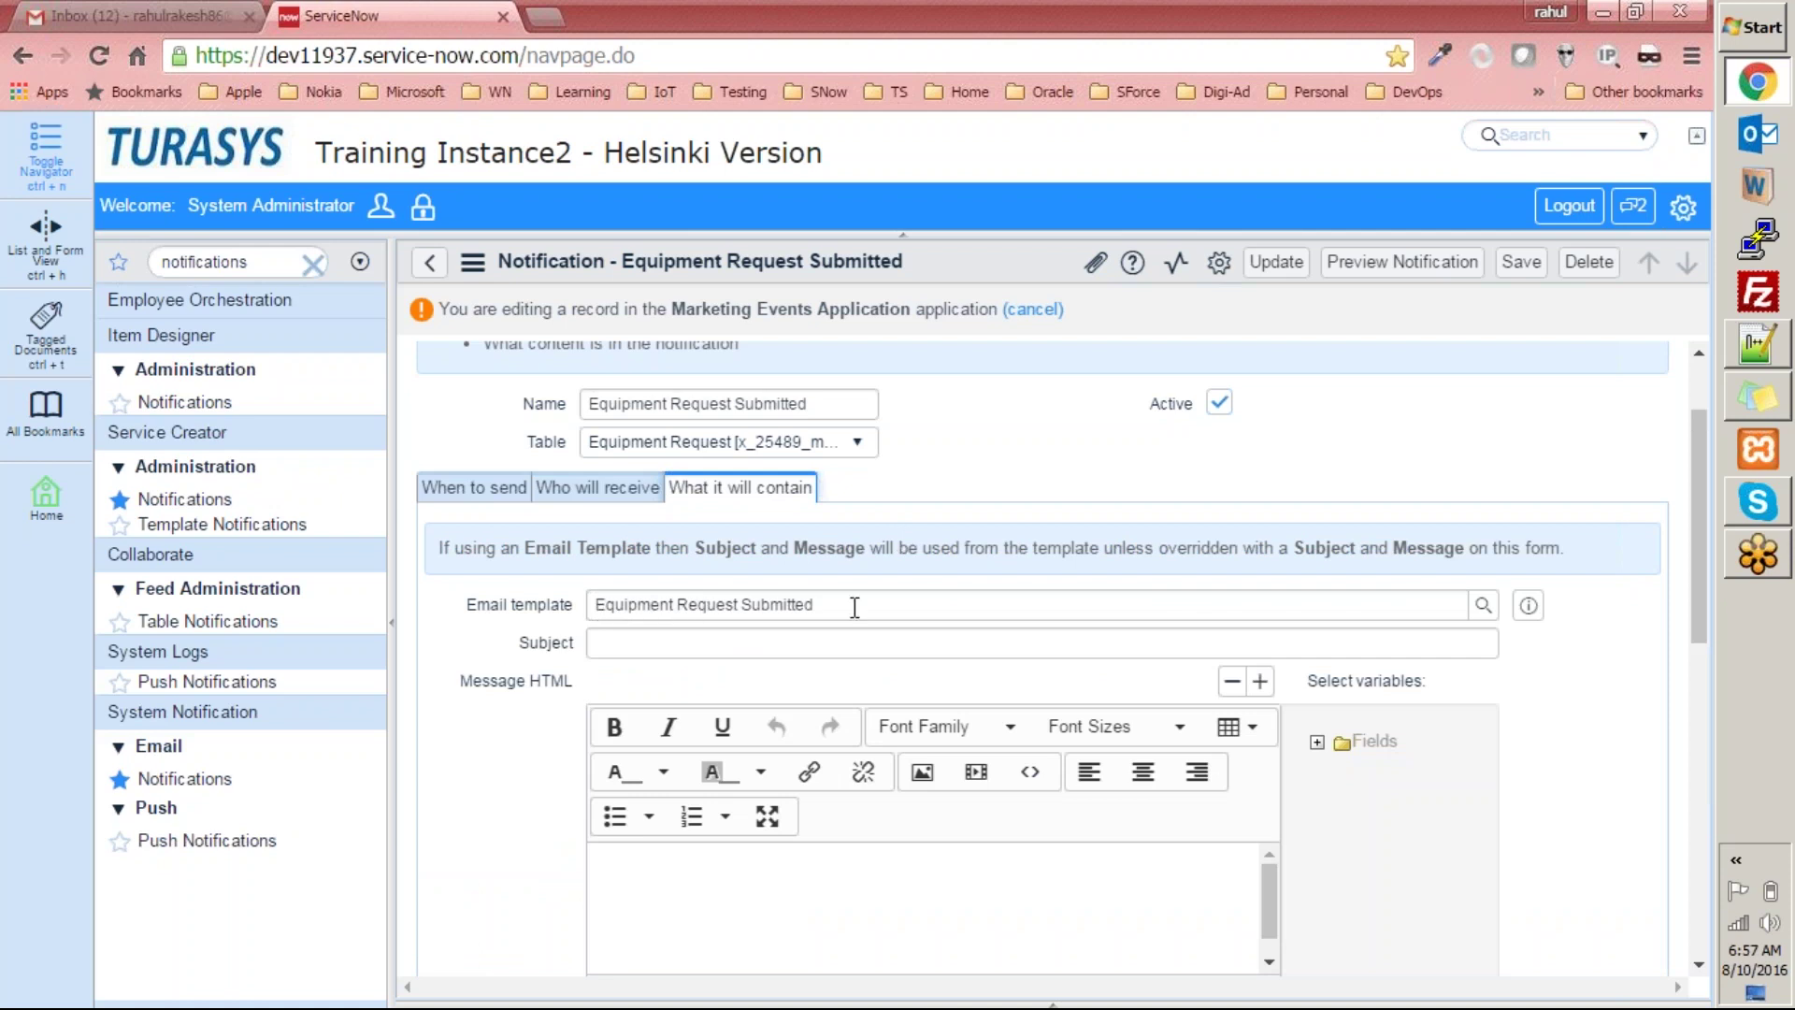
left_click_drag(866, 608, 197, 530)
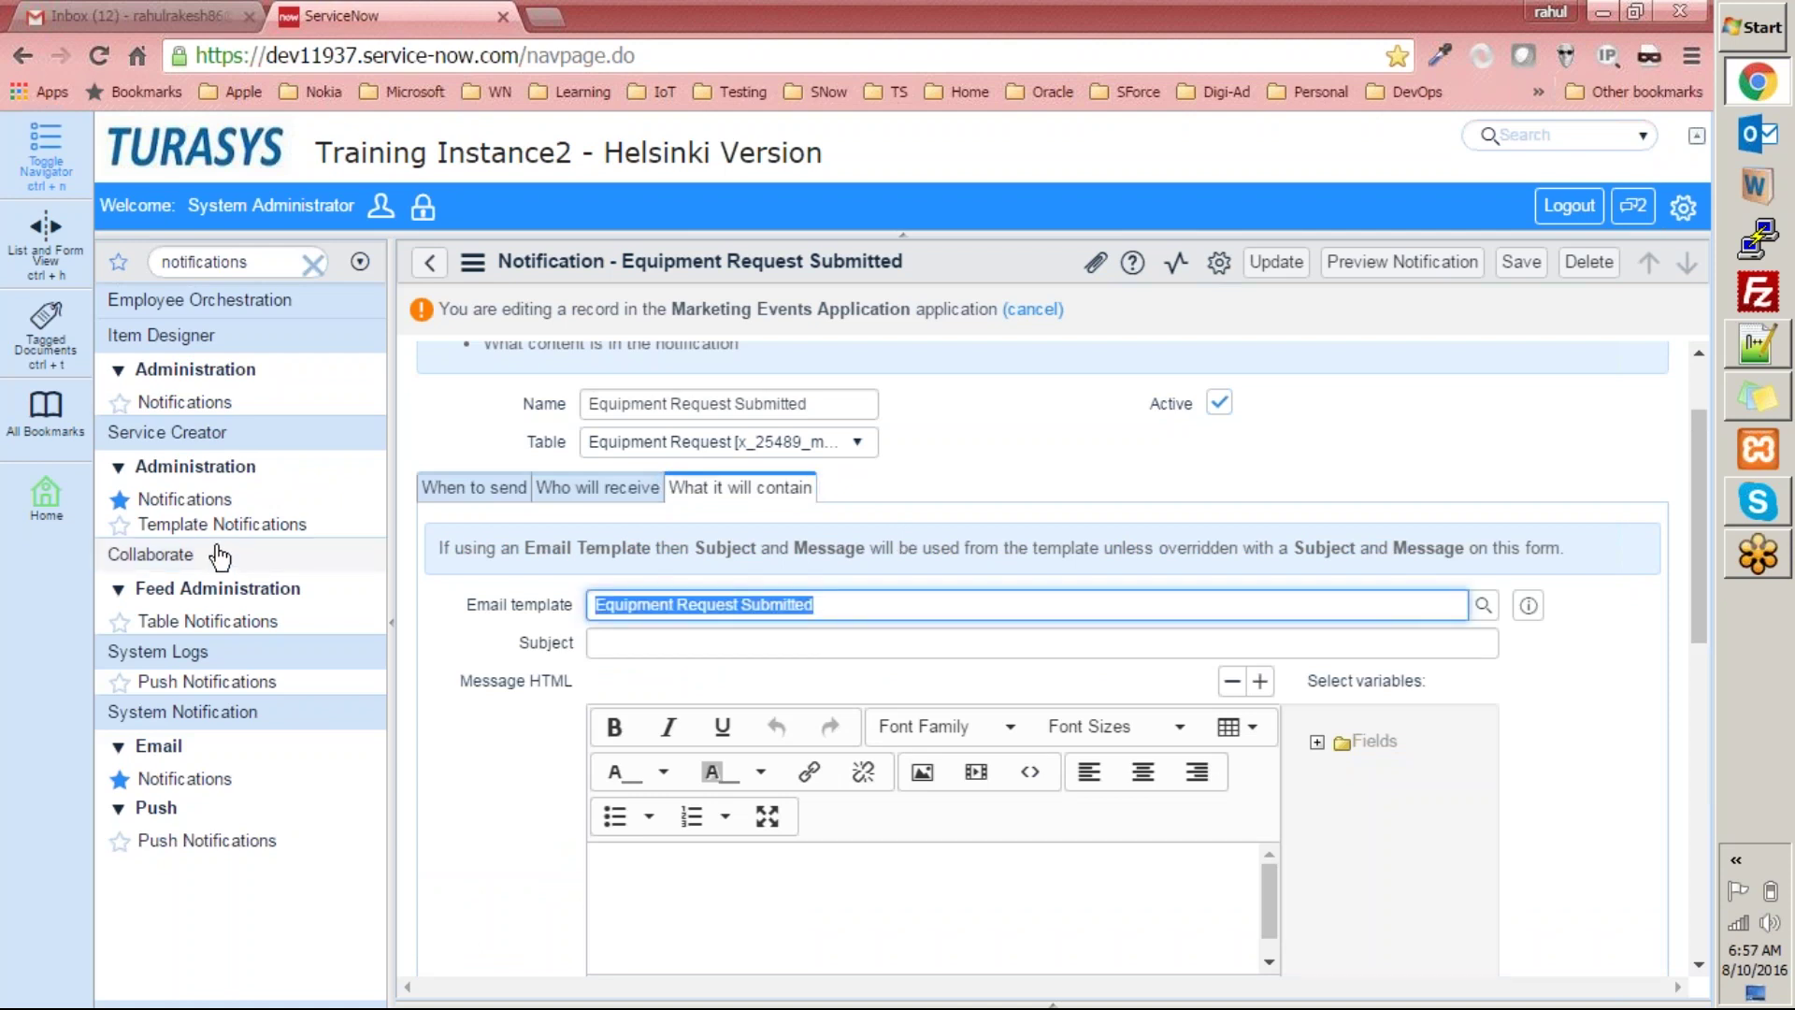
left_click(1483, 609)
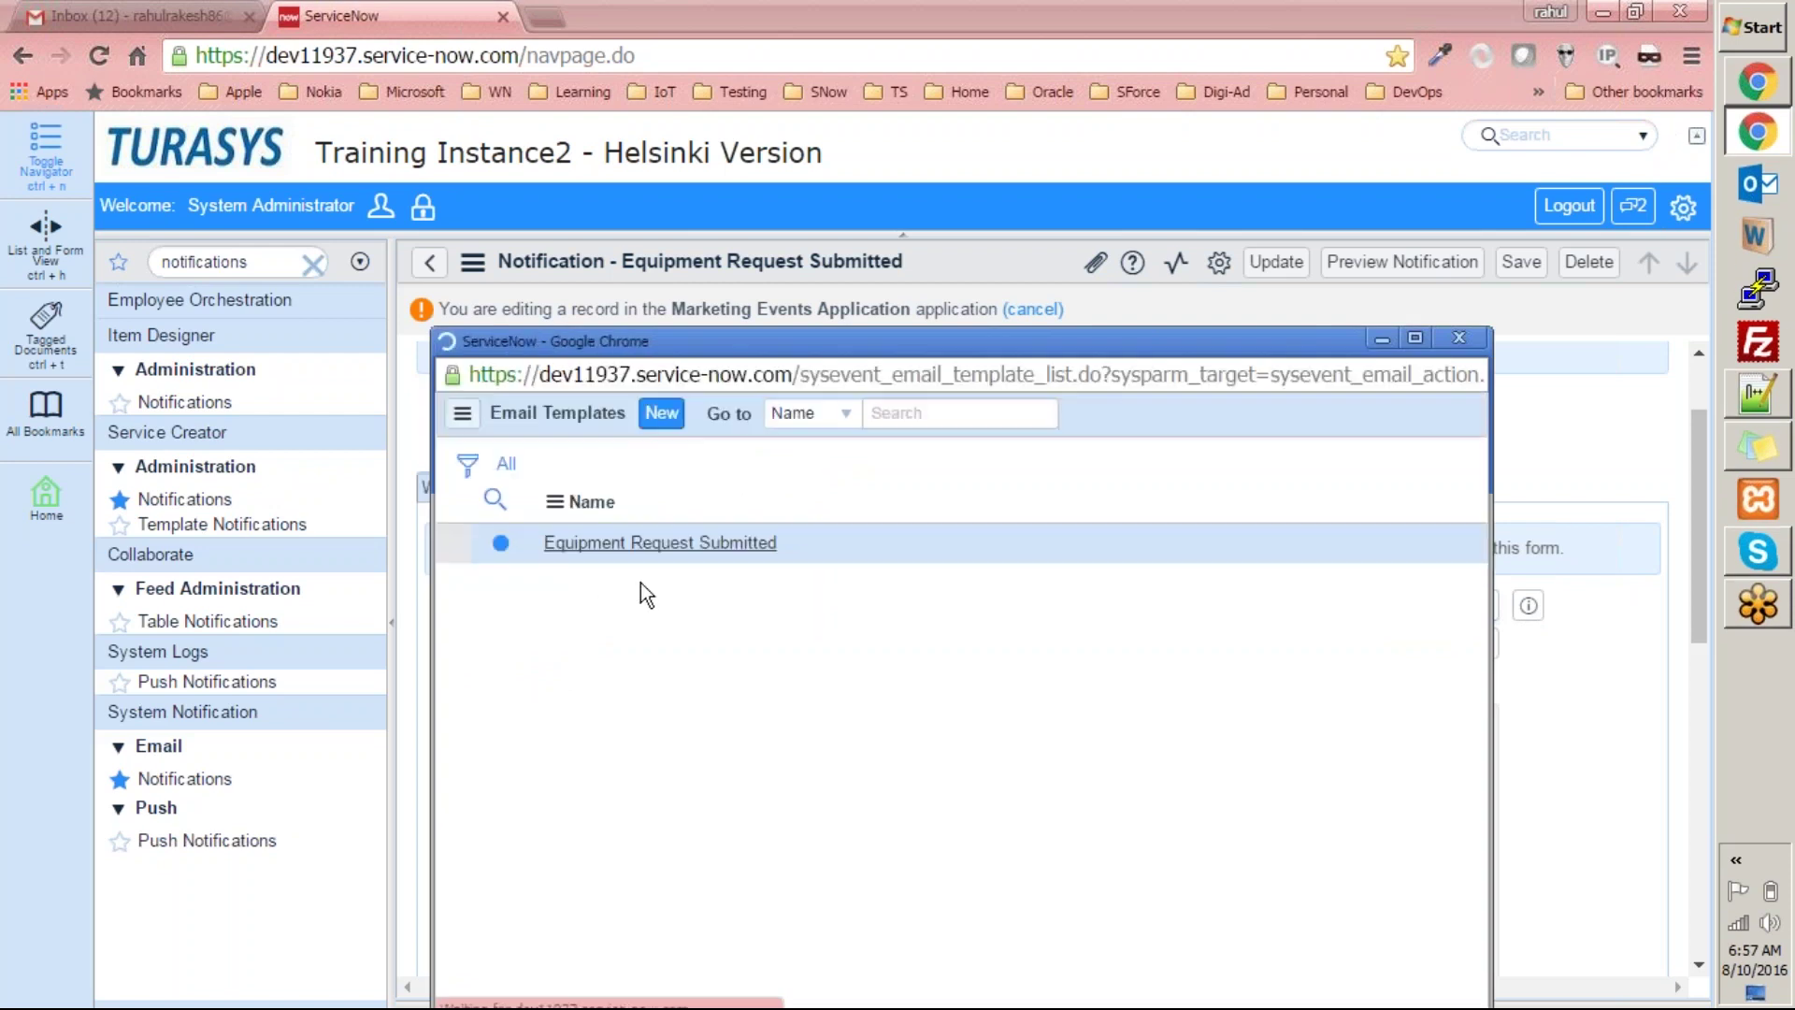
left_click(598, 540)
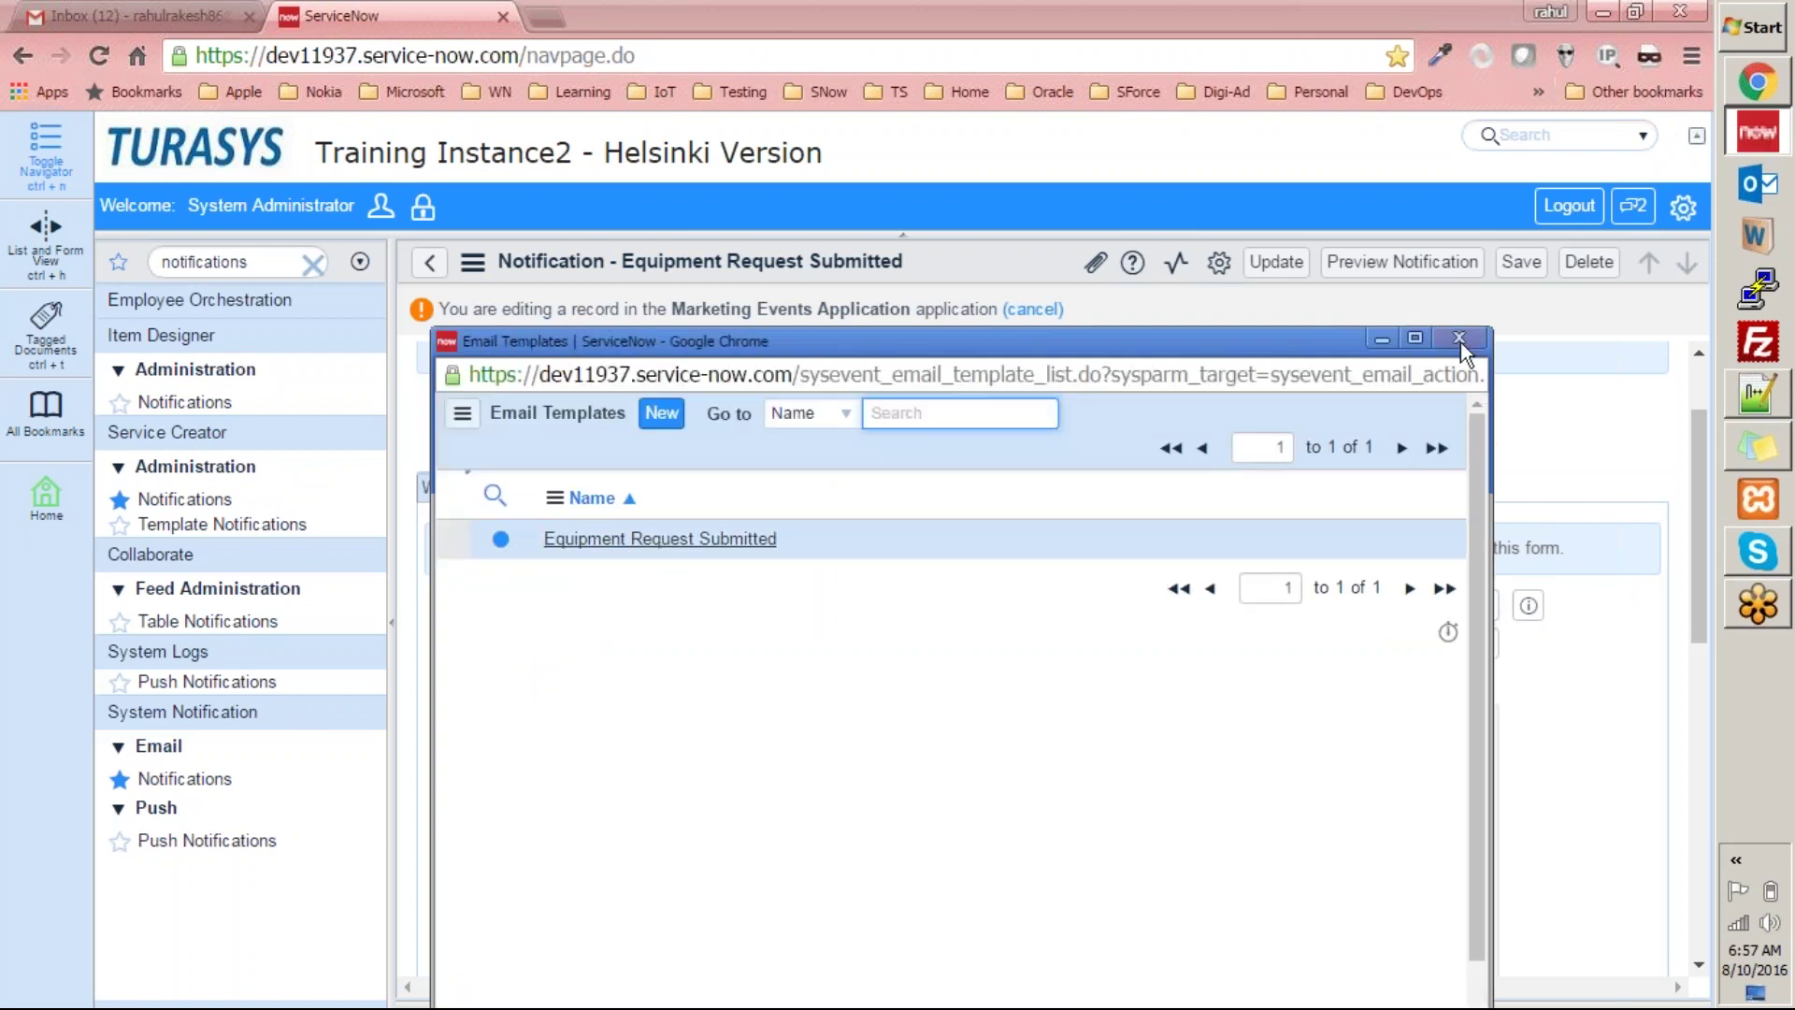
scroll(1161, 441, "down", 5)
scroll(1161, 441, "up", 6)
left_click(1531, 273)
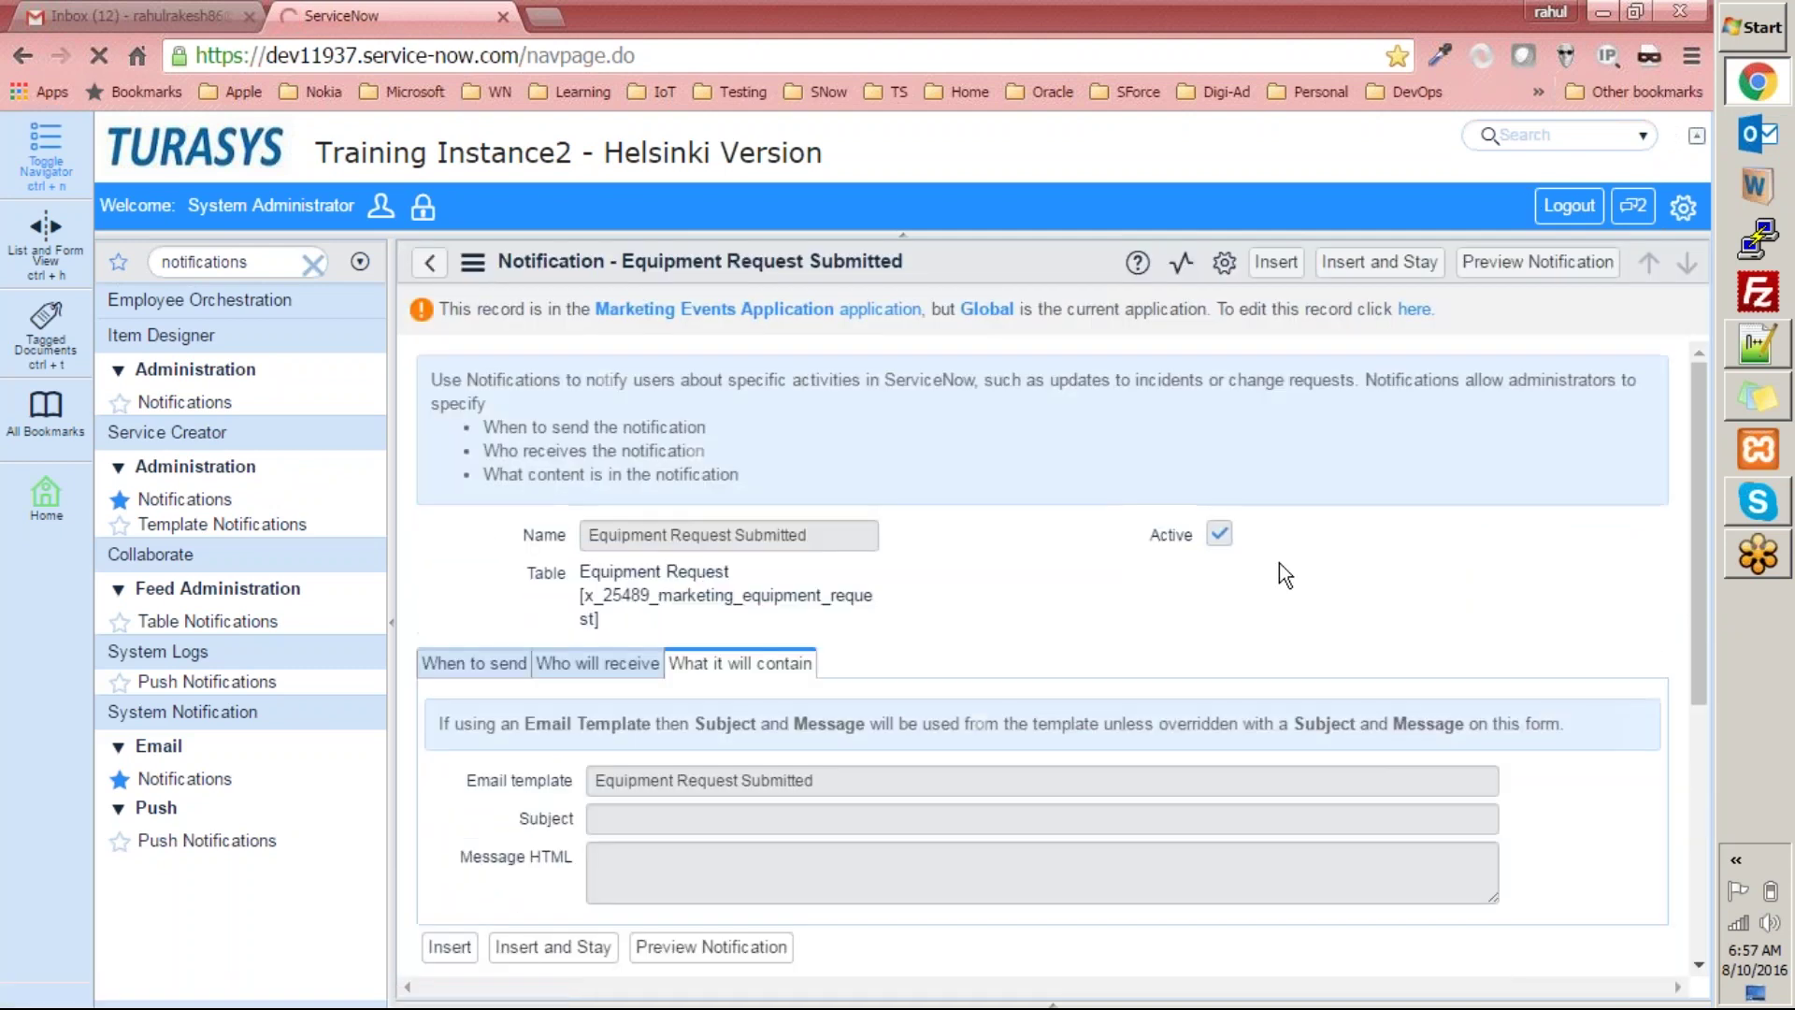
scroll(1393, 617, "down", 3)
scroll(1389, 614, "up", 5)
scroll(1389, 615, "down", 5)
scroll(1387, 614, "up", 2)
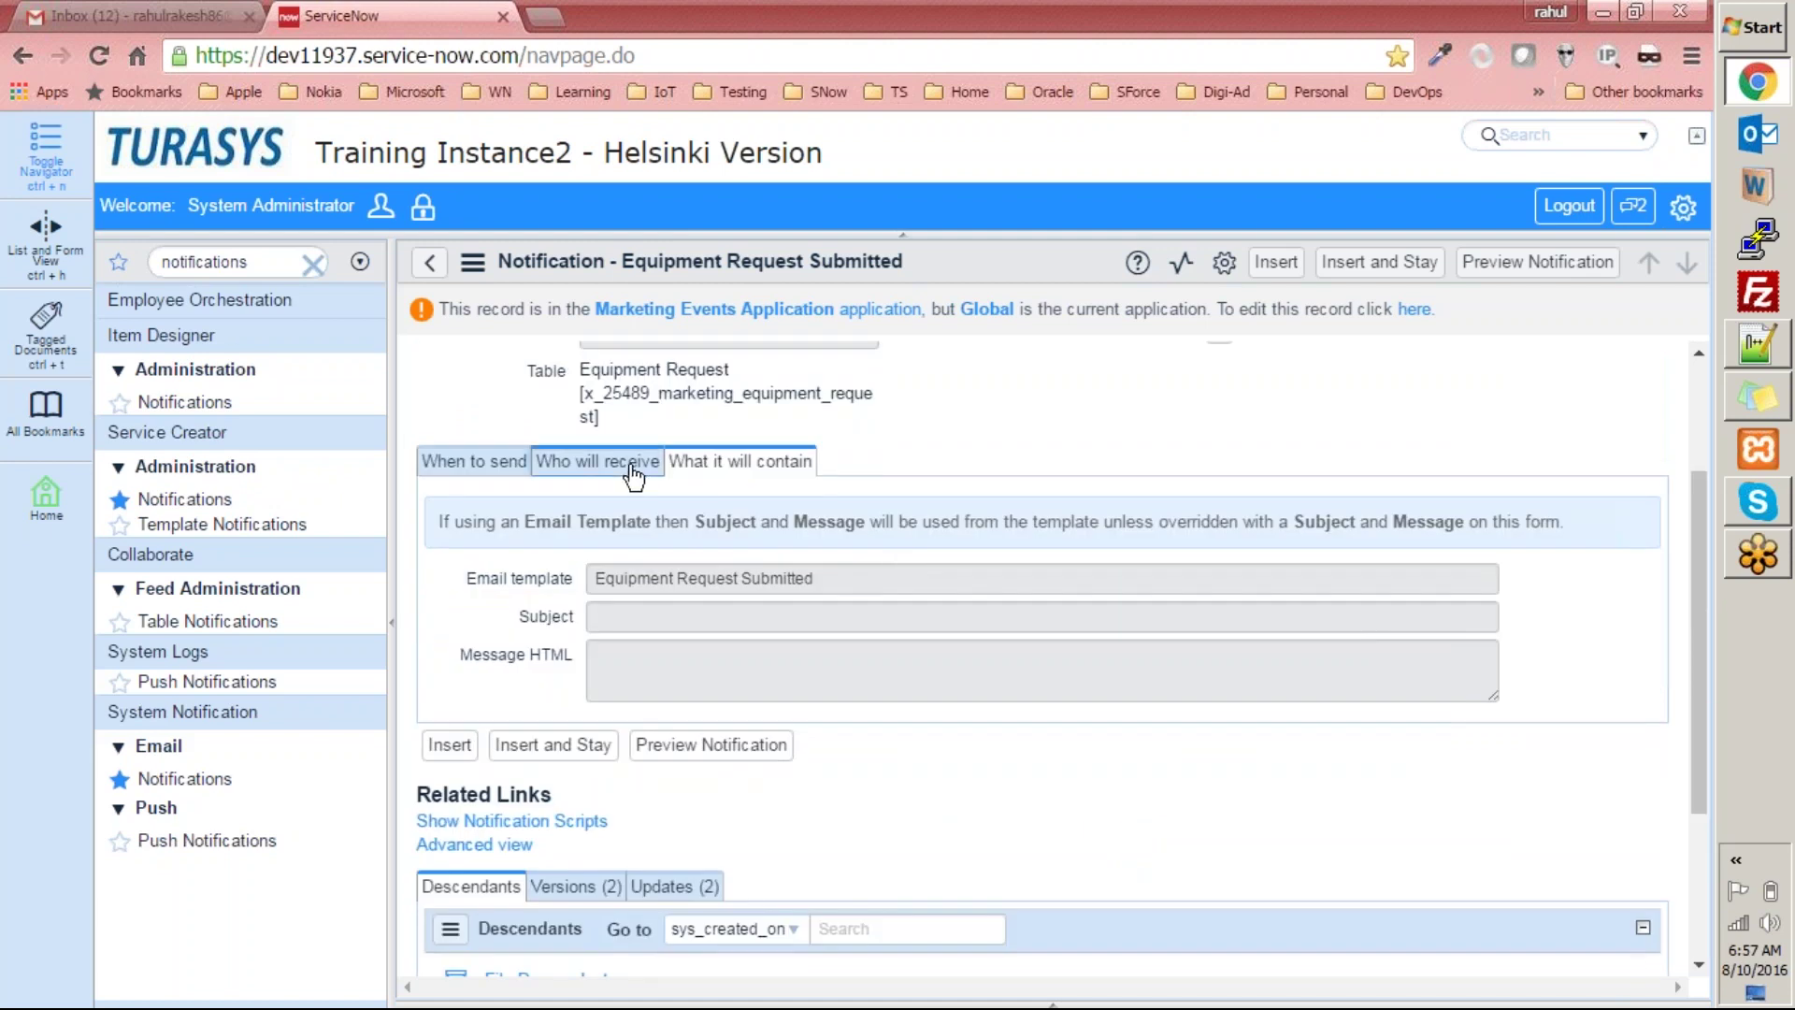
After checking Who will receive, search Email Templates for Equipment Request Submitted and open it.
left_click(597, 460)
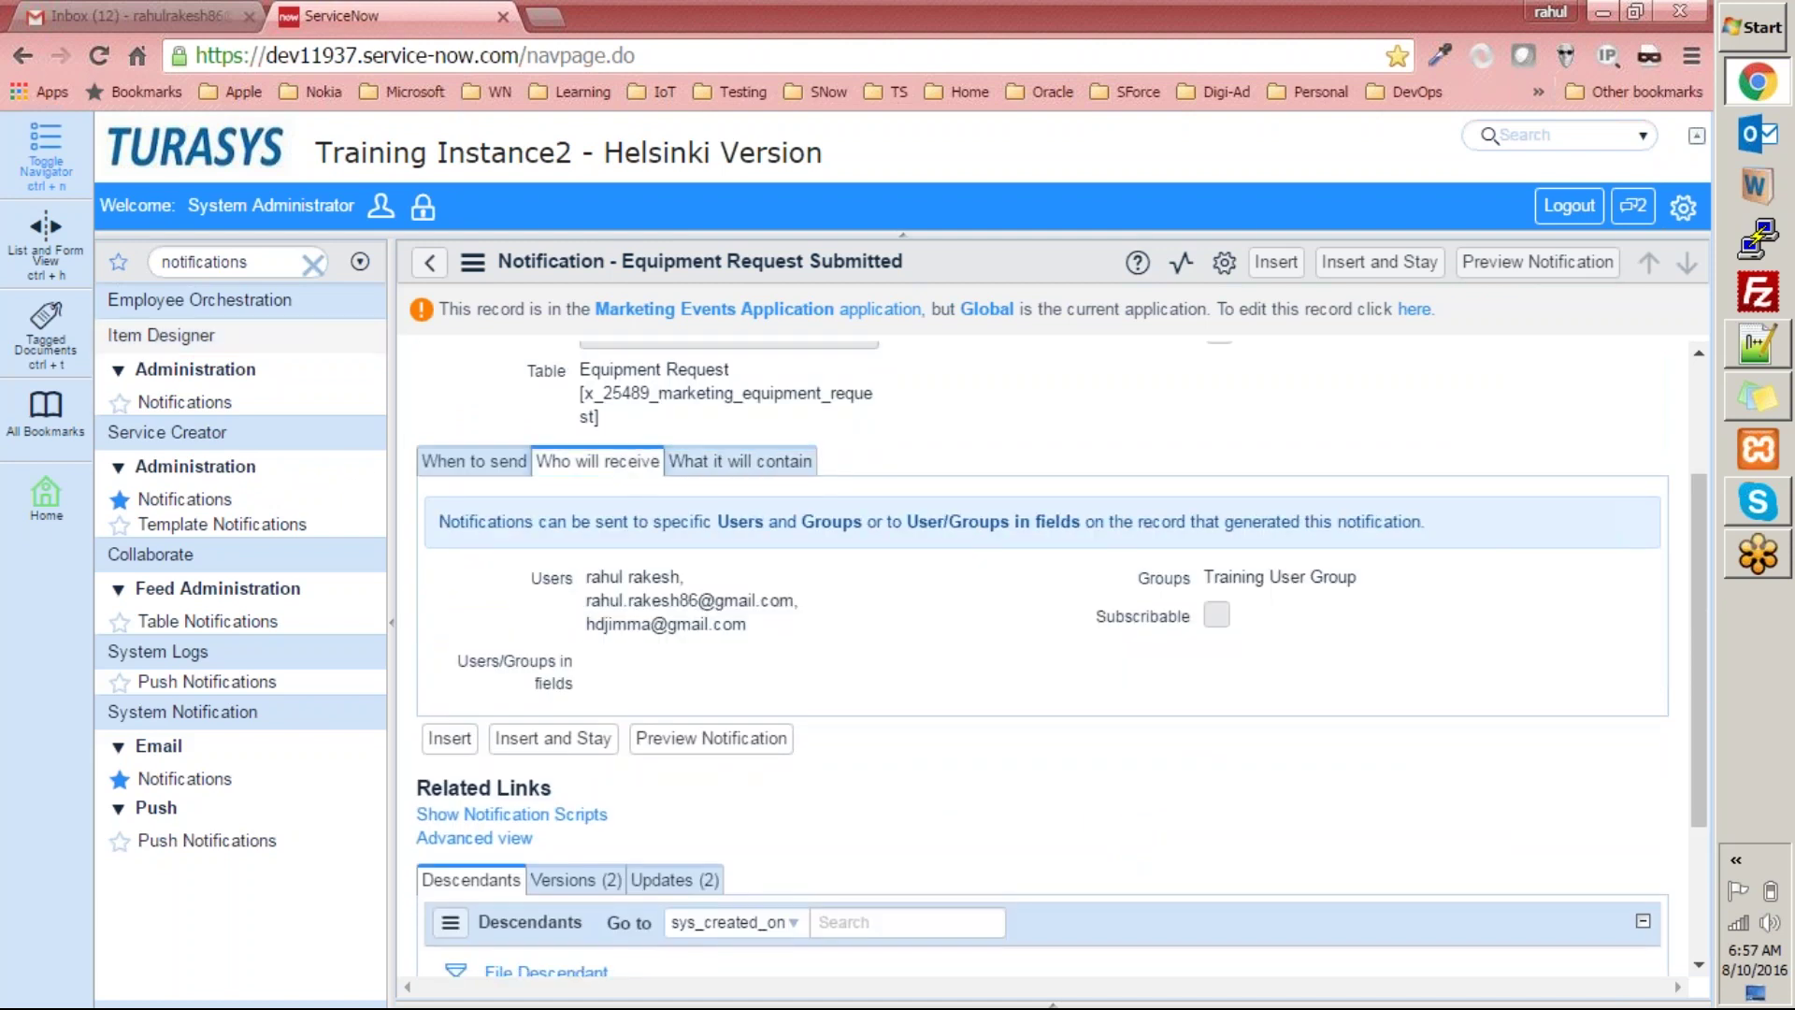
double_click(243, 263)
type("t")
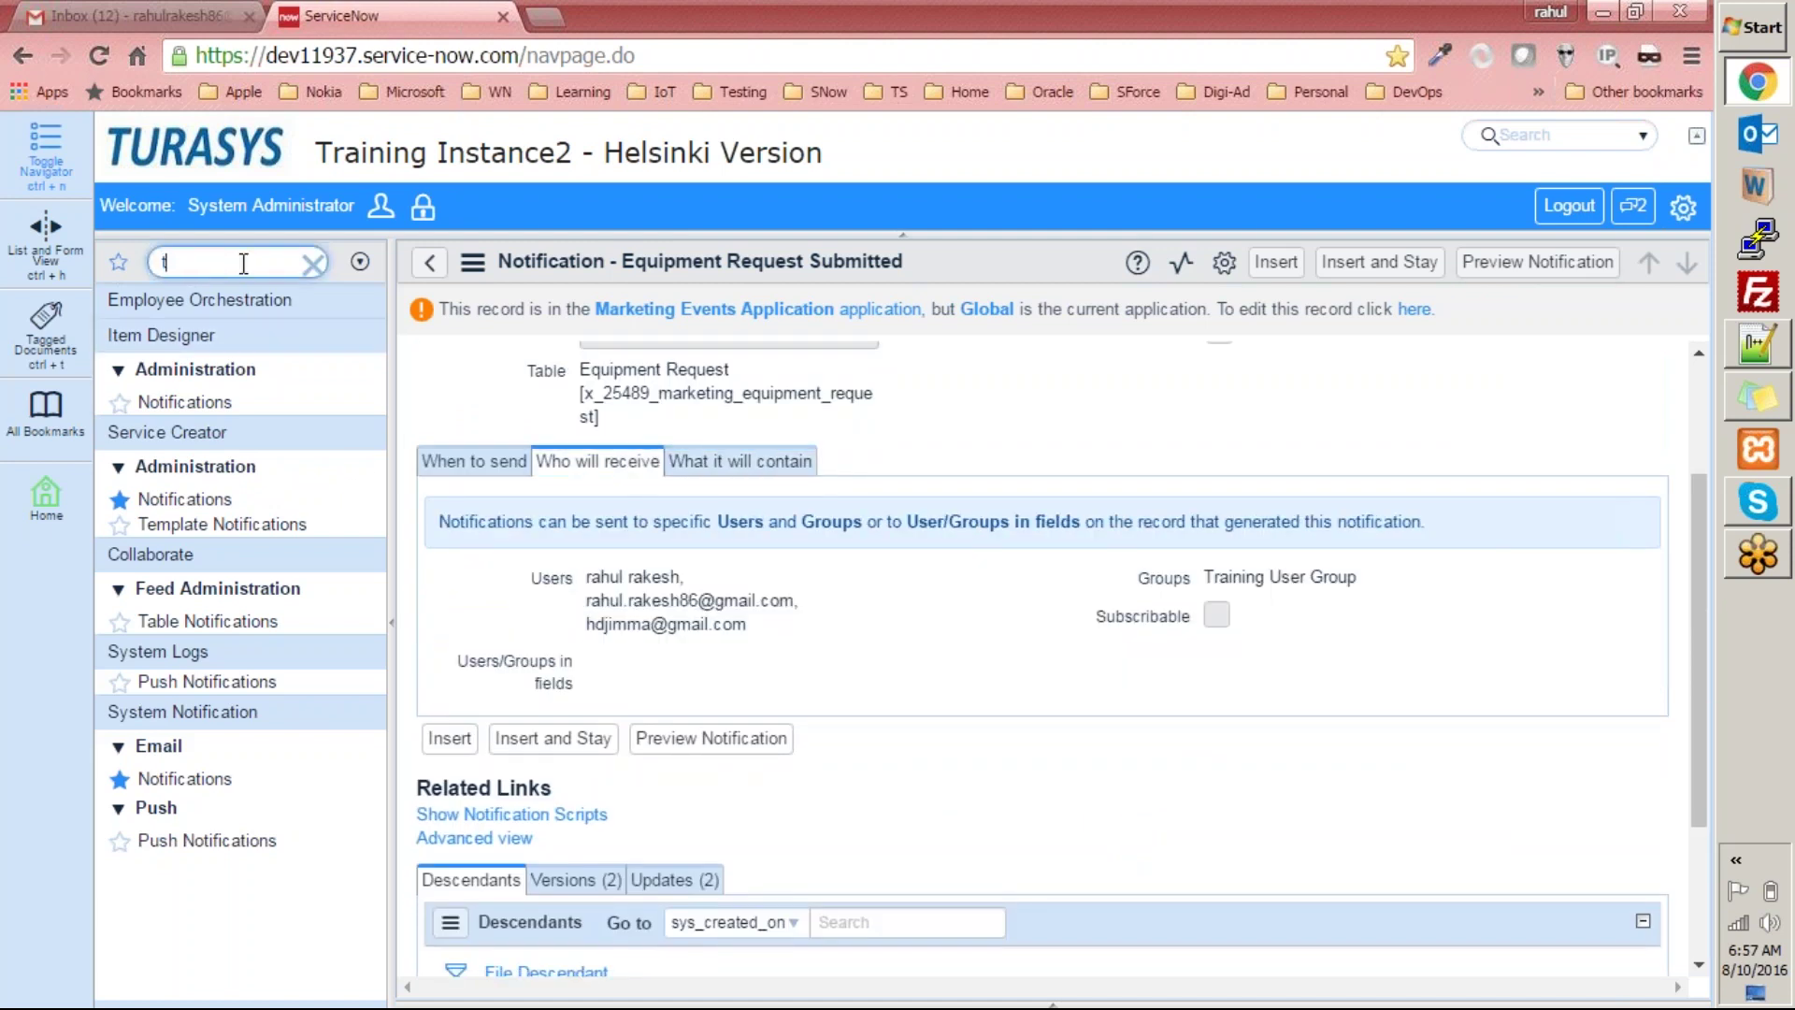
type("emepl")
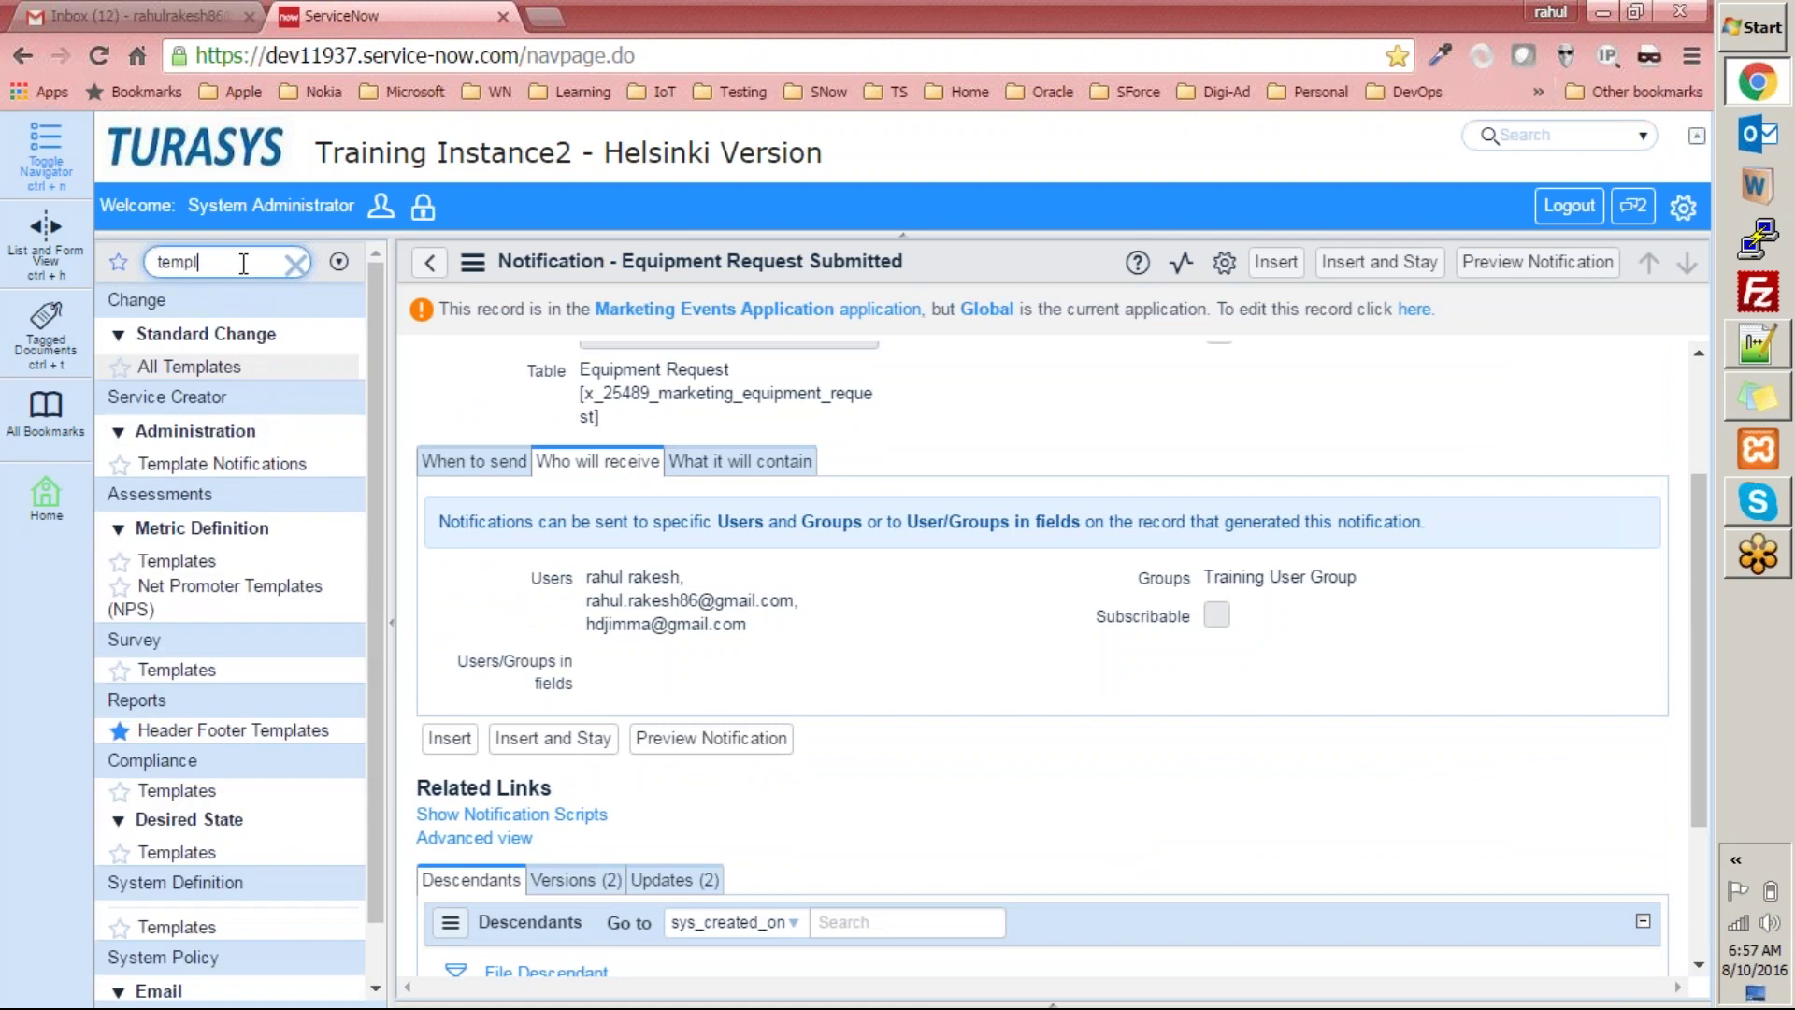
type("ates")
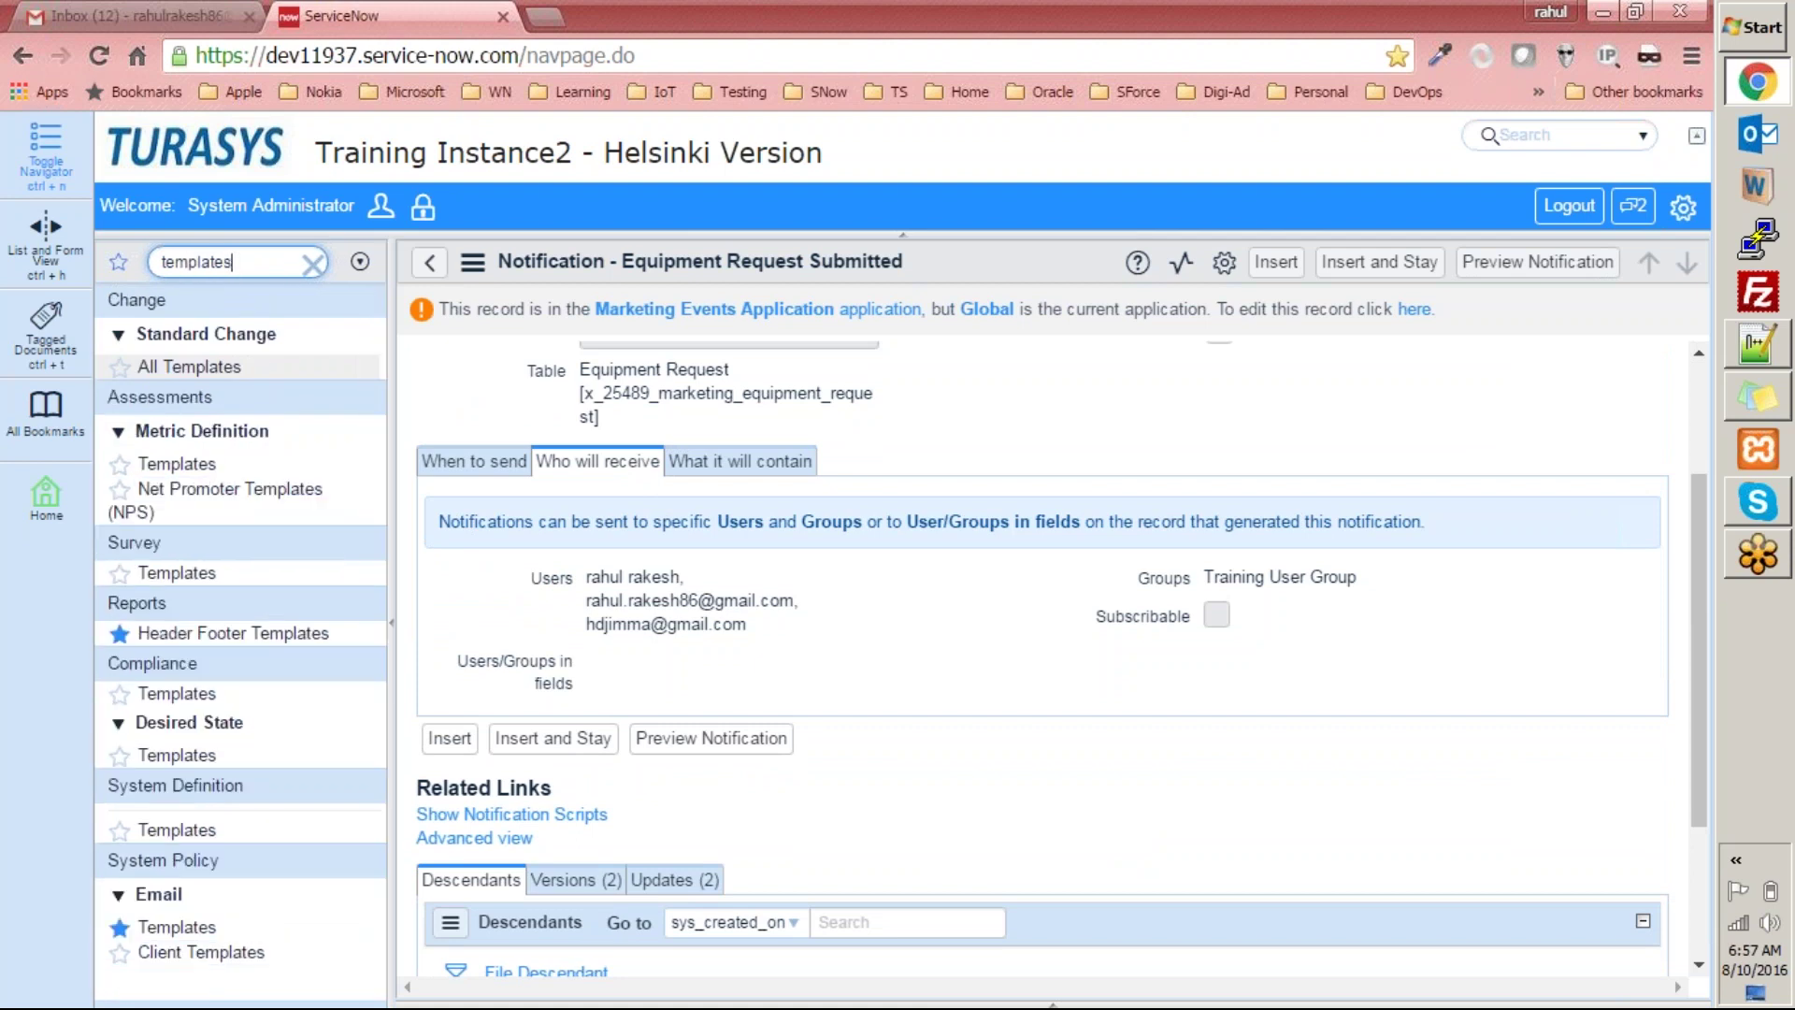
left_click(201, 927)
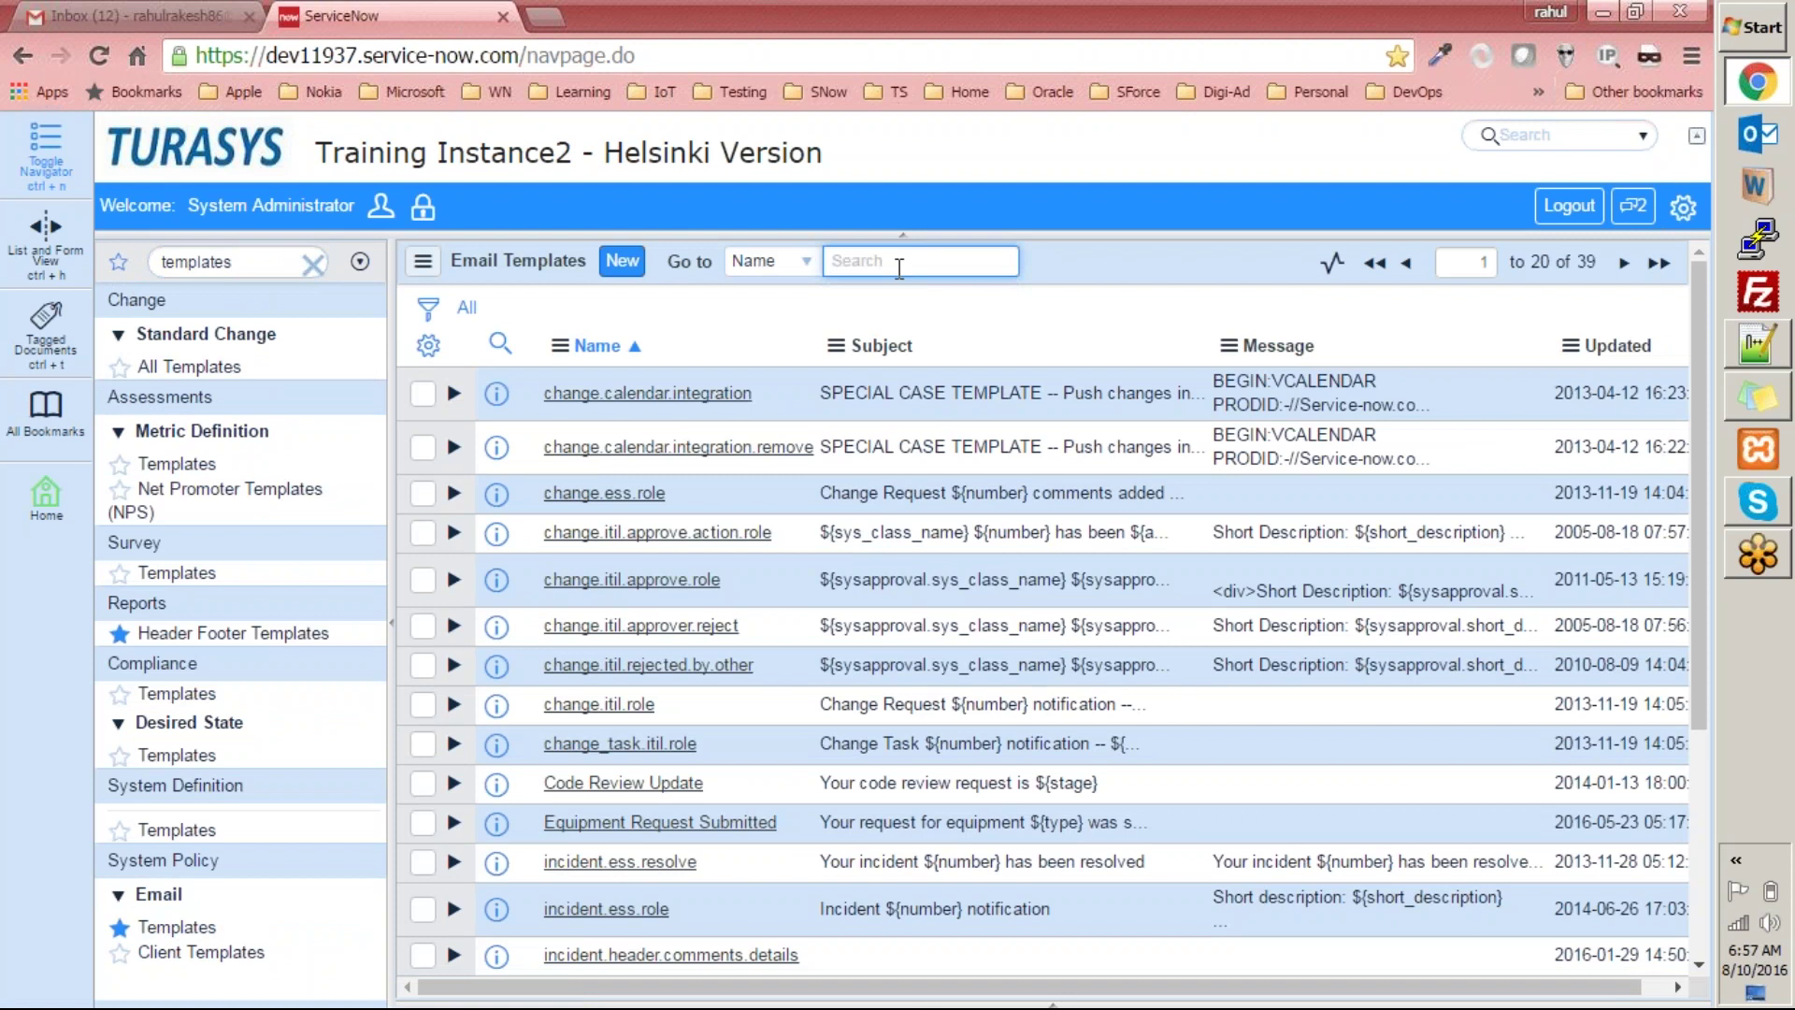
type("Equipment Request Submitted")
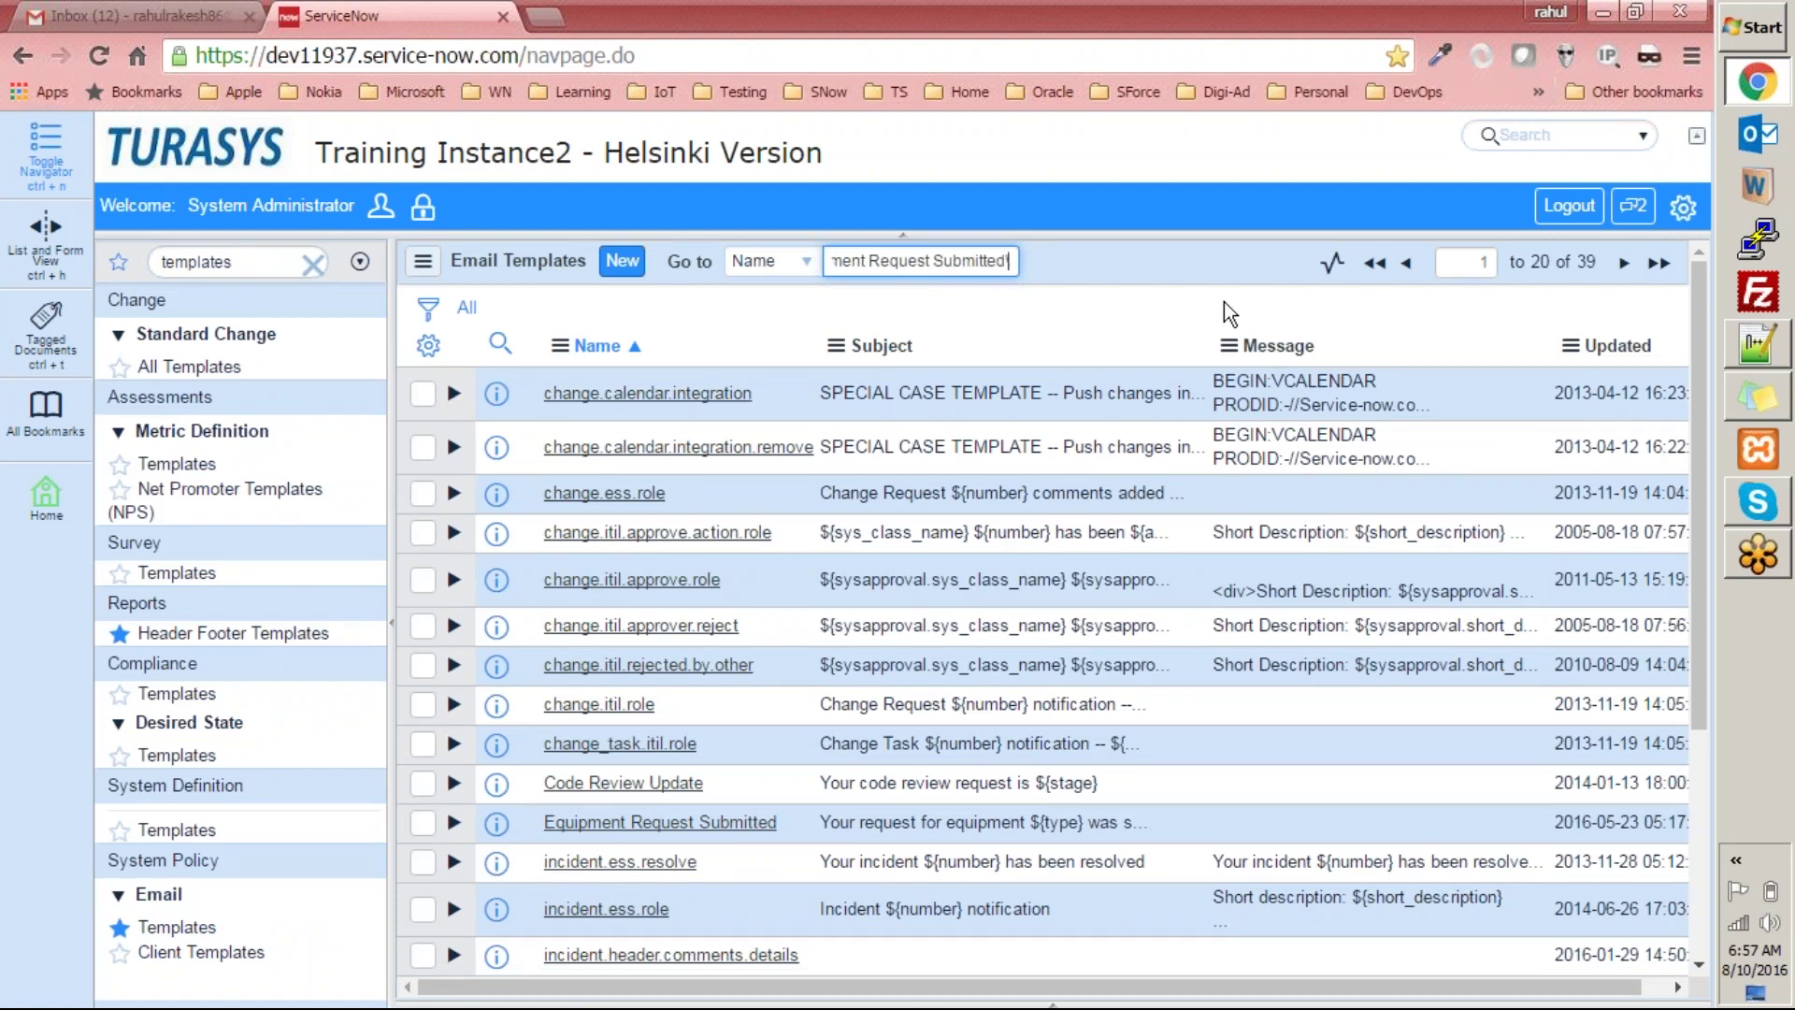
key("Return")
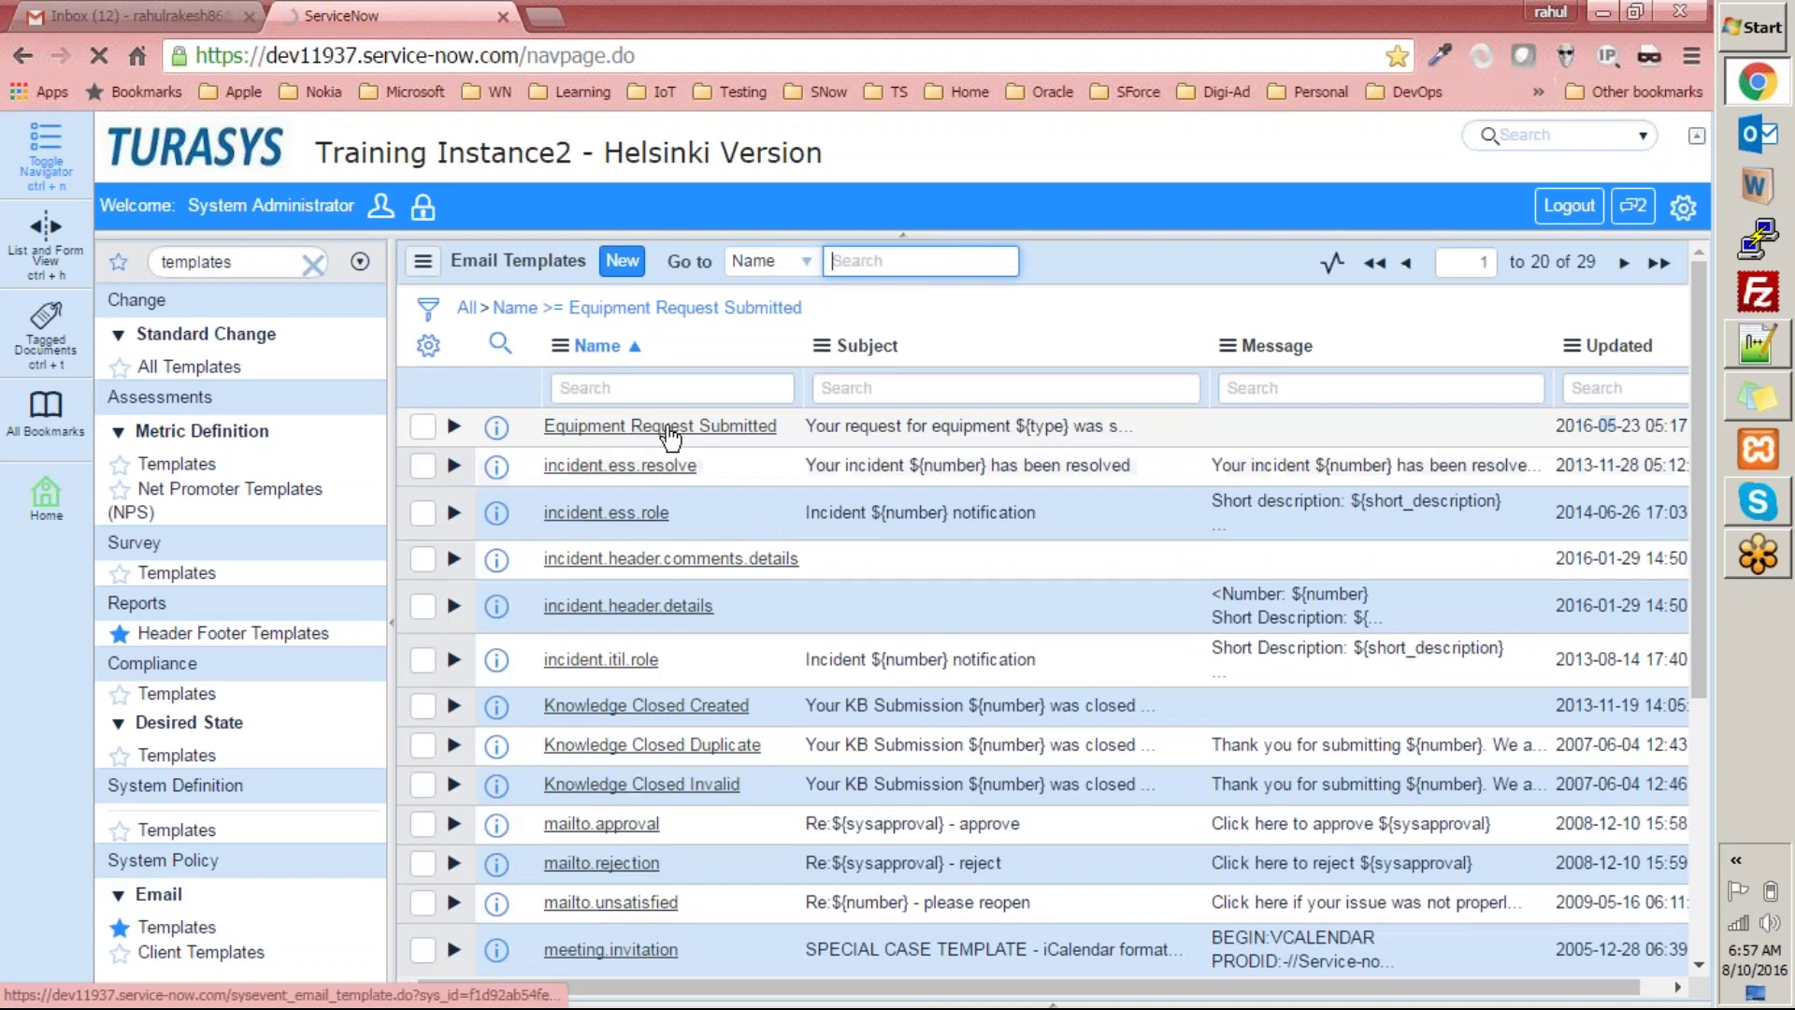
left_click(669, 428)
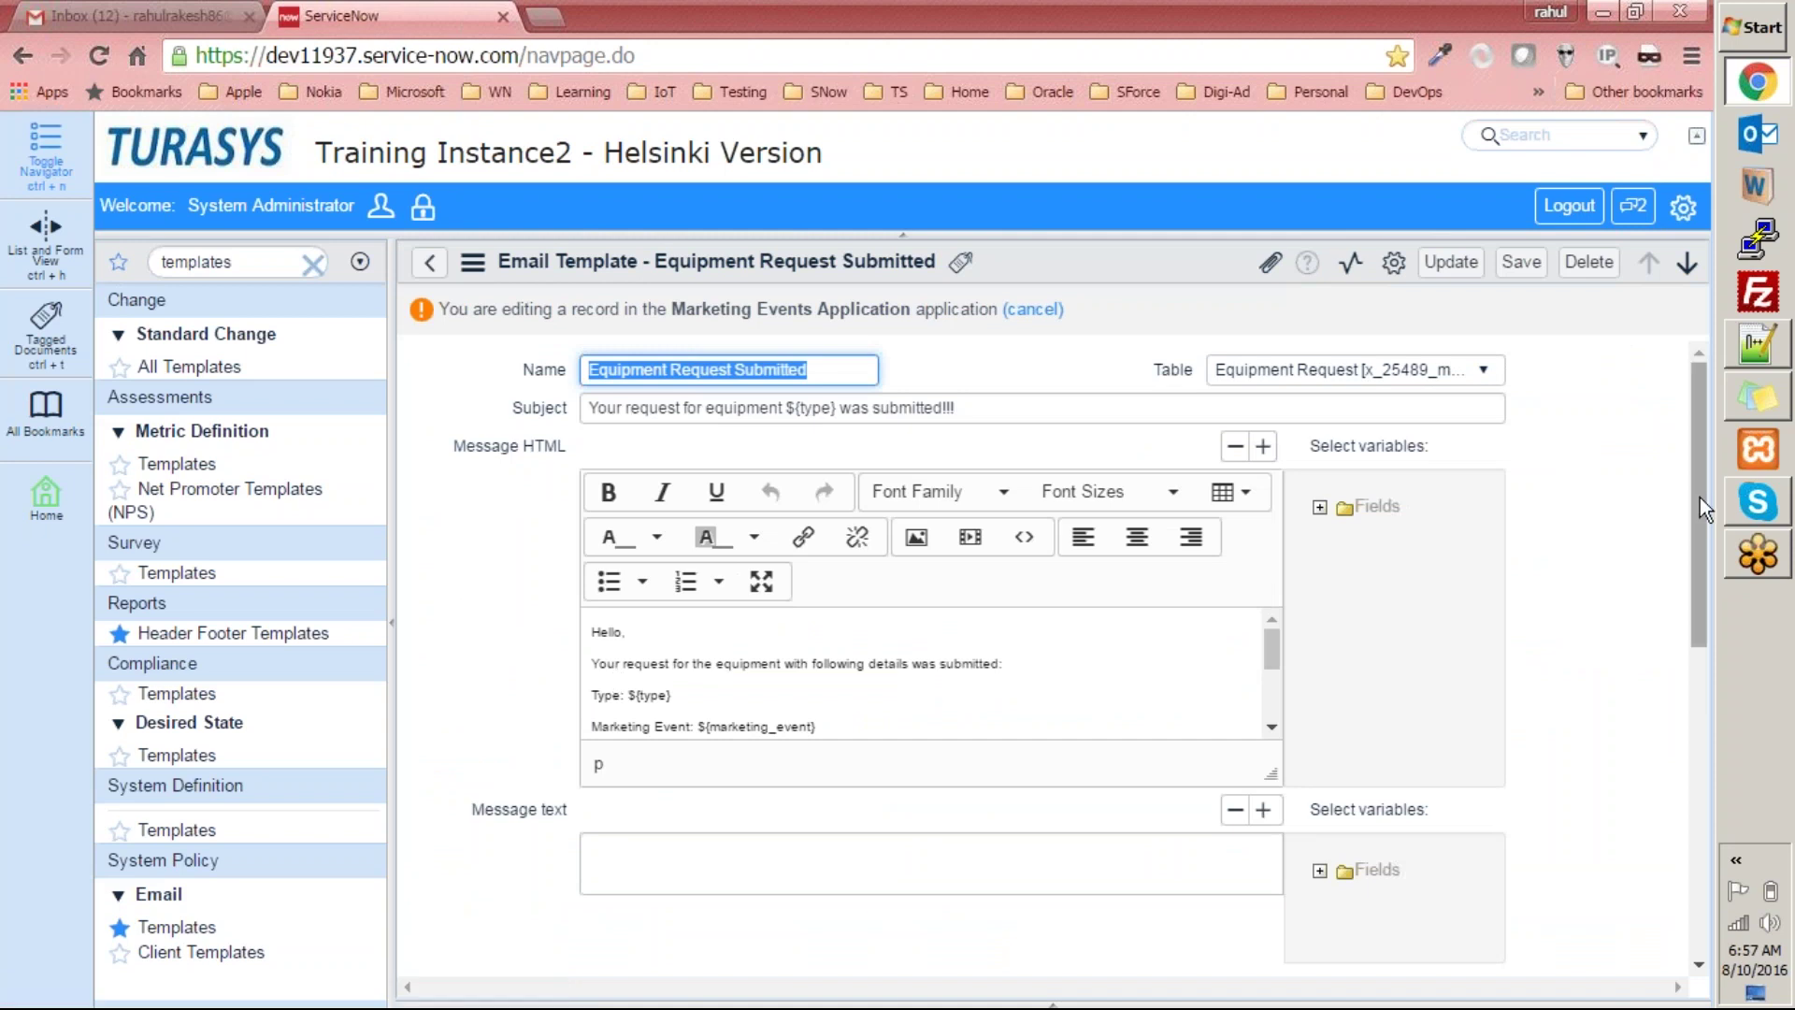
Replace the template's Device Tracking Team sign-off with Marketing Events Team and update it.
left_click_drag(1700, 497, 1691, 580)
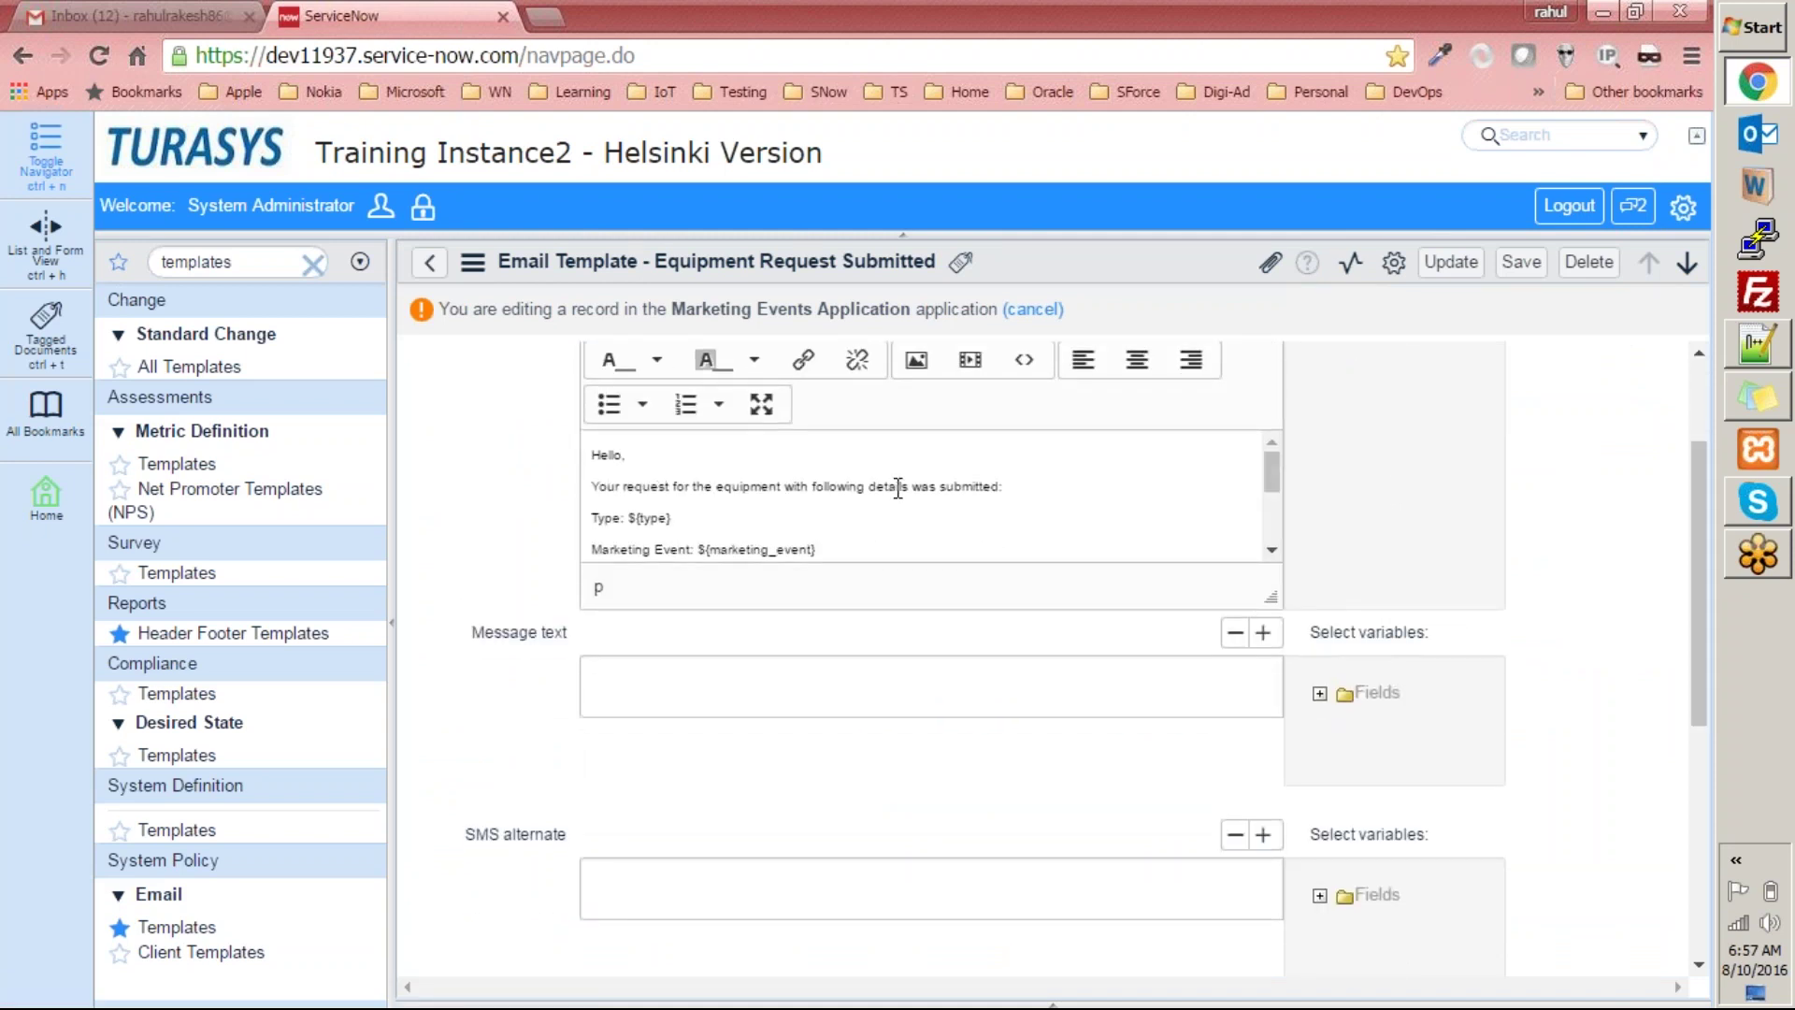
left_click(1273, 557)
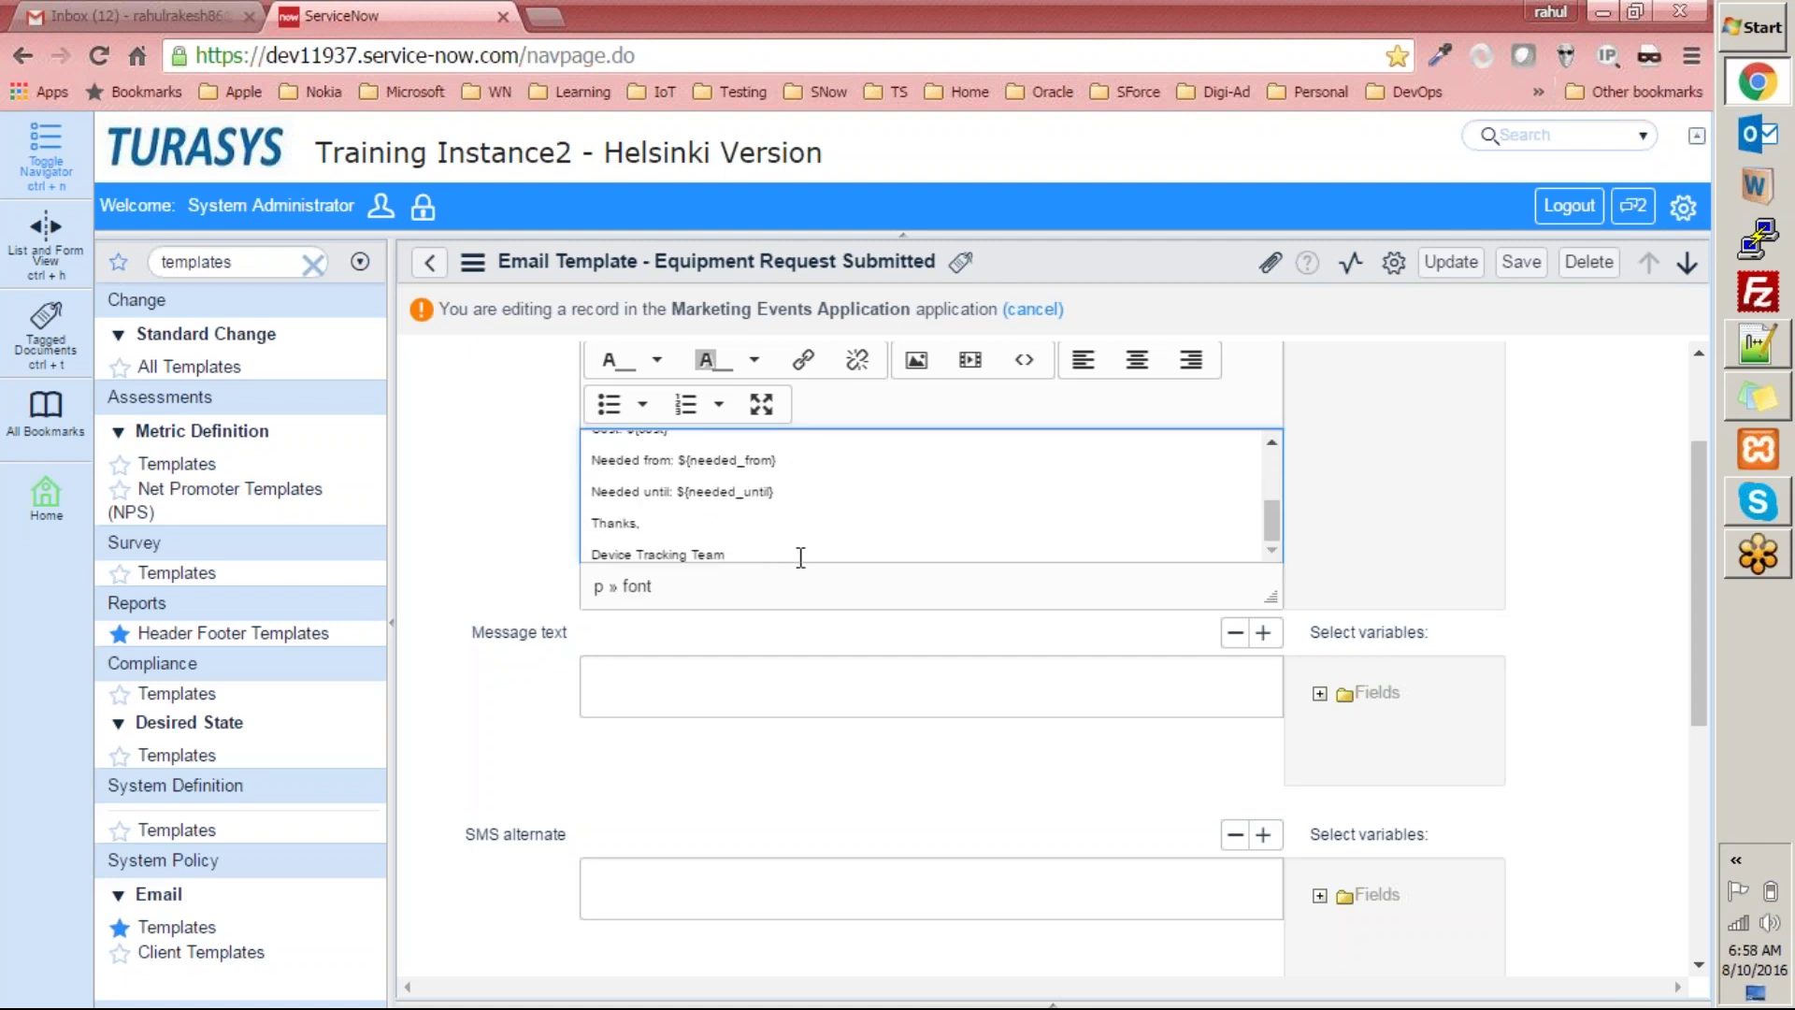
triple_click(907, 558)
type("Marketing Events Team")
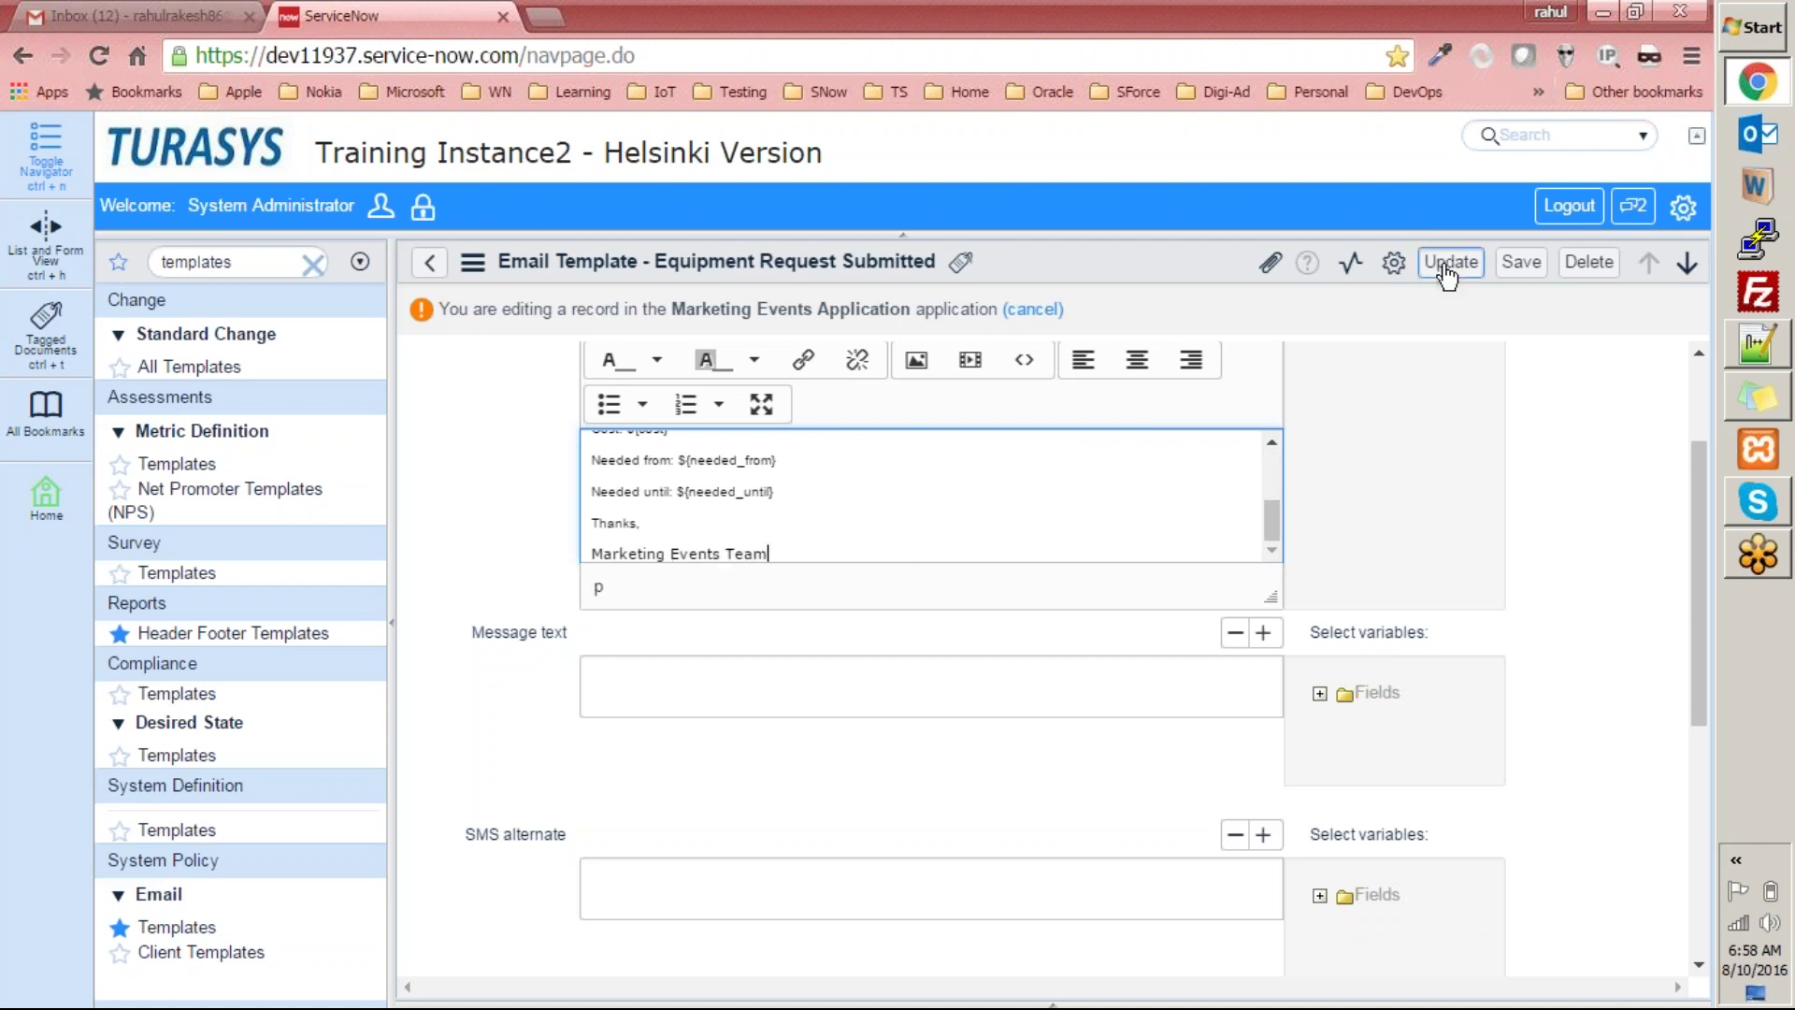
left_click(1448, 263)
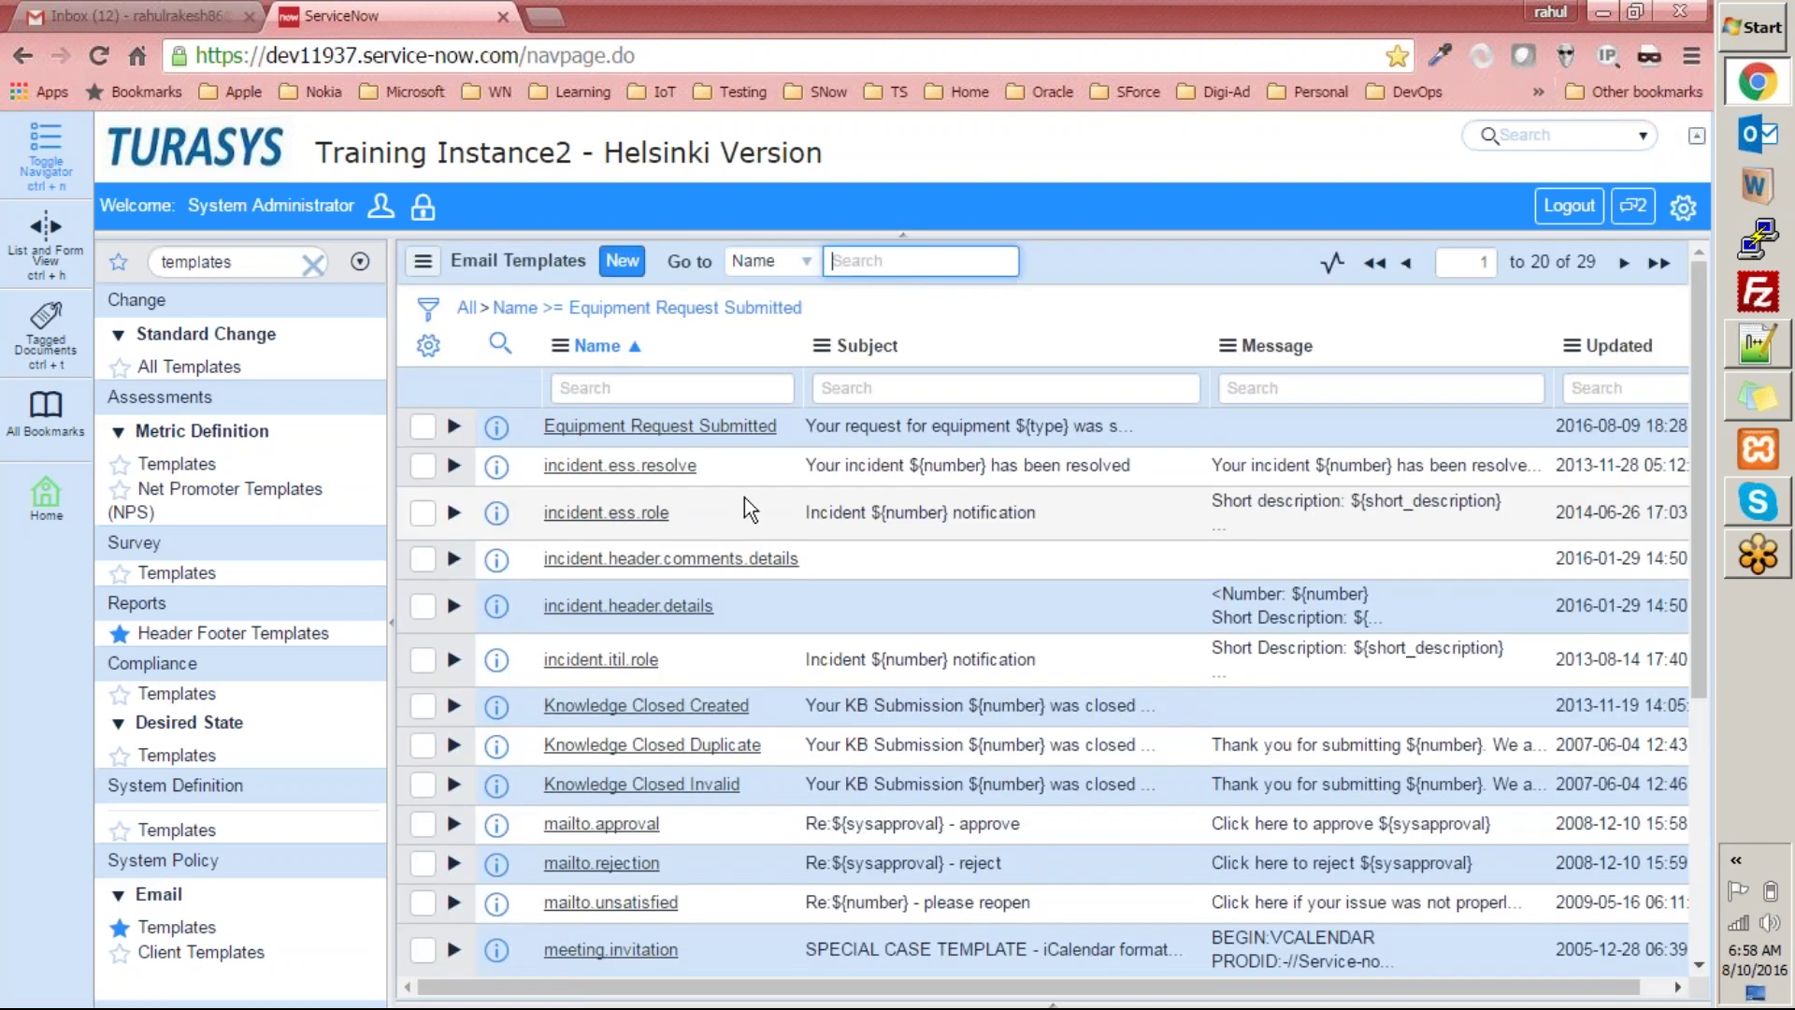
Start a new Equipment Request from the marketing modules and choose the Madisson event.
left_click(289, 253)
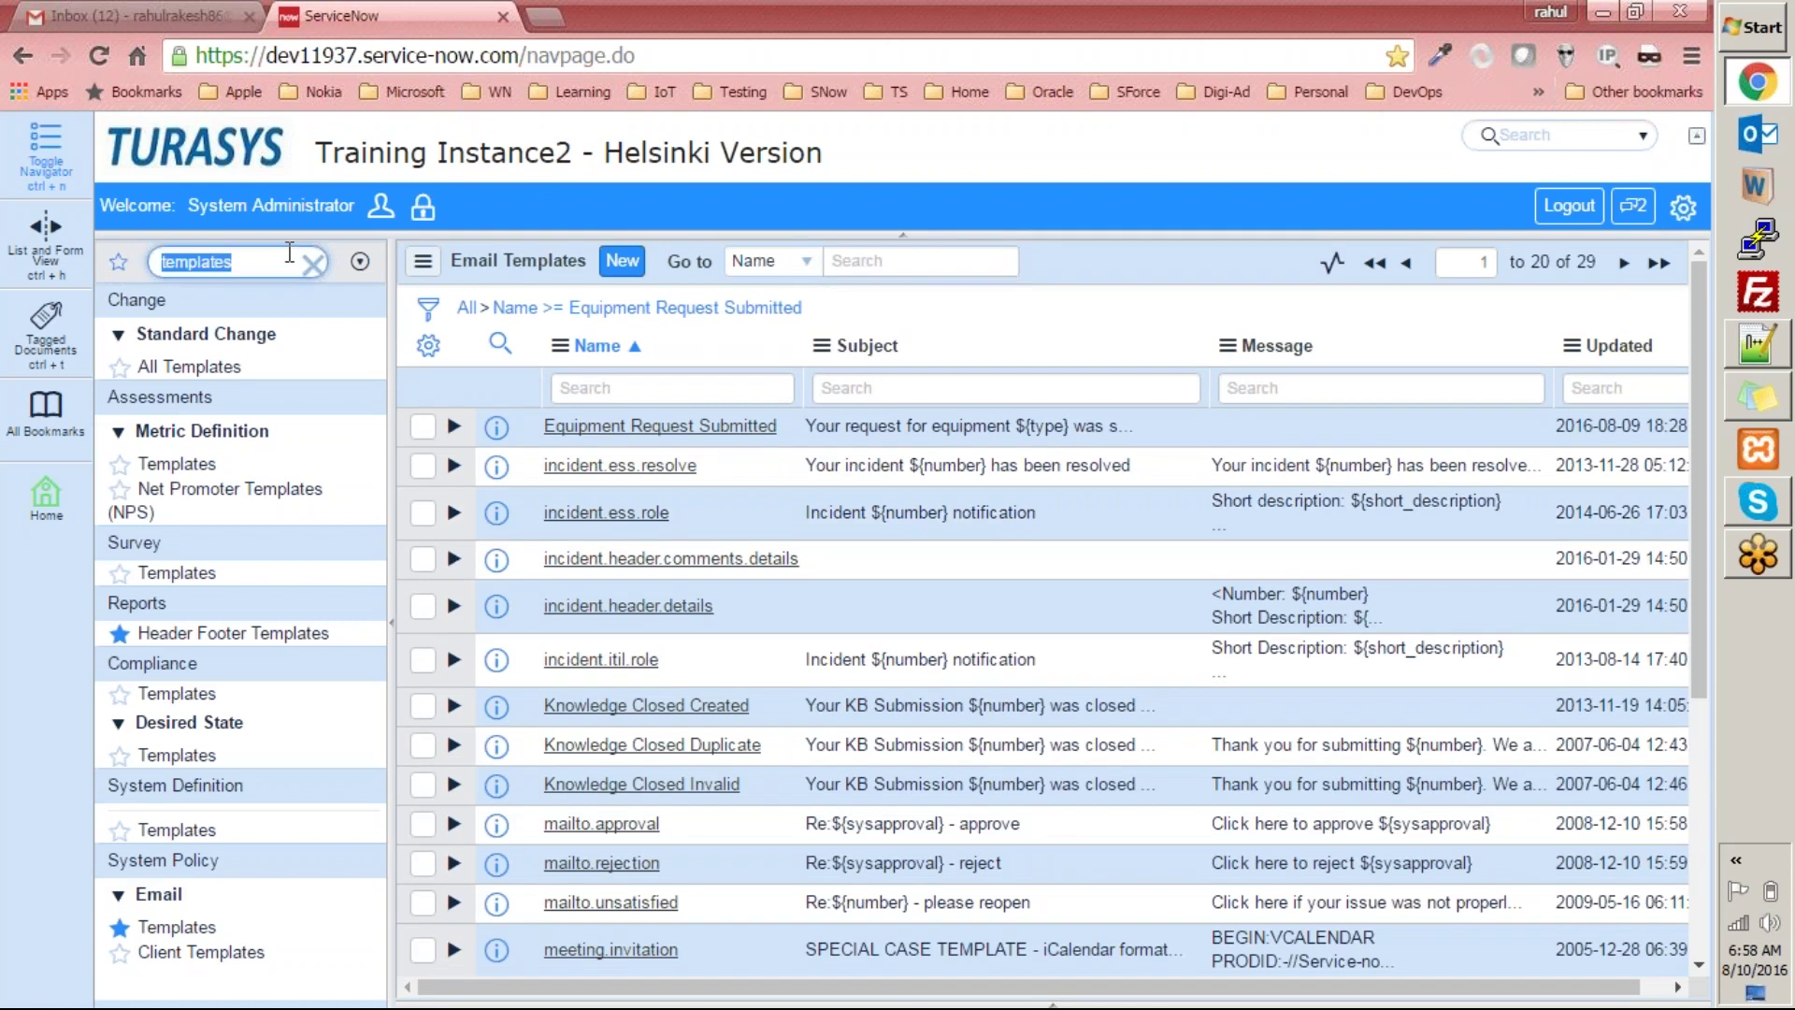
type("marketing")
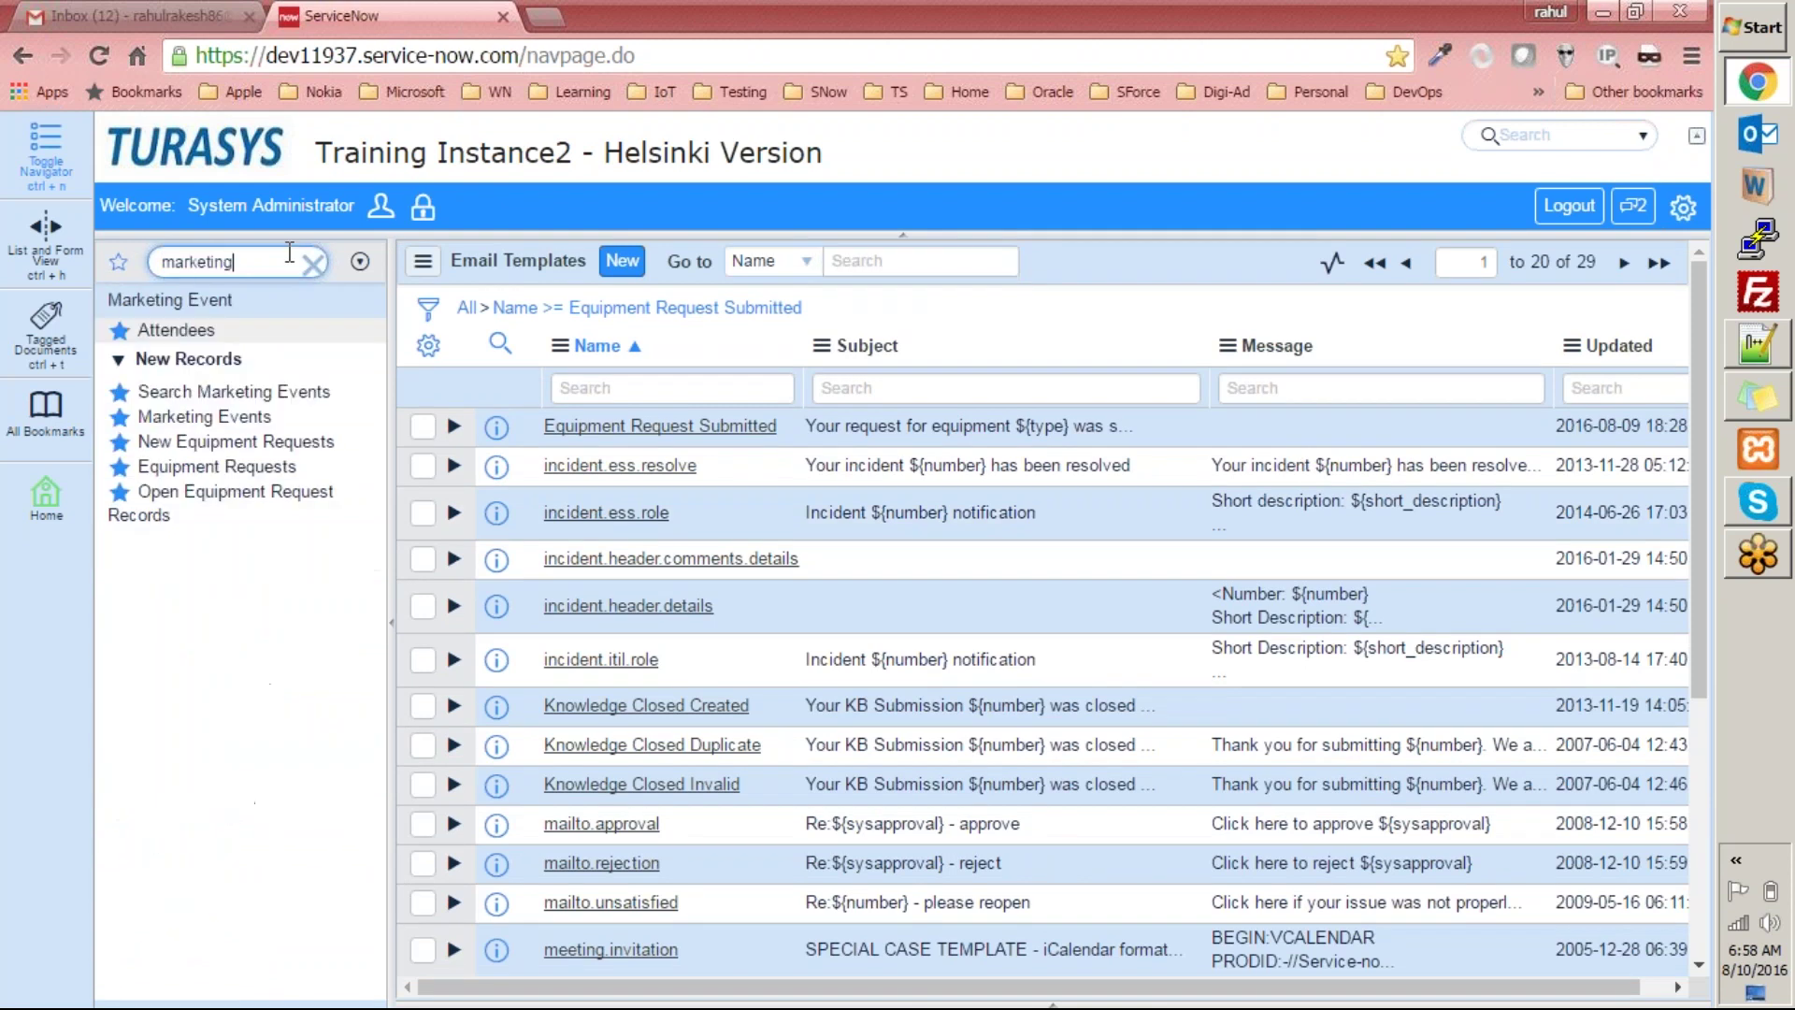
left_click(214, 453)
left_click(179, 17)
left_click(348, 21)
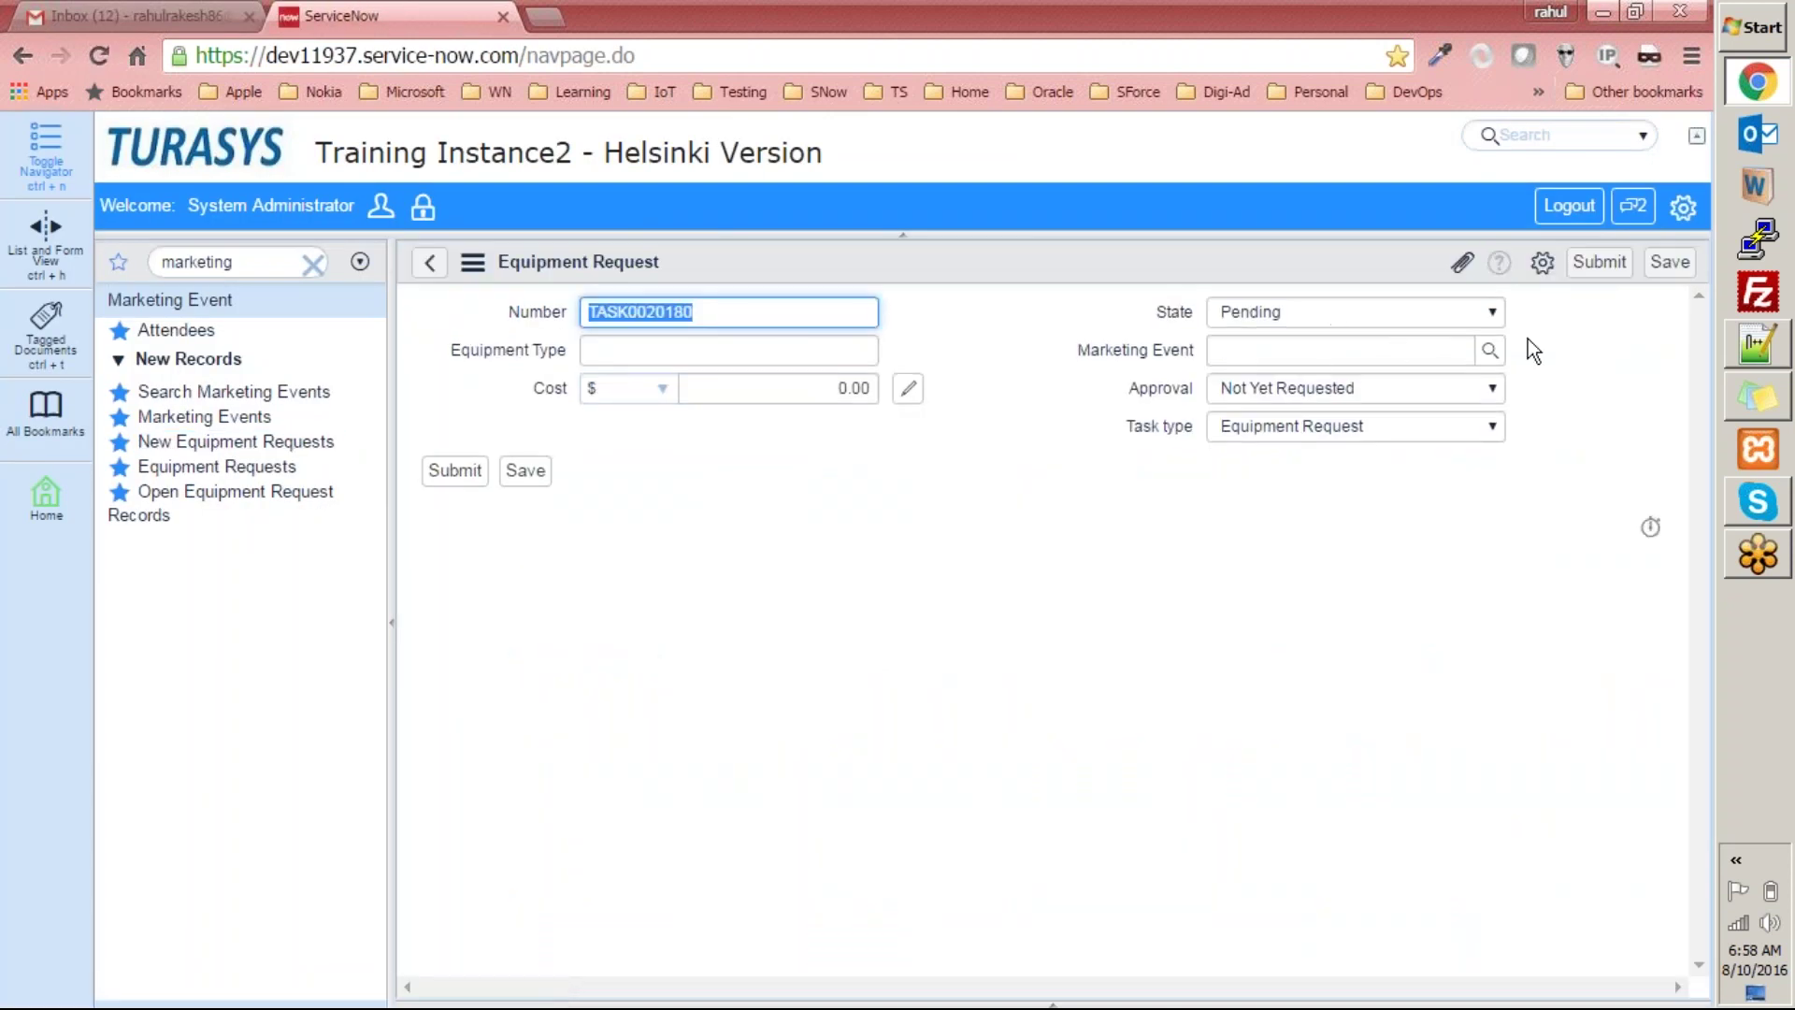
left_click(1501, 357)
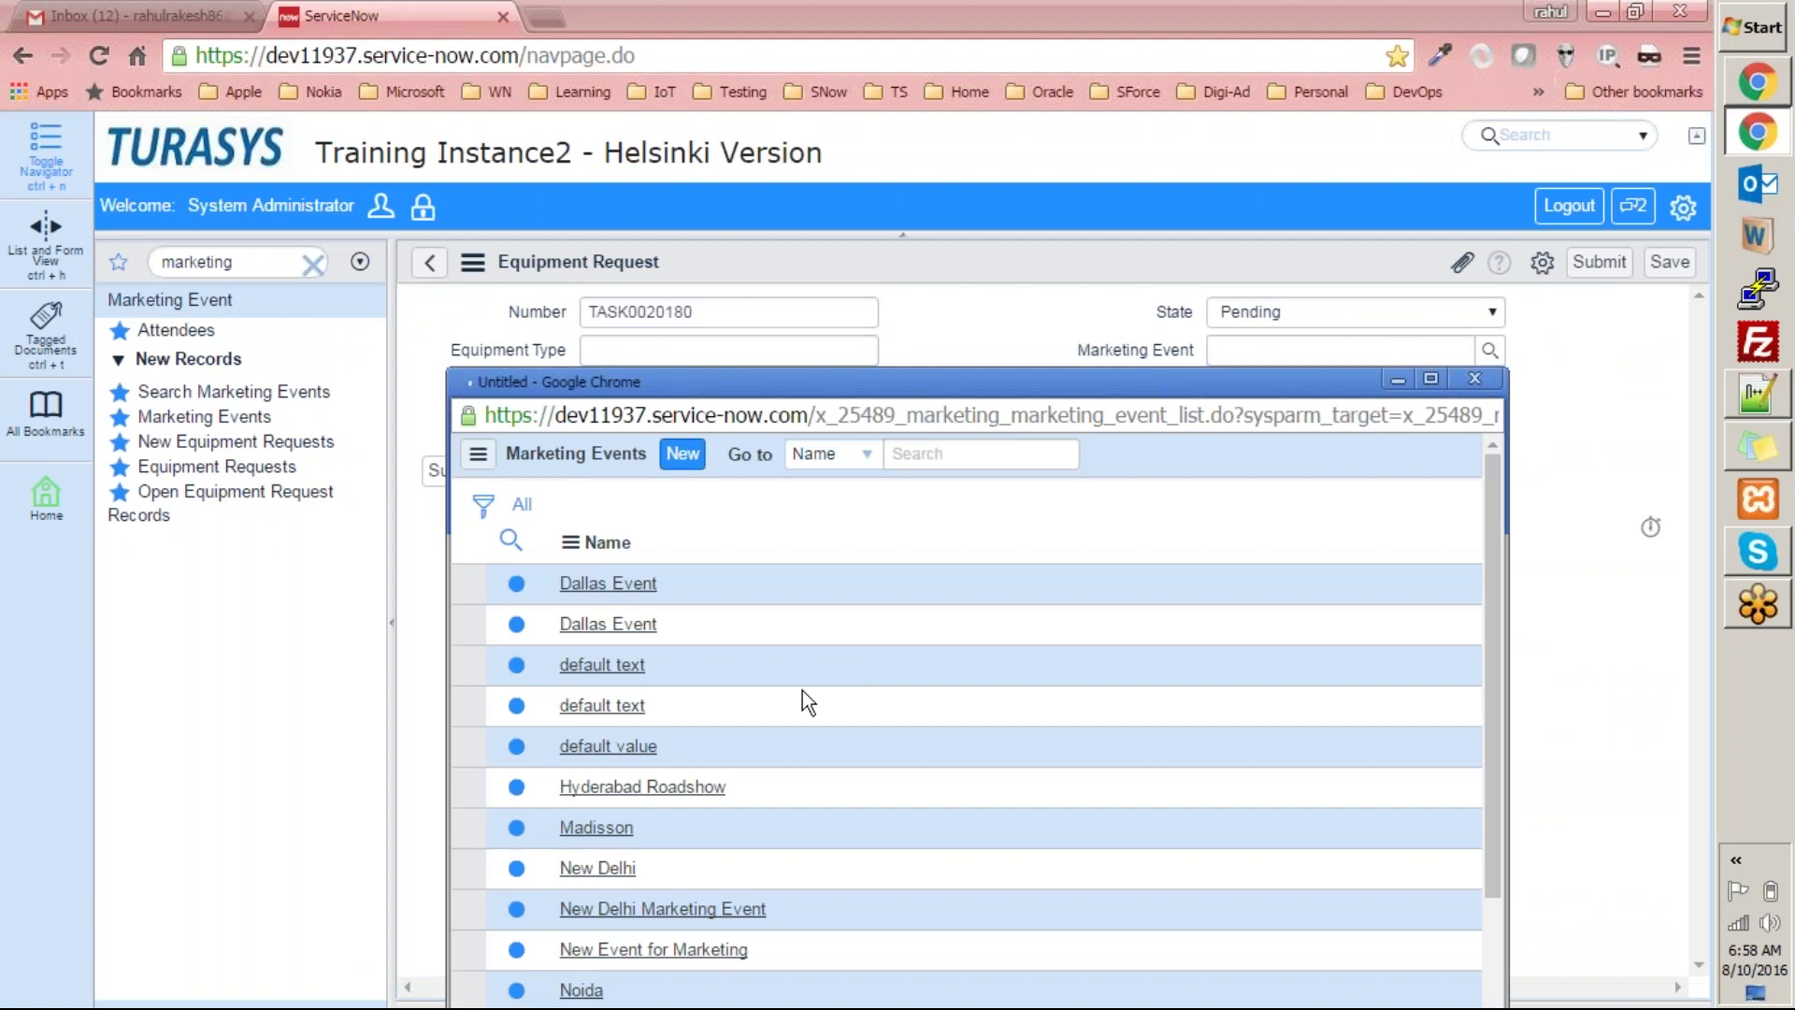
left_click(598, 856)
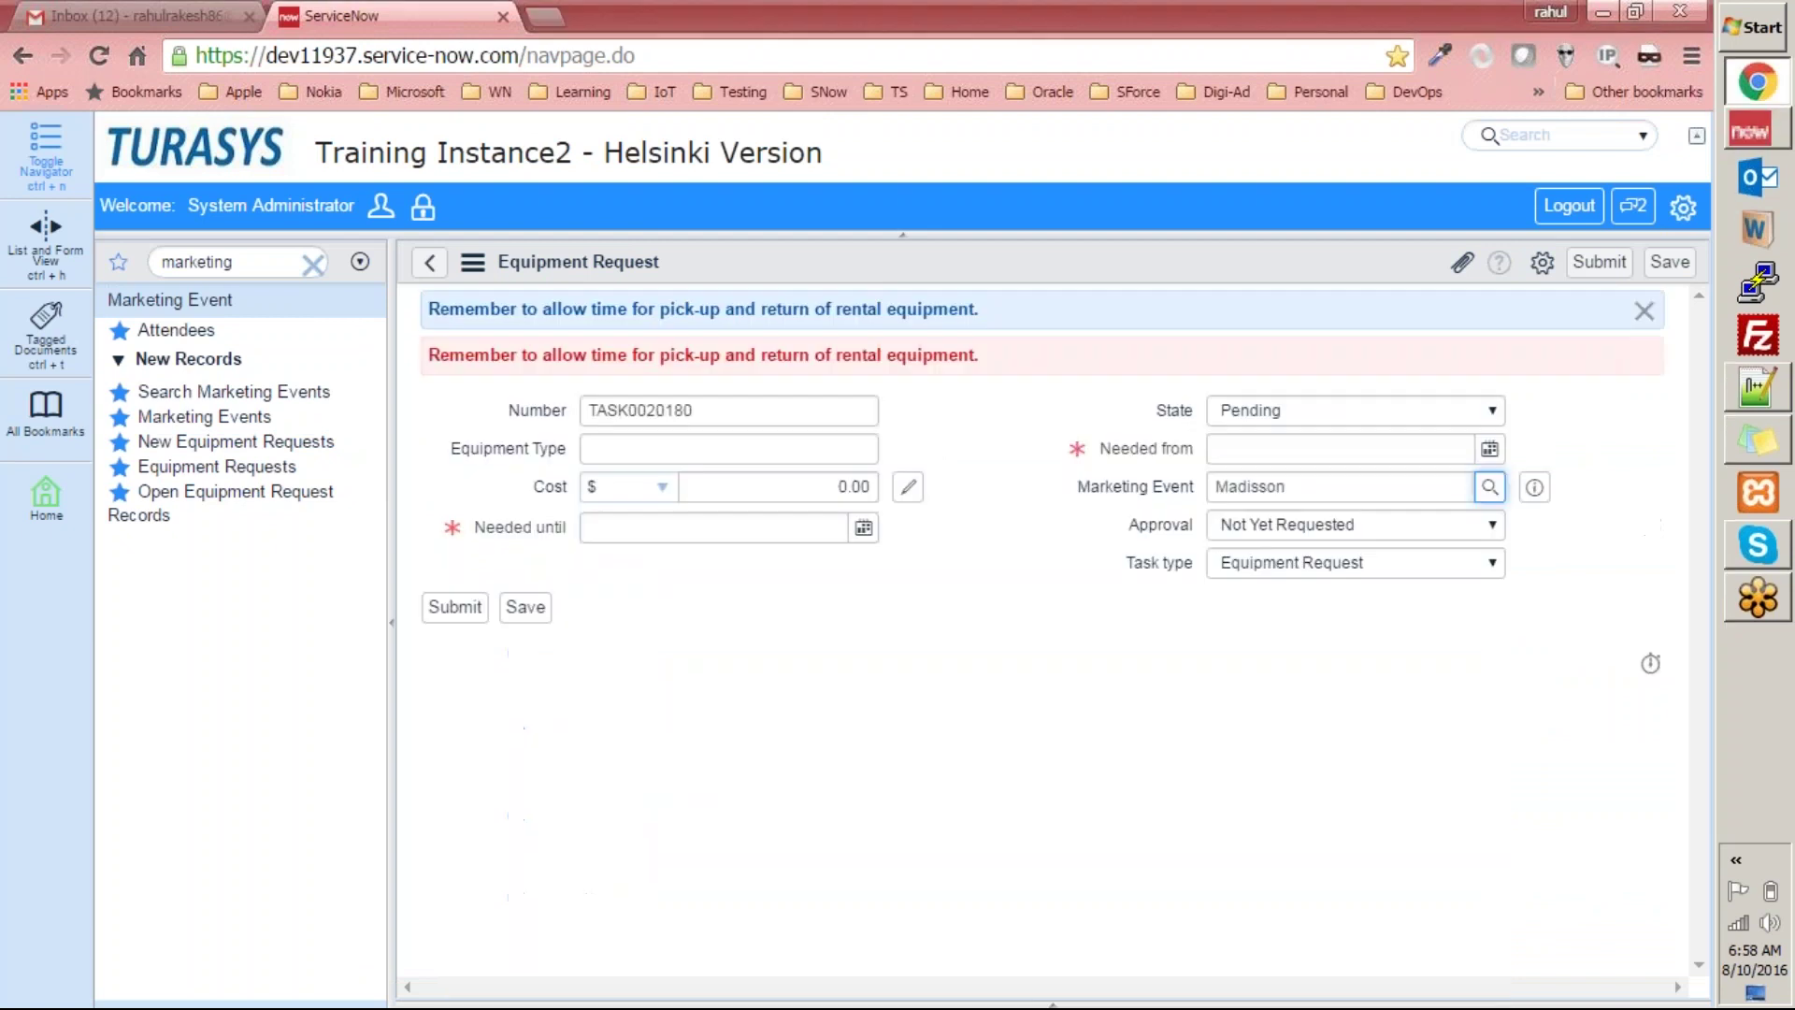
Enter equipment type 'some equipment type' and cost 4444.
left_click(748, 451)
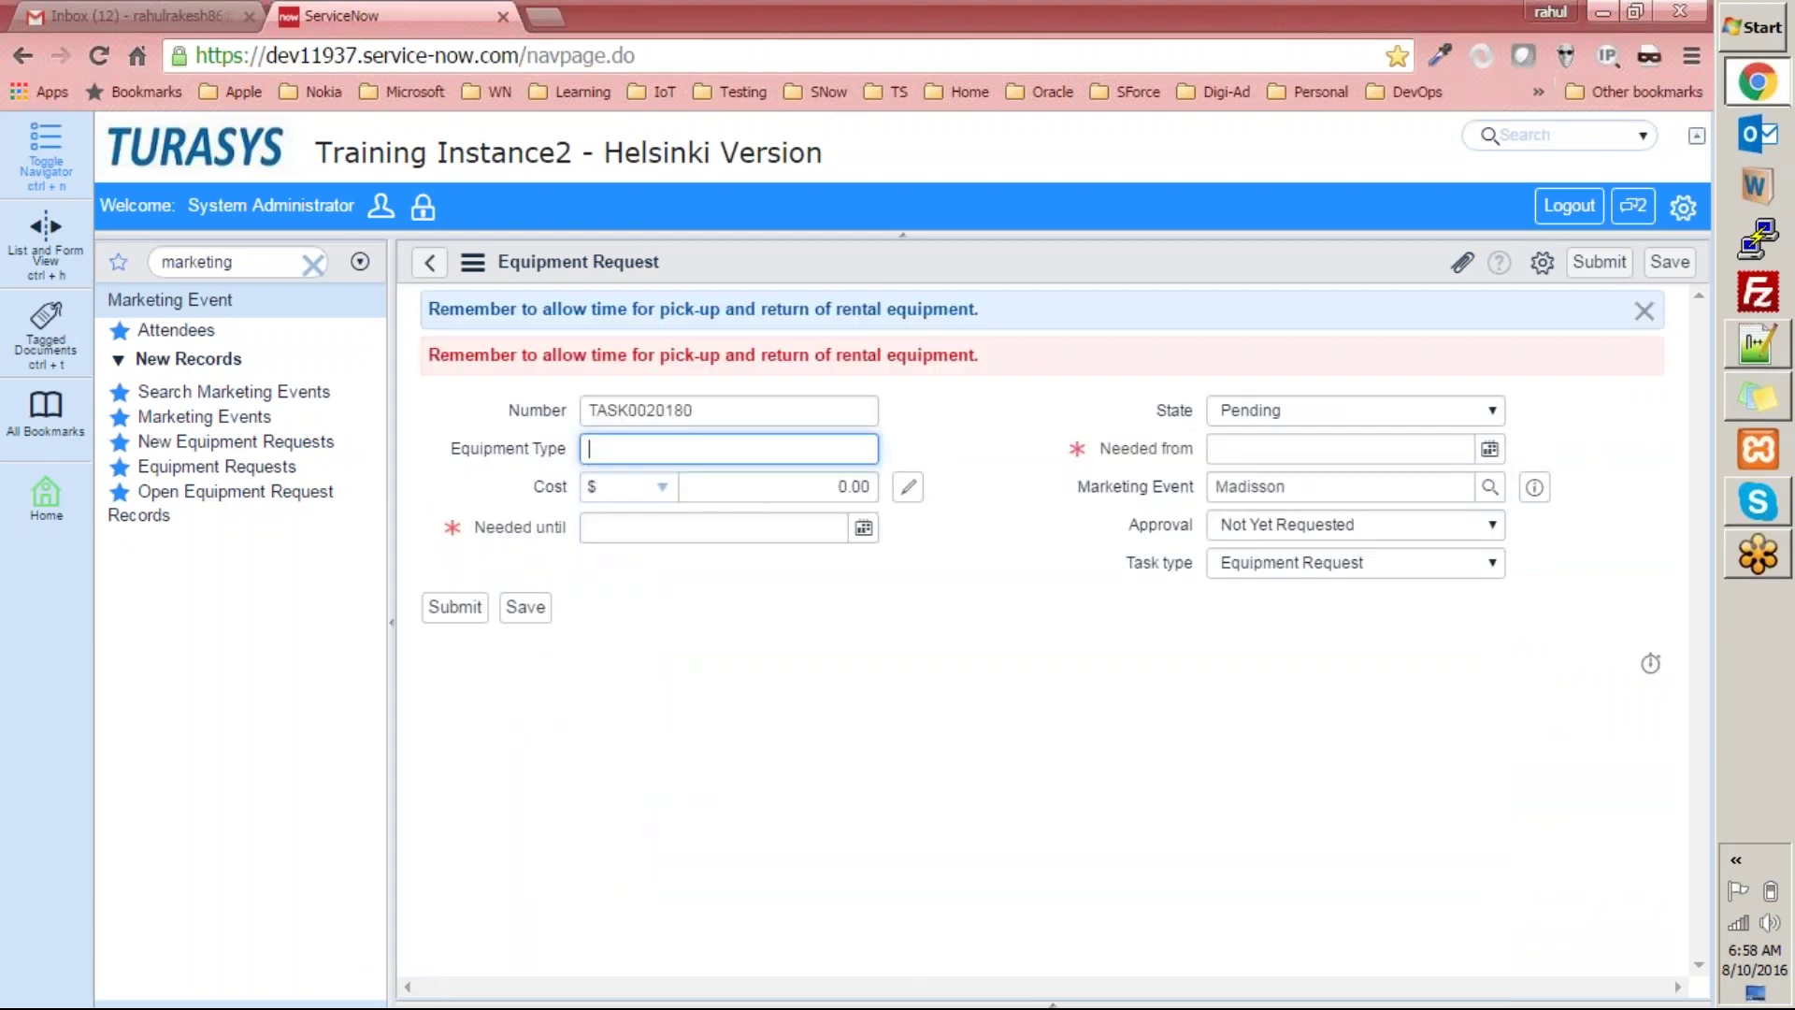
type("asdfasdfasdfasdf")
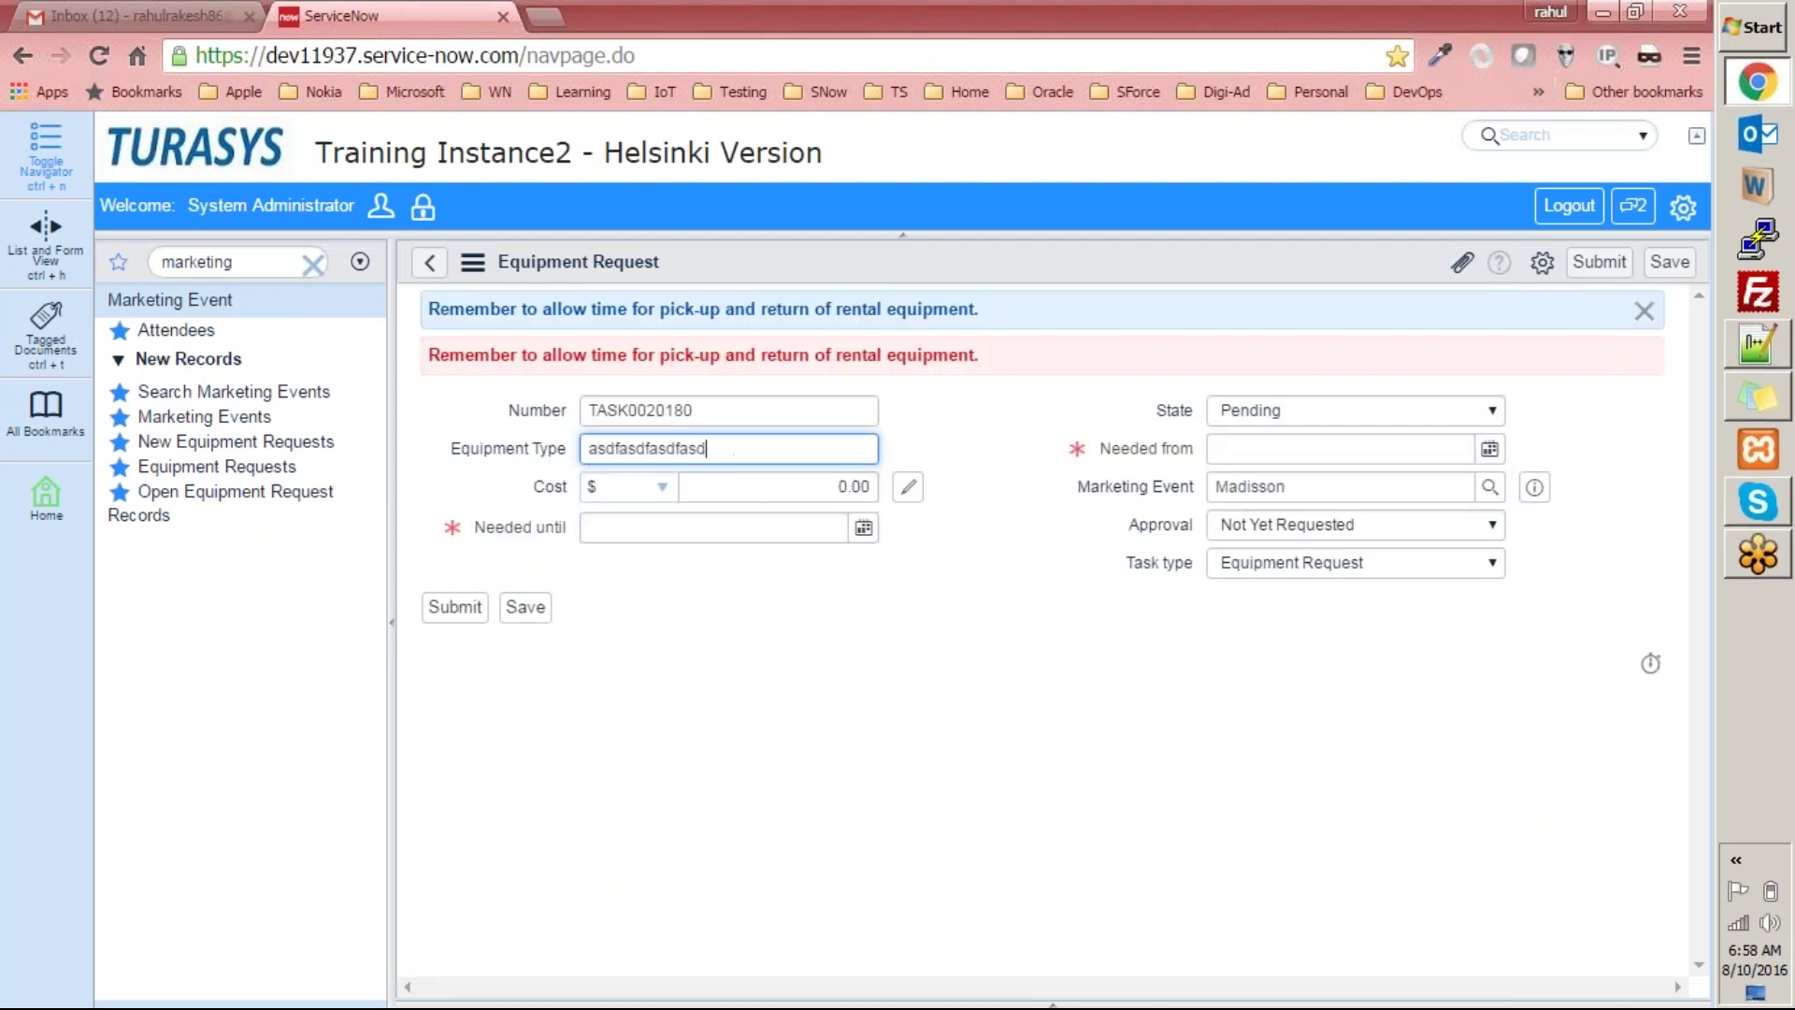
key("ctrl+a")
type("smo")
key("BackSpace")
key("BackSpace")
type("ome equipment type")
key("Tab")
type("4444")
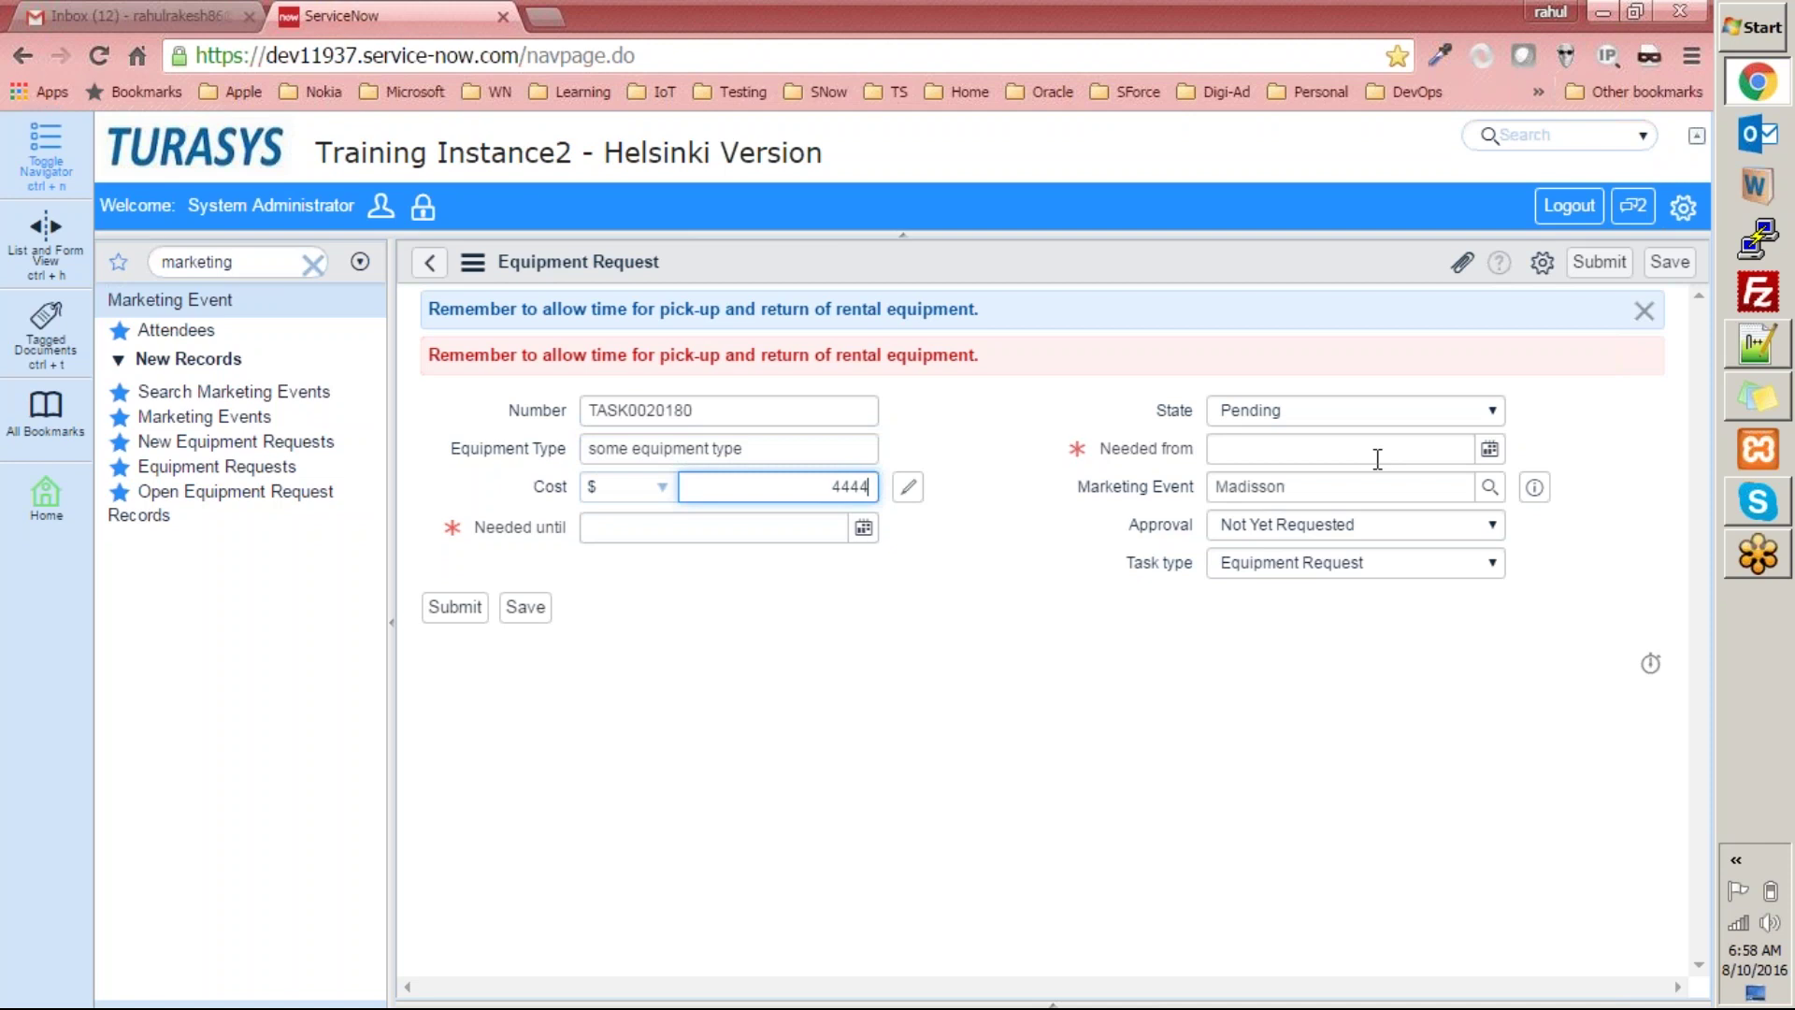
Set Needed until to 2016-08-09 and Needed from to 2016-08-31, then submit.
left_click(862, 527)
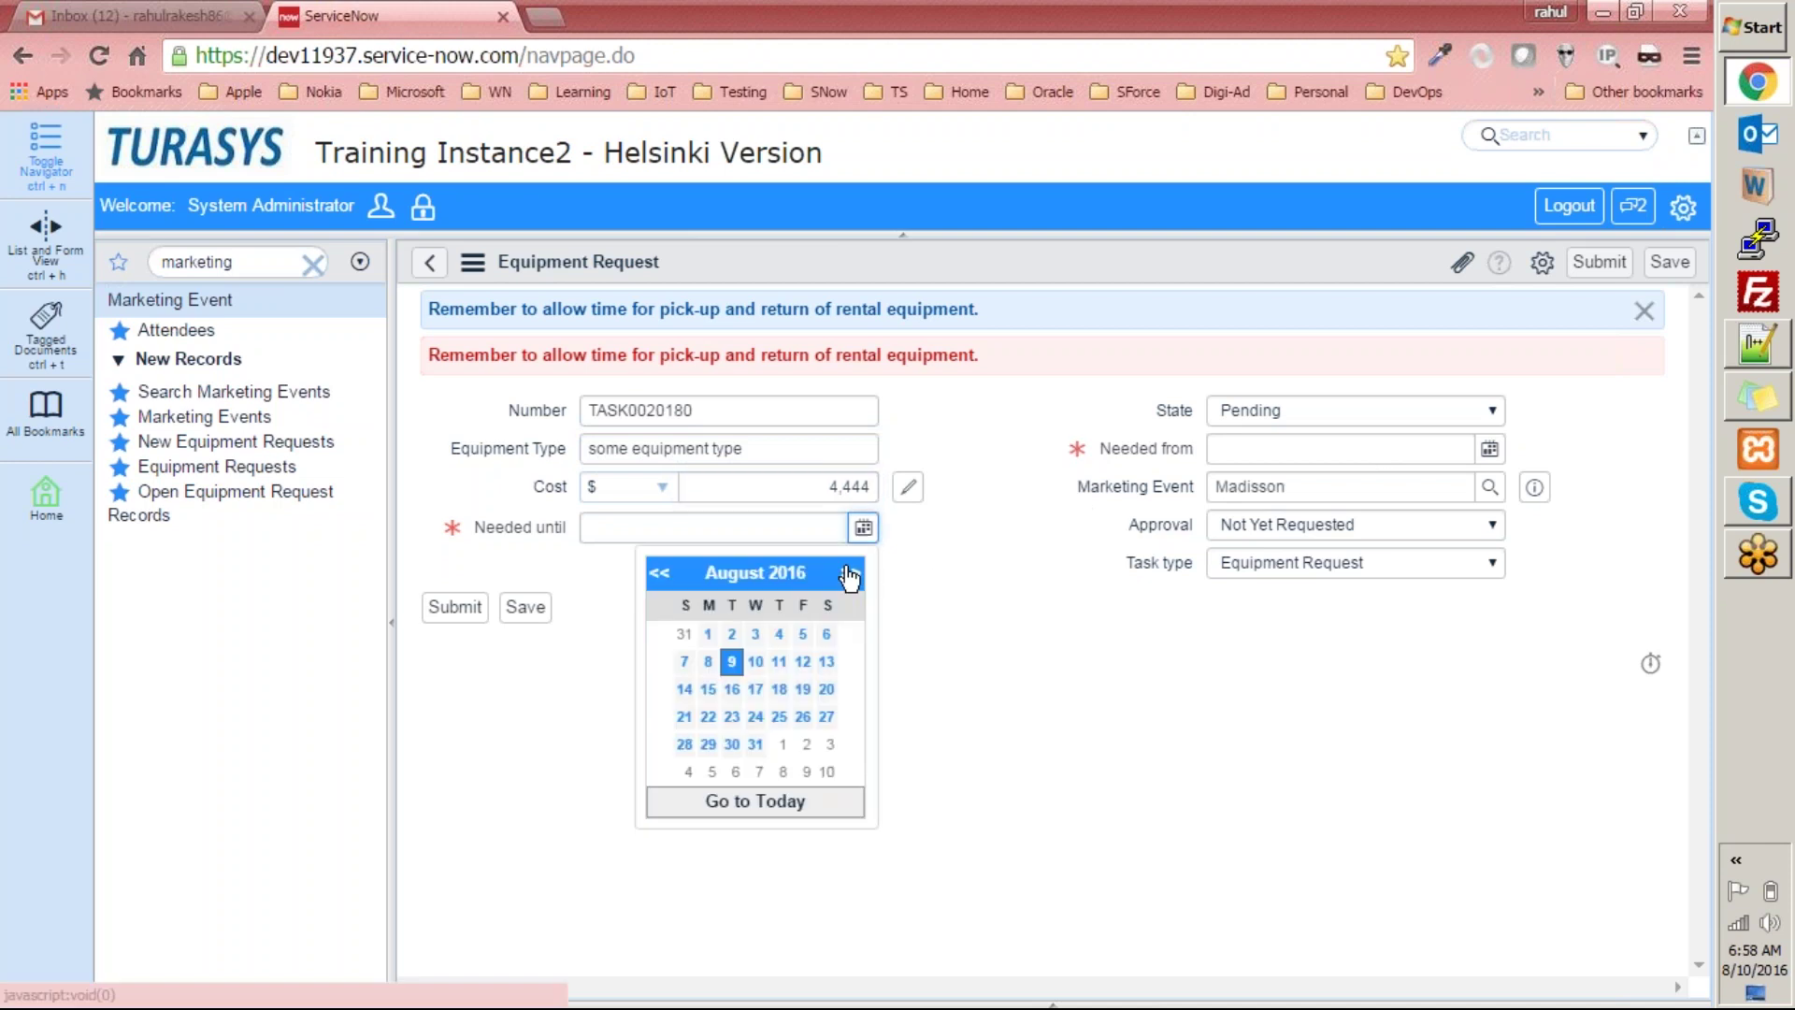
left_click(1033, 692)
left_click(1489, 453)
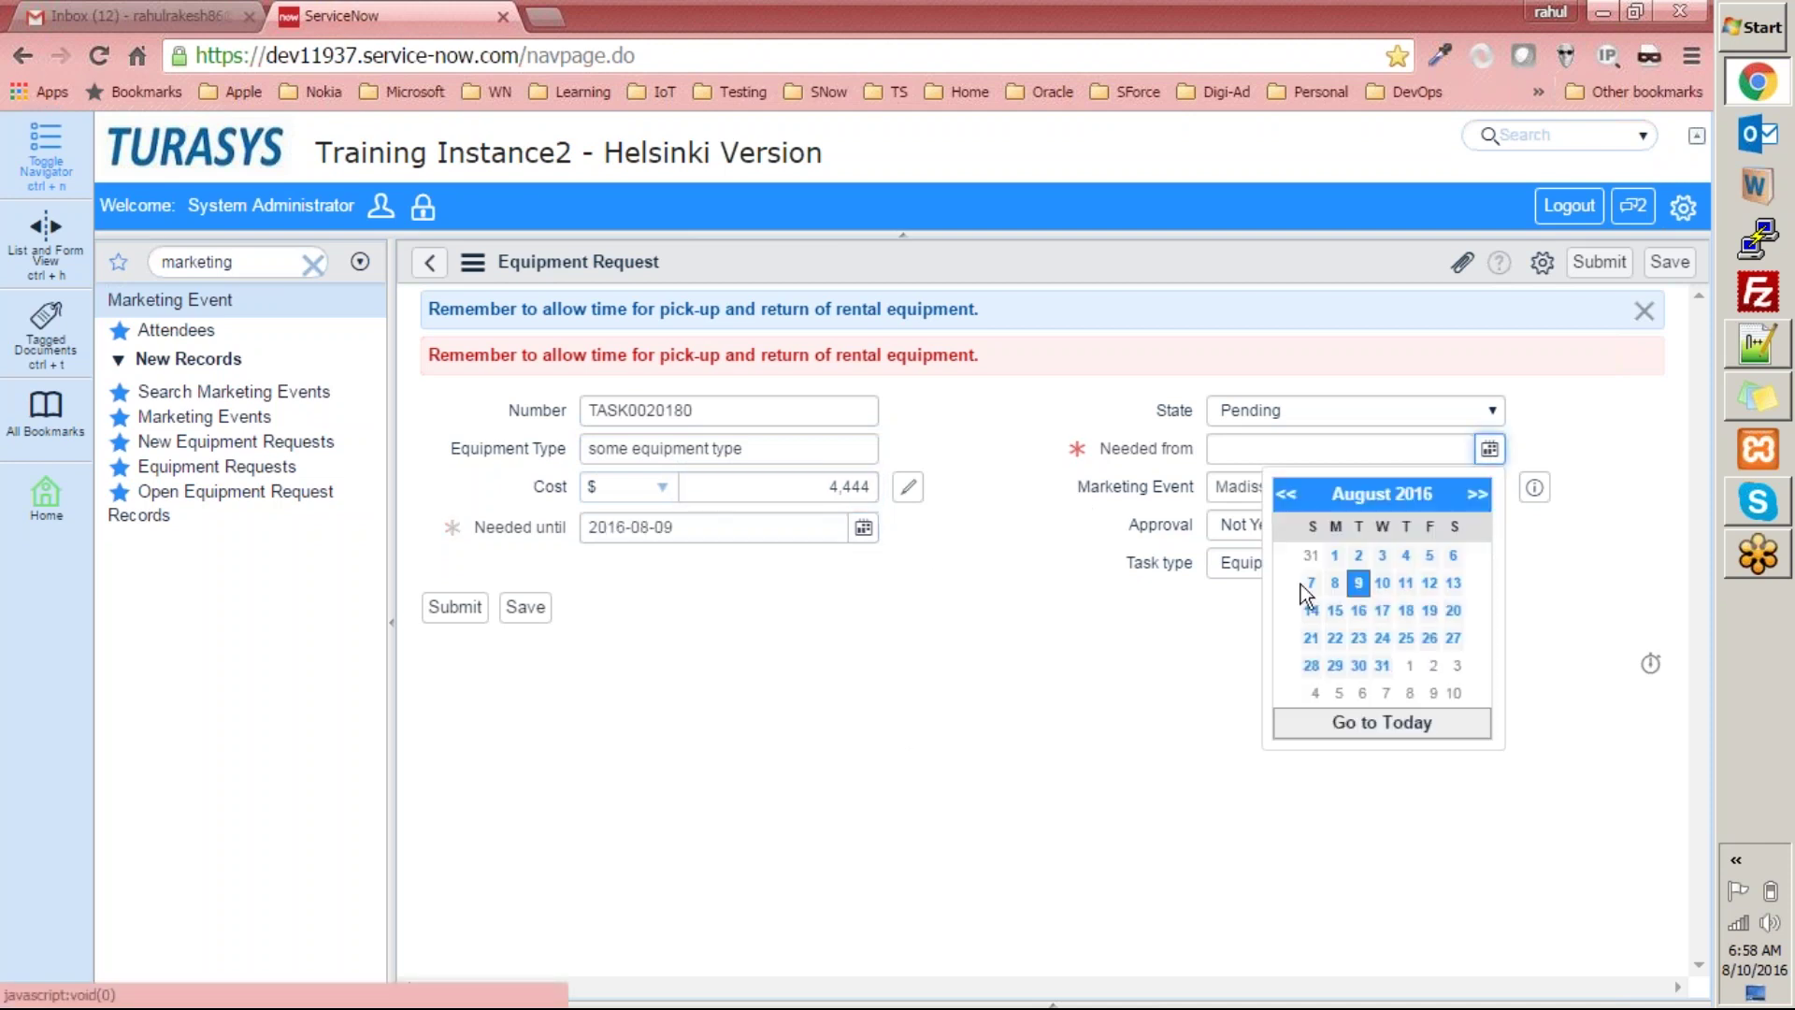
left_click(1381, 665)
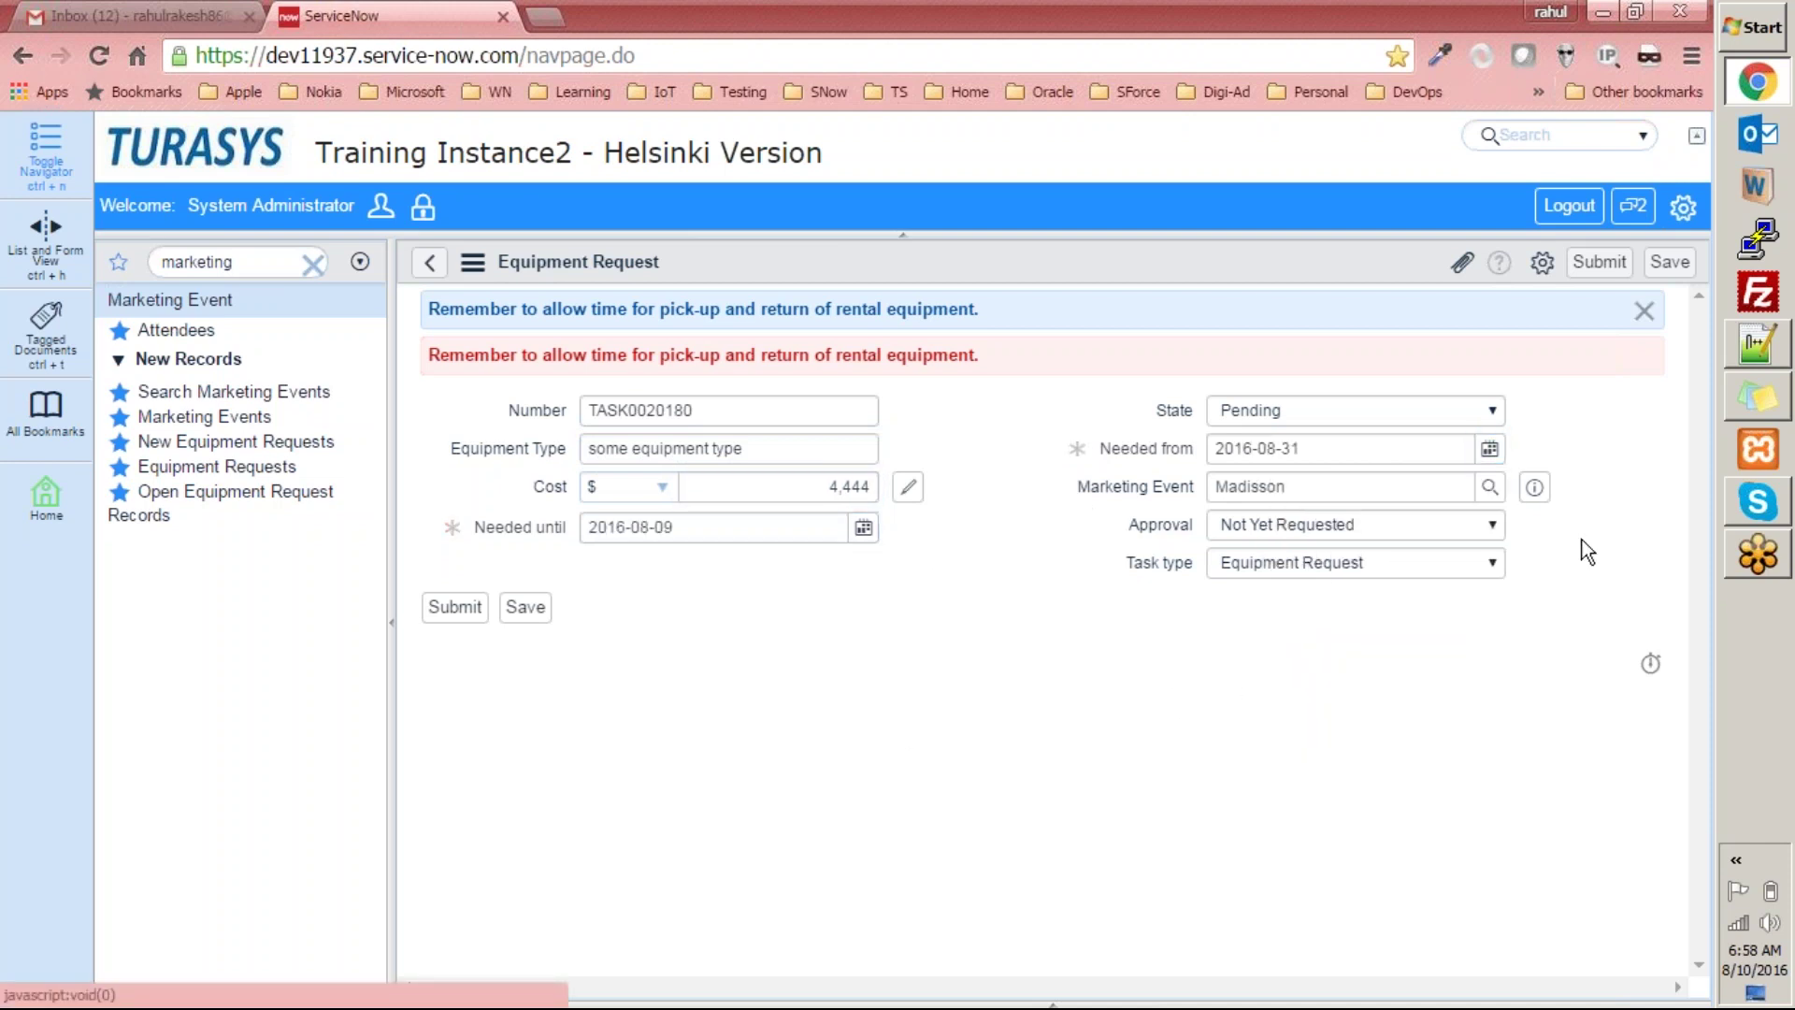
left_click(462, 613)
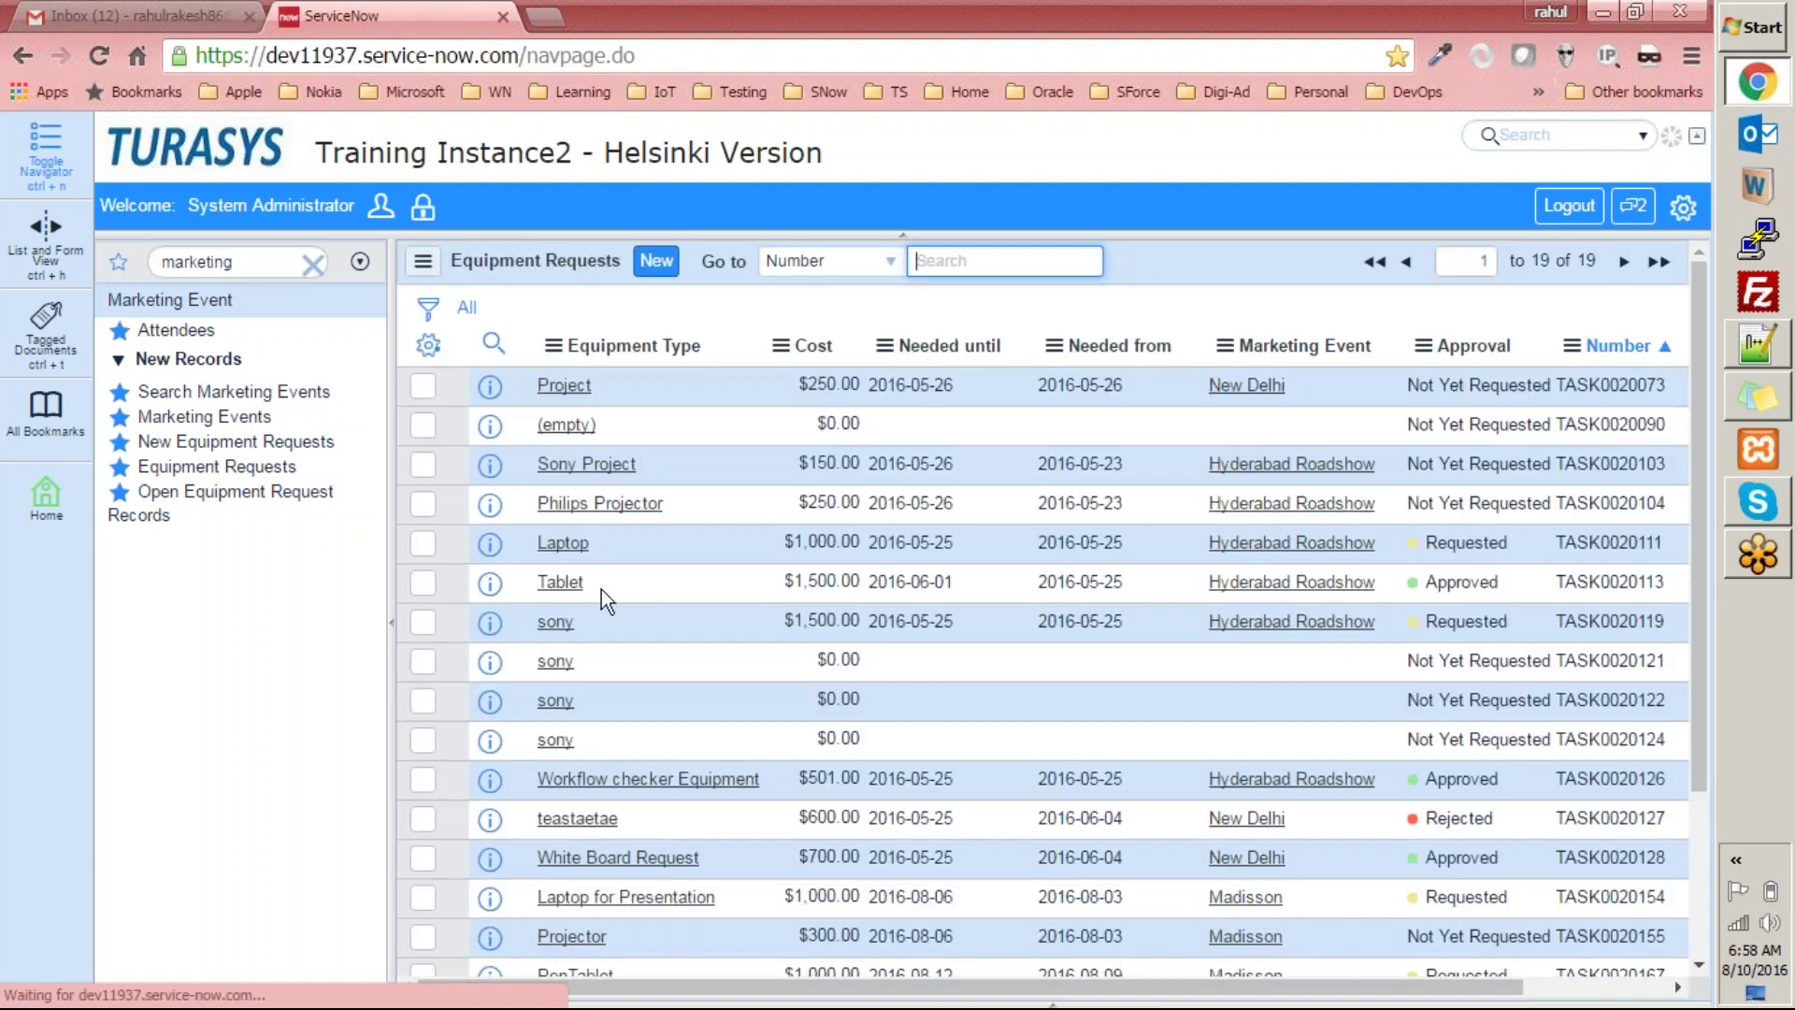
Refresh the Gmail inbox to check for new mail, then return to ServiceNow.
key("ctrl+1")
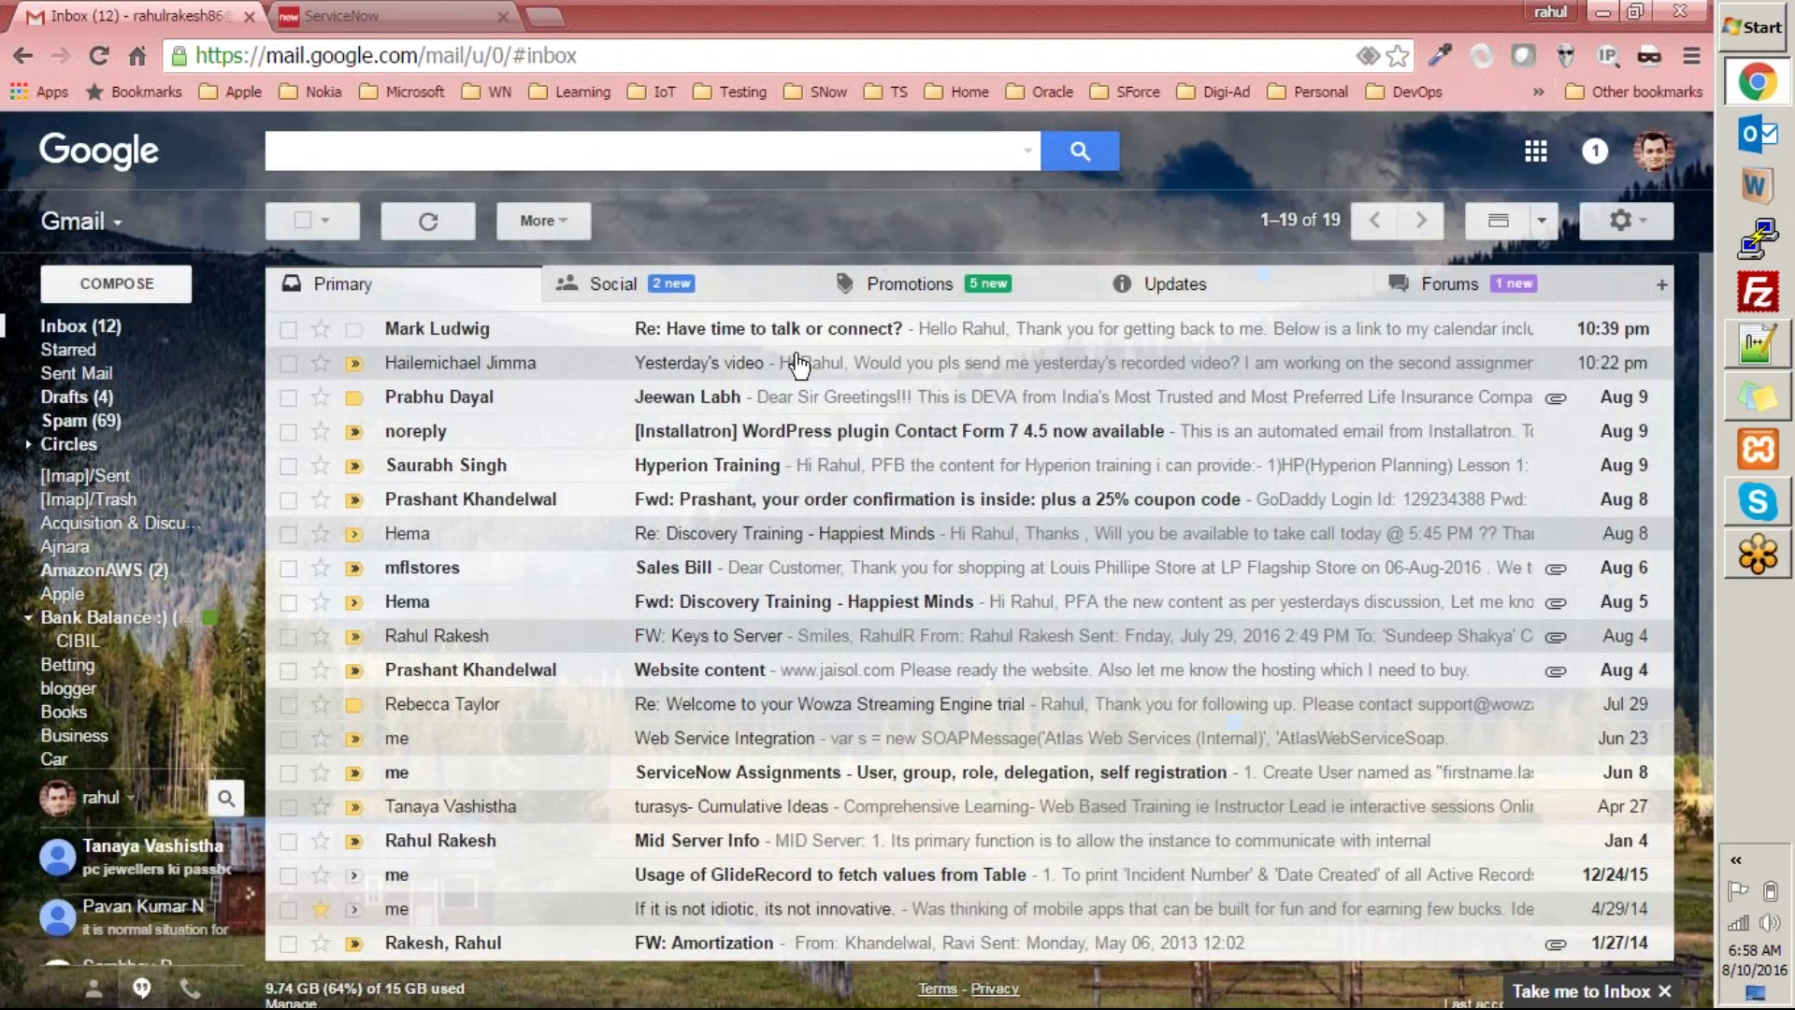
left_click(430, 219)
left_click(385, 13)
type("ds")
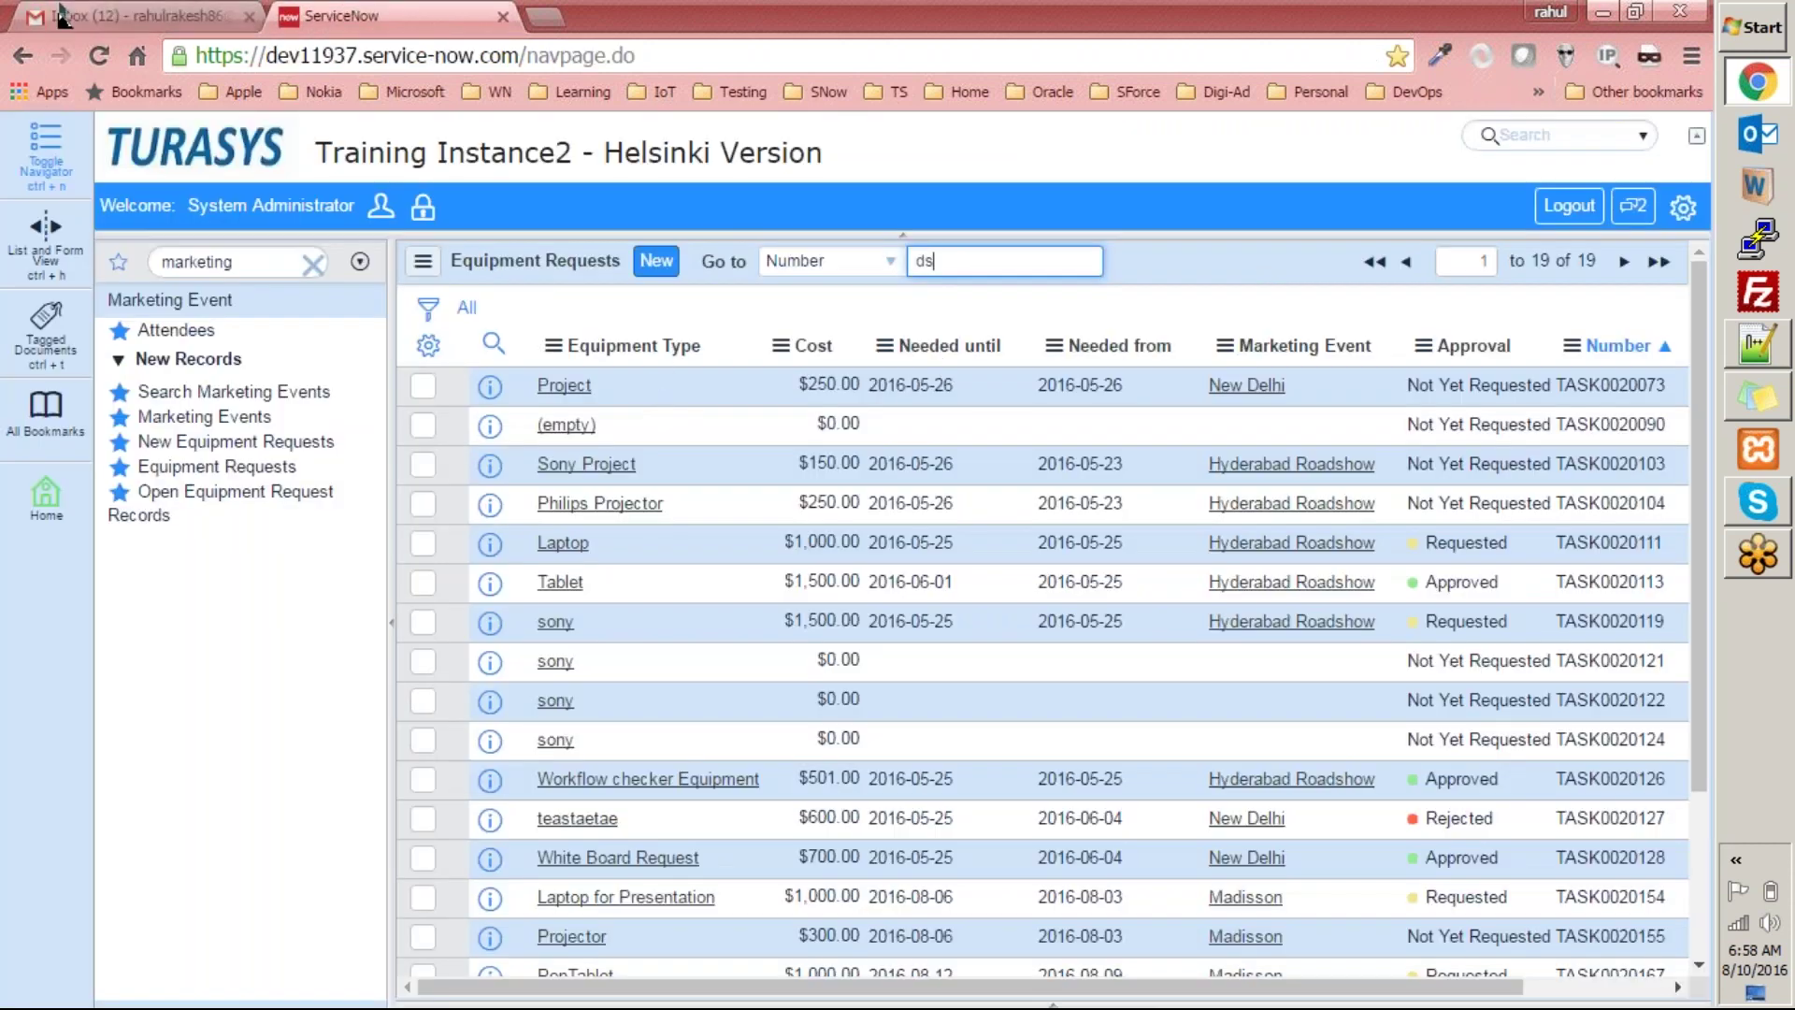
left_click(59, 10)
left_click(393, 13)
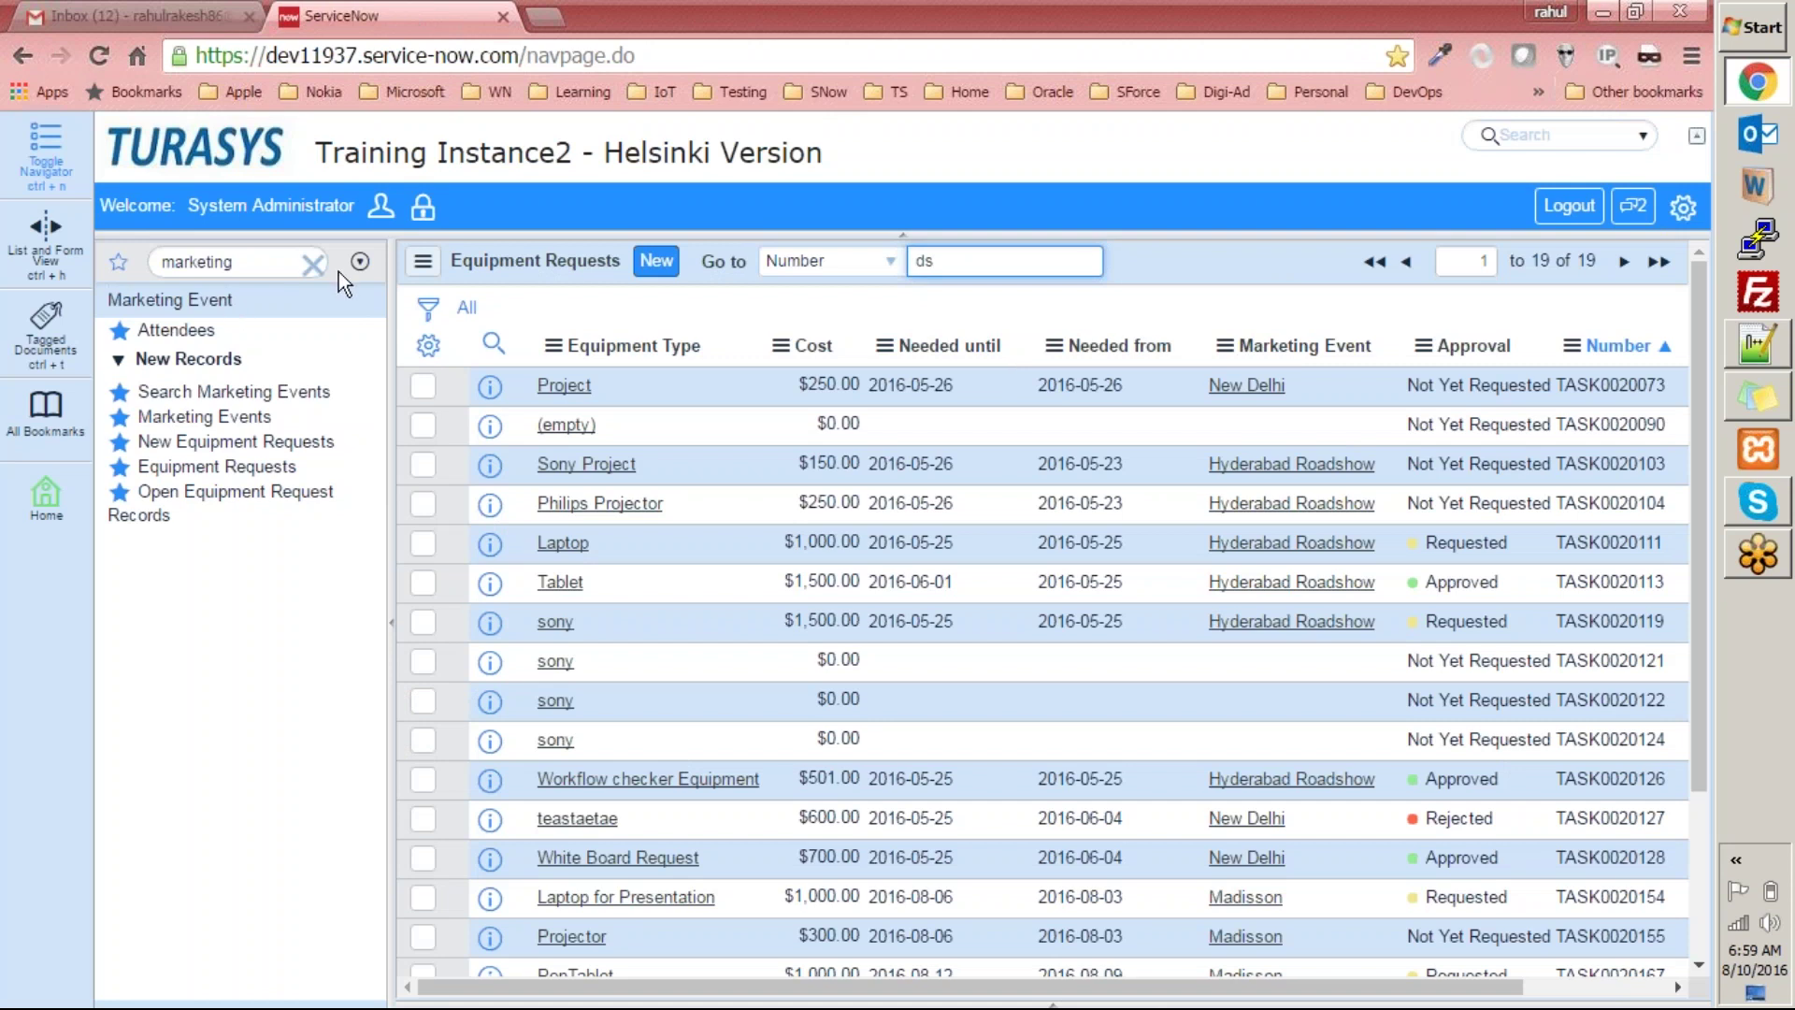
Filter the ServiceNow navigator for 'logs', then refresh Gmail to load the new emails.
left_click(313, 265)
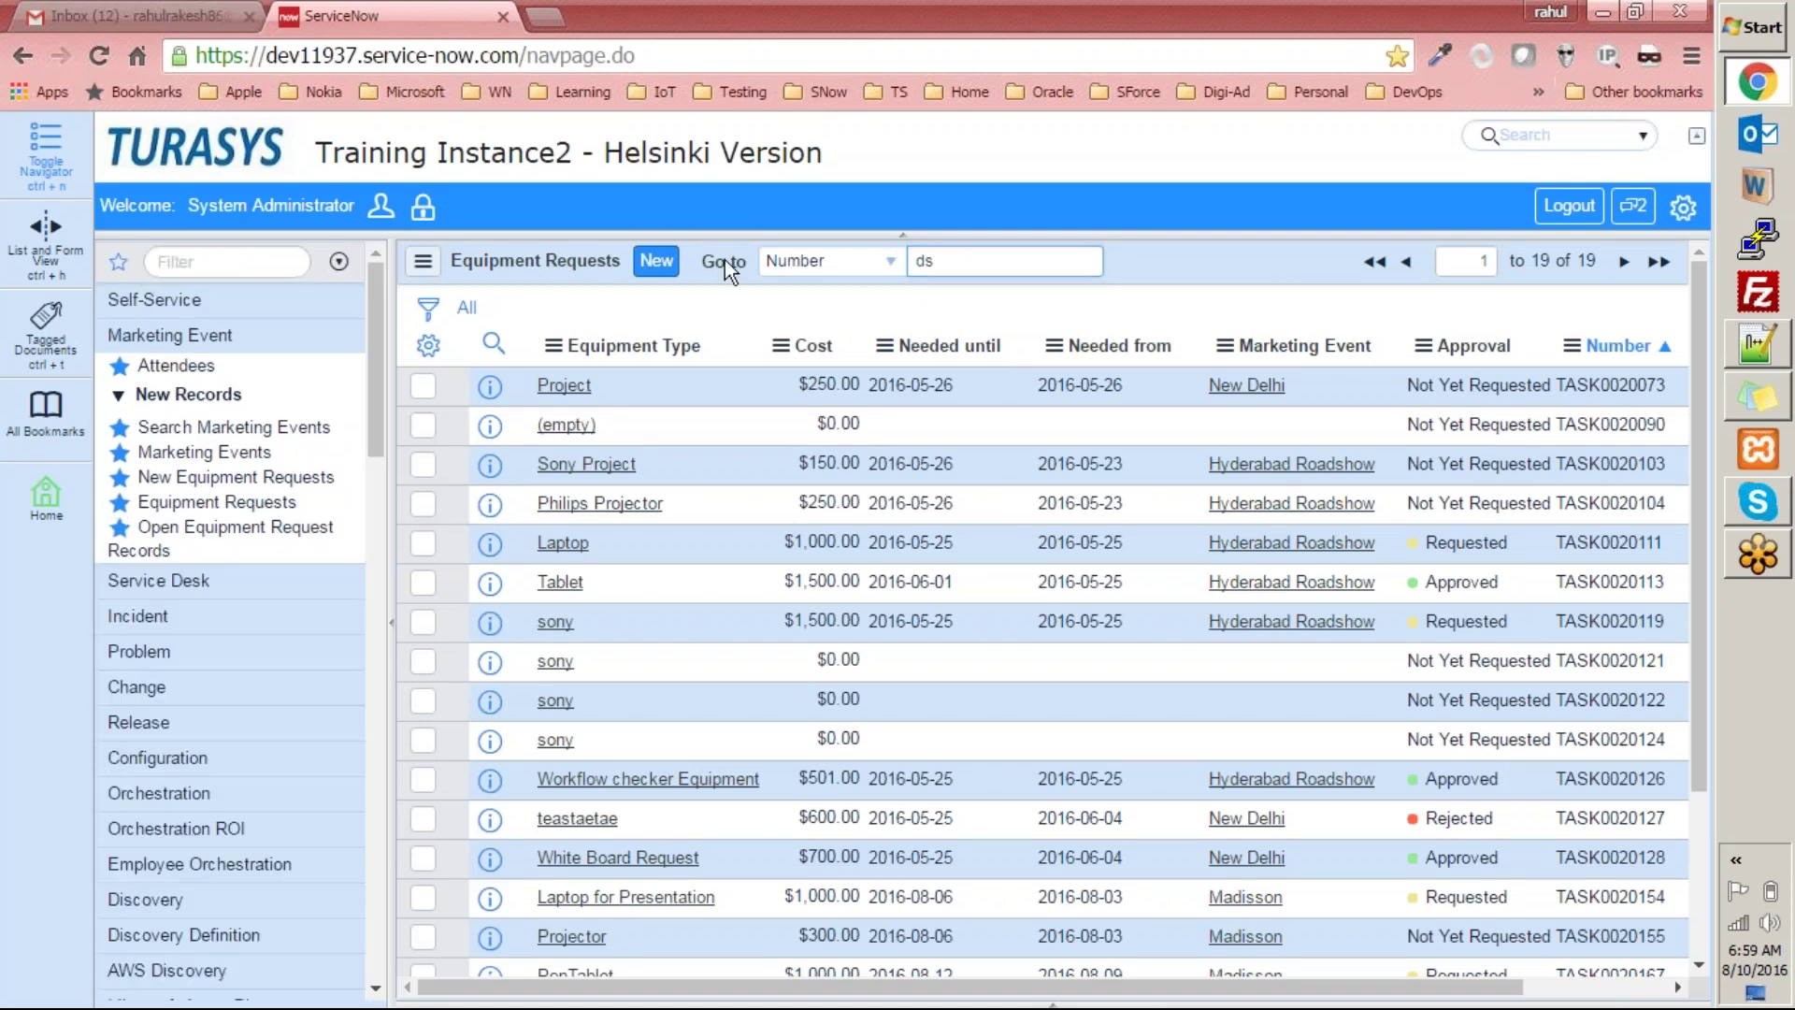
left_click(249, 250)
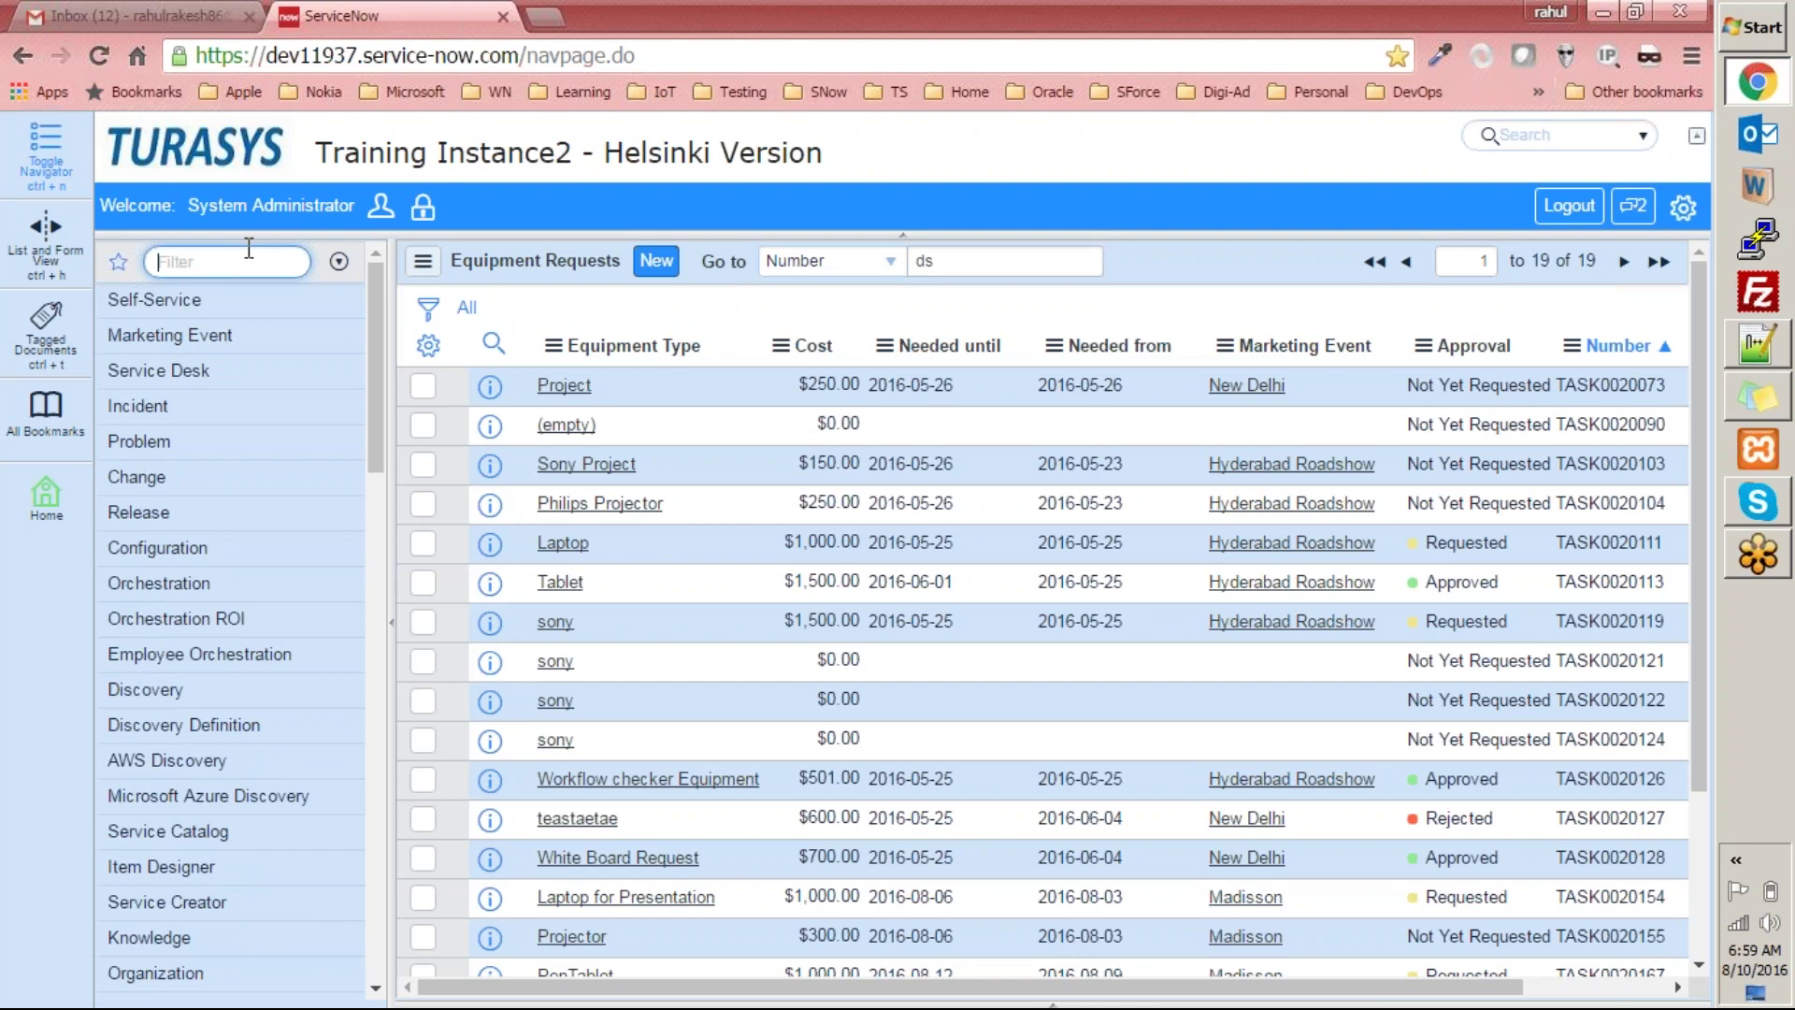
type("logs")
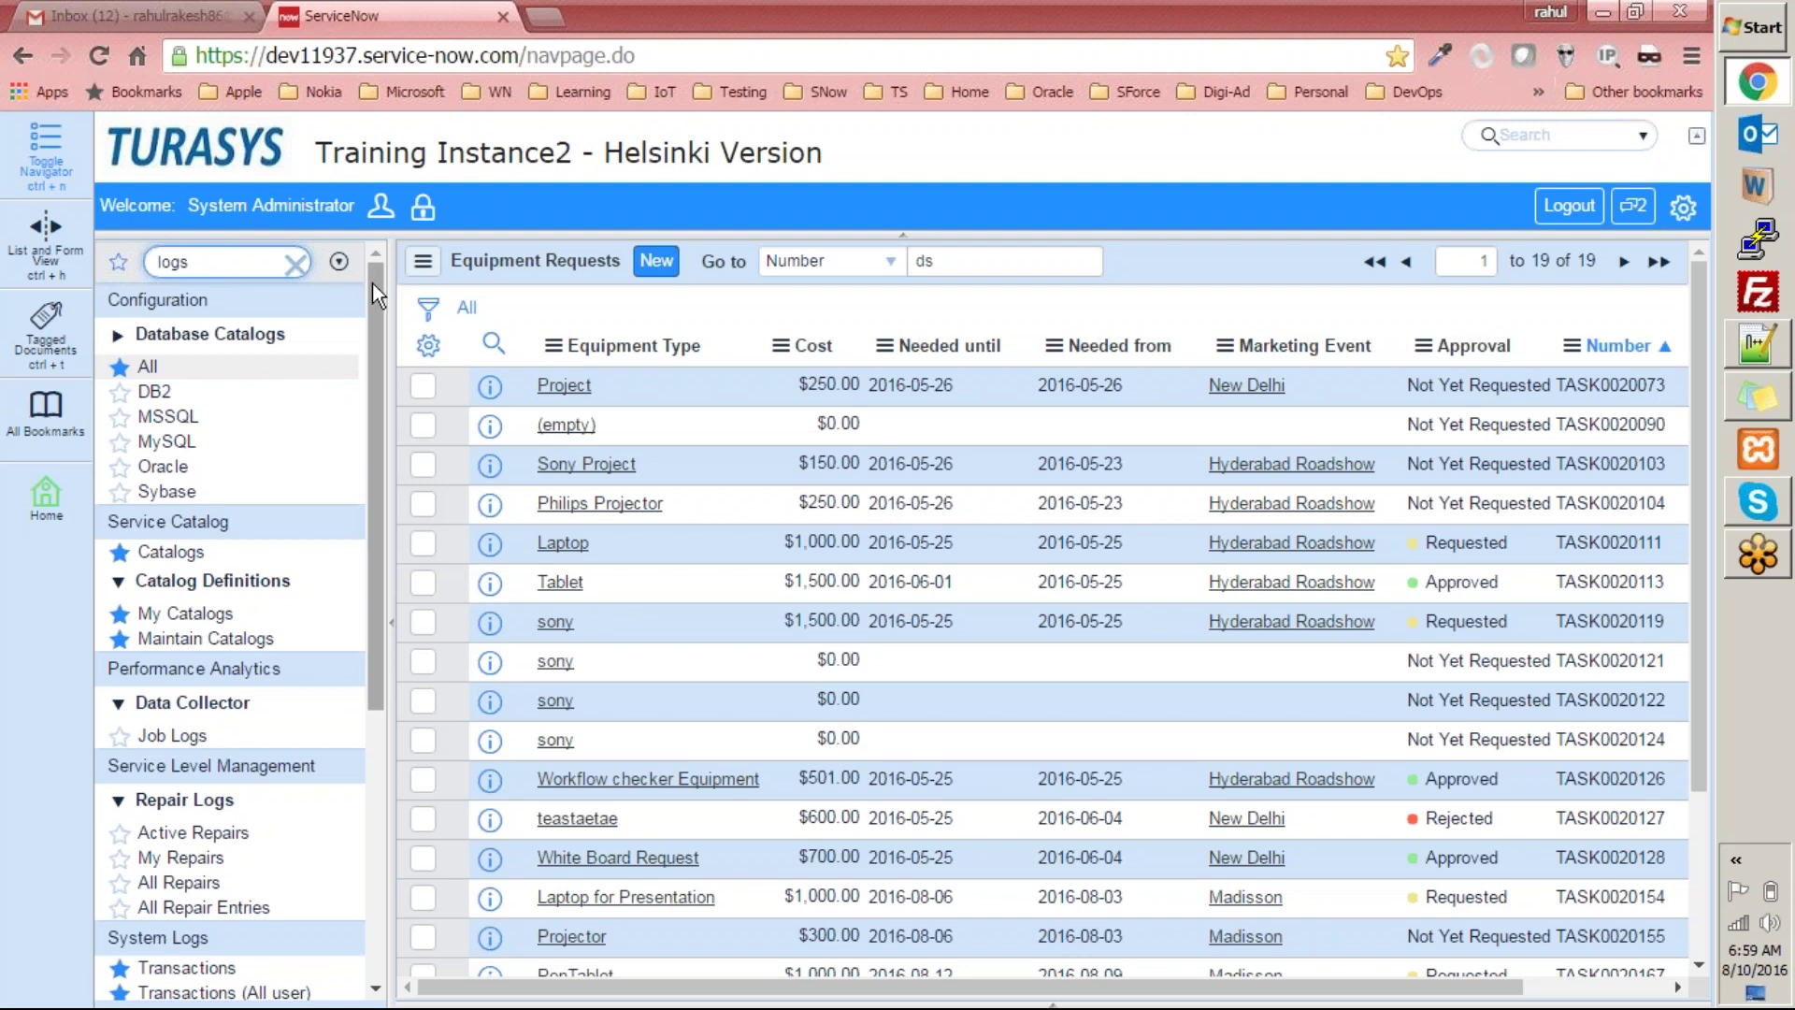
left_click_drag(372, 283, 351, 557)
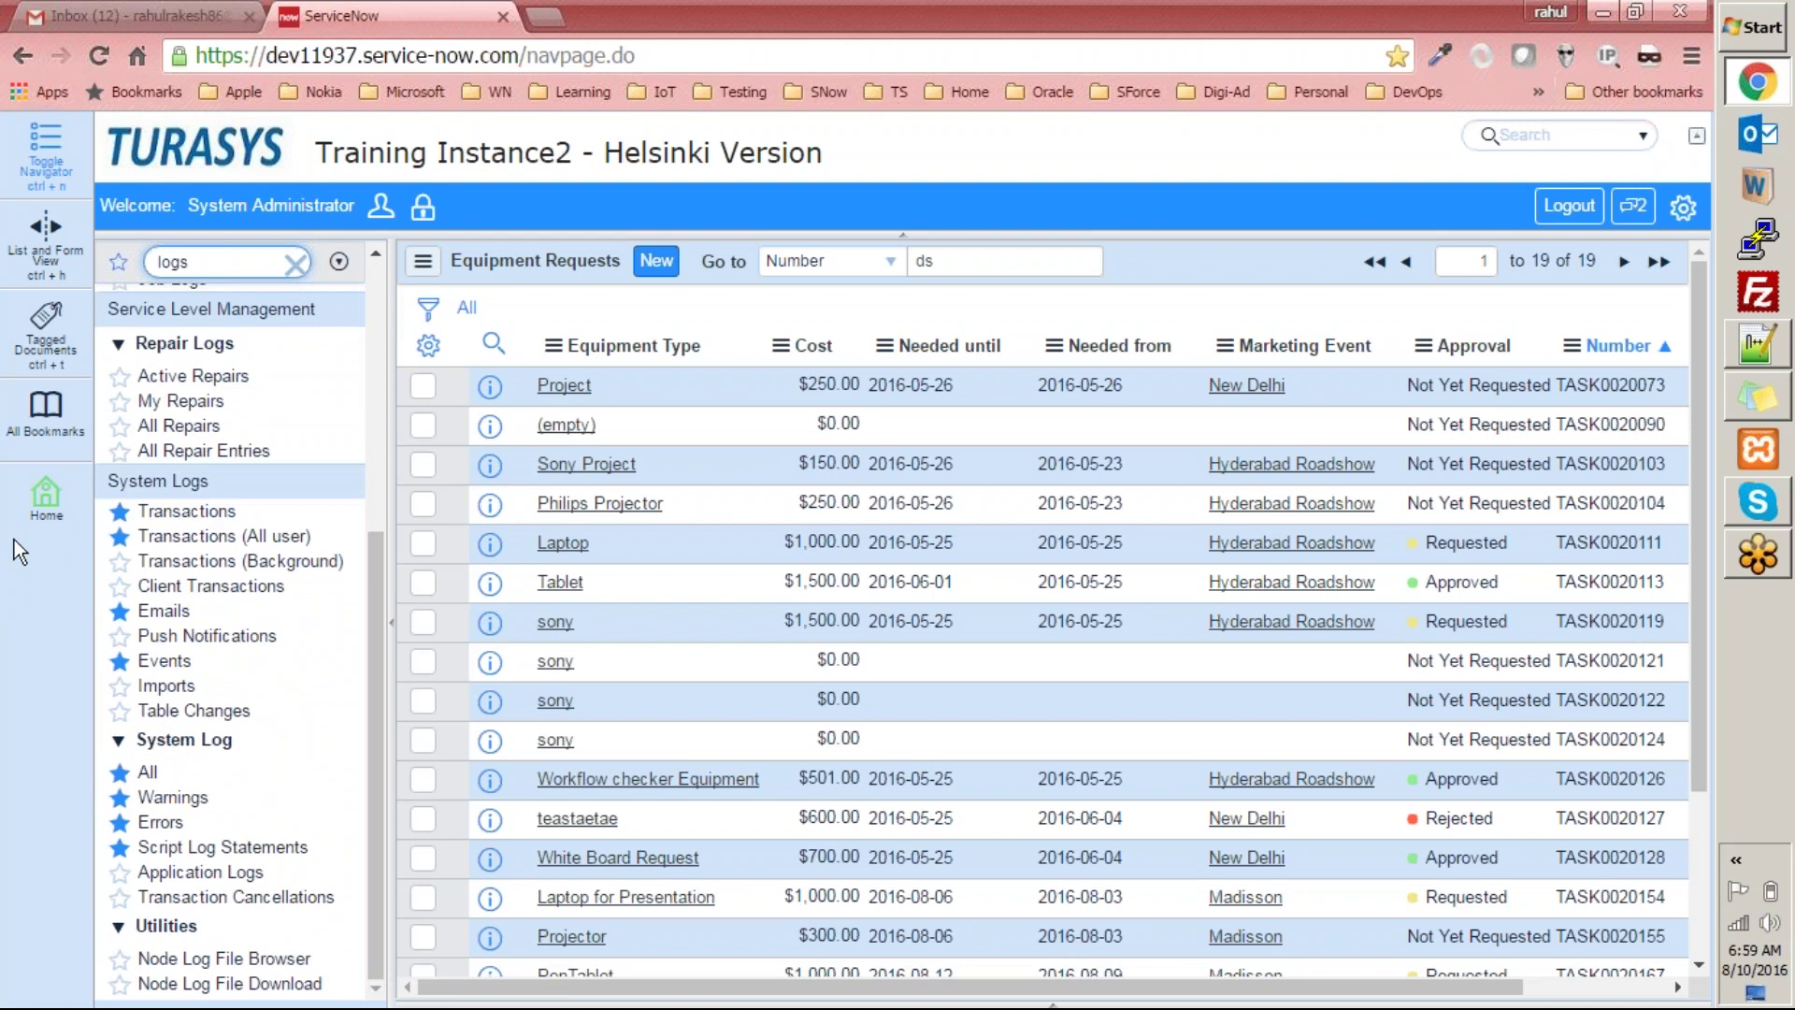
mouse_move(46, 495)
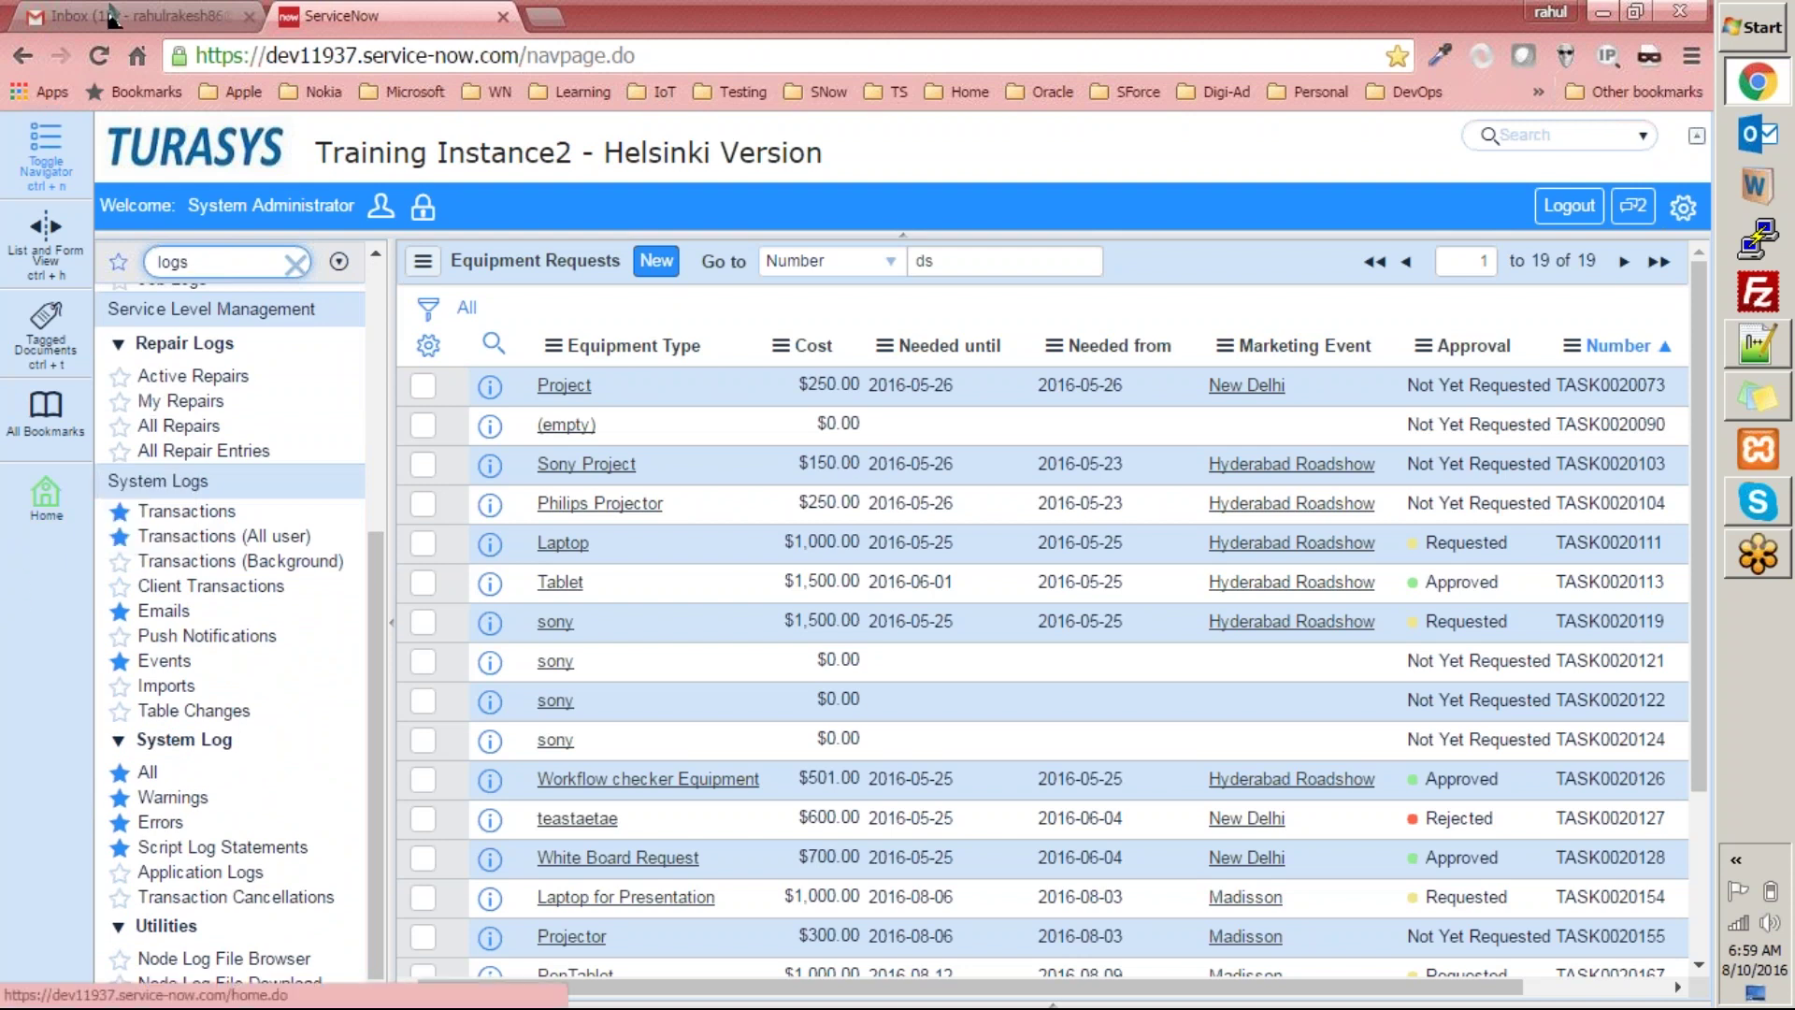
left_click(140, 16)
left_click(438, 222)
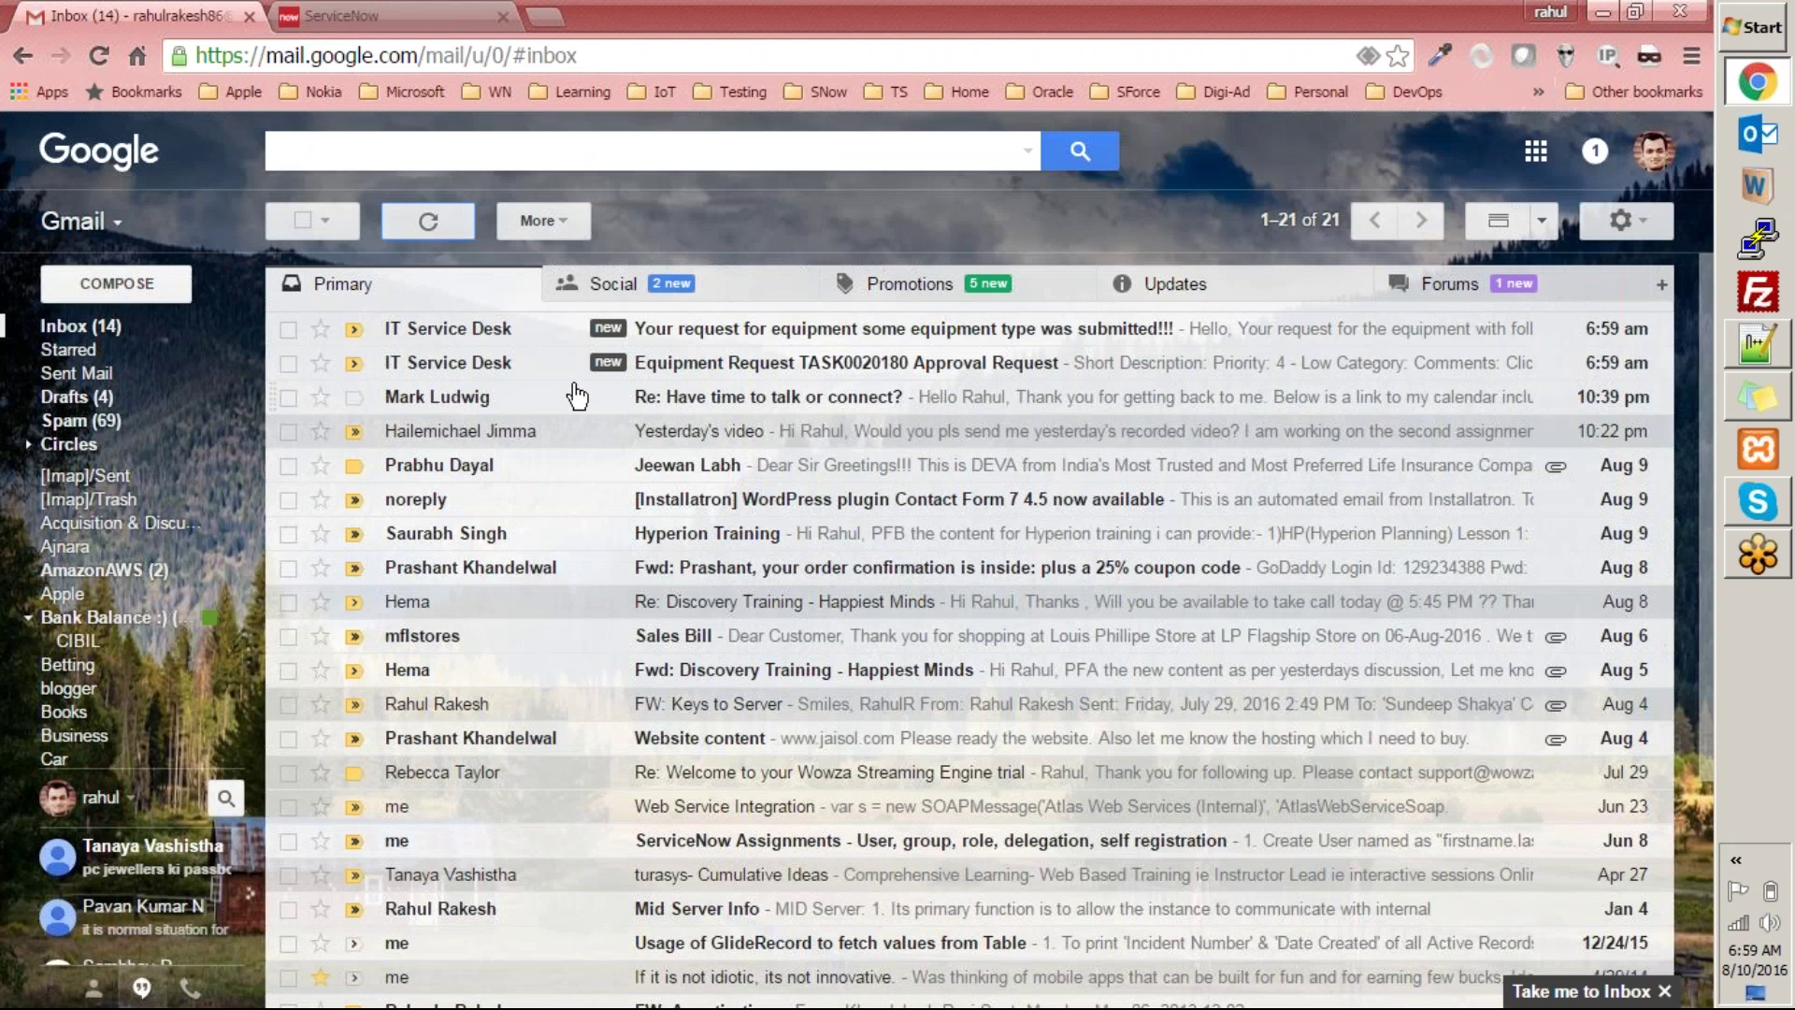
Check the sender and recipient details of the TASK0020180 approval request email.
left_click(619, 369)
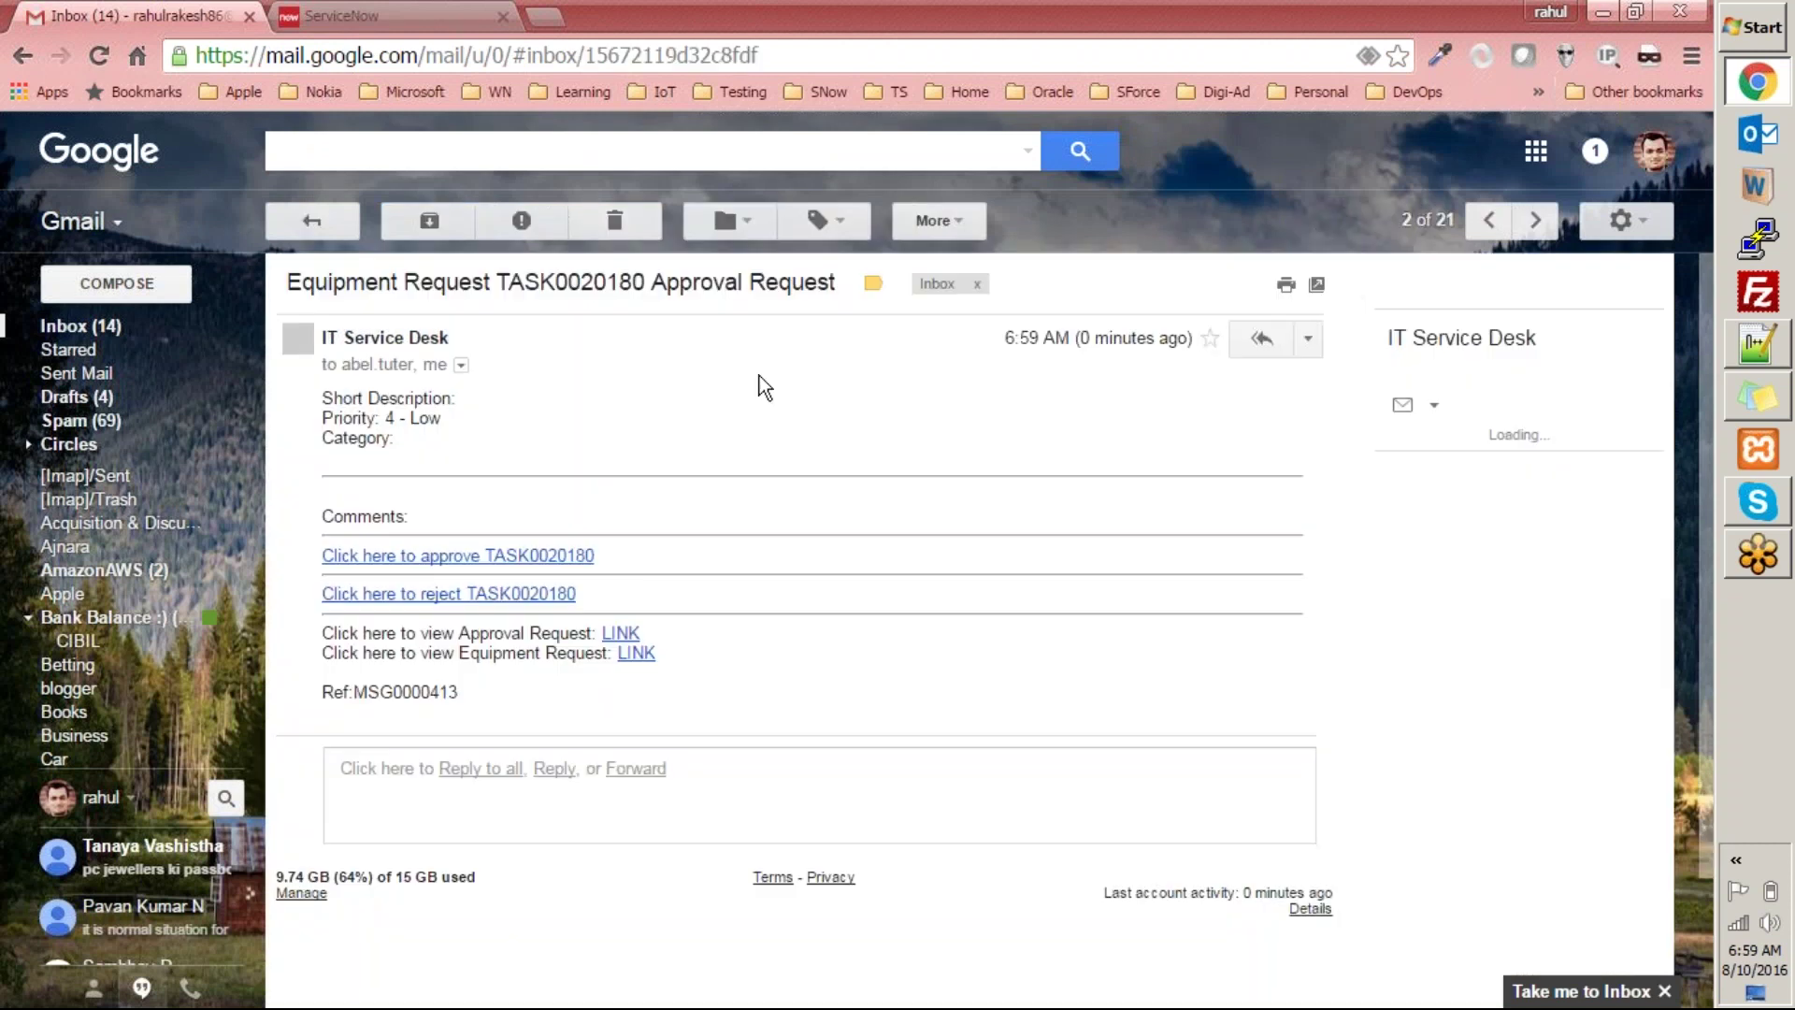
left_click(461, 364)
left_click(361, 471)
left_click(316, 222)
Review the equipment request submitted email's recipients and body text.
left_click(318, 312)
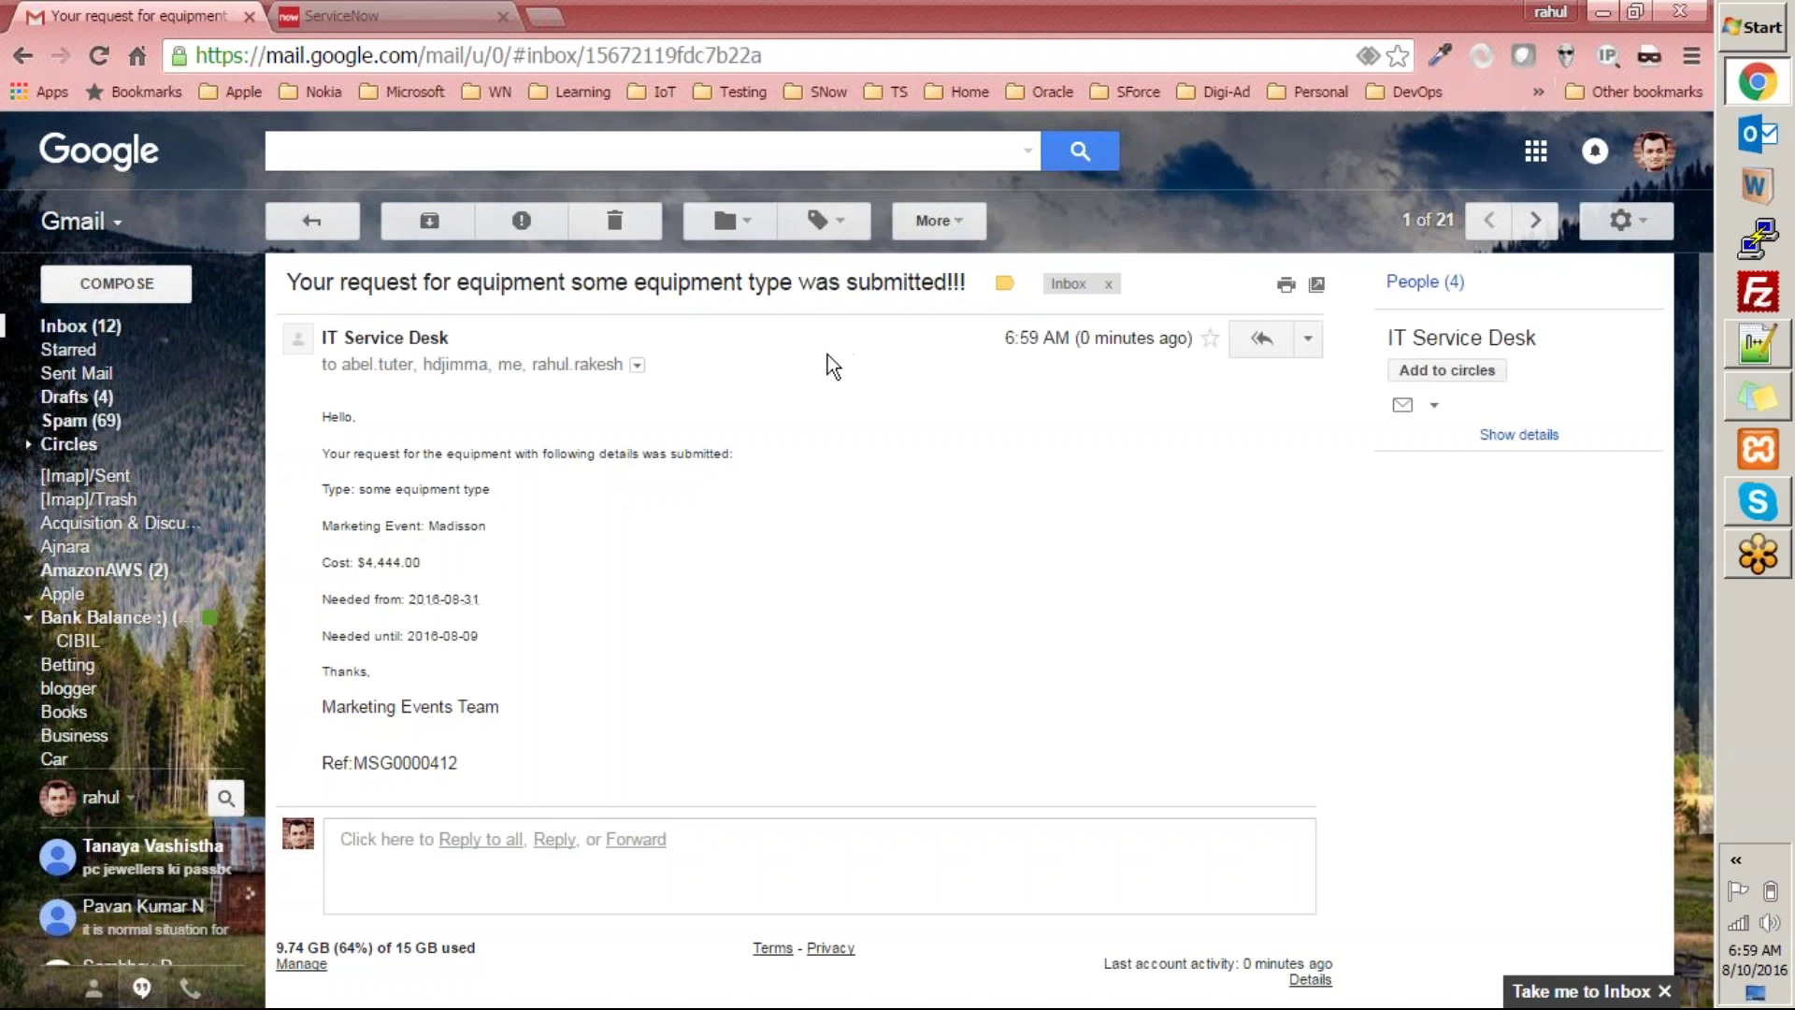
left_click(637, 365)
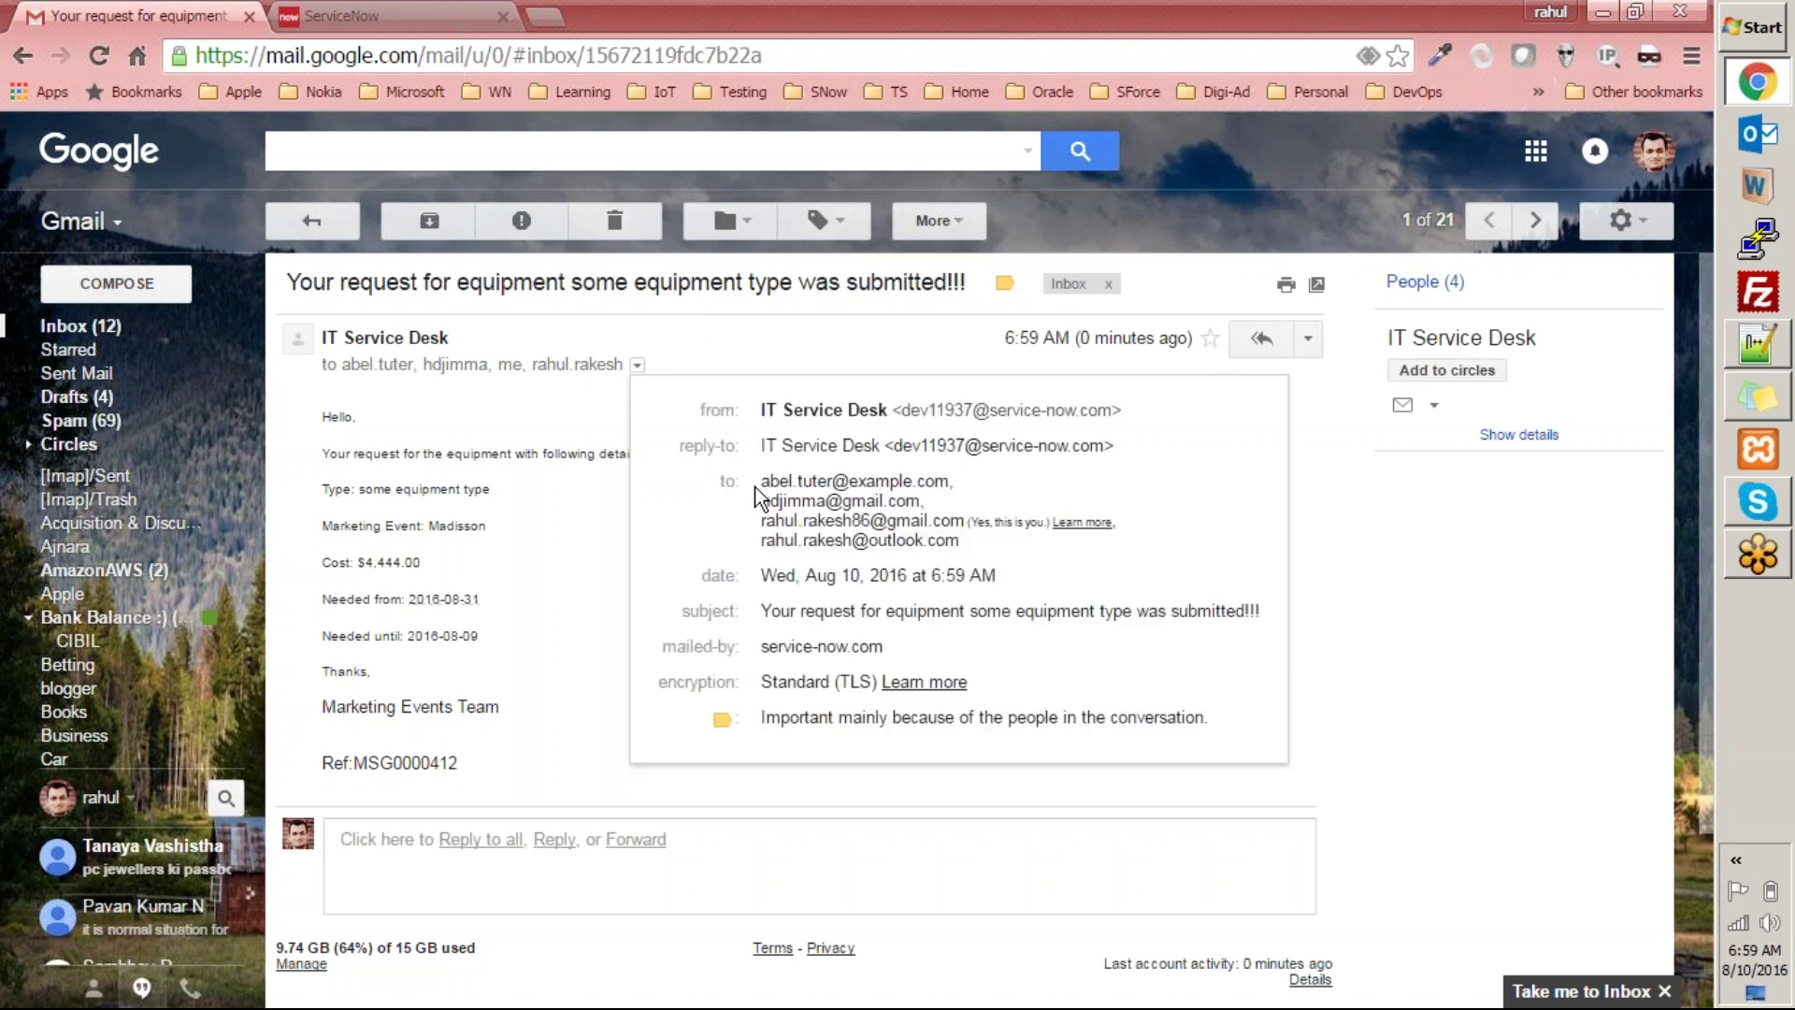
left_click_drag(760, 480, 981, 481)
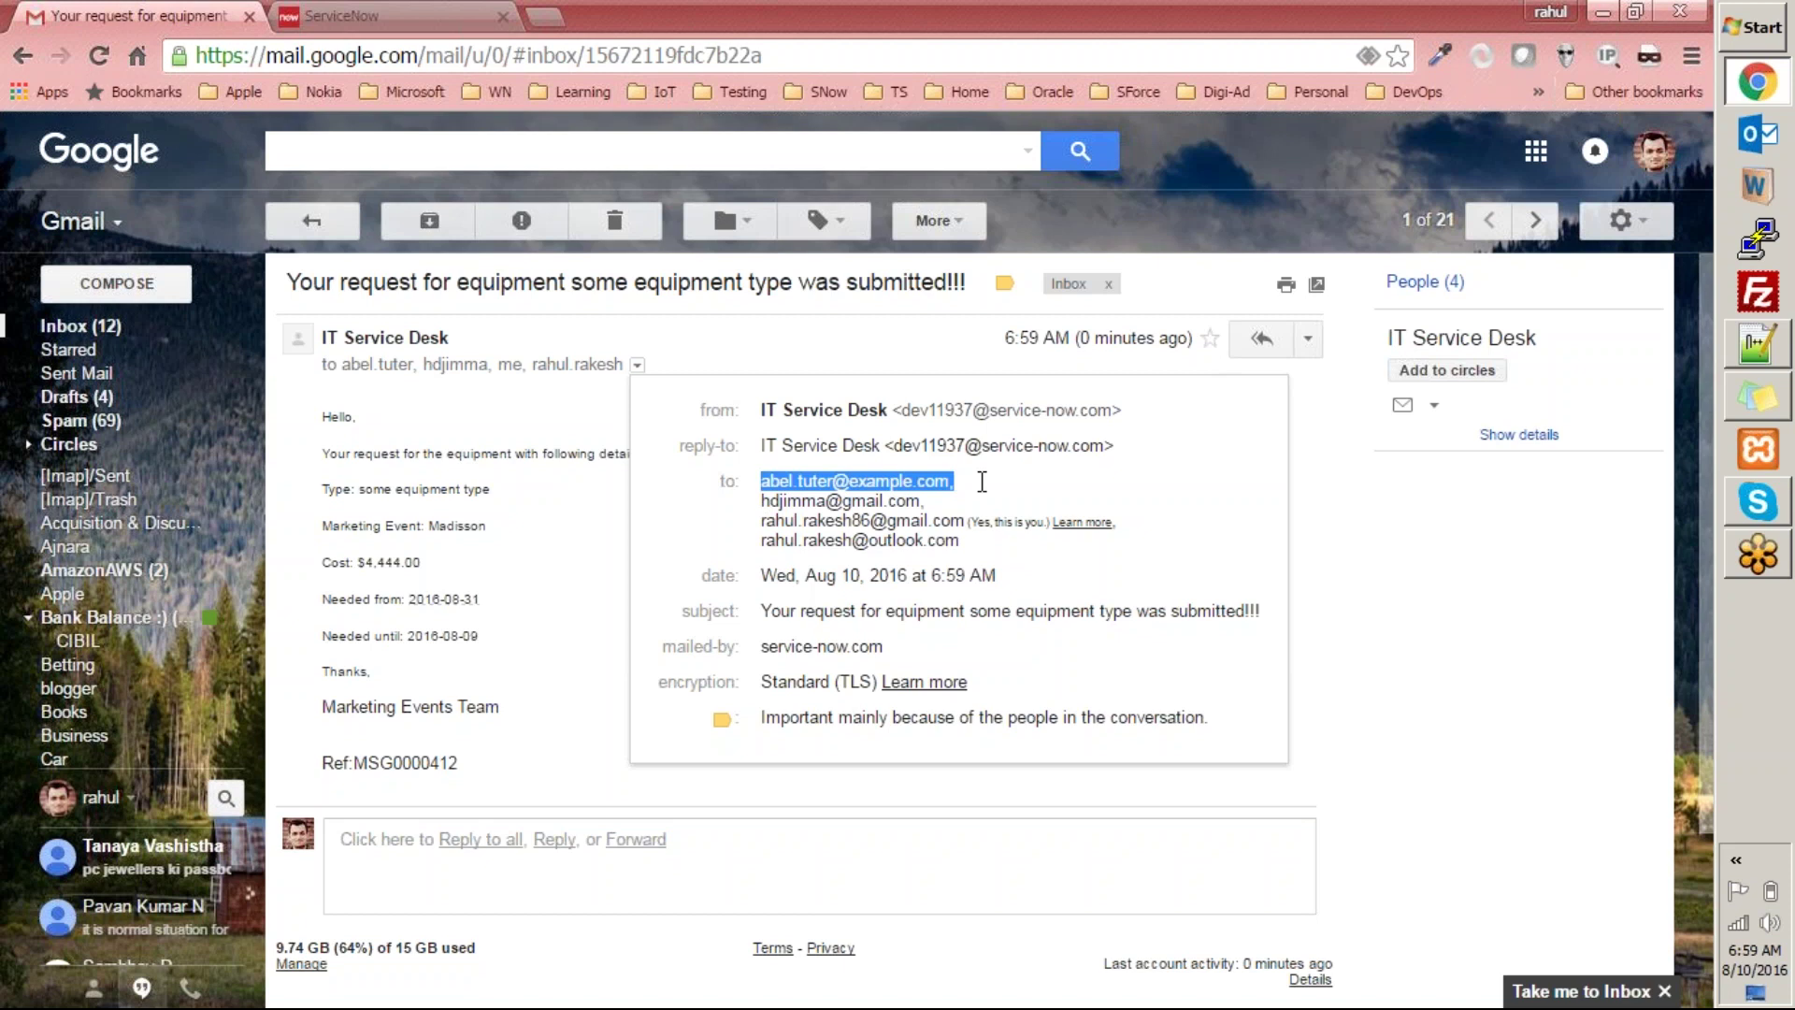
left_click(720, 531)
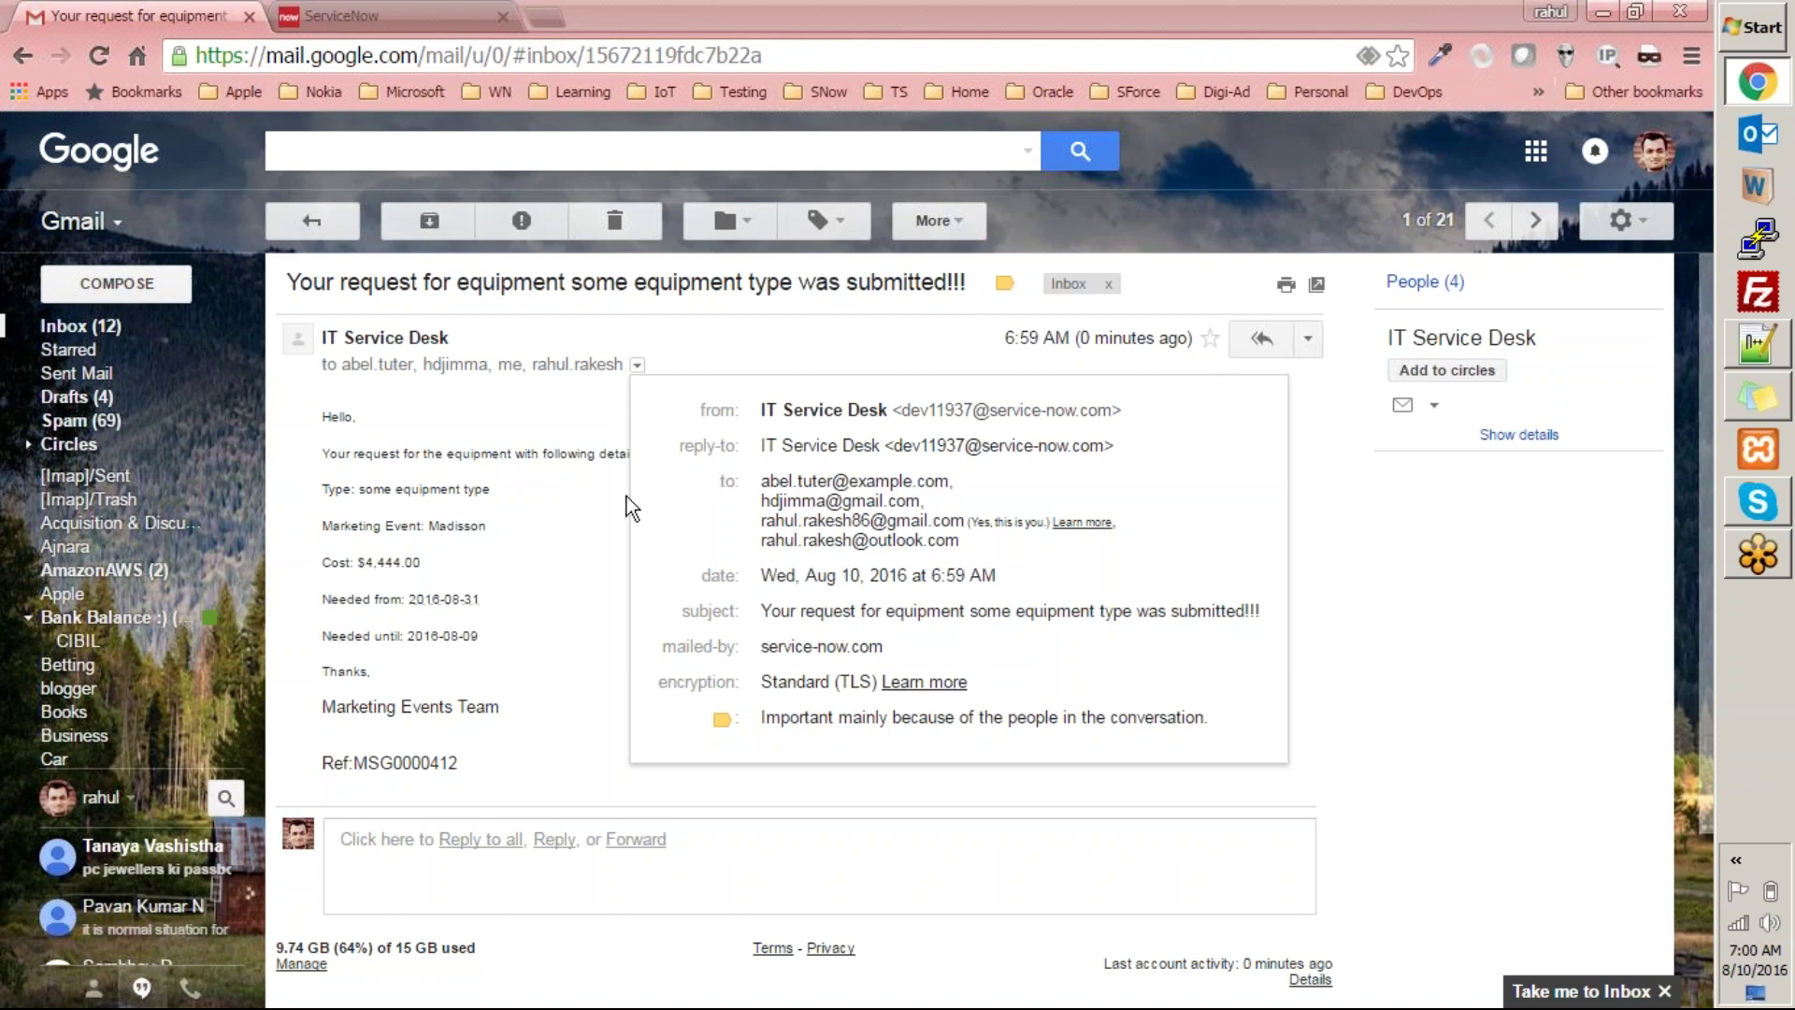
left_click(467, 475)
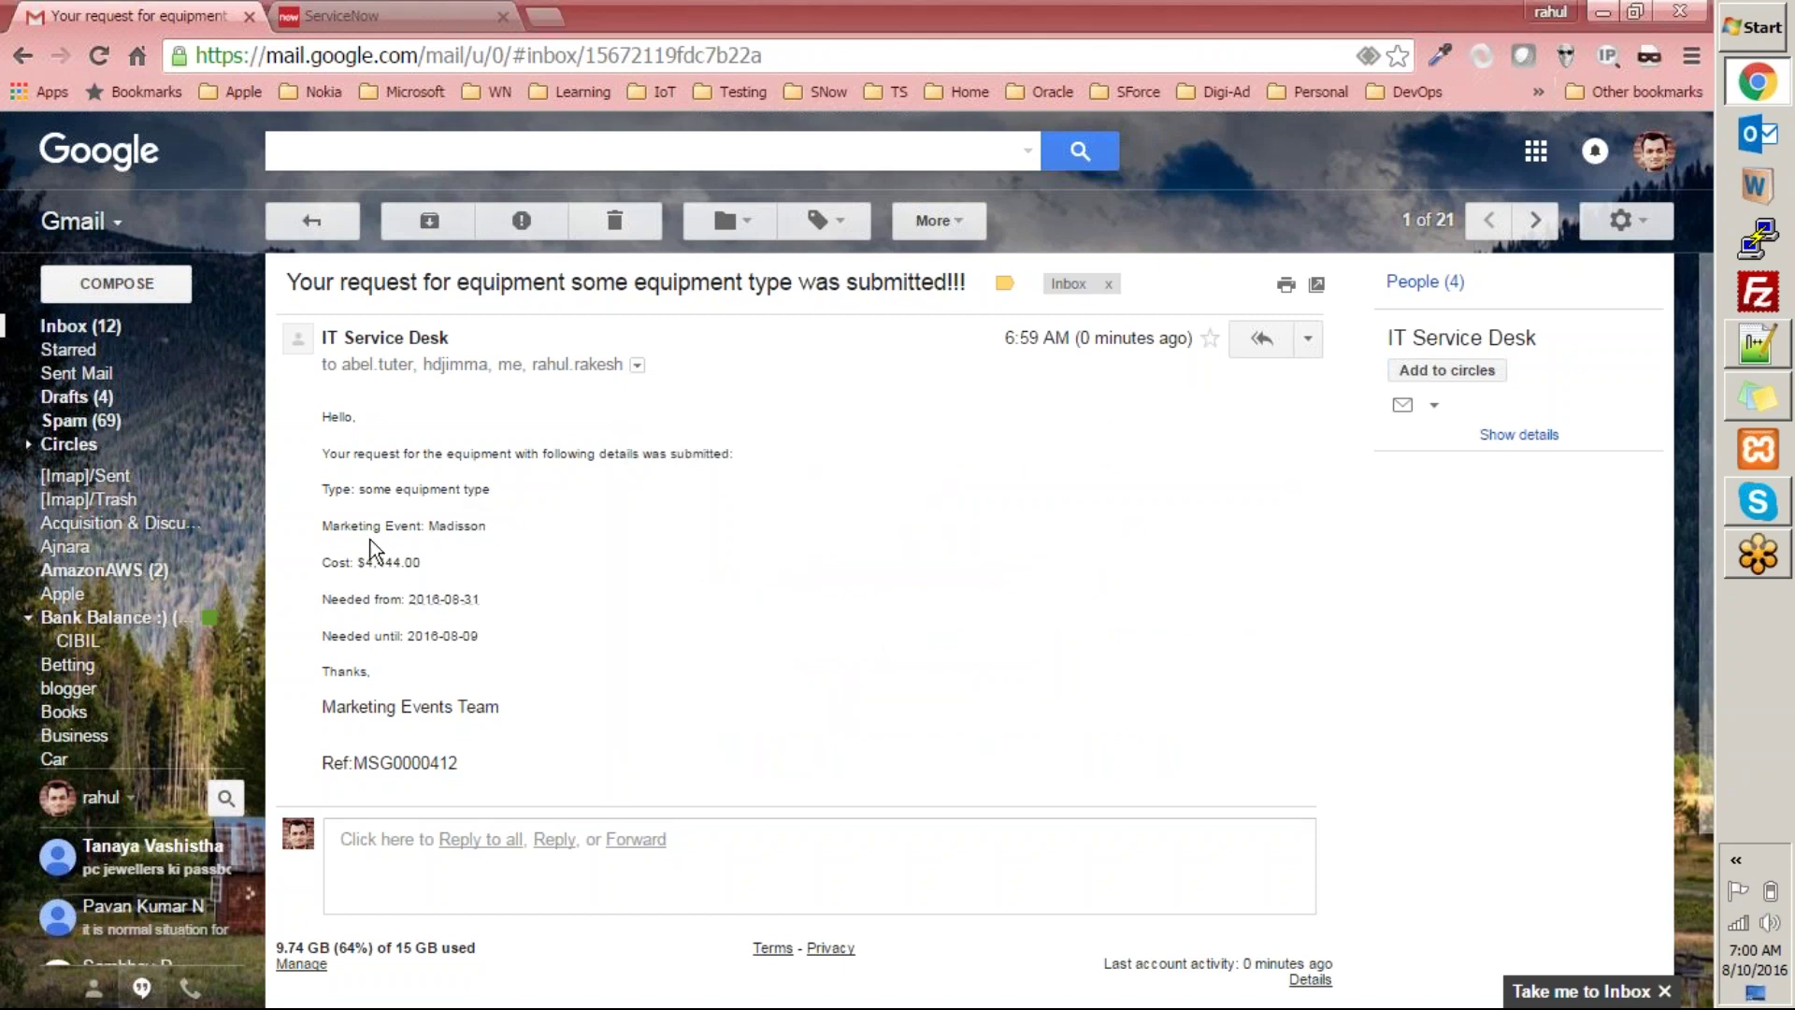
left_click_drag(318, 525, 377, 525)
left_click(388, 522)
Delete both IT Service Desk emails and switch back to ServiceNow.
left_click(620, 222)
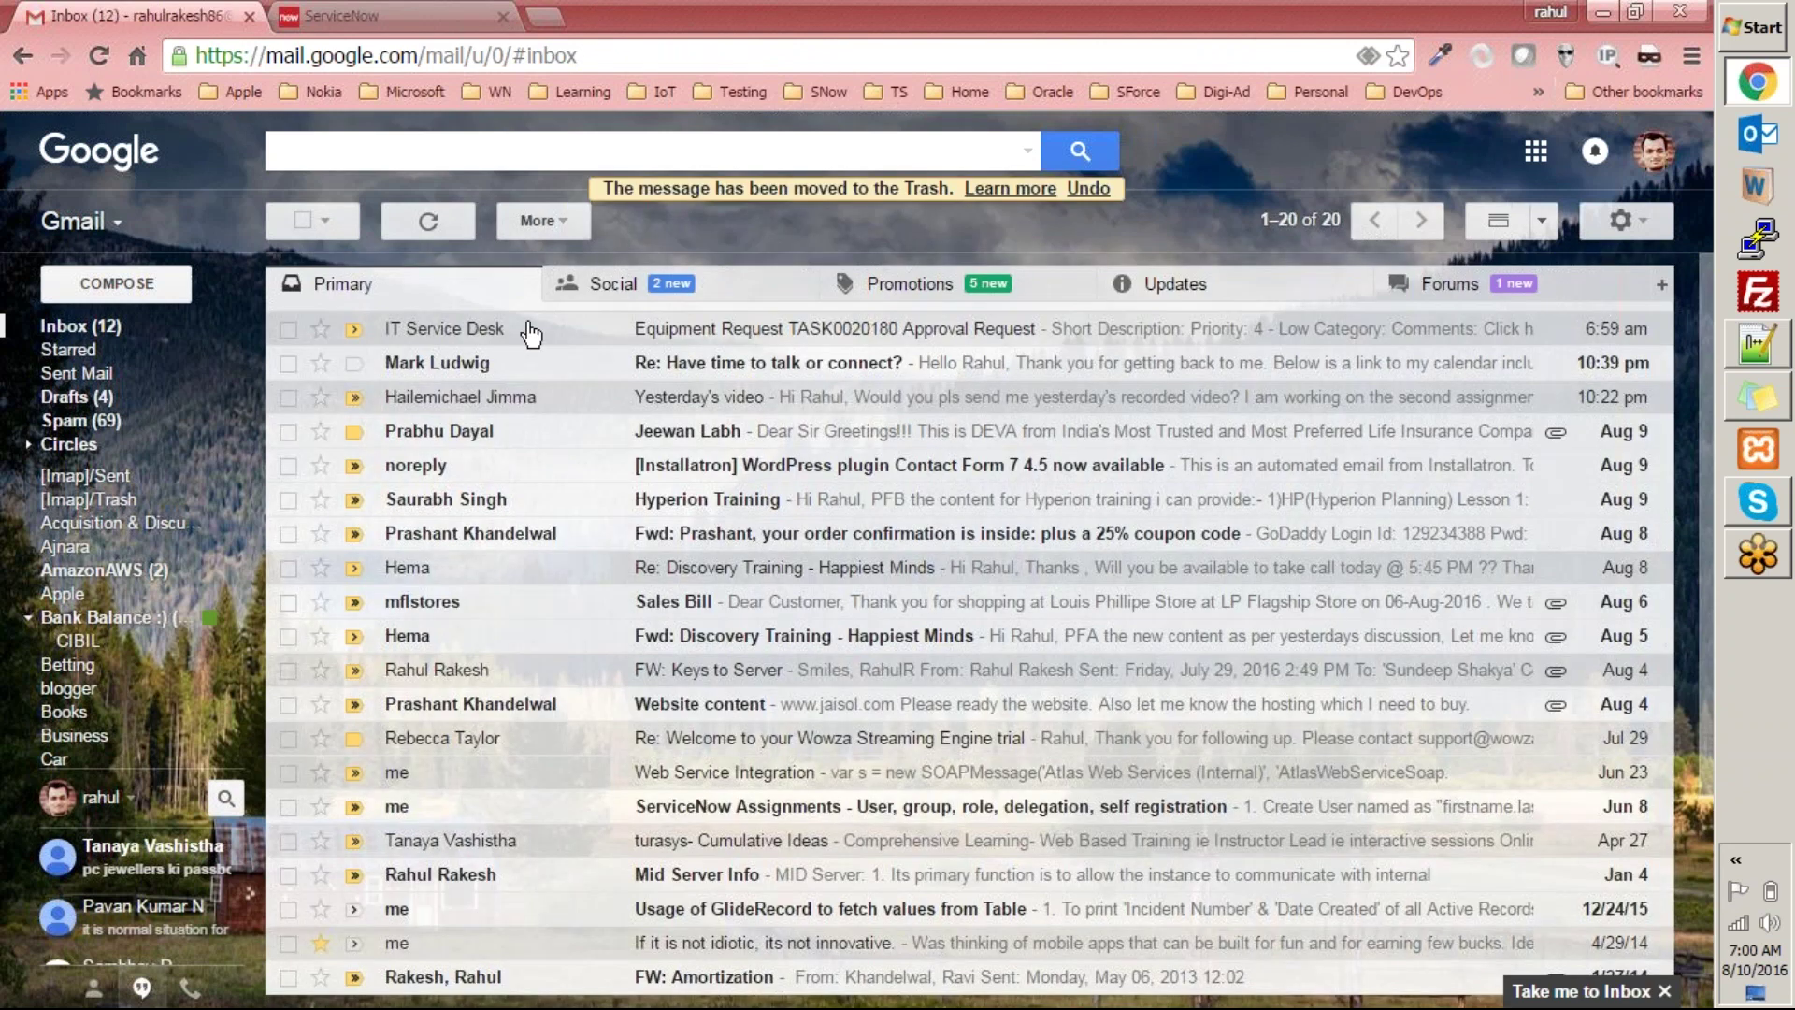
left_click(524, 329)
left_click(614, 222)
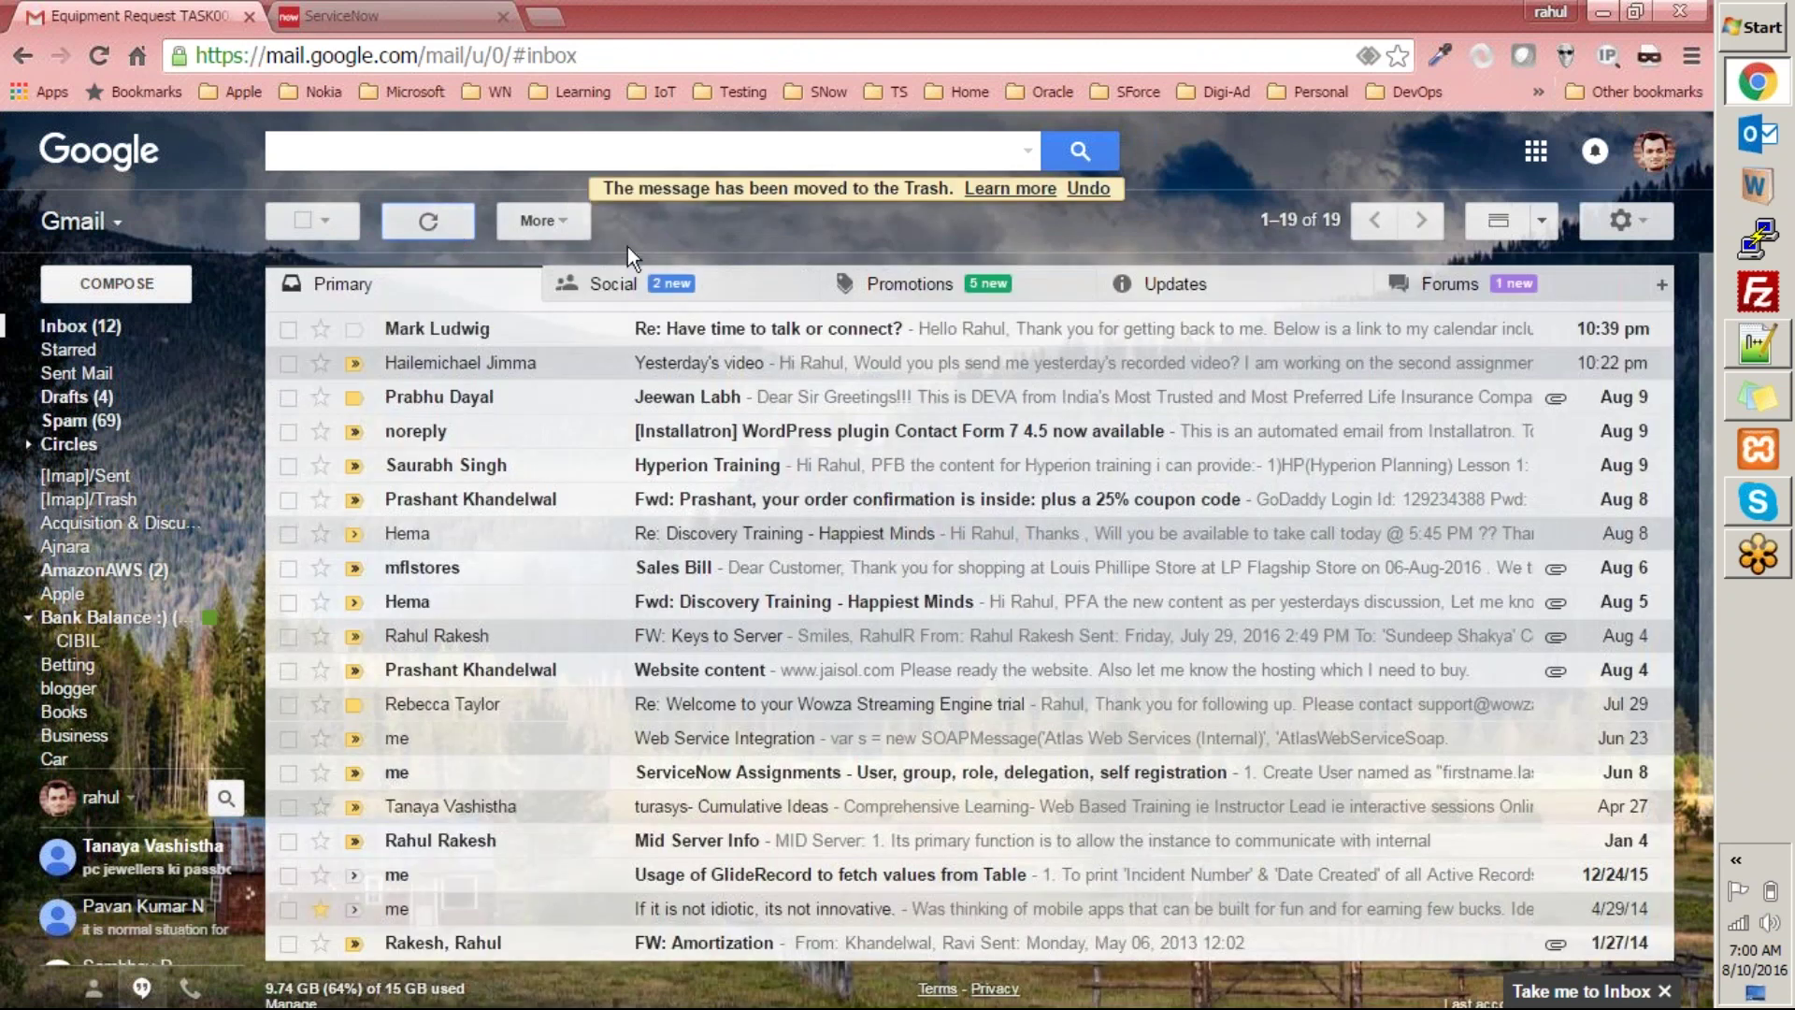
left_click(351, 15)
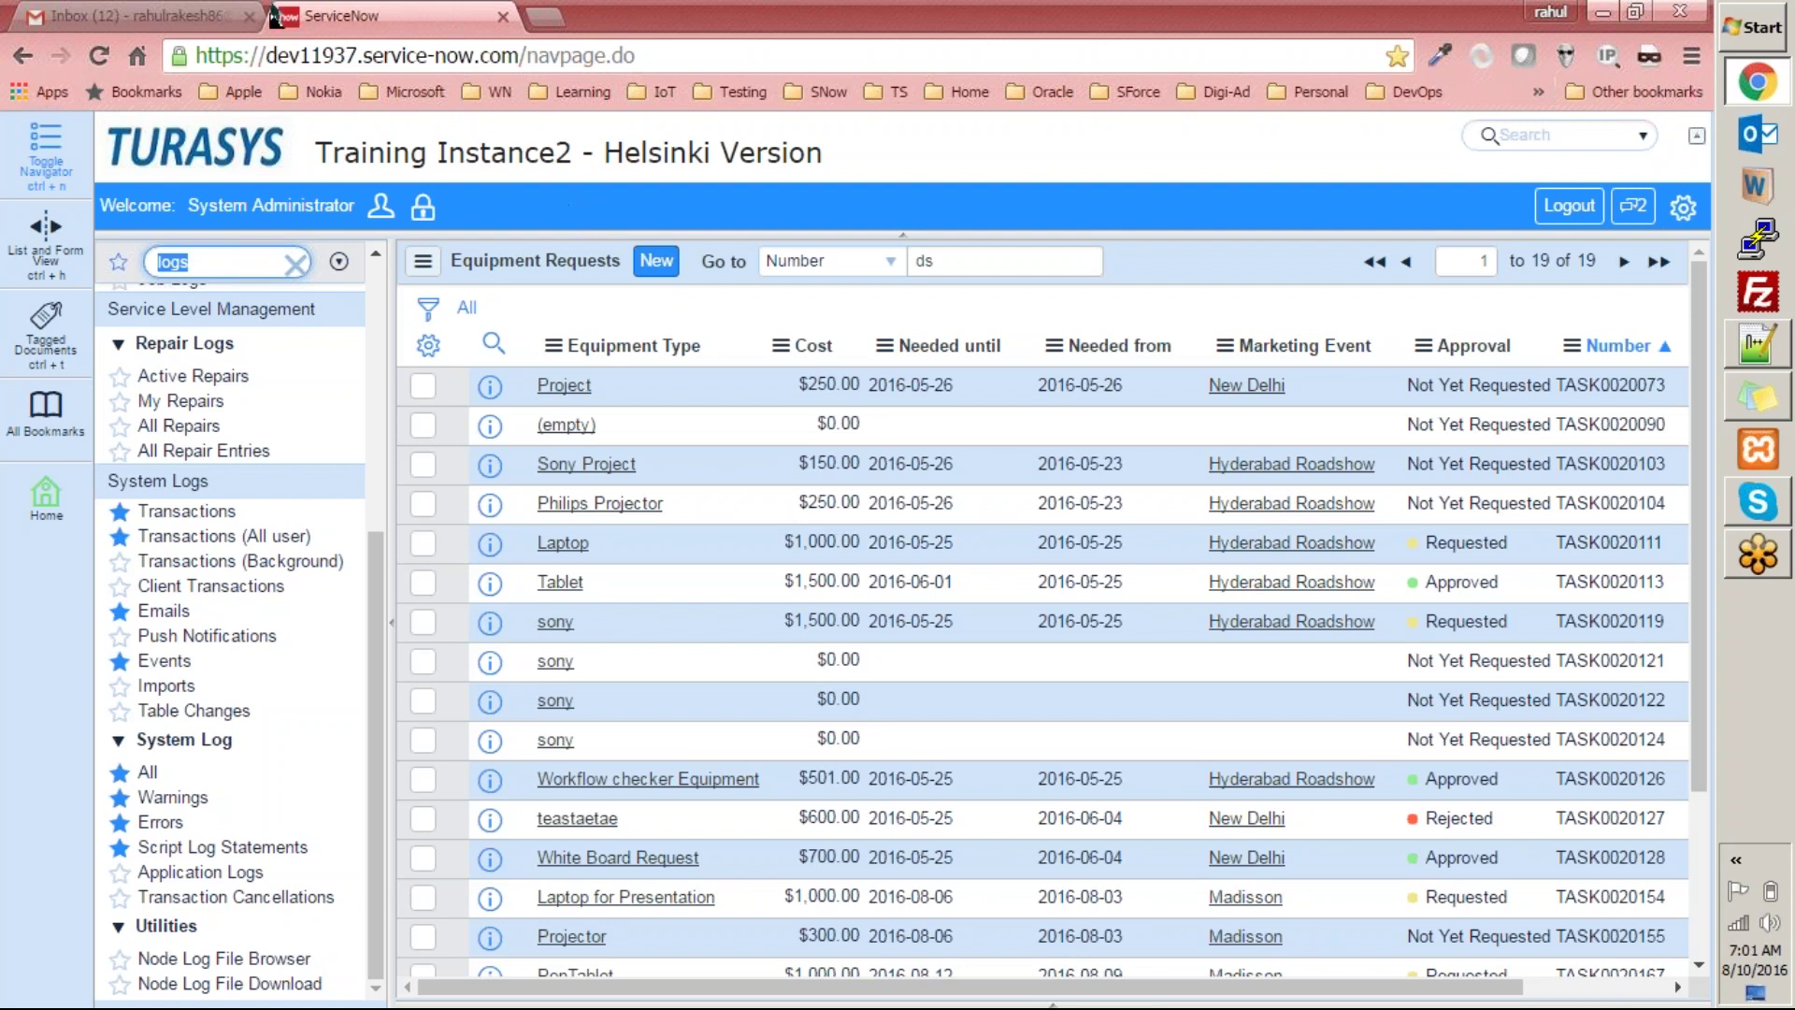
Open System Logs > Emails to list today's four sent emails.
left_click(1447, 31)
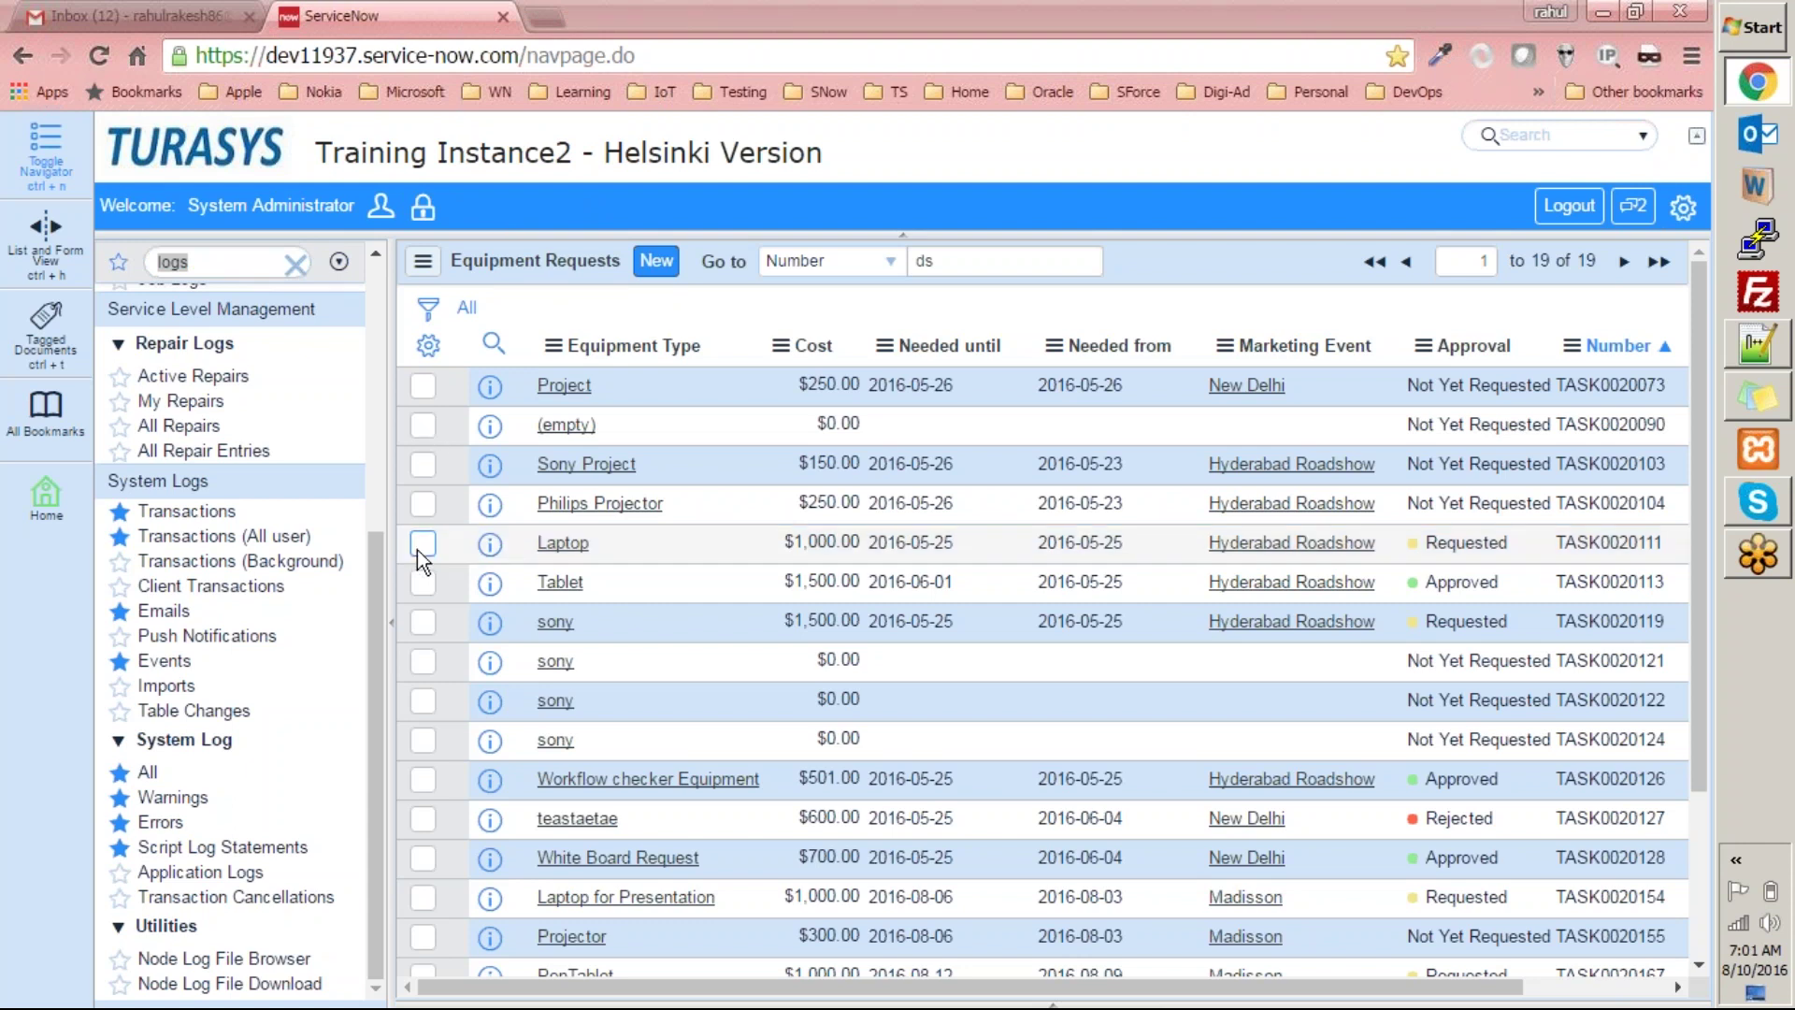
left_click(377, 593)
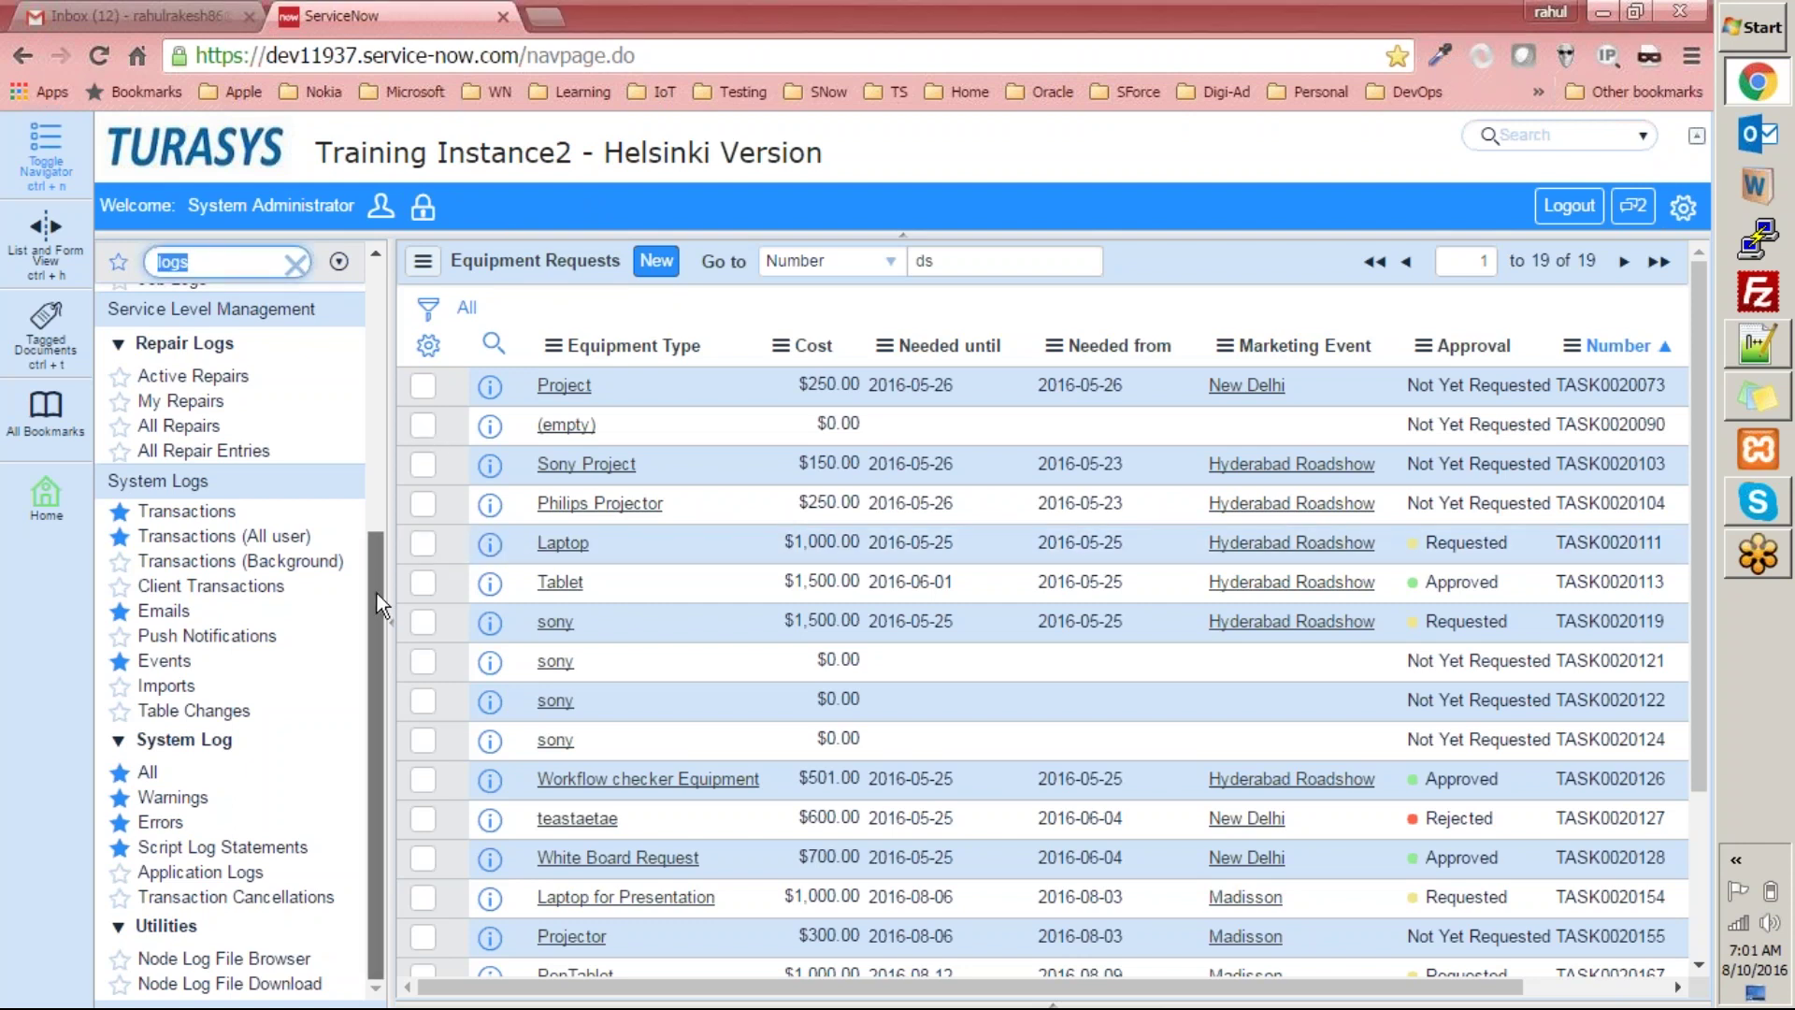
left_click(203, 265)
left_click(120, 512)
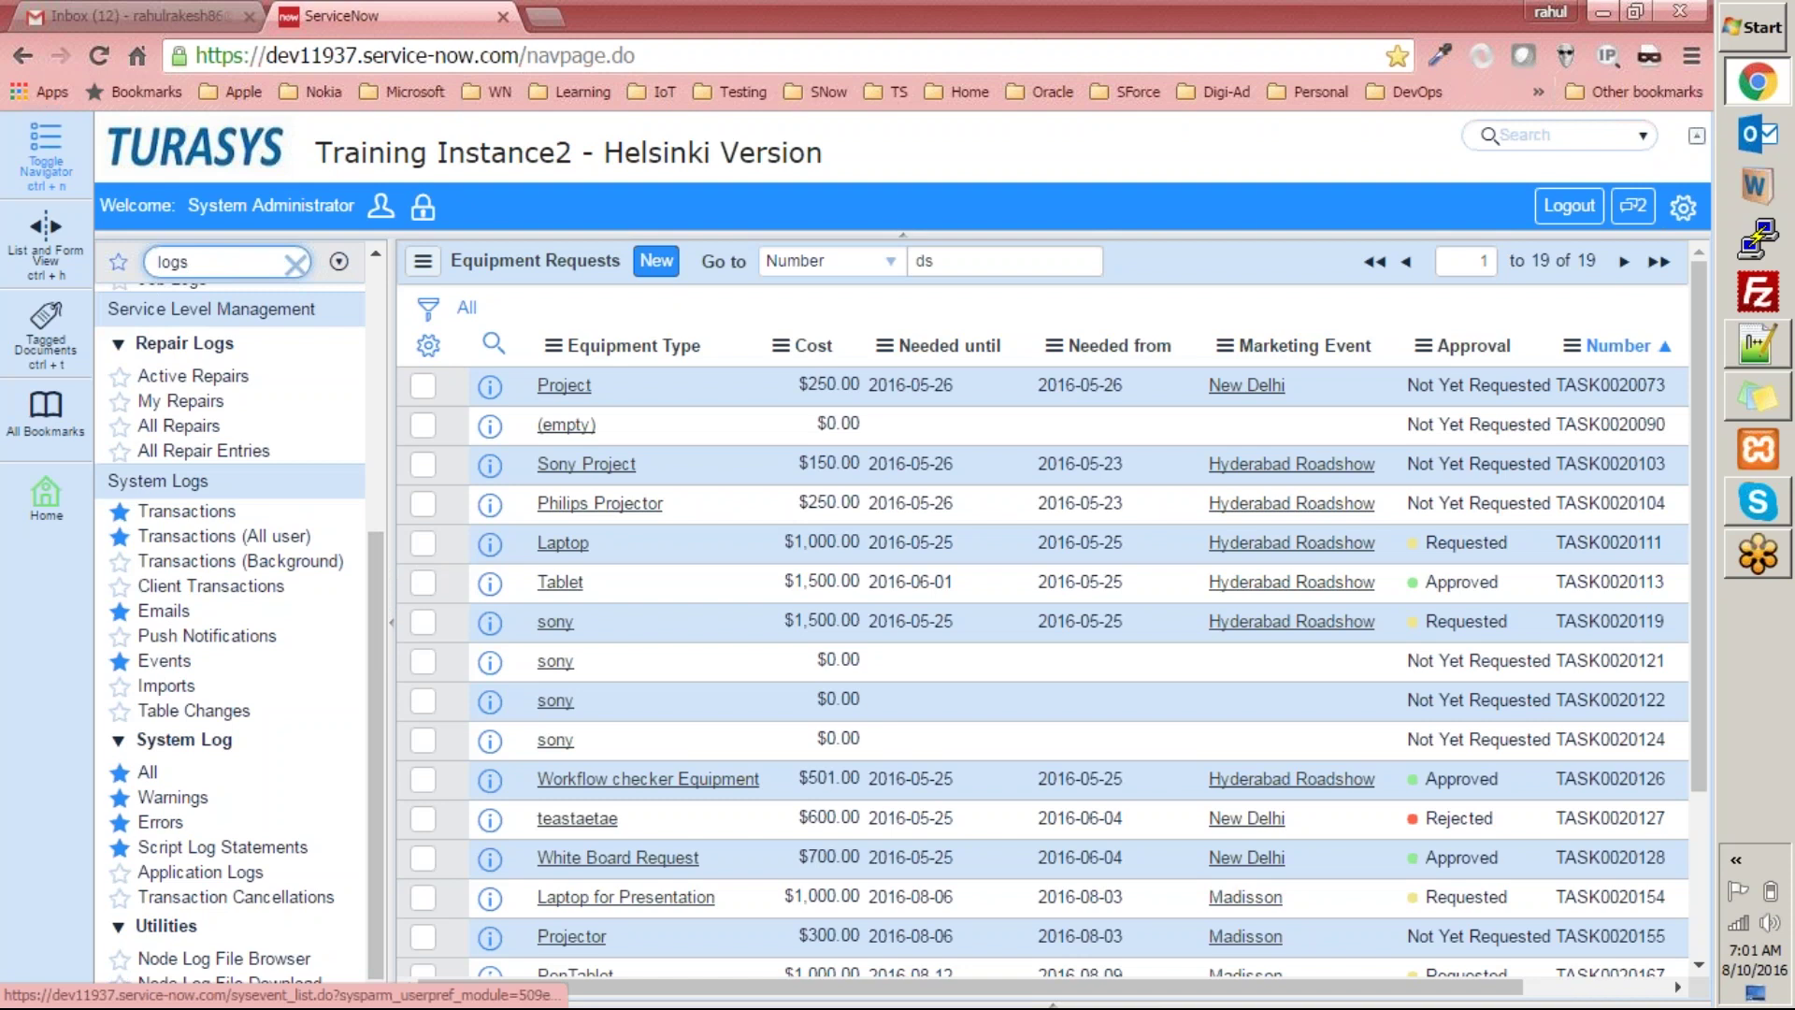
left_click(161, 611)
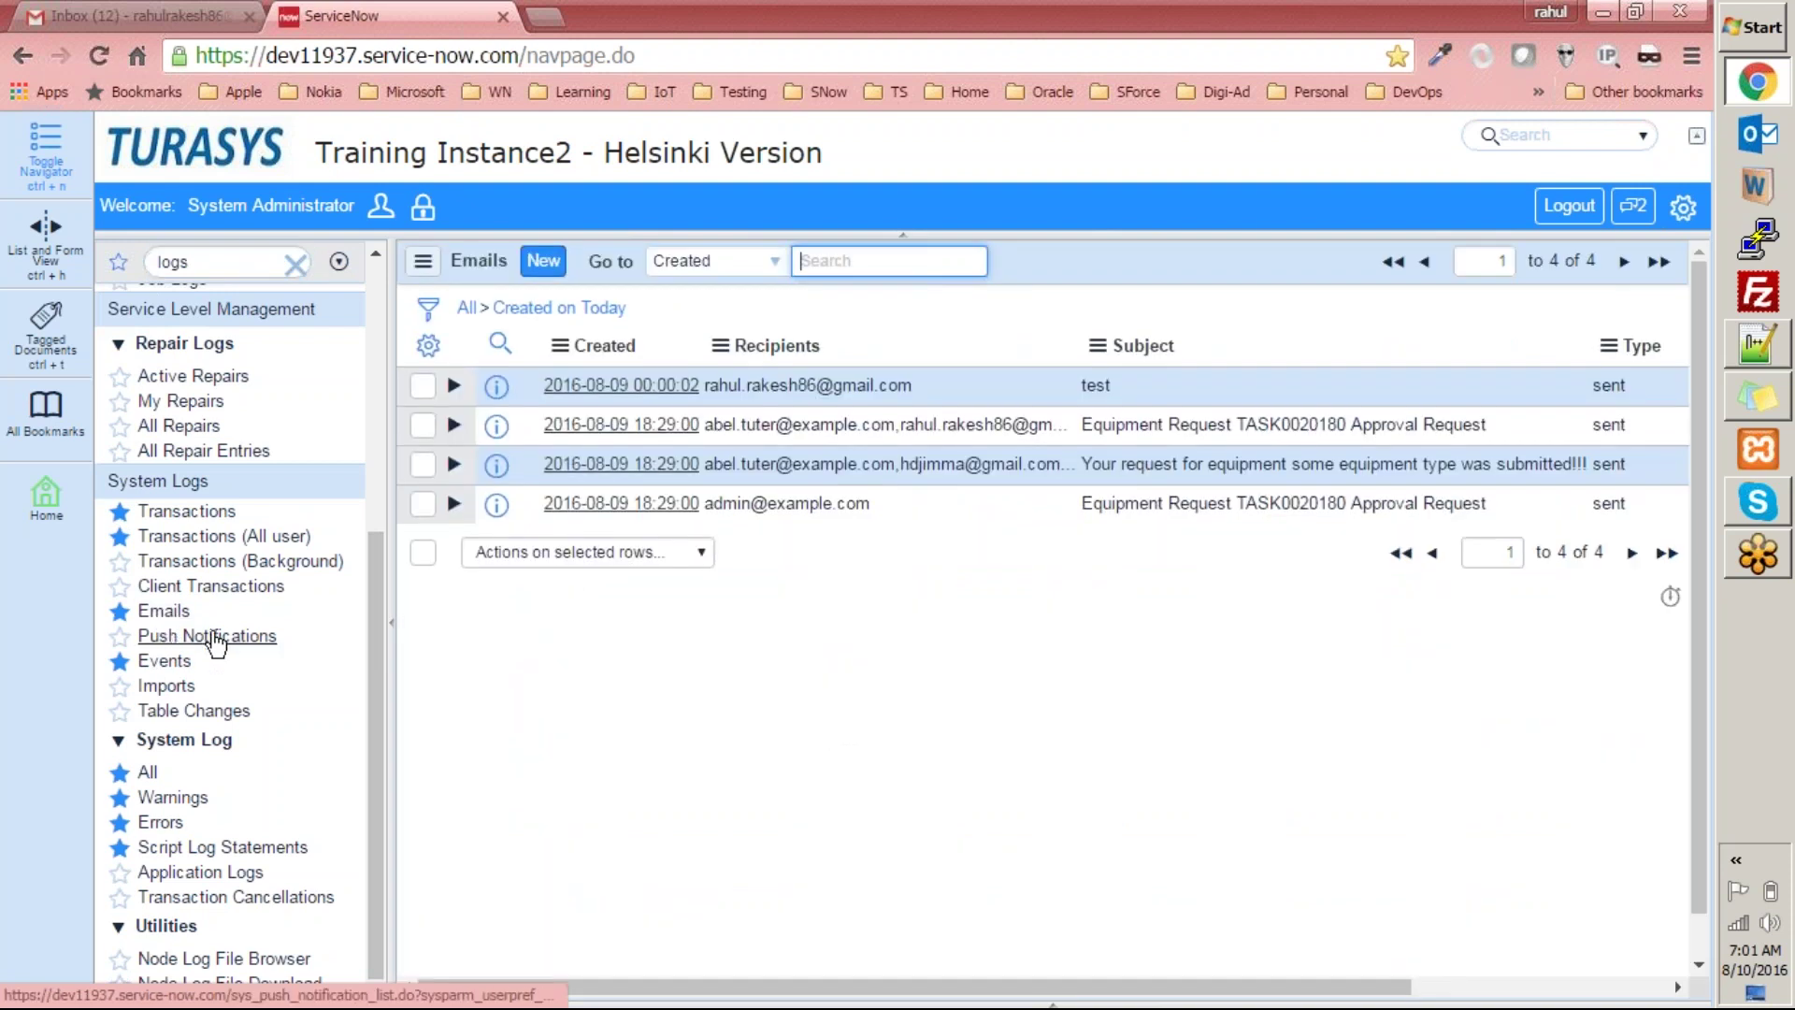
Try editing the test email's Type, keeping it as sent and cancelling the edit.
left_click(674, 697)
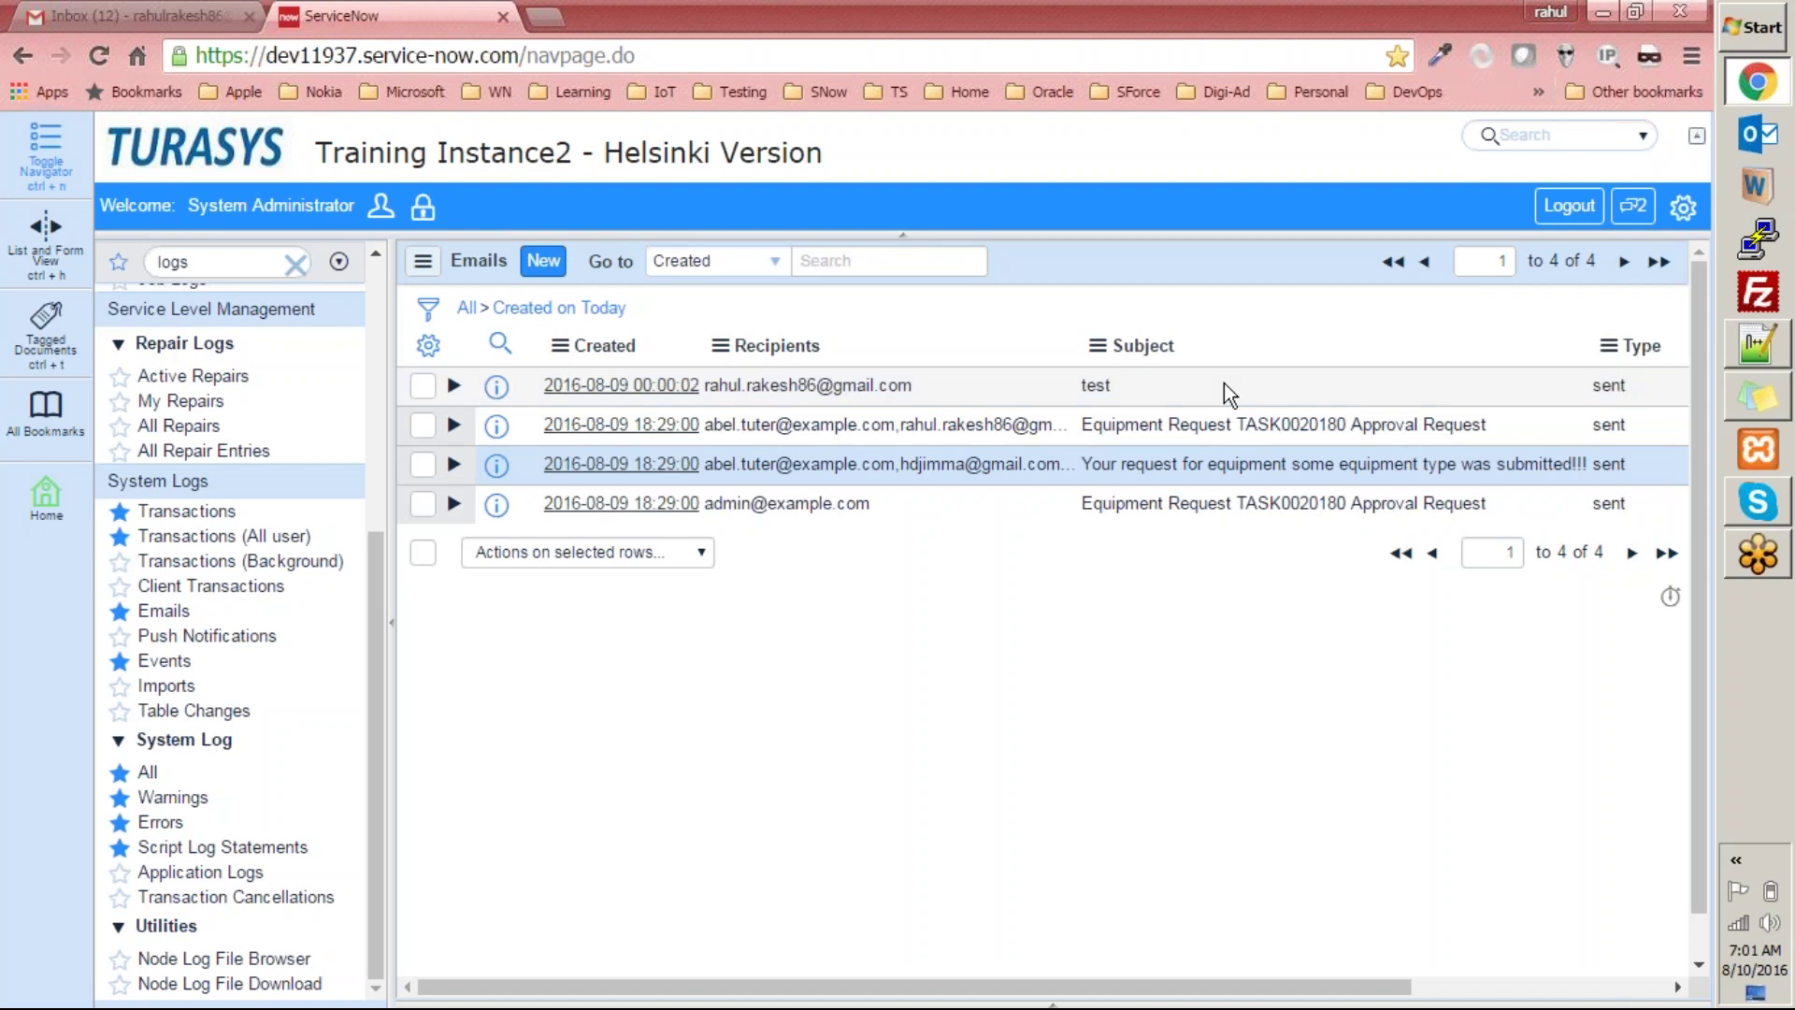
left_click(1628, 387)
left_click(1629, 387)
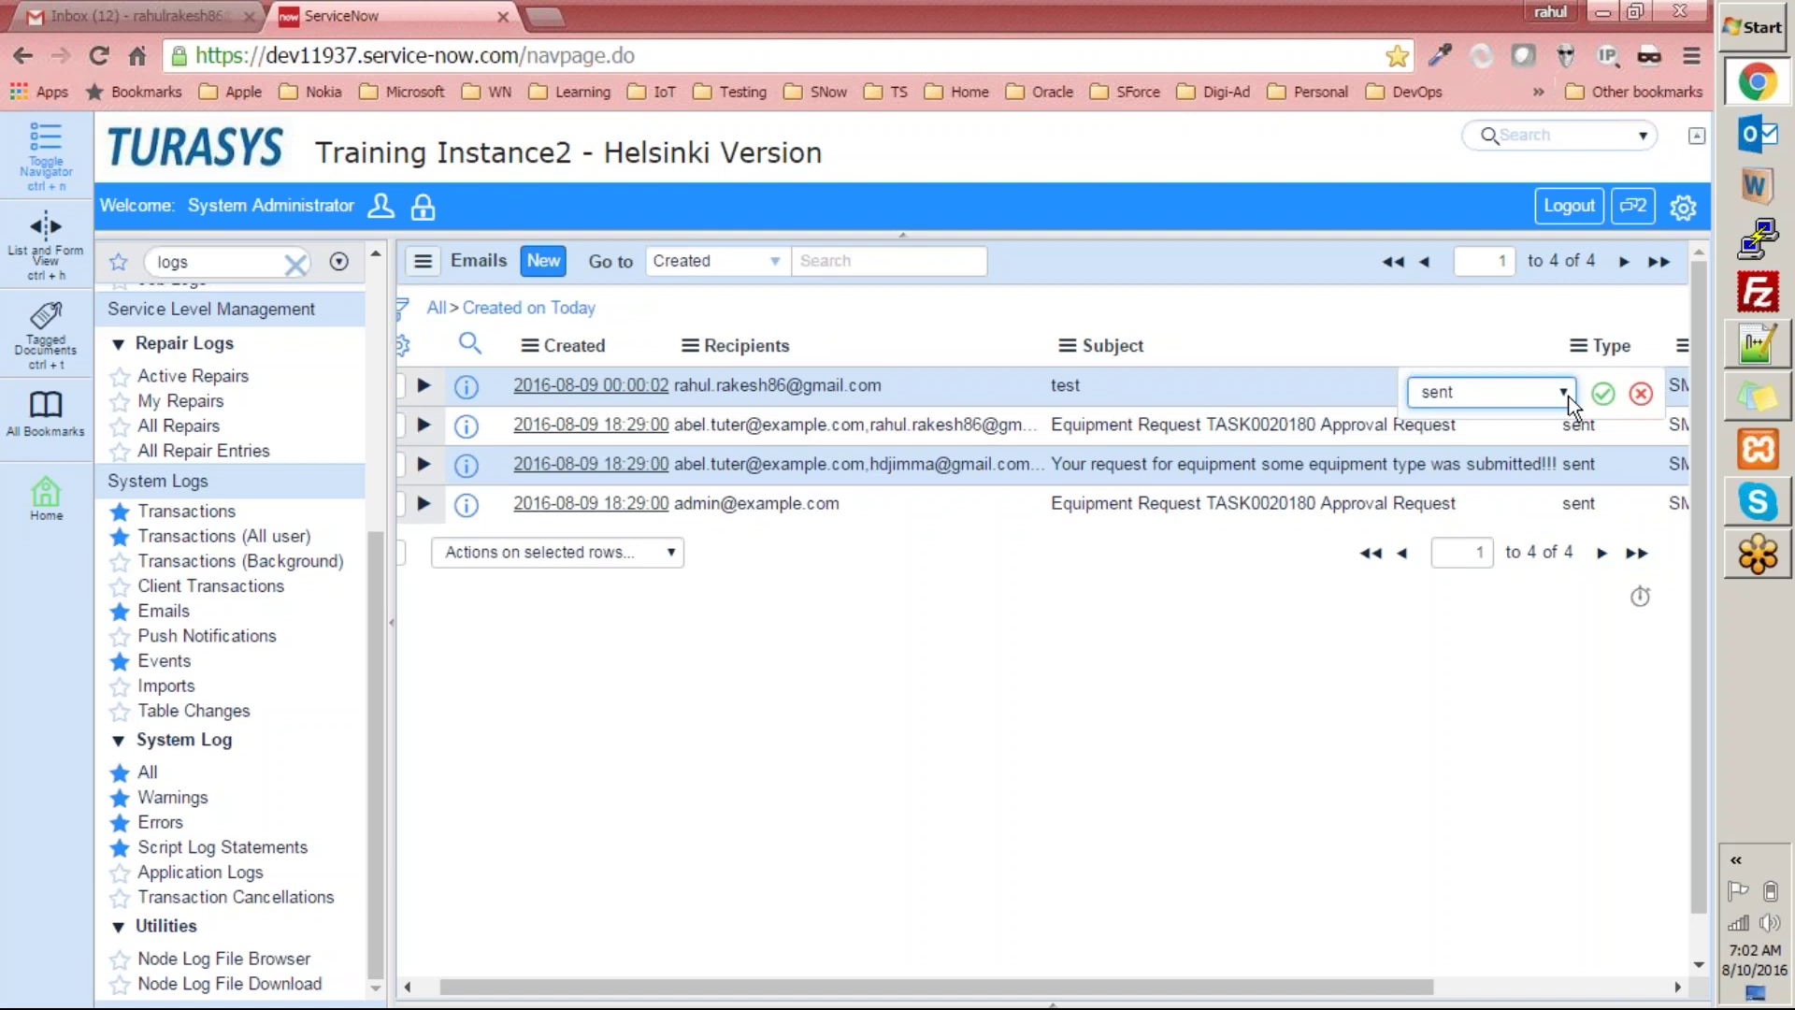
left_click(1557, 394)
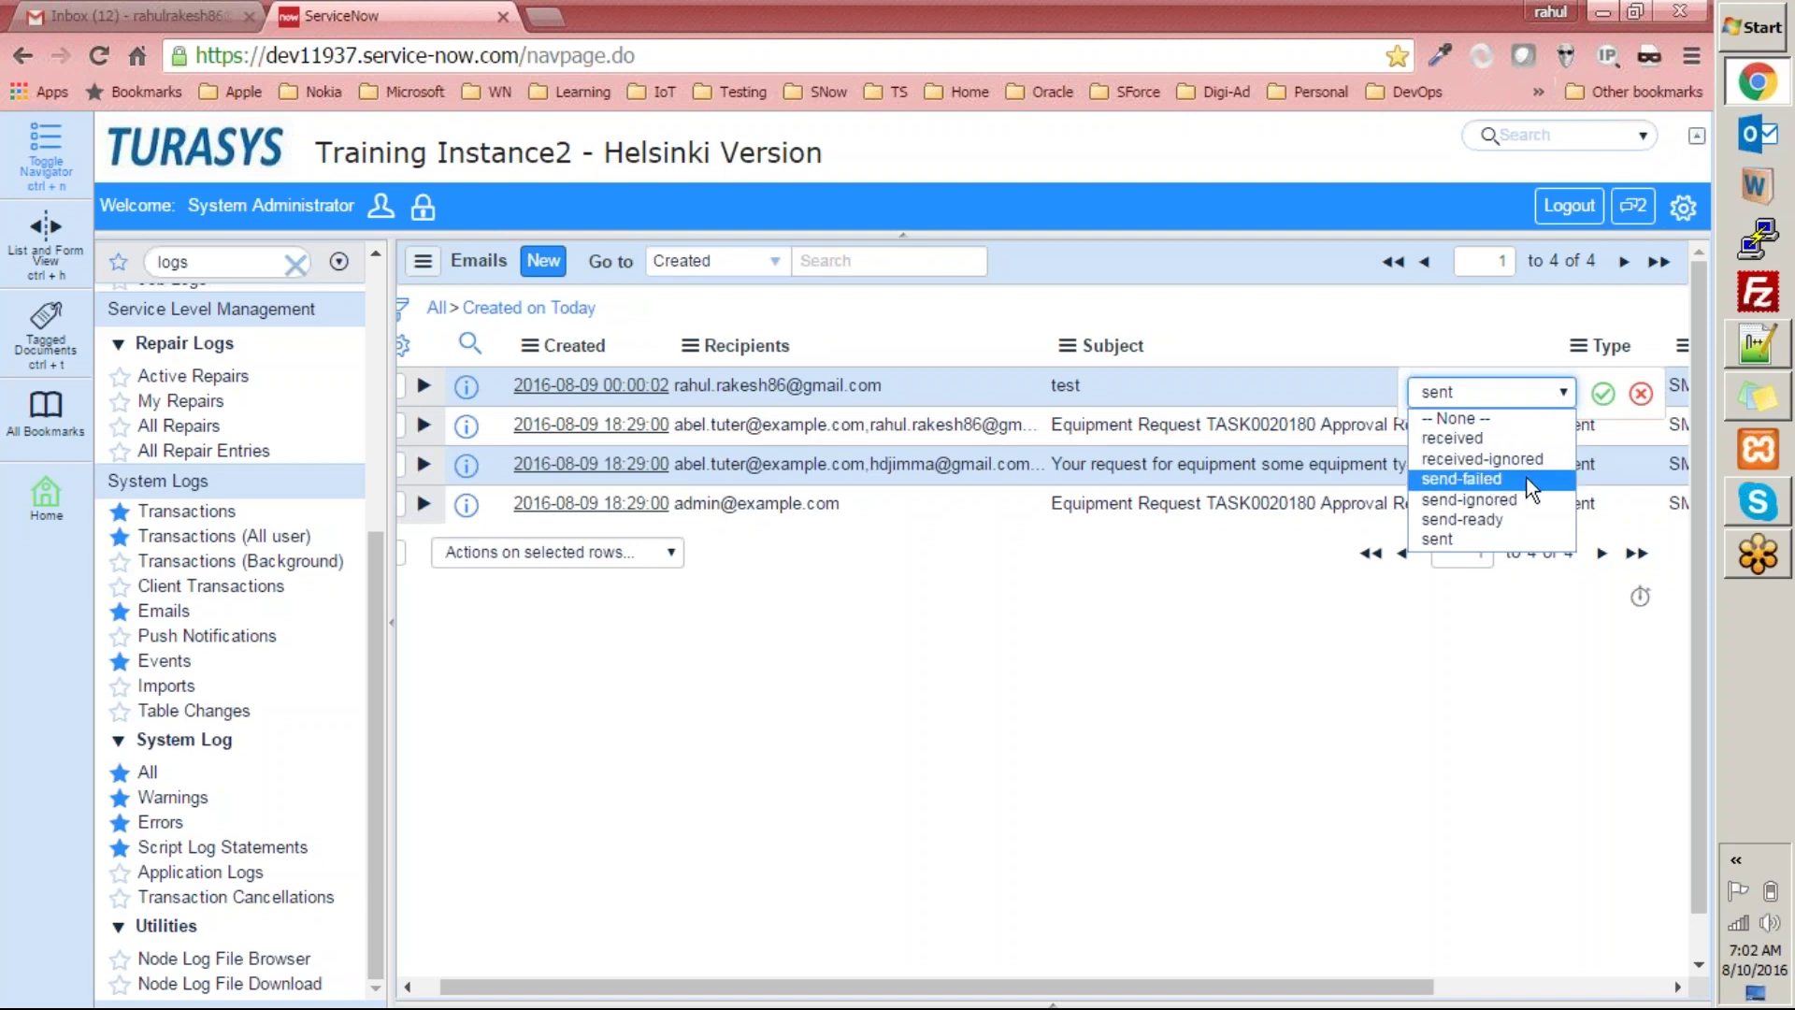
left_click(1522, 547)
left_click(1641, 394)
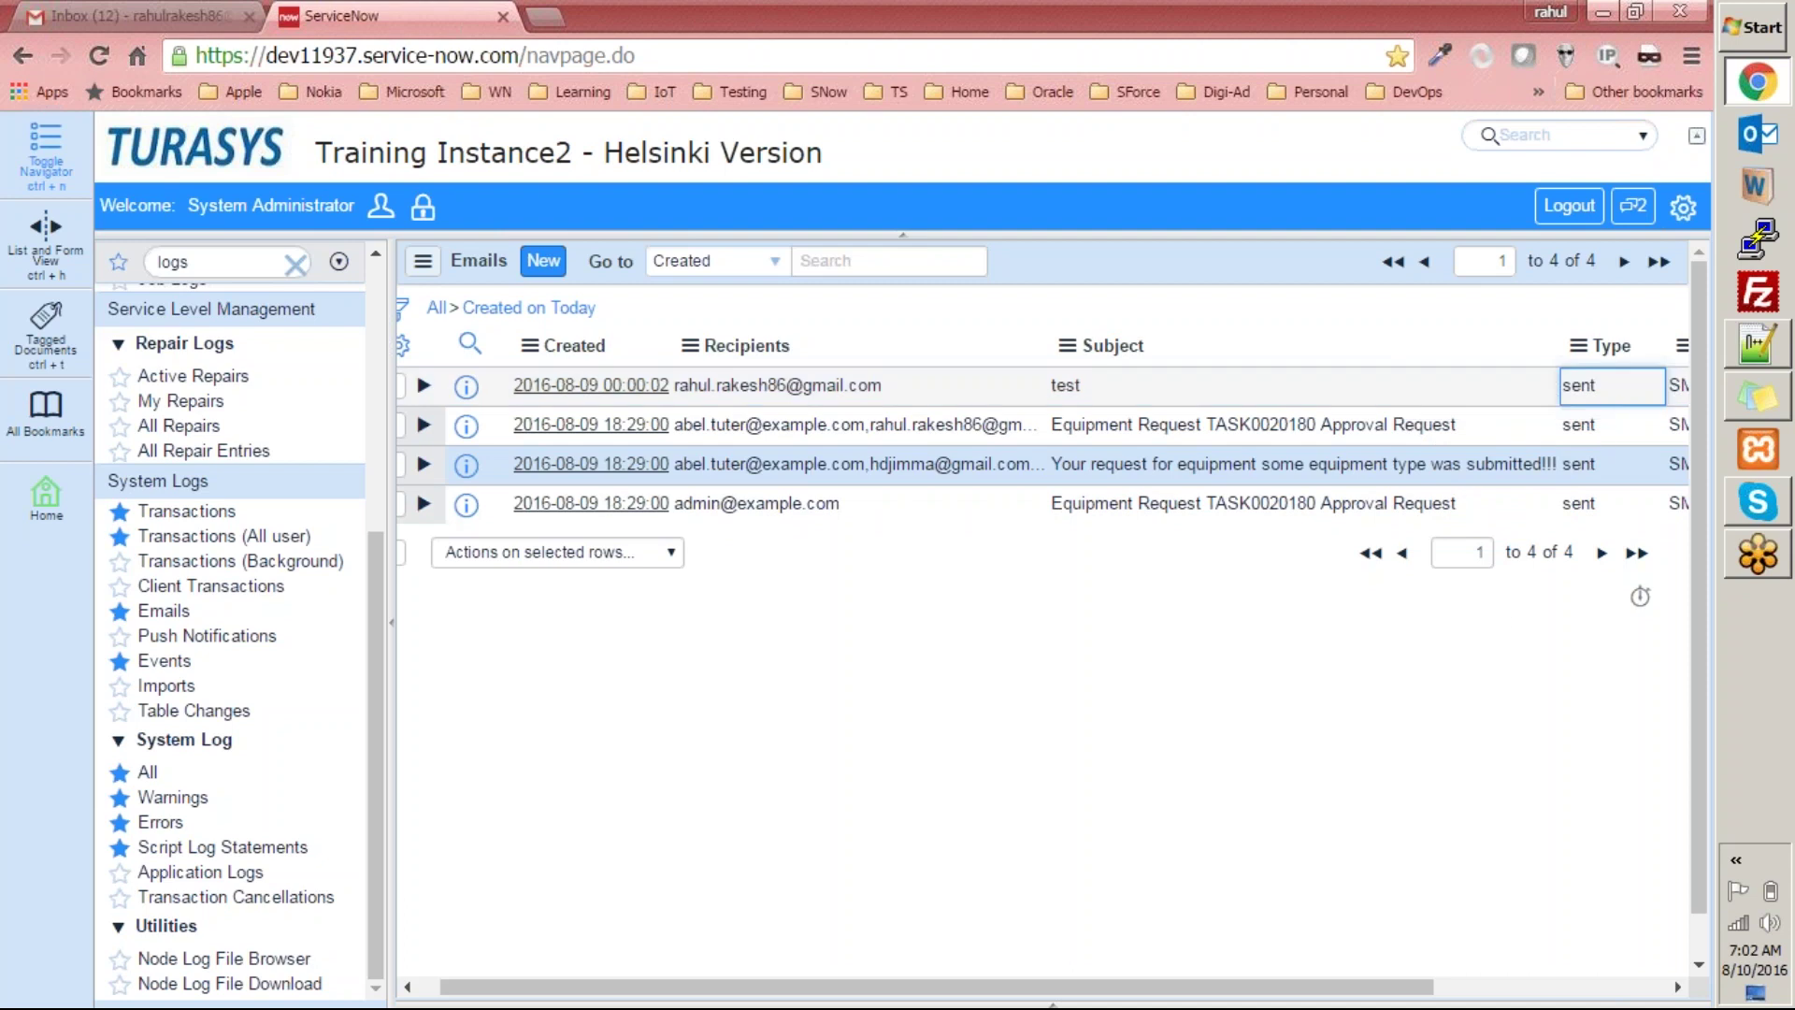
Open the test email record, go back, and sort the log by Created, newest first.
left_click_drag(1044, 986, 720, 888)
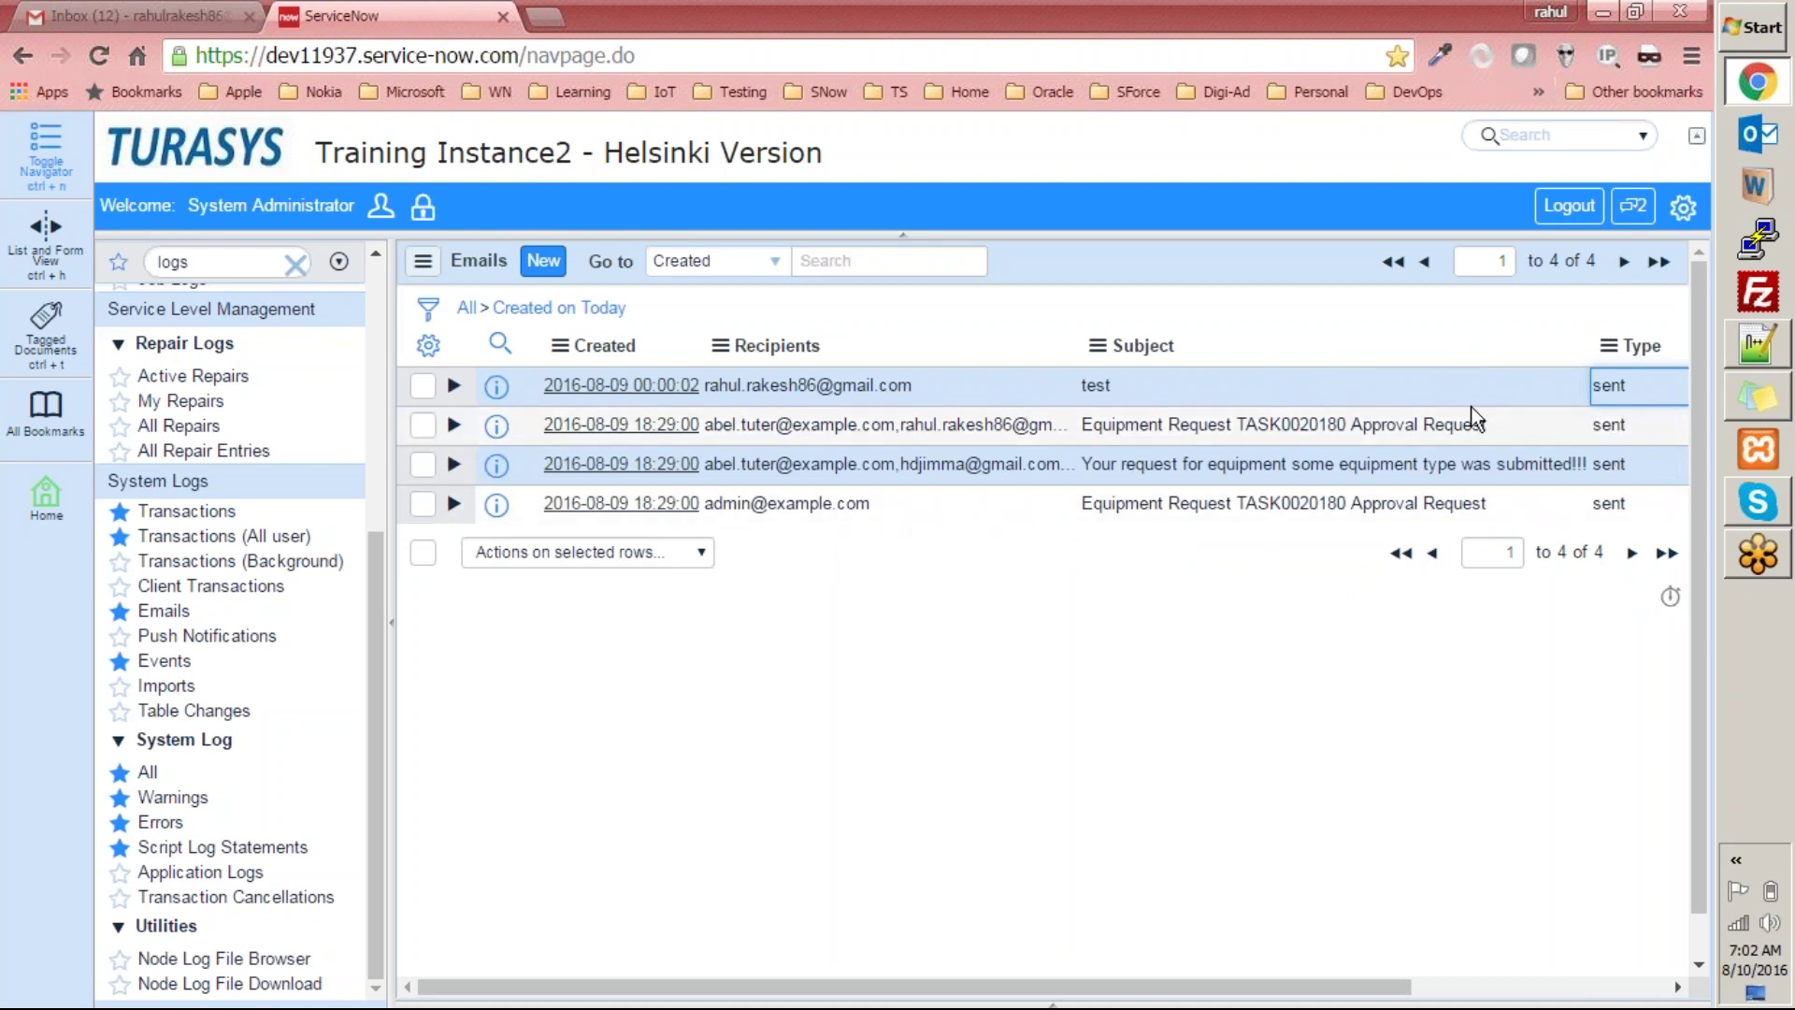
left_click(627, 393)
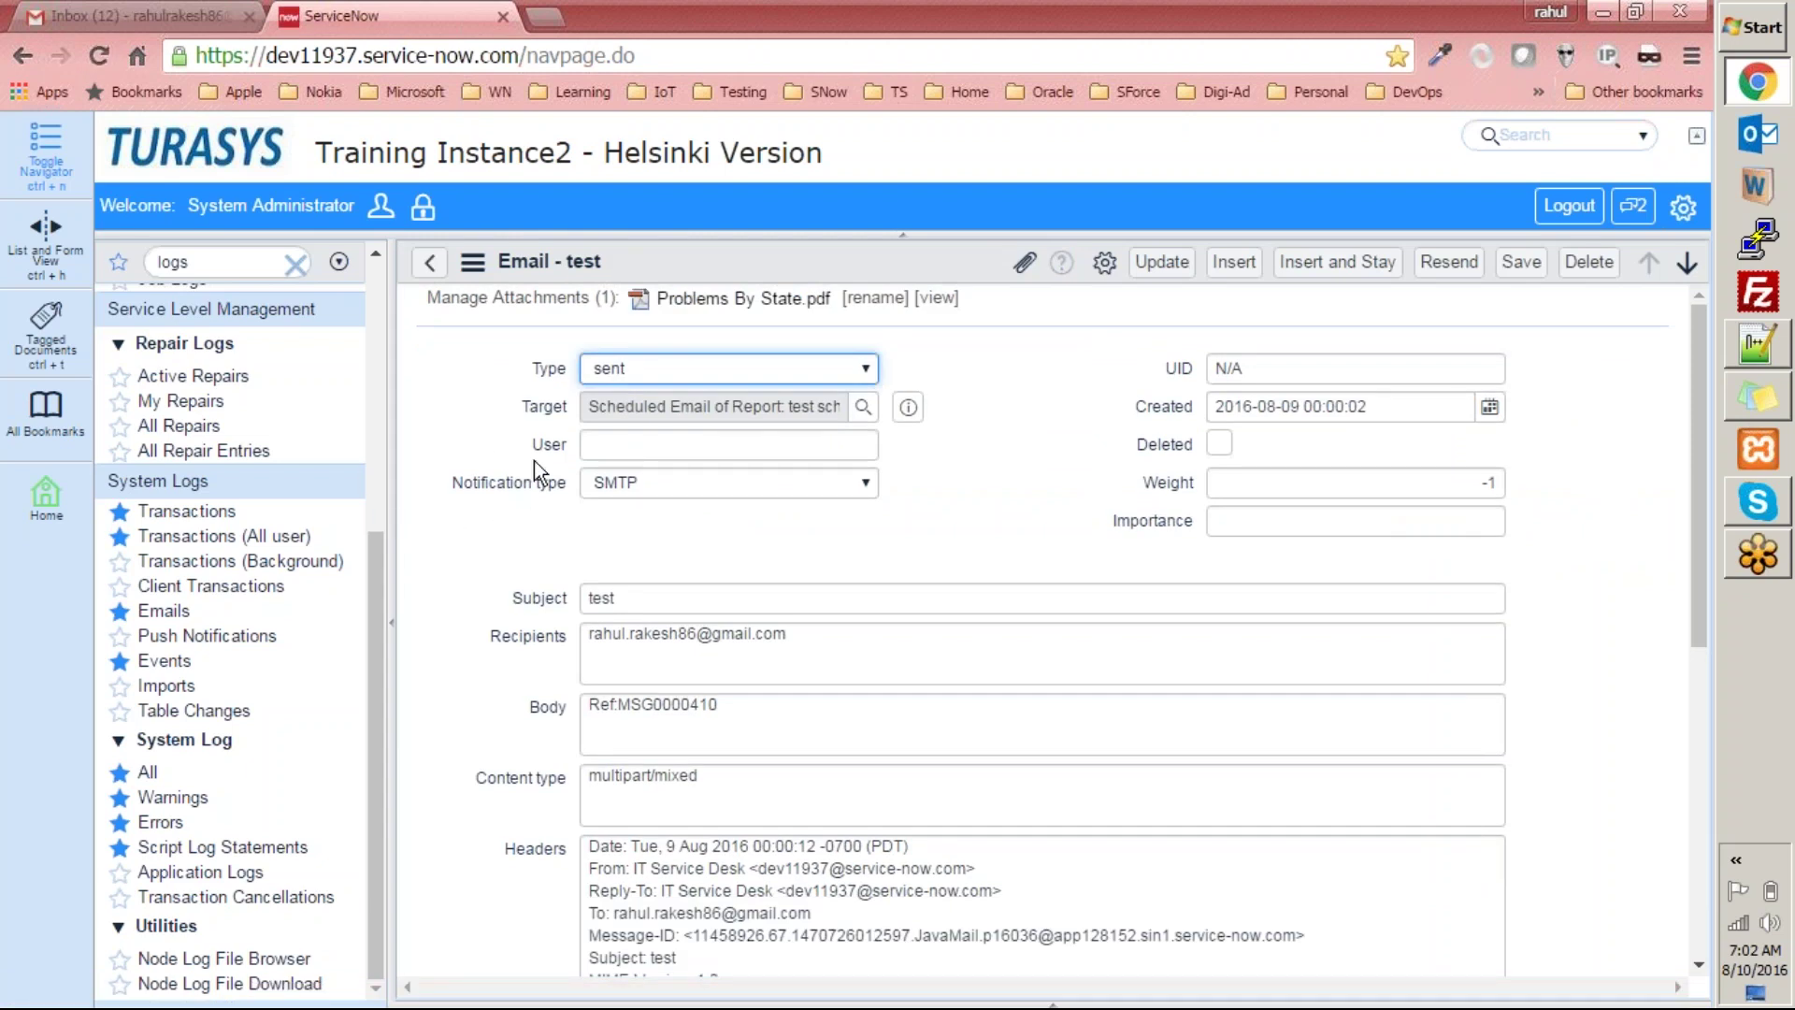
left_click(491, 452)
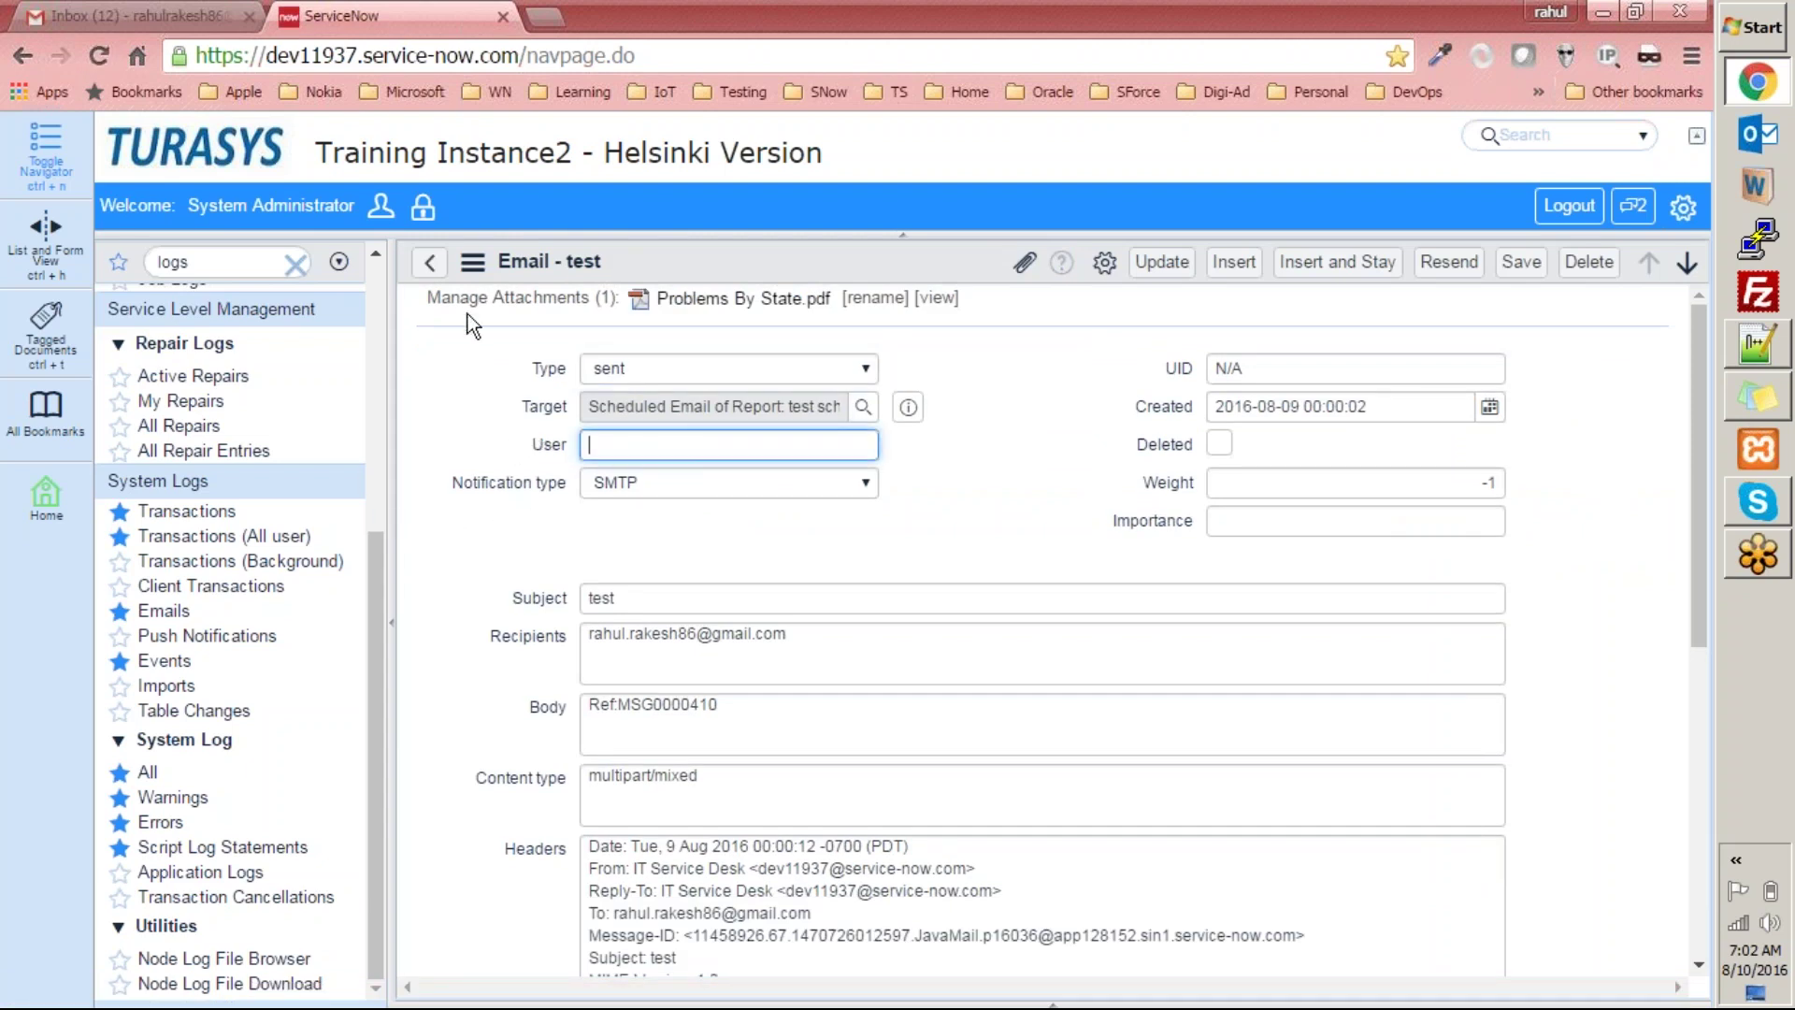
left_click(435, 265)
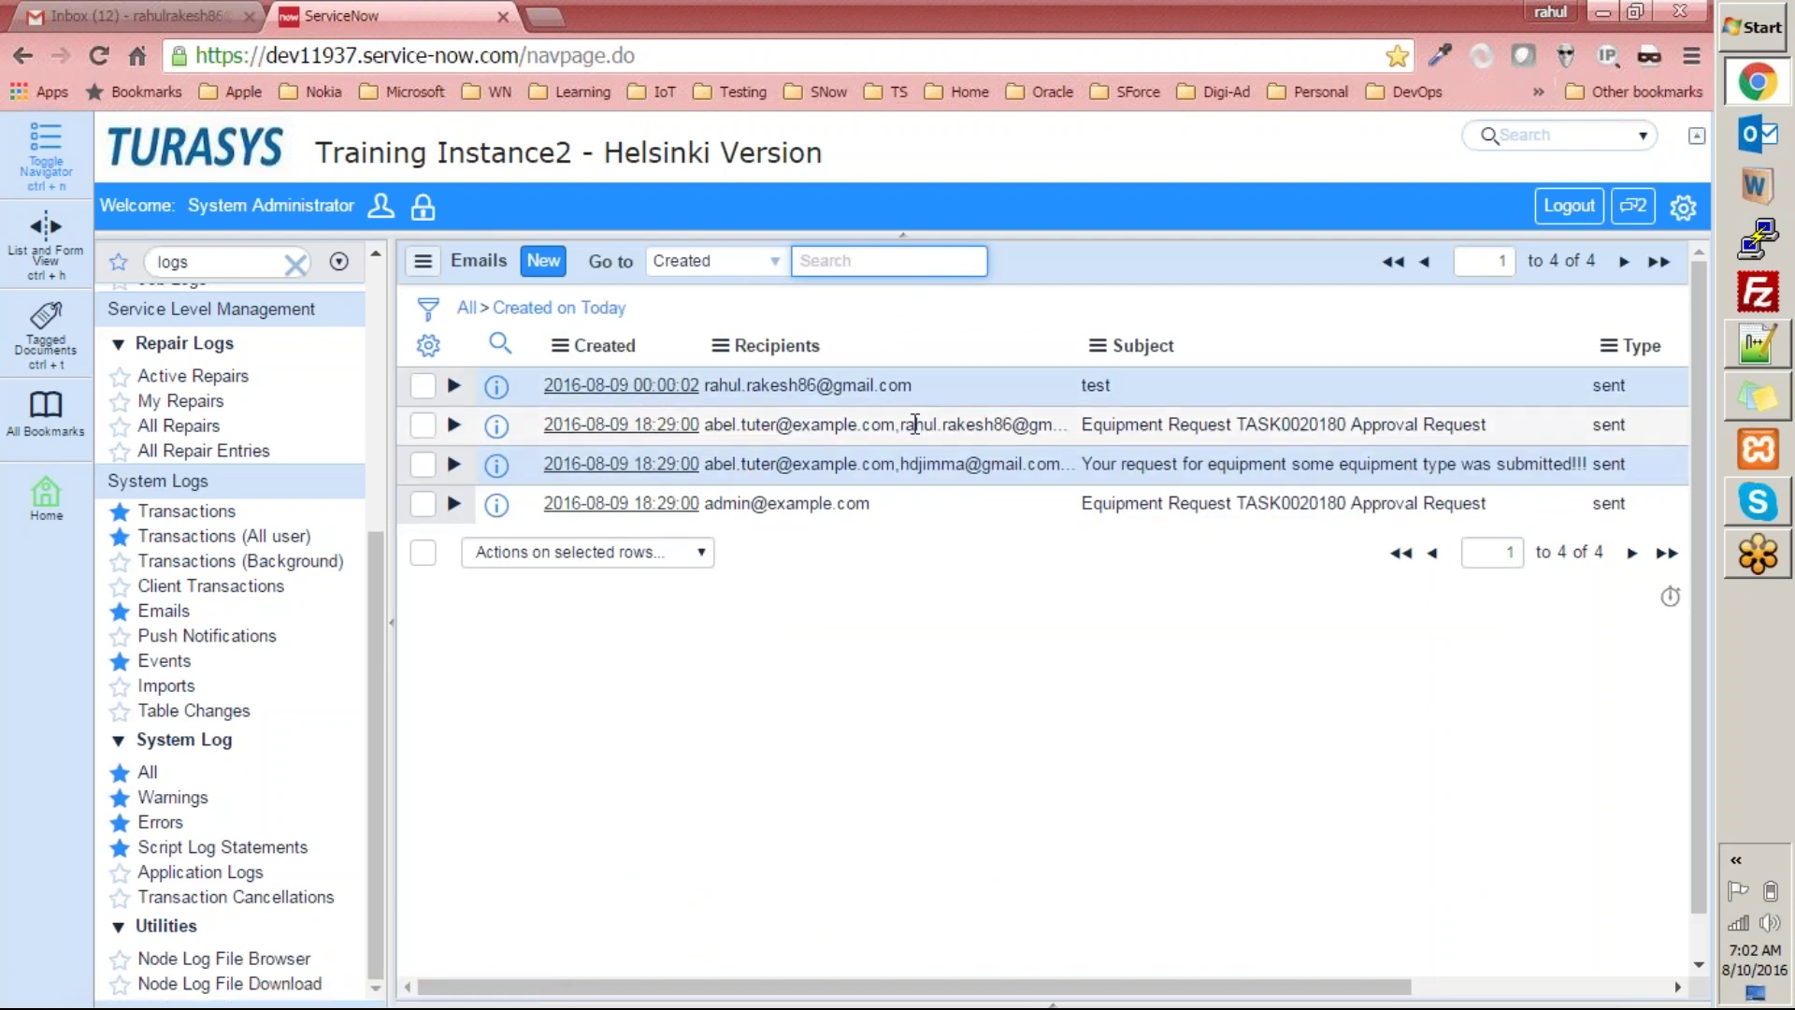
left_click(598, 346)
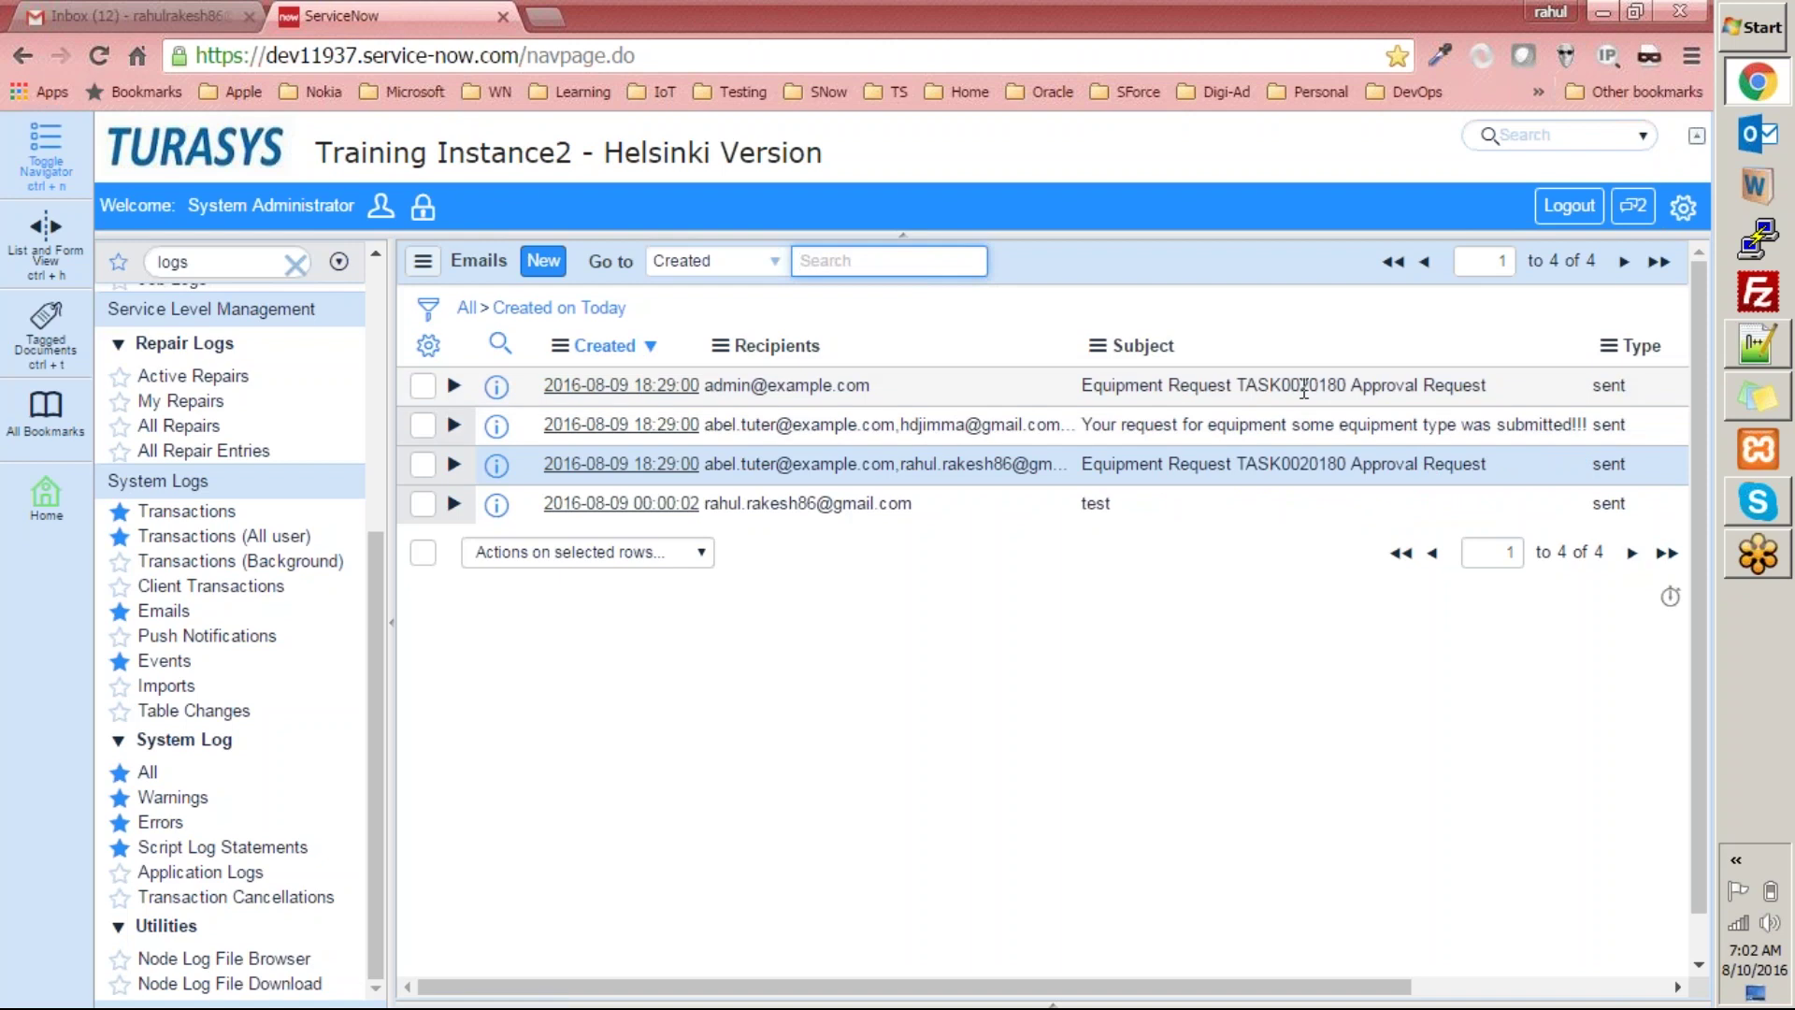
left_click(581, 387)
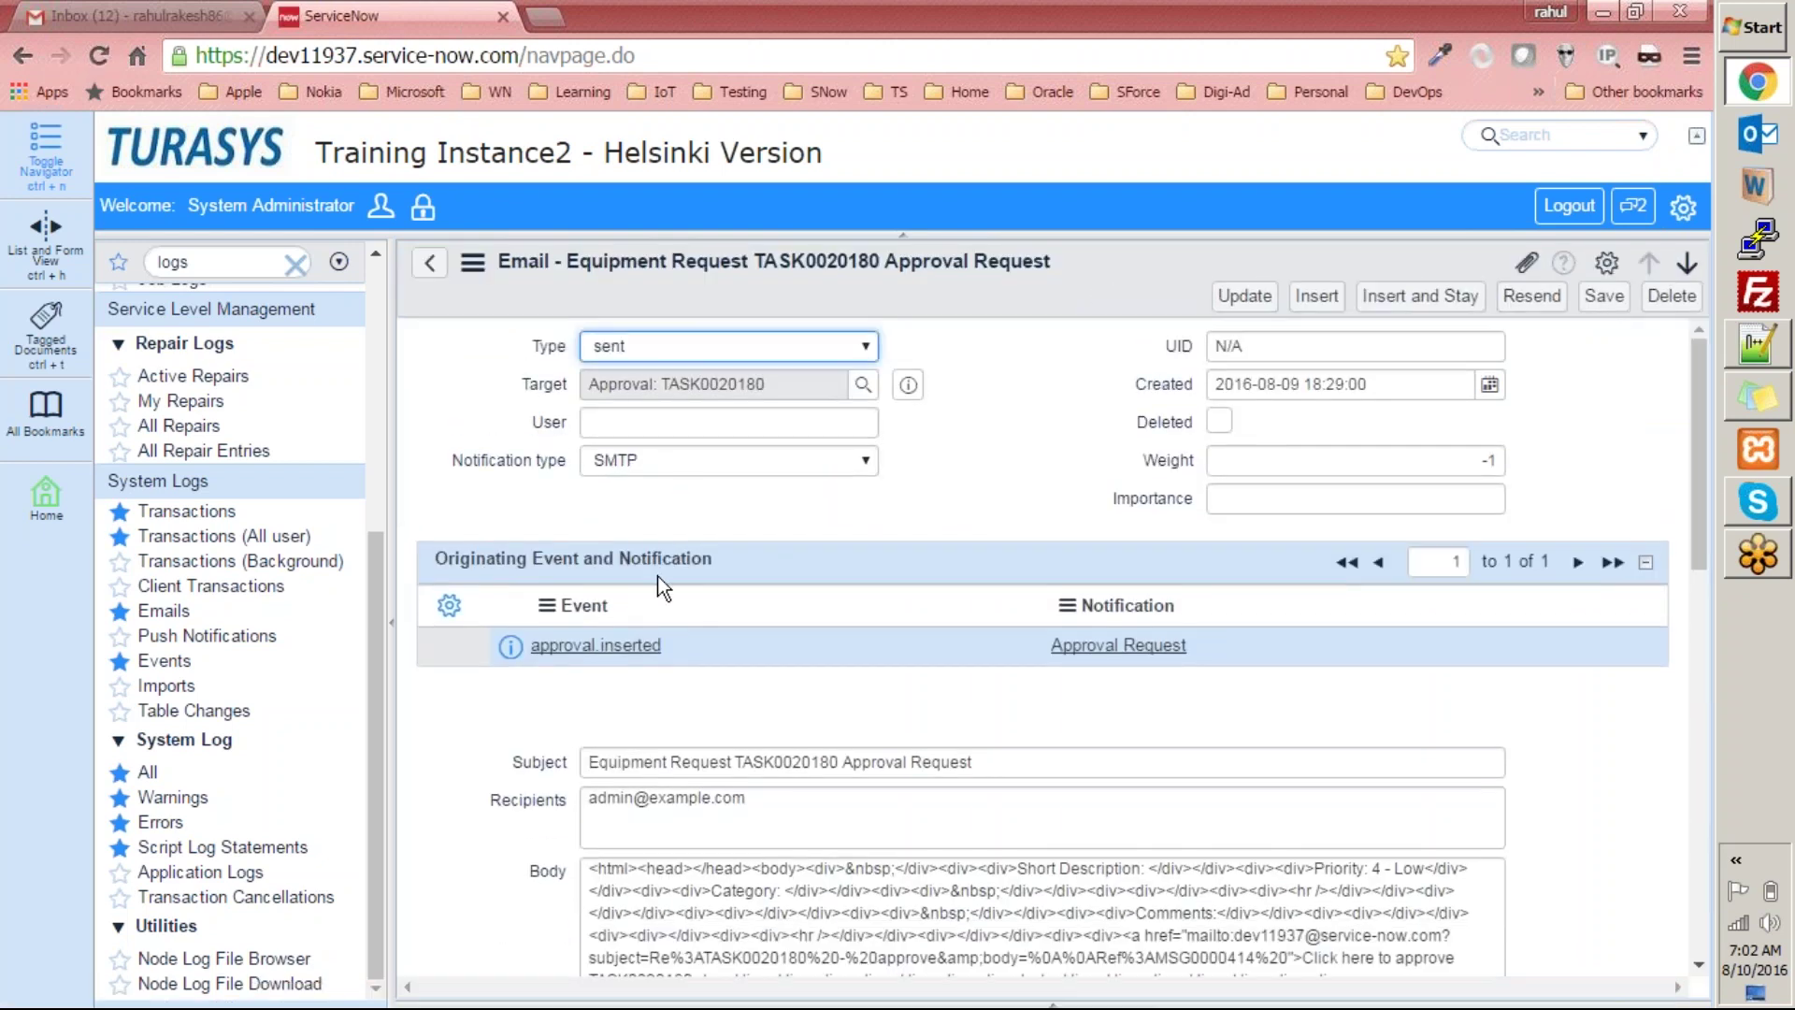
scroll(954, 489, "down", 10)
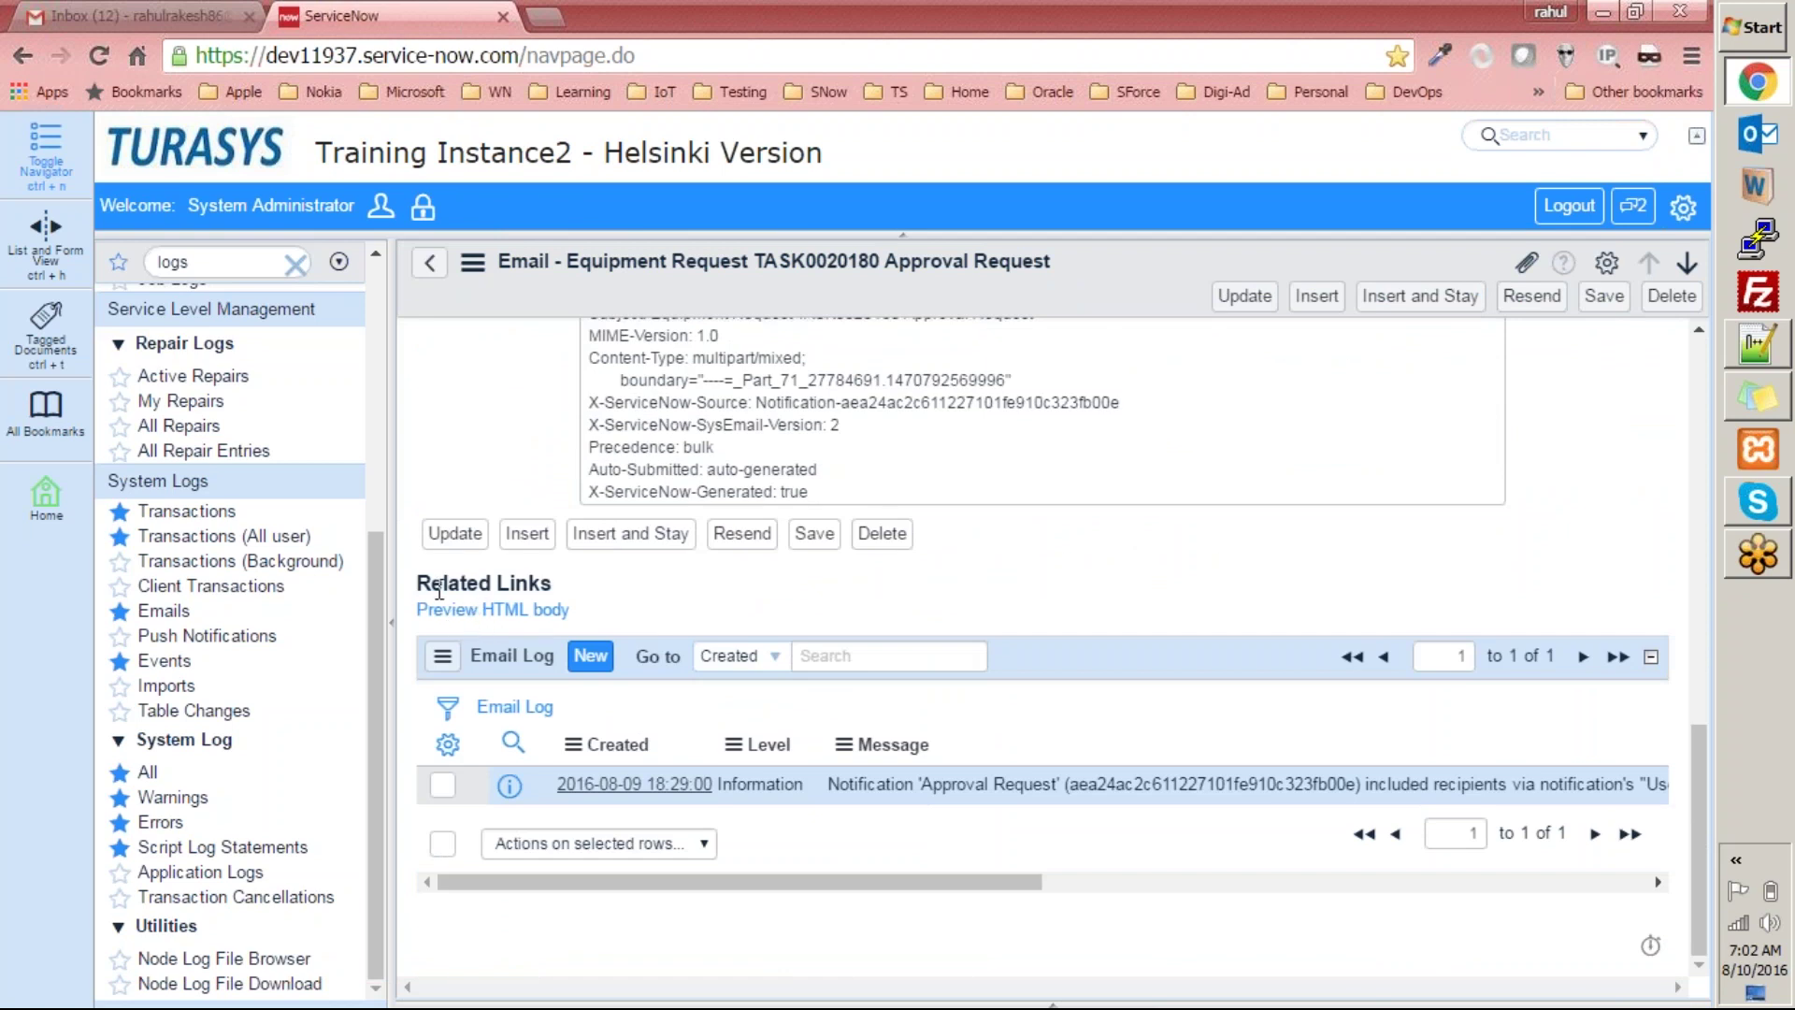
left_click(464, 612)
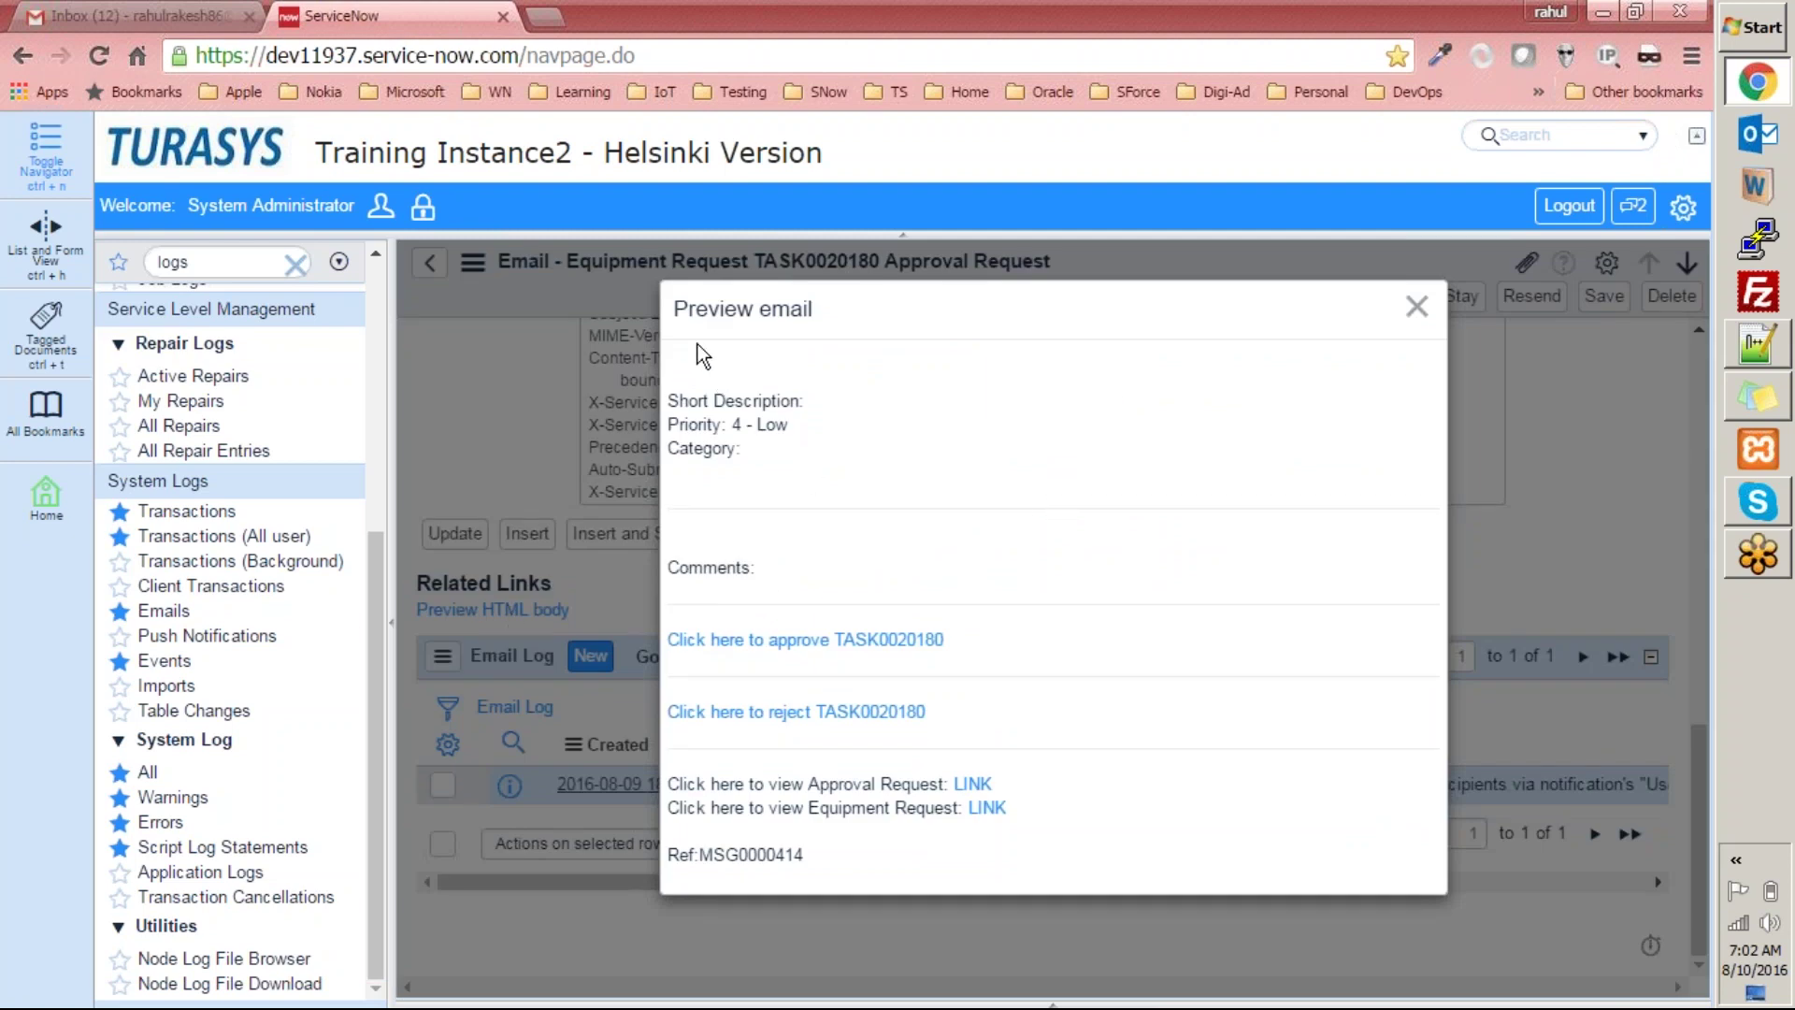
left_click_drag(726, 308, 1002, 866)
left_click(1068, 452)
left_click(1417, 309)
left_click(416, 271)
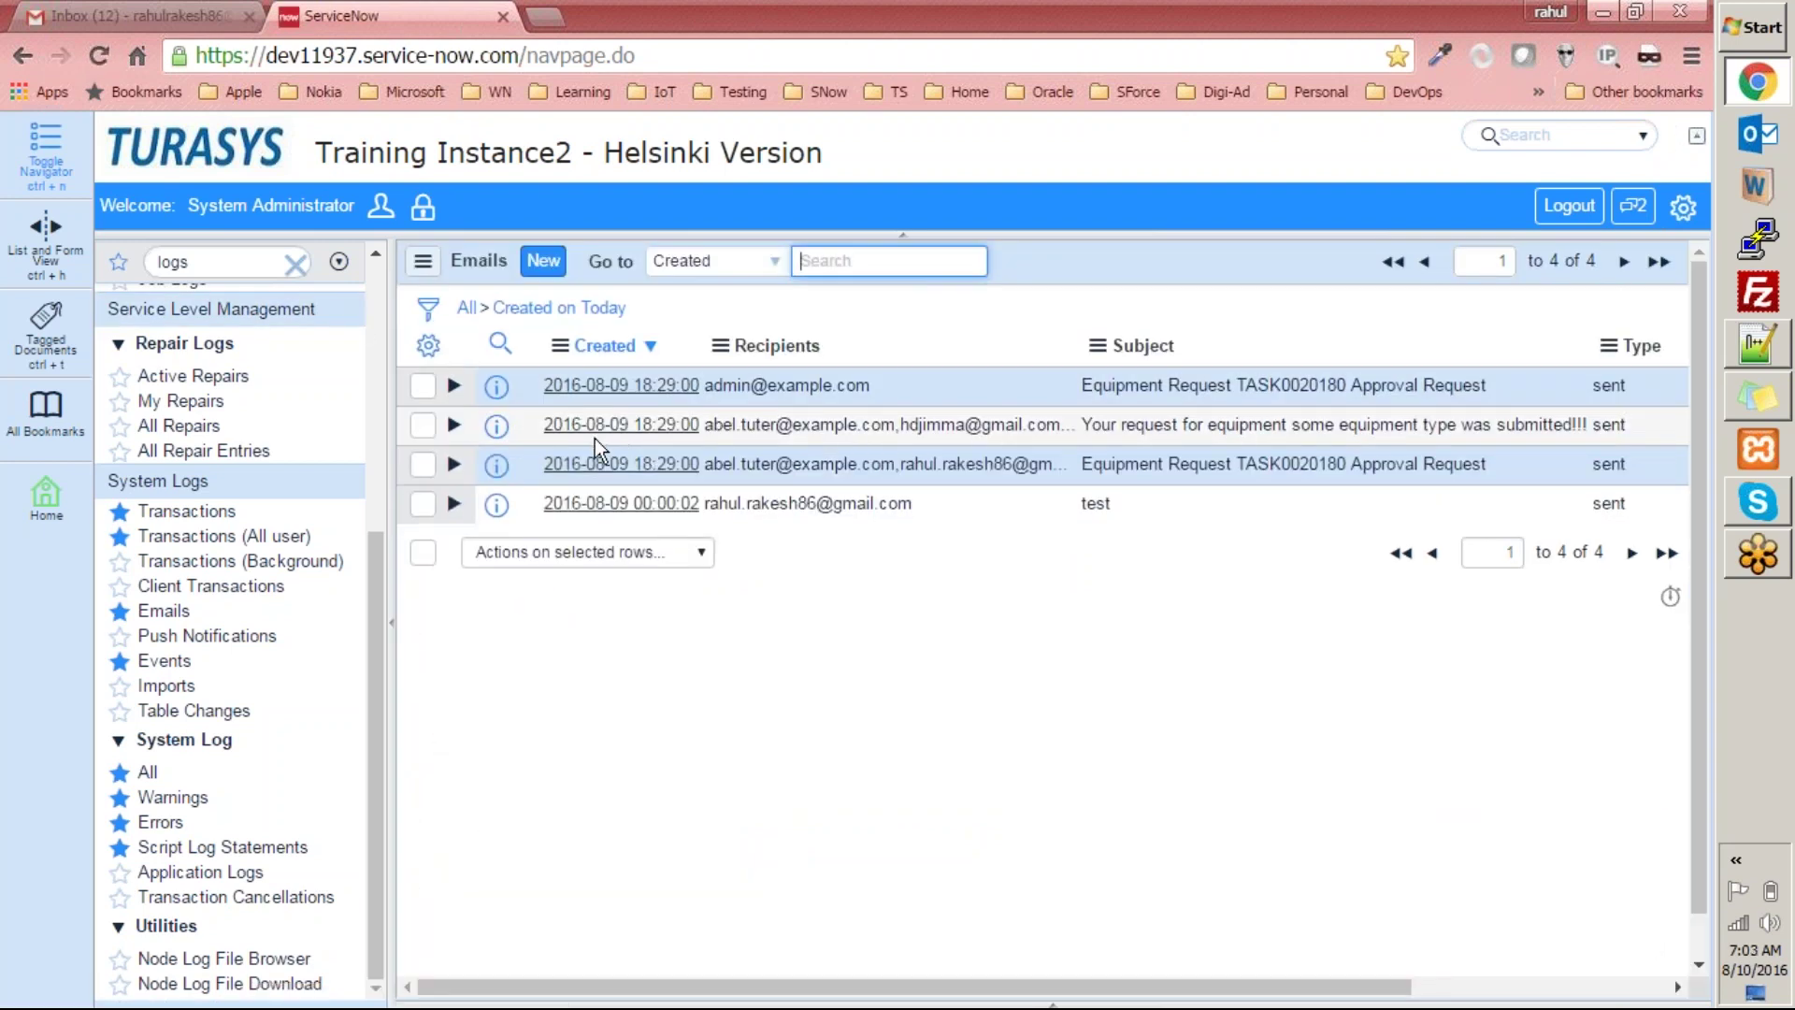
left_click(598, 425)
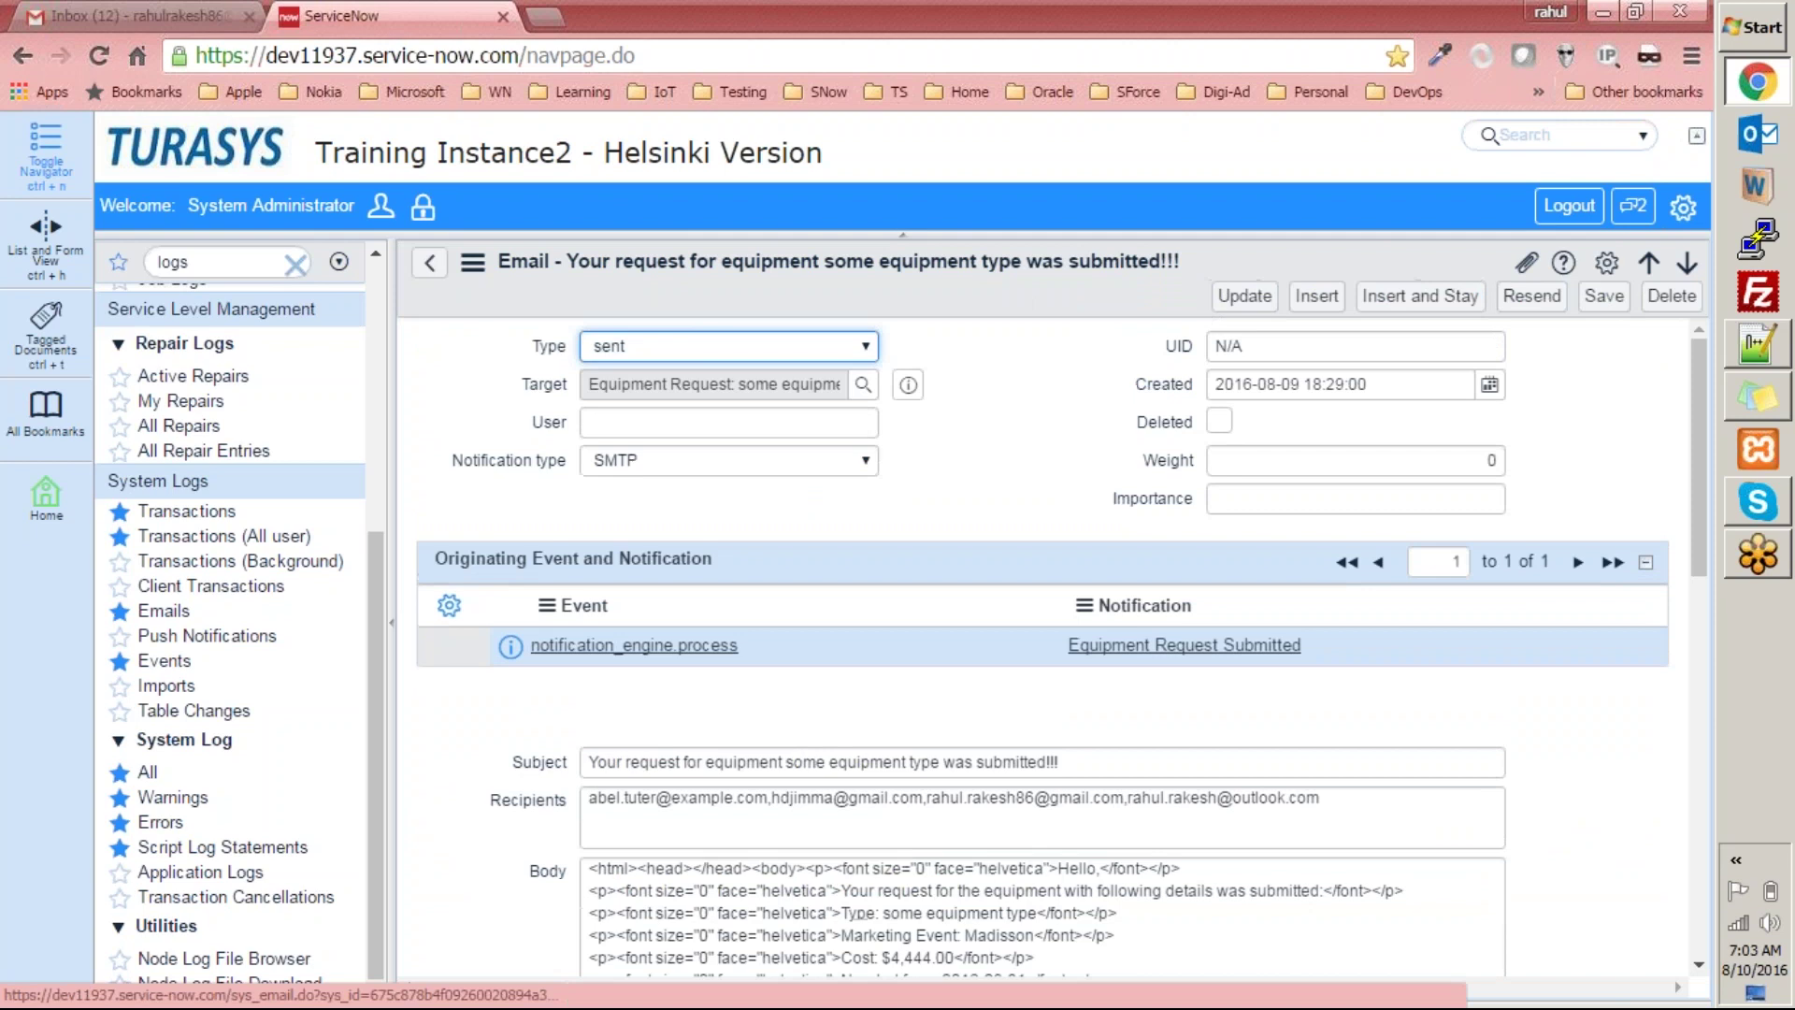
scroll(925, 570, "down", 1)
scroll(923, 574, "up", 1)
scroll(928, 575, "down", 6)
scroll(929, 575, "down", 3)
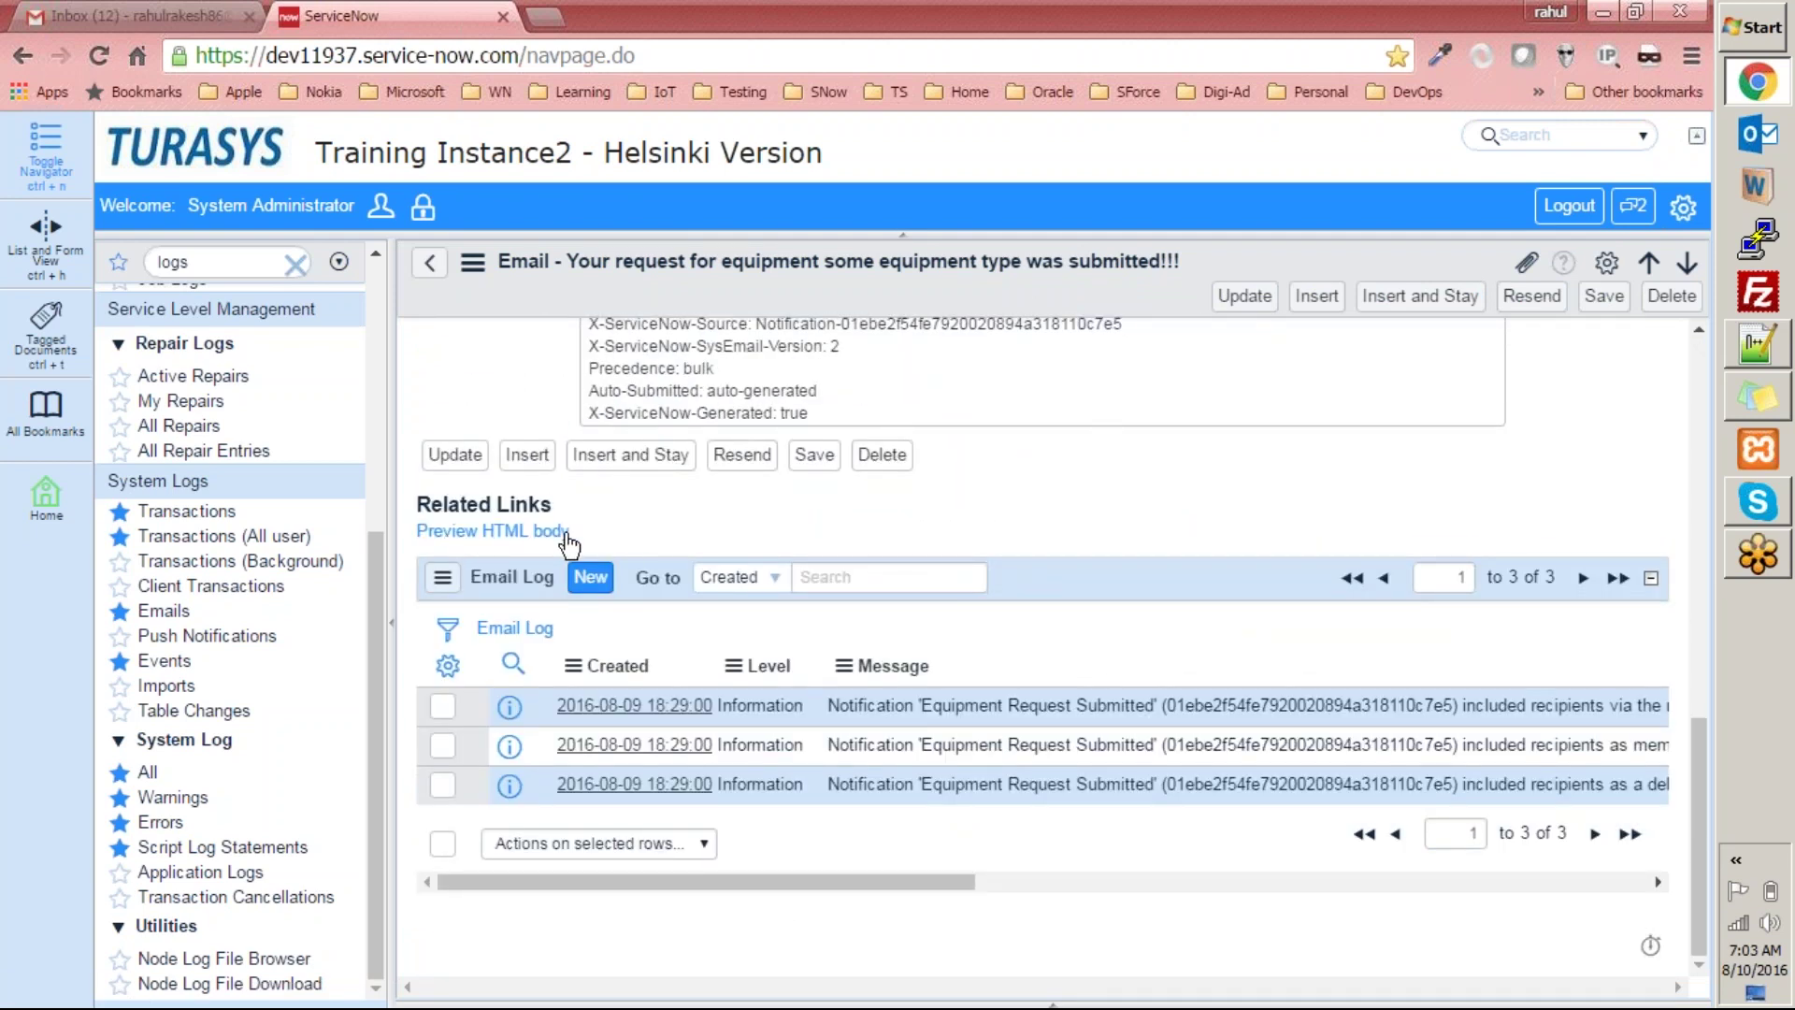
left_click(490, 538)
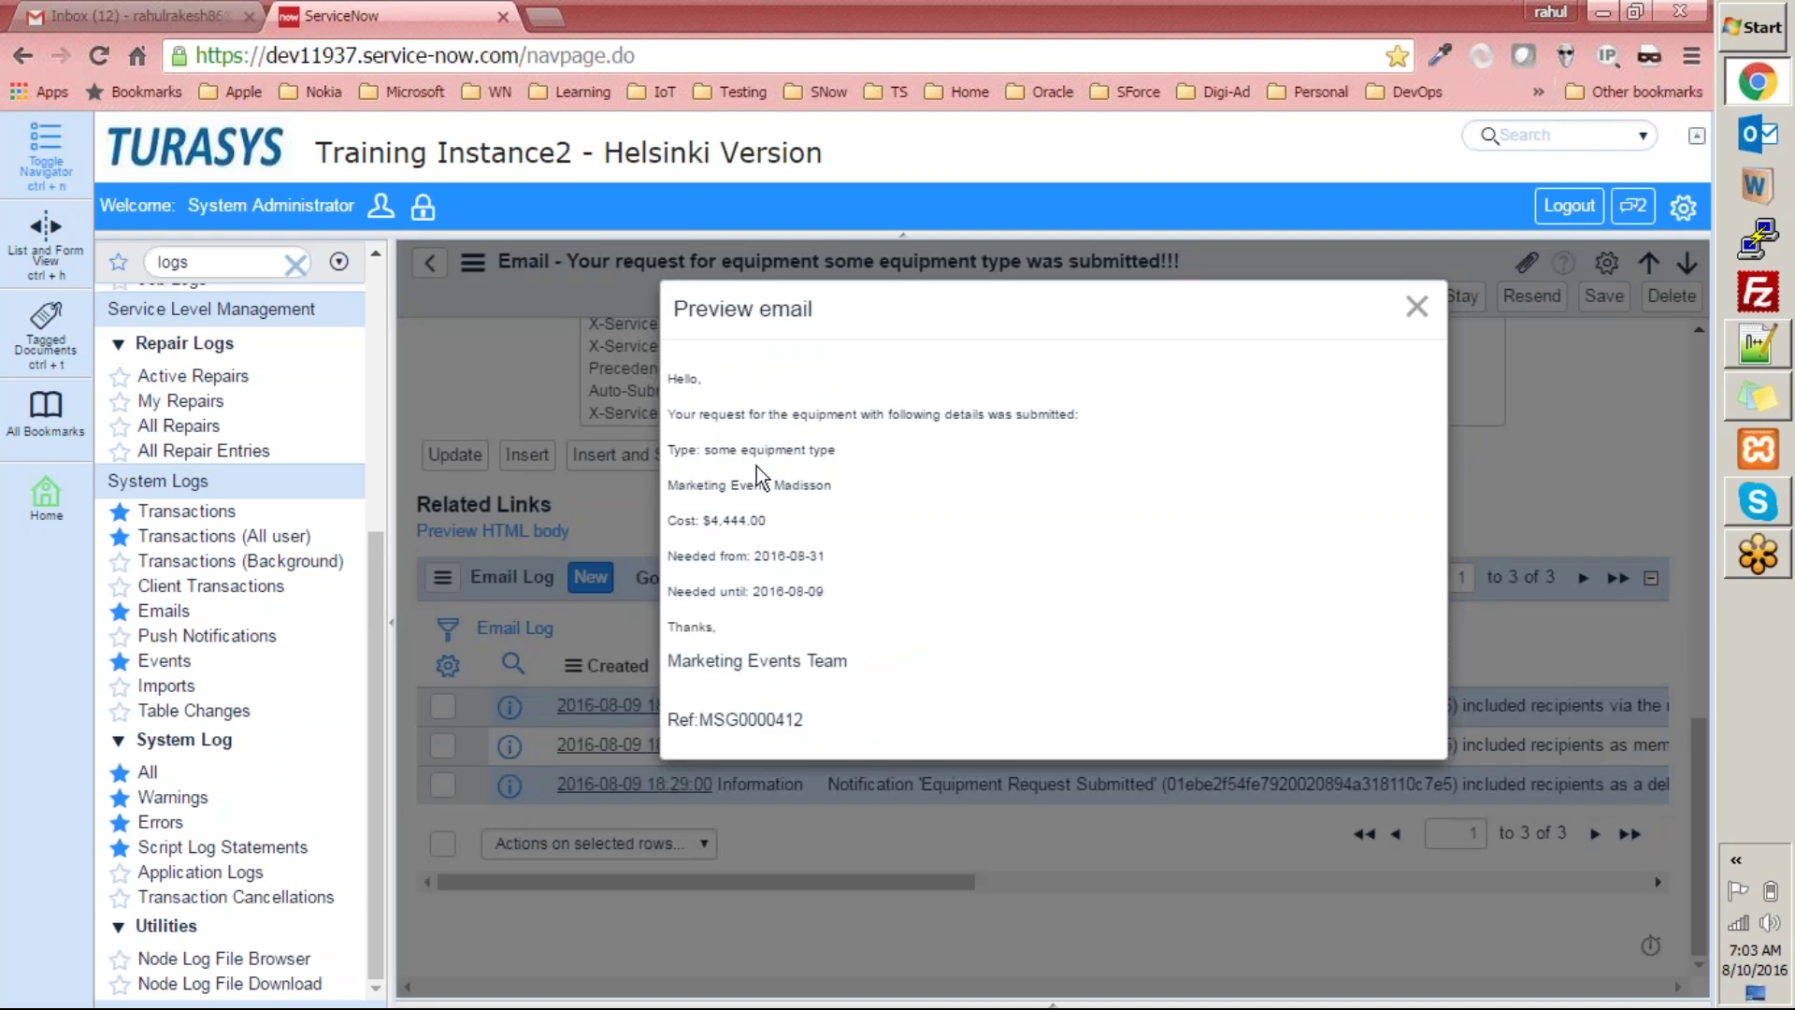
double_click(802, 484)
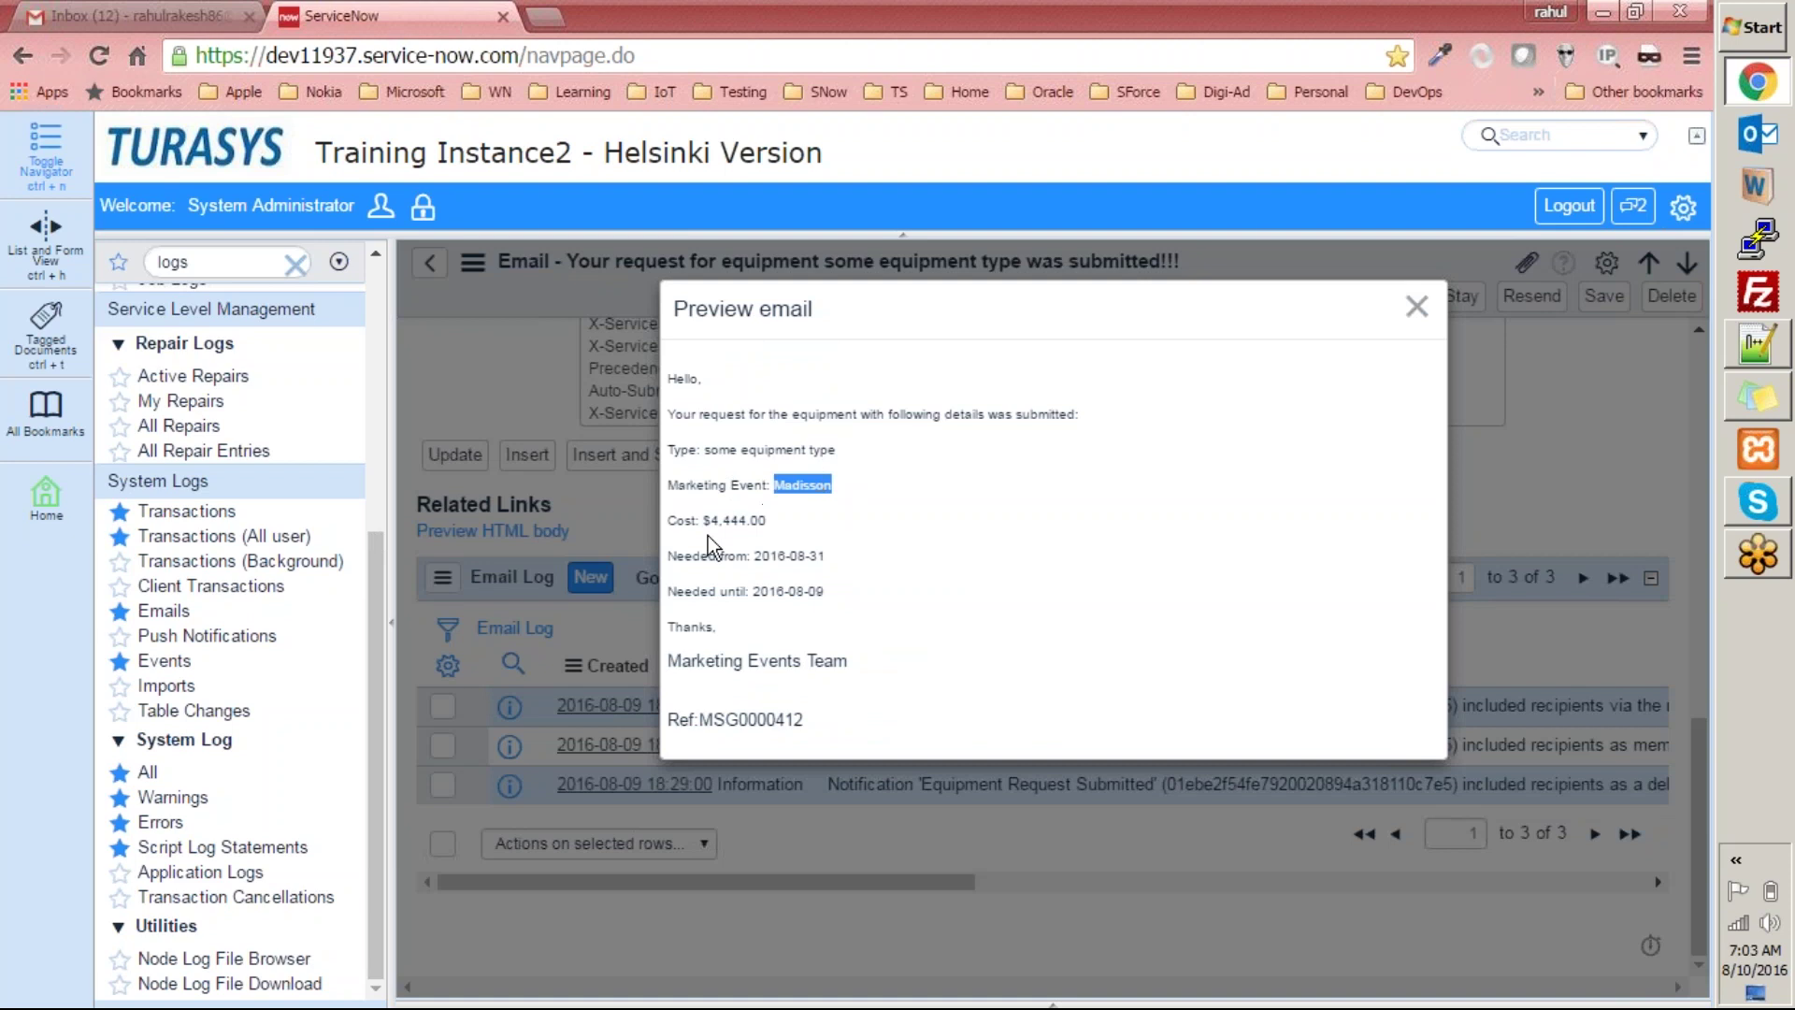
left_click(753, 555)
double_click(753, 555)
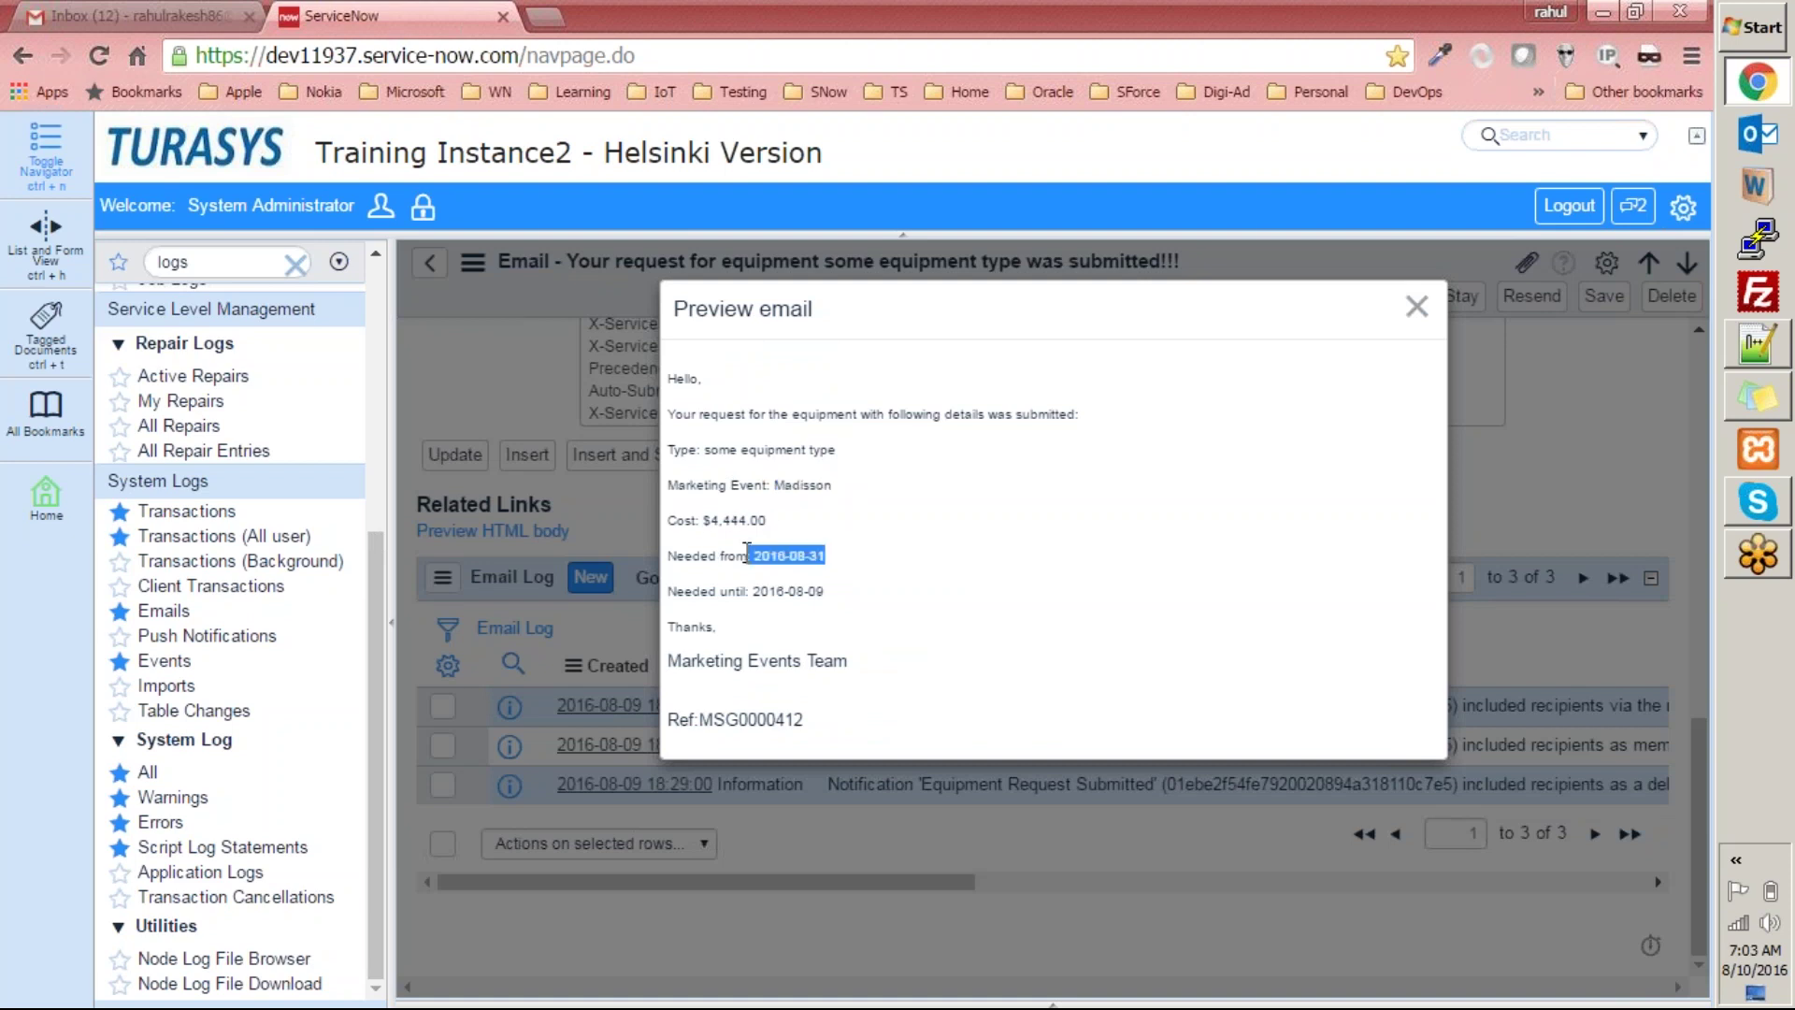
left_click(823, 591)
left_click_drag(757, 572, 954, 573)
left_click(961, 579)
left_click_drag(681, 356, 1097, 743)
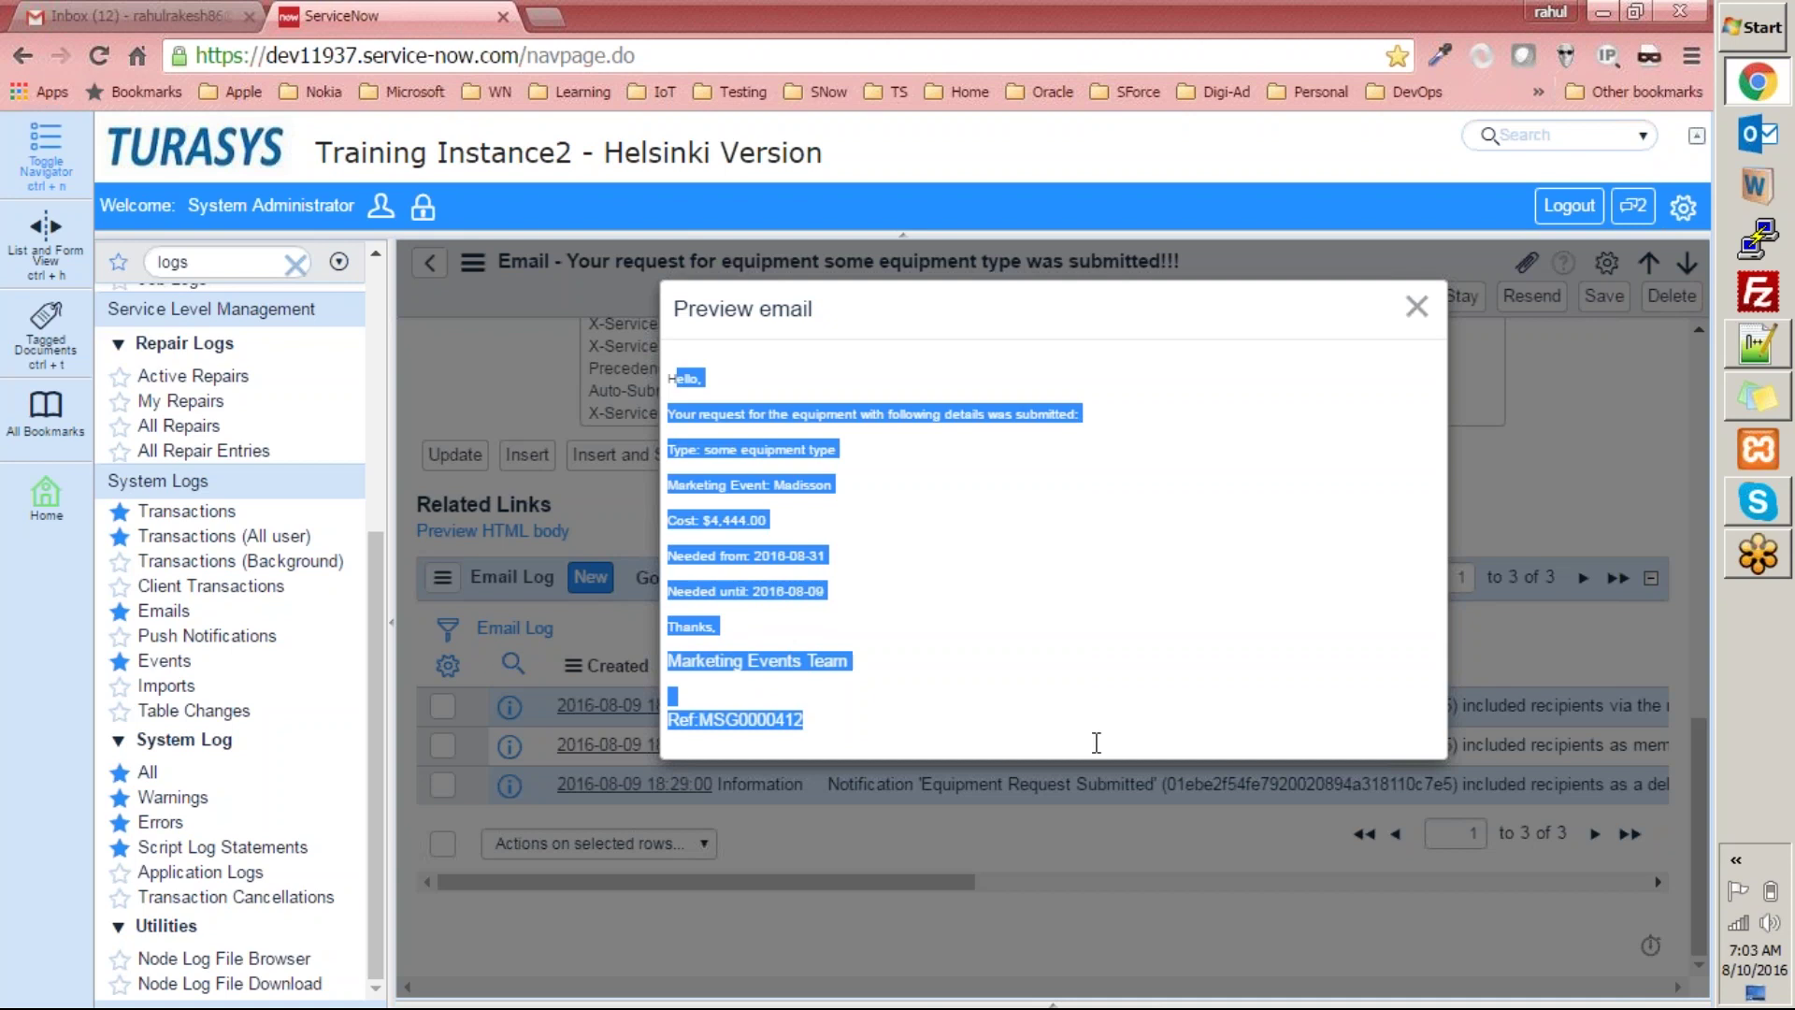
left_click(1413, 307)
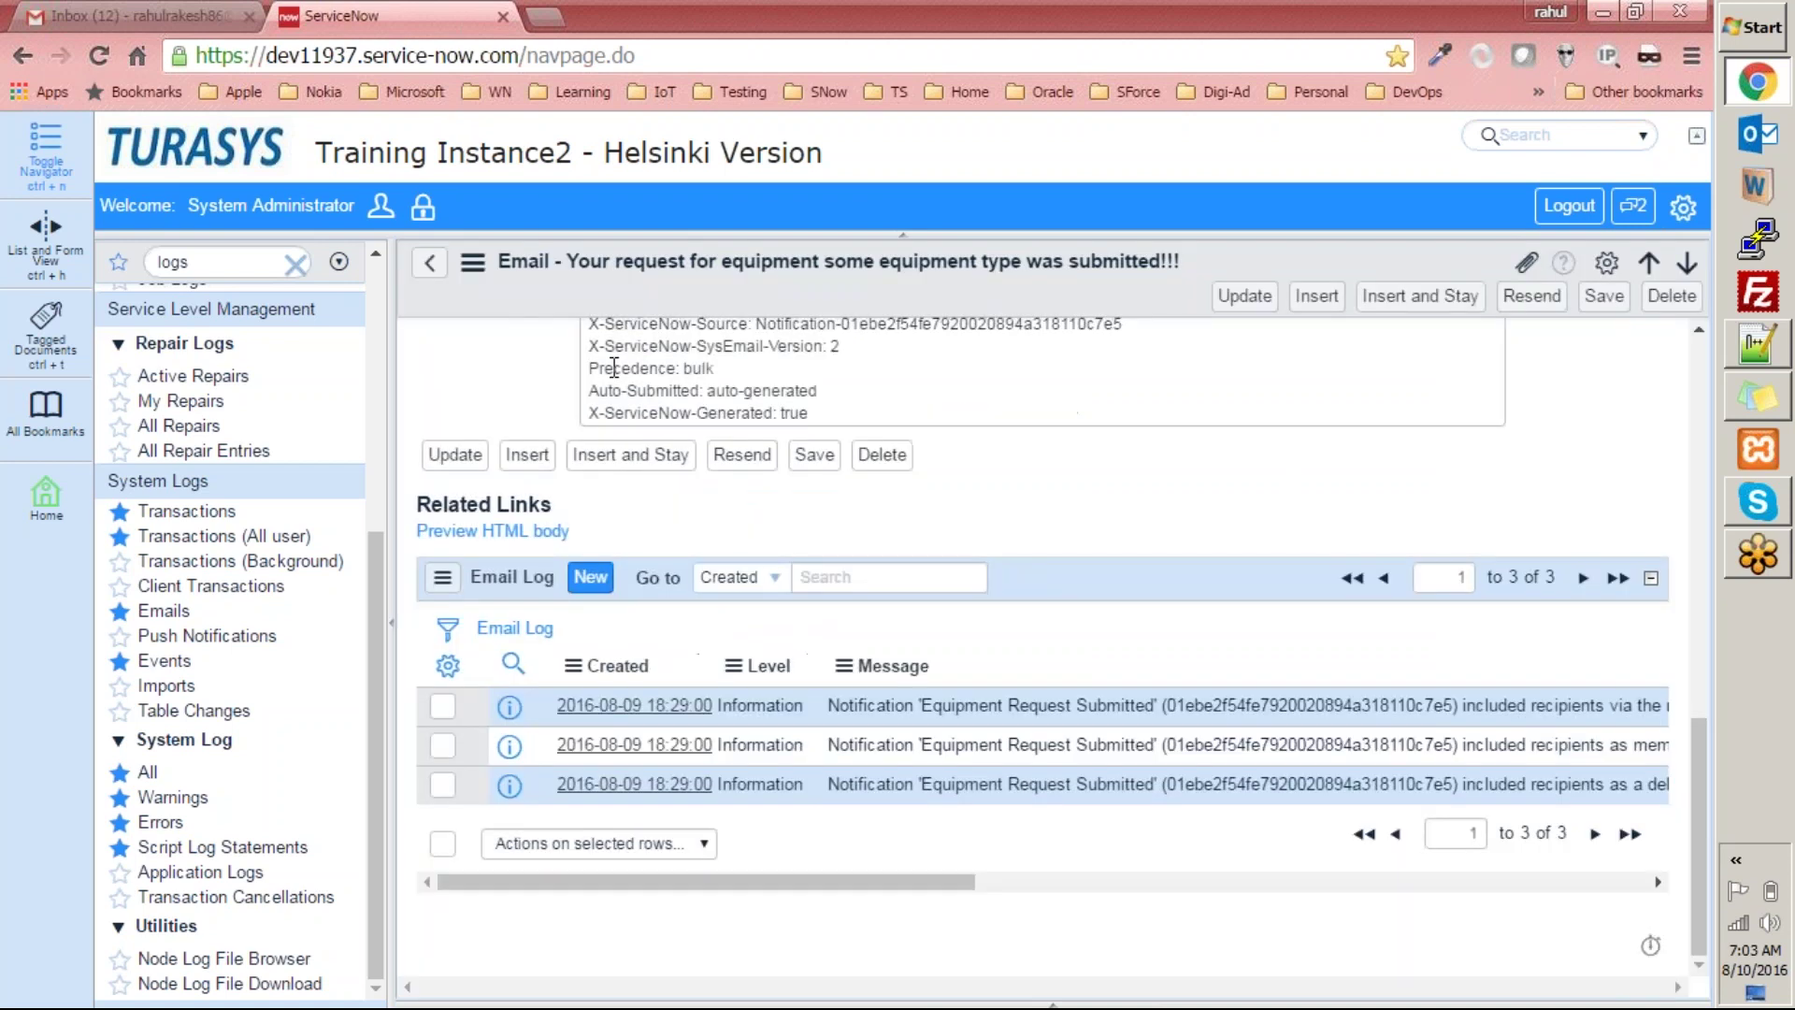
left_click(429, 270)
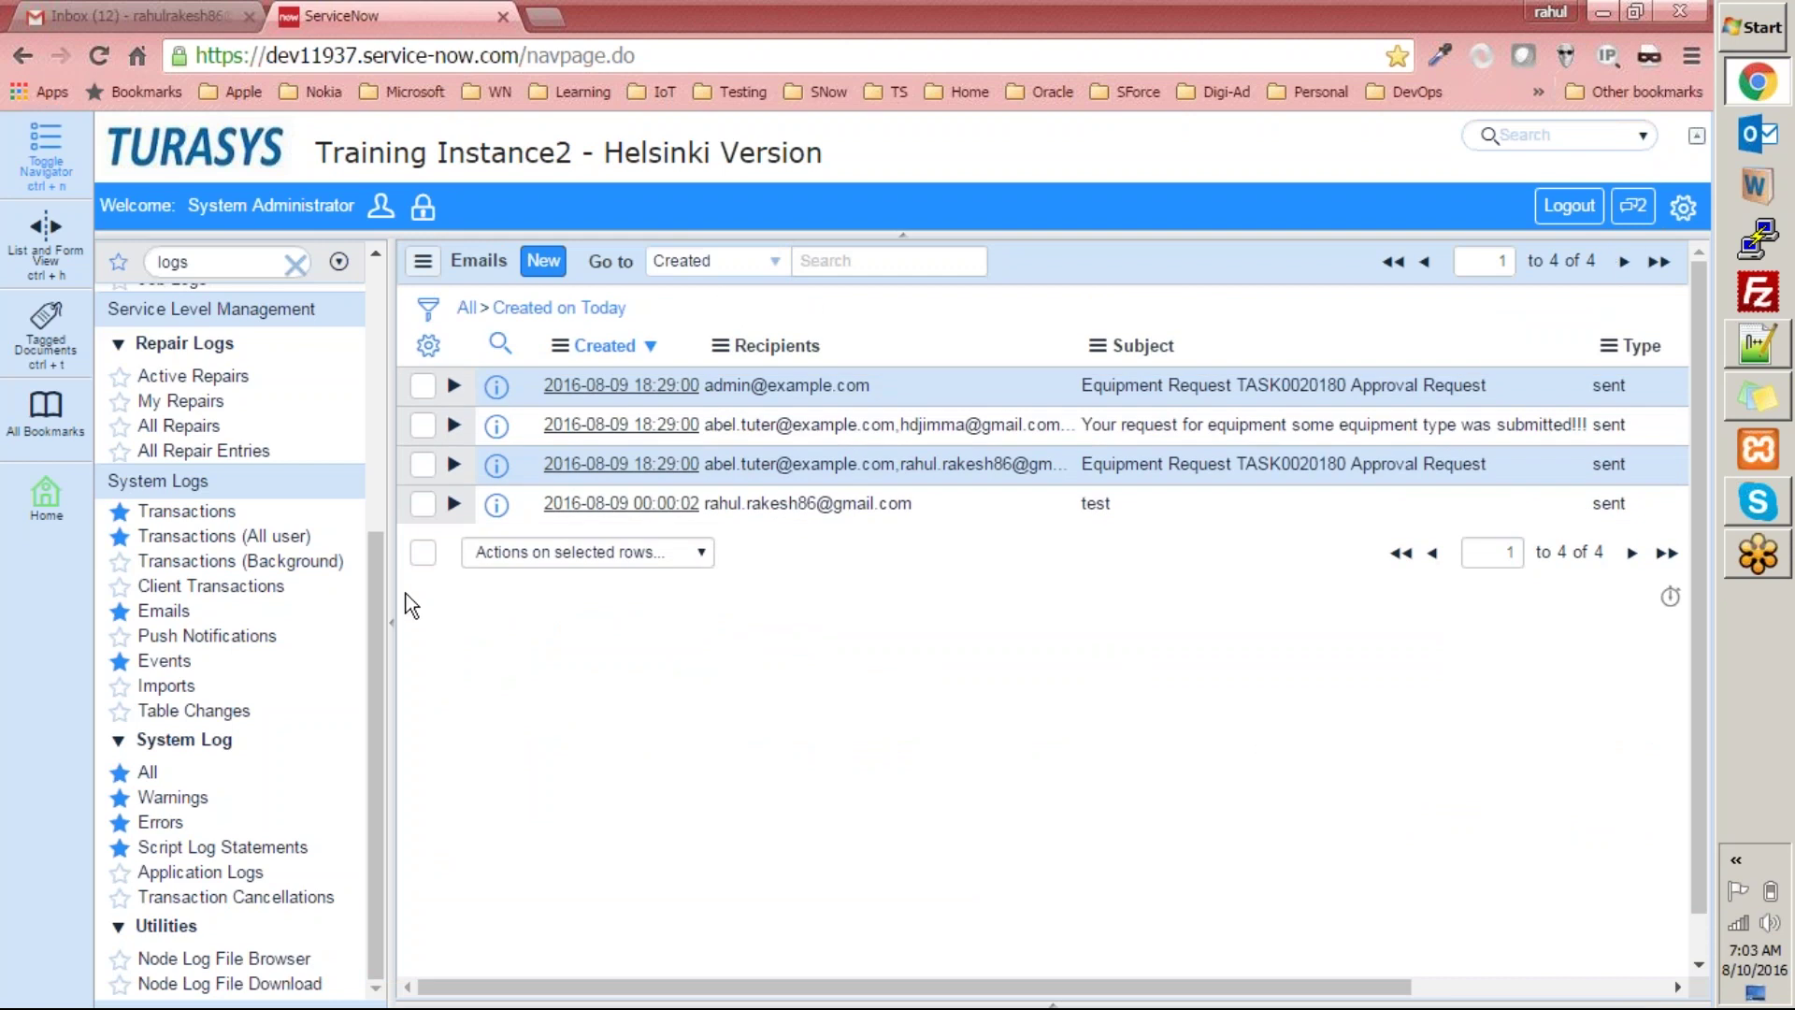
Filter the navigator for 'notifications', open Email > Notifications, then refilter for 'tables'.
left_click_drag(380, 597, 348, 182)
left_click(378, 286)
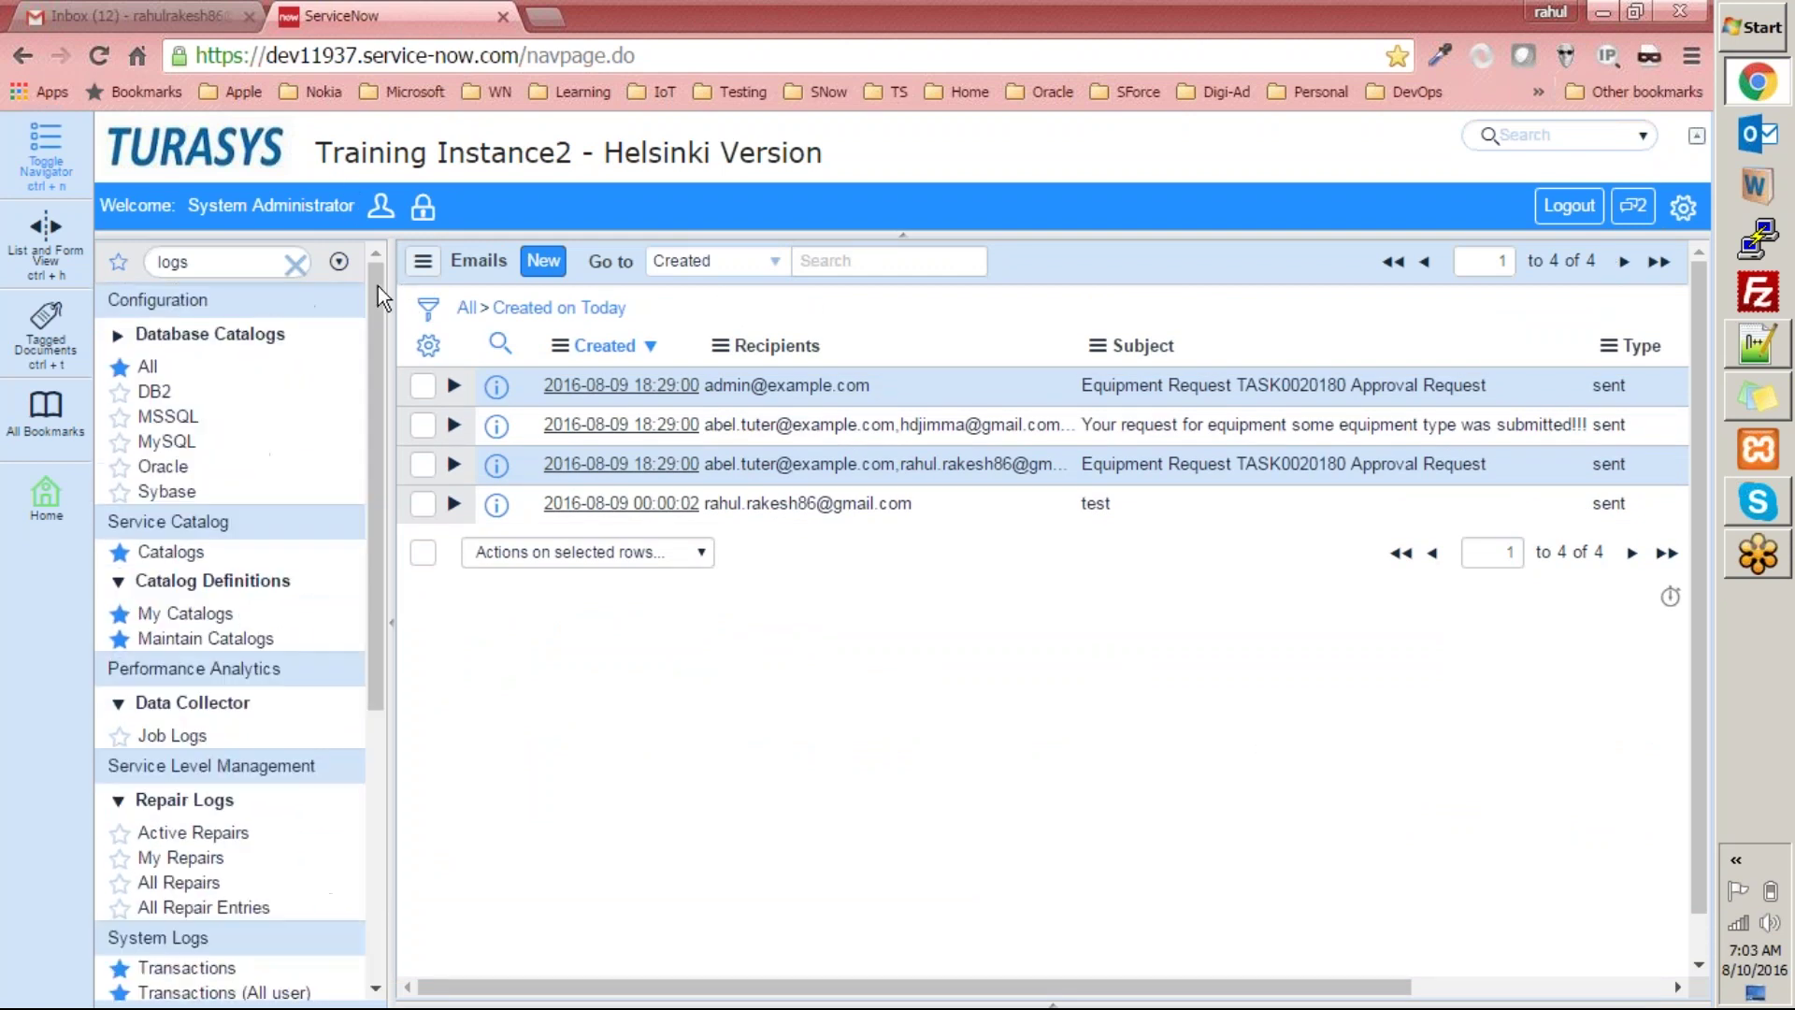
double_click(201, 260)
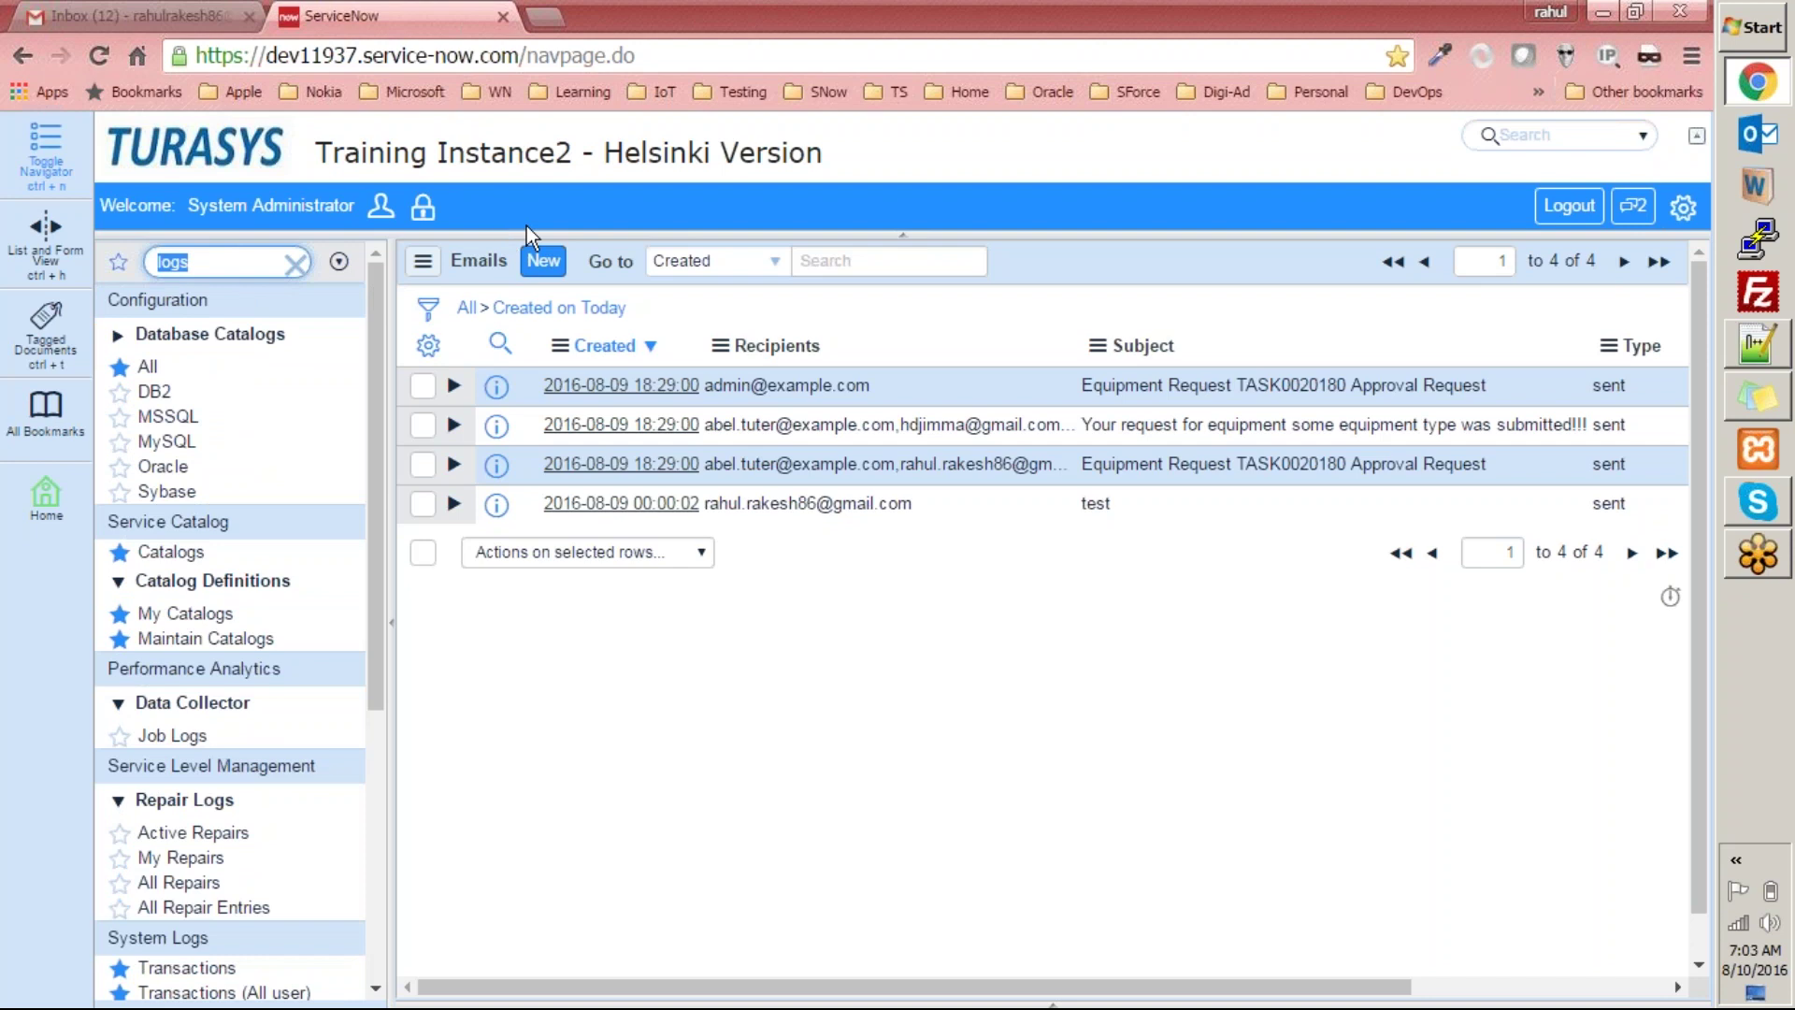
type("notificaion")
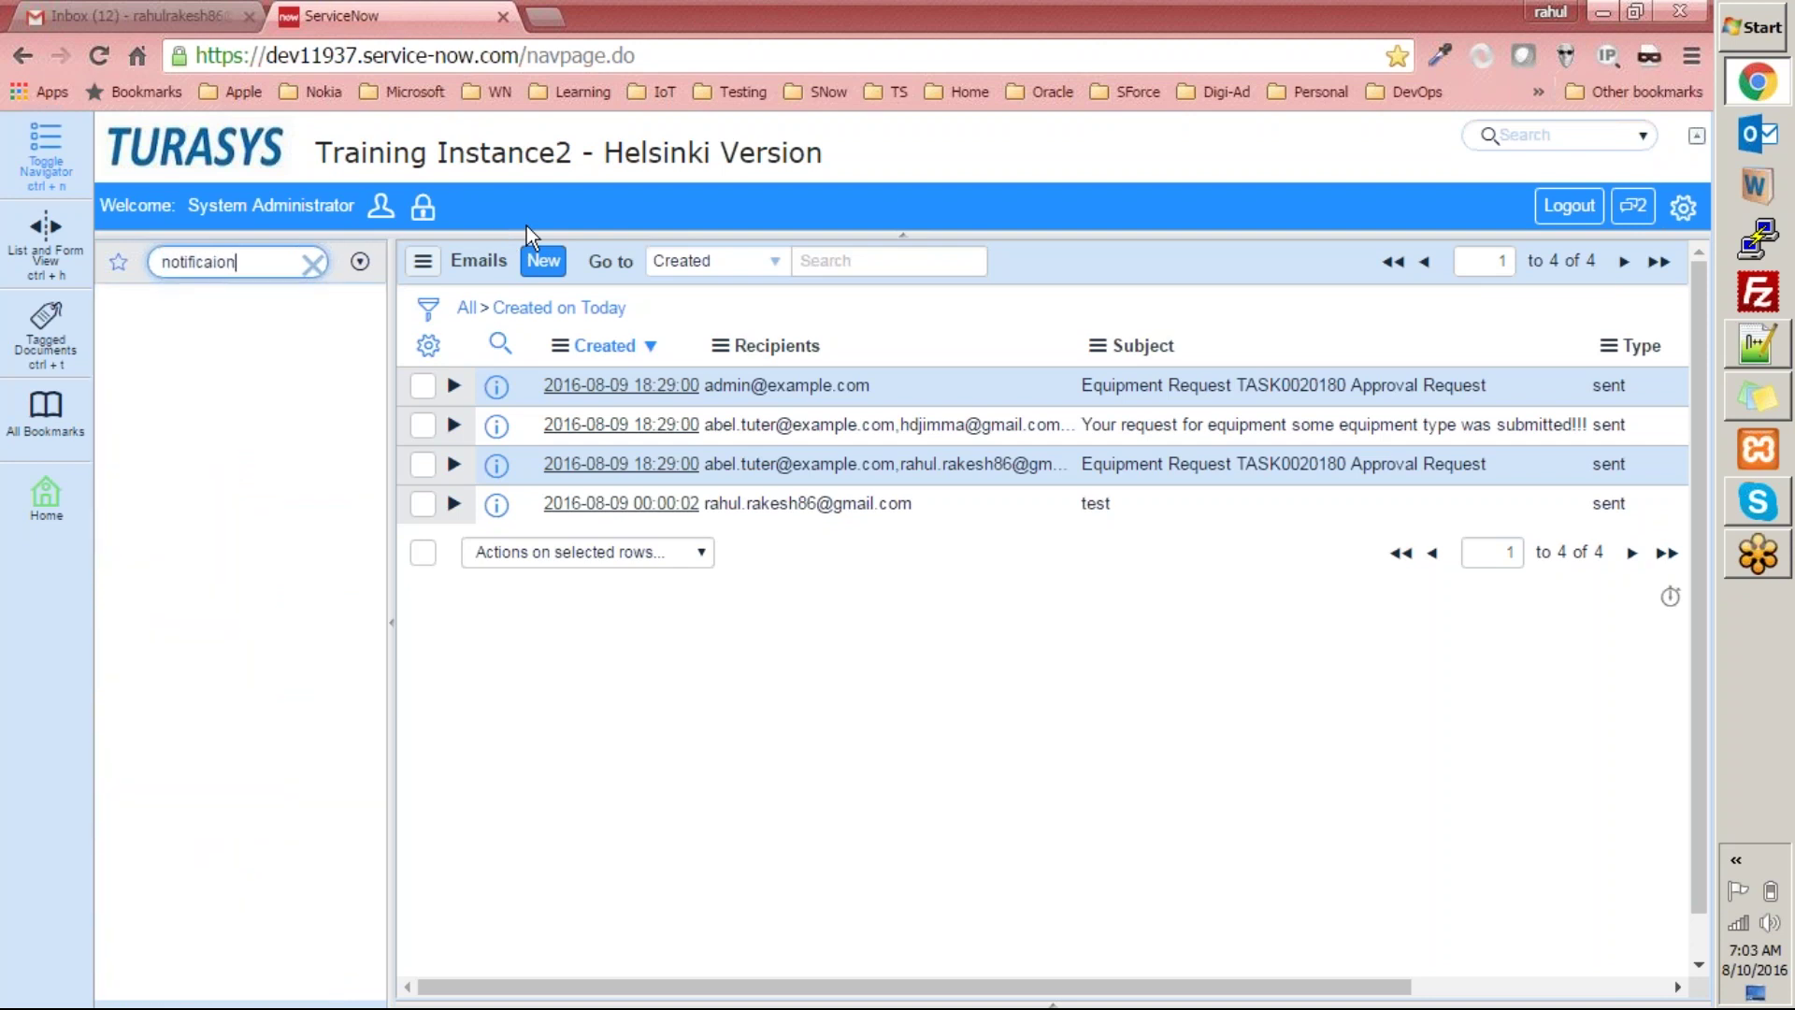
left_click_drag(268, 261, 13, 175)
type("notifications")
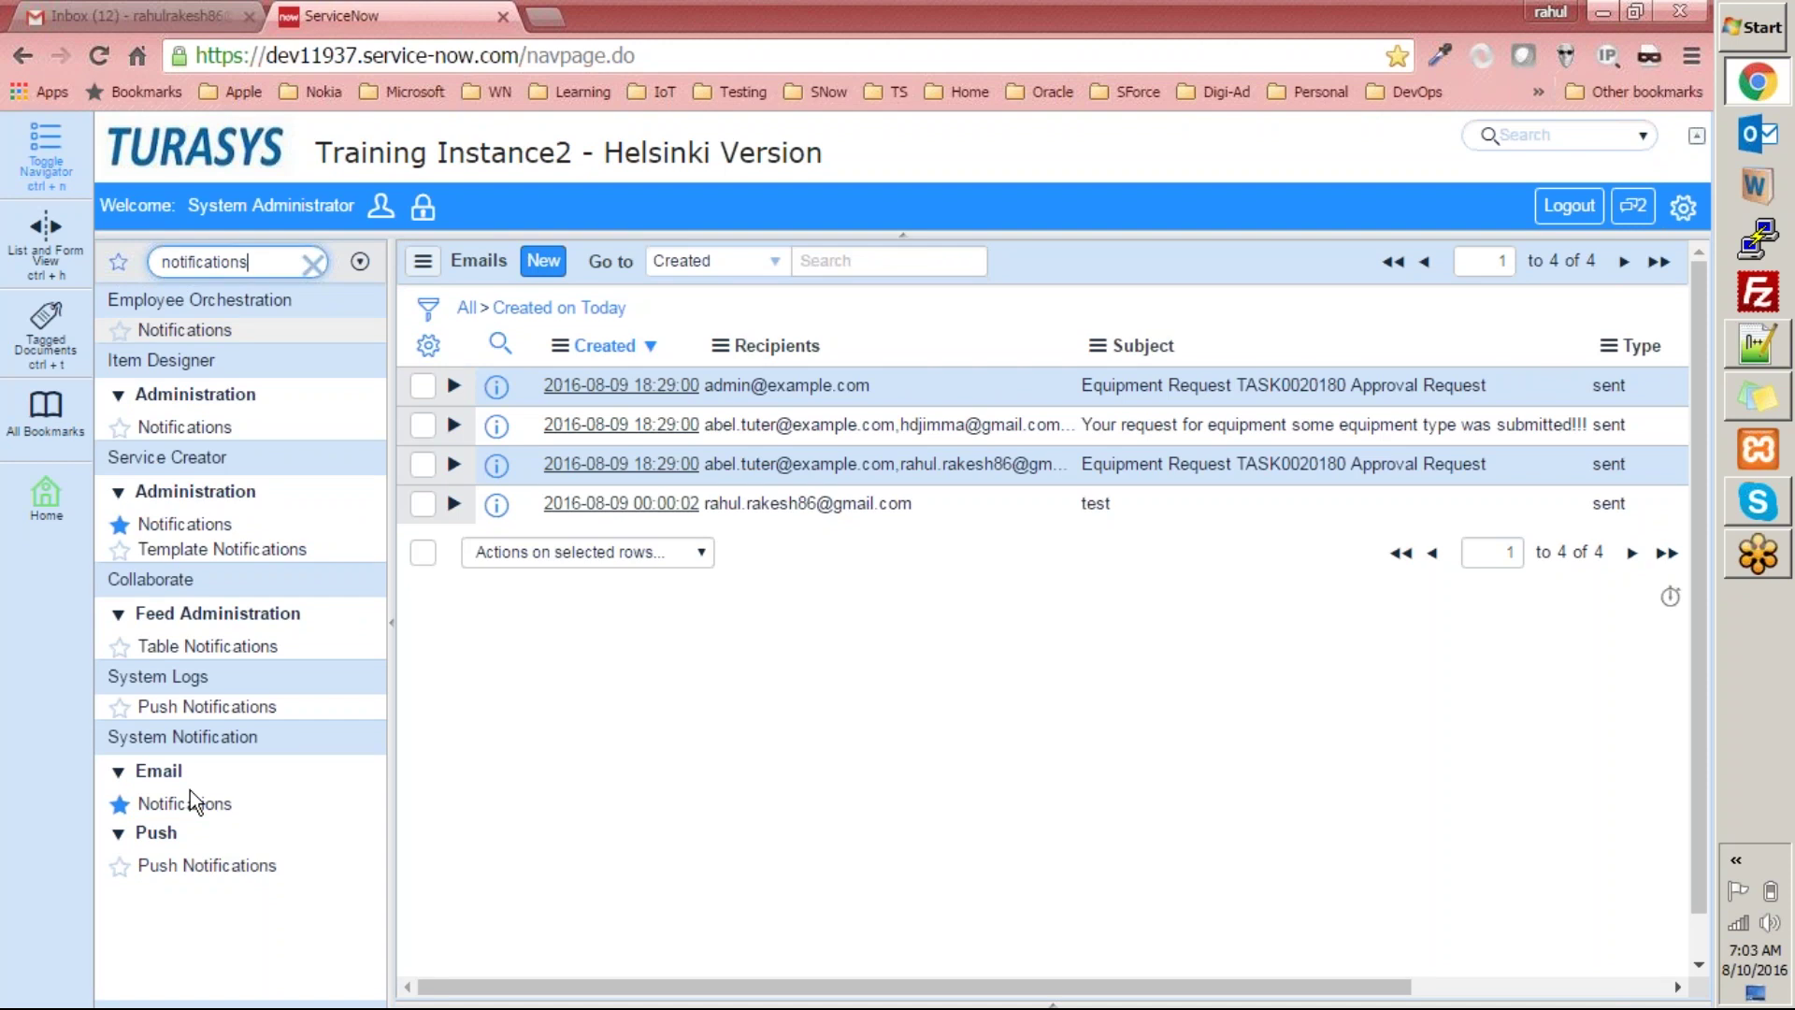
left_click(185, 803)
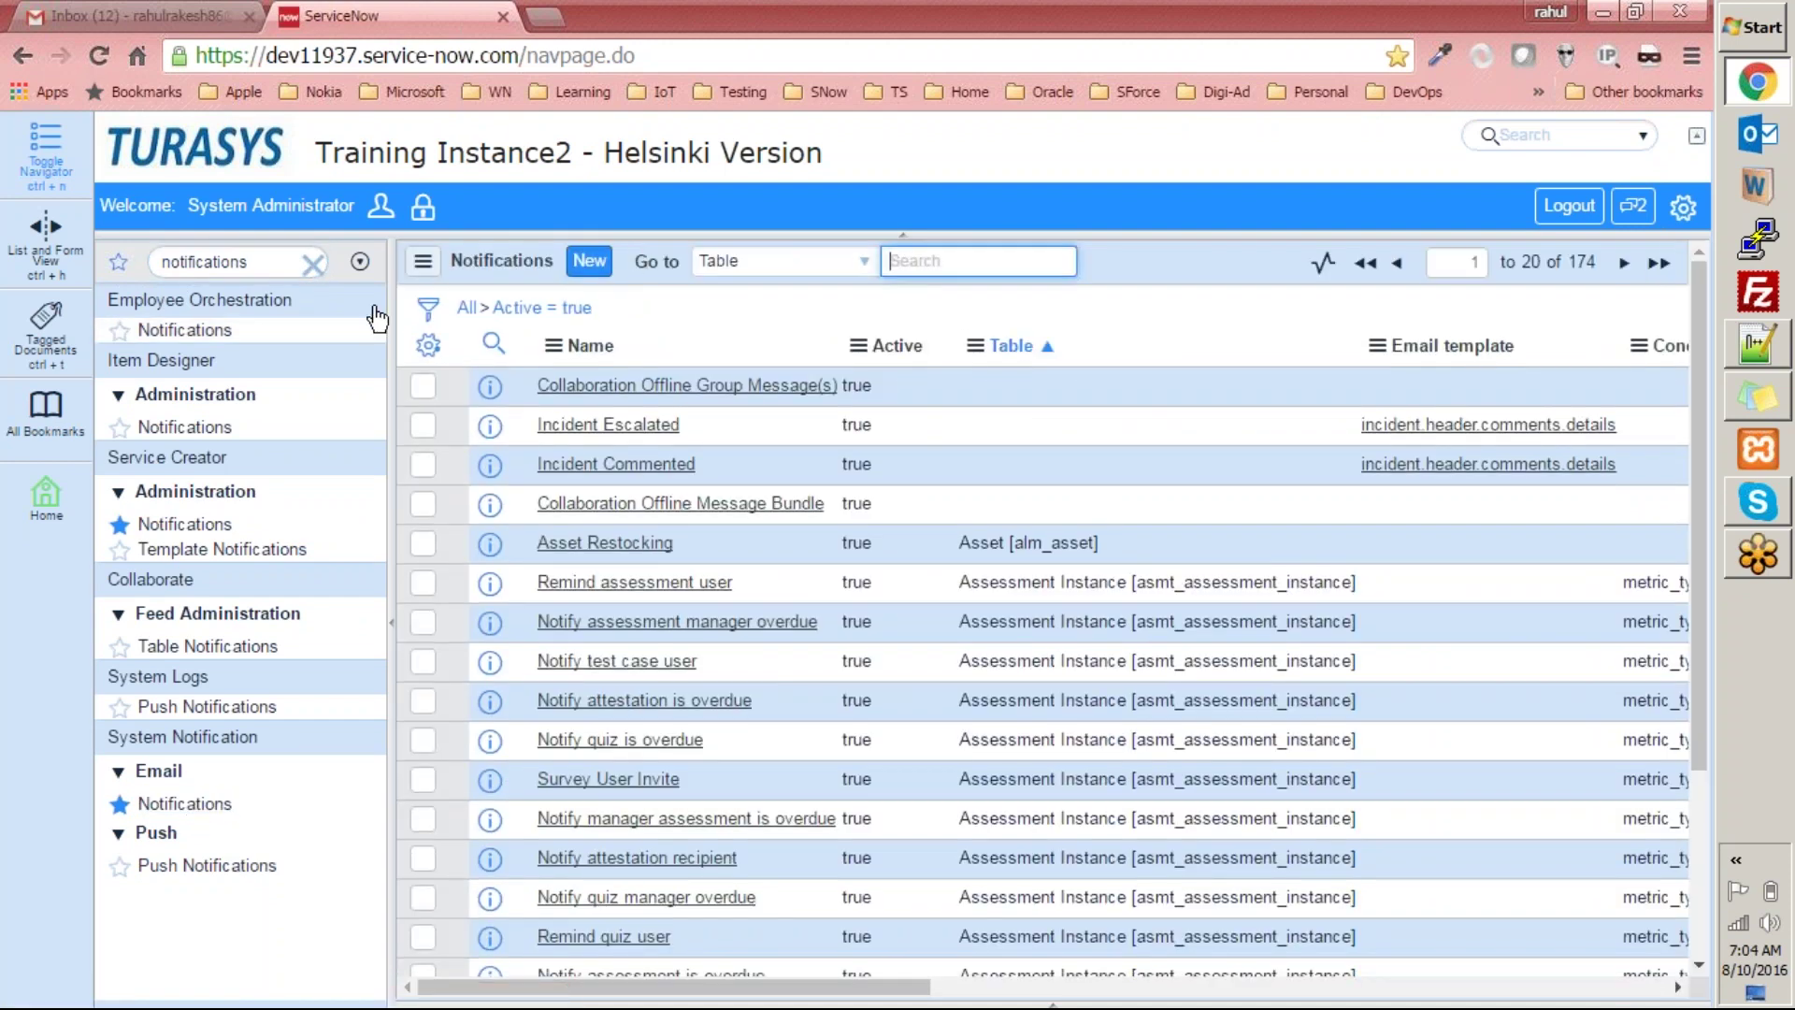
double_click(275, 264)
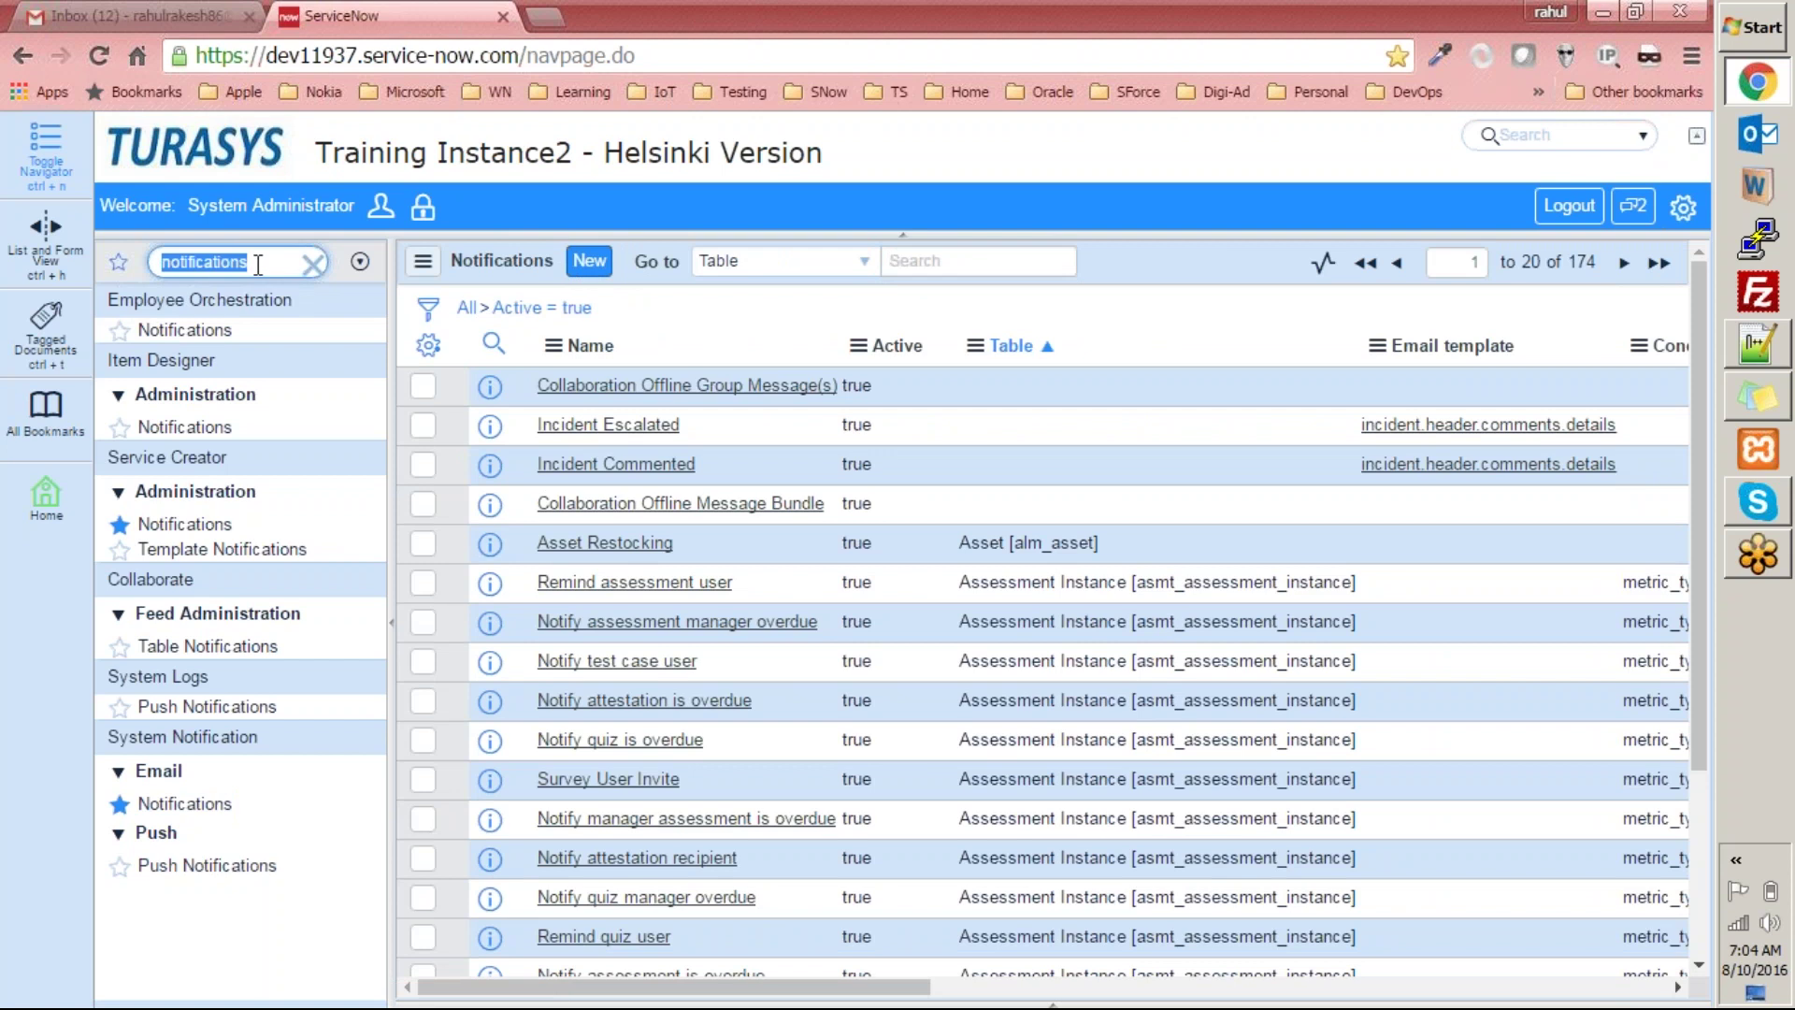
type("tables")
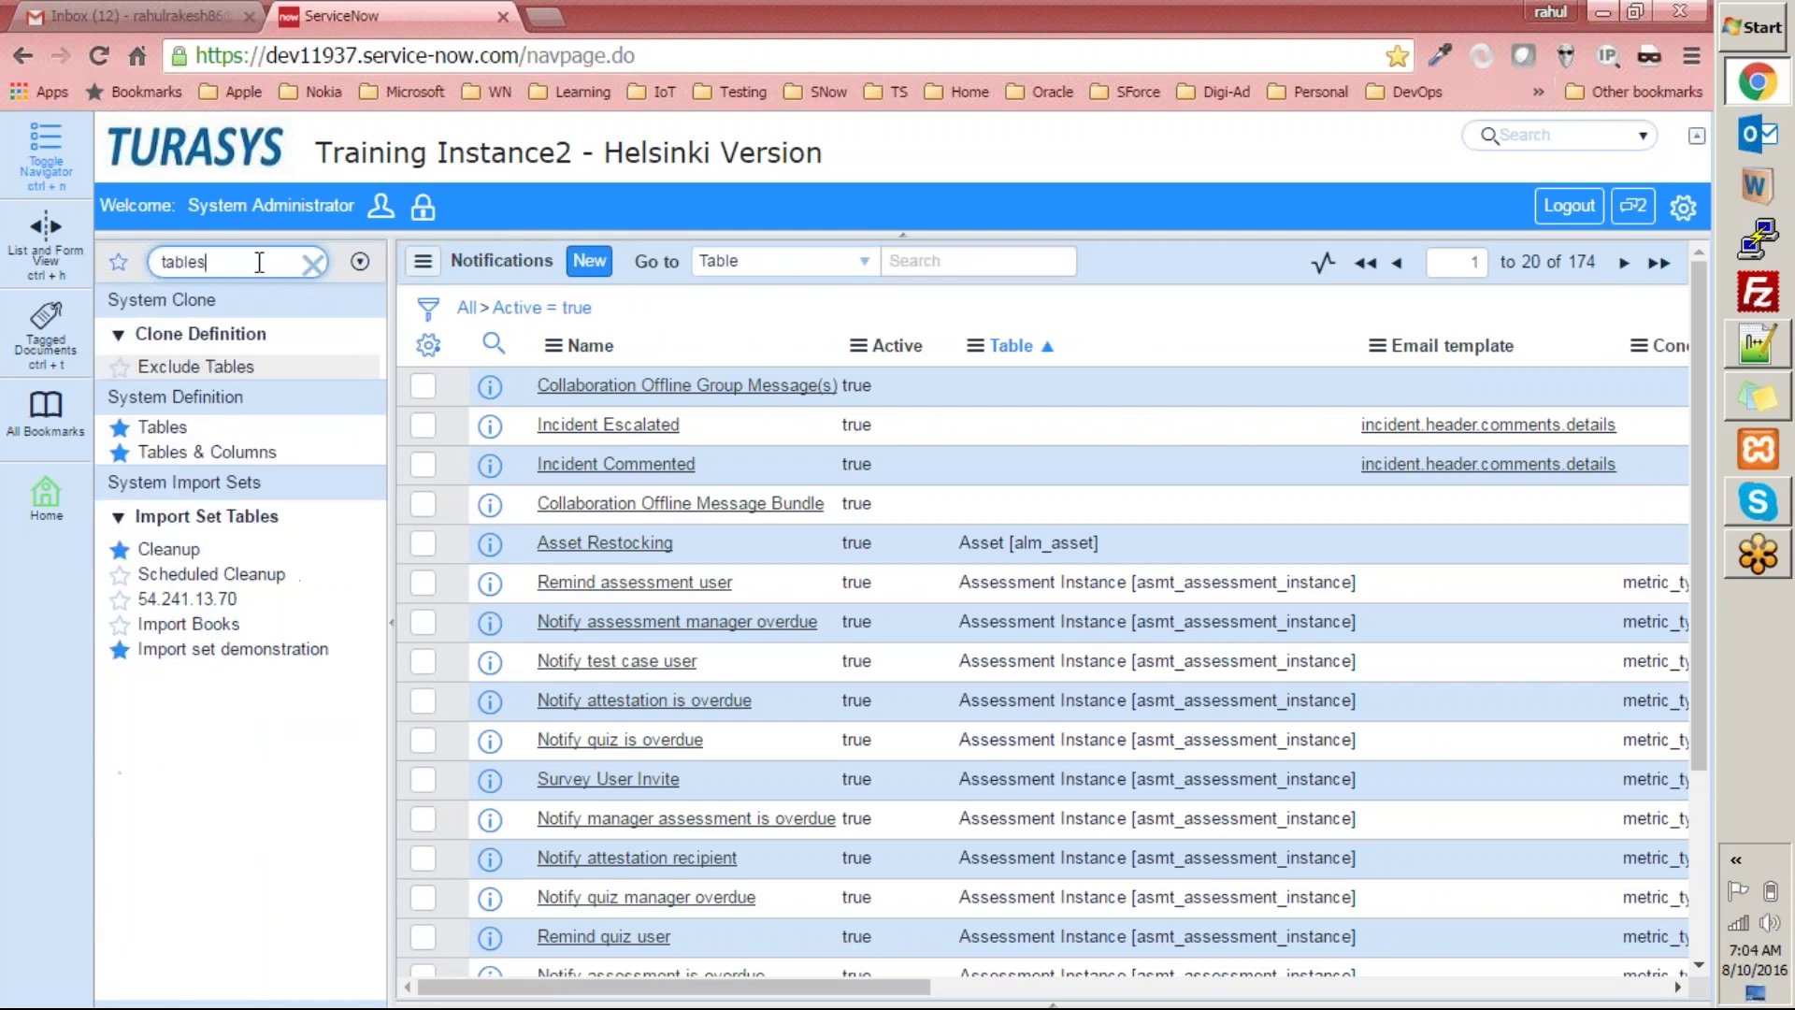
In Tables & Columns, display the fields of the Notification [sysevent_email_action] table.
left_click(245, 453)
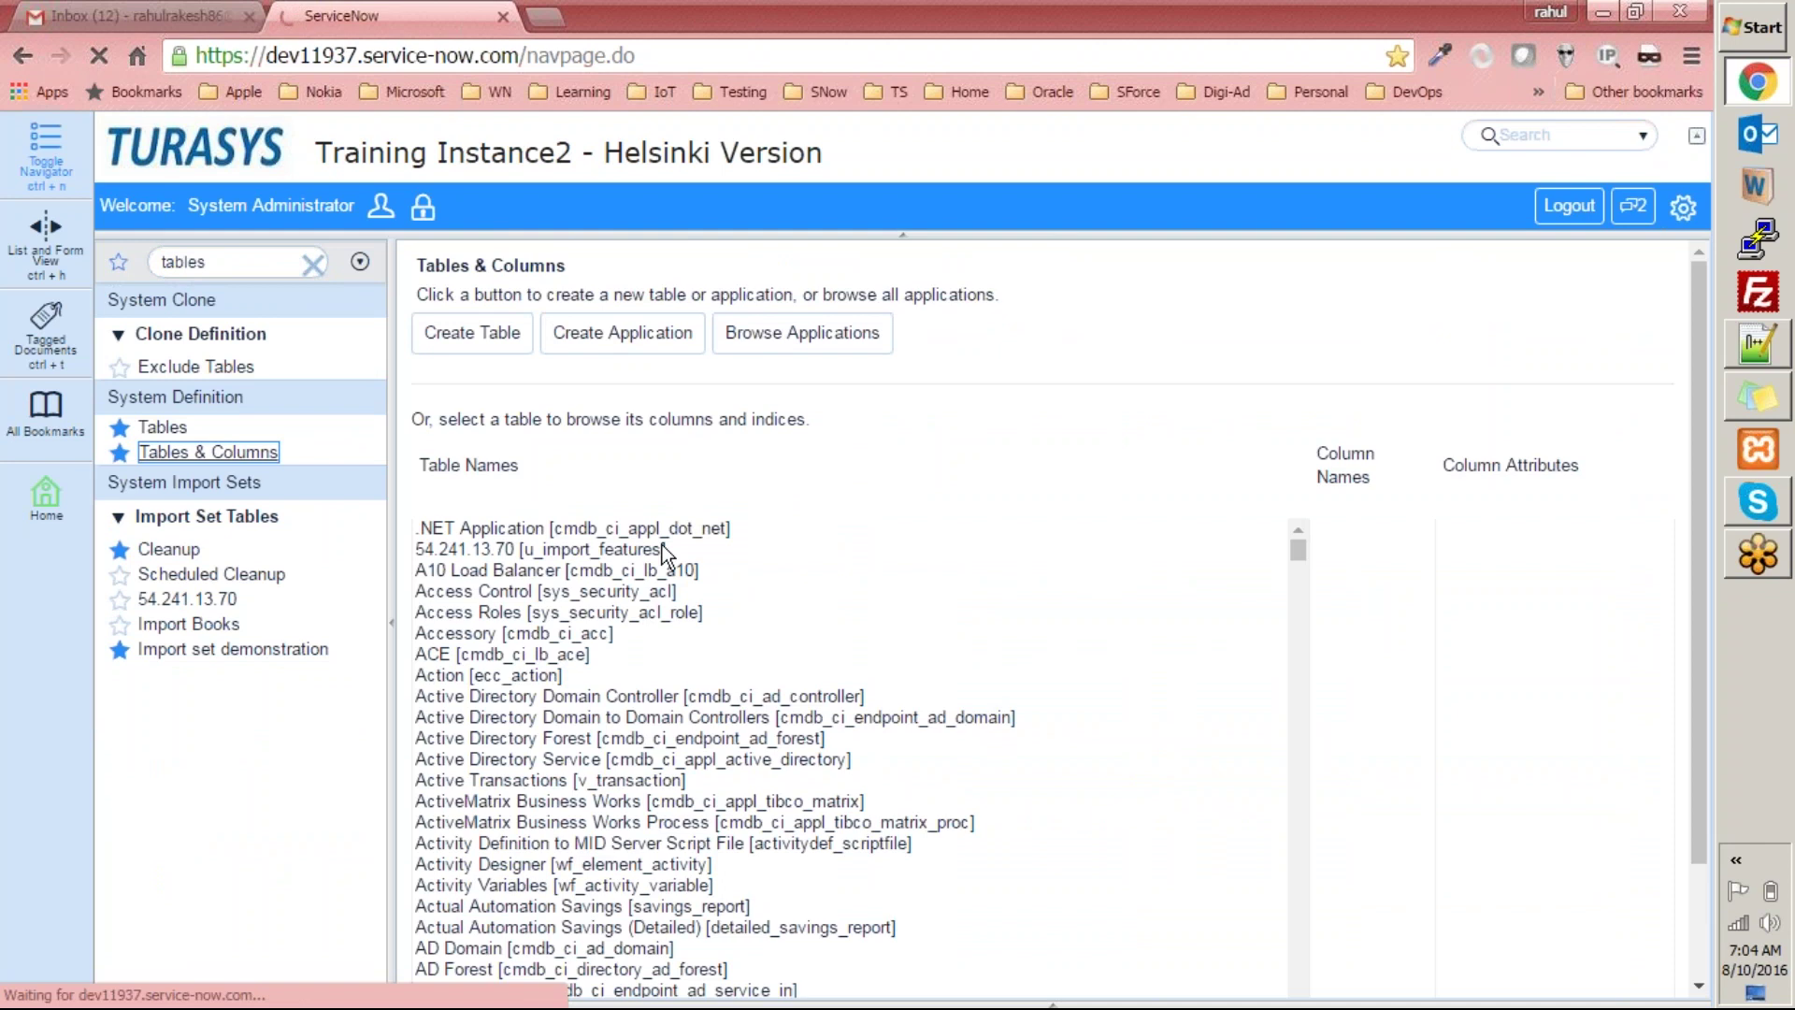
left_click(664, 552)
key("n")
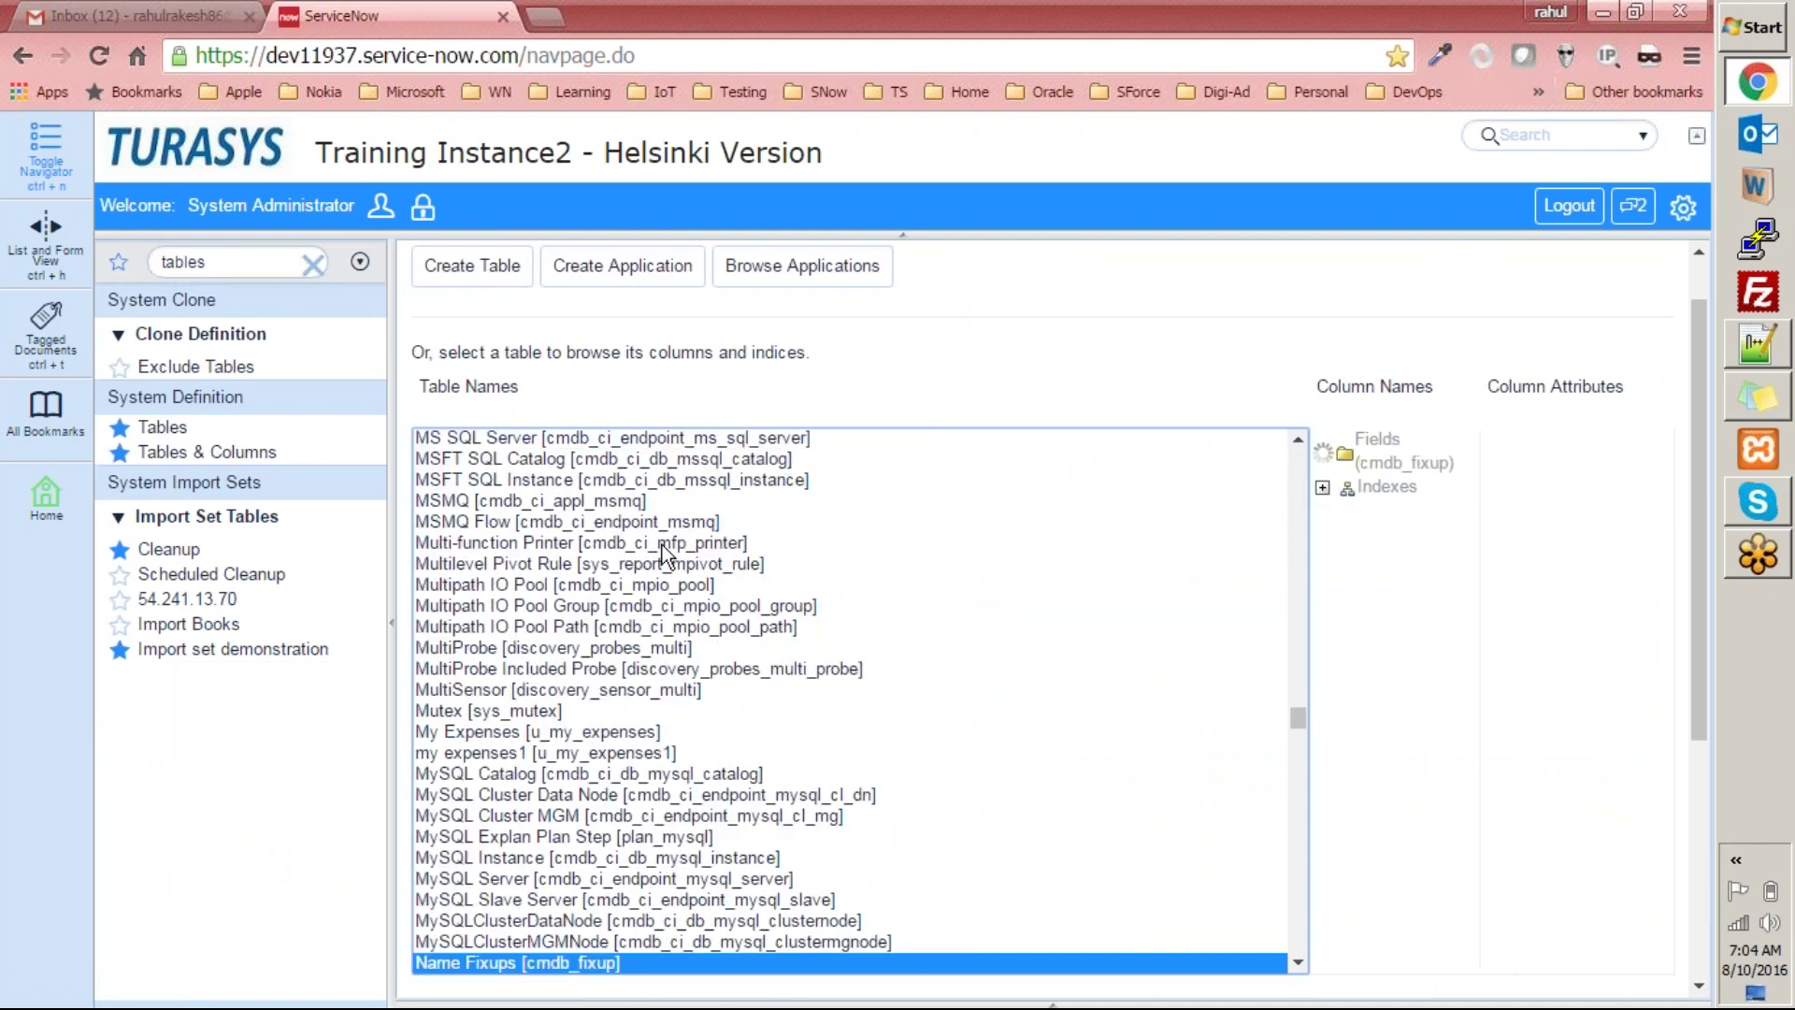
type("oti")
left_click(1300, 959)
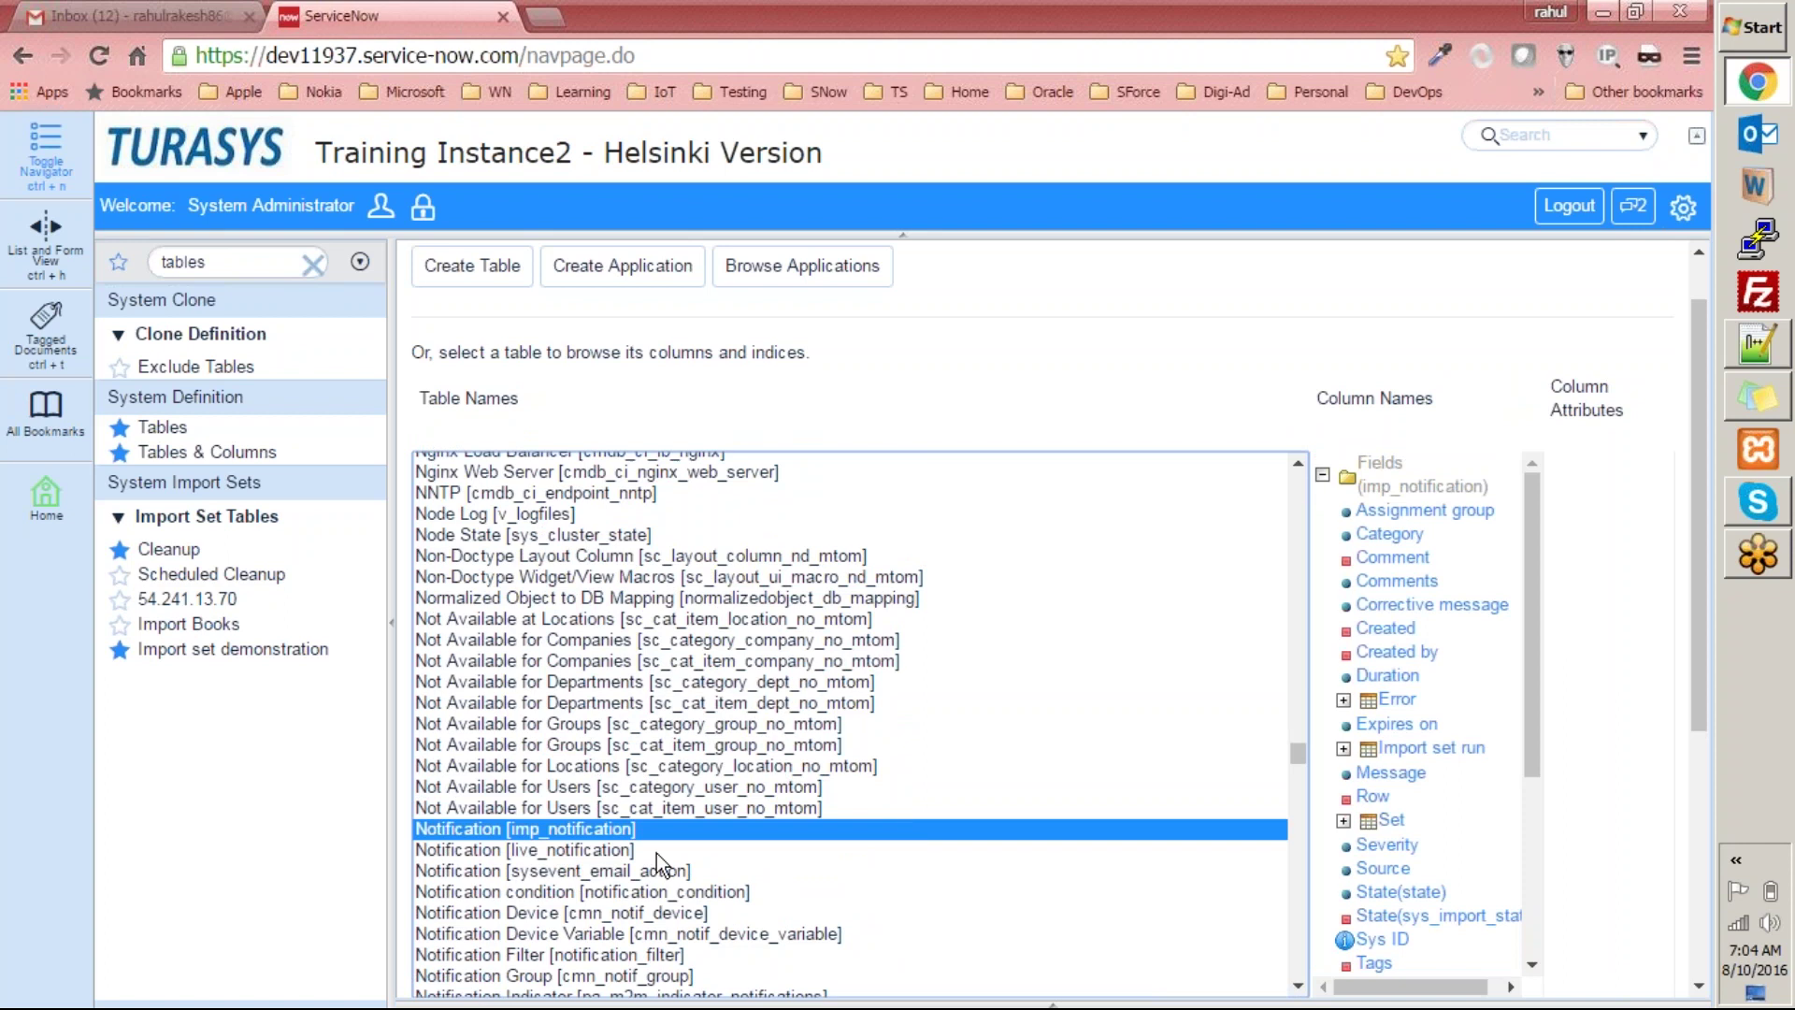
scroll(566, 856, "down", 2)
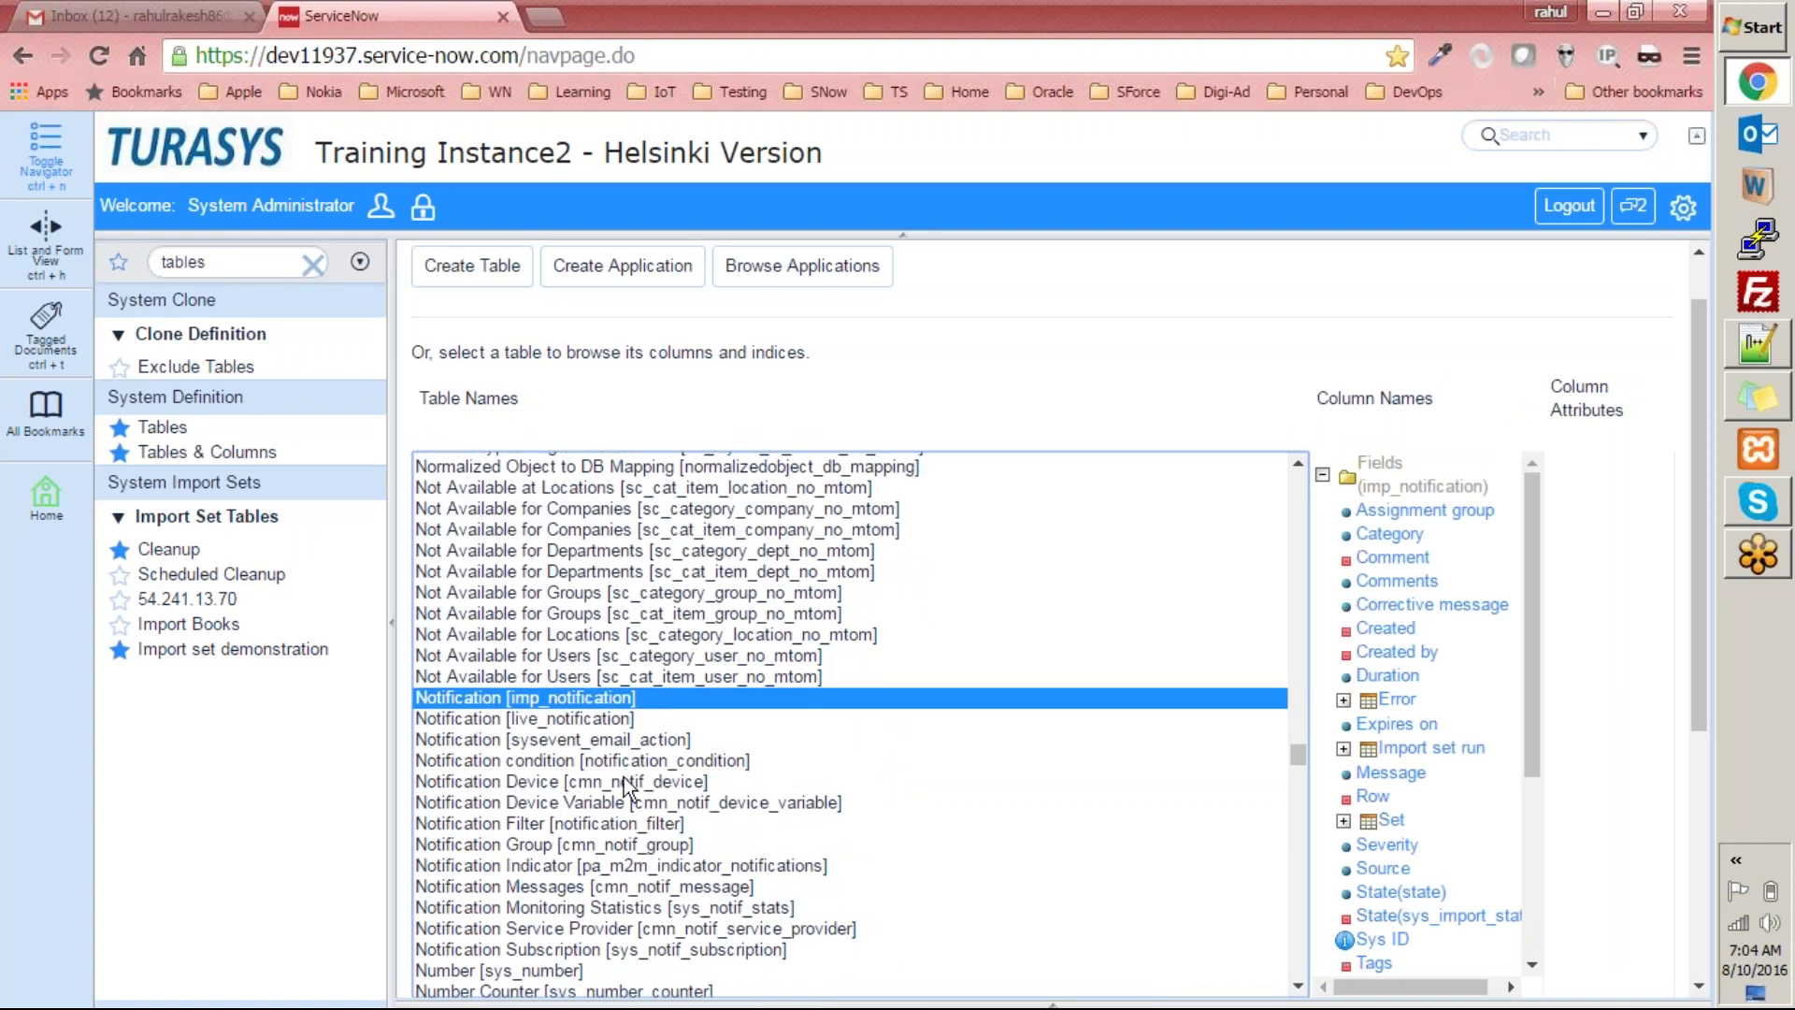
left_click(488, 743)
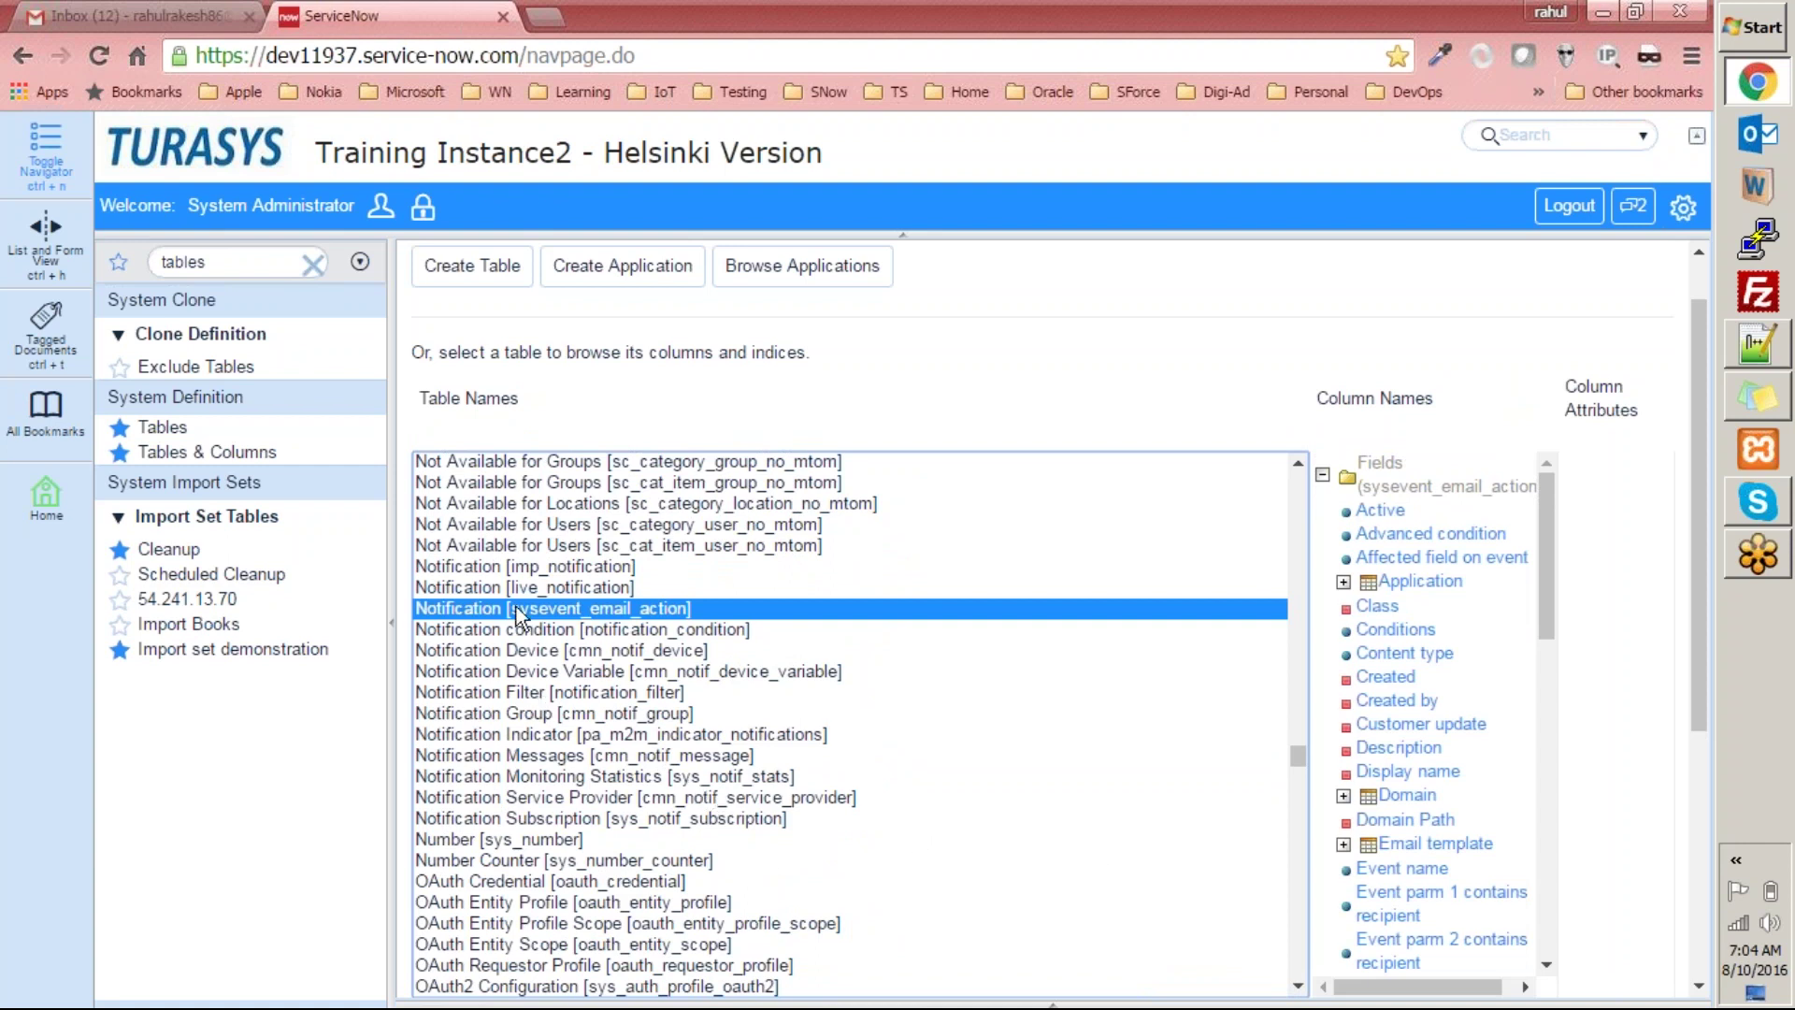
Enter sysevent_email_action.list in the navigator filter to open all Notification records.
double_click(241, 262)
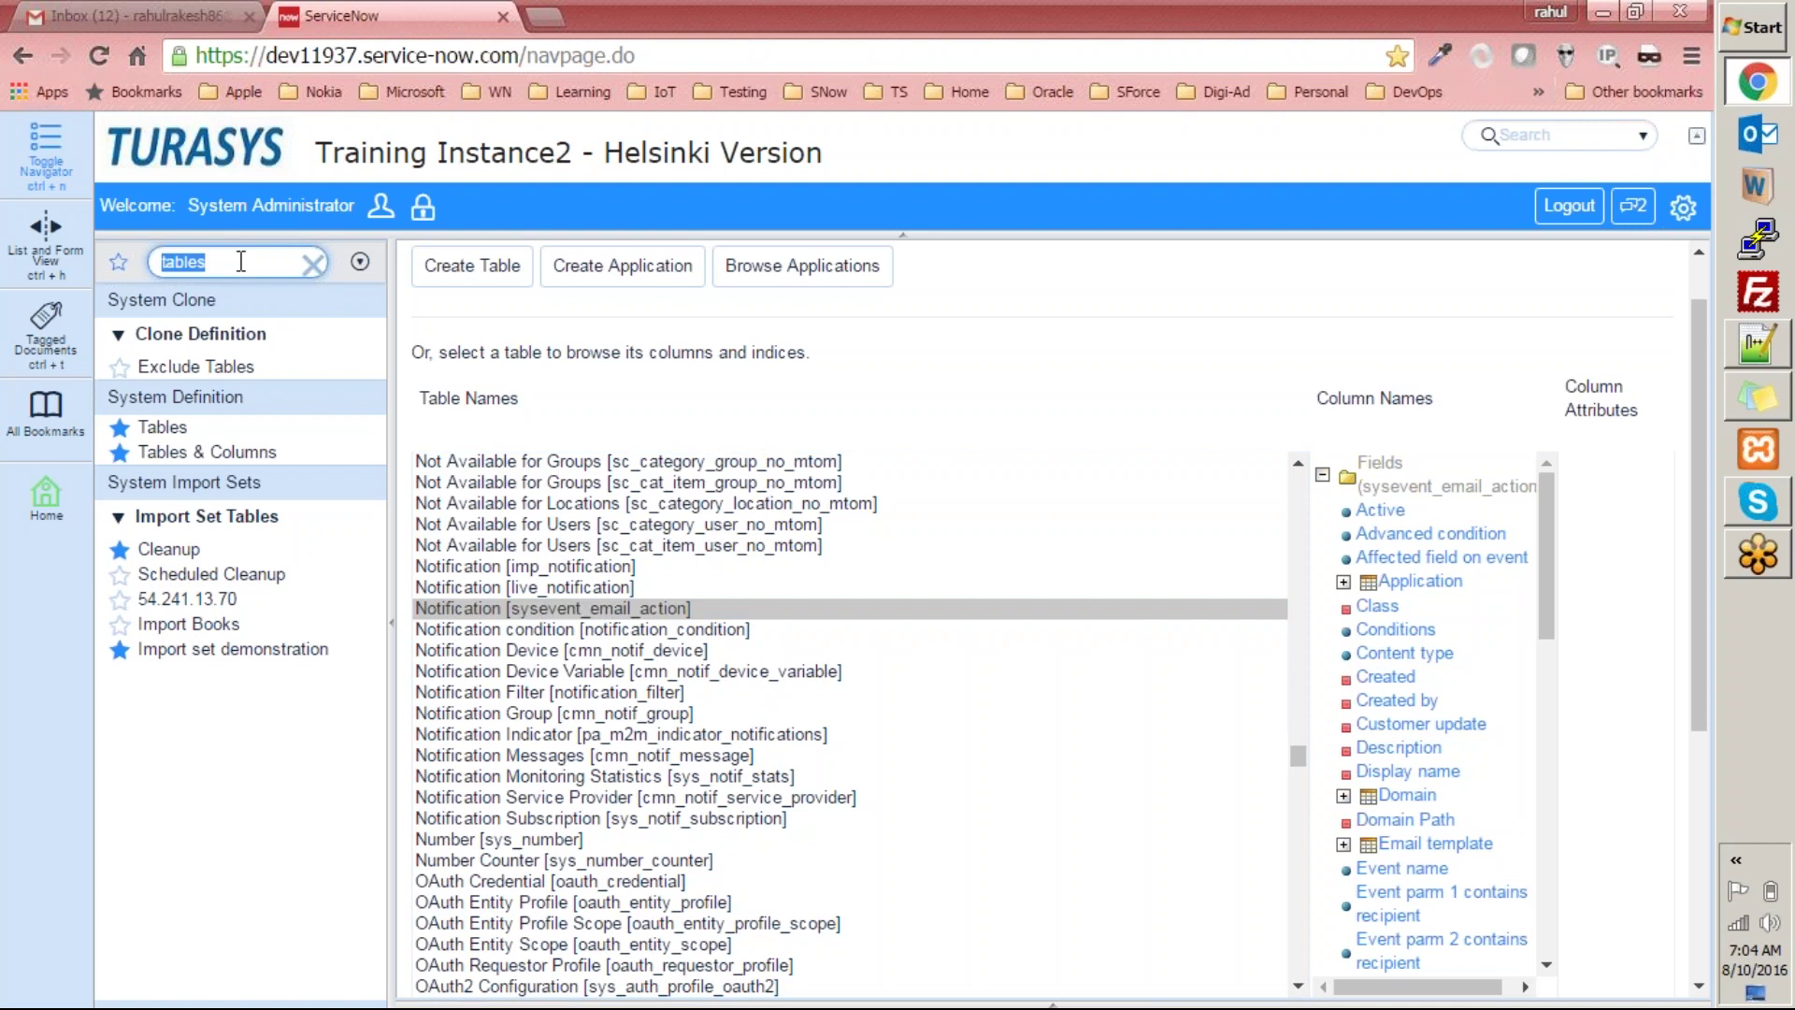
type("sys")
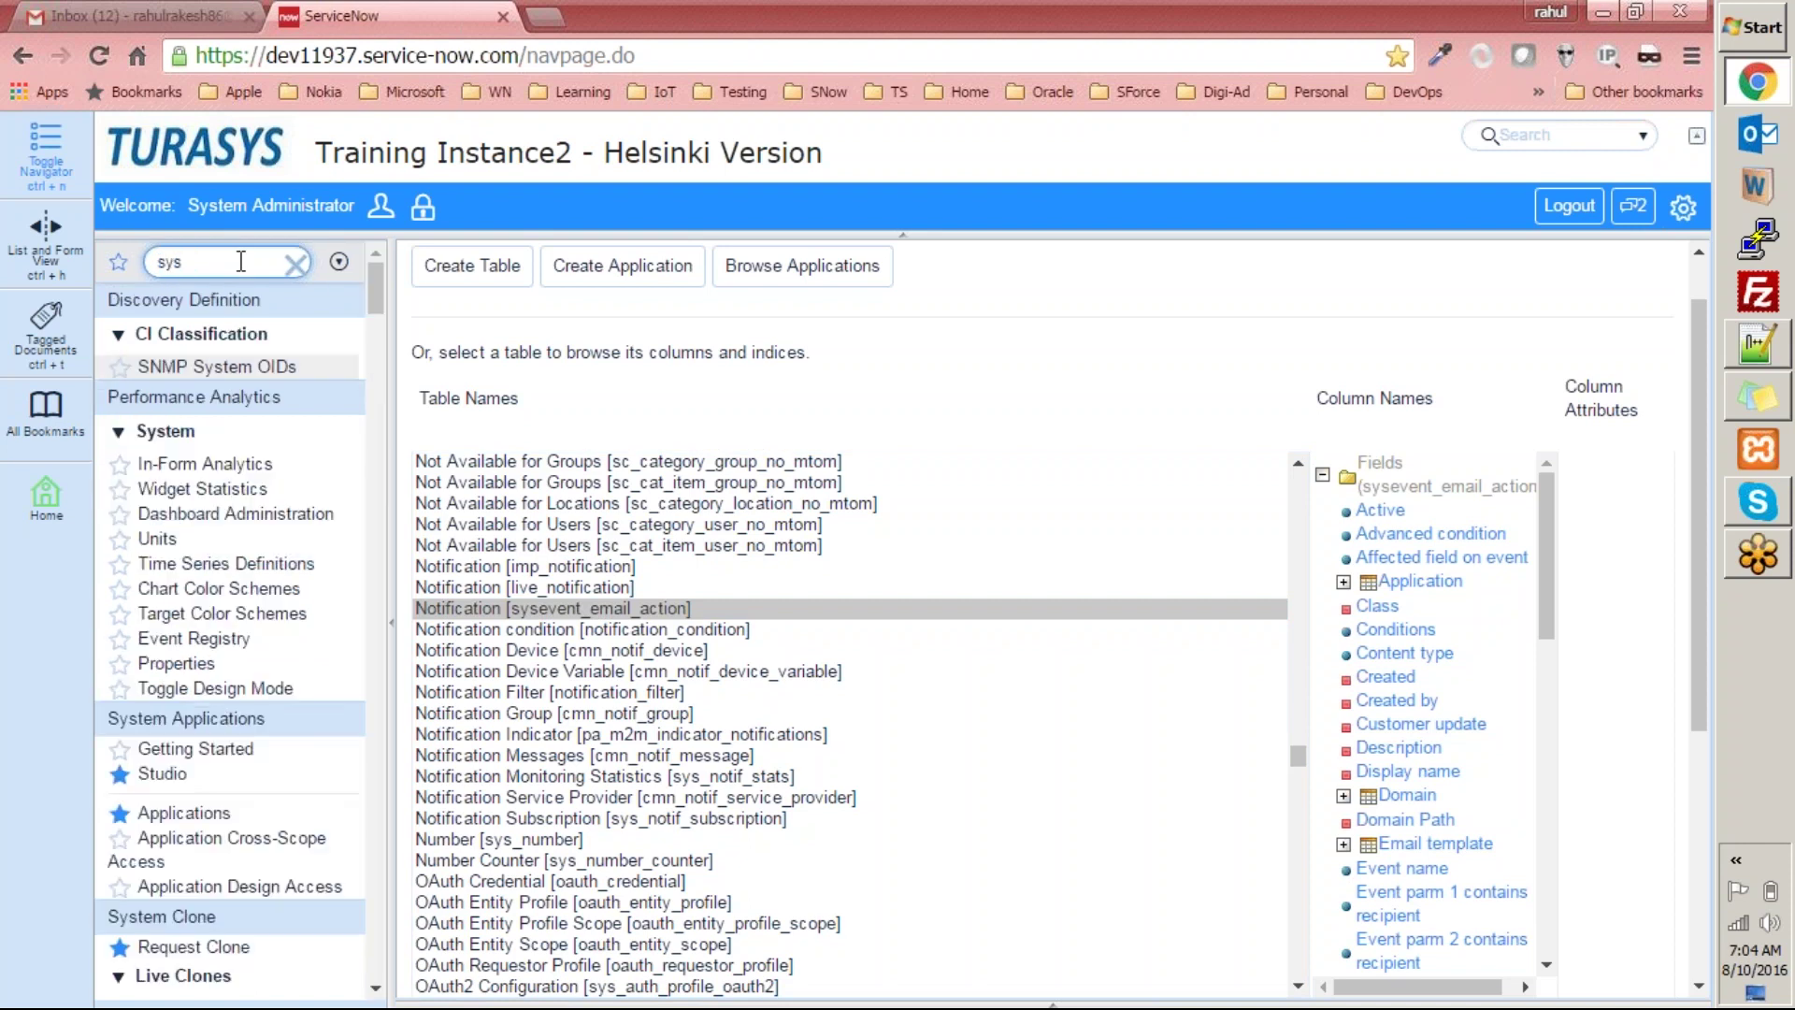
type("_")
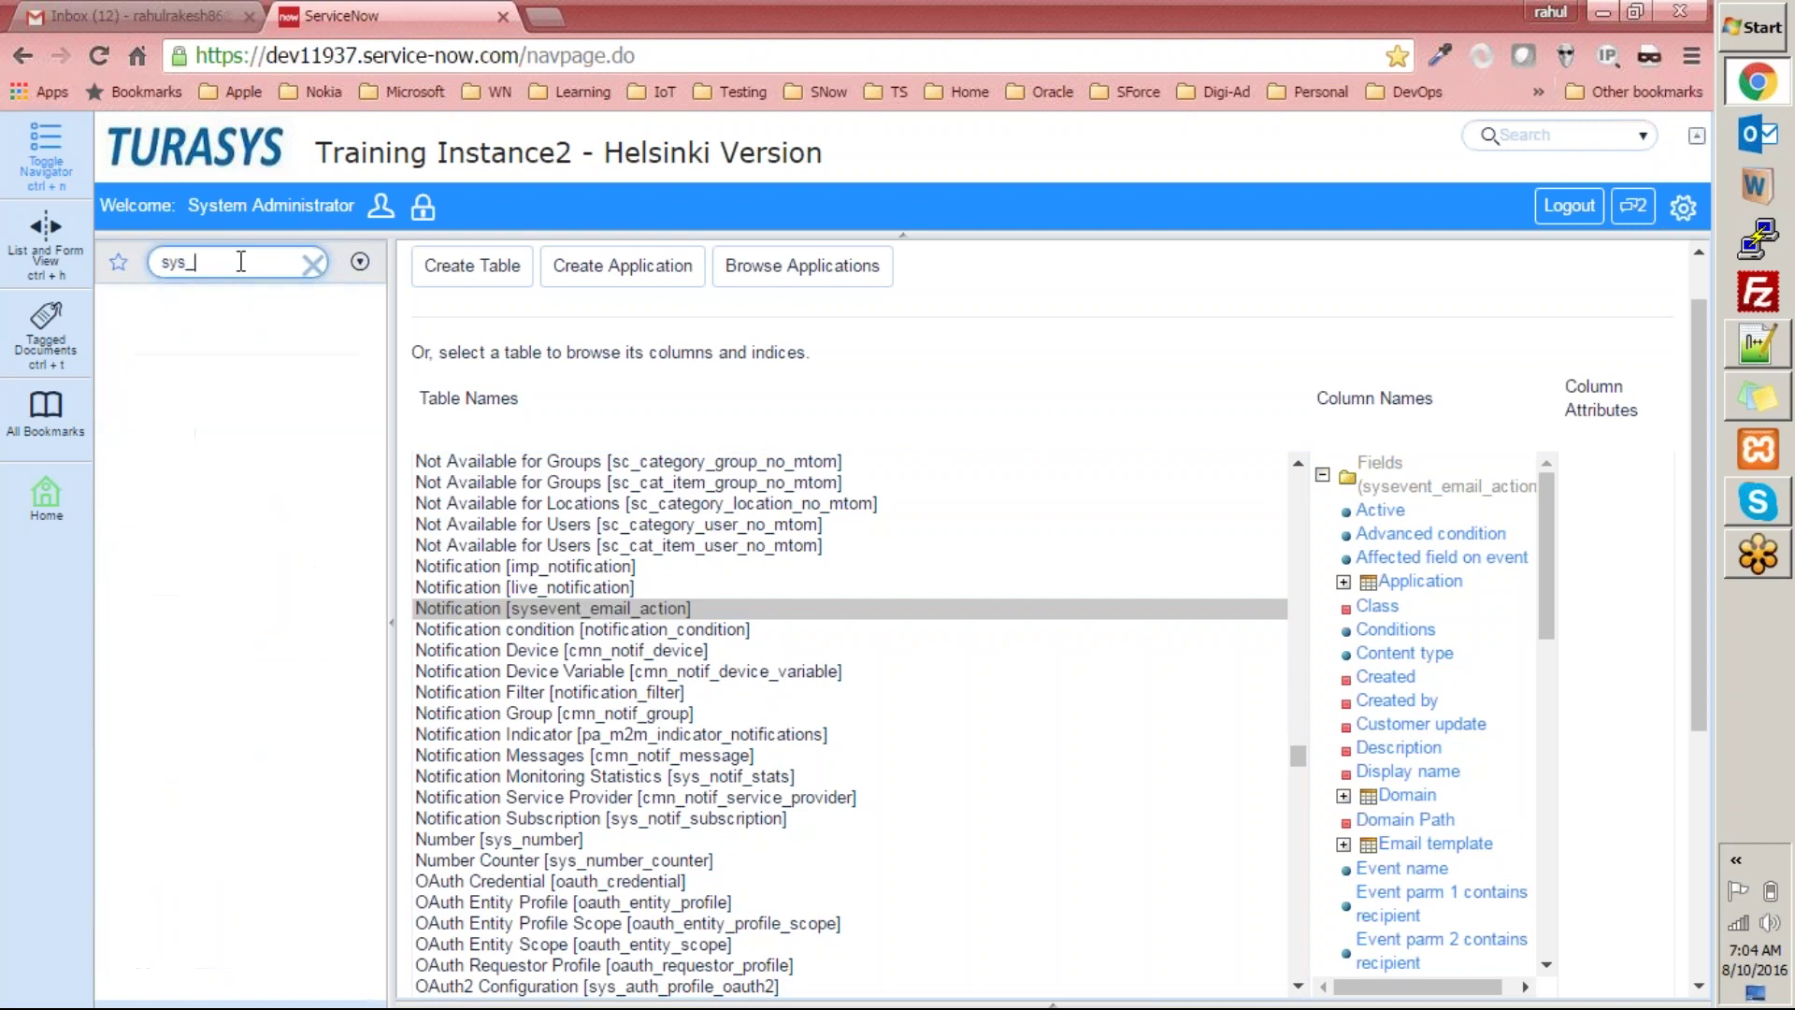
key("Home")
type("*")
key("BackSpace")
key("End")
key("BackSpace")
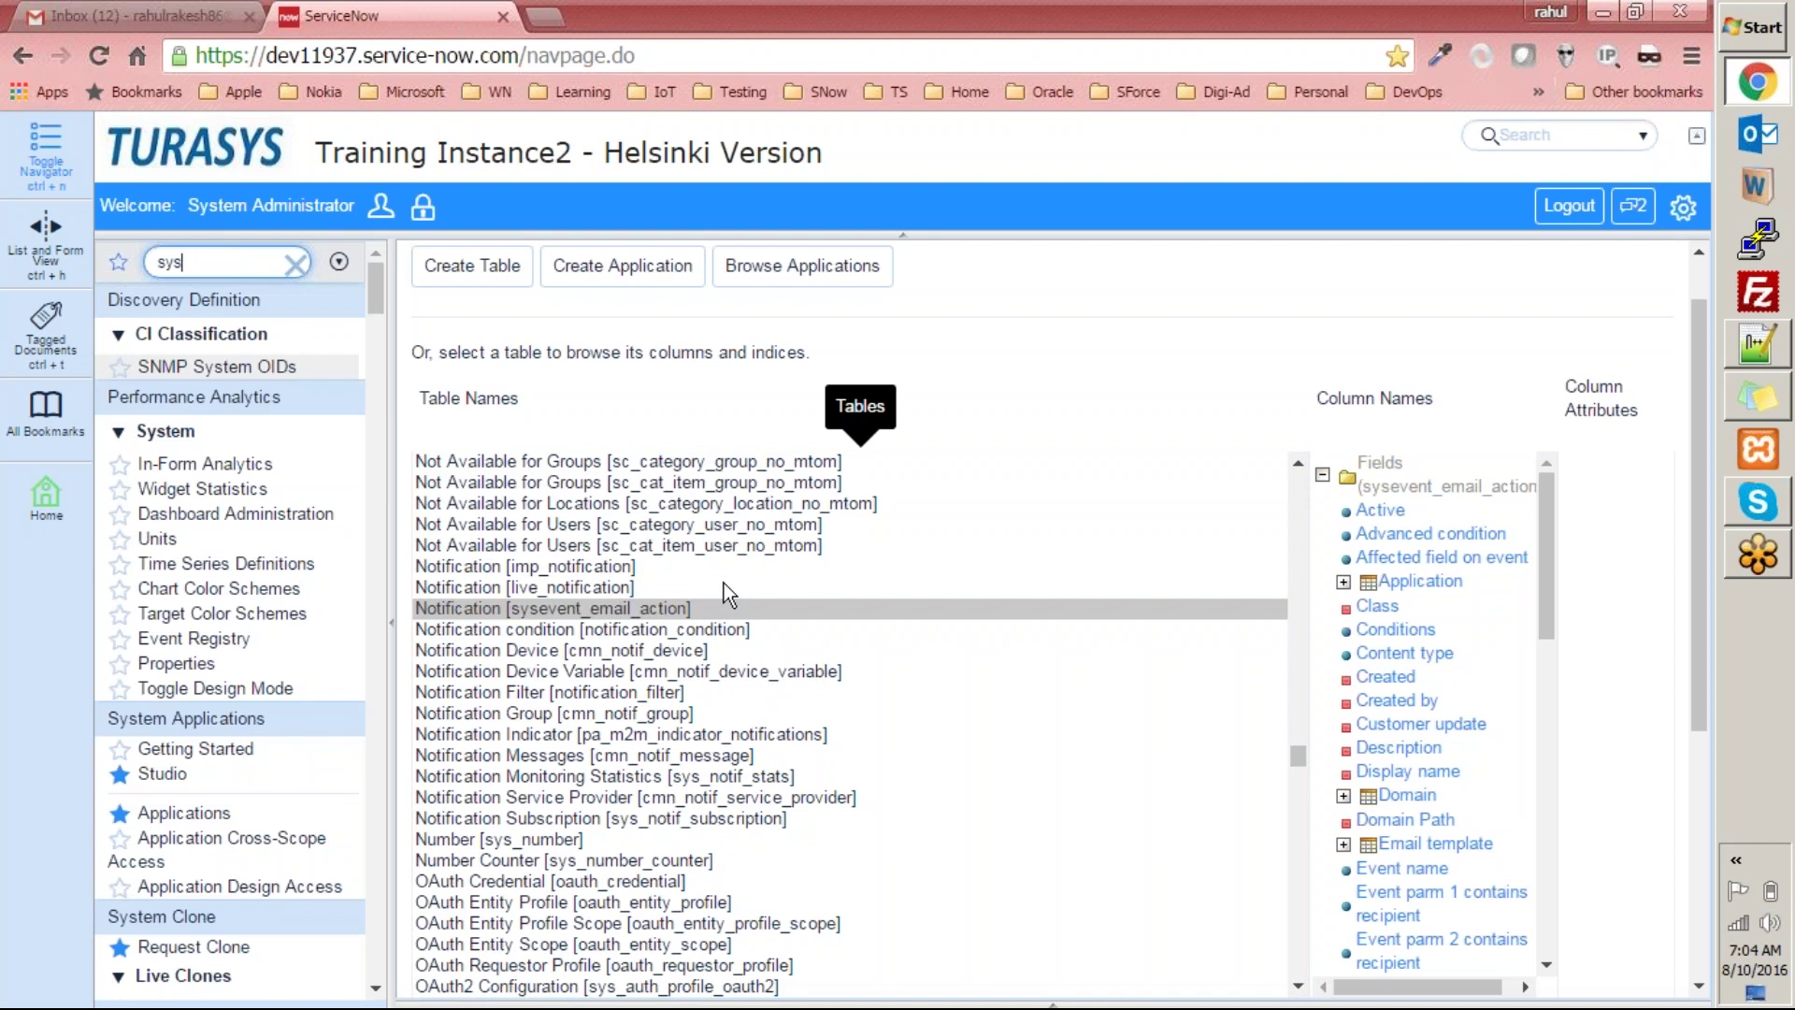
type("ev")
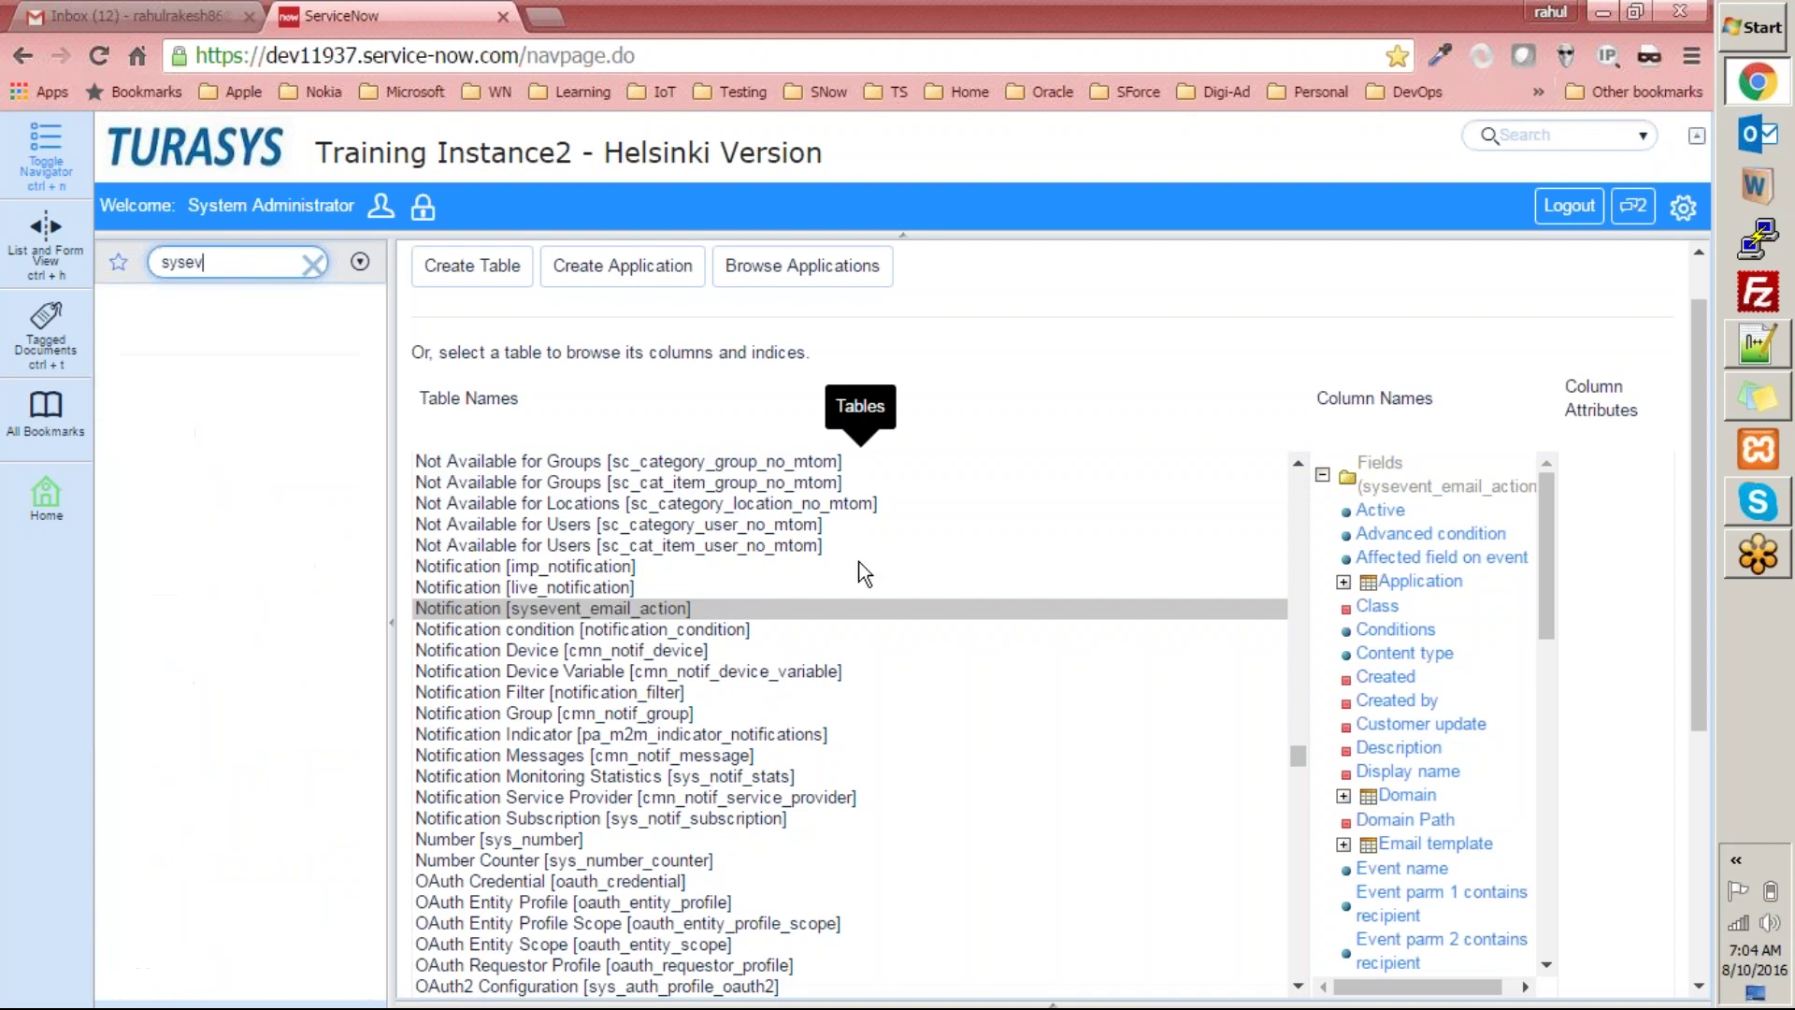
type("ent_email_action.list")
key("Return")
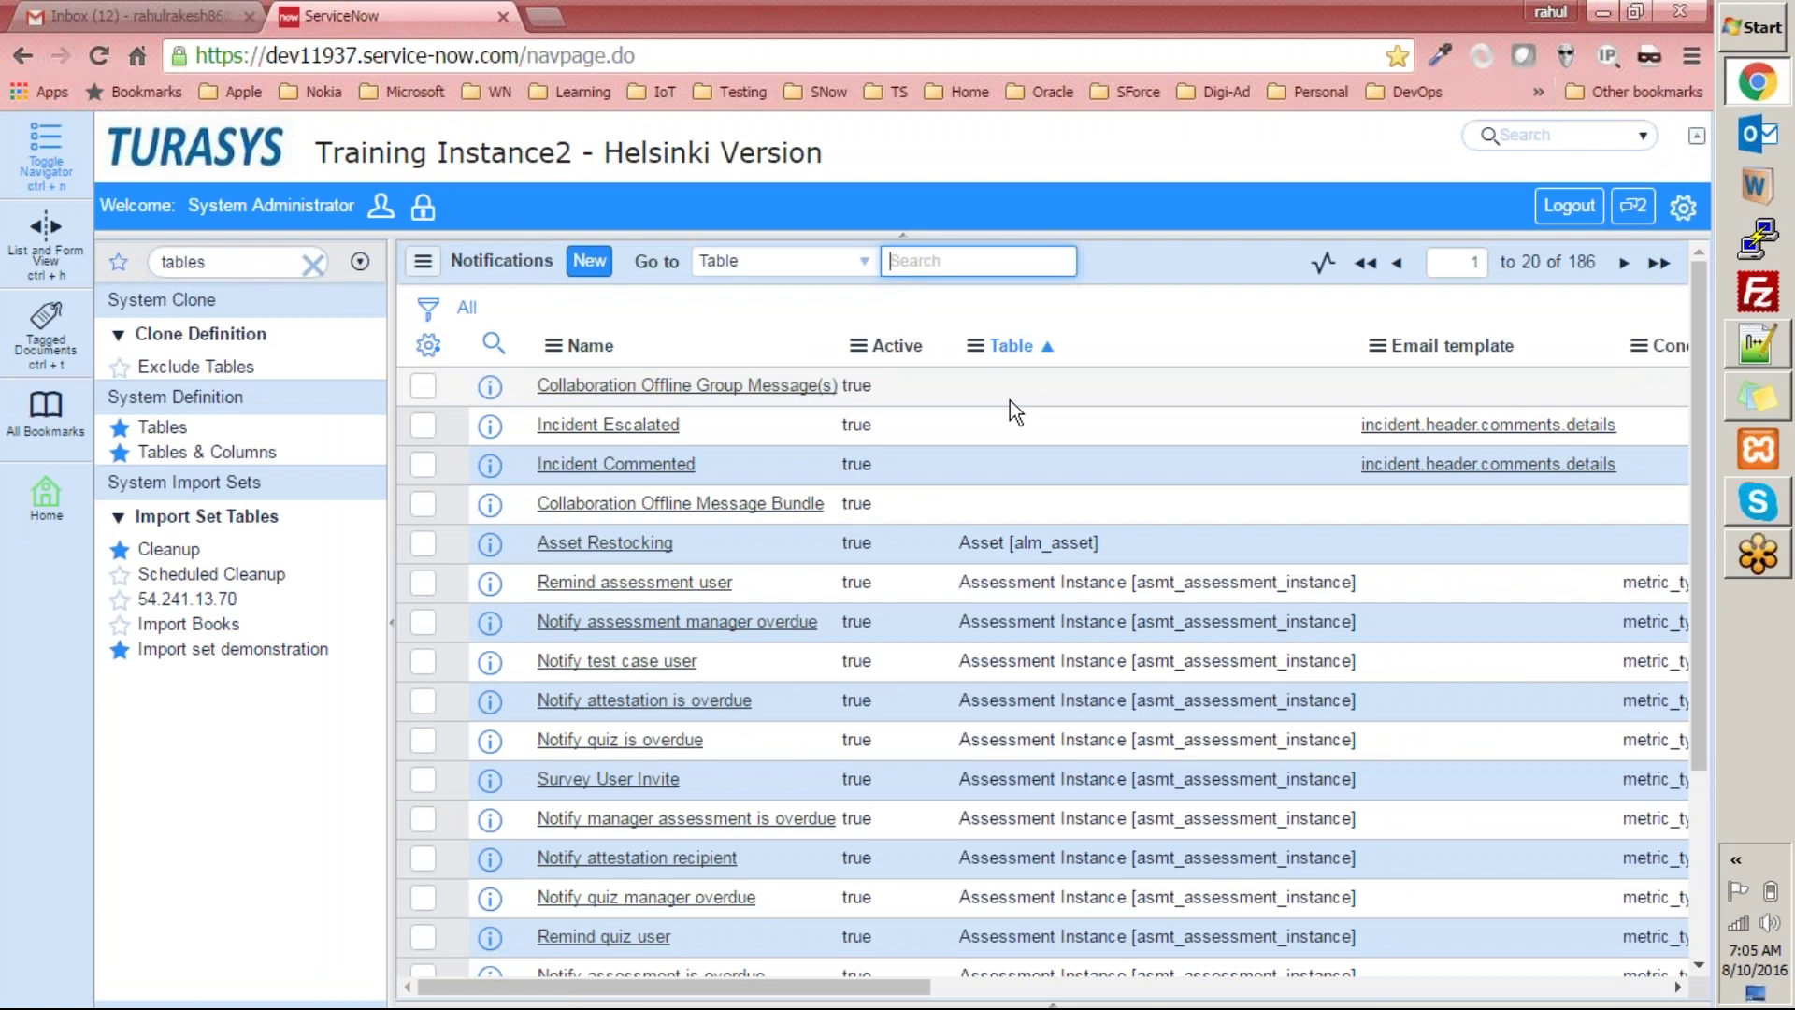
Search the Notifications list's Table column for %marketing%, leaving only Equipment Request Submitted.
left_click_drag(886, 988, 923, 989)
left_click_drag(886, 922, 877, 897)
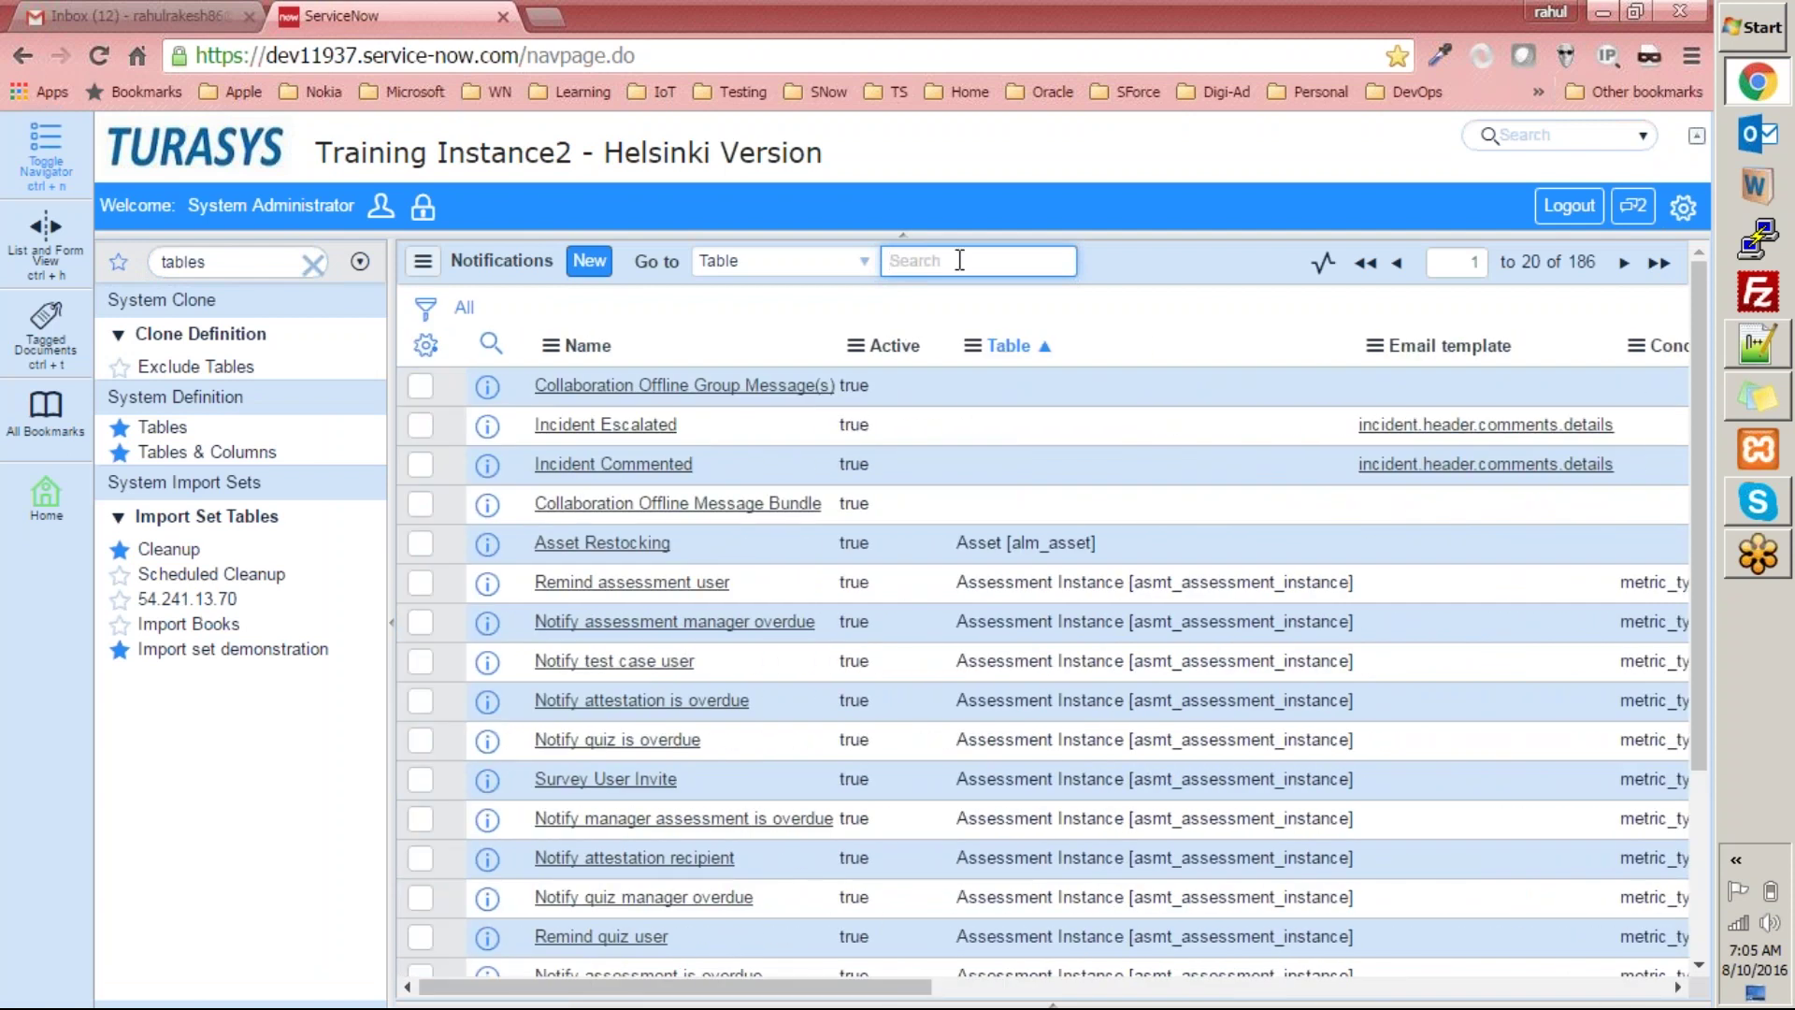
type("%%makr")
key("BackSpace")
key("BackSpace")
type("rketing")
key("Return")
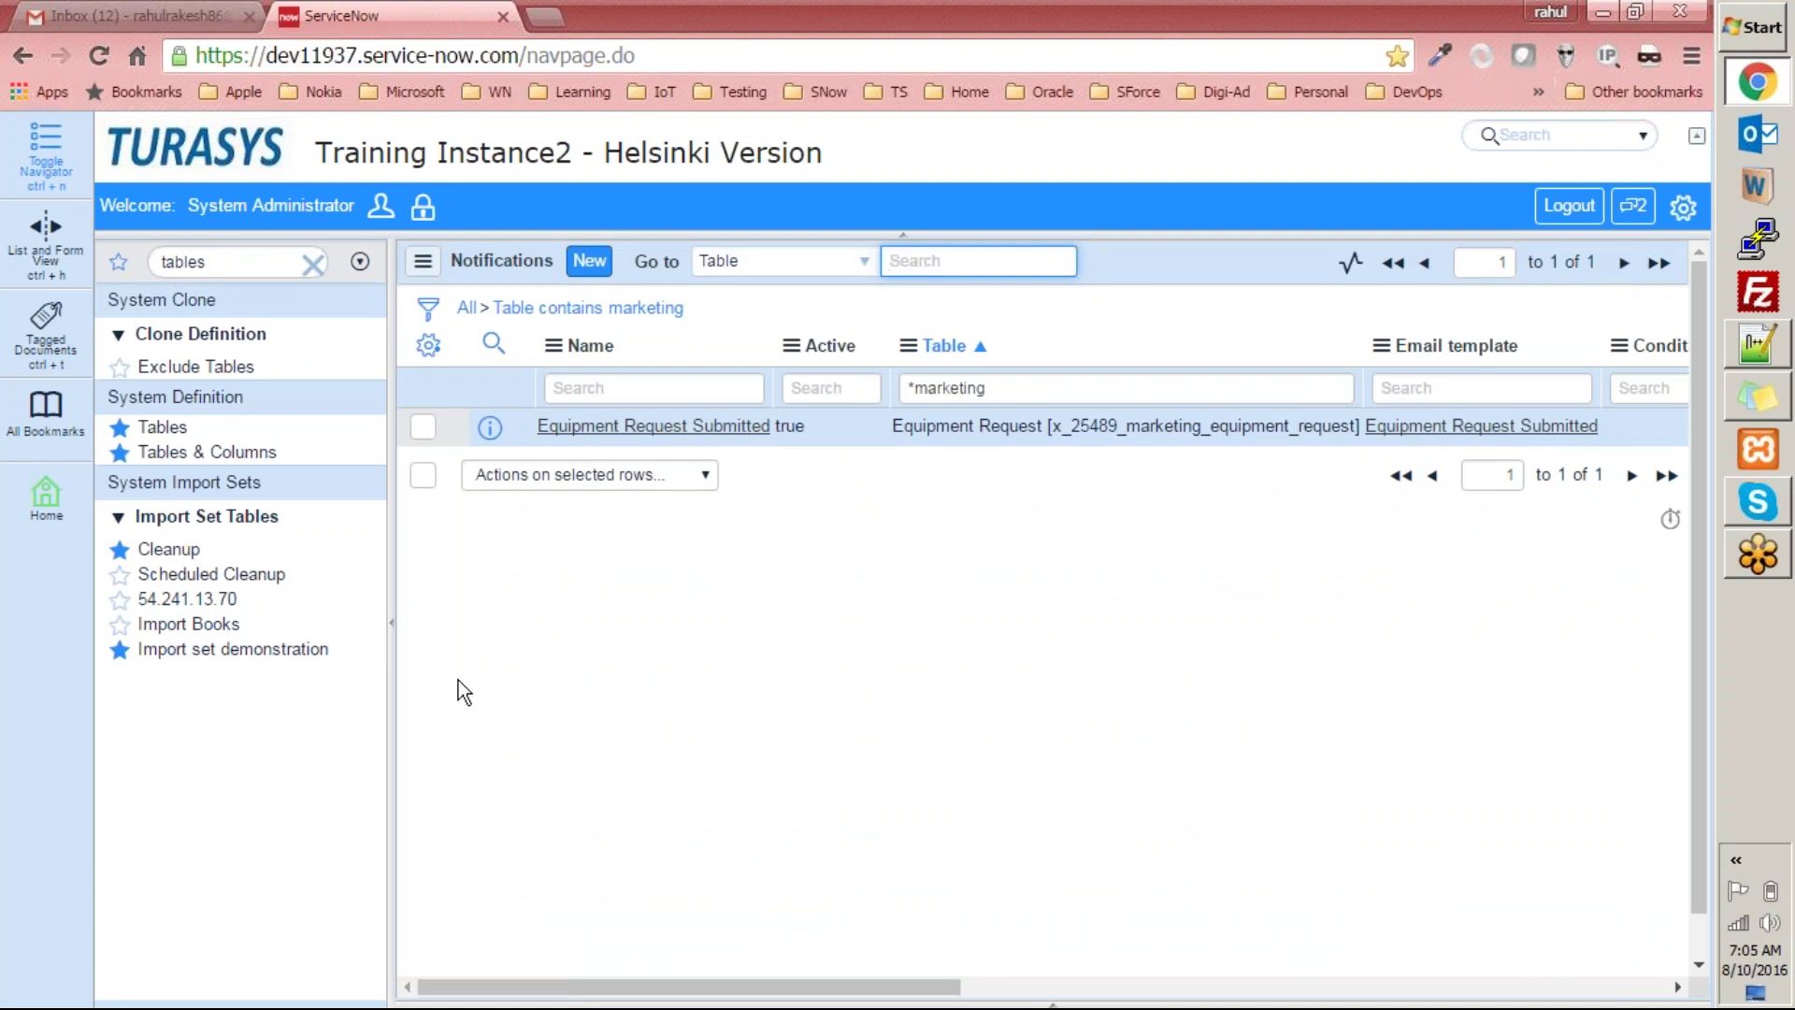
left_click(140, 16)
left_click(413, 16)
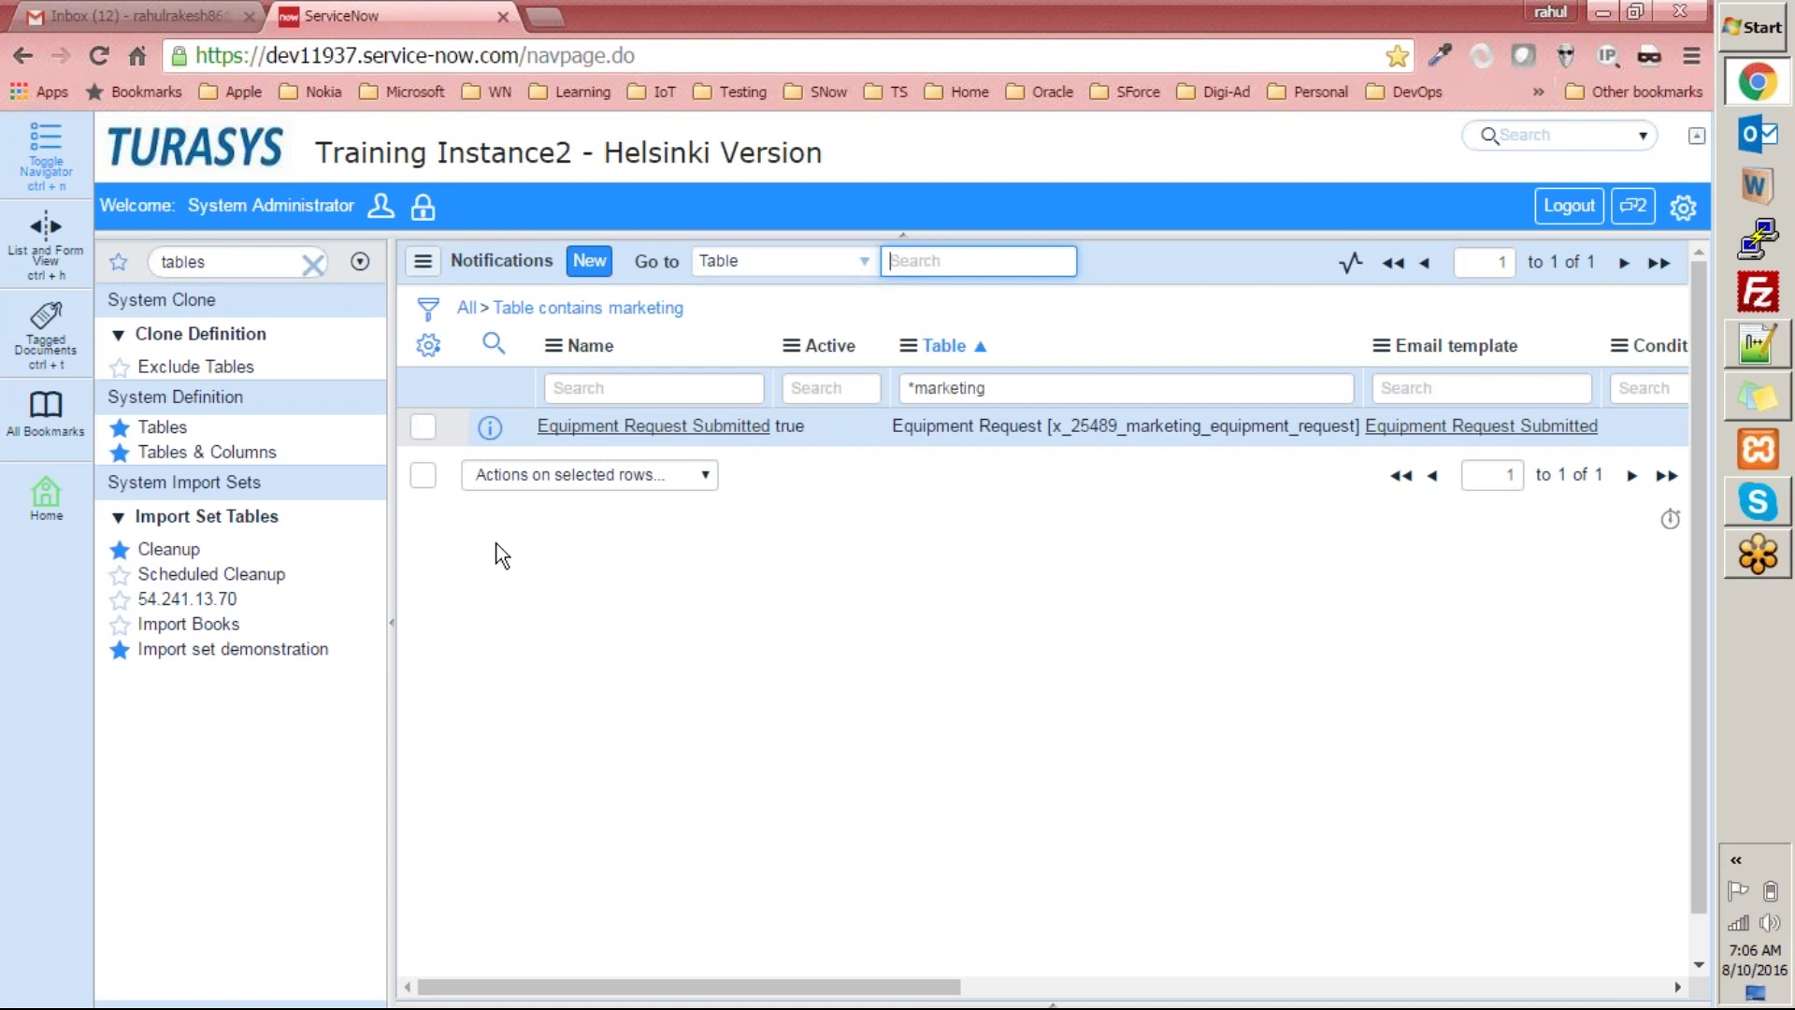
Open the Equipment Request Submitted notification record and scroll through it.
left_click(1447, 29)
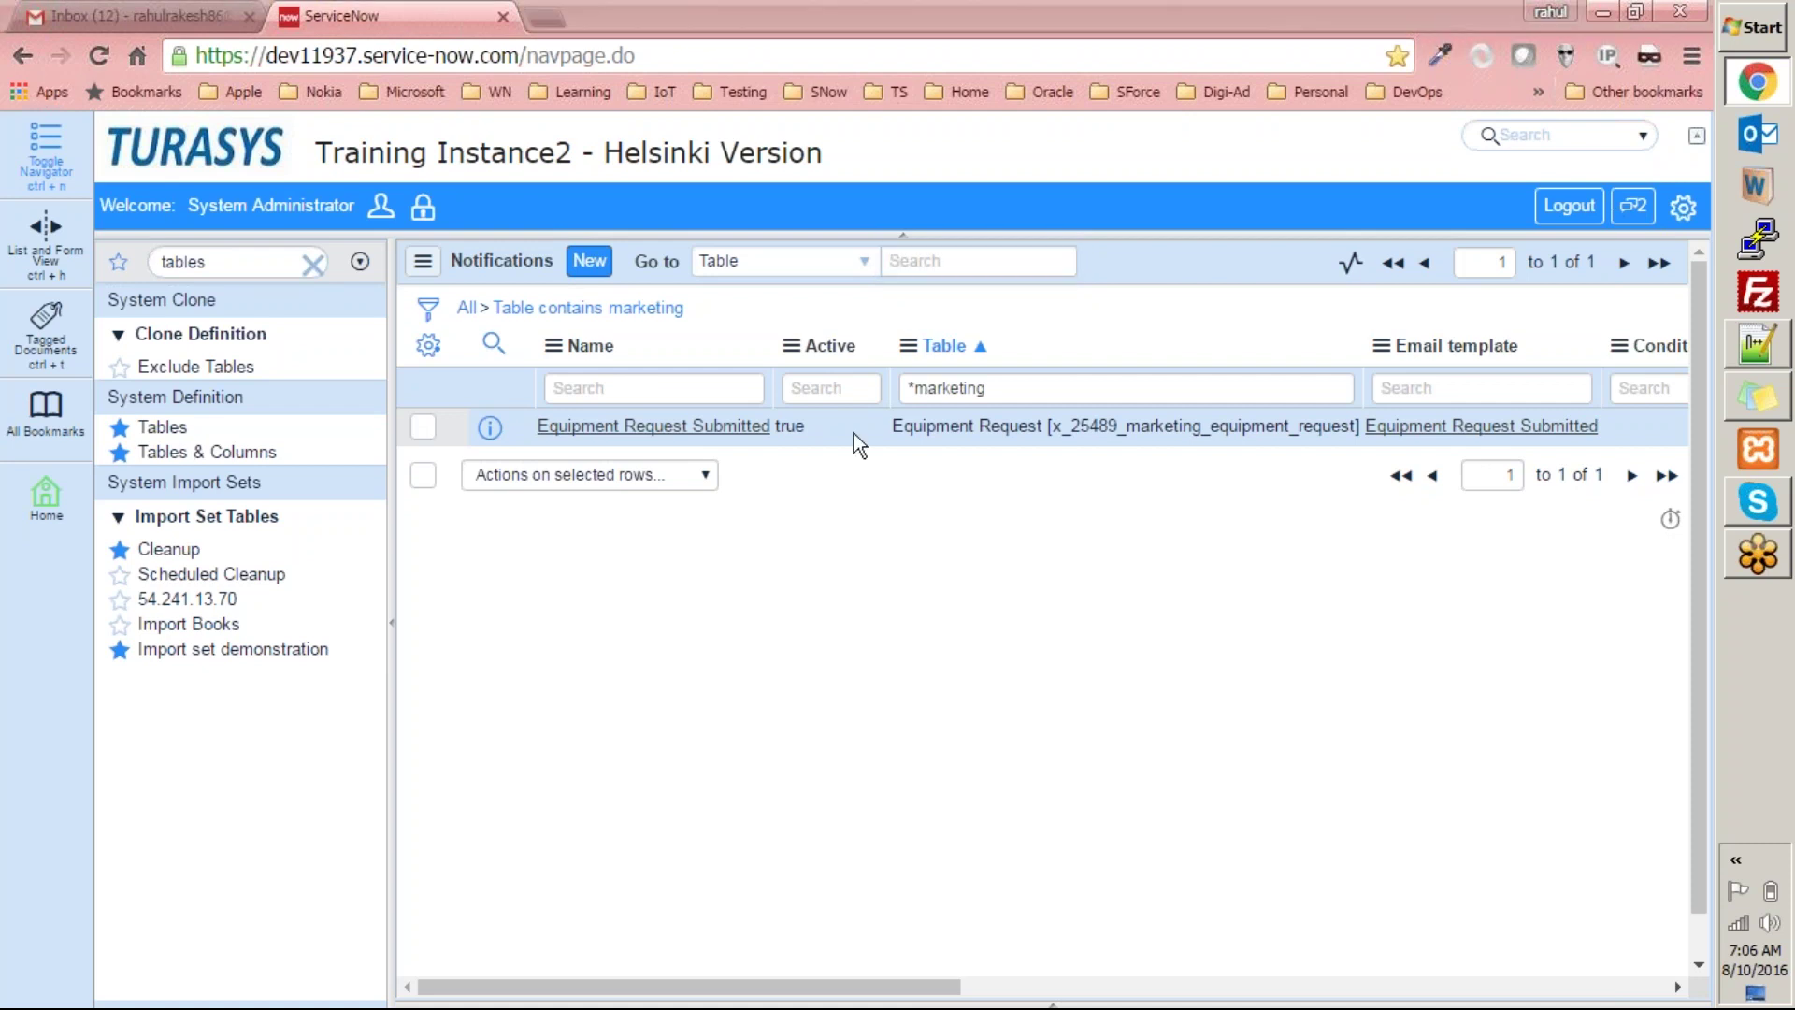
left_click(719, 430)
left_click(719, 430)
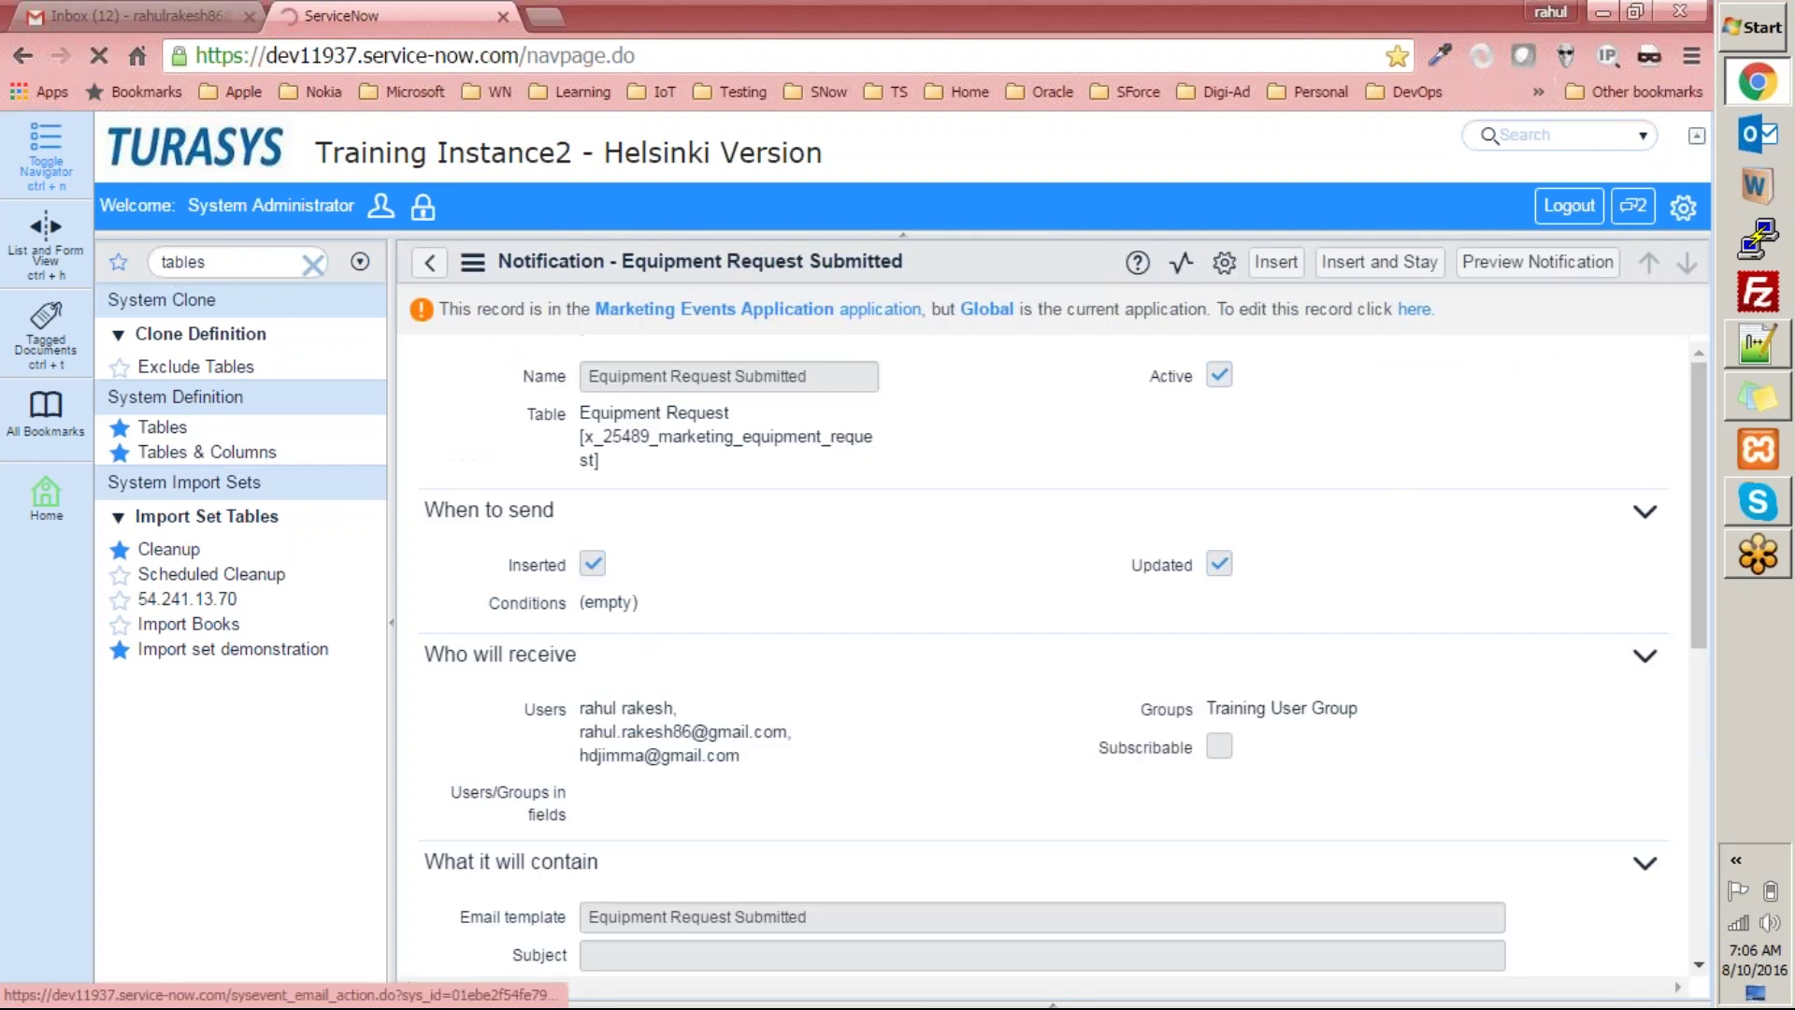
scroll(1049, 680, "down", 5)
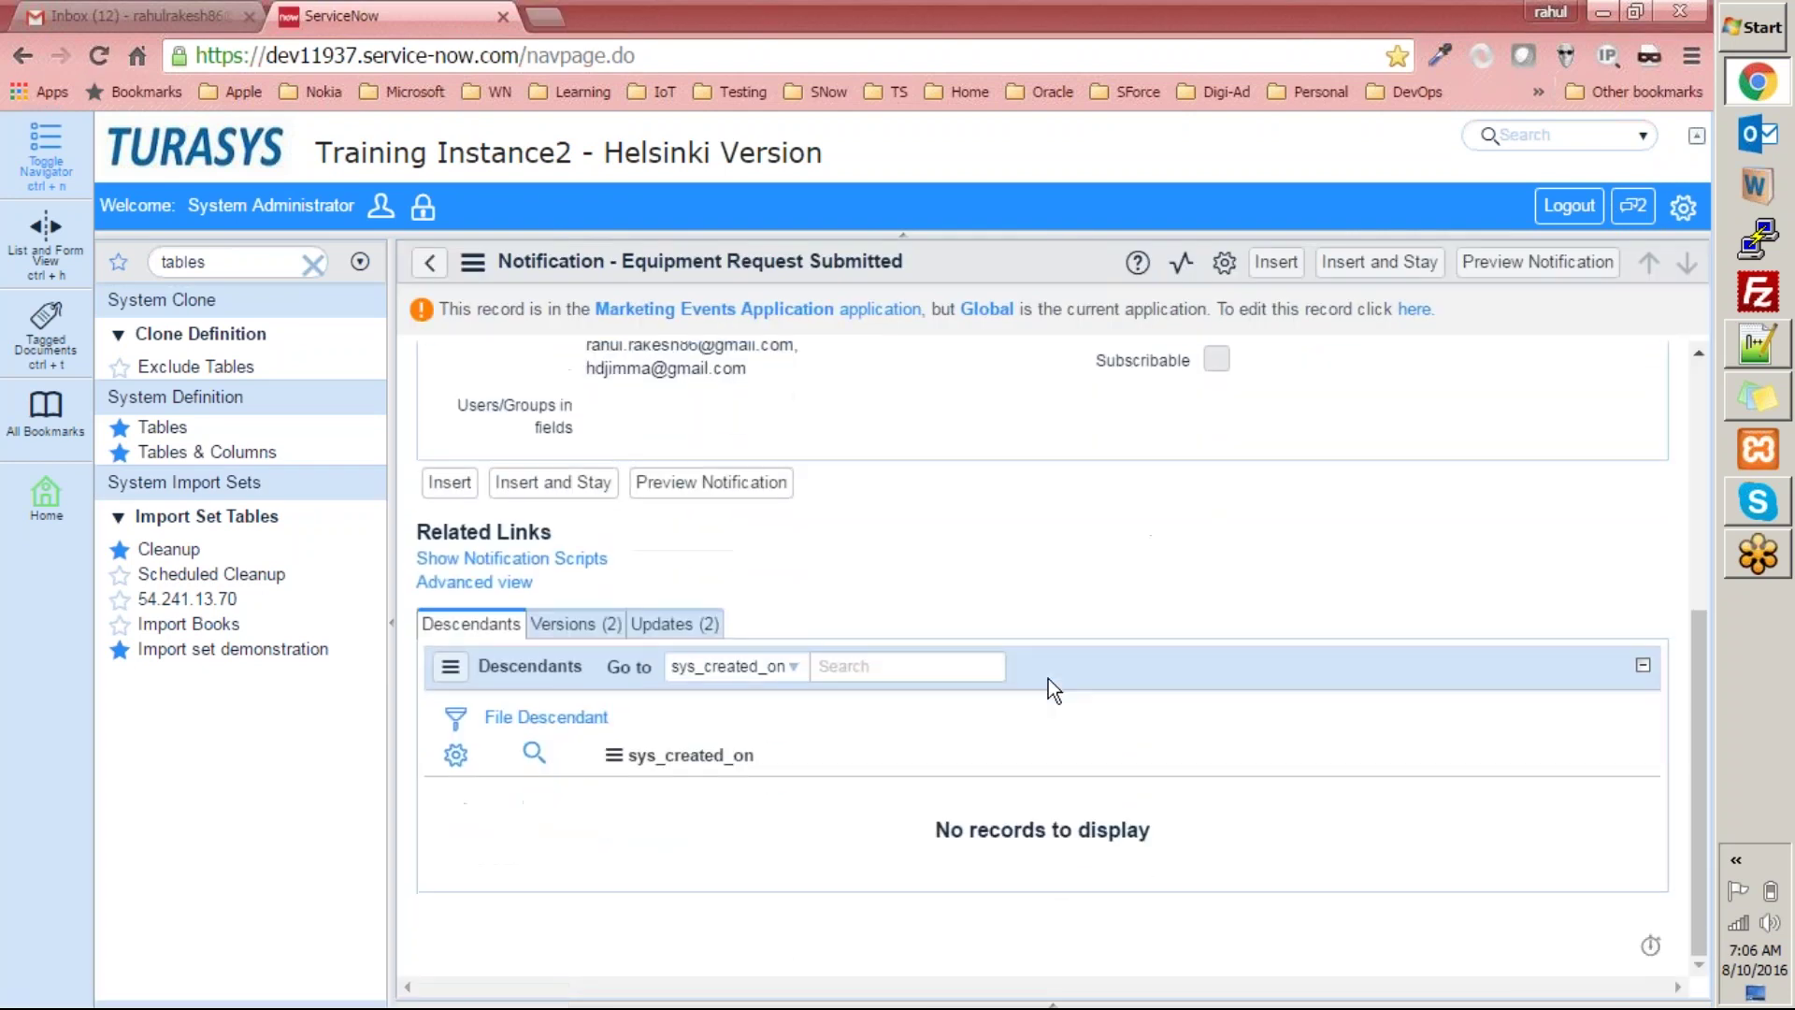
scroll(1047, 678, "up", 5)
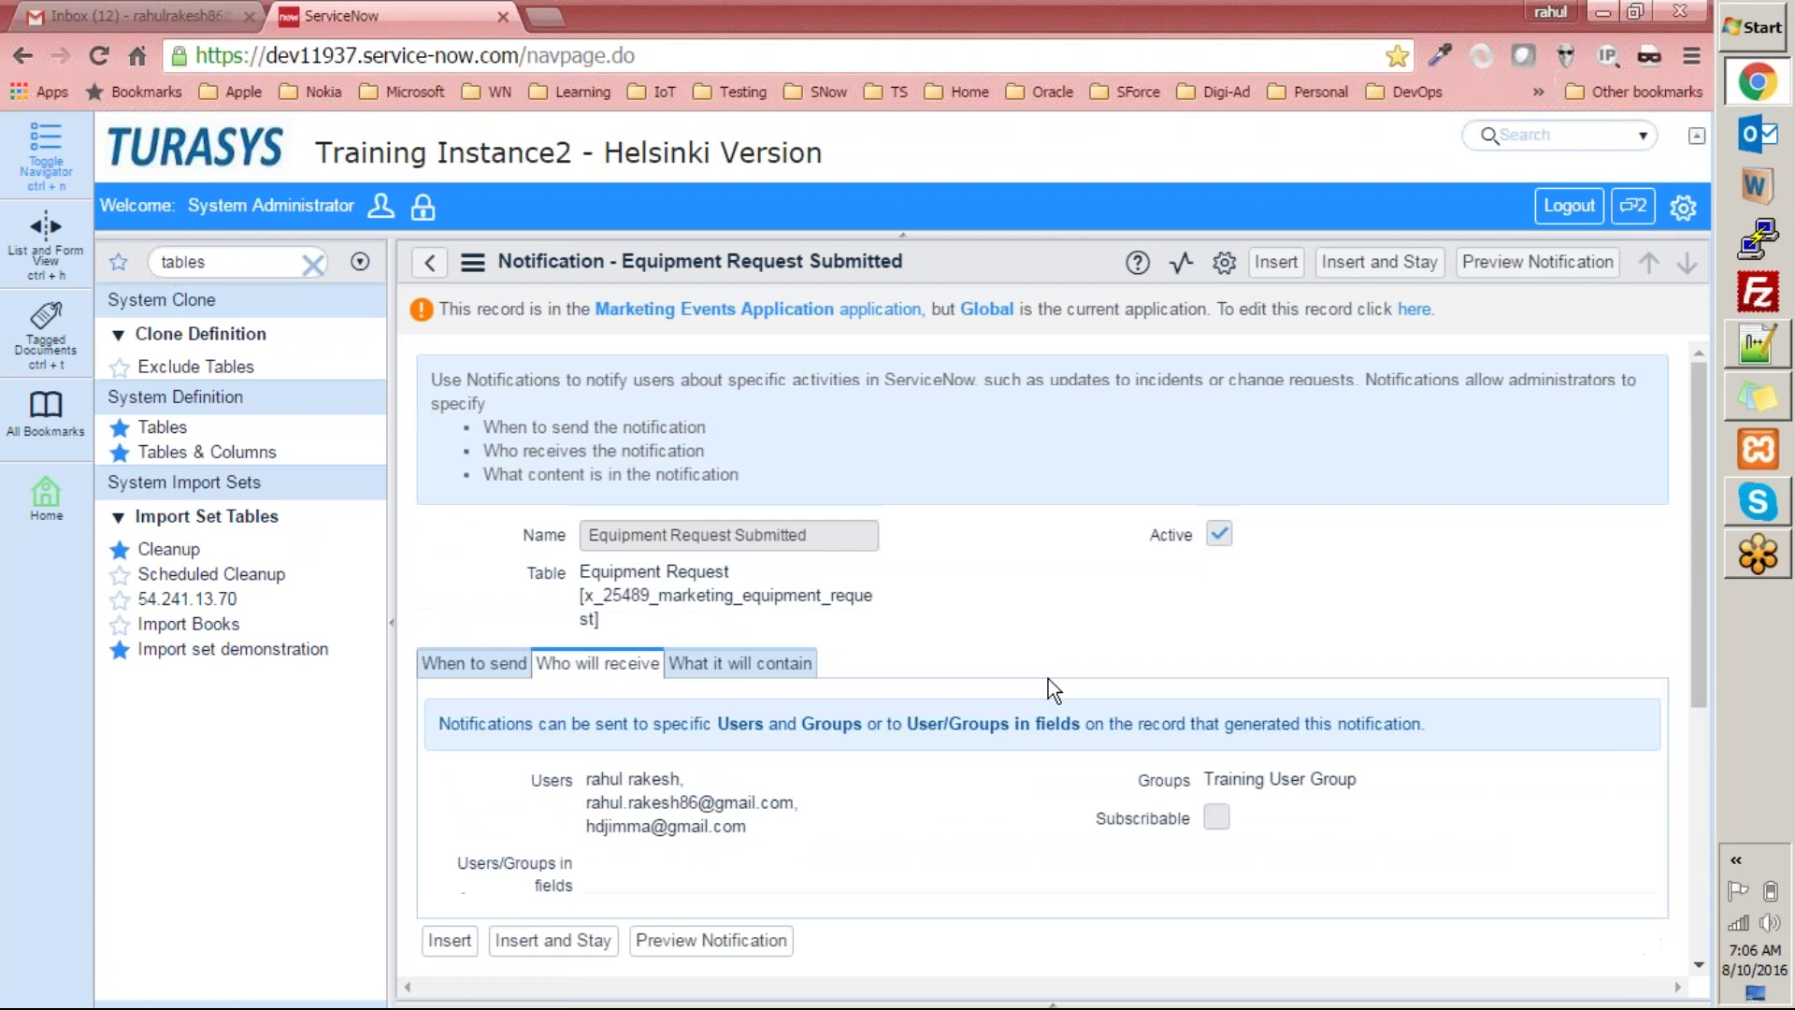
Check under What it will contain that the email template is Equipment Request Submitted.
left_click(715, 662)
scroll(715, 683, "down", 5)
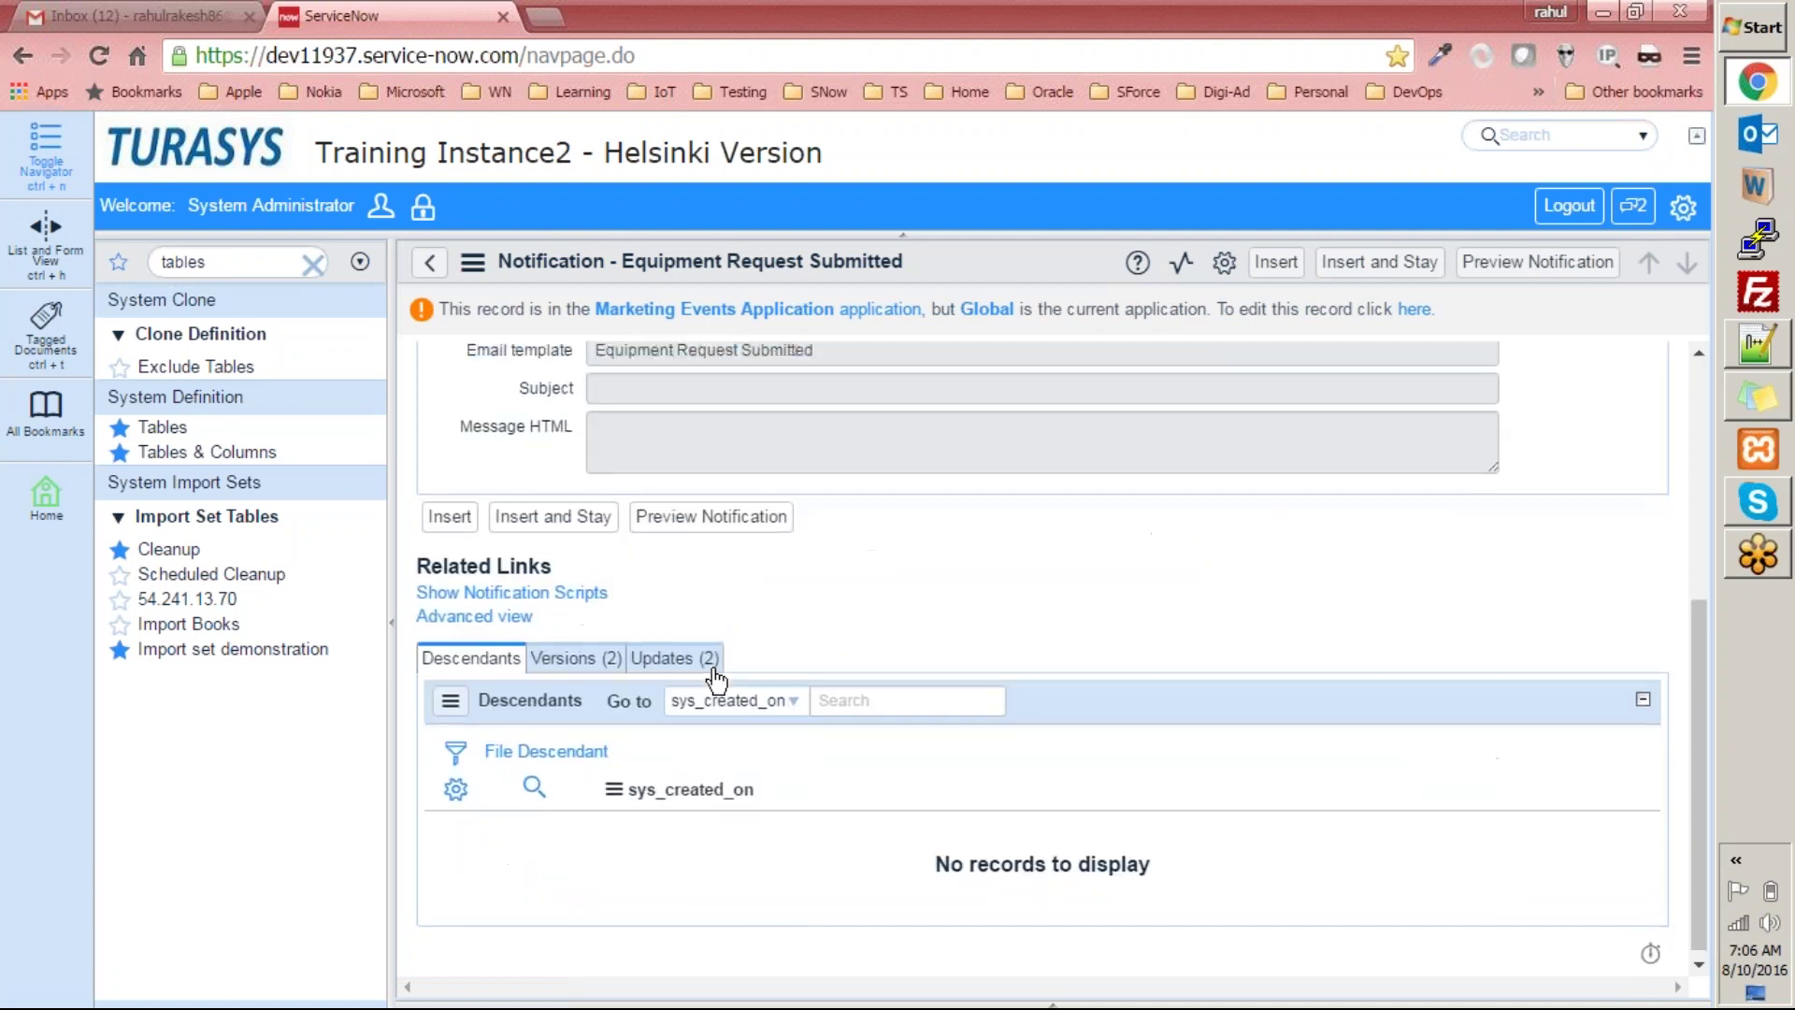
scroll(715, 683, "up", 5)
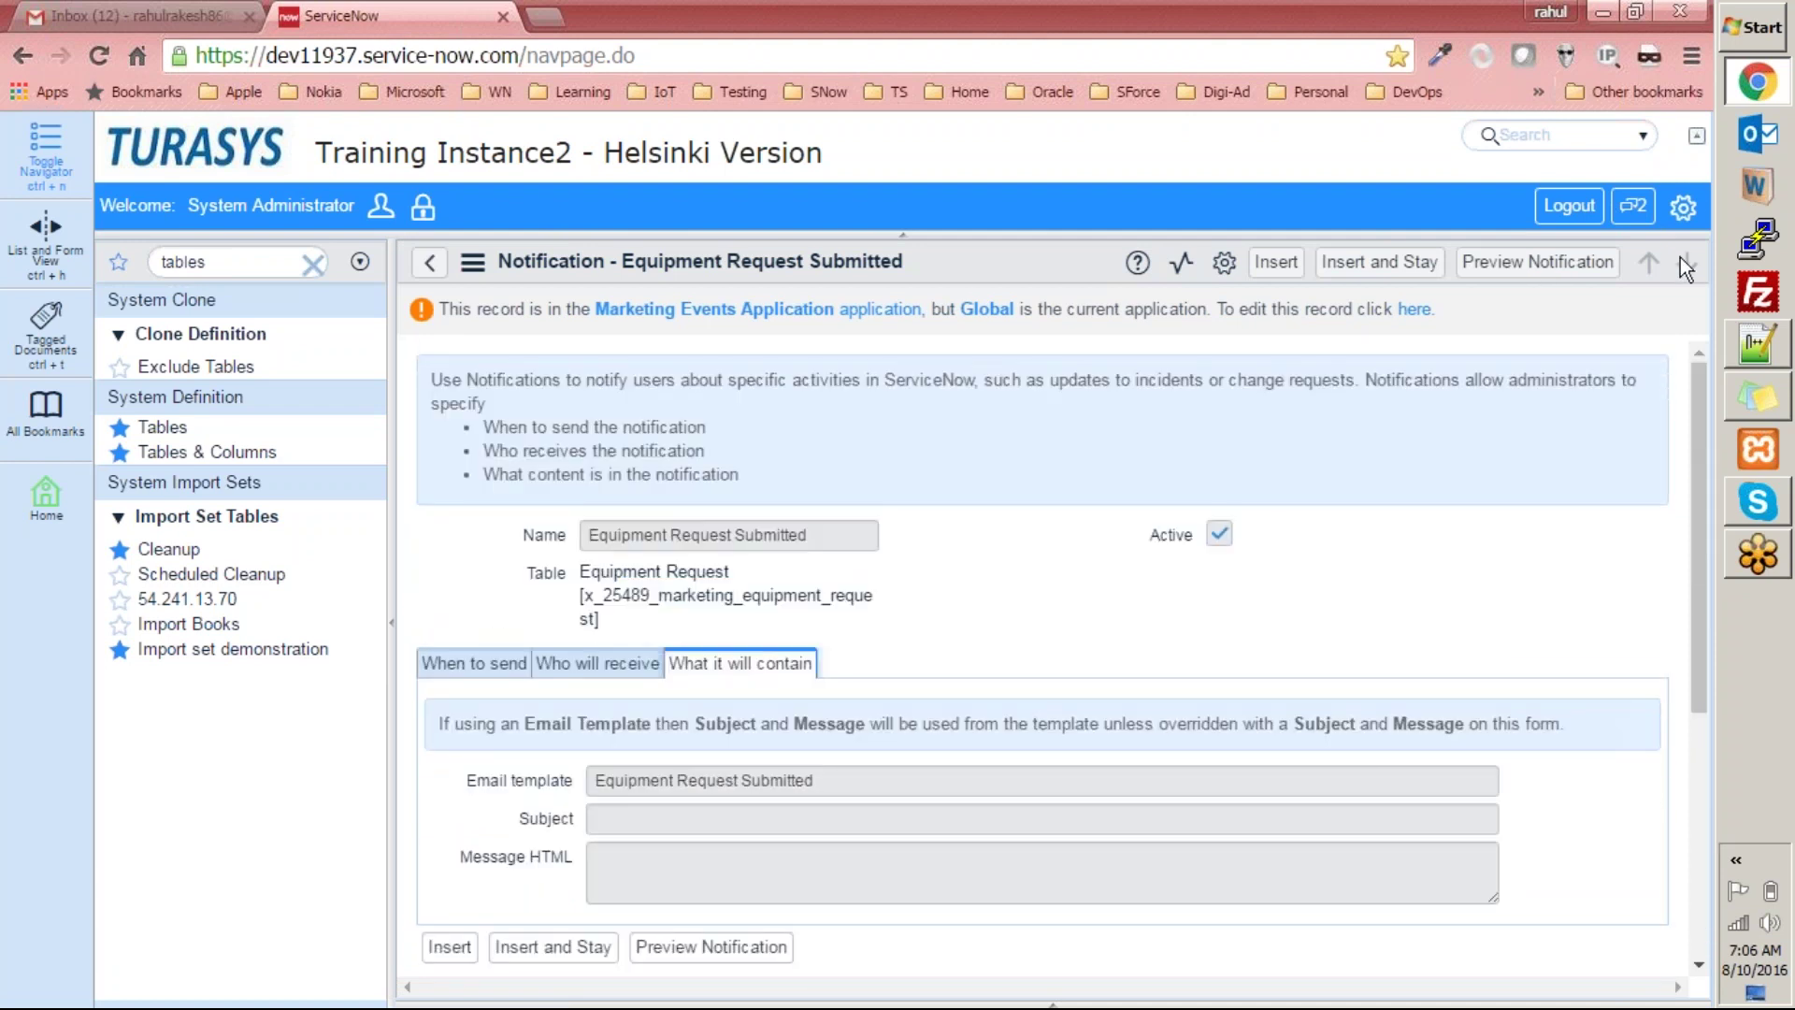
left_click(1683, 207)
Switch the current application from Global to Marketing Events Application.
scroll(1279, 692, "down", 5)
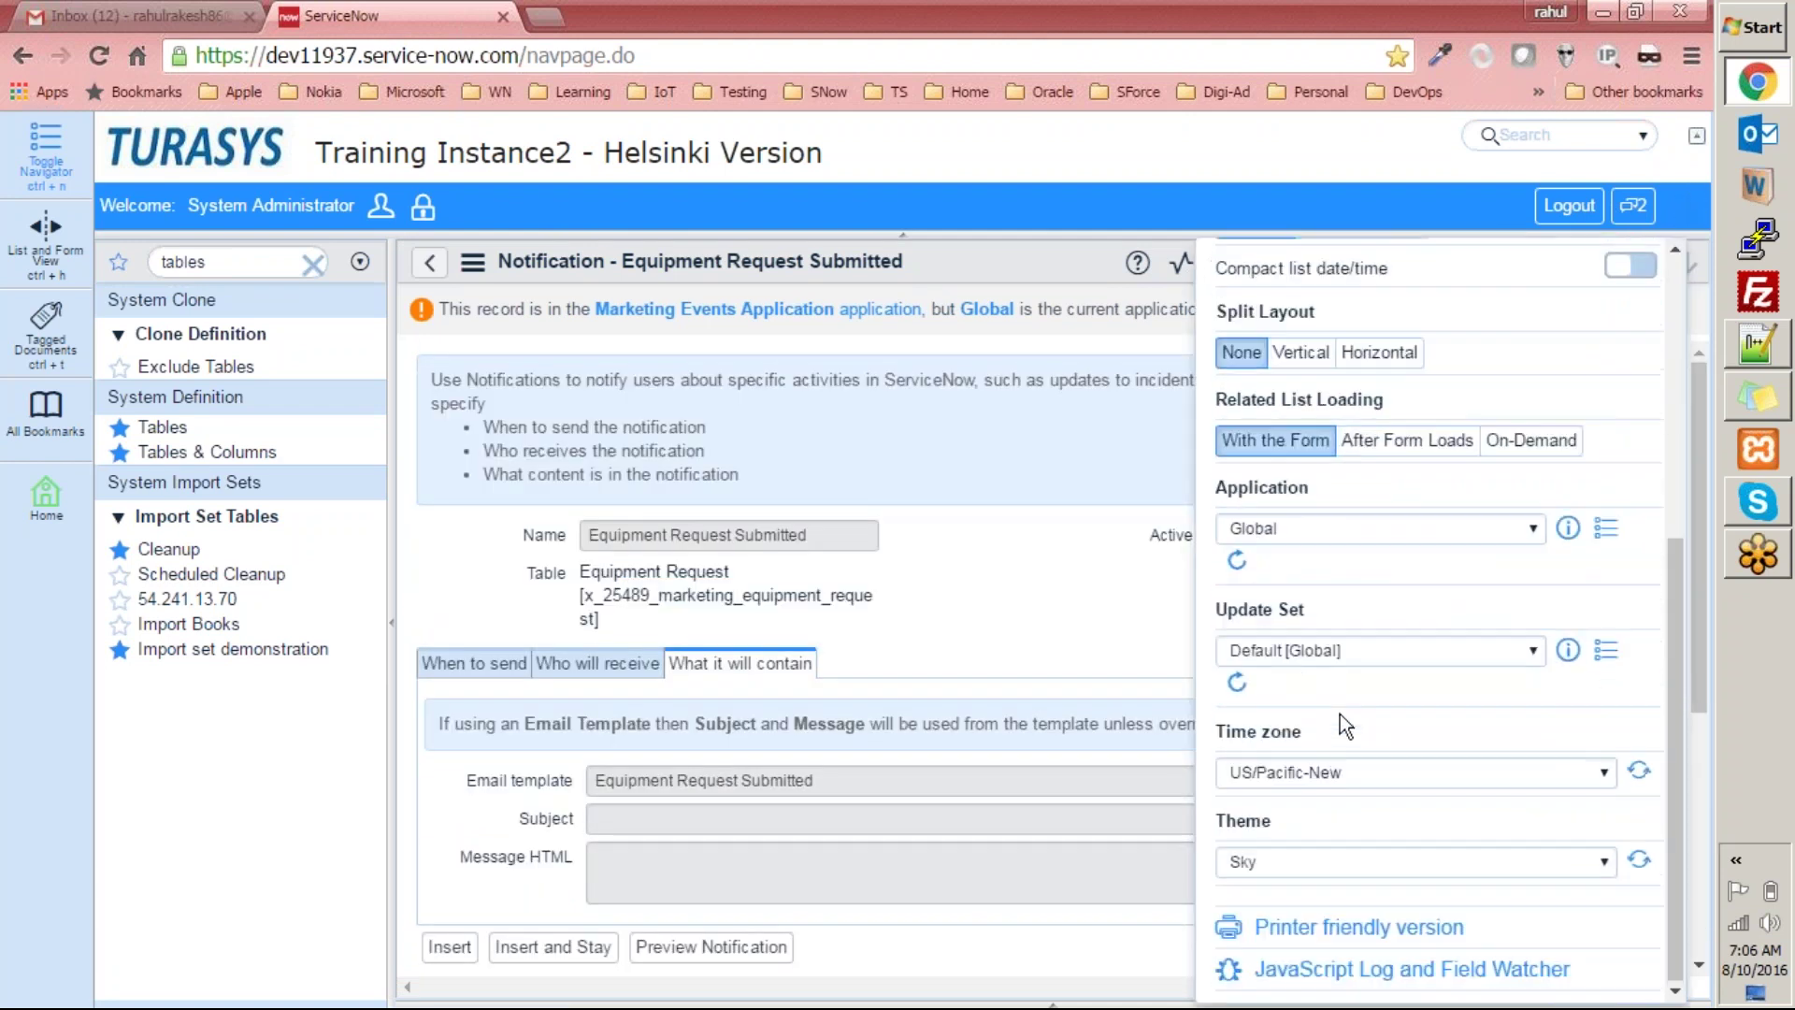
left_click(1311, 527)
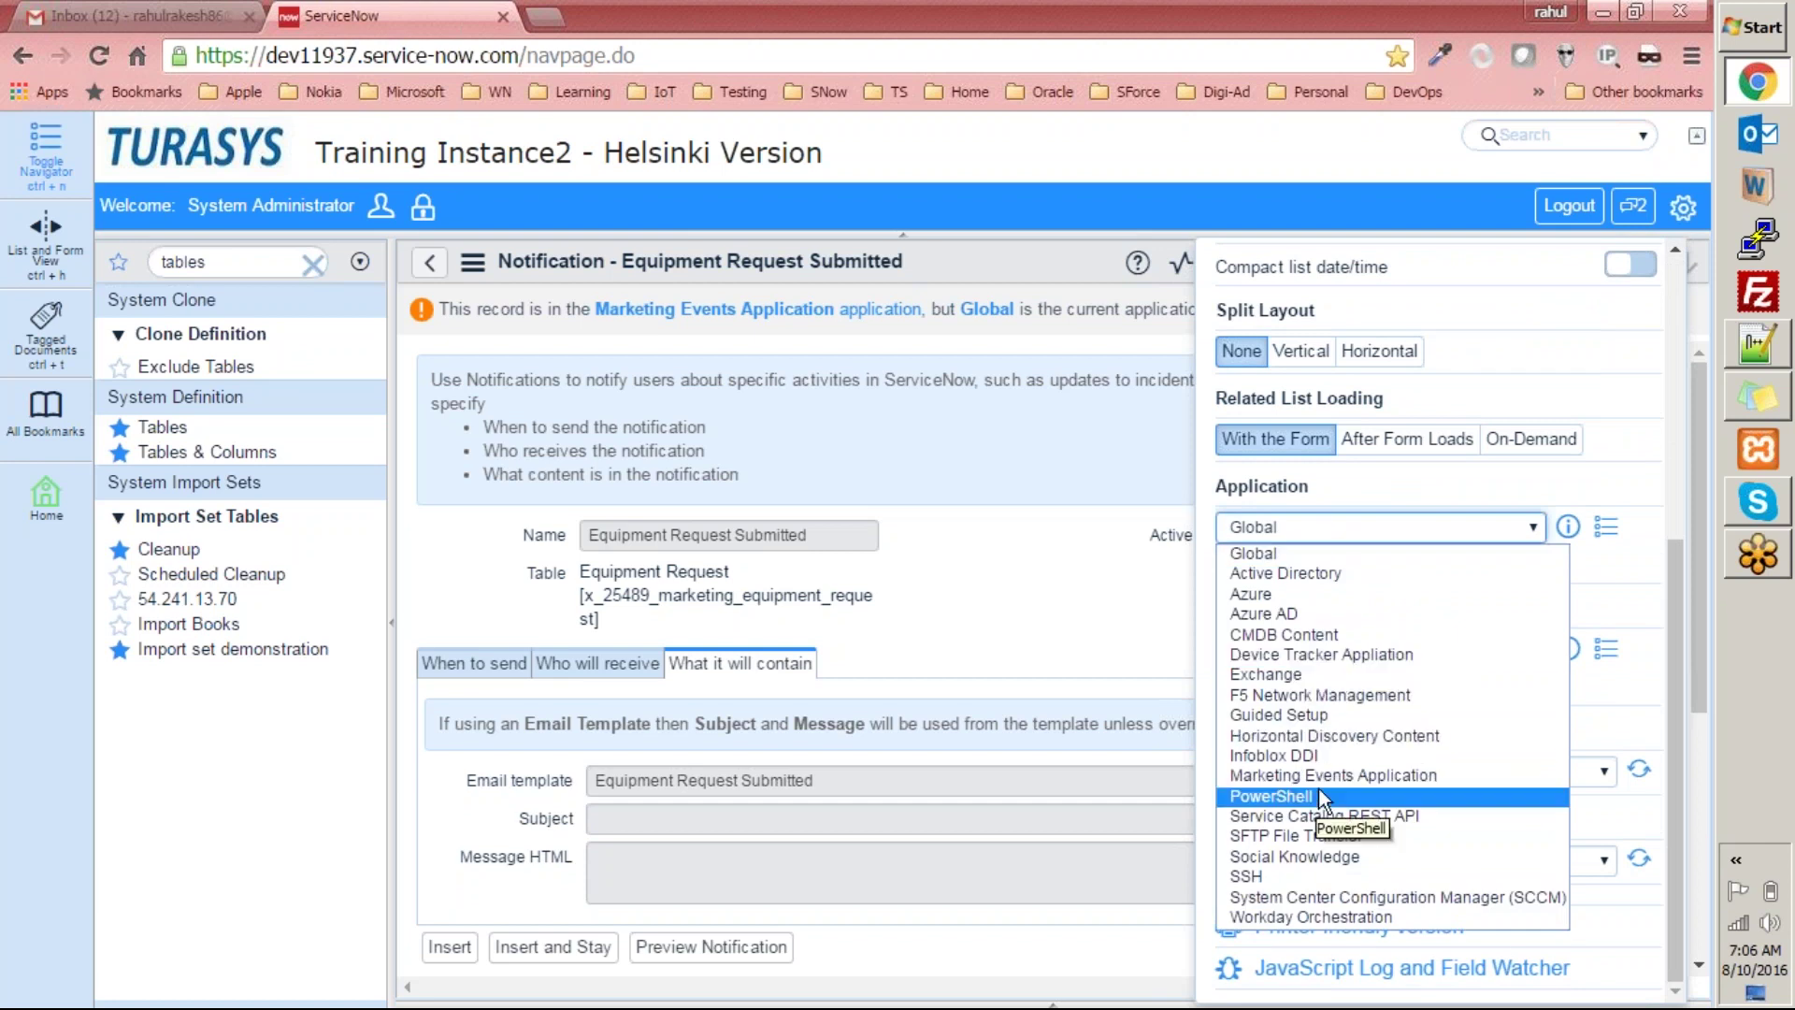
left_click(1348, 781)
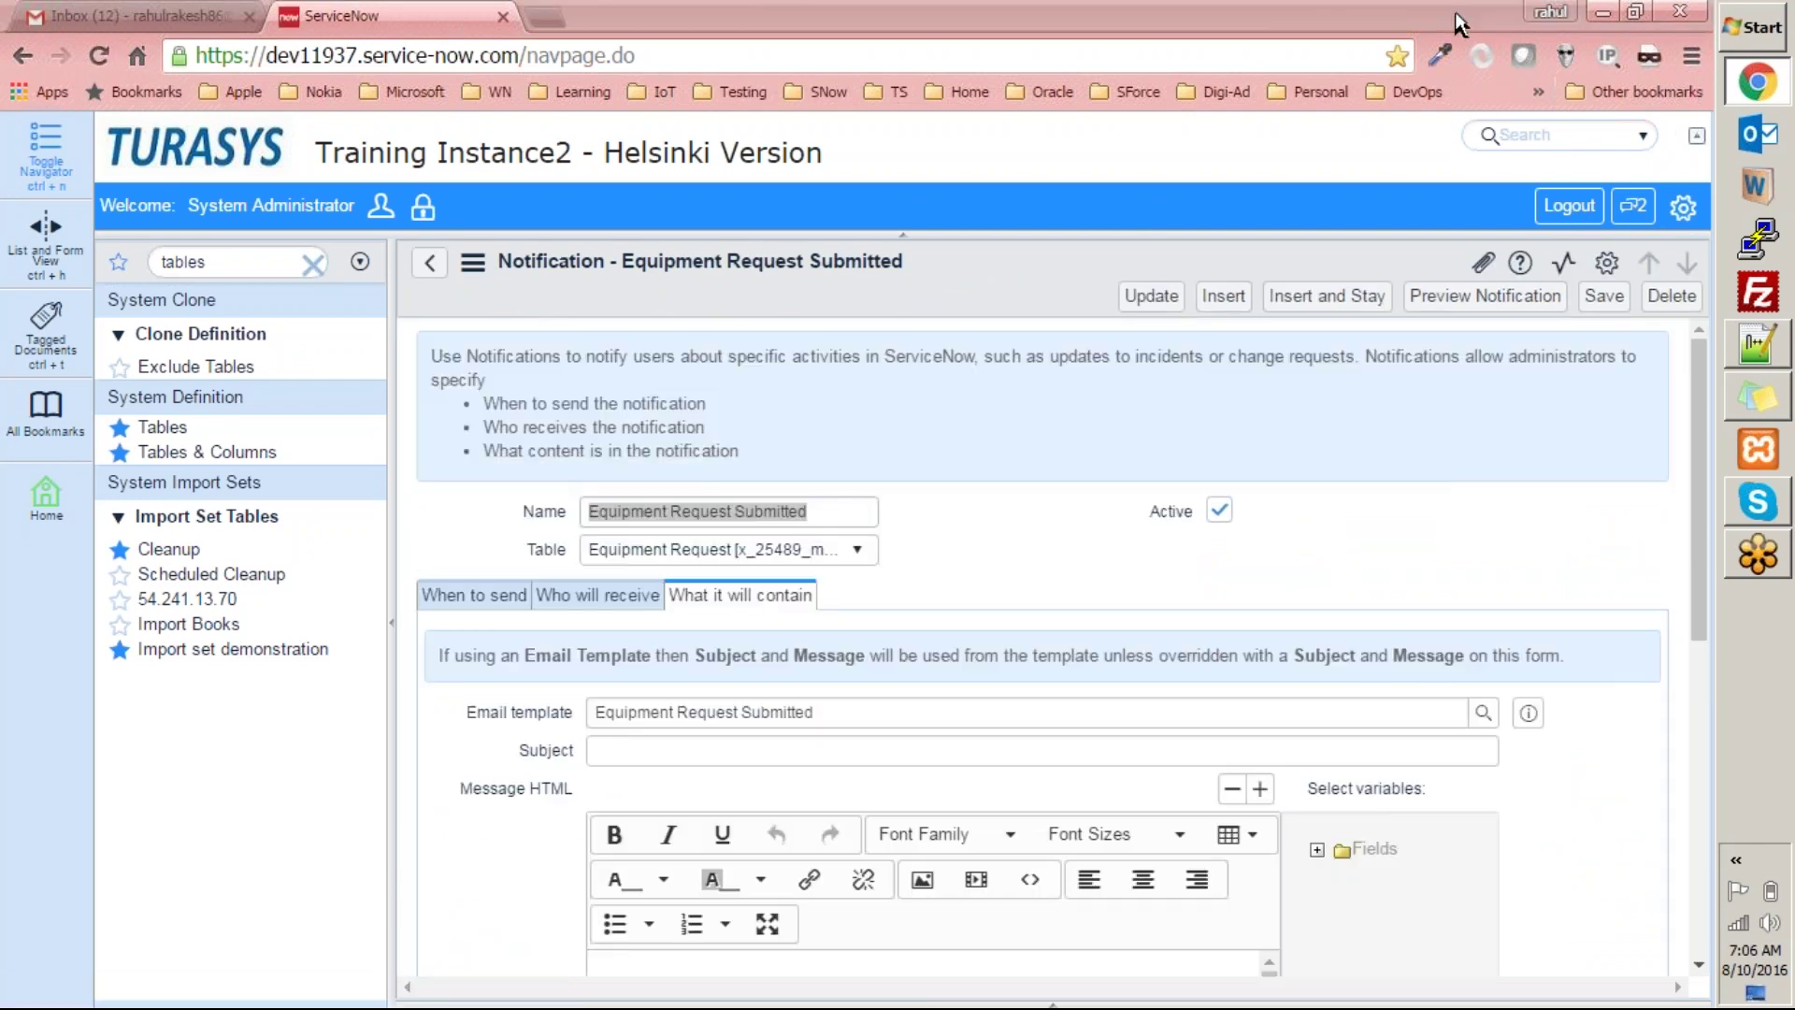
Switch the notification form to Advanced view and scroll through its fields.
left_click(1530, 479)
left_click_drag(1707, 479, 1647, 839)
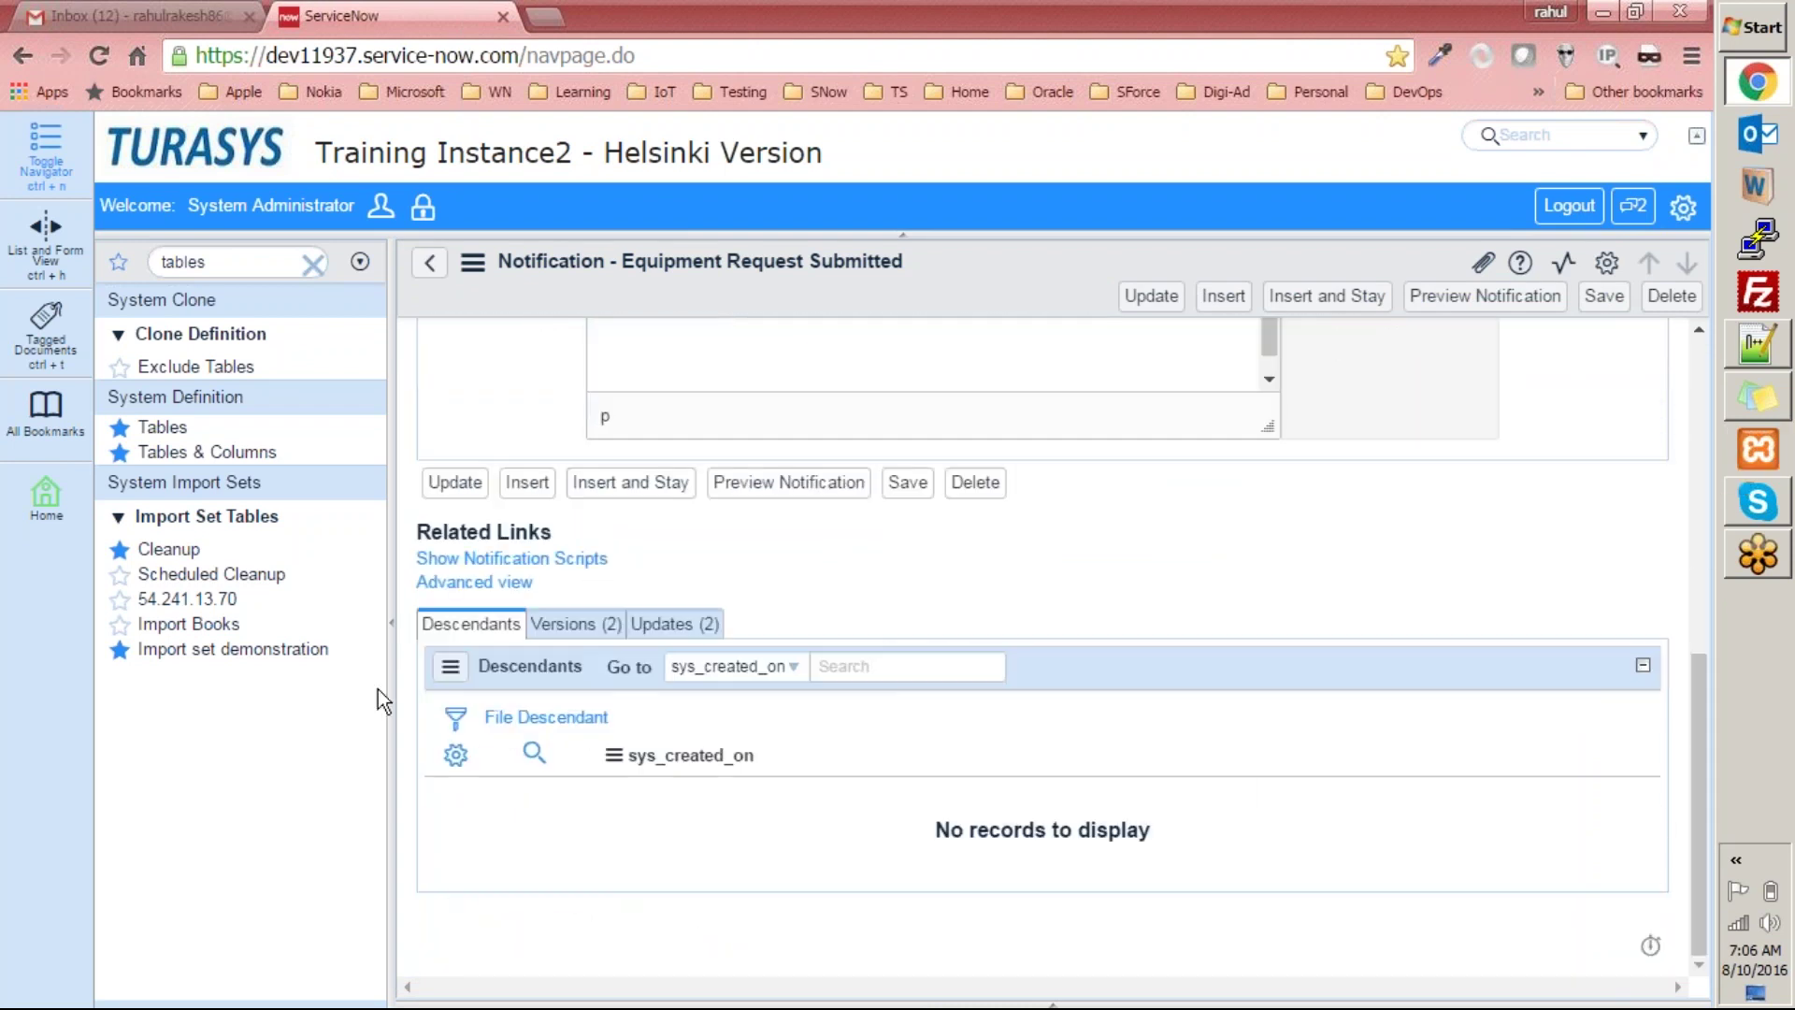
left_click(472, 582)
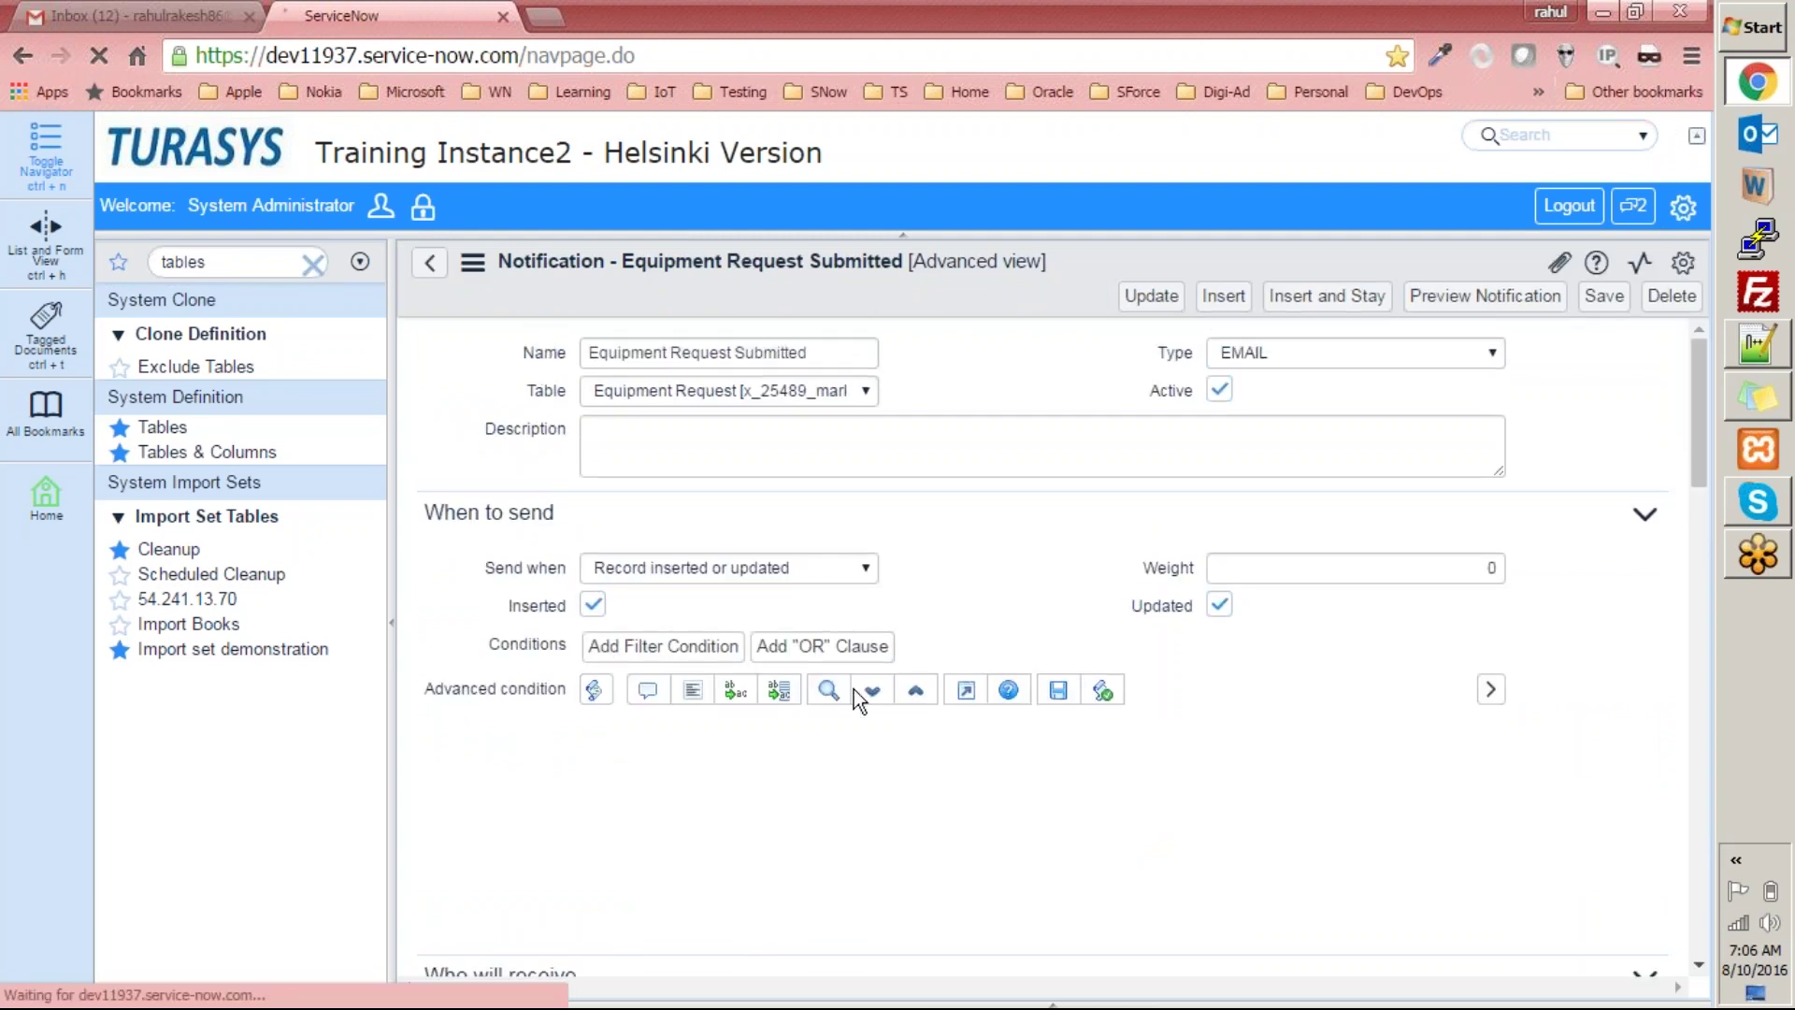
scroll(908, 722, "down", 7)
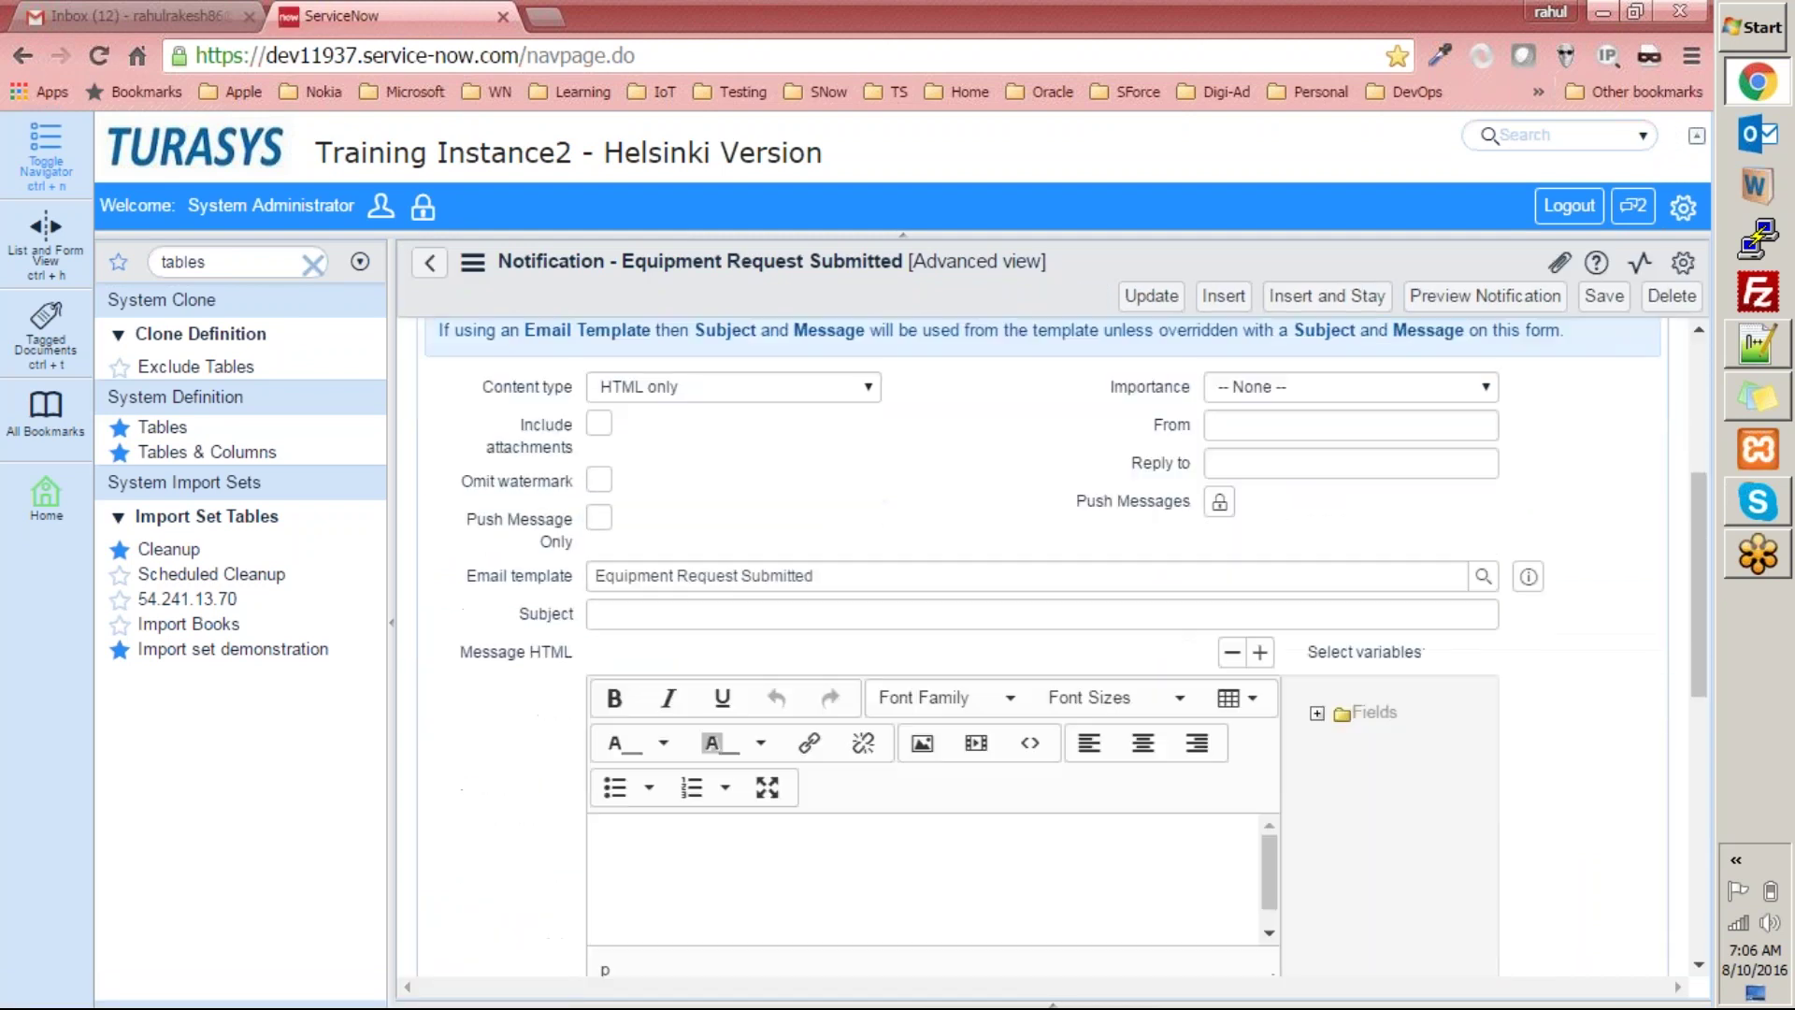
scroll(944, 703, "up", 5)
scroll(945, 703, "down", 6)
scroll(945, 703, "up", 3)
scroll(945, 703, "down", 6)
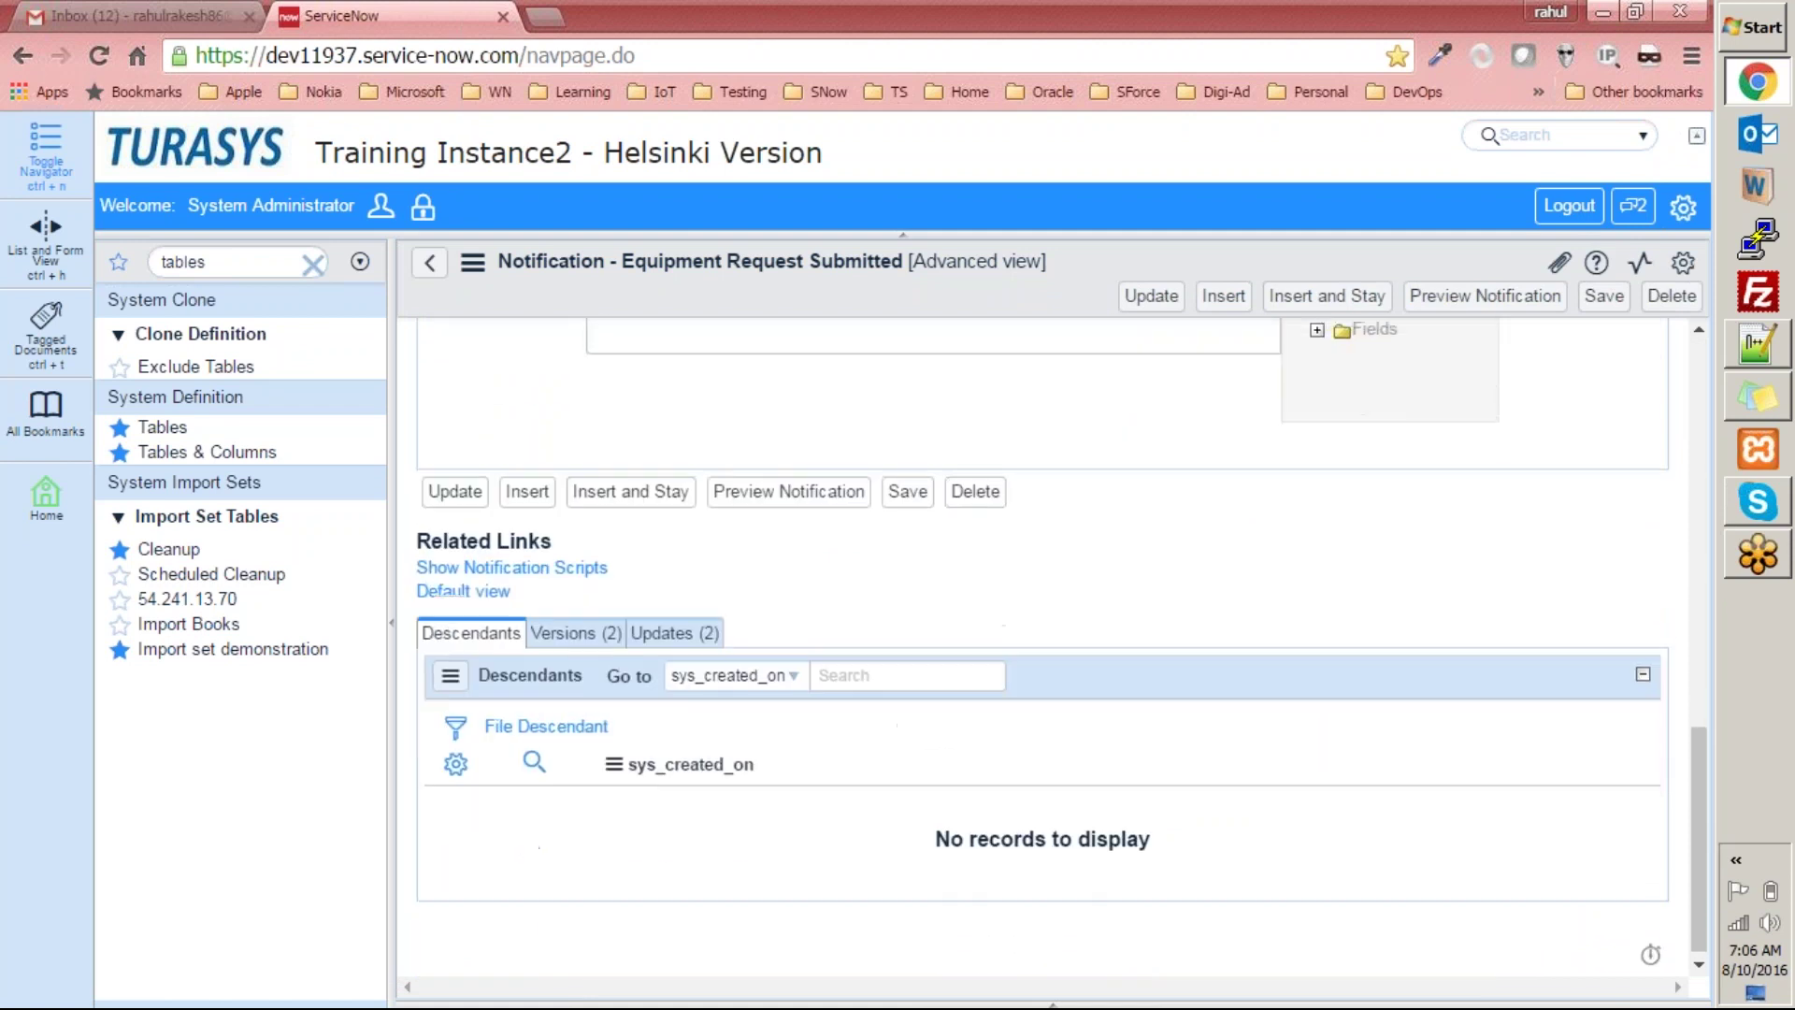
scroll(873, 682, "up", 13)
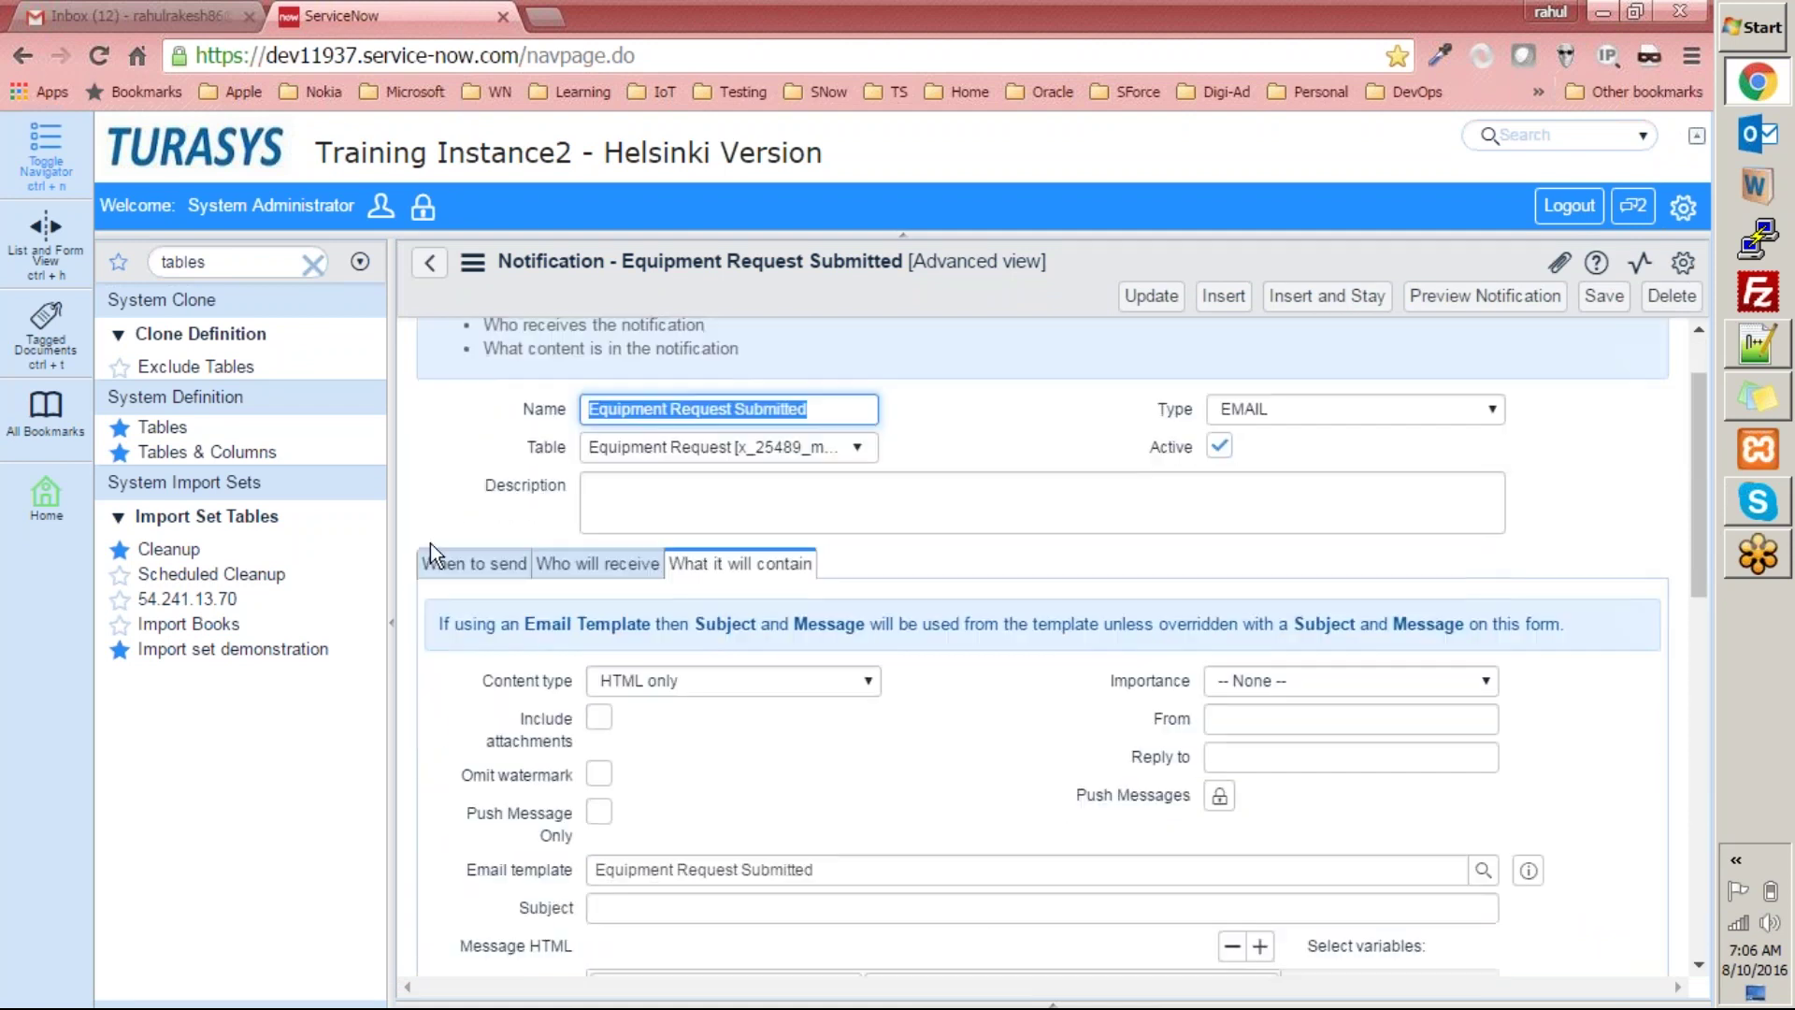
Review the When to send and Who will receive settings, then show the notification scripts.
left_click(529, 566)
left_click(595, 565)
scroll(594, 572, "down", 13)
scroll(582, 582, "up", 1)
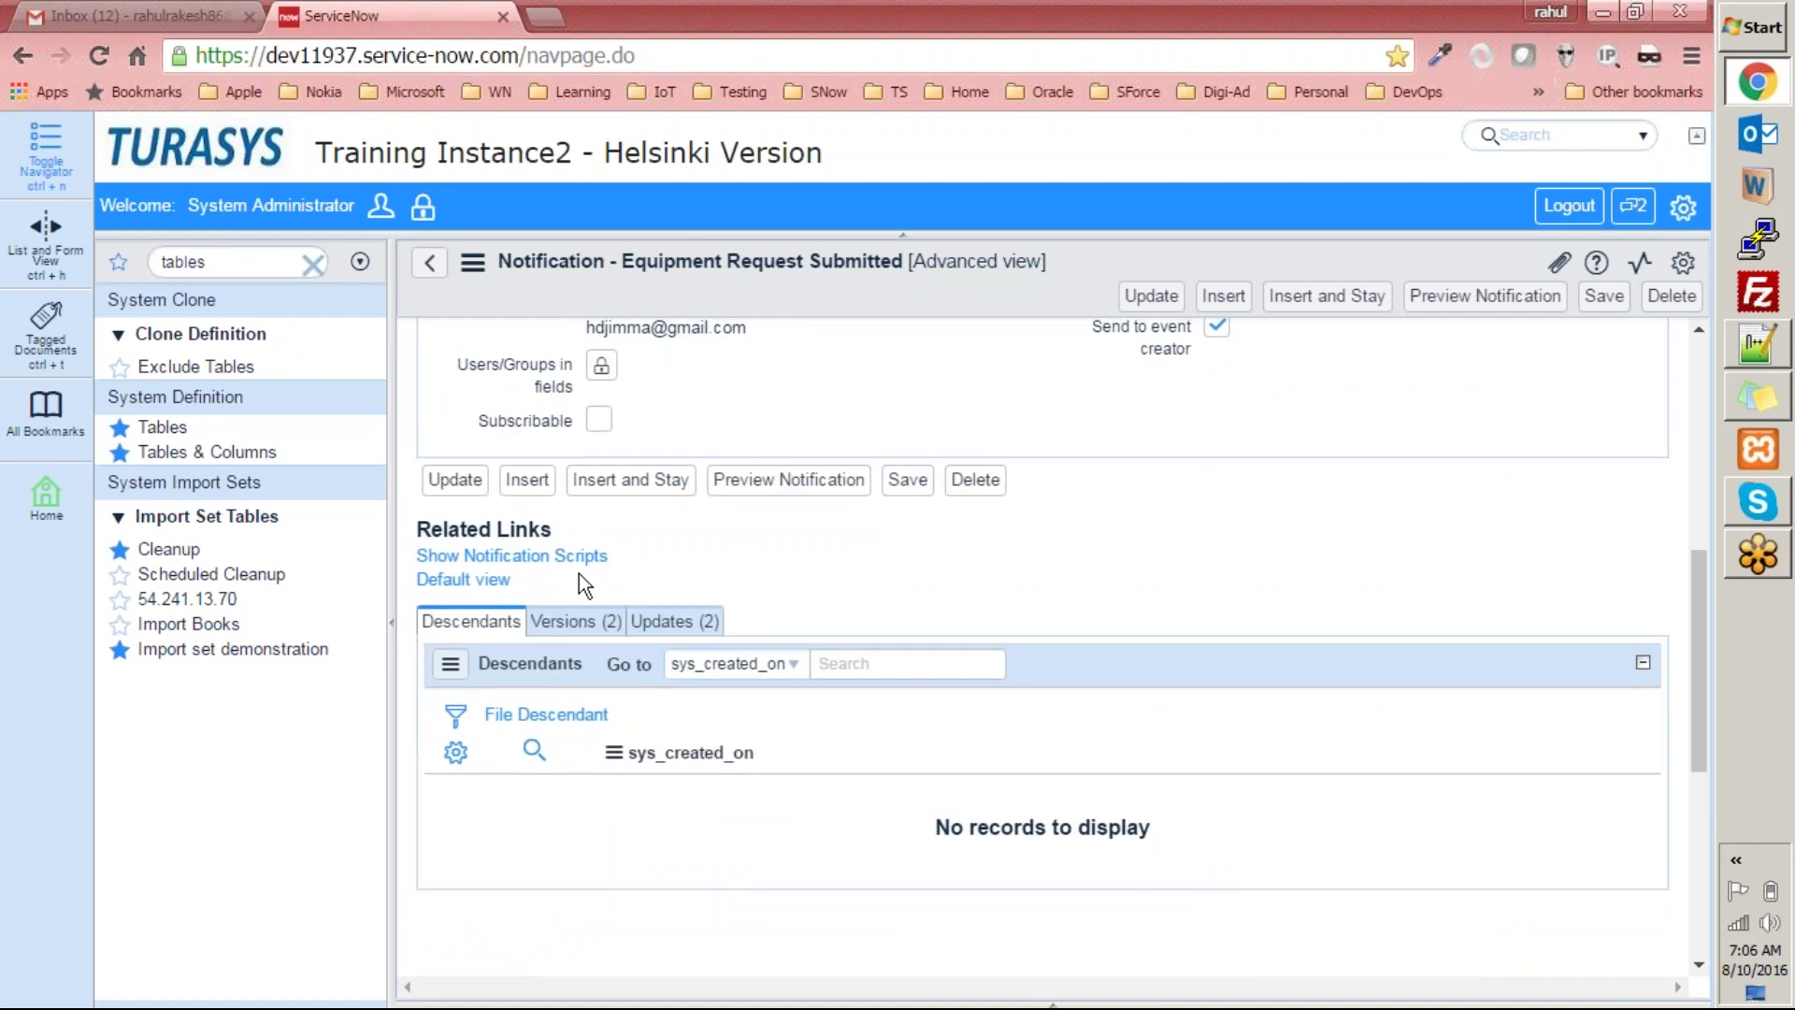
left_click(506, 559)
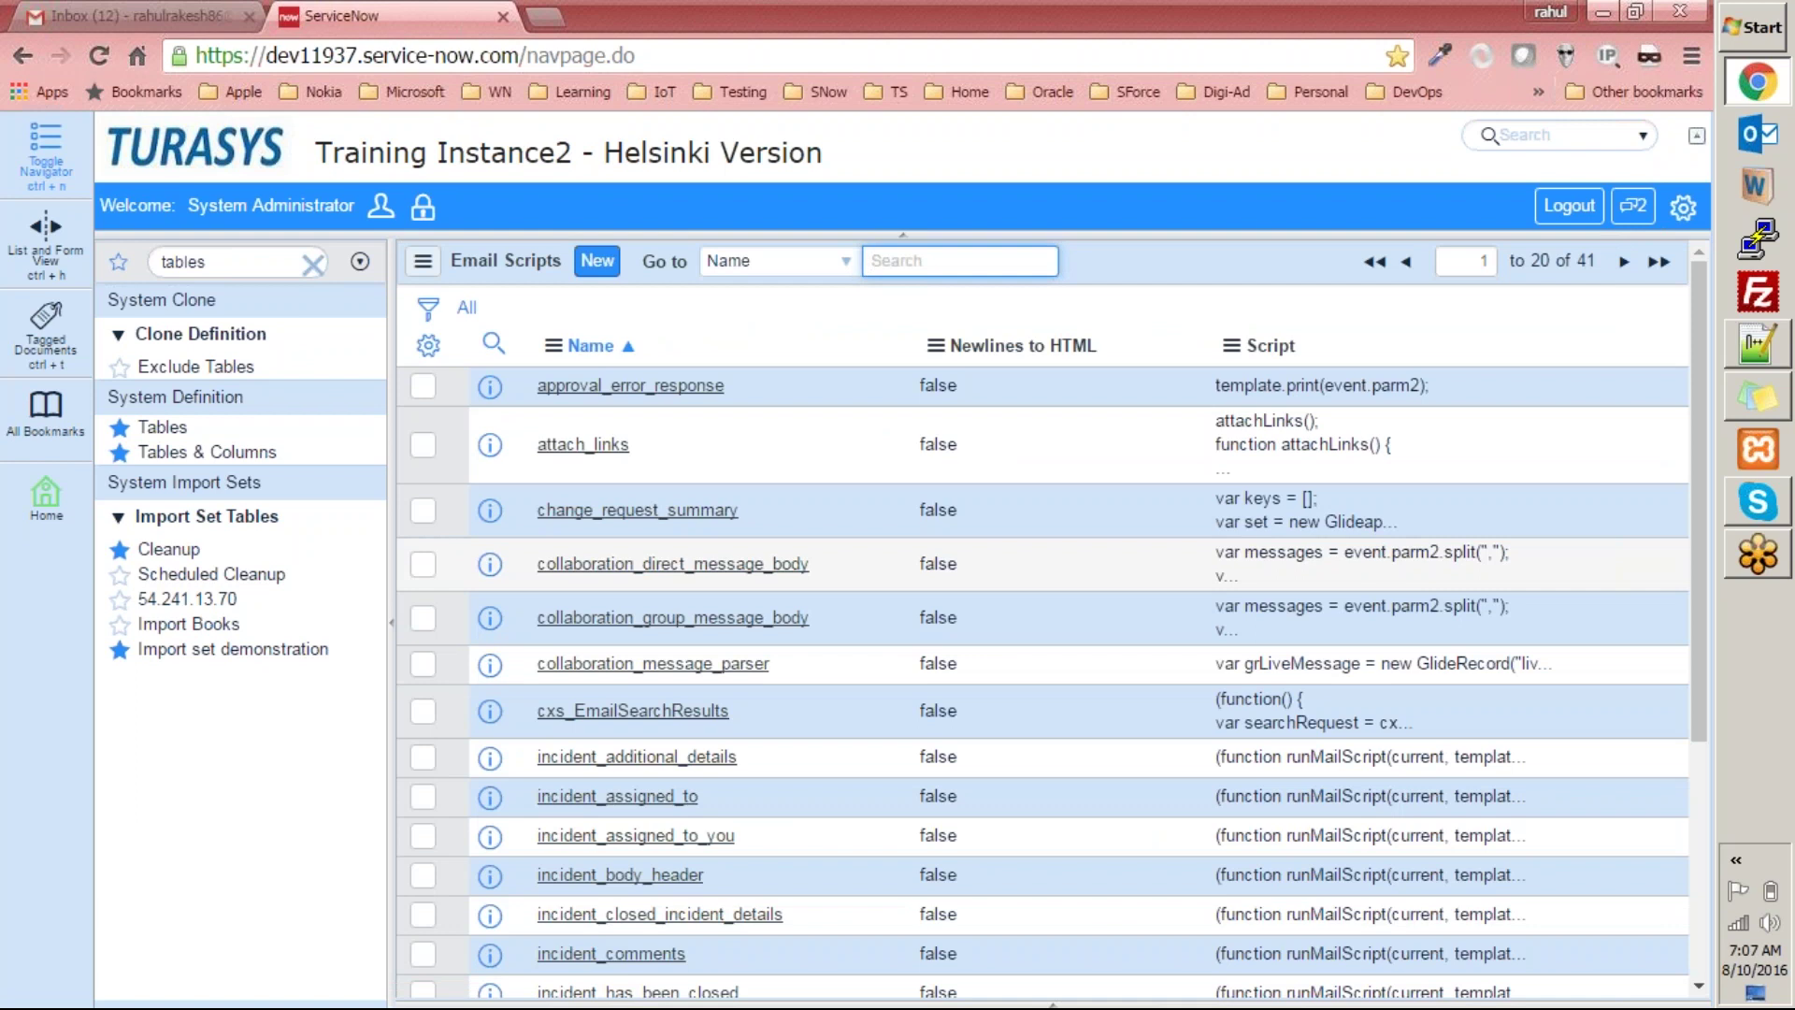
Open the approval_error_response email script and return to the list.
left_click(673, 396)
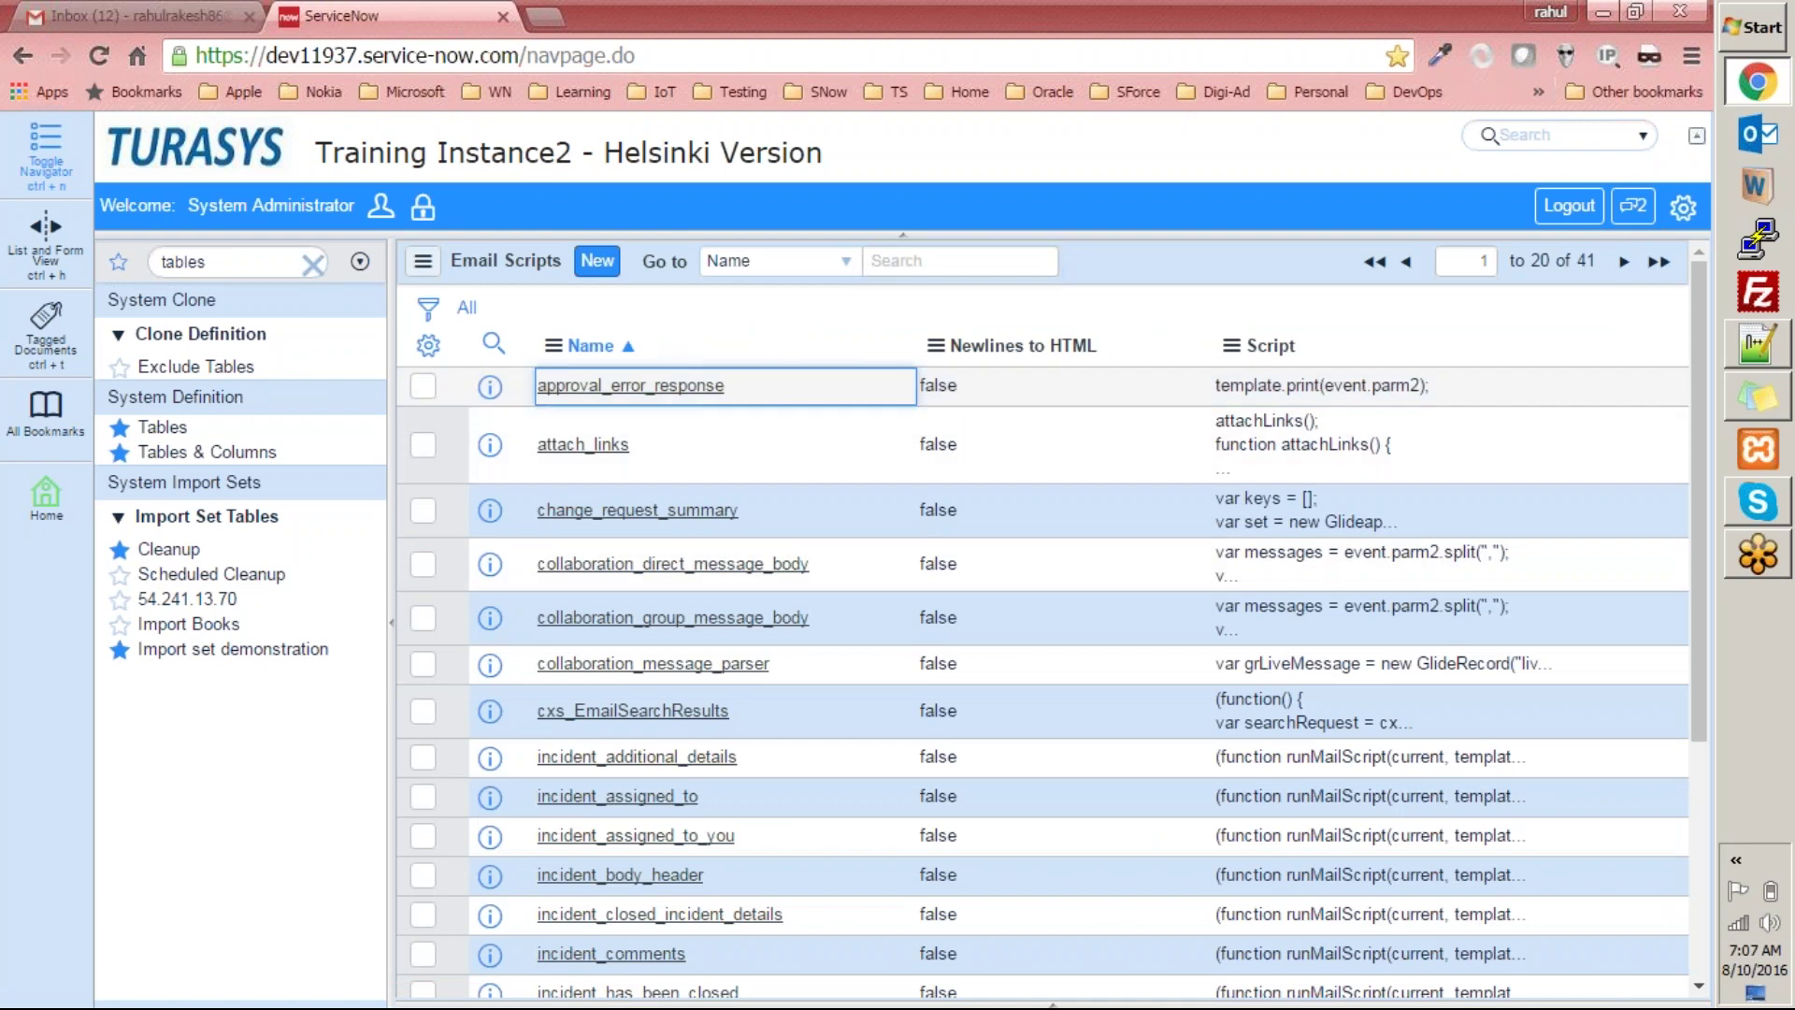
left_click(671, 389)
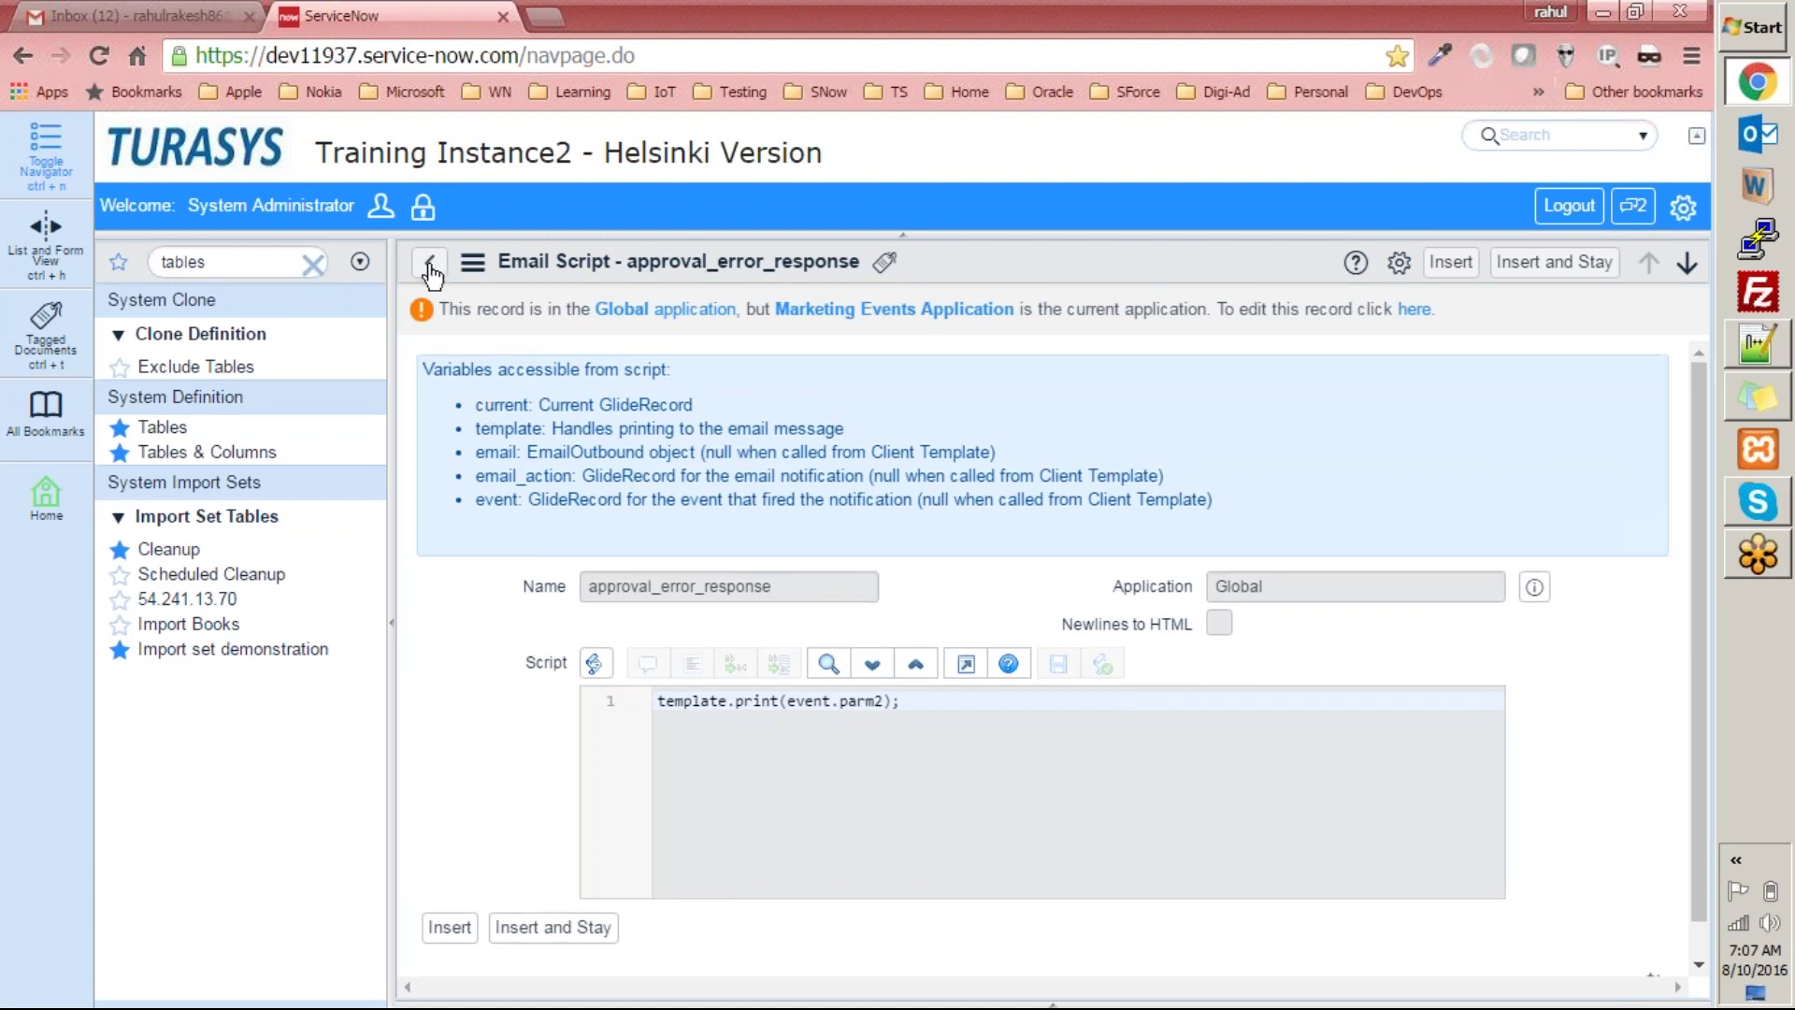
left_click(422, 265)
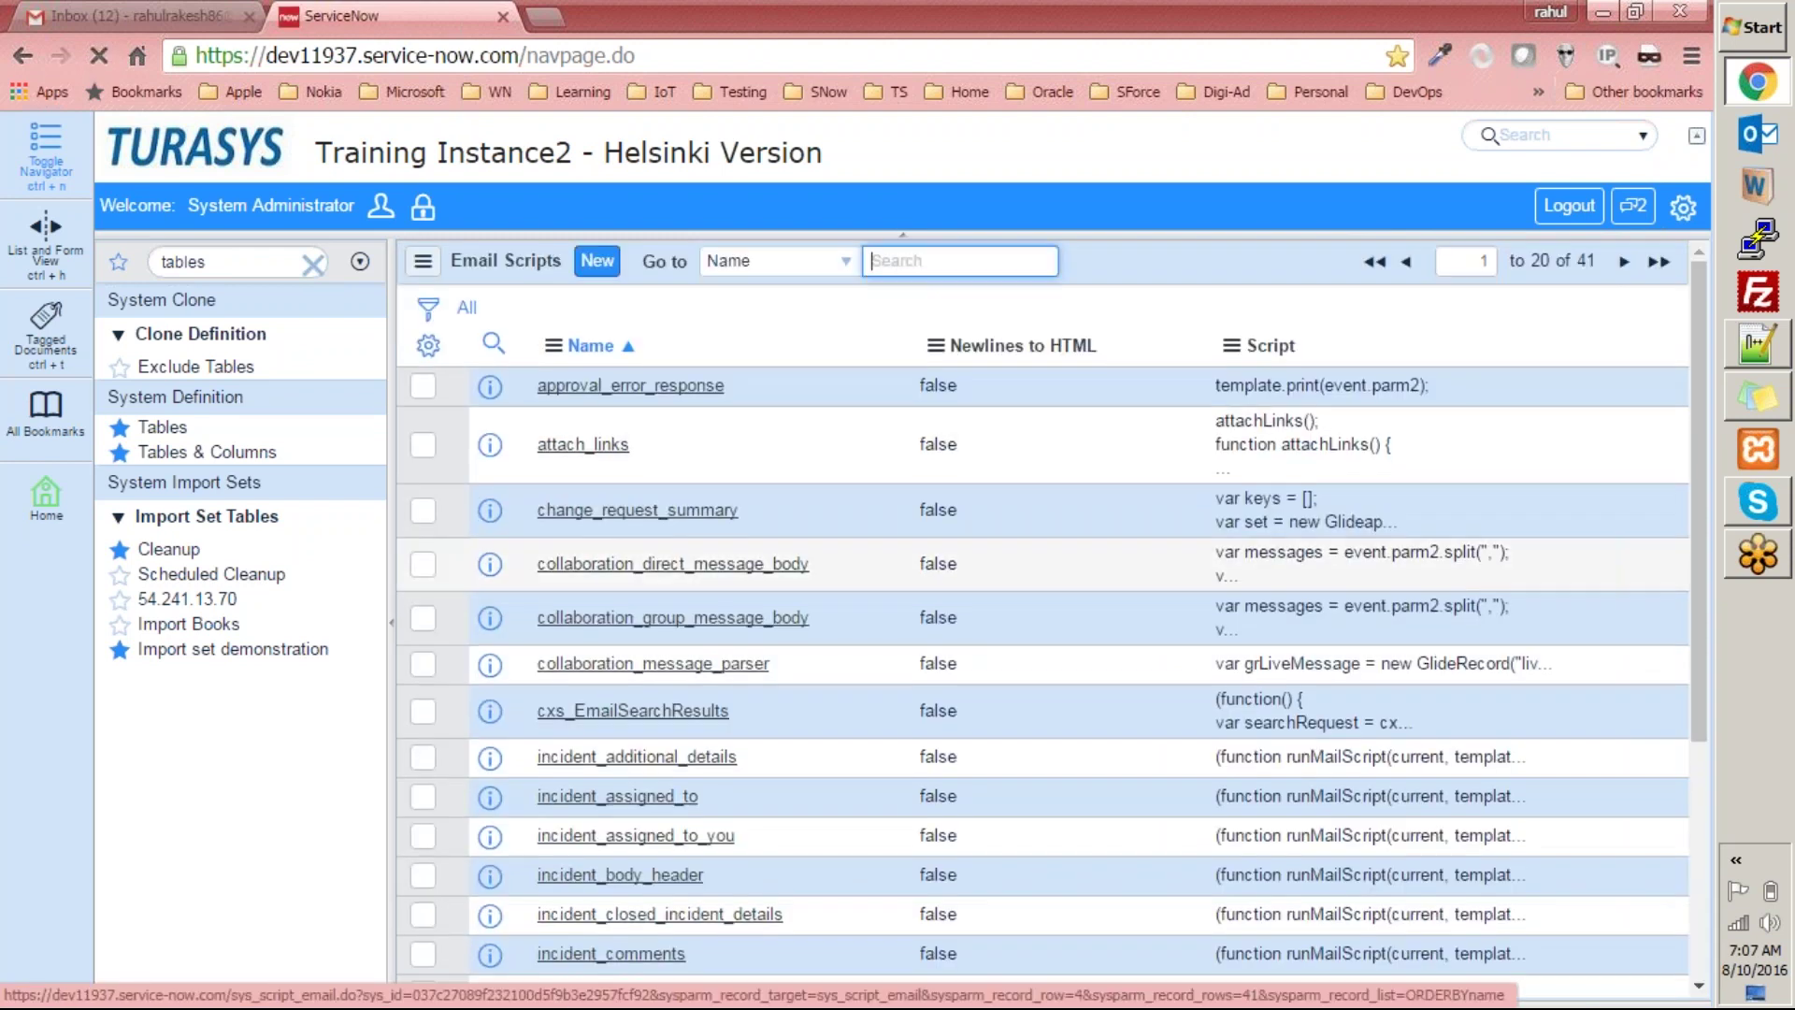
Review the incident_additional_details script, selecting all its code, then return to the list.
scroll(612, 561, "down", 4)
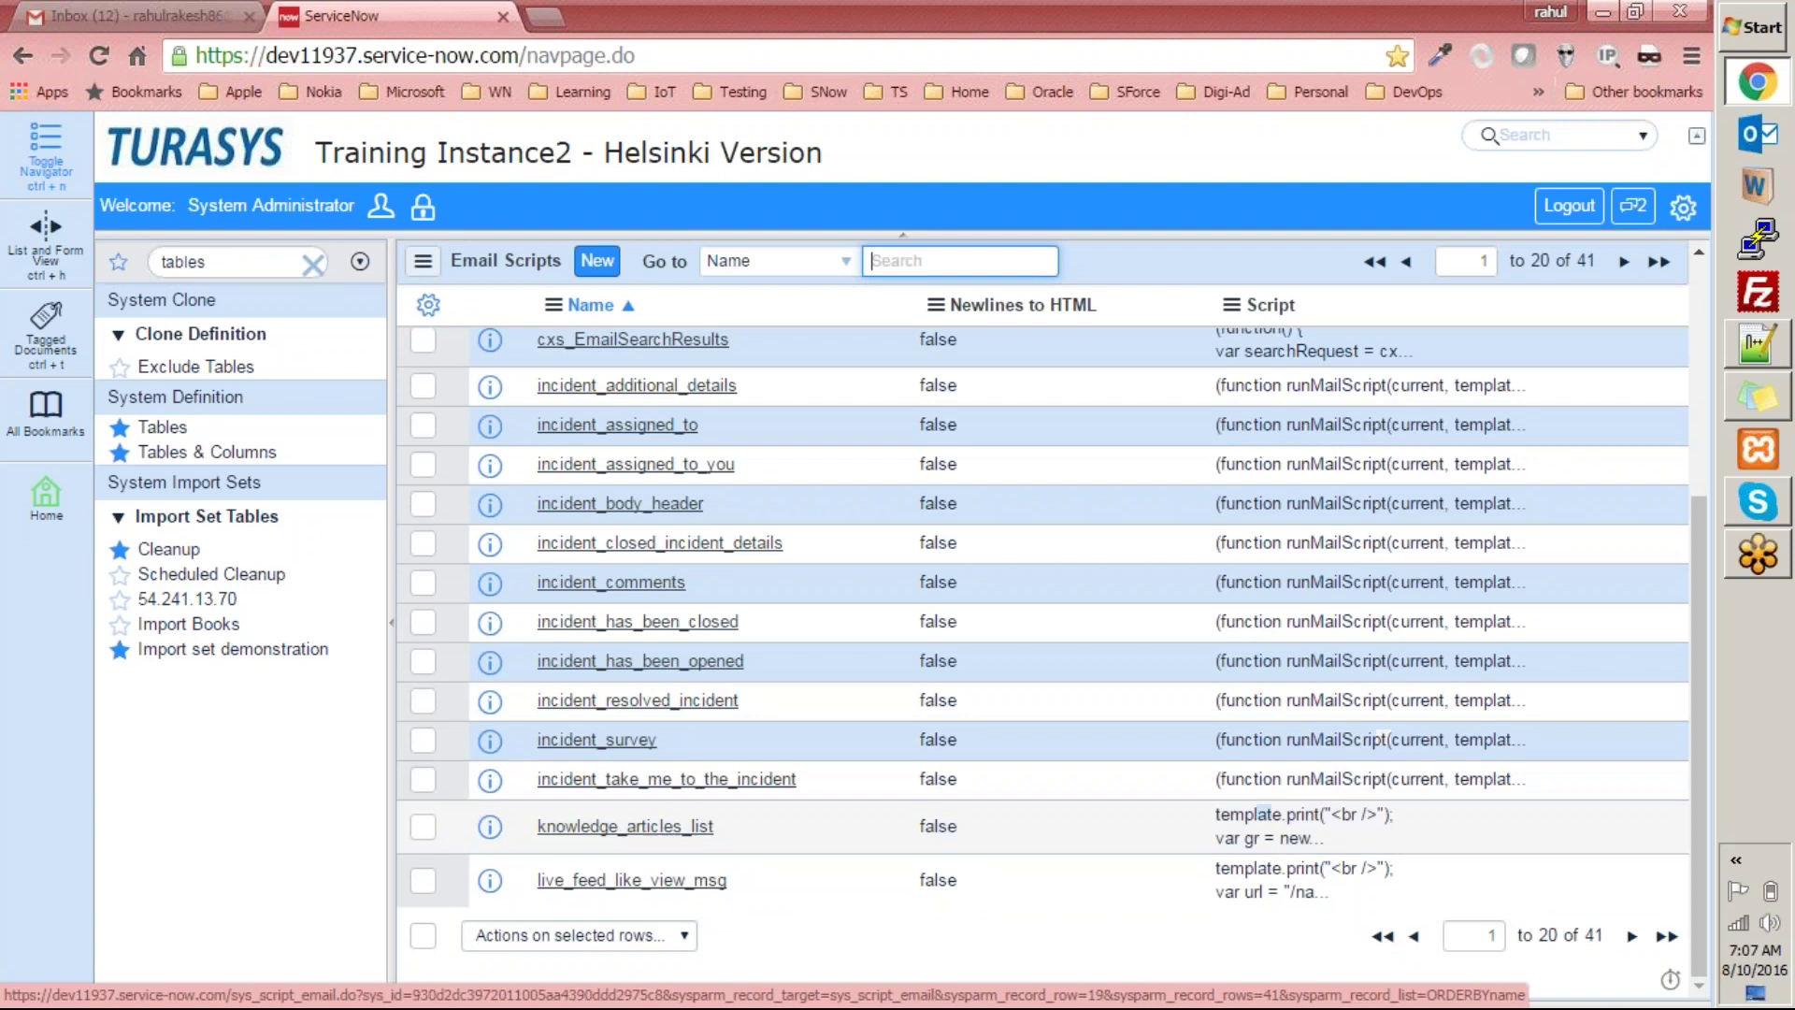
scroll(1309, 752, "up", 3)
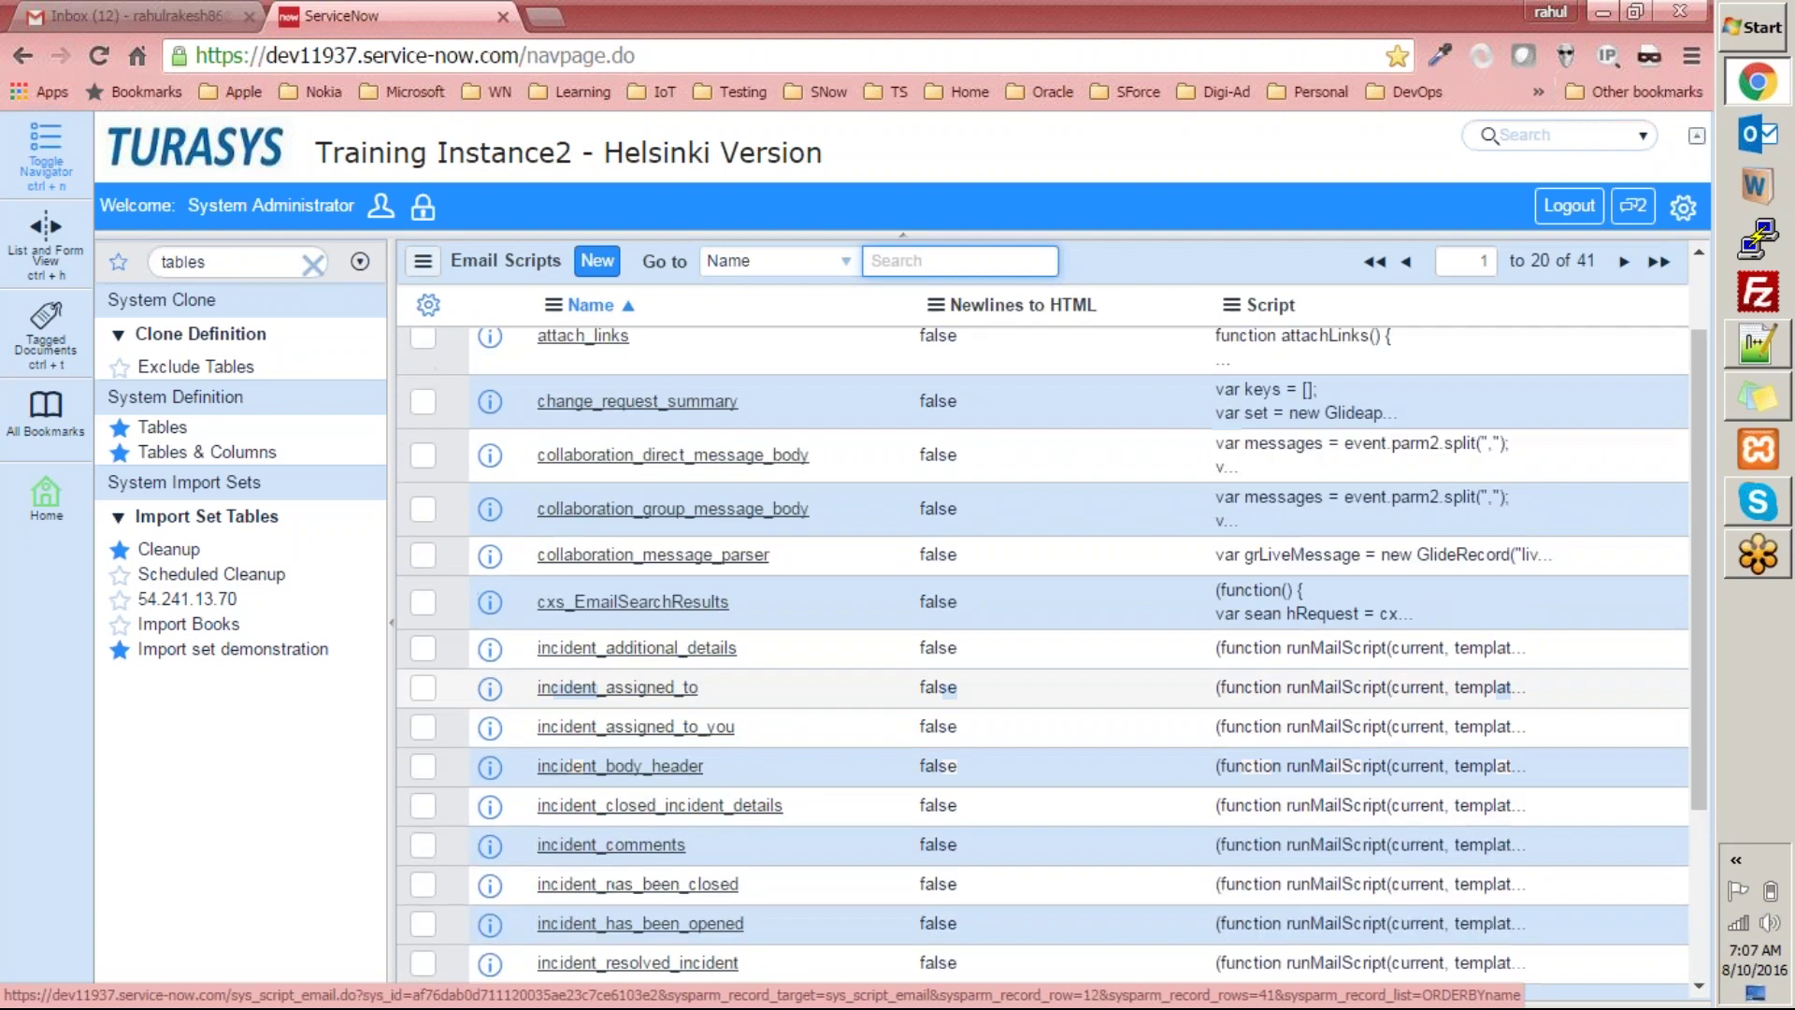
left_click(594, 648)
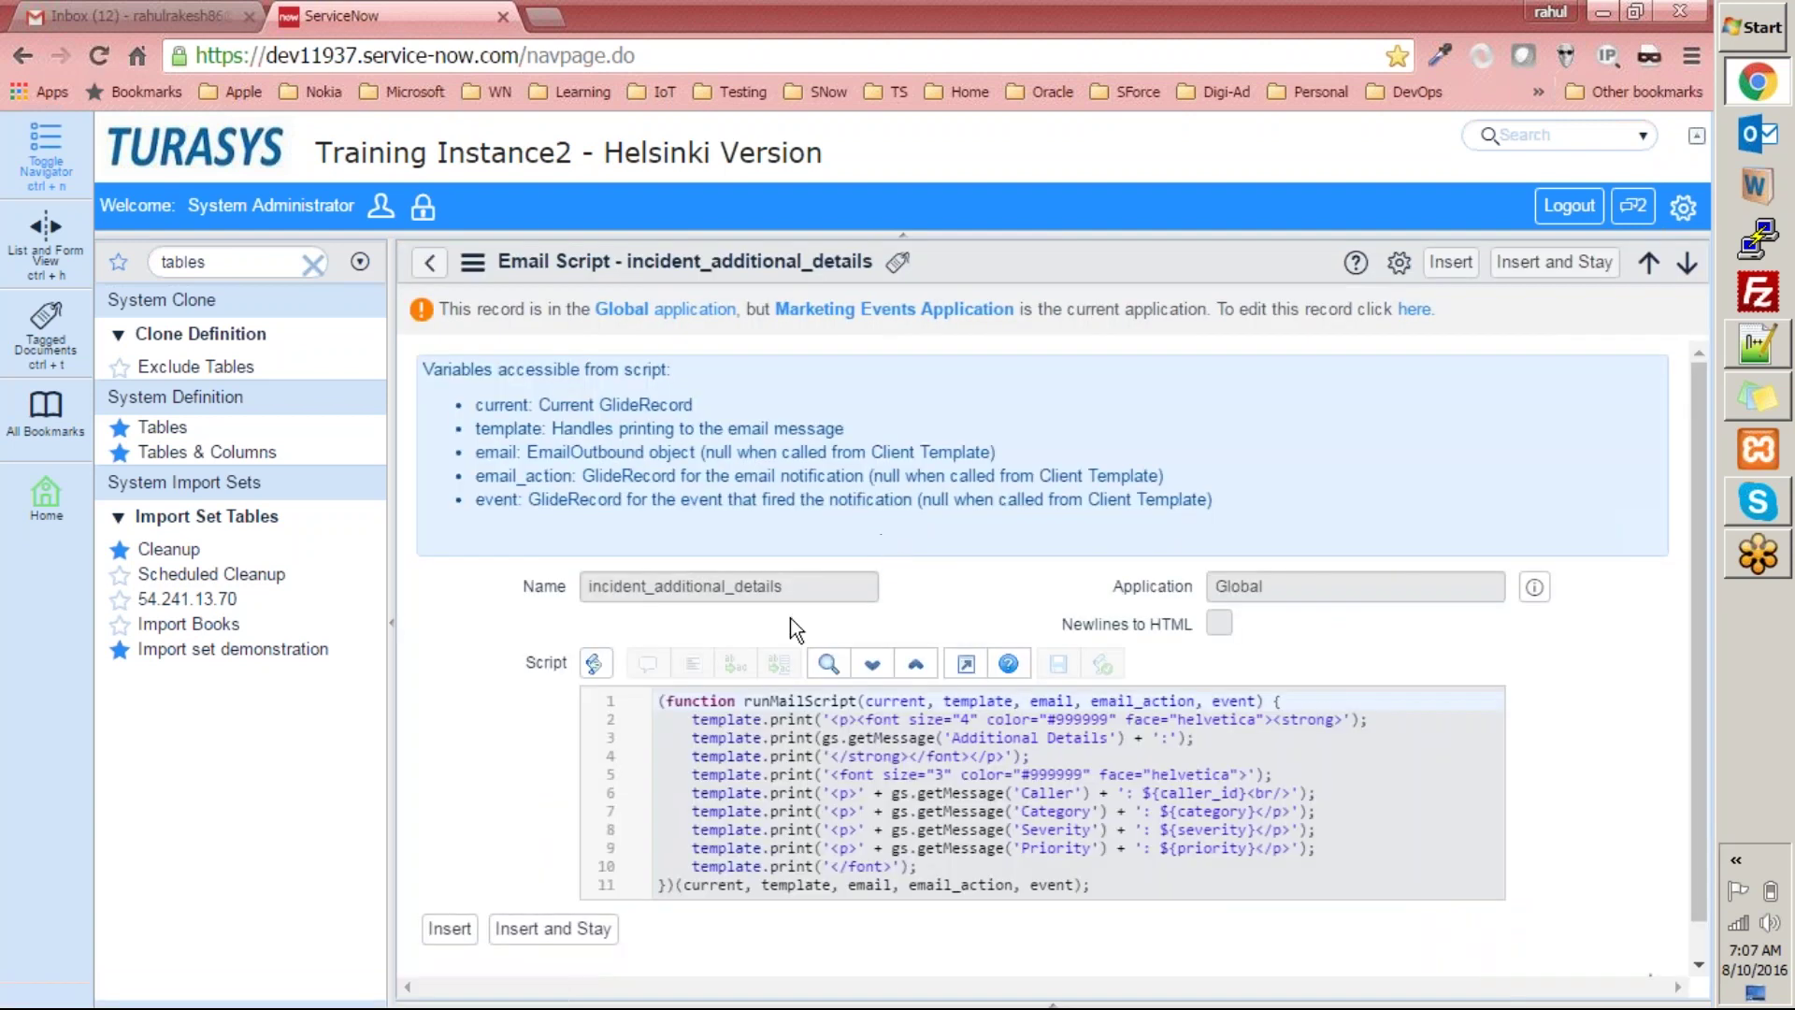
left_click(679, 754)
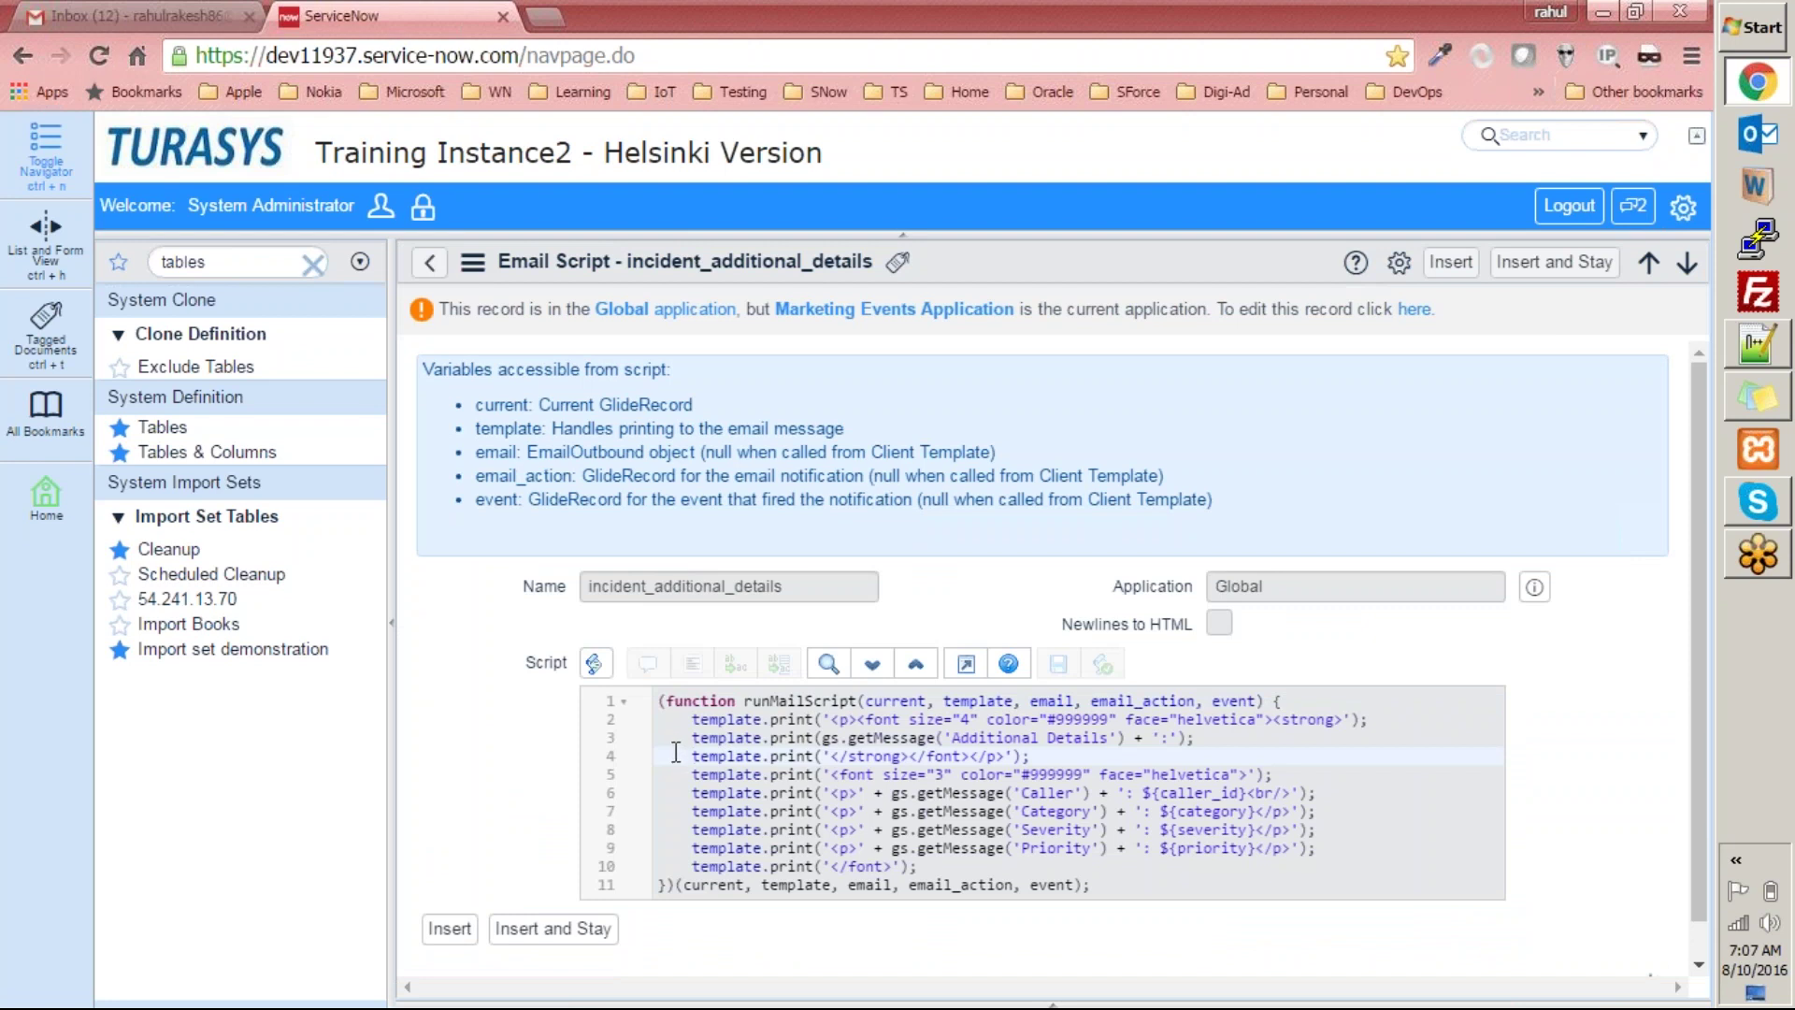
scroll(673, 744, "down", 1)
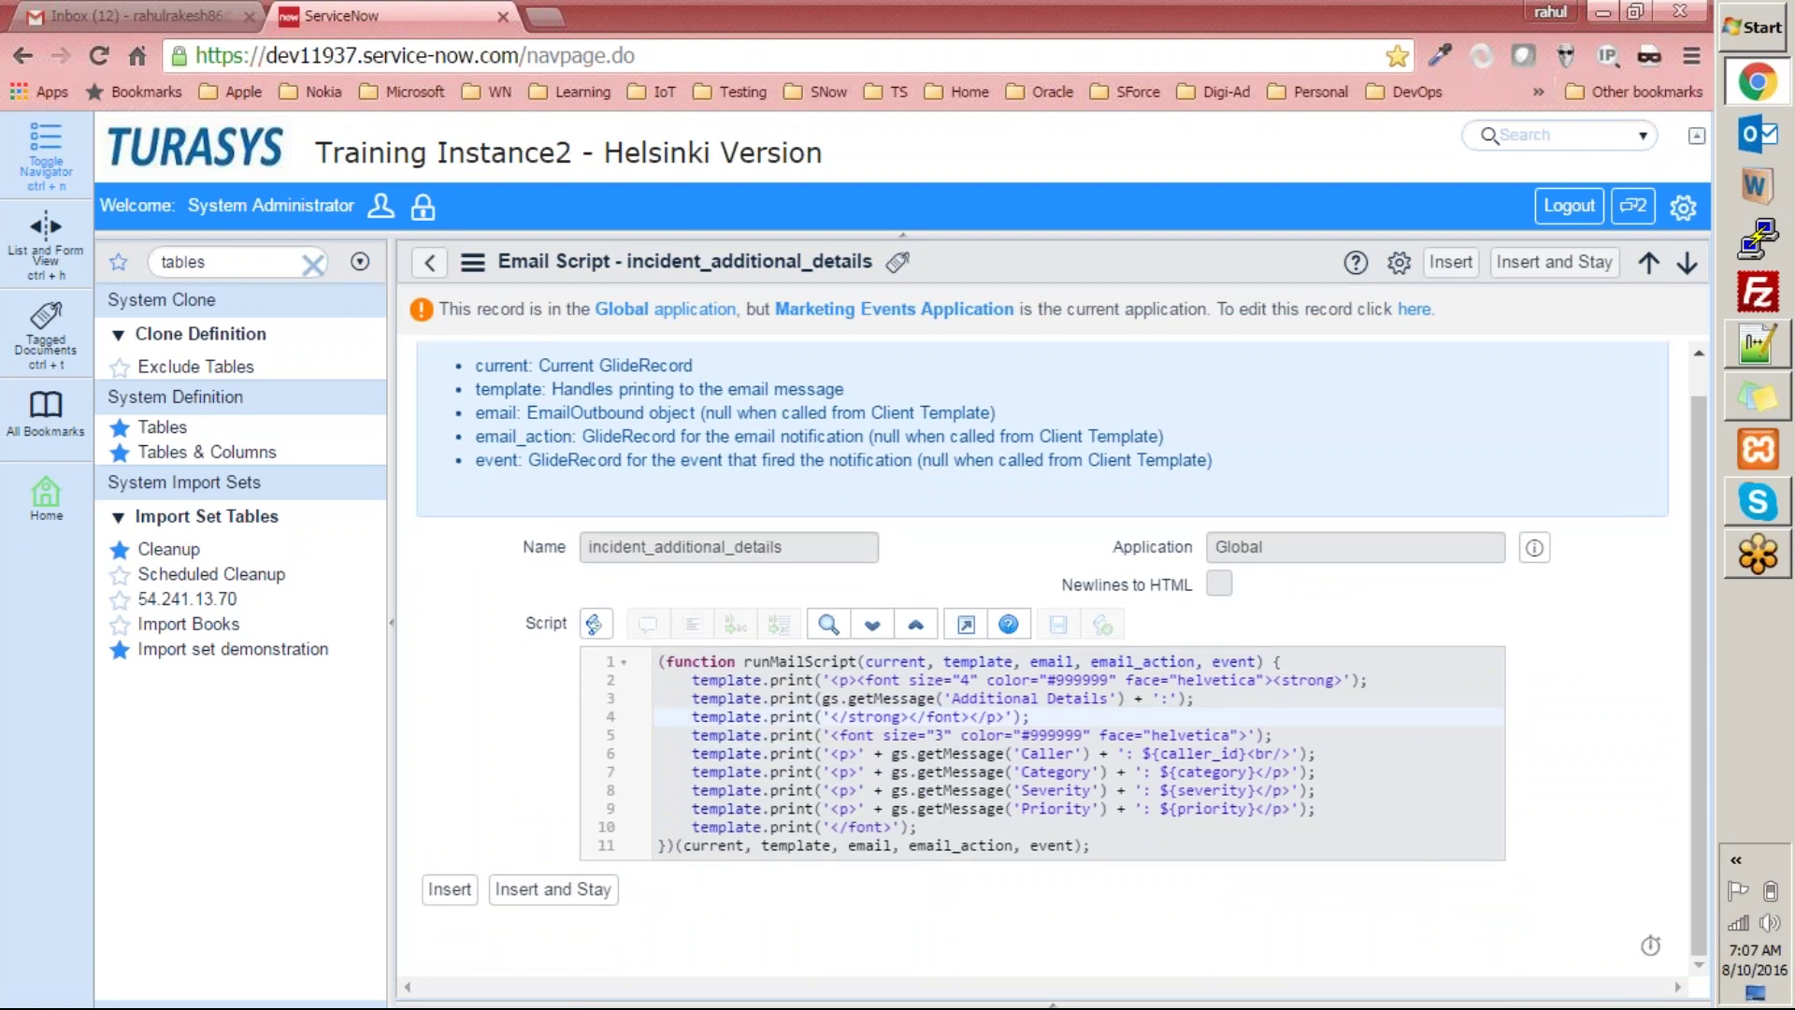
left_click_drag(1091, 845, 462, 630)
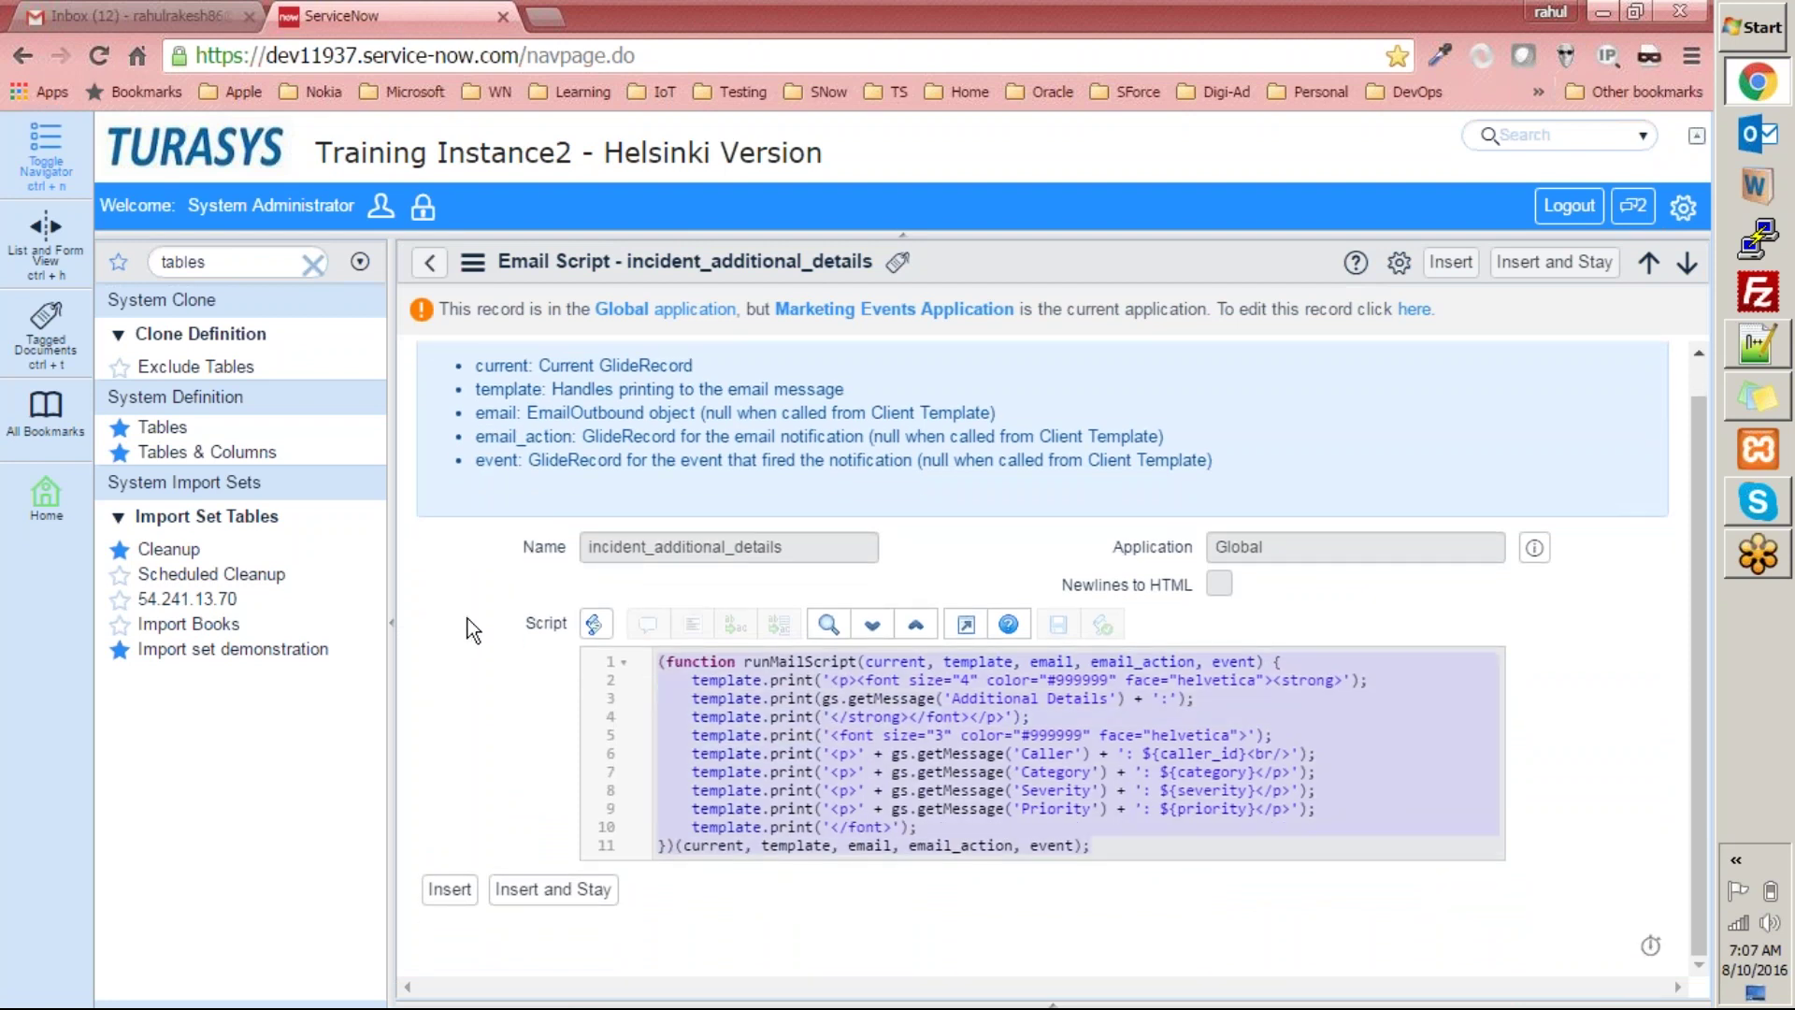
left_click(429, 265)
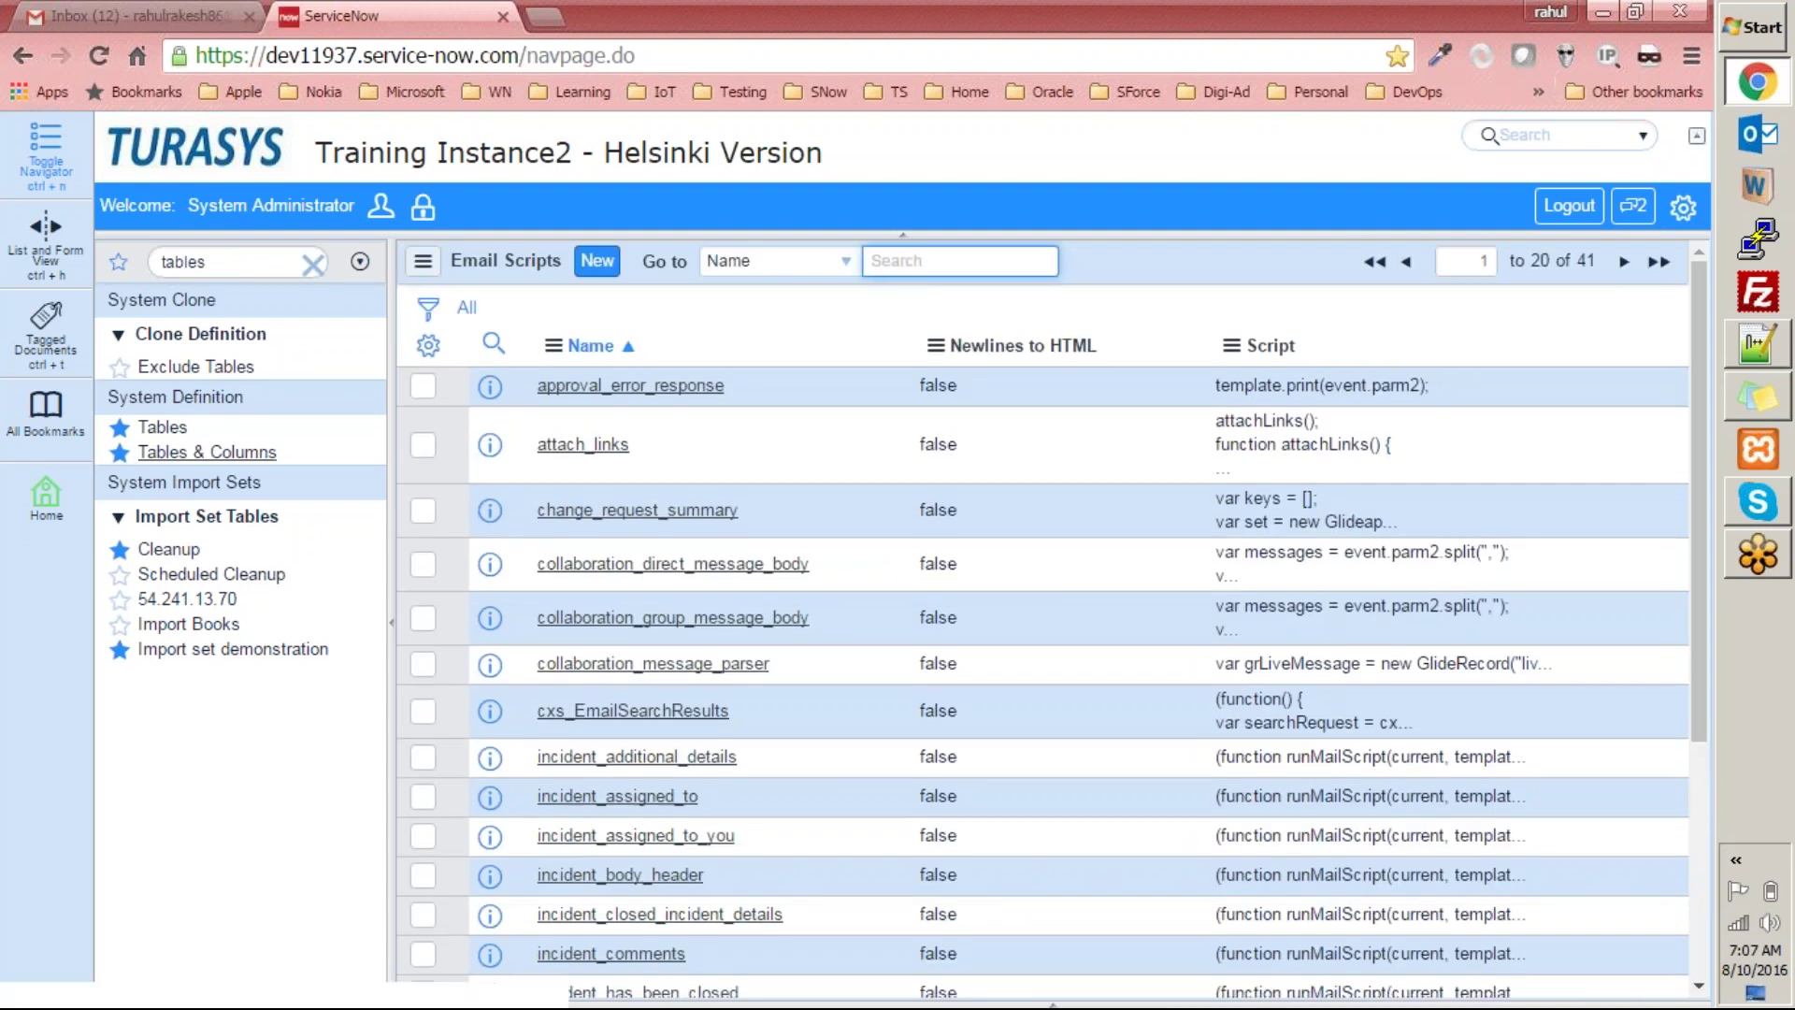
Open Email > Notifications and filter the Table column by %marketing%.
left_click(240, 265)
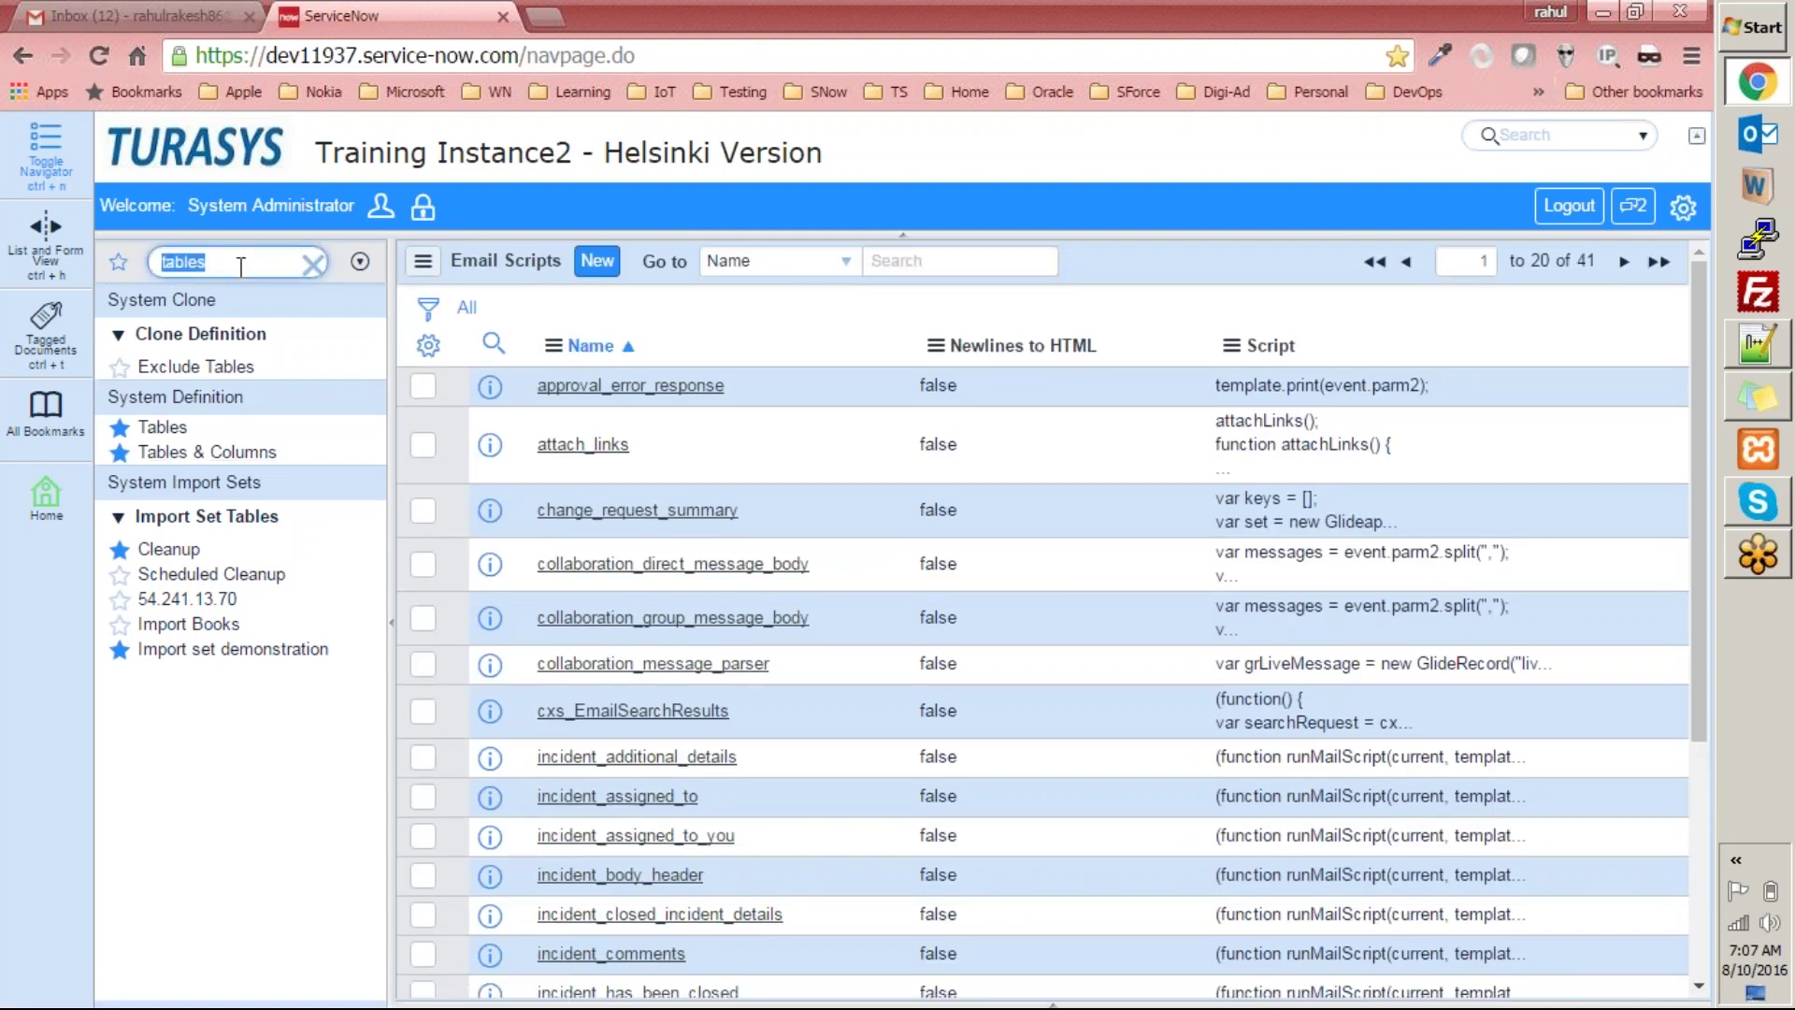
type("noti")
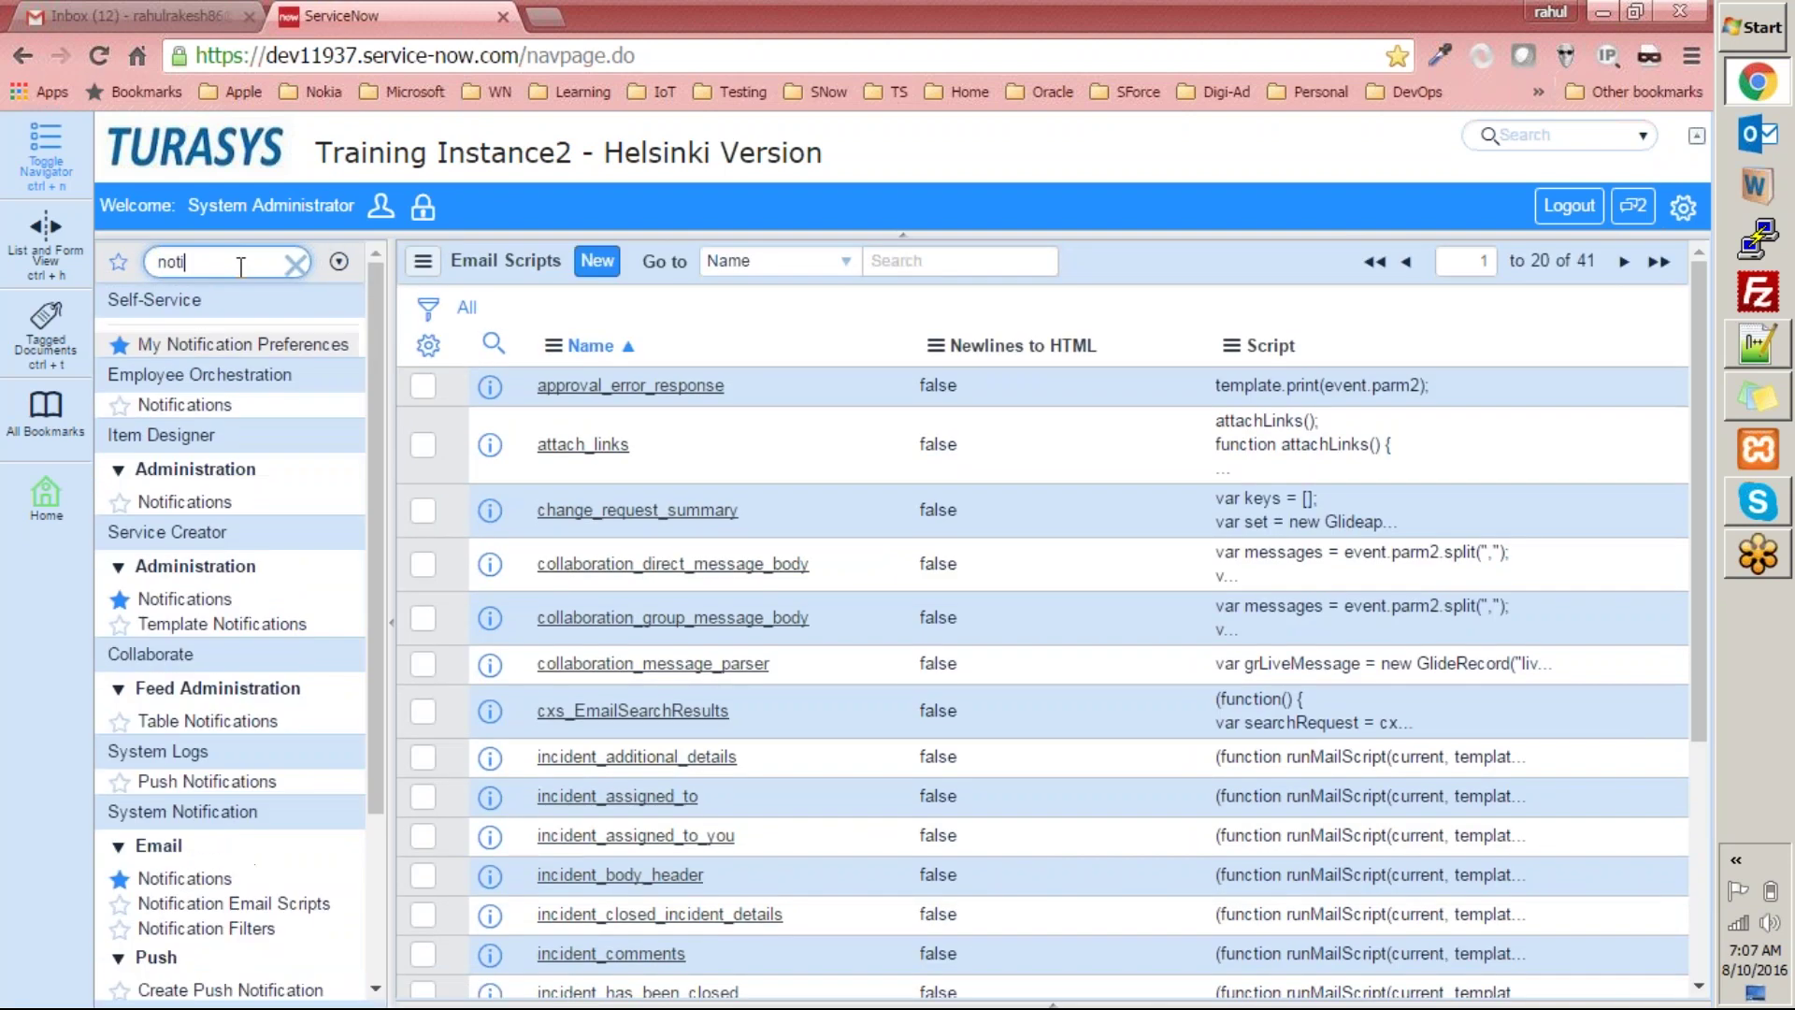
type("fication")
left_click(161, 879)
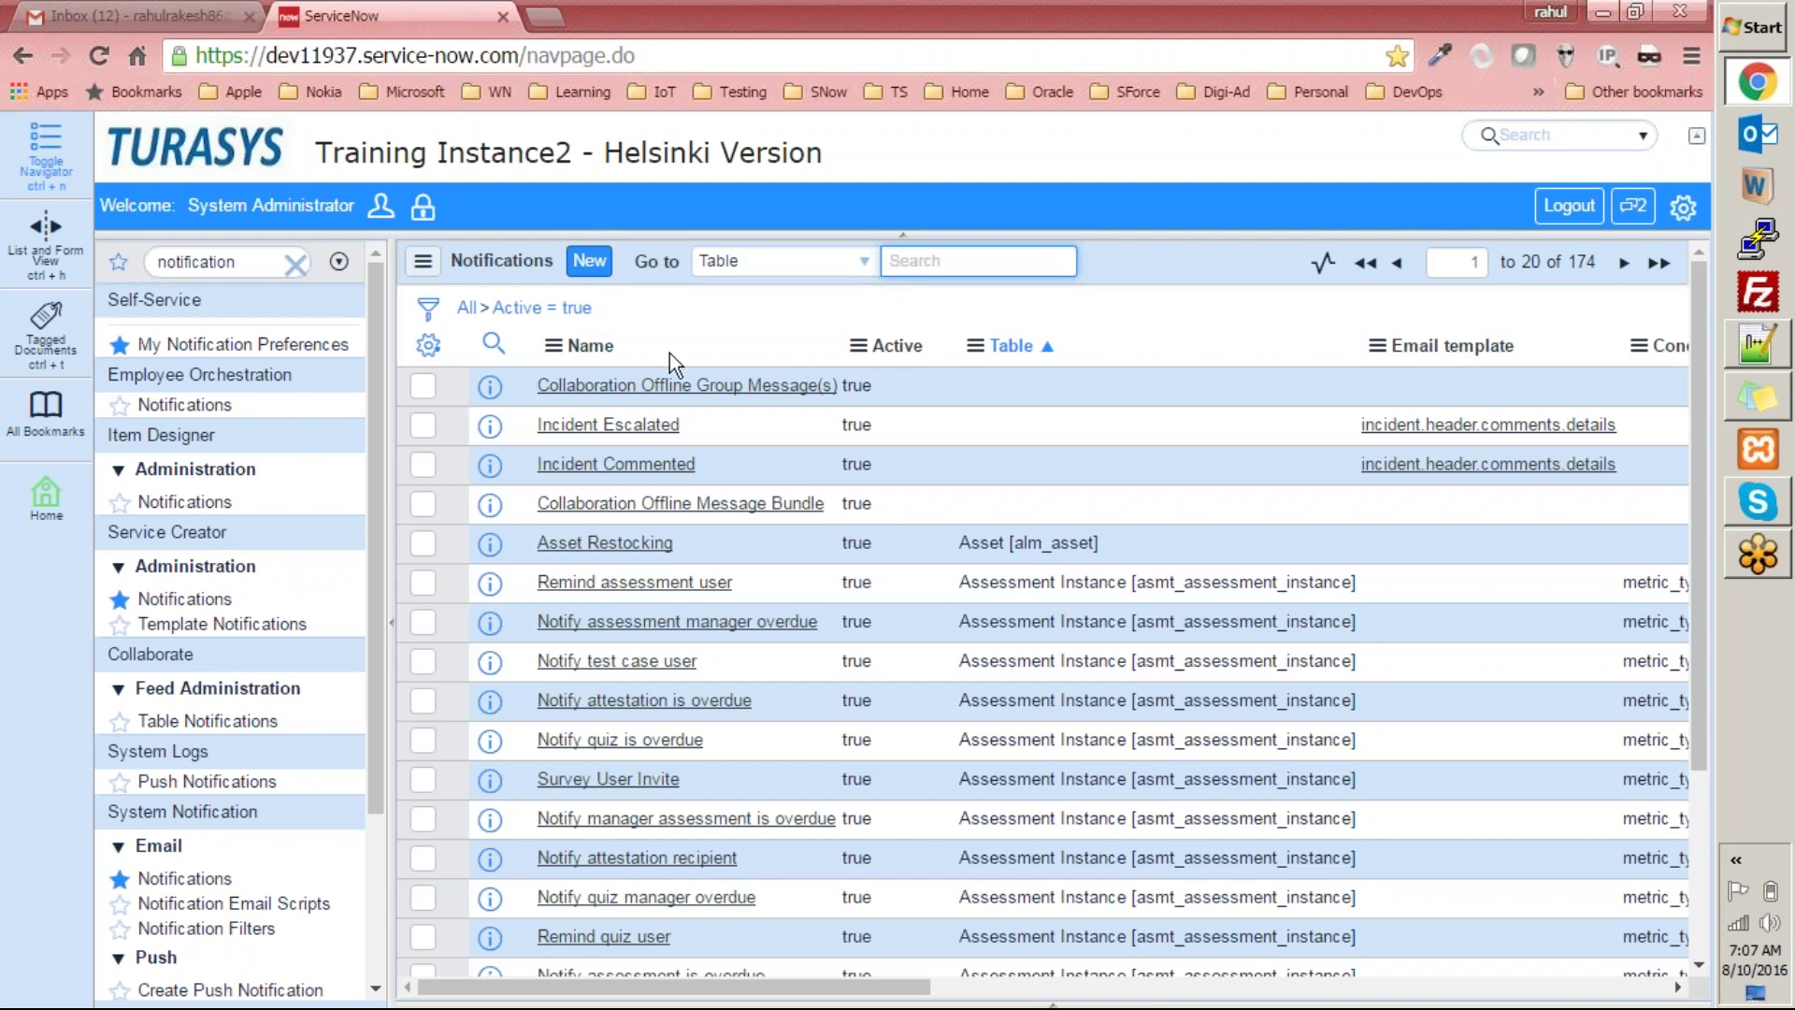
type("%%markeitng")
key("BackSpace")
key("BackSpace")
key("BackSpace")
key("BackSpace")
type("ting")
key("Return")
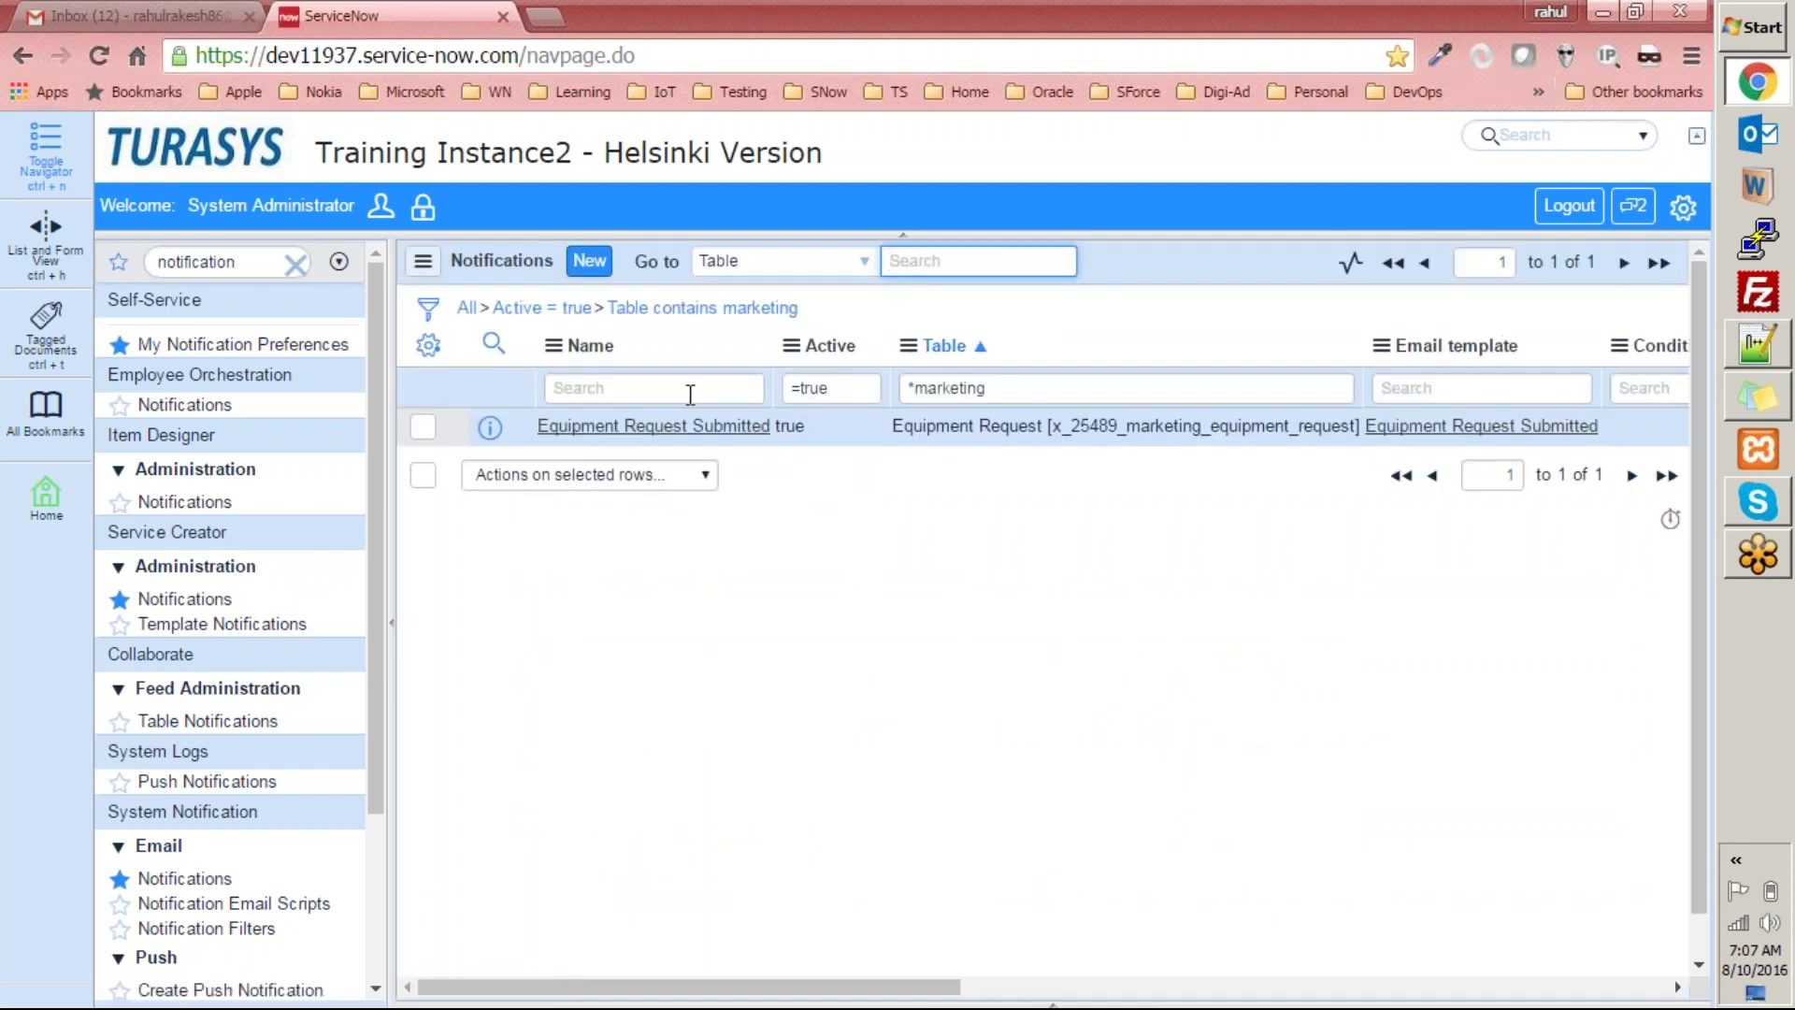
Open Equipment Request Submitted and show its notification scripts.
left_click(621, 428)
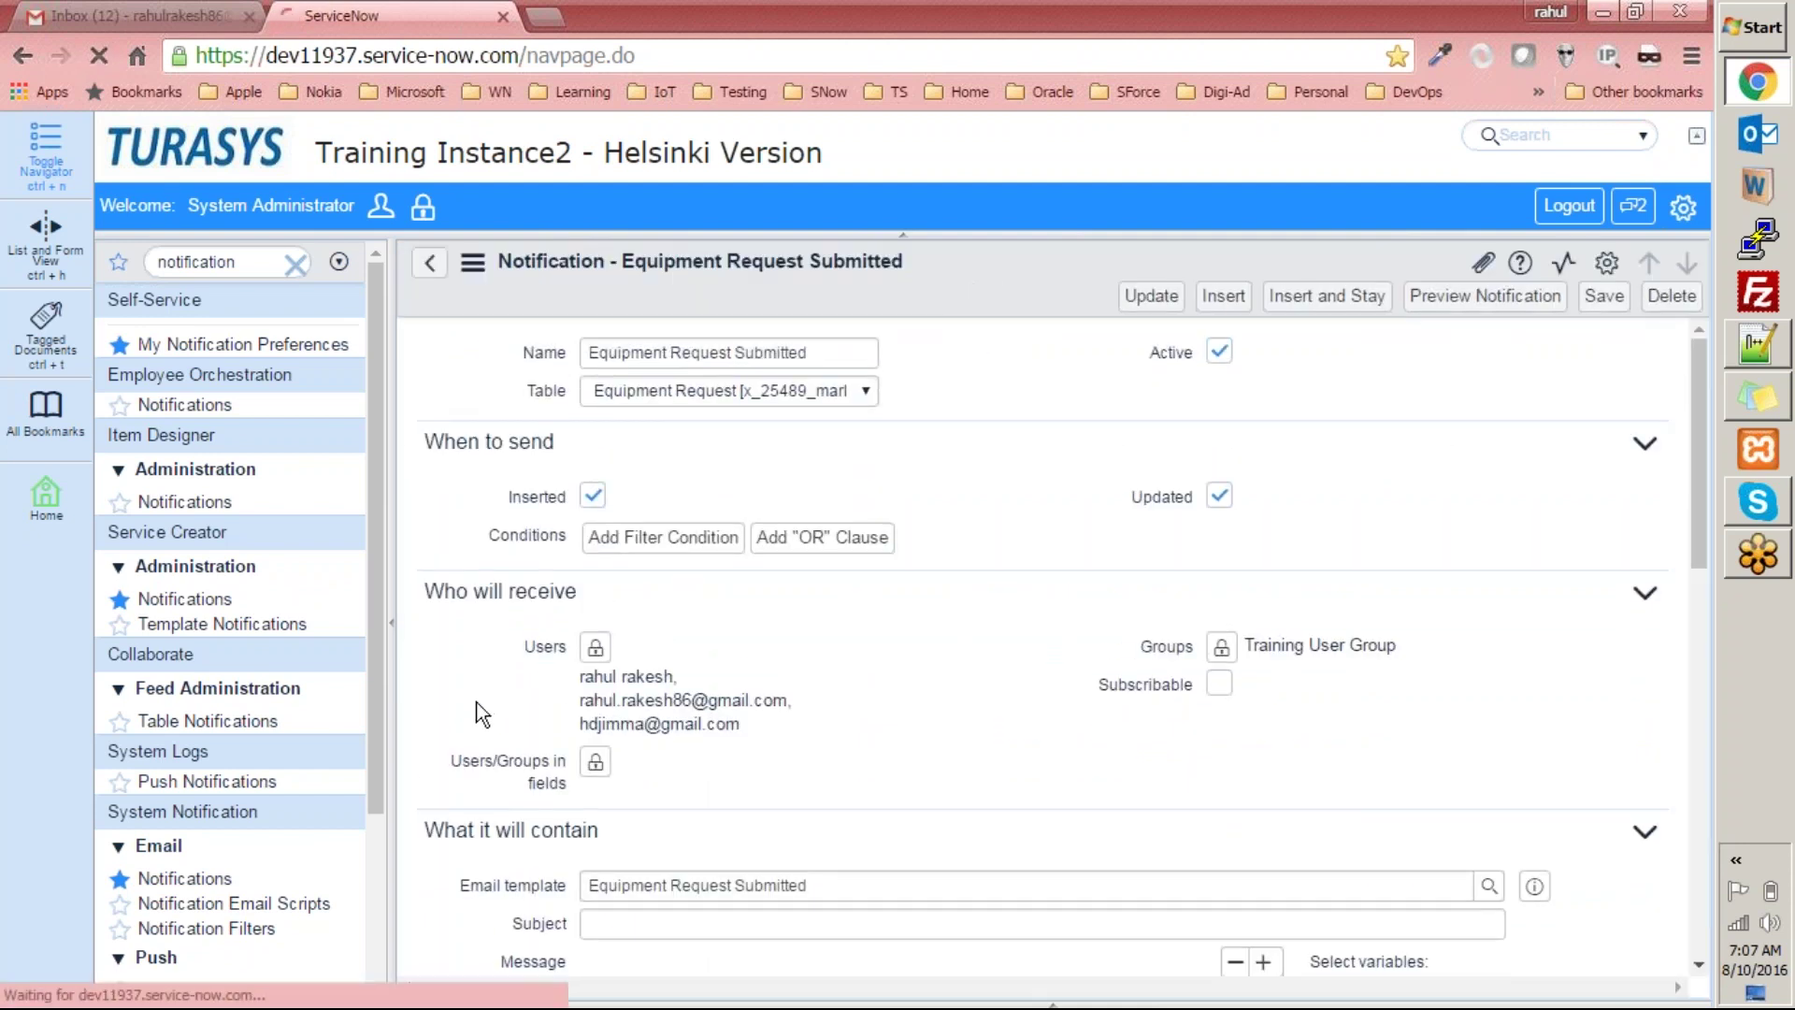
scroll(492, 761, "down", 4)
left_click(513, 586)
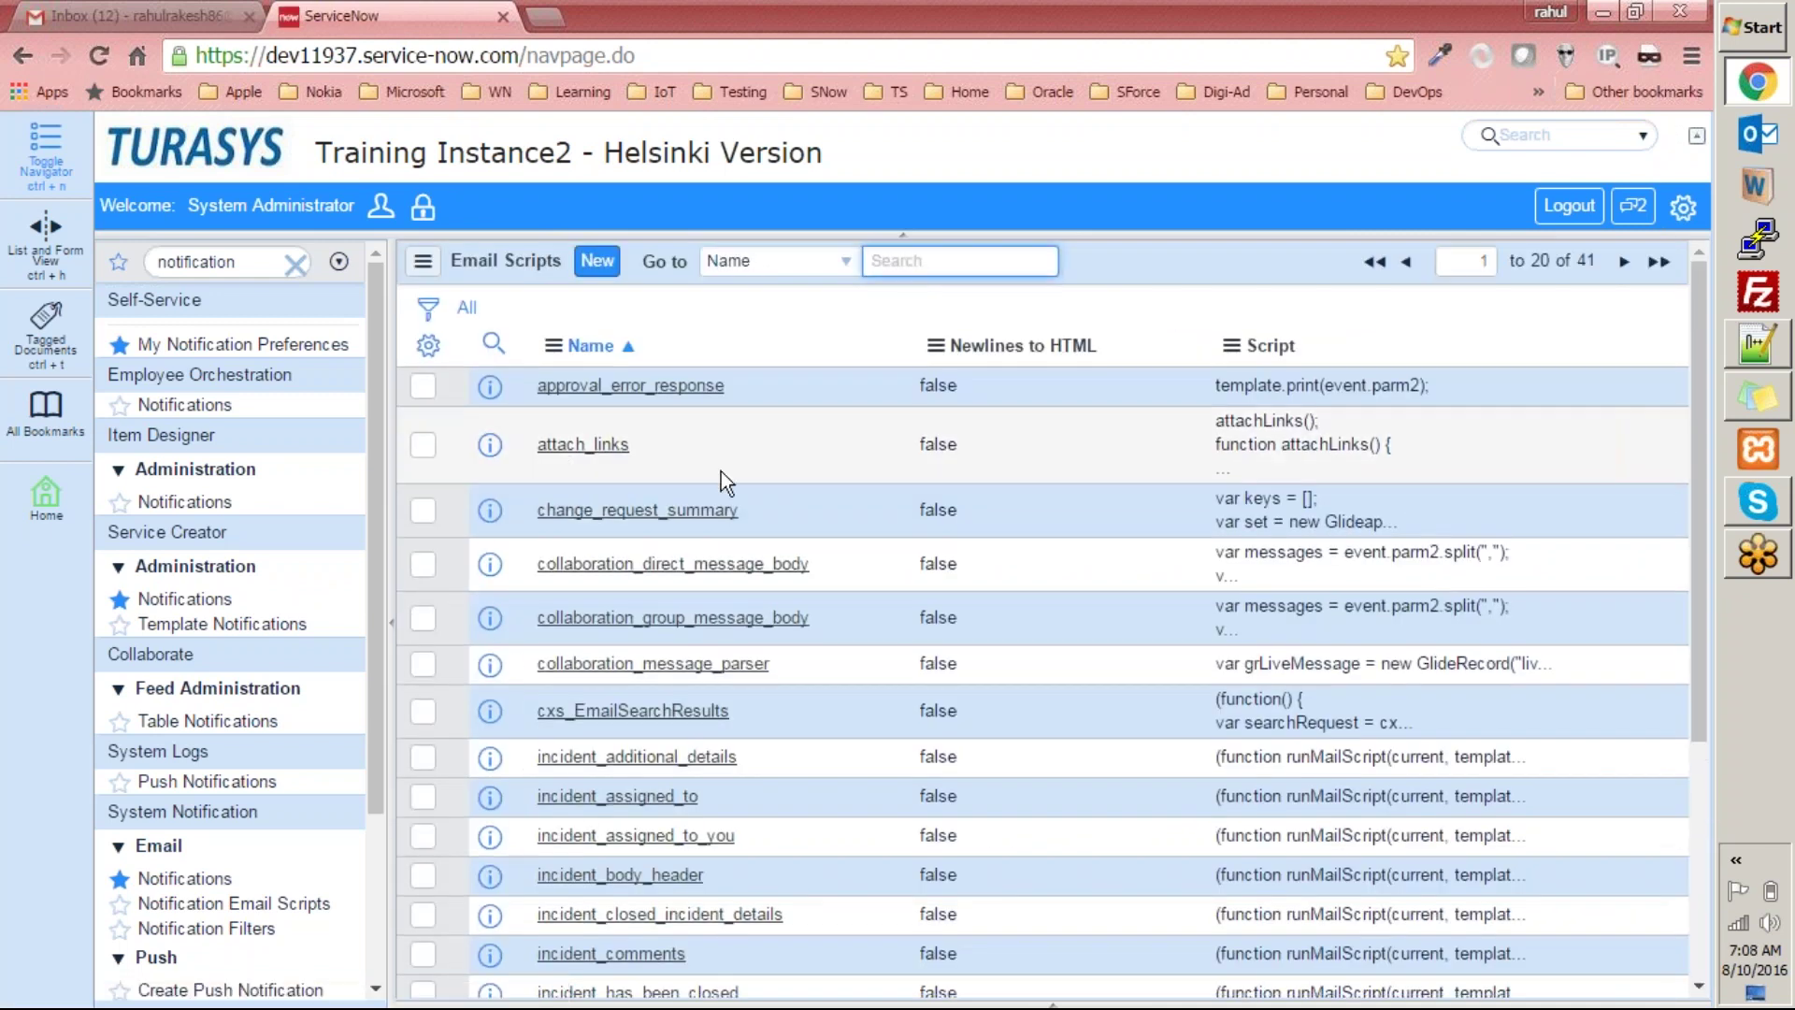
Open a blank new Email Script form, then go back to the Email Scripts list.
left_click(596, 261)
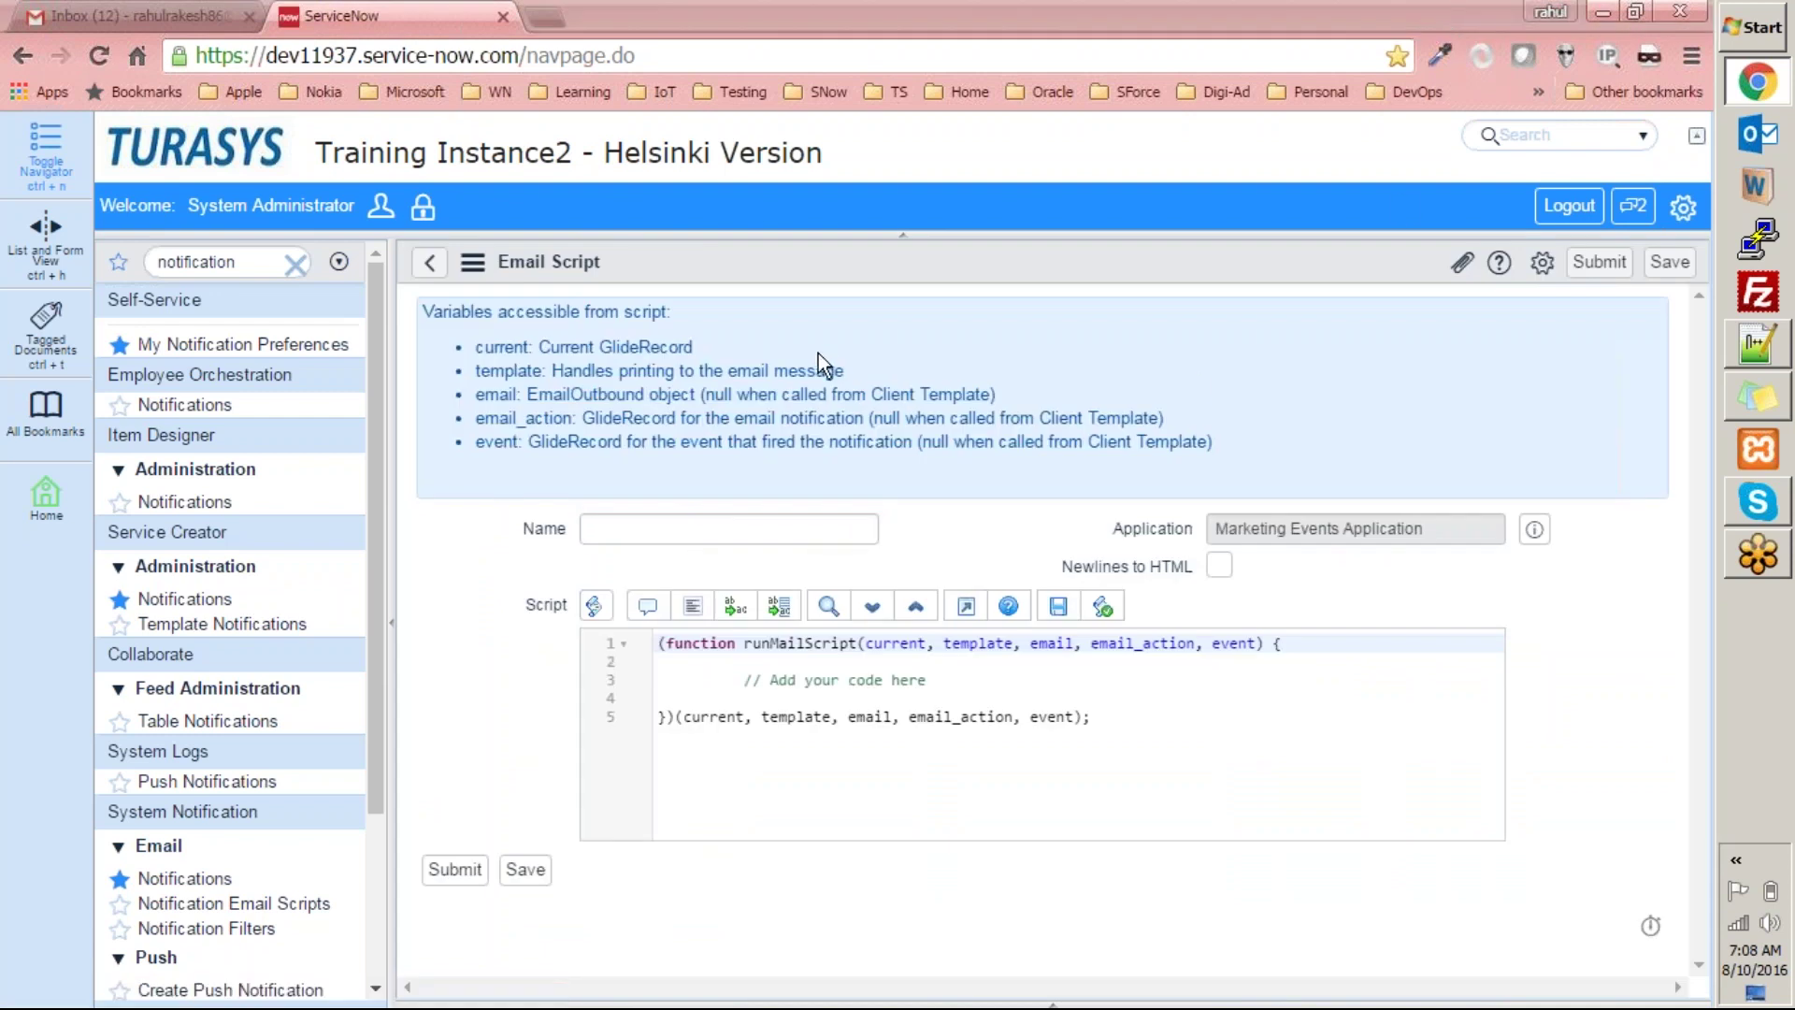
left_click(433, 264)
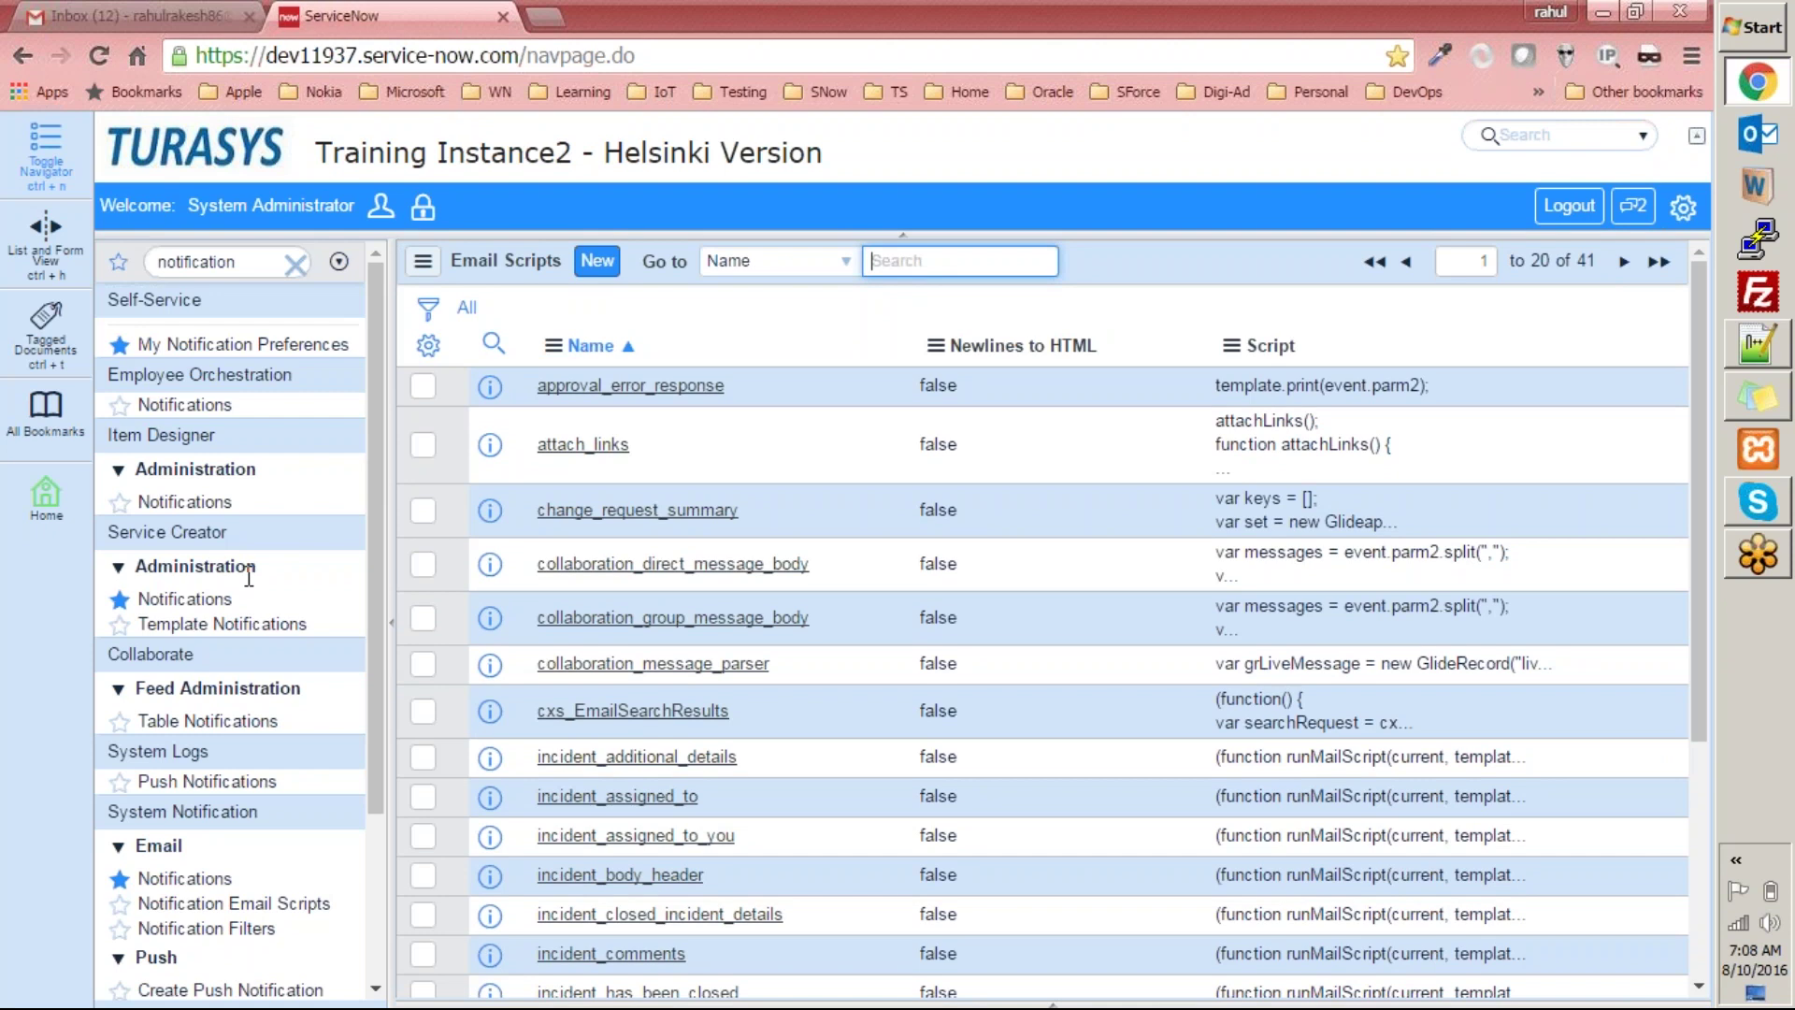
left_click(175, 882)
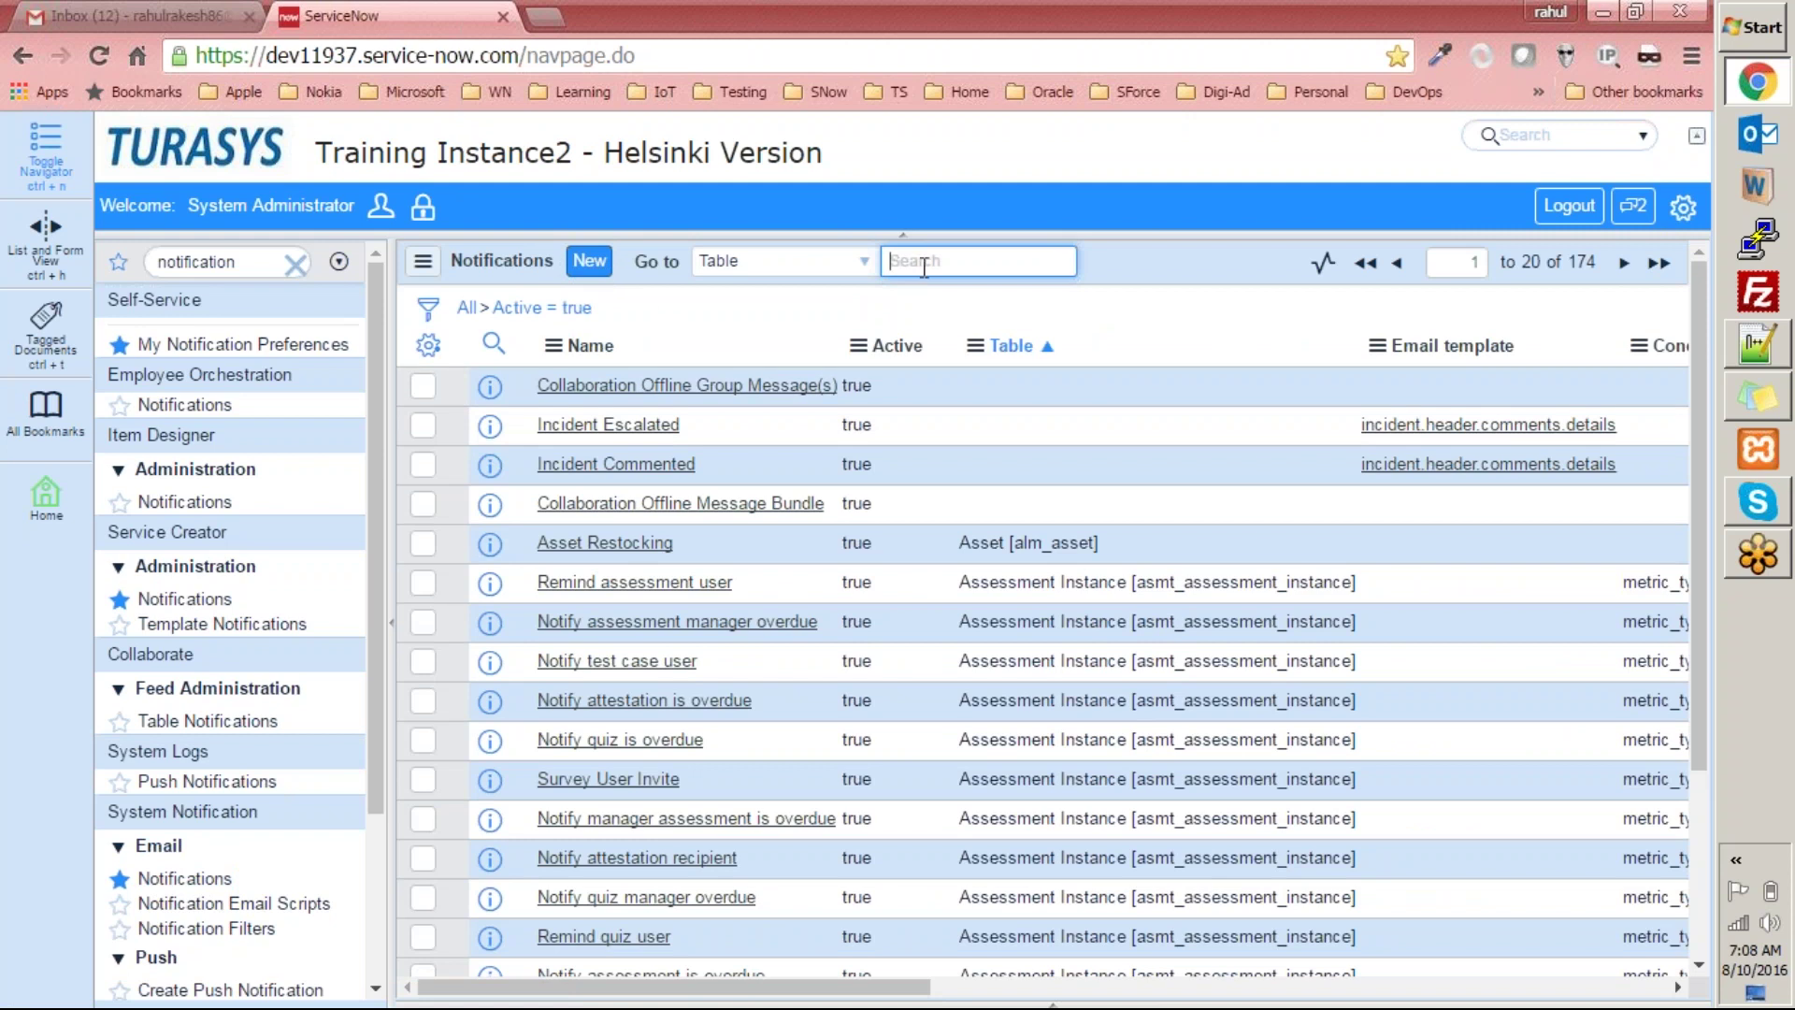
type("%%")
key("Left")
type("marketing")
key("Return")
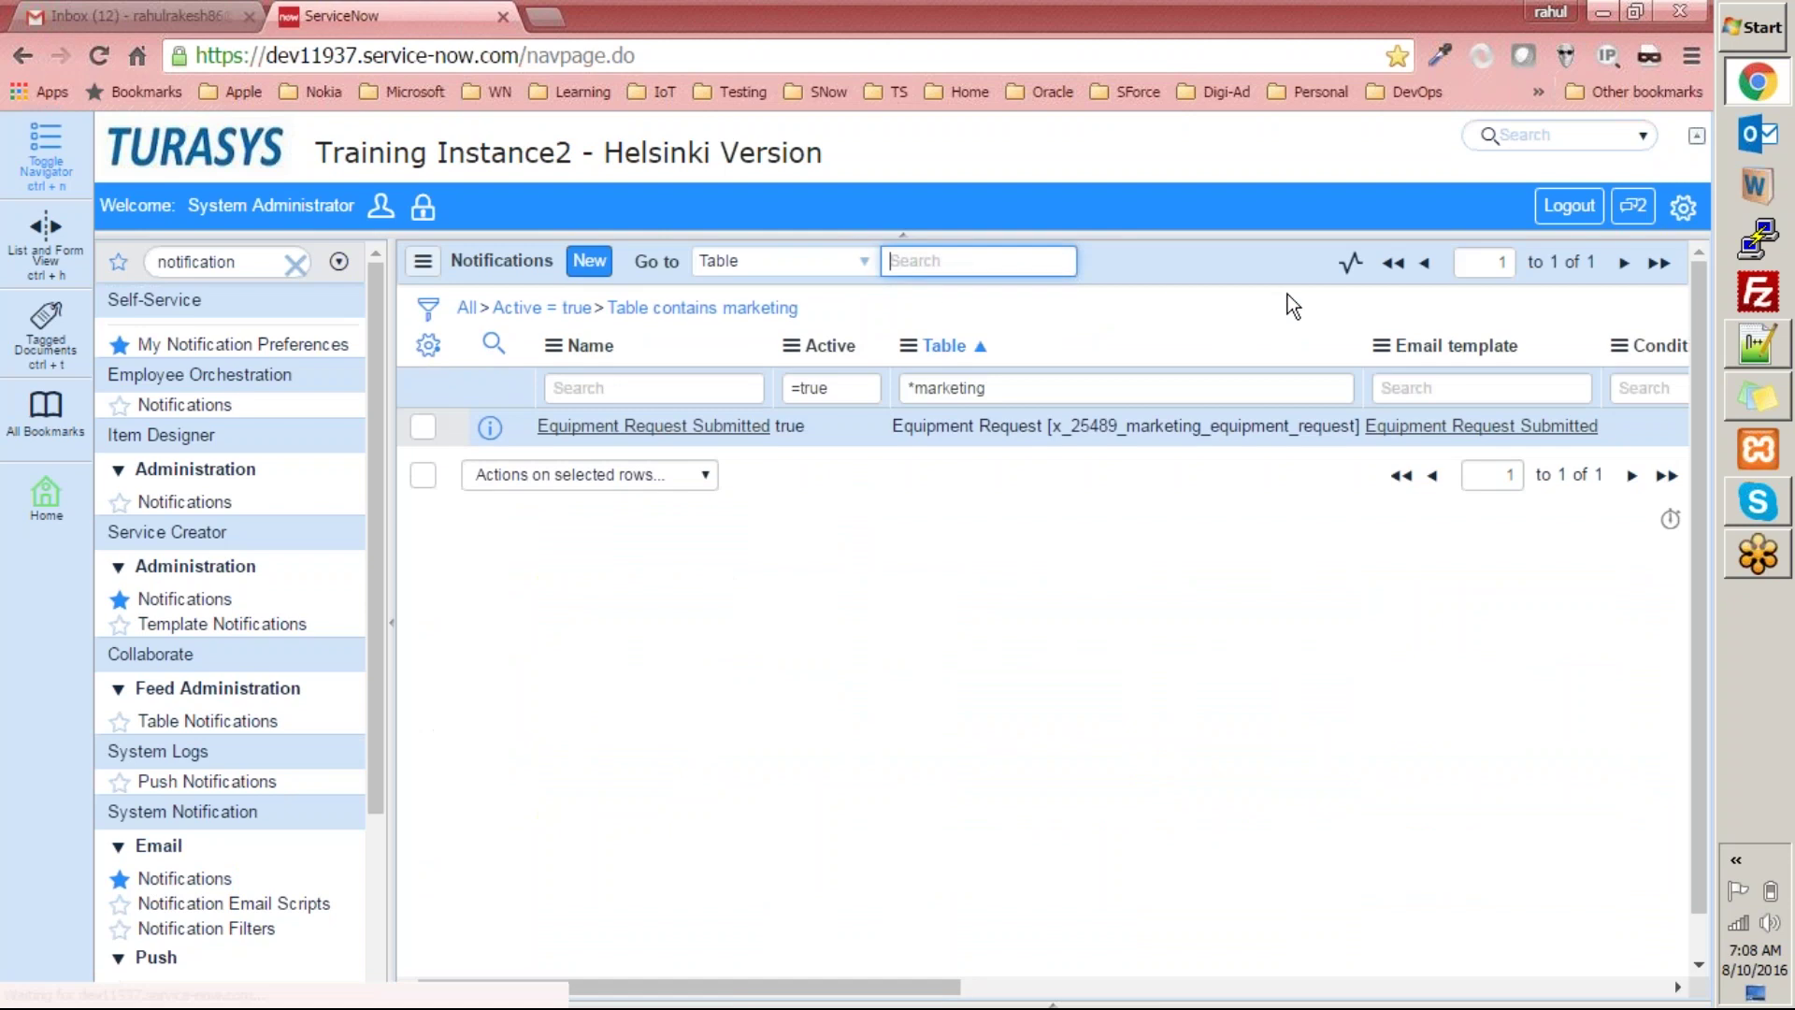
left_click(647, 443)
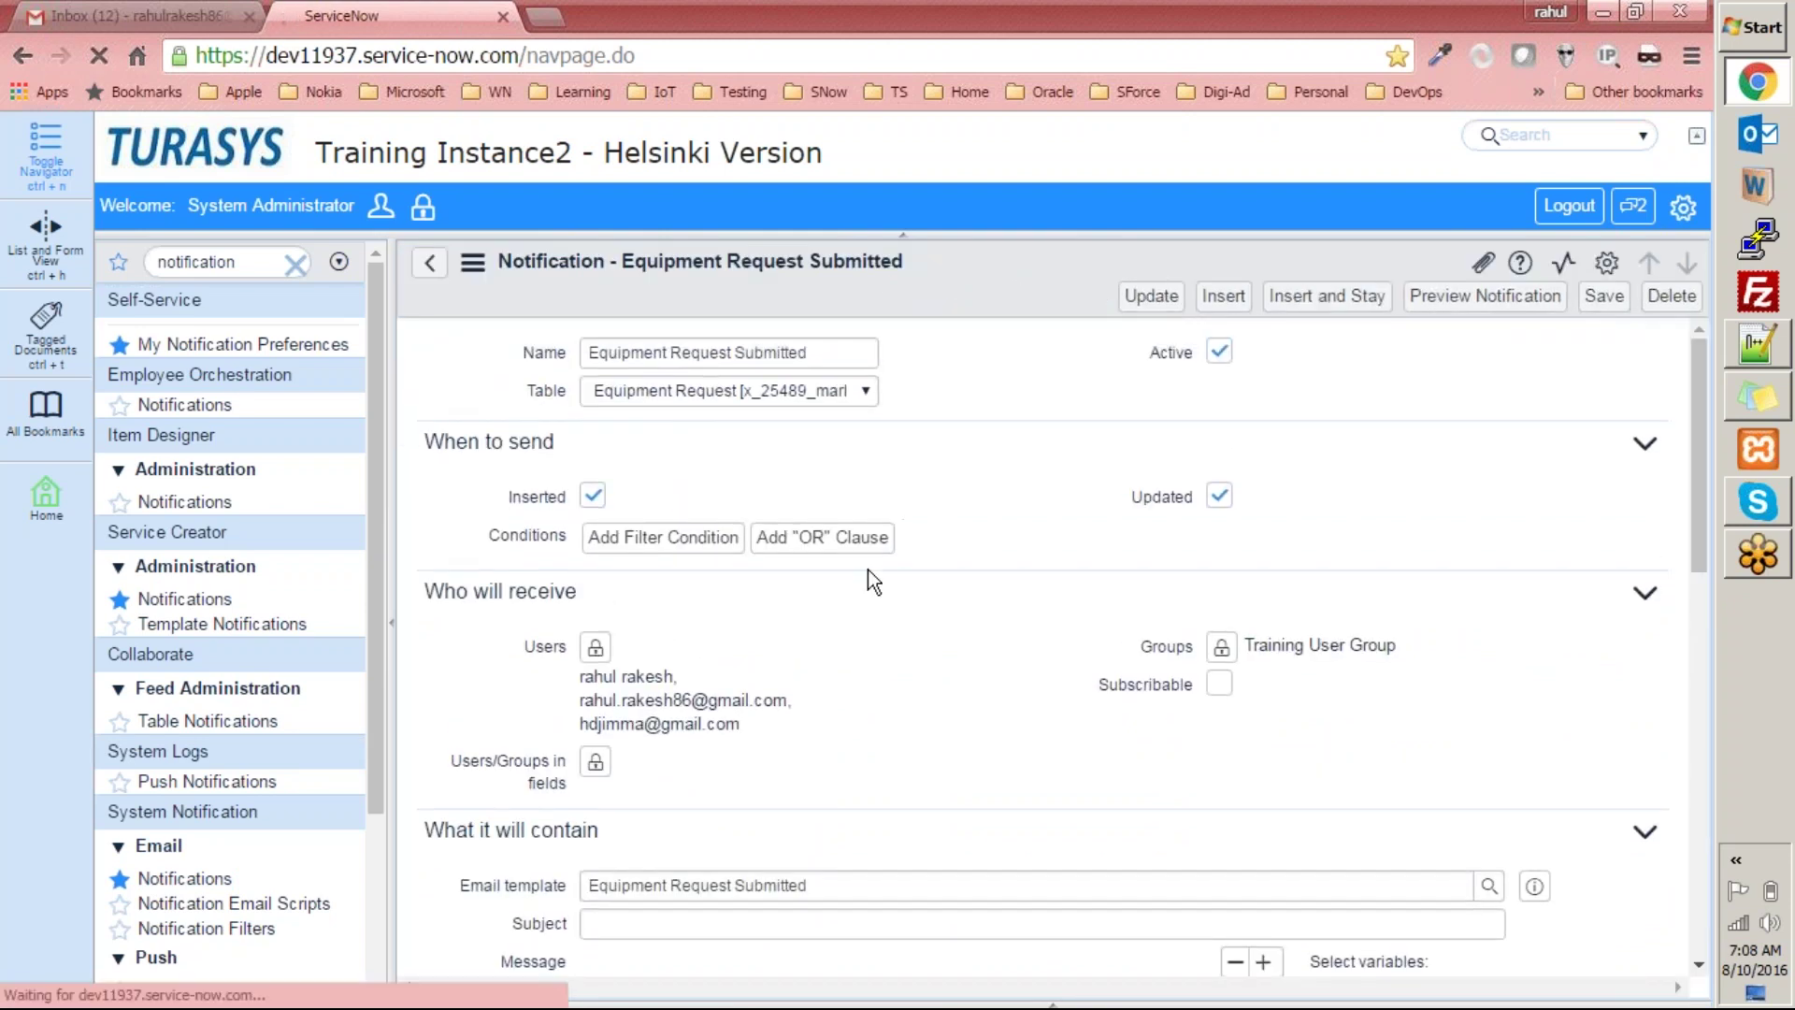
scroll(501, 656, "down", 3)
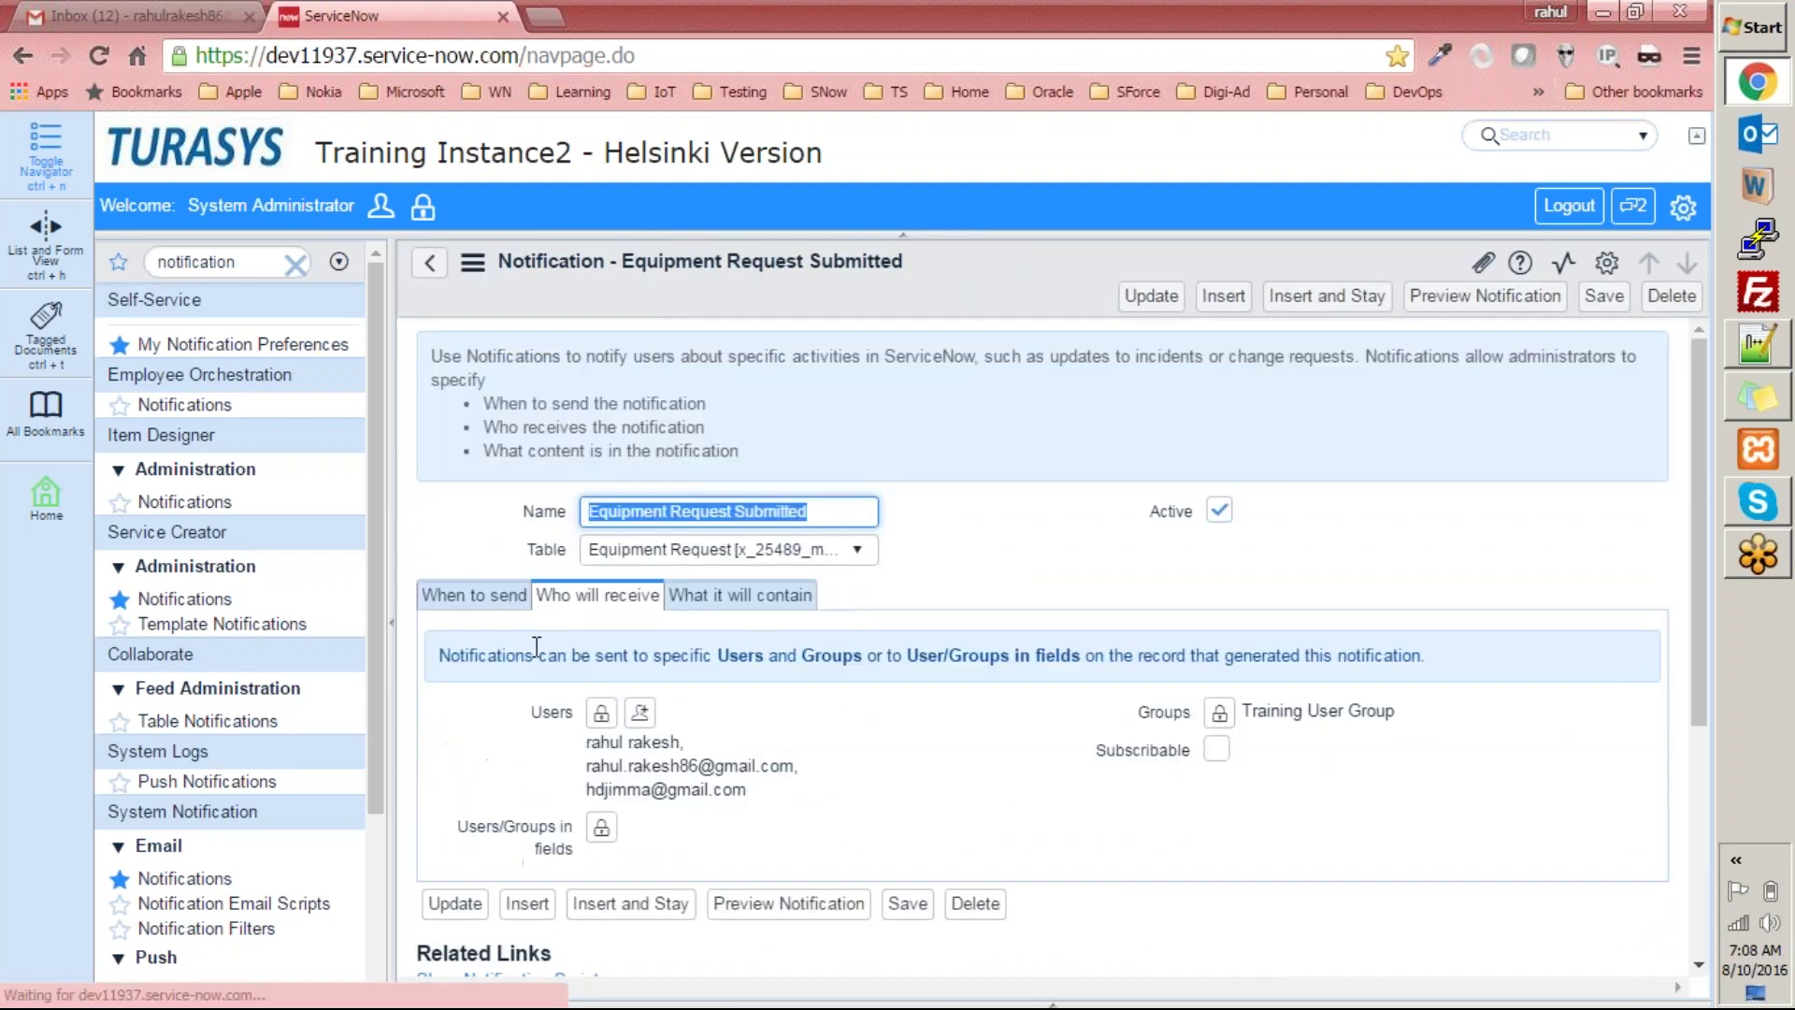
scroll(569, 604, "down", 4)
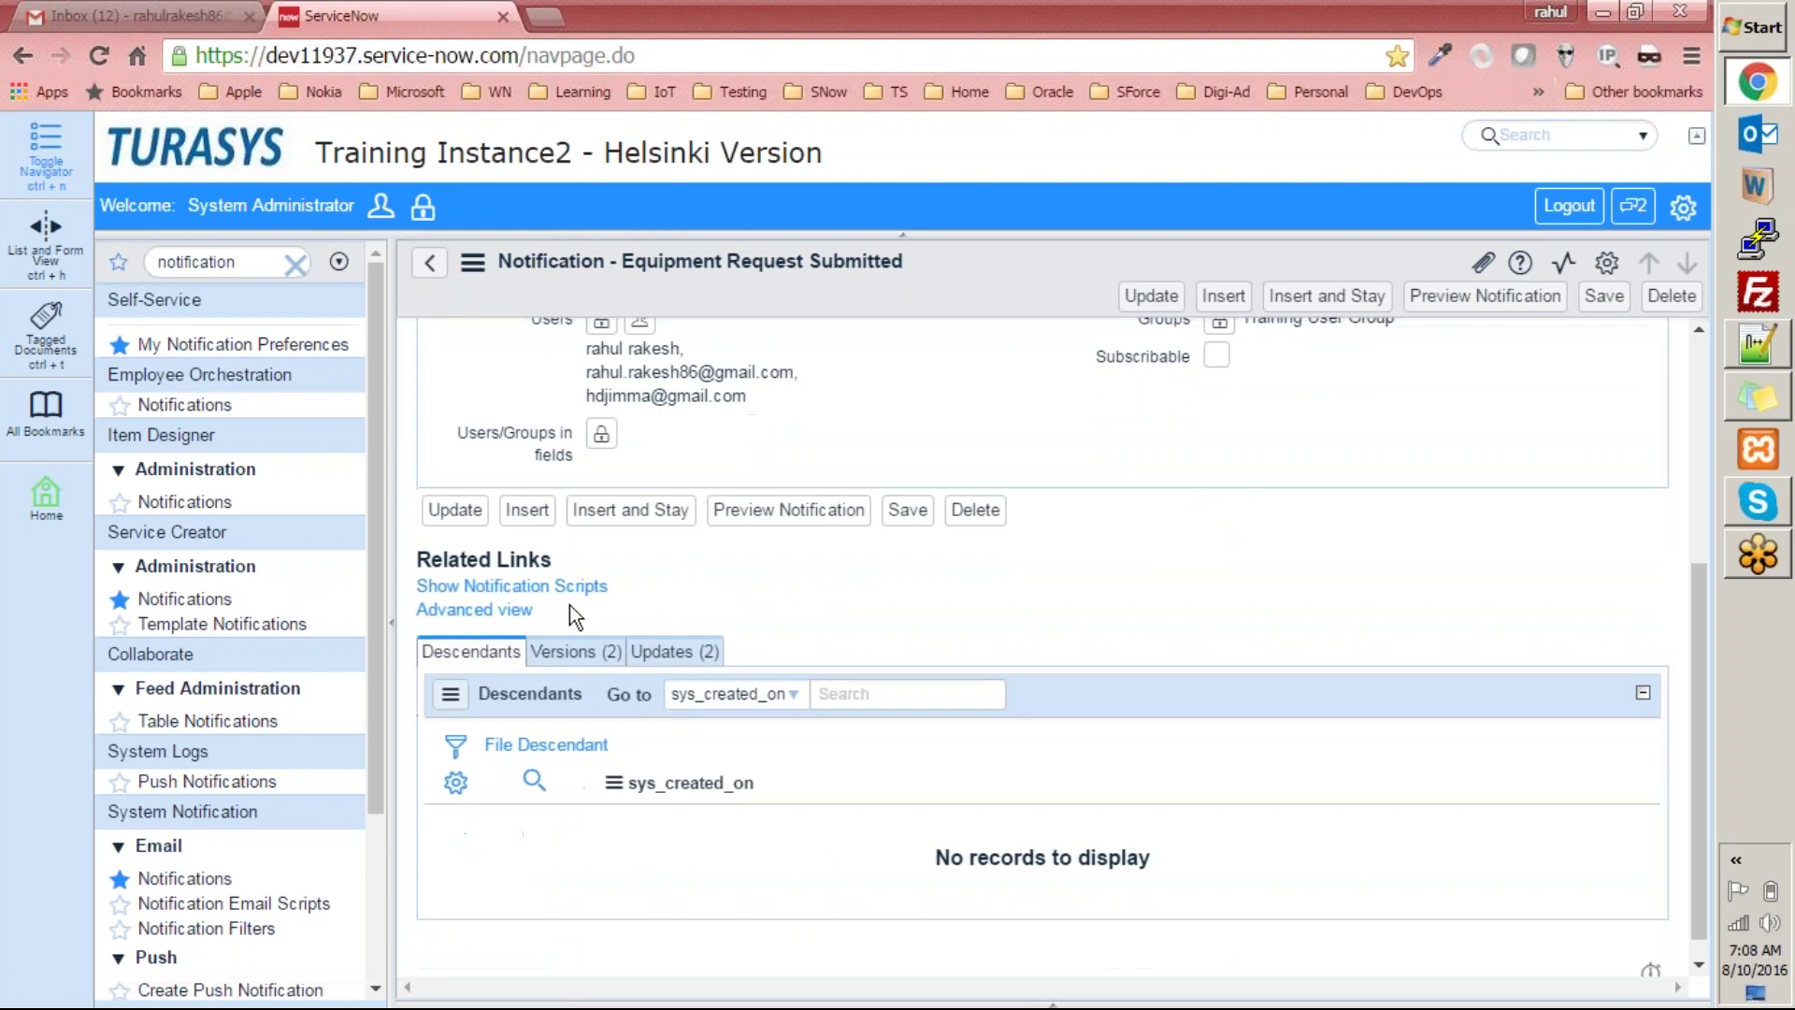
left_click(468, 587)
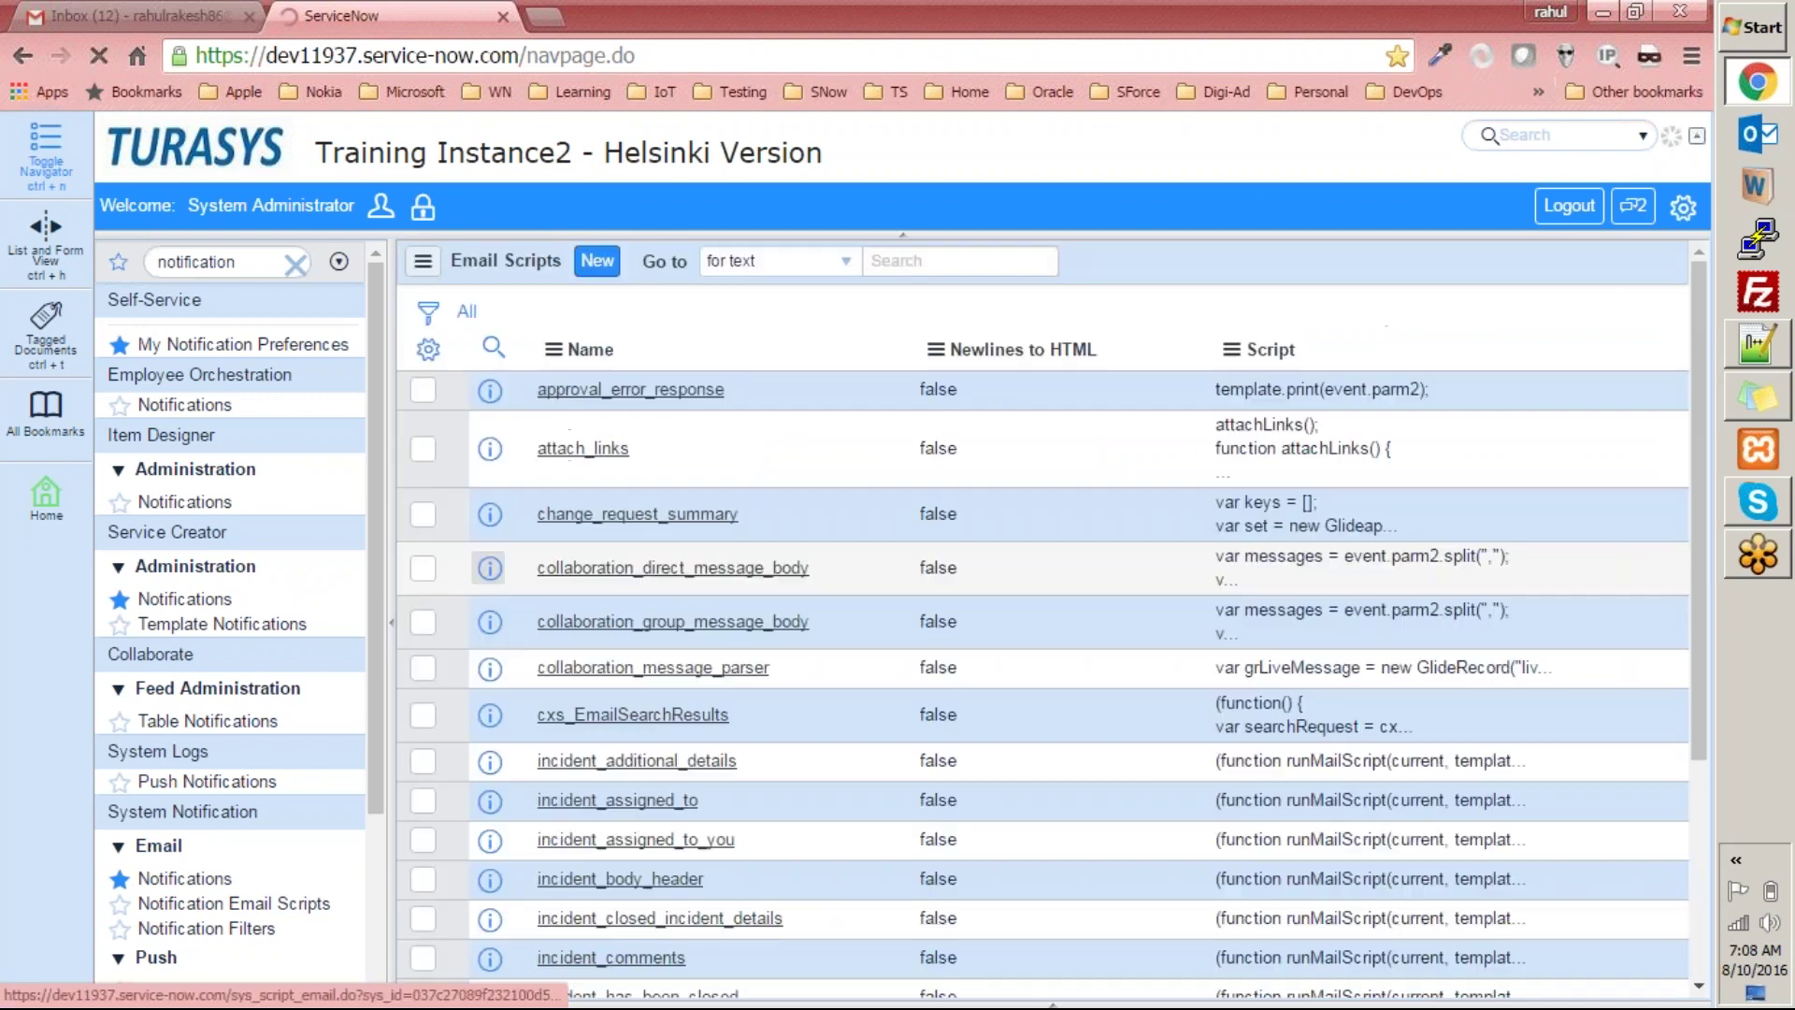
Inspect a new email script's default code, go back, and filter the navigator for templates.
left_click(596, 263)
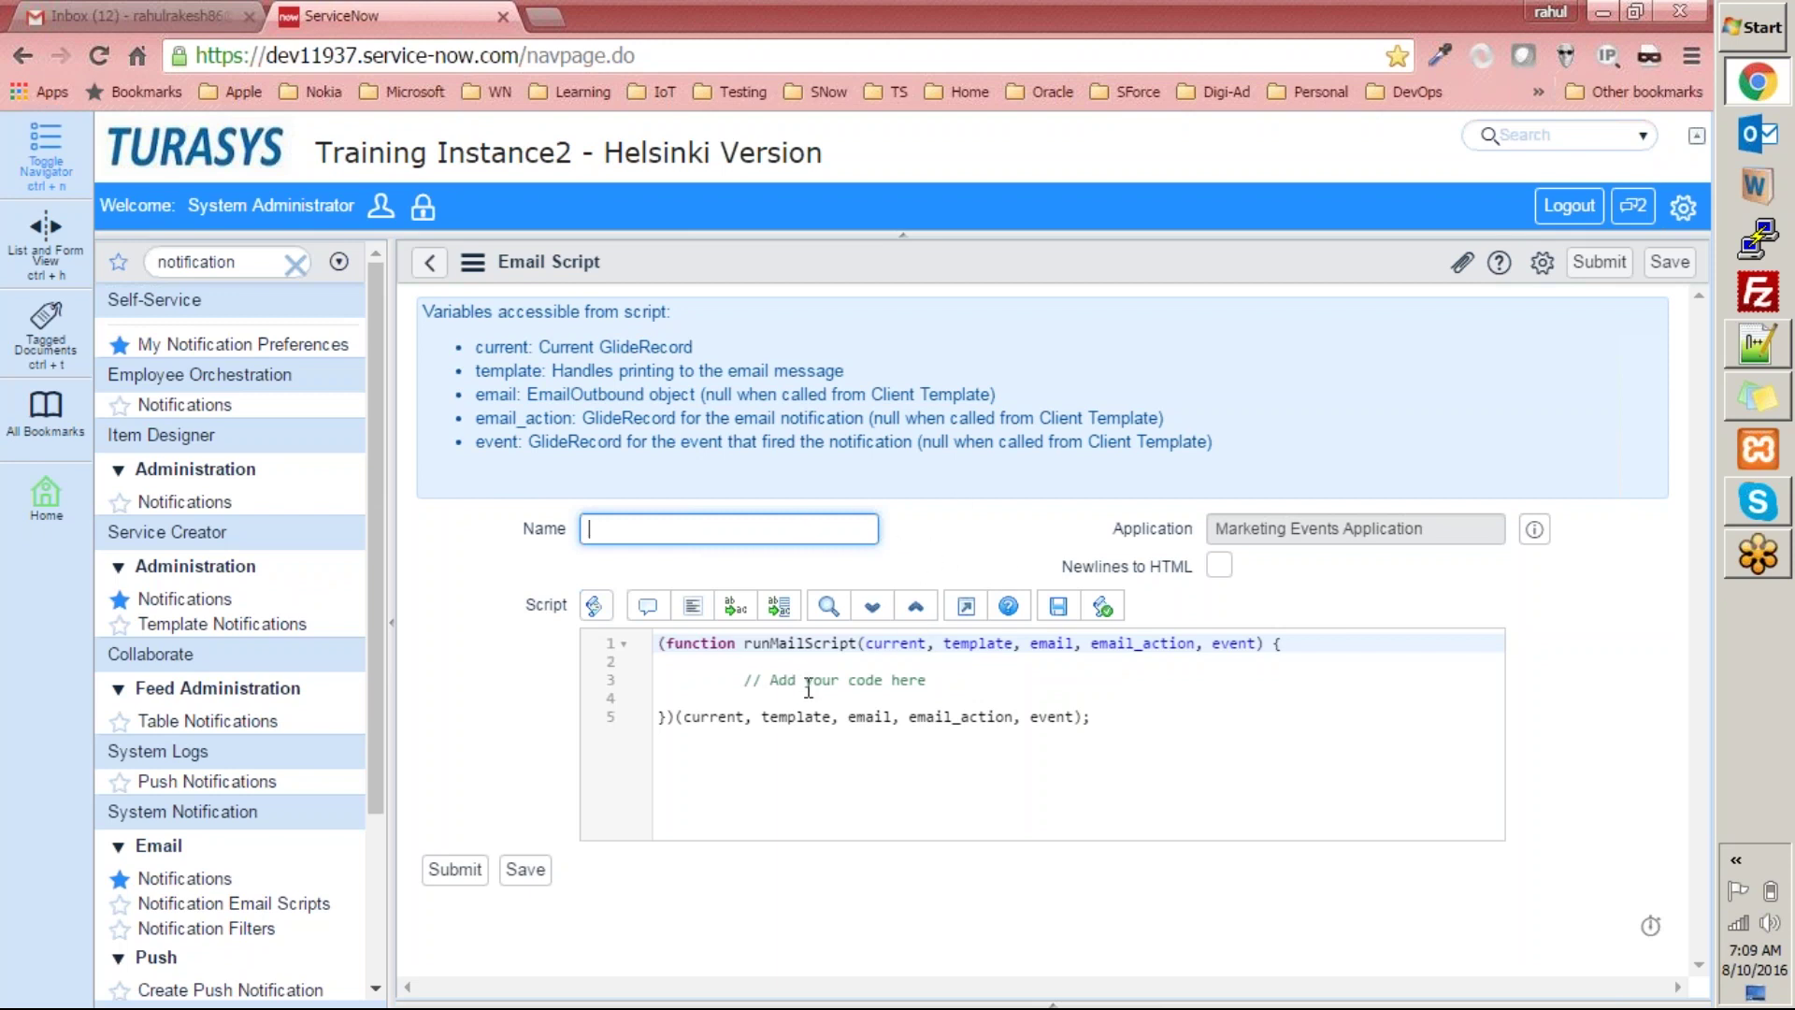
left_click_drag(1166, 725, 659, 643)
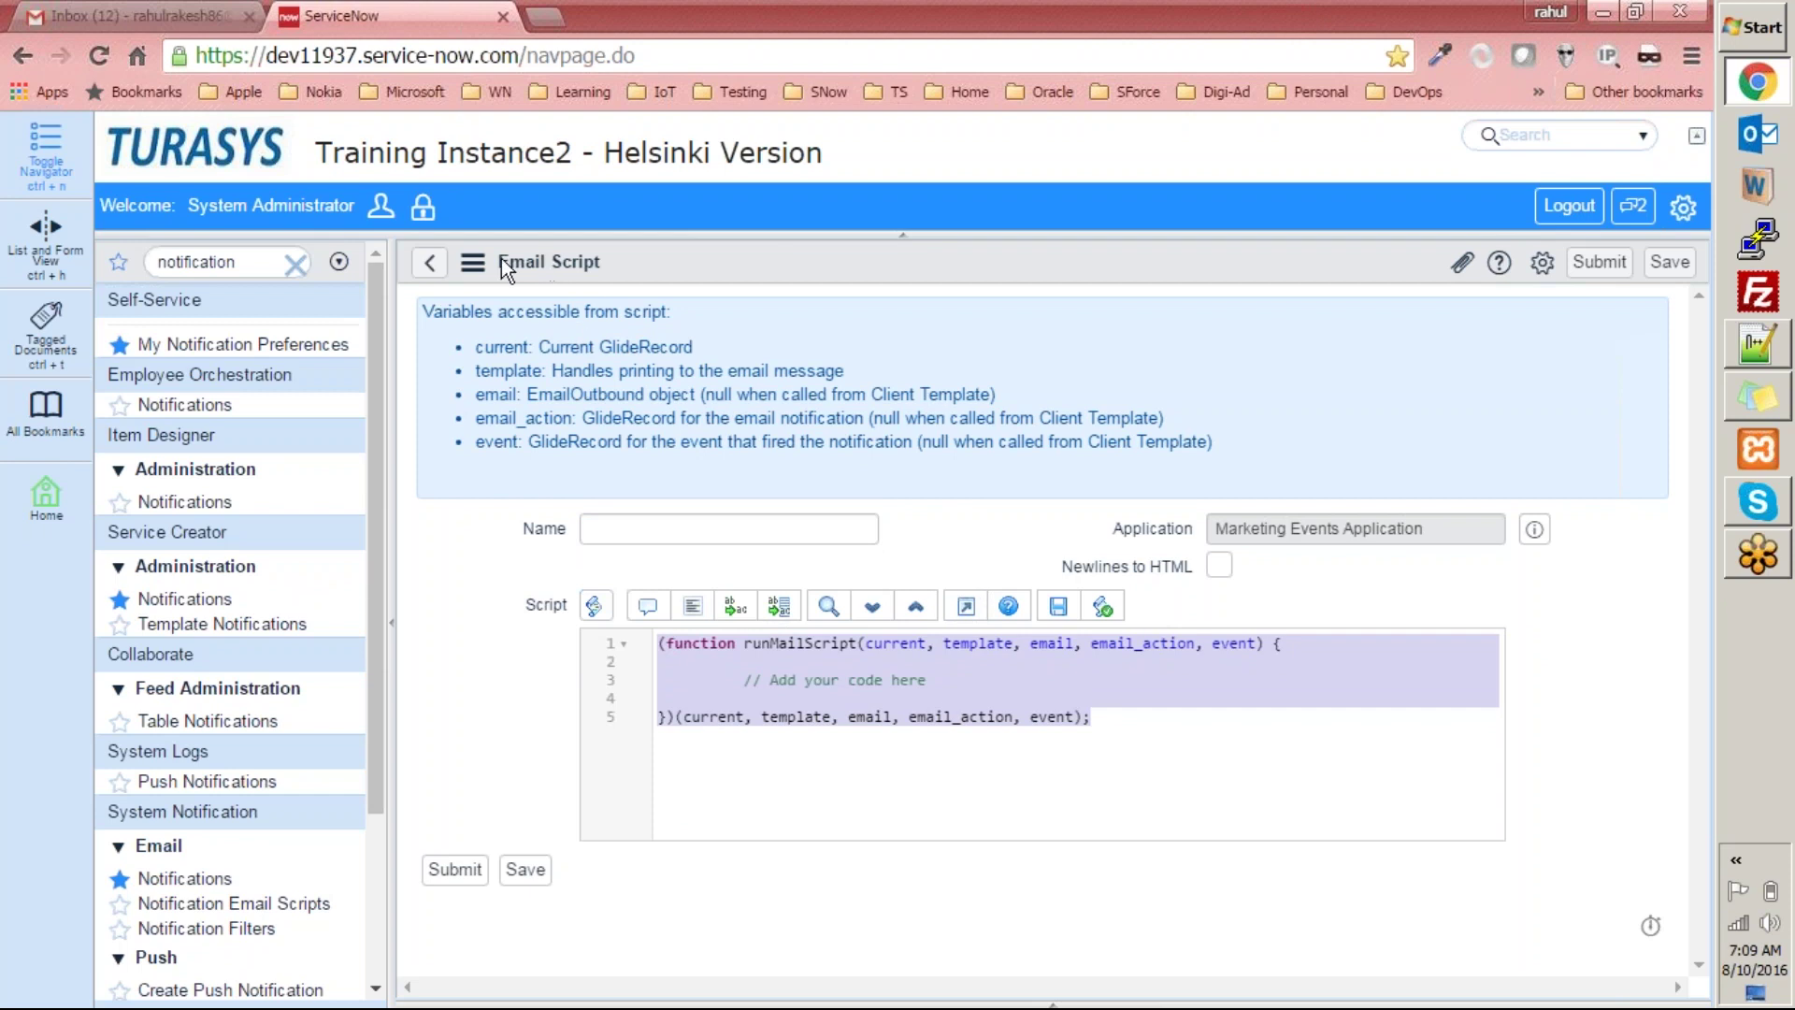
left_click(429, 262)
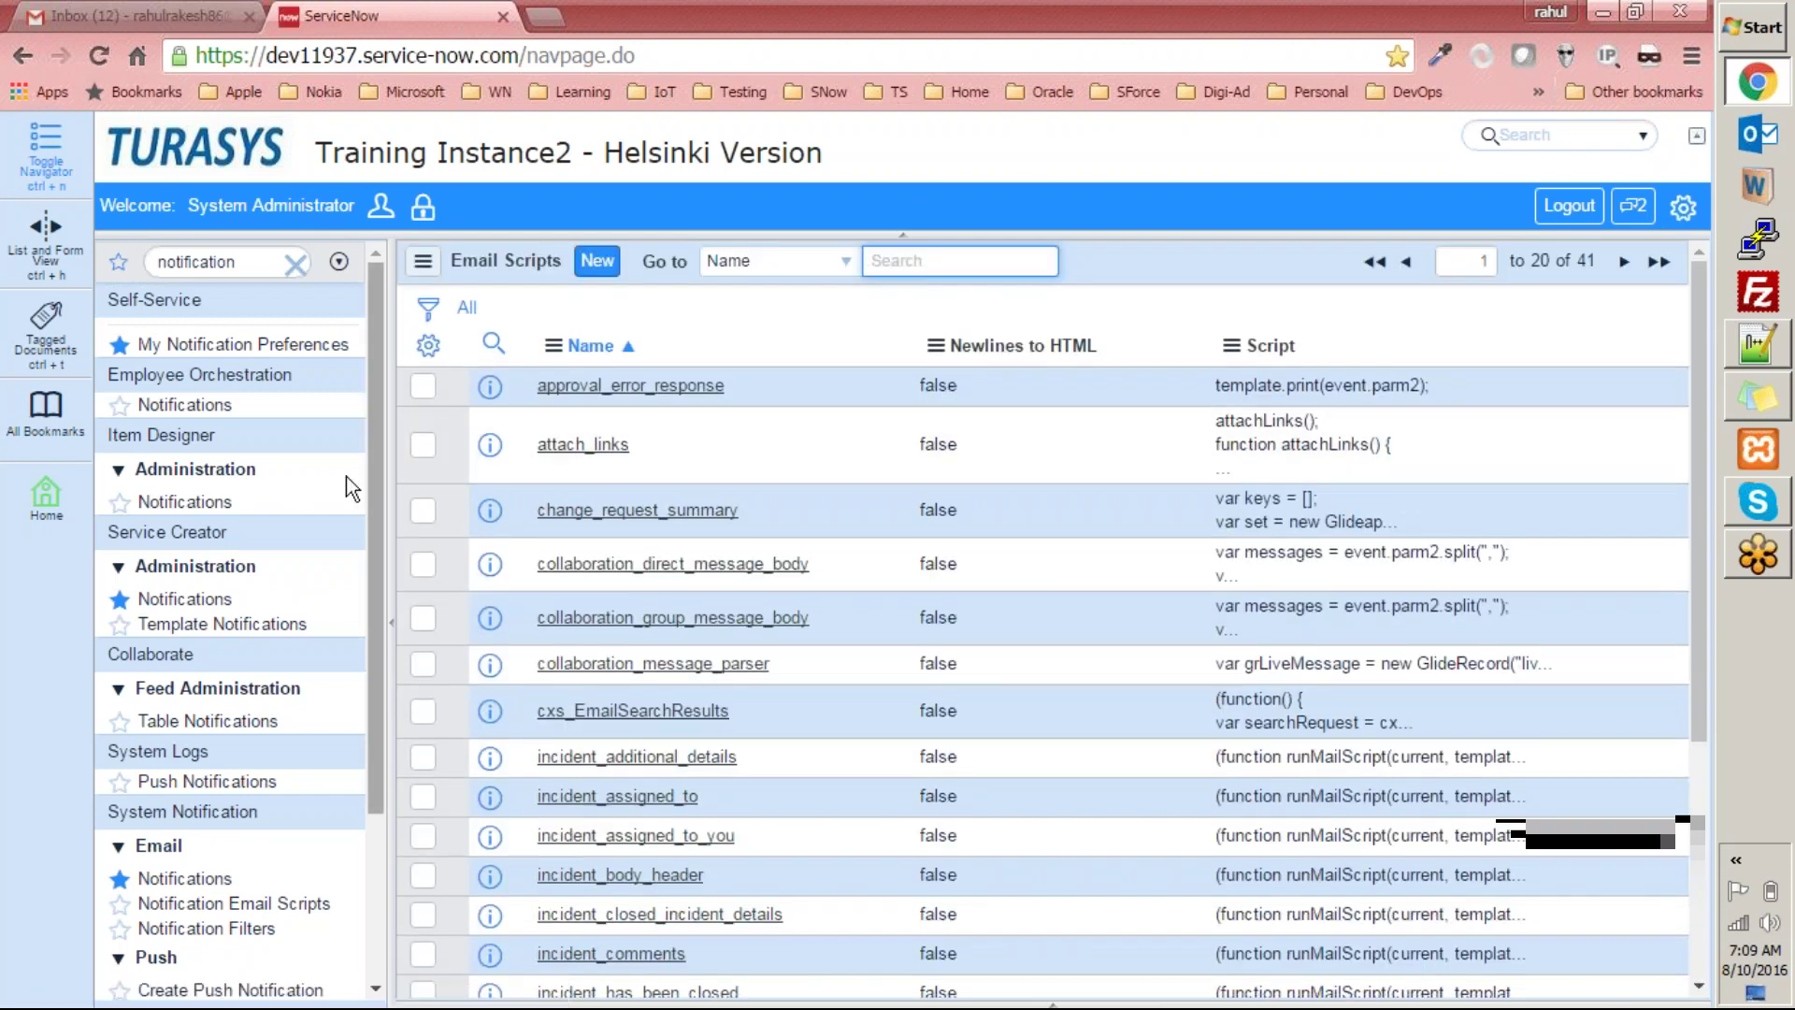
left_click(254, 265)
type("templates")
Sort Email Templates by Updated, newest first, and open the Equipment Request Submitted template.
left_click(178, 926)
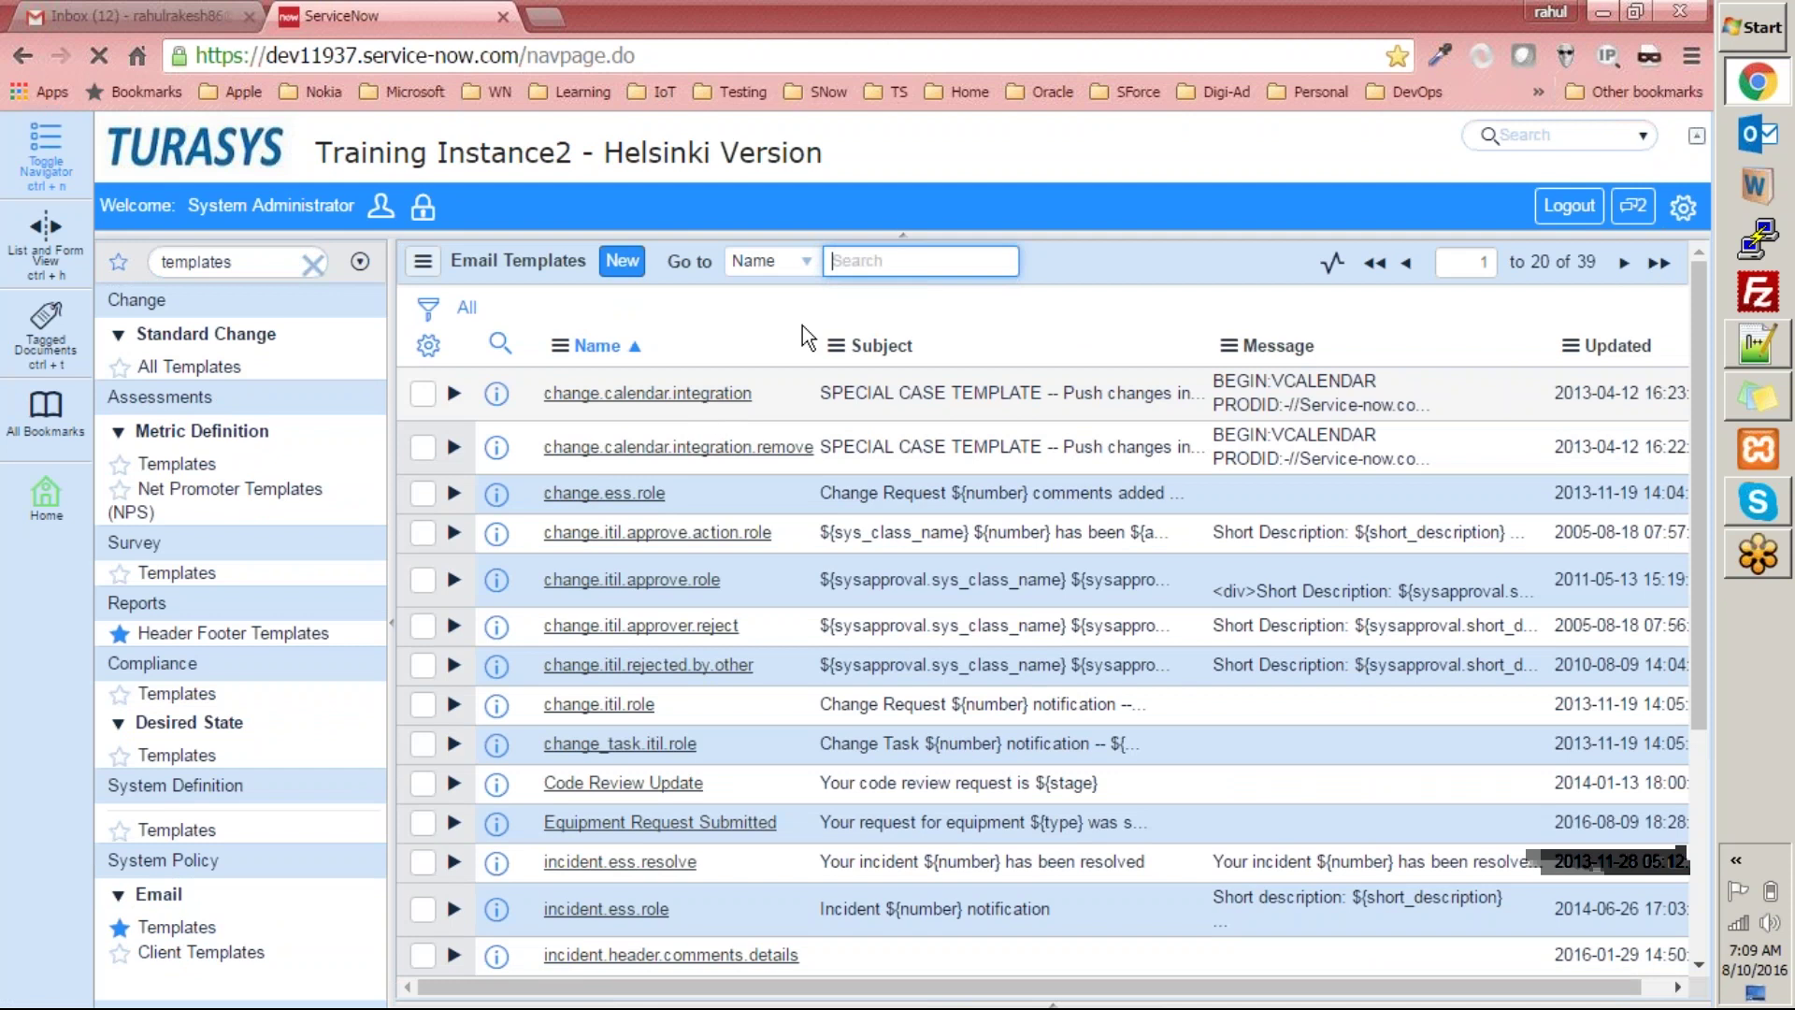
left_click(1600, 349)
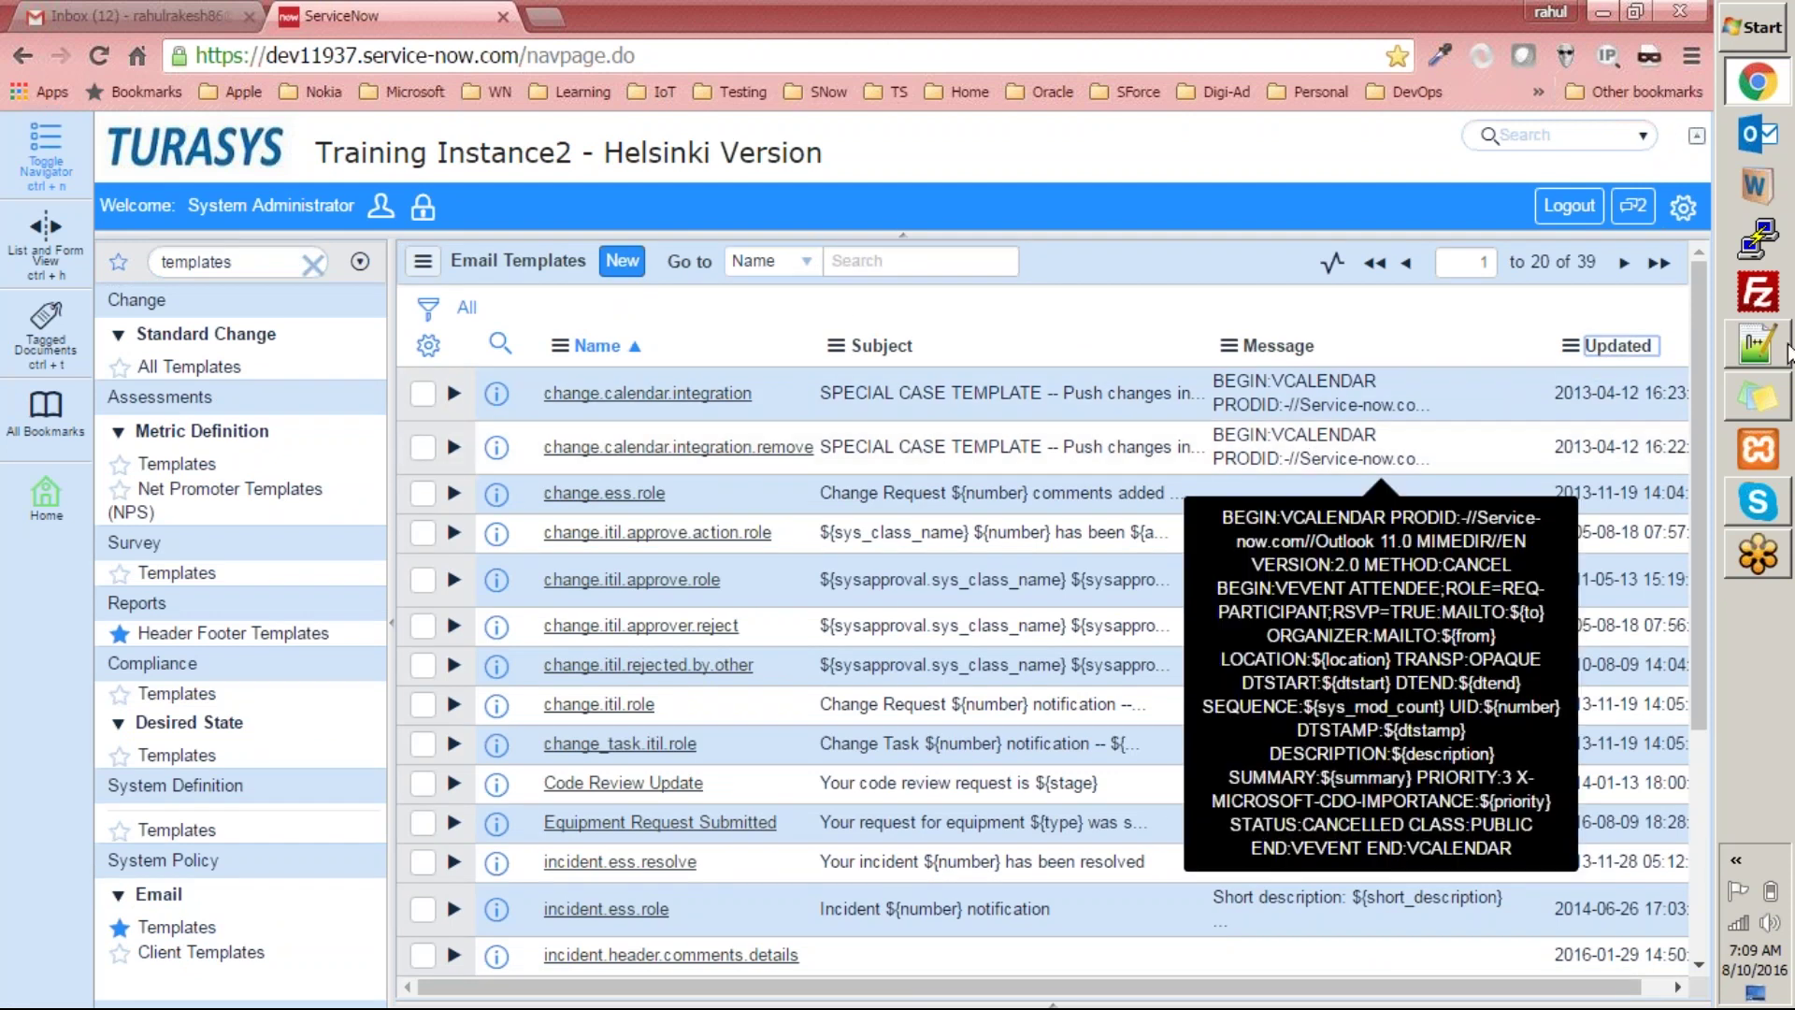
left_click(1636, 352)
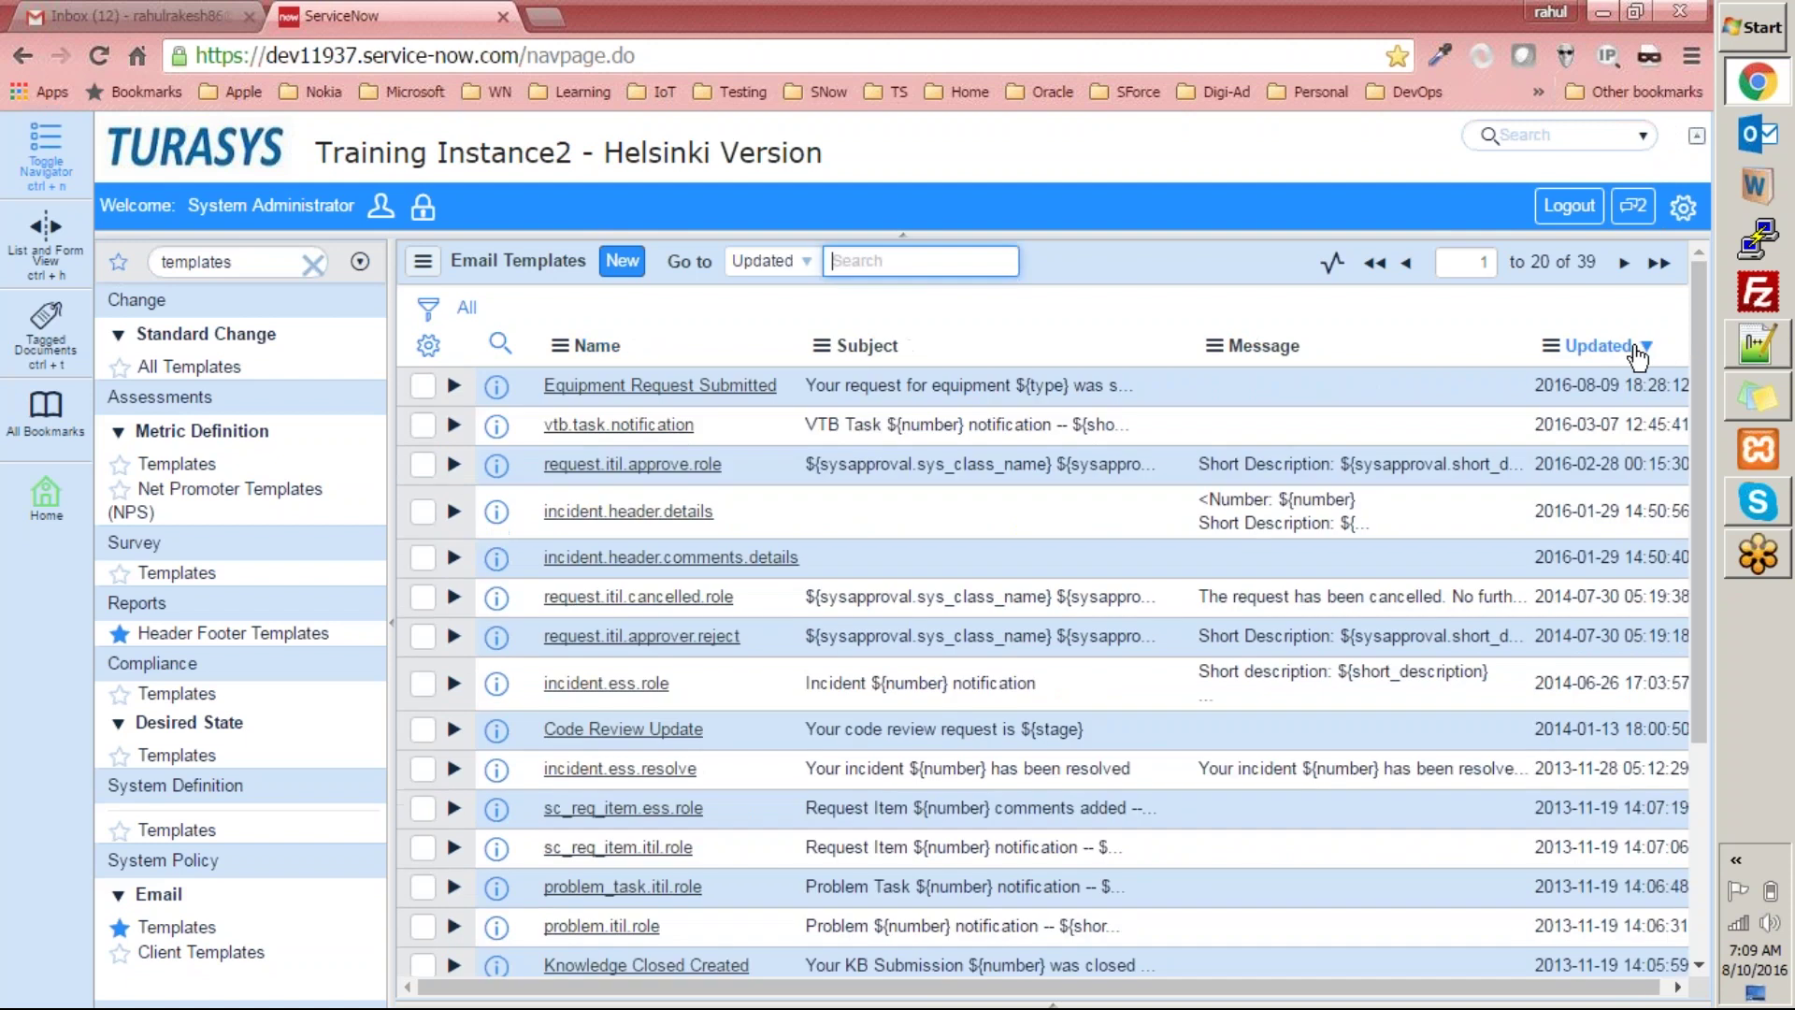
left_click(579, 385)
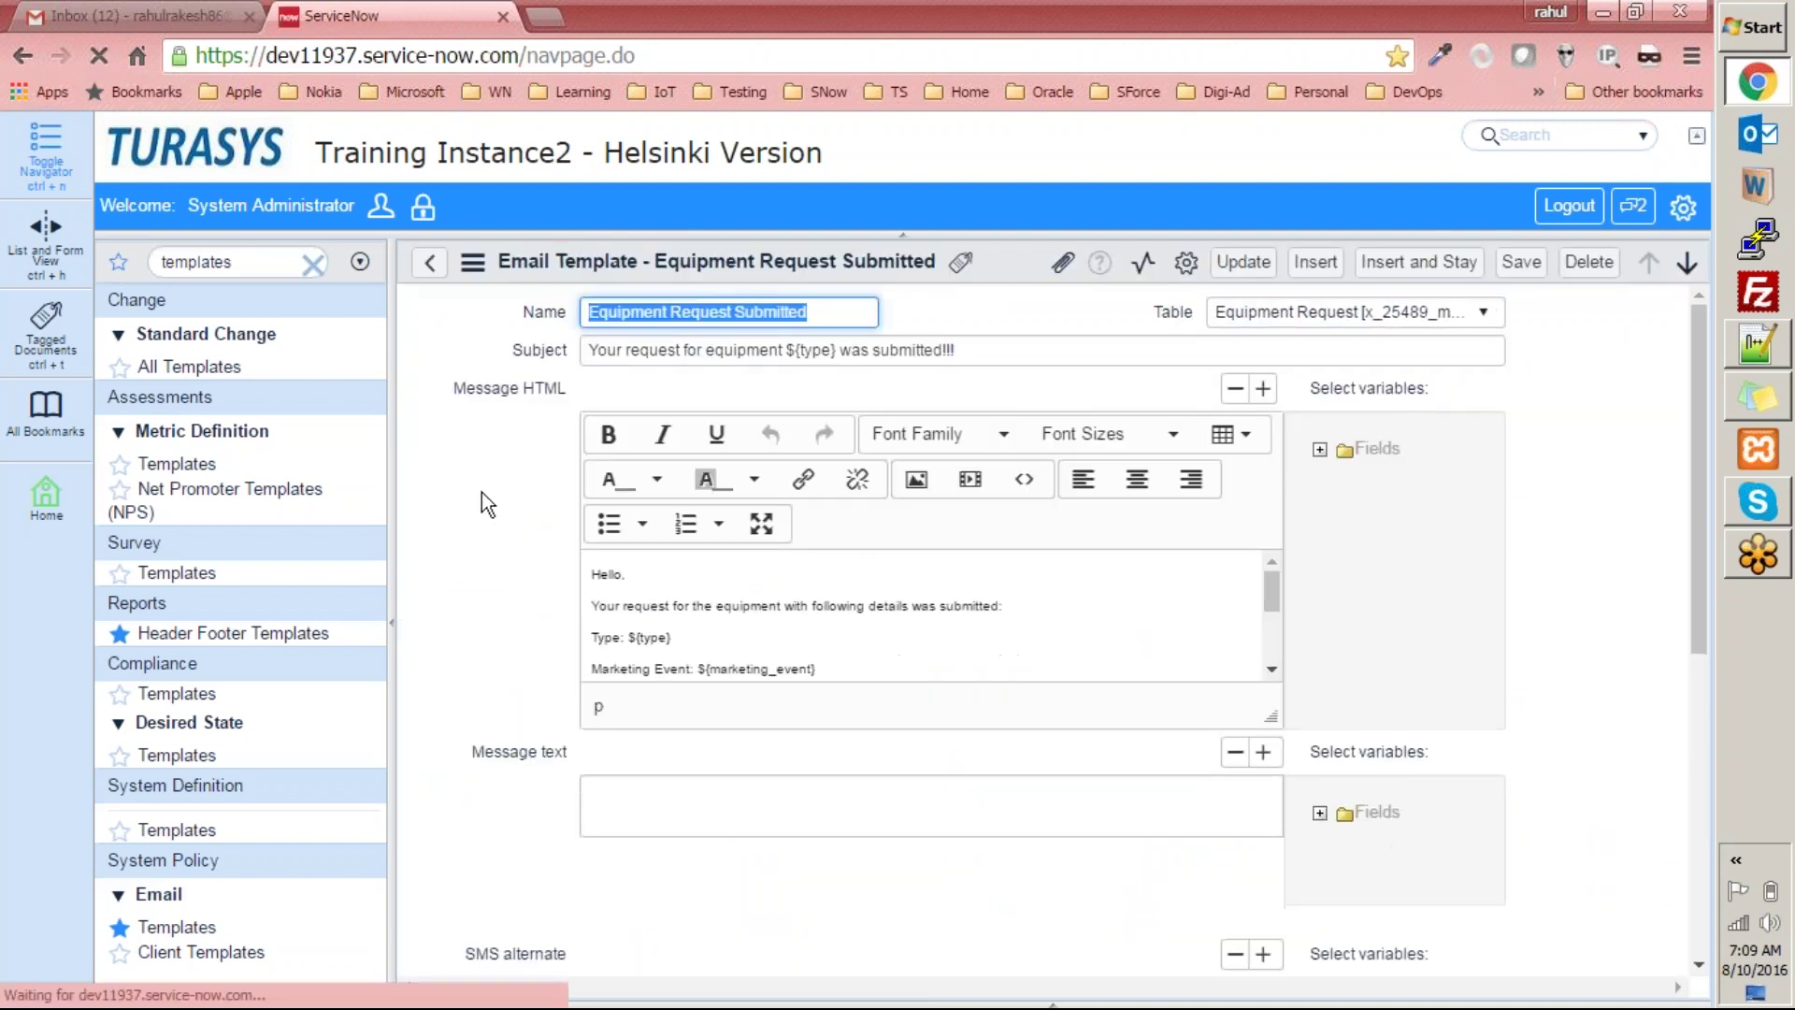
scroll(666, 528, "down", 2)
scroll(661, 528, "up", 2)
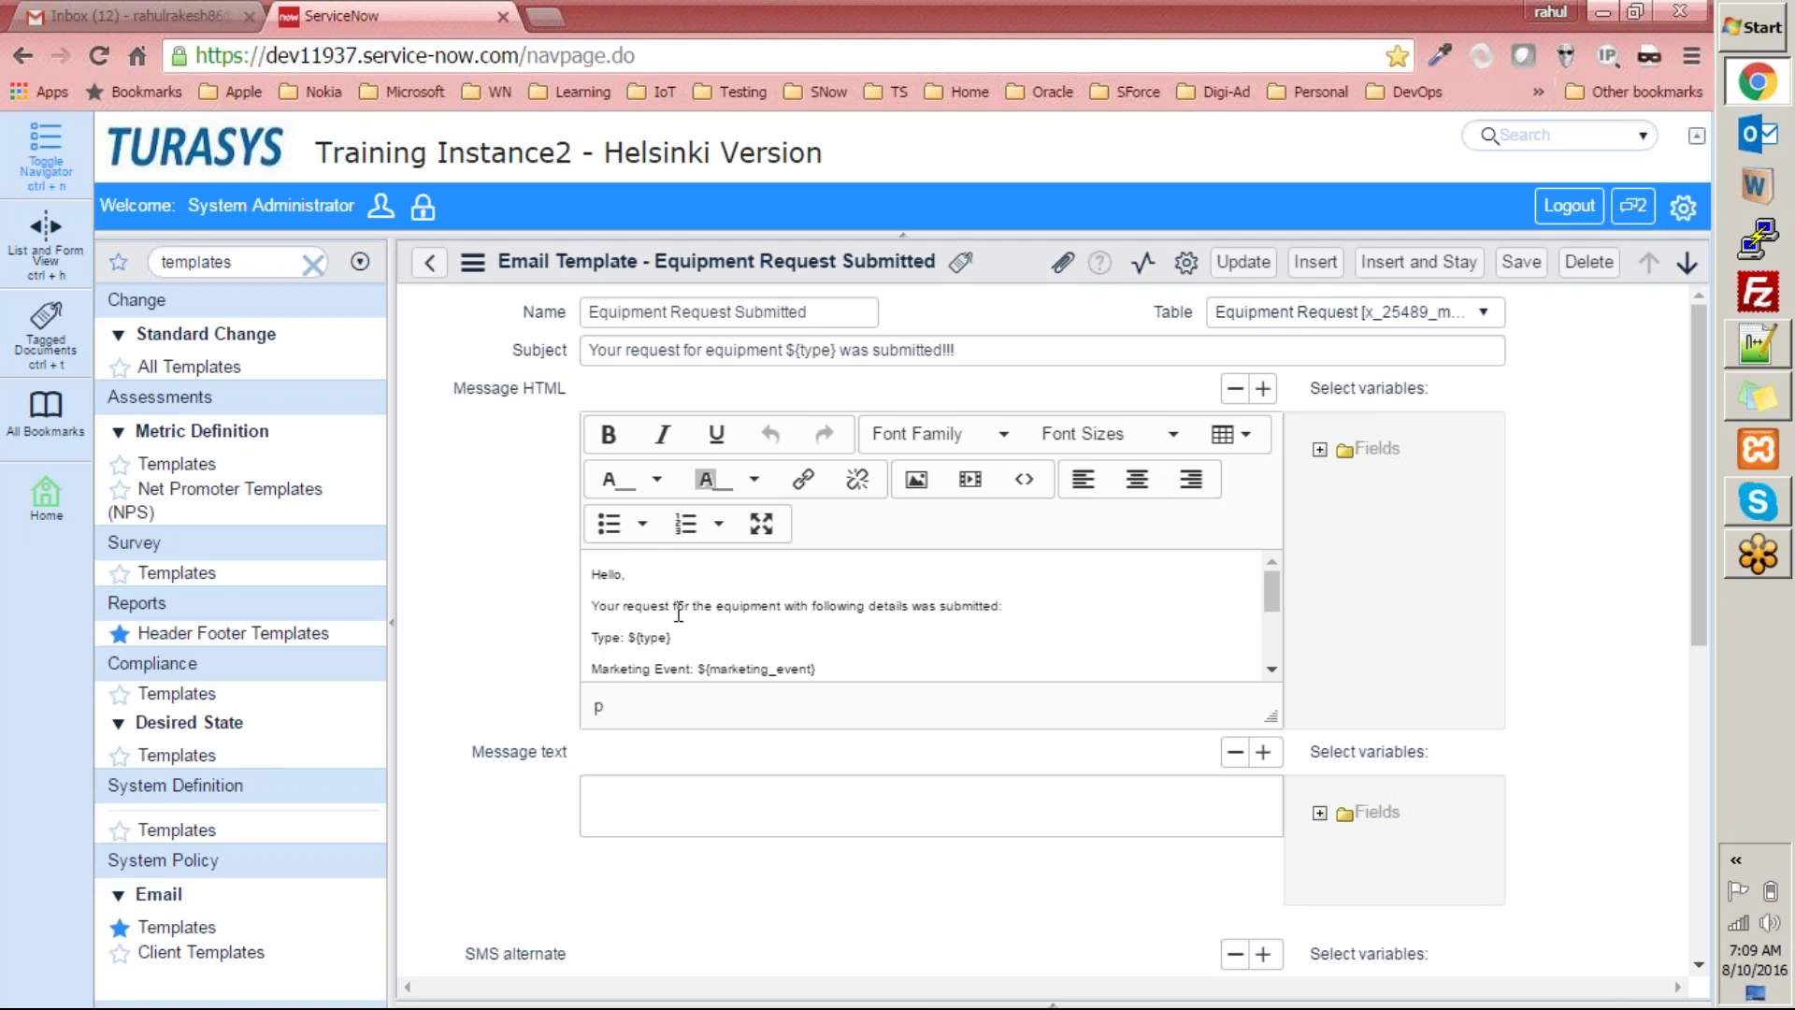
Select the whole template message body and make it bold.
left_click(797, 605)
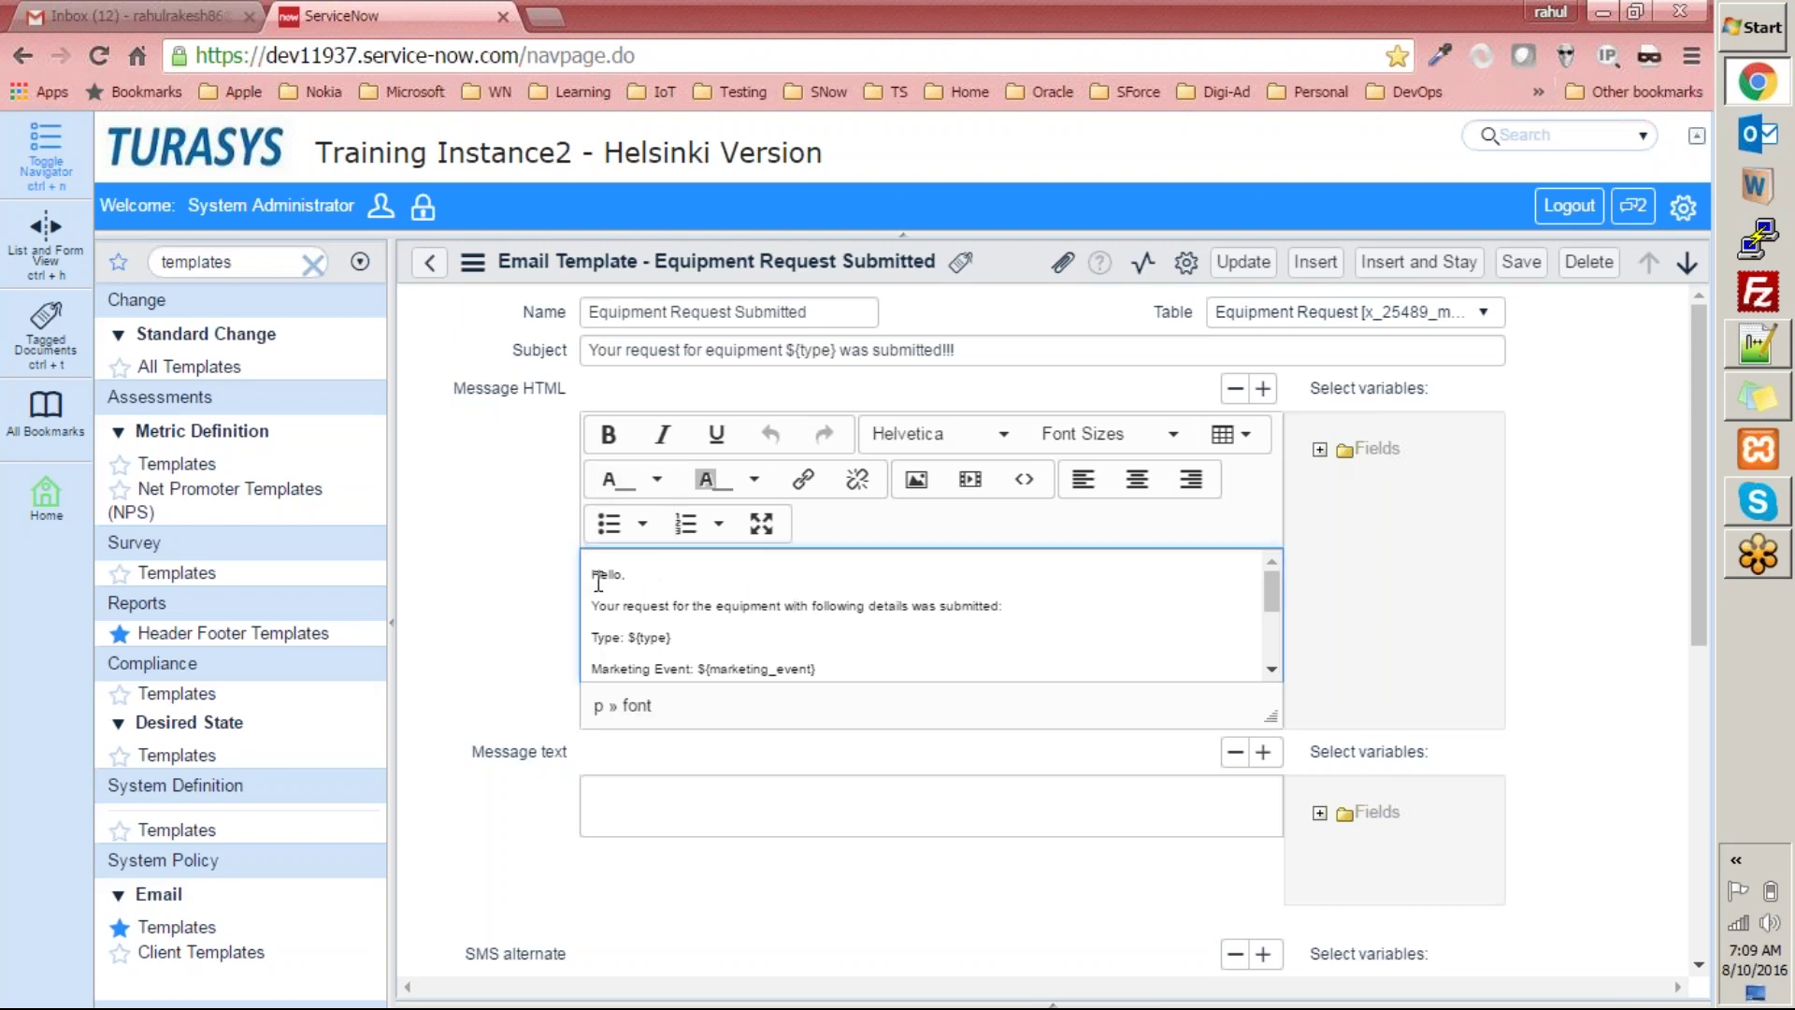
left_click_drag(595, 570, 932, 781)
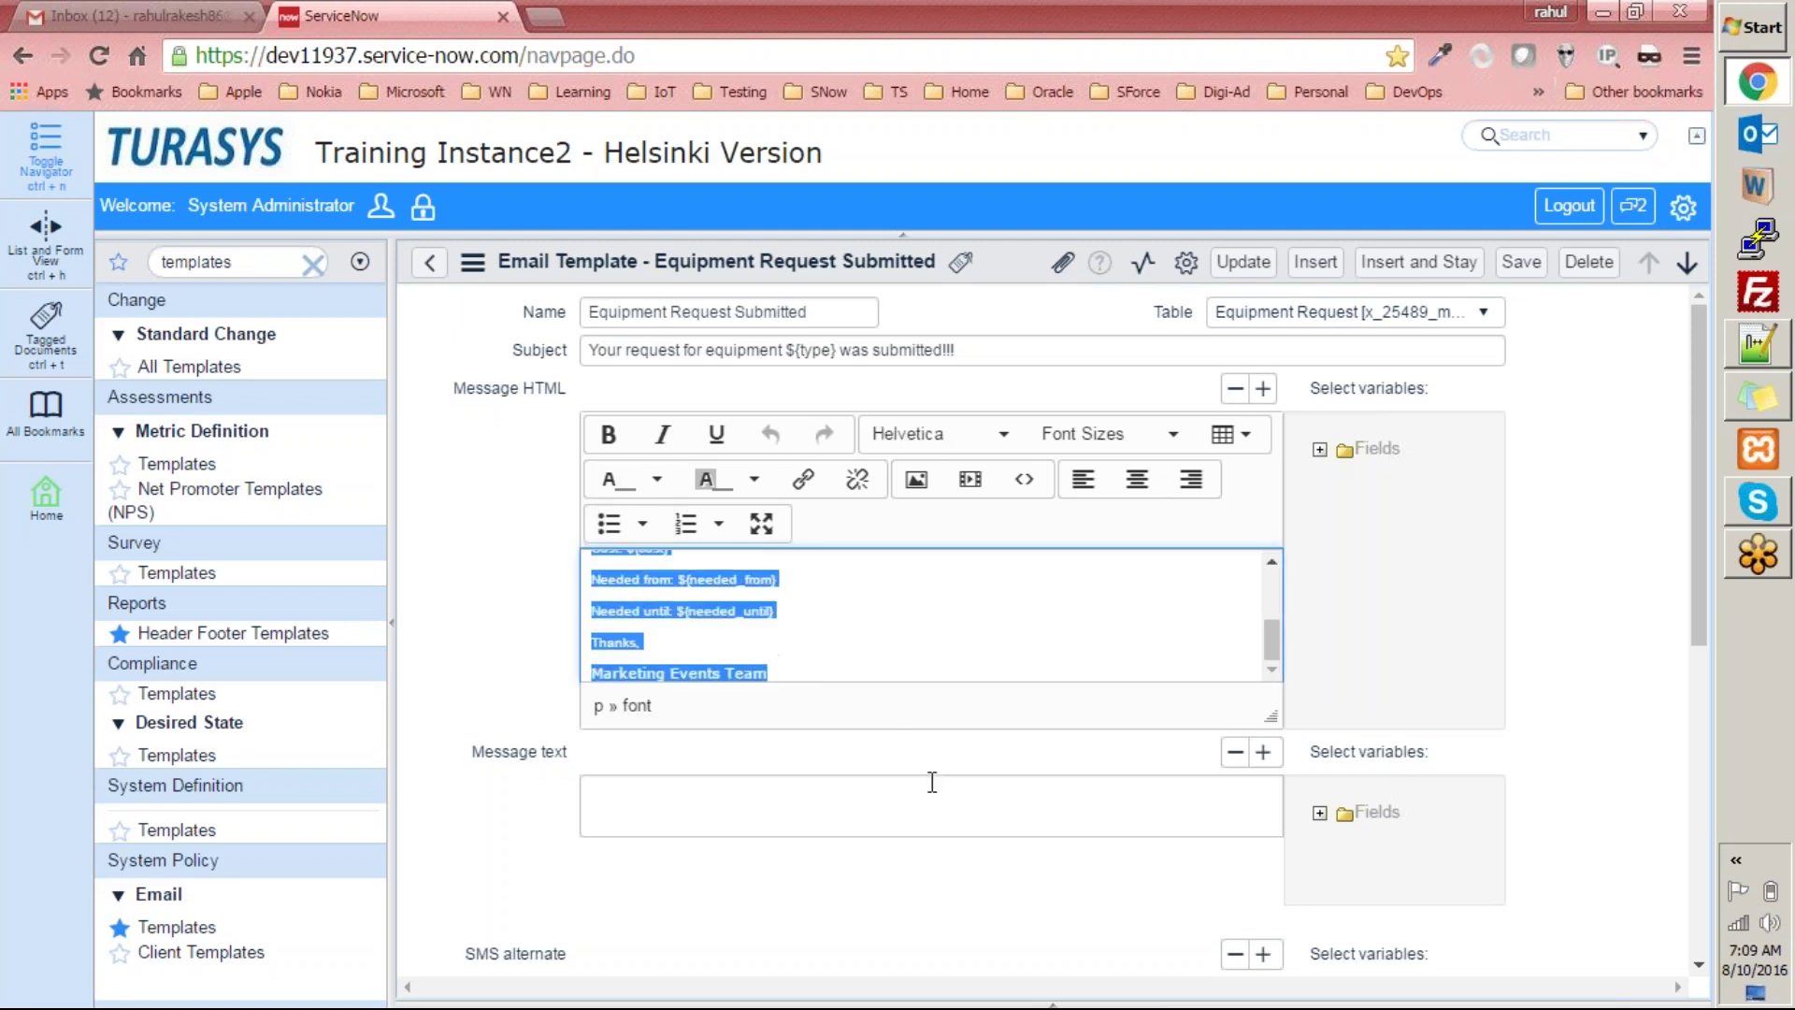
left_click_drag(932, 712, 929, 601)
left_click(797, 642)
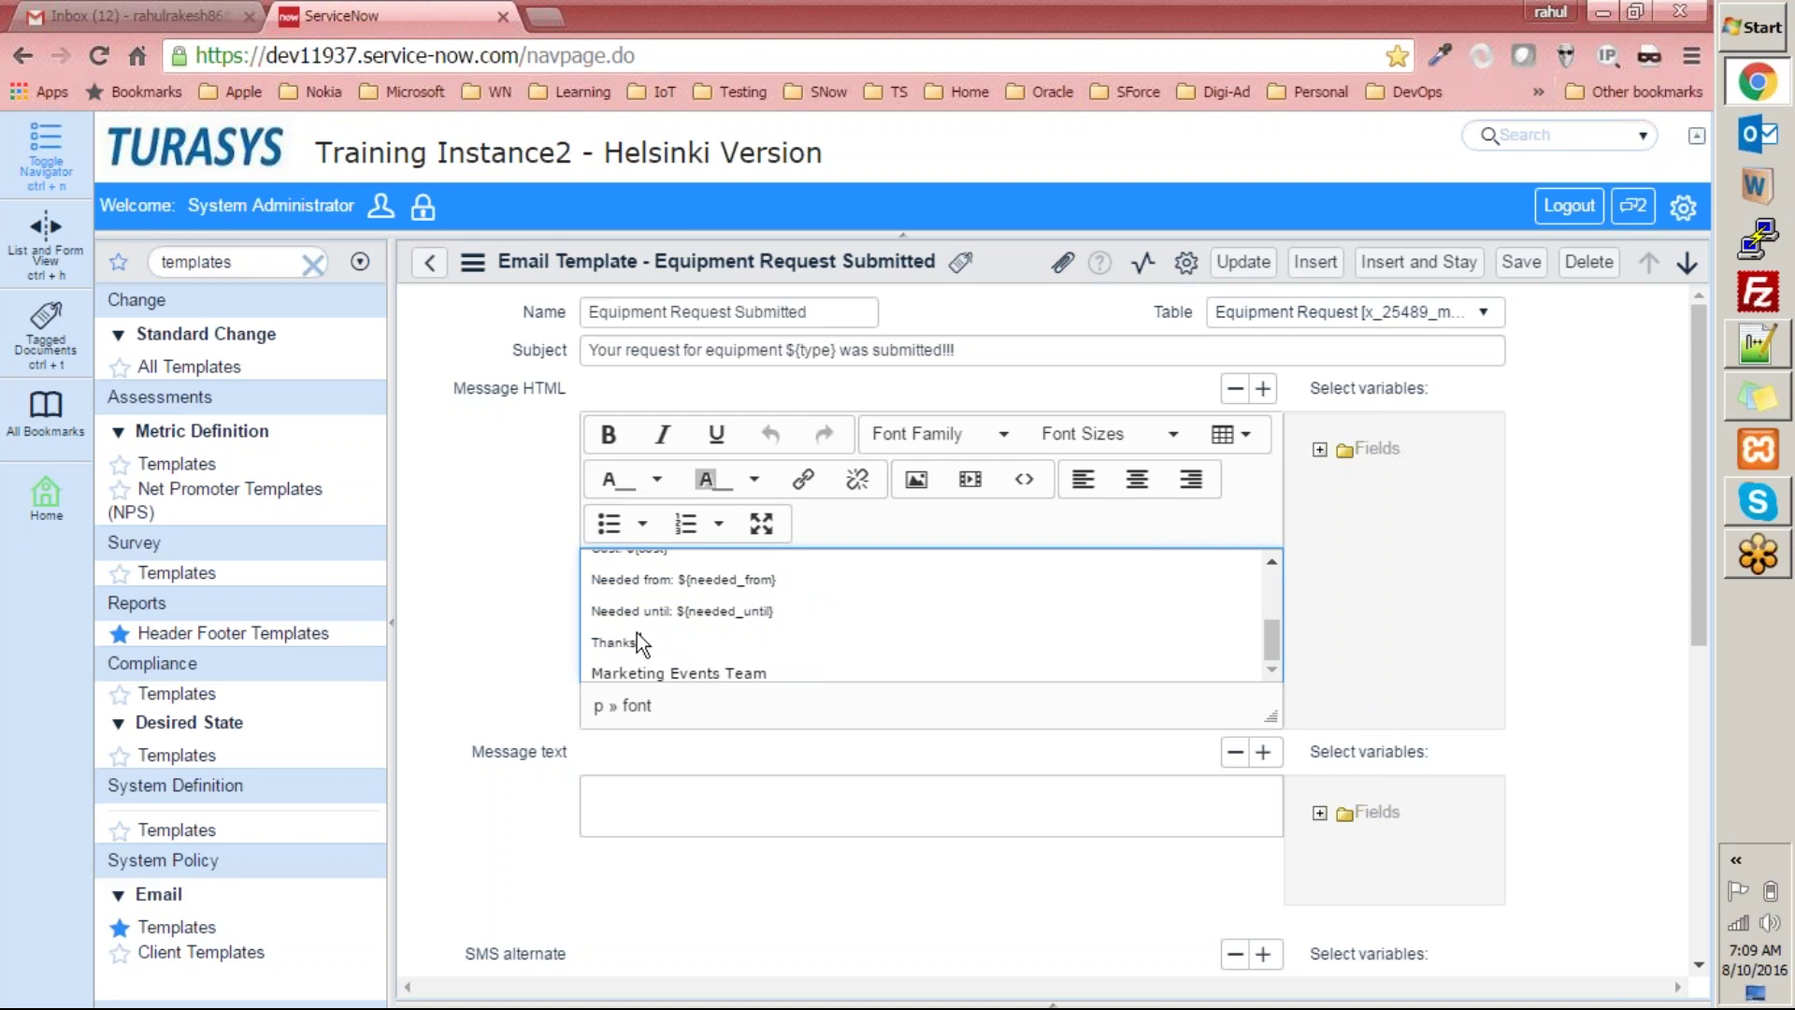
key("ctrl+a")
left_click(903, 605)
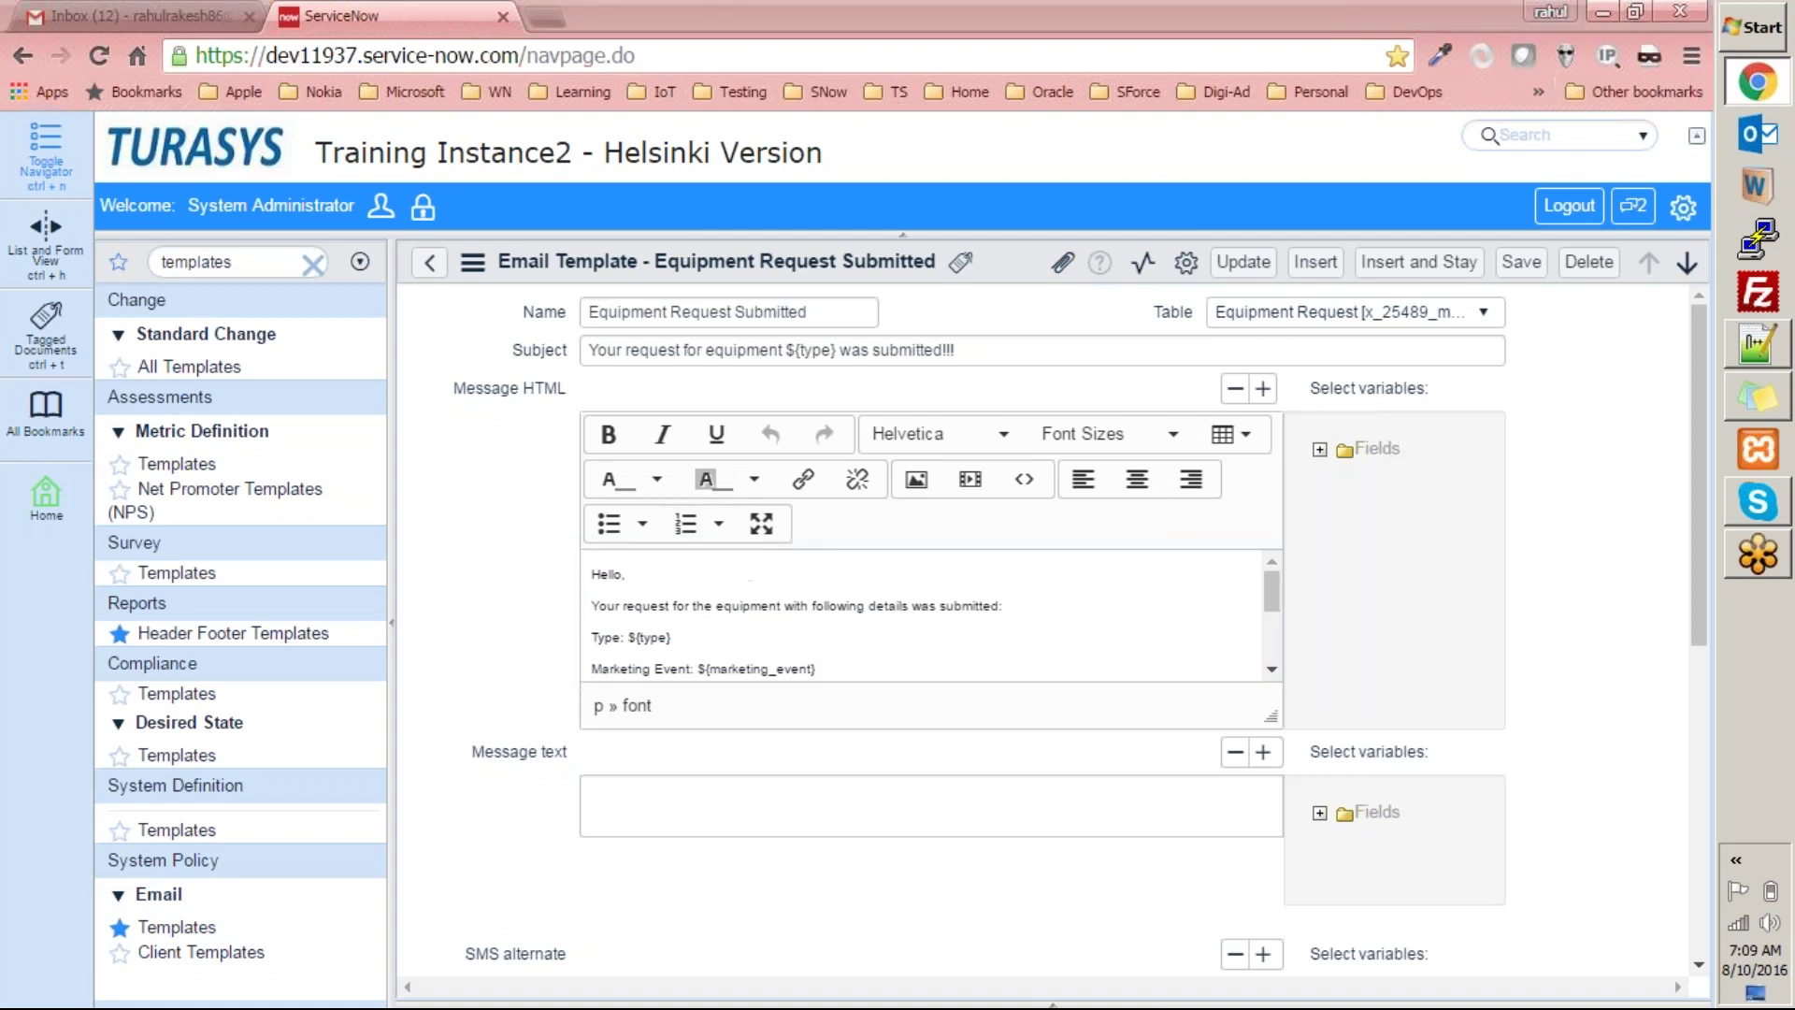
left_click(645, 590)
key("ctrl+a")
left_click(609, 435)
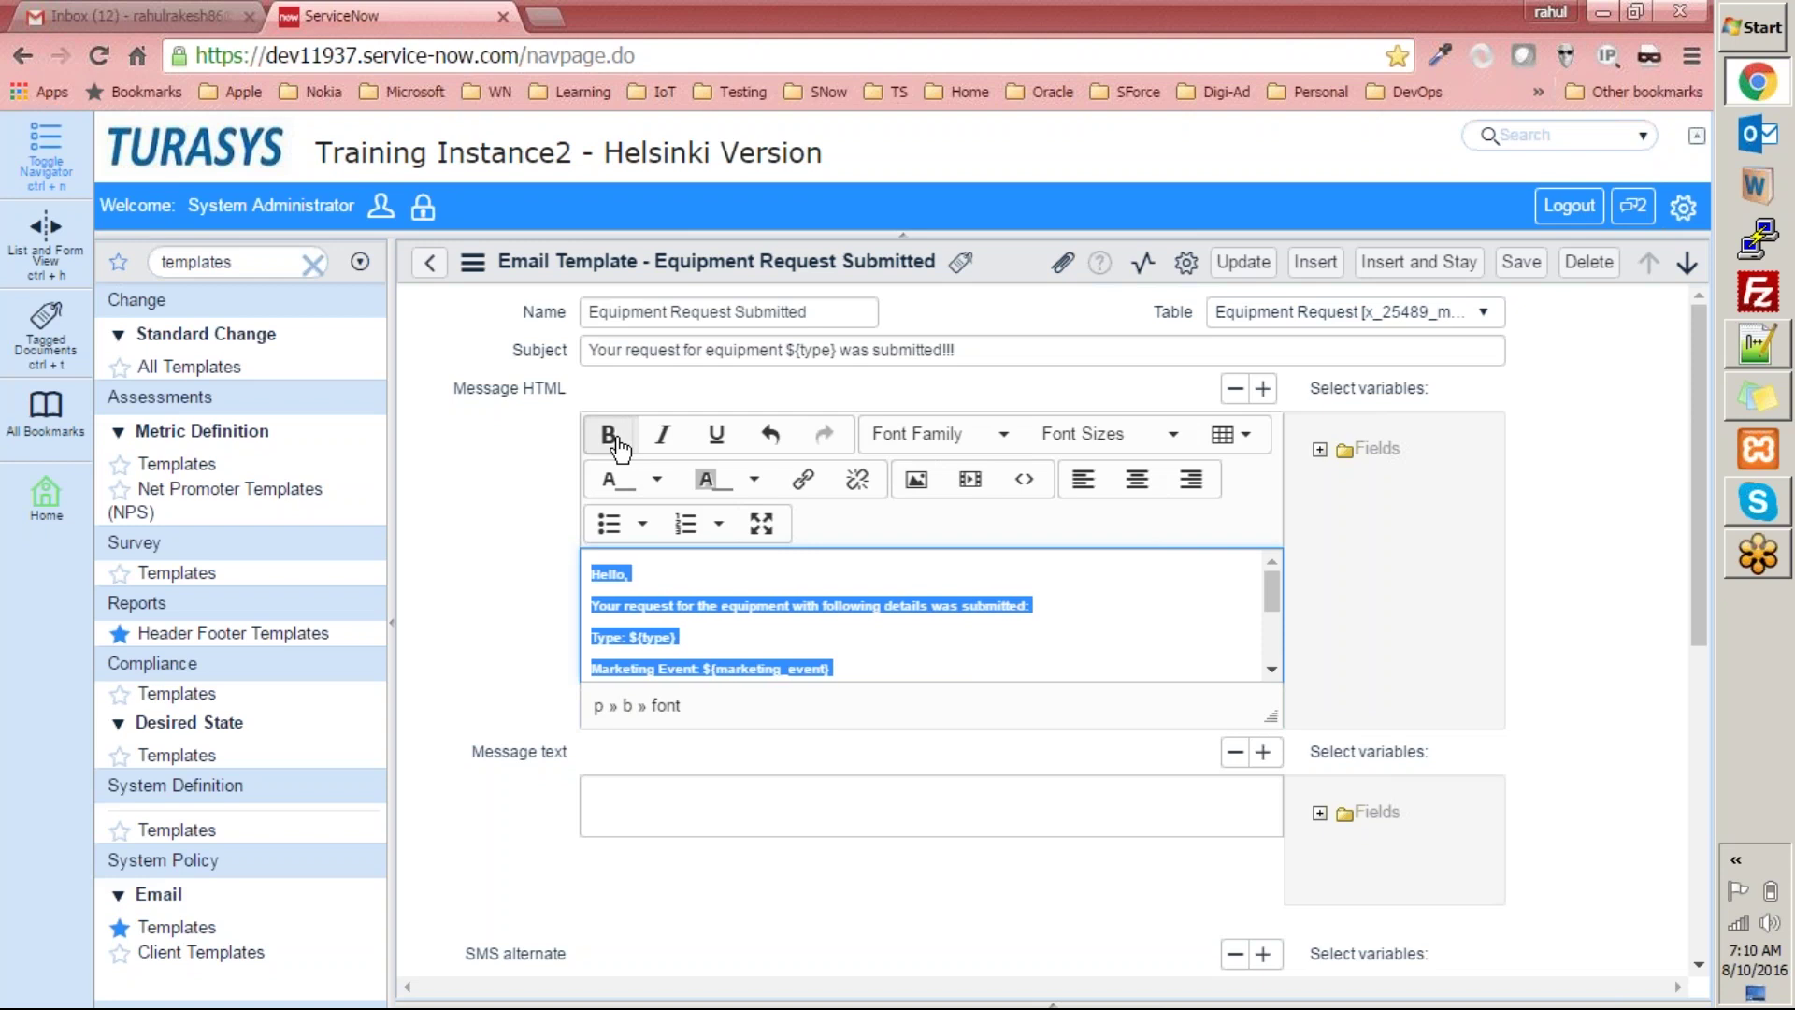
left_click(676, 637)
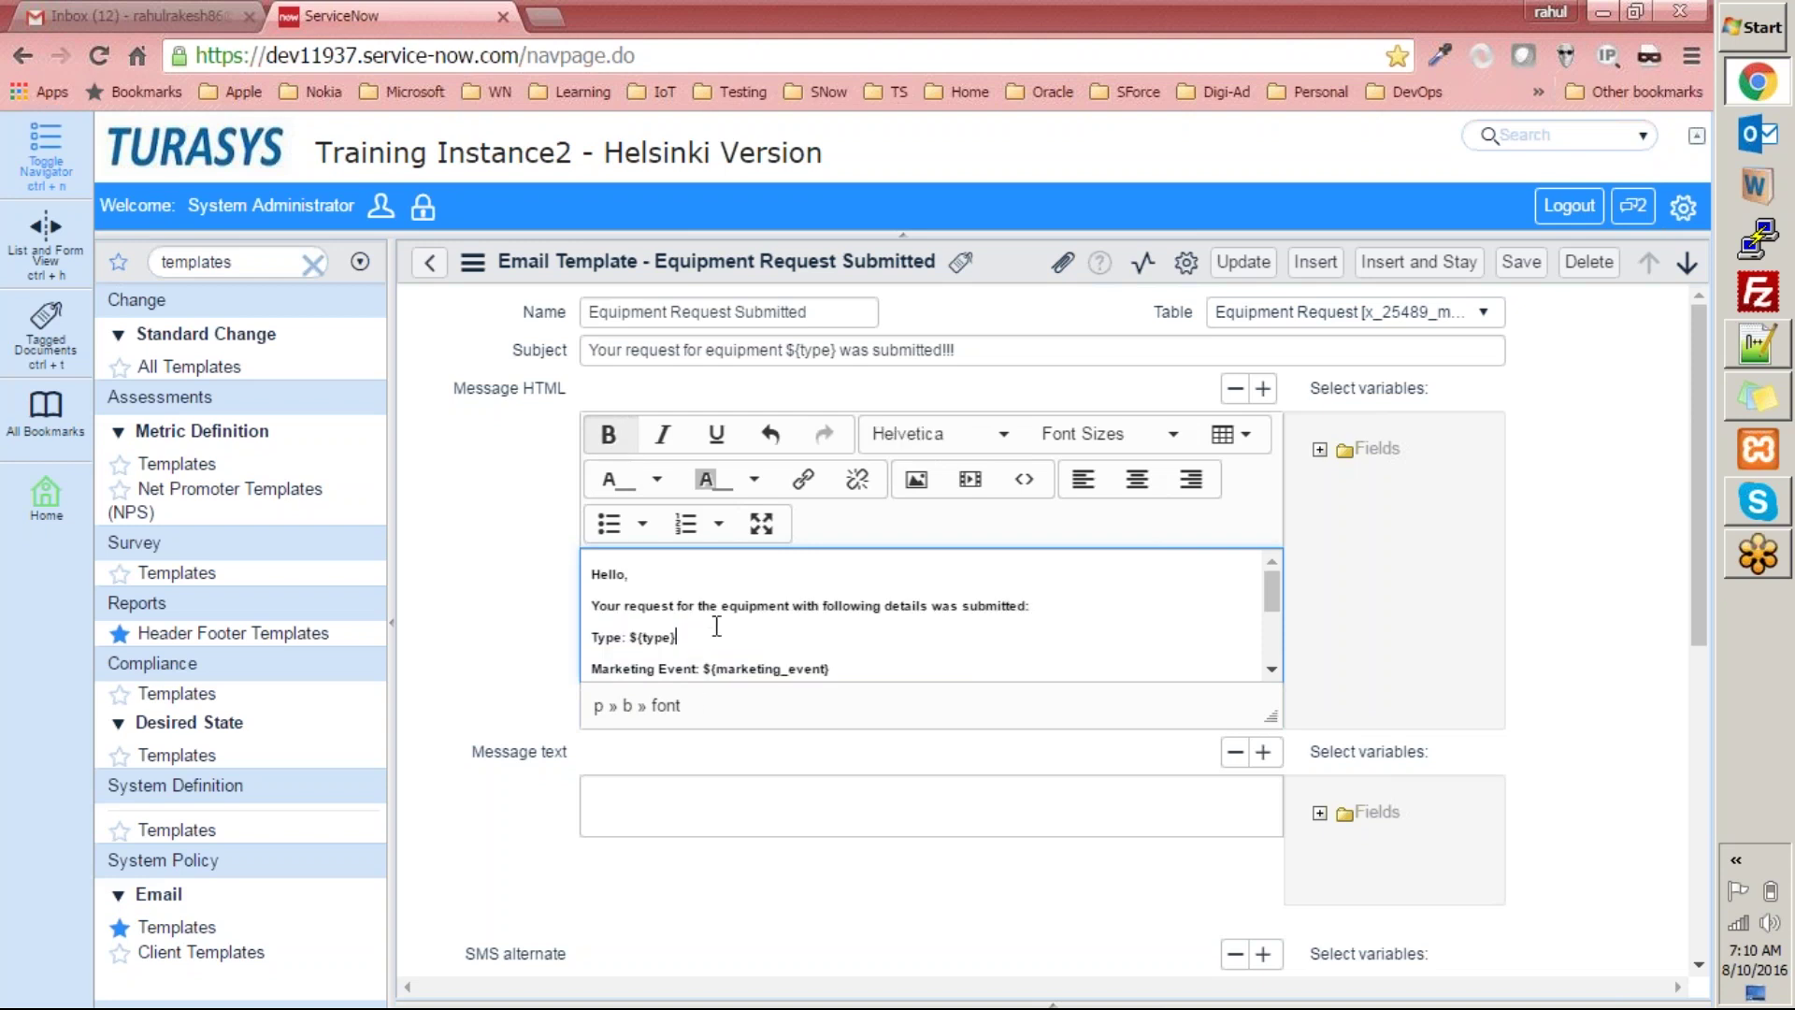
Apply and then remove italic and underline on the selected message text.
left_click(782, 591)
key("ctrl+a")
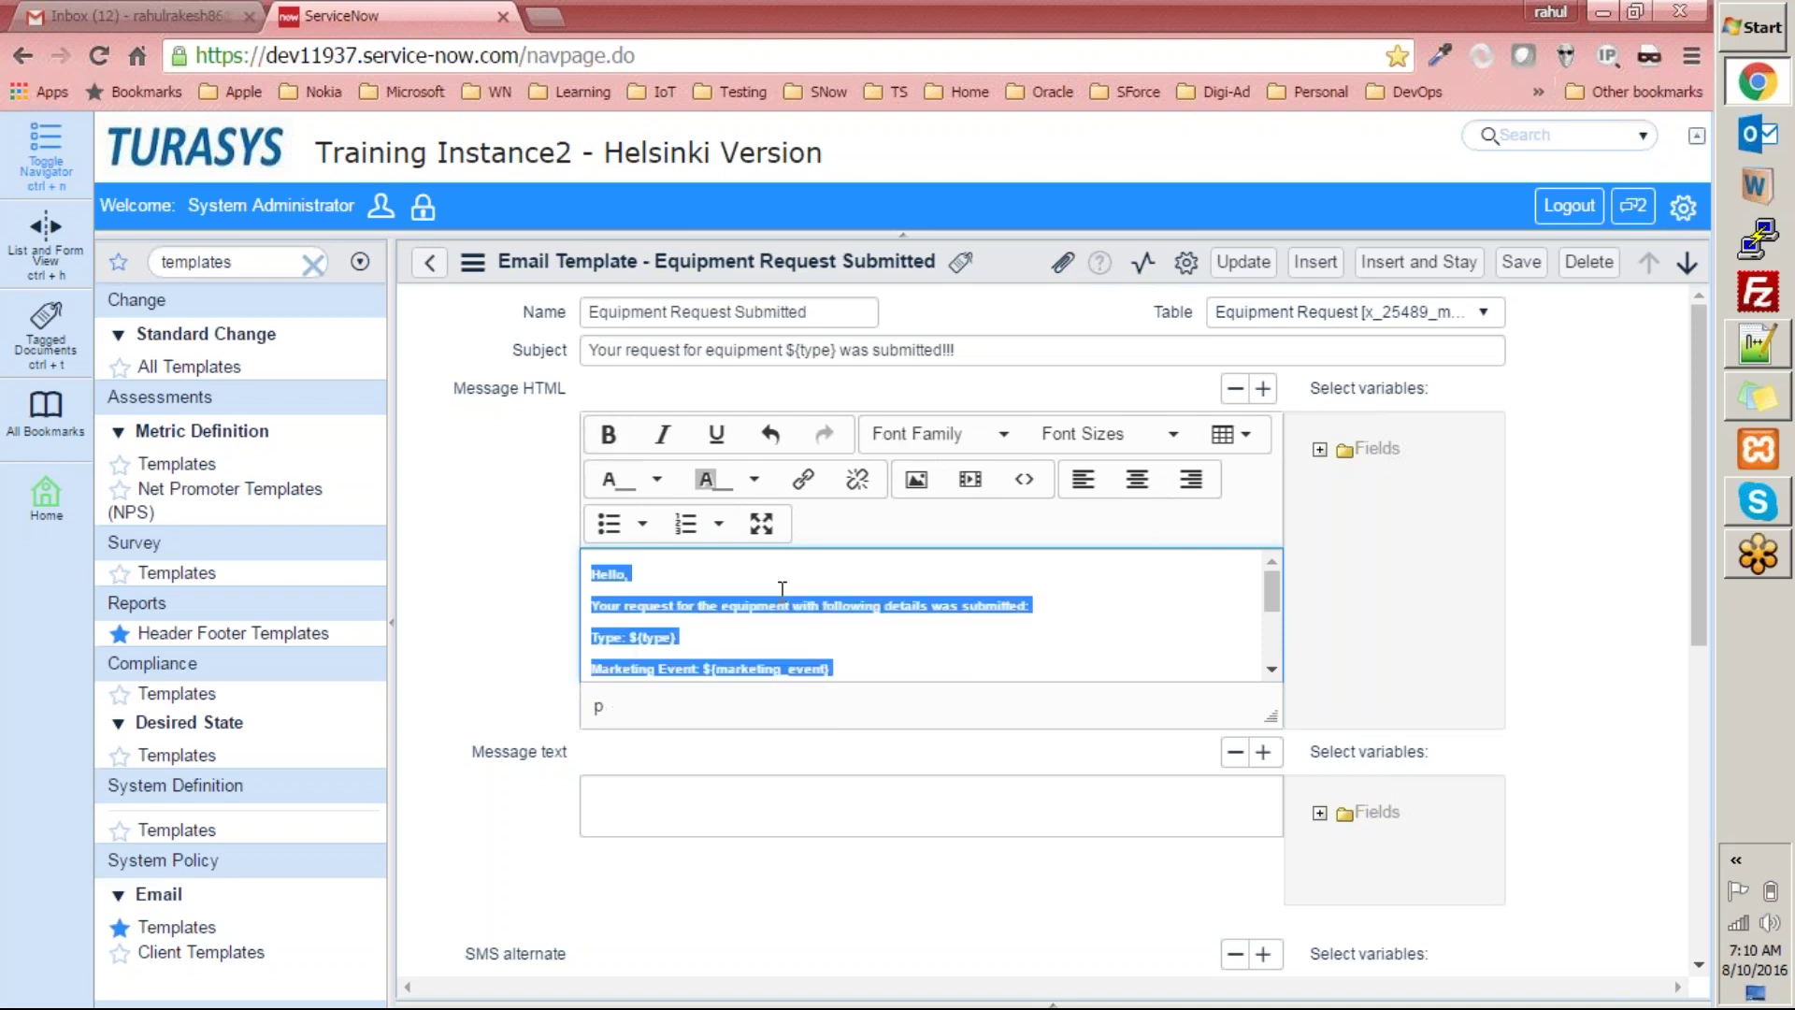
left_click(667, 435)
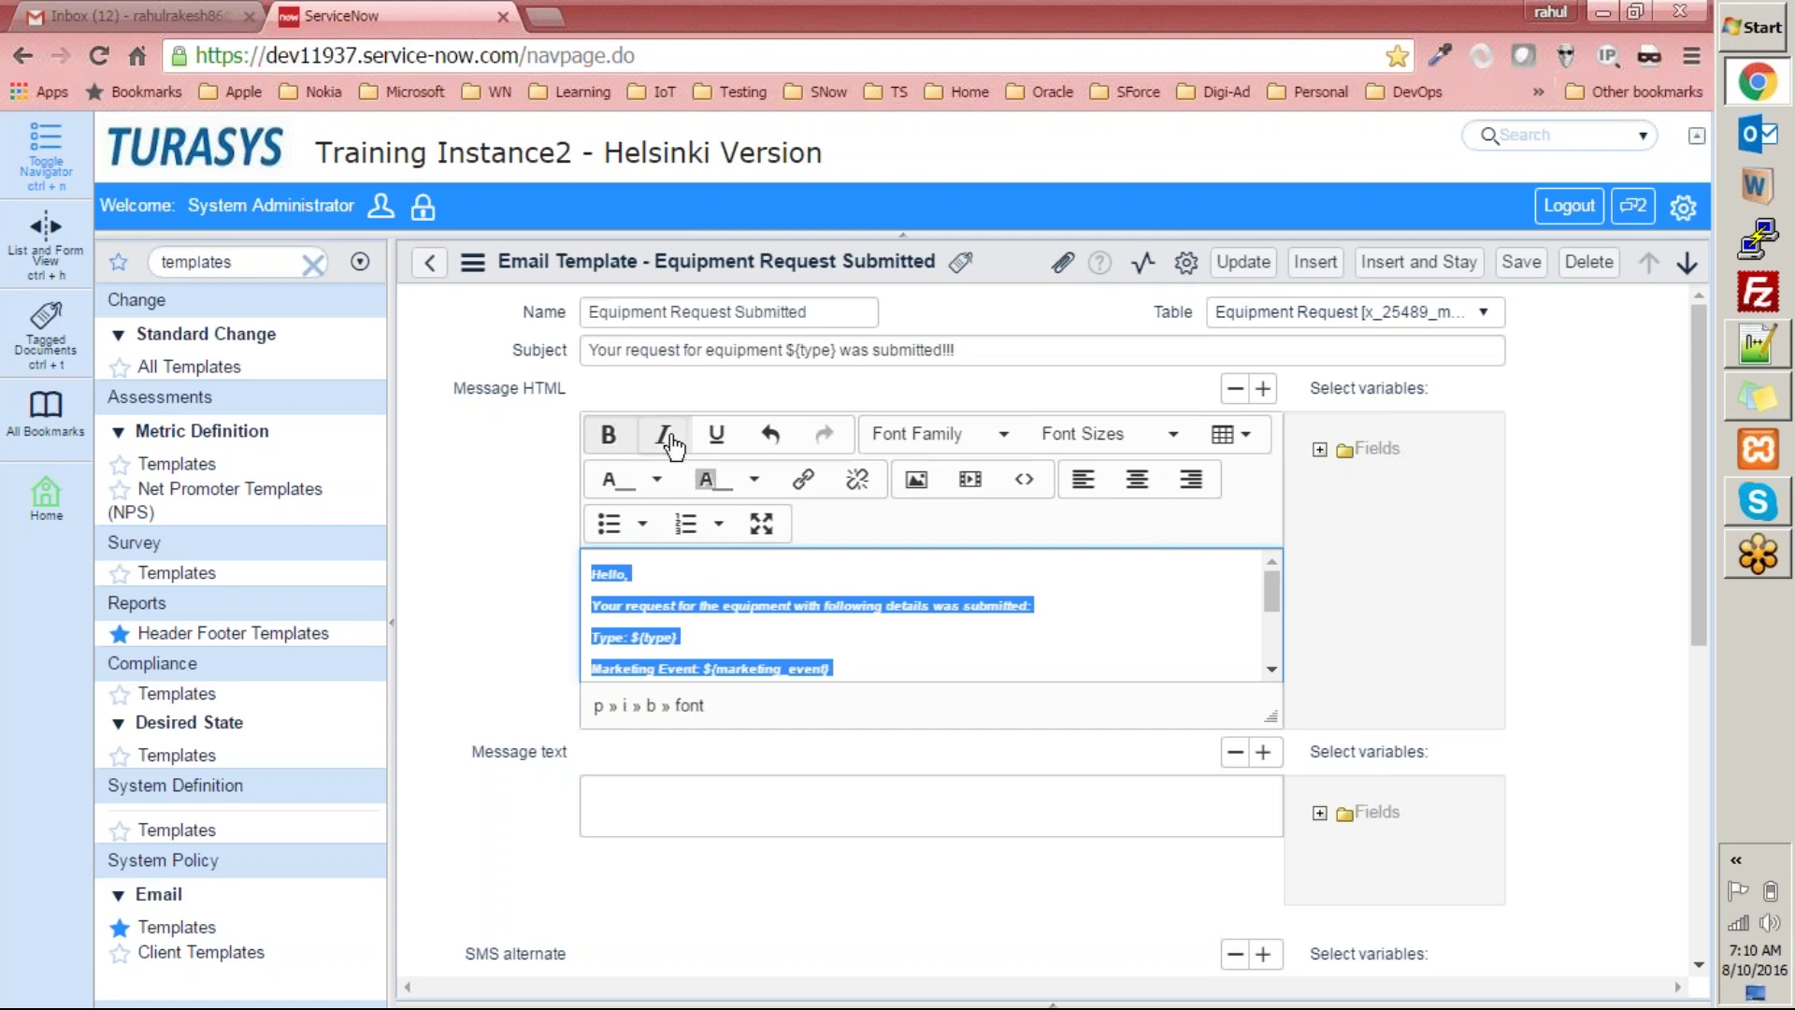
left_click(669, 437)
left_click(715, 436)
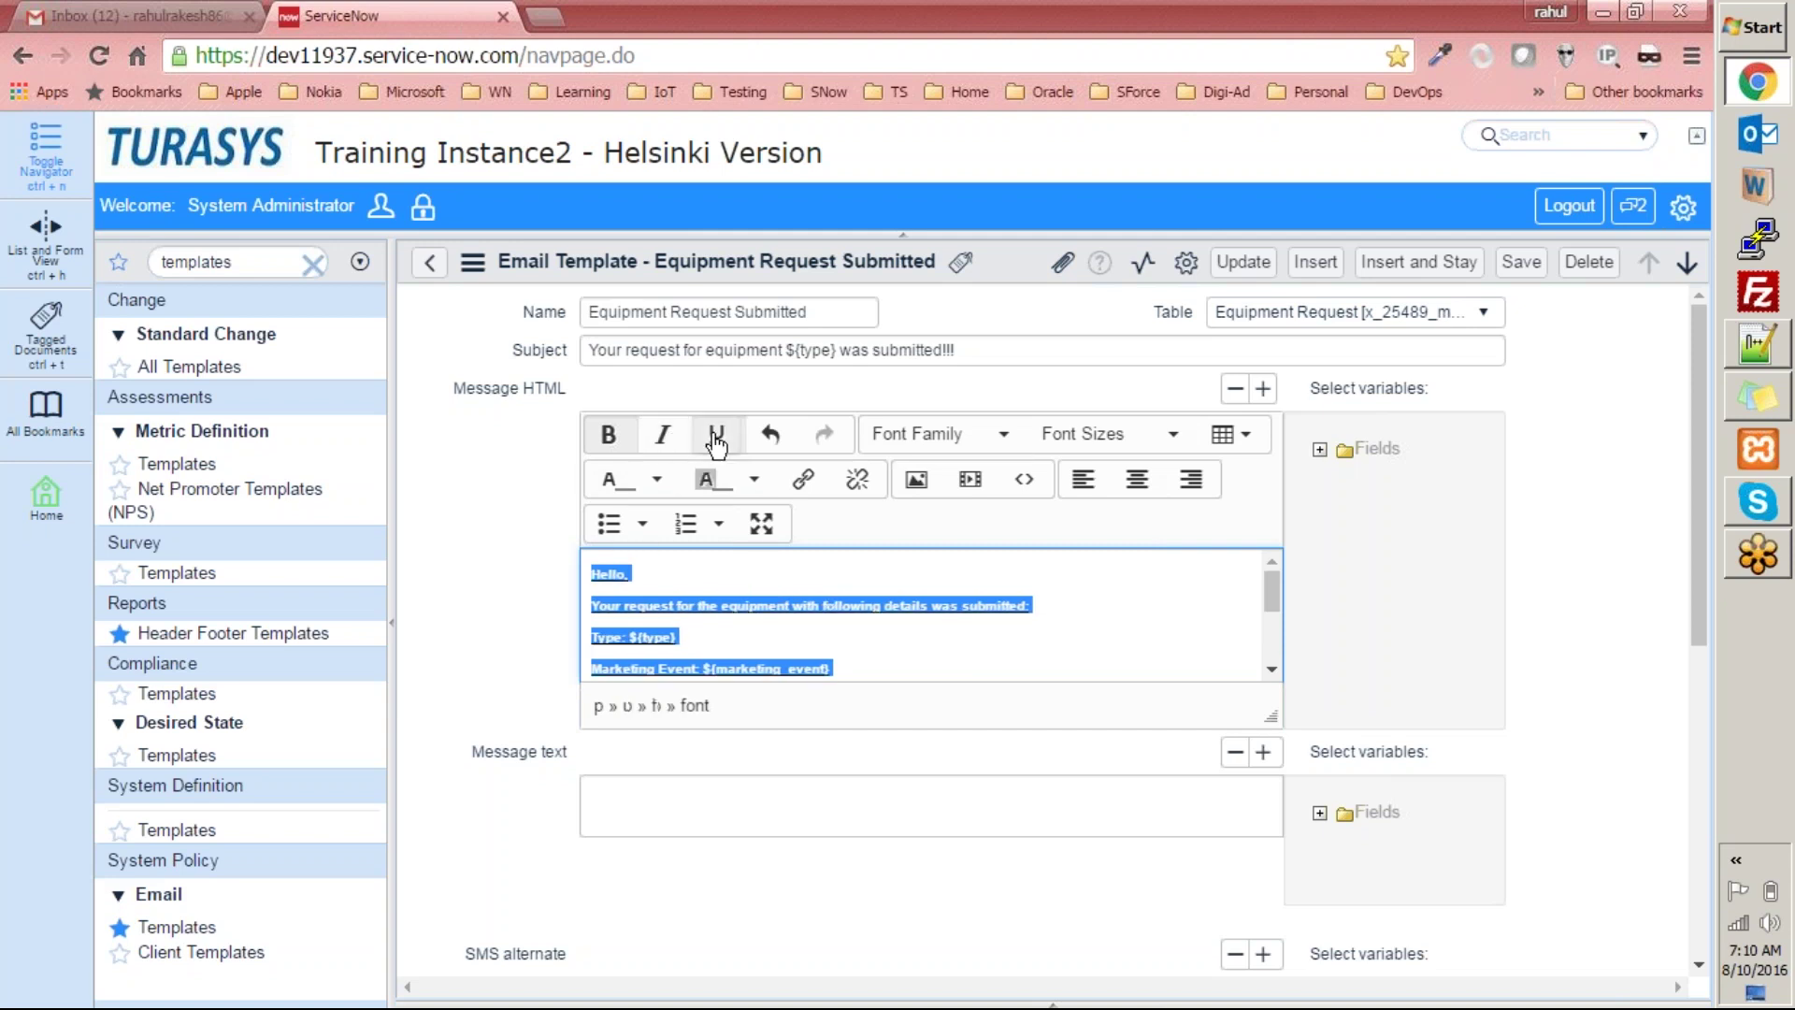
left_click(717, 441)
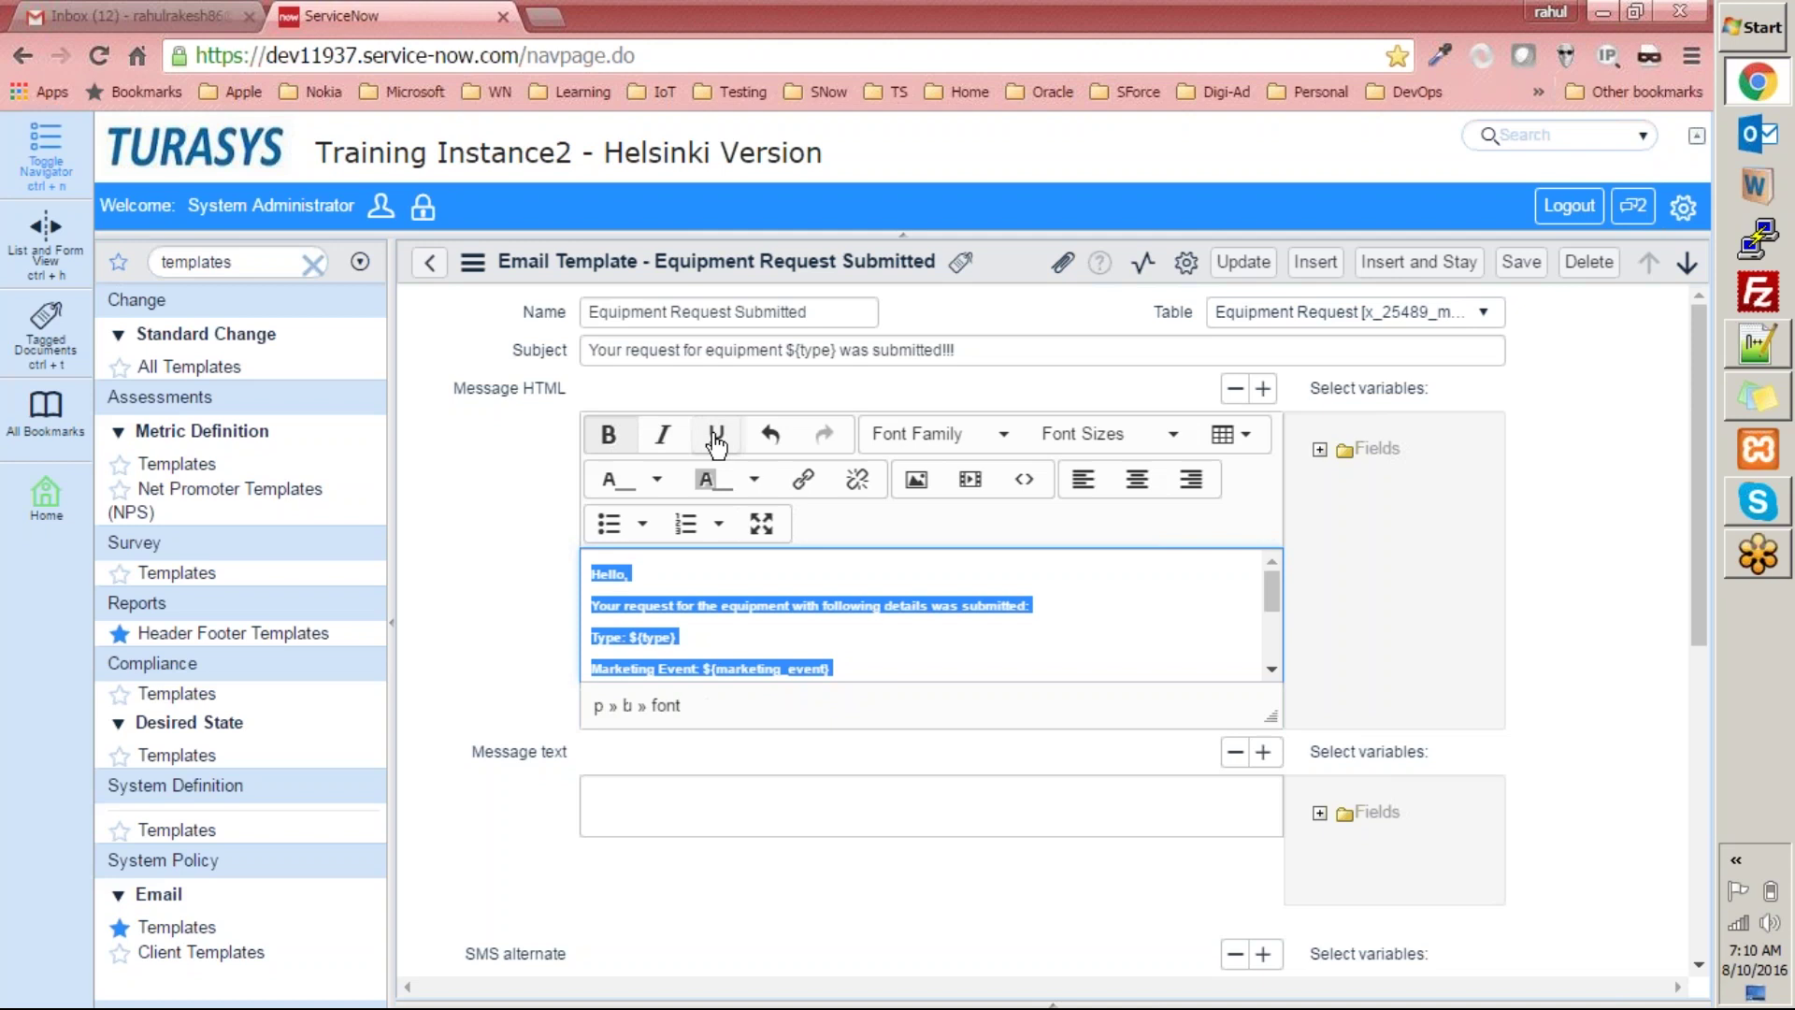
Set the selected message text to Verdana at 36pt.
left_click(994, 453)
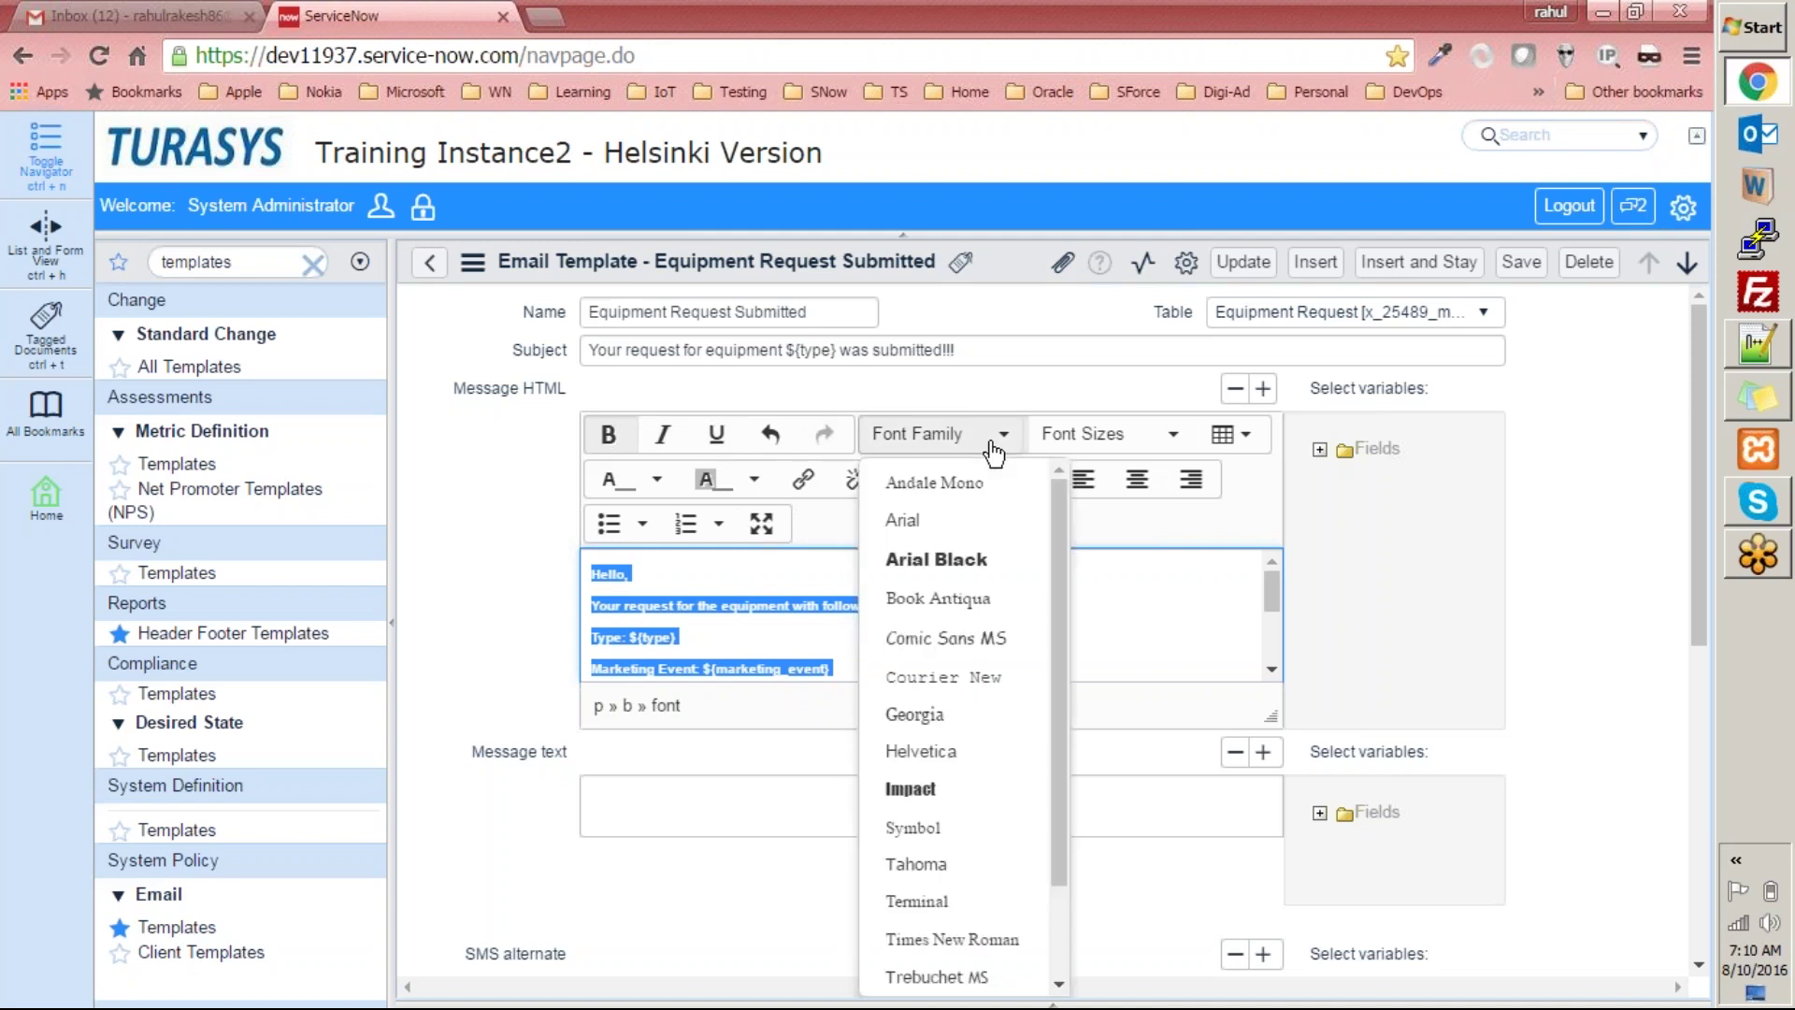
left_click_drag(1053, 591, 1050, 761)
left_click(964, 899)
left_click(1165, 434)
left_click(1141, 779)
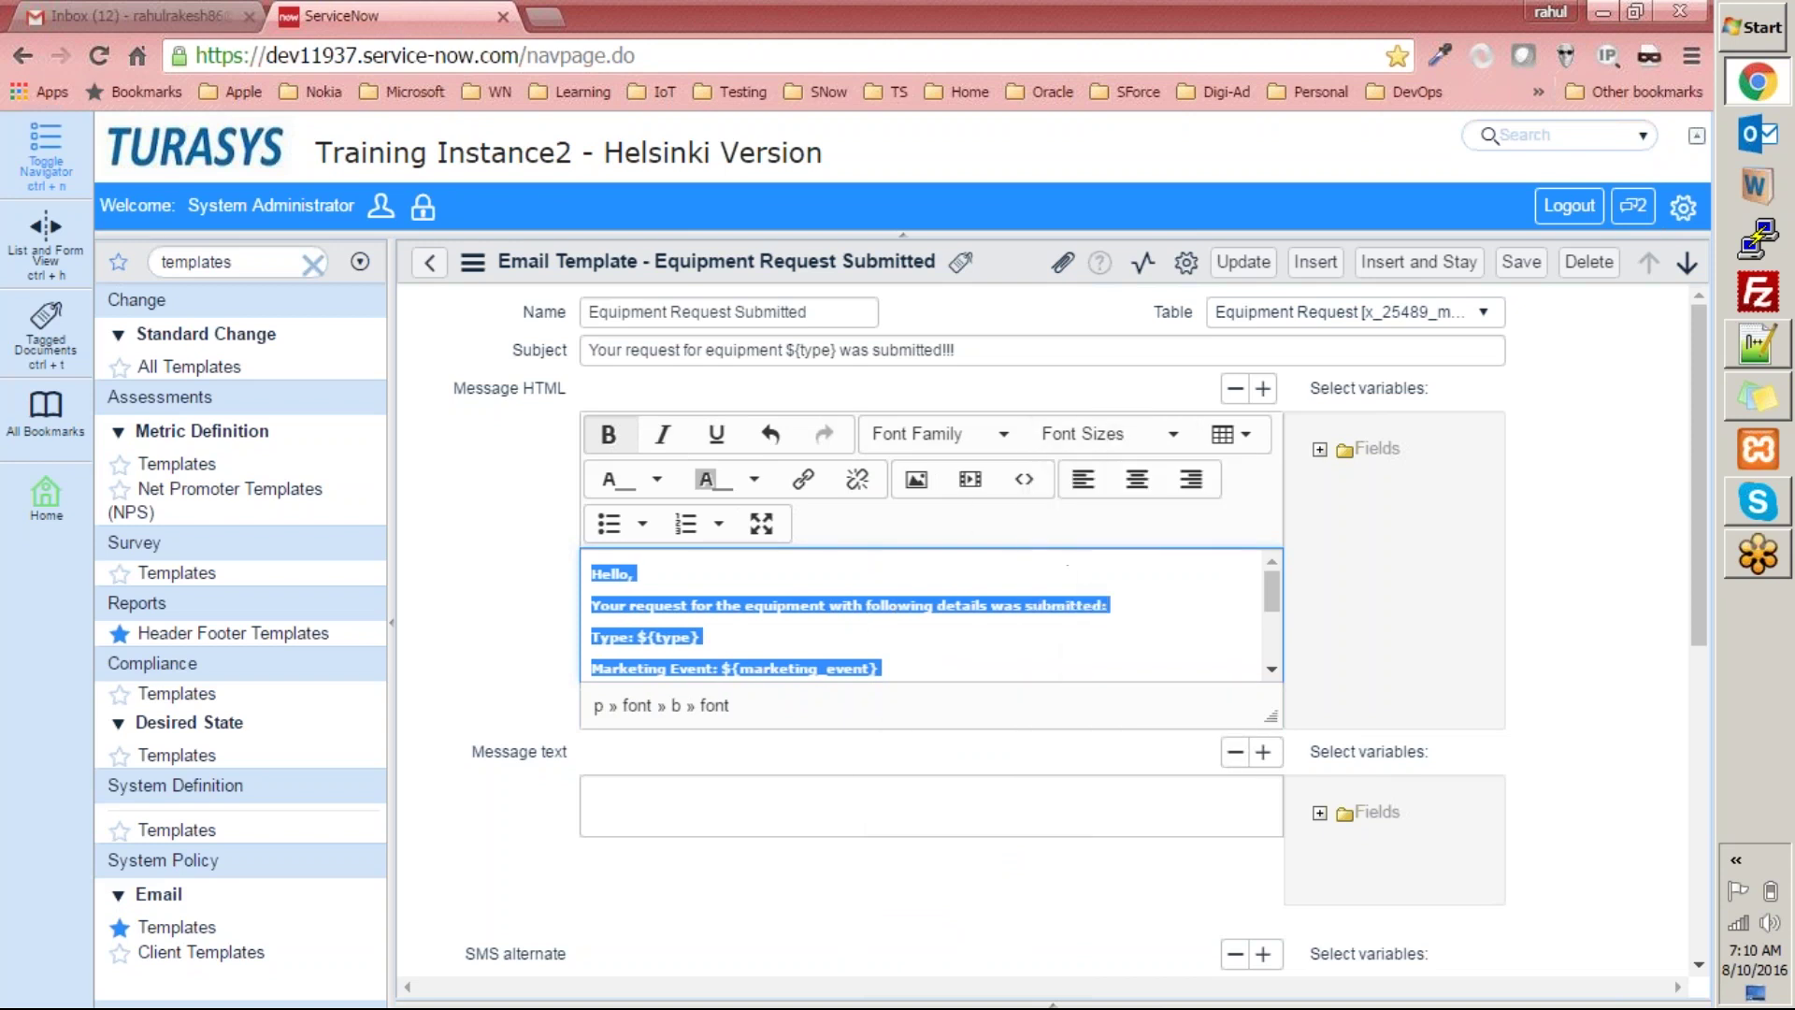
Insert blank lines after the message's closing lines.
left_click(1230, 435)
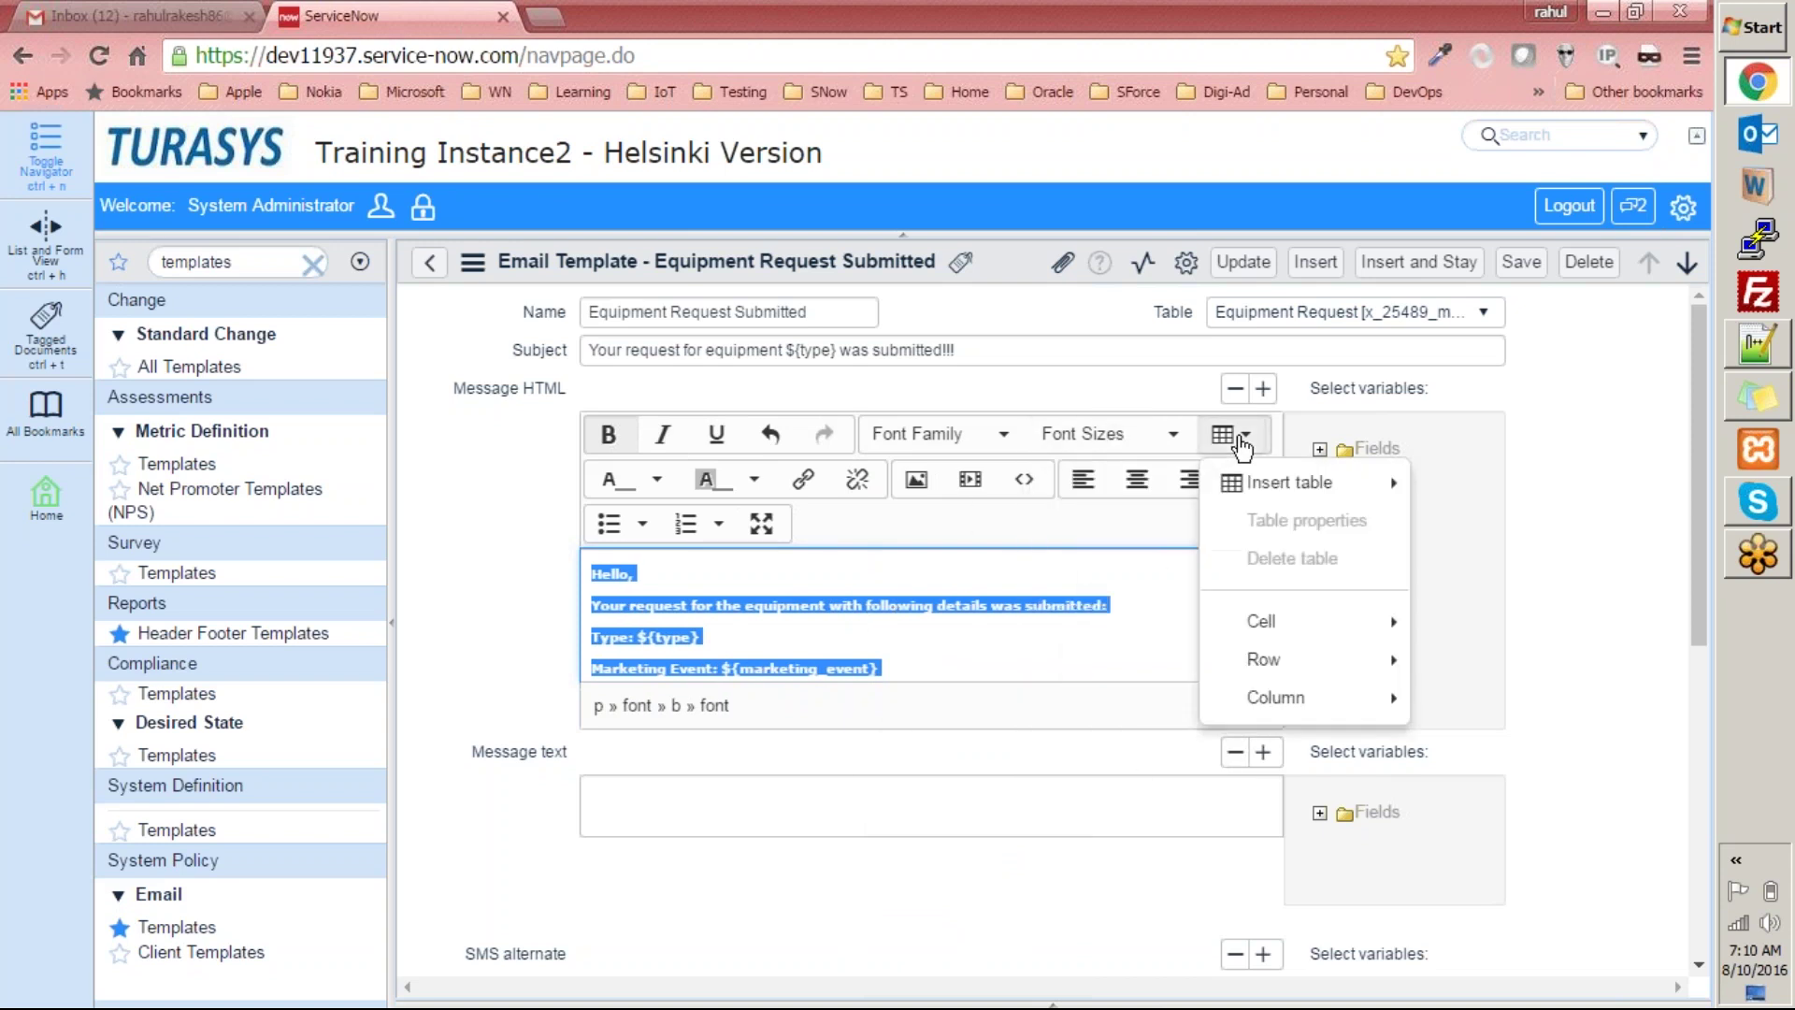
key("Escape")
left_click(1046, 647)
scroll(1046, 645, "down", 3)
scroll(922, 633, "down", 5)
scroll(713, 617, "up", 5)
left_click(864, 639)
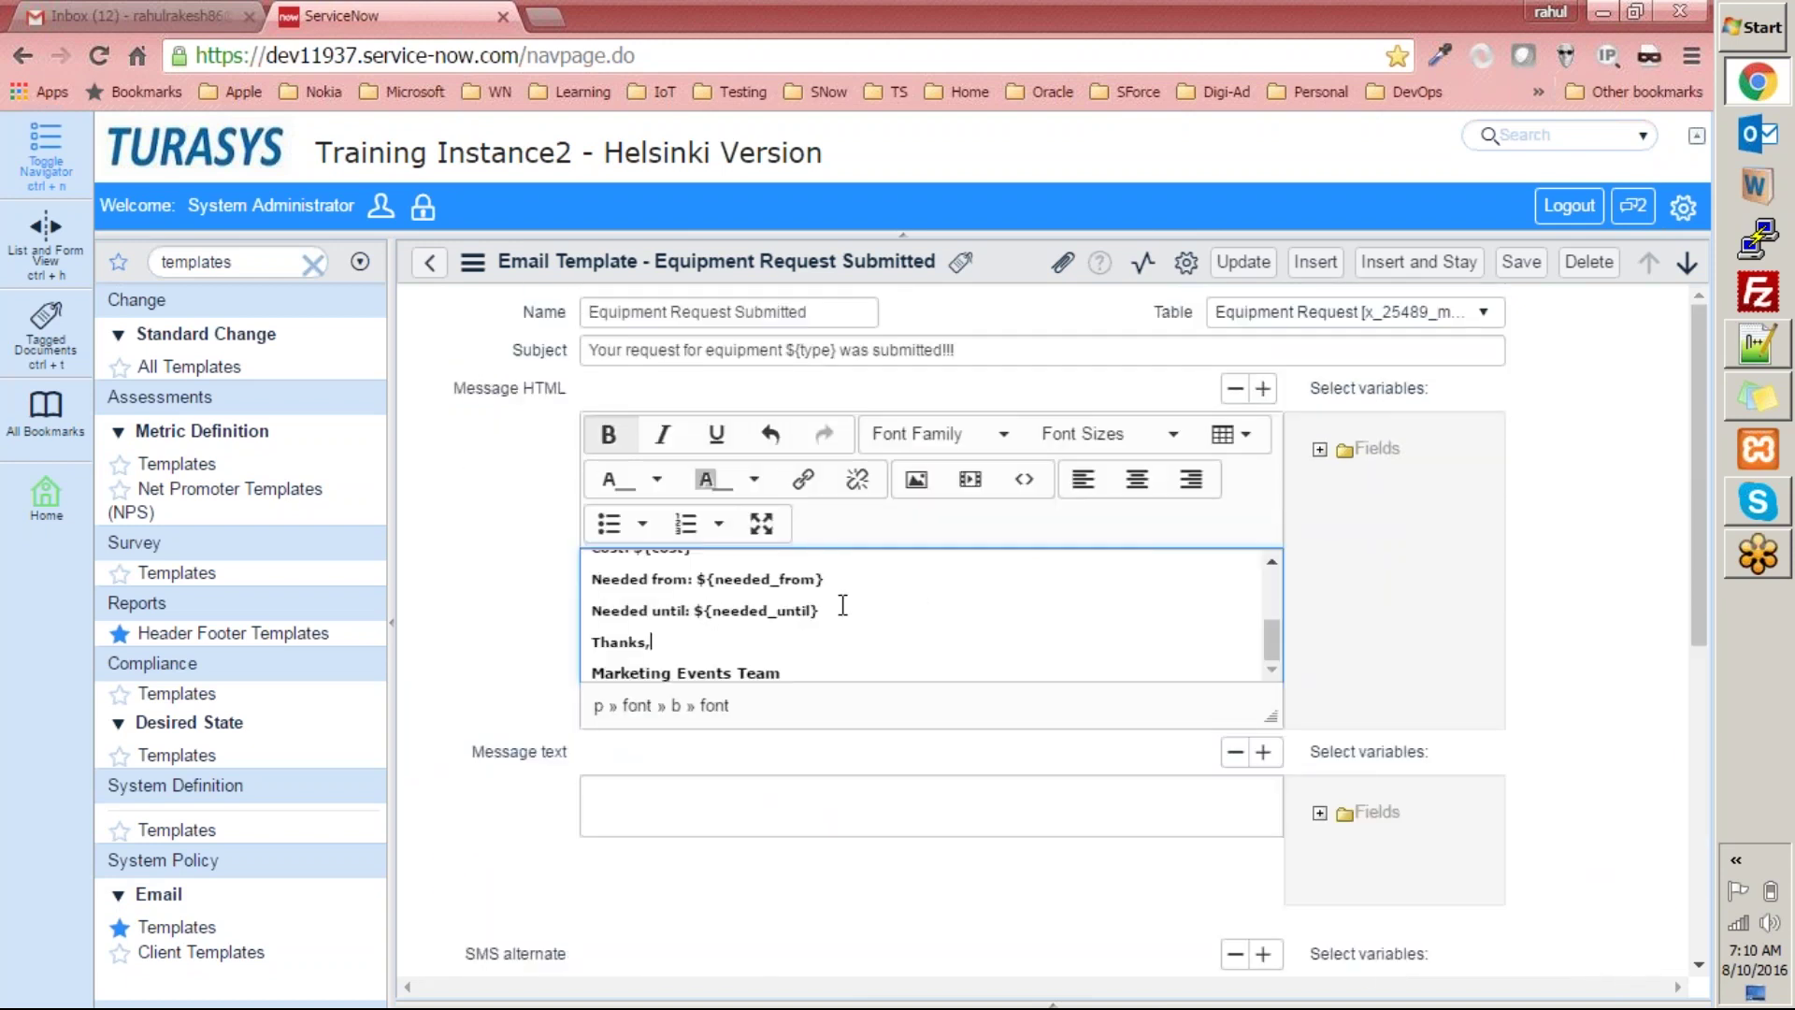
key("Return")
key("Return")
key("Return")
key("Return")
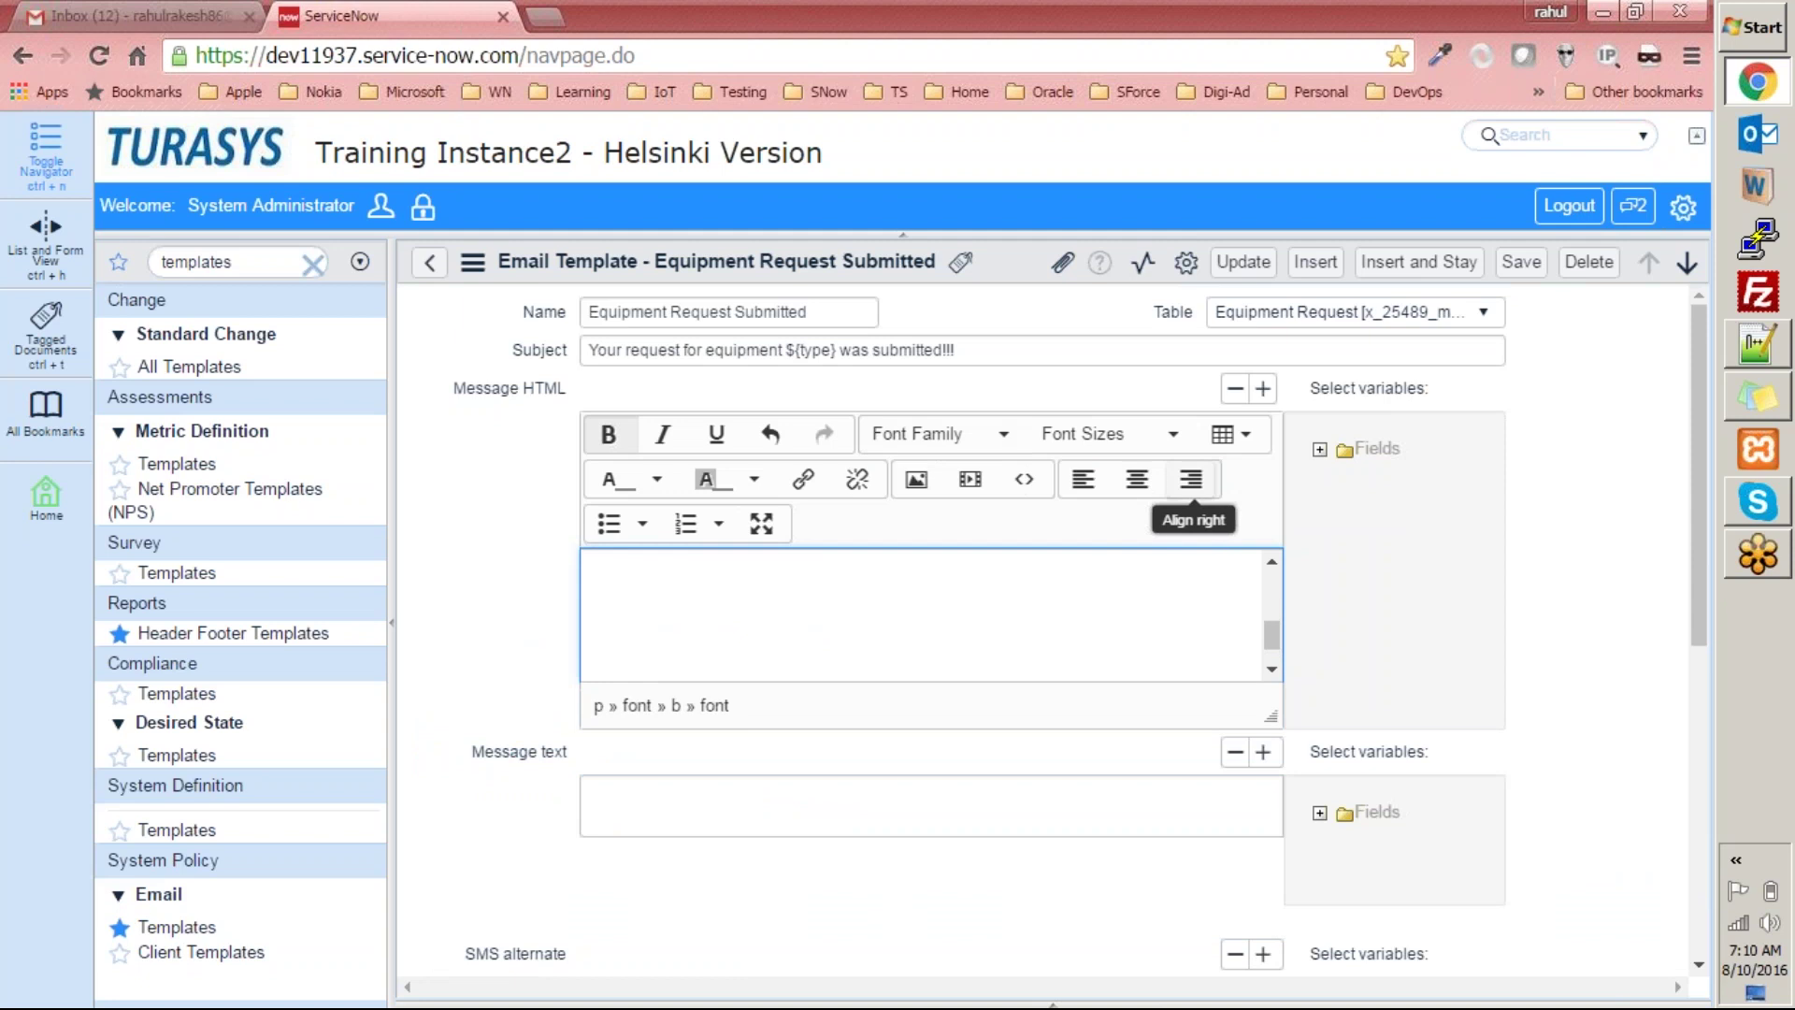
Insert a small table into the message body and drag it wider.
left_click(1239, 433)
mouse_move(1270, 502)
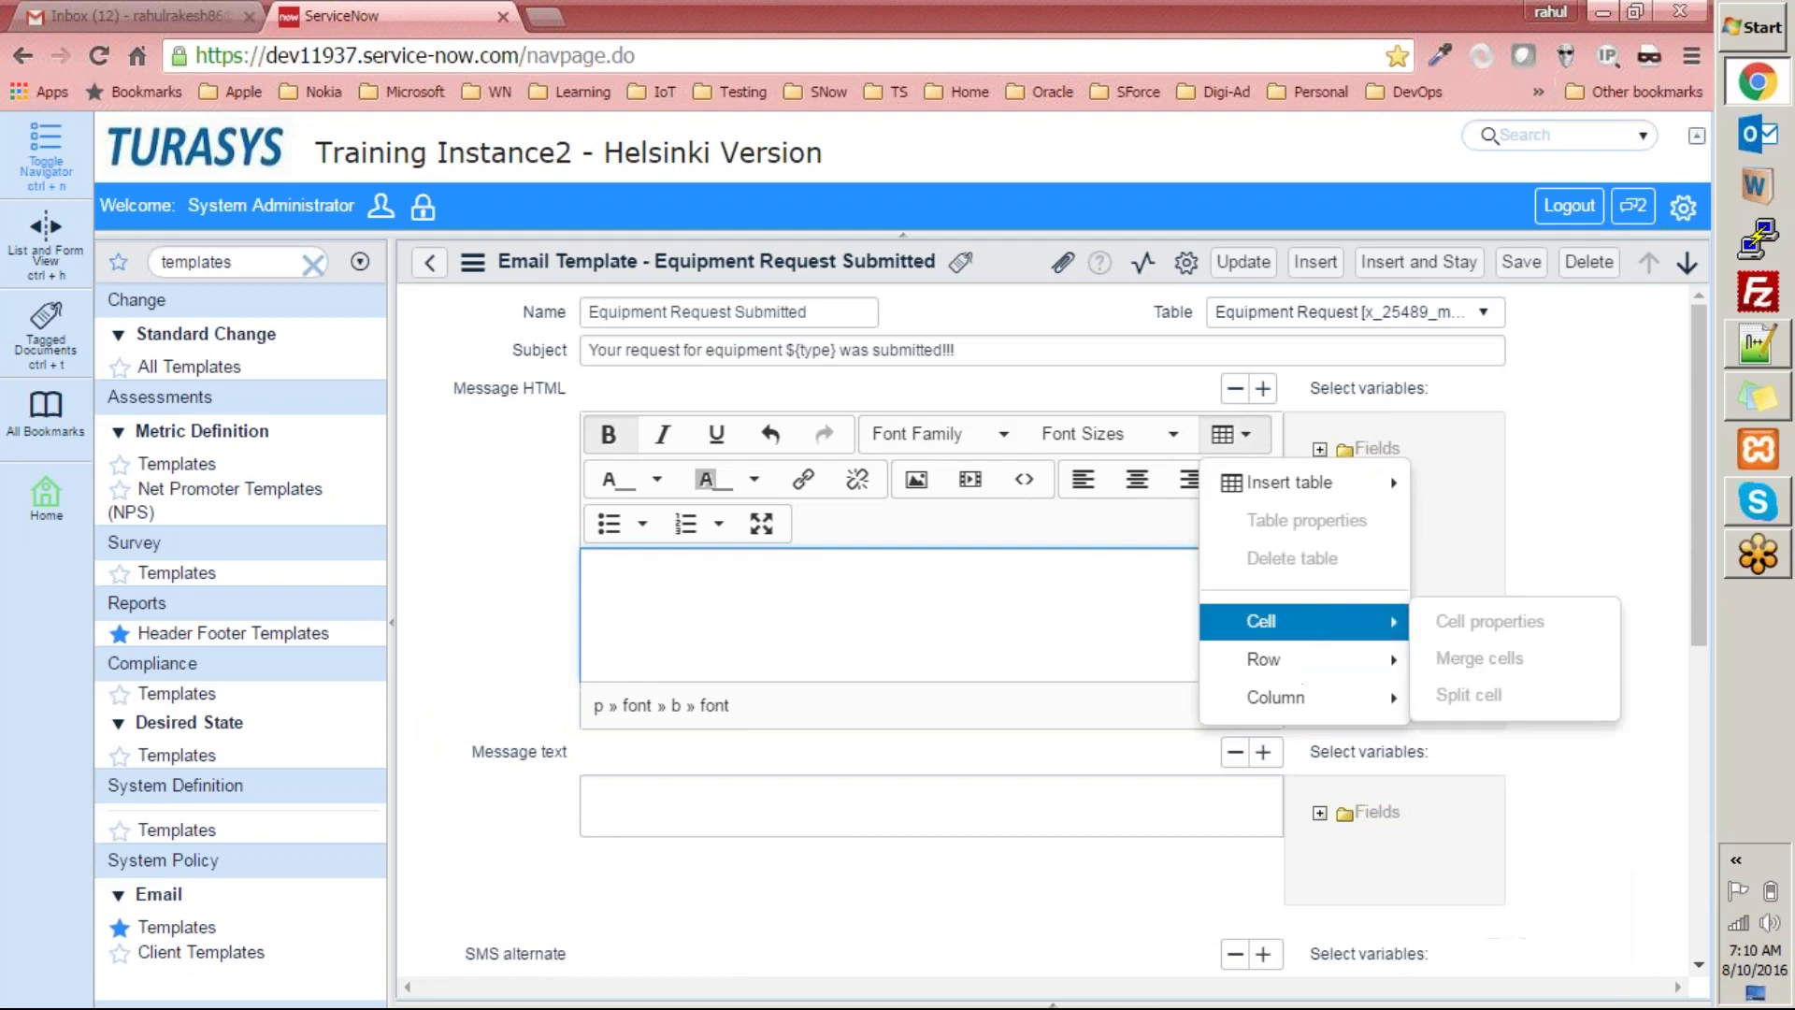
left_click(1505, 559)
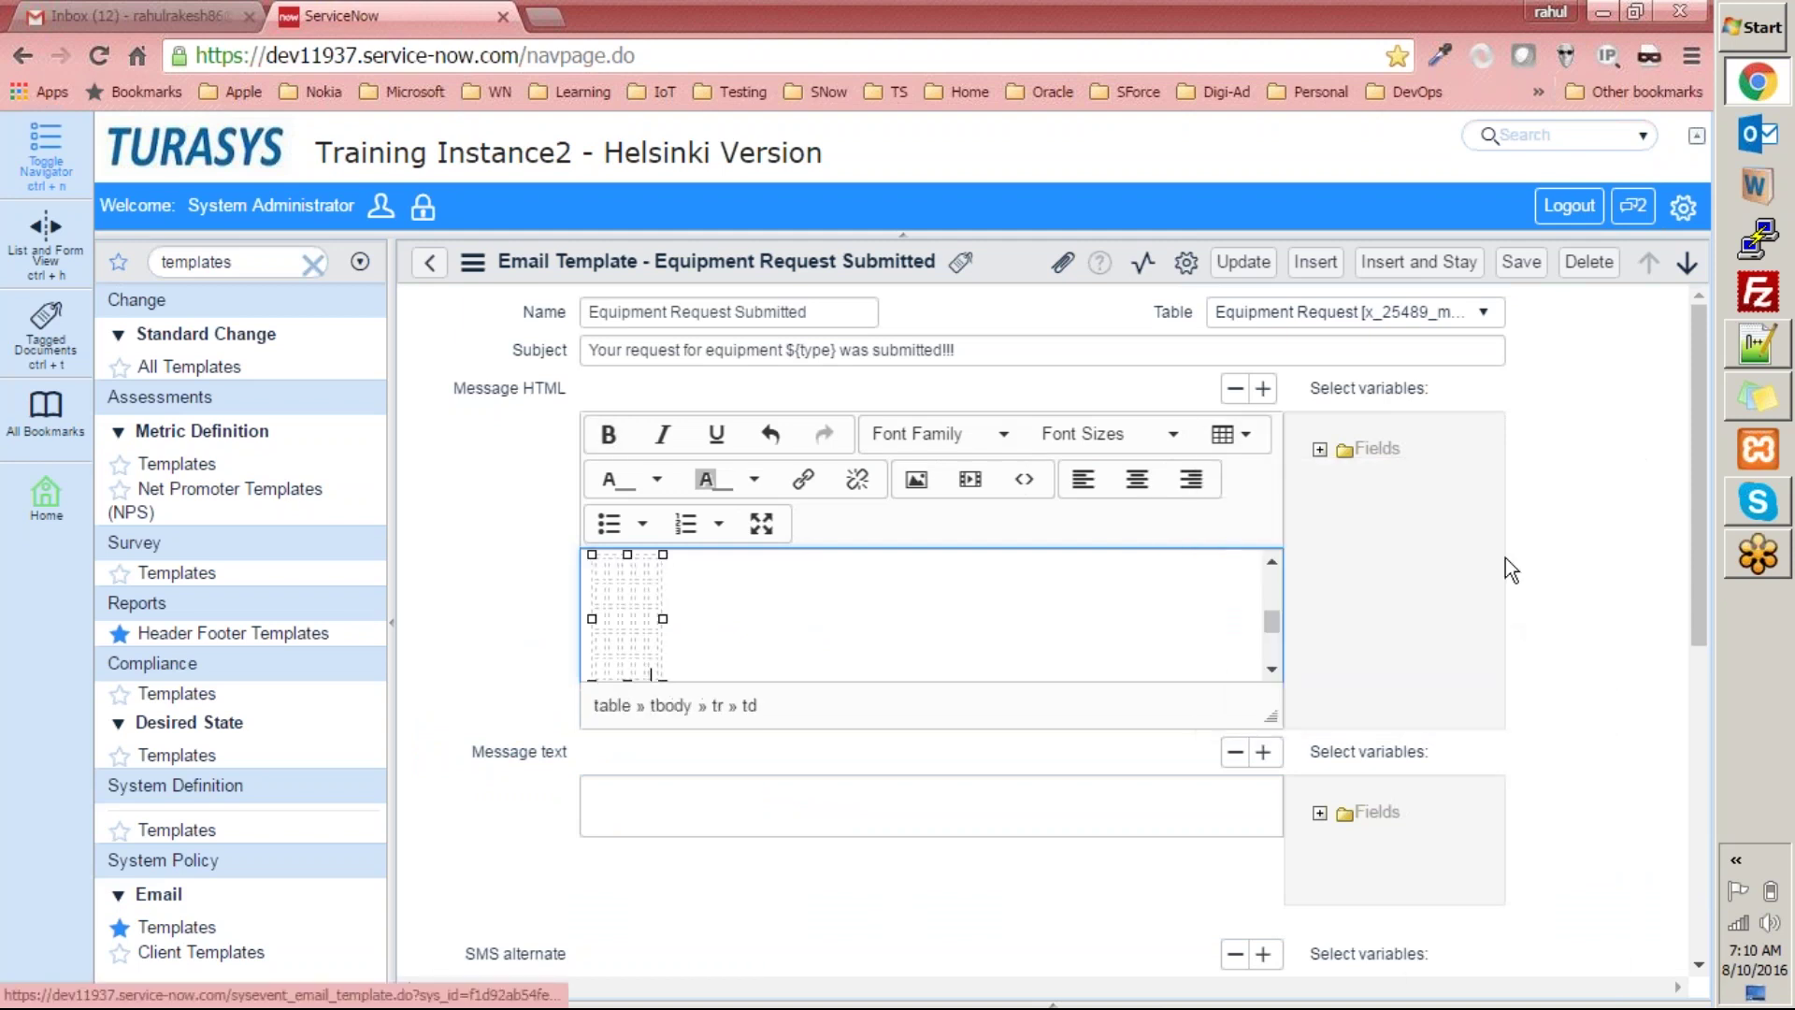
left_click_drag(663, 617, 800, 619)
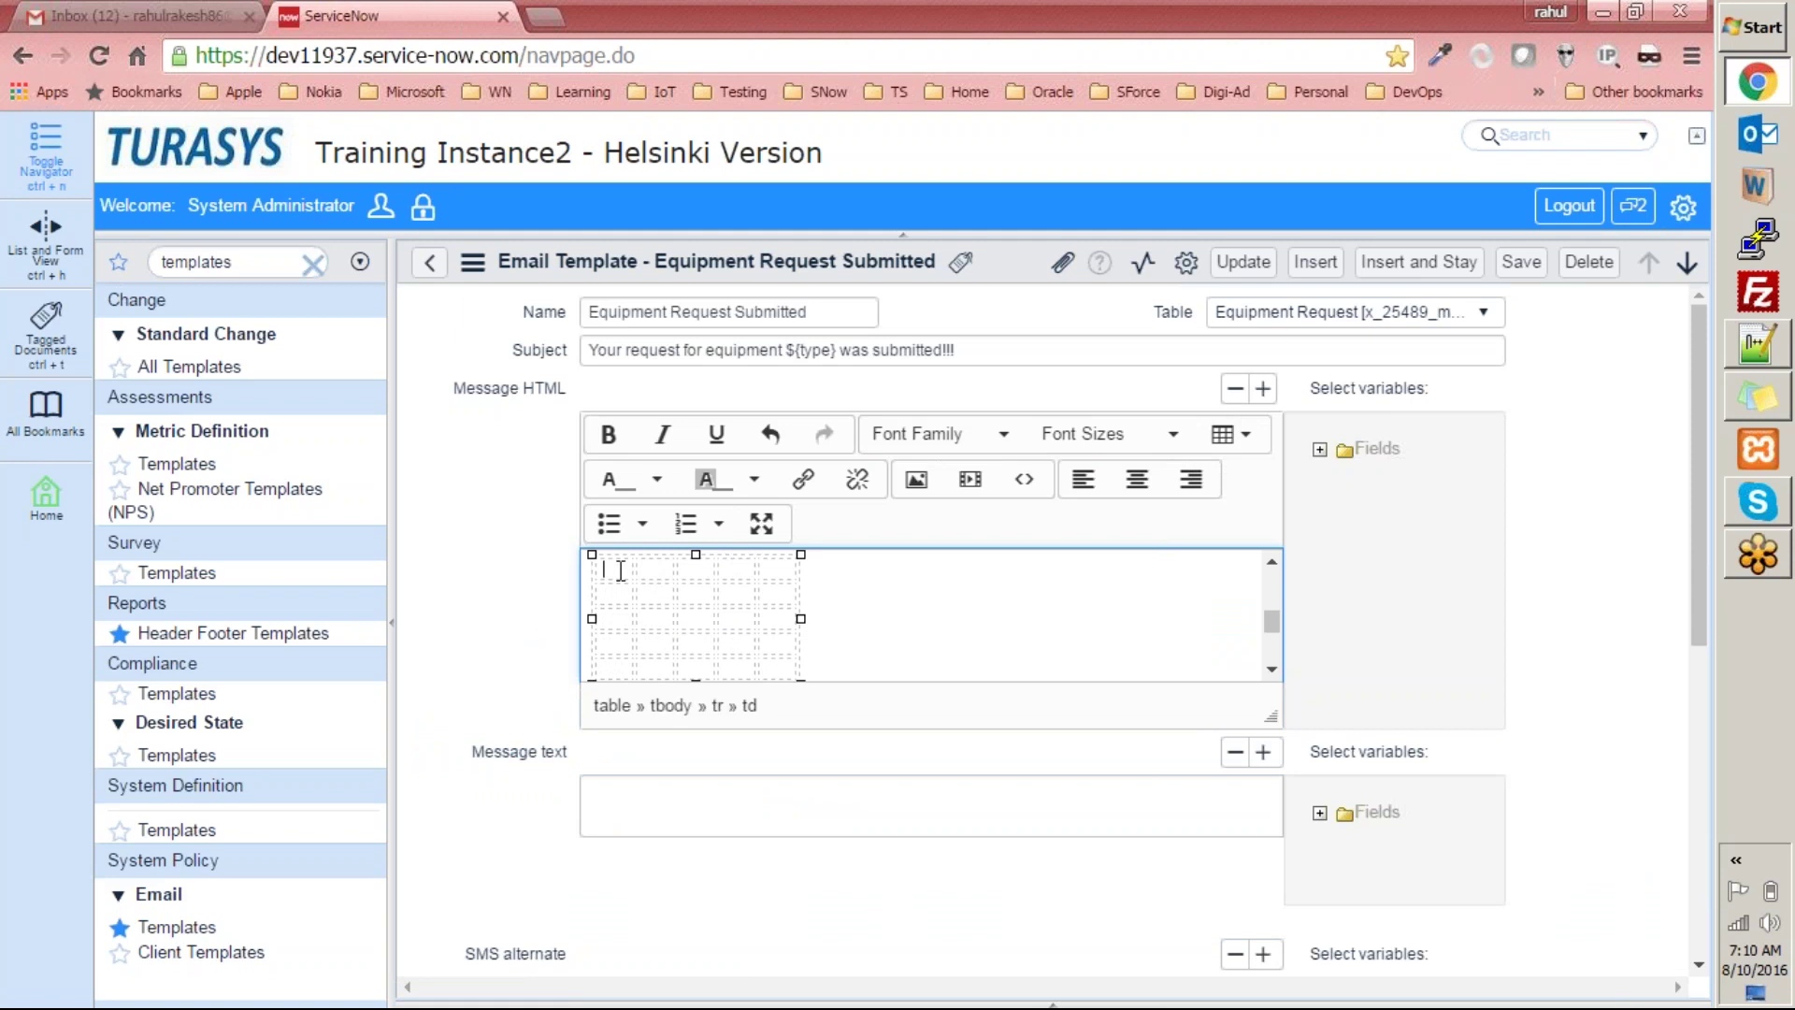
Type 1 2, 3, 4 5 6 and 78 into consecutive table cells.
type("1 2")
key("Tab")
type("3")
key("Tab")
type("4 ")
type("5 ")
type("6")
key("Tab")
type("7")
key("Tab")
type("8")
key("Tab")
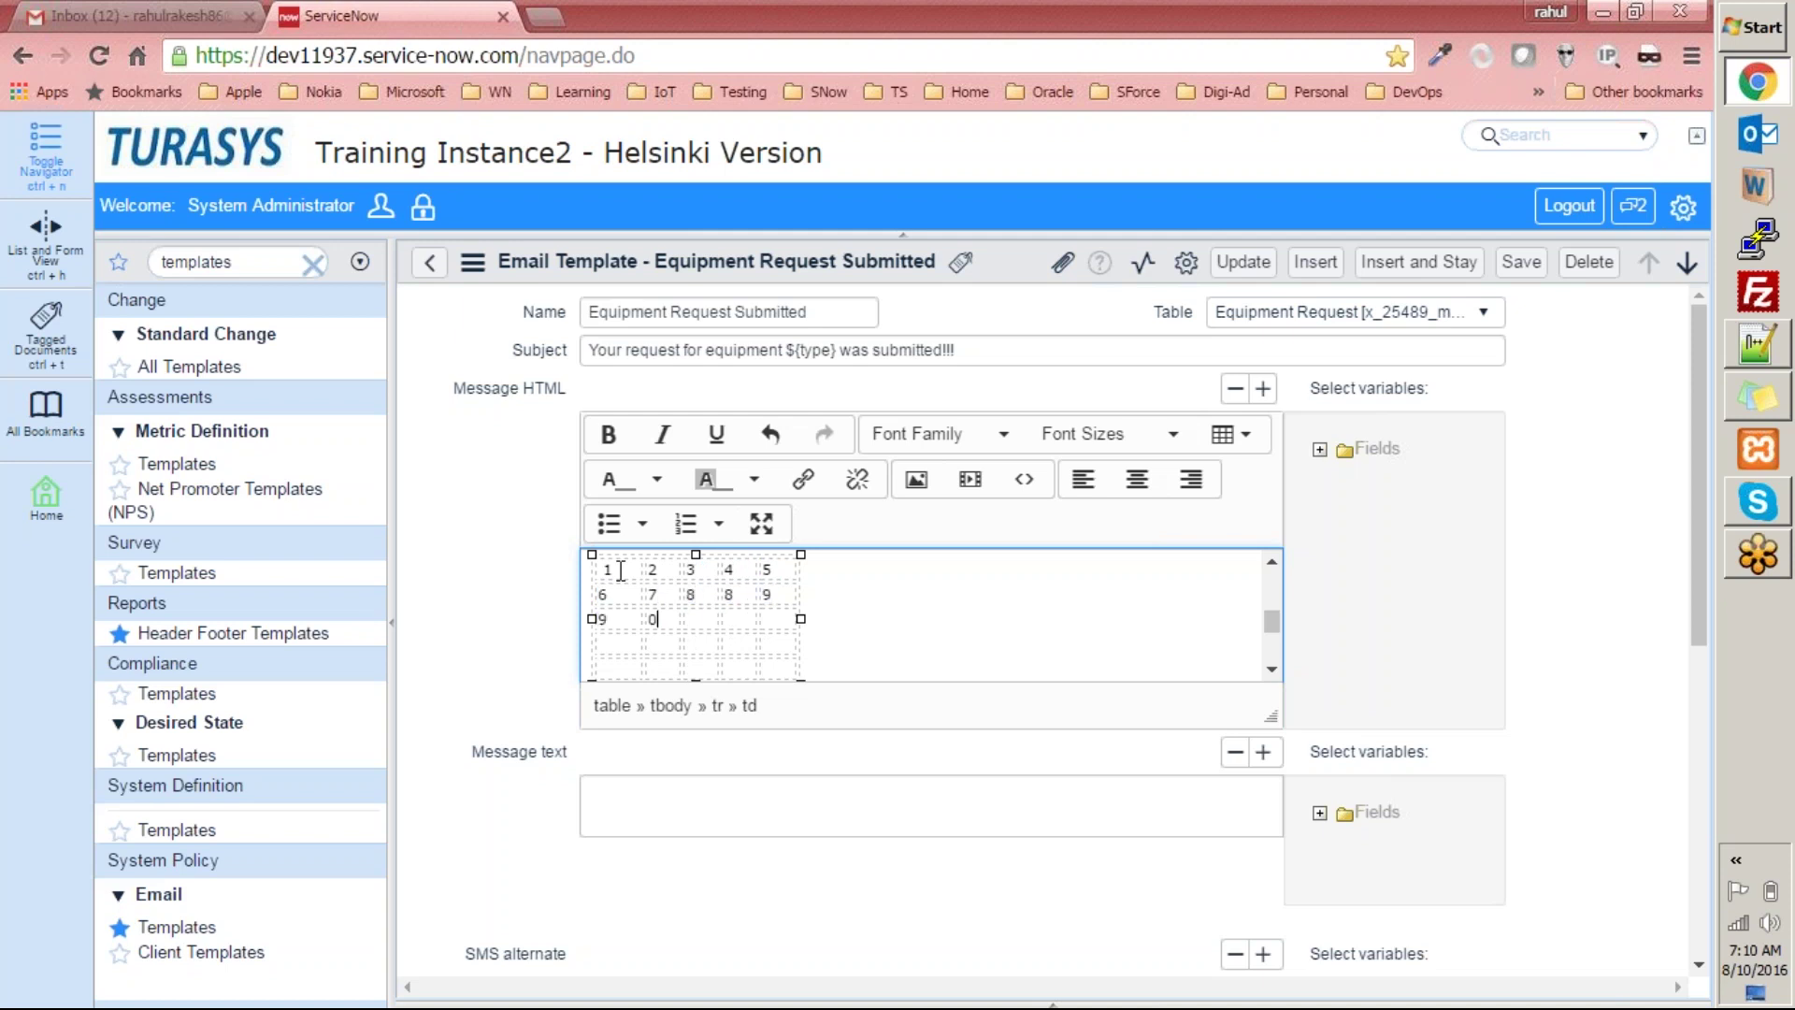
Enter 64, 32, 1 and 5 in further cells, tabbing past the end to add two rows.
key("Tab")
type("6")
key("Tab")
type("4")
key("Tab")
type("3")
key("Tab")
type("2")
key("Tab")
type("1")
key("Tab")
type("5")
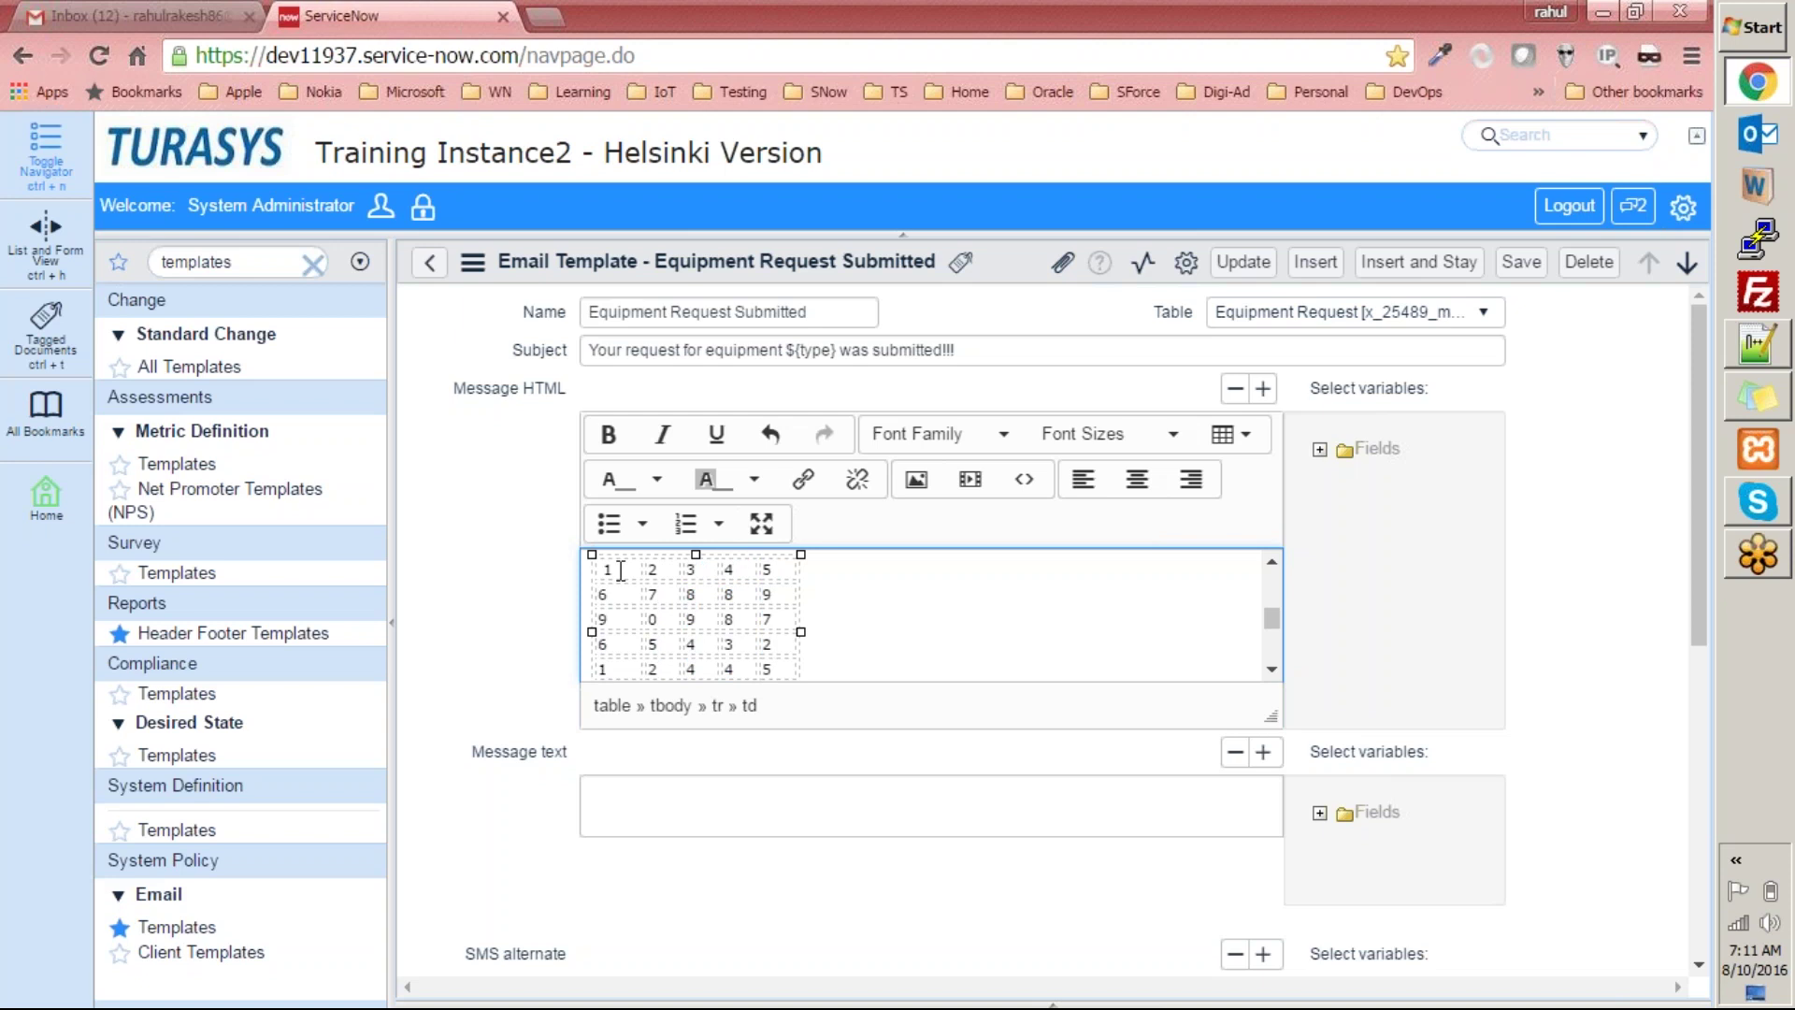
key("Tab")
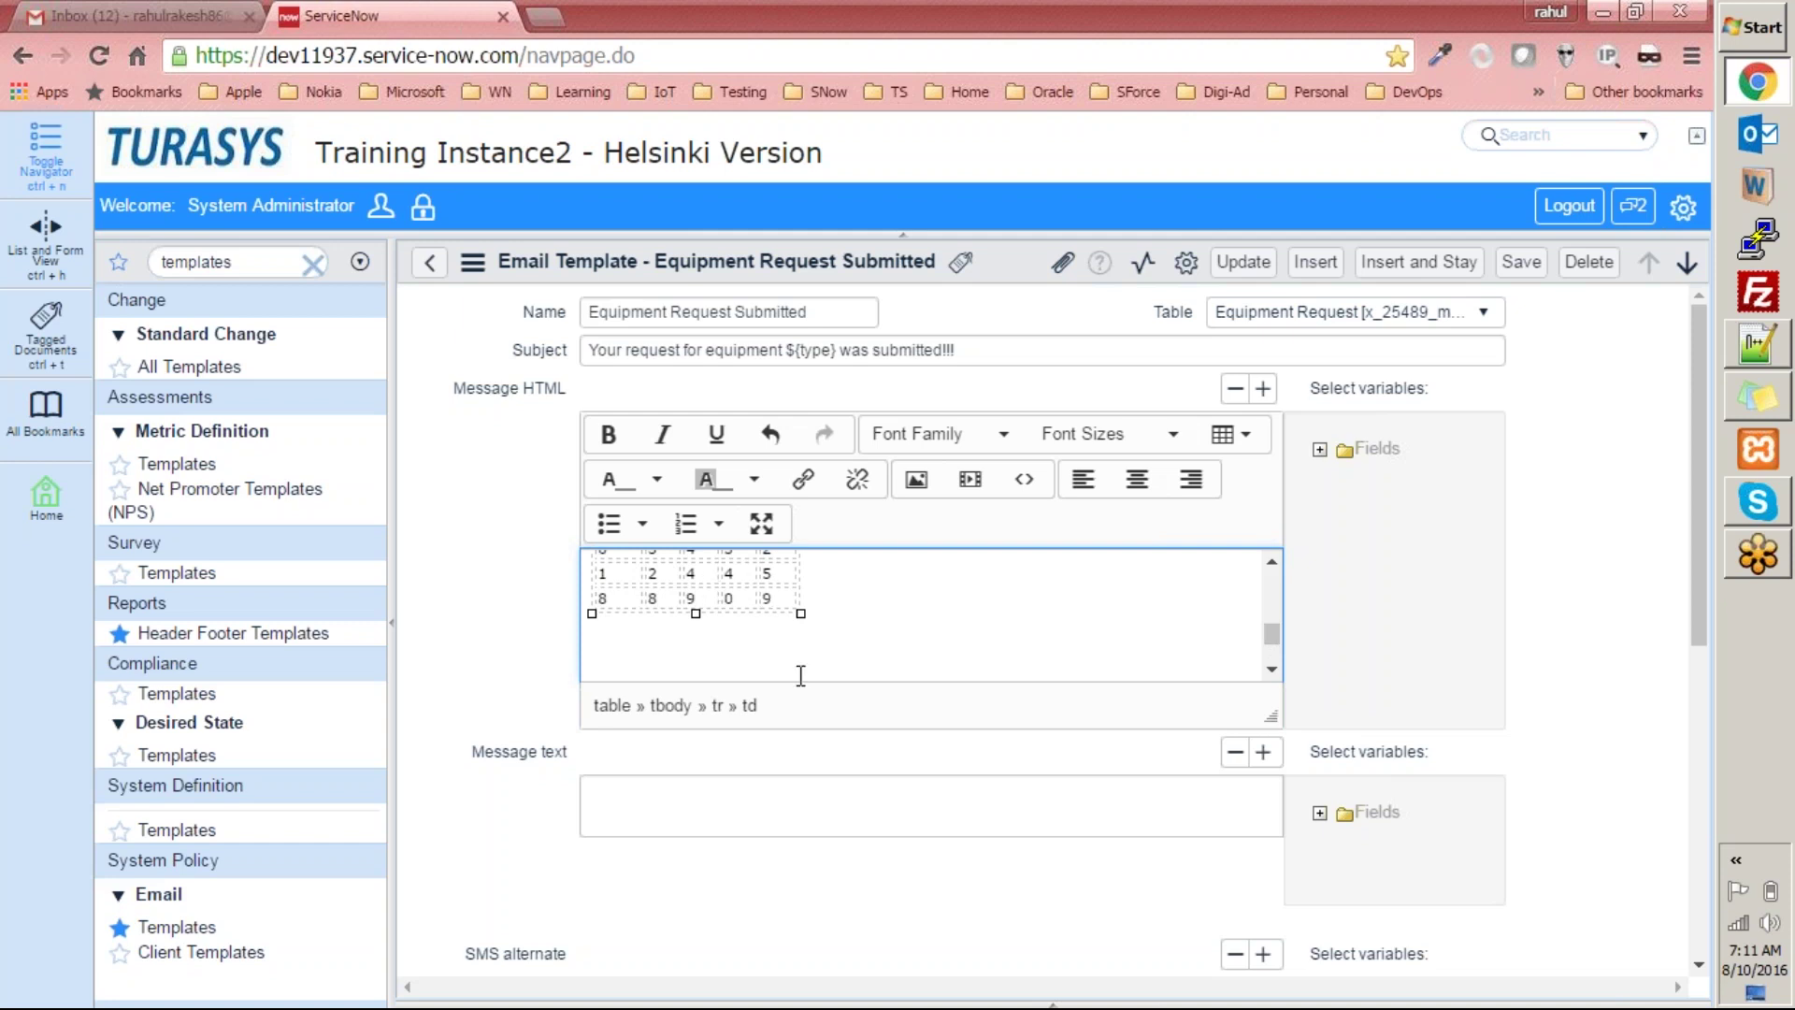
Colour all of the message text olive on a light green background.
scroll(1109, 580, "up", 5)
scroll(944, 565, "down", 5)
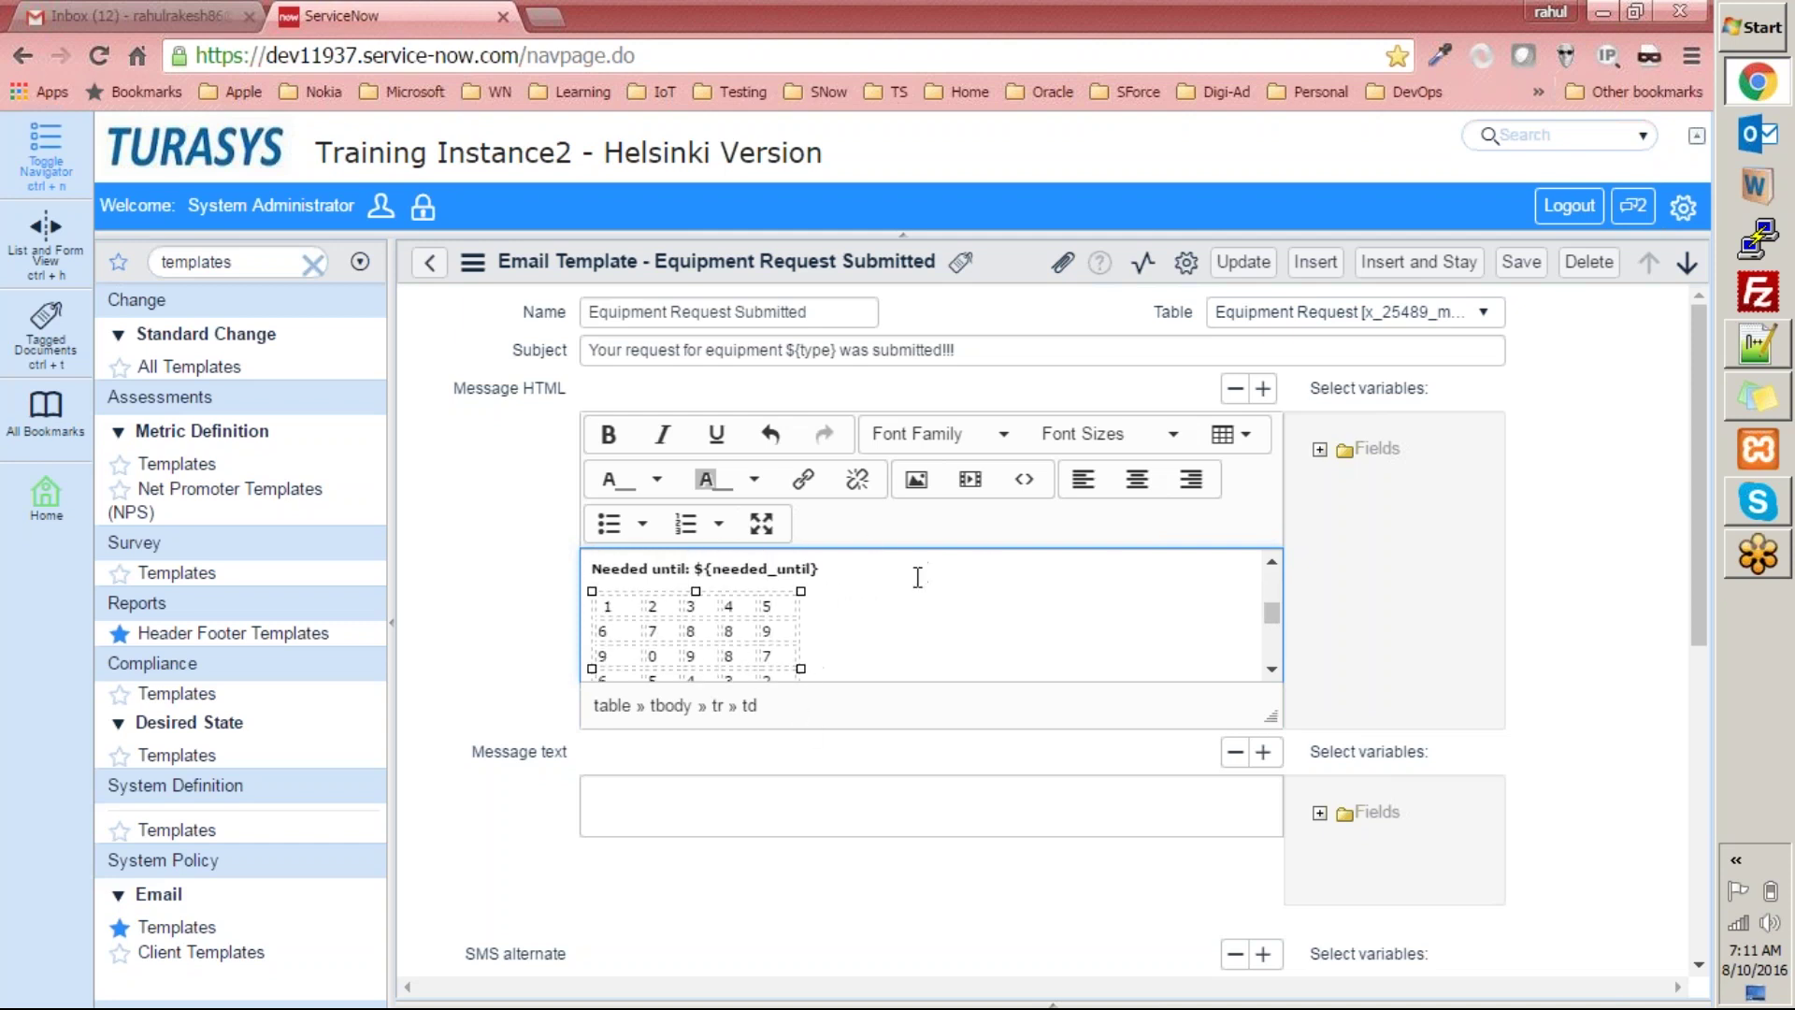
left_click(871, 626)
key("ctrl+a")
left_click(657, 478)
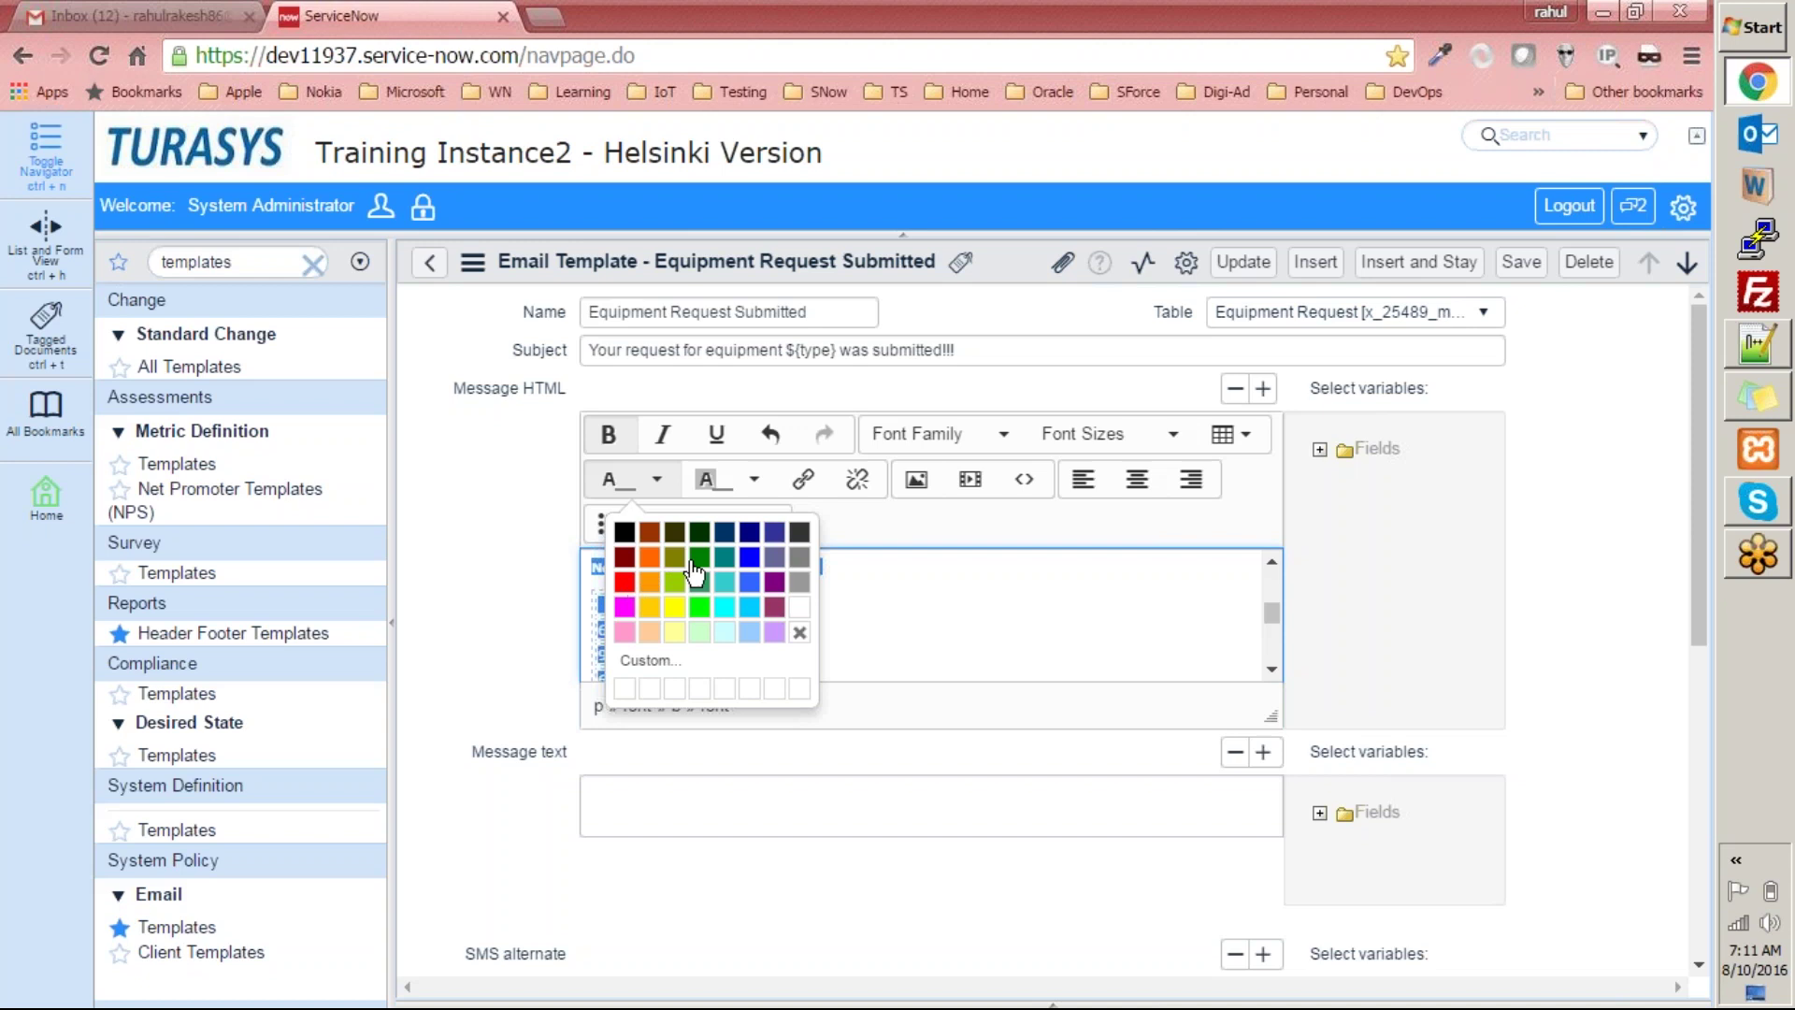
left_click(674, 558)
scroll(899, 610, "up", 5)
left_click(754, 481)
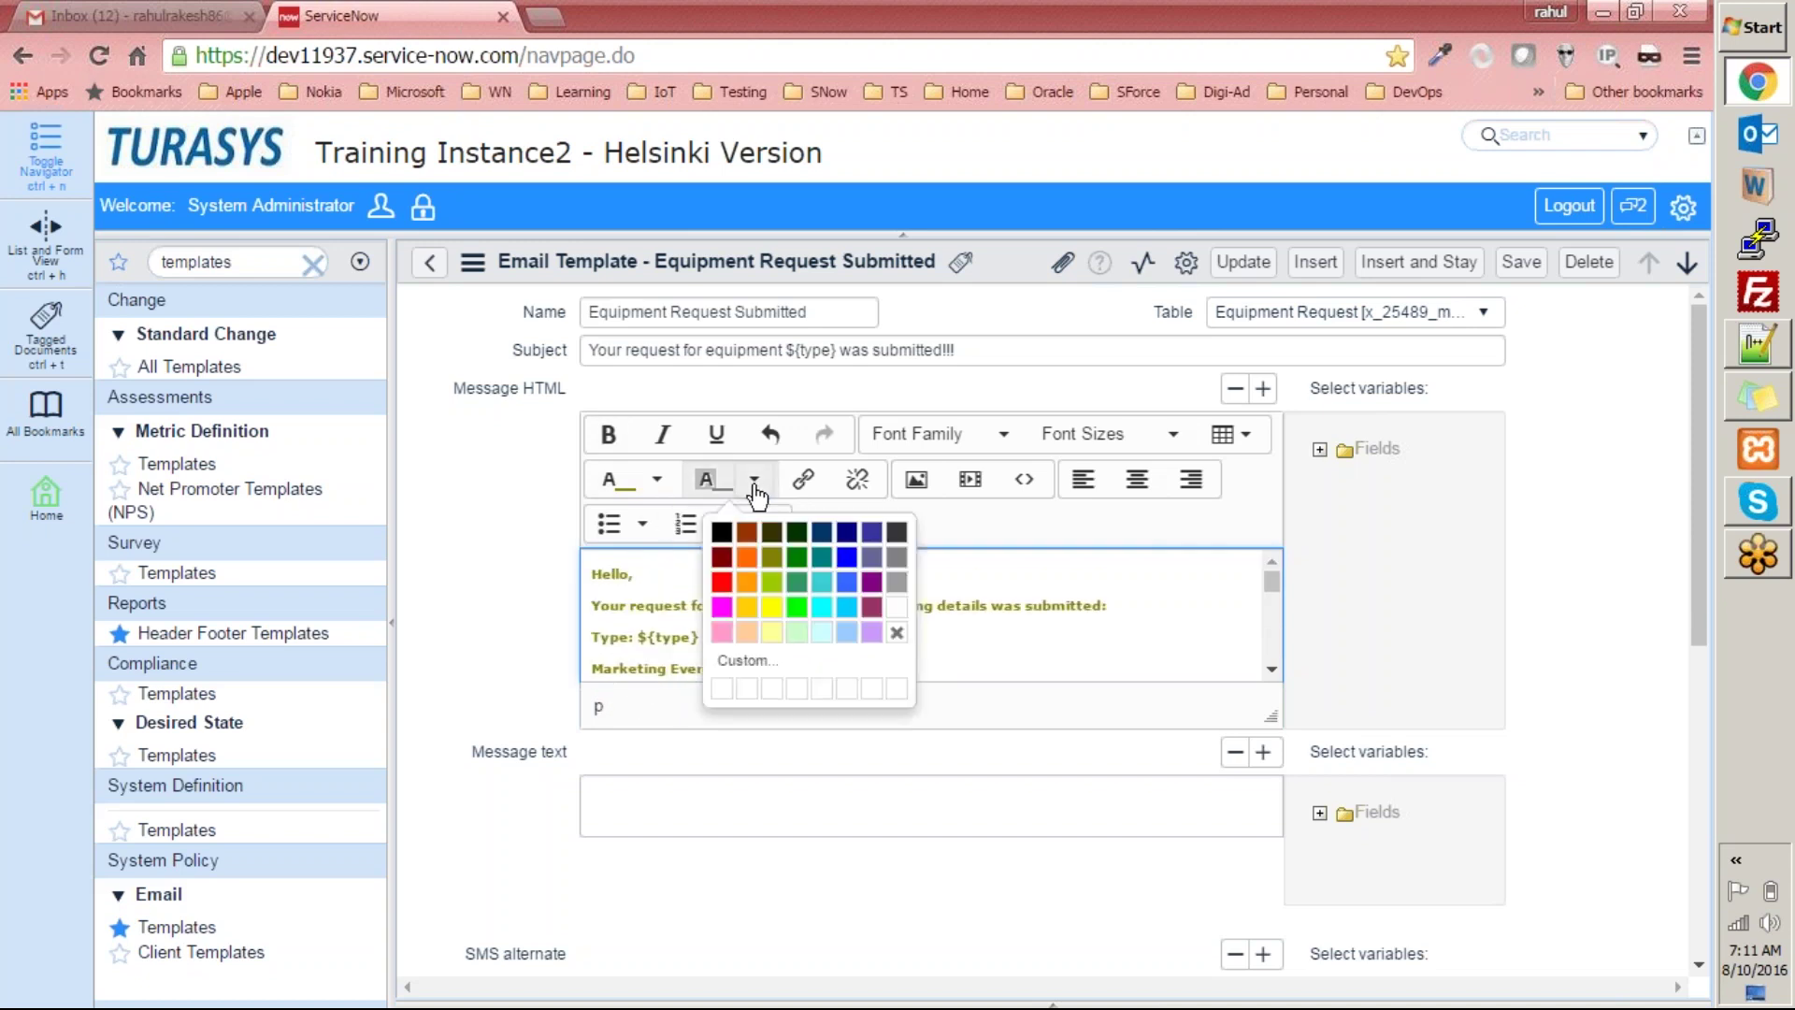
left_click(798, 636)
Add the word 'Link' on its own line above Thanks, and select it.
left_click(870, 604)
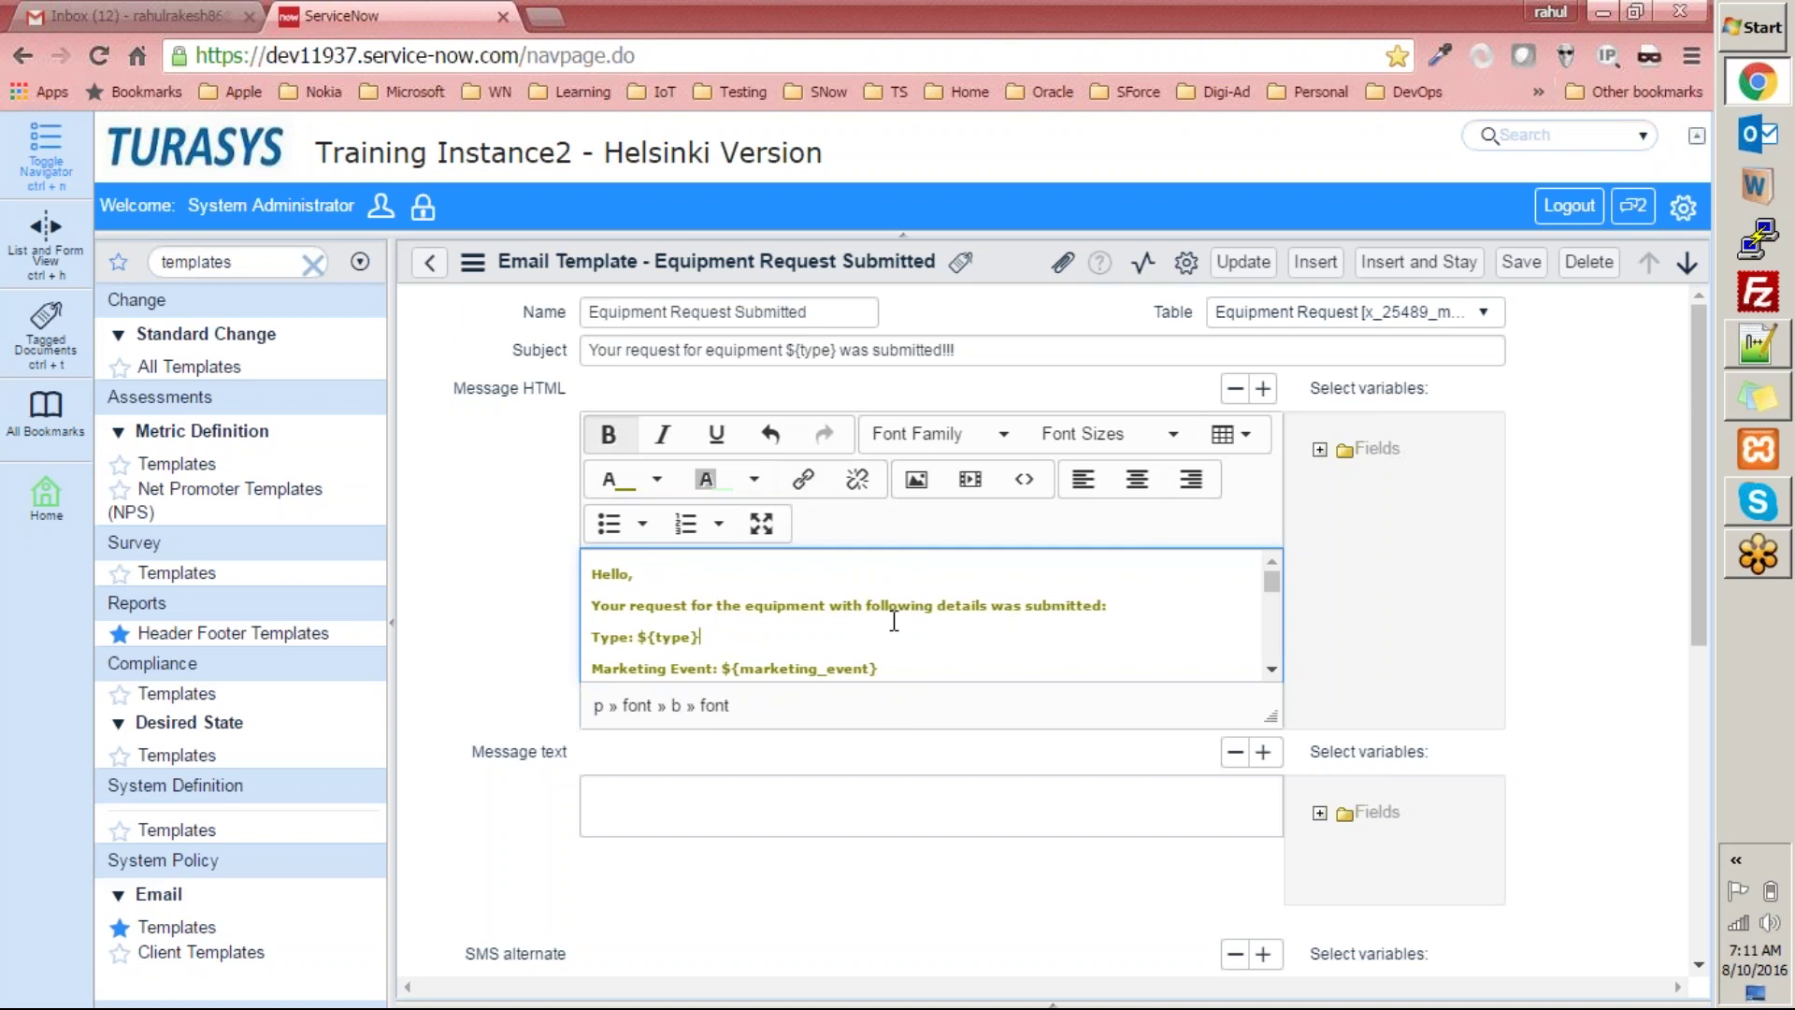
scroll(888, 622, "down", 5)
scroll(689, 603, "down", 2)
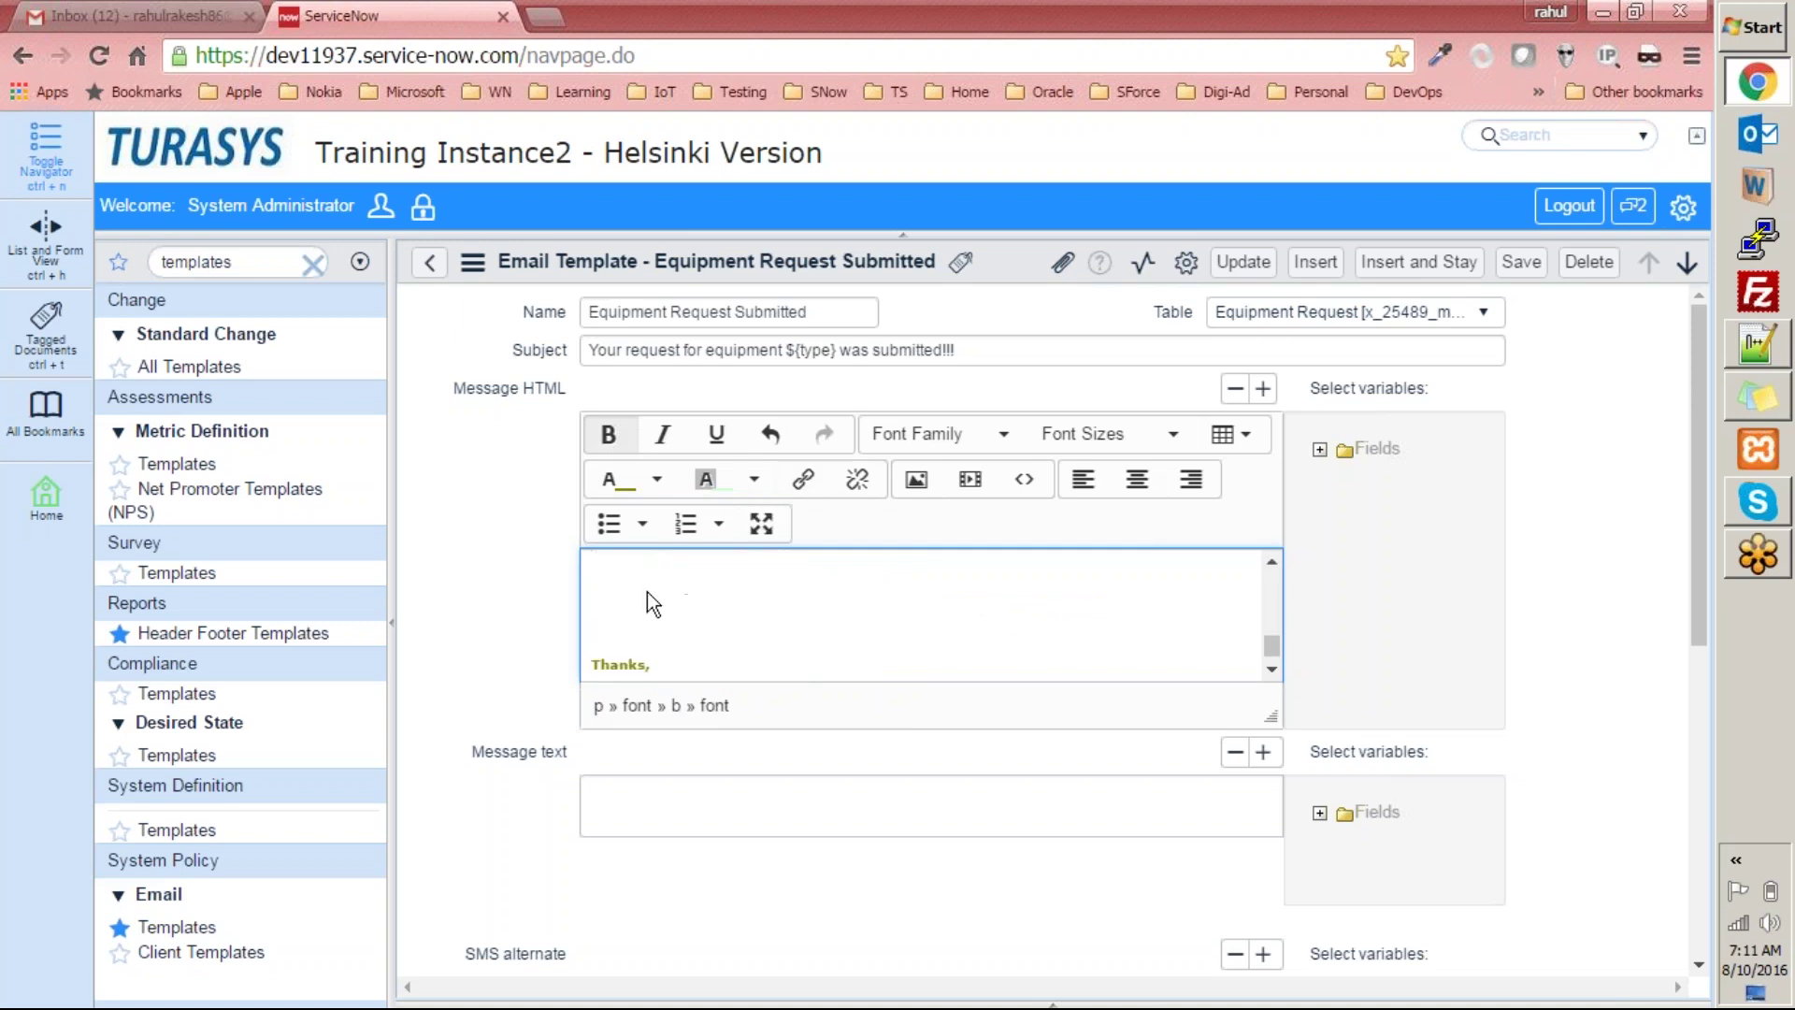
type("Link")
key("shift+Home")
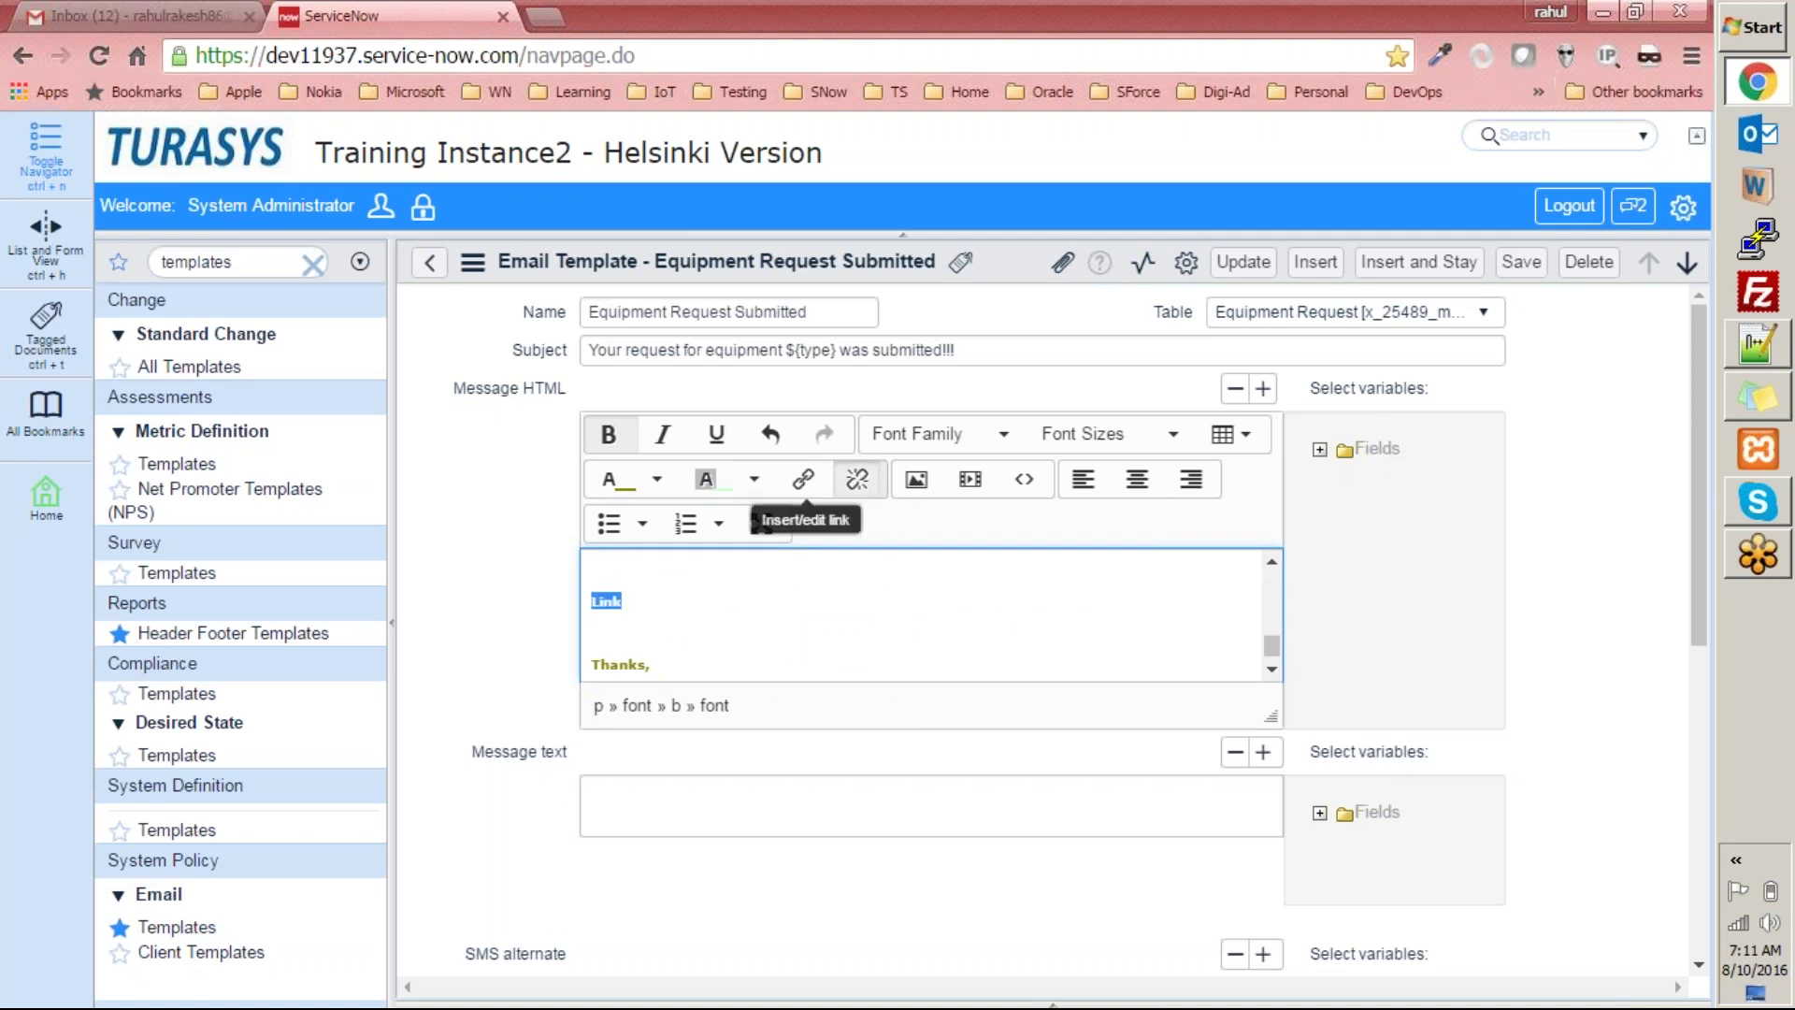
left_click(802, 478)
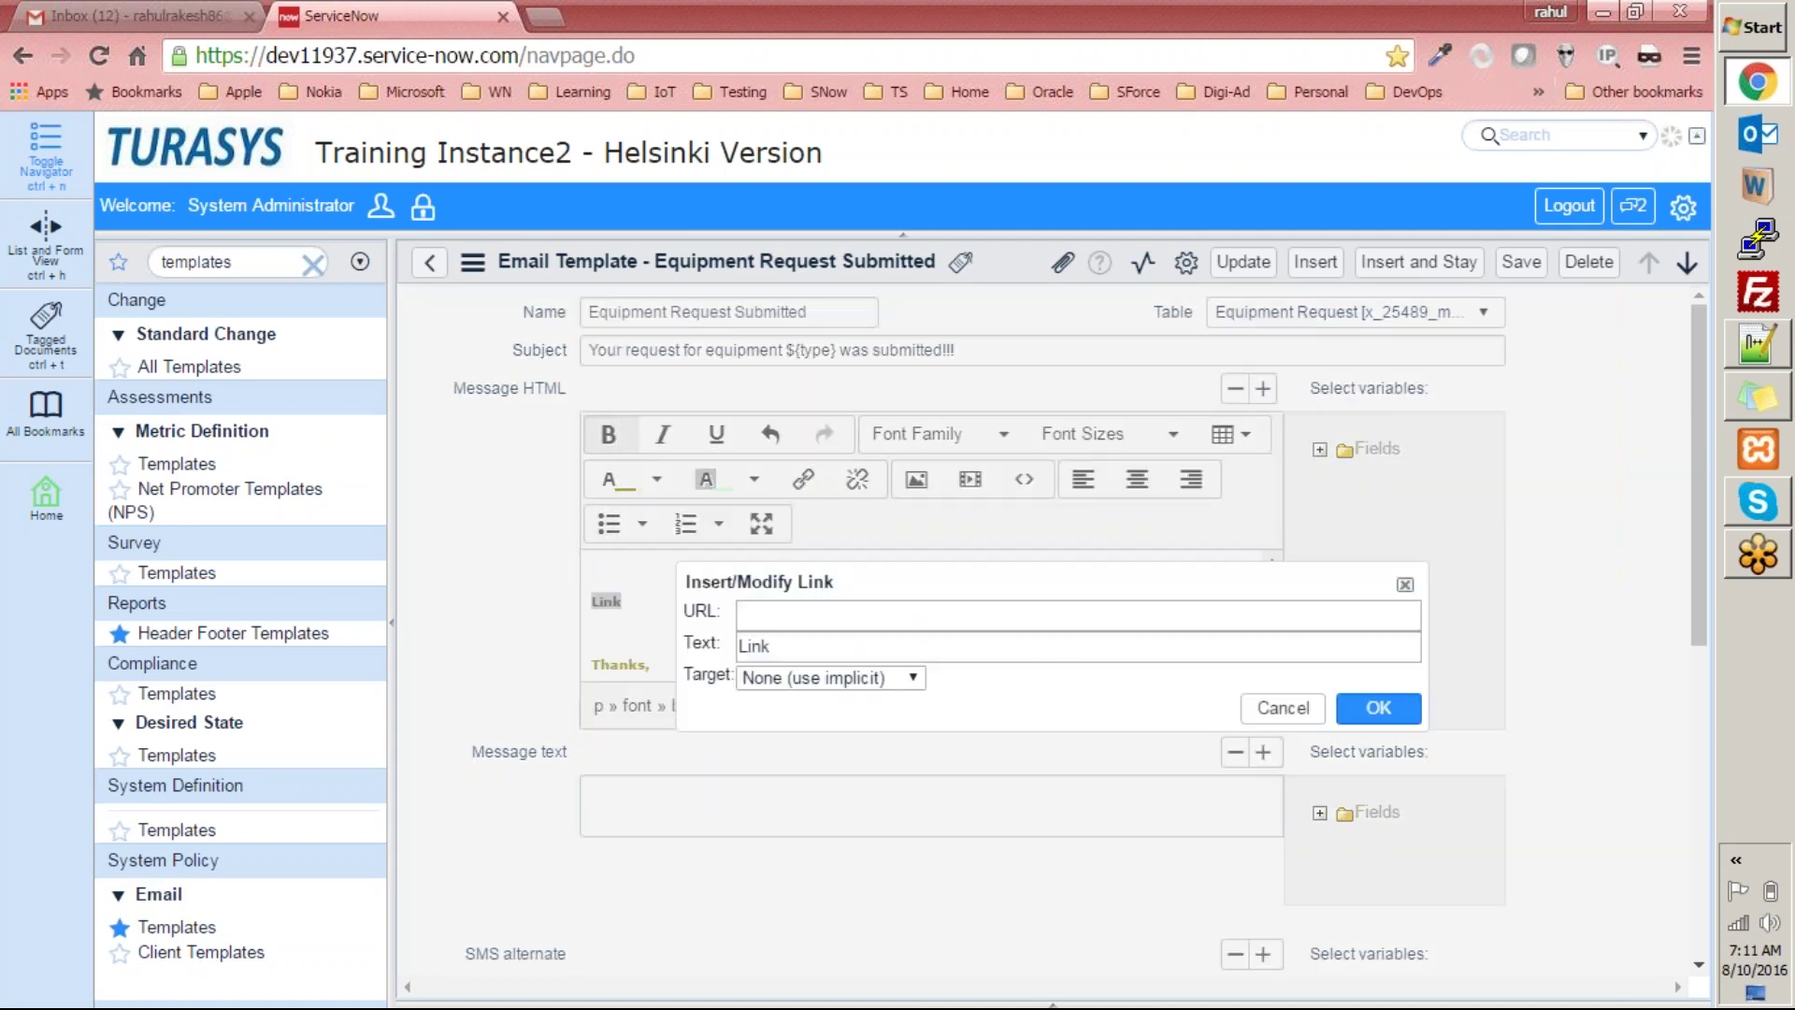
left_click(816, 619)
type("www.google.com")
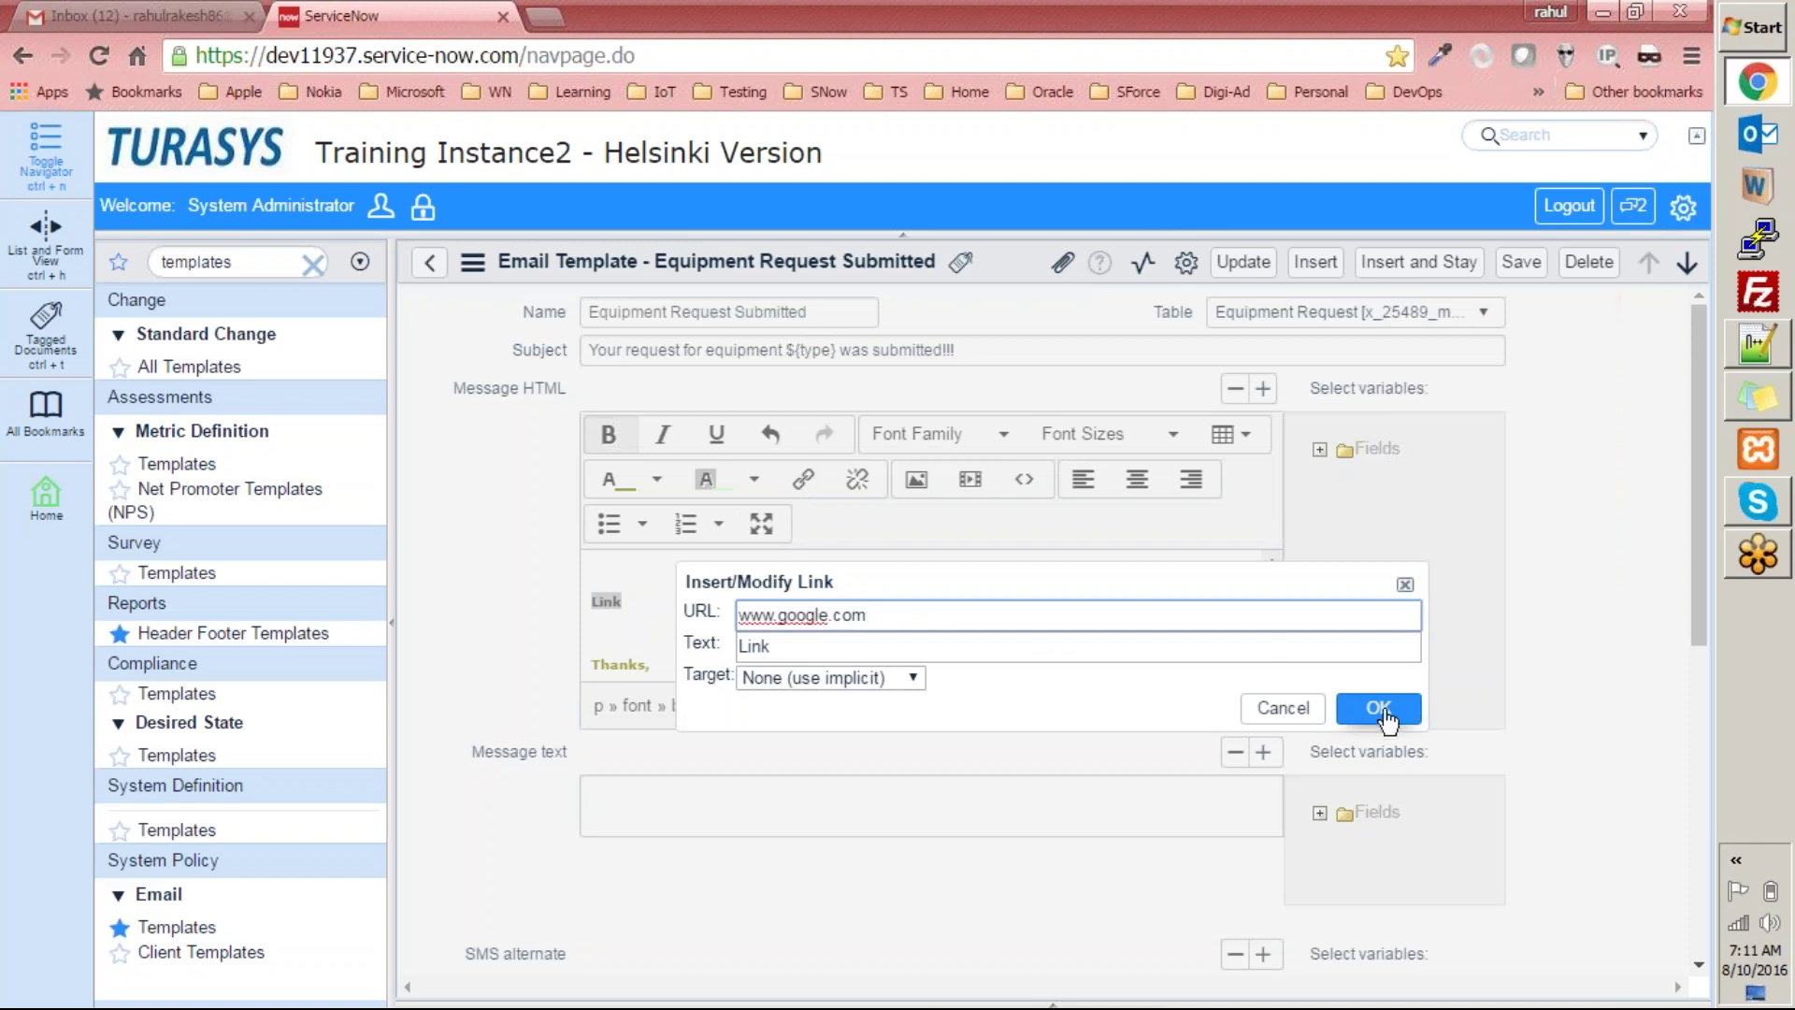
left_click(915, 678)
left_click(916, 683)
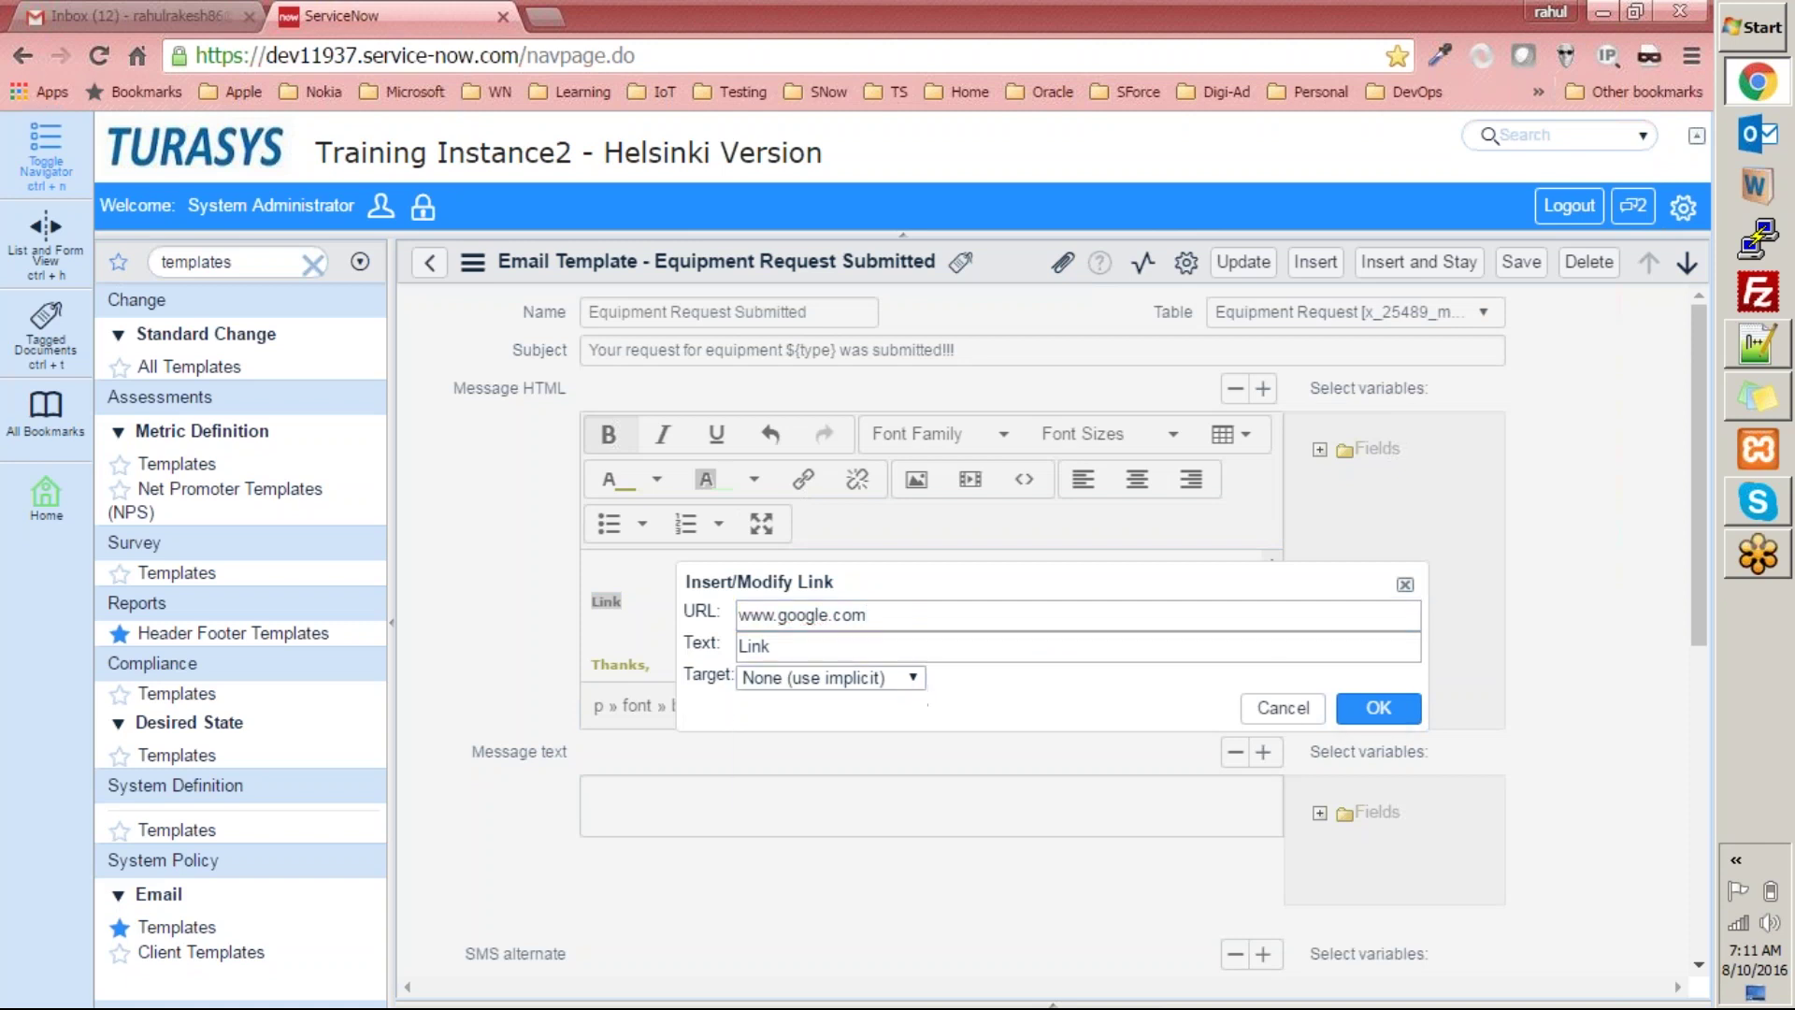
left_click(1378, 707)
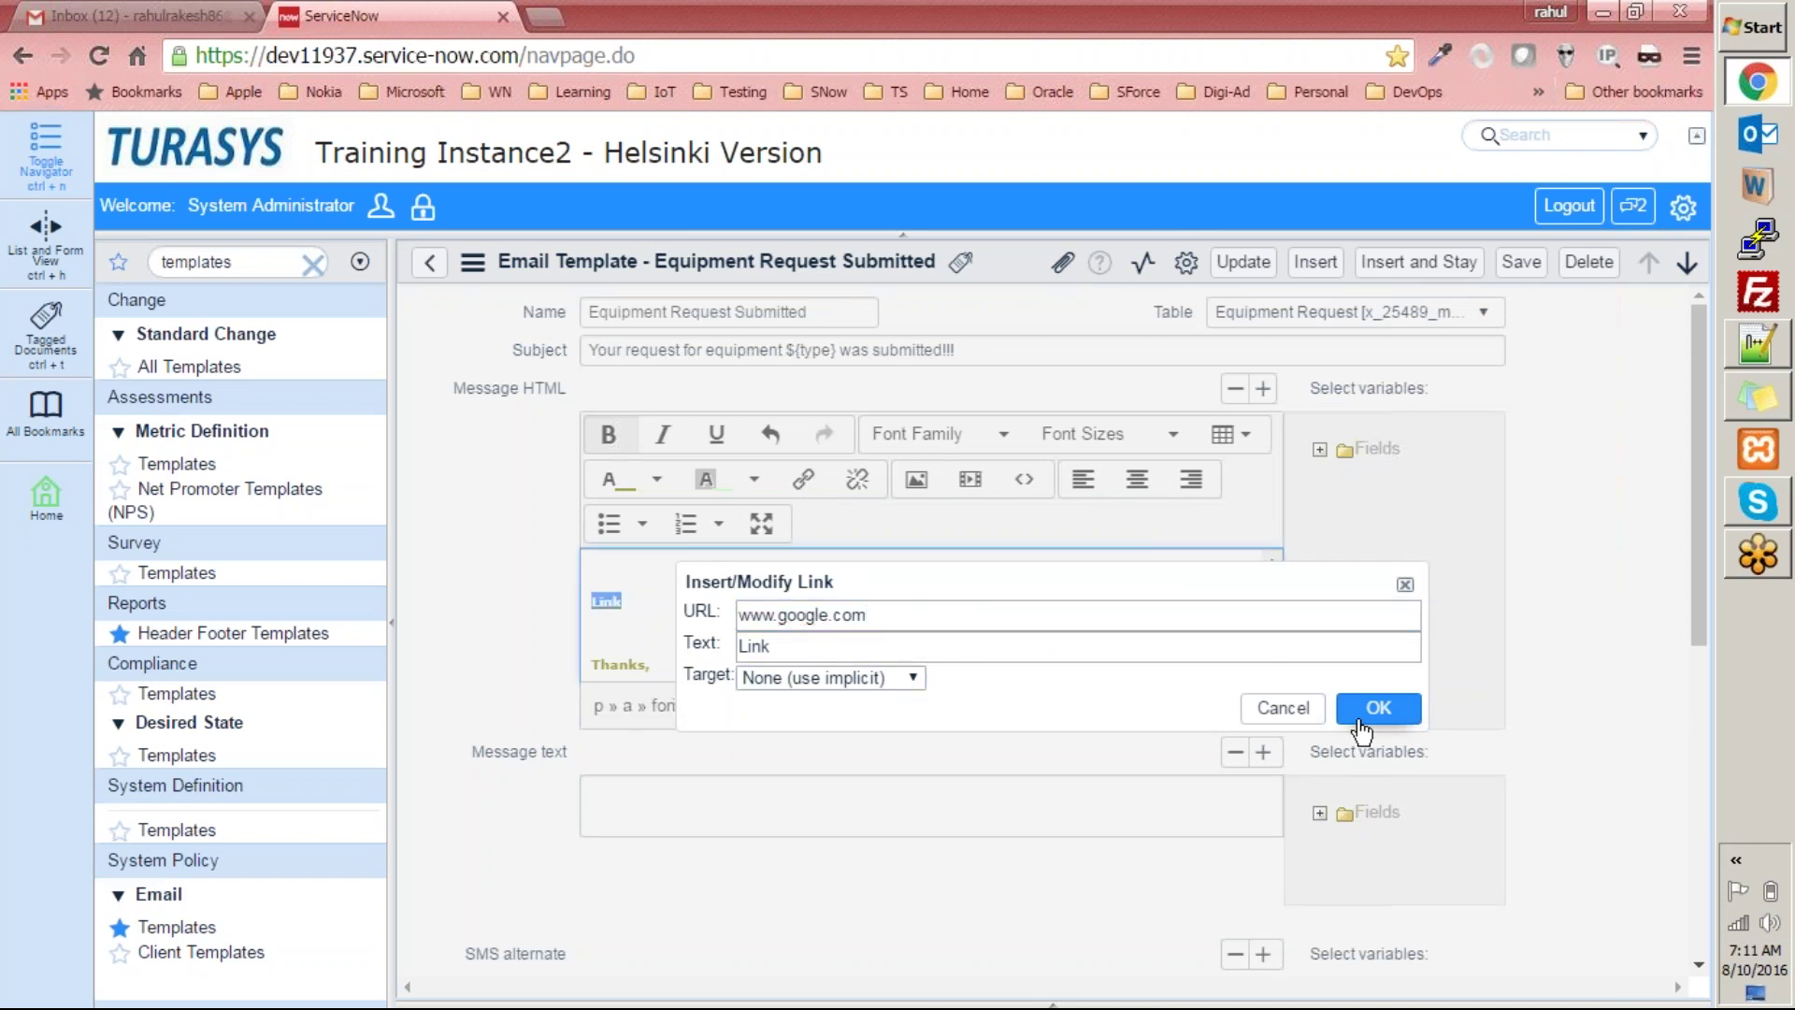
left_click(834, 644)
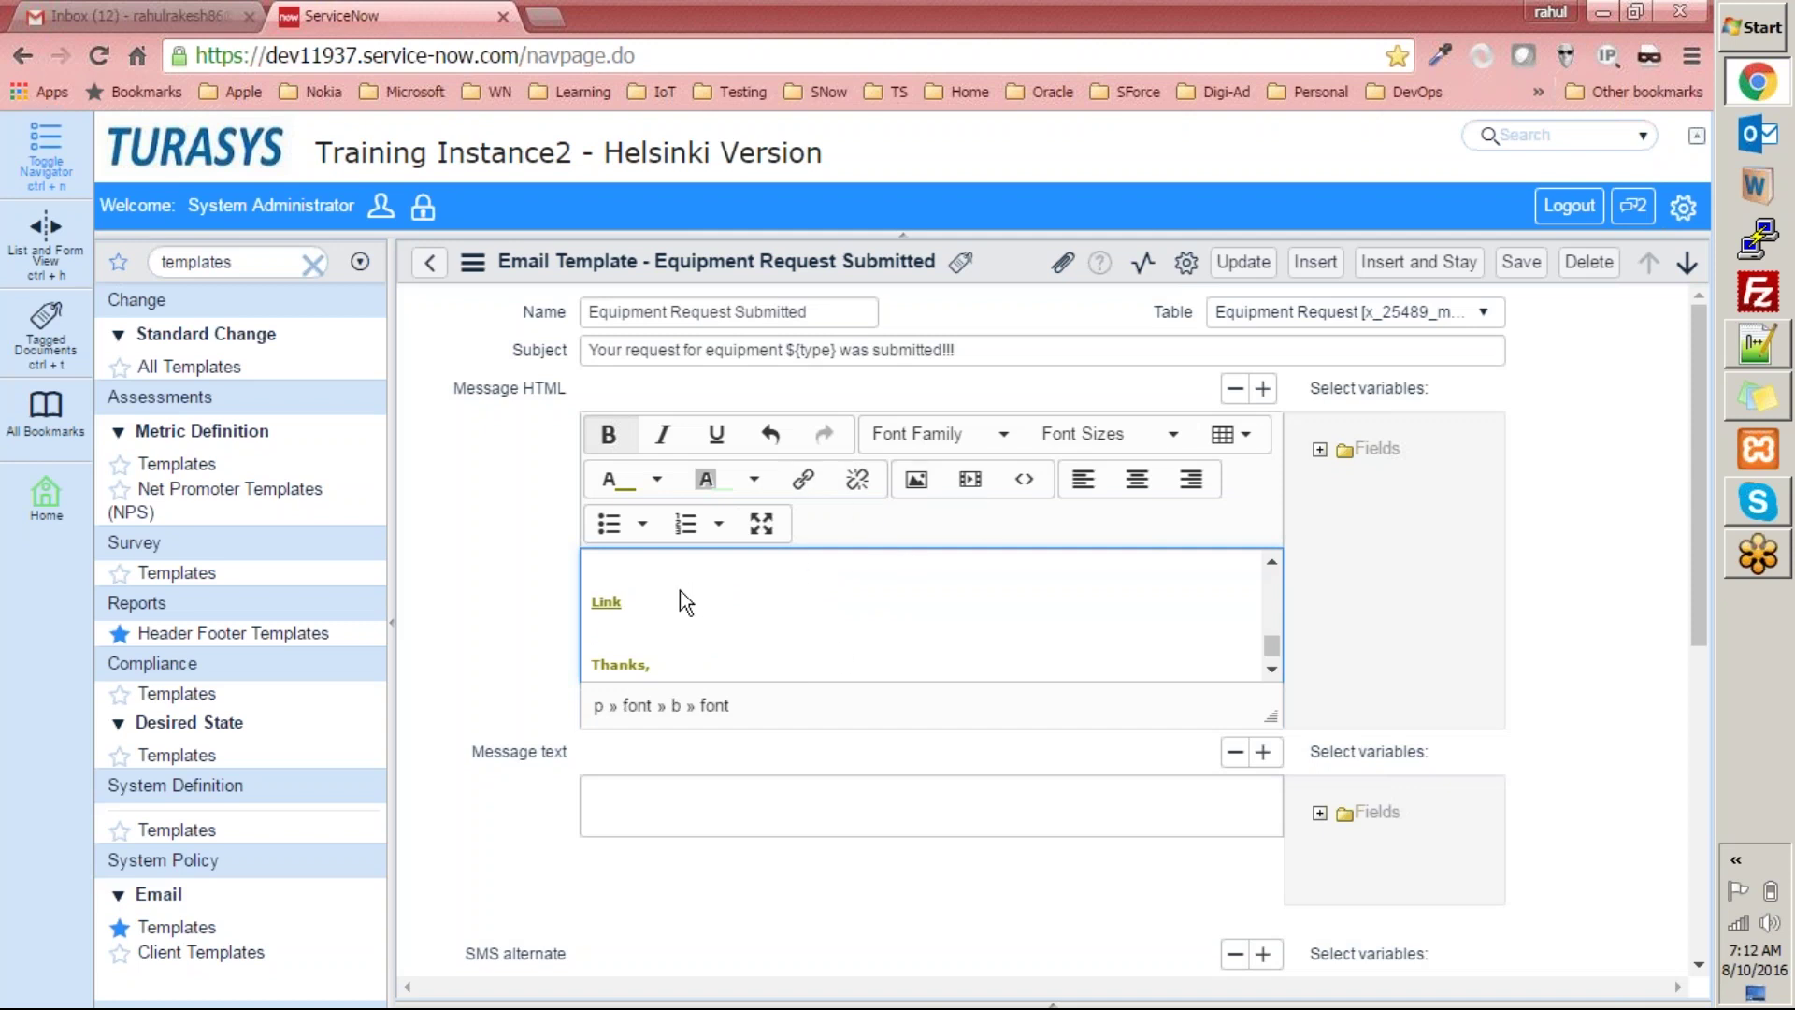
Insert the first library image into the message and add an empty line below it.
left_click(913, 495)
left_click(946, 412)
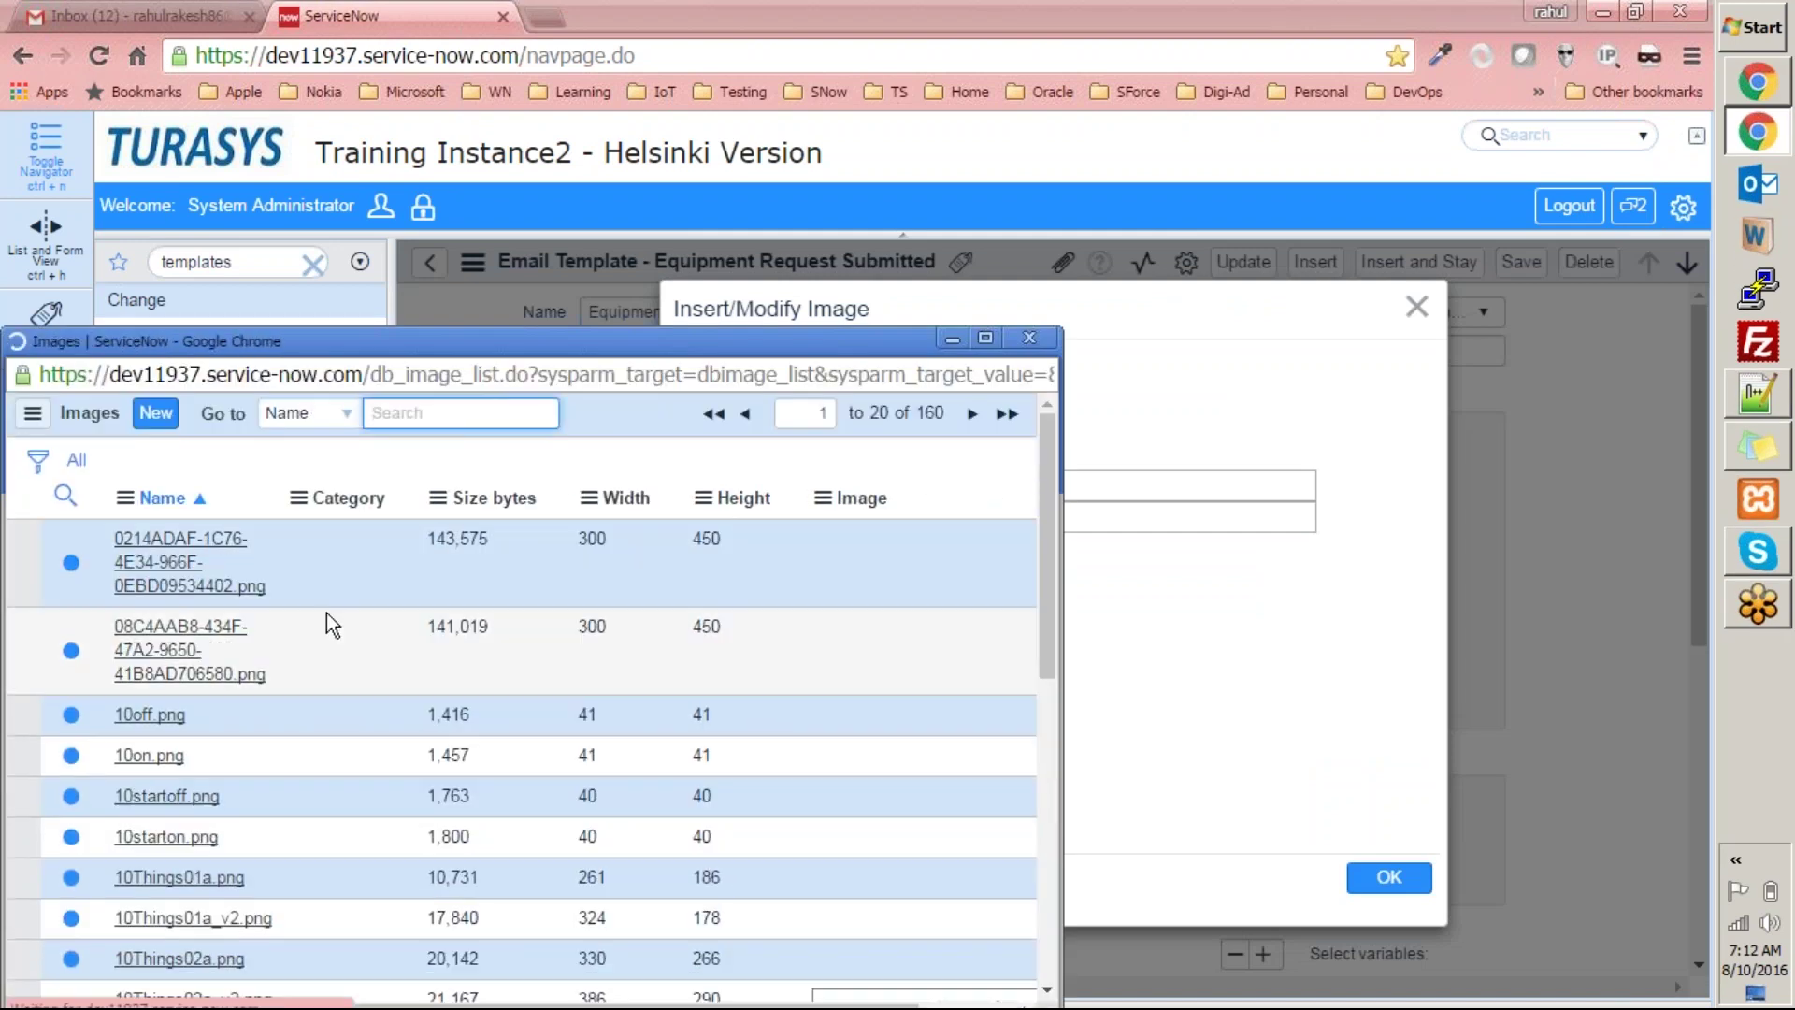
scroll(962, 733, "down", 3)
scroll(963, 720, "up", 5)
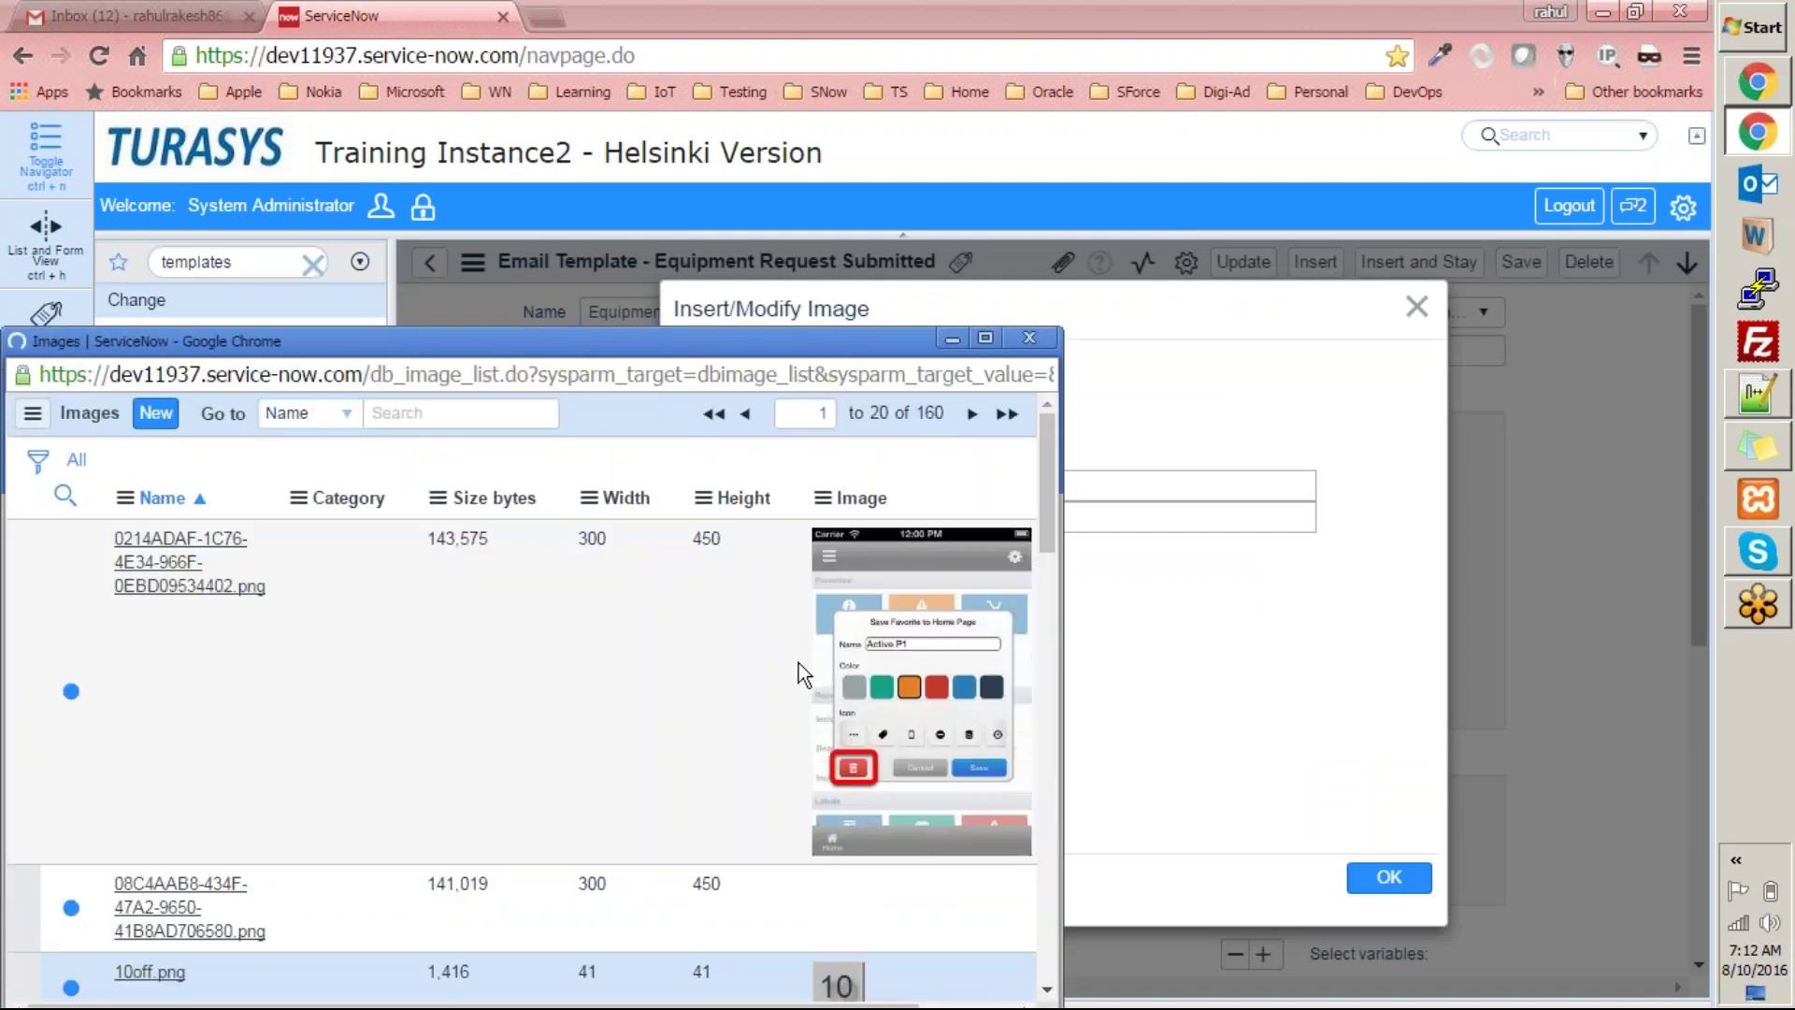
left_click(199, 583)
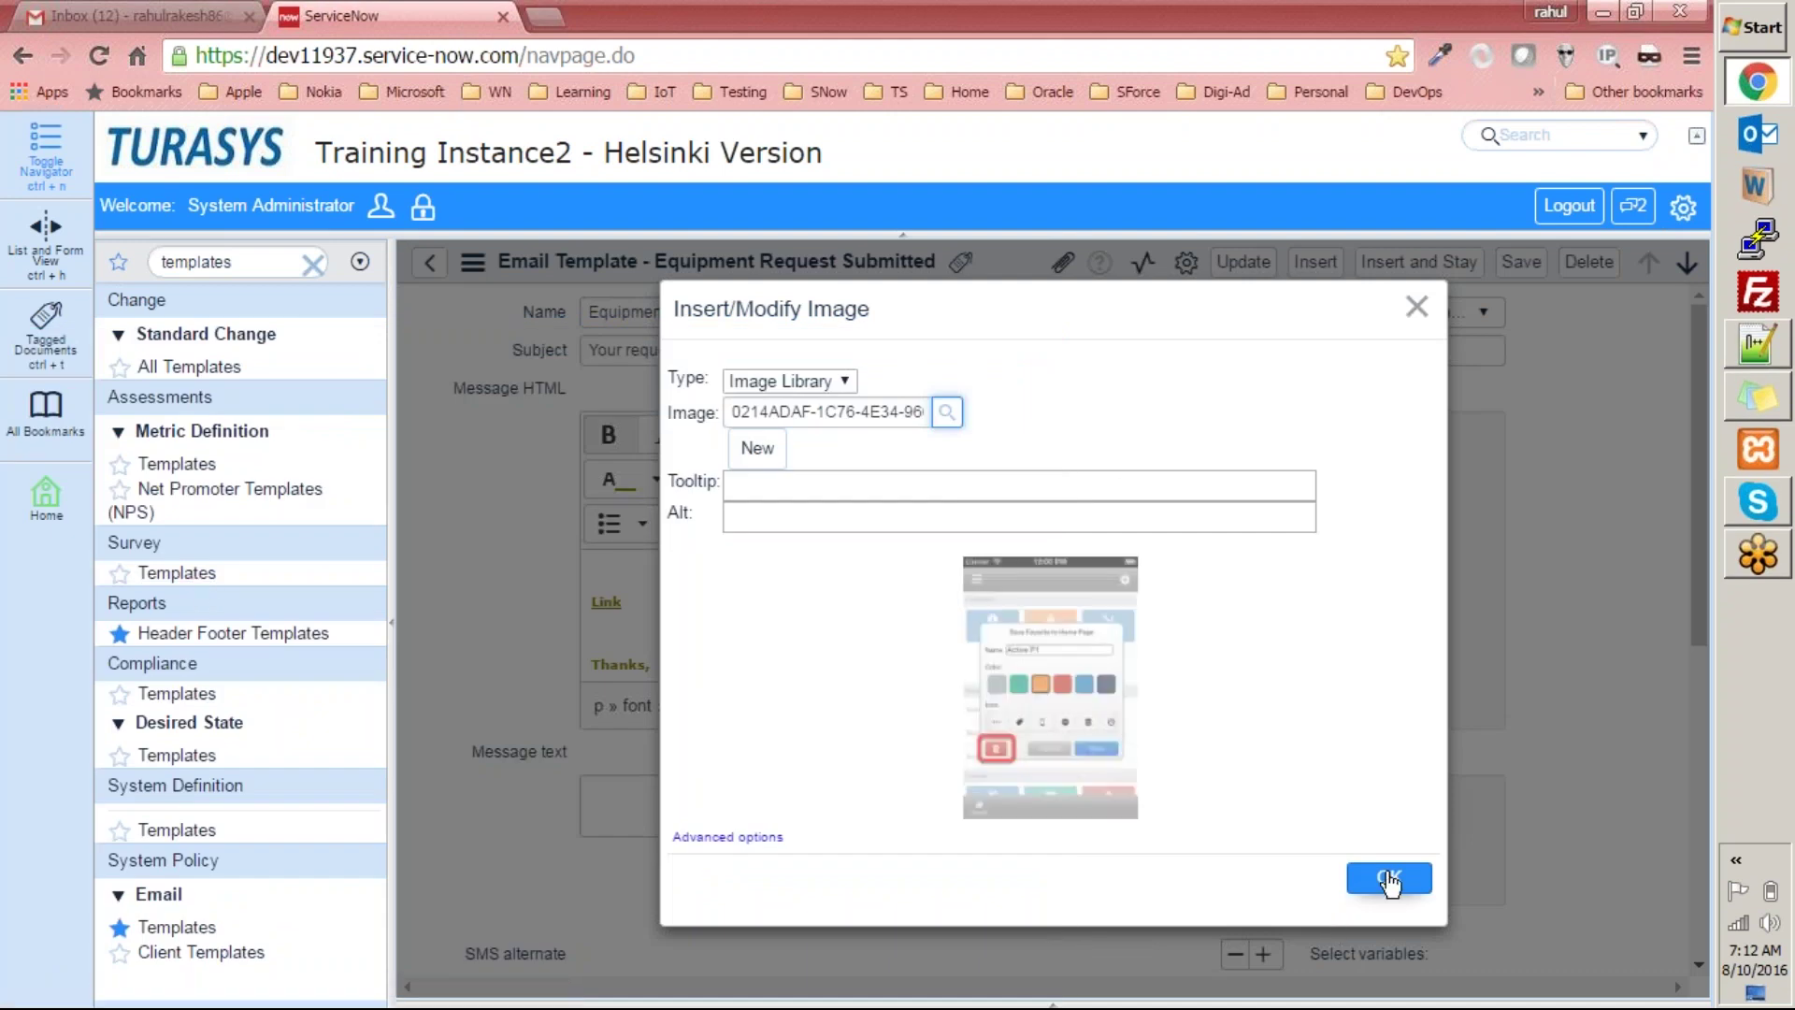
left_click(1389, 877)
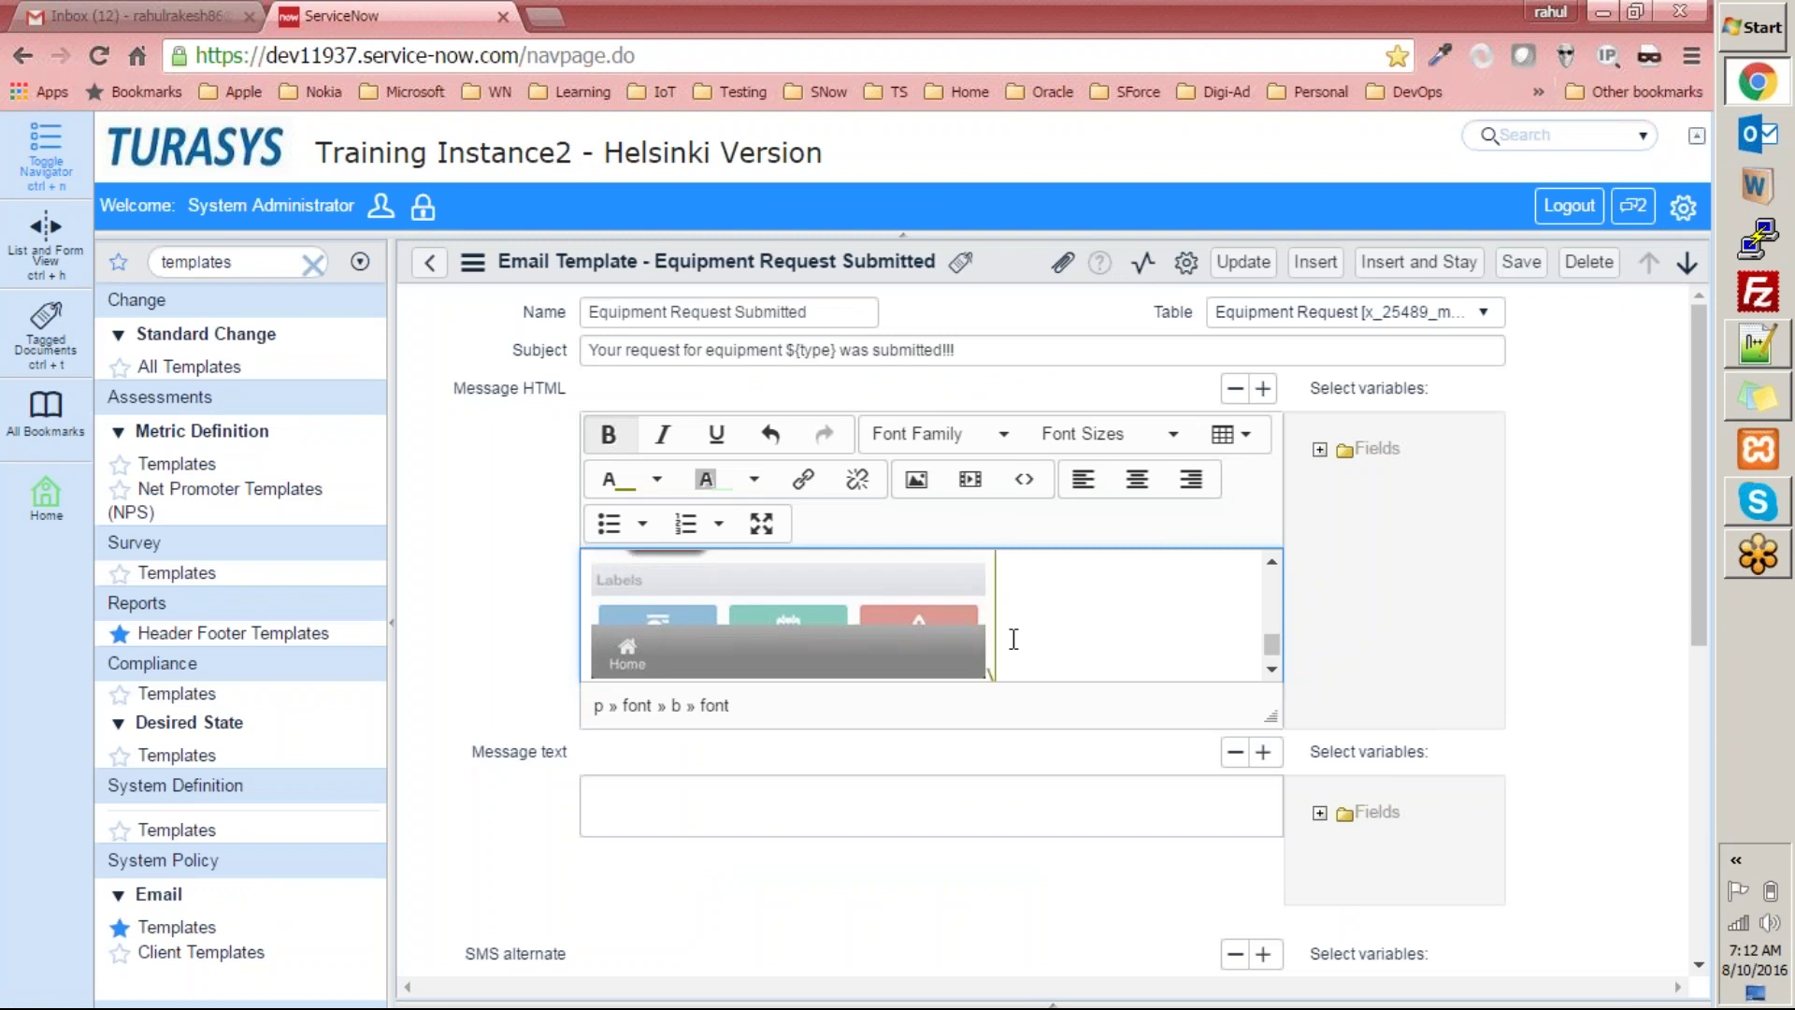
key("Return")
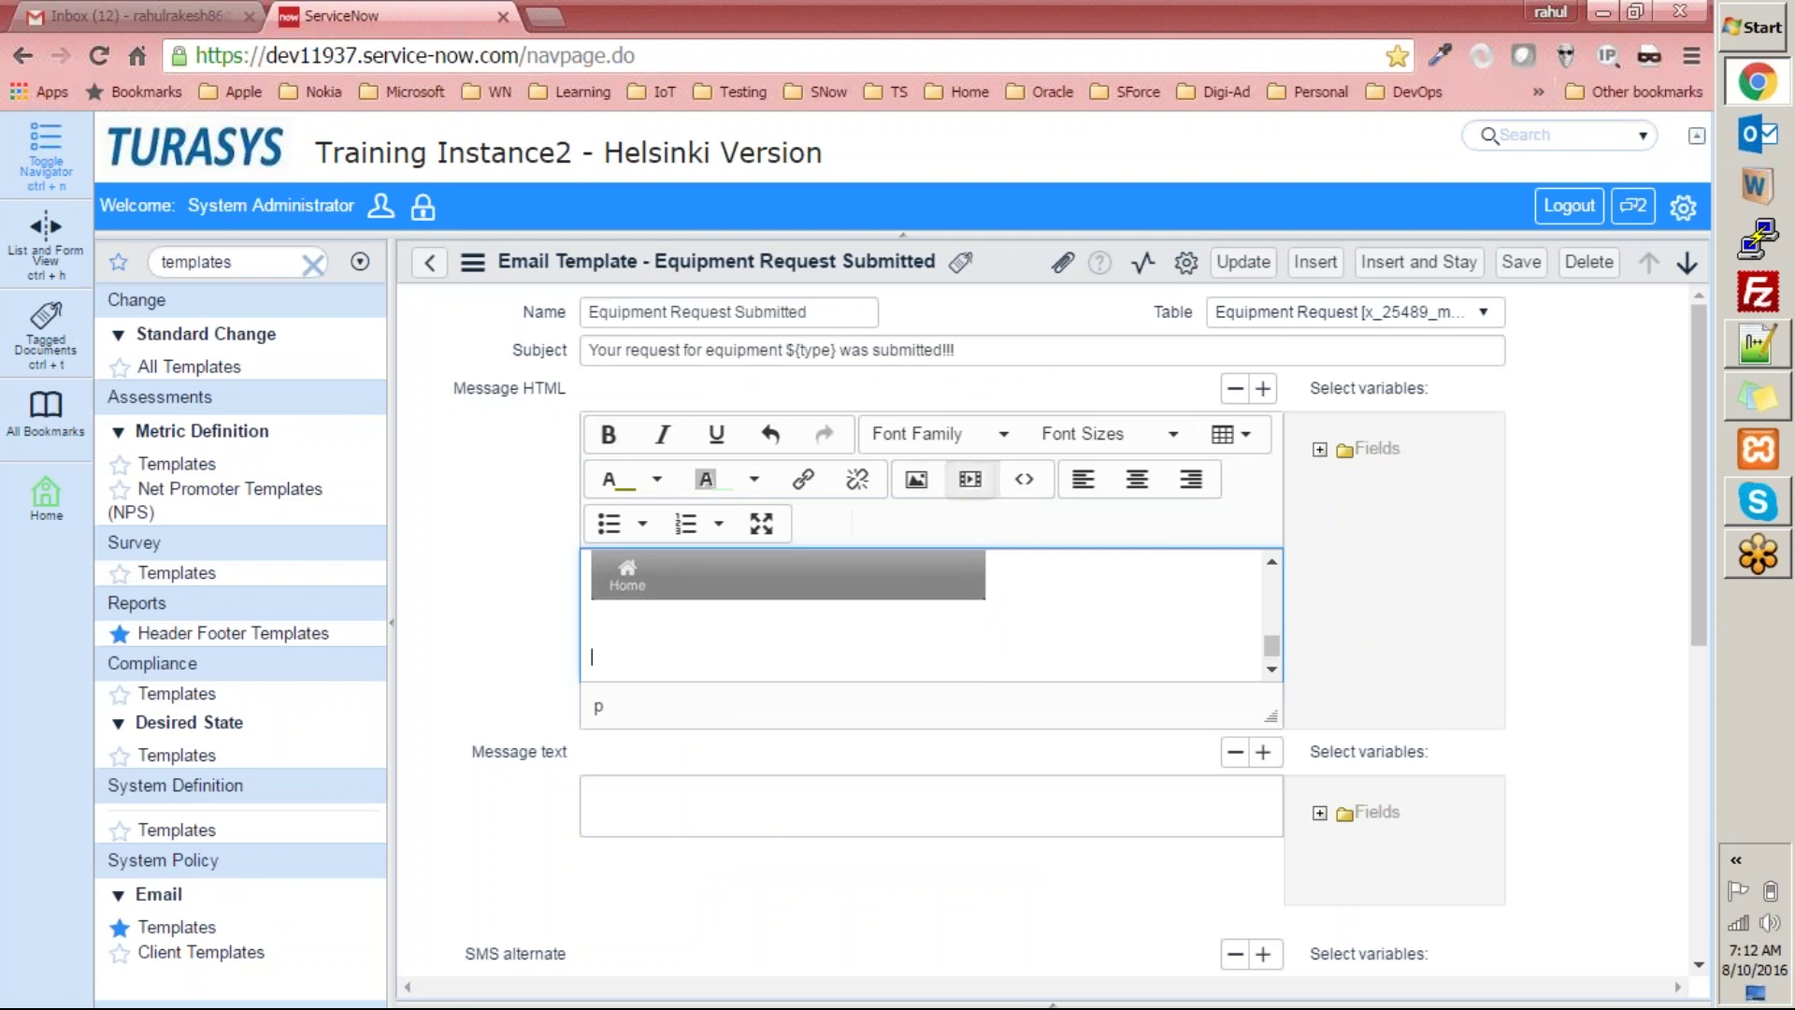
left_click(970, 479)
Switch the video source type to URL, with Advanced options expanded and no file uploaded.
left_click(899, 527)
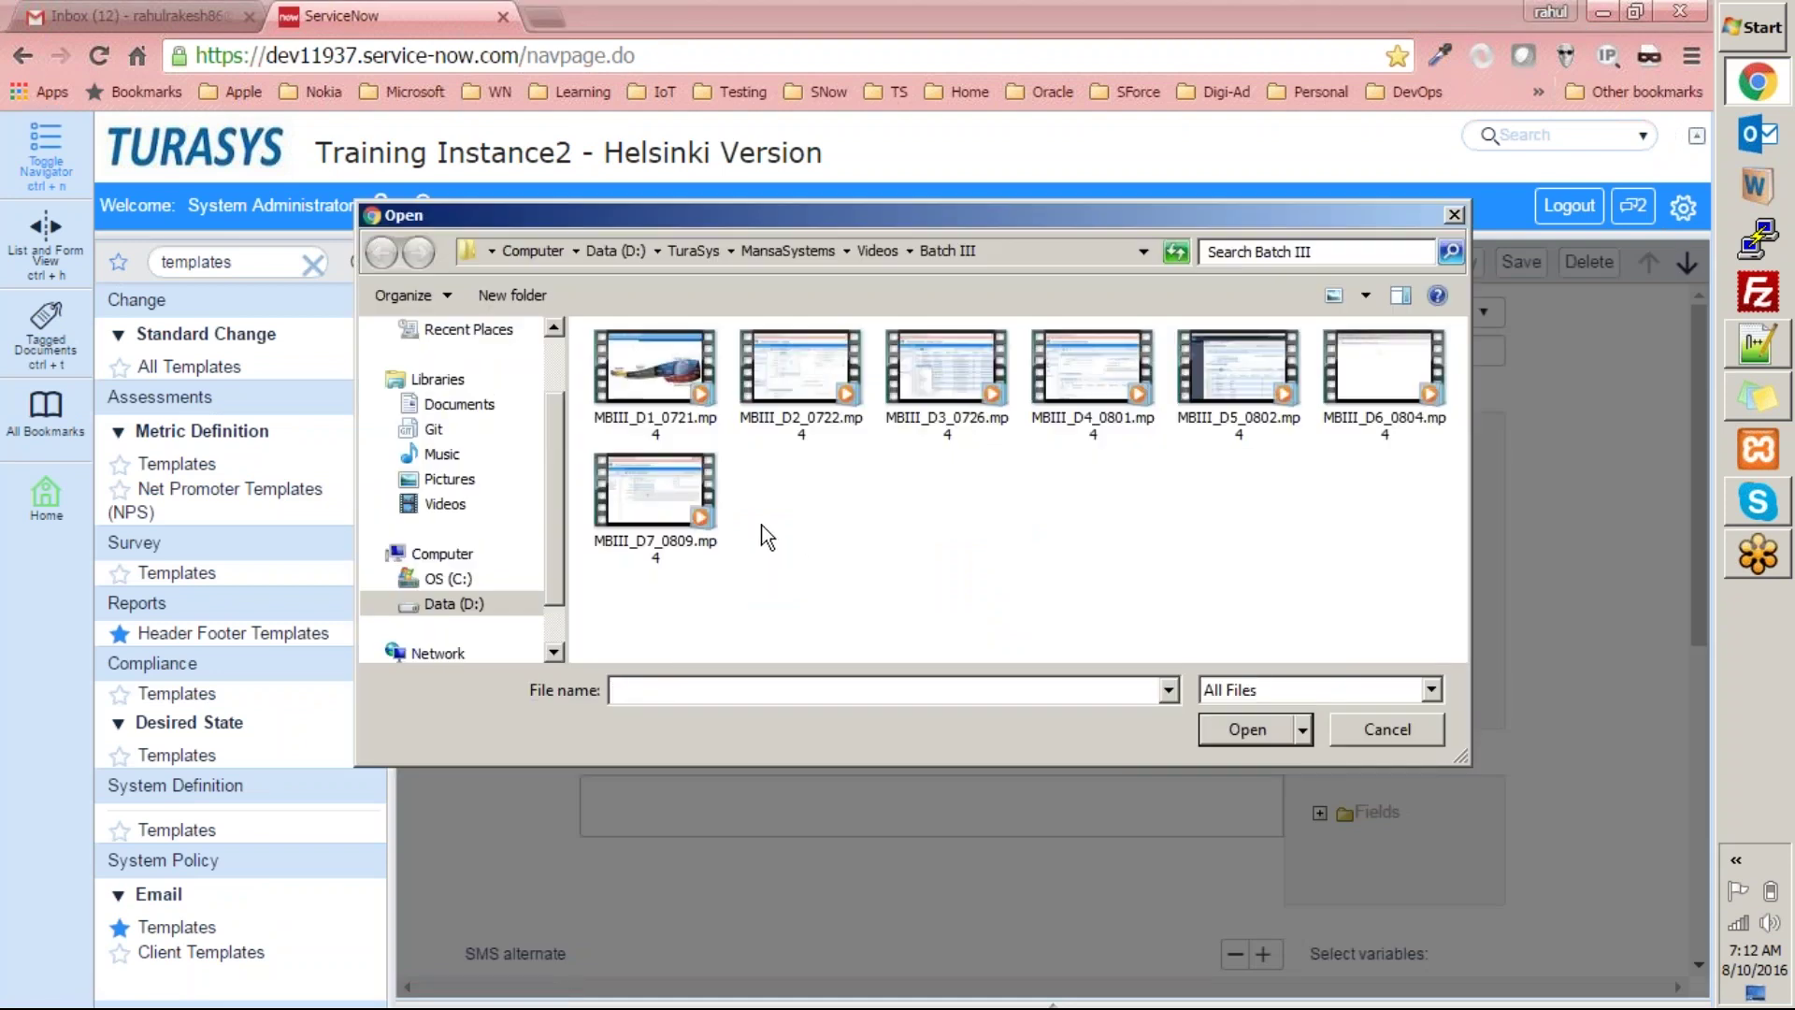
left_click(1454, 214)
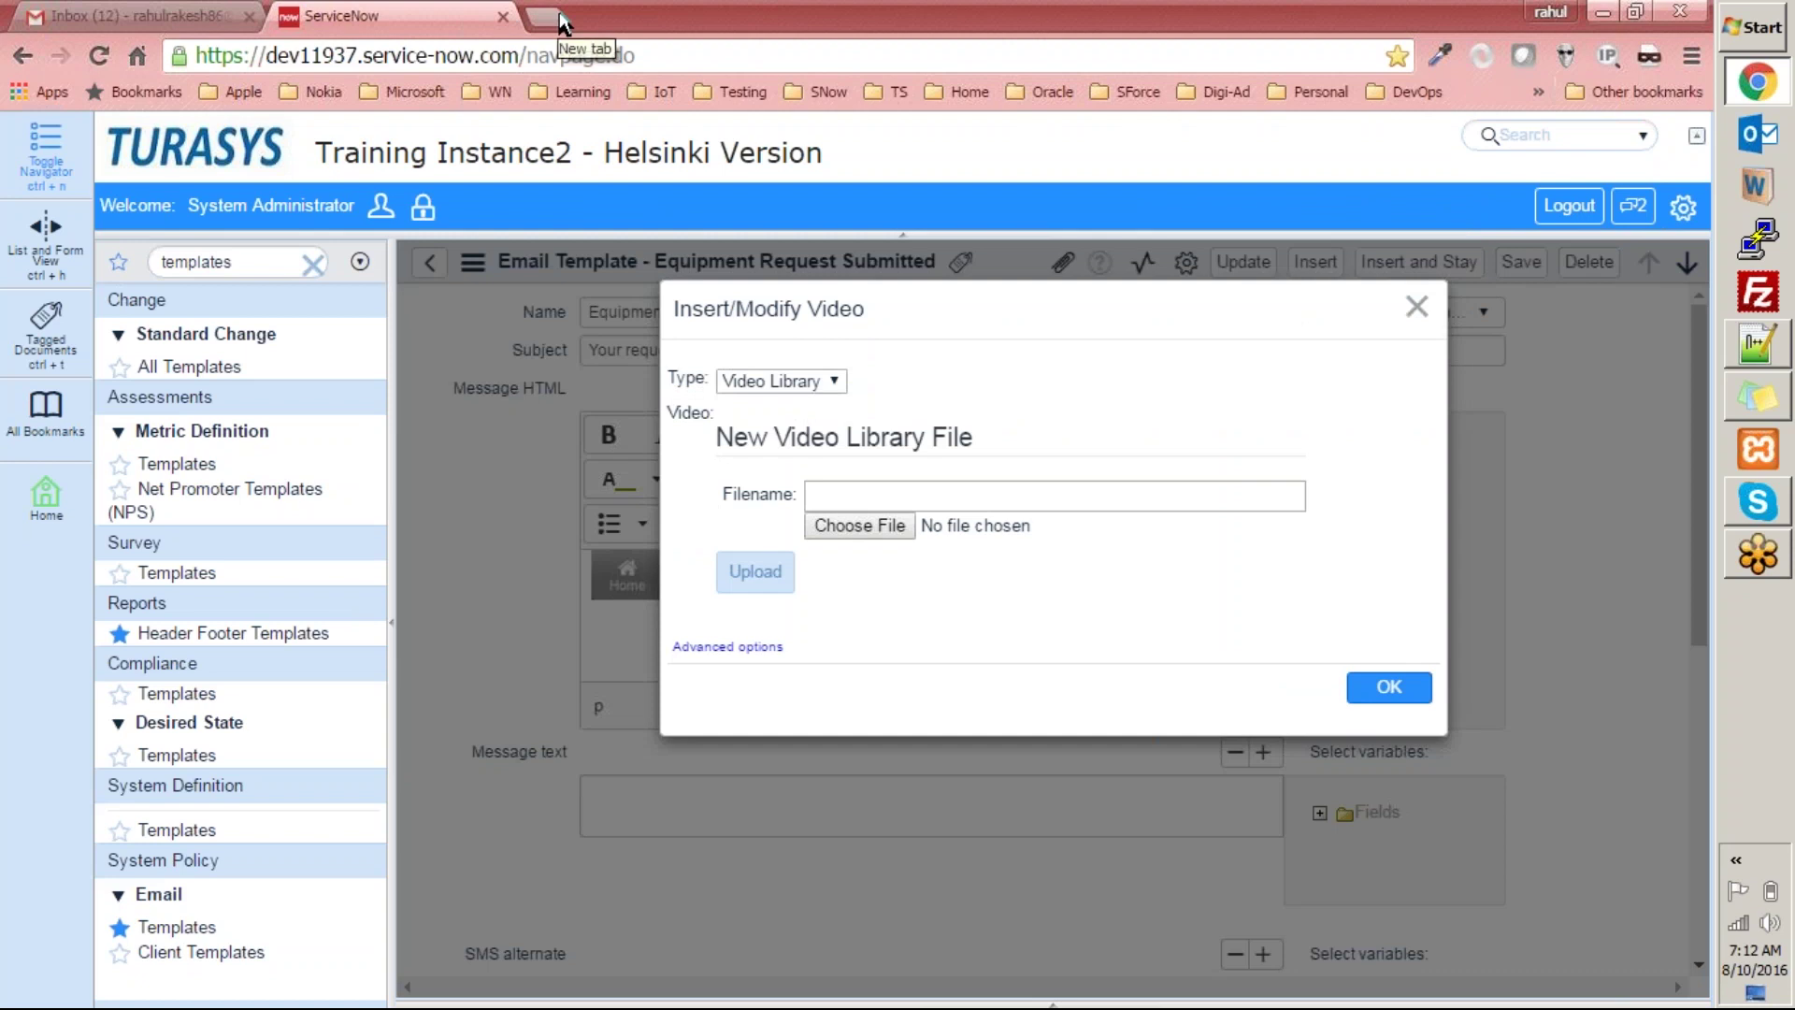
left_click(739, 647)
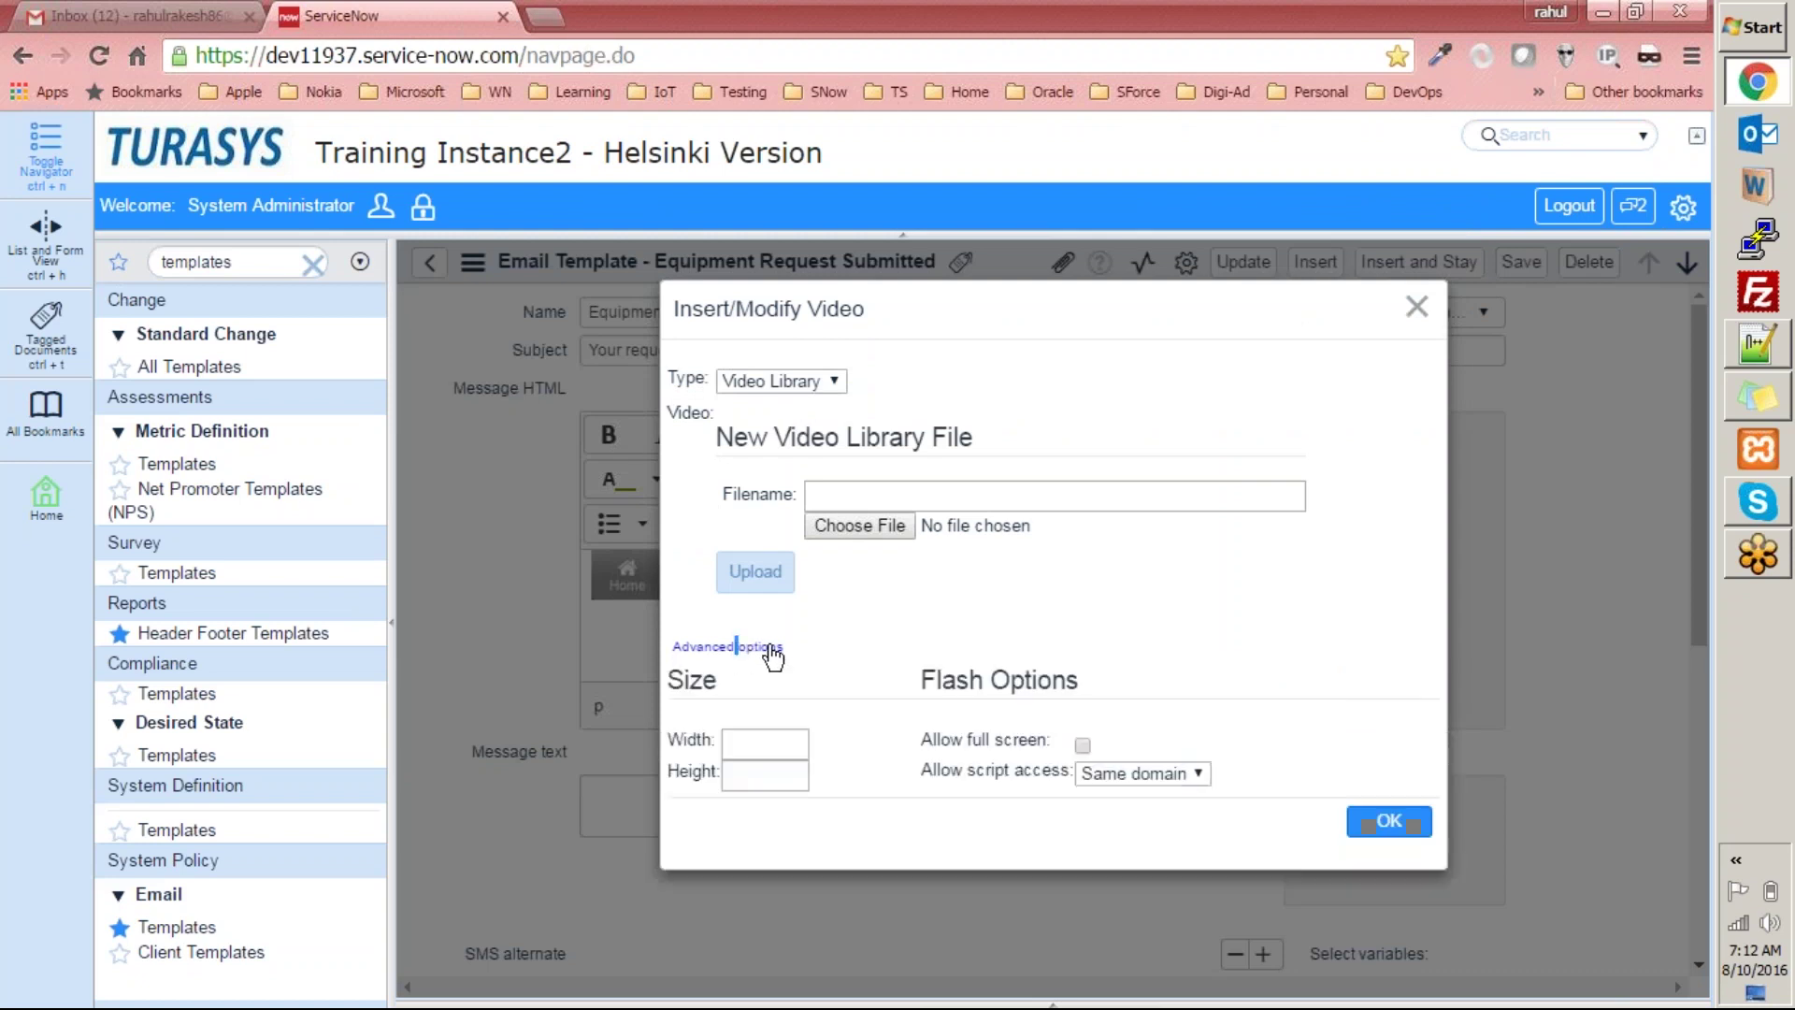
left_click(1174, 780)
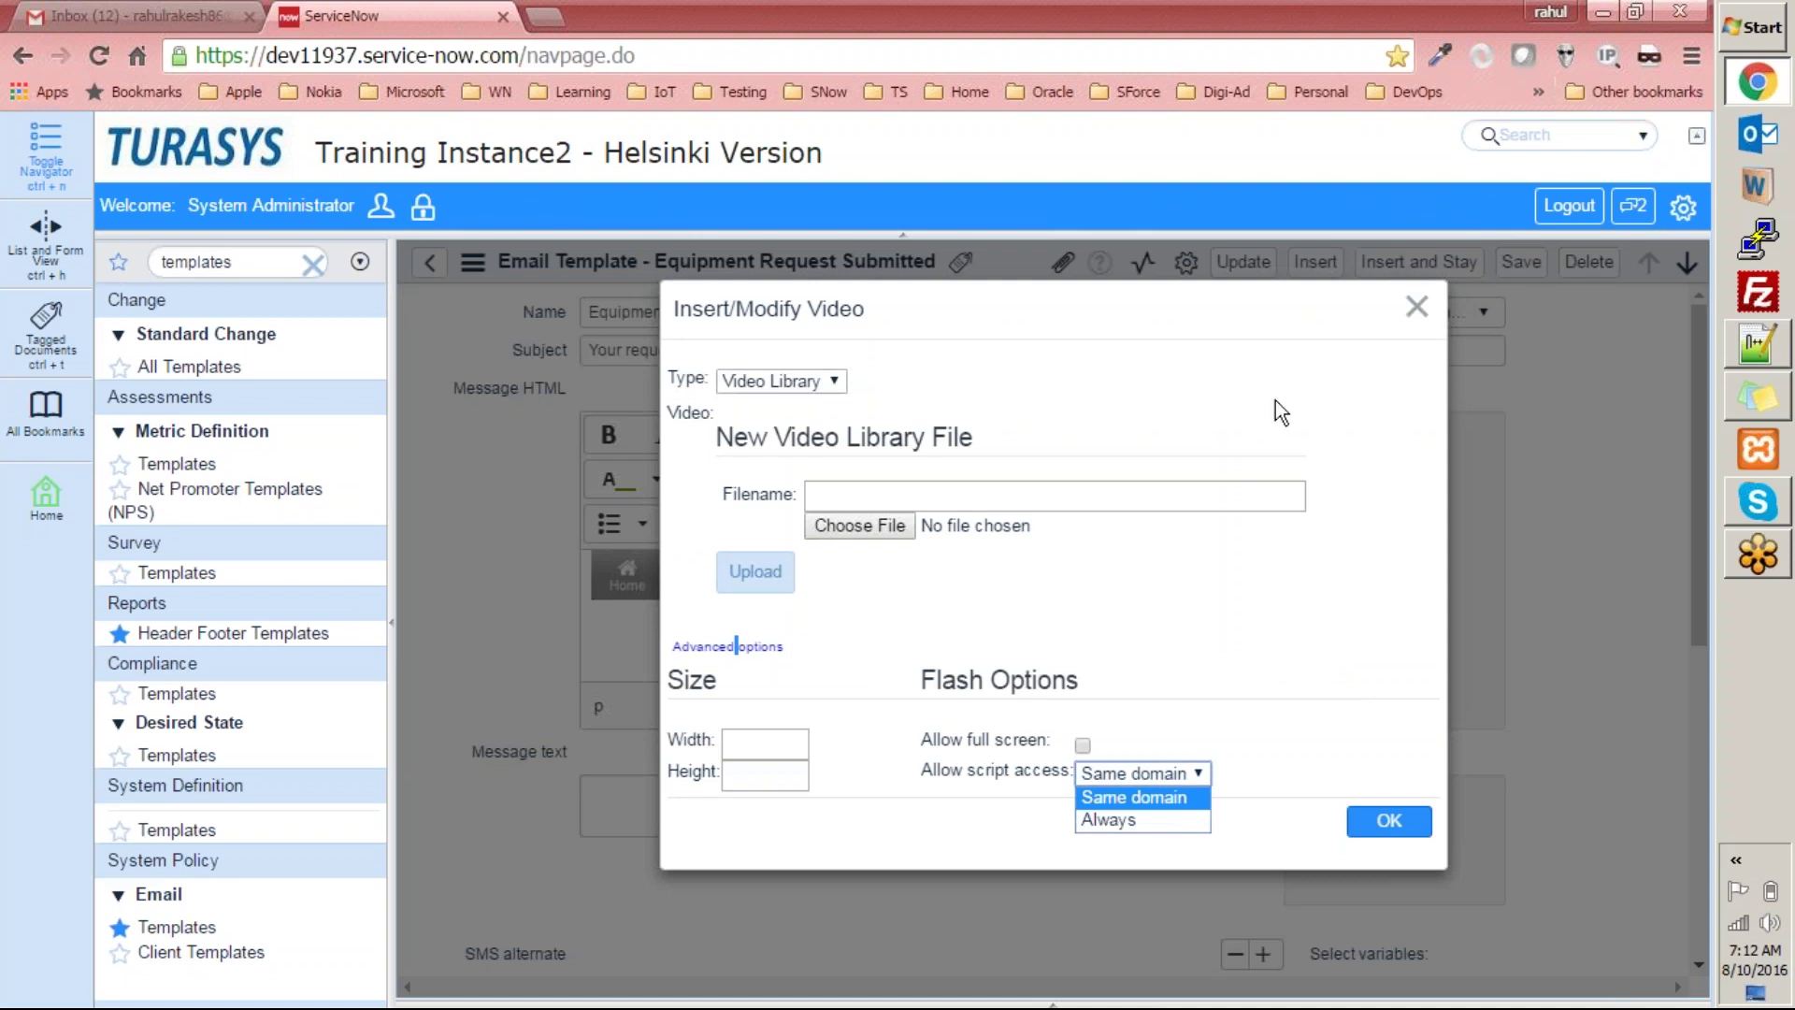
left_click(832, 382)
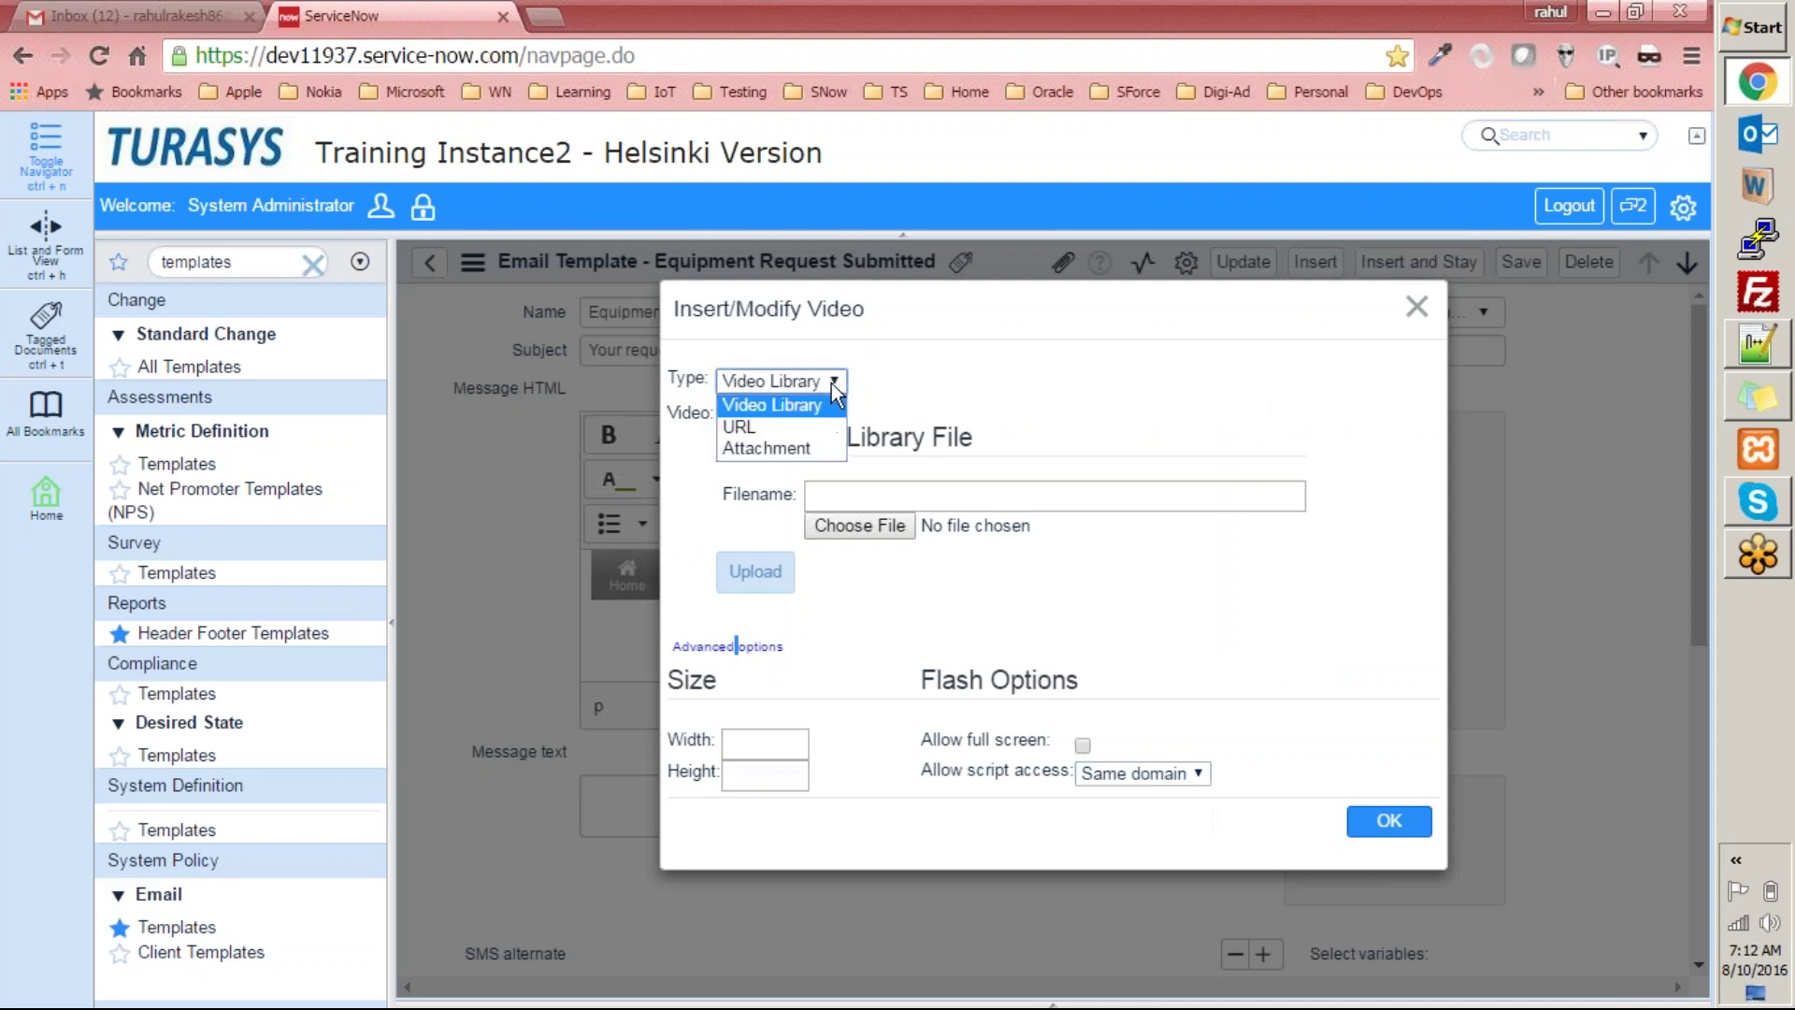
left_click(739, 426)
left_click(545, 16)
Turn on link sharing for MBIII_D7_0809.mp4 in Google Drive's MansaSystems › Batch 3 folder.
type("drive.google.com")
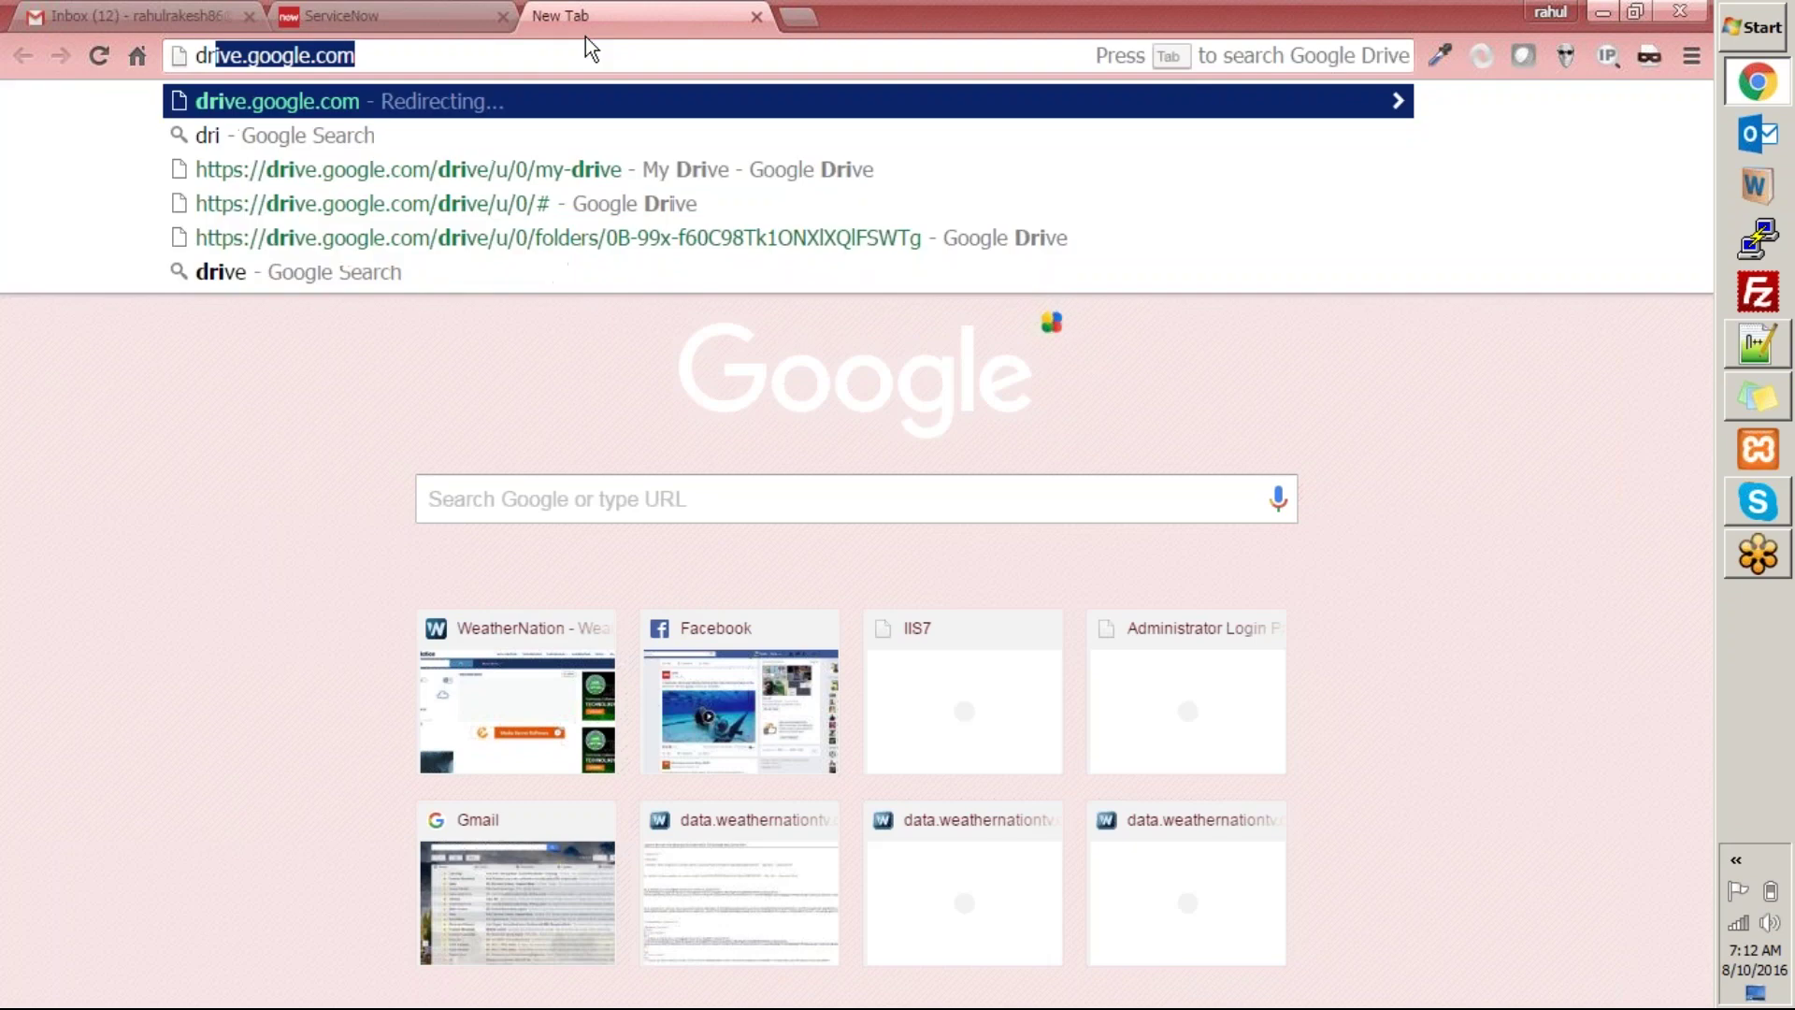
key("Return")
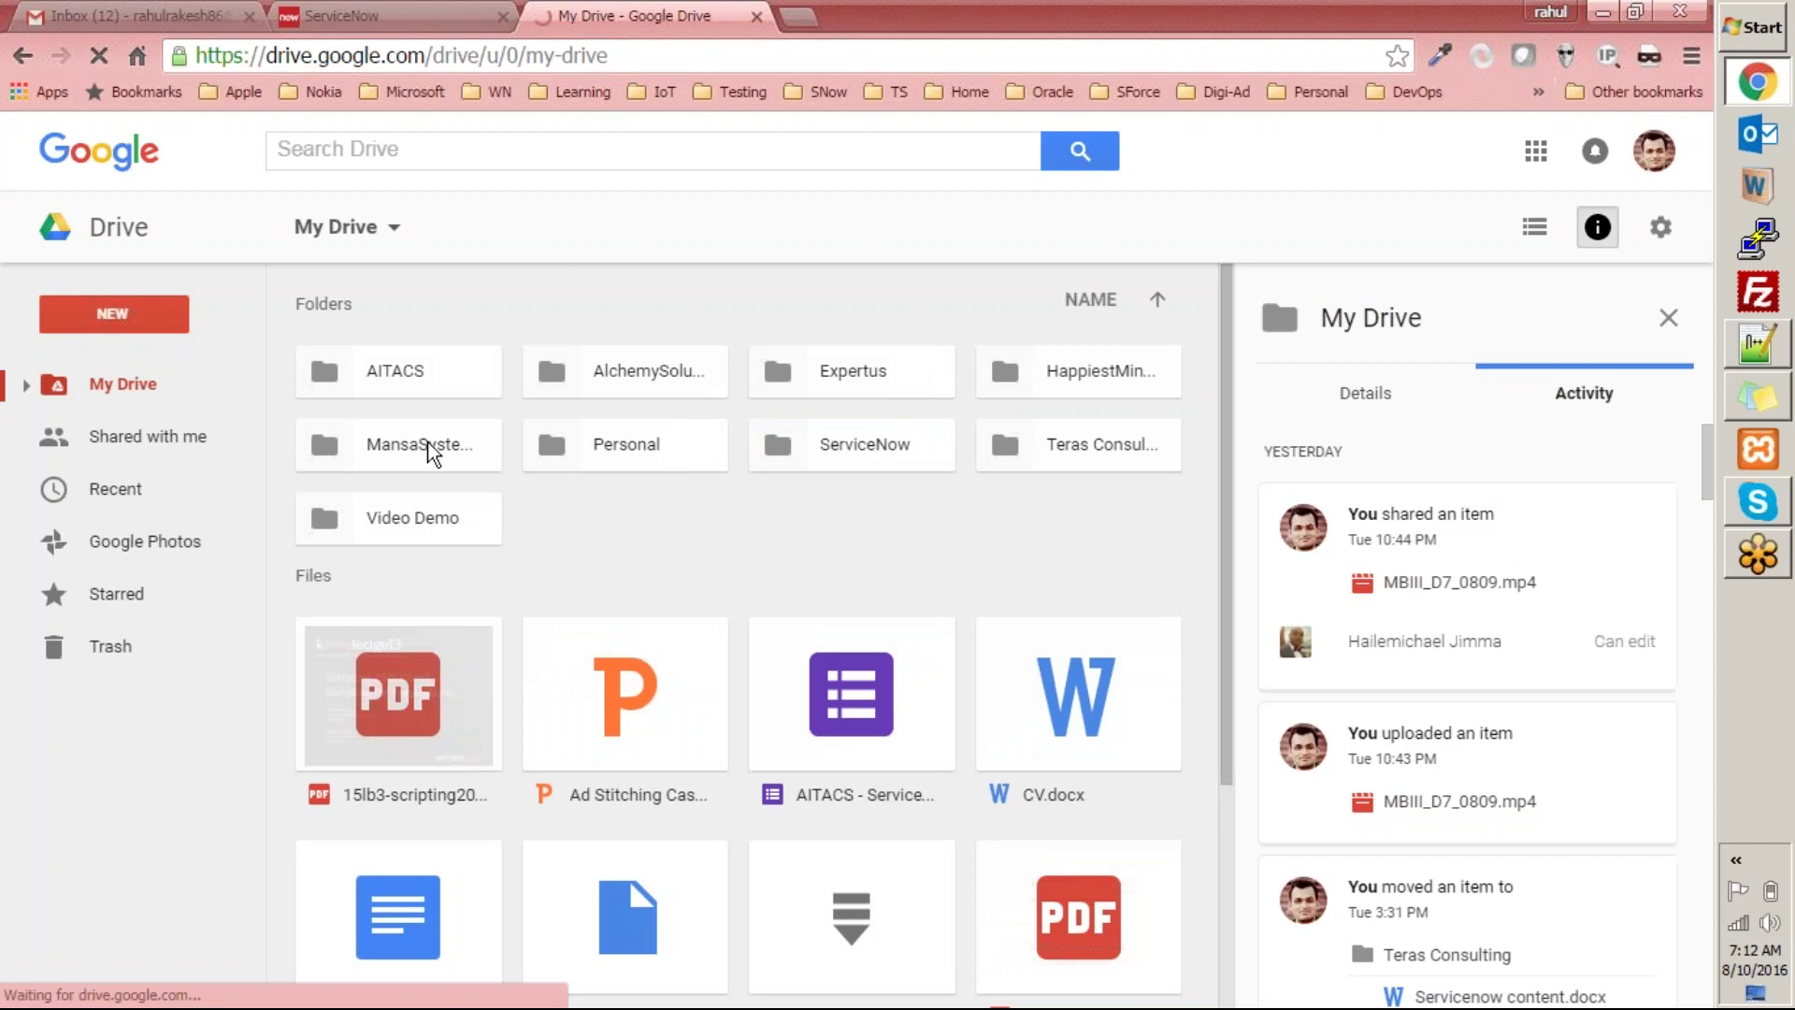
double_click(422, 446)
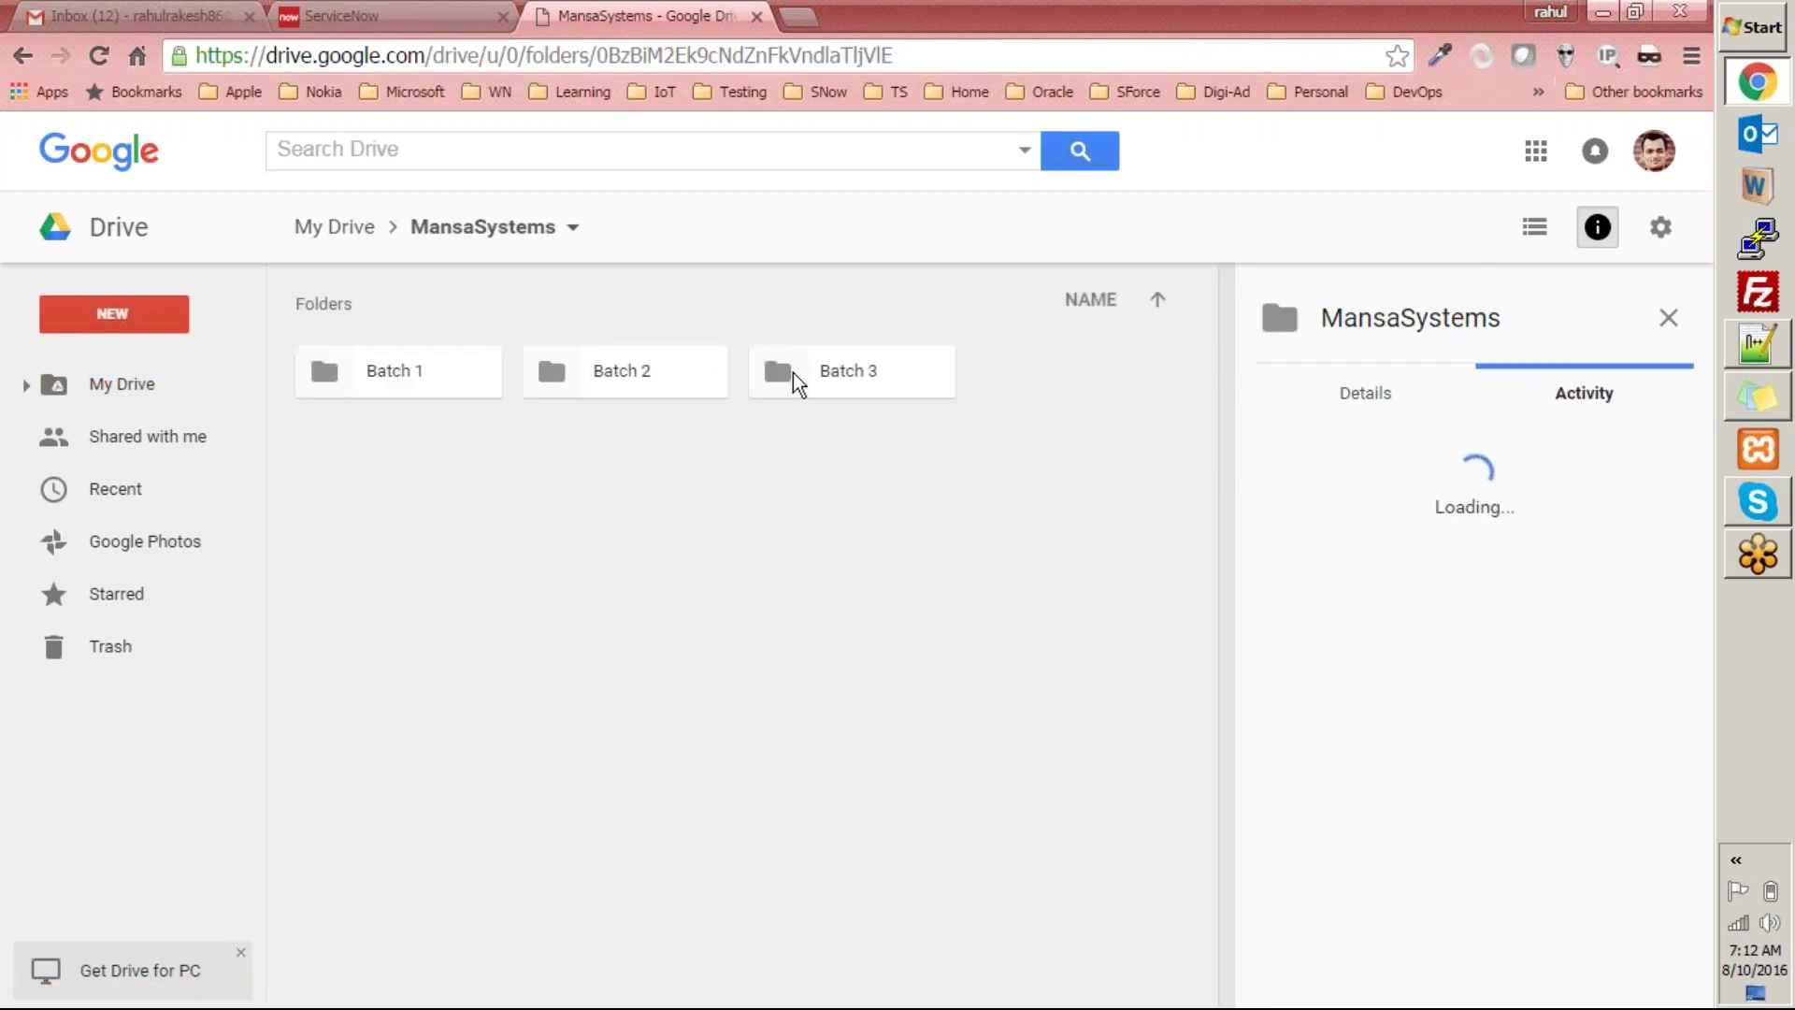
double_click(790, 372)
right_click(834, 673)
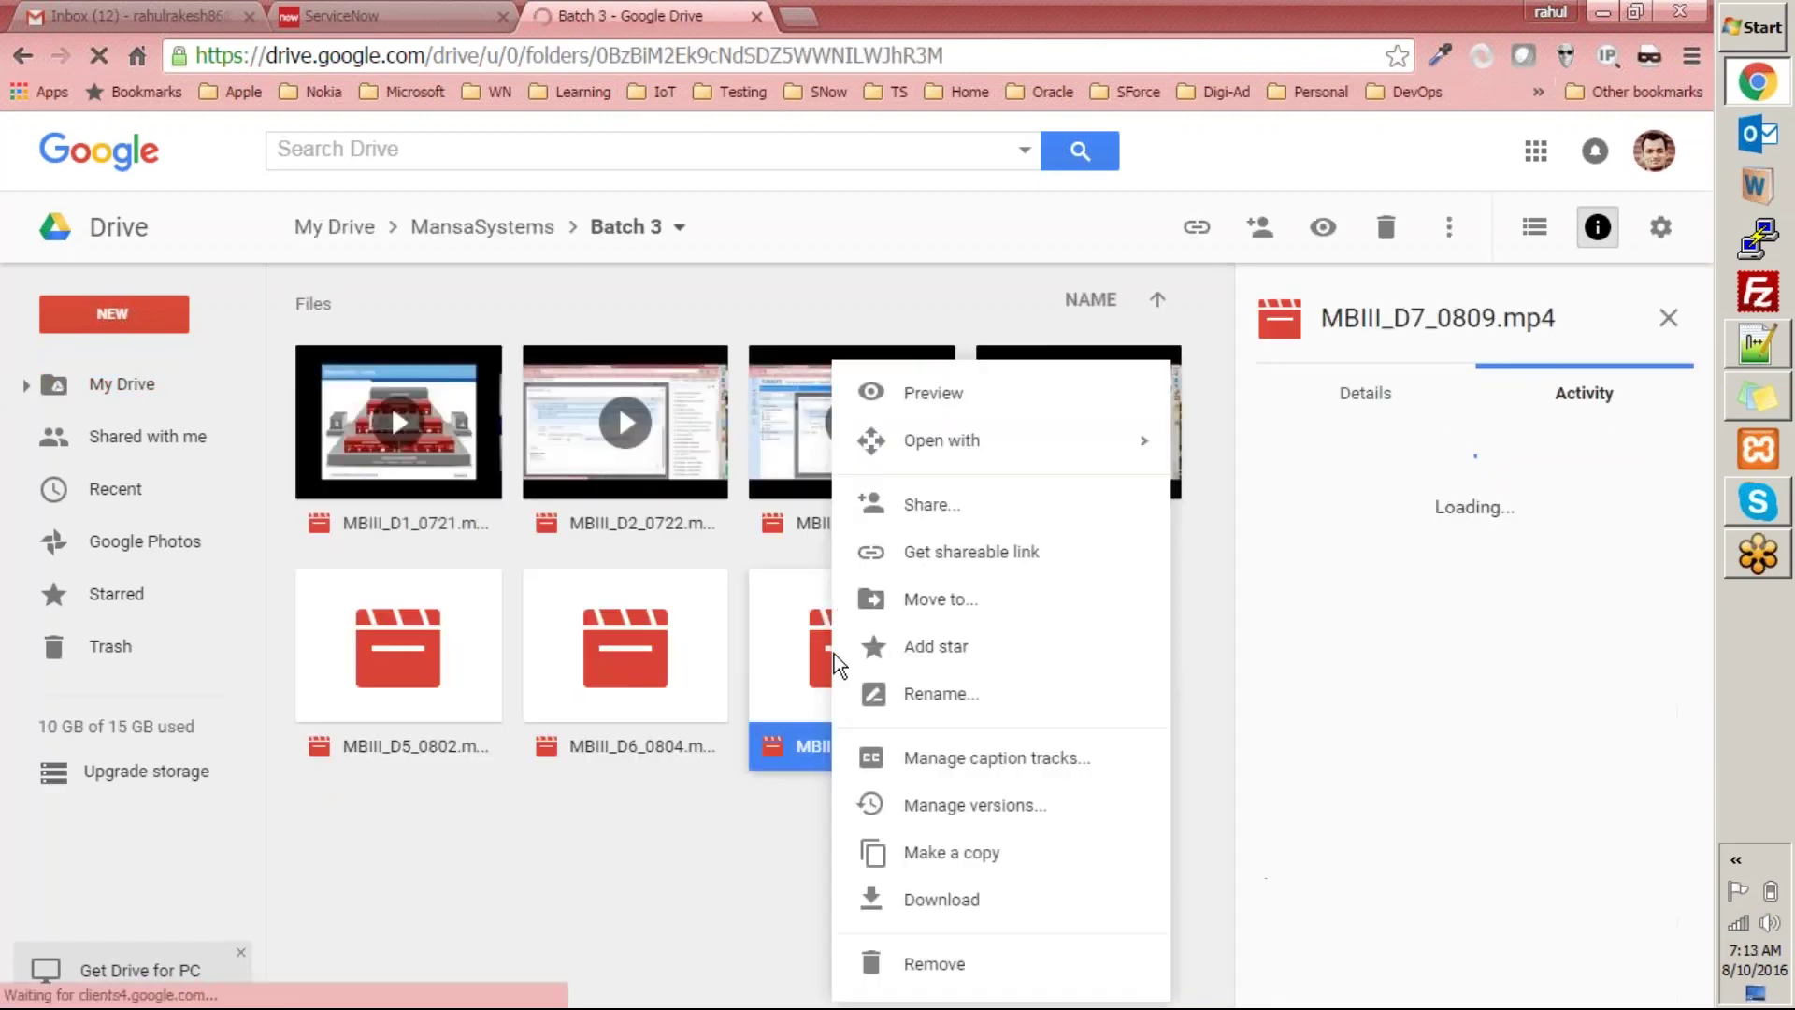
mouse_move(983, 458)
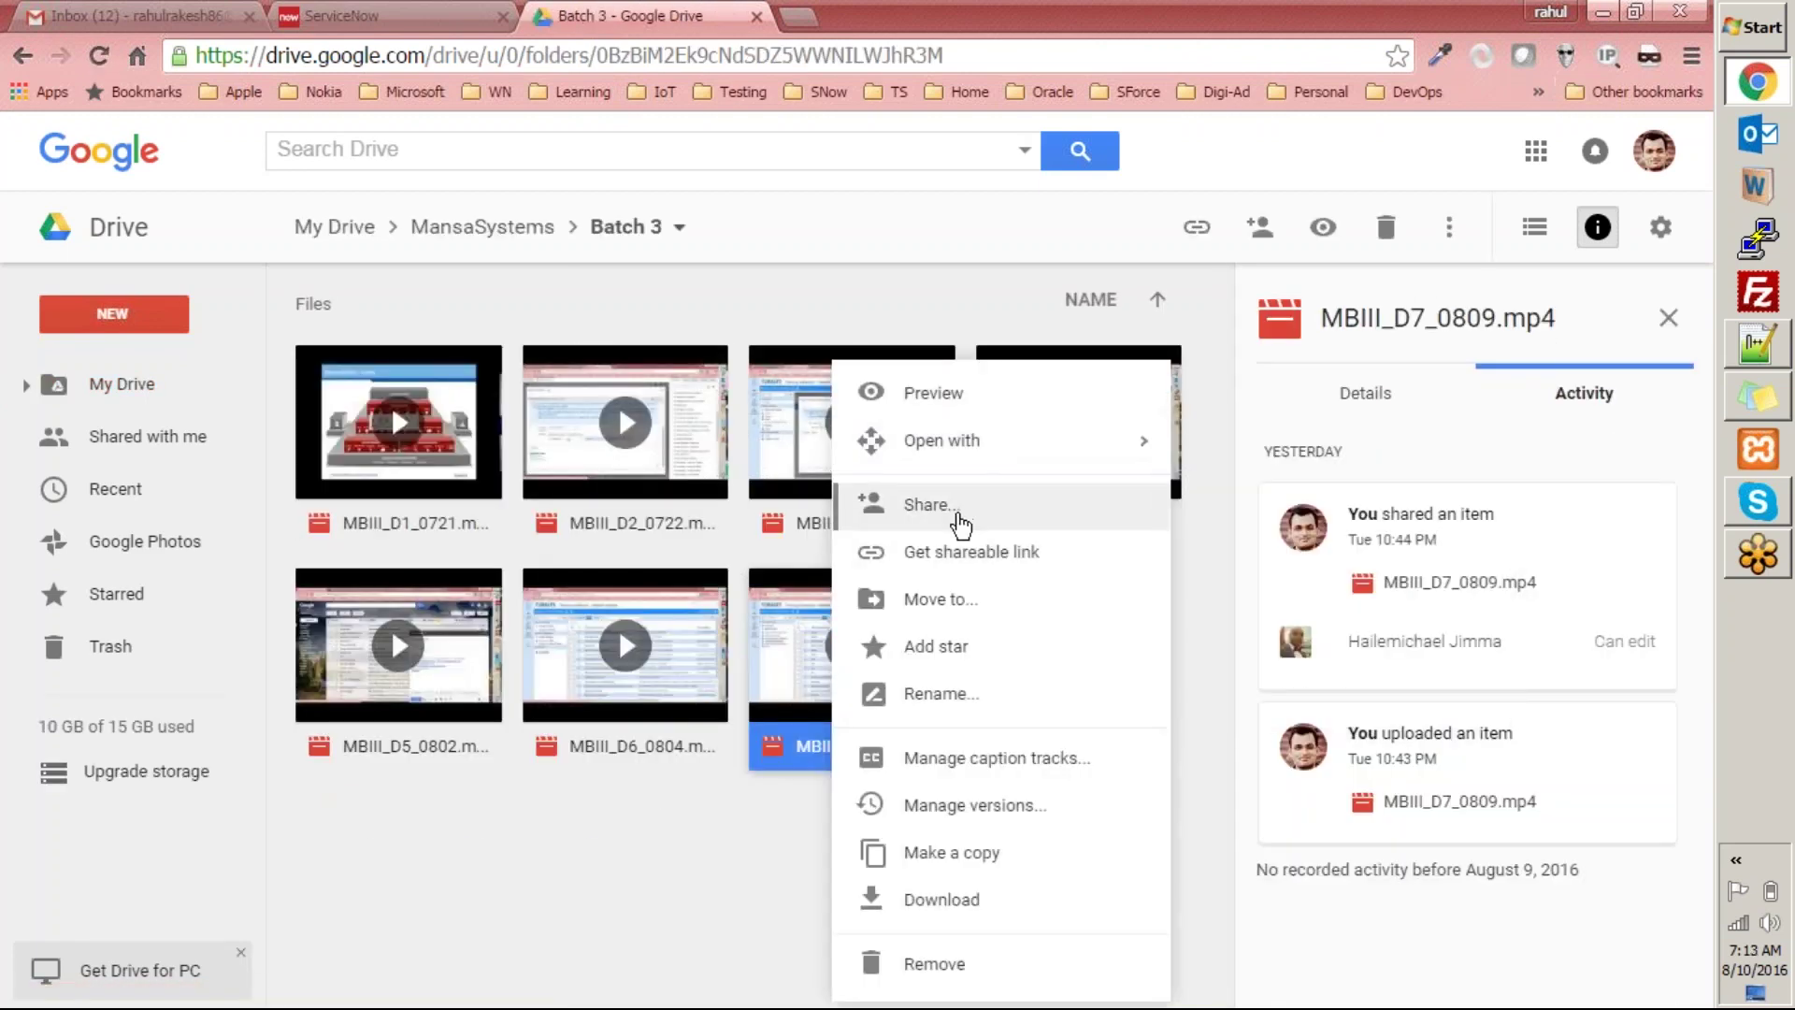
left_click(956, 551)
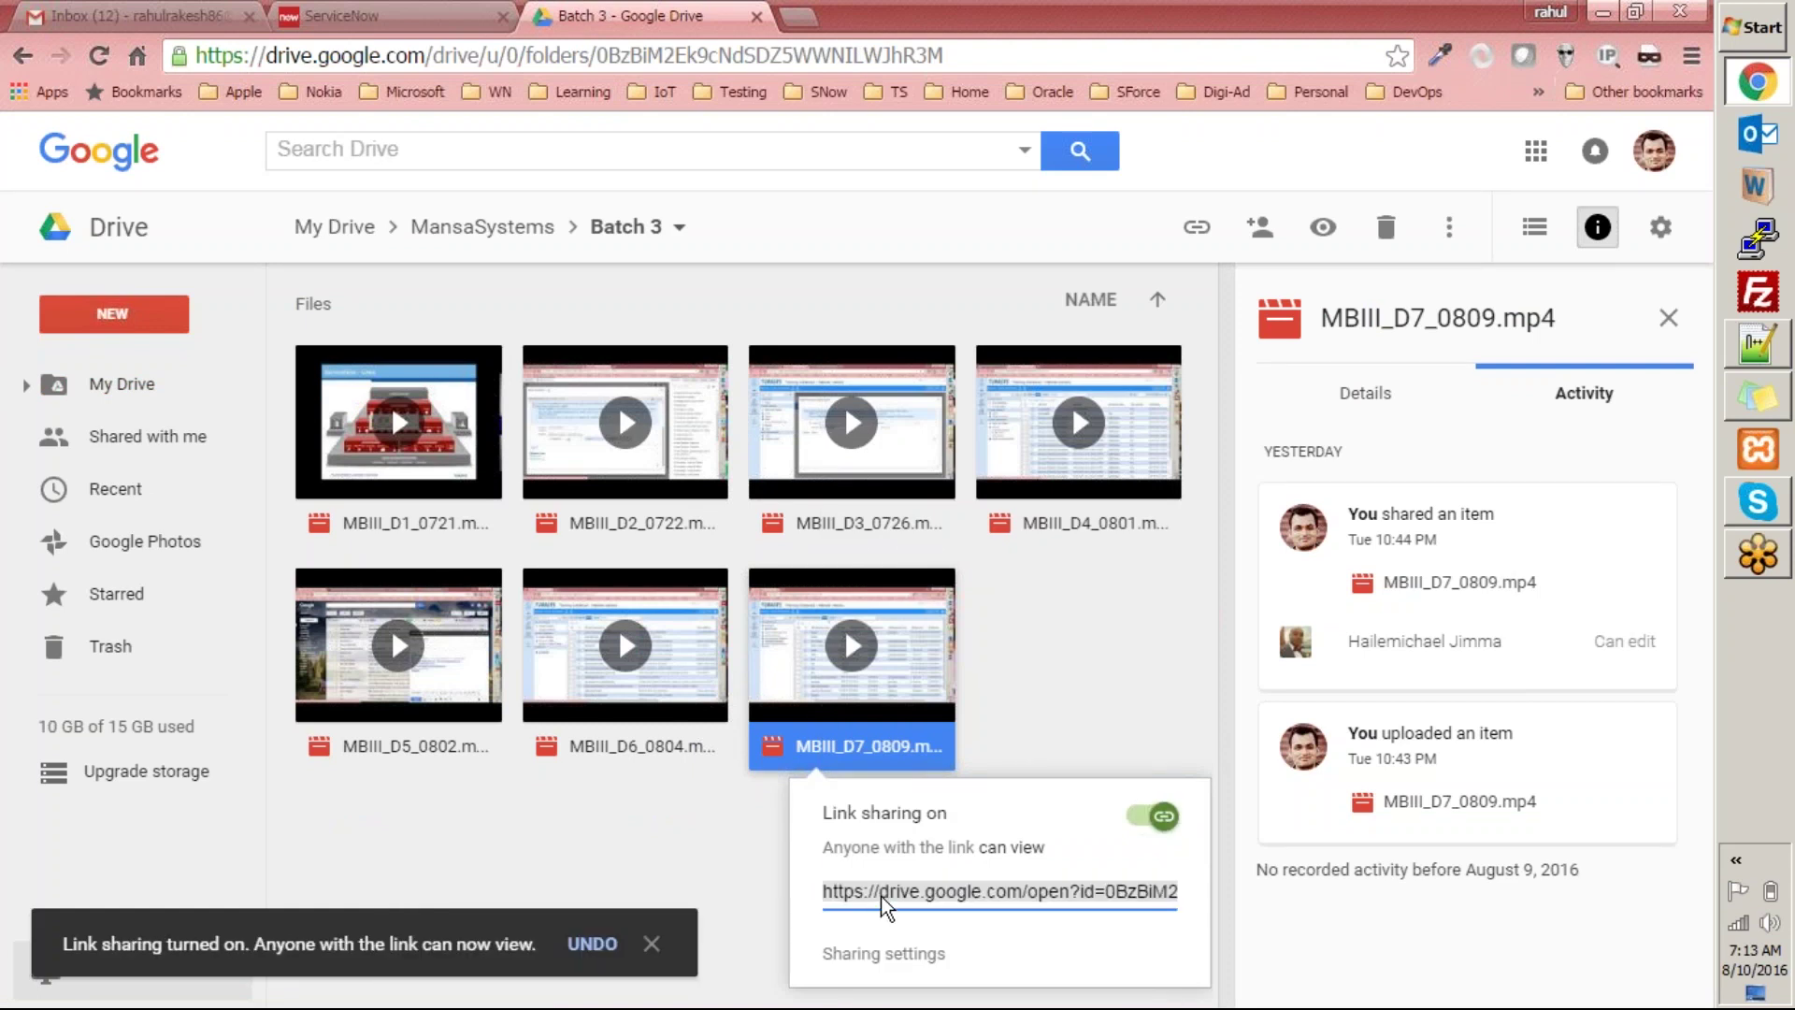
Paste the Drive share link into ServiceNow's video URL field.
left_click(347, 14)
left_click(836, 404)
key("ctrl+v")
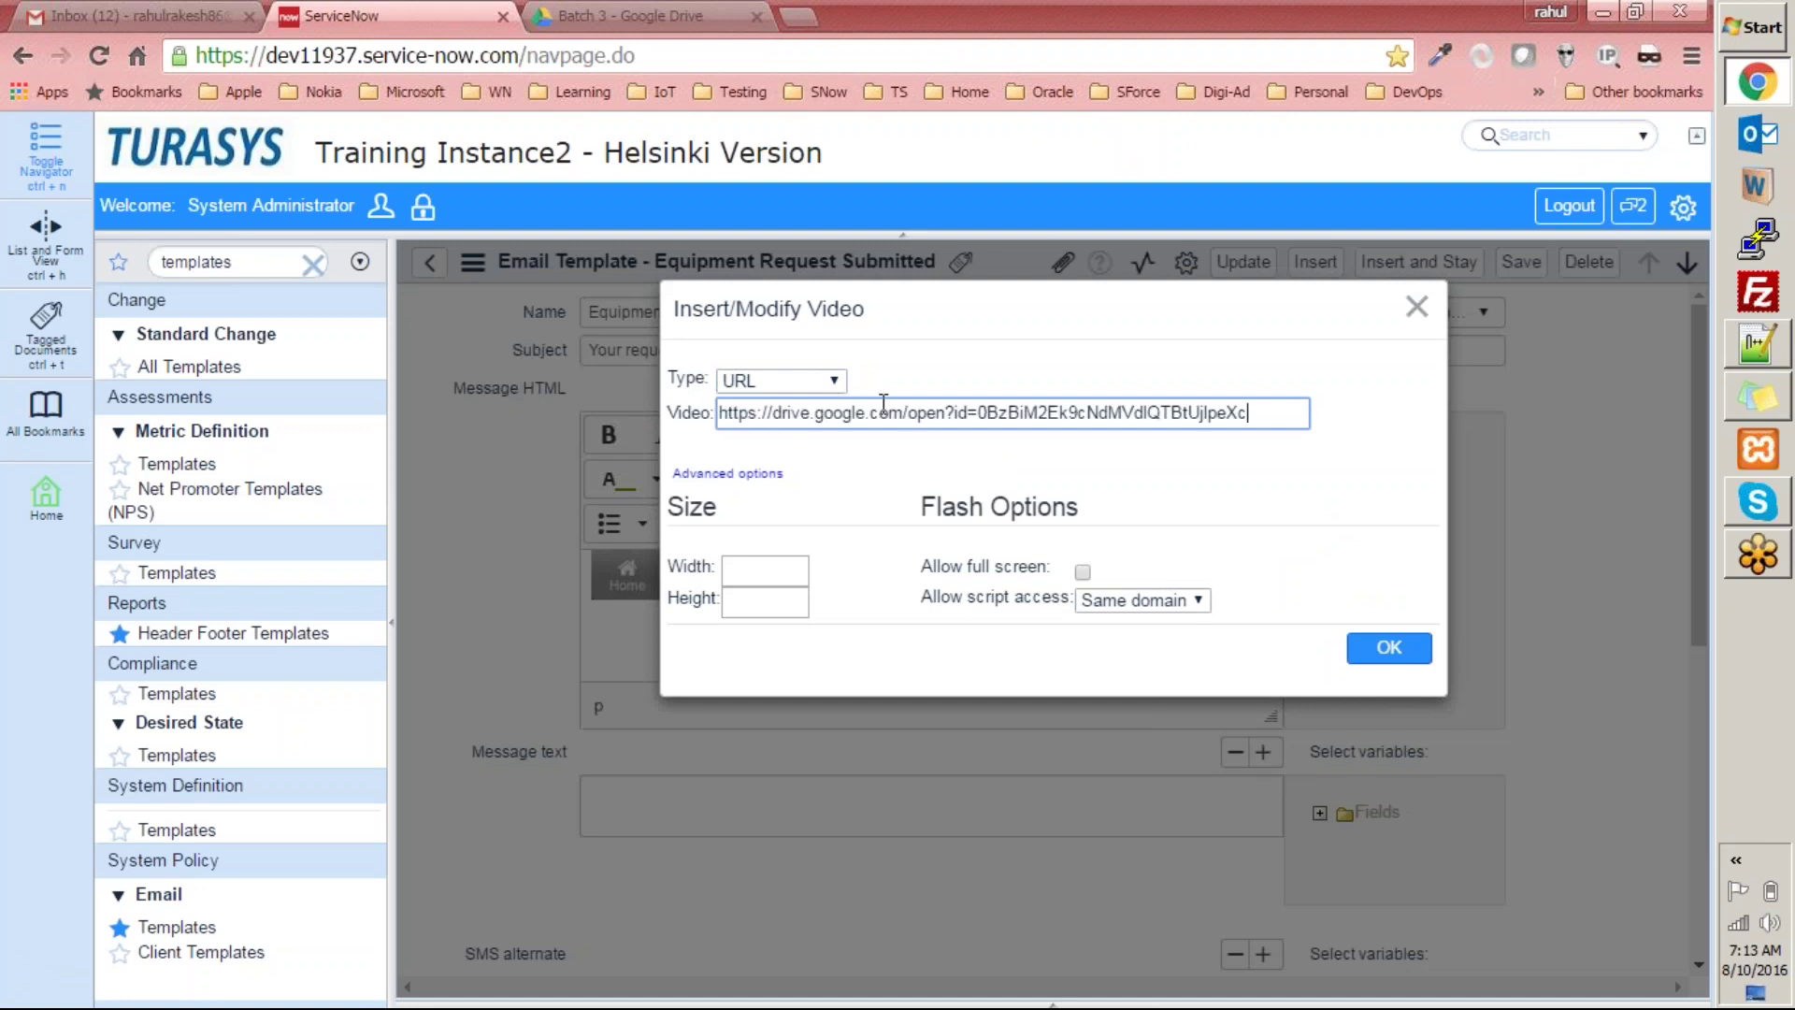
Insert the linked Drive video into the HTML message.
left_click(1391, 652)
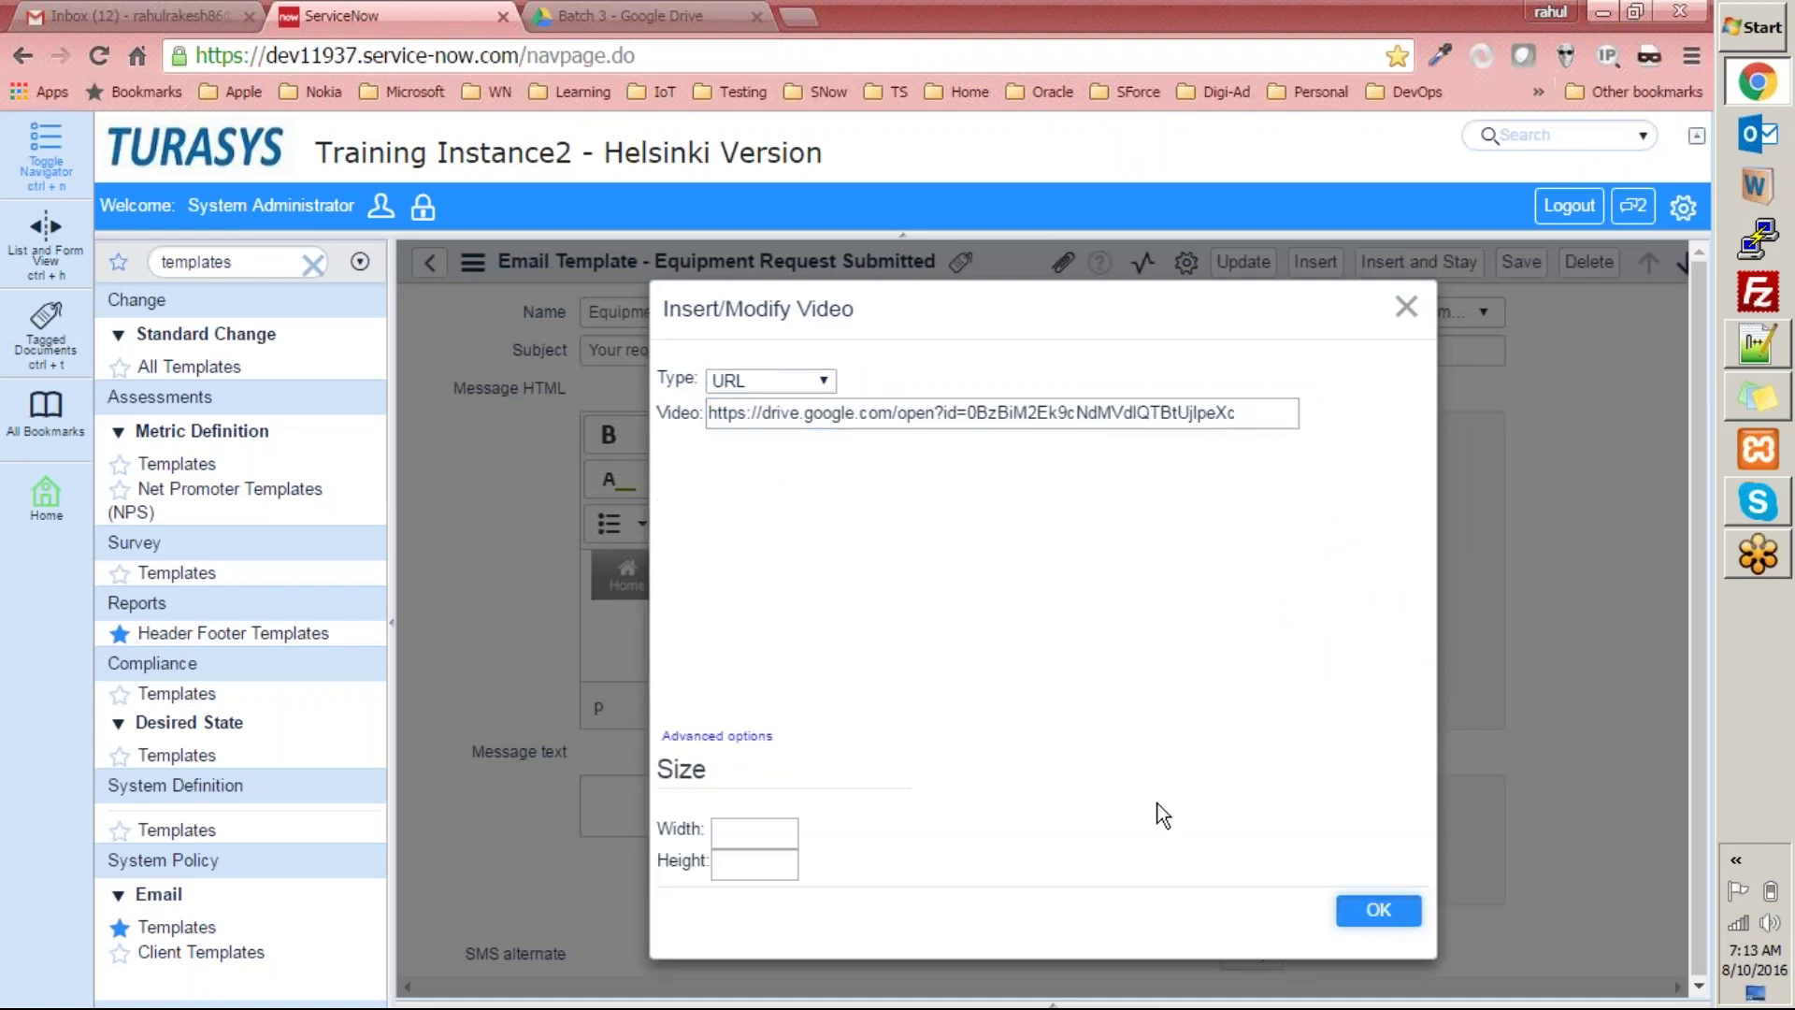
left_click(1382, 908)
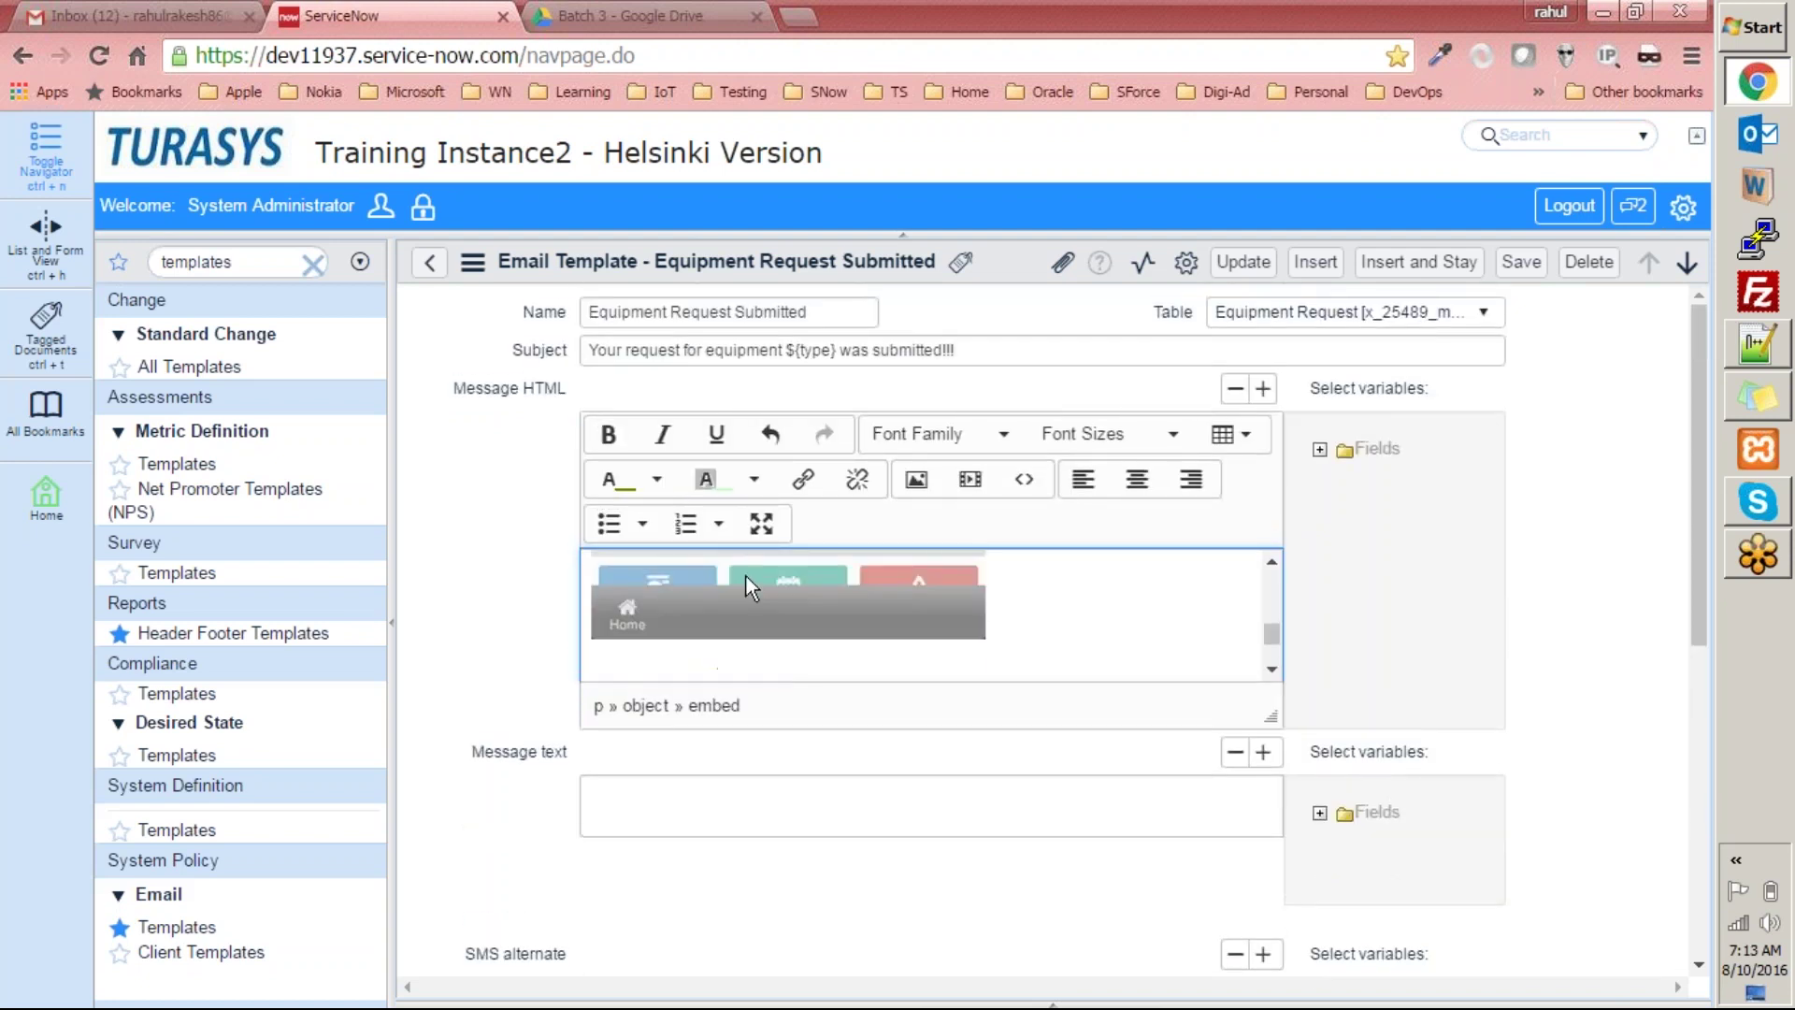
left_click(1037, 620)
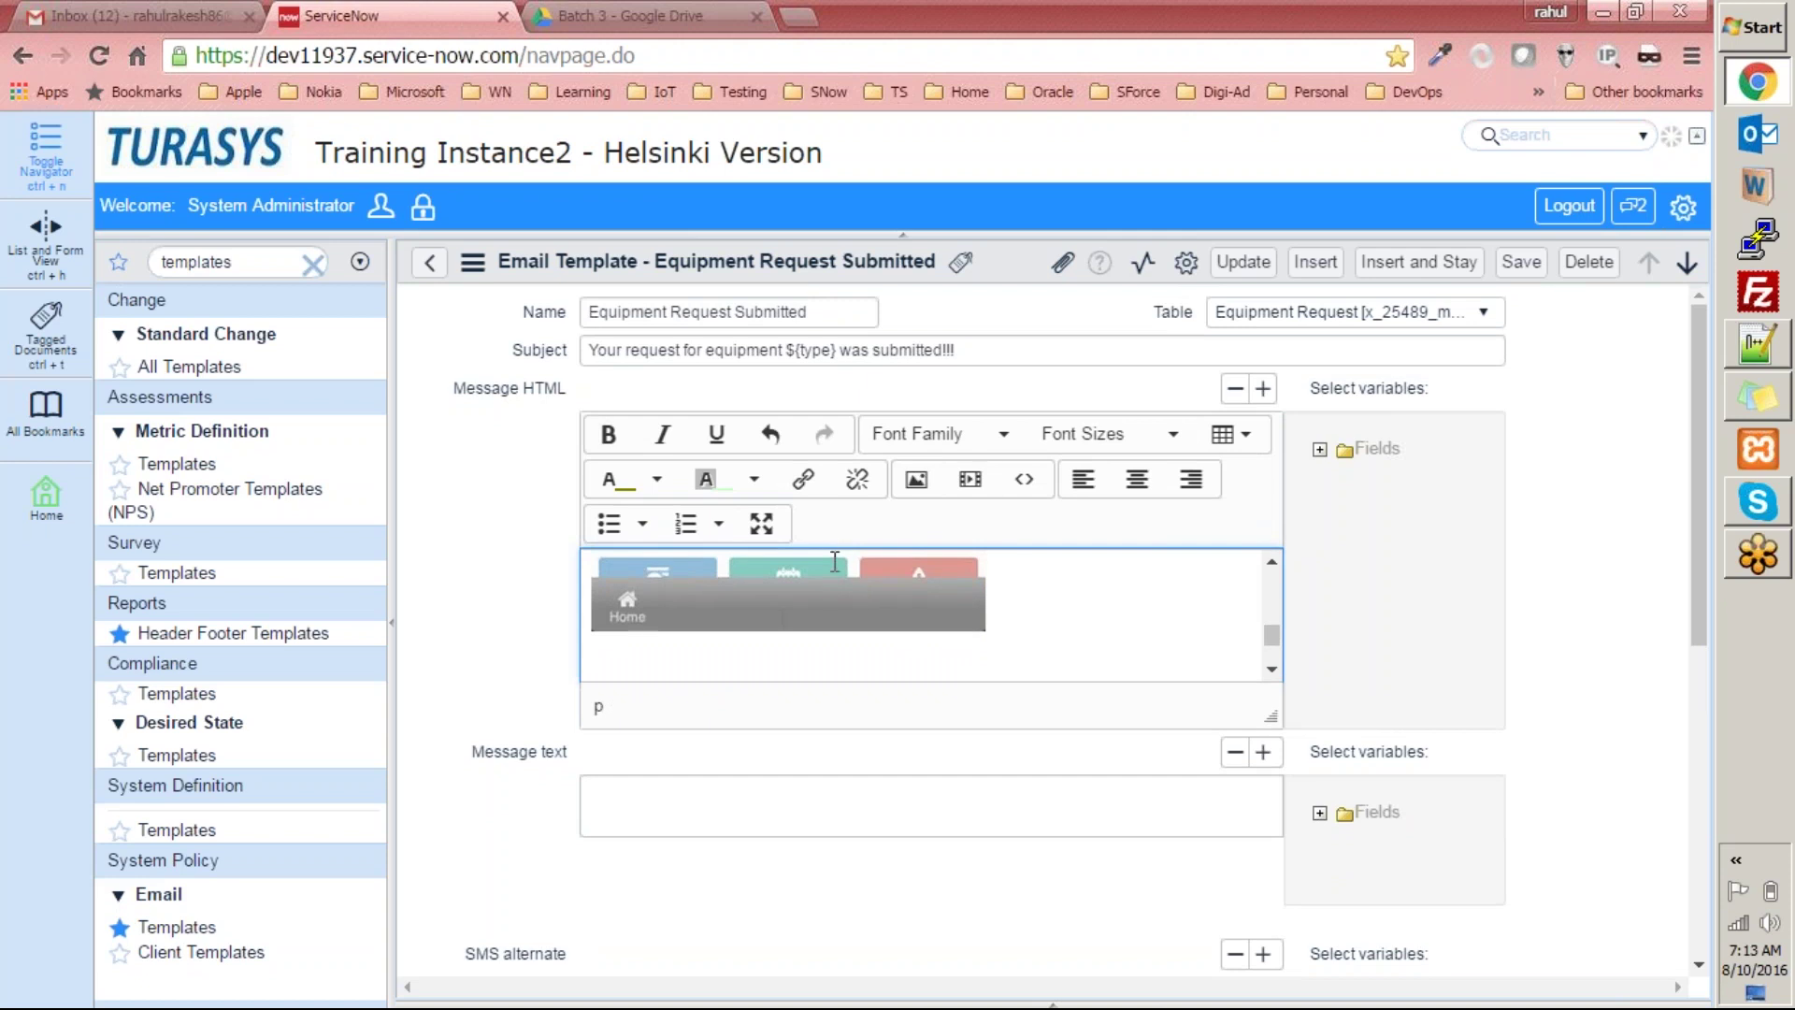
Embed the Drive video again by URL at width 600 and height 400.
left_click(970, 480)
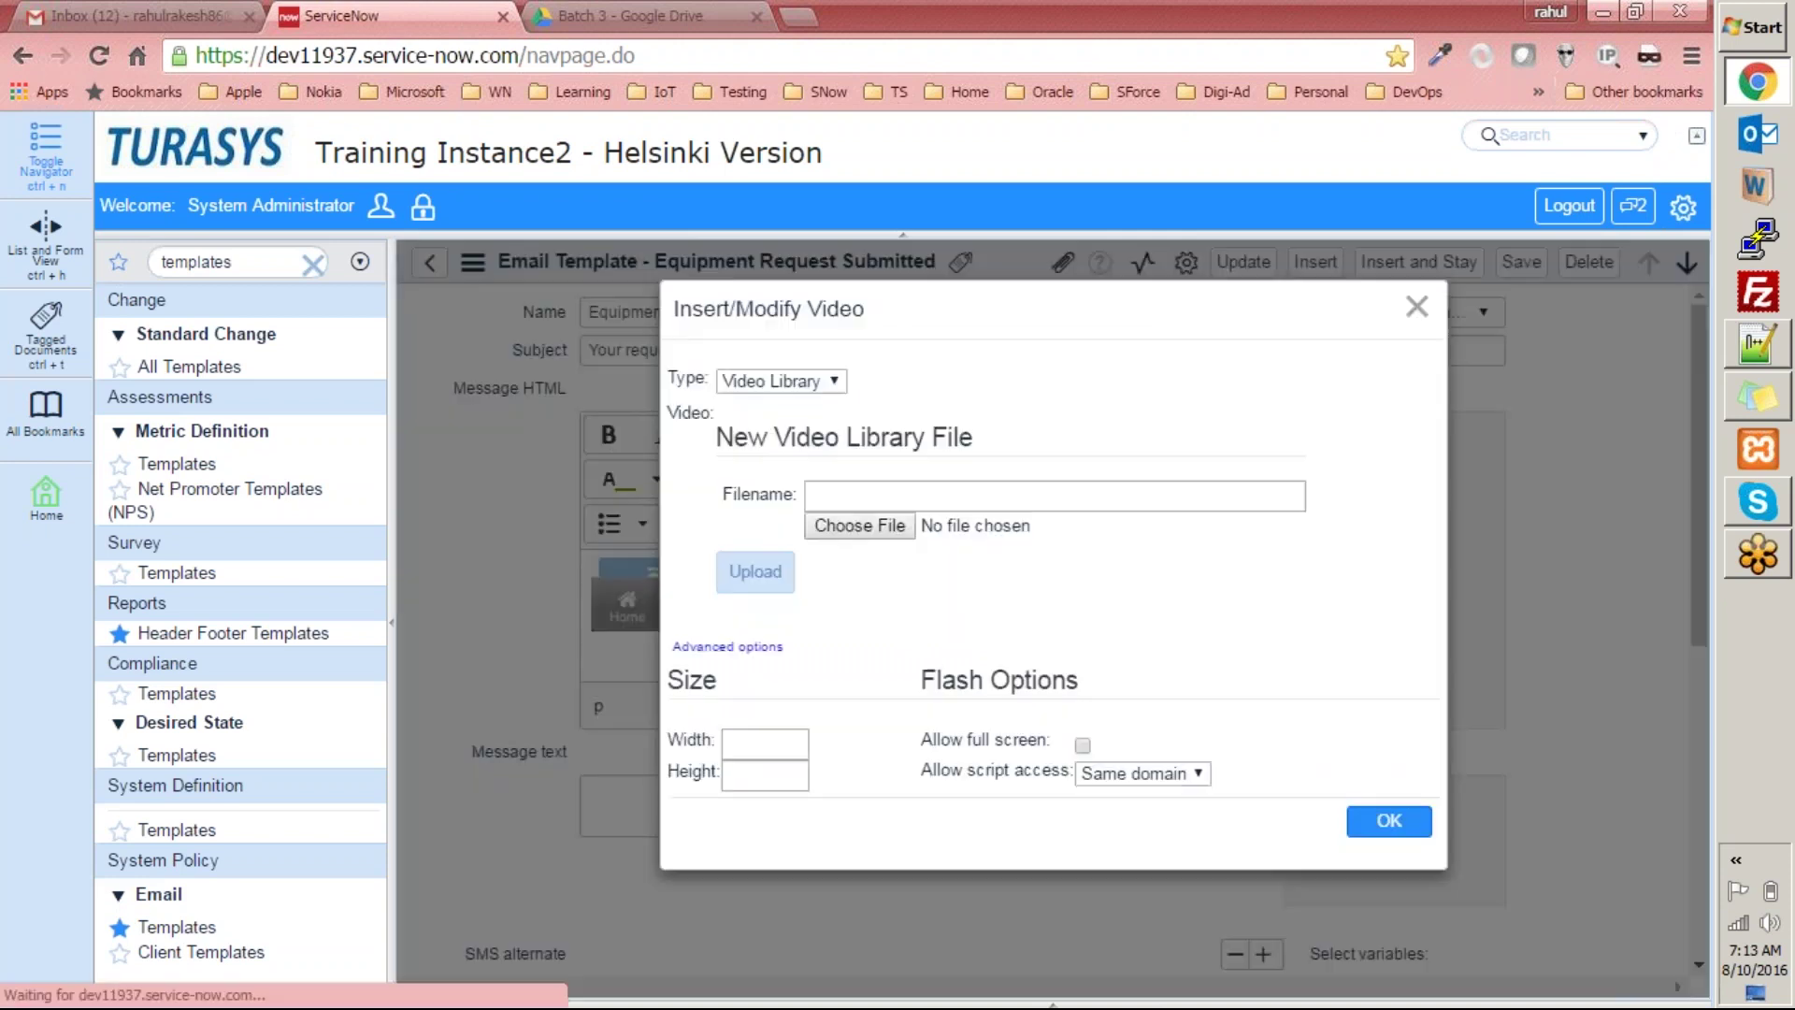
left_click(800, 382)
left_click(779, 414)
left_click(854, 414)
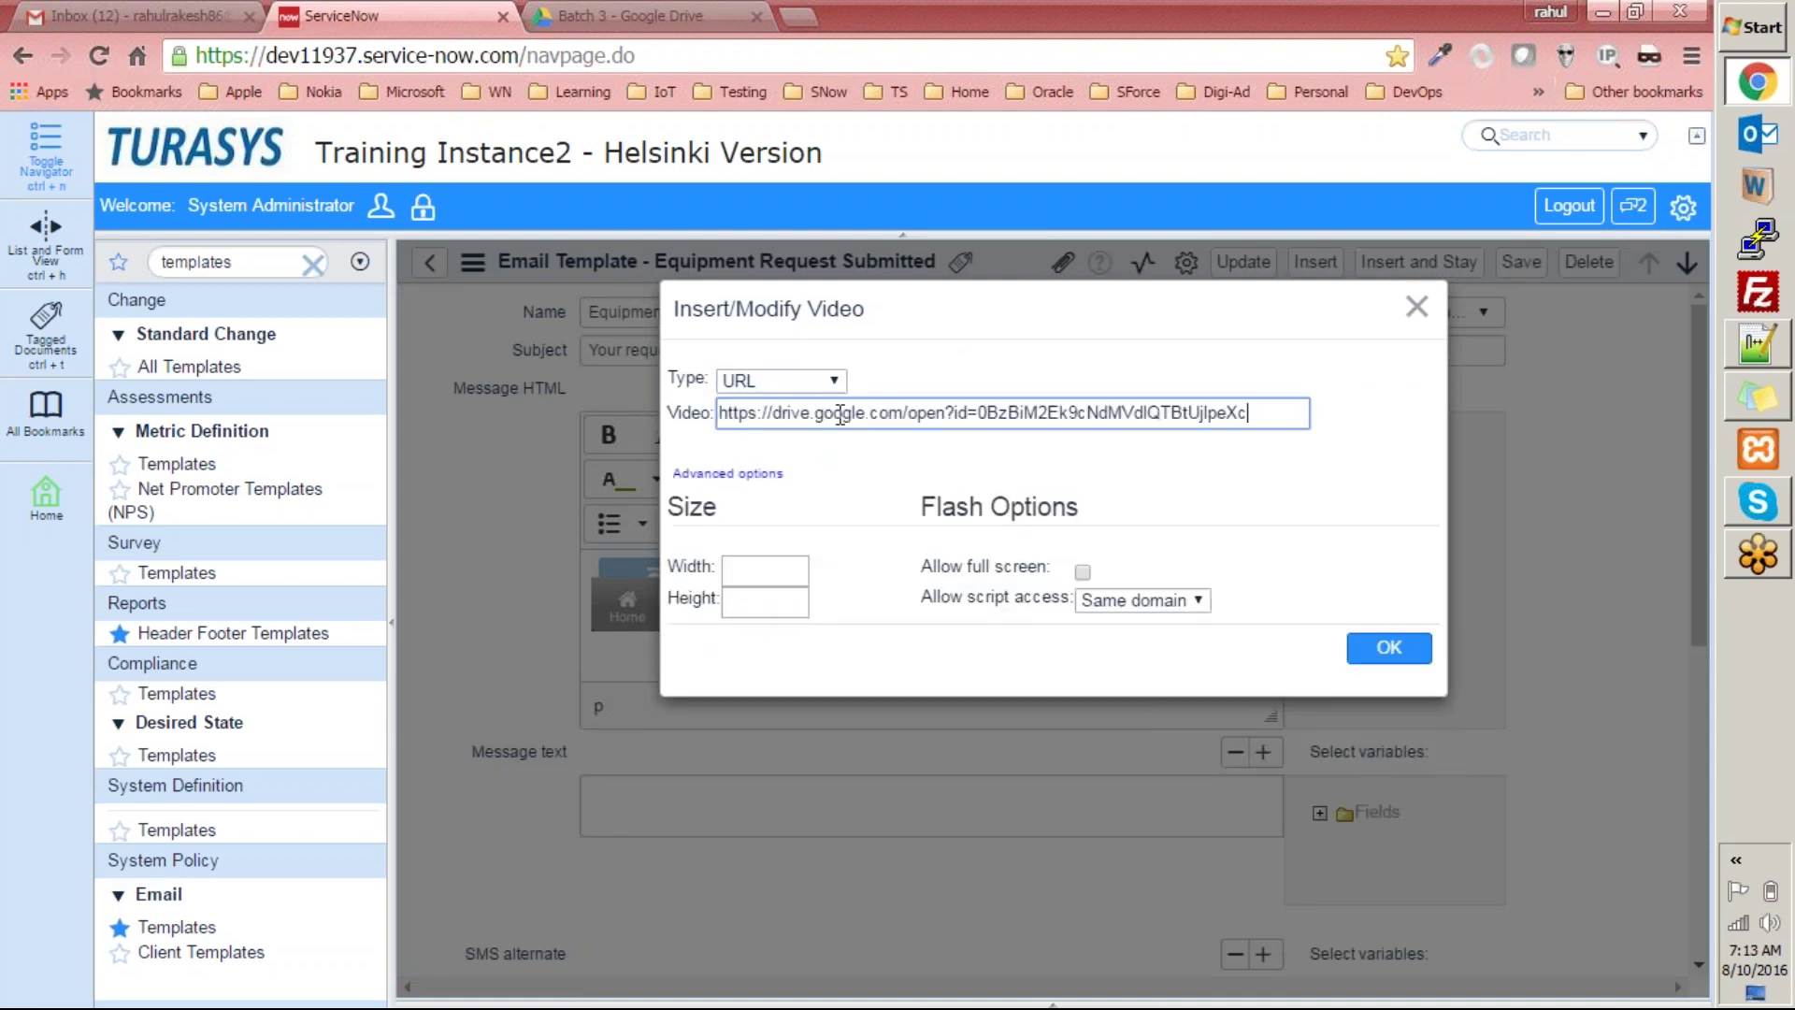
left_click(1087, 570)
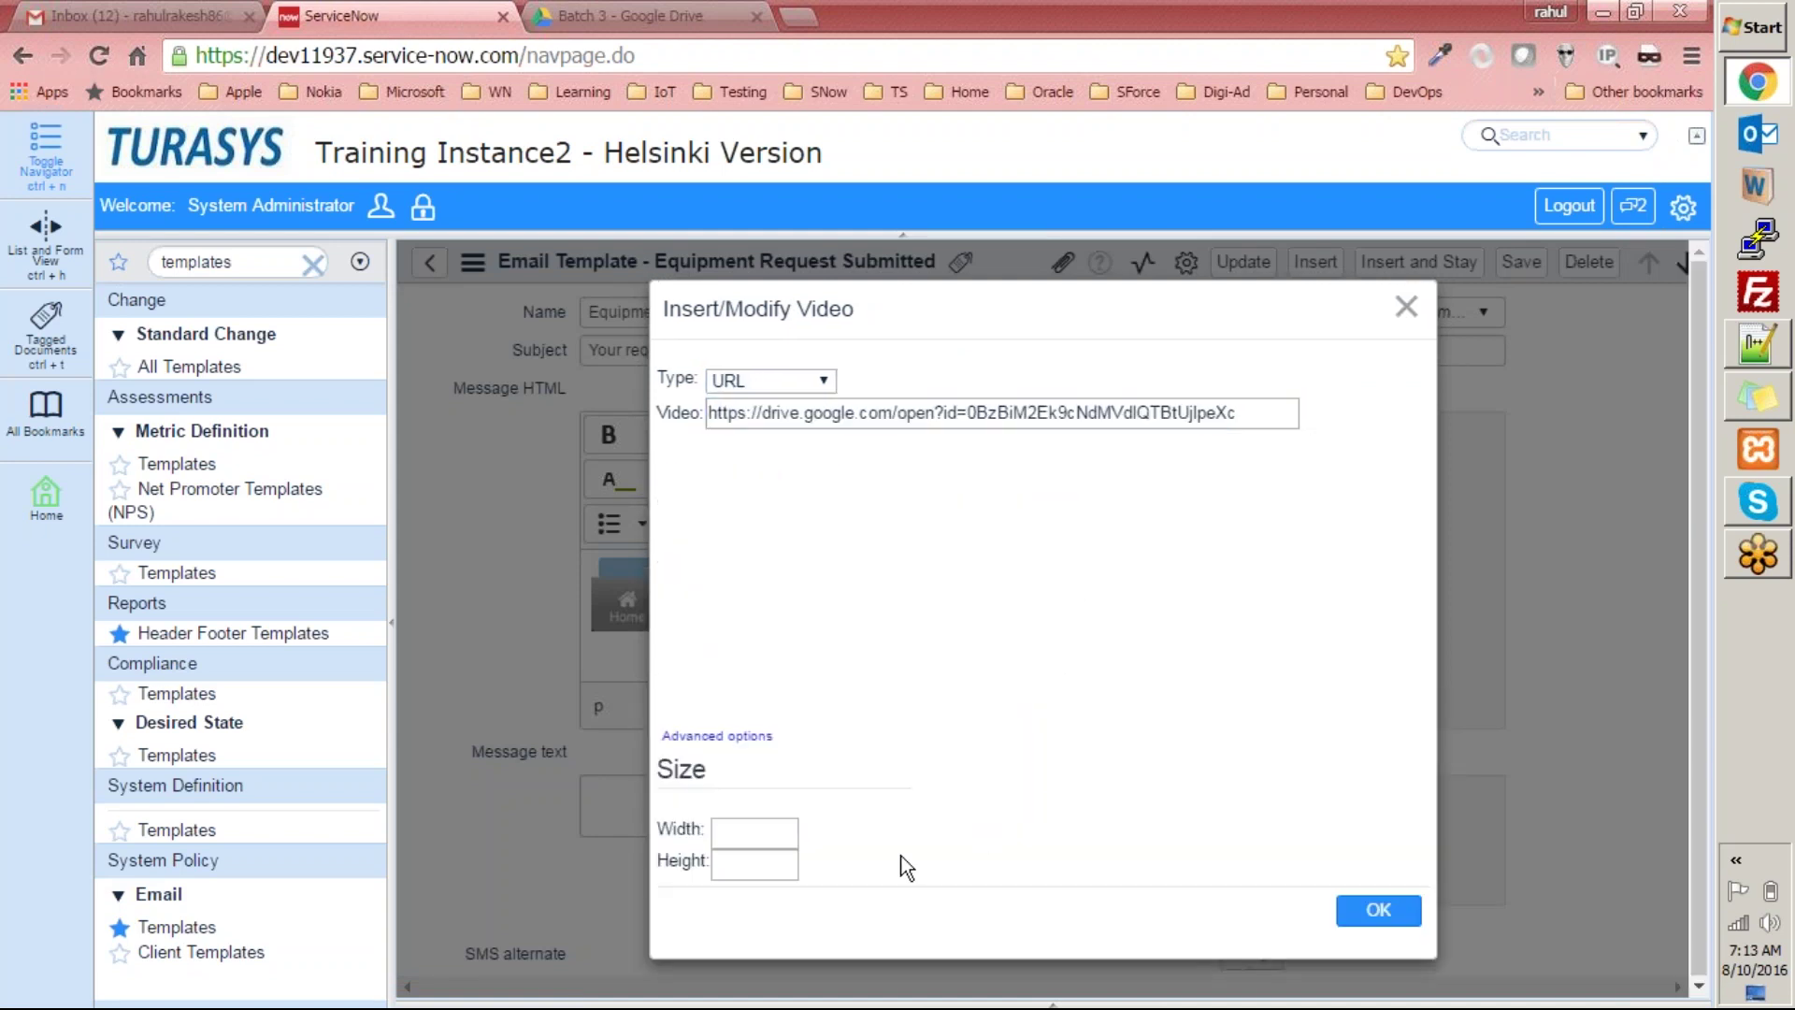
left_click(753, 834)
key("Tab")
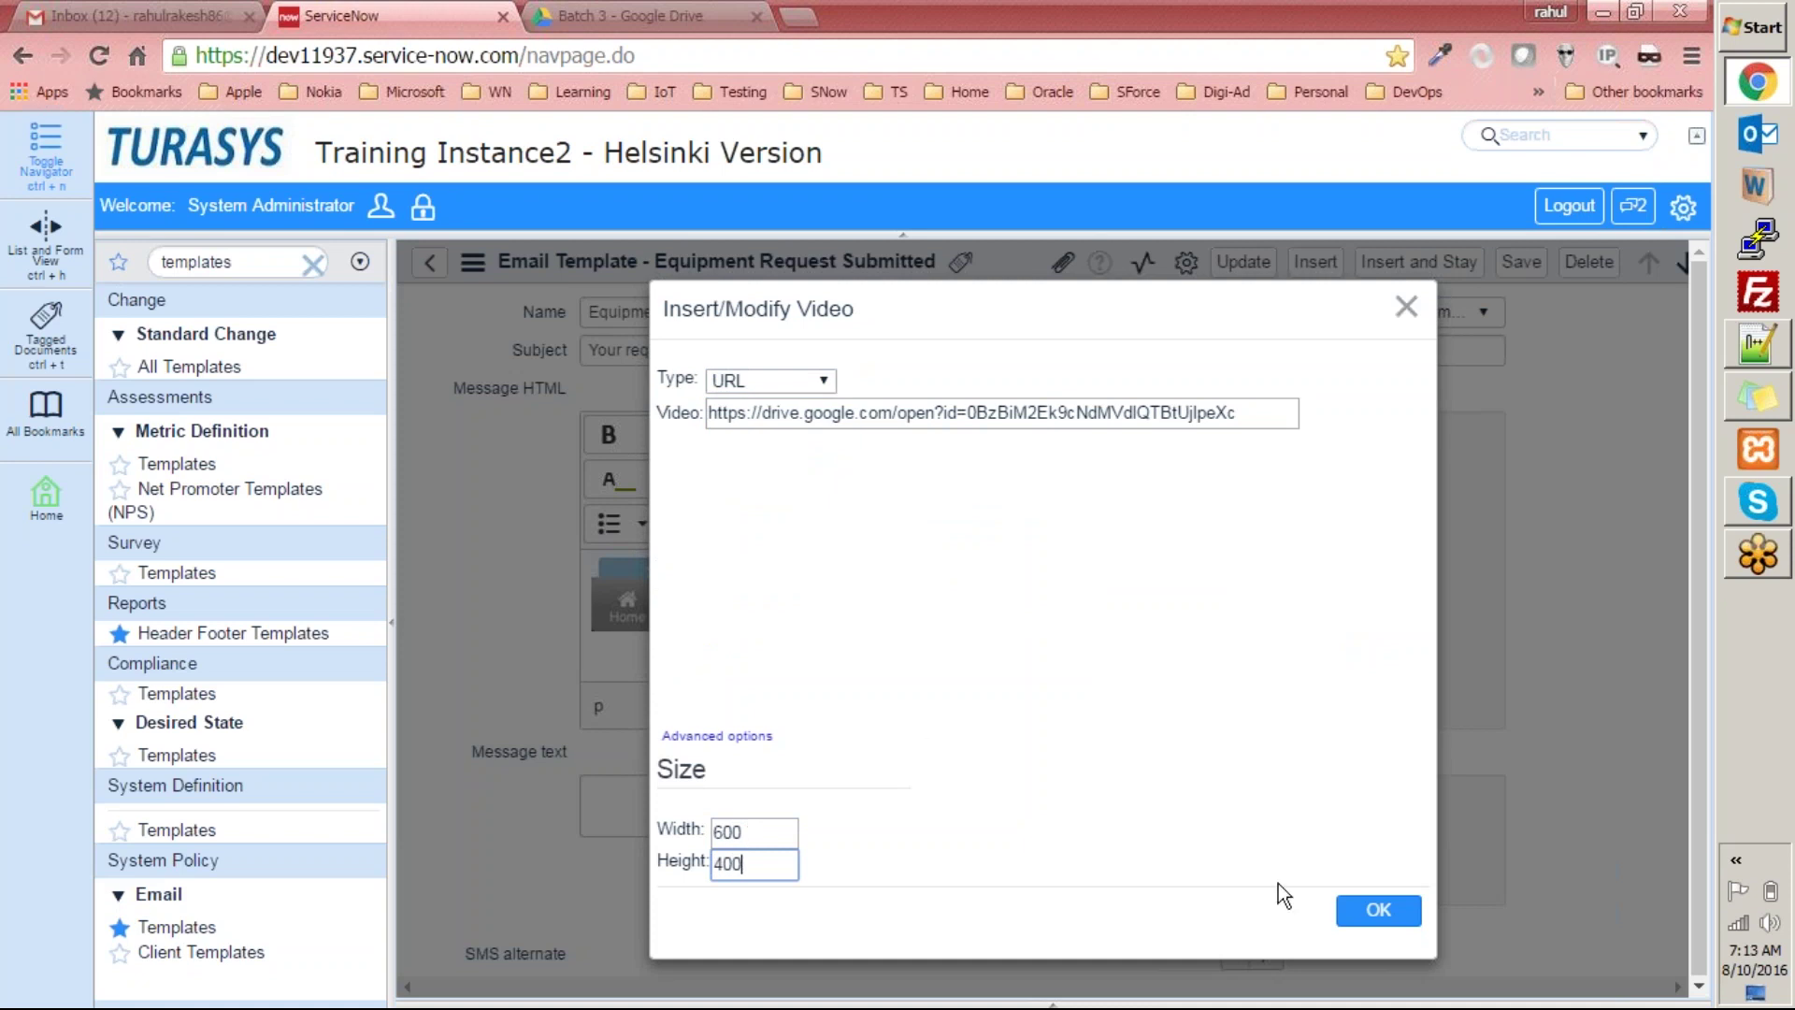
left_click(1380, 913)
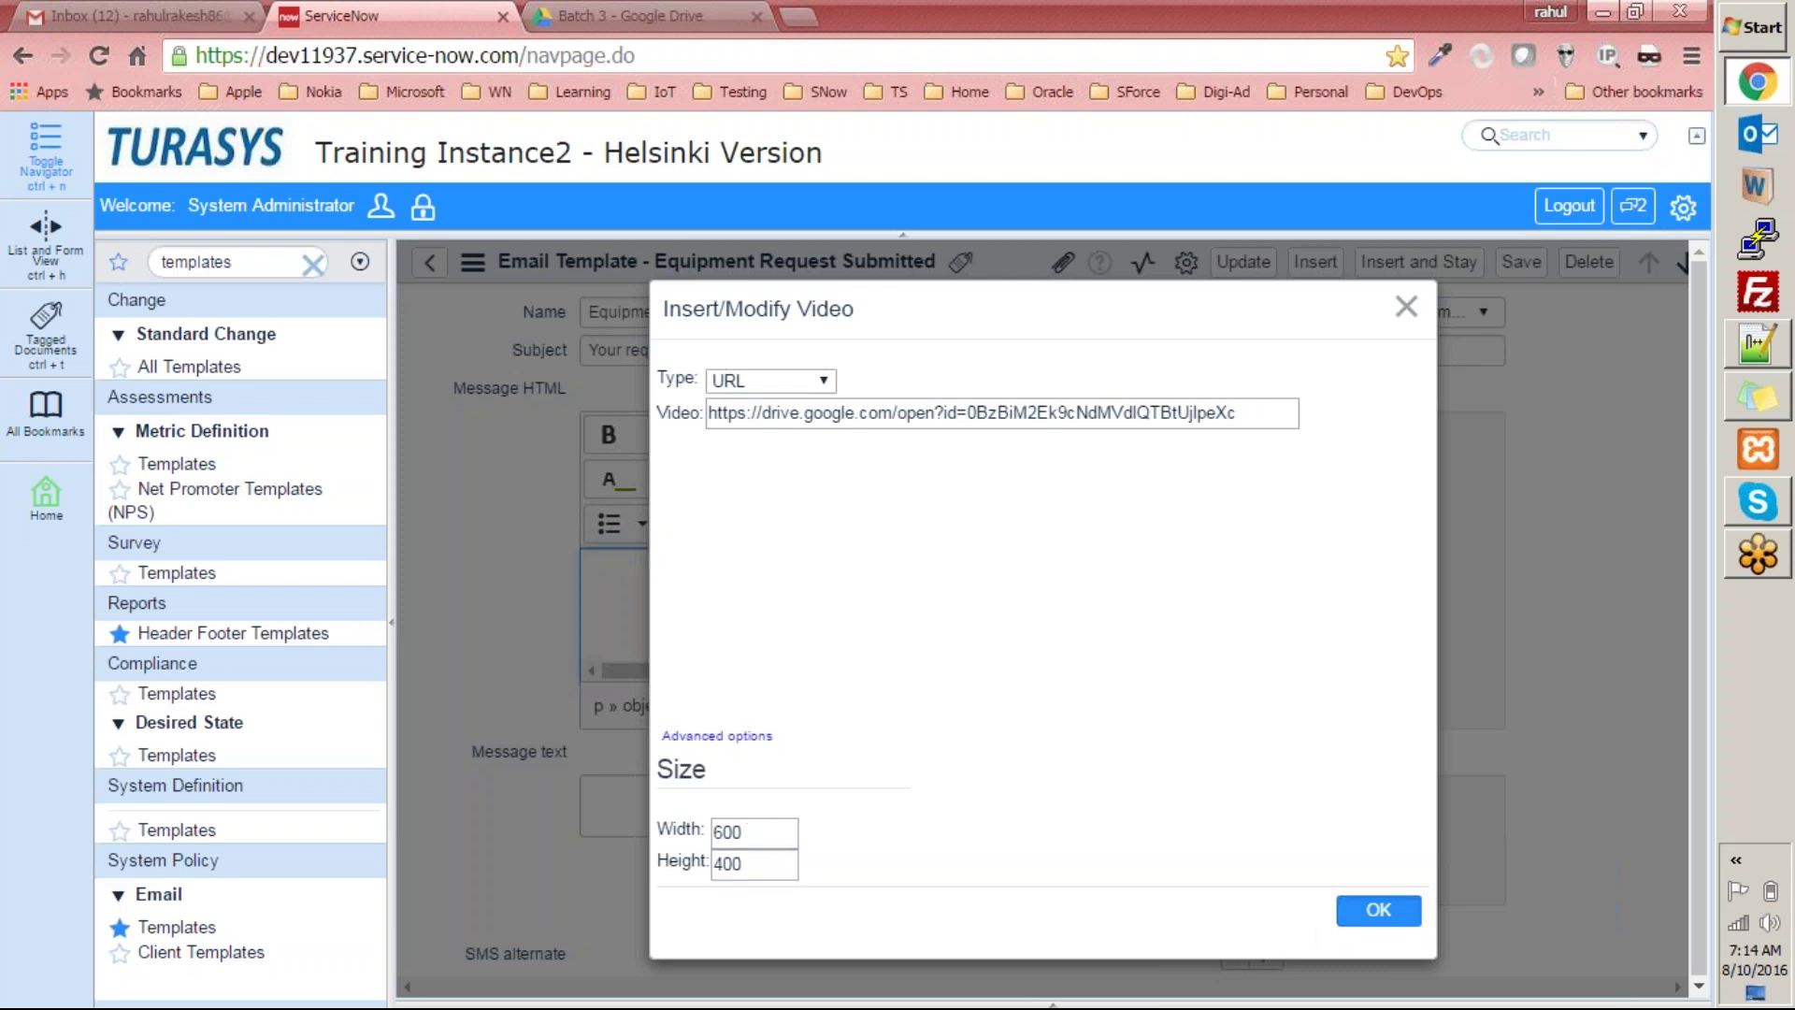
Close the video dialog and save the Equipment Request Submitted template.
left_click(1406, 309)
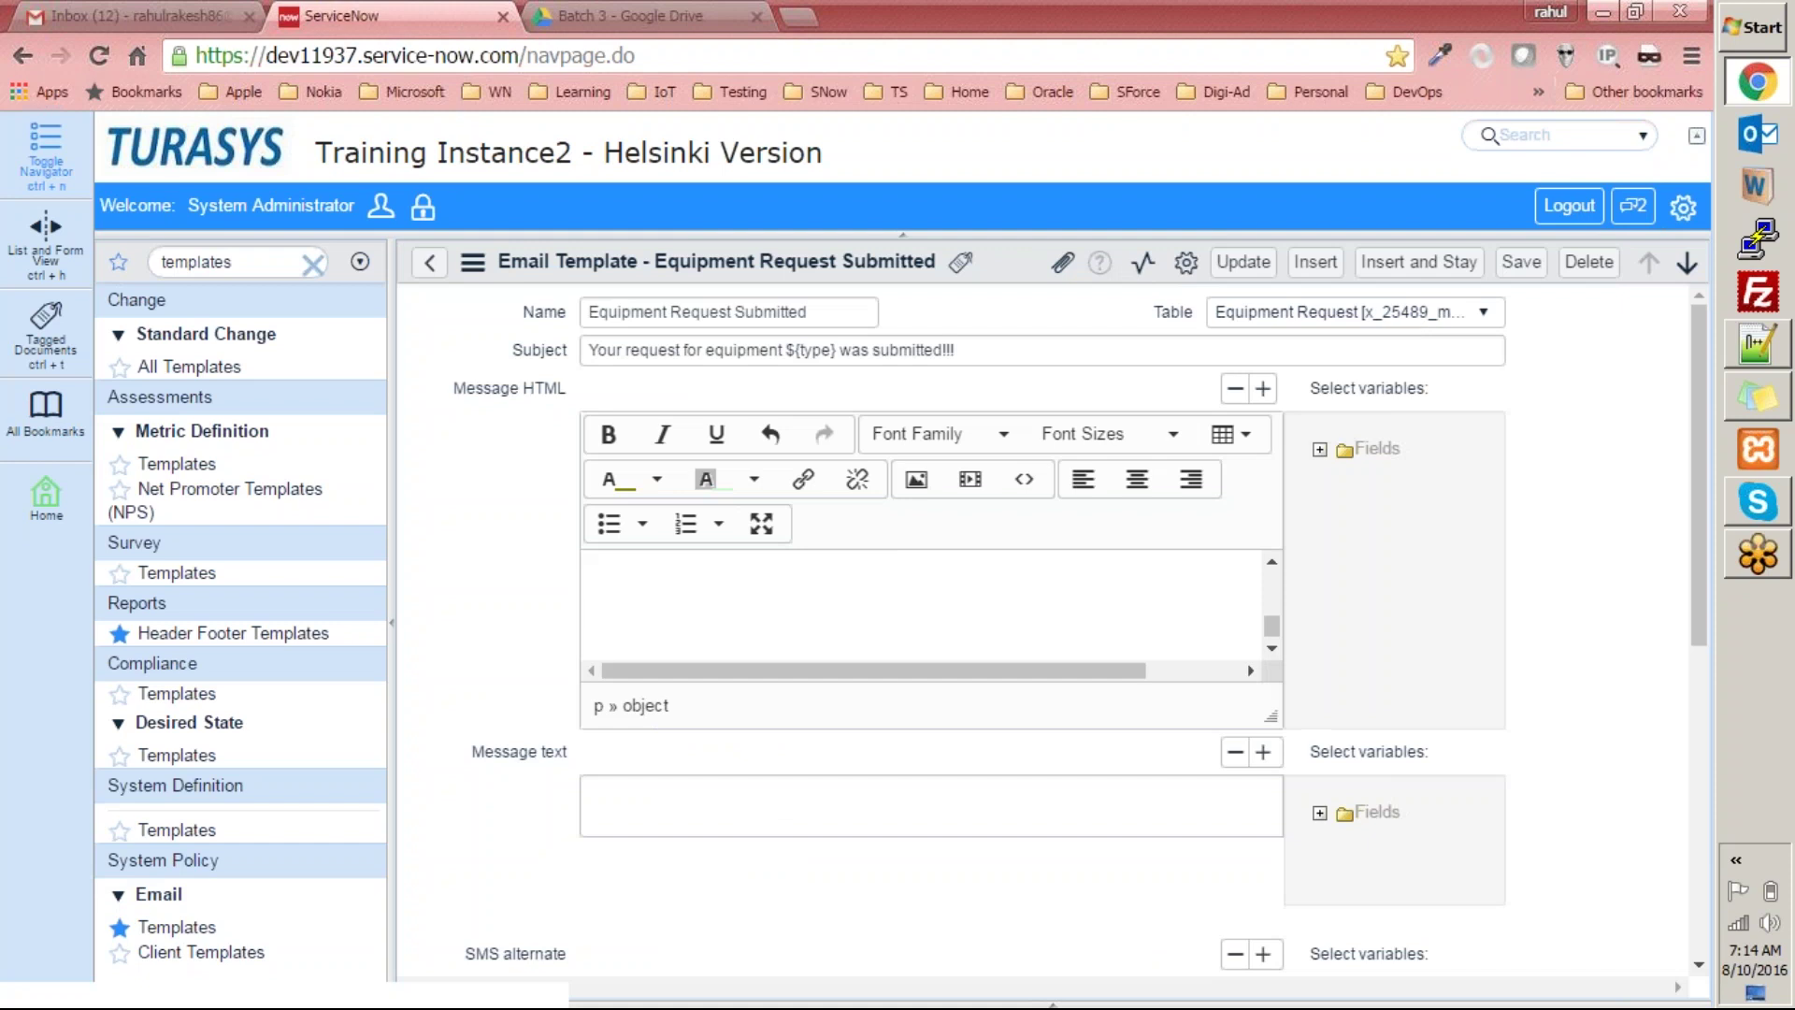
left_click(1027, 667)
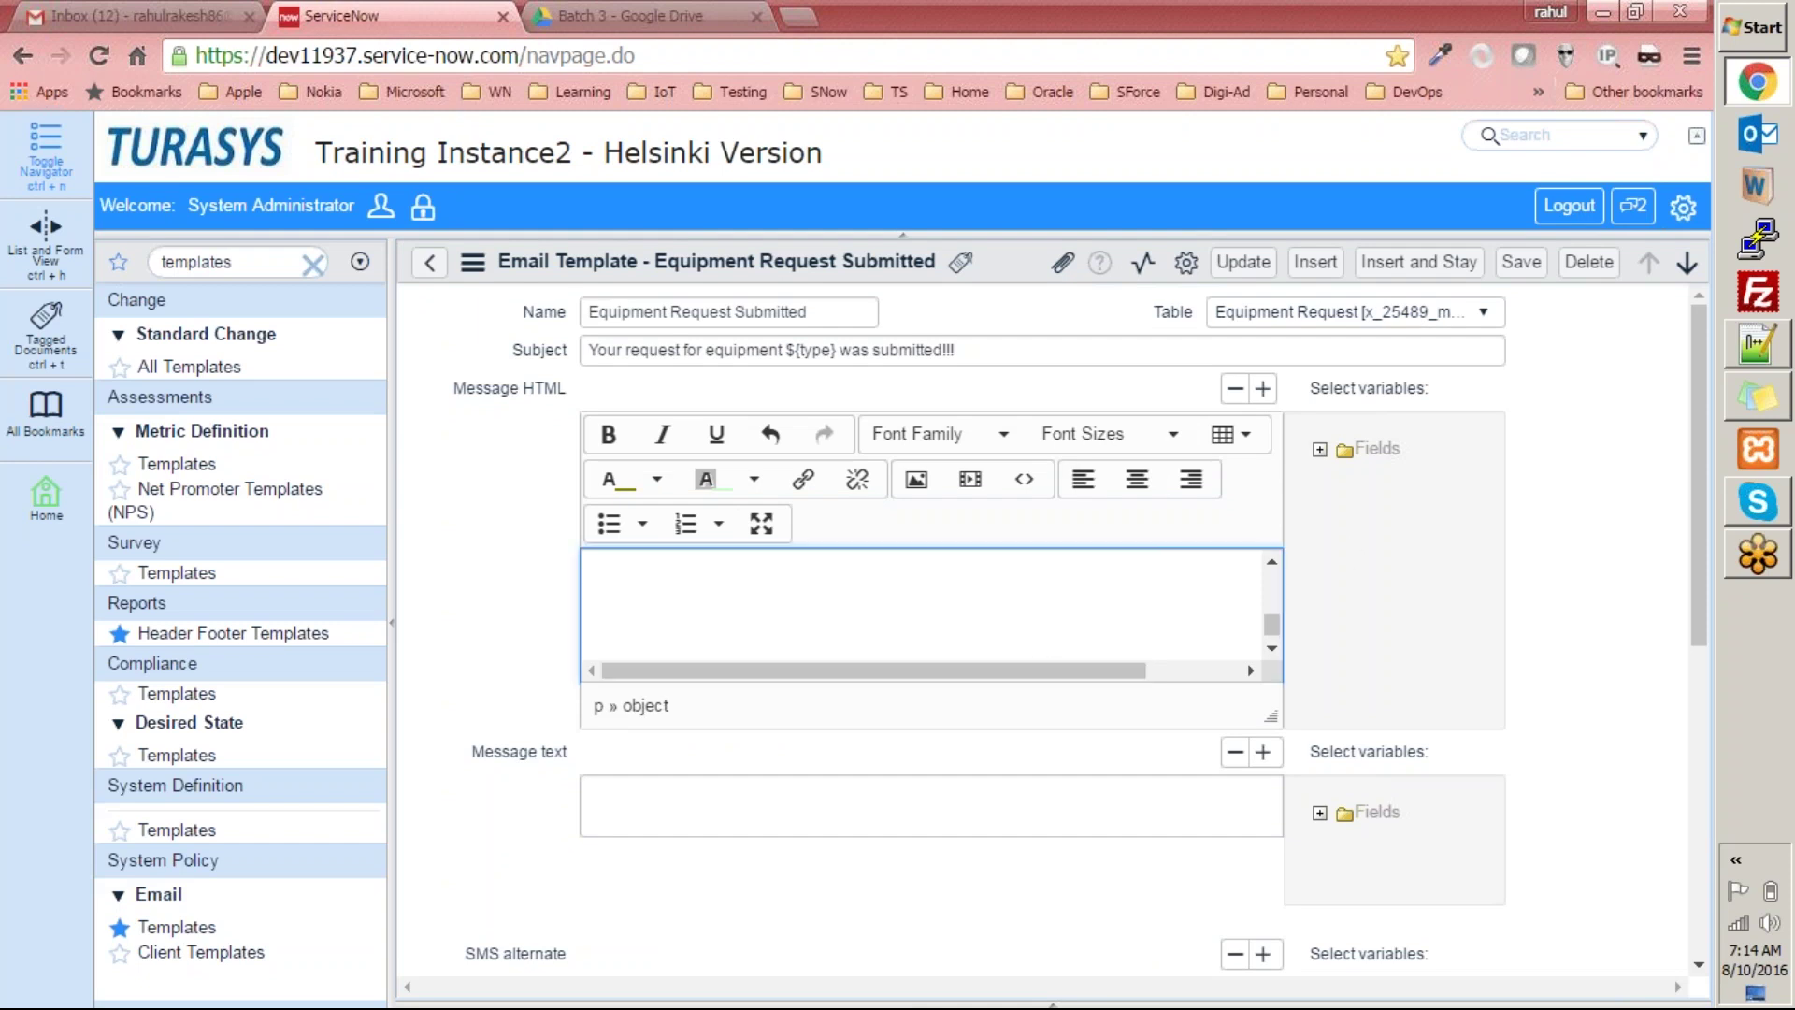
left_click(1246, 265)
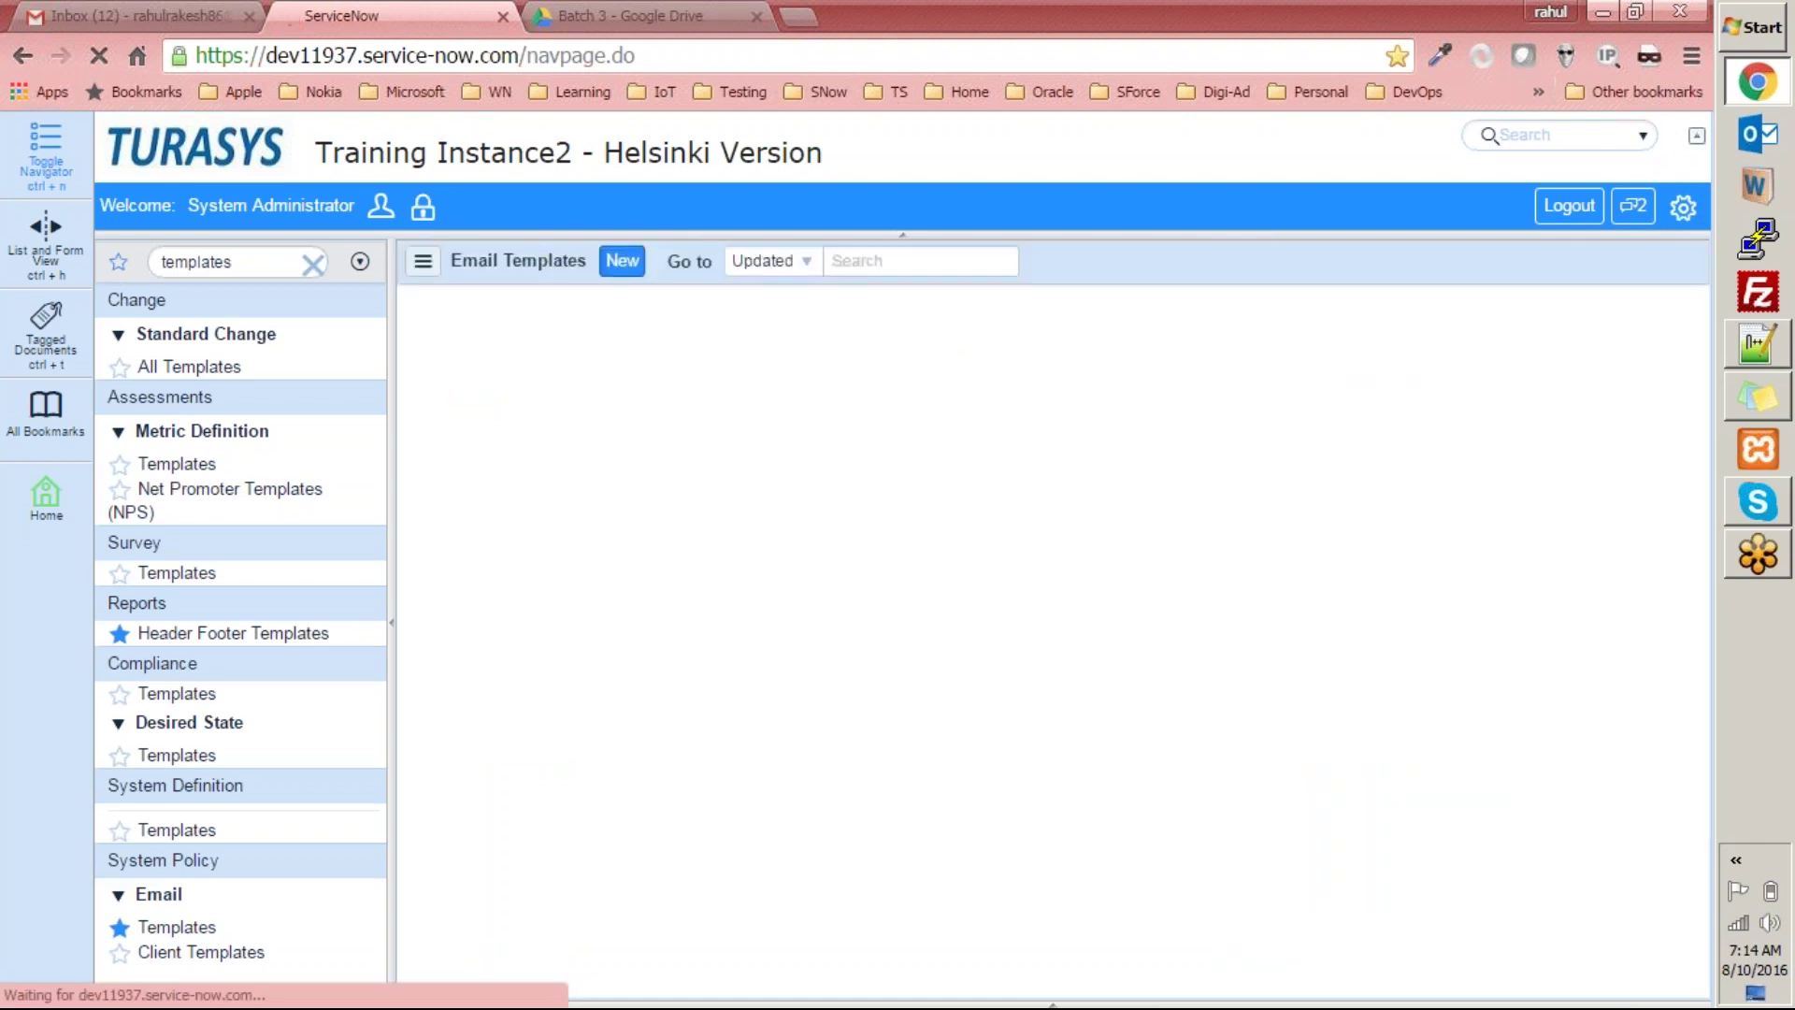
Start a new equipment request with Equipment Type 'some equipment'.
double_click(268, 275)
type("mark")
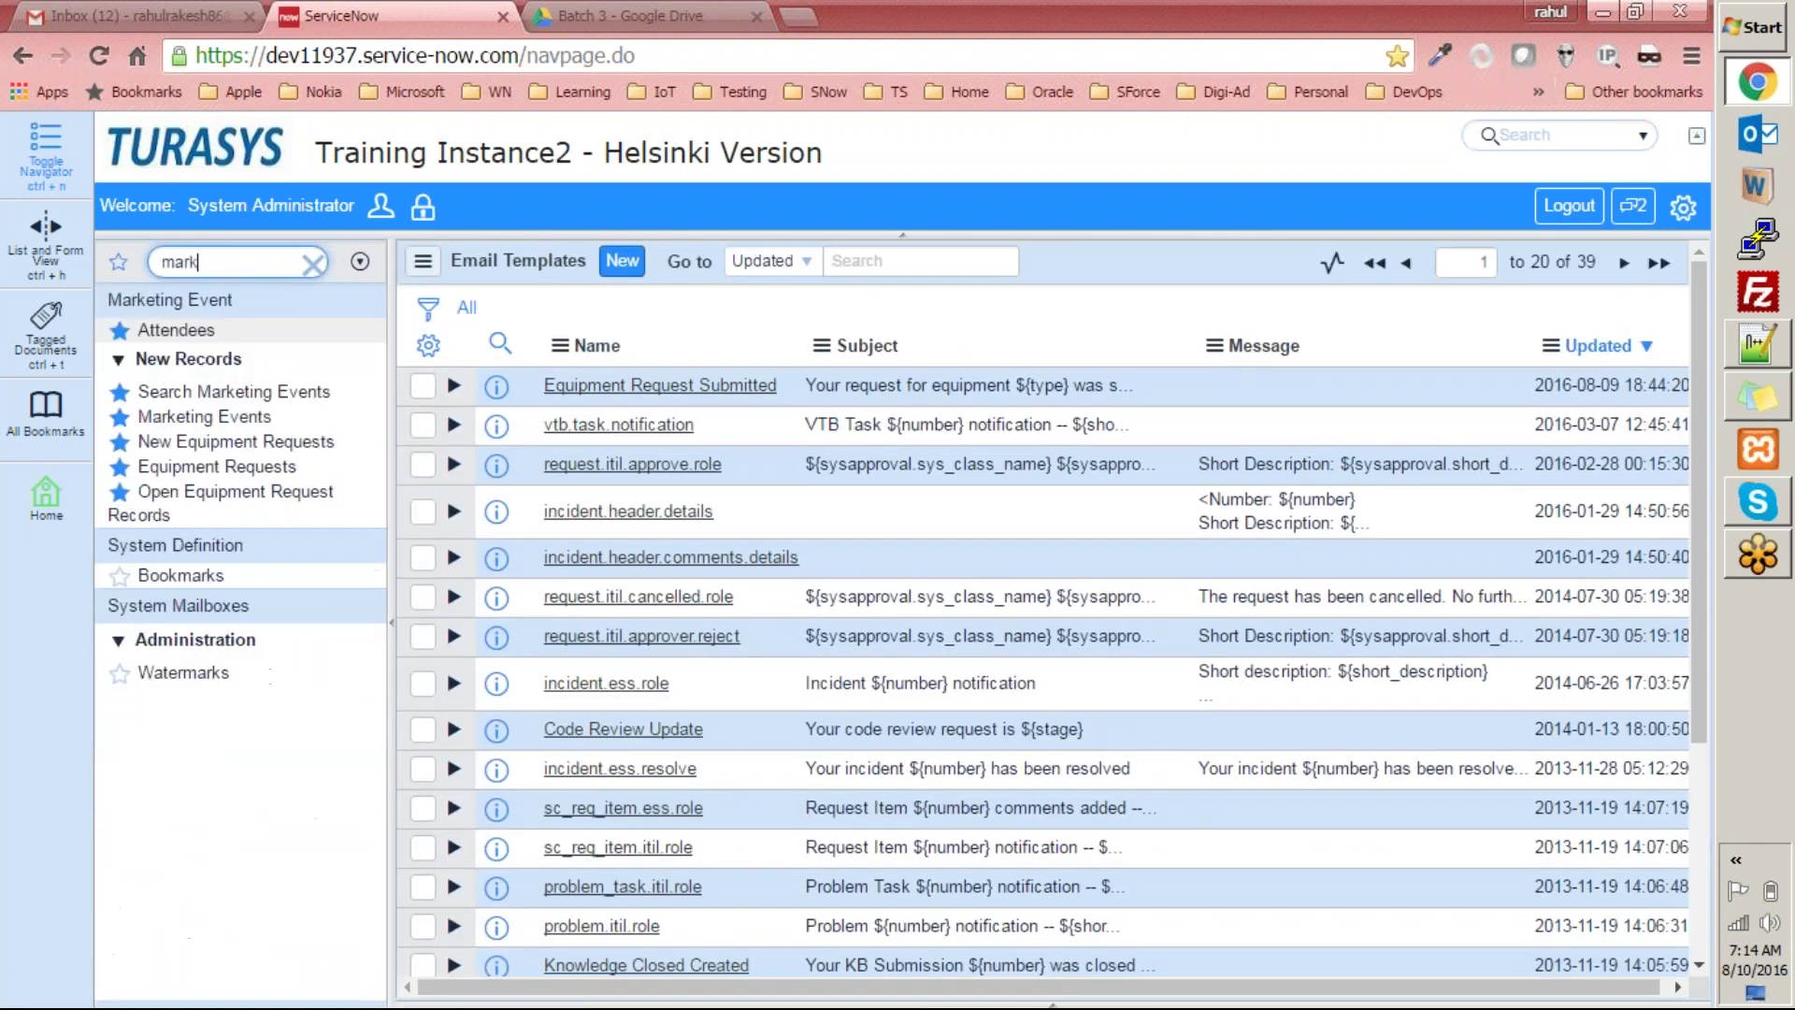
left_click(236, 442)
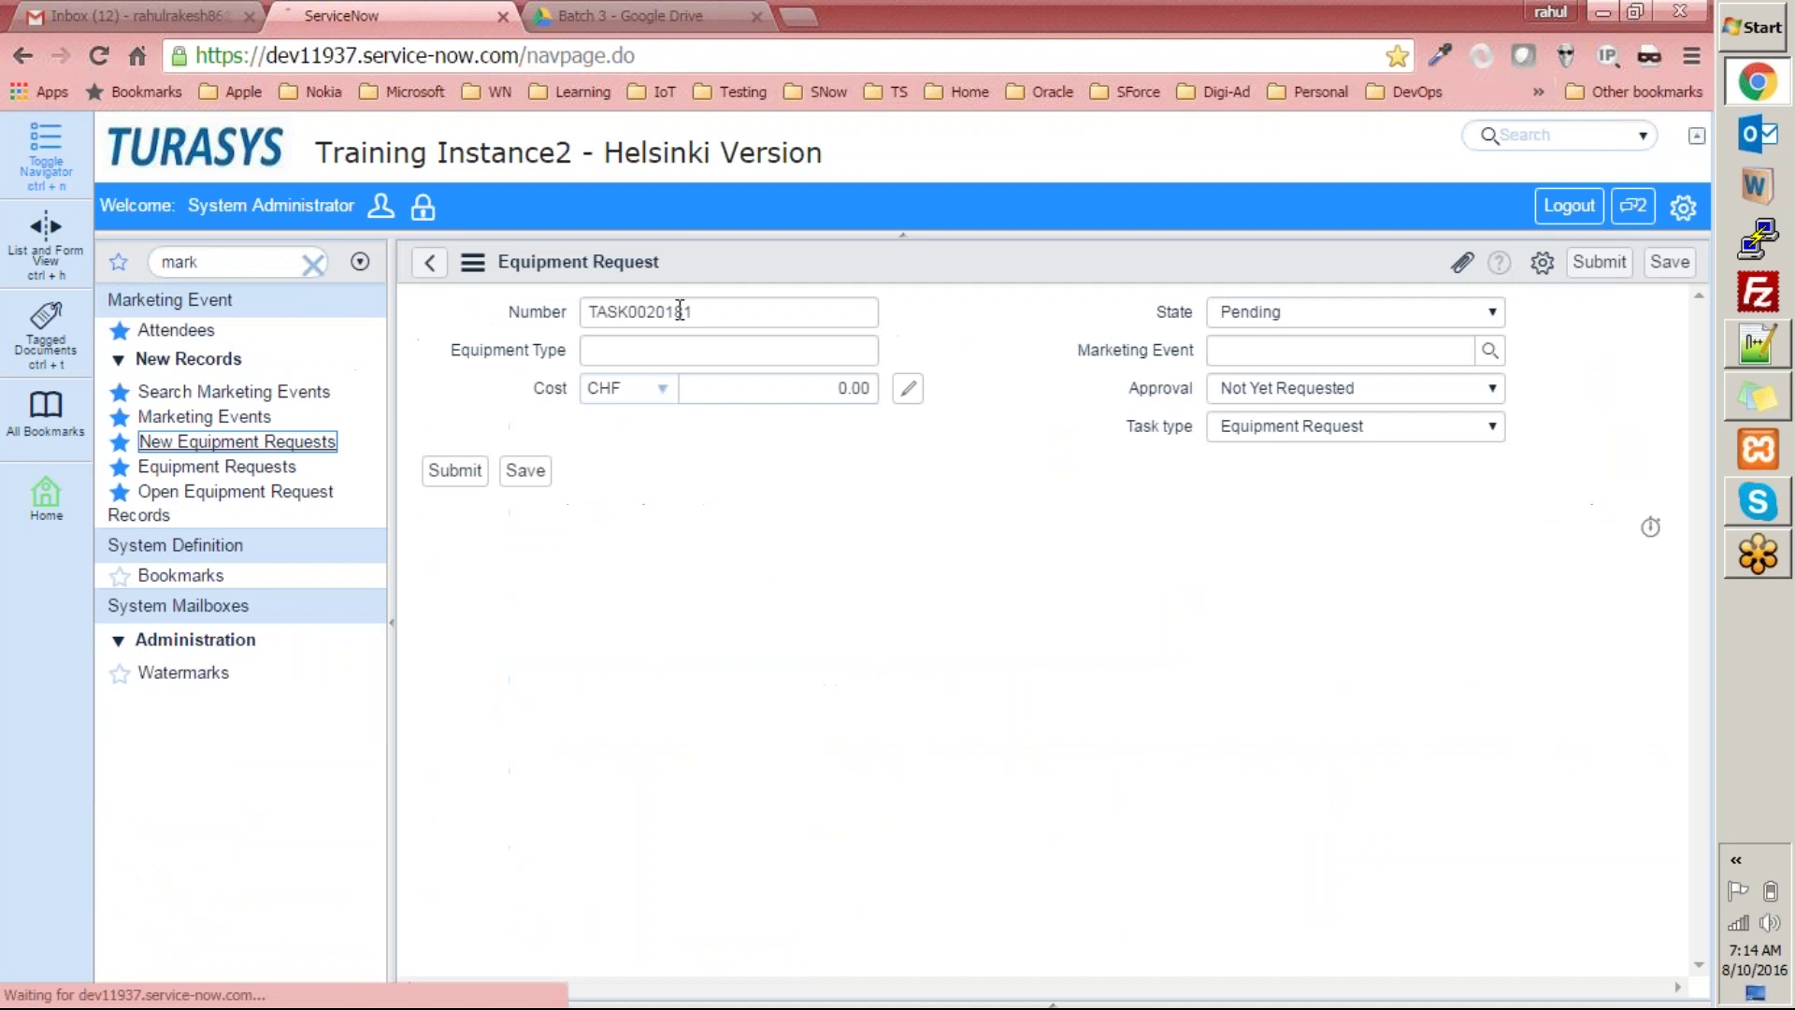
left_click(806, 345)
type("some equipment")
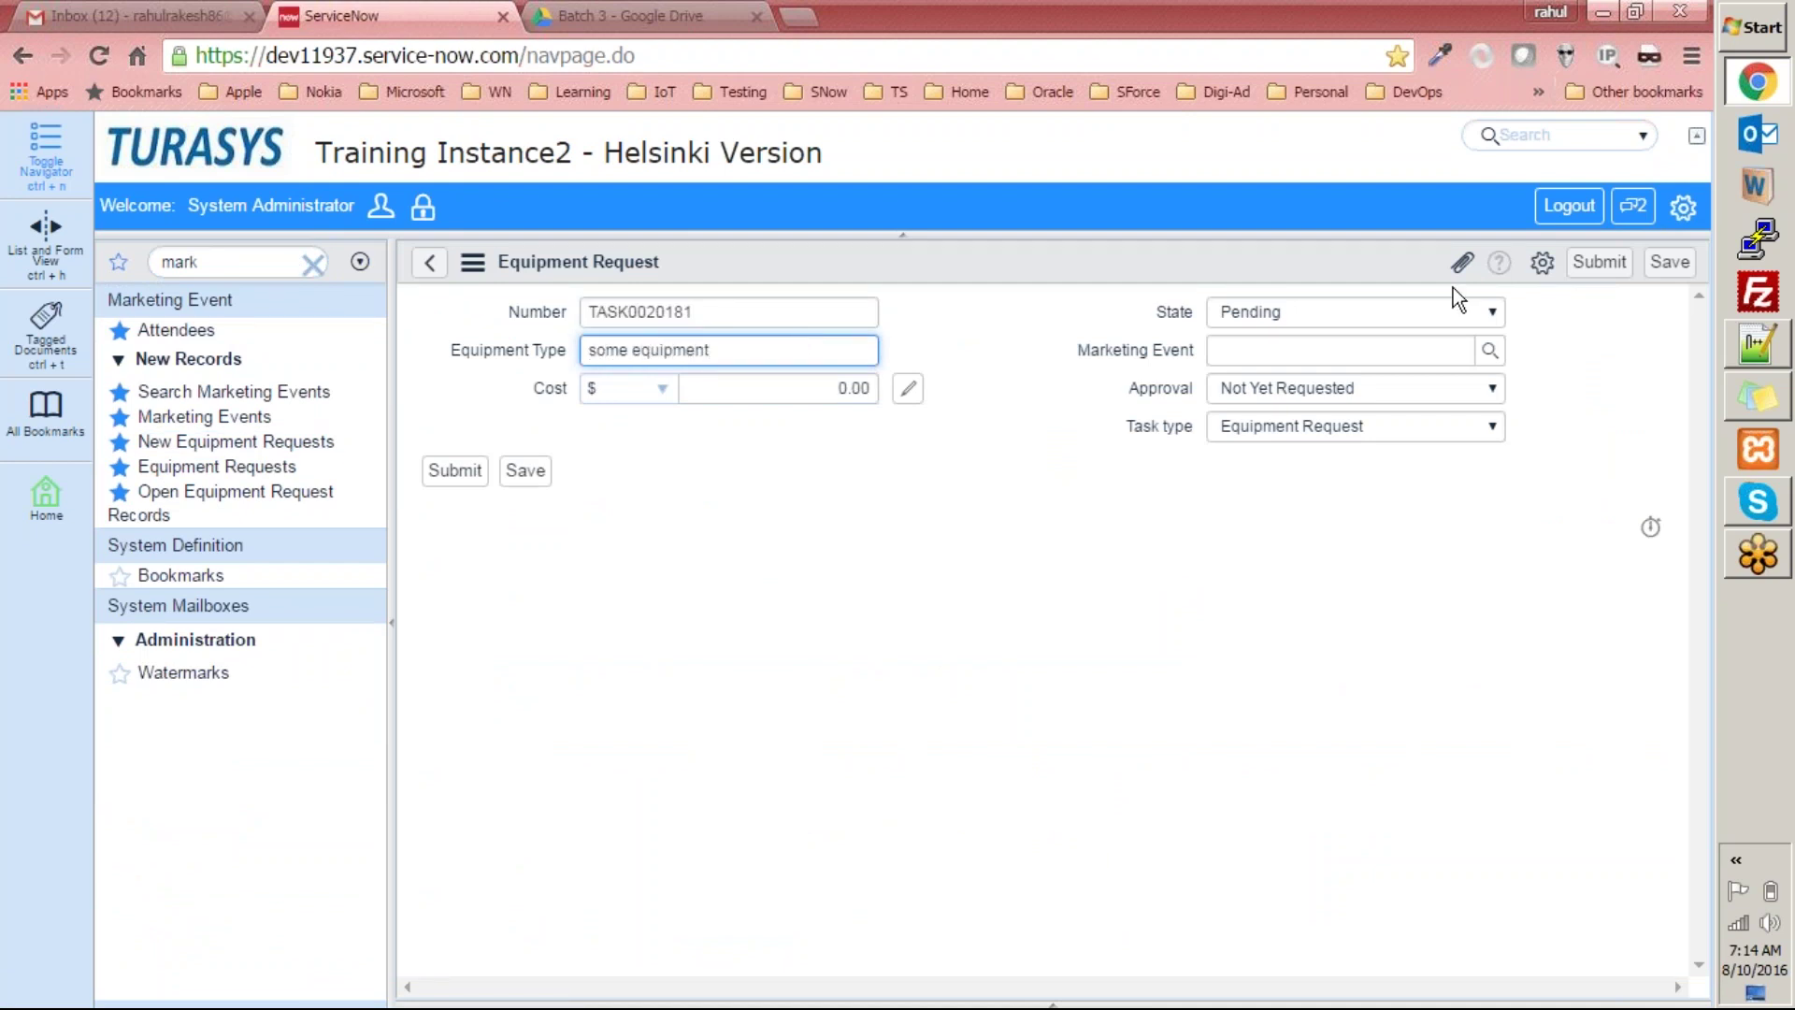
Pick New Event for Marketing, set Needed until Aug 9 and Needed from Aug 31, then submit.
left_click(1490, 350)
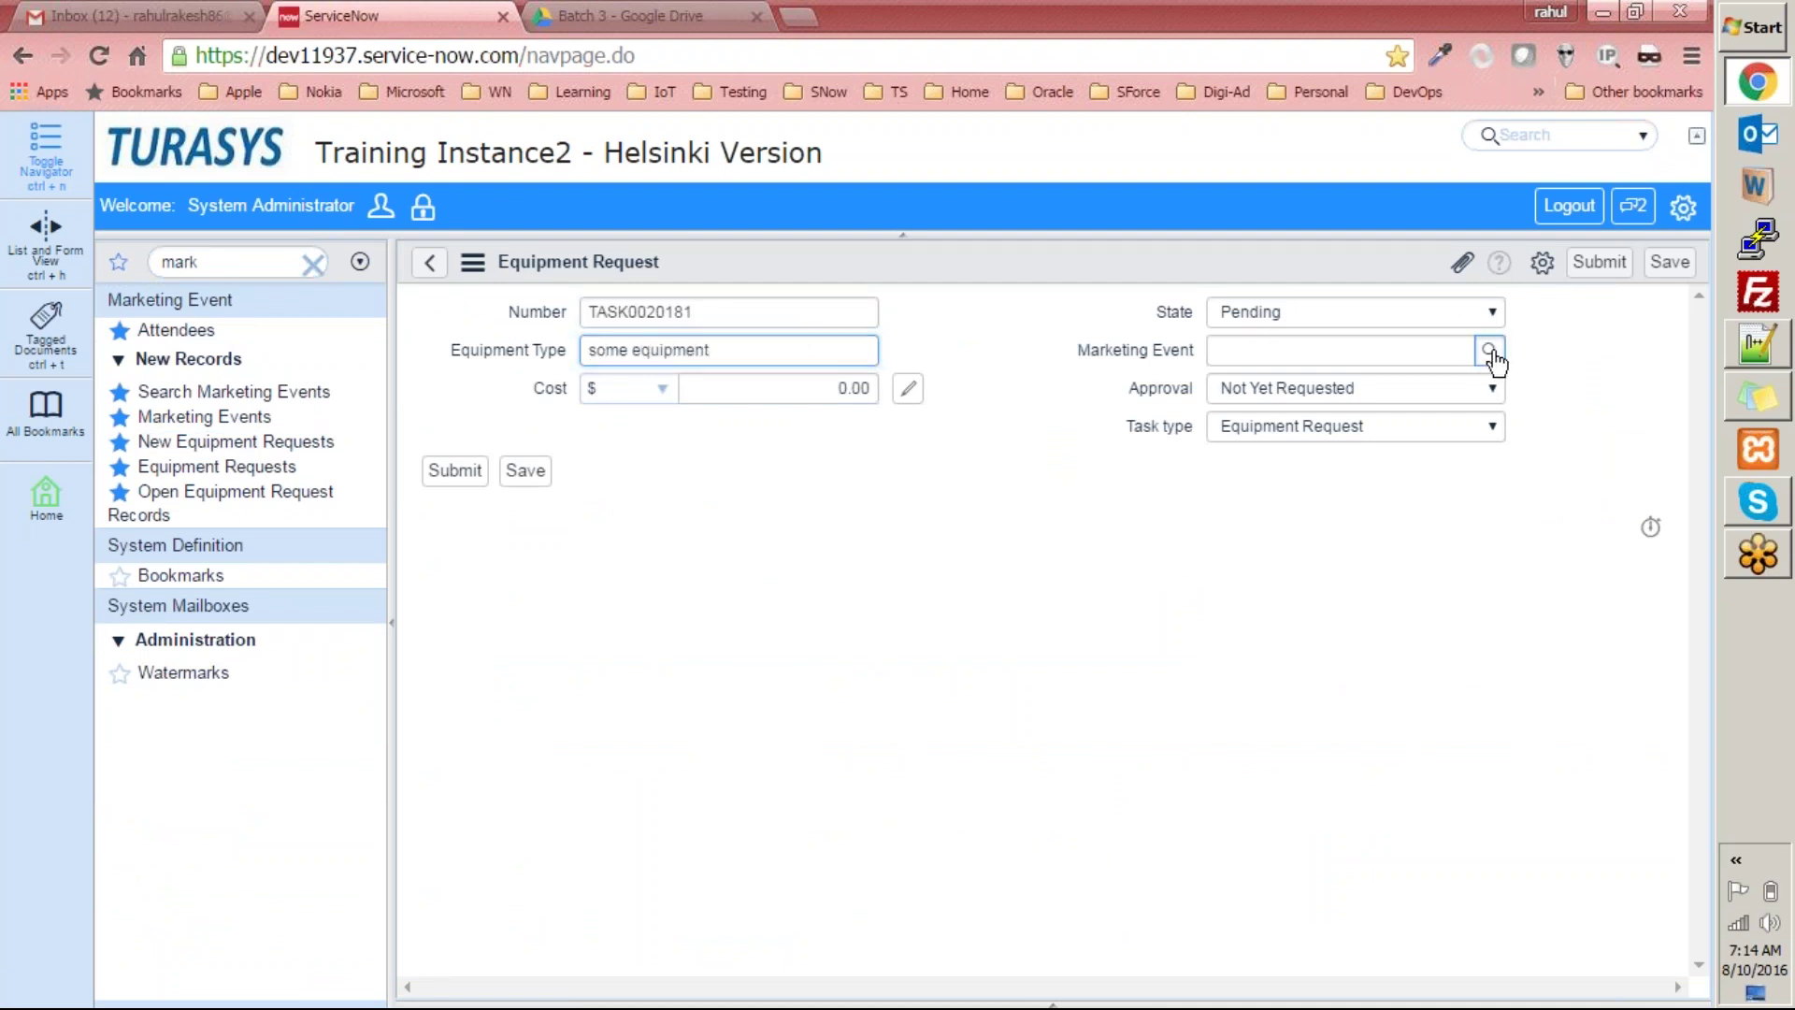
scroll(669, 954, "down", 2)
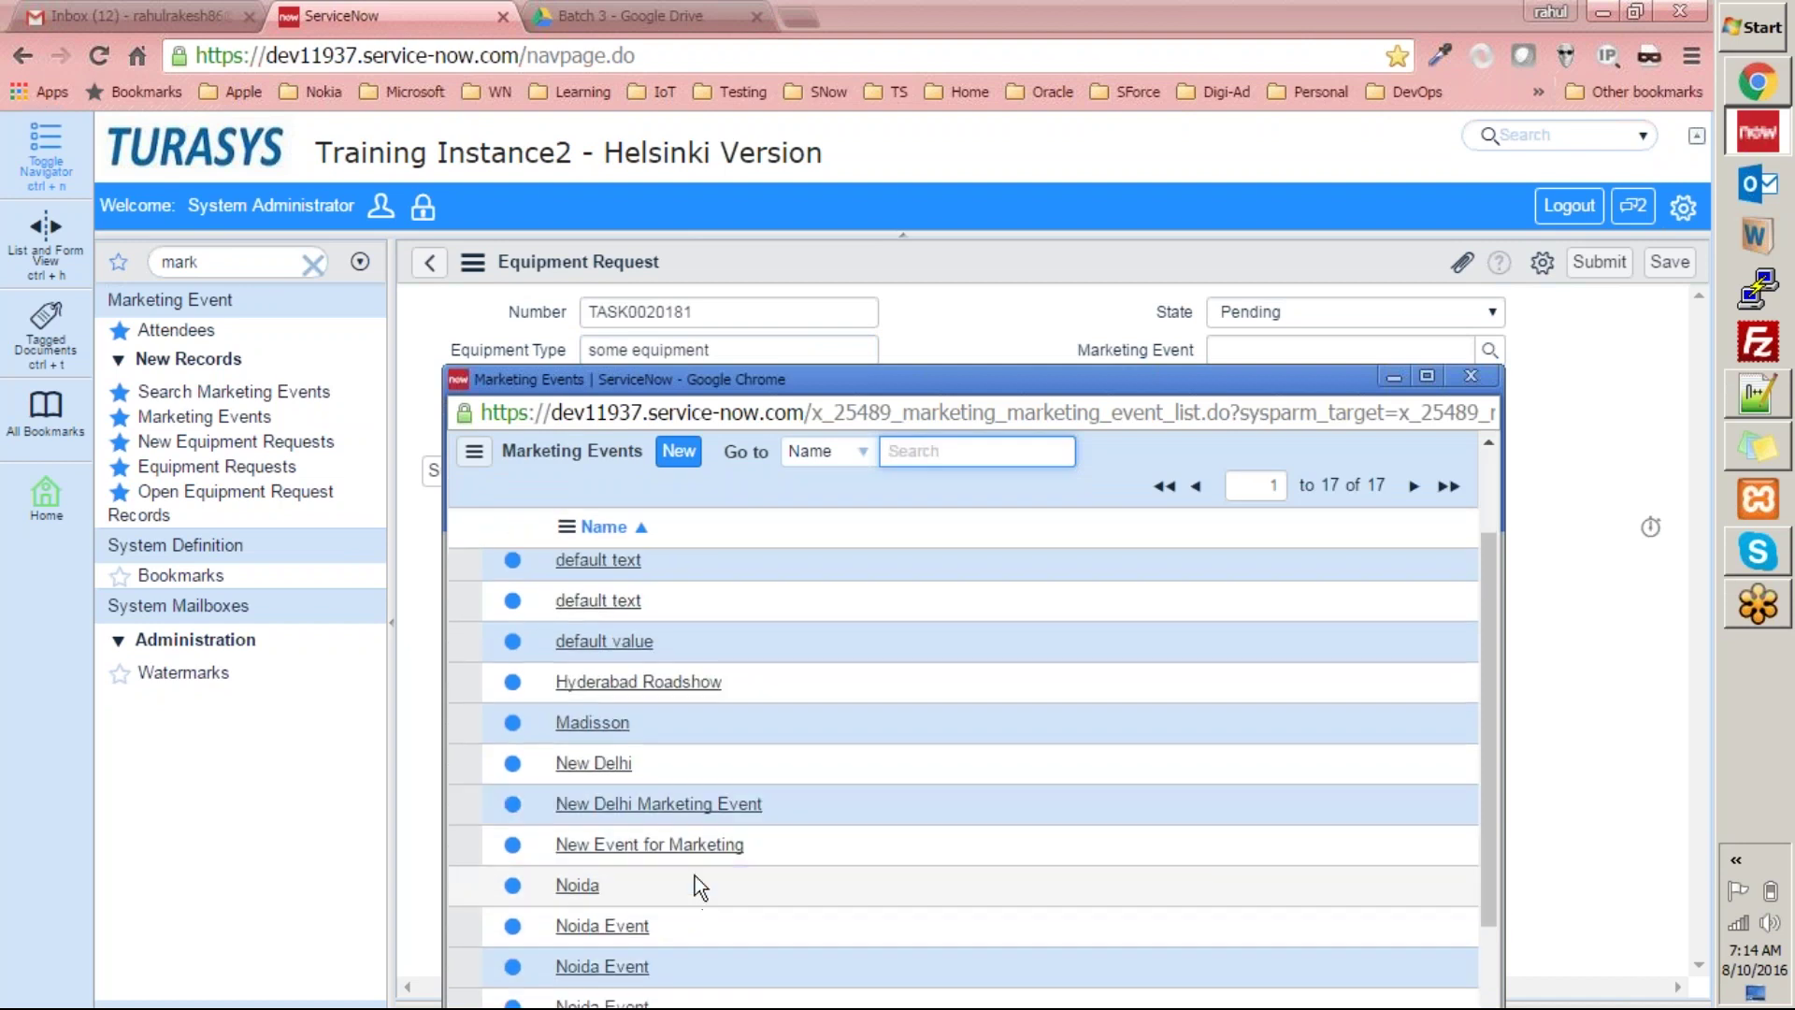
left_click(694, 846)
left_click(863, 528)
left_click(733, 661)
left_click(1489, 449)
left_click(1383, 666)
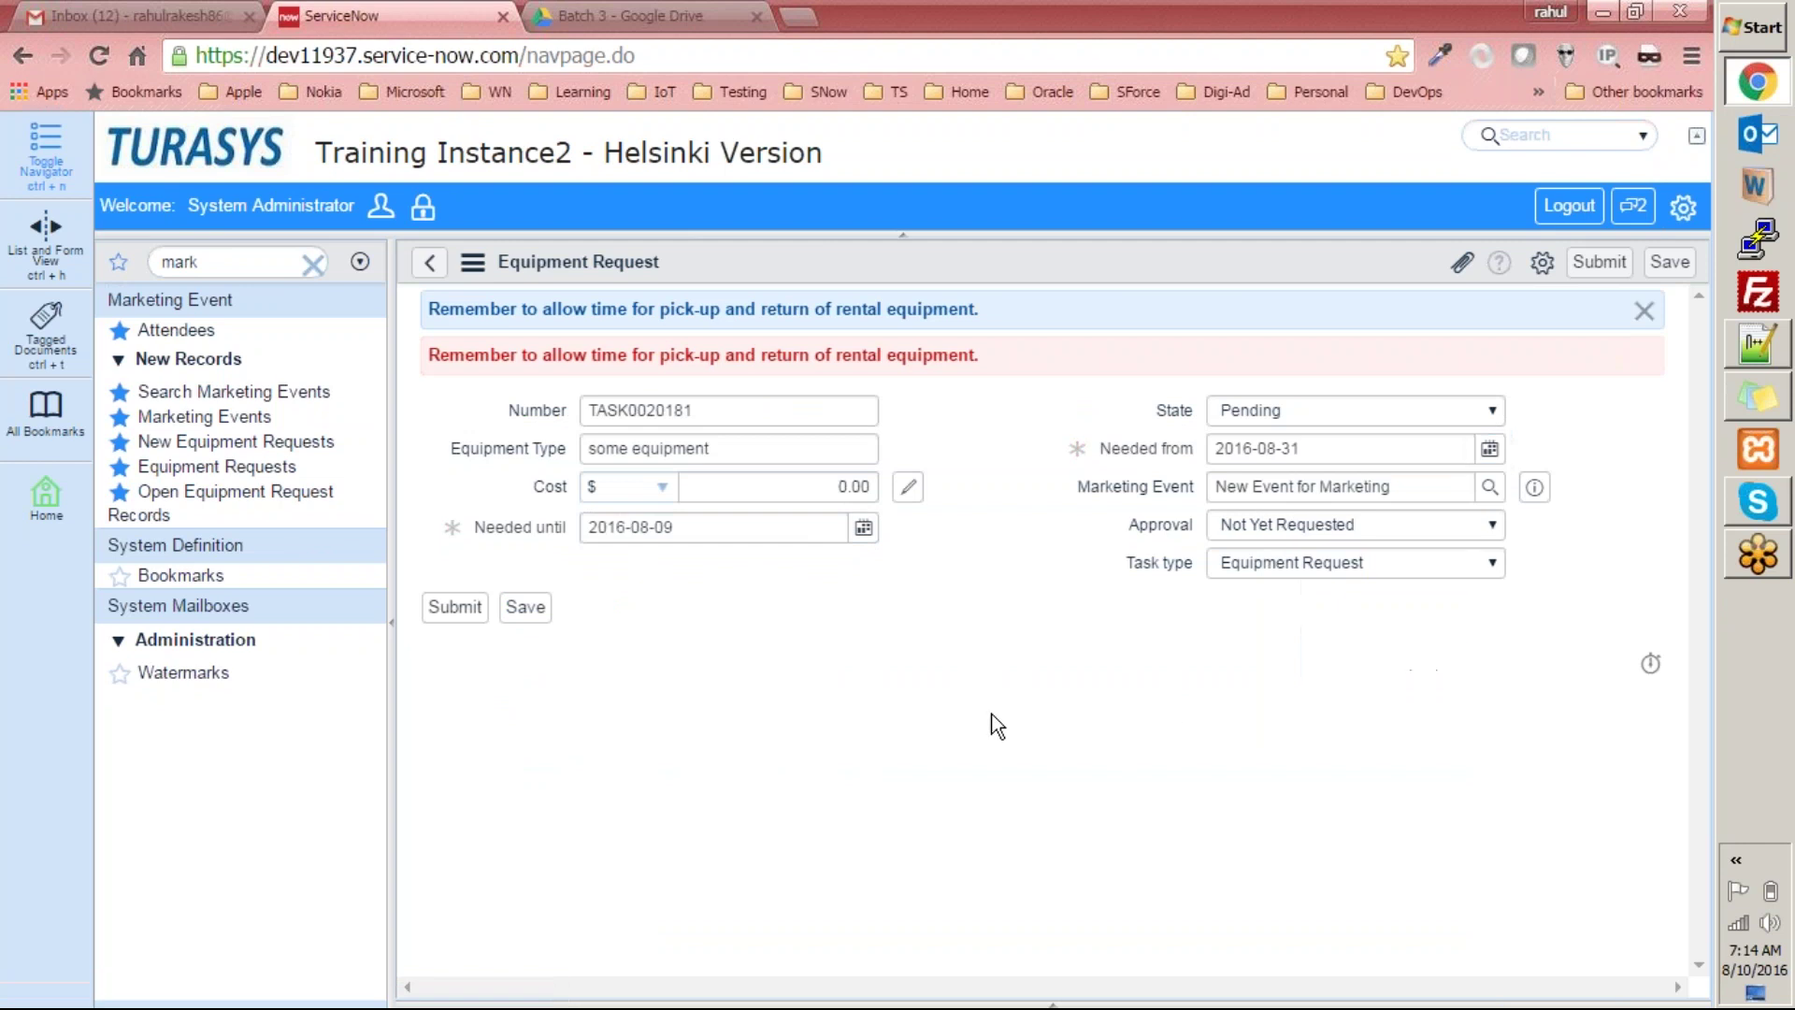
left_click(454, 608)
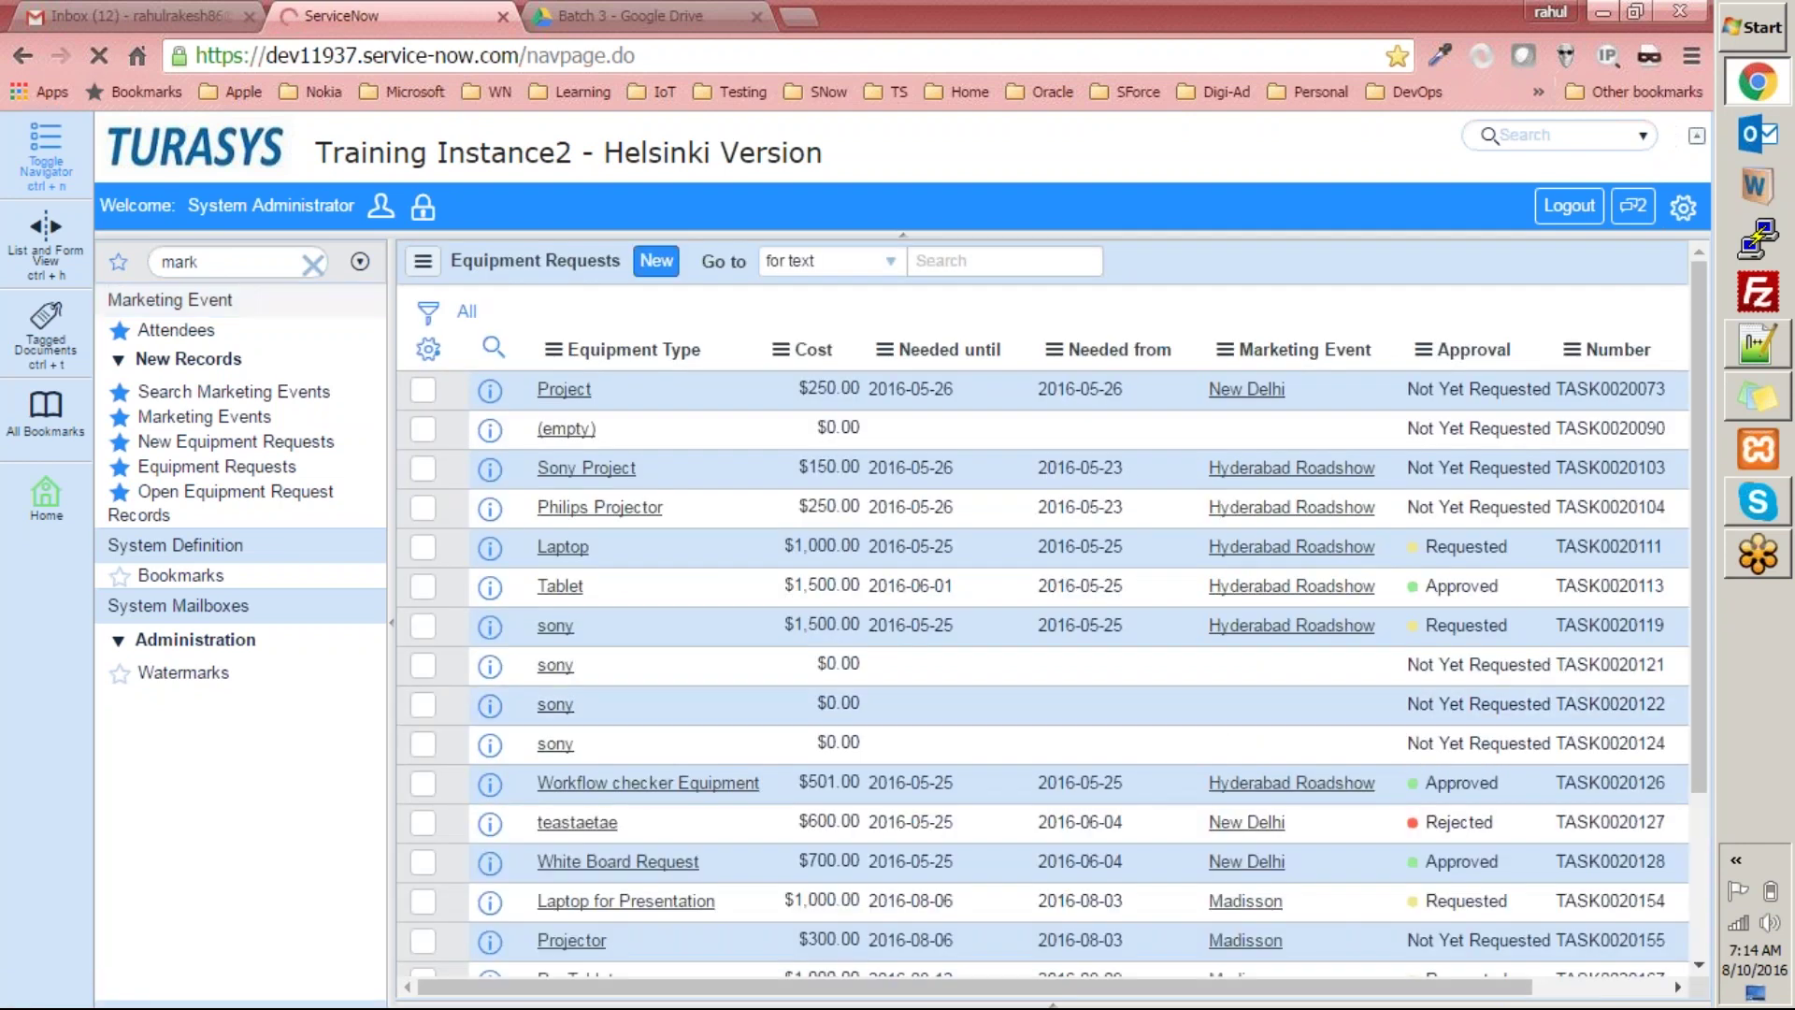
Filter the navigator for 'logs' and open System Logs › Emails.
left_click(147, 7)
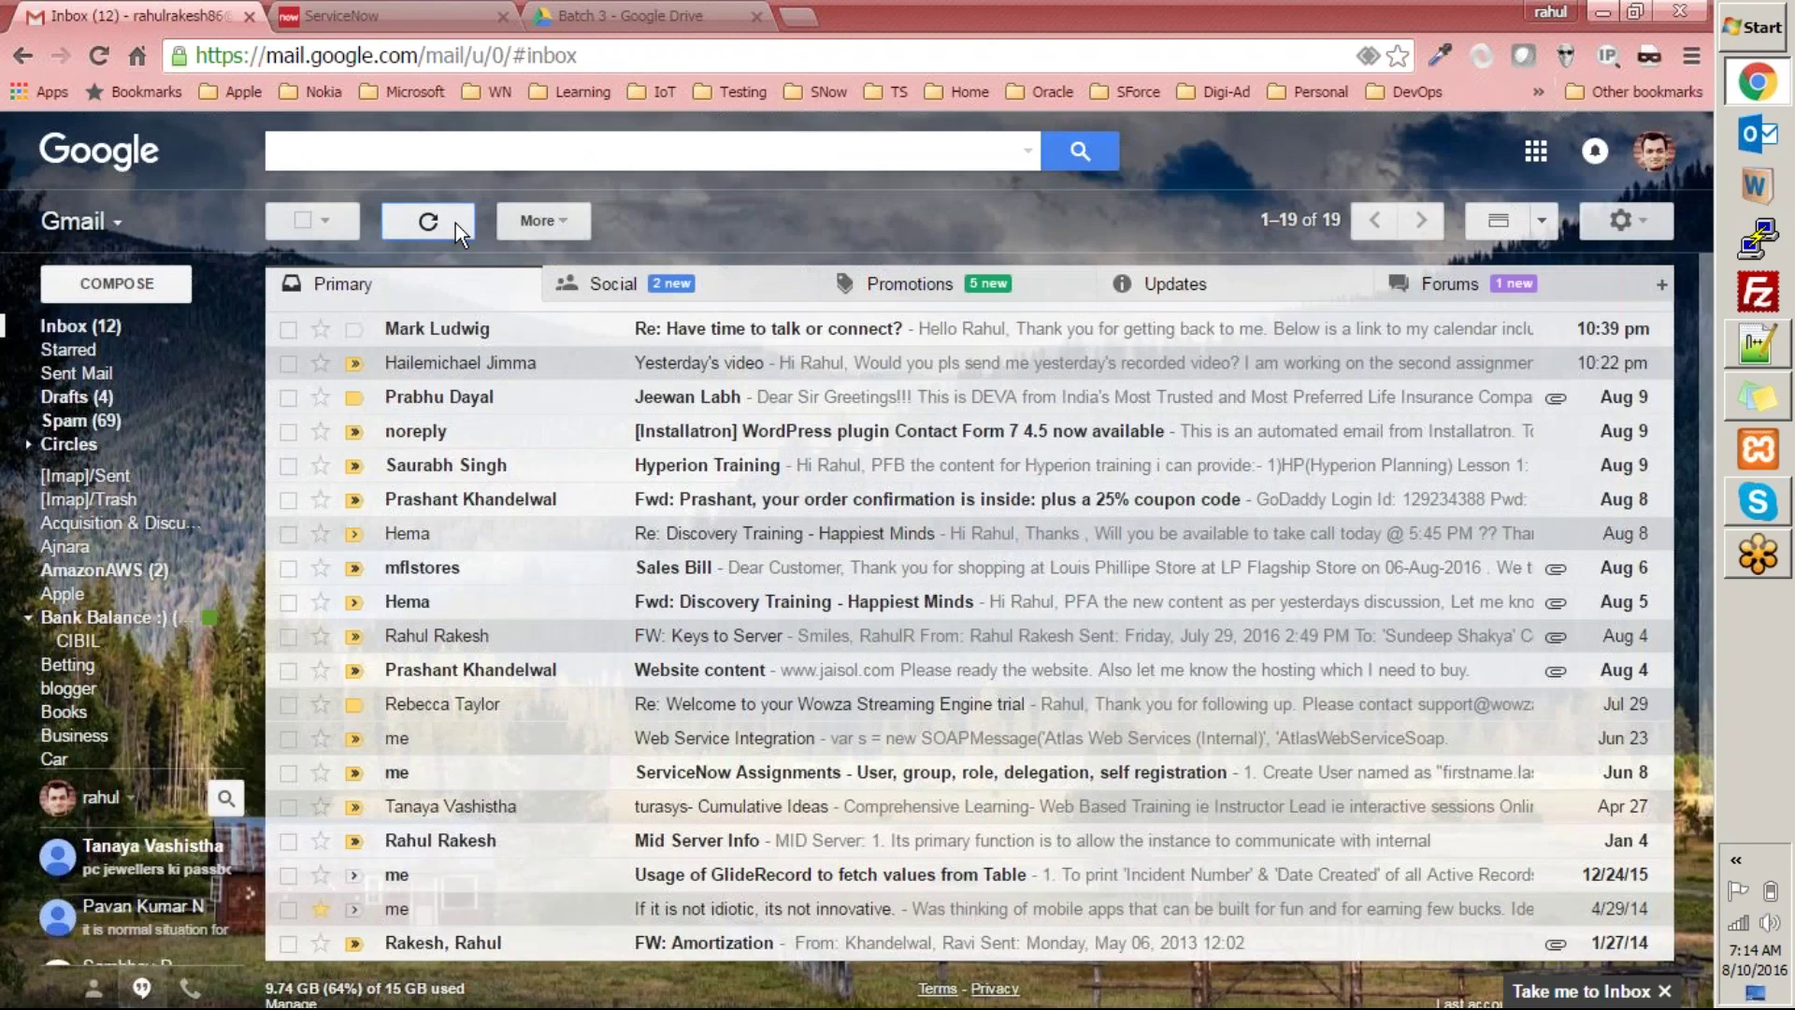
left_click(392, 16)
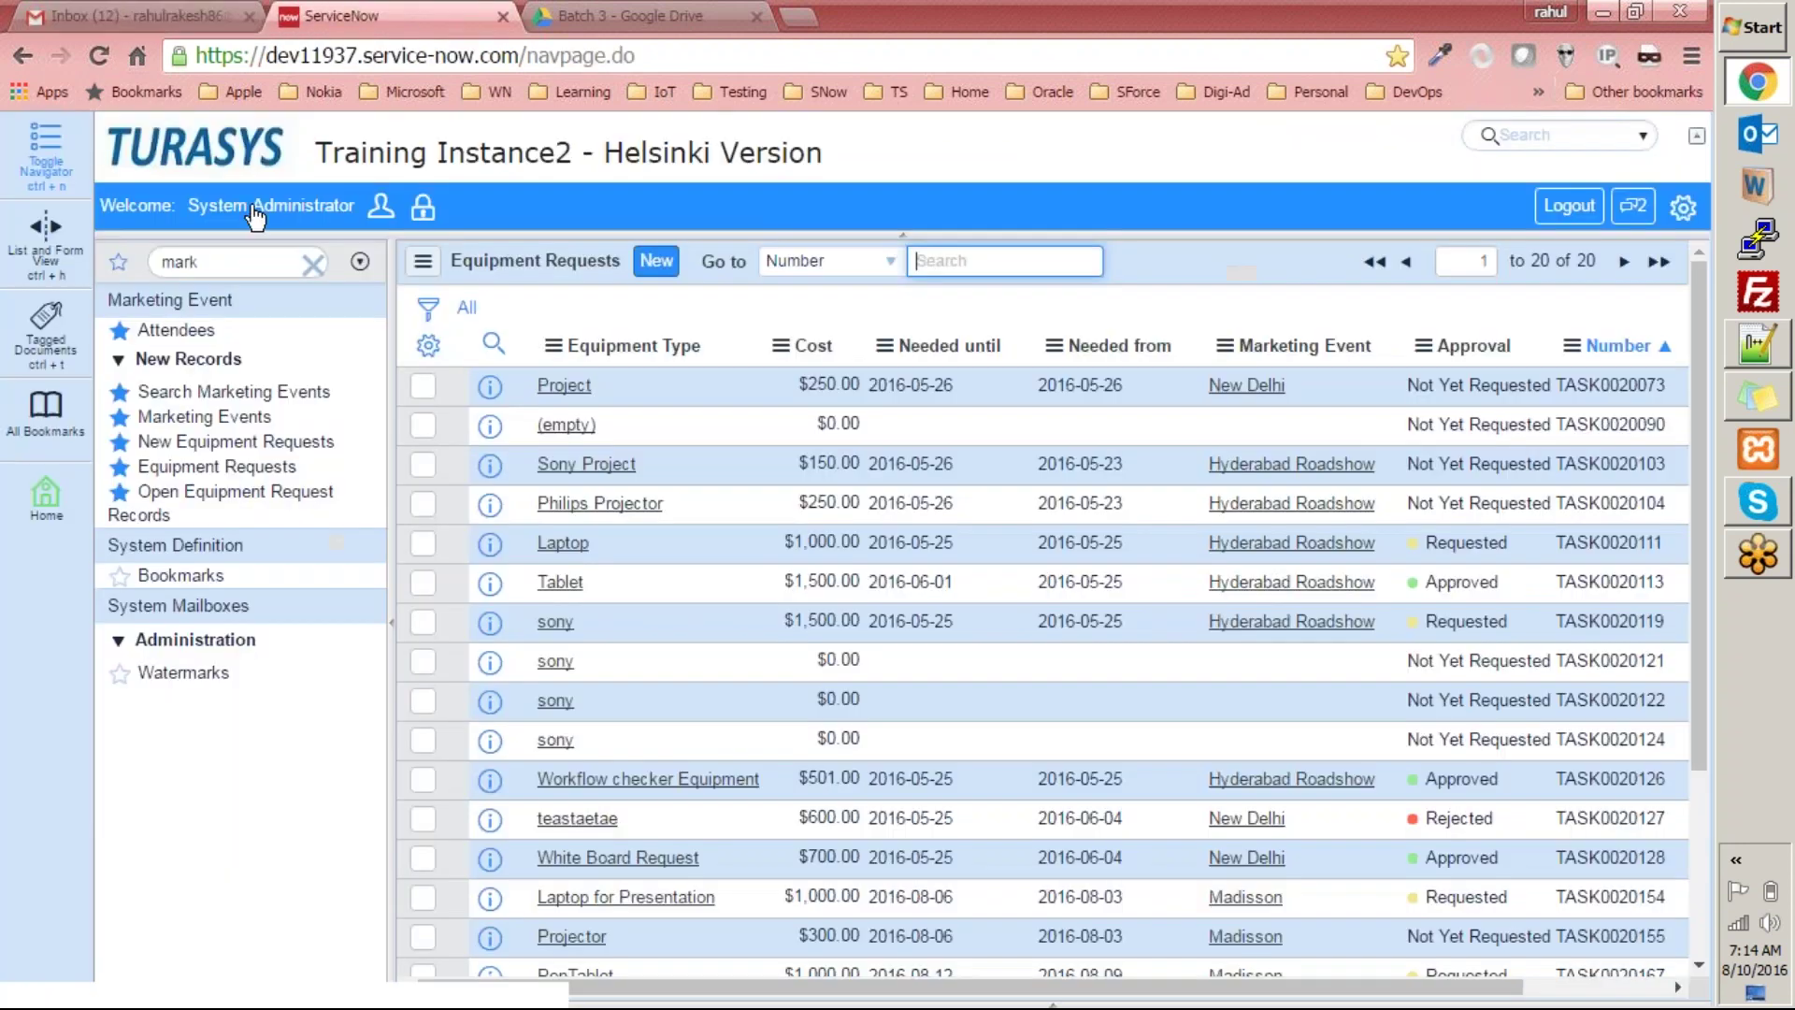
double_click(179, 261)
type("log")
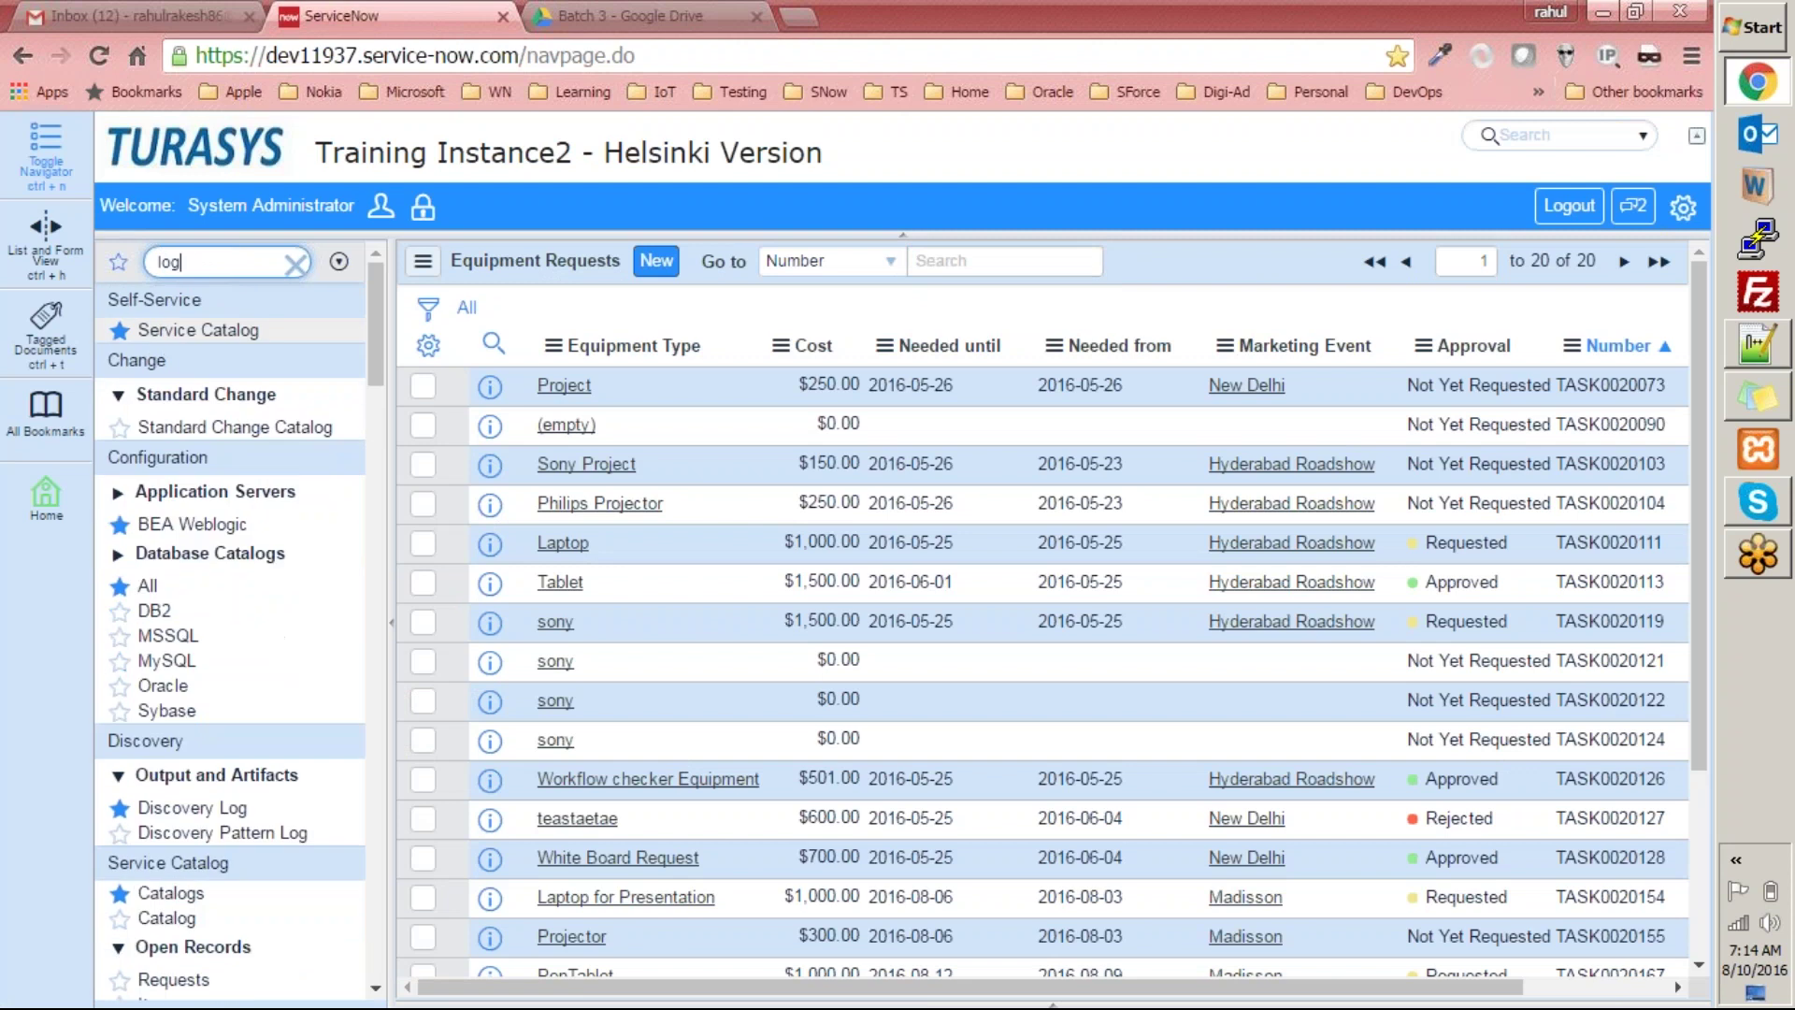
scroll(235, 608, "down", 3)
type("s")
scroll(206, 808, "down", 3)
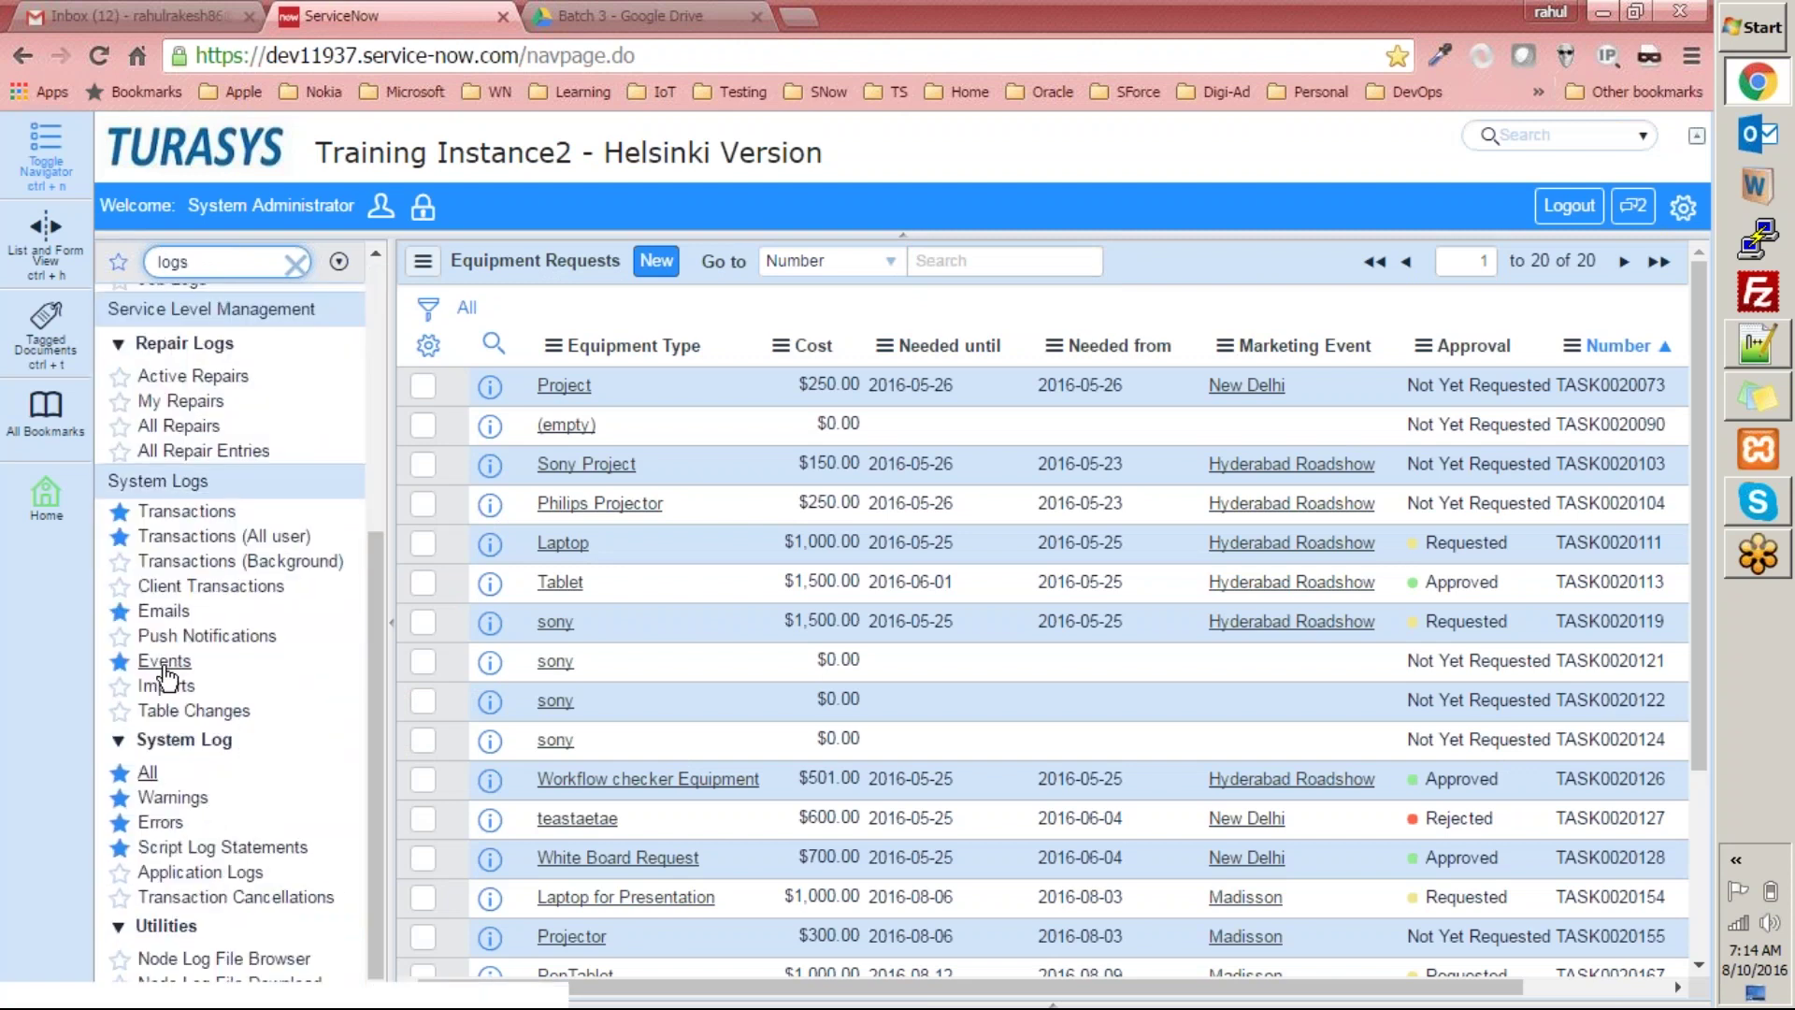
left_click(177, 612)
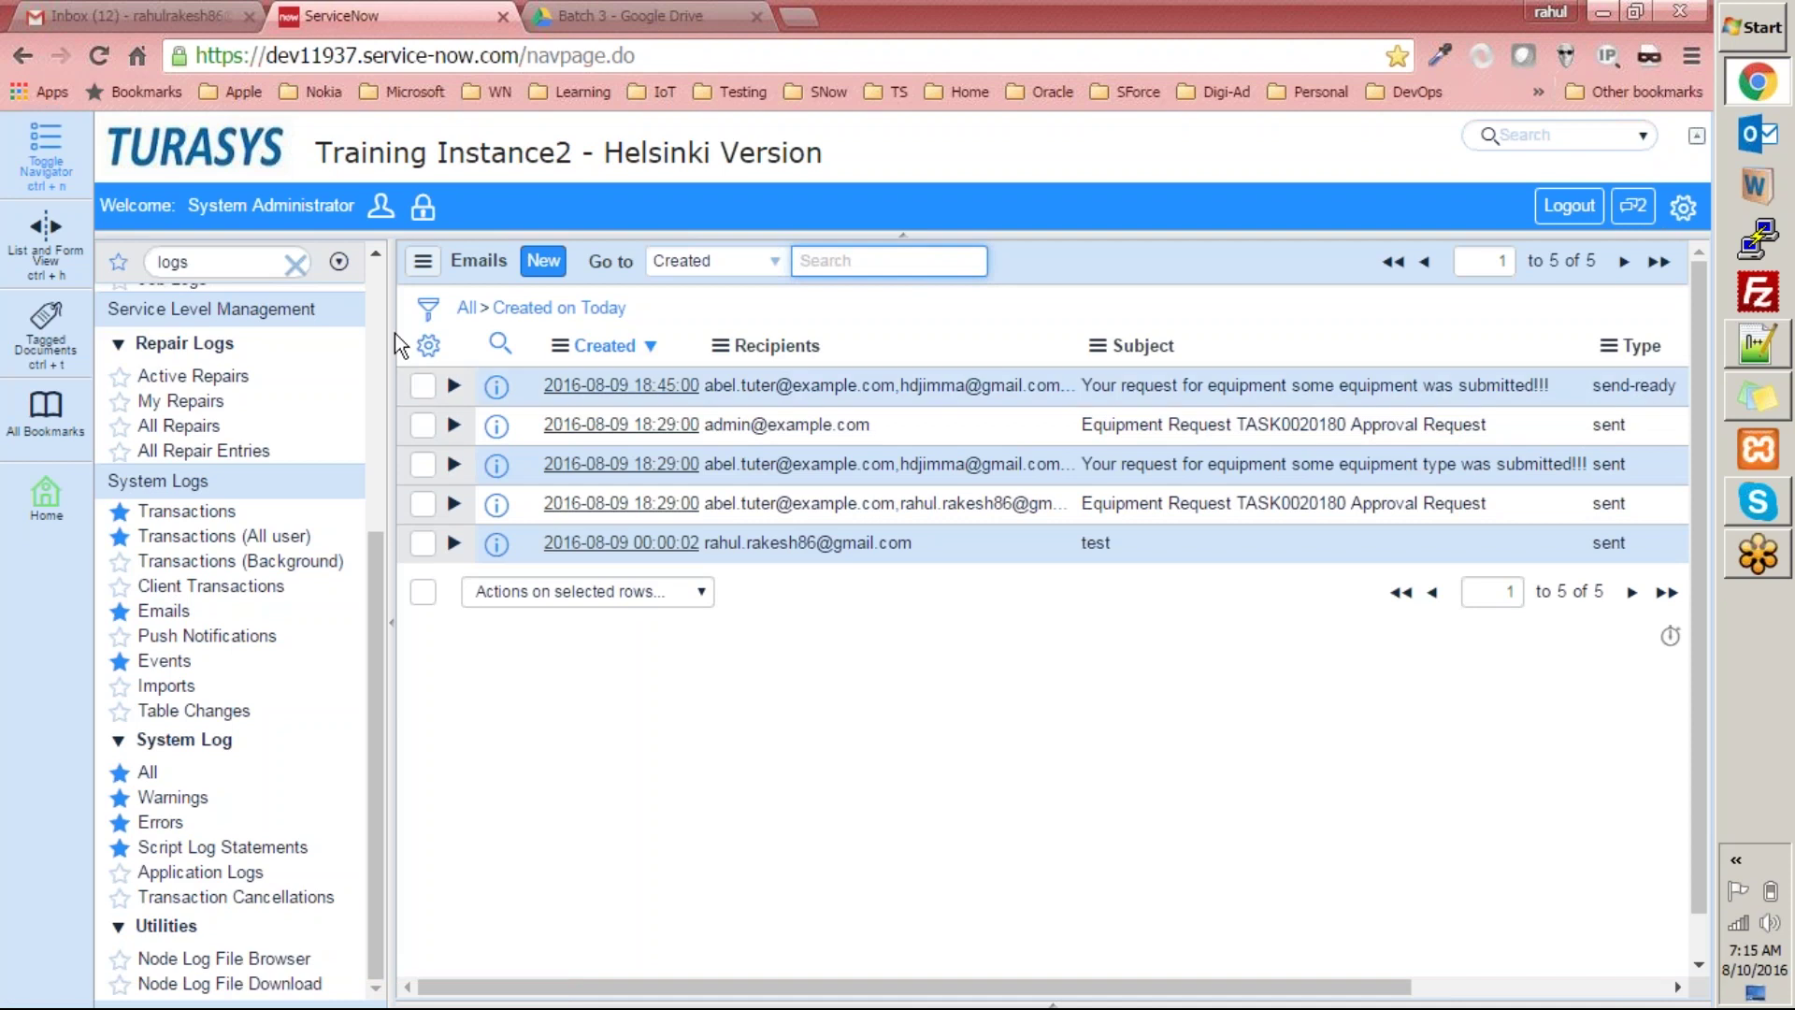
Preview the HTML body of today's latest equipment-submission email record.
left_click(510, 309)
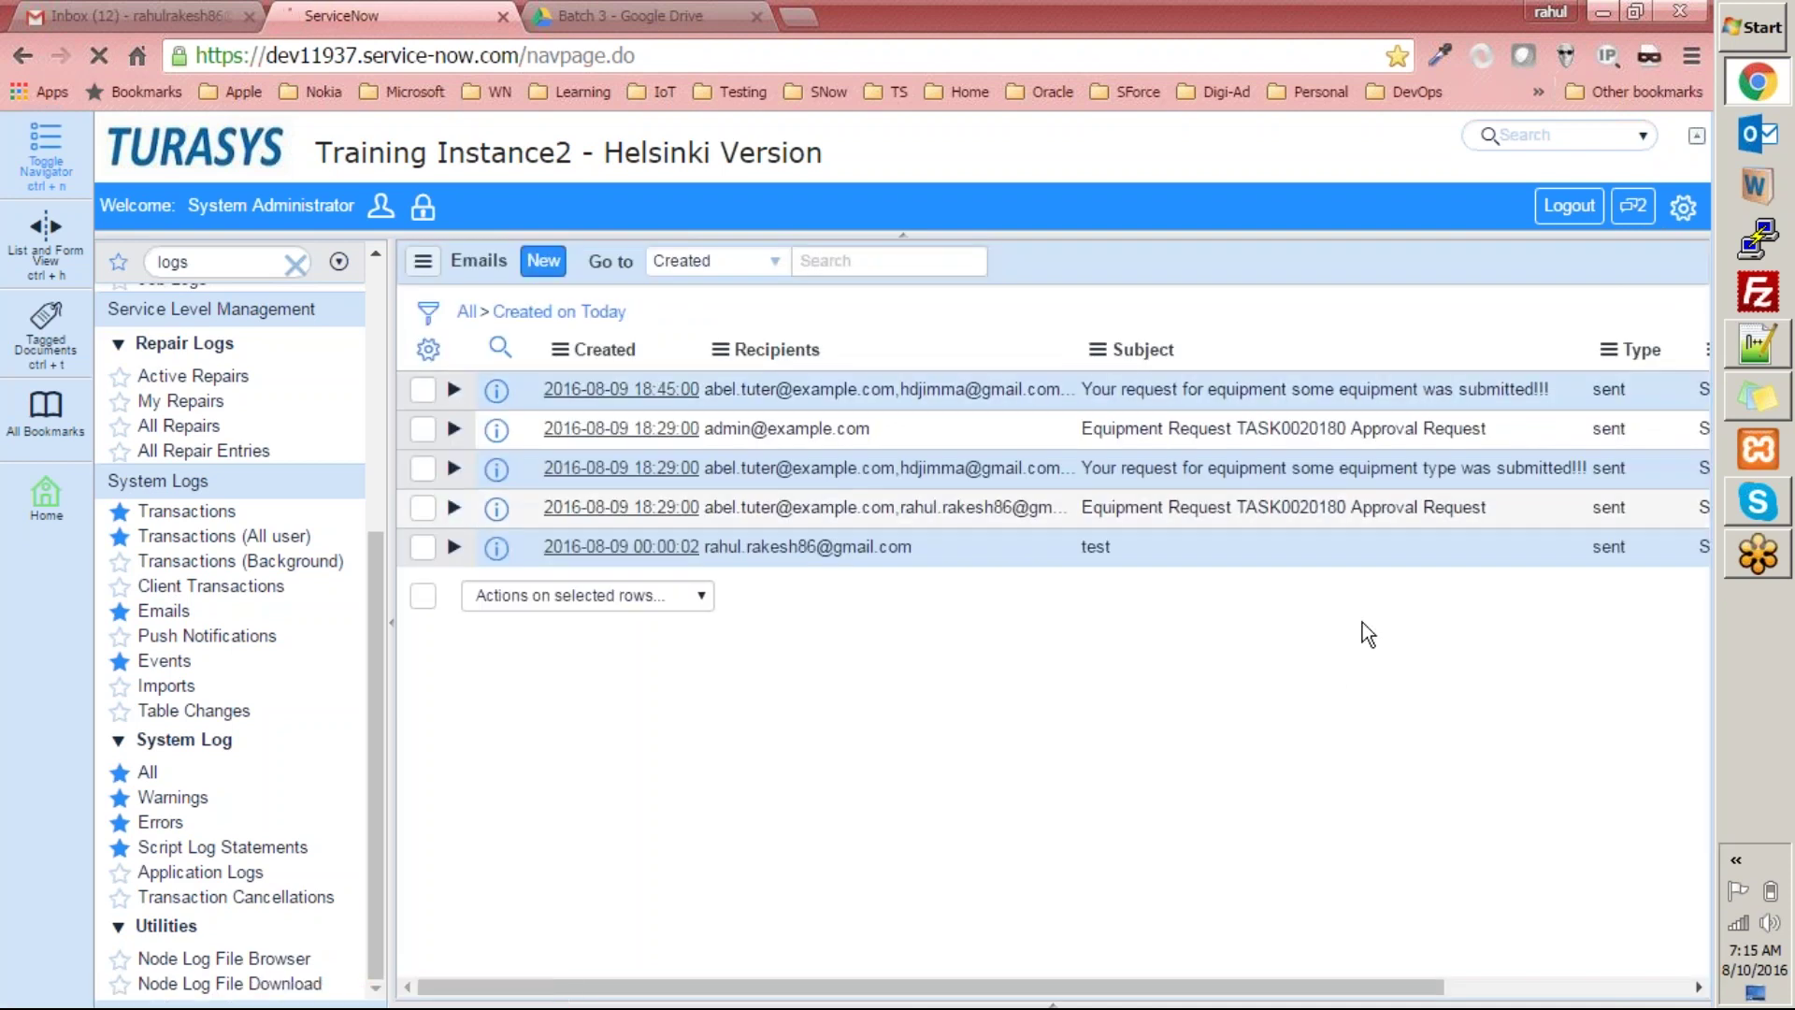
left_click(591, 383)
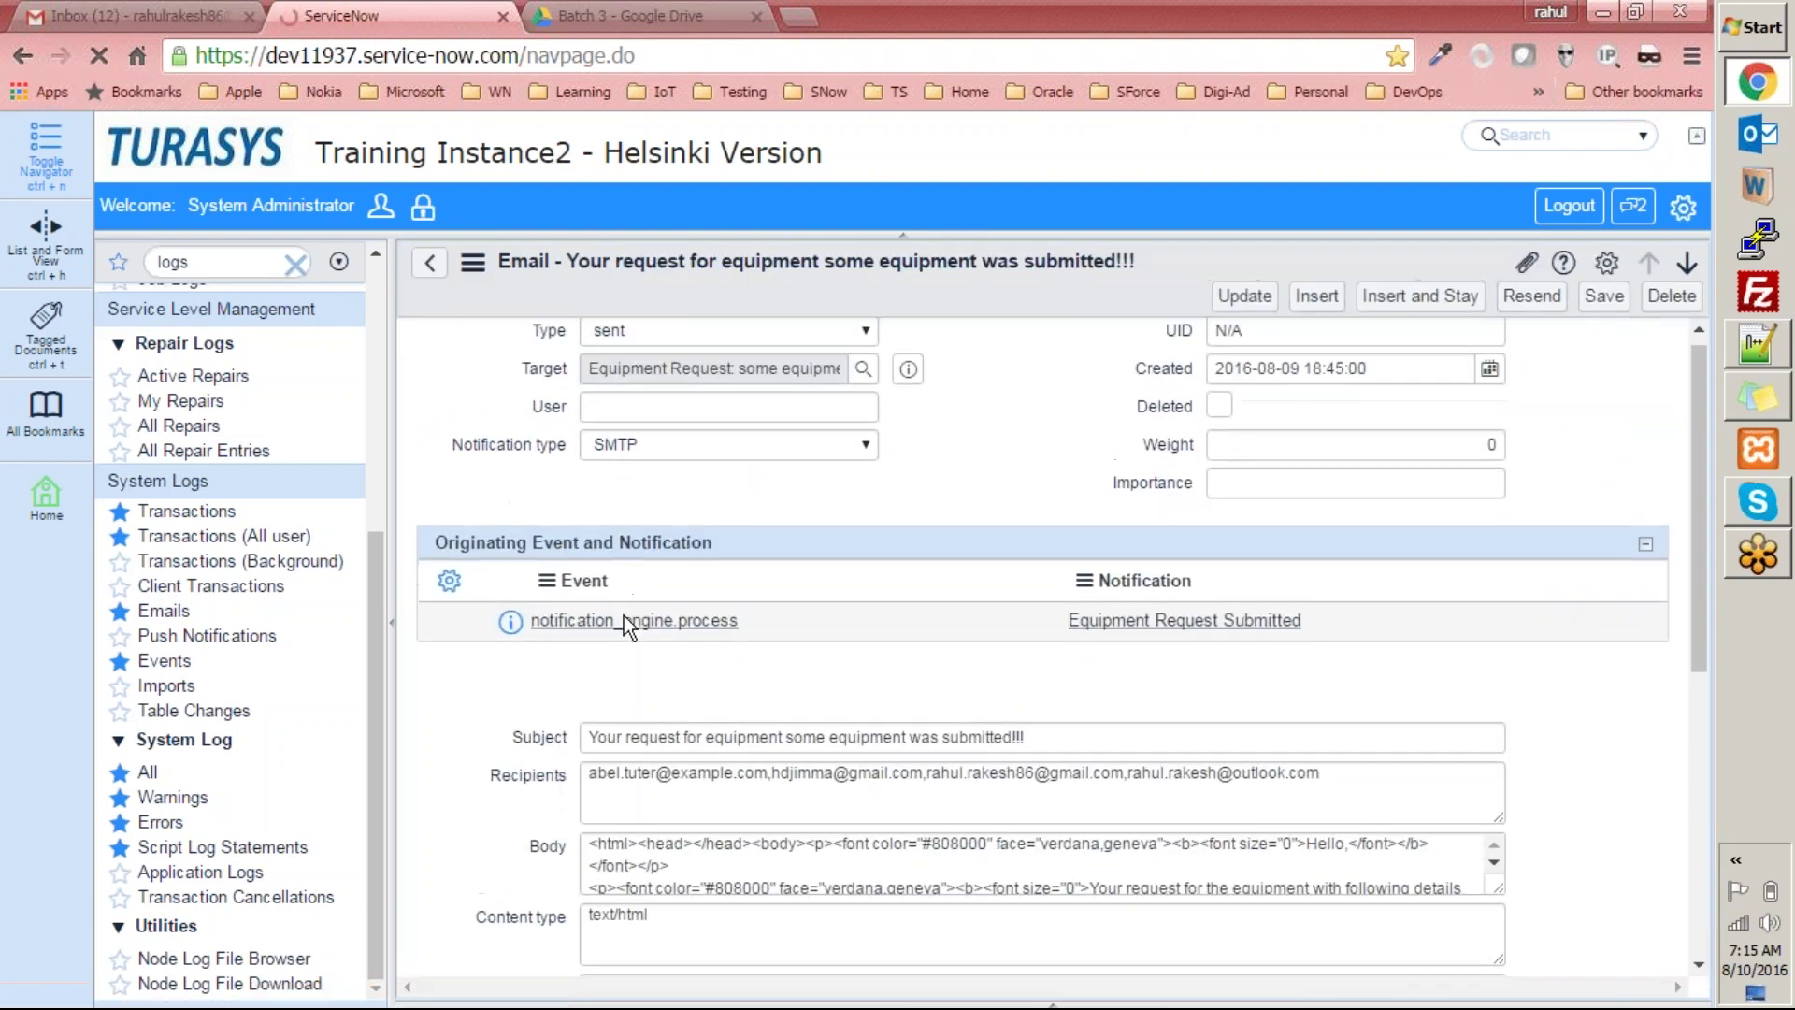
scroll(625, 620, "down", 10)
scroll(452, 710, "down", 5)
left_click(505, 768)
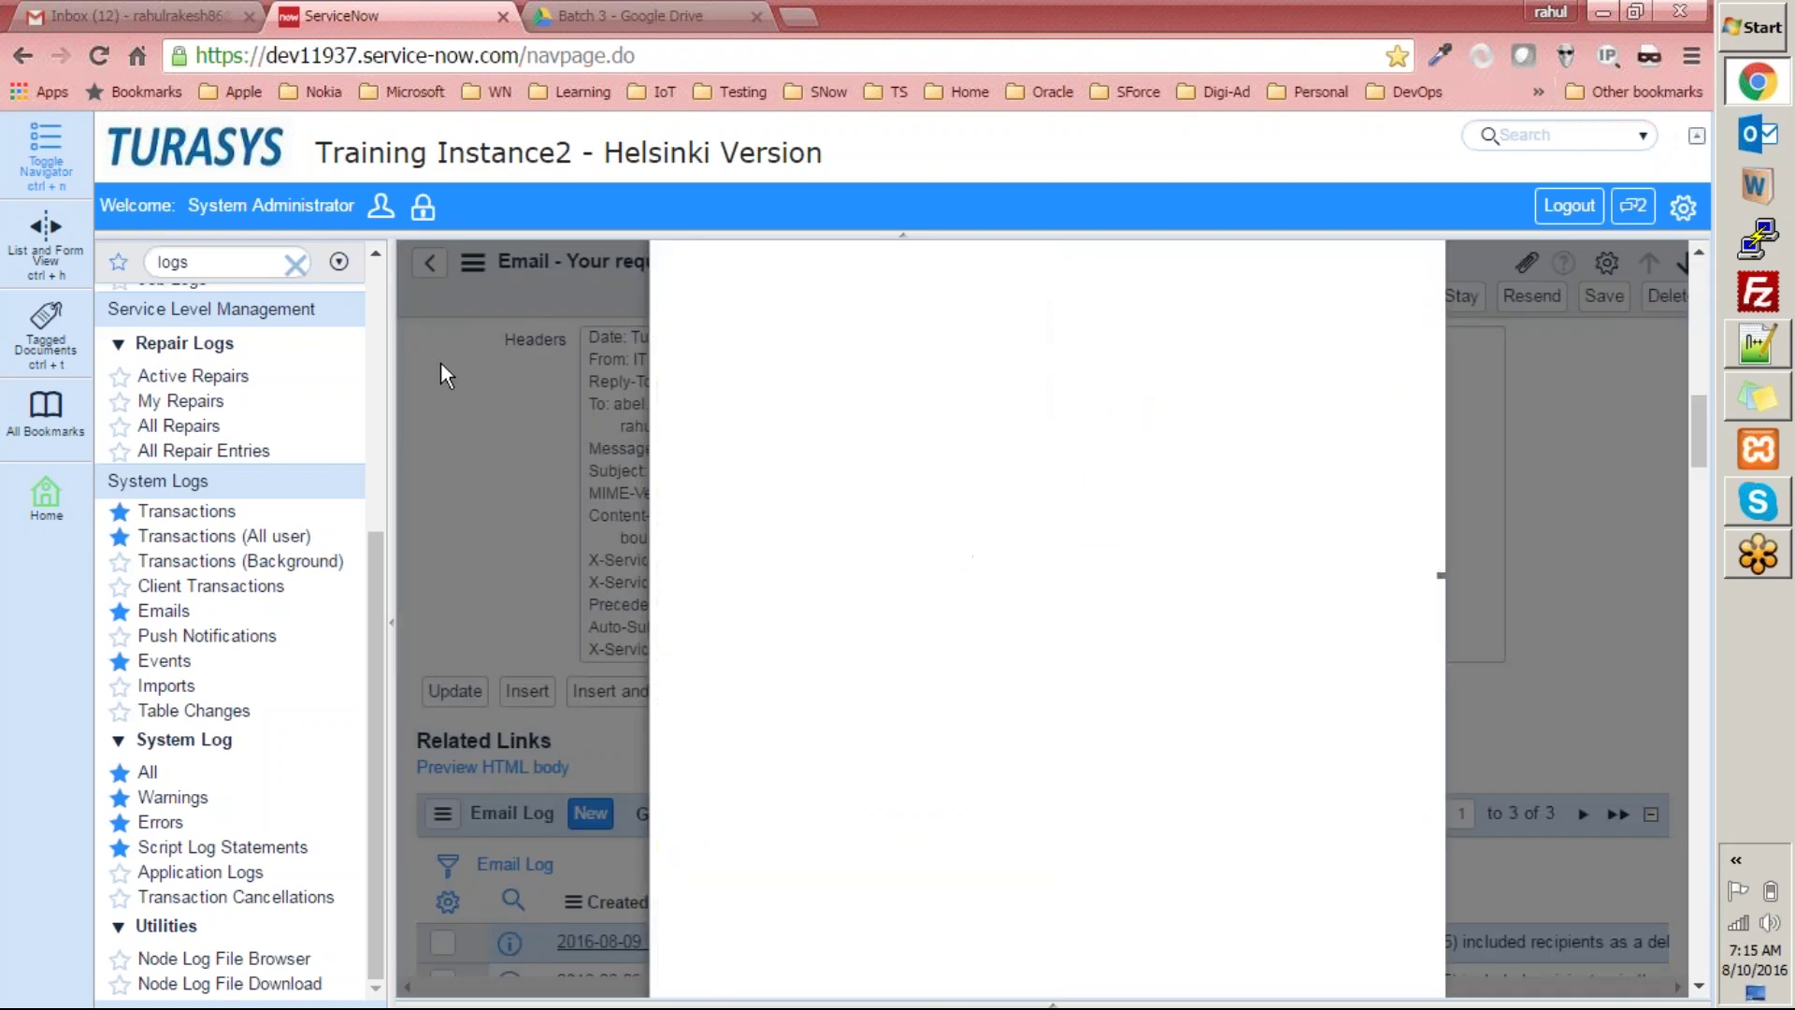
left_click(185, 14)
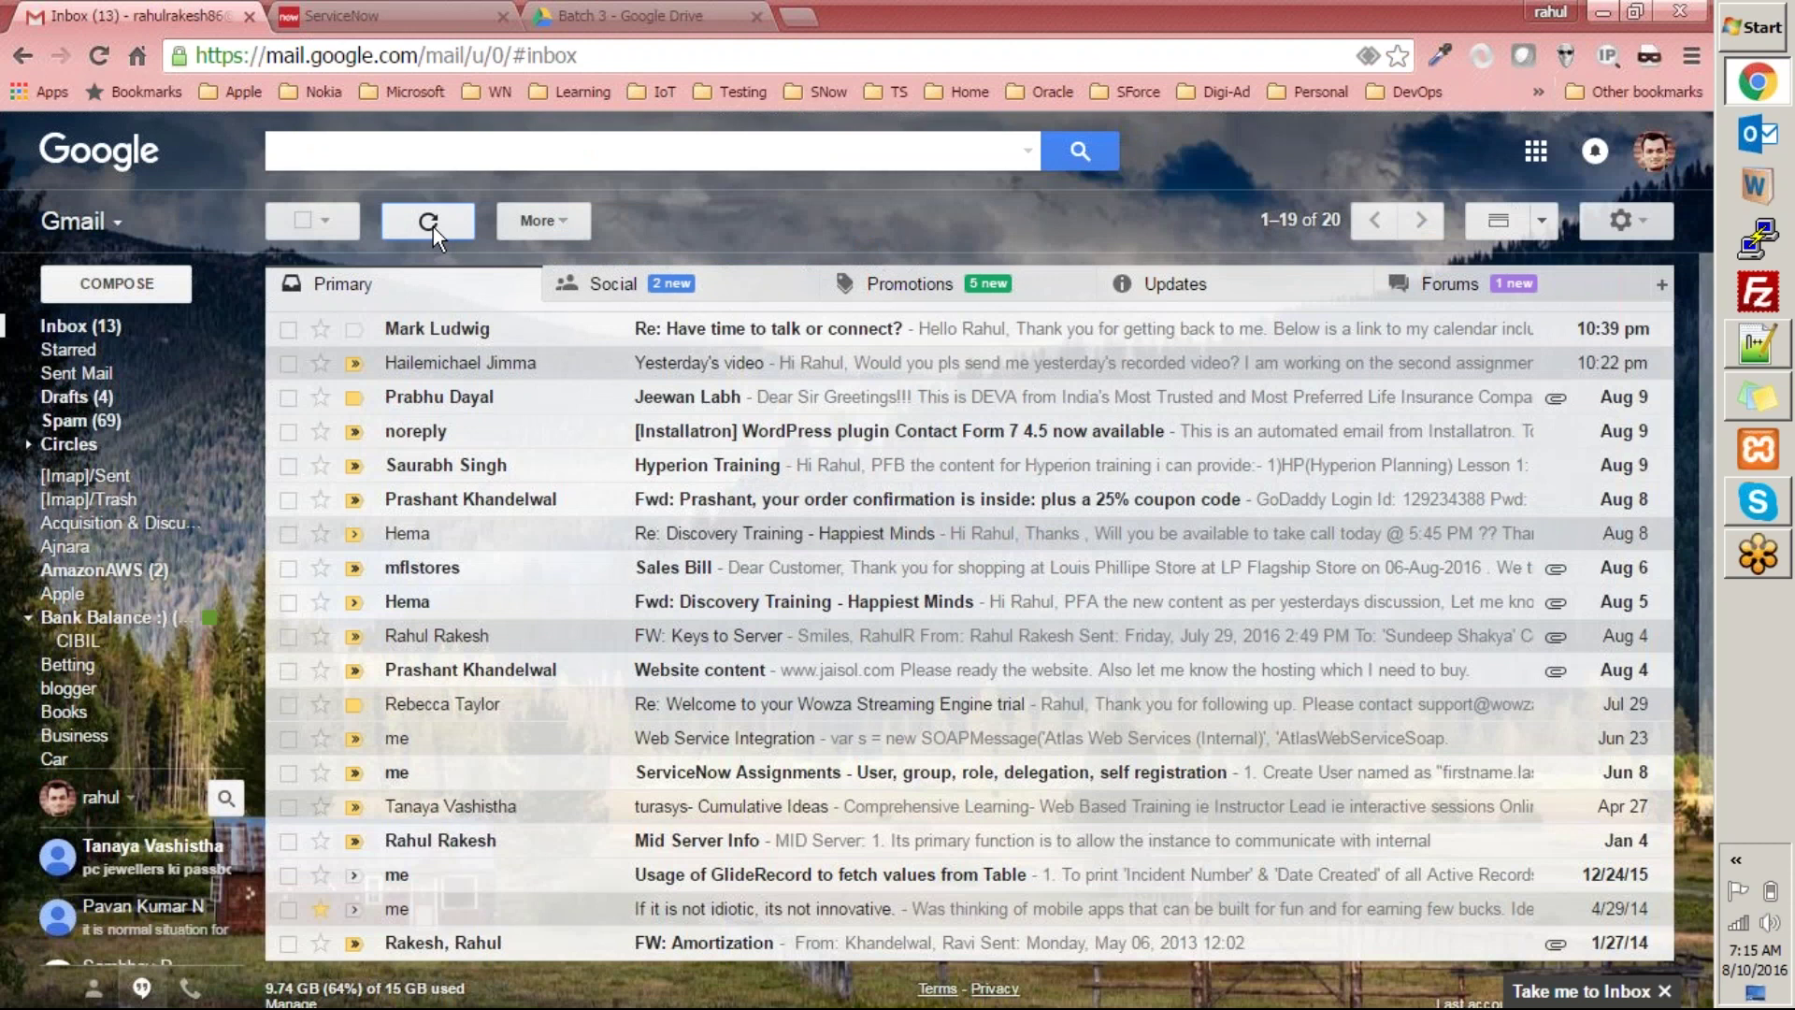
Refresh Gmail, open the IT Service Desk email and review the request details.
left_click(433, 227)
left_click(801, 337)
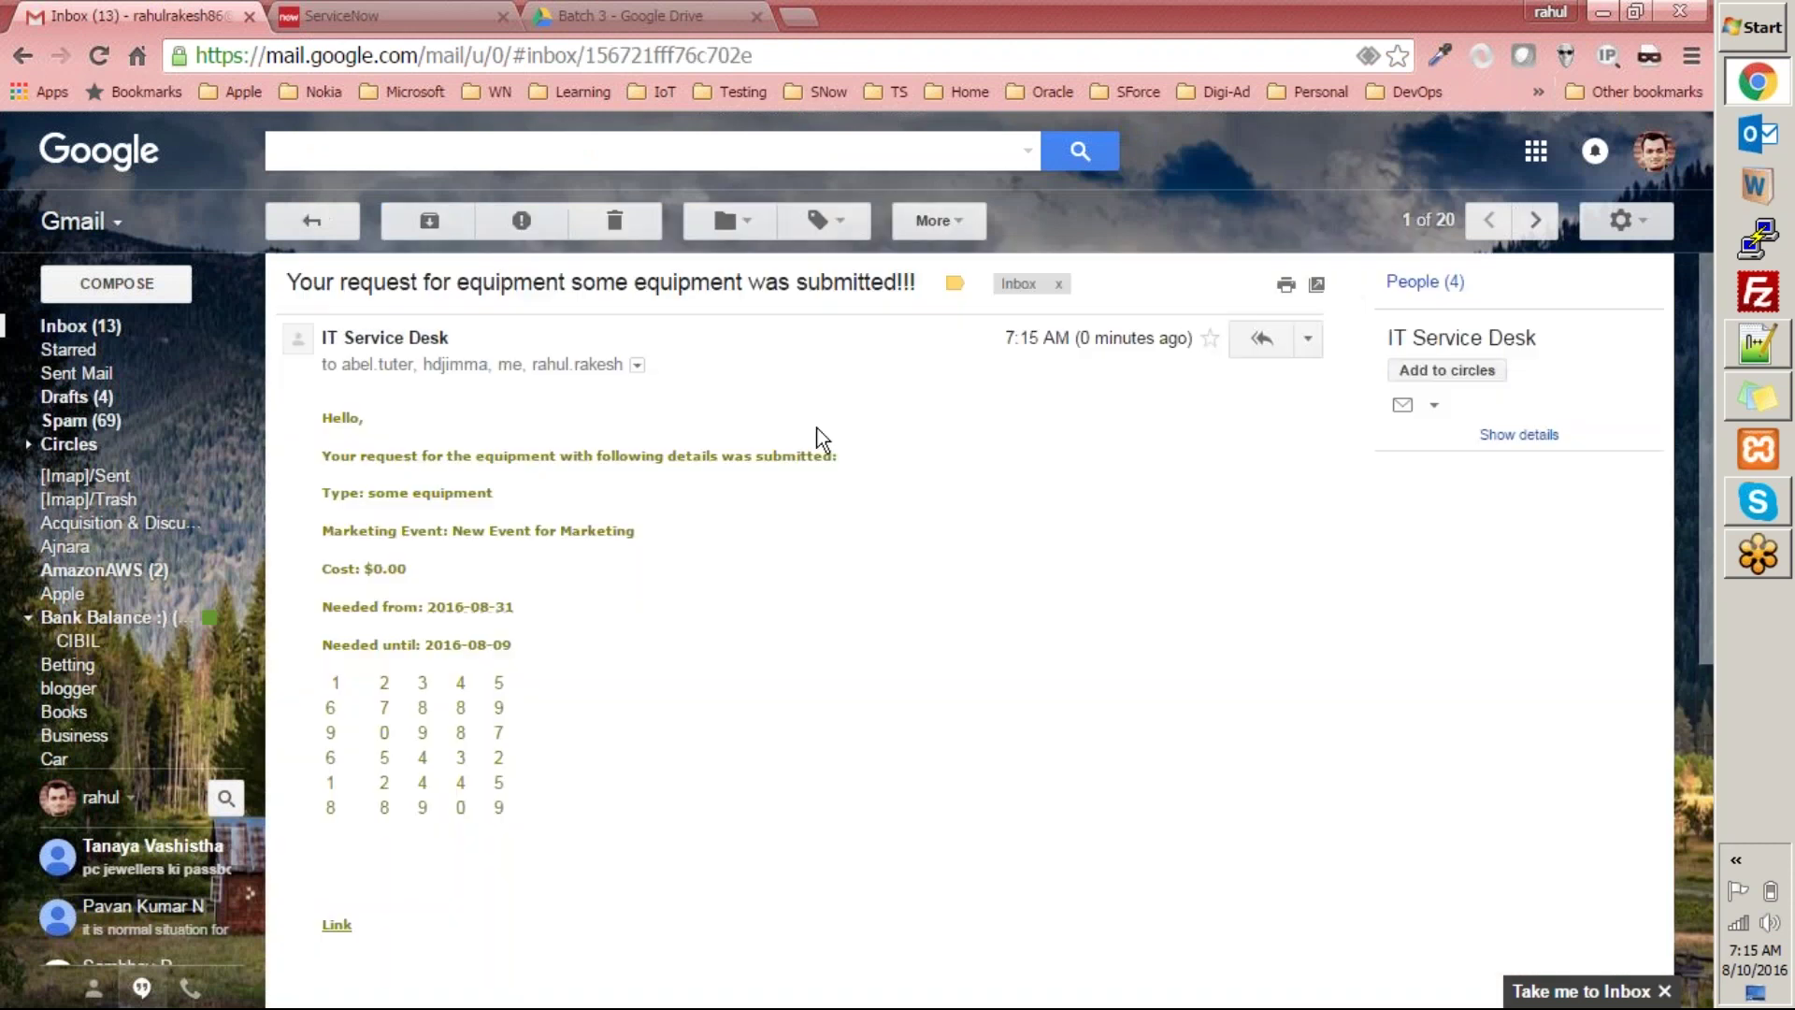
scroll(806, 455, "down", 11)
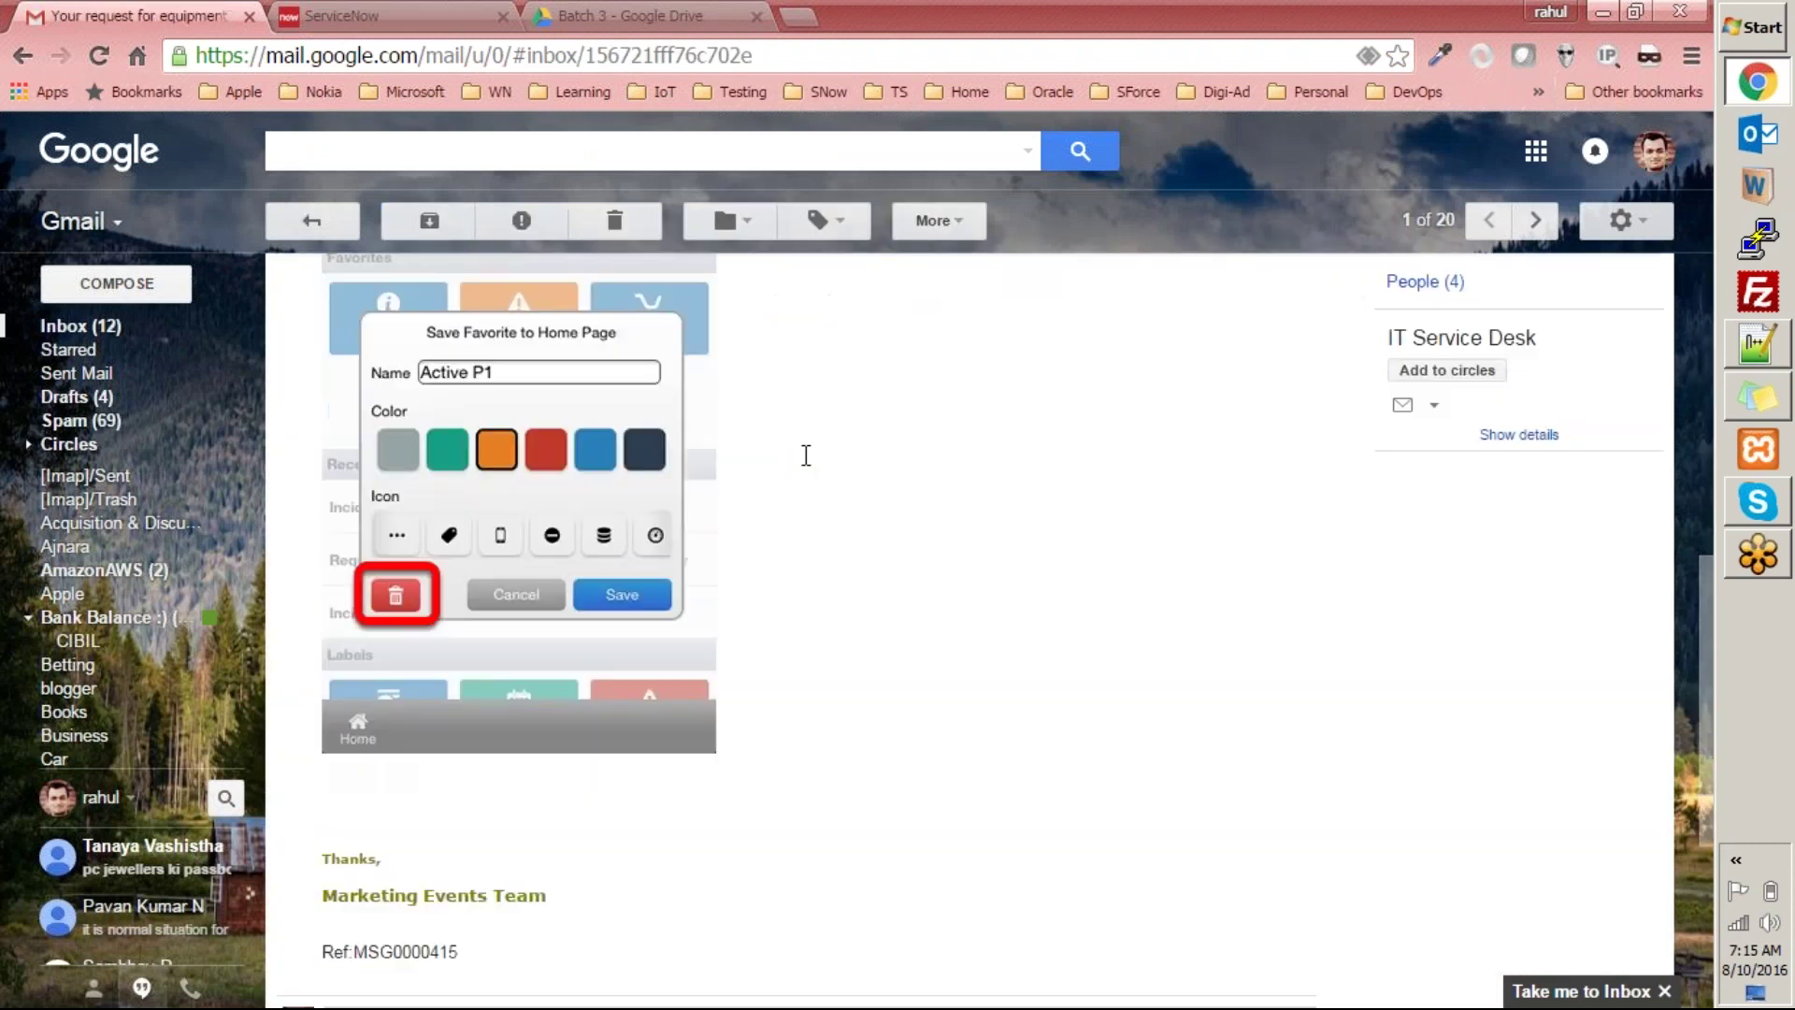
scroll(806, 456, "up", 2)
scroll(806, 455, "up", 3)
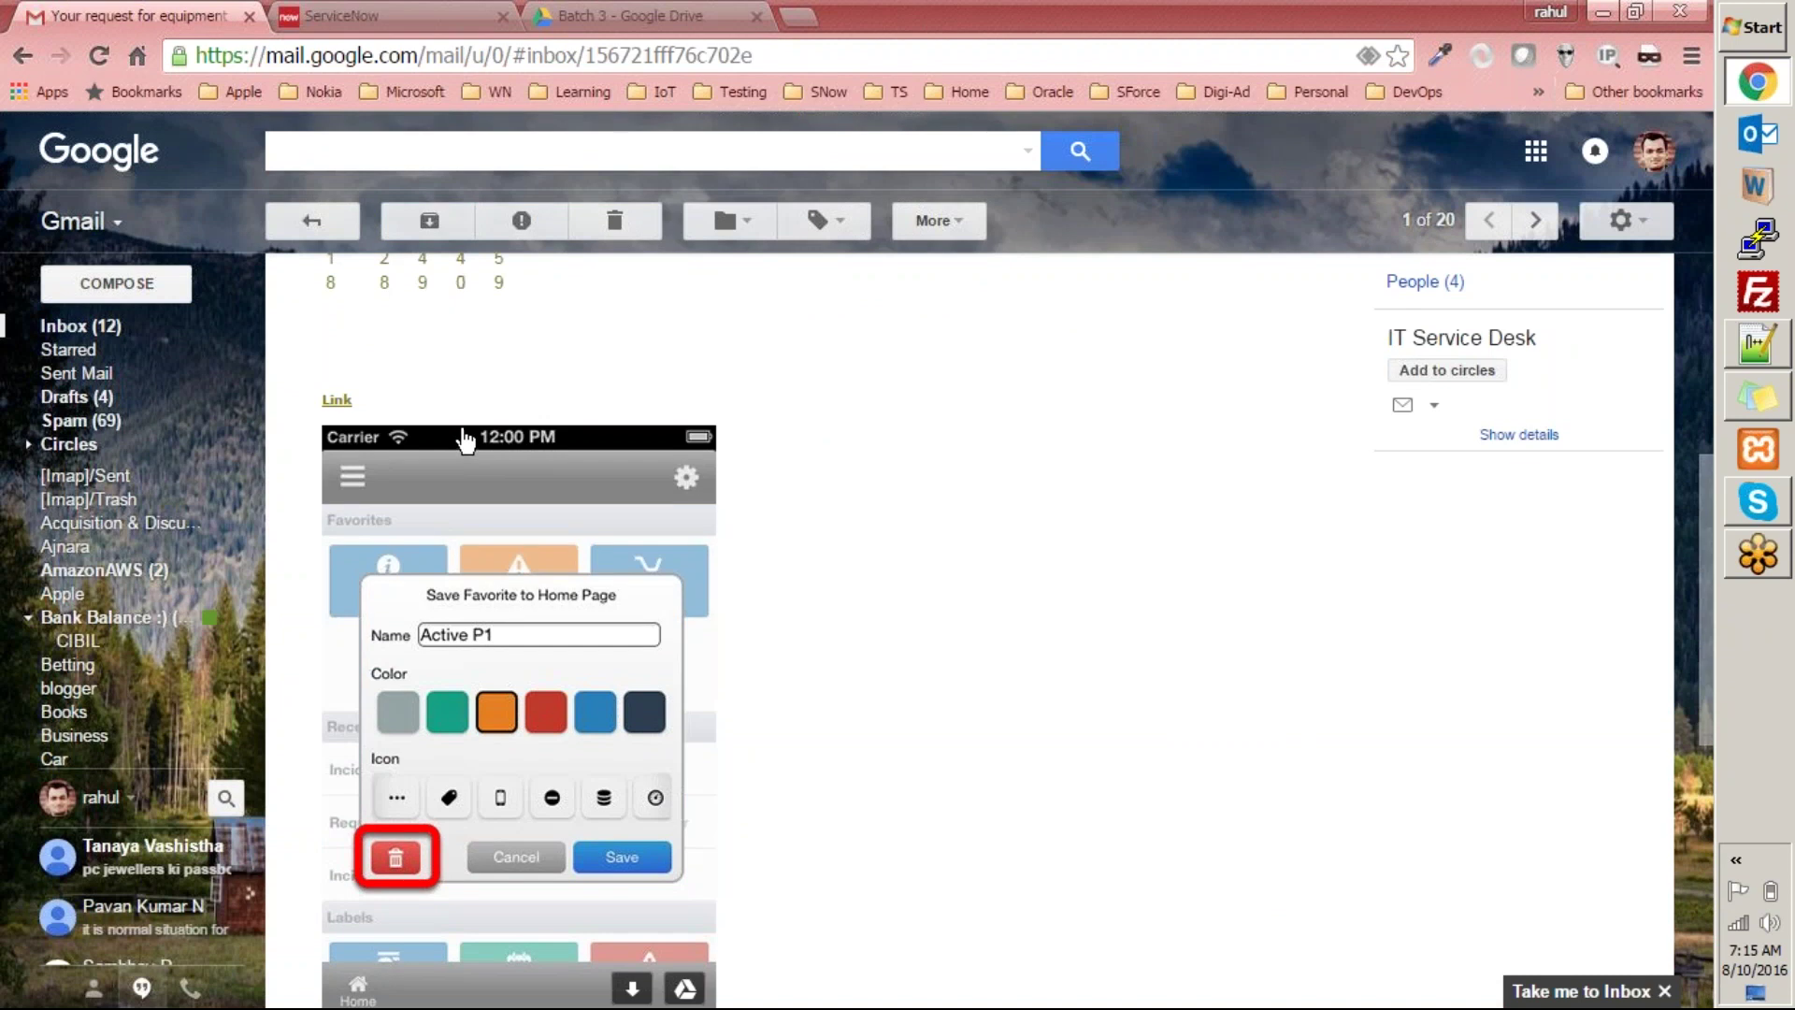
scroll(596, 487, "down", 4)
scroll(600, 488, "down", 3)
scroll(600, 487, "up", 9)
scroll(590, 491, "up", 3)
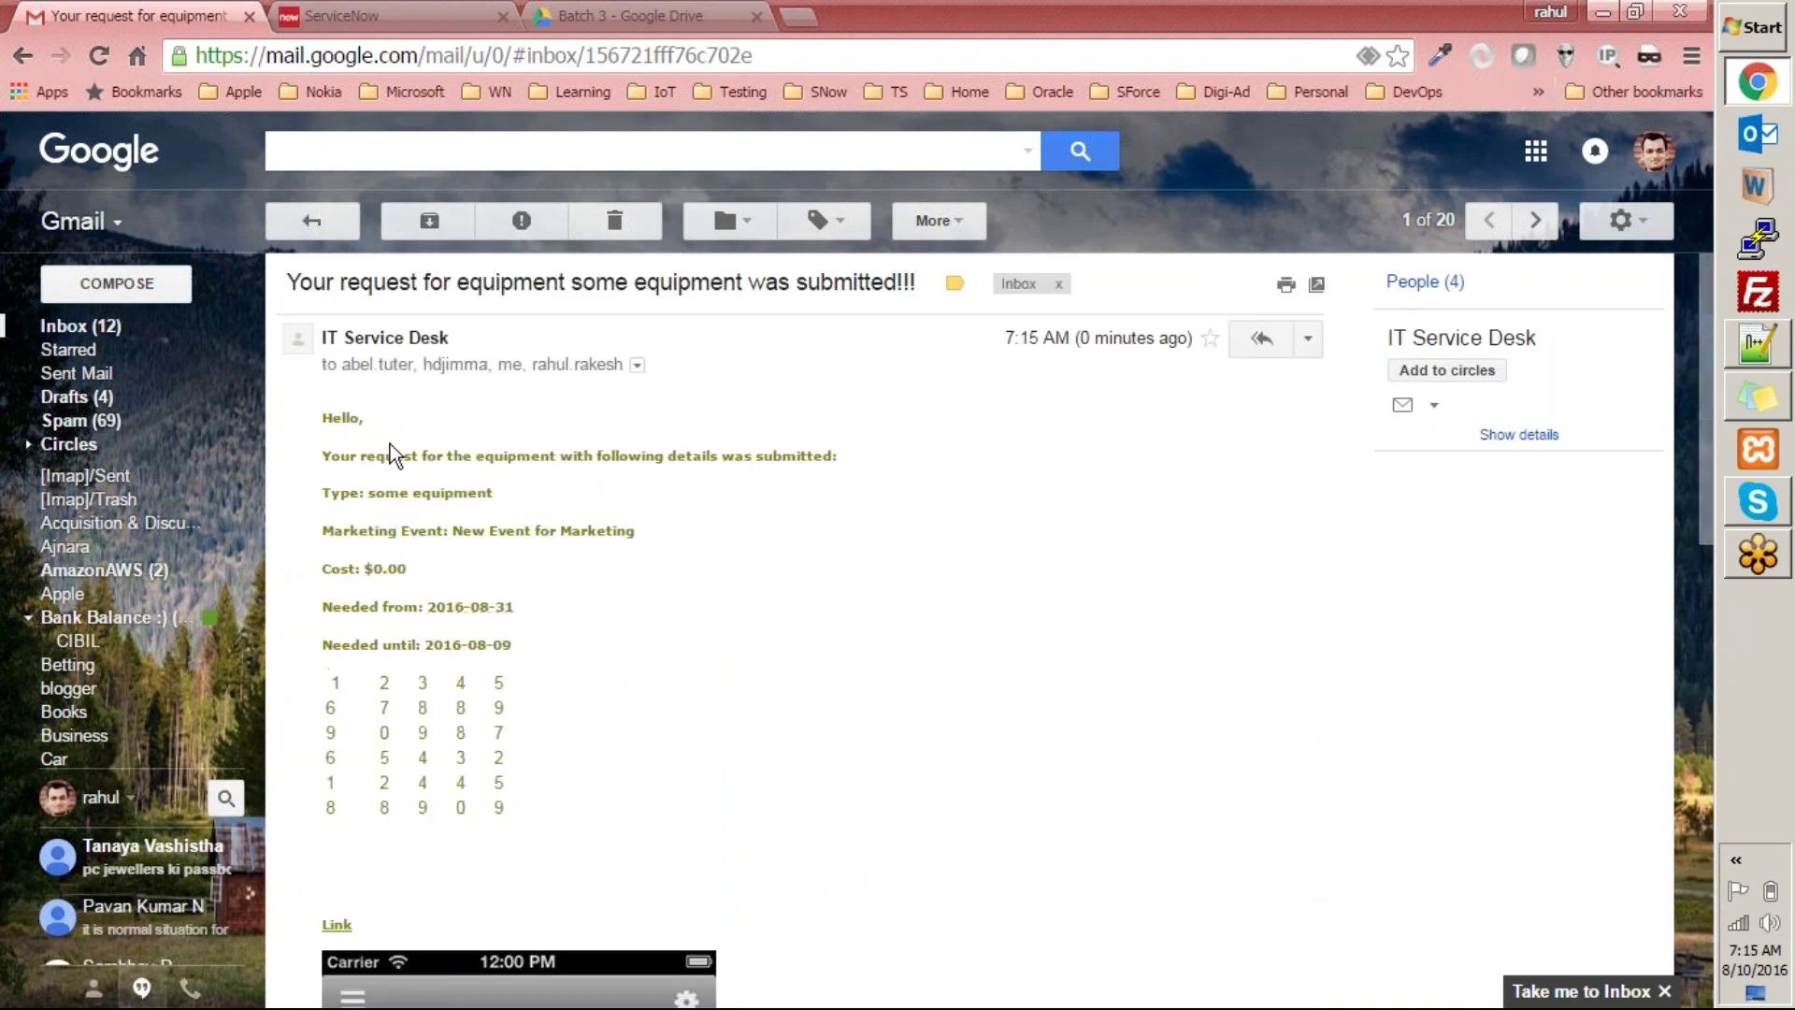
left_click_drag(316, 417, 580, 561)
left_click(514, 574)
Check the number grid and view the embedded screenshot full size.
scroll(664, 726, "down", 3)
left_click_drag(323, 412, 573, 553)
left_click(911, 553)
scroll(911, 551, "down", 6)
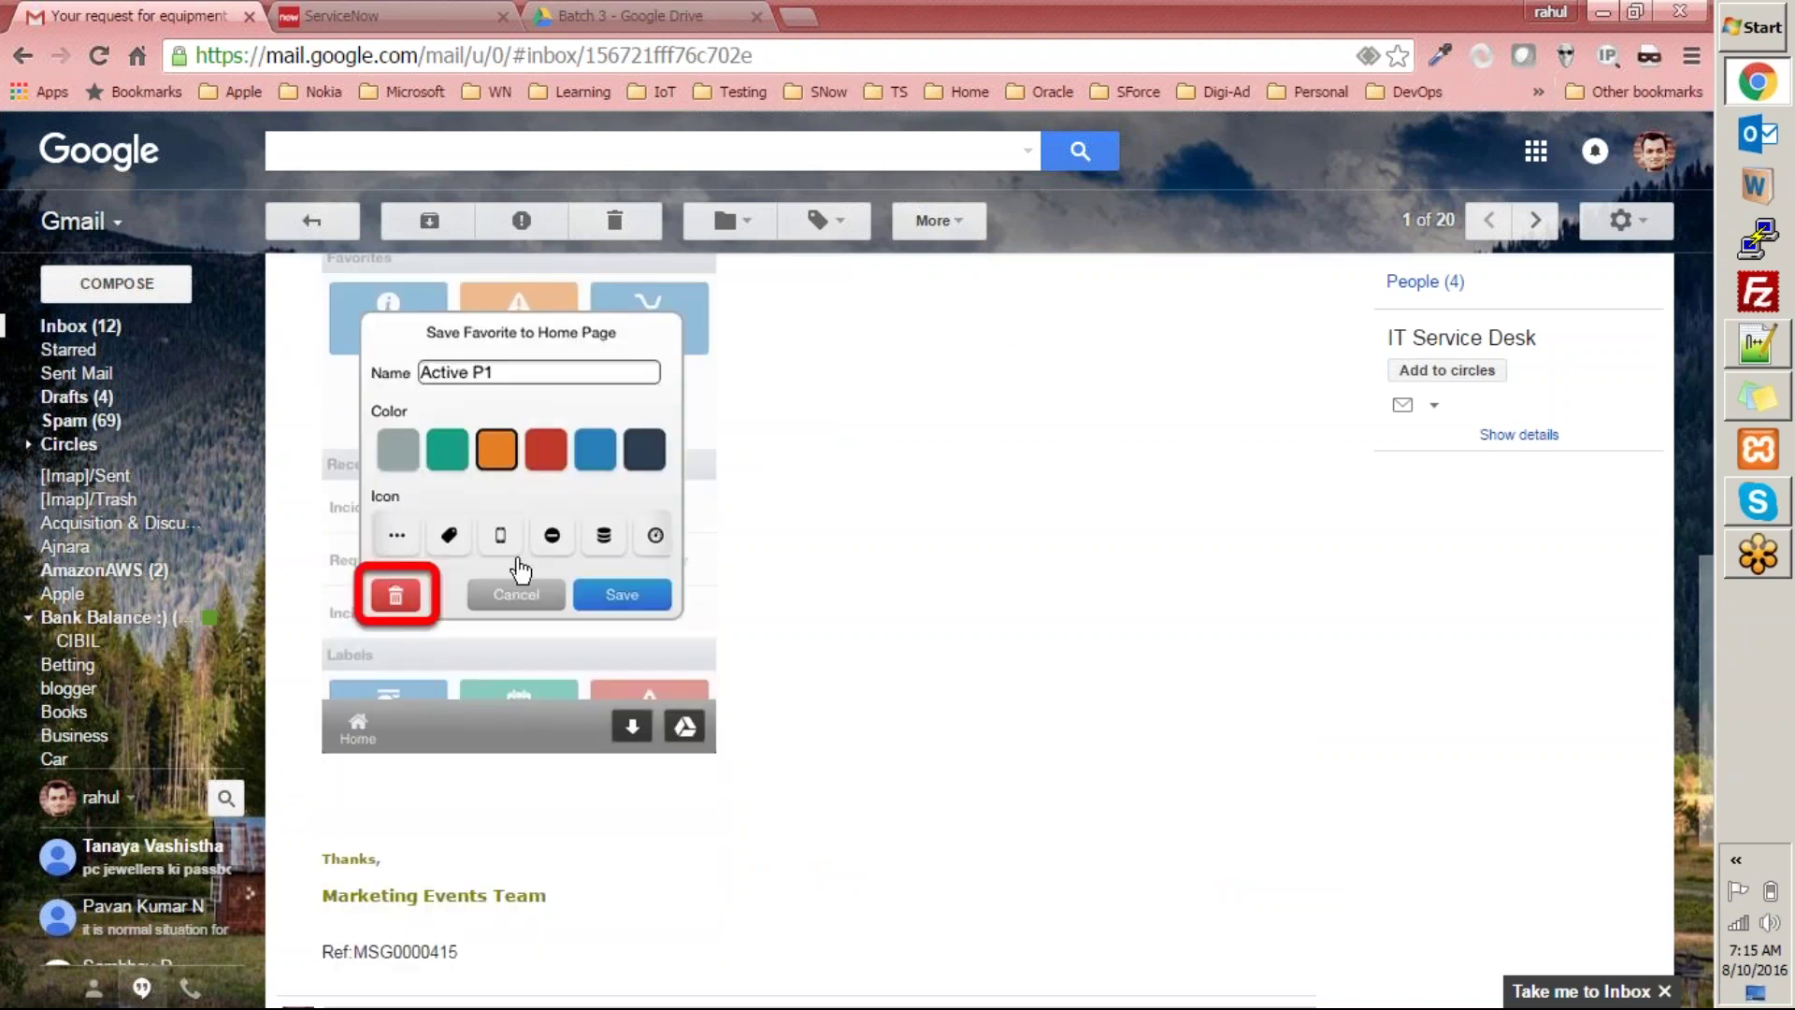
scroll(486, 430, "up", 2)
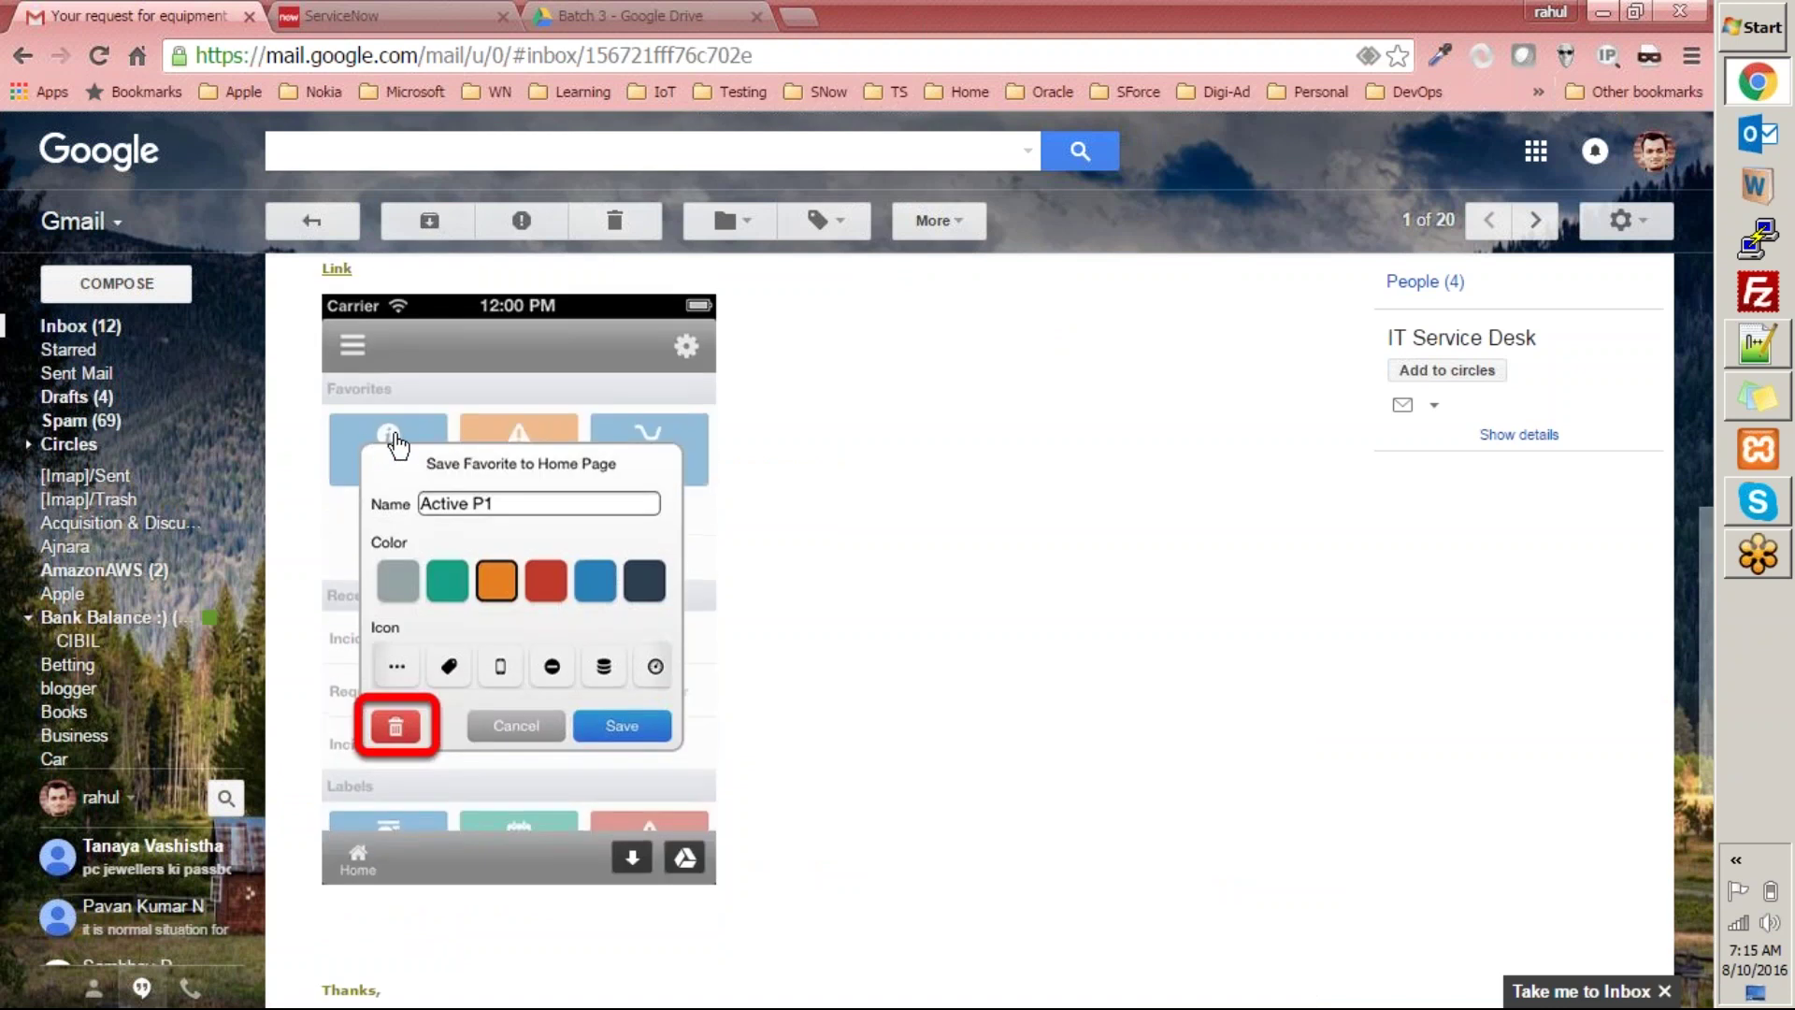
left_click(421, 439)
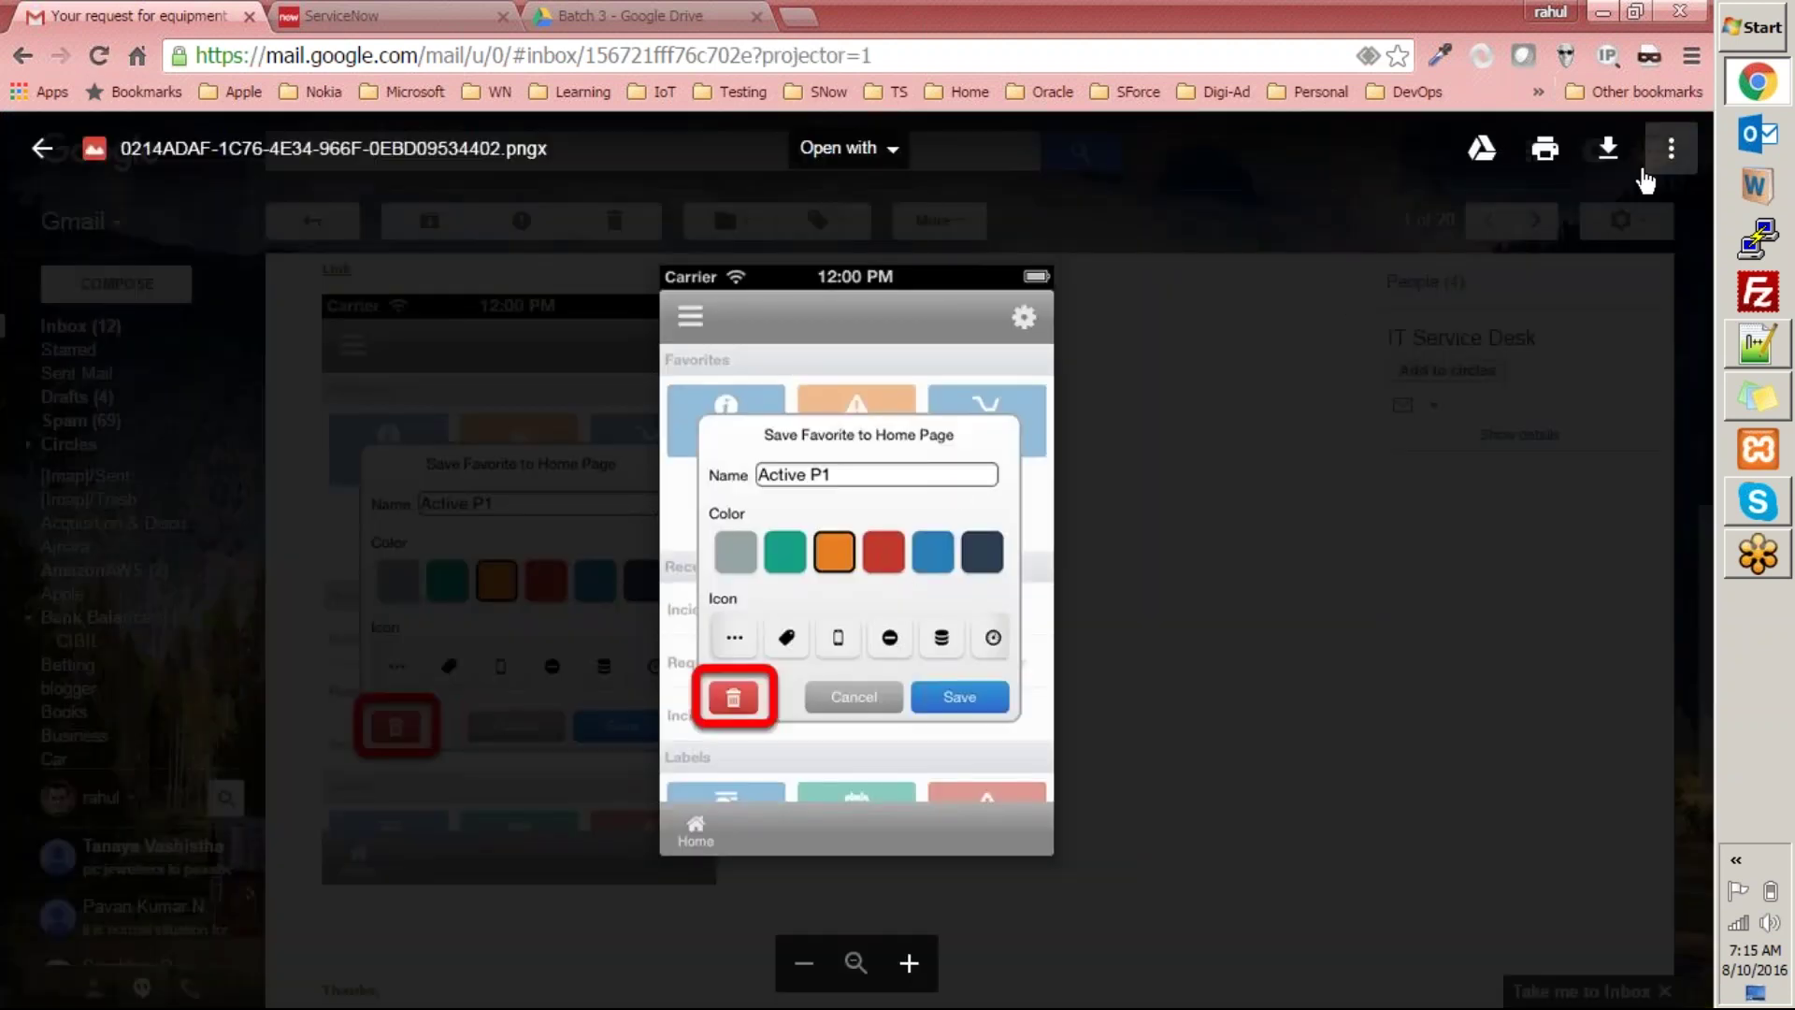
left_click(1266, 508)
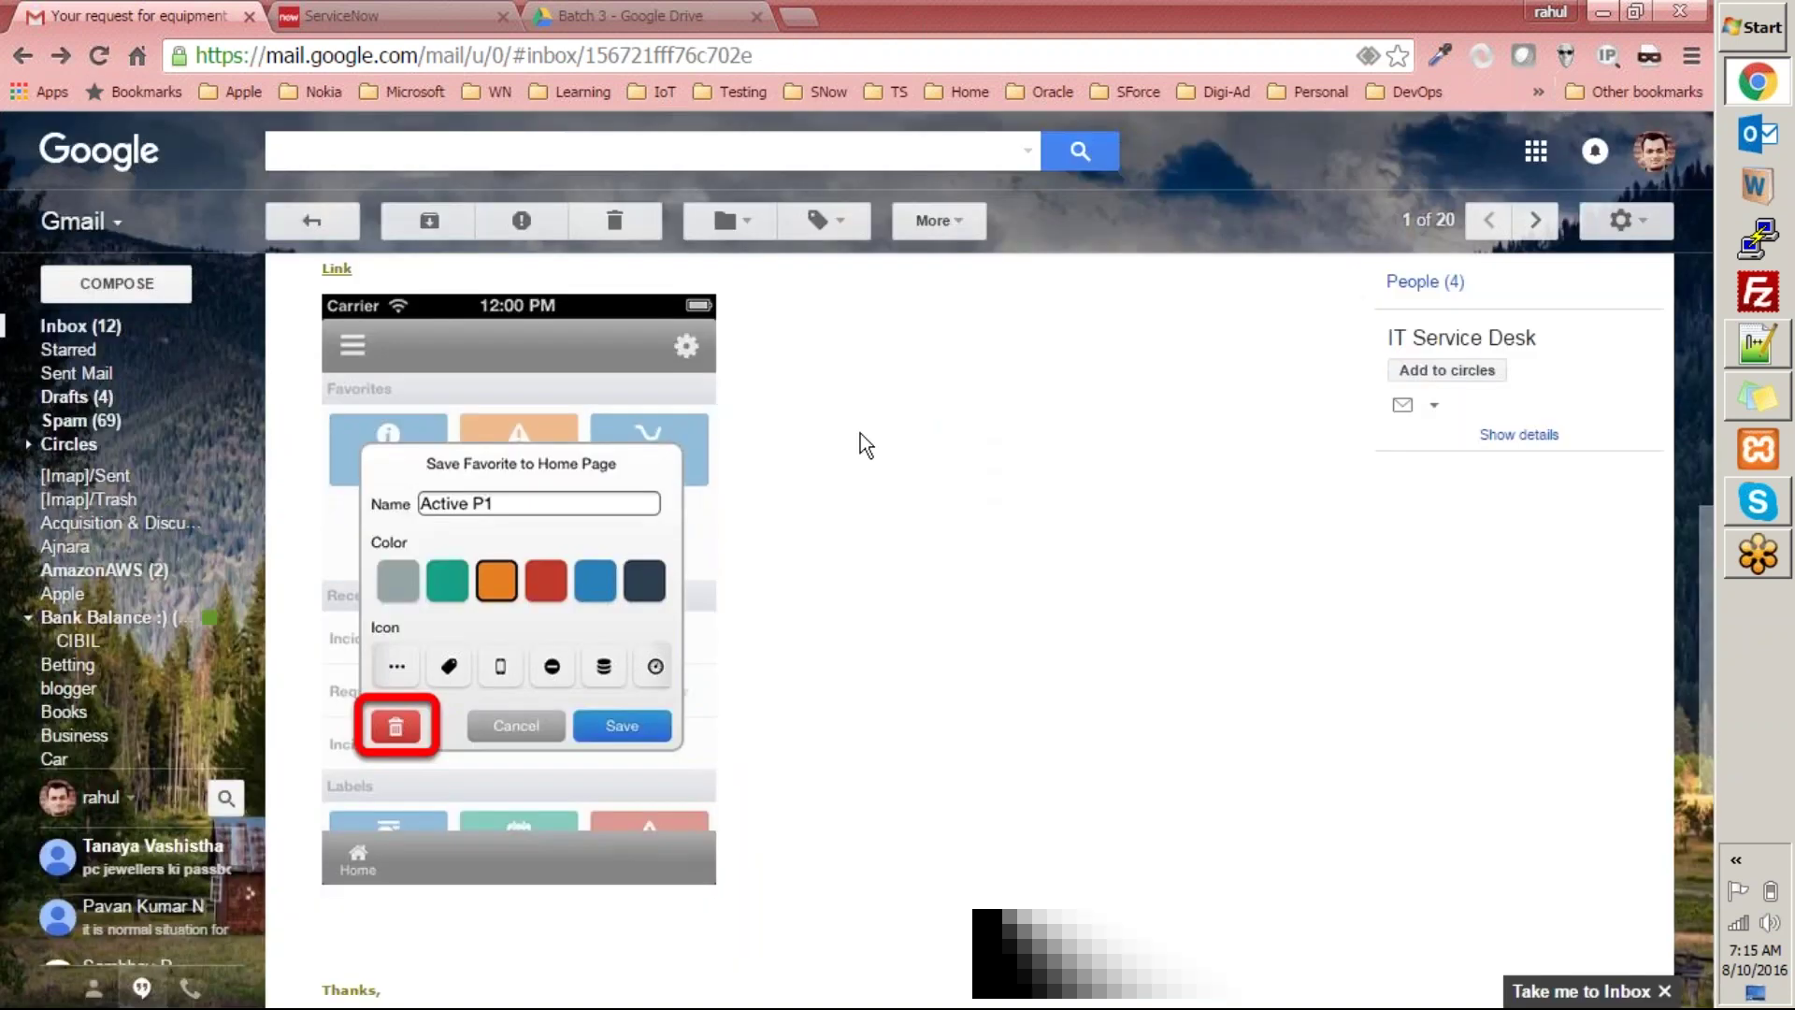
scroll(860, 434, "up", 6)
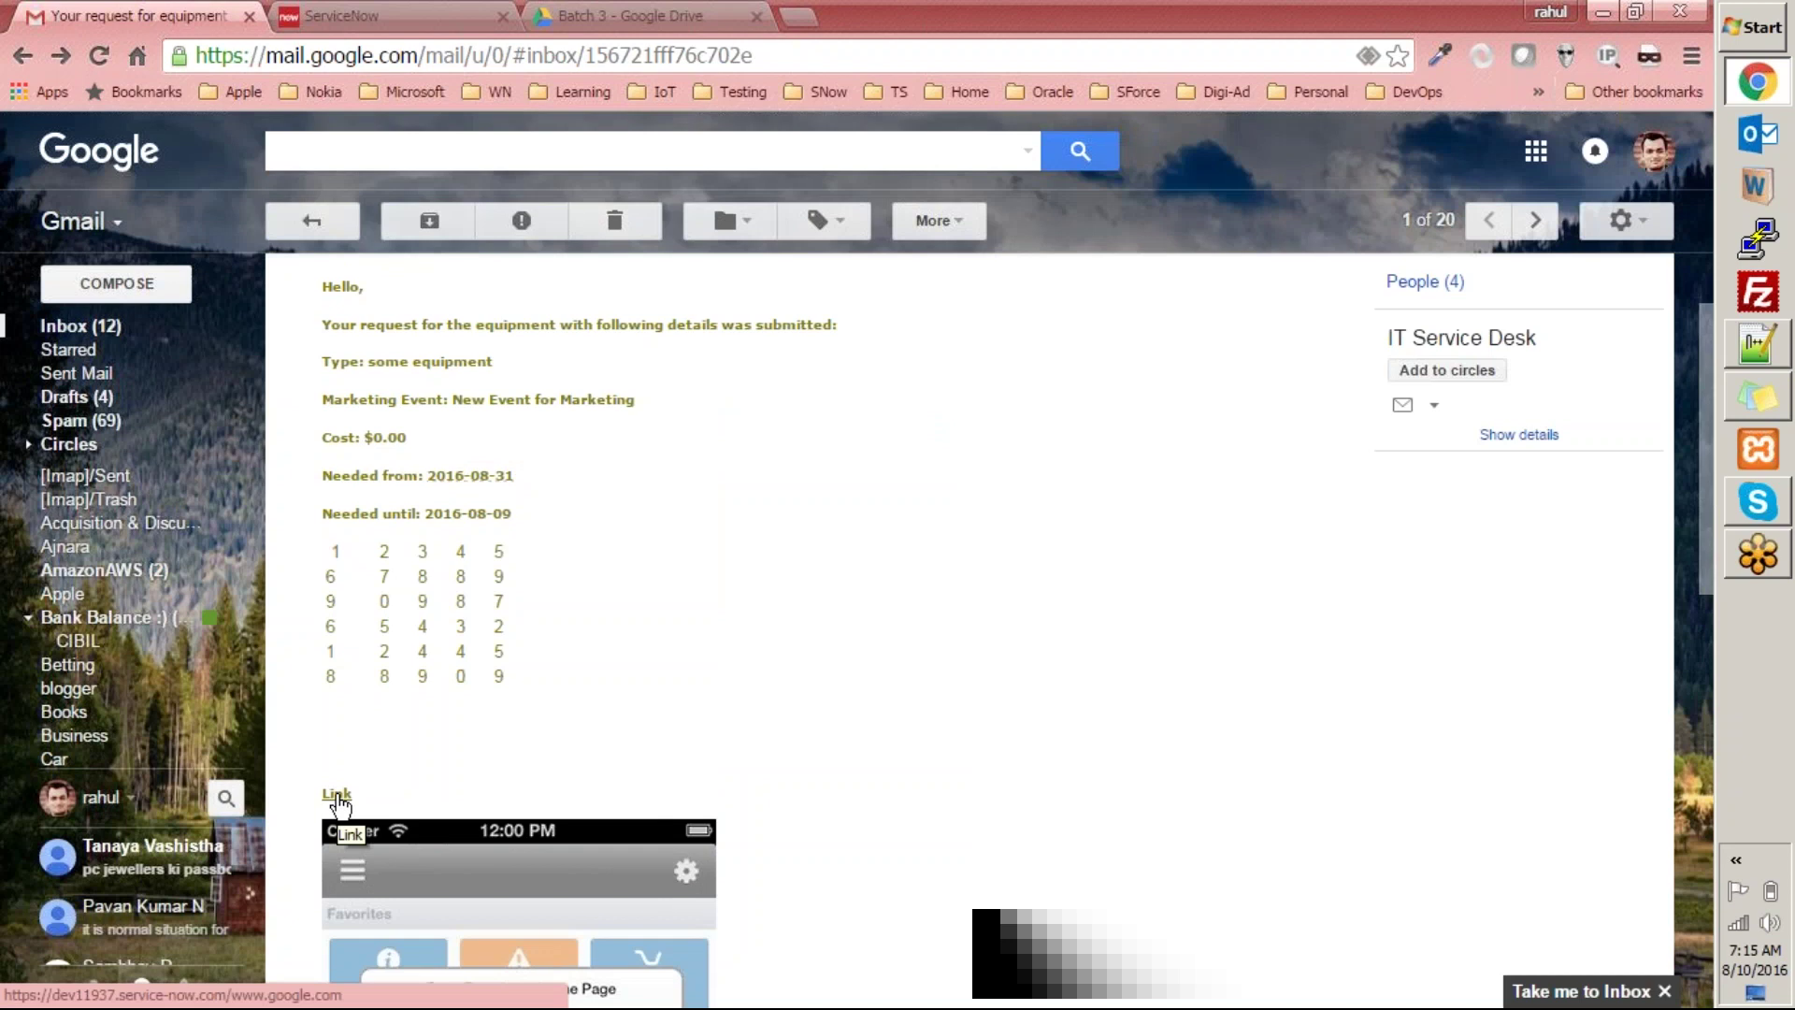
Follow the email's Link to a page-not-found tab, close that tab, and return to the Gmail inbox.
left_click(338, 796)
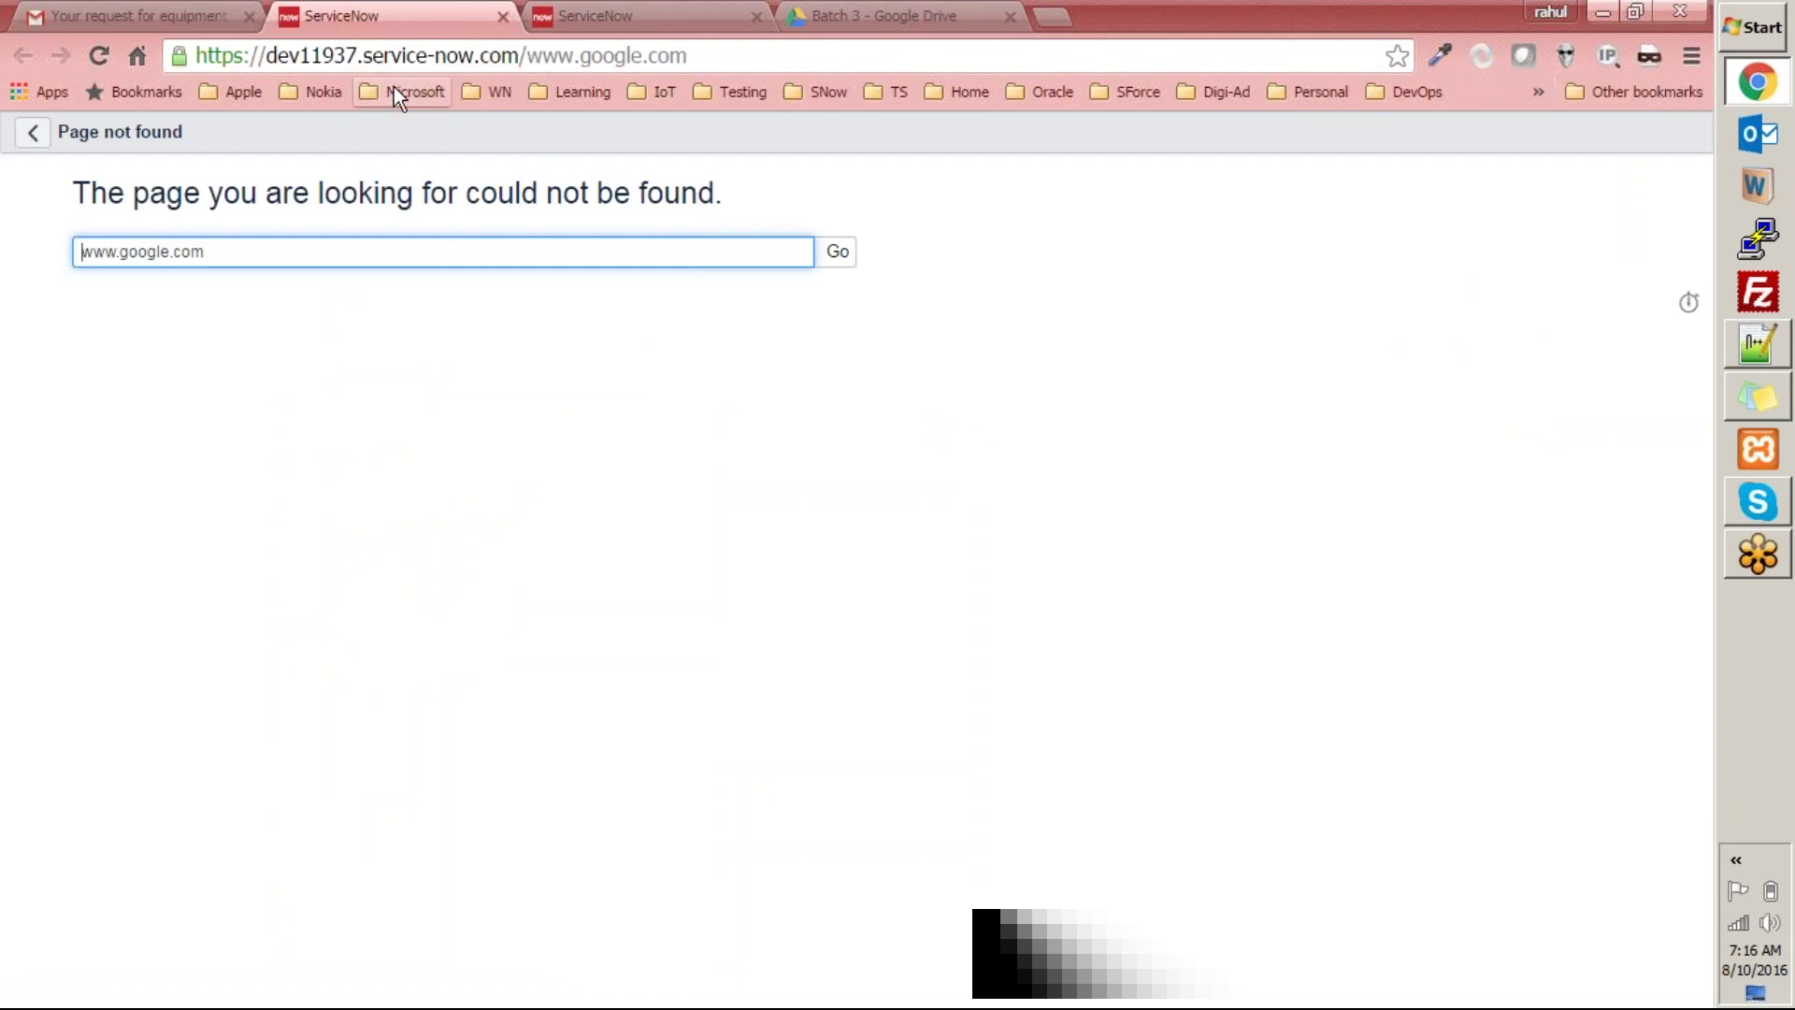
left_click(503, 17)
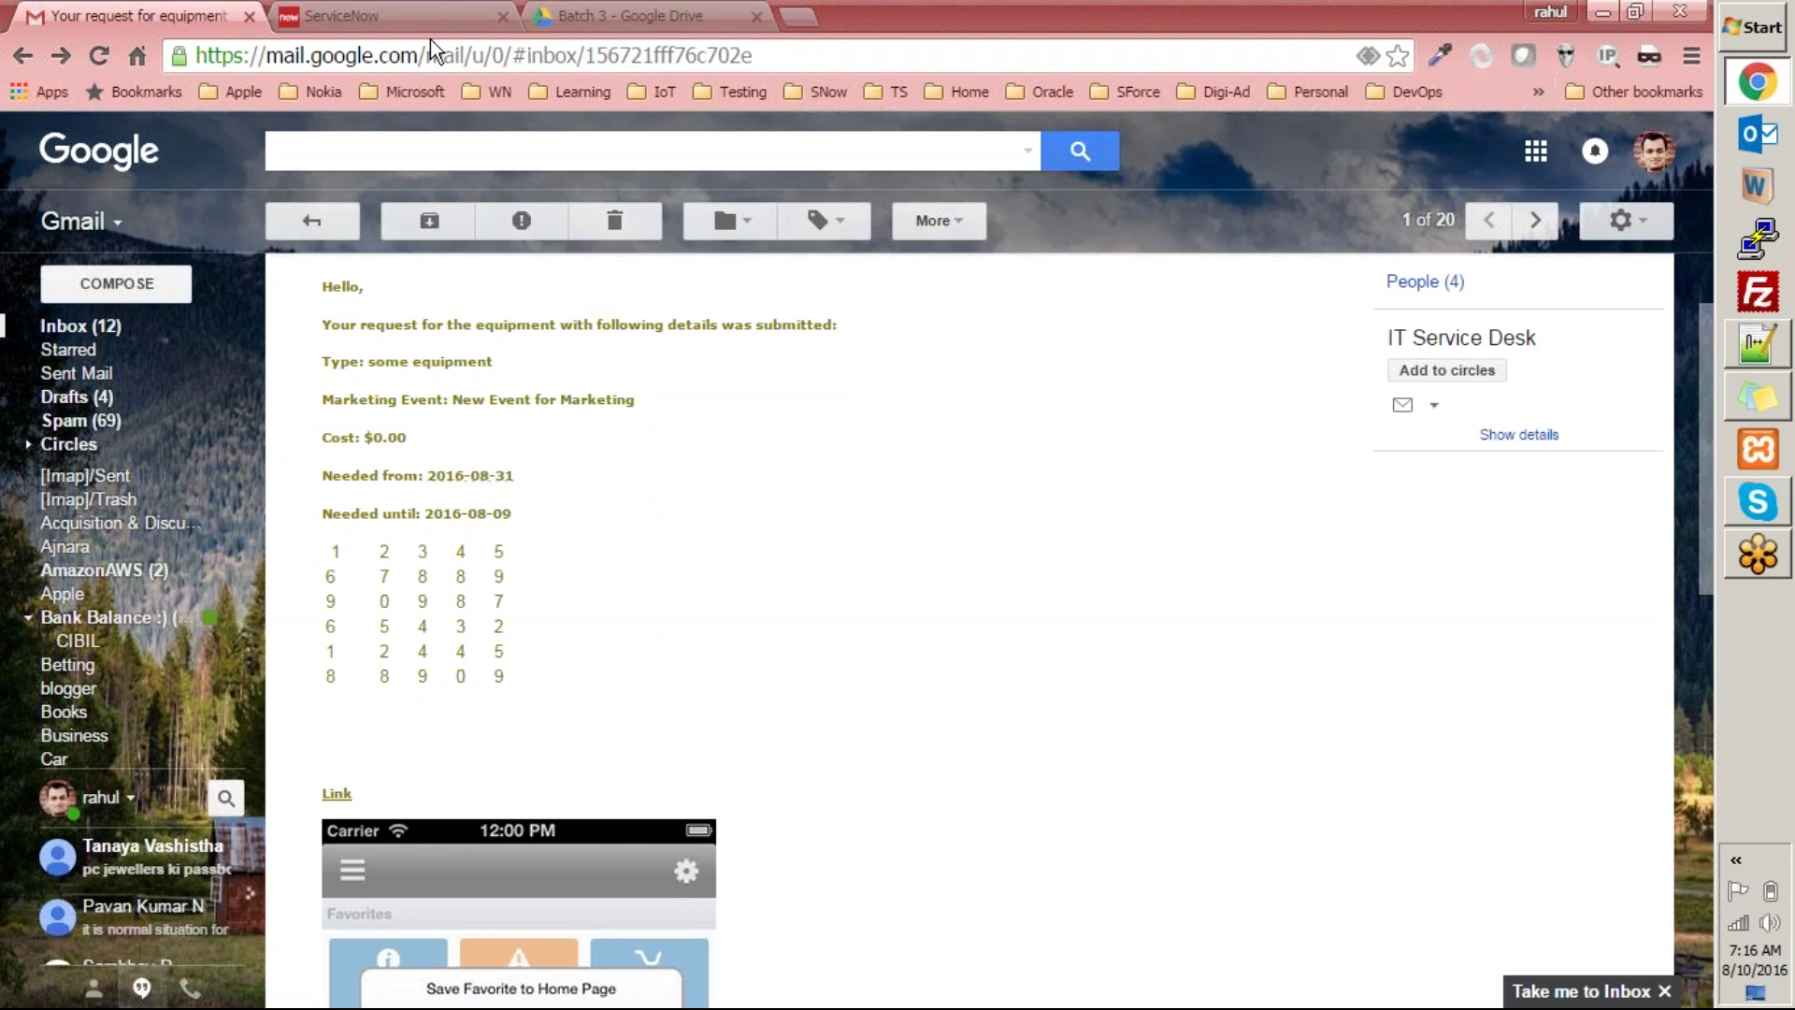
scroll(648, 692, "up", 2)
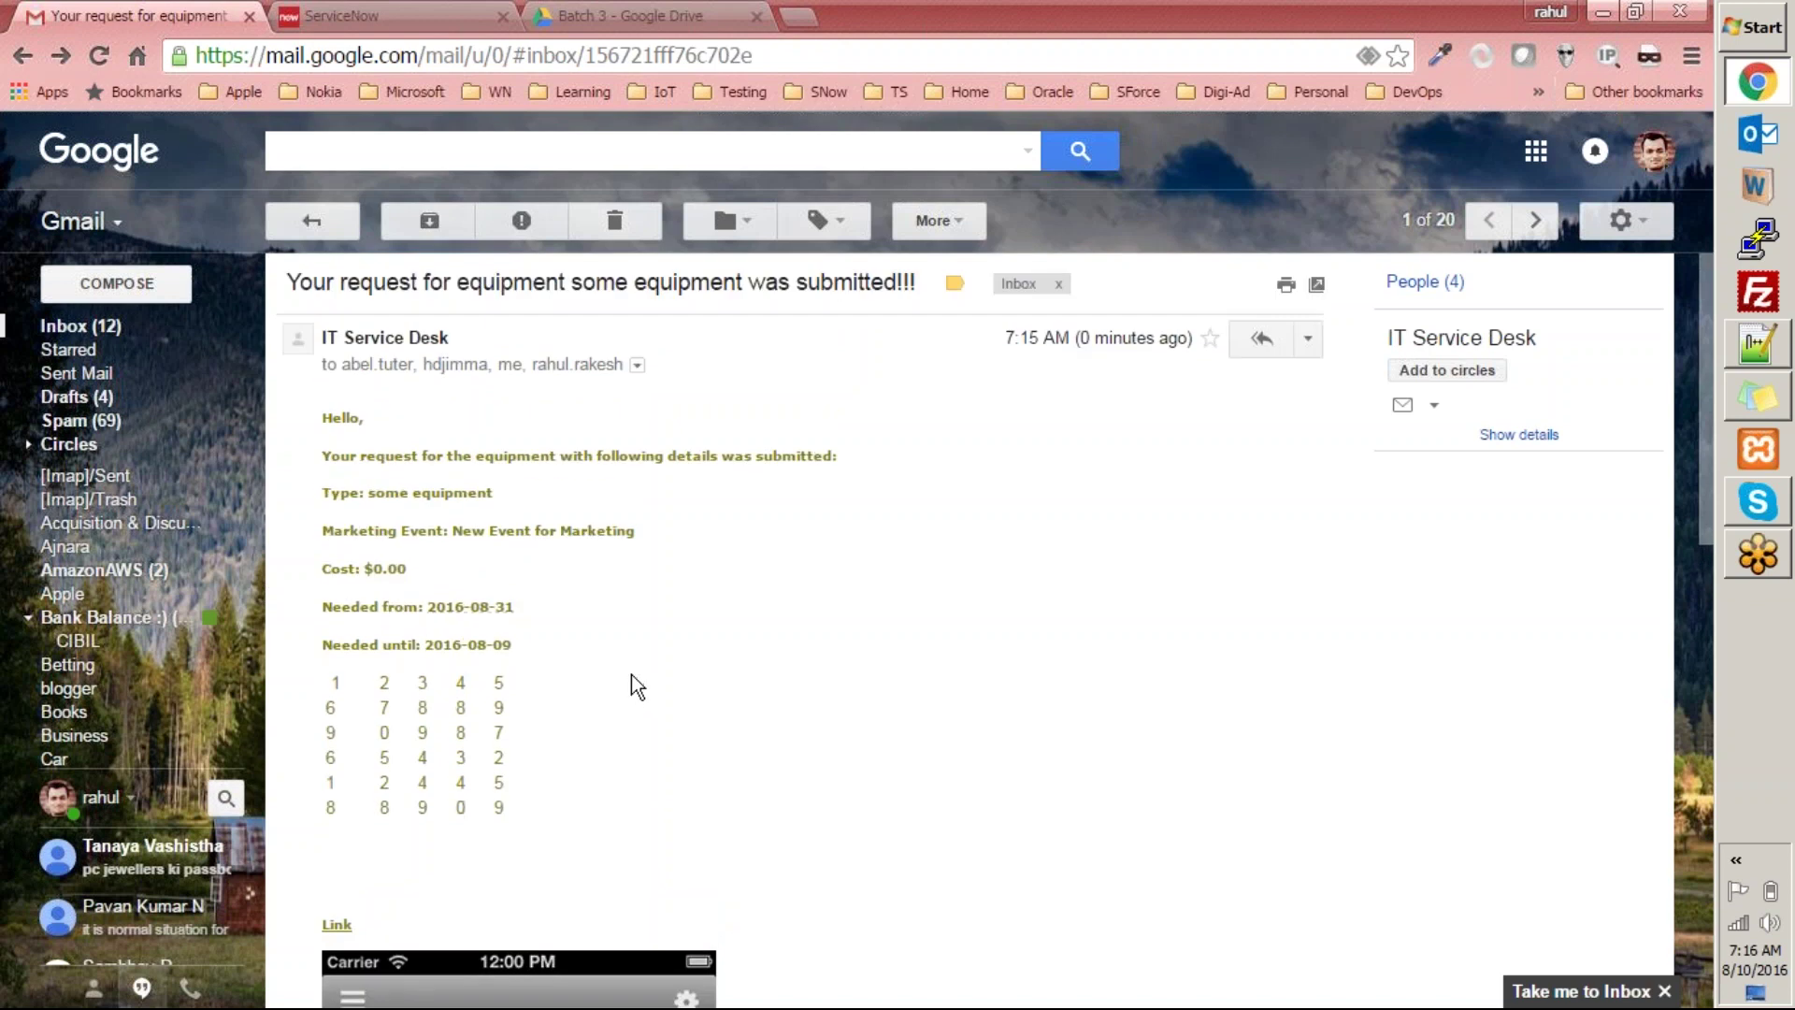
scroll(631, 675, "down", 15)
scroll(581, 643, "up", 15)
left_click(61, 327)
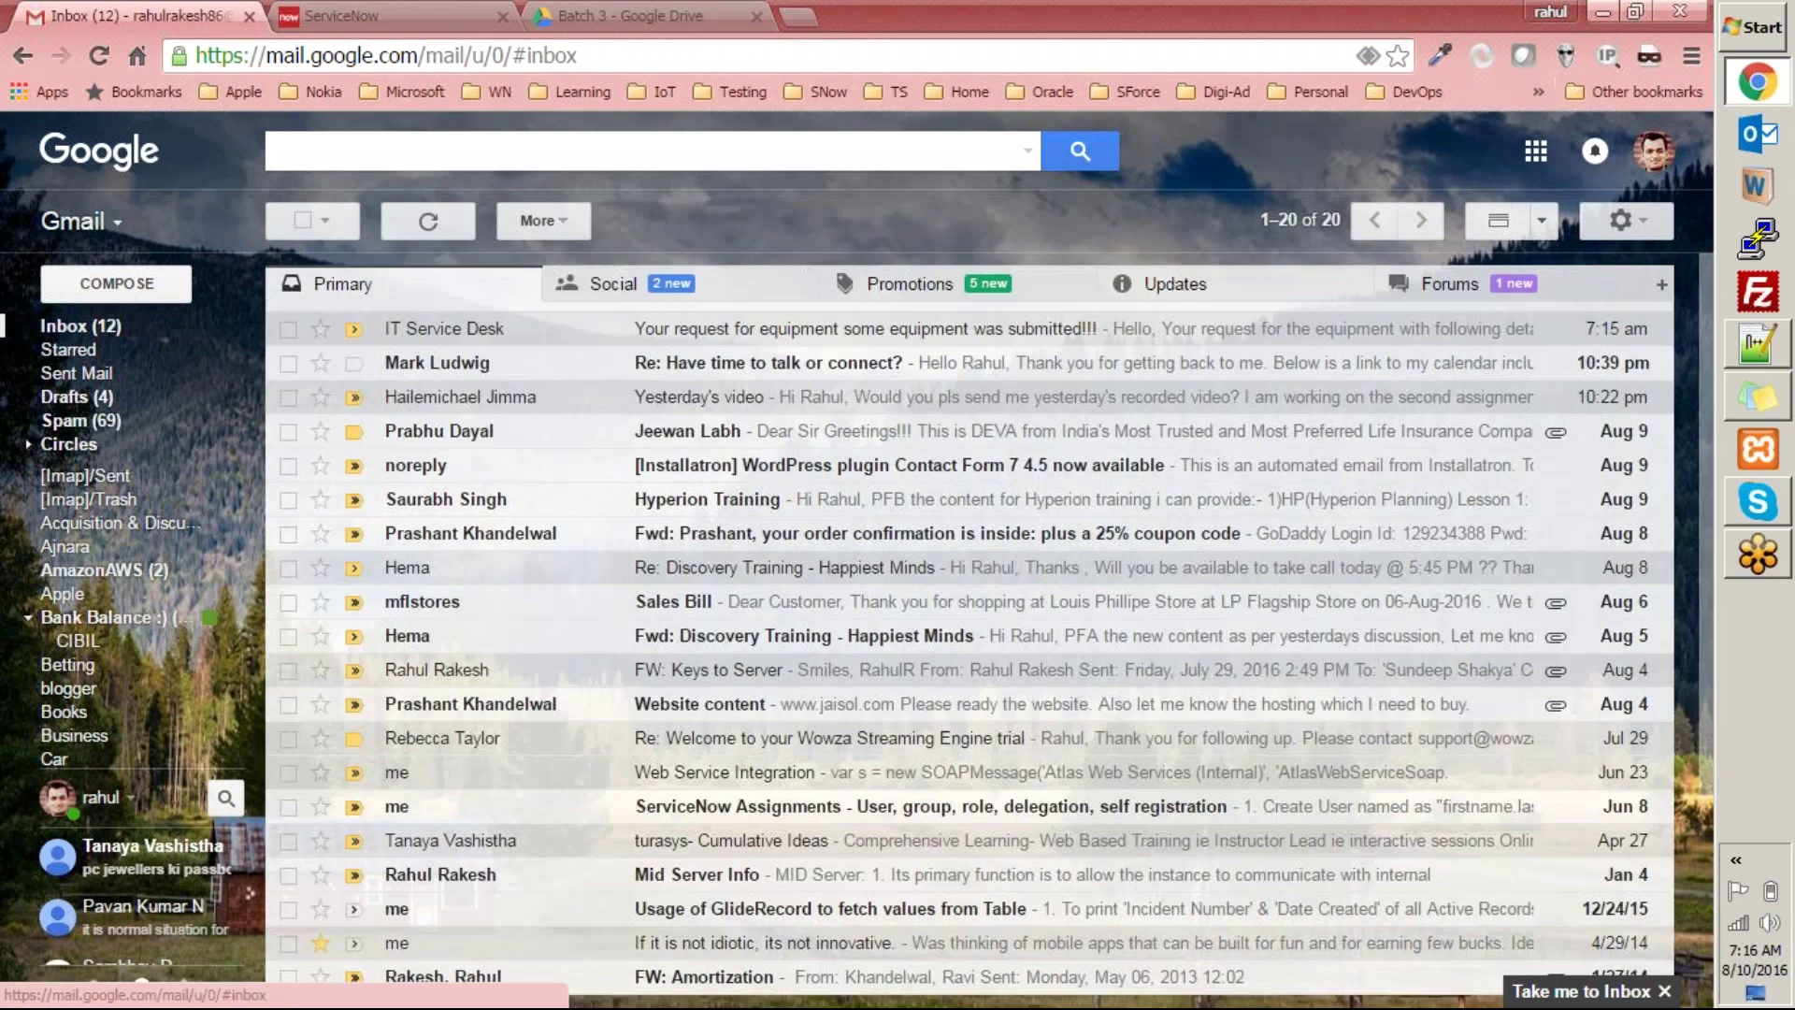
Delete the IT Service Desk equipment email and refresh the Gmail inbox.
left_click(666, 343)
left_click(627, 229)
left_click(428, 227)
In ServiceNow, filter the navigator by 'notification' and open System Notification > Email > Notifications.
left_click(374, 15)
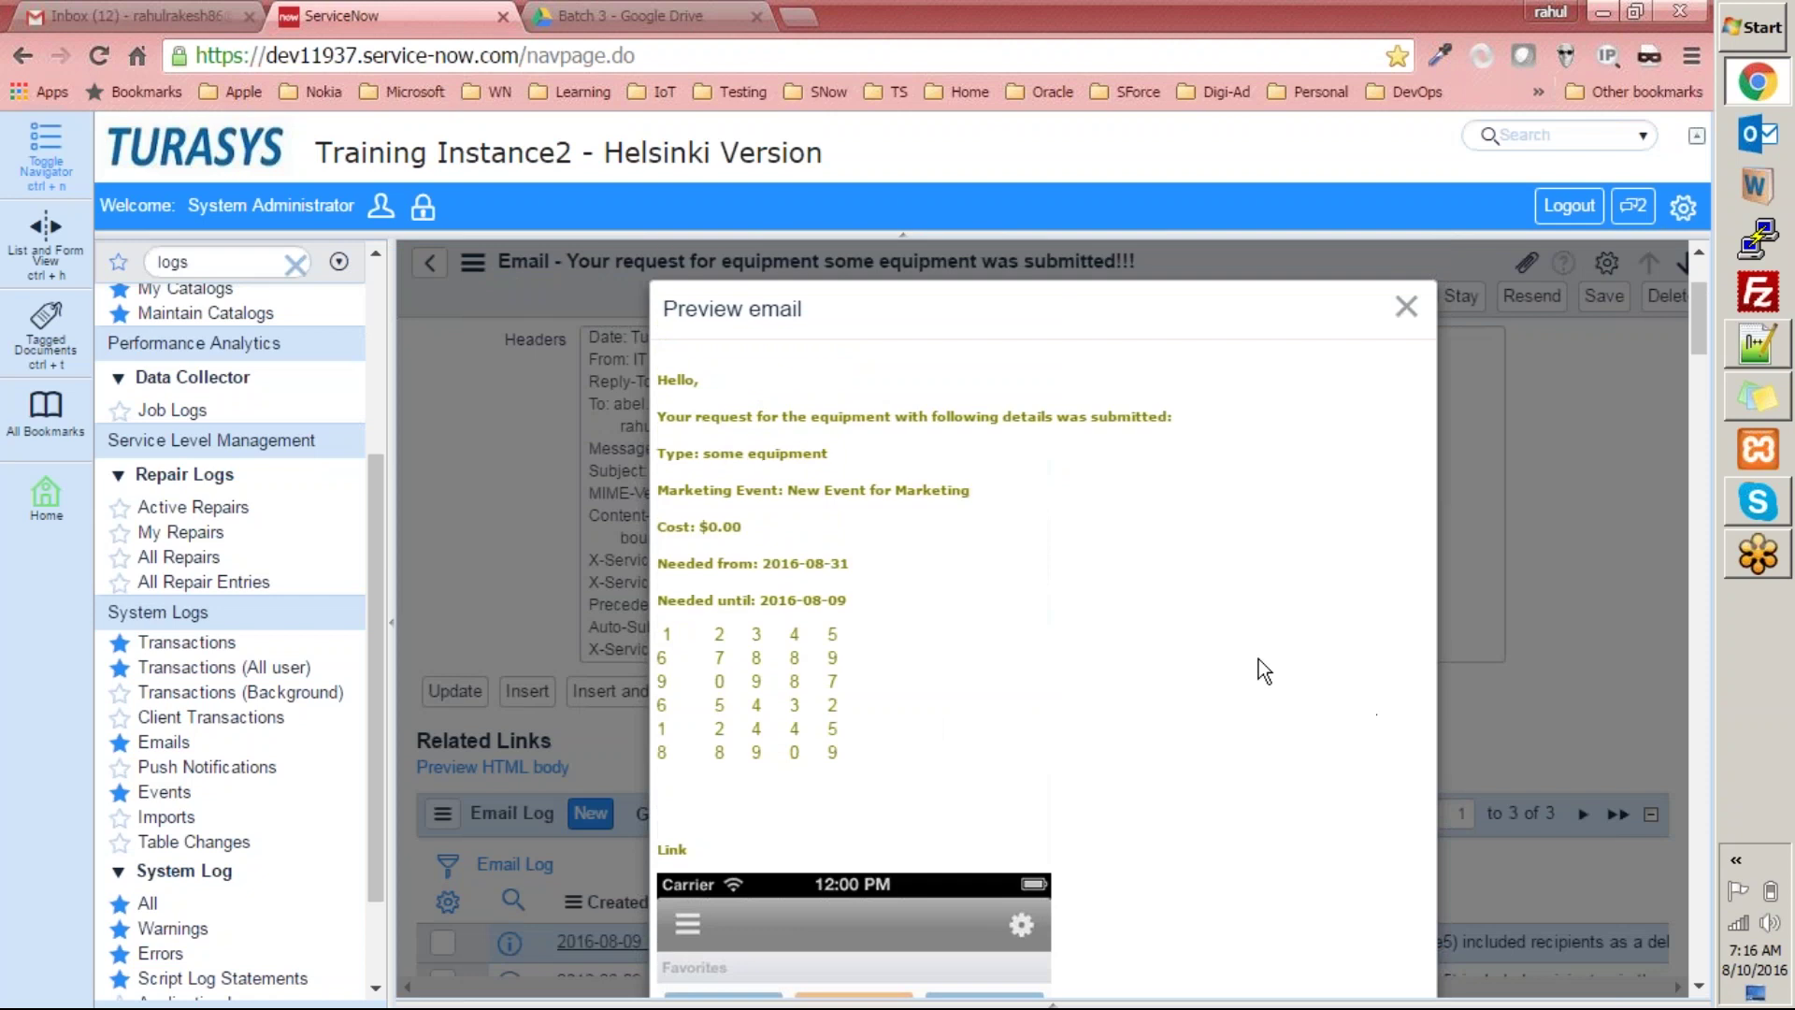
left_click(1406, 307)
left_click(228, 263)
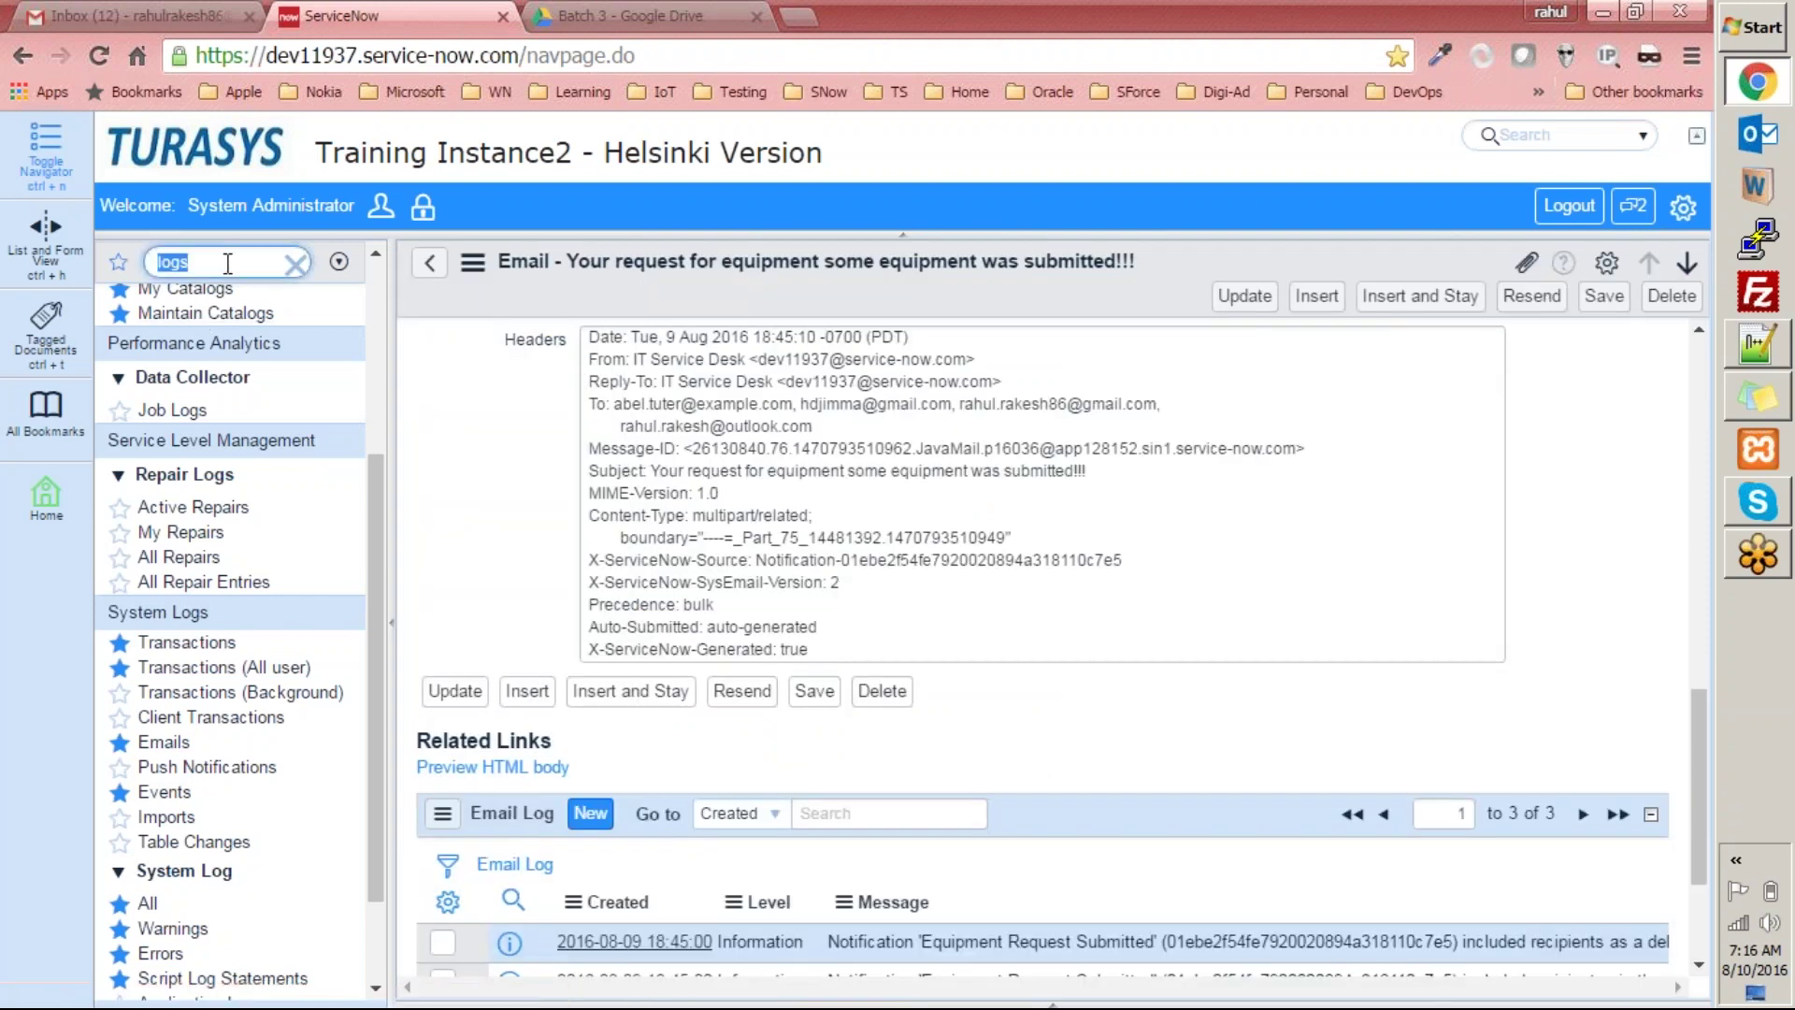
type("notifi")
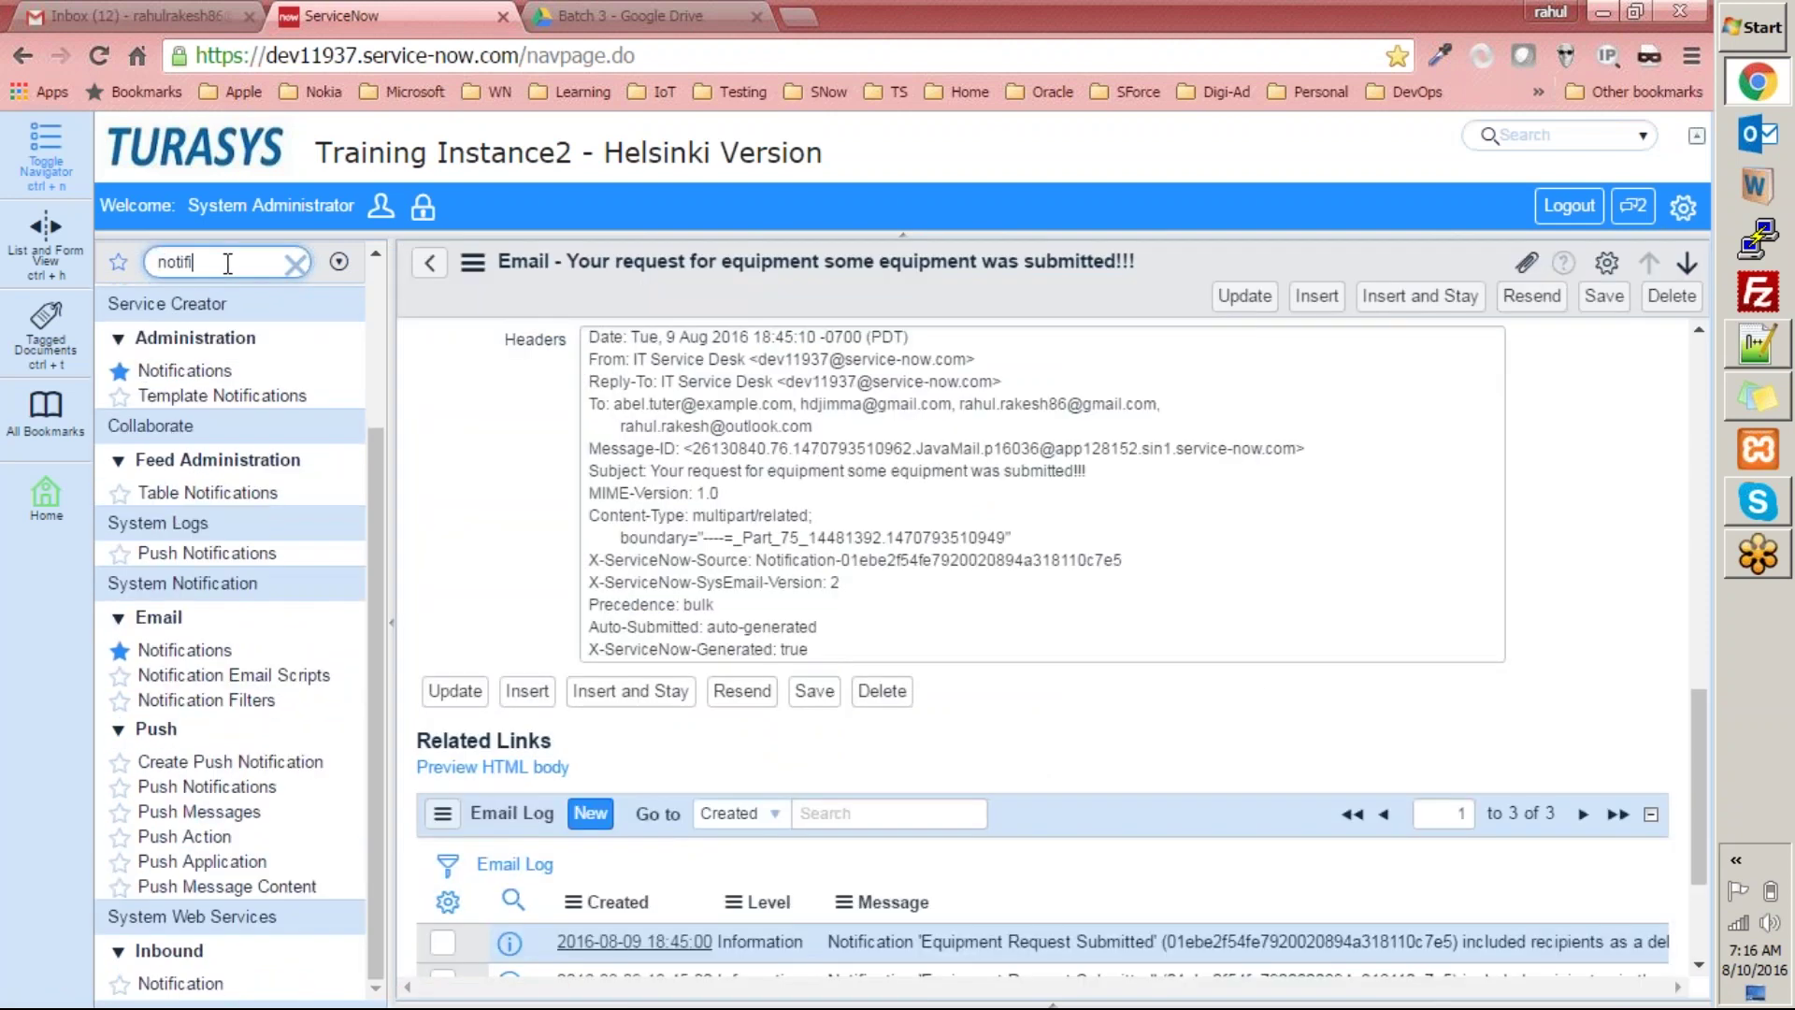
type("cation")
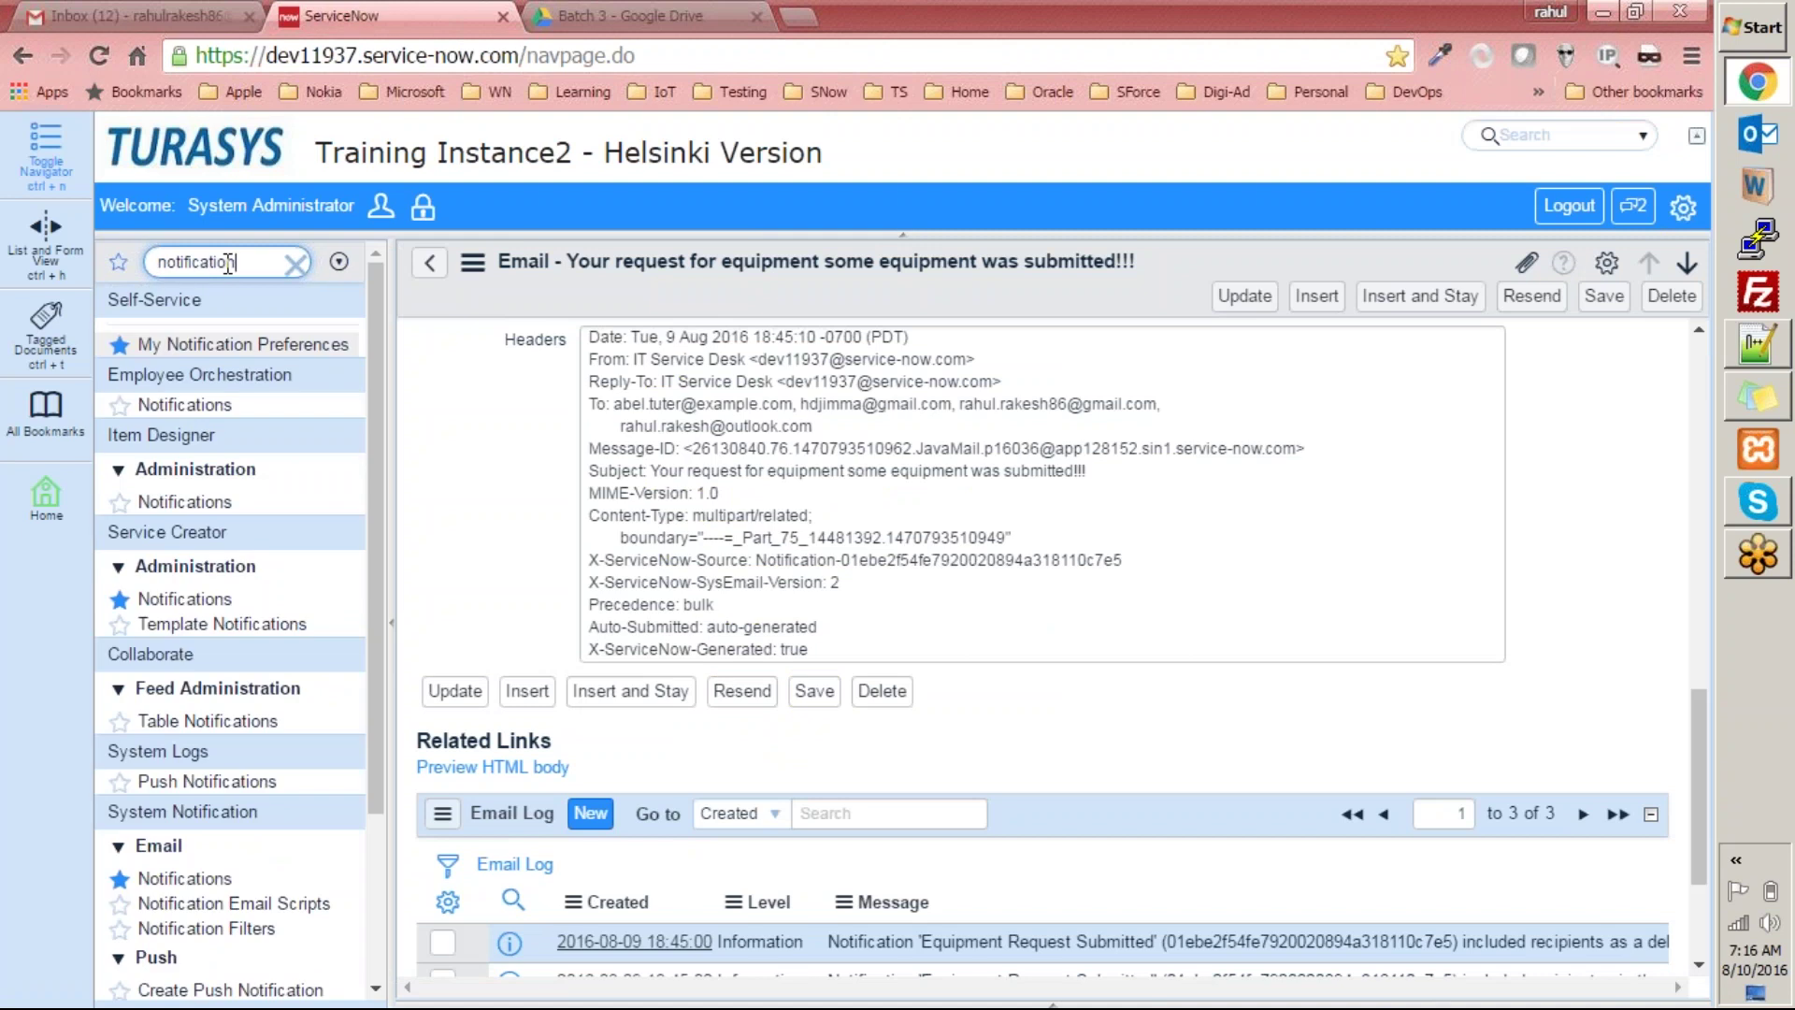
scroll(352, 561, "down", 2)
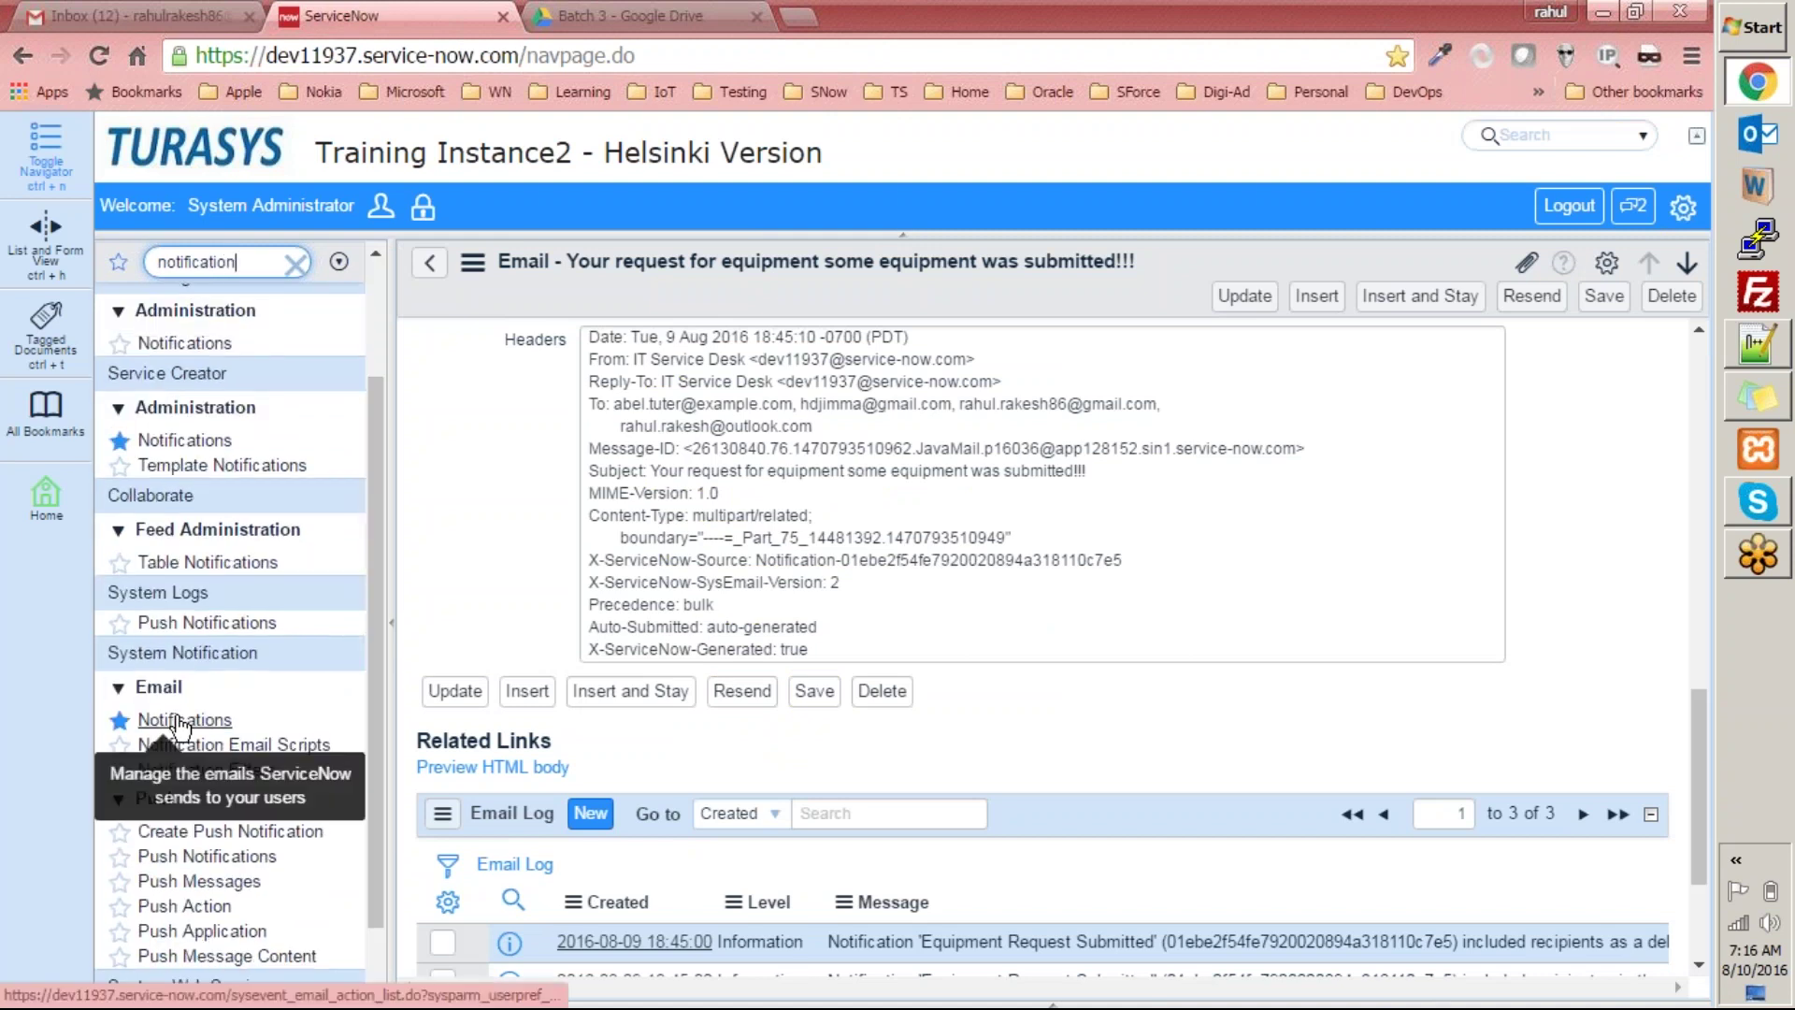
left_click(186, 719)
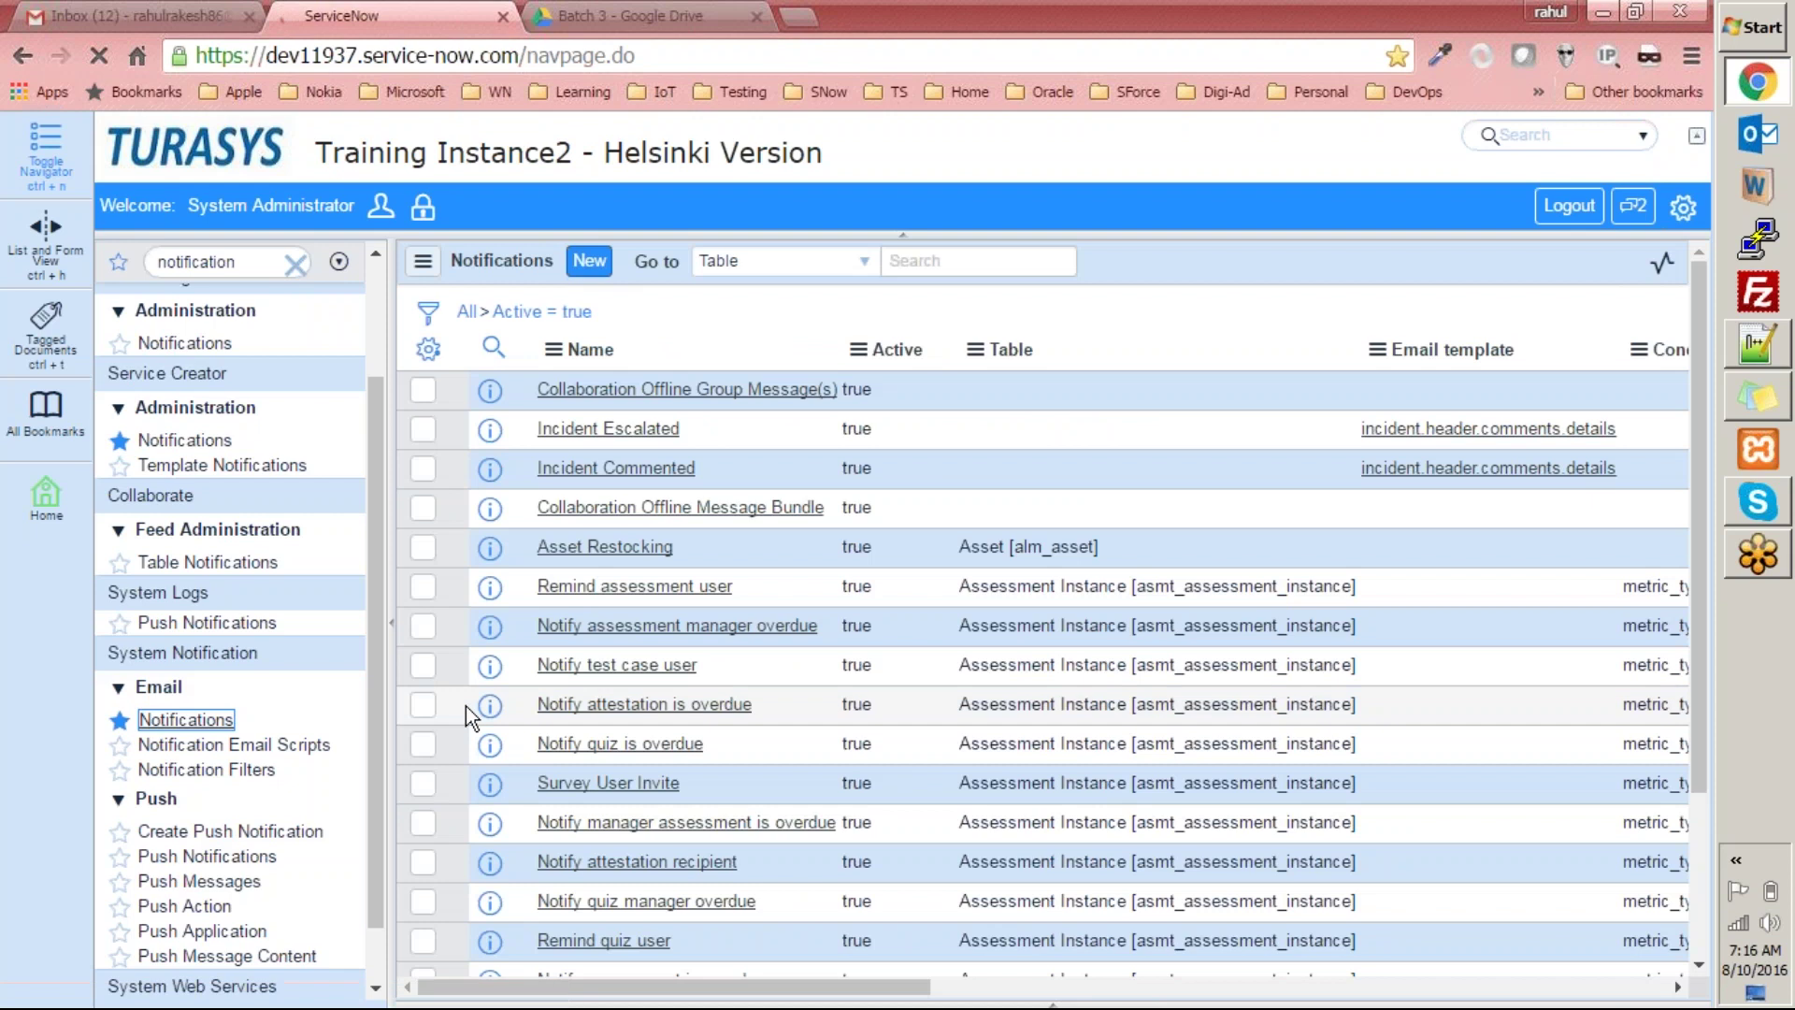
Choose Create Push Notification under System Notification > Push for a blank Incident push form.
scroll(335, 896, "down", 1)
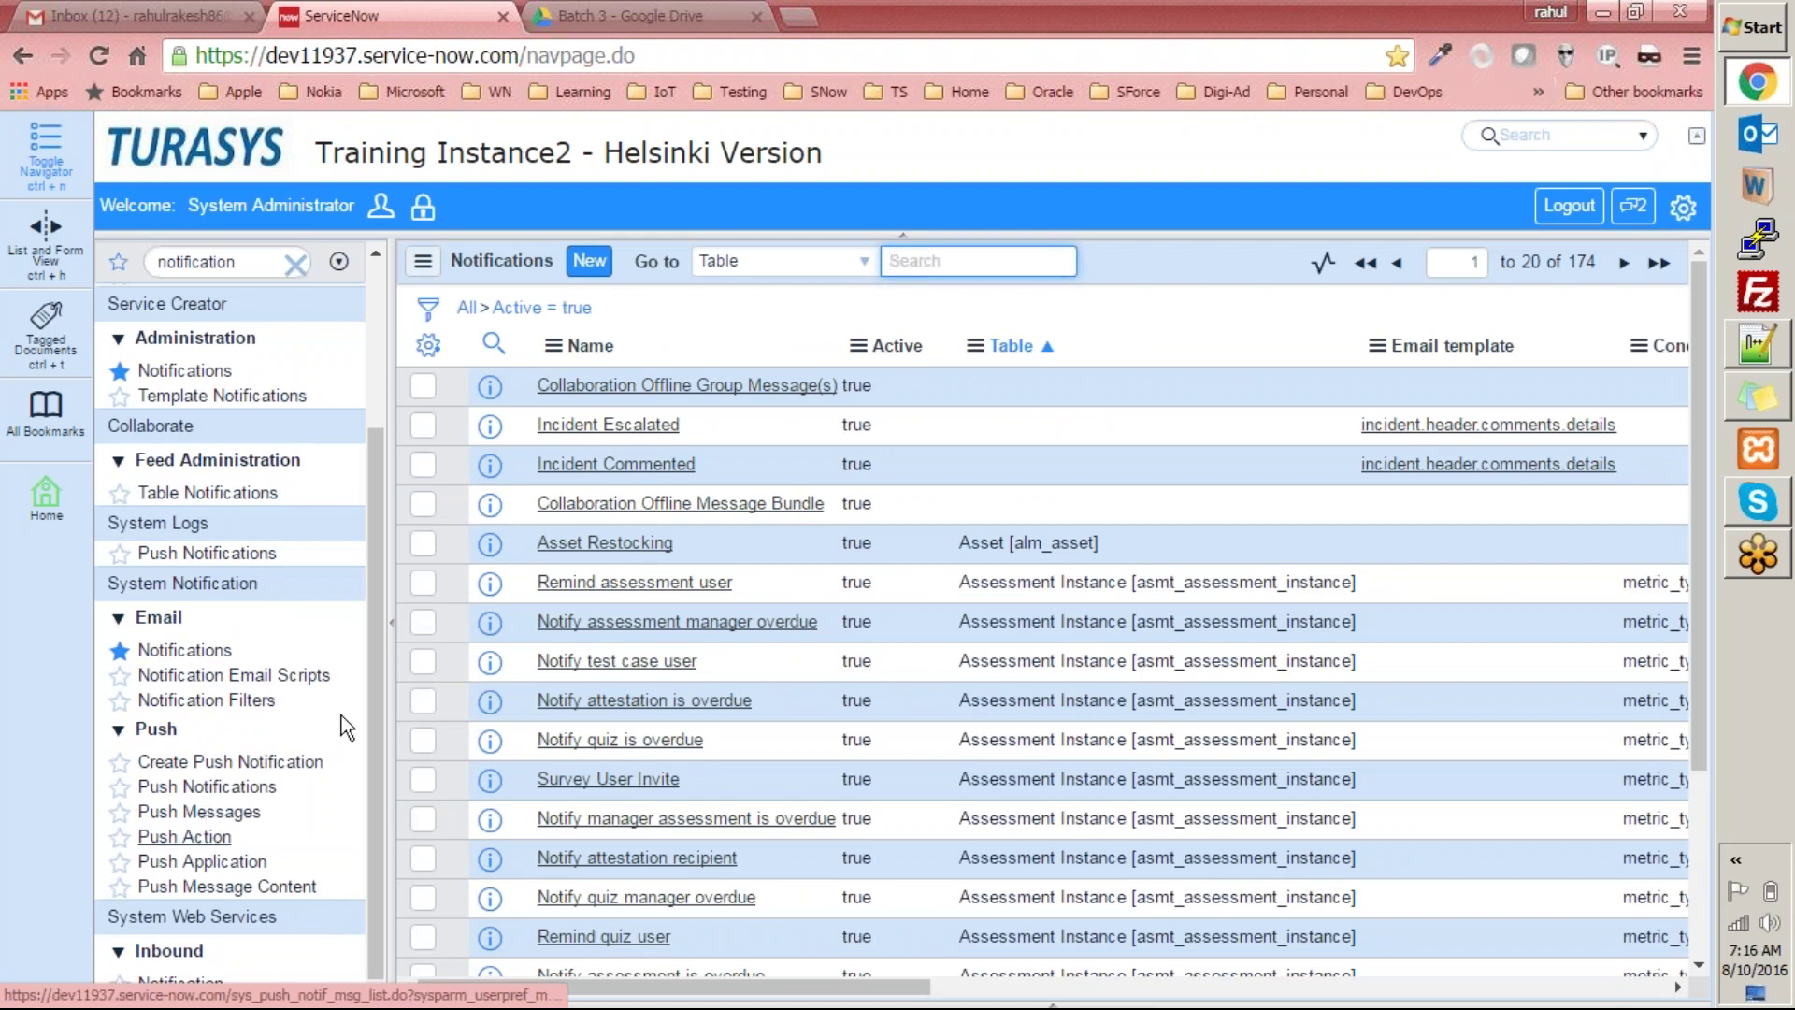
left_click(230, 762)
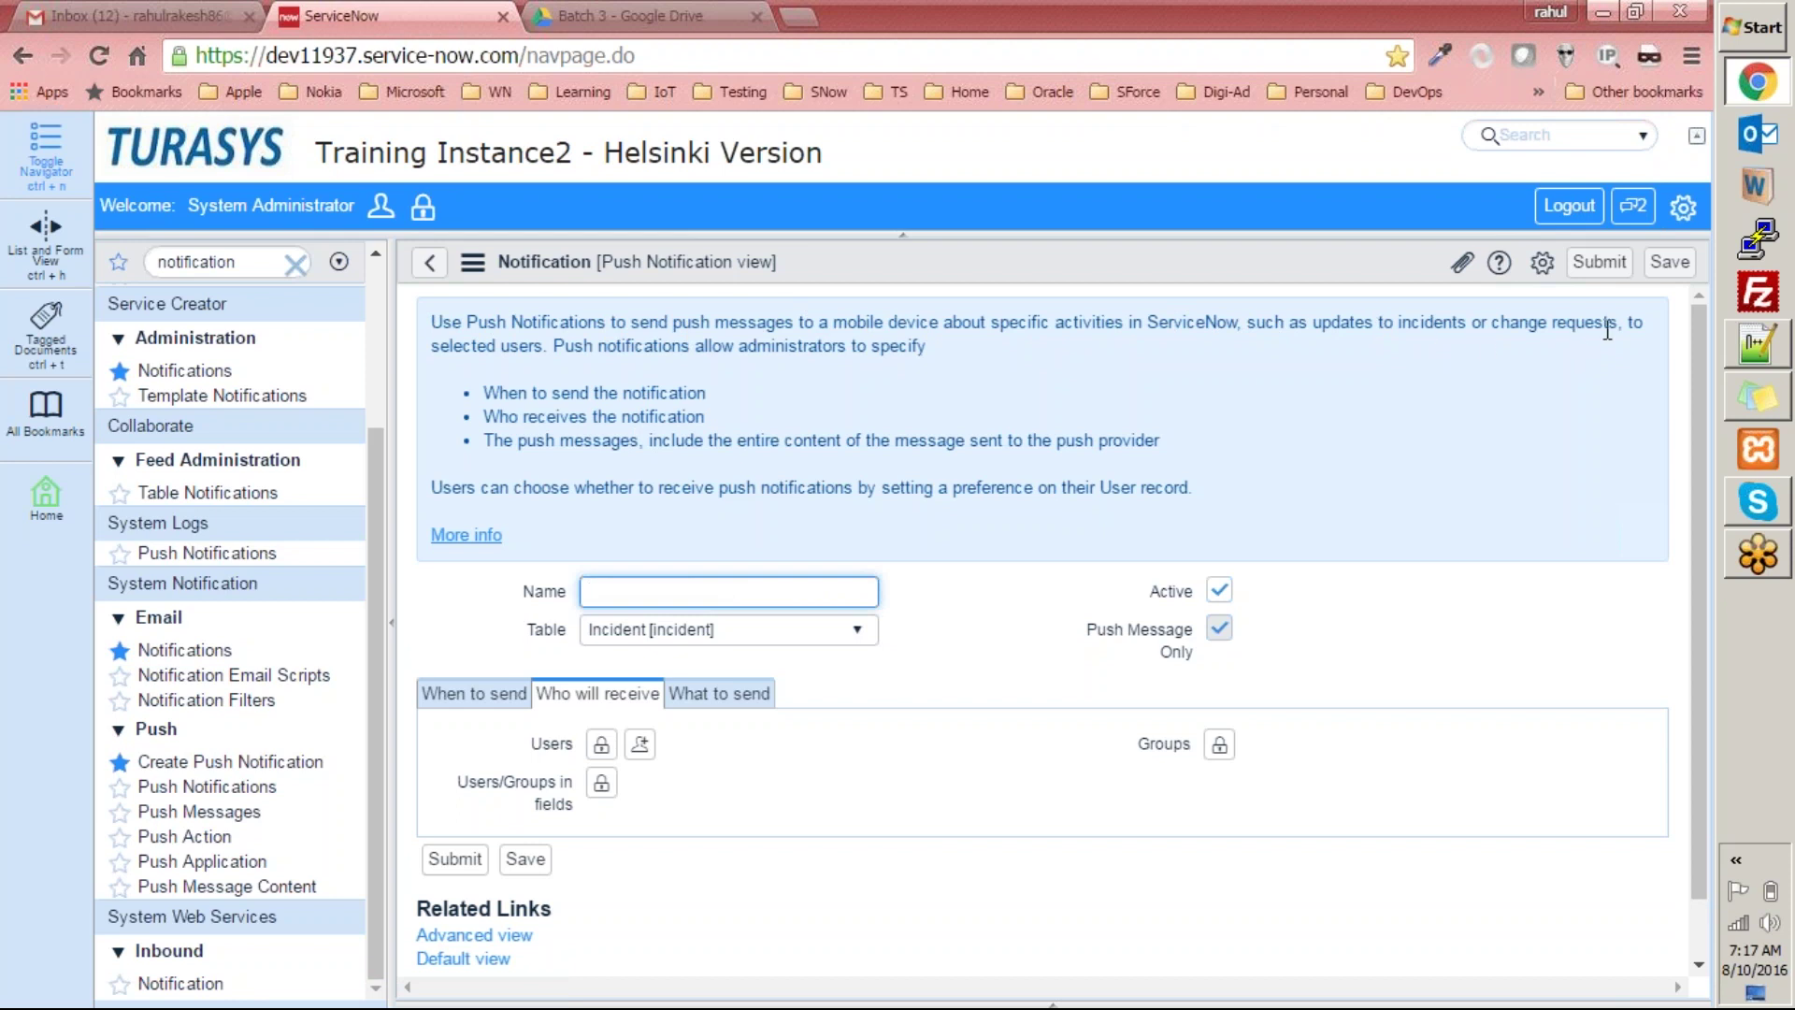
Highlight parts of the push notification form's introduction text while explaining it.
left_click(624, 356)
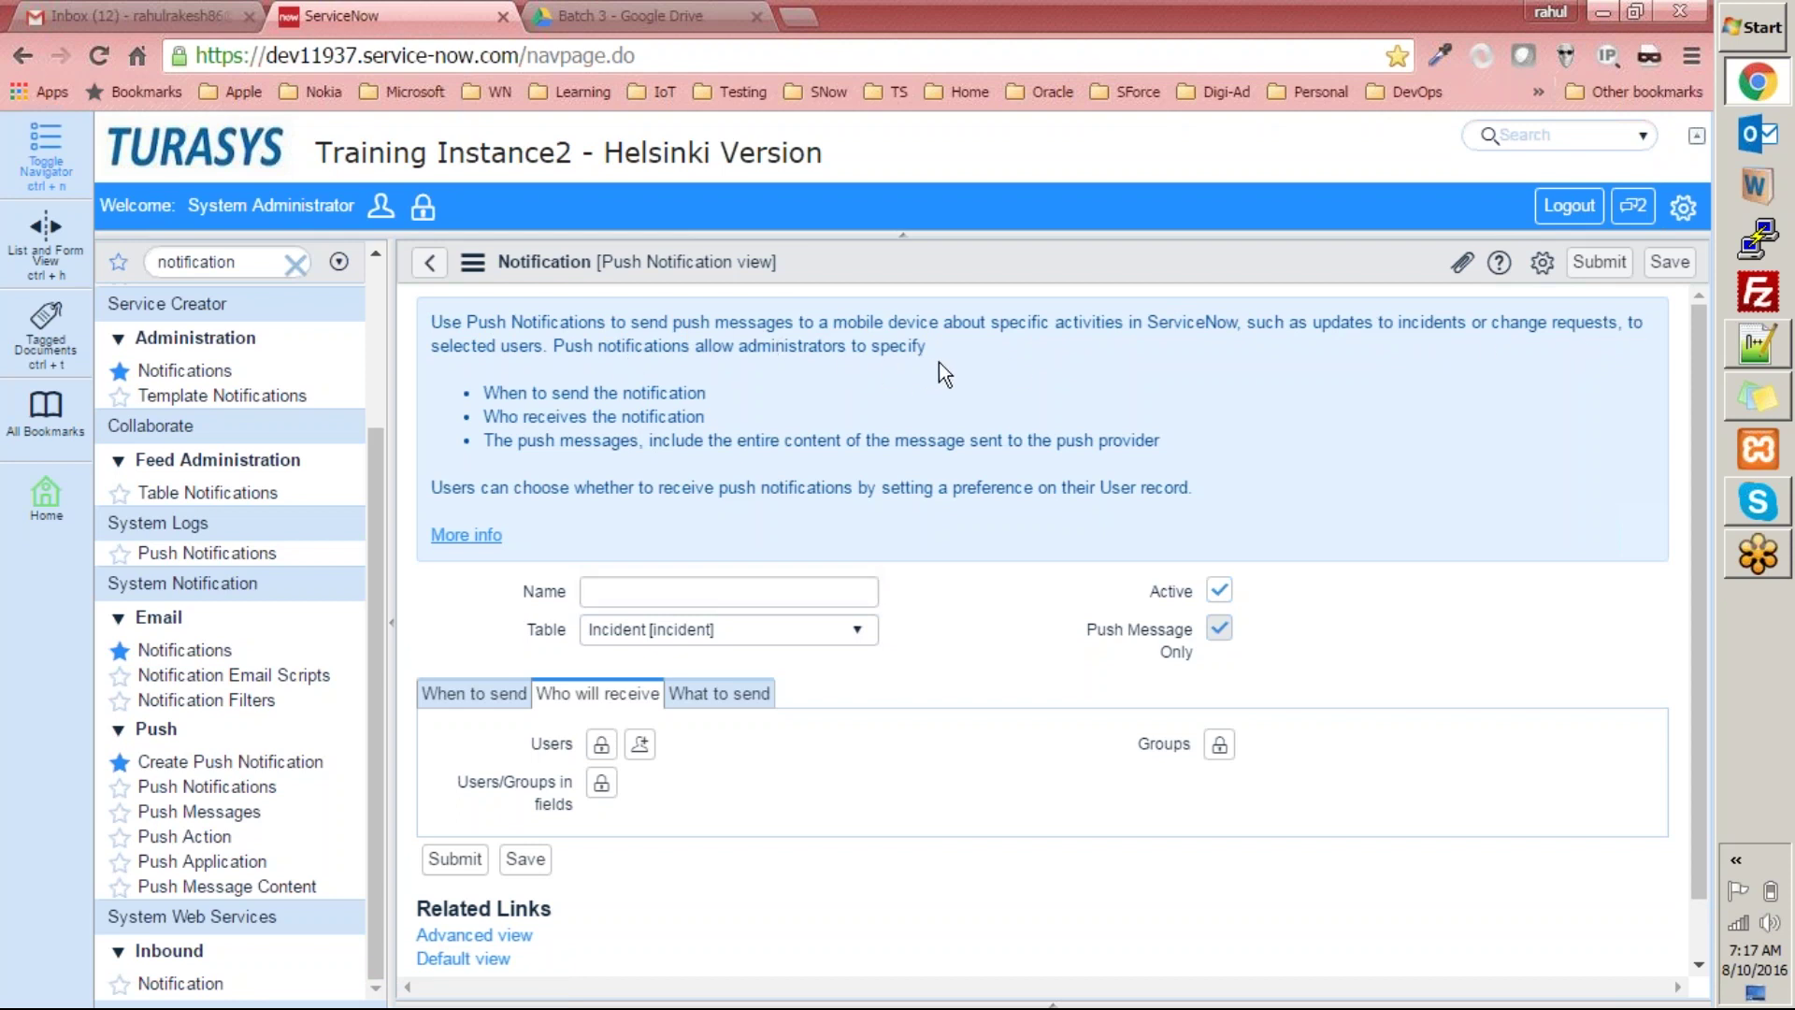
left_click_drag(939, 355, 735, 326)
left_click(511, 387)
left_click_drag(585, 402, 748, 405)
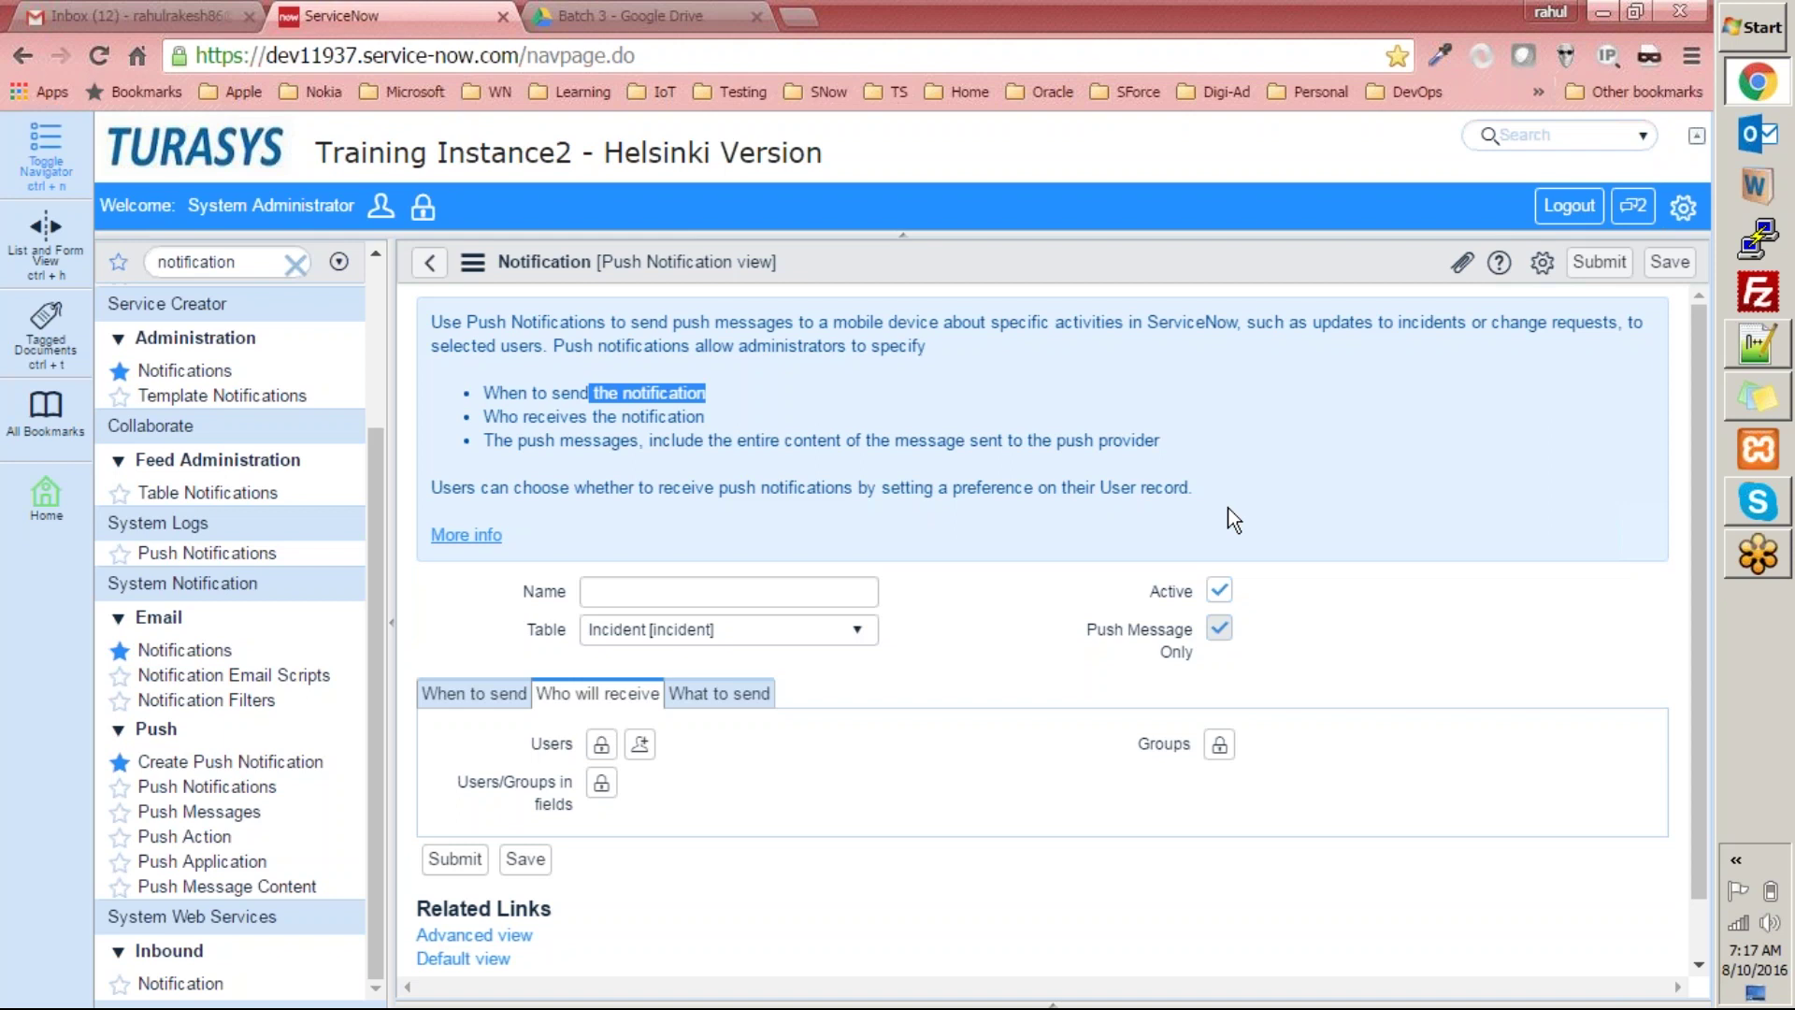
left_click_drag(1225, 513, 486, 375)
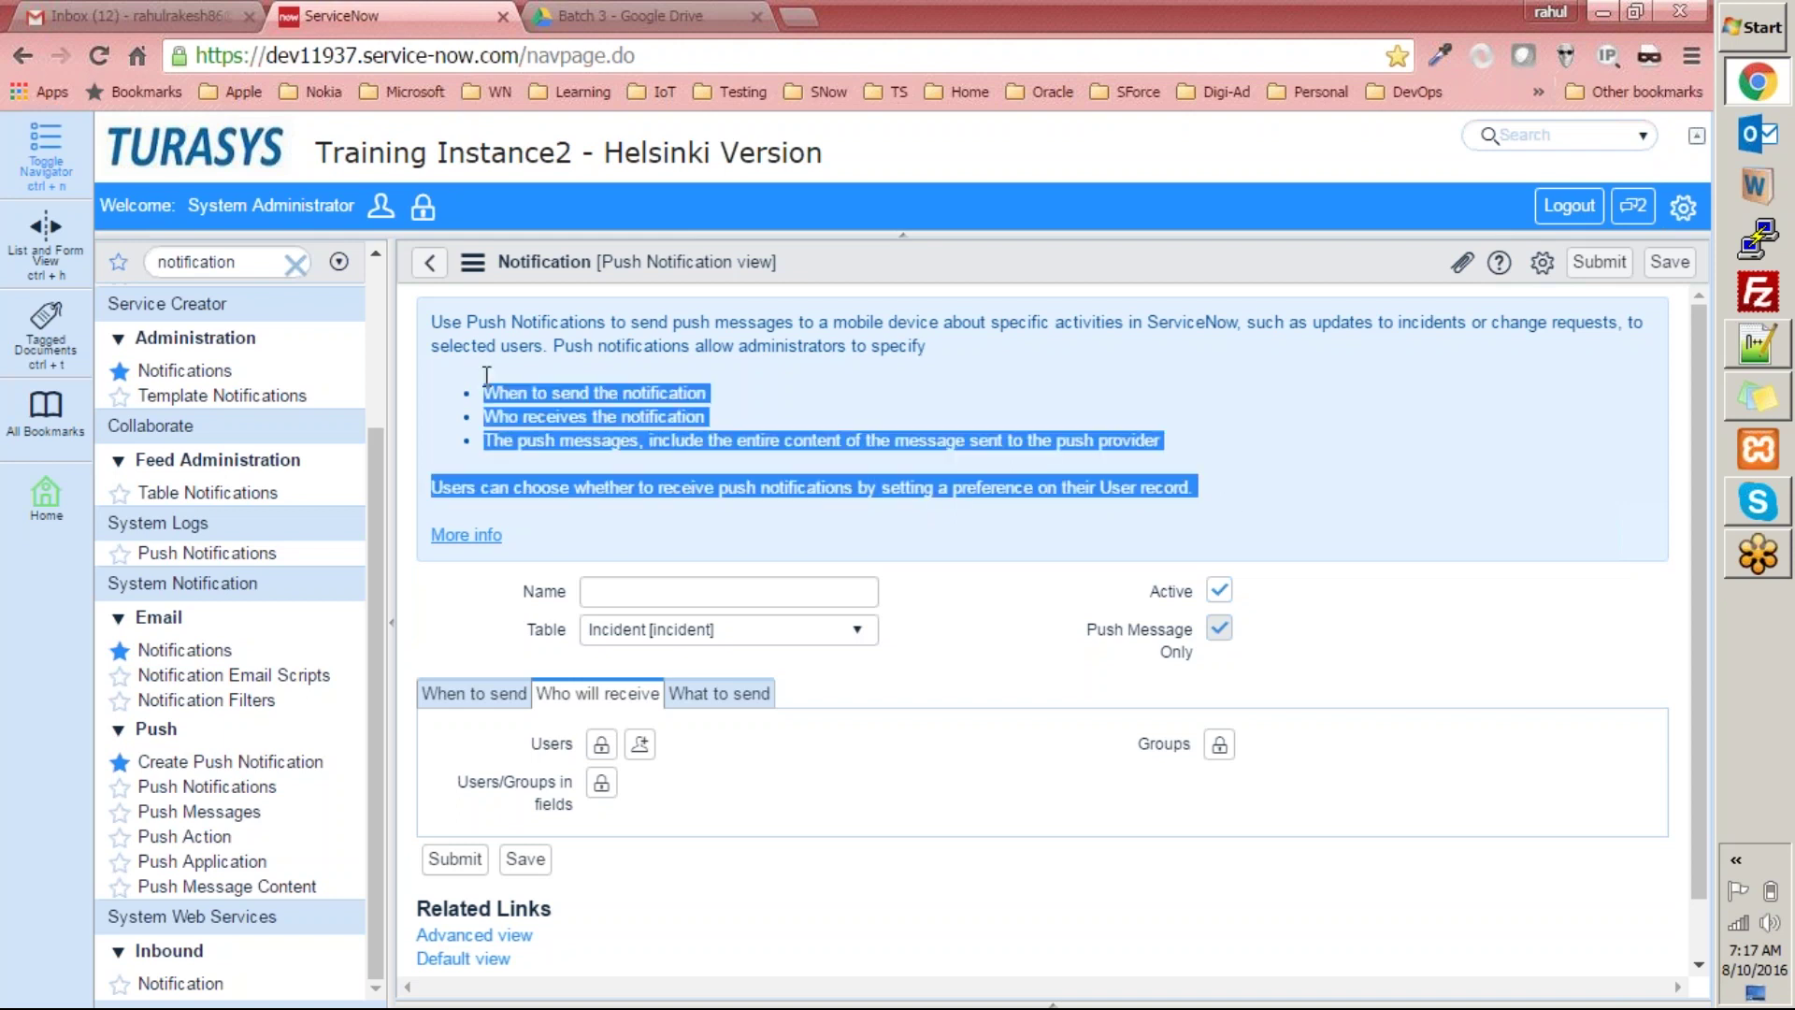
Open the More info push notification documentation in a separate browser tab.
left_click(466, 533)
key("ctrl+shift+Tab")
left_click(748, 427)
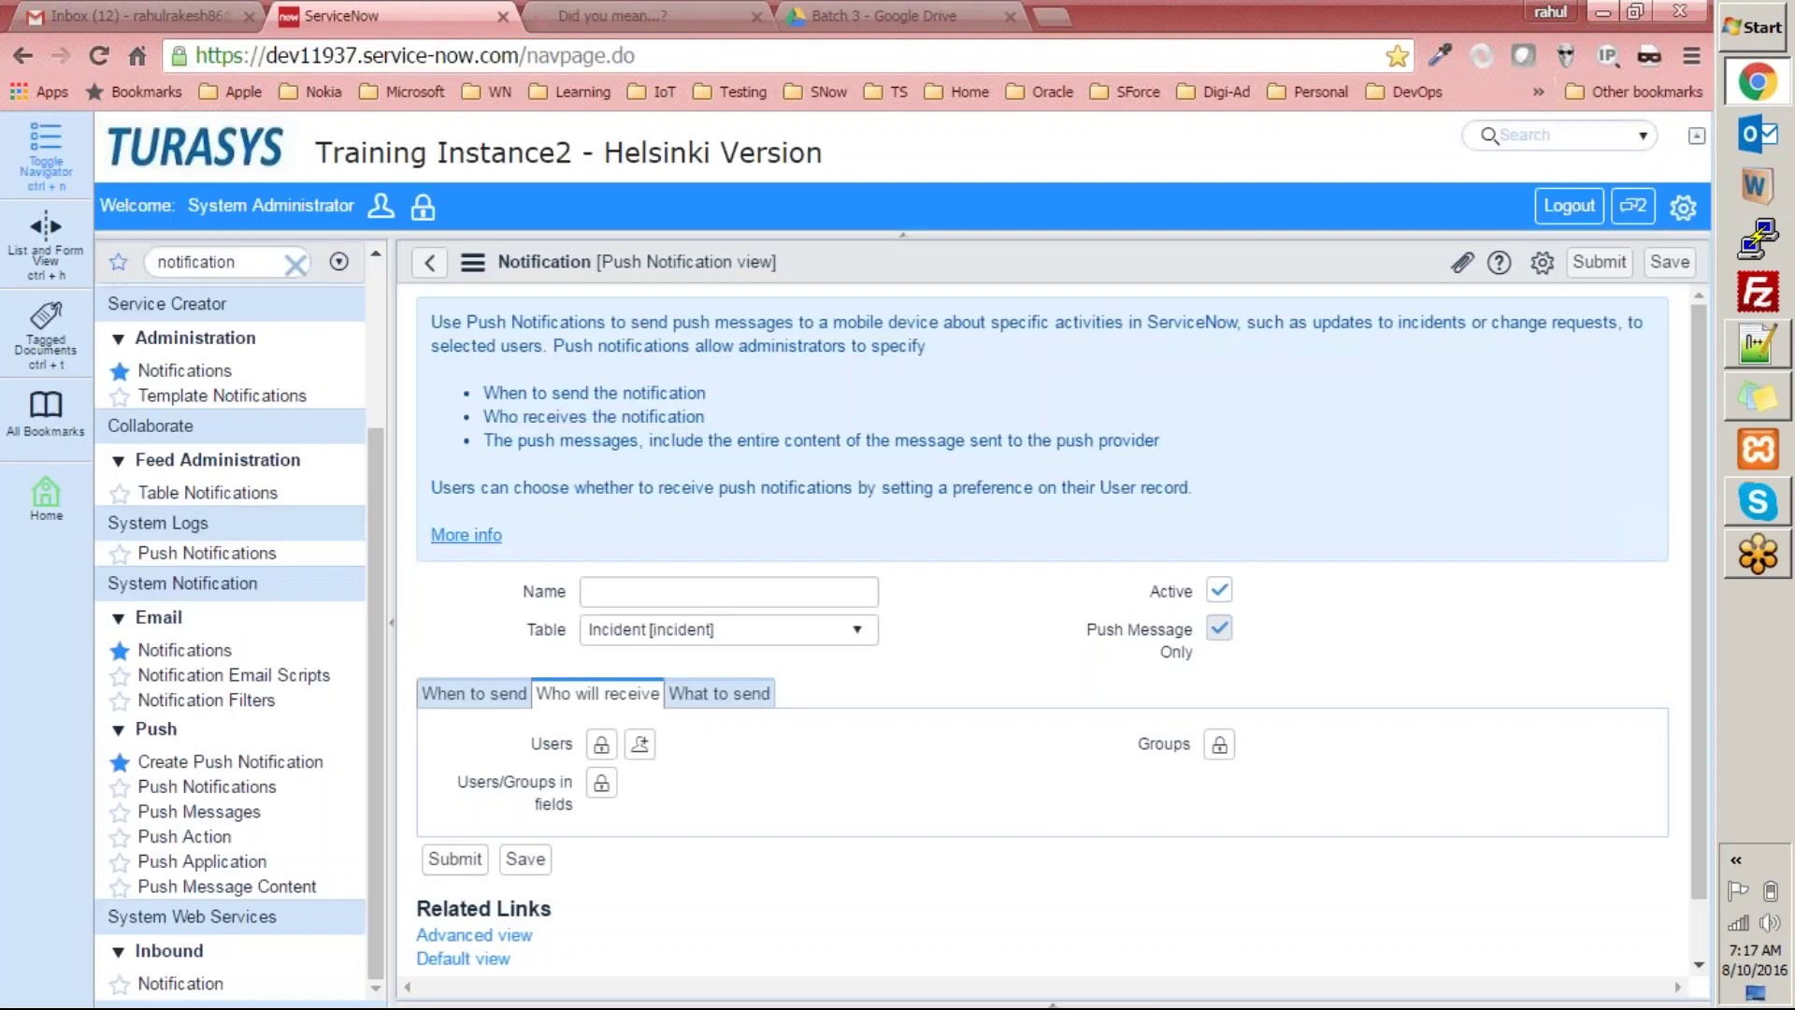
left_click(645, 16)
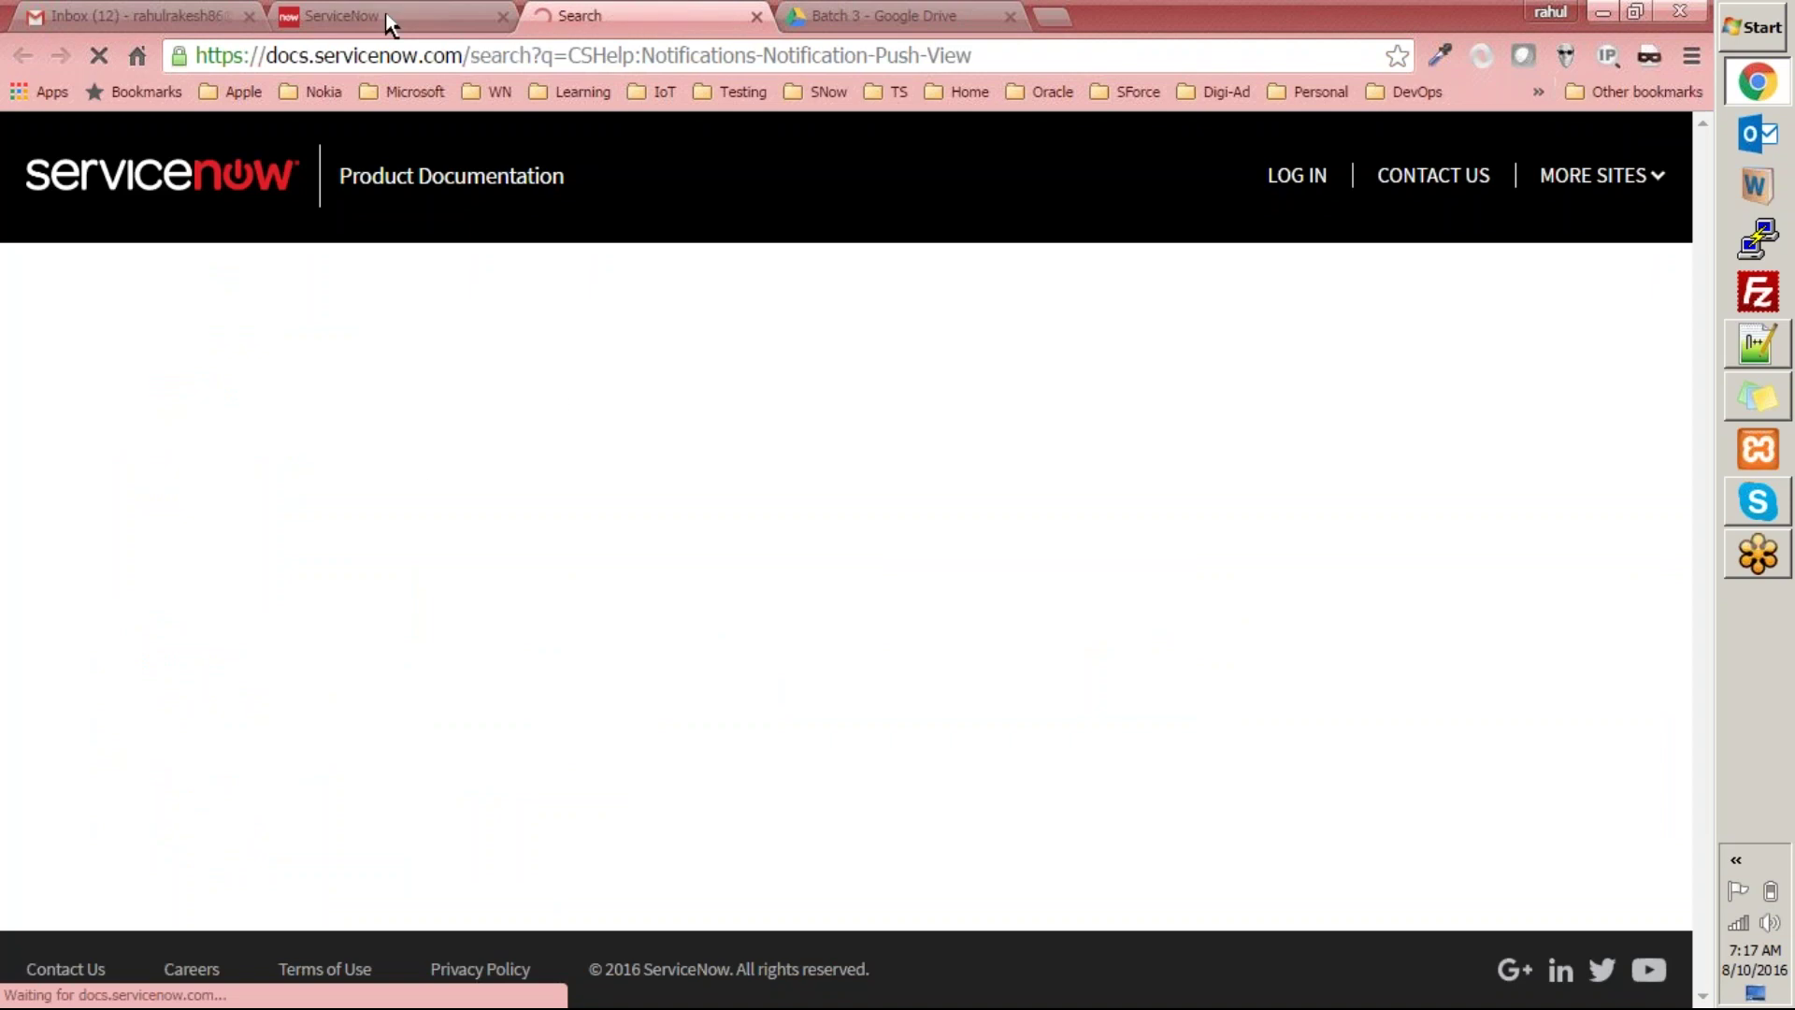
Switch from the loading docs tab back to the blank Push Notification form.
key("ctrl+shift+Tab")
scroll(421, 895, "down", 2)
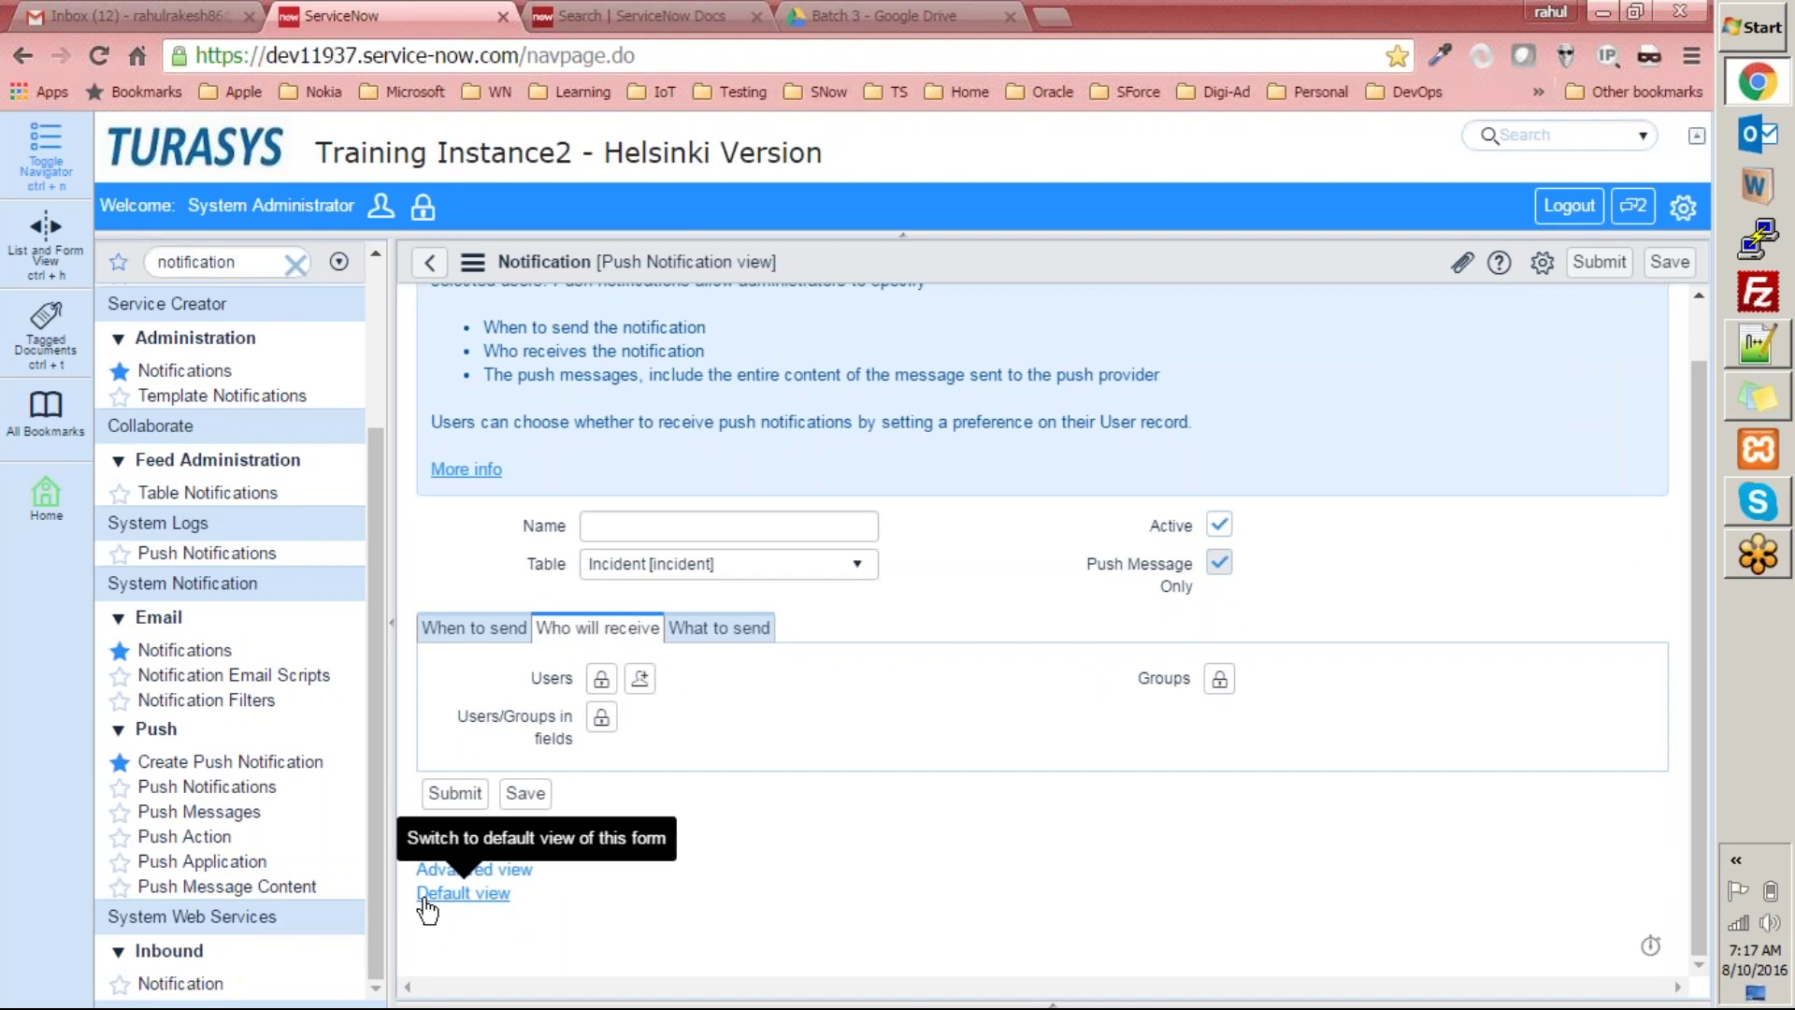
View the 'When to send' Conditions builder, then go back to the full 186-record Notifications list.
left_click(425, 900)
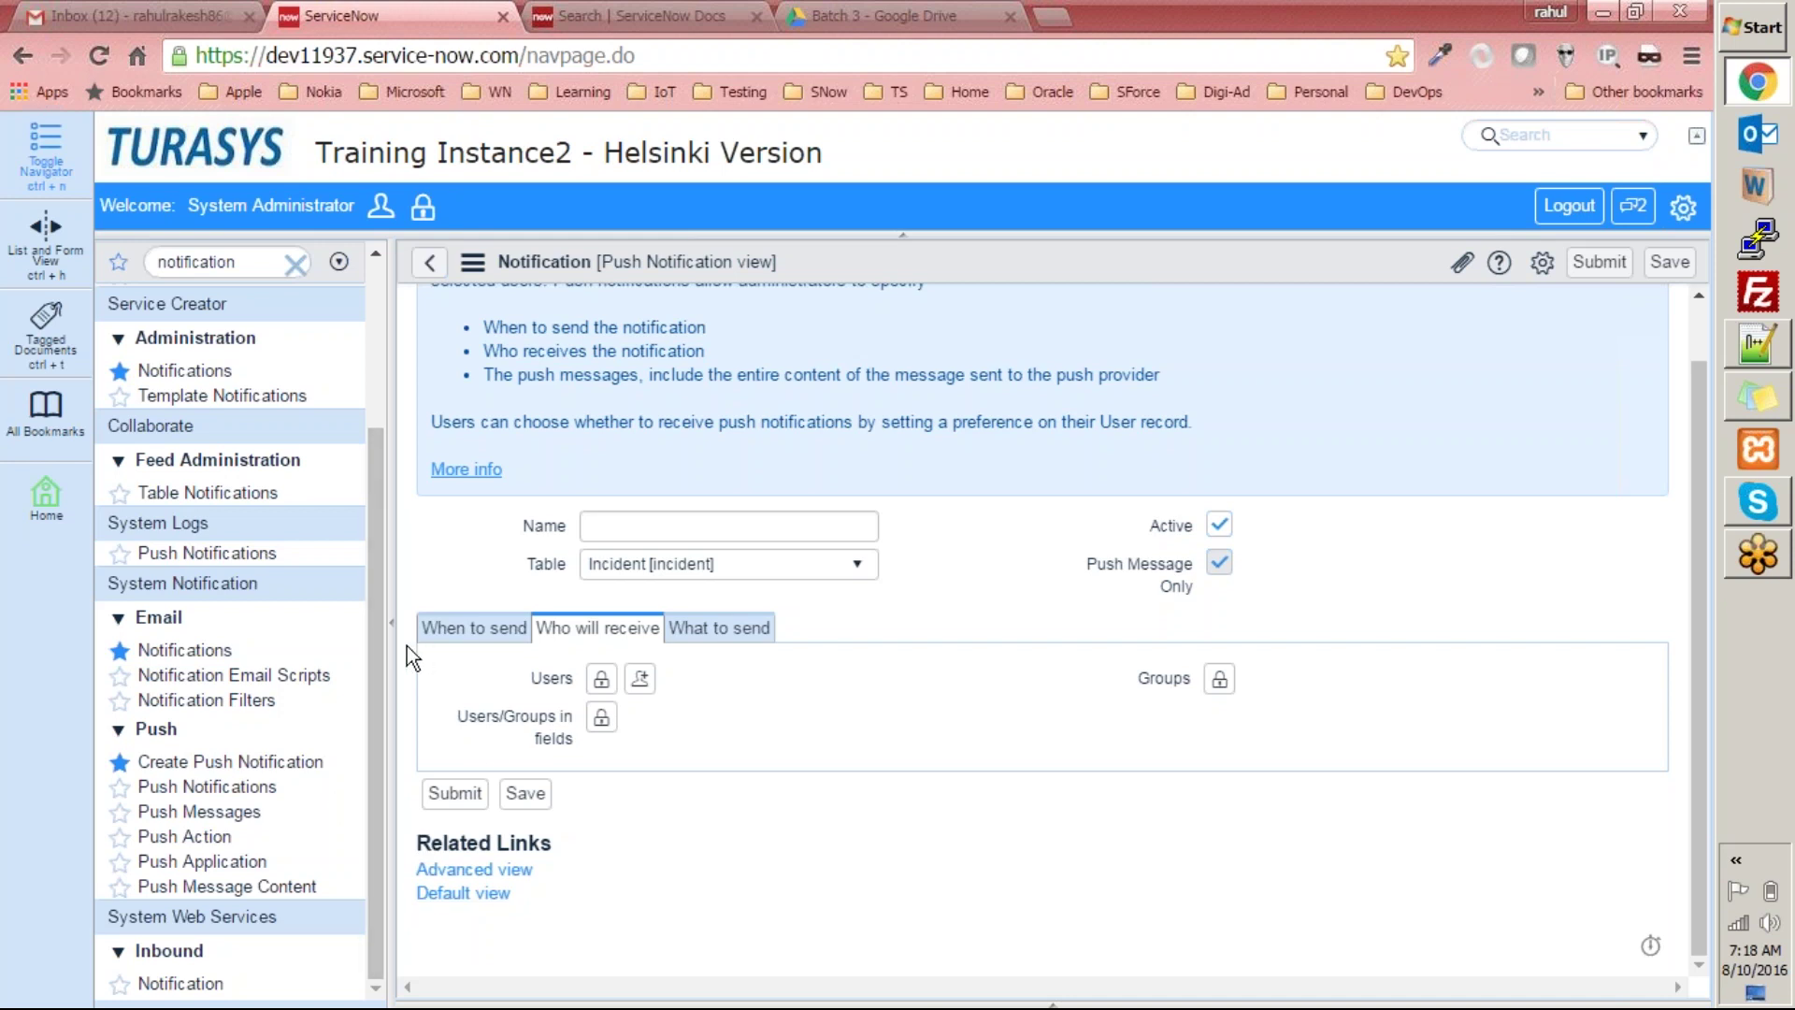
left_click(516, 629)
scroll(579, 692, "down", 3)
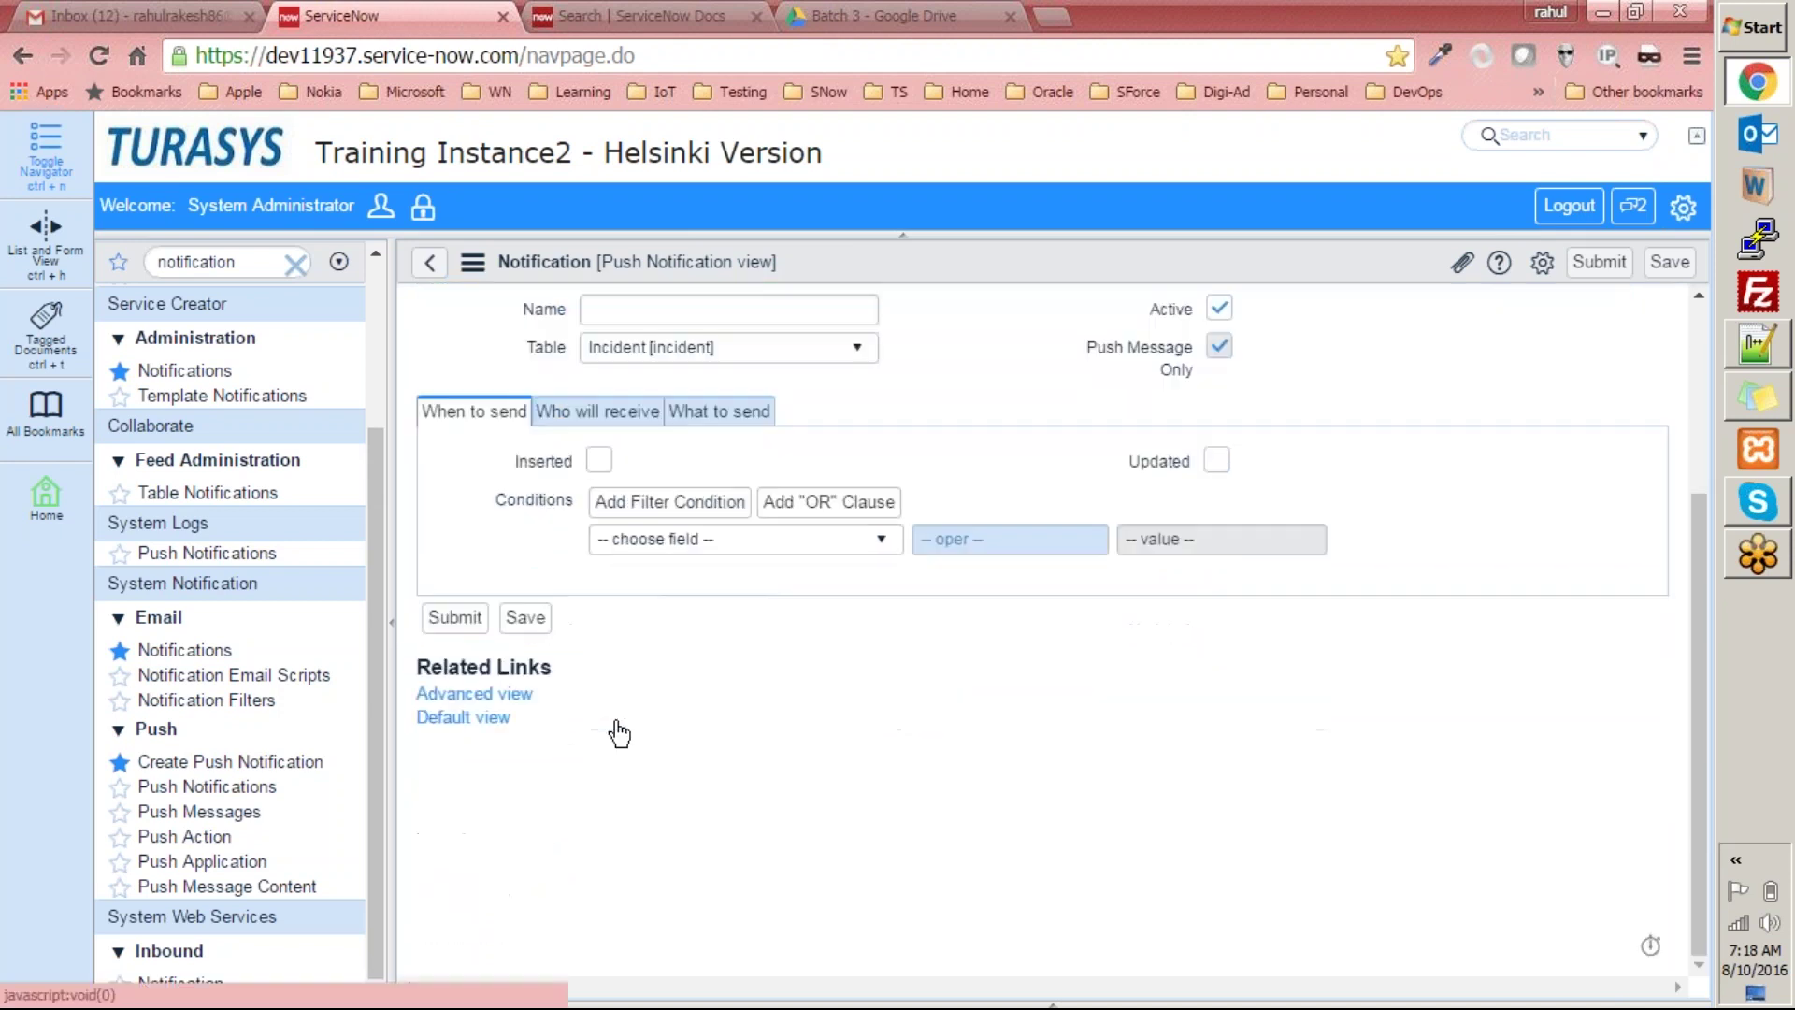
scroll(225, 782, "up", 2)
scroll(210, 793, "up", 2)
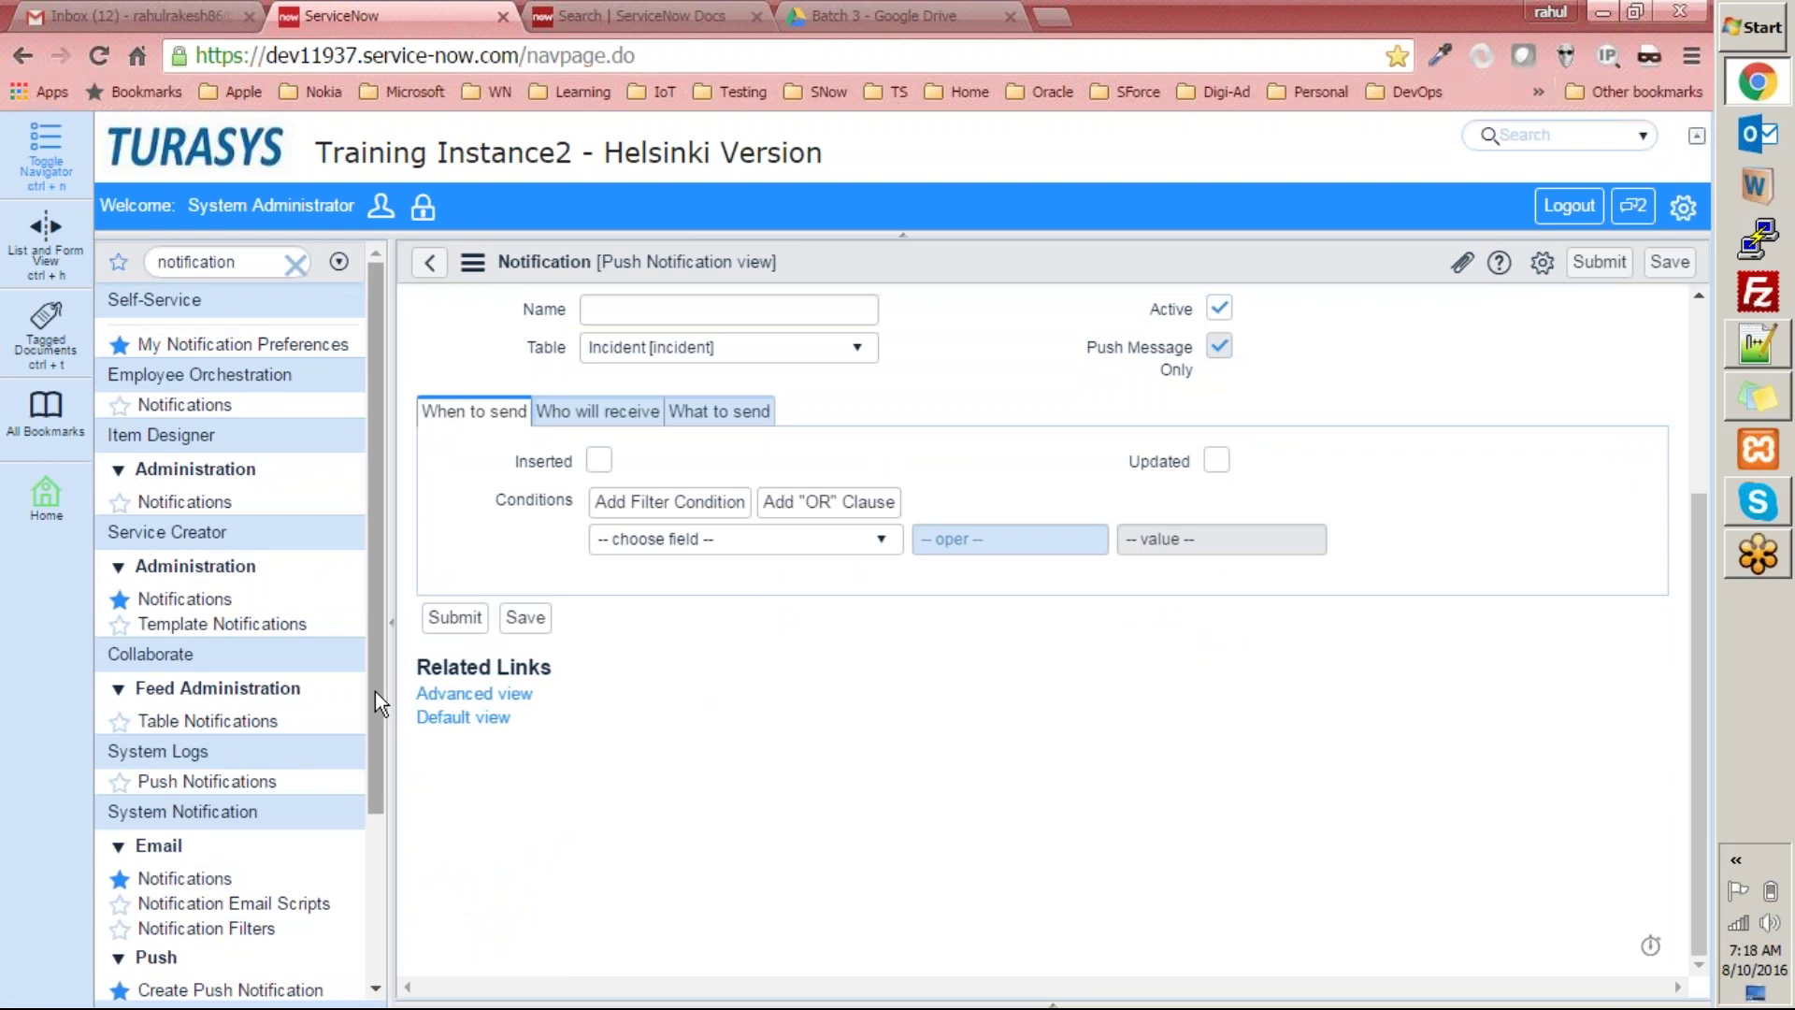
left_click(429, 261)
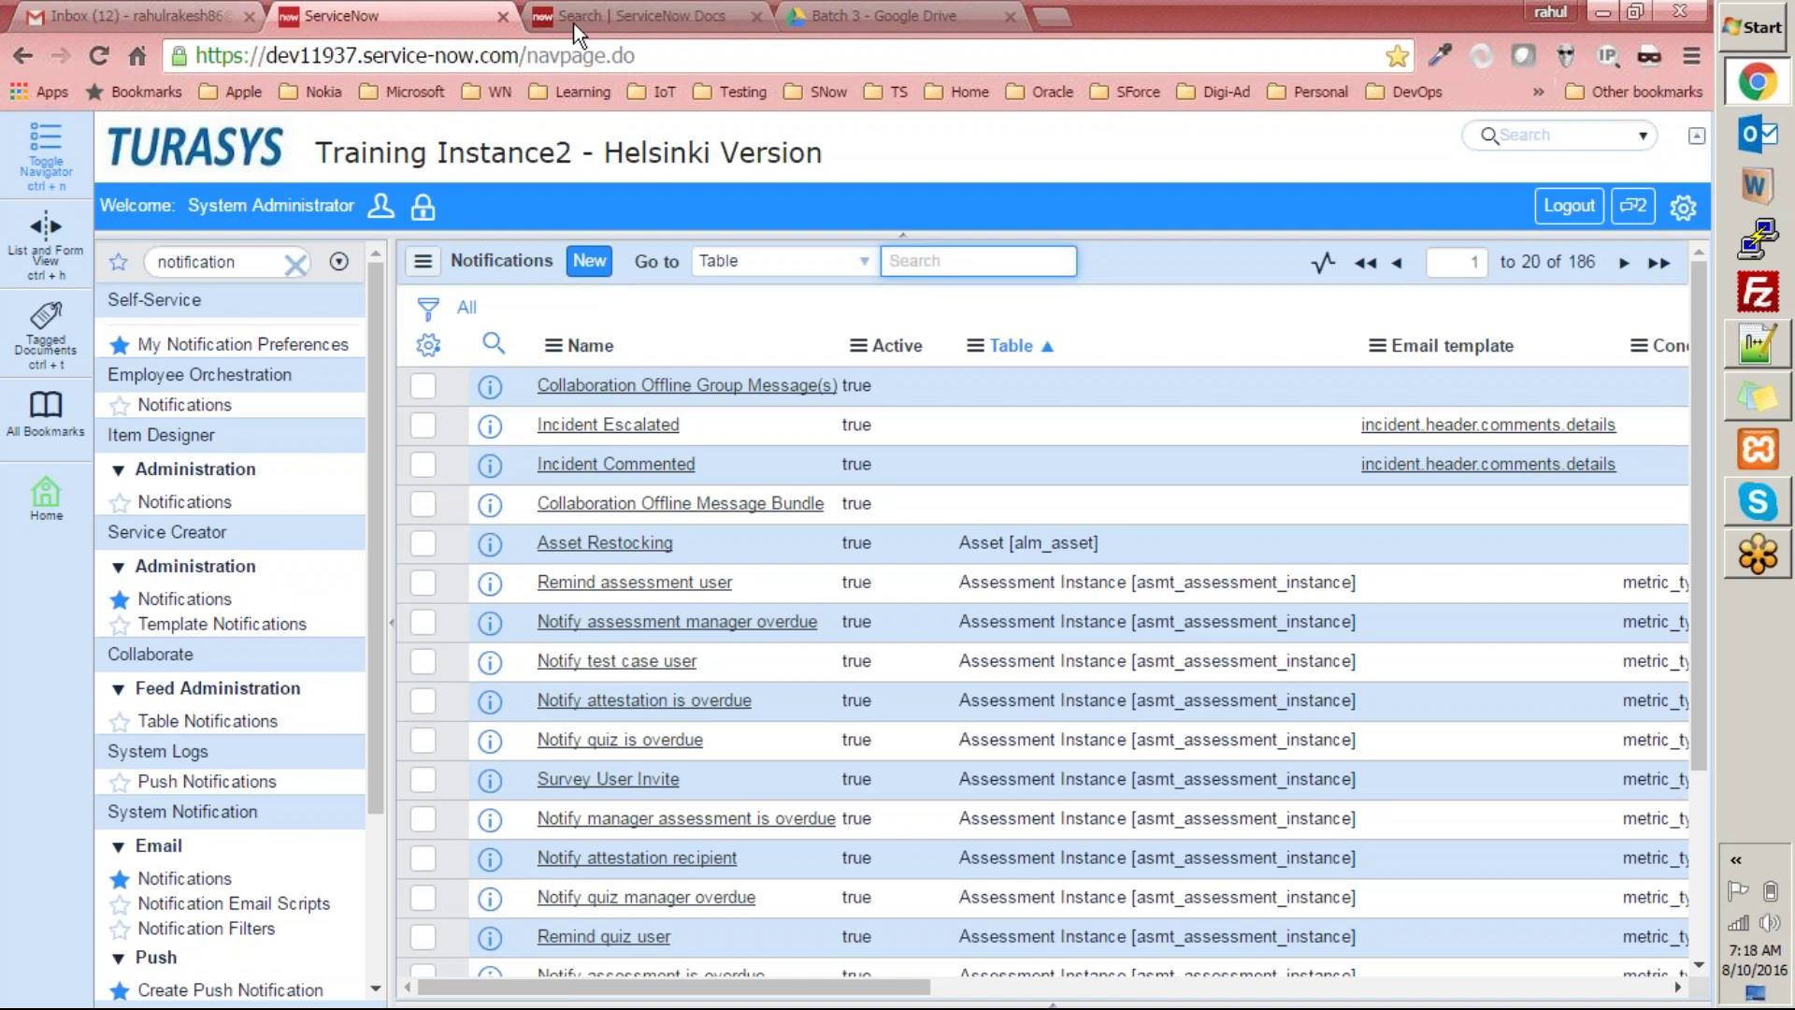
Close the Batch 3 Google Drive tab and open a new blank browser tab.
left_click(882, 15)
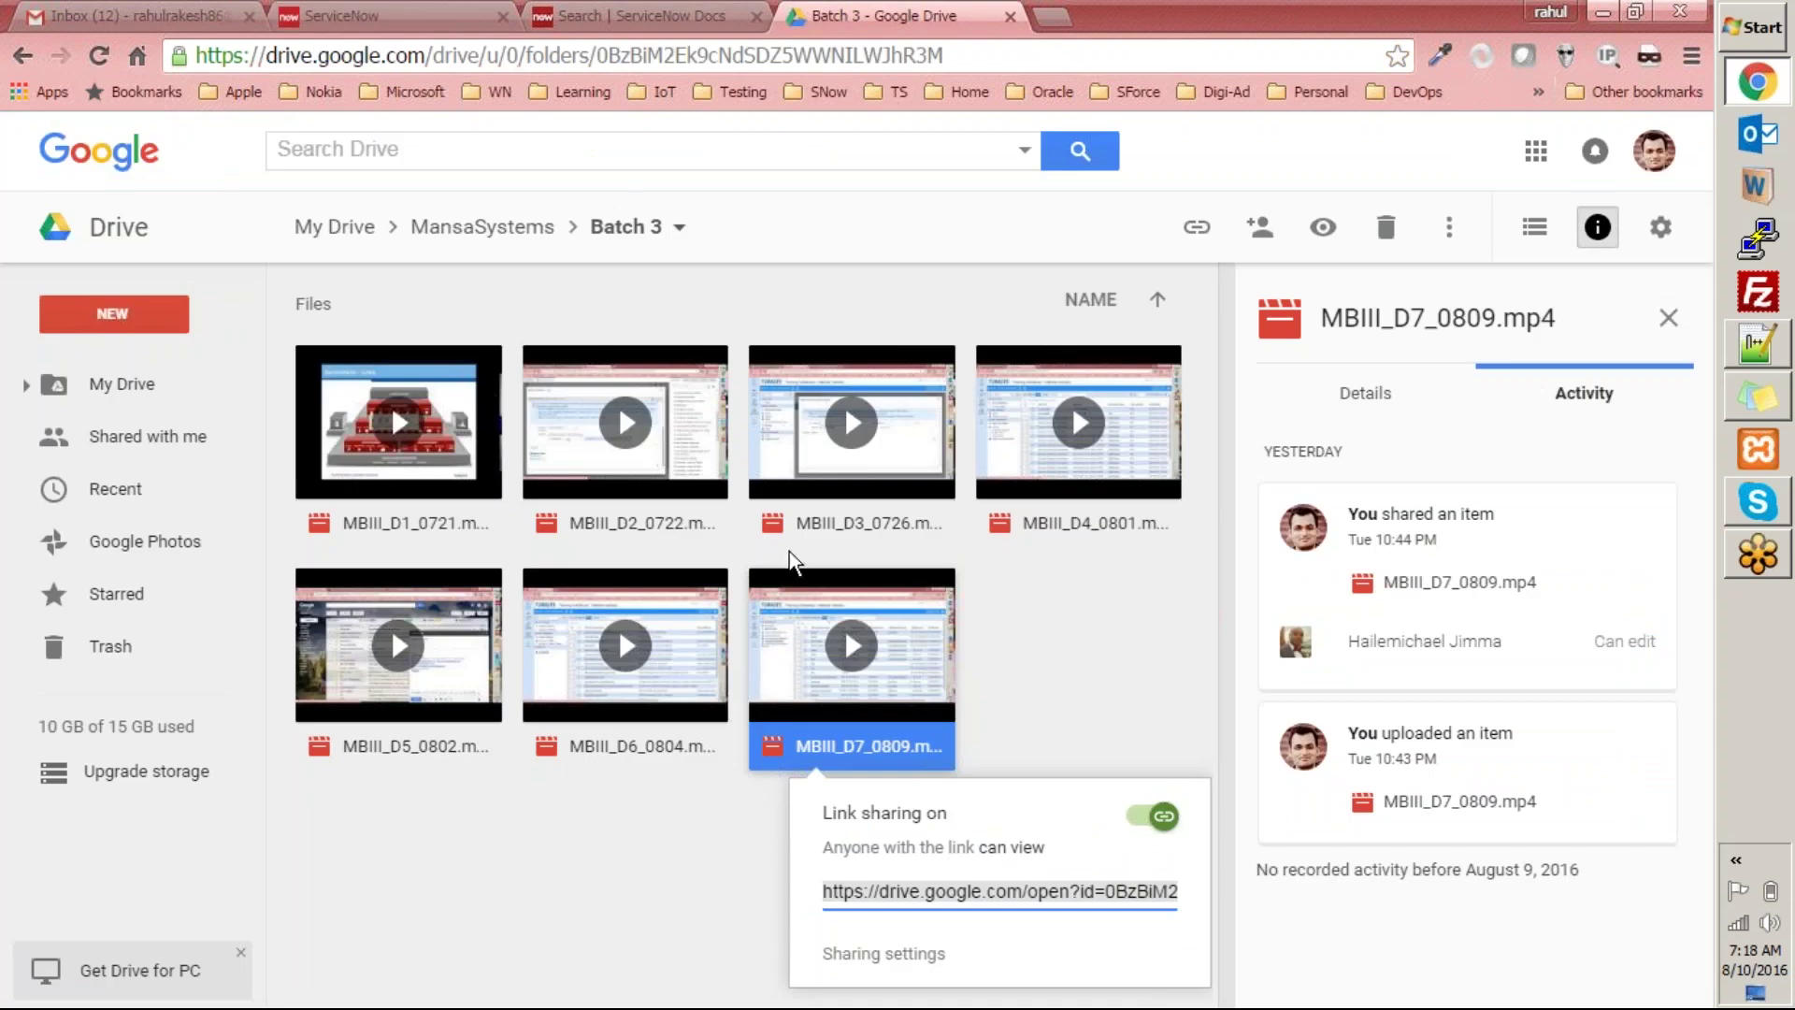
left_click(1010, 17)
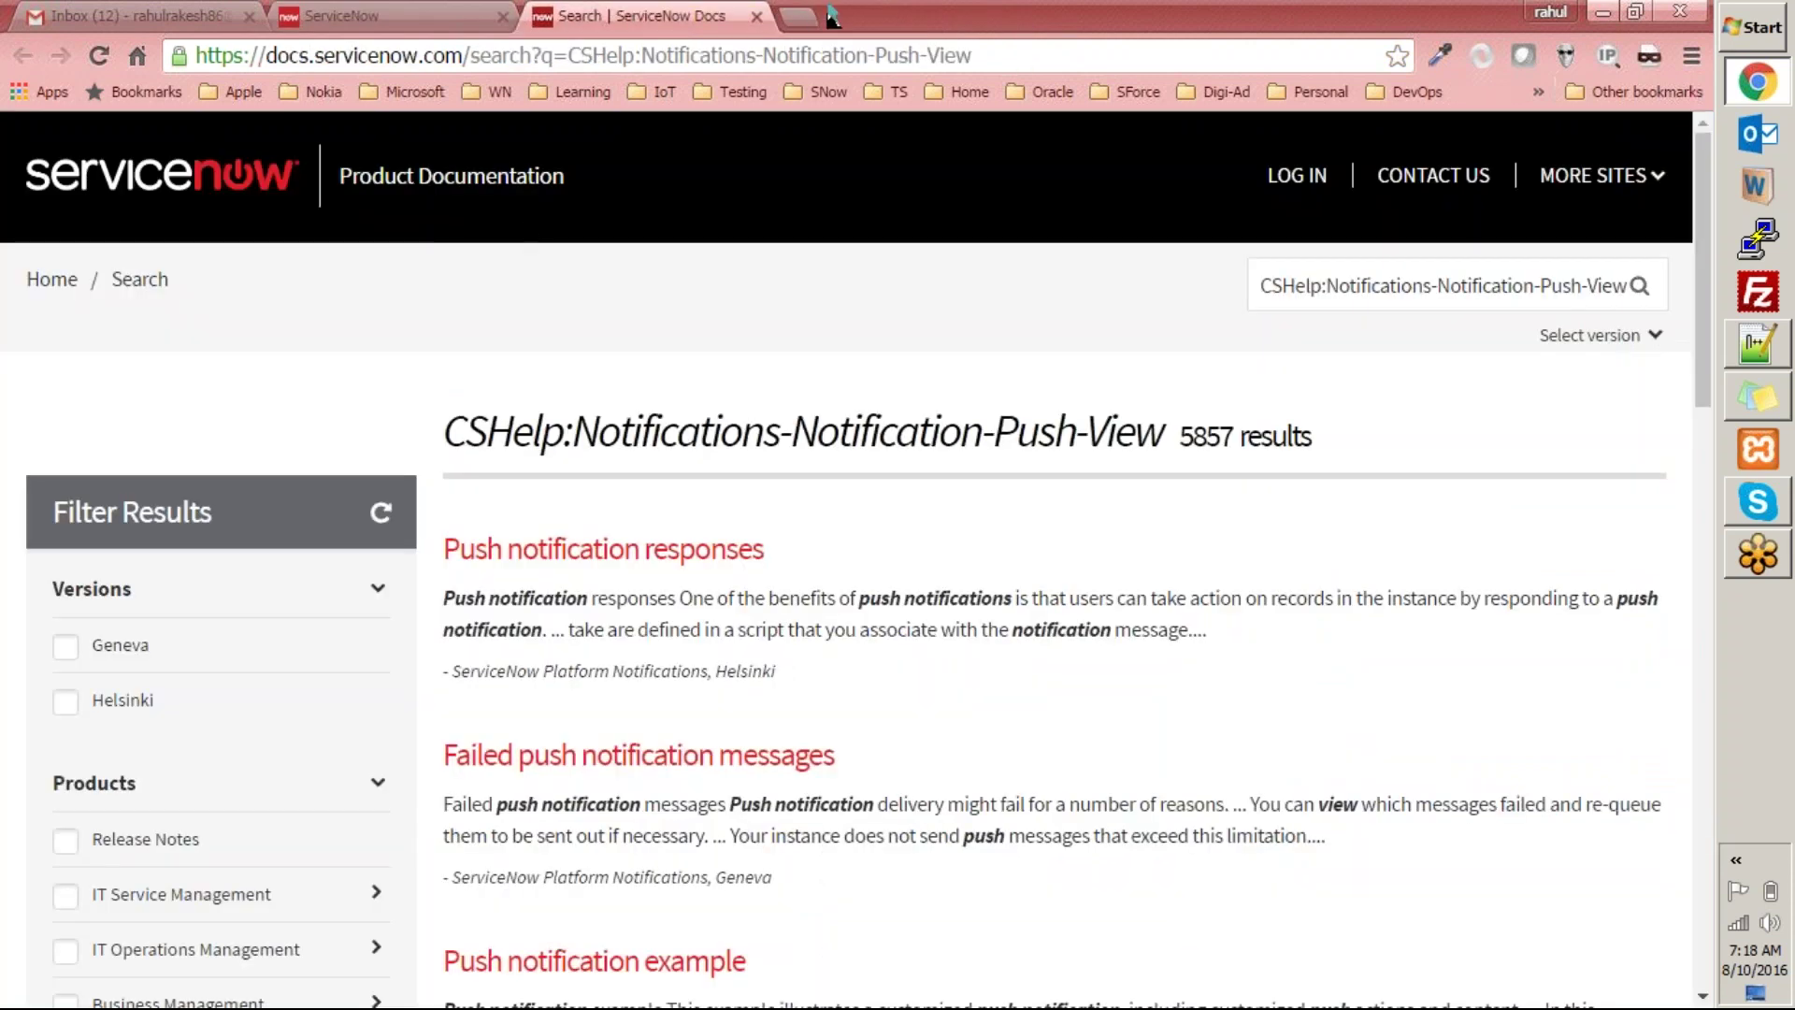
left_click(793, 17)
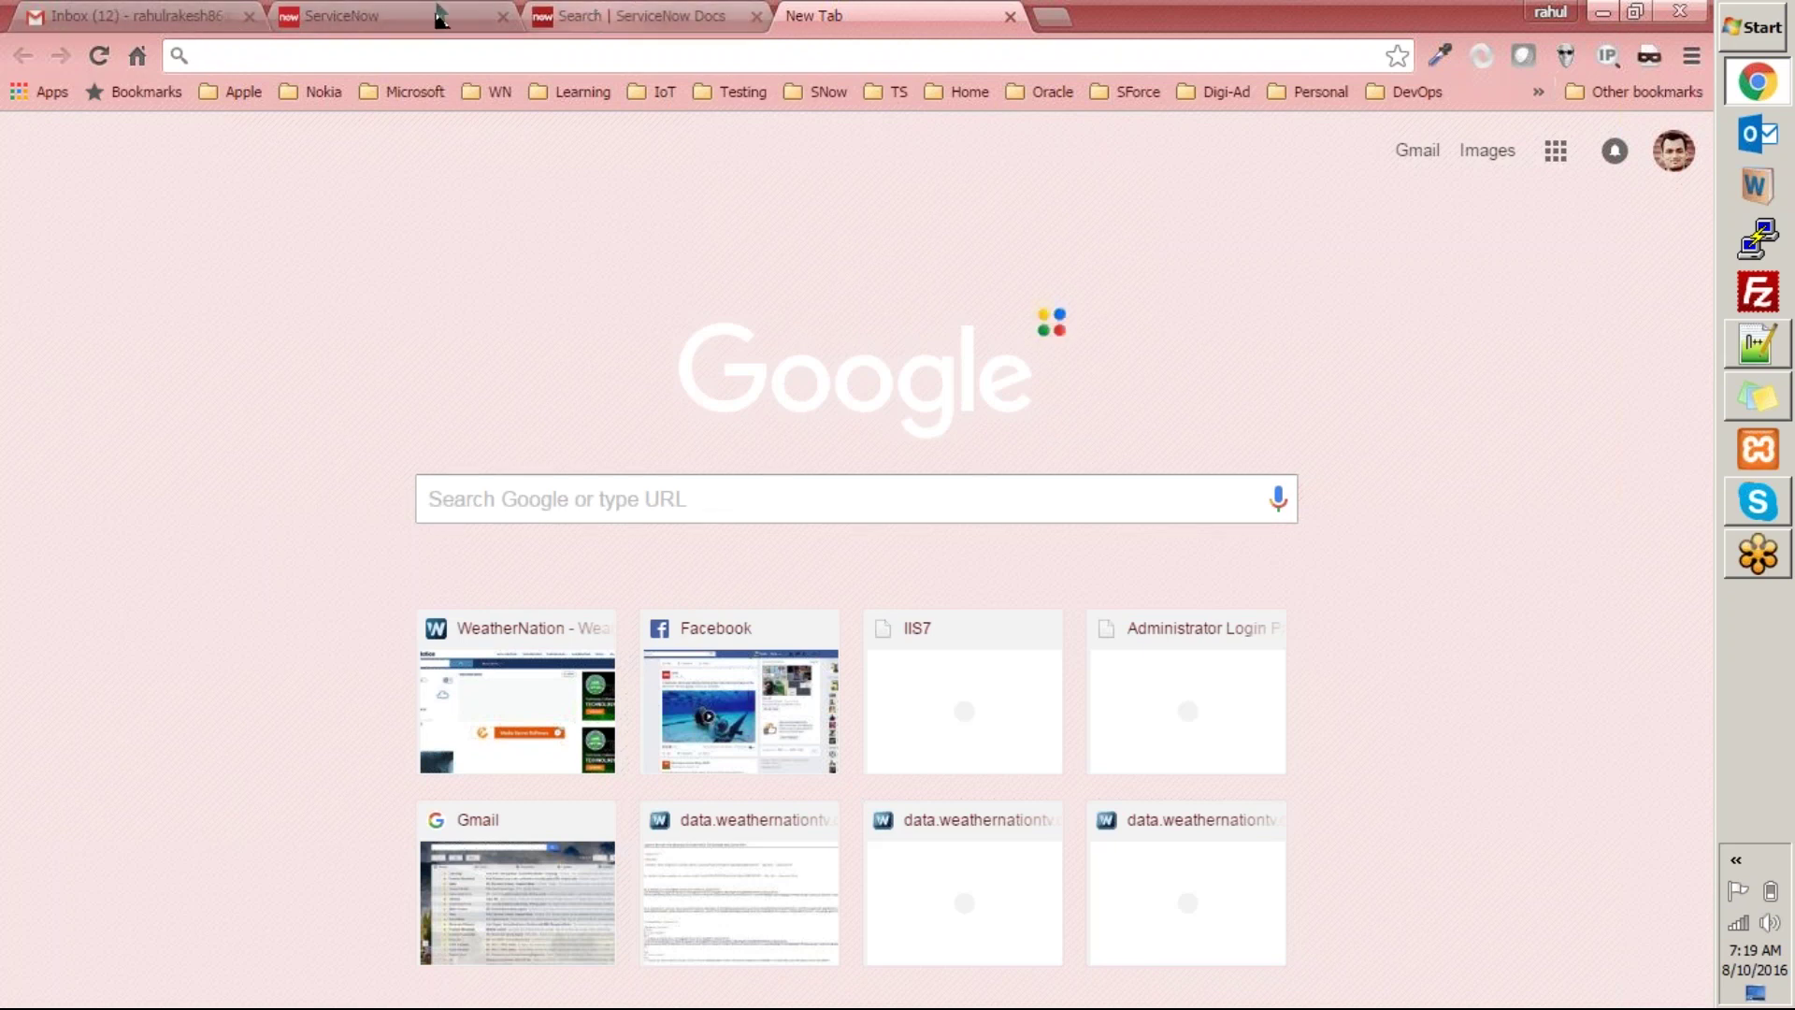
left_click(574, 16)
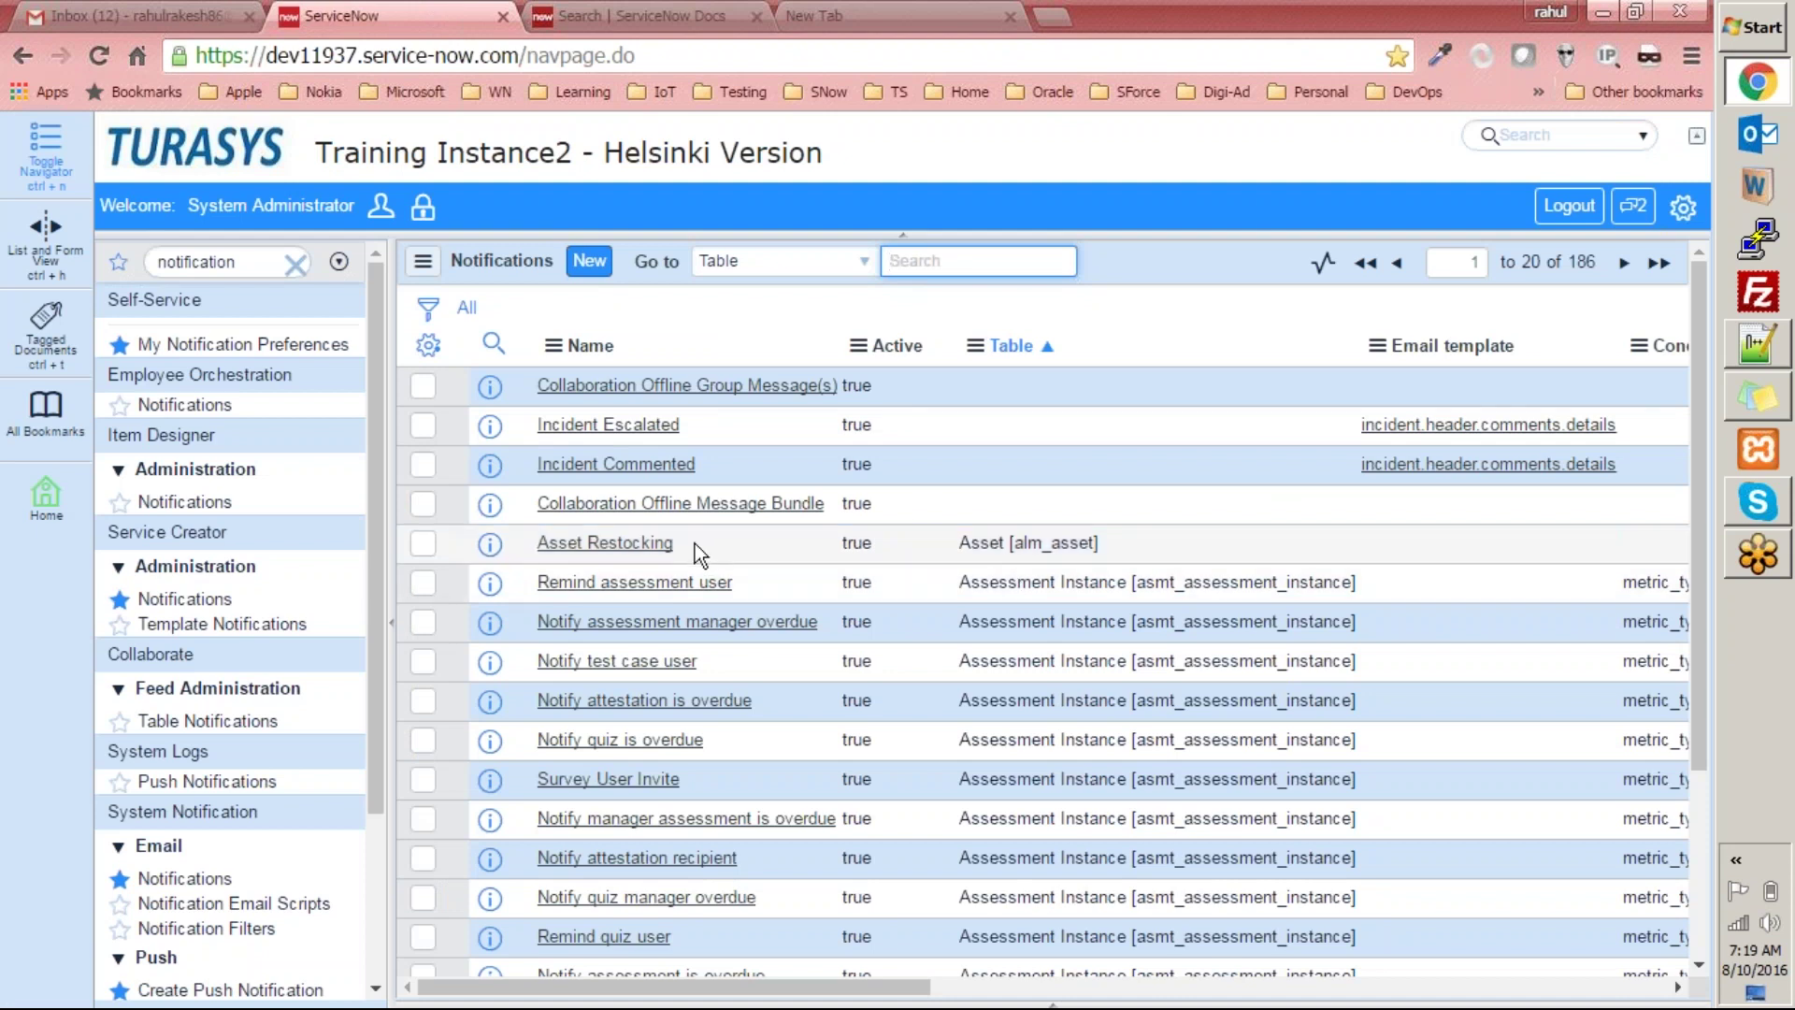
Check the exercise list in the ServiceNow exercises Word document.
left_click(1450, 26)
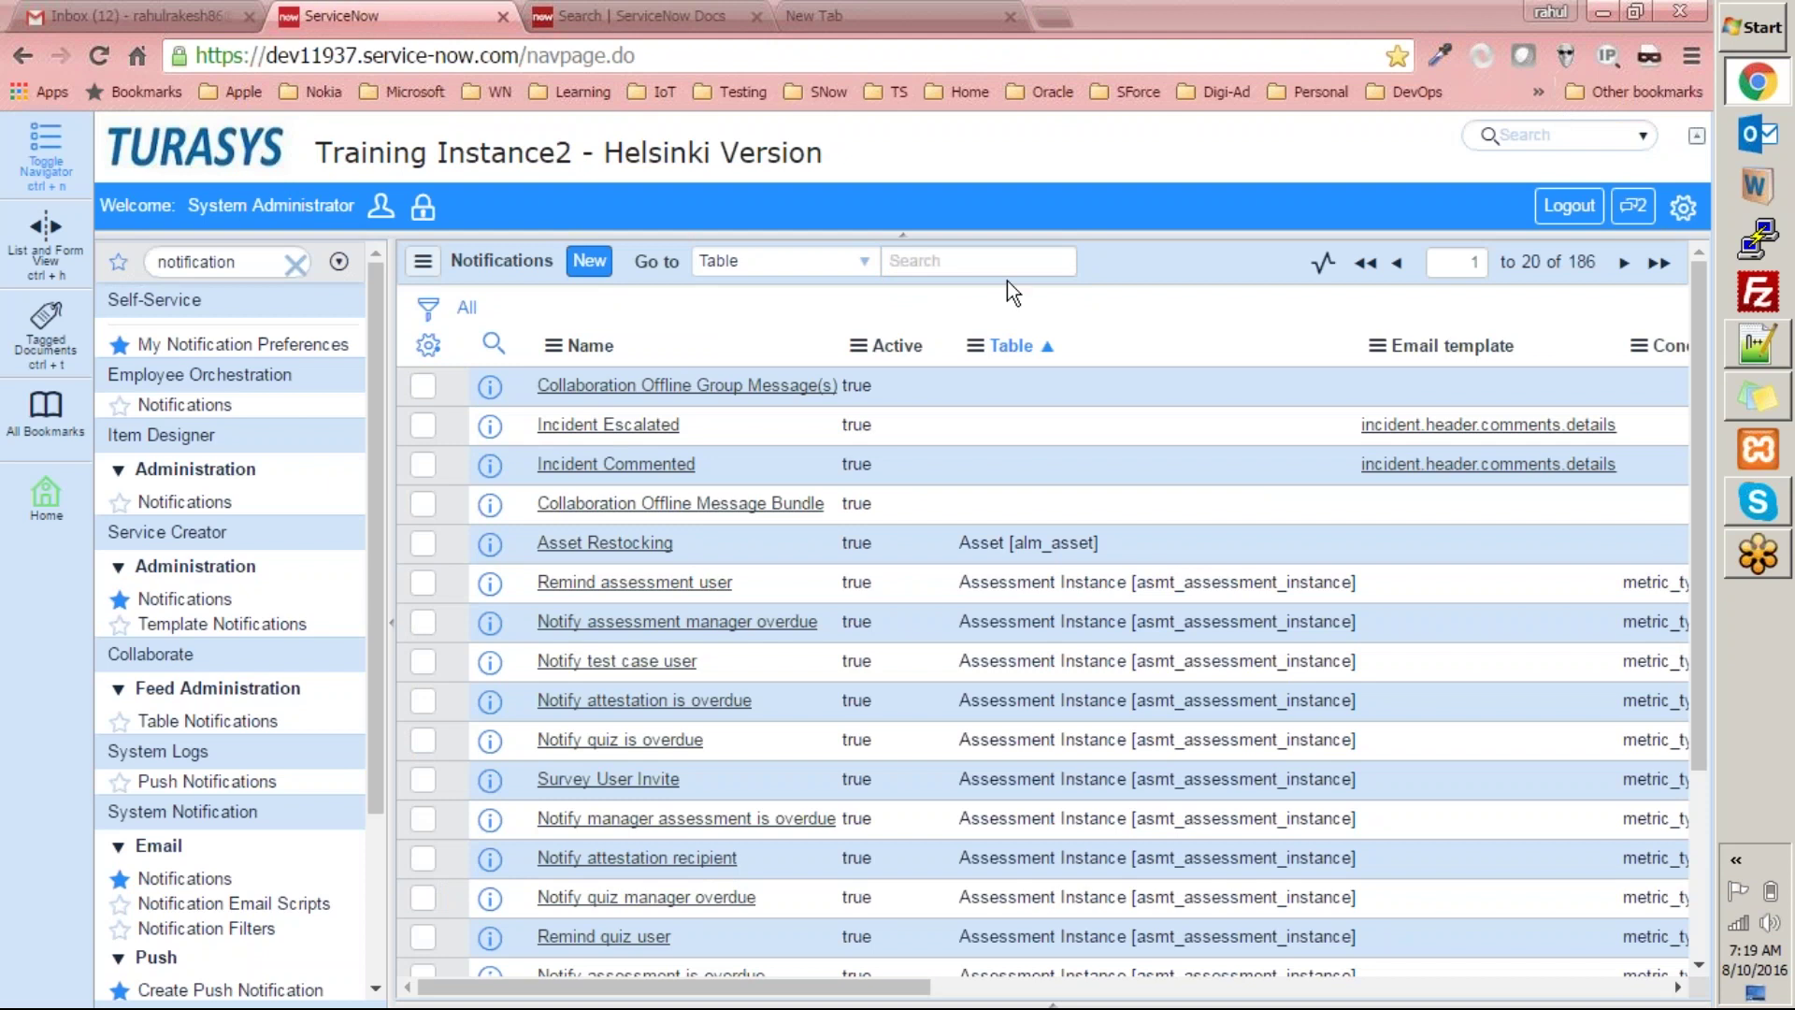
left_click(1692, 32)
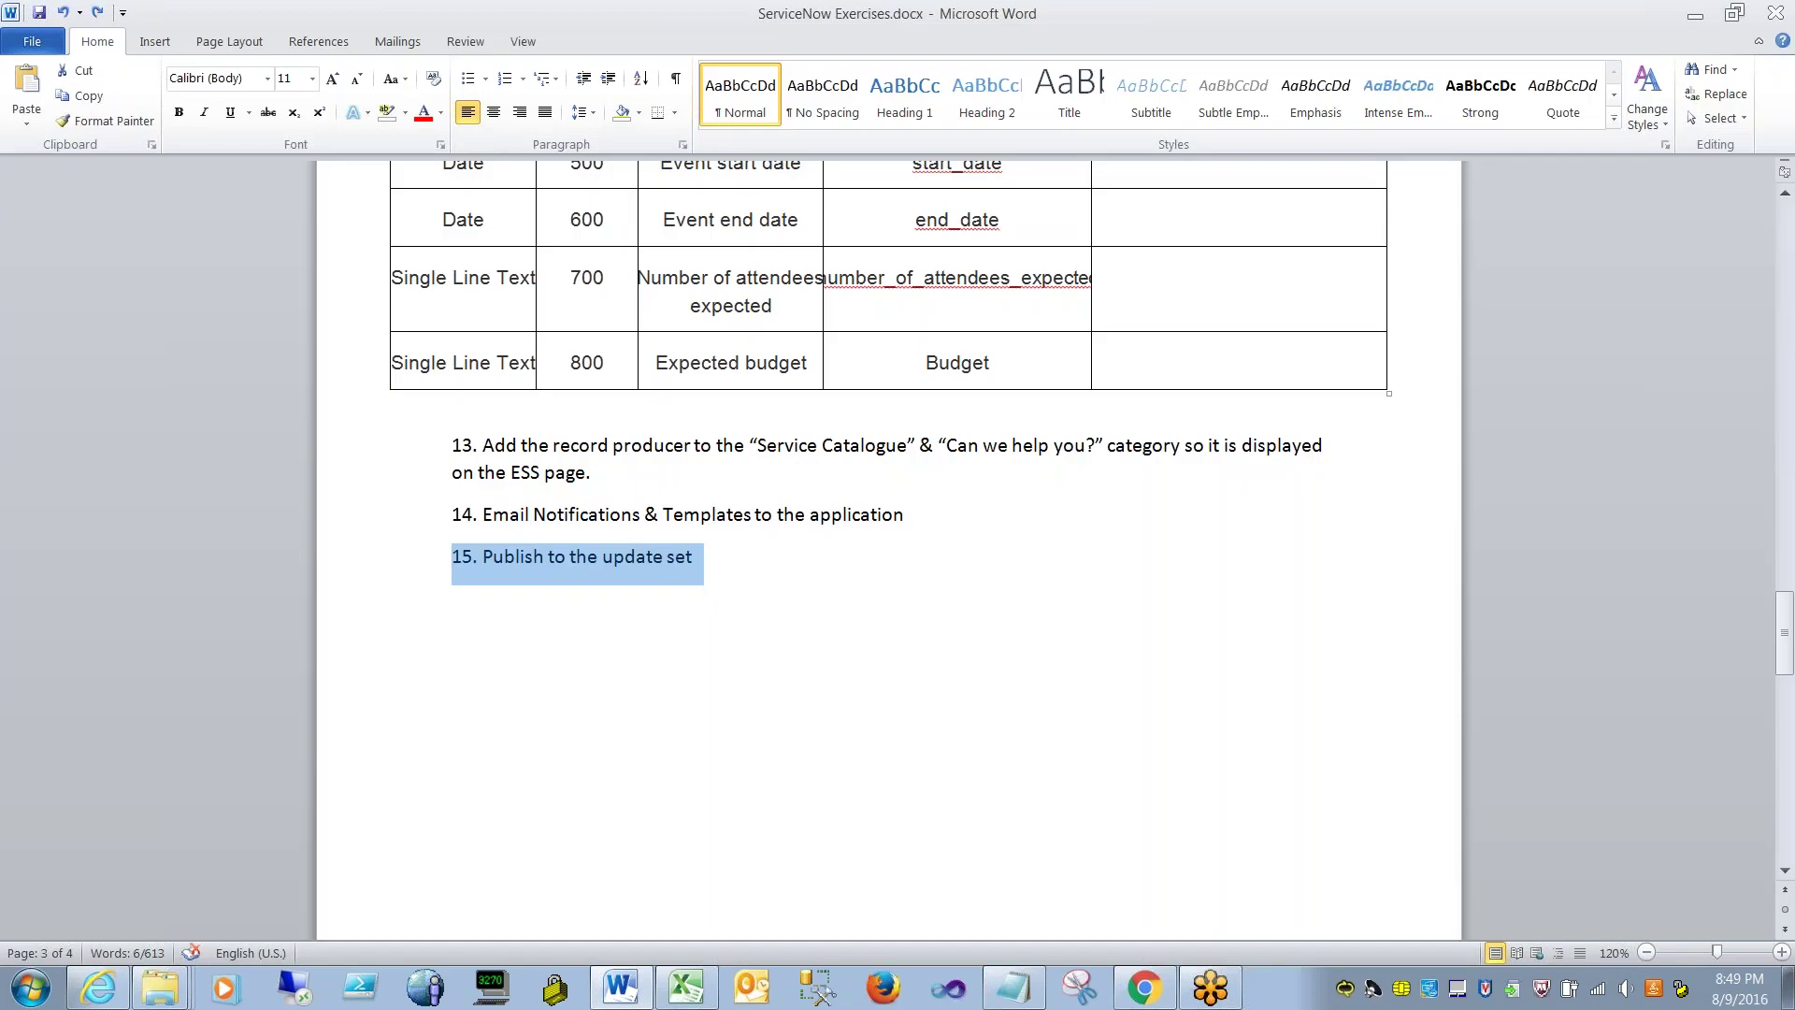
left_click(736, 578)
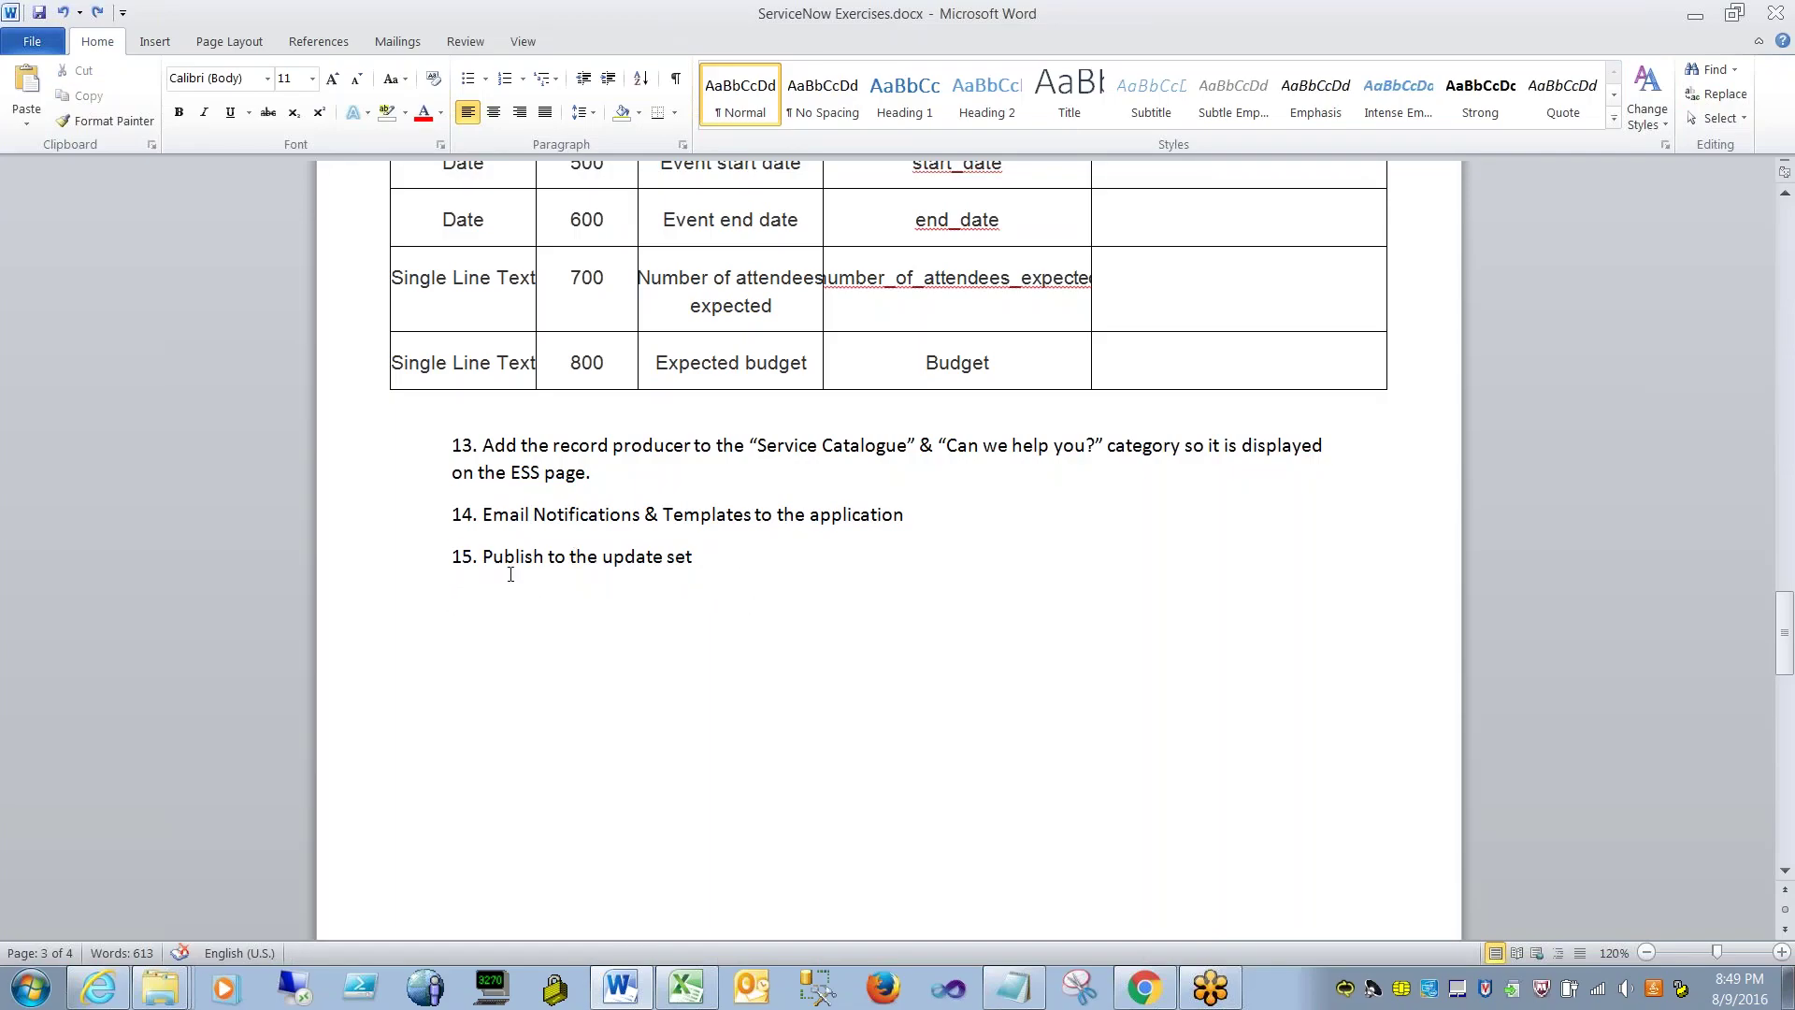
scroll(557, 569, "down", 5)
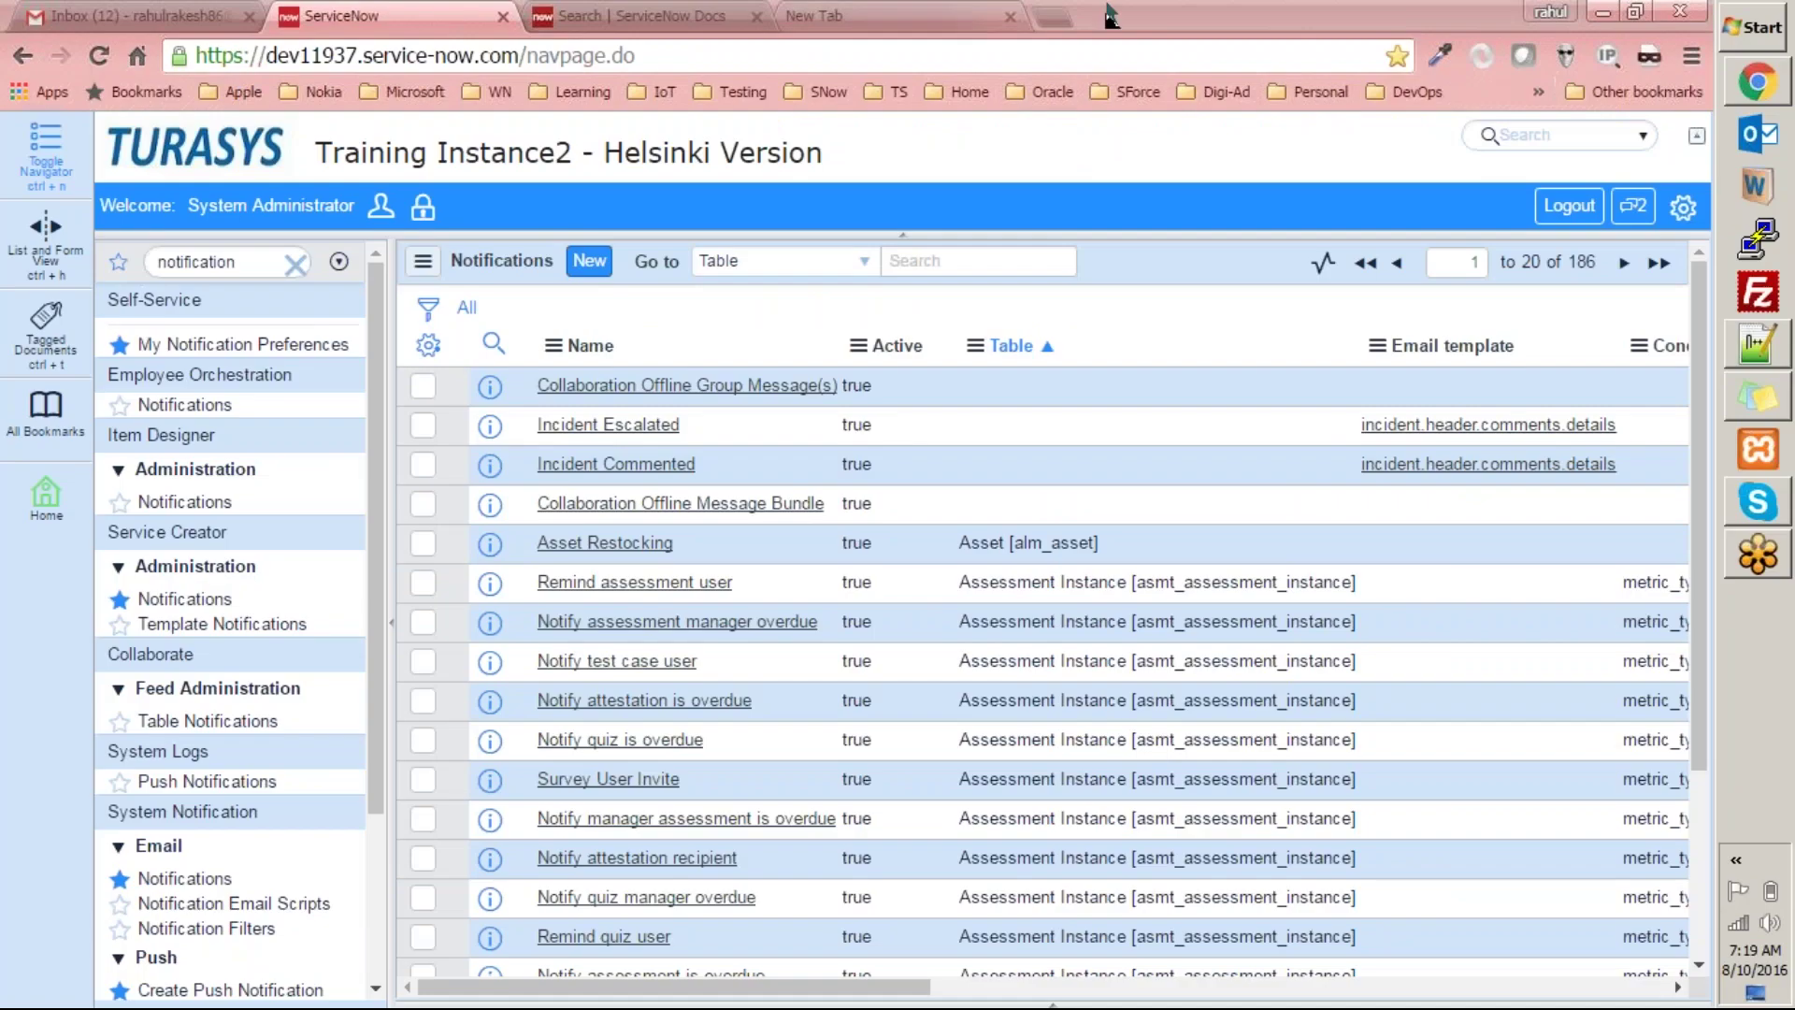
Close the spare blank tab and return to the ServiceNow Notifications list.
left_click(907, 23)
left_click(1006, 19)
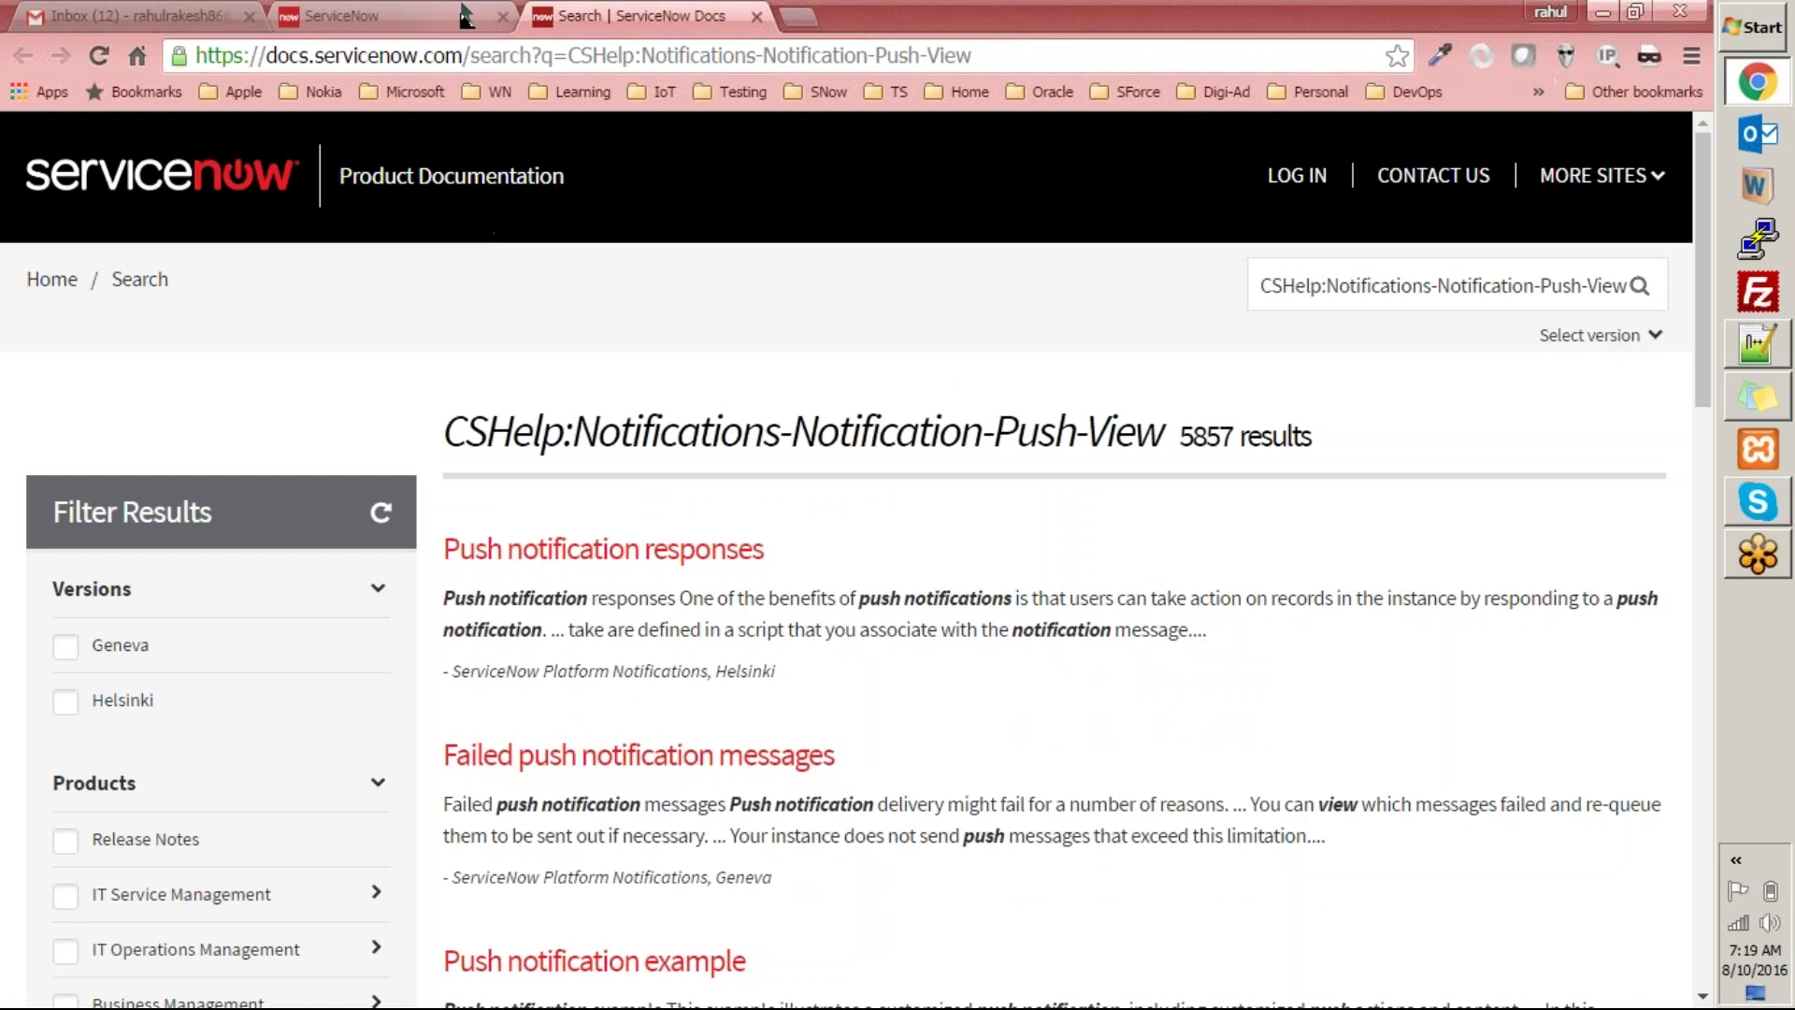
left_click(463, 15)
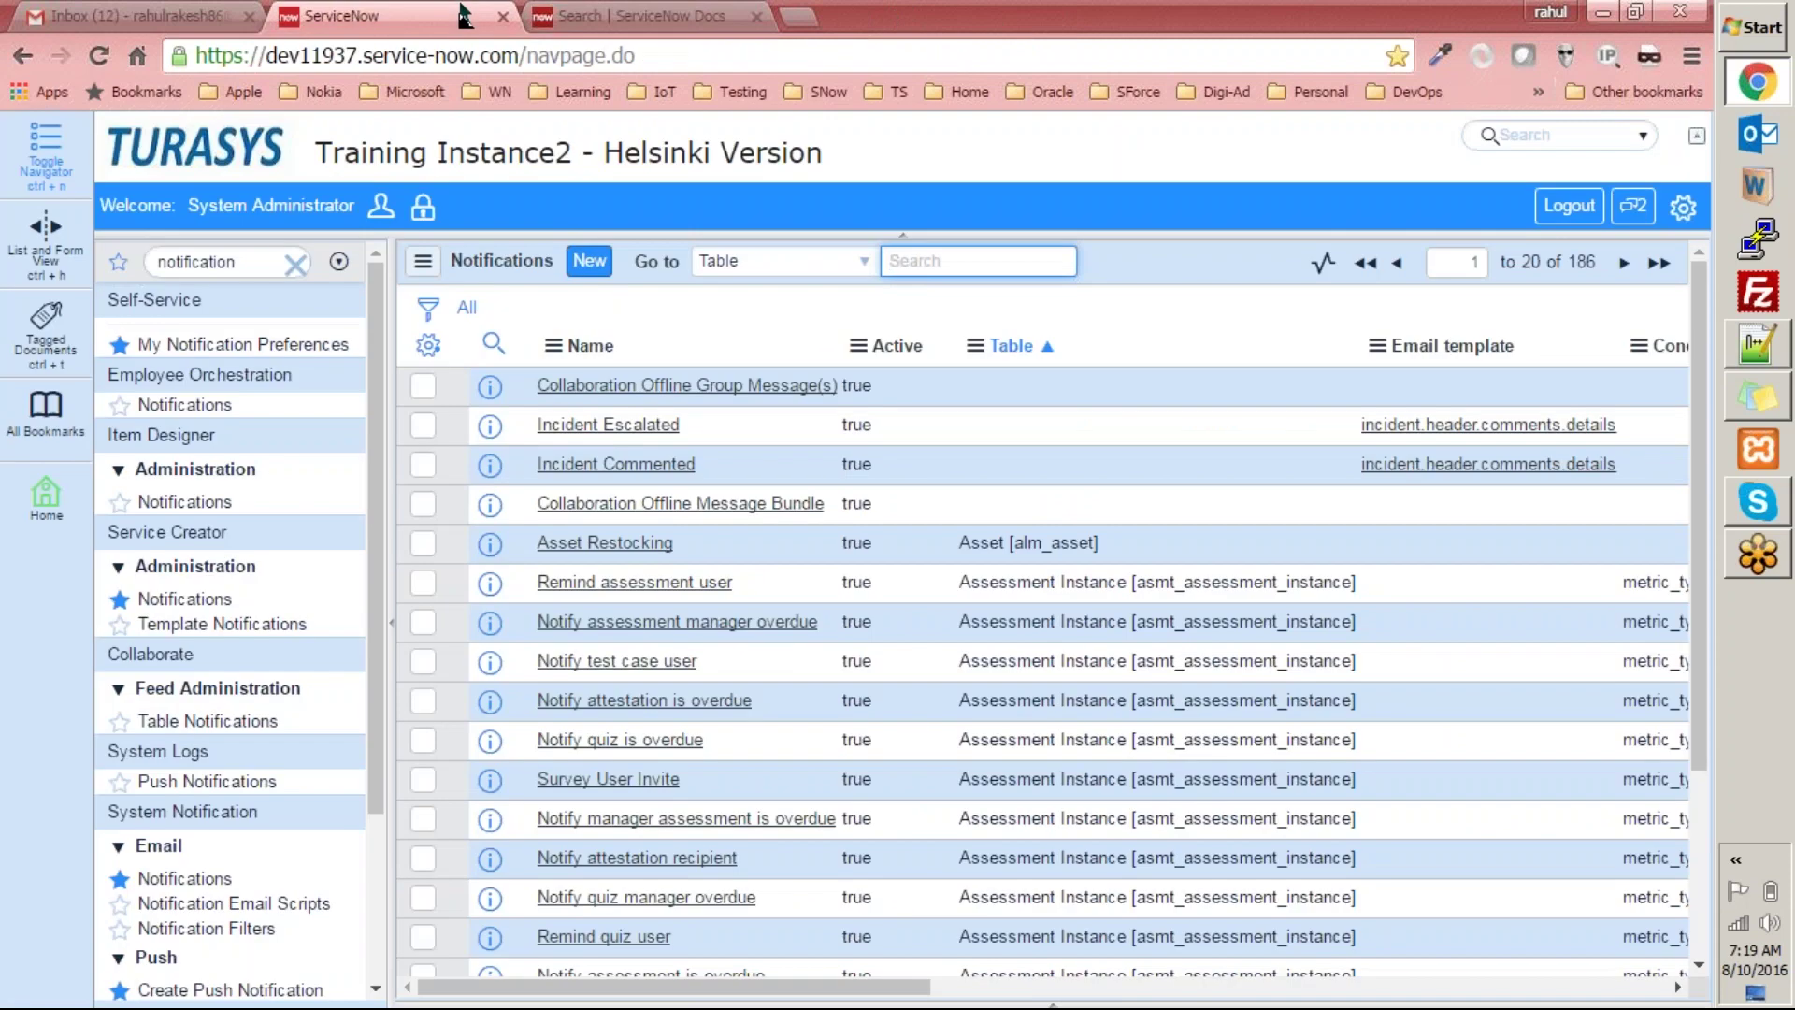